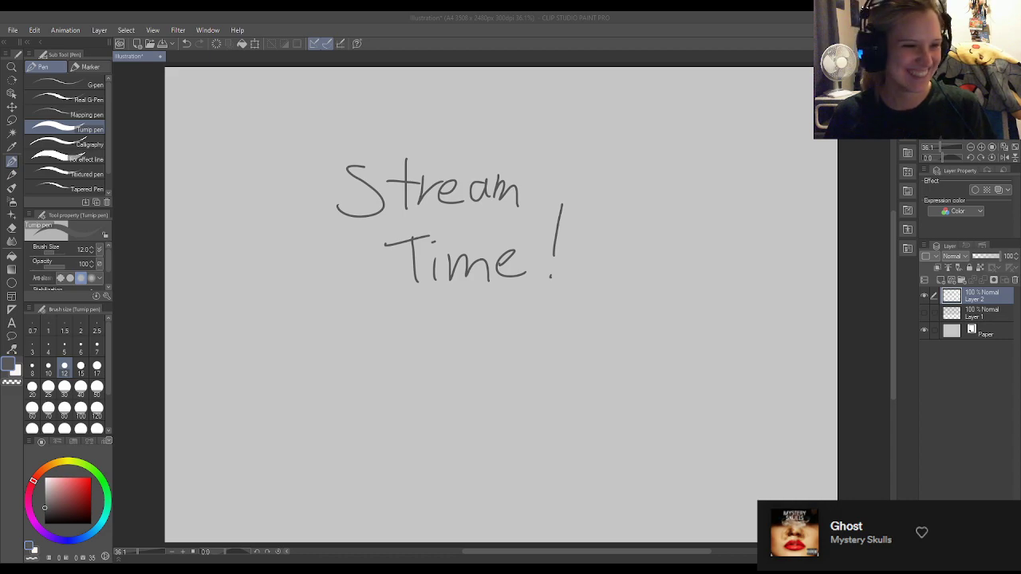
Delete the layer with the "Stream Time!" lettering and show Layer 1 with its practice circles.
{"action": "left_click", "coordinate": [1015, 281]}
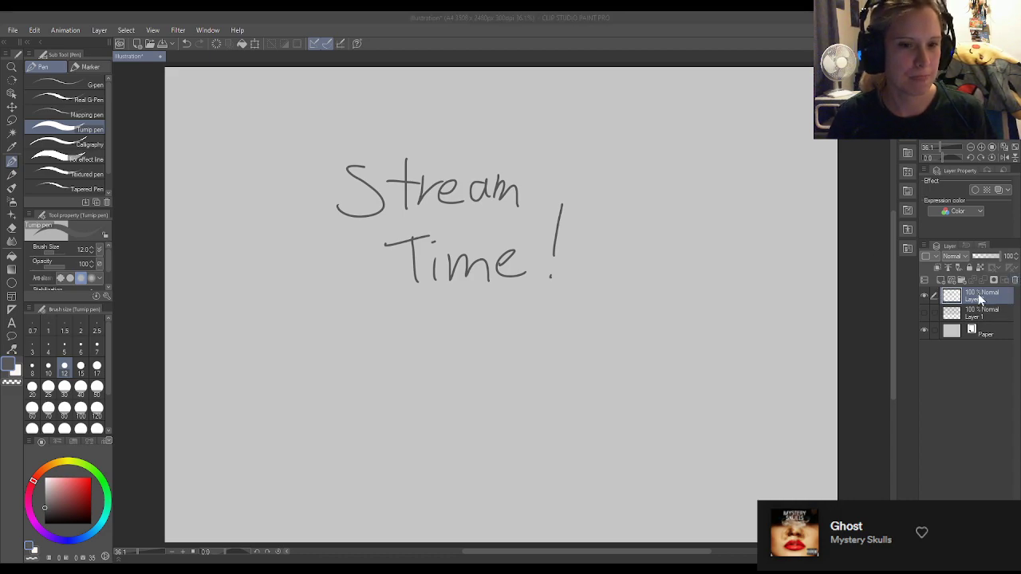
{"action": "left_click", "coordinate": [509, 221]}
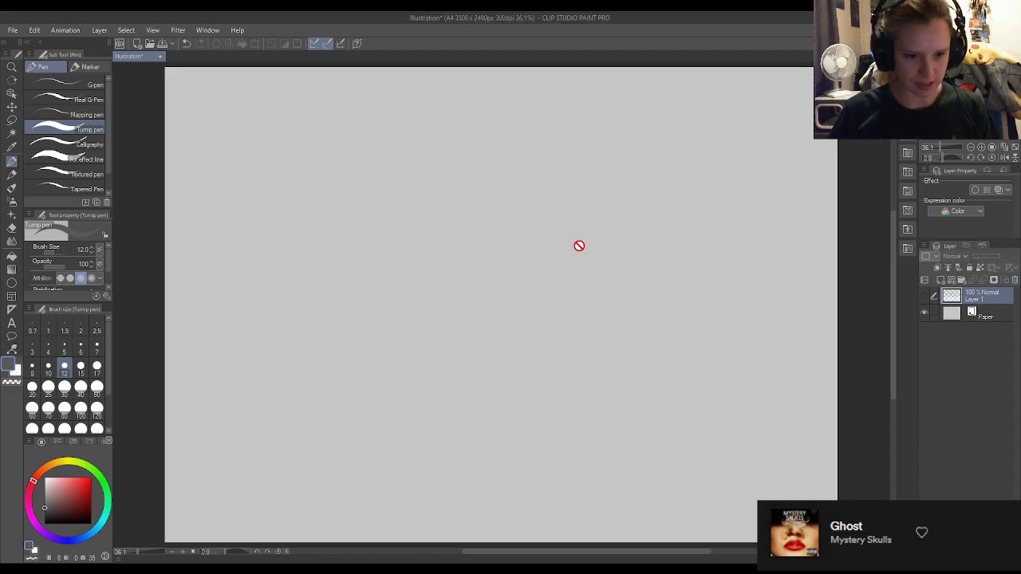
{"action": "left_click", "coordinate": [924, 296]}
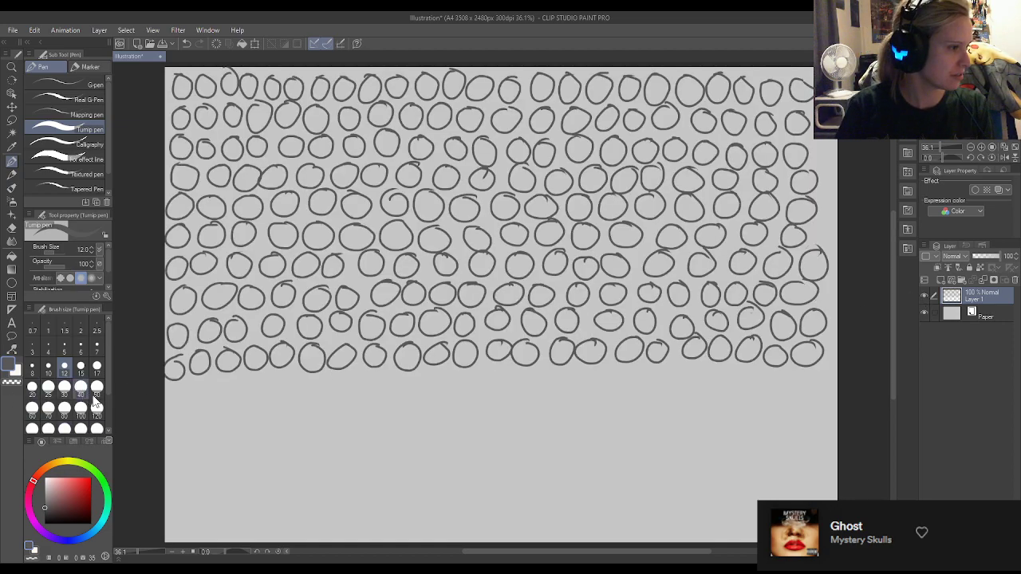
Fill the empty lower part of the page with rows of small freehand circles, continuing the existing rows down to the page's lower edge.
{"action": "mouse_move", "coordinate": [174, 387]}
{"action": "left_mouse_down"}
{"action": "mouse_move", "coordinate": [166, 398]}
{"action": "mouse_move", "coordinate": [272, 375]}
{"action": "mouse_move", "coordinate": [376, 376]}
{"action": "left_mouse_up"}
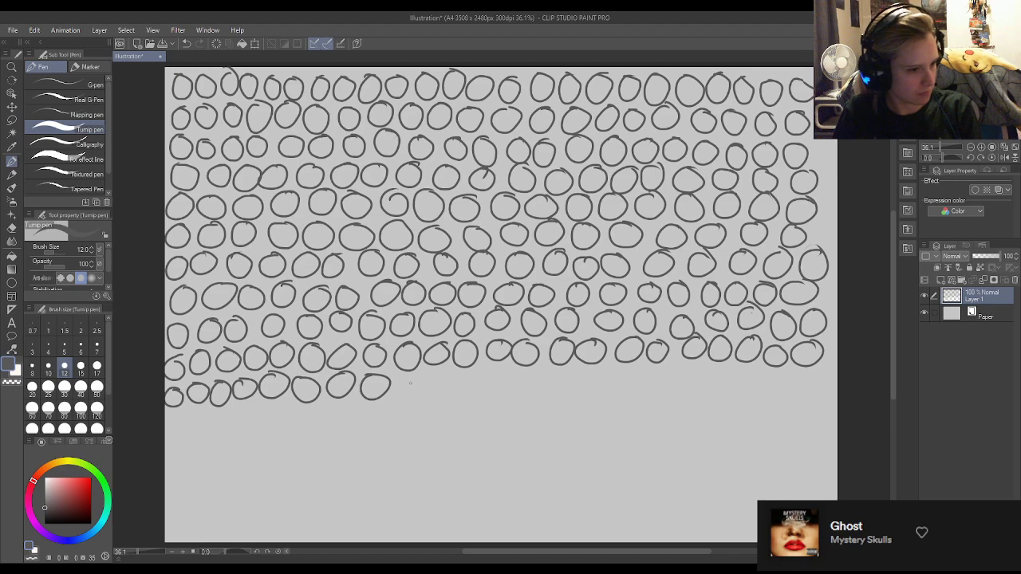
{"action": "mouse_move", "coordinate": [414, 380]}
{"action": "left_mouse_down"}
{"action": "mouse_move", "coordinate": [456, 386]}
{"action": "mouse_move", "coordinate": [452, 376]}
{"action": "mouse_move", "coordinate": [479, 375]}
{"action": "mouse_move", "coordinate": [488, 386]}
{"action": "mouse_move", "coordinate": [504, 371]}
{"action": "mouse_move", "coordinate": [668, 372]}
{"action": "left_mouse_up"}
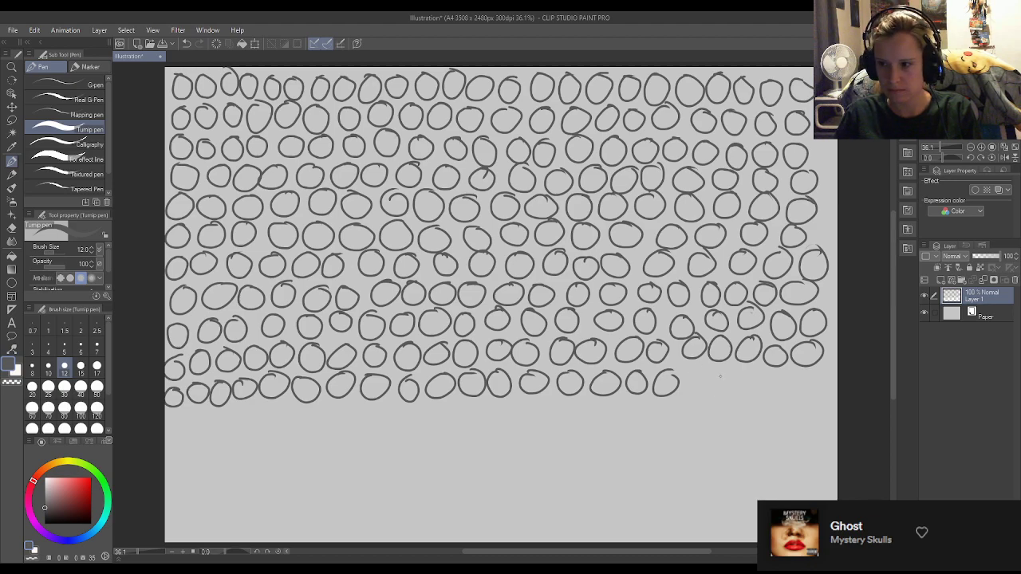
{"action": "mouse_move", "coordinate": [693, 372]}
{"action": "left_mouse_down"}
{"action": "mouse_move", "coordinate": [720, 387]}
{"action": "mouse_move", "coordinate": [729, 370]}
{"action": "mouse_move", "coordinate": [778, 386]}
{"action": "mouse_move", "coordinate": [790, 373]}
{"action": "mouse_move", "coordinate": [823, 373]}
{"action": "left_mouse_up"}
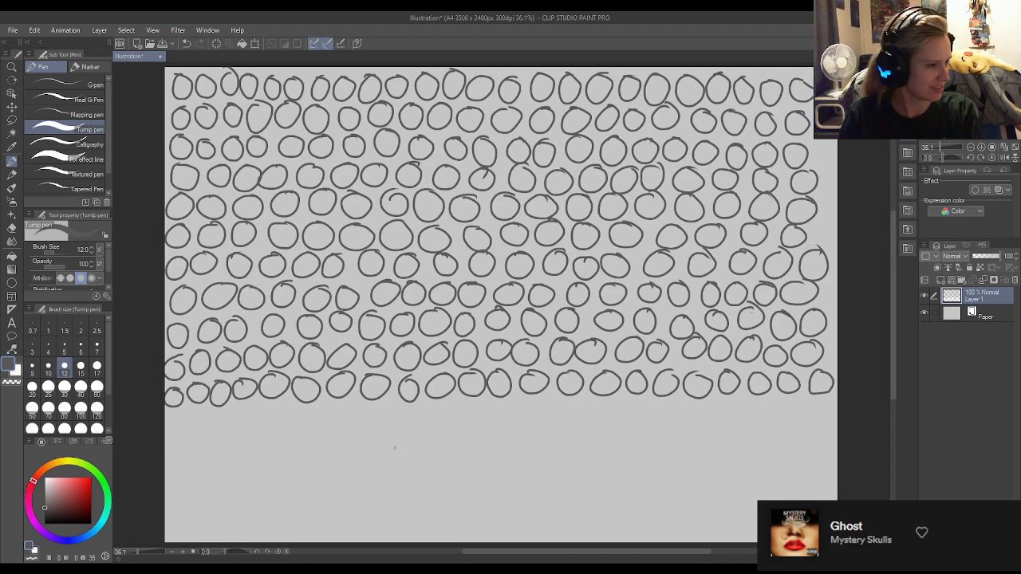
{"action": "mouse_move", "coordinate": [180, 410]}
{"action": "left_mouse_down"}
{"action": "mouse_move", "coordinate": [169, 424]}
{"action": "mouse_move", "coordinate": [180, 410]}
{"action": "left_mouse_up"}
{"action": "mouse_move", "coordinate": [202, 408]}
{"action": "left_mouse_down"}
{"action": "mouse_move", "coordinate": [193, 422]}
{"action": "mouse_move", "coordinate": [204, 409]}
{"action": "mouse_move", "coordinate": [251, 423]}
{"action": "mouse_move", "coordinate": [263, 409]}
{"action": "mouse_move", "coordinate": [321, 405]}
{"action": "mouse_move", "coordinate": [339, 416]}
{"action": "mouse_move", "coordinate": [351, 402]}
{"action": "mouse_move", "coordinate": [413, 407]}
{"action": "mouse_move", "coordinate": [434, 421]}
{"action": "mouse_move", "coordinate": [447, 405]}
{"action": "left_mouse_up"}
{"action": "mouse_move", "coordinate": [477, 406]}
{"action": "left_mouse_down"}
{"action": "mouse_move", "coordinate": [463, 415]}
{"action": "mouse_move", "coordinate": [541, 406]}
{"action": "mouse_move", "coordinate": [557, 421]}
{"action": "mouse_move", "coordinate": [570, 406]}
{"action": "mouse_move", "coordinate": [599, 407]}
{"action": "mouse_move", "coordinate": [607, 422]}
{"action": "mouse_move", "coordinate": [620, 405]}
{"action": "mouse_move", "coordinate": [653, 407]}
{"action": "mouse_move", "coordinate": [691, 427]}
{"action": "mouse_move", "coordinate": [686, 405]}
{"action": "mouse_move", "coordinate": [813, 403]}
{"action": "left_mouse_up"}
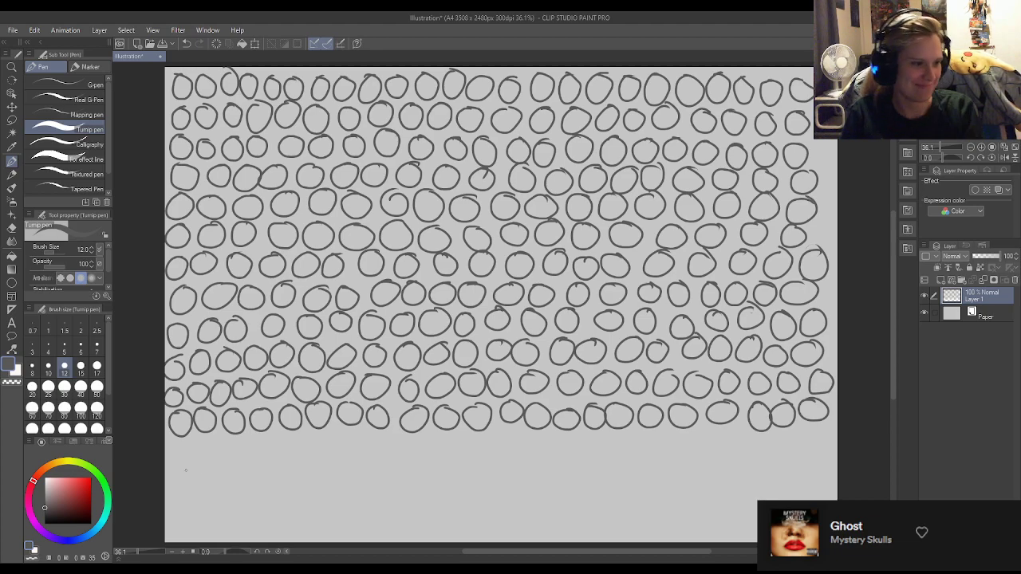
{"action": "mouse_move", "coordinate": [182, 445]}
{"action": "left_mouse_down"}
{"action": "mouse_move", "coordinate": [218, 452]}
{"action": "mouse_move", "coordinate": [279, 439]}
{"action": "mouse_move", "coordinate": [288, 455]}
{"action": "mouse_move", "coordinate": [298, 437]}
{"action": "mouse_move", "coordinate": [328, 435]}
{"action": "left_mouse_up"}
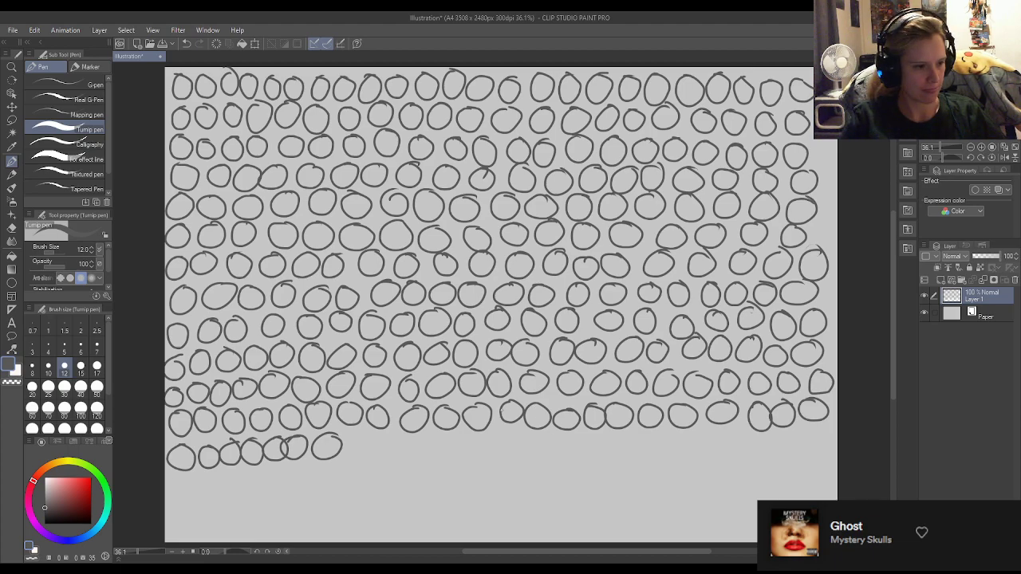
{"action": "mouse_move", "coordinate": [361, 437]}
{"action": "left_mouse_down"}
{"action": "mouse_move", "coordinate": [399, 462]}
{"action": "mouse_move", "coordinate": [397, 442]}
{"action": "mouse_move", "coordinate": [461, 436]}
{"action": "mouse_move", "coordinate": [488, 435]}
{"action": "mouse_move", "coordinate": [502, 451]}
{"action": "mouse_move", "coordinate": [517, 435]}
{"action": "mouse_move", "coordinate": [567, 438]}
{"action": "mouse_move", "coordinate": [581, 456]}
{"action": "mouse_move", "coordinate": [594, 437]}
{"action": "mouse_move", "coordinate": [621, 436]}
{"action": "mouse_move", "coordinate": [640, 455]}
{"action": "mouse_move", "coordinate": [653, 436]}
{"action": "mouse_move", "coordinate": [814, 434]}
{"action": "left_mouse_up"}
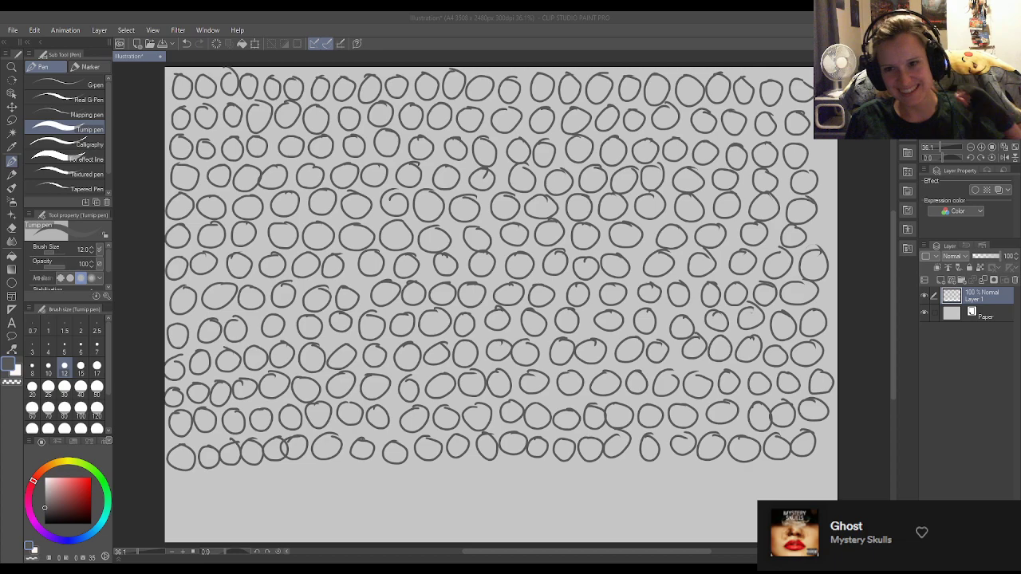
{"action": "mouse_move", "coordinate": [184, 475]}
{"action": "left_mouse_down"}
{"action": "mouse_move", "coordinate": [171, 483]}
{"action": "mouse_move", "coordinate": [217, 475]}
{"action": "mouse_move", "coordinate": [228, 489]}
{"action": "mouse_move", "coordinate": [244, 471]}
{"action": "mouse_move", "coordinate": [329, 472]}
{"action": "mouse_move", "coordinate": [369, 491]}
{"action": "mouse_move", "coordinate": [370, 471]}
{"action": "mouse_move", "coordinate": [442, 473]}
{"action": "mouse_move", "coordinate": [466, 491]}
{"action": "mouse_move", "coordinate": [471, 472]}
{"action": "mouse_move", "coordinate": [526, 469]}
{"action": "mouse_move", "coordinate": [546, 488]}
{"action": "mouse_move", "coordinate": [556, 472]}
{"action": "mouse_move", "coordinate": [594, 469]}
{"action": "mouse_move", "coordinate": [611, 490]}
{"action": "mouse_move", "coordinate": [623, 471]}
{"action": "mouse_move", "coordinate": [817, 471]}
{"action": "left_mouse_up"}
{"action": "mouse_move", "coordinate": [182, 511]}
{"action": "left_mouse_down"}
{"action": "mouse_move", "coordinate": [234, 508]}
{"action": "mouse_move", "coordinate": [297, 529]}
{"action": "mouse_move", "coordinate": [423, 502]}
{"action": "mouse_move", "coordinate": [520, 537]}
{"action": "mouse_move", "coordinate": [530, 519]}
{"action": "mouse_move", "coordinate": [567, 523]}
{"action": "mouse_move", "coordinate": [584, 502]}
{"action": "mouse_move", "coordinate": [606, 520]}
{"action": "mouse_move", "coordinate": [629, 502]}
{"action": "mouse_move", "coordinate": [641, 522]}
{"action": "mouse_move", "coordinate": [633, 540]}
{"action": "mouse_move", "coordinate": [648, 521]}
{"action": "mouse_move", "coordinate": [675, 531]}
{"action": "mouse_move", "coordinate": [695, 505]}
{"action": "mouse_move", "coordinate": [713, 529]}
{"action": "mouse_move", "coordinate": [749, 495]}
{"action": "left_mouse_up"}
{"action": "mouse_move", "coordinate": [753, 514]}
{"action": "left_mouse_down"}
{"action": "mouse_move", "coordinate": [742, 527]}
{"action": "mouse_move", "coordinate": [756, 519]}
{"action": "left_mouse_up"}
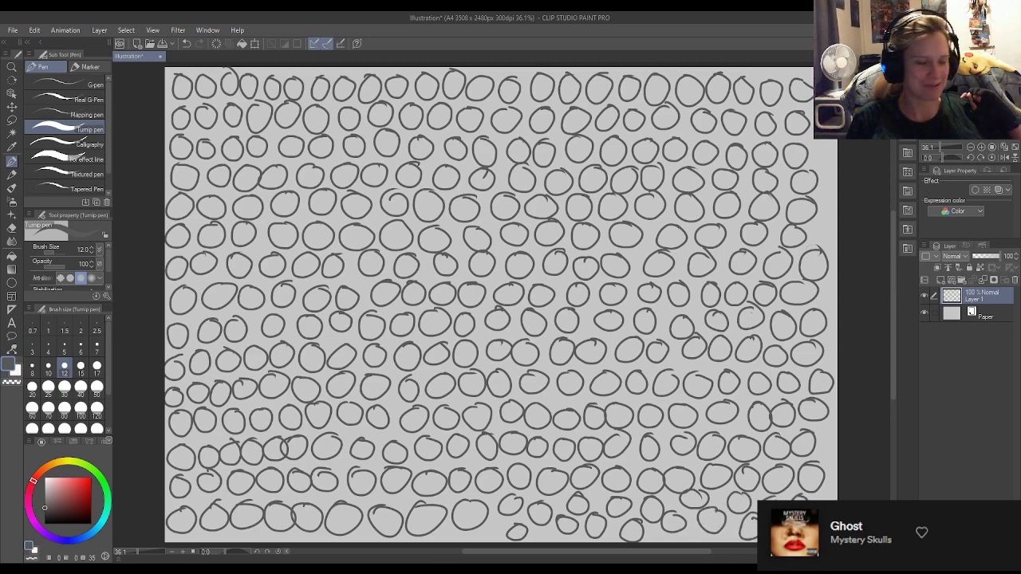
Delete the layer holding the circles and add a new blank raster layer above the paper.
{"action": "left_click", "coordinate": [1014, 280]}
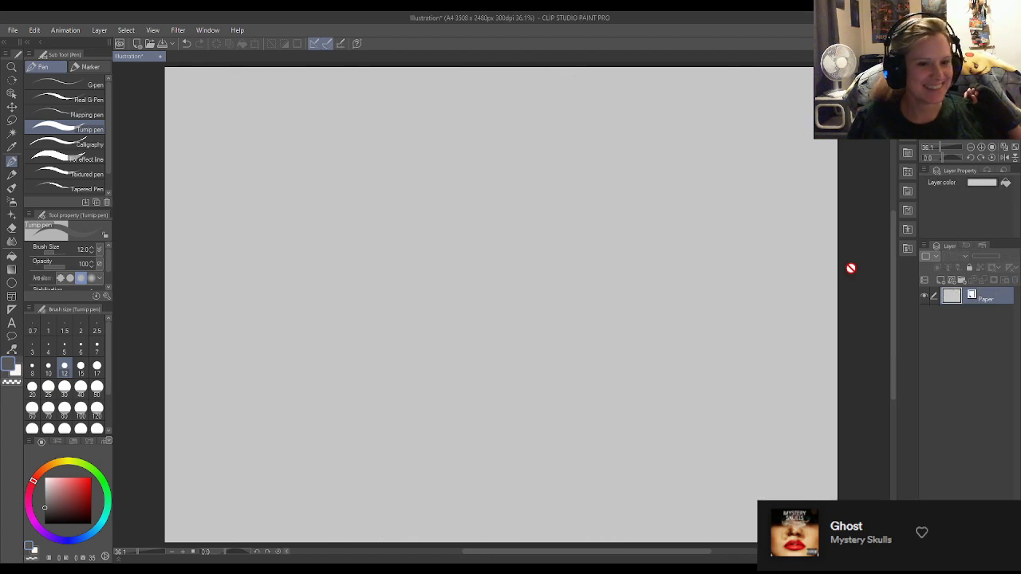
{"action": "left_click", "coordinate": [940, 281]}
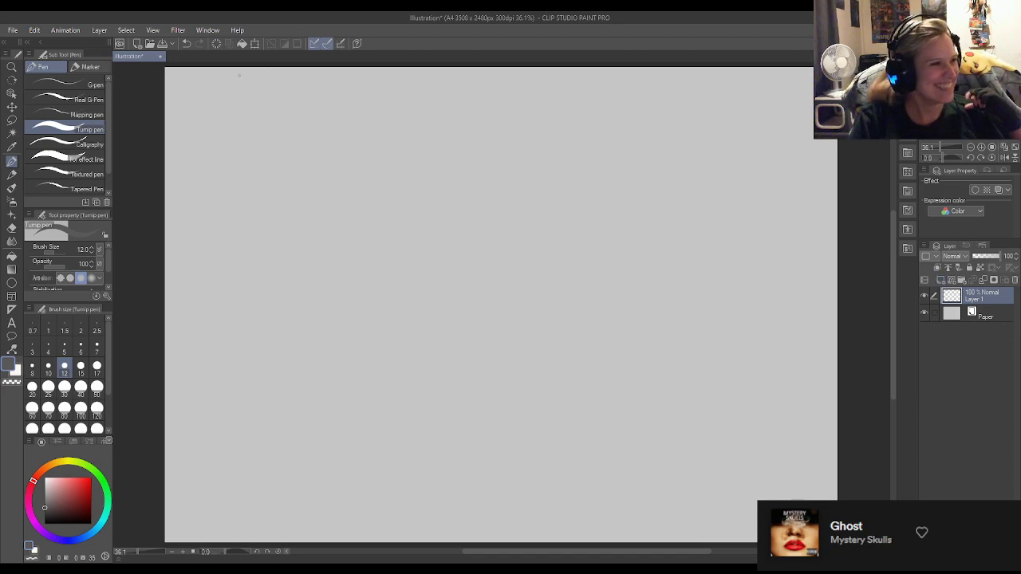
Draw a row of short, closely spaced vertical strokes along the page's upper edge, across the full page width.
{"action": "left_click_drag", "start_coordinate": [170, 69], "coordinate": [171, 110]}
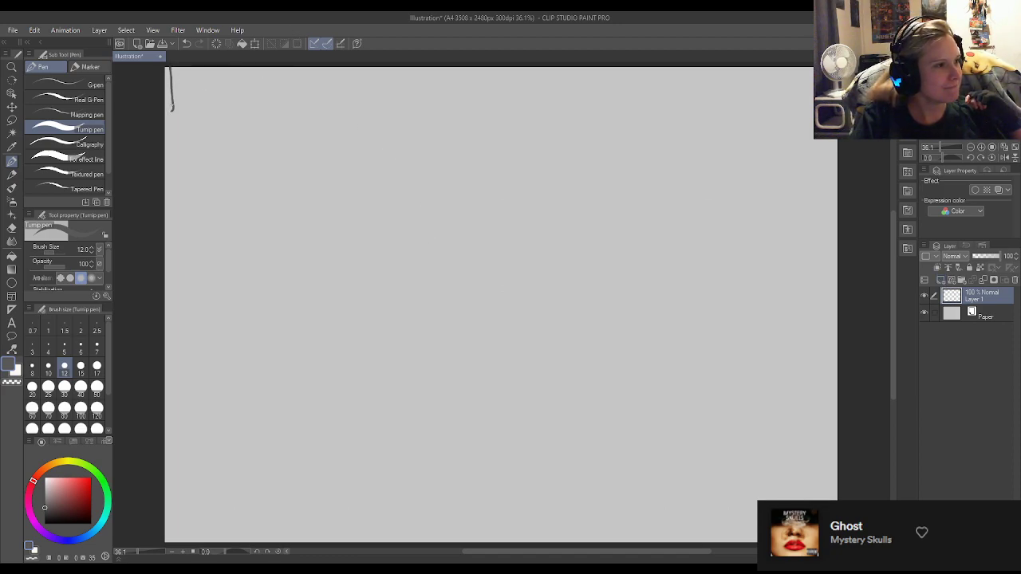
{"action": "left_click_drag", "start_coordinate": [175, 67], "coordinate": [182, 115]}
{"action": "mouse_move", "coordinate": [187, 68]}
{"action": "left_mouse_down"}
{"action": "mouse_move", "coordinate": [188, 116]}
{"action": "mouse_move", "coordinate": [211, 116]}
{"action": "left_mouse_up"}
{"action": "left_click_drag", "start_coordinate": [216, 69], "coordinate": [219, 119]}
{"action": "left_click_drag", "start_coordinate": [223, 66], "coordinate": [227, 113]}
{"action": "left_click_drag", "start_coordinate": [233, 67], "coordinate": [234, 116]}
{"action": "left_click_drag", "start_coordinate": [237, 67], "coordinate": [243, 120]}
{"action": "left_click_drag", "start_coordinate": [249, 73], "coordinate": [250, 121]}
{"action": "mouse_move", "coordinate": [254, 71]}
{"action": "left_mouse_down"}
{"action": "mouse_move", "coordinate": [255, 110]}
{"action": "mouse_move", "coordinate": [268, 118]}
{"action": "left_mouse_up"}
{"action": "mouse_move", "coordinate": [273, 72]}
{"action": "left_mouse_down"}
{"action": "mouse_move", "coordinate": [277, 122]}
{"action": "mouse_move", "coordinate": [281, 115]}
{"action": "left_mouse_up"}
{"action": "left_click_drag", "start_coordinate": [286, 75], "coordinate": [287, 123]}
{"action": "left_click_drag", "start_coordinate": [293, 67], "coordinate": [300, 110]}
{"action": "left_click_drag", "start_coordinate": [304, 65], "coordinate": [306, 108]}
{"action": "left_click_drag", "start_coordinate": [309, 63], "coordinate": [316, 117]}
{"action": "left_click_drag", "start_coordinate": [320, 65], "coordinate": [328, 117]}
{"action": "left_click_drag", "start_coordinate": [336, 65], "coordinate": [338, 116]}
{"action": "mouse_move", "coordinate": [342, 70]}
{"action": "left_mouse_down"}
{"action": "mouse_move", "coordinate": [343, 124]}
{"action": "mouse_move", "coordinate": [353, 117]}
{"action": "left_mouse_up"}
{"action": "left_click_drag", "start_coordinate": [356, 65], "coordinate": [358, 115]}
{"action": "left_click_drag", "start_coordinate": [365, 69], "coordinate": [367, 124]}
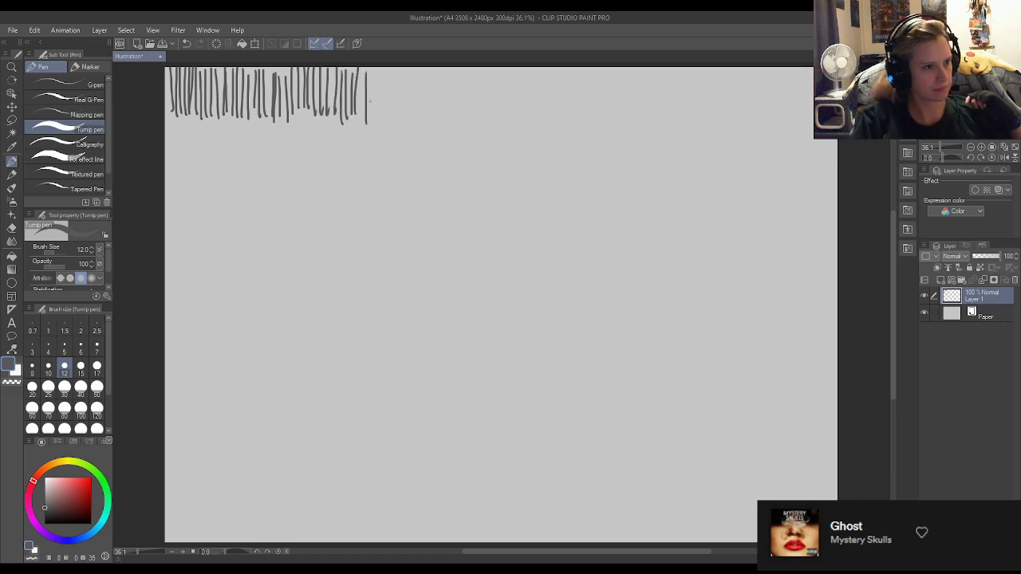
{"action": "mouse_move", "coordinate": [371, 67]}
{"action": "left_mouse_down"}
{"action": "mouse_move", "coordinate": [373, 118]}
{"action": "mouse_move", "coordinate": [384, 112]}
{"action": "left_mouse_up"}
{"action": "left_click_drag", "start_coordinate": [387, 67], "coordinate": [388, 111]}
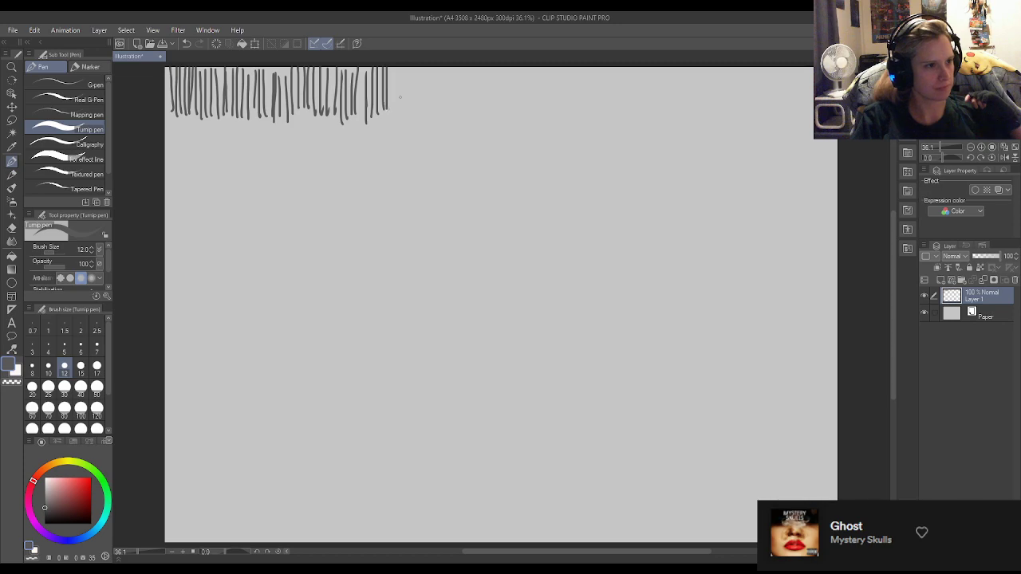
{"action": "left_click_drag", "start_coordinate": [395, 68], "coordinate": [396, 110]}
{"action": "mouse_move", "coordinate": [401, 67]}
{"action": "left_mouse_down"}
{"action": "mouse_move", "coordinate": [403, 111]}
{"action": "mouse_move", "coordinate": [417, 113]}
{"action": "left_mouse_up"}
{"action": "left_click_drag", "start_coordinate": [423, 65], "coordinate": [425, 108]}
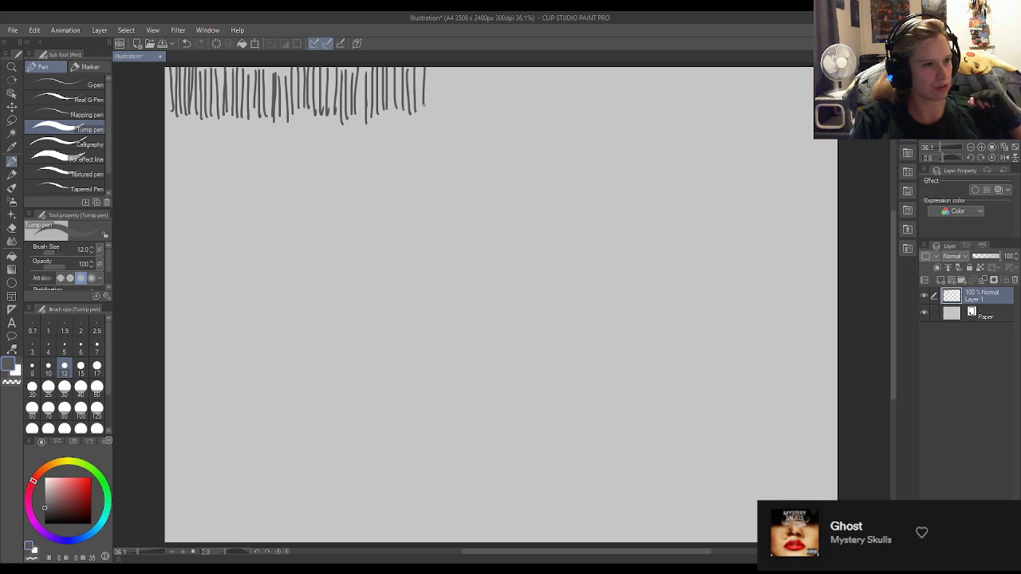
{"action": "left_click_drag", "start_coordinate": [428, 67], "coordinate": [429, 107]}
{"action": "left_click_drag", "start_coordinate": [432, 67], "coordinate": [434, 110]}
{"action": "left_click_drag", "start_coordinate": [441, 67], "coordinate": [450, 117]}
{"action": "left_click_drag", "start_coordinate": [454, 65], "coordinate": [457, 111]}
{"action": "left_click_drag", "start_coordinate": [461, 65], "coordinate": [467, 112]}
{"action": "left_click_drag", "start_coordinate": [474, 65], "coordinate": [482, 115]}
{"action": "left_click_drag", "start_coordinate": [486, 70], "coordinate": [494, 112]}
{"action": "left_click_drag", "start_coordinate": [501, 65], "coordinate": [507, 113]}
{"action": "left_click_drag", "start_coordinate": [511, 65], "coordinate": [512, 113]}
{"action": "mouse_move", "coordinate": [522, 66]}
{"action": "left_mouse_down"}
{"action": "mouse_move", "coordinate": [524, 105]}
{"action": "mouse_move", "coordinate": [537, 115]}
{"action": "left_mouse_up"}
{"action": "left_click_drag", "start_coordinate": [540, 67], "coordinate": [549, 115]}
{"action": "mouse_move", "coordinate": [554, 65]}
{"action": "left_mouse_down"}
{"action": "mouse_move", "coordinate": [556, 112]}
{"action": "mouse_move", "coordinate": [575, 113]}
{"action": "left_mouse_up"}
{"action": "left_click_drag", "start_coordinate": [567, 65], "coordinate": [570, 112]}
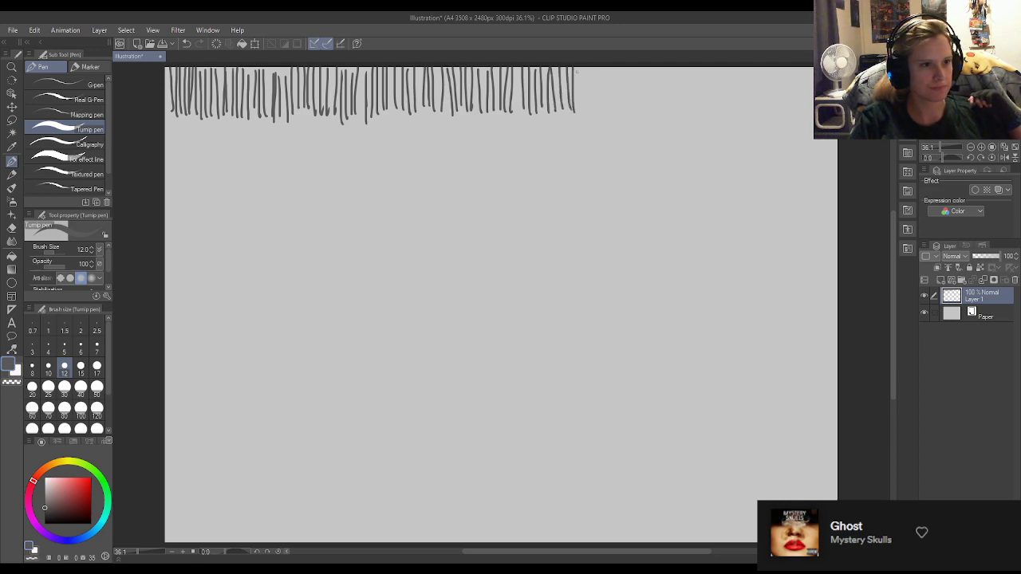
{"action": "left_click_drag", "start_coordinate": [578, 68], "coordinate": [589, 114]}
{"action": "left_click_drag", "start_coordinate": [594, 67], "coordinate": [604, 112]}
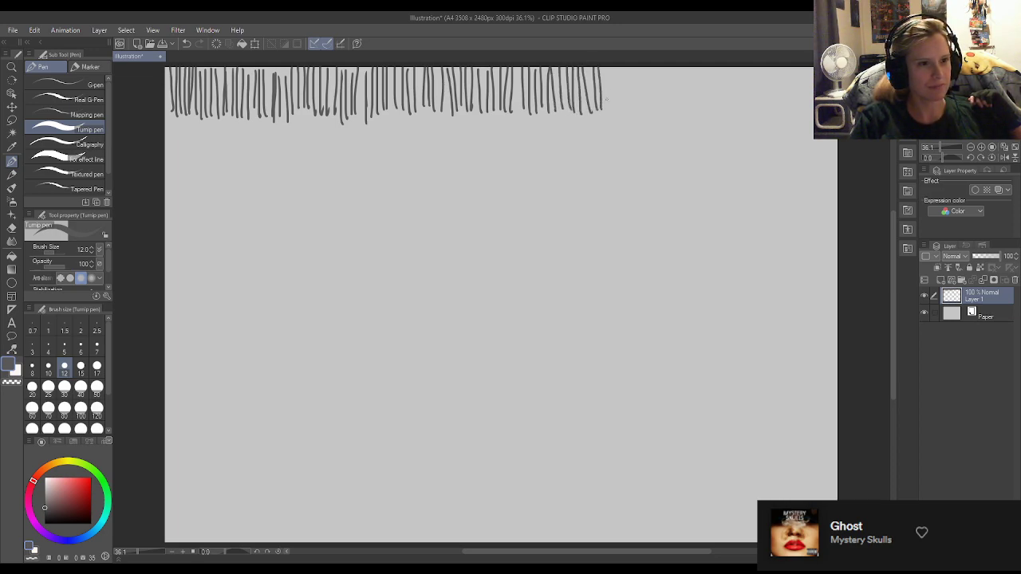
{"action": "mouse_move", "coordinate": [606, 65]}
{"action": "left_mouse_down"}
{"action": "mouse_move", "coordinate": [609, 112]}
{"action": "mouse_move", "coordinate": [630, 113]}
{"action": "left_mouse_up"}
{"action": "left_click_drag", "start_coordinate": [632, 65], "coordinate": [636, 108]}
{"action": "left_click_drag", "start_coordinate": [639, 65], "coordinate": [646, 117]}
{"action": "mouse_move", "coordinate": [648, 65]}
{"action": "left_mouse_down"}
{"action": "mouse_move", "coordinate": [652, 120]}
{"action": "mouse_move", "coordinate": [661, 110]}
{"action": "left_mouse_up"}
{"action": "left_click_drag", "start_coordinate": [664, 65], "coordinate": [672, 114]}
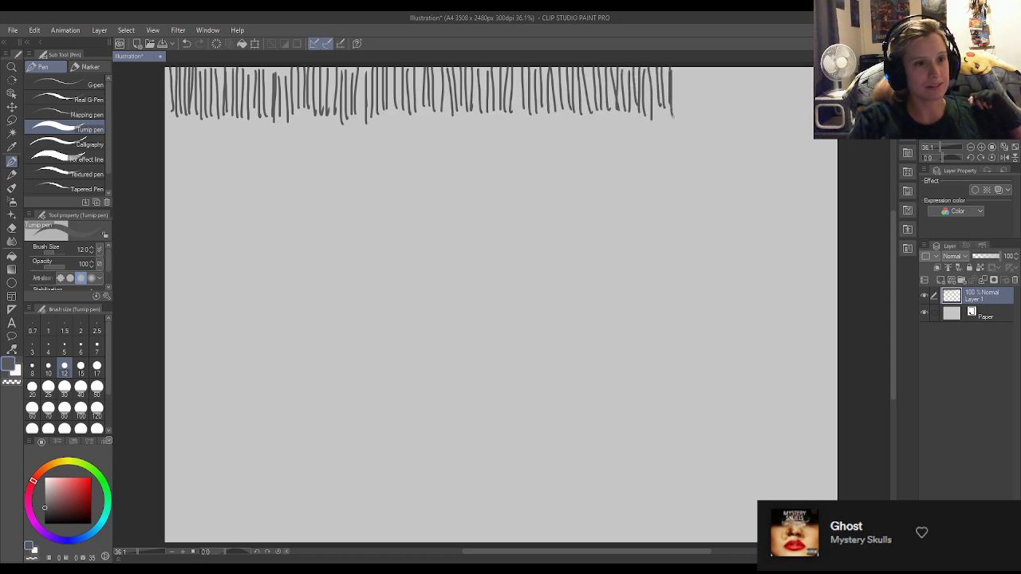
{"action": "mouse_move", "coordinate": [678, 67]}
{"action": "left_mouse_down"}
{"action": "mouse_move", "coordinate": [681, 108]}
{"action": "mouse_move", "coordinate": [691, 114]}
{"action": "left_mouse_up"}
{"action": "left_click_drag", "start_coordinate": [693, 67], "coordinate": [702, 113]}
{"action": "left_click_drag", "start_coordinate": [705, 67], "coordinate": [708, 107]}
{"action": "left_click_drag", "start_coordinate": [712, 67], "coordinate": [714, 102]}
{"action": "left_click_drag", "start_coordinate": [716, 65], "coordinate": [719, 106]}
{"action": "mouse_move", "coordinate": [721, 67]}
{"action": "left_mouse_down"}
{"action": "mouse_move", "coordinate": [723, 107]}
{"action": "mouse_move", "coordinate": [727, 97]}
{"action": "mouse_move", "coordinate": [731, 107]}
{"action": "left_mouse_up"}
{"action": "left_click_drag", "start_coordinate": [738, 67], "coordinate": [739, 104]}
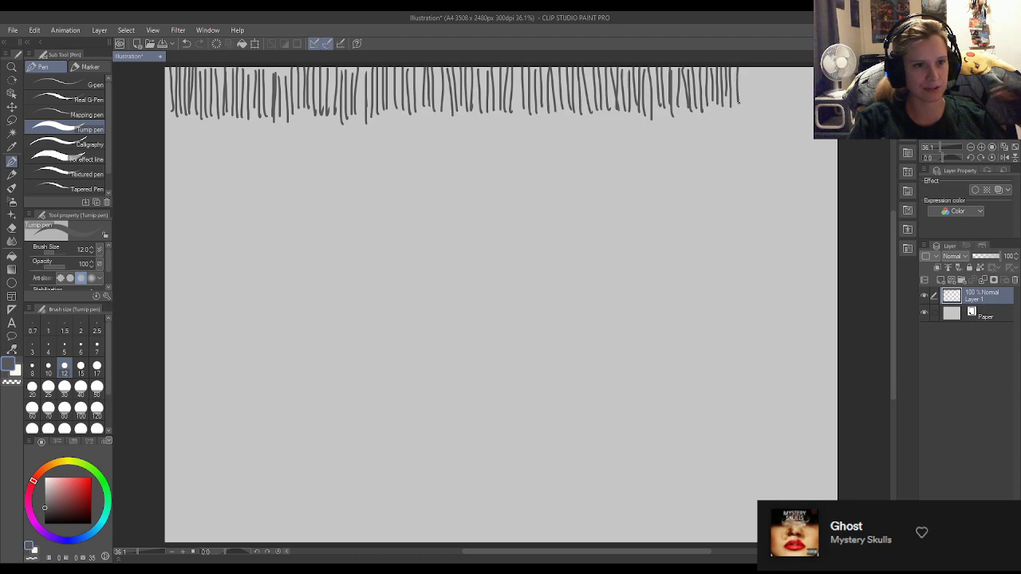
{"action": "left_click_drag", "start_coordinate": [741, 66], "coordinate": [743, 106]}
{"action": "mouse_move", "coordinate": [747, 67]}
{"action": "left_mouse_down"}
{"action": "mouse_move", "coordinate": [748, 107]}
{"action": "mouse_move", "coordinate": [773, 120]}
{"action": "left_mouse_up"}
{"action": "left_click_drag", "start_coordinate": [776, 69], "coordinate": [778, 117]}
{"action": "left_click_drag", "start_coordinate": [782, 66], "coordinate": [790, 117]}
{"action": "left_click_drag", "start_coordinate": [794, 65], "coordinate": [796, 115]}
{"action": "left_click_drag", "start_coordinate": [800, 65], "coordinate": [802, 116]}
{"action": "left_click_drag", "start_coordinate": [804, 67], "coordinate": [805, 112]}
{"action": "left_click_drag", "start_coordinate": [807, 66], "coordinate": [808, 116]}
{"action": "left_click_drag", "start_coordinate": [813, 66], "coordinate": [814, 106]}
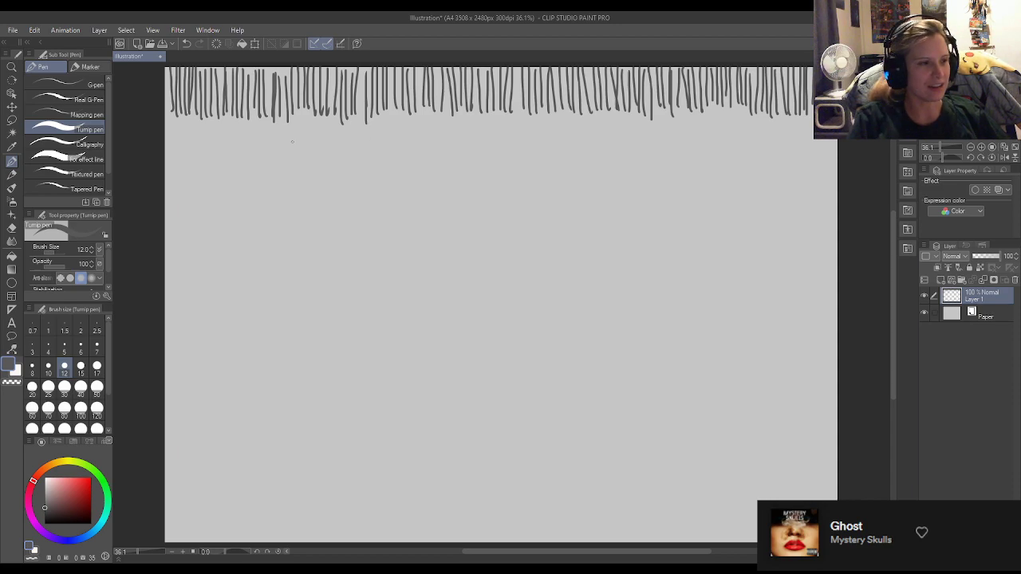
Draw a band of overlapping horizontal strokes directly below the row of vertical strokes, across the full page width.
{"action": "left_click_drag", "start_coordinate": [170, 124], "coordinate": [239, 125]}
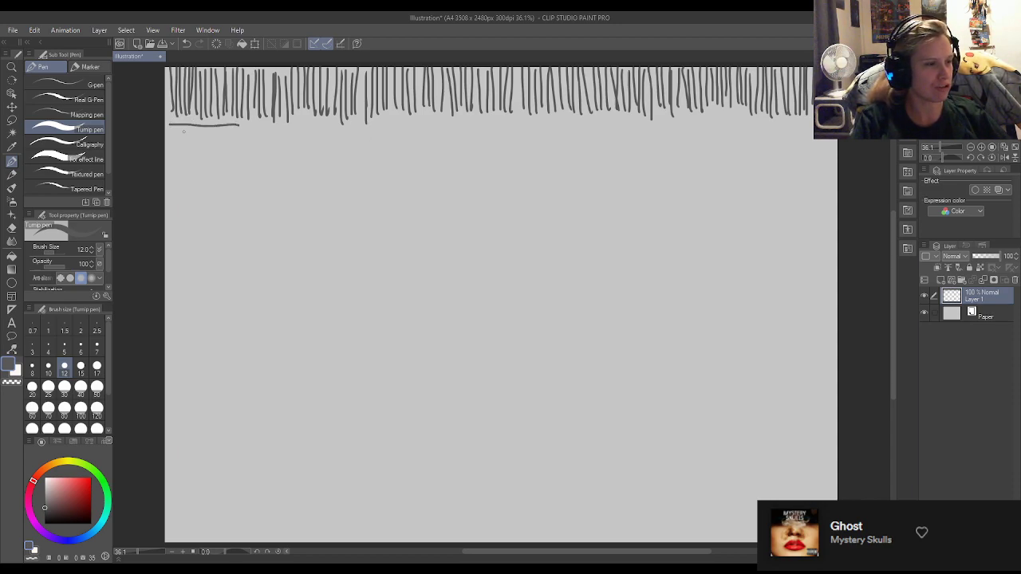
{"action": "mouse_move", "coordinate": [169, 133]}
{"action": "left_mouse_down"}
{"action": "mouse_move", "coordinate": [228, 132]}
{"action": "mouse_move", "coordinate": [195, 146]}
{"action": "mouse_move", "coordinate": [241, 144]}
{"action": "left_mouse_up"}
{"action": "left_click_drag", "start_coordinate": [168, 153], "coordinate": [240, 152]}
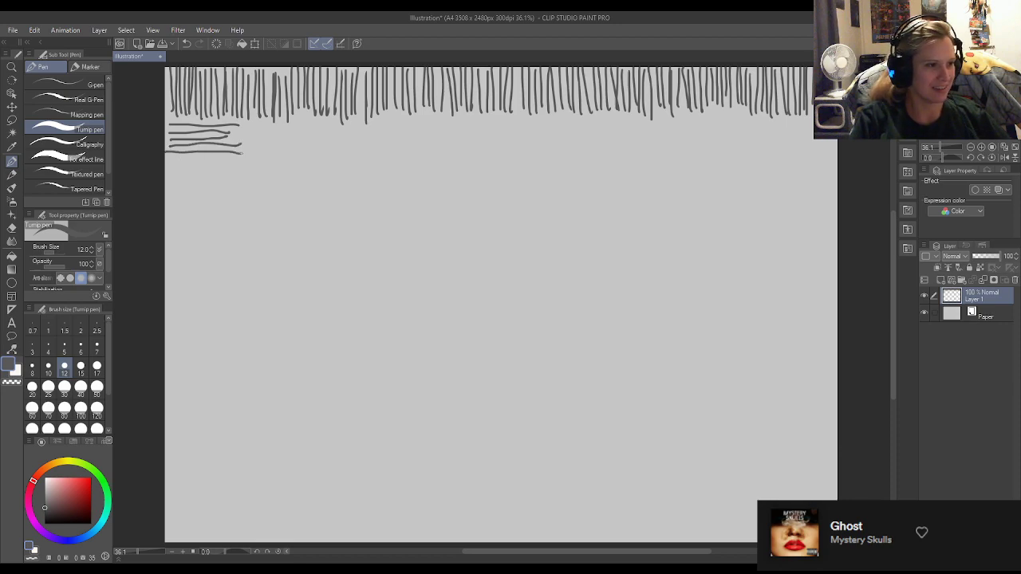
{"action": "left_click_drag", "start_coordinate": [168, 157], "coordinate": [243, 154]}
{"action": "left_click_drag", "start_coordinate": [166, 158], "coordinate": [248, 156]}
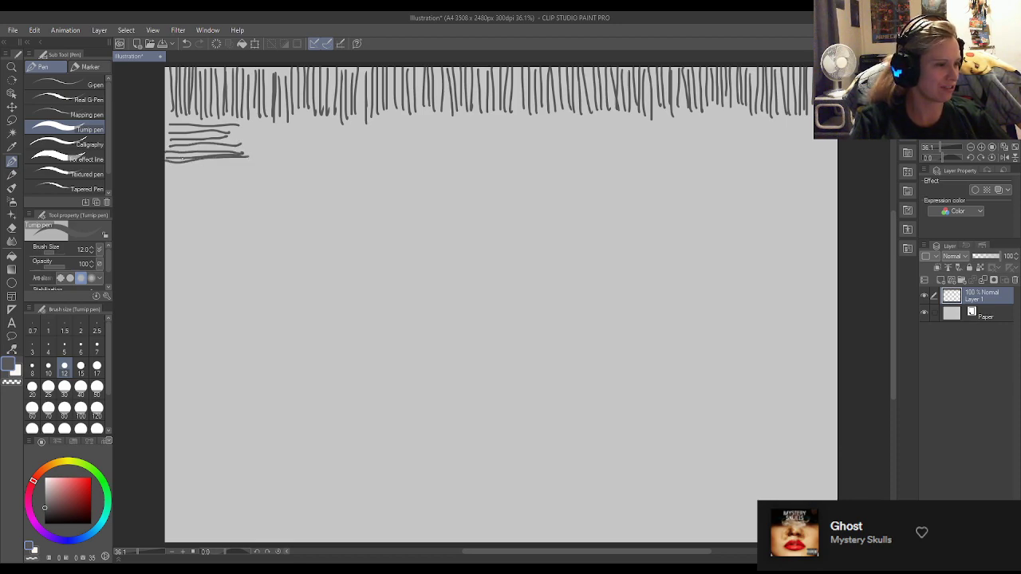
{"action": "left_click_drag", "start_coordinate": [184, 168], "coordinate": [242, 164]}
{"action": "mouse_move", "coordinate": [243, 125]}
{"action": "left_mouse_down"}
{"action": "mouse_move", "coordinate": [311, 125]}
{"action": "mouse_move", "coordinate": [302, 130]}
{"action": "left_mouse_up"}
{"action": "left_click_drag", "start_coordinate": [232, 142], "coordinate": [314, 143]}
{"action": "left_click_drag", "start_coordinate": [231, 149], "coordinate": [296, 150]}
{"action": "left_click_drag", "start_coordinate": [242, 154], "coordinate": [318, 151]}
{"action": "left_click_drag", "start_coordinate": [247, 156], "coordinate": [310, 156]}
{"action": "left_click_drag", "start_coordinate": [247, 165], "coordinate": [309, 164]}
{"action": "left_click_drag", "start_coordinate": [308, 122], "coordinate": [390, 125]}
{"action": "left_click_drag", "start_coordinate": [282, 136], "coordinate": [397, 139]}
{"action": "mouse_move", "coordinate": [295, 143]}
{"action": "left_mouse_down"}
{"action": "mouse_move", "coordinate": [394, 147]}
{"action": "mouse_move", "coordinate": [367, 155]}
{"action": "left_mouse_up"}
{"action": "left_click_drag", "start_coordinate": [364, 158], "coordinate": [386, 158]}
{"action": "left_click_drag", "start_coordinate": [277, 162], "coordinate": [368, 162]}
{"action": "left_click_drag", "start_coordinate": [370, 157], "coordinate": [390, 157]}
{"action": "left_click_drag", "start_coordinate": [387, 113], "coordinate": [450, 111]}
{"action": "left_click_drag", "start_coordinate": [353, 117], "coordinate": [453, 125]}
{"action": "left_click_drag", "start_coordinate": [359, 136], "coordinate": [475, 145]}
{"action": "left_click_drag", "start_coordinate": [383, 158], "coordinate": [461, 155]}
{"action": "left_click_drag", "start_coordinate": [453, 120], "coordinate": [533, 116]}
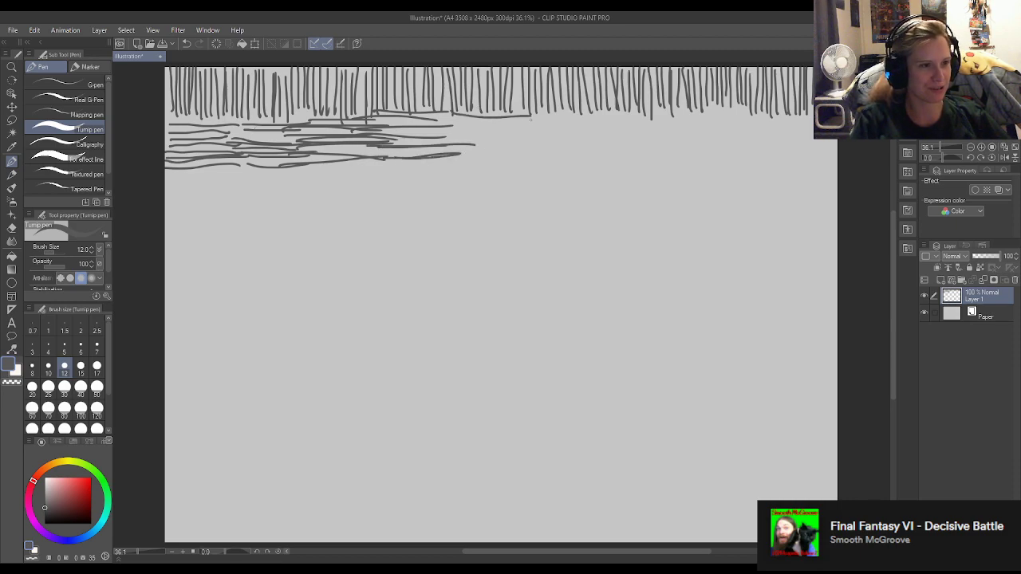
{"action": "left_click_drag", "start_coordinate": [453, 121], "coordinate": [521, 115]}
{"action": "left_click_drag", "start_coordinate": [444, 128], "coordinate": [522, 122]}
{"action": "left_click_drag", "start_coordinate": [434, 132], "coordinate": [518, 138]}
{"action": "left_click_drag", "start_coordinate": [453, 152], "coordinate": [527, 155]}
{"action": "mouse_move", "coordinate": [514, 118]}
{"action": "left_mouse_down"}
{"action": "mouse_move", "coordinate": [599, 109]}
{"action": "mouse_move", "coordinate": [608, 120]}
{"action": "left_mouse_up"}
{"action": "left_click_drag", "start_coordinate": [508, 133], "coordinate": [603, 128]}
{"action": "mouse_move", "coordinate": [520, 138]}
{"action": "left_mouse_down"}
{"action": "mouse_move", "coordinate": [595, 133]}
{"action": "mouse_move", "coordinate": [589, 140]}
{"action": "mouse_move", "coordinate": [602, 147]}
{"action": "left_mouse_up"}
{"action": "mouse_move", "coordinate": [501, 153]}
{"action": "left_mouse_down"}
{"action": "mouse_move", "coordinate": [605, 148]}
{"action": "mouse_move", "coordinate": [683, 118]}
{"action": "left_mouse_up"}
{"action": "left_click_drag", "start_coordinate": [595, 129], "coordinate": [691, 133]}
{"action": "left_click_drag", "start_coordinate": [579, 143], "coordinate": [678, 142]}
{"action": "left_click_drag", "start_coordinate": [601, 151], "coordinate": [674, 146]}
{"action": "left_click_drag", "start_coordinate": [559, 155], "coordinate": [661, 154]}
{"action": "mouse_move", "coordinate": [675, 119]}
{"action": "left_mouse_down"}
{"action": "mouse_move", "coordinate": [778, 110]}
{"action": "mouse_move", "coordinate": [764, 117]}
{"action": "left_mouse_up"}
{"action": "mouse_move", "coordinate": [671, 133]}
{"action": "left_mouse_down"}
{"action": "mouse_move", "coordinate": [762, 126]}
{"action": "mouse_move", "coordinate": [754, 140]}
{"action": "left_mouse_up"}
{"action": "left_click_drag", "start_coordinate": [655, 154], "coordinate": [747, 149]}
{"action": "left_click_drag", "start_coordinate": [645, 162], "coordinate": [747, 164]}
{"action": "left_click_drag", "start_coordinate": [814, 117], "coordinate": [761, 120]}
{"action": "left_click_drag", "start_coordinate": [796, 134], "coordinate": [815, 136]}
{"action": "mouse_move", "coordinate": [717, 142]}
{"action": "left_mouse_down"}
{"action": "mouse_move", "coordinate": [841, 144]}
{"action": "mouse_move", "coordinate": [754, 145]}
{"action": "mouse_move", "coordinate": [827, 152]}
{"action": "left_mouse_up"}
{"action": "left_click_drag", "start_coordinate": [723, 163], "coordinate": [838, 160]}
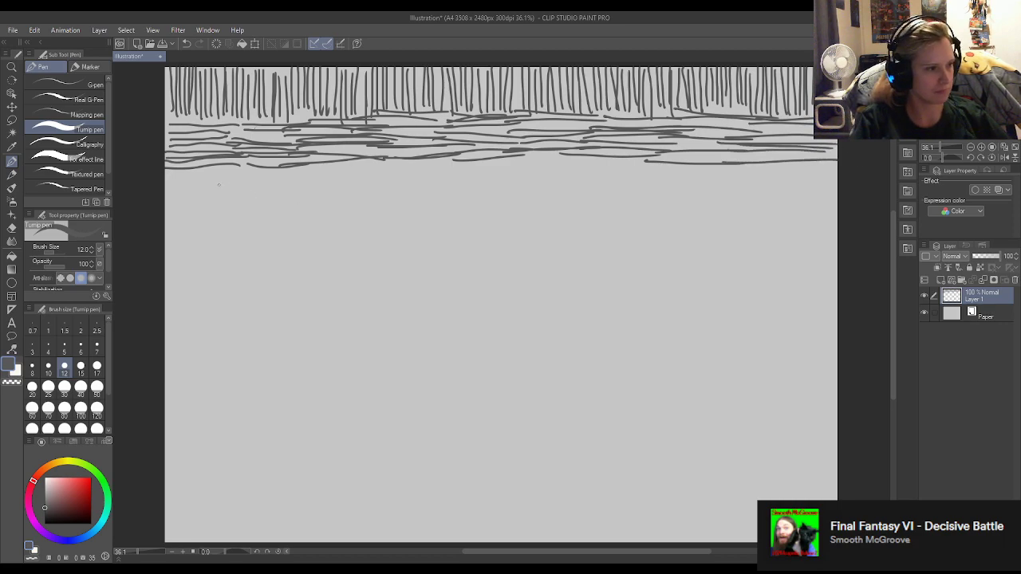
Draw a second row of closely spaced vertical strokes directly below the first horizontal band, across the full page width.
{"action": "left_click_drag", "start_coordinate": [176, 170], "coordinate": [177, 228]}
{"action": "mouse_move", "coordinate": [184, 179]}
{"action": "left_mouse_down"}
{"action": "mouse_move", "coordinate": [185, 239]}
{"action": "mouse_move", "coordinate": [199, 238]}
{"action": "left_mouse_up"}
{"action": "mouse_move", "coordinate": [206, 171]}
{"action": "left_mouse_down"}
{"action": "mouse_move", "coordinate": [210, 238]}
{"action": "mouse_move", "coordinate": [219, 233]}
{"action": "left_mouse_up"}
{"action": "left_click_drag", "start_coordinate": [221, 167], "coordinate": [220, 236]}
{"action": "left_click_drag", "start_coordinate": [231, 169], "coordinate": [236, 231]}
{"action": "left_click_drag", "start_coordinate": [240, 169], "coordinate": [241, 233]}
{"action": "mouse_move", "coordinate": [244, 168]}
{"action": "left_mouse_down"}
{"action": "mouse_move", "coordinate": [244, 224]}
{"action": "mouse_move", "coordinate": [253, 226]}
{"action": "left_mouse_up"}
{"action": "left_click_drag", "start_coordinate": [260, 171], "coordinate": [259, 225]}
{"action": "mouse_move", "coordinate": [266, 169]}
{"action": "left_mouse_down"}
{"action": "mouse_move", "coordinate": [266, 223]}
{"action": "mouse_move", "coordinate": [276, 231]}
{"action": "left_mouse_up"}
{"action": "mouse_move", "coordinate": [281, 167]}
{"action": "left_mouse_down"}
{"action": "mouse_move", "coordinate": [281, 224]}
{"action": "mouse_move", "coordinate": [293, 228]}
{"action": "left_mouse_up"}
{"action": "mouse_move", "coordinate": [299, 172]}
{"action": "left_mouse_down"}
{"action": "mouse_move", "coordinate": [299, 218]}
{"action": "mouse_move", "coordinate": [312, 170]}
{"action": "mouse_move", "coordinate": [310, 233]}
{"action": "left_mouse_up"}
{"action": "left_click_drag", "start_coordinate": [316, 159], "coordinate": [315, 217]}
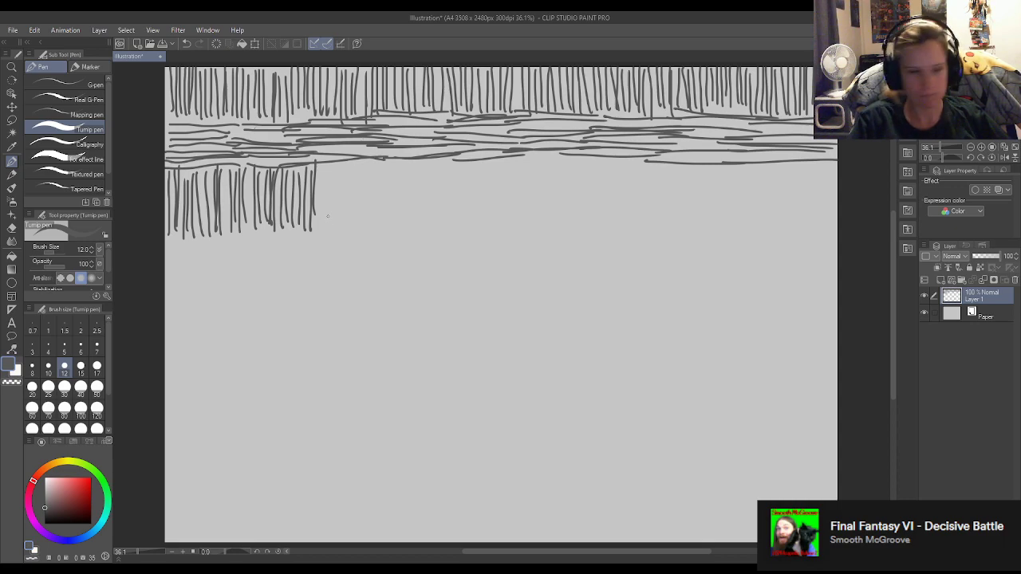
{"action": "left_click_drag", "start_coordinate": [319, 169], "coordinate": [326, 230]}
{"action": "left_click_drag", "start_coordinate": [330, 169], "coordinate": [337, 227]}
{"action": "left_click_drag", "start_coordinate": [341, 166], "coordinate": [341, 225]}
{"action": "left_click_drag", "start_coordinate": [345, 164], "coordinate": [349, 225]}
{"action": "left_click_drag", "start_coordinate": [354, 160], "coordinate": [359, 220]}
{"action": "left_click_drag", "start_coordinate": [365, 162], "coordinate": [365, 225]}
{"action": "mouse_move", "coordinate": [373, 158]}
{"action": "left_mouse_down"}
{"action": "mouse_move", "coordinate": [374, 221]}
{"action": "mouse_move", "coordinate": [382, 172]}
{"action": "mouse_move", "coordinate": [385, 225]}
{"action": "left_mouse_up"}
{"action": "left_click_drag", "start_coordinate": [390, 166], "coordinate": [397, 228]}
{"action": "left_click_drag", "start_coordinate": [401, 163], "coordinate": [404, 230]}
{"action": "left_click_drag", "start_coordinate": [408, 172], "coordinate": [408, 214]}
{"action": "left_click_drag", "start_coordinate": [416, 161], "coordinate": [418, 224]}
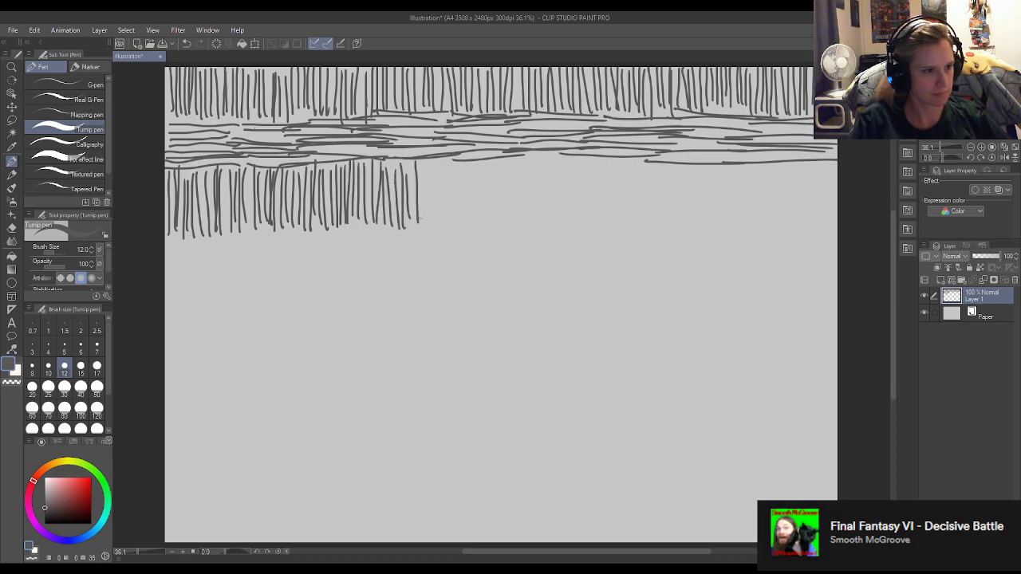
{"action": "left_click_drag", "start_coordinate": [426, 169], "coordinate": [427, 228]}
{"action": "mouse_move", "coordinate": [435, 168]}
{"action": "left_mouse_down"}
{"action": "mouse_move", "coordinate": [437, 230]}
{"action": "mouse_move", "coordinate": [443, 222]}
{"action": "left_mouse_up"}
{"action": "mouse_move", "coordinate": [447, 166]}
{"action": "left_mouse_down"}
{"action": "mouse_move", "coordinate": [450, 223]}
{"action": "mouse_move", "coordinate": [460, 222]}
{"action": "left_mouse_up"}
{"action": "mouse_move", "coordinate": [463, 164]}
{"action": "left_mouse_down"}
{"action": "mouse_move", "coordinate": [465, 218]}
{"action": "mouse_move", "coordinate": [476, 223]}
{"action": "left_mouse_up"}
{"action": "left_click_drag", "start_coordinate": [479, 164], "coordinate": [485, 220]}
{"action": "mouse_move", "coordinate": [488, 159]}
{"action": "left_mouse_down"}
{"action": "mouse_move", "coordinate": [488, 226]}
{"action": "mouse_move", "coordinate": [493, 214]}
{"action": "mouse_move", "coordinate": [511, 217]}
{"action": "left_mouse_up"}
{"action": "mouse_move", "coordinate": [515, 159]}
{"action": "left_mouse_down"}
{"action": "mouse_move", "coordinate": [517, 209]}
{"action": "mouse_move", "coordinate": [531, 219]}
{"action": "left_mouse_up"}
{"action": "left_click_drag", "start_coordinate": [536, 157], "coordinate": [544, 220]}
{"action": "left_click_drag", "start_coordinate": [546, 162], "coordinate": [558, 220]}
{"action": "left_click_drag", "start_coordinate": [563, 161], "coordinate": [565, 220]}
{"action": "left_click_drag", "start_coordinate": [569, 154], "coordinate": [571, 215]}
{"action": "left_click_drag", "start_coordinate": [577, 156], "coordinate": [585, 221]}
{"action": "left_click_drag", "start_coordinate": [589, 159], "coordinate": [597, 217]}
{"action": "left_click_drag", "start_coordinate": [601, 156], "coordinate": [602, 217]}
{"action": "left_click_drag", "start_coordinate": [605, 160], "coordinate": [608, 219]}
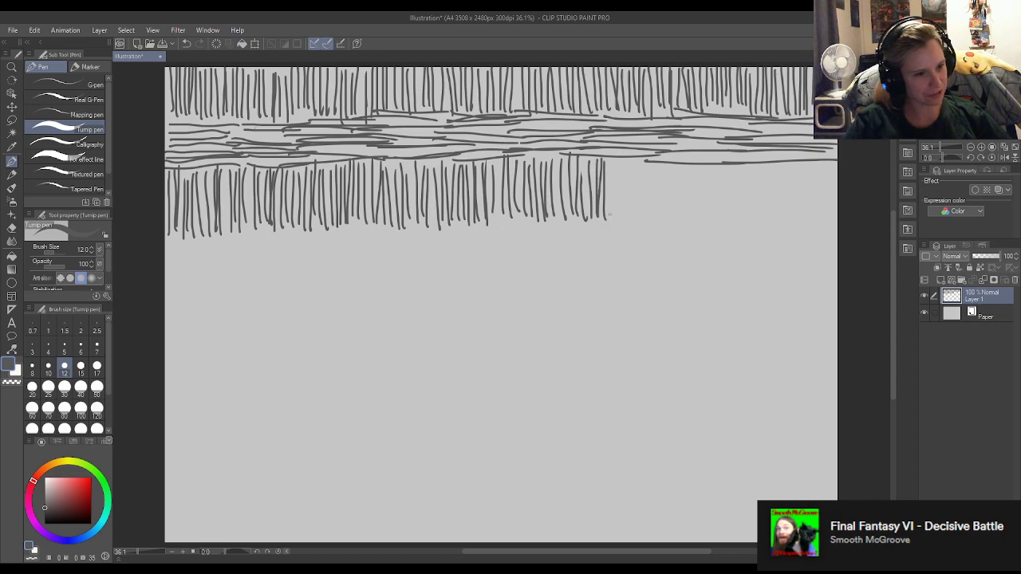
{"action": "left_click_drag", "start_coordinate": [611, 164], "coordinate": [614, 223]}
{"action": "mouse_move", "coordinate": [621, 162]}
{"action": "left_mouse_down"}
{"action": "mouse_move", "coordinate": [623, 205]}
{"action": "mouse_move", "coordinate": [630, 151]}
{"action": "mouse_move", "coordinate": [633, 217]}
{"action": "left_mouse_up"}
{"action": "mouse_move", "coordinate": [638, 156]}
{"action": "left_mouse_down"}
{"action": "mouse_move", "coordinate": [640, 217]}
{"action": "mouse_move", "coordinate": [653, 217]}
{"action": "left_mouse_up"}
{"action": "left_click_drag", "start_coordinate": [655, 158], "coordinate": [663, 220]}
{"action": "mouse_move", "coordinate": [667, 151]}
{"action": "left_mouse_down"}
{"action": "mouse_move", "coordinate": [670, 215]}
{"action": "mouse_move", "coordinate": [687, 212]}
{"action": "left_mouse_up"}
{"action": "mouse_move", "coordinate": [689, 164]}
{"action": "left_mouse_down"}
{"action": "mouse_move", "coordinate": [691, 211]}
{"action": "mouse_move", "coordinate": [713, 212]}
{"action": "left_mouse_up"}
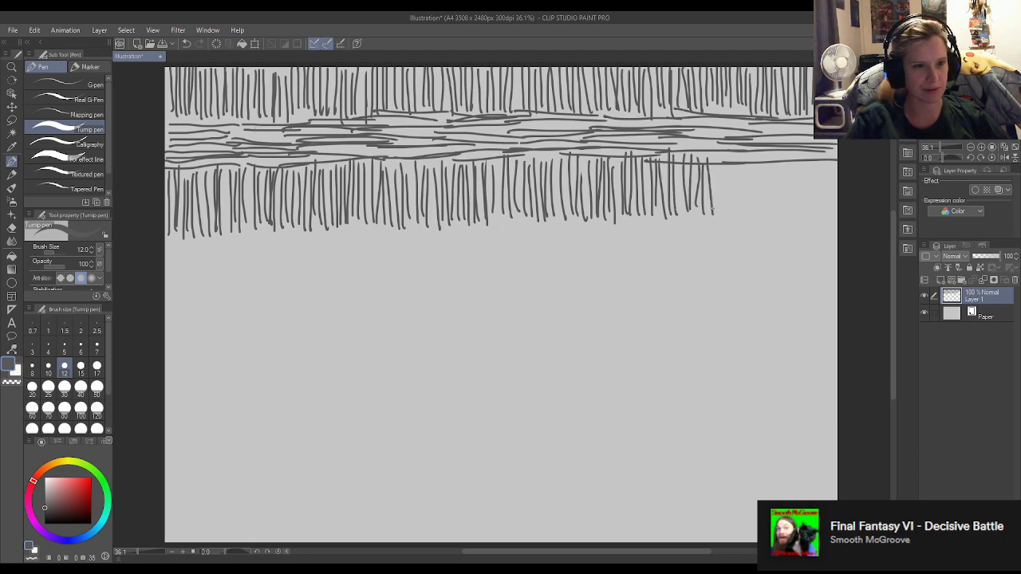
{"action": "left_click_drag", "start_coordinate": [717, 164], "coordinate": [719, 212]}
{"action": "mouse_move", "coordinate": [723, 154]}
{"action": "left_mouse_down"}
{"action": "mouse_move", "coordinate": [727, 209]}
{"action": "mouse_move", "coordinate": [735, 165]}
{"action": "mouse_move", "coordinate": [738, 225]}
{"action": "left_mouse_up"}
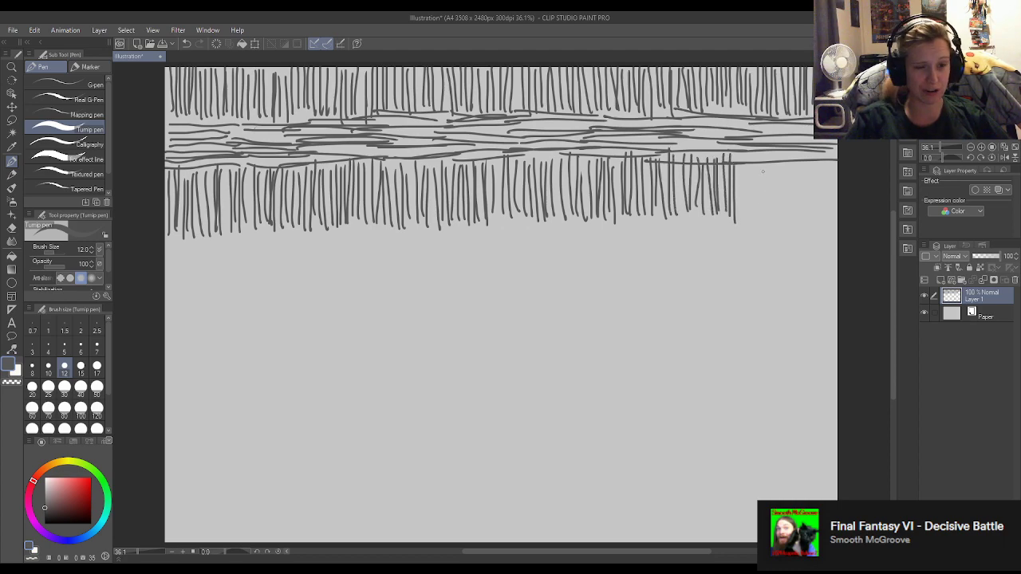
{"action": "left_click_drag", "start_coordinate": [740, 164], "coordinate": [753, 220]}
{"action": "left_click_drag", "start_coordinate": [755, 157], "coordinate": [765, 222]}
{"action": "mouse_move", "coordinate": [768, 161]}
{"action": "left_mouse_down"}
{"action": "mouse_move", "coordinate": [772, 222]}
{"action": "mouse_move", "coordinate": [788, 220]}
{"action": "left_mouse_up"}
{"action": "mouse_move", "coordinate": [791, 158]}
{"action": "left_mouse_down"}
{"action": "mouse_move", "coordinate": [795, 221]}
{"action": "mouse_move", "coordinate": [801, 212]}
{"action": "left_mouse_up"}
{"action": "left_click_drag", "start_coordinate": [803, 161], "coordinate": [815, 220]}
{"action": "left_click_drag", "start_coordinate": [813, 151], "coordinate": [818, 220]}
{"action": "left_click_drag", "start_coordinate": [821, 166], "coordinate": [827, 219]}
{"action": "left_click_drag", "start_coordinate": [829, 163], "coordinate": [831, 221]}
{"action": "left_click_drag", "start_coordinate": [833, 163], "coordinate": [835, 225]}
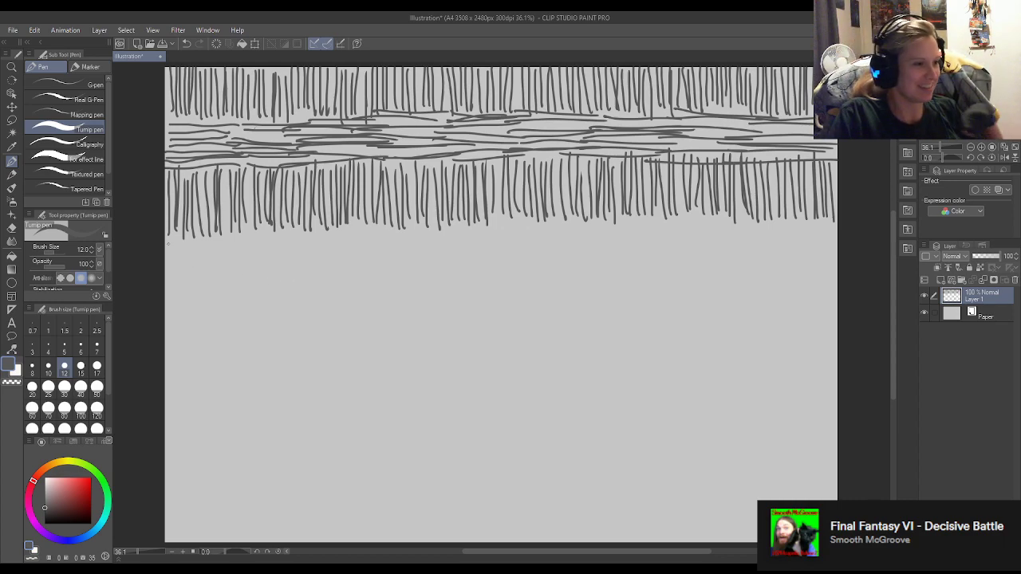
Draw a second band of overlapping horizontal strokes directly below the second row of vertical strokes, spanning the page width.
{"action": "left_click_drag", "start_coordinate": [173, 238], "coordinate": [248, 232]}
{"action": "left_click_drag", "start_coordinate": [173, 241], "coordinate": [251, 234]}
{"action": "left_click_drag", "start_coordinate": [169, 251], "coordinate": [244, 250]}
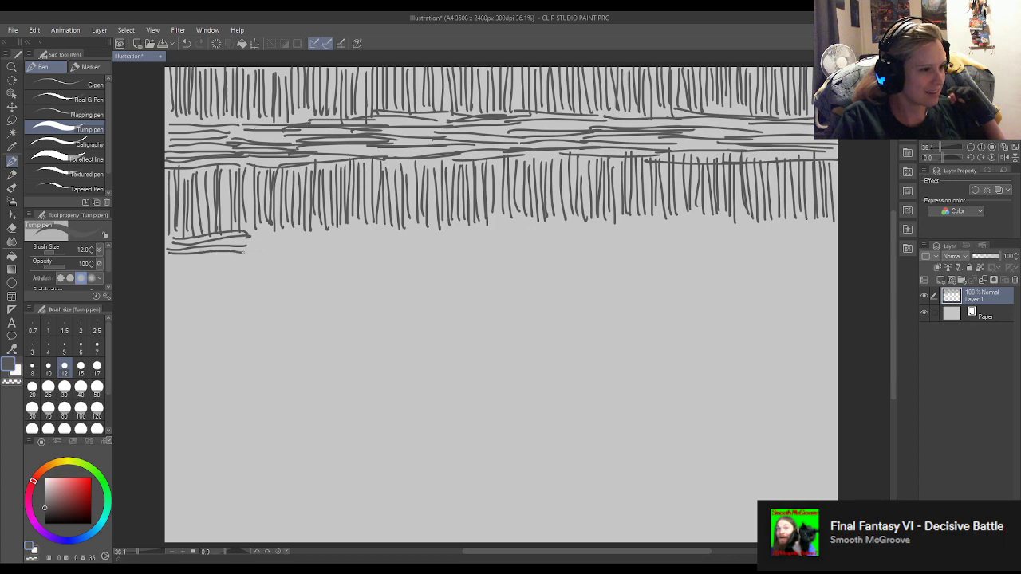
{"action": "mouse_move", "coordinate": [166, 262]}
{"action": "left_mouse_down"}
{"action": "mouse_move", "coordinate": [254, 256]}
{"action": "mouse_move", "coordinate": [252, 273]}
{"action": "left_mouse_up"}
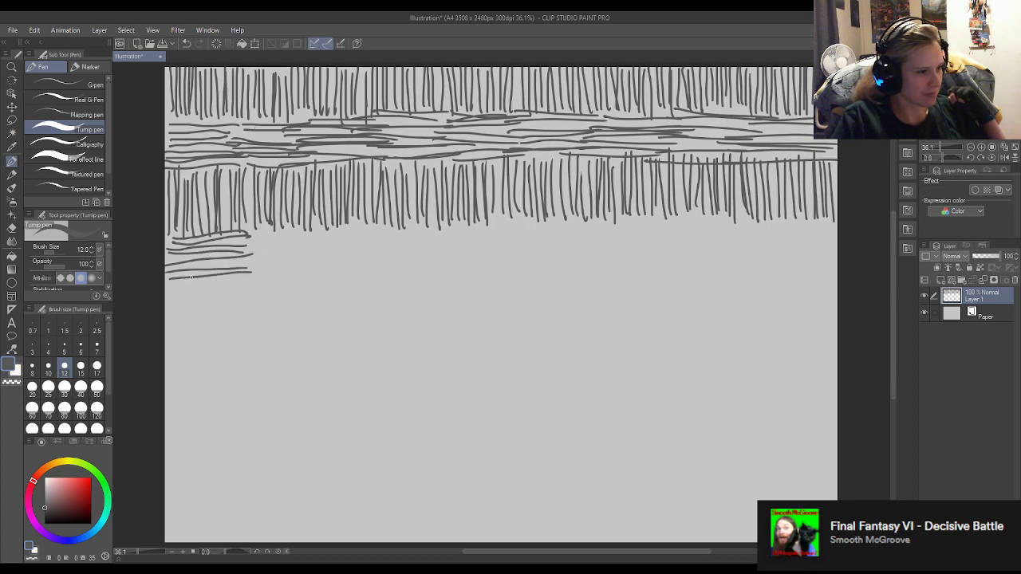
{"action": "left_click_drag", "start_coordinate": [167, 281], "coordinate": [252, 276]}
{"action": "mouse_move", "coordinate": [251, 232]}
{"action": "left_mouse_down"}
{"action": "mouse_move", "coordinate": [332, 218]}
{"action": "mouse_move", "coordinate": [327, 235]}
{"action": "left_mouse_up"}
{"action": "left_click_drag", "start_coordinate": [237, 249], "coordinate": [348, 240]}
{"action": "left_click_drag", "start_coordinate": [224, 263], "coordinate": [318, 257]}
{"action": "left_click_drag", "start_coordinate": [223, 271], "coordinate": [329, 259]}
{"action": "mouse_move", "coordinate": [236, 273]}
{"action": "left_mouse_down"}
{"action": "mouse_move", "coordinate": [334, 265]}
{"action": "mouse_move", "coordinate": [330, 273]}
{"action": "left_mouse_up"}
{"action": "mouse_move", "coordinate": [338, 230]}
{"action": "left_mouse_down"}
{"action": "mouse_move", "coordinate": [436, 220]}
{"action": "mouse_move", "coordinate": [420, 230]}
{"action": "left_mouse_up"}
{"action": "left_click_drag", "start_coordinate": [324, 244], "coordinate": [418, 239]}
{"action": "left_click_drag", "start_coordinate": [325, 249], "coordinate": [410, 248]}
{"action": "mouse_move", "coordinate": [319, 260]}
{"action": "left_mouse_down"}
{"action": "mouse_move", "coordinate": [414, 251]}
{"action": "mouse_move", "coordinate": [405, 256]}
{"action": "mouse_move", "coordinate": [418, 268]}
{"action": "left_mouse_up"}
{"action": "left_click_drag", "start_coordinate": [428, 227], "coordinate": [511, 225]}
{"action": "left_click_drag", "start_coordinate": [422, 235], "coordinate": [511, 235]}
{"action": "mouse_move", "coordinate": [413, 251]}
{"action": "left_mouse_down"}
{"action": "mouse_move", "coordinate": [505, 247]}
{"action": "mouse_move", "coordinate": [469, 261]}
{"action": "left_mouse_up"}
{"action": "left_click_drag", "start_coordinate": [469, 261], "coordinate": [496, 258]}
{"action": "left_click_drag", "start_coordinate": [414, 271], "coordinate": [496, 263]}
{"action": "mouse_move", "coordinate": [504, 225]}
{"action": "left_mouse_down"}
{"action": "mouse_move", "coordinate": [579, 220]}
{"action": "mouse_move", "coordinate": [582, 230]}
{"action": "left_mouse_up"}
{"action": "left_click_drag", "start_coordinate": [481, 248], "coordinate": [595, 241]}
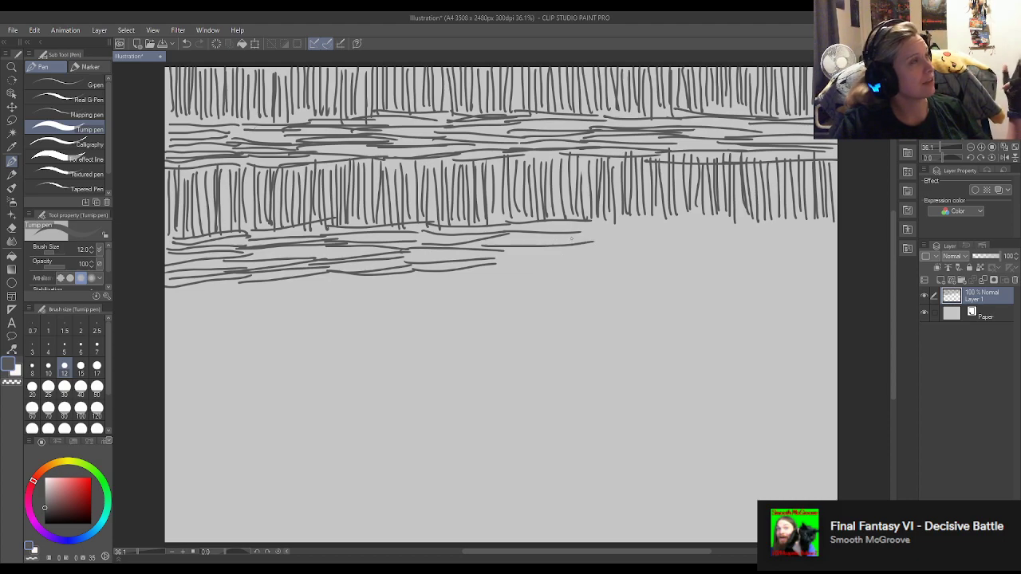
{"action": "left_click_drag", "start_coordinate": [492, 256], "coordinate": [582, 249]}
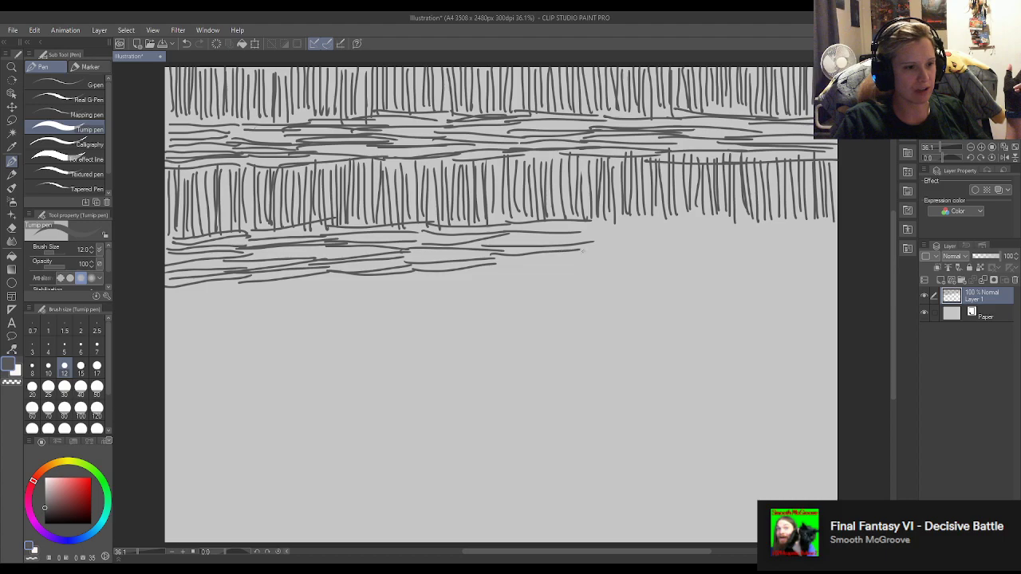
{"action": "left_click_drag", "start_coordinate": [498, 261], "coordinate": [576, 256]}
{"action": "left_click_drag", "start_coordinate": [600, 221], "coordinate": [651, 220]}
{"action": "left_click_drag", "start_coordinate": [568, 239], "coordinate": [659, 233]}
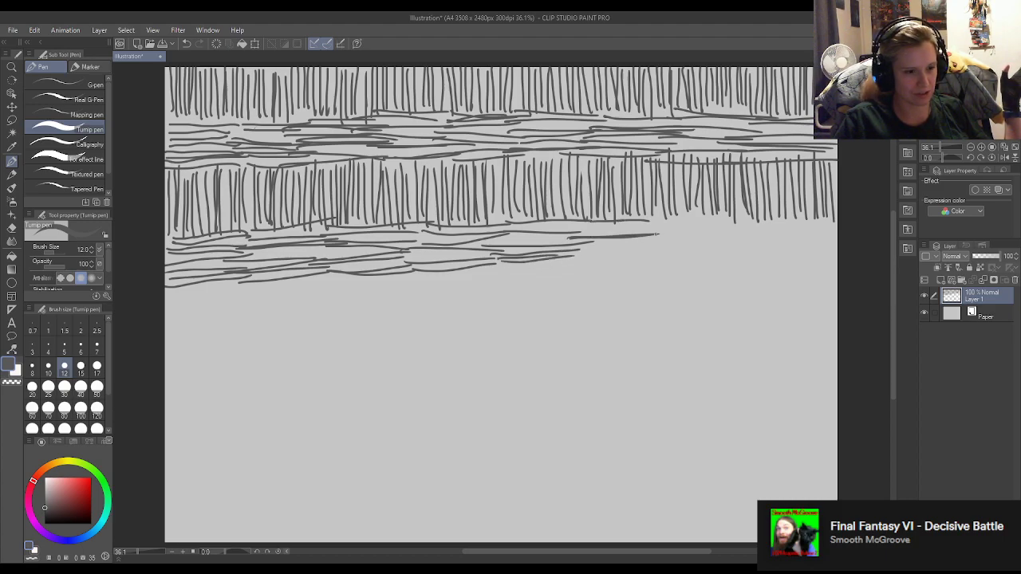
{"action": "left_click_drag", "start_coordinate": [579, 231], "coordinate": [661, 228]}
{"action": "mouse_move", "coordinate": [582, 253]}
{"action": "left_mouse_down"}
{"action": "mouse_move", "coordinate": [661, 247]}
{"action": "mouse_move", "coordinate": [657, 257]}
{"action": "left_mouse_up"}
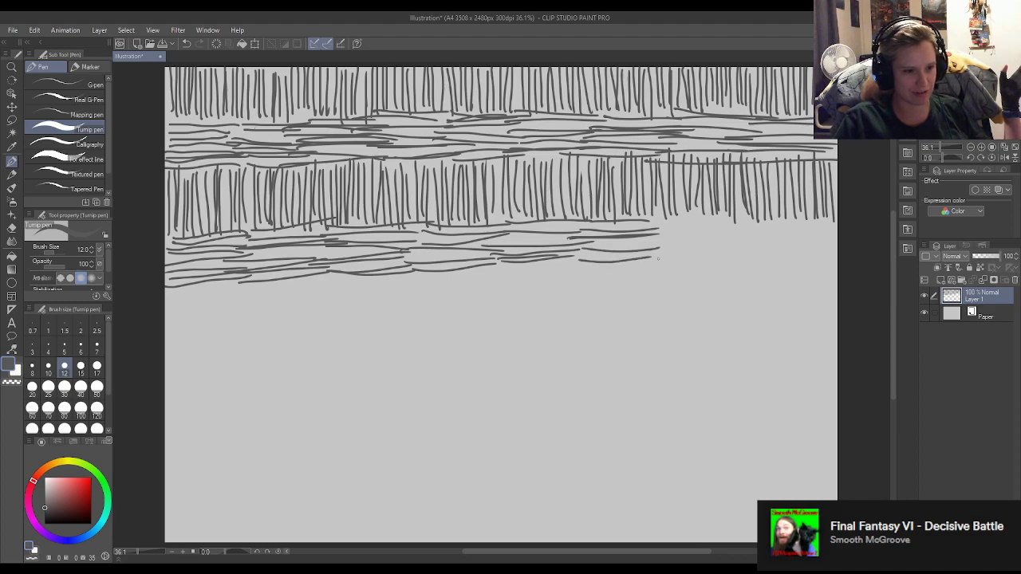
{"action": "mouse_move", "coordinate": [588, 245]}
{"action": "left_mouse_down"}
{"action": "mouse_move", "coordinate": [655, 241]}
{"action": "mouse_move", "coordinate": [721, 222]}
{"action": "left_mouse_up"}
{"action": "mouse_move", "coordinate": [638, 227]}
{"action": "left_mouse_down"}
{"action": "mouse_move", "coordinate": [722, 230]}
{"action": "mouse_move", "coordinate": [712, 234]}
{"action": "left_mouse_up"}
{"action": "left_click_drag", "start_coordinate": [629, 238], "coordinate": [726, 243]}
{"action": "left_click_drag", "start_coordinate": [626, 243], "coordinate": [726, 249]}
{"action": "mouse_move", "coordinate": [624, 267]}
{"action": "left_mouse_down"}
{"action": "mouse_move", "coordinate": [724, 260]}
{"action": "mouse_move", "coordinate": [825, 222]}
{"action": "left_mouse_up"}
{"action": "left_click_drag", "start_coordinate": [715, 233], "coordinate": [814, 237]}
{"action": "left_click_drag", "start_coordinate": [714, 244], "coordinate": [823, 244]}
{"action": "left_click_drag", "start_coordinate": [681, 257], "coordinate": [817, 254]}
{"action": "left_click_drag", "start_coordinate": [682, 266], "coordinate": [821, 259]}
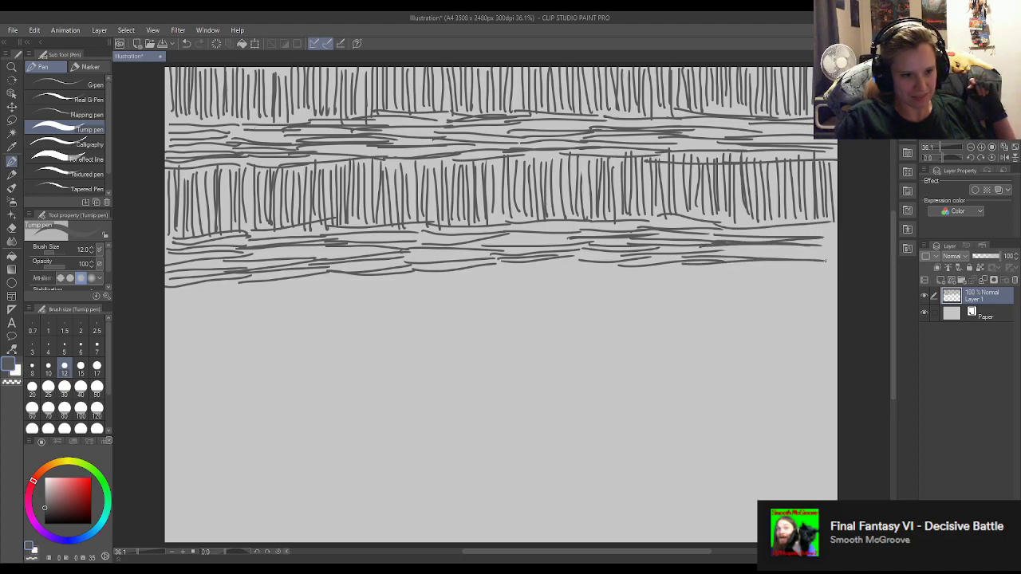
{"action": "left_click_drag", "start_coordinate": [702, 272], "coordinate": [810, 260]}
Draw a third row of closely spaced vertical strokes below the second horizontal band, from one page edge to the other.
{"action": "mouse_move", "coordinate": [167, 292]}
{"action": "left_mouse_down"}
{"action": "mouse_move", "coordinate": [168, 340]}
{"action": "mouse_move", "coordinate": [181, 342]}
{"action": "left_mouse_up"}
{"action": "left_click_drag", "start_coordinate": [185, 294], "coordinate": [187, 342]}
{"action": "left_click_drag", "start_coordinate": [190, 294], "coordinate": [193, 342]}
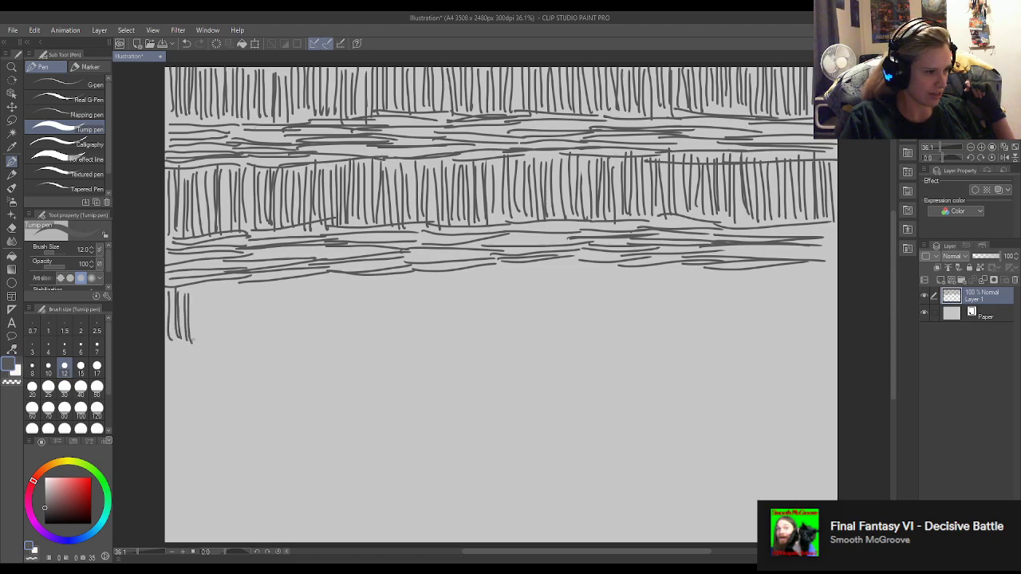
{"action": "left_click_drag", "start_coordinate": [196, 289], "coordinate": [197, 345]}
{"action": "left_click_drag", "start_coordinate": [200, 286], "coordinate": [199, 341]}
{"action": "mouse_move", "coordinate": [206, 292]}
{"action": "left_mouse_down"}
{"action": "mouse_move", "coordinate": [207, 343]}
{"action": "mouse_move", "coordinate": [211, 323]}
{"action": "left_mouse_up"}
{"action": "left_click_drag", "start_coordinate": [211, 320], "coordinate": [212, 338]}
{"action": "left_click_drag", "start_coordinate": [214, 282], "coordinate": [215, 337]}
{"action": "left_click_drag", "start_coordinate": [223, 282], "coordinate": [228, 330]}
{"action": "left_click_drag", "start_coordinate": [231, 283], "coordinate": [233, 330]}
{"action": "left_click_drag", "start_coordinate": [240, 286], "coordinate": [249, 337]}
{"action": "left_click_drag", "start_coordinate": [251, 284], "coordinate": [260, 332]}
{"action": "left_click_drag", "start_coordinate": [263, 292], "coordinate": [264, 322]}
{"action": "left_click_drag", "start_coordinate": [265, 286], "coordinate": [268, 334]}
{"action": "mouse_move", "coordinate": [276, 280]}
{"action": "left_mouse_down"}
{"action": "mouse_move", "coordinate": [278, 338]}
{"action": "mouse_move", "coordinate": [292, 302]}
{"action": "left_mouse_up"}
{"action": "left_click_drag", "start_coordinate": [292, 297], "coordinate": [299, 335]}
{"action": "left_click_drag", "start_coordinate": [301, 279], "coordinate": [305, 338]}
{"action": "left_click_drag", "start_coordinate": [306, 278], "coordinate": [312, 337]}
{"action": "left_click_drag", "start_coordinate": [320, 280], "coordinate": [328, 331]}
{"action": "left_click_drag", "start_coordinate": [332, 275], "coordinate": [339, 342]}
{"action": "left_click_drag", "start_coordinate": [341, 284], "coordinate": [341, 325]}
{"action": "left_click_drag", "start_coordinate": [346, 279], "coordinate": [347, 327]}
{"action": "left_click_drag", "start_coordinate": [353, 277], "coordinate": [355, 326]}
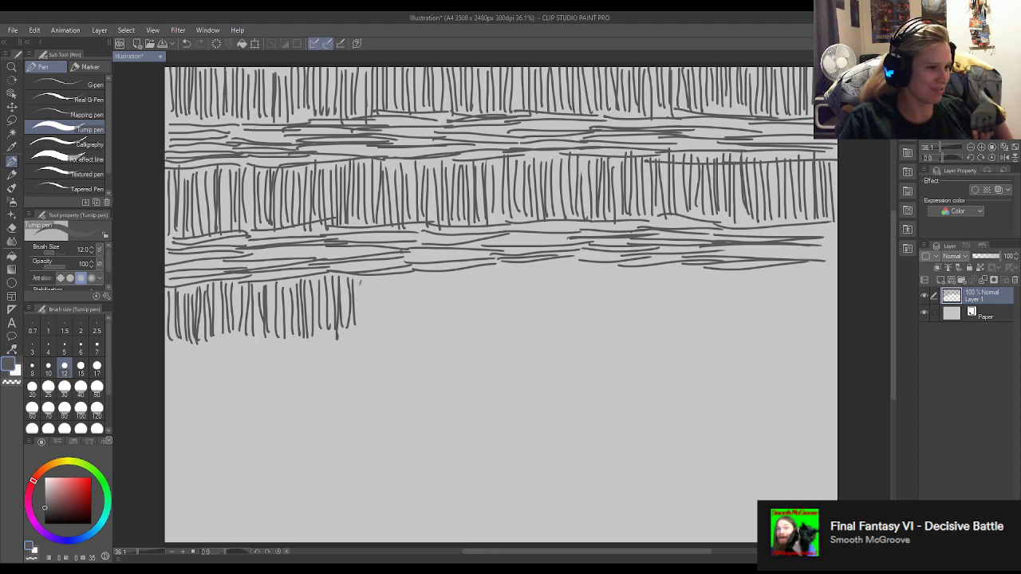
{"action": "left_click_drag", "start_coordinate": [360, 281], "coordinate": [363, 328]}
{"action": "left_click_drag", "start_coordinate": [370, 281], "coordinate": [367, 336]}
{"action": "left_click_drag", "start_coordinate": [377, 278], "coordinate": [387, 335]}
{"action": "left_click_drag", "start_coordinate": [391, 283], "coordinate": [399, 334]}
{"action": "mouse_move", "coordinate": [405, 275]}
{"action": "left_mouse_down"}
{"action": "mouse_move", "coordinate": [406, 327]}
{"action": "mouse_move", "coordinate": [420, 325]}
{"action": "left_mouse_up"}
{"action": "mouse_move", "coordinate": [427, 269]}
{"action": "left_mouse_down"}
{"action": "mouse_move", "coordinate": [428, 327]}
{"action": "mouse_move", "coordinate": [456, 324]}
{"action": "left_mouse_up"}
{"action": "mouse_move", "coordinate": [460, 271]}
{"action": "left_mouse_down"}
{"action": "mouse_move", "coordinate": [464, 333]}
{"action": "mouse_move", "coordinate": [482, 327]}
{"action": "left_mouse_up"}
{"action": "left_click_drag", "start_coordinate": [487, 262], "coordinate": [489, 324]}
{"action": "mouse_move", "coordinate": [492, 267]}
{"action": "left_mouse_down"}
{"action": "mouse_move", "coordinate": [492, 336]}
{"action": "mouse_move", "coordinate": [506, 292]}
{"action": "mouse_move", "coordinate": [507, 322]}
{"action": "left_mouse_up"}
{"action": "left_click_drag", "start_coordinate": [516, 265], "coordinate": [520, 326]}
{"action": "left_click_drag", "start_coordinate": [527, 264], "coordinate": [528, 329]}
{"action": "left_click_drag", "start_coordinate": [533, 264], "coordinate": [536, 327]}
{"action": "left_click_drag", "start_coordinate": [543, 265], "coordinate": [543, 324]}
{"action": "mouse_move", "coordinate": [547, 257]}
{"action": "left_mouse_down"}
{"action": "mouse_move", "coordinate": [548, 324]}
{"action": "mouse_move", "coordinate": [566, 332]}
{"action": "left_mouse_up"}
{"action": "left_click_drag", "start_coordinate": [570, 260], "coordinate": [573, 339]}
{"action": "mouse_move", "coordinate": [581, 265]}
{"action": "left_mouse_down"}
{"action": "mouse_move", "coordinate": [586, 322]}
{"action": "mouse_move", "coordinate": [599, 330]}
{"action": "left_mouse_up"}
{"action": "left_click_drag", "start_coordinate": [607, 265], "coordinate": [610, 321]}
{"action": "left_click_drag", "start_coordinate": [616, 266], "coordinate": [627, 336]}
{"action": "mouse_move", "coordinate": [629, 267]}
{"action": "left_mouse_down"}
{"action": "mouse_move", "coordinate": [633, 338]}
{"action": "mouse_move", "coordinate": [635, 303]}
{"action": "left_mouse_up"}
{"action": "left_click_drag", "start_coordinate": [635, 303], "coordinate": [637, 334]}
{"action": "left_click_drag", "start_coordinate": [638, 263], "coordinate": [639, 333]}
{"action": "left_click_drag", "start_coordinate": [644, 260], "coordinate": [654, 331]}
{"action": "left_click_drag", "start_coordinate": [658, 263], "coordinate": [661, 330]}
{"action": "left_click_drag", "start_coordinate": [667, 259], "coordinate": [670, 330]}
{"action": "left_click_drag", "start_coordinate": [675, 264], "coordinate": [681, 328]}
{"action": "left_click_drag", "start_coordinate": [683, 266], "coordinate": [694, 320]}
{"action": "left_click_drag", "start_coordinate": [698, 264], "coordinate": [710, 330]}
{"action": "mouse_move", "coordinate": [710, 270]}
{"action": "left_mouse_down"}
{"action": "mouse_move", "coordinate": [713, 329]}
{"action": "mouse_move", "coordinate": [739, 324]}
{"action": "left_mouse_up"}
{"action": "mouse_move", "coordinate": [745, 270]}
{"action": "left_mouse_down"}
{"action": "mouse_move", "coordinate": [748, 319]}
{"action": "mouse_move", "coordinate": [754, 268]}
{"action": "mouse_move", "coordinate": [758, 335]}
{"action": "left_mouse_up"}
{"action": "mouse_move", "coordinate": [764, 269]}
{"action": "left_mouse_down"}
{"action": "mouse_move", "coordinate": [765, 335]}
{"action": "mouse_move", "coordinate": [773, 332]}
{"action": "left_mouse_up"}
{"action": "mouse_move", "coordinate": [779, 273]}
{"action": "left_mouse_down"}
{"action": "mouse_move", "coordinate": [782, 336]}
{"action": "mouse_move", "coordinate": [793, 337]}
{"action": "left_mouse_up"}
{"action": "left_click_drag", "start_coordinate": [797, 265], "coordinate": [805, 337]}
{"action": "mouse_move", "coordinate": [808, 268]}
{"action": "left_mouse_down"}
{"action": "mouse_move", "coordinate": [811, 338]}
{"action": "mouse_move", "coordinate": [814, 309]}
{"action": "left_mouse_up"}
{"action": "left_click_drag", "start_coordinate": [817, 308], "coordinate": [819, 337]}
{"action": "left_click_drag", "start_coordinate": [823, 276], "coordinate": [825, 336]}
{"action": "left_click_drag", "start_coordinate": [829, 270], "coordinate": [832, 335]}
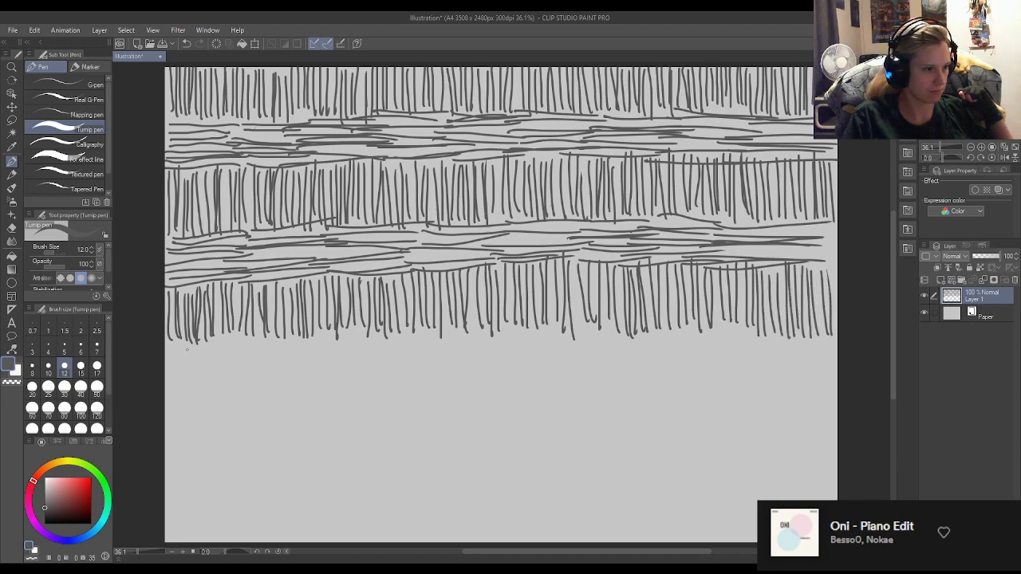
Draw a third band of overlapping horizontal strokes directly below the third row of vertical strokes, across the full page width.
{"action": "mouse_move", "coordinate": [164, 343]}
{"action": "left_mouse_down"}
{"action": "mouse_move", "coordinate": [230, 346]}
{"action": "mouse_move", "coordinate": [244, 349]}
{"action": "mouse_move", "coordinate": [241, 361]}
{"action": "left_mouse_up"}
{"action": "mouse_move", "coordinate": [166, 365]}
{"action": "left_mouse_down"}
{"action": "mouse_move", "coordinate": [248, 366]}
{"action": "mouse_move", "coordinate": [249, 377]}
{"action": "left_mouse_up"}
{"action": "left_click_drag", "start_coordinate": [164, 388], "coordinate": [241, 388]}
{"action": "left_click_drag", "start_coordinate": [238, 333], "coordinate": [313, 329]}
{"action": "left_click_drag", "start_coordinate": [230, 344], "coordinate": [317, 341]}
{"action": "mouse_move", "coordinate": [236, 353]}
{"action": "left_mouse_down"}
{"action": "mouse_move", "coordinate": [316, 348]}
{"action": "mouse_move", "coordinate": [299, 364]}
{"action": "mouse_move", "coordinate": [310, 368]}
{"action": "left_mouse_up"}
{"action": "mouse_move", "coordinate": [239, 370]}
{"action": "left_mouse_down"}
{"action": "mouse_move", "coordinate": [322, 367]}
{"action": "mouse_move", "coordinate": [320, 377]}
{"action": "left_mouse_up"}
{"action": "left_click_drag", "start_coordinate": [236, 391], "coordinate": [305, 394]}
{"action": "mouse_move", "coordinate": [309, 341]}
{"action": "left_mouse_down"}
{"action": "mouse_move", "coordinate": [367, 333]}
{"action": "mouse_move", "coordinate": [390, 345]}
{"action": "mouse_move", "coordinate": [378, 350]}
{"action": "left_mouse_up"}
{"action": "mouse_move", "coordinate": [294, 360]}
{"action": "left_mouse_down"}
{"action": "mouse_move", "coordinate": [369, 358]}
{"action": "mouse_move", "coordinate": [390, 373]}
{"action": "left_mouse_up"}
{"action": "mouse_move", "coordinate": [305, 380]}
{"action": "left_mouse_down"}
{"action": "mouse_move", "coordinate": [382, 373]}
{"action": "mouse_move", "coordinate": [346, 382]}
{"action": "left_mouse_up"}
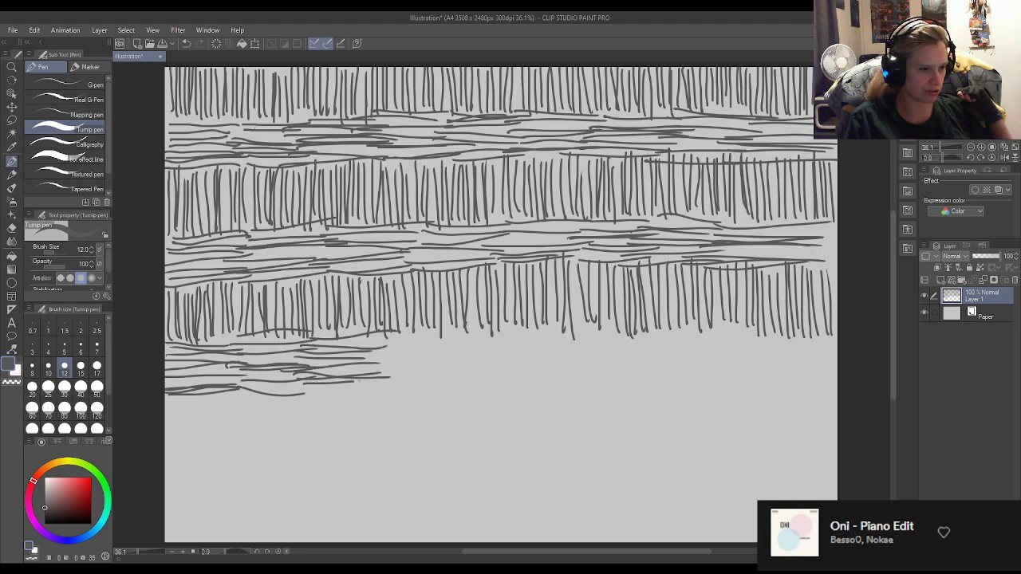
{"action": "mouse_move", "coordinate": [394, 335]}
{"action": "left_mouse_down"}
{"action": "mouse_move", "coordinate": [467, 329]}
{"action": "mouse_move", "coordinate": [455, 340]}
{"action": "left_mouse_up"}
{"action": "left_click_drag", "start_coordinate": [369, 354], "coordinate": [463, 349]}
{"action": "mouse_move", "coordinate": [371, 365]}
{"action": "left_mouse_down"}
{"action": "mouse_move", "coordinate": [459, 357]}
{"action": "mouse_move", "coordinate": [459, 370]}
{"action": "left_mouse_up"}
{"action": "left_click_drag", "start_coordinate": [367, 383], "coordinate": [453, 380]}
{"action": "left_click_drag", "start_coordinate": [329, 392], "coordinate": [416, 387]}
{"action": "mouse_move", "coordinate": [449, 333]}
{"action": "left_mouse_down"}
{"action": "mouse_move", "coordinate": [517, 328]}
{"action": "mouse_move", "coordinate": [523, 344]}
{"action": "left_mouse_up"}
{"action": "mouse_move", "coordinate": [434, 357]}
{"action": "left_mouse_down"}
{"action": "mouse_move", "coordinate": [519, 353]}
{"action": "mouse_move", "coordinate": [508, 368]}
{"action": "left_mouse_up"}
{"action": "left_click_drag", "start_coordinate": [423, 378], "coordinate": [508, 373]}
{"action": "left_click_drag", "start_coordinate": [424, 388], "coordinate": [511, 386]}
{"action": "left_click_drag", "start_coordinate": [528, 330], "coordinate": [600, 327]}
{"action": "mouse_move", "coordinate": [501, 341]}
{"action": "left_mouse_down"}
{"action": "mouse_move", "coordinate": [603, 333]}
{"action": "mouse_move", "coordinate": [576, 348]}
{"action": "mouse_move", "coordinate": [592, 347]}
{"action": "left_mouse_up"}
{"action": "left_click_drag", "start_coordinate": [499, 362], "coordinate": [591, 363]}
{"action": "left_click_drag", "start_coordinate": [496, 373], "coordinate": [580, 371]}
{"action": "left_click_drag", "start_coordinate": [508, 384], "coordinate": [589, 383]}
{"action": "mouse_move", "coordinate": [588, 339]}
{"action": "left_mouse_down"}
{"action": "mouse_move", "coordinate": [669, 336]}
{"action": "mouse_move", "coordinate": [654, 349]}
{"action": "left_mouse_up"}
{"action": "left_click_drag", "start_coordinate": [570, 351], "coordinate": [669, 345]}
{"action": "left_click_drag", "start_coordinate": [568, 361], "coordinate": [661, 356]}
{"action": "mouse_move", "coordinate": [567, 363]}
{"action": "left_mouse_down"}
{"action": "mouse_move", "coordinate": [659, 359]}
{"action": "mouse_move", "coordinate": [642, 367]}
{"action": "left_mouse_up"}
{"action": "left_click_drag", "start_coordinate": [583, 384], "coordinate": [652, 380]}
{"action": "left_click_drag", "start_coordinate": [673, 332], "coordinate": [750, 334]}
{"action": "left_click_drag", "start_coordinate": [648, 343], "coordinate": [740, 337]}
{"action": "left_click_drag", "start_coordinate": [637, 349], "coordinate": [743, 343]}
{"action": "mouse_move", "coordinate": [655, 359]}
{"action": "left_mouse_down"}
{"action": "mouse_move", "coordinate": [740, 353]}
{"action": "mouse_move", "coordinate": [729, 360]}
{"action": "mouse_move", "coordinate": [749, 363]}
{"action": "left_mouse_up"}
{"action": "left_click_drag", "start_coordinate": [659, 383], "coordinate": [732, 386]}
{"action": "mouse_move", "coordinate": [748, 340]}
{"action": "left_mouse_down"}
{"action": "mouse_move", "coordinate": [838, 337]}
{"action": "mouse_move", "coordinate": [838, 348]}
{"action": "left_mouse_up"}
{"action": "left_click_drag", "start_coordinate": [737, 350], "coordinate": [817, 348]}
{"action": "left_click_drag", "start_coordinate": [737, 354], "coordinate": [835, 367]}
{"action": "left_click_drag", "start_coordinate": [723, 375], "coordinate": [838, 378]}
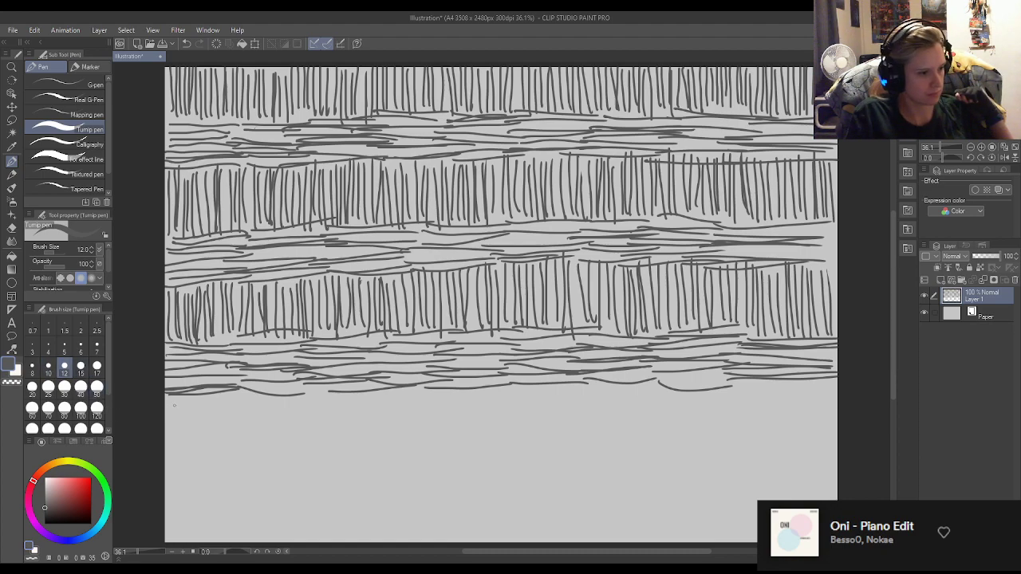
Draw a fourth row of closely spaced vertical strokes directly below the third horizontal band, from one page edge to the other.
{"action": "left_click_drag", "start_coordinate": [168, 398], "coordinate": [173, 452]}
{"action": "left_click_drag", "start_coordinate": [179, 403], "coordinate": [184, 452]}
{"action": "left_click_drag", "start_coordinate": [187, 403], "coordinate": [193, 452]}
{"action": "mouse_move", "coordinate": [197, 397]}
{"action": "left_mouse_down"}
{"action": "mouse_move", "coordinate": [193, 445]}
{"action": "mouse_move", "coordinate": [205, 422]}
{"action": "mouse_move", "coordinate": [212, 448]}
{"action": "left_mouse_up"}
{"action": "mouse_move", "coordinate": [215, 399]}
{"action": "left_mouse_down"}
{"action": "mouse_move", "coordinate": [216, 444]}
{"action": "mouse_move", "coordinate": [226, 439]}
{"action": "left_mouse_up"}
{"action": "left_click_drag", "start_coordinate": [234, 398], "coordinate": [240, 445]}
{"action": "left_click_drag", "start_coordinate": [247, 396], "coordinate": [252, 451]}
{"action": "mouse_move", "coordinate": [257, 399]}
{"action": "left_mouse_down"}
{"action": "mouse_move", "coordinate": [259, 452]}
{"action": "mouse_move", "coordinate": [276, 454]}
{"action": "left_mouse_up"}
{"action": "left_click_drag", "start_coordinate": [281, 398], "coordinate": [289, 458]}
{"action": "left_click_drag", "start_coordinate": [294, 403], "coordinate": [300, 452]}
{"action": "left_click_drag", "start_coordinate": [305, 398], "coordinate": [312, 445]}
{"action": "left_click_drag", "start_coordinate": [318, 394], "coordinate": [327, 450]}
{"action": "left_click_drag", "start_coordinate": [331, 396], "coordinate": [340, 445]}
{"action": "left_click_drag", "start_coordinate": [348, 391], "coordinate": [353, 444]}
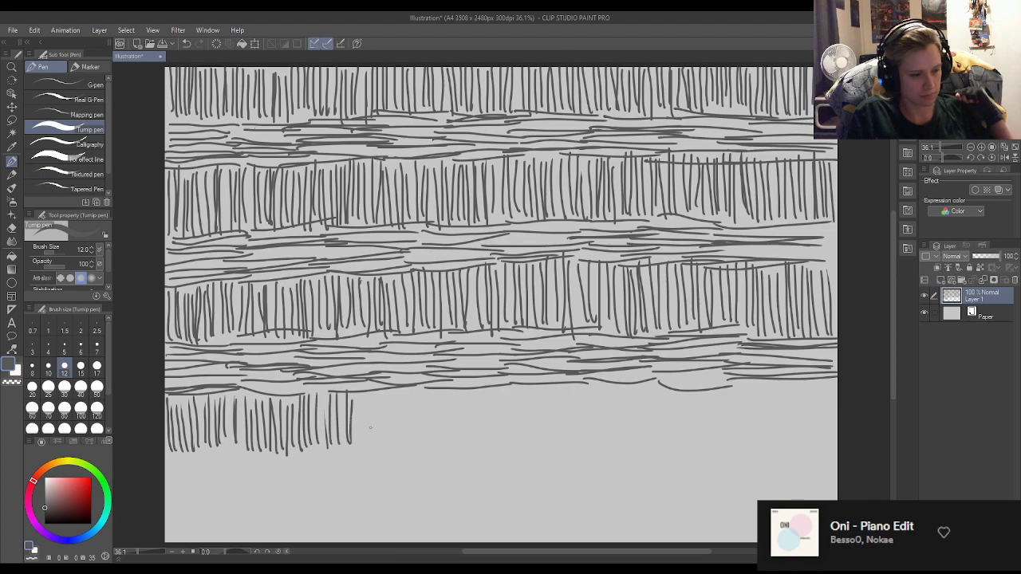
{"action": "left_click_drag", "start_coordinate": [357, 395], "coordinate": [359, 441]}
{"action": "left_click_drag", "start_coordinate": [367, 394], "coordinate": [377, 448]}
{"action": "left_click_drag", "start_coordinate": [383, 394], "coordinate": [389, 444]}
{"action": "left_click_drag", "start_coordinate": [392, 398], "coordinate": [399, 434]}
{"action": "mouse_move", "coordinate": [403, 389]}
{"action": "left_mouse_down"}
{"action": "mouse_move", "coordinate": [406, 438]}
{"action": "mouse_move", "coordinate": [410, 409]}
{"action": "mouse_move", "coordinate": [417, 451]}
{"action": "left_mouse_up"}
{"action": "left_click_drag", "start_coordinate": [420, 387], "coordinate": [424, 440]}
{"action": "mouse_move", "coordinate": [427, 391]}
{"action": "left_mouse_down"}
{"action": "mouse_move", "coordinate": [429, 432]}
{"action": "mouse_move", "coordinate": [435, 397]}
{"action": "mouse_move", "coordinate": [443, 408]}
{"action": "mouse_move", "coordinate": [443, 452]}
{"action": "left_mouse_up"}
{"action": "mouse_move", "coordinate": [447, 399]}
{"action": "left_mouse_down"}
{"action": "mouse_move", "coordinate": [451, 457]}
{"action": "mouse_move", "coordinate": [455, 406]}
{"action": "mouse_move", "coordinate": [458, 453]}
{"action": "left_mouse_up"}
{"action": "mouse_move", "coordinate": [463, 396]}
{"action": "left_mouse_down"}
{"action": "mouse_move", "coordinate": [464, 455]}
{"action": "mouse_move", "coordinate": [487, 463]}
{"action": "left_mouse_up"}
{"action": "left_click_drag", "start_coordinate": [490, 399], "coordinate": [492, 458]}
{"action": "left_click_drag", "start_coordinate": [495, 389], "coordinate": [504, 458]}
{"action": "left_click_drag", "start_coordinate": [506, 390], "coordinate": [505, 447]}
{"action": "left_click_drag", "start_coordinate": [512, 385], "coordinate": [516, 452]}
{"action": "left_click_drag", "start_coordinate": [519, 391], "coordinate": [524, 450]}
{"action": "left_click_drag", "start_coordinate": [509, 384], "coordinate": [515, 441]}
{"action": "mouse_move", "coordinate": [523, 386]}
{"action": "left_mouse_down"}
{"action": "mouse_move", "coordinate": [525, 420]}
{"action": "mouse_move", "coordinate": [534, 398]}
{"action": "mouse_move", "coordinate": [528, 448]}
{"action": "left_mouse_up"}
{"action": "mouse_move", "coordinate": [533, 386]}
{"action": "left_mouse_down"}
{"action": "mouse_move", "coordinate": [530, 446]}
{"action": "mouse_move", "coordinate": [546, 452]}
{"action": "left_mouse_up"}
{"action": "left_click_drag", "start_coordinate": [551, 384], "coordinate": [554, 449]}
{"action": "left_click_drag", "start_coordinate": [558, 394], "coordinate": [563, 458]}
{"action": "left_click_drag", "start_coordinate": [566, 391], "coordinate": [565, 450]}
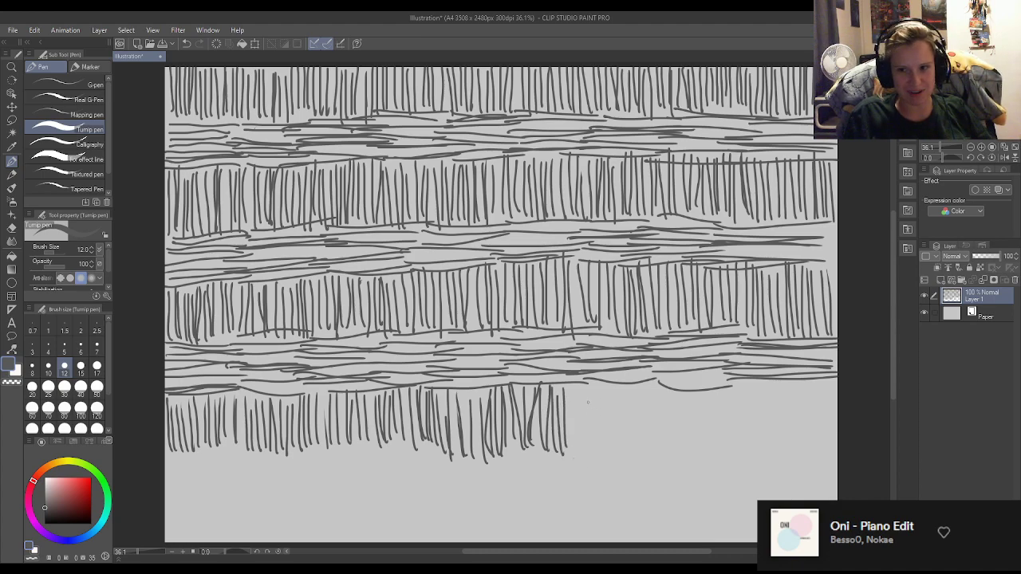
{"action": "mouse_move", "coordinate": [570, 391]}
{"action": "left_mouse_down"}
{"action": "mouse_move", "coordinate": [572, 436]}
{"action": "mouse_move", "coordinate": [578, 387]}
{"action": "mouse_move", "coordinate": [581, 452]}
{"action": "left_mouse_up"}
{"action": "mouse_move", "coordinate": [587, 384]}
{"action": "left_mouse_down"}
{"action": "mouse_move", "coordinate": [588, 449]}
{"action": "mouse_move", "coordinate": [598, 454]}
{"action": "left_mouse_up"}
{"action": "left_click_drag", "start_coordinate": [603, 383], "coordinate": [608, 450]}
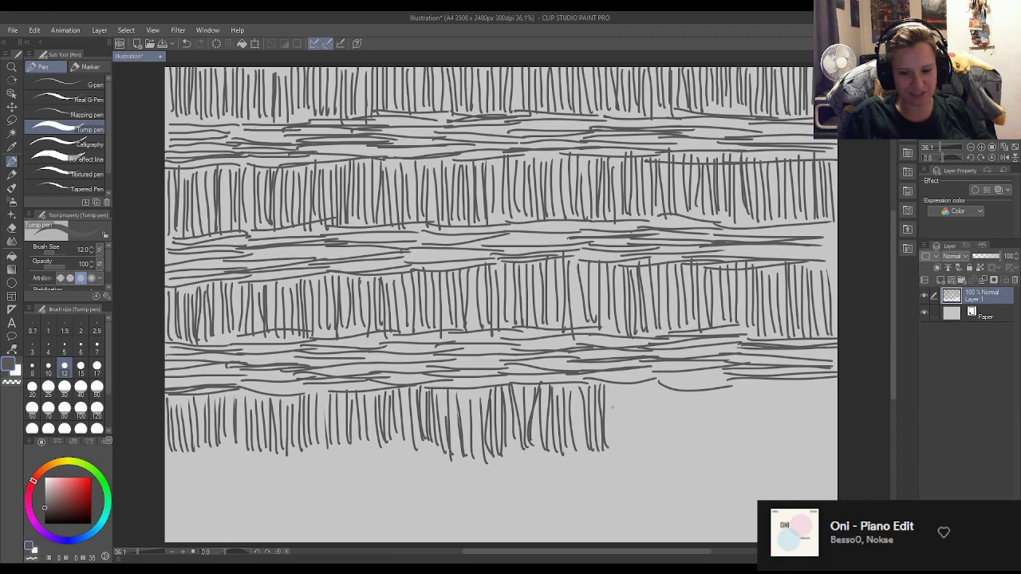
{"action": "left_click_drag", "start_coordinate": [611, 390], "coordinate": [613, 449]}
{"action": "mouse_move", "coordinate": [617, 391]}
{"action": "left_mouse_down"}
{"action": "mouse_move", "coordinate": [618, 448]}
{"action": "mouse_move", "coordinate": [628, 452]}
{"action": "left_mouse_up"}
{"action": "left_click_drag", "start_coordinate": [632, 391], "coordinate": [639, 450]}
{"action": "left_click_drag", "start_coordinate": [643, 388], "coordinate": [645, 448]}
{"action": "left_click_drag", "start_coordinate": [649, 390], "coordinate": [651, 443]}
{"action": "left_click_drag", "start_coordinate": [654, 386], "coordinate": [656, 449]}
{"action": "left_click_drag", "start_coordinate": [661, 388], "coordinate": [669, 447]}
{"action": "left_click_drag", "start_coordinate": [675, 381], "coordinate": [683, 444]}
{"action": "left_click_drag", "start_coordinate": [685, 383], "coordinate": [691, 448]}
{"action": "left_click_drag", "start_coordinate": [694, 385], "coordinate": [705, 453]}
{"action": "mouse_move", "coordinate": [710, 380]}
{"action": "left_mouse_down"}
{"action": "mouse_move", "coordinate": [714, 457]}
{"action": "mouse_move", "coordinate": [724, 453]}
{"action": "left_mouse_up"}
{"action": "left_click_drag", "start_coordinate": [731, 381], "coordinate": [738, 456]}
{"action": "left_click_drag", "start_coordinate": [745, 375], "coordinate": [748, 455]}
{"action": "mouse_move", "coordinate": [751, 377]}
{"action": "left_mouse_down"}
{"action": "mouse_move", "coordinate": [752, 453]}
{"action": "mouse_move", "coordinate": [761, 446]}
{"action": "mouse_move", "coordinate": [763, 455]}
{"action": "left_mouse_up"}
{"action": "mouse_move", "coordinate": [766, 380]}
{"action": "left_mouse_down"}
{"action": "mouse_move", "coordinate": [768, 458]}
{"action": "mouse_move", "coordinate": [772, 423]}
{"action": "left_mouse_up"}
{"action": "left_click_drag", "start_coordinate": [772, 421], "coordinate": [774, 449]}
{"action": "left_click_drag", "start_coordinate": [782, 380], "coordinate": [785, 449]}
{"action": "mouse_move", "coordinate": [788, 380]}
{"action": "left_mouse_down"}
{"action": "mouse_move", "coordinate": [791, 458]}
{"action": "mouse_move", "coordinate": [795, 449]}
{"action": "left_mouse_up"}
{"action": "left_click_drag", "start_coordinate": [799, 380], "coordinate": [802, 455]}
{"action": "left_click_drag", "start_coordinate": [805, 383], "coordinate": [811, 458]}
{"action": "mouse_move", "coordinate": [812, 386]}
{"action": "left_mouse_down"}
{"action": "mouse_move", "coordinate": [814, 447]}
{"action": "mouse_move", "coordinate": [813, 396]}
{"action": "left_mouse_up"}
{"action": "left_click_drag", "start_coordinate": [817, 412], "coordinate": [820, 447]}
{"action": "left_click_drag", "start_coordinate": [825, 376], "coordinate": [826, 447]}
{"action": "left_click_drag", "start_coordinate": [830, 378], "coordinate": [831, 442]}
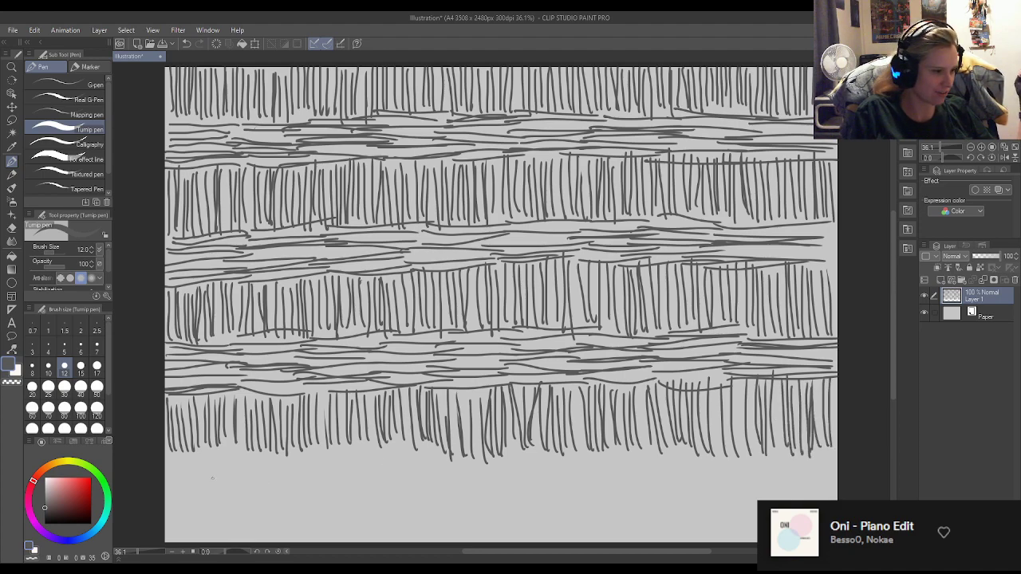
Draw a fourth band of overlapping horizontal strokes below the fourth row of vertical strokes, filling the rest of the page to its lower edge.
{"action": "left_click_drag", "start_coordinate": [168, 458], "coordinate": [274, 468]}
{"action": "left_click_drag", "start_coordinate": [164, 478], "coordinate": [267, 483]}
{"action": "left_click_drag", "start_coordinate": [164, 498], "coordinate": [233, 500]}
{"action": "mouse_move", "coordinate": [164, 501]}
{"action": "left_mouse_down"}
{"action": "mouse_move", "coordinate": [245, 496]}
{"action": "mouse_move", "coordinate": [239, 517]}
{"action": "left_mouse_up"}
{"action": "left_click_drag", "start_coordinate": [168, 520], "coordinate": [244, 521]}
{"action": "left_click_drag", "start_coordinate": [165, 523], "coordinate": [252, 525]}
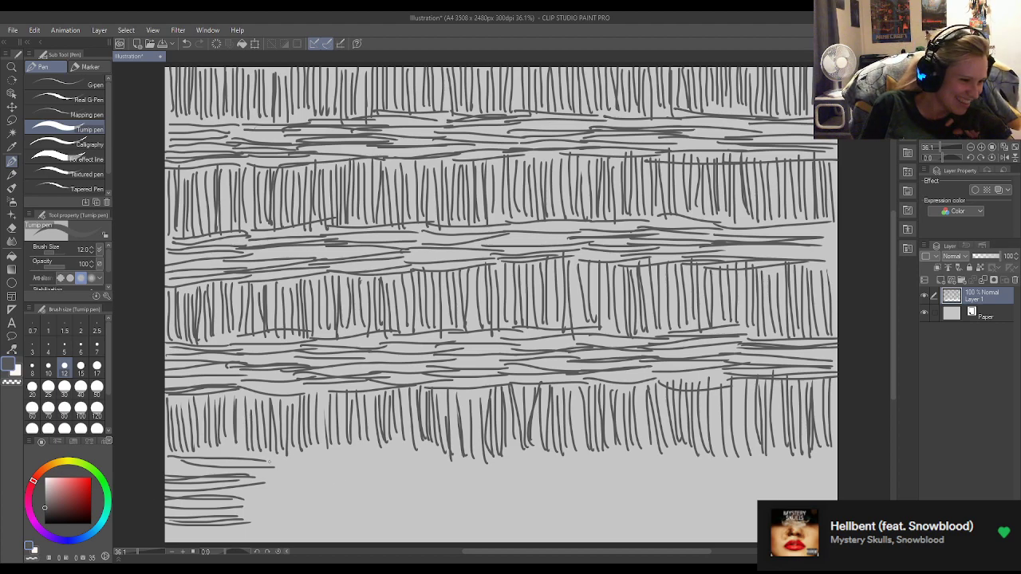
{"action": "mouse_move", "coordinate": [267, 451]}
{"action": "left_mouse_down"}
{"action": "mouse_move", "coordinate": [353, 453]}
{"action": "mouse_move", "coordinate": [329, 463]}
{"action": "left_mouse_up"}
{"action": "left_click_drag", "start_coordinate": [255, 475], "coordinate": [356, 476]}
{"action": "left_click_drag", "start_coordinate": [255, 482], "coordinate": [348, 482]}
{"action": "left_click_drag", "start_coordinate": [243, 505], "coordinate": [352, 504]}
{"action": "left_click_drag", "start_coordinate": [246, 519], "coordinate": [346, 512]}
{"action": "left_click_drag", "start_coordinate": [234, 517], "coordinate": [354, 520]}
{"action": "left_click_drag", "start_coordinate": [217, 534], "coordinate": [335, 532]}
{"action": "mouse_move", "coordinate": [177, 542]}
{"action": "left_mouse_down"}
{"action": "mouse_move", "coordinate": [220, 541]}
{"action": "mouse_move", "coordinate": [219, 530]}
{"action": "left_mouse_up"}
{"action": "left_click_drag", "start_coordinate": [346, 451], "coordinate": [435, 444]}
{"action": "mouse_move", "coordinate": [315, 462]}
{"action": "left_mouse_down"}
{"action": "mouse_move", "coordinate": [439, 465]}
{"action": "mouse_move", "coordinate": [418, 471]}
{"action": "left_mouse_up"}
{"action": "mouse_move", "coordinate": [310, 491]}
{"action": "left_mouse_down"}
{"action": "mouse_move", "coordinate": [462, 487]}
{"action": "mouse_move", "coordinate": [423, 498]}
{"action": "left_mouse_up"}
{"action": "left_click_drag", "start_coordinate": [315, 515], "coordinate": [437, 511]}
{"action": "left_click_drag", "start_coordinate": [309, 520], "coordinate": [441, 519]}
{"action": "left_click_drag", "start_coordinate": [336, 538], "coordinate": [440, 530]}
{"action": "left_click_drag", "start_coordinate": [429, 457], "coordinate": [517, 461]}
{"action": "left_click_drag", "start_coordinate": [409, 467], "coordinate": [527, 464]}
{"action": "left_click_drag", "start_coordinate": [383, 479], "coordinate": [514, 480]}
{"action": "left_click_drag", "start_coordinate": [420, 495], "coordinate": [504, 494]}
{"action": "left_click_drag", "start_coordinate": [398, 507], "coordinate": [518, 520]}
{"action": "mouse_move", "coordinate": [420, 528]}
{"action": "left_mouse_down"}
{"action": "mouse_move", "coordinate": [523, 531]}
{"action": "mouse_move", "coordinate": [504, 537]}
{"action": "left_mouse_up"}
{"action": "left_click_drag", "start_coordinate": [404, 509], "coordinate": [510, 508]}
{"action": "left_click_drag", "start_coordinate": [514, 459], "coordinate": [607, 460]}
{"action": "left_click_drag", "start_coordinate": [488, 469], "coordinate": [599, 467]}
{"action": "left_click_drag", "start_coordinate": [495, 487], "coordinate": [591, 492]}
{"action": "left_click_drag", "start_coordinate": [476, 501], "coordinate": [570, 500]}
{"action": "left_click_drag", "start_coordinate": [493, 475], "coordinate": [579, 474]}
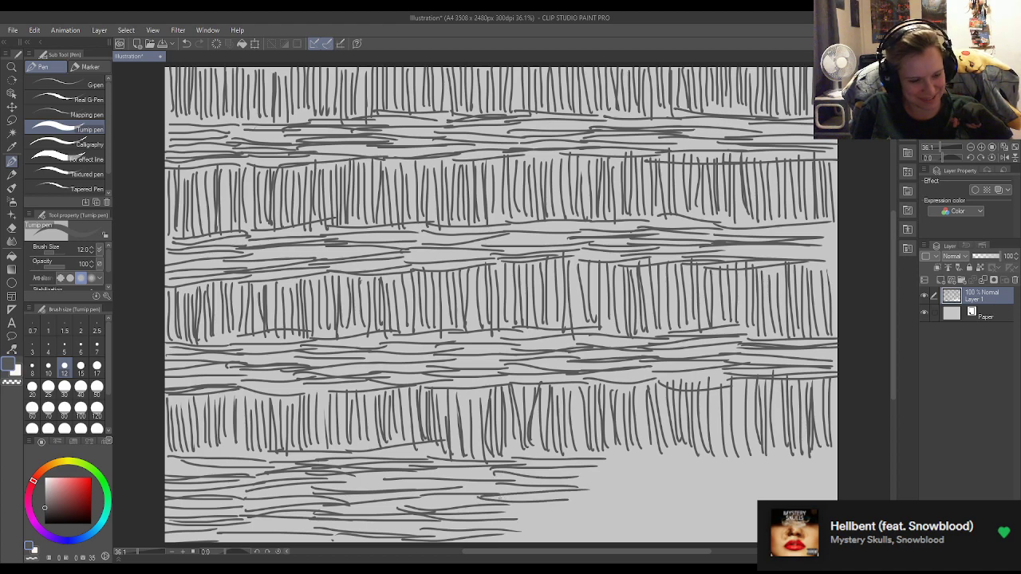
{"action": "mouse_move", "coordinate": [484, 504]}
{"action": "left_mouse_down"}
{"action": "mouse_move", "coordinate": [581, 495]}
{"action": "mouse_move", "coordinate": [568, 512]}
{"action": "mouse_move", "coordinate": [582, 515]}
{"action": "left_mouse_up"}
{"action": "left_click_drag", "start_coordinate": [488, 523], "coordinate": [582, 519]}
{"action": "left_click_drag", "start_coordinate": [494, 531], "coordinate": [589, 528]}
{"action": "left_click_drag", "start_coordinate": [488, 541], "coordinate": [600, 536]}
{"action": "left_click_drag", "start_coordinate": [440, 495], "coordinate": [476, 494]}
{"action": "left_click_drag", "start_coordinate": [583, 452], "coordinate": [670, 453]}
{"action": "mouse_move", "coordinate": [571, 461]}
{"action": "left_mouse_down"}
{"action": "mouse_move", "coordinate": [683, 466]}
{"action": "mouse_move", "coordinate": [664, 471]}
{"action": "left_mouse_up"}
{"action": "left_click_drag", "start_coordinate": [555, 483], "coordinate": [653, 477]}
{"action": "left_click_drag", "start_coordinate": [555, 489], "coordinate": [670, 486]}
{"action": "left_click_drag", "start_coordinate": [532, 507], "coordinate": [627, 495]}
{"action": "left_click_drag", "start_coordinate": [530, 516], "coordinate": [644, 518]}
{"action": "mouse_move", "coordinate": [561, 517]}
{"action": "left_mouse_down"}
{"action": "mouse_move", "coordinate": [654, 514]}
{"action": "mouse_move", "coordinate": [662, 523]}
{"action": "left_mouse_up"}
{"action": "left_click_drag", "start_coordinate": [565, 535], "coordinate": [659, 530]}
{"action": "left_click_drag", "start_coordinate": [573, 509], "coordinate": [659, 503]}
{"action": "mouse_move", "coordinate": [664, 452]}
{"action": "left_mouse_down"}
{"action": "mouse_move", "coordinate": [696, 446]}
{"action": "mouse_move", "coordinate": [747, 460]}
{"action": "left_mouse_up"}
{"action": "left_click_drag", "start_coordinate": [645, 475], "coordinate": [750, 480]}
{"action": "left_click_drag", "start_coordinate": [638, 494], "coordinate": [734, 489]}
{"action": "mouse_move", "coordinate": [624, 502]}
{"action": "left_mouse_down"}
{"action": "mouse_move", "coordinate": [719, 495]}
{"action": "mouse_move", "coordinate": [728, 512]}
{"action": "left_mouse_up"}
{"action": "left_click_drag", "start_coordinate": [637, 524], "coordinate": [731, 521]}
{"action": "left_click_drag", "start_coordinate": [667, 535], "coordinate": [731, 532]}
{"action": "left_click_drag", "start_coordinate": [745, 455], "coordinate": [838, 452]}
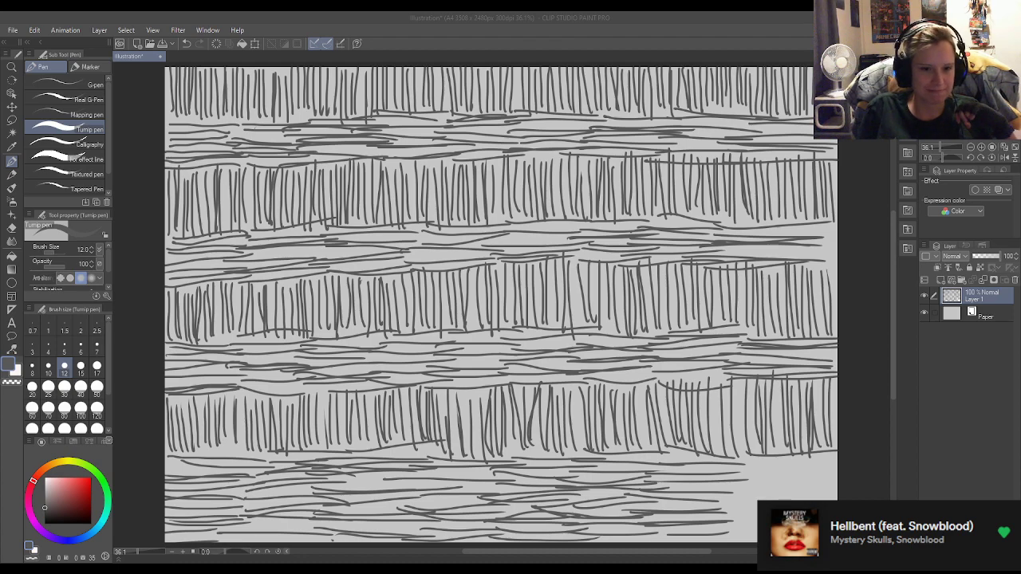
{"action": "left_click_drag", "start_coordinate": [785, 465], "coordinate": [835, 462]}
{"action": "mouse_move", "coordinate": [720, 461]}
{"action": "left_mouse_down"}
{"action": "mouse_move", "coordinate": [838, 459]}
{"action": "mouse_move", "coordinate": [827, 471]}
{"action": "left_mouse_up"}
{"action": "left_click_drag", "start_coordinate": [732, 473], "coordinate": [824, 472]}
{"action": "left_click_drag", "start_coordinate": [716, 483], "coordinate": [839, 488]}
{"action": "left_click_drag", "start_coordinate": [708, 500], "coordinate": [838, 499]}
{"action": "left_click_drag", "start_coordinate": [708, 505], "coordinate": [830, 508]}
{"action": "mouse_move", "coordinate": [703, 510]}
{"action": "left_mouse_down"}
{"action": "mouse_move", "coordinate": [834, 508]}
{"action": "mouse_move", "coordinate": [833, 522]}
{"action": "left_mouse_up"}
{"action": "left_click_drag", "start_coordinate": [697, 527], "coordinate": [830, 533]}
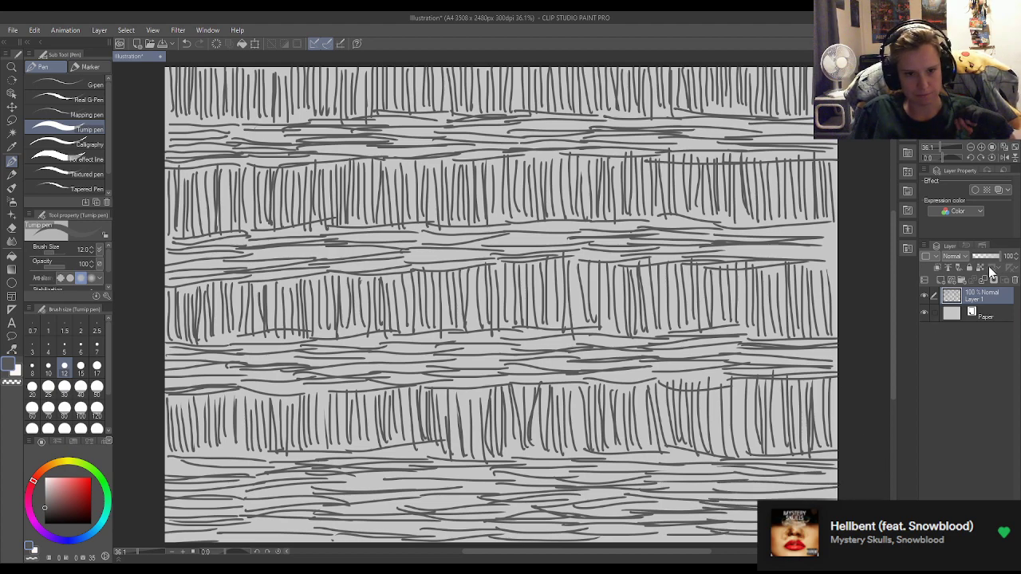
Delete the layer holding the warm-up strokes and add a new empty raster layer above the paper.
{"action": "left_click", "coordinate": [511, 225]}
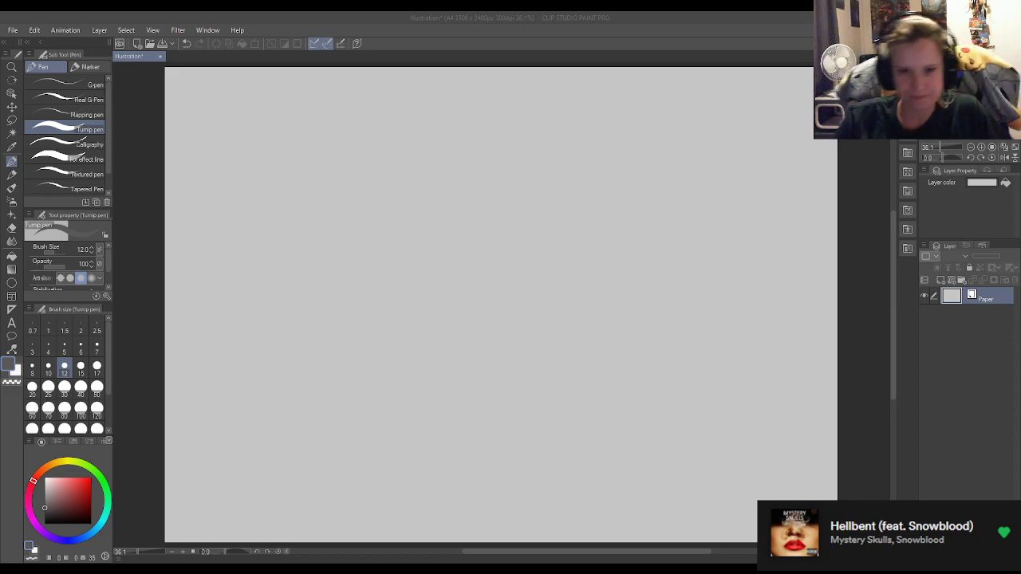
{"action": "left_click", "coordinate": [847, 333]}
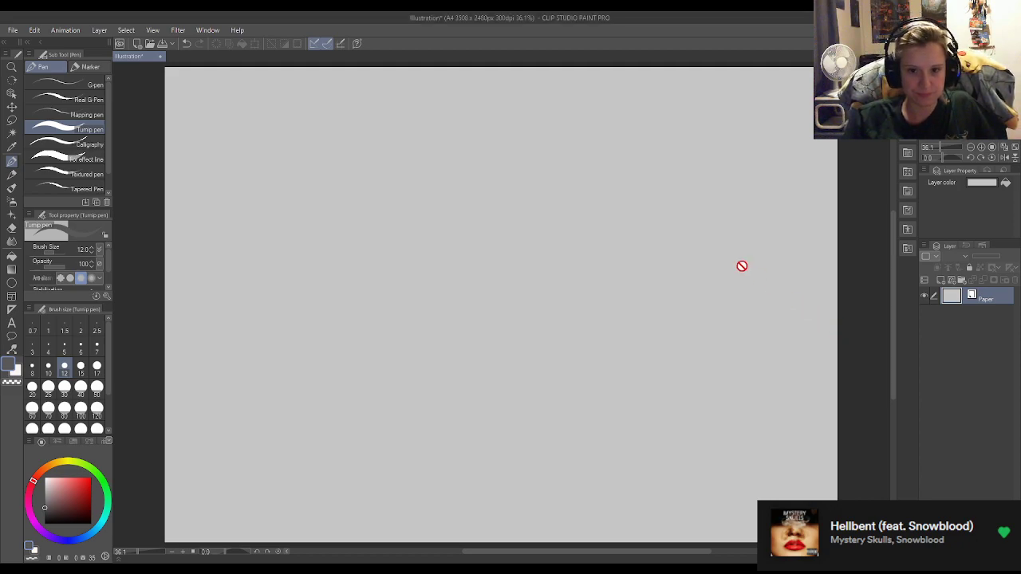
{"action": "left_click", "coordinate": [938, 281]}
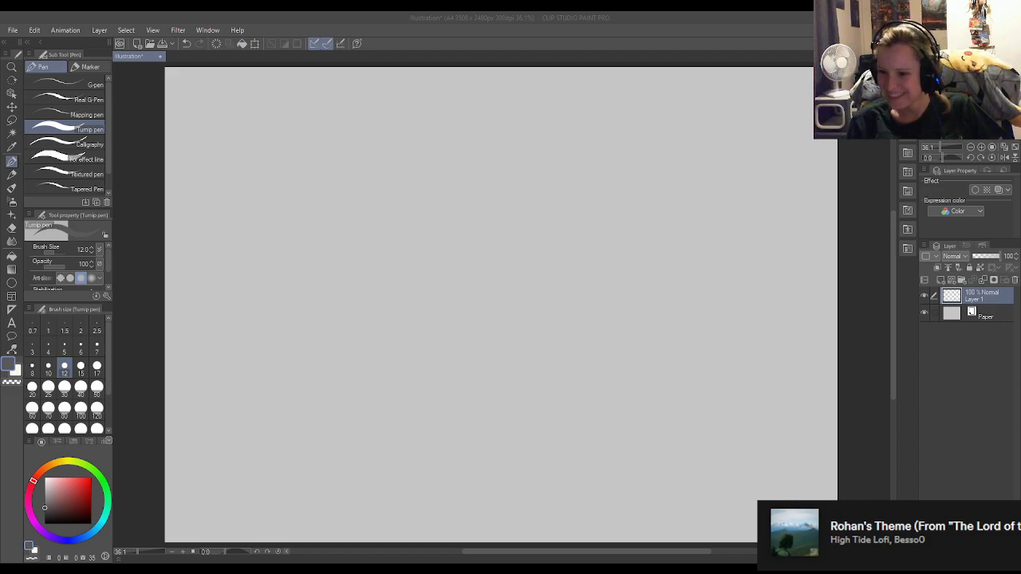
{"action": "left_click", "coordinate": [781, 335]}
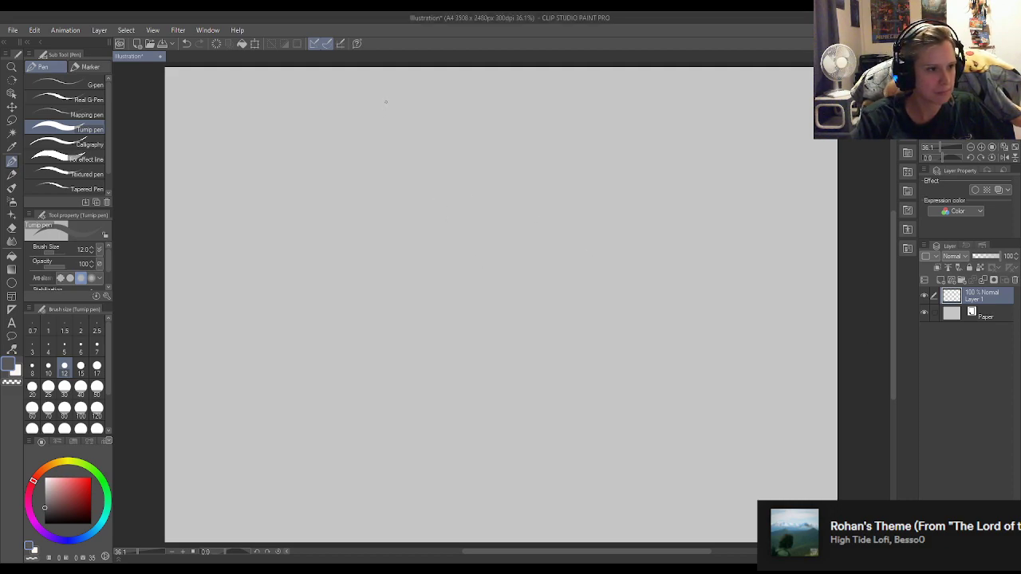
Handwrite the title "Warm up Ralts" near the page's upper edge with the Turnip pen.
{"action": "mouse_move", "coordinate": [339, 110]}
{"action": "left_mouse_down"}
{"action": "mouse_move", "coordinate": [343, 129]}
{"action": "mouse_move", "coordinate": [358, 113]}
{"action": "mouse_move", "coordinate": [372, 139]}
{"action": "left_mouse_up"}
{"action": "mouse_move", "coordinate": [374, 138]}
{"action": "left_mouse_down"}
{"action": "mouse_move", "coordinate": [388, 121]}
{"action": "mouse_move", "coordinate": [403, 134]}
{"action": "mouse_move", "coordinate": [420, 117]}
{"action": "mouse_move", "coordinate": [422, 151]}
{"action": "mouse_move", "coordinate": [425, 137]}
{"action": "left_mouse_up"}
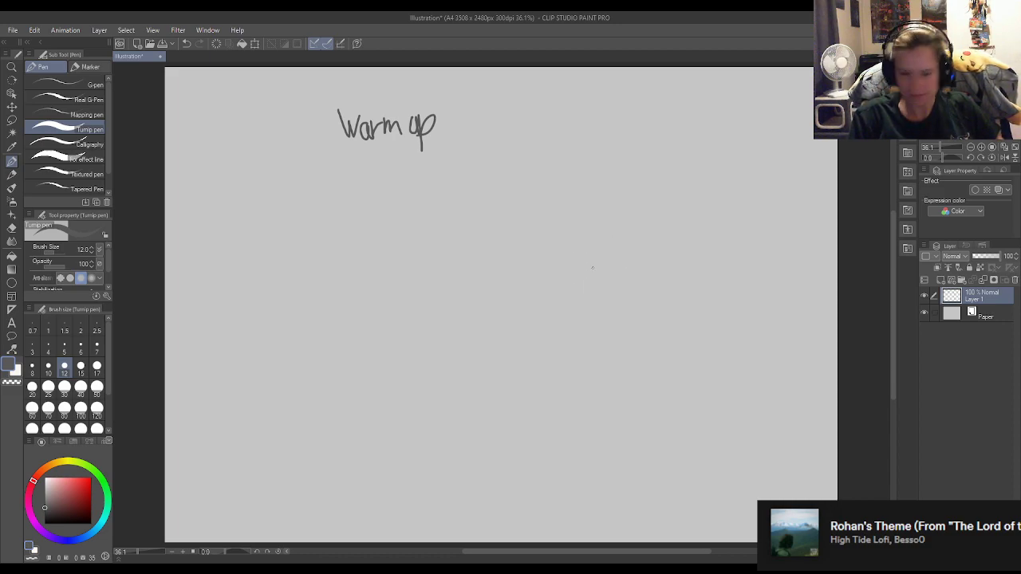
{"action": "mouse_move", "coordinate": [457, 96]}
{"action": "left_mouse_down"}
{"action": "mouse_move", "coordinate": [455, 134]}
{"action": "mouse_move", "coordinate": [457, 115]}
{"action": "mouse_move", "coordinate": [469, 132]}
{"action": "mouse_move", "coordinate": [484, 116]}
{"action": "mouse_move", "coordinate": [487, 136]}
{"action": "left_mouse_up"}
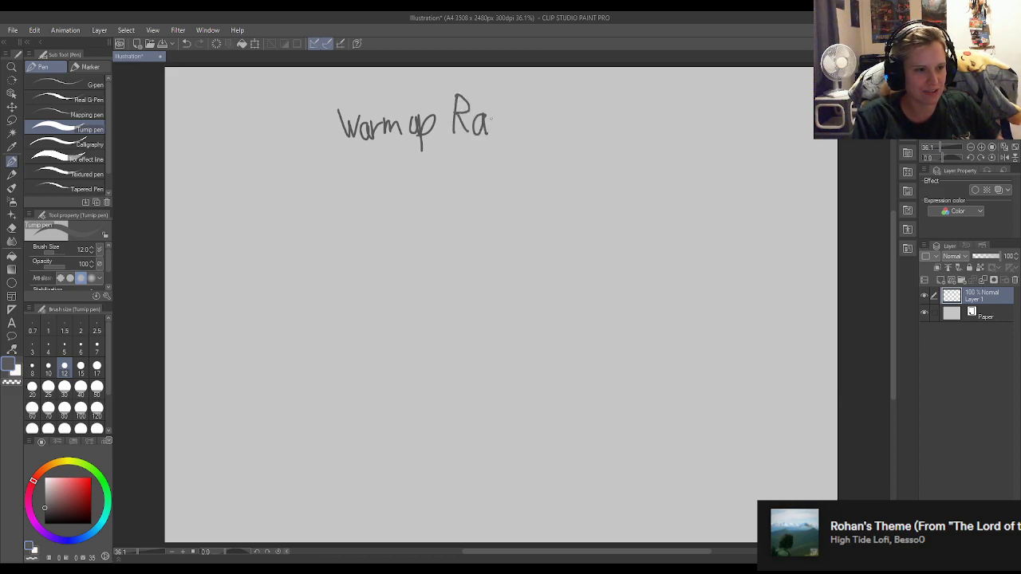
{"action": "left_click_drag", "start_coordinate": [492, 96], "coordinate": [490, 137]}
{"action": "mouse_move", "coordinate": [497, 93]}
{"action": "left_mouse_down"}
{"action": "mouse_move", "coordinate": [496, 127]}
{"action": "mouse_move", "coordinate": [505, 115]}
{"action": "mouse_move", "coordinate": [507, 136]}
{"action": "left_mouse_up"}
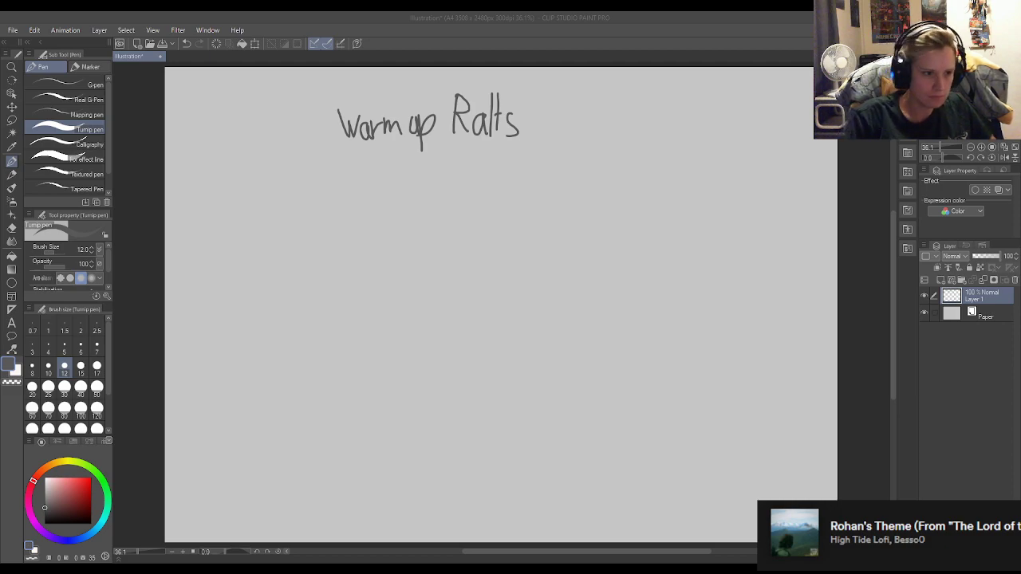
Sketch a rough head circle with loose overlapping strokes below the title, slightly above the page's centre.
{"action": "left_click", "coordinate": [499, 234]}
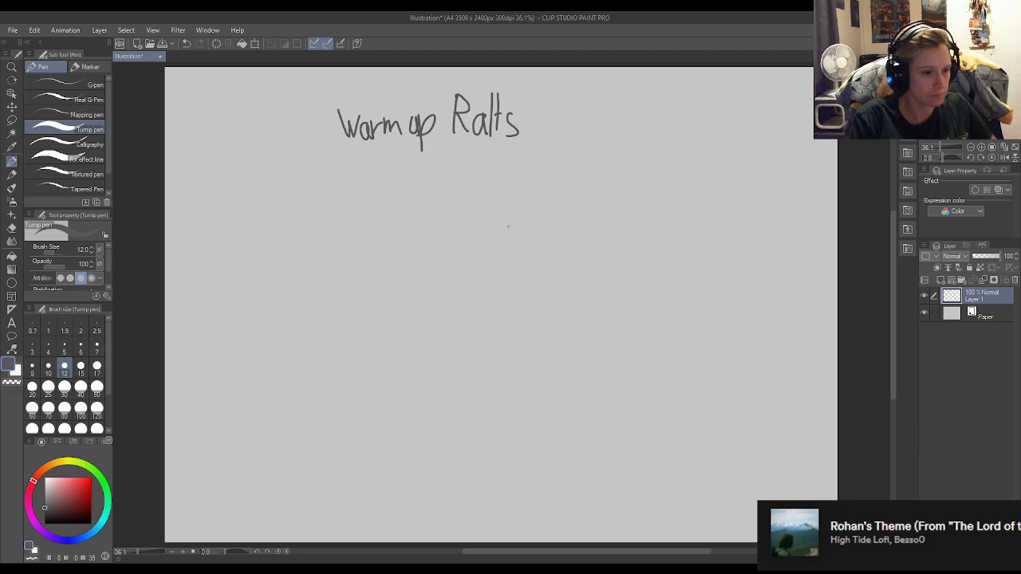
{"action": "mouse_move", "coordinate": [494, 221]}
{"action": "left_mouse_down"}
{"action": "mouse_move", "coordinate": [479, 220]}
{"action": "mouse_move", "coordinate": [522, 309]}
{"action": "left_mouse_up"}
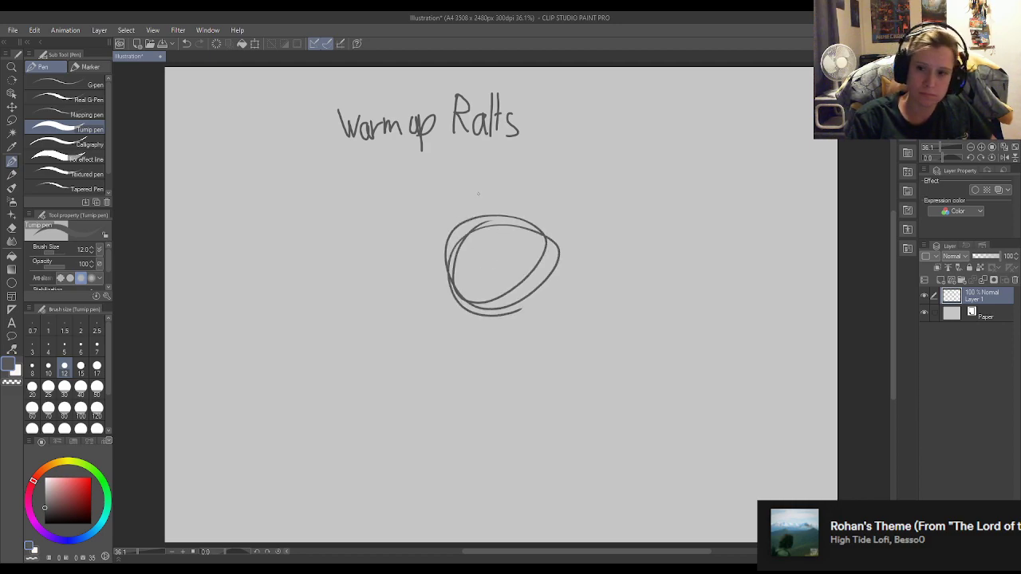
{"action": "mouse_move", "coordinate": [501, 229]}
{"action": "left_mouse_down"}
{"action": "mouse_move", "coordinate": [530, 247]}
{"action": "mouse_move", "coordinate": [496, 224]}
{"action": "mouse_move", "coordinate": [458, 254]}
{"action": "mouse_move", "coordinate": [479, 212]}
{"action": "mouse_move", "coordinate": [520, 247]}
{"action": "mouse_move", "coordinate": [538, 222]}
{"action": "mouse_move", "coordinate": [550, 227]}
{"action": "left_mouse_up"}
{"action": "left_click_drag", "start_coordinate": [494, 209], "coordinate": [458, 246]}
{"action": "left_click_drag", "start_coordinate": [442, 256], "coordinate": [451, 298]}
{"action": "left_click_drag", "start_coordinate": [439, 270], "coordinate": [451, 303]}
{"action": "mouse_move", "coordinate": [548, 231]}
{"action": "left_mouse_down"}
{"action": "mouse_move", "coordinate": [542, 255]}
{"action": "mouse_move", "coordinate": [488, 299]}
{"action": "mouse_move", "coordinate": [470, 301]}
{"action": "left_mouse_up"}
{"action": "mouse_move", "coordinate": [548, 250]}
{"action": "left_mouse_down"}
{"action": "mouse_move", "coordinate": [560, 268]}
{"action": "mouse_move", "coordinate": [557, 302]}
{"action": "mouse_move", "coordinate": [487, 316]}
{"action": "mouse_move", "coordinate": [503, 318]}
{"action": "left_mouse_up"}
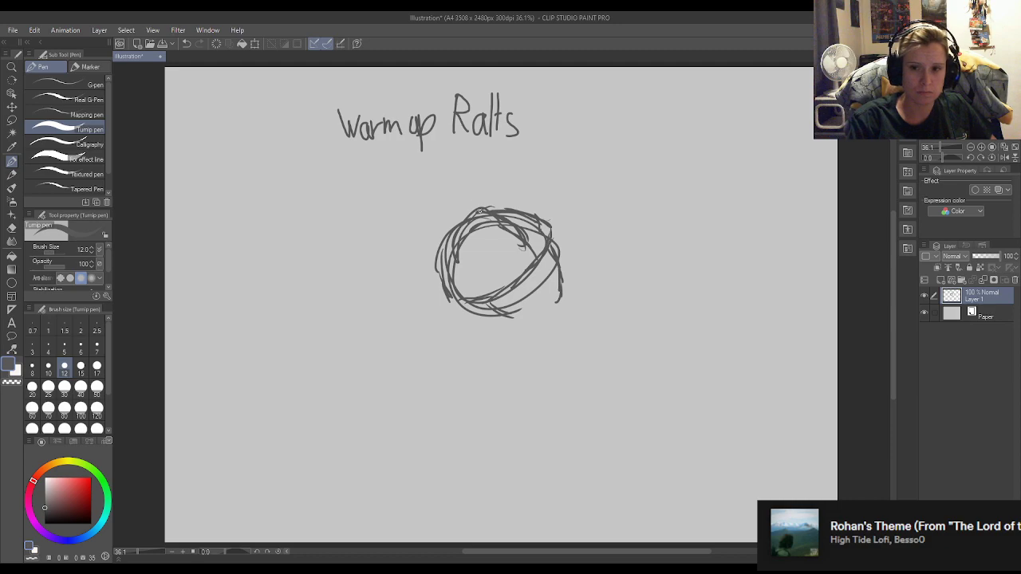
Sketch two pointed horns on the head, one rising from its crown and a smaller one on its left side.
{"action": "left_click_drag", "start_coordinate": [488, 211], "coordinate": [492, 190]}
{"action": "mouse_move", "coordinate": [499, 190]}
{"action": "left_mouse_down"}
{"action": "mouse_move", "coordinate": [504, 172]}
{"action": "mouse_move", "coordinate": [523, 211]}
{"action": "left_mouse_up"}
{"action": "mouse_move", "coordinate": [499, 172]}
{"action": "left_mouse_down"}
{"action": "mouse_move", "coordinate": [511, 165]}
{"action": "mouse_move", "coordinate": [479, 209]}
{"action": "mouse_move", "coordinate": [494, 173]}
{"action": "left_mouse_up"}
{"action": "mouse_move", "coordinate": [496, 171]}
{"action": "left_mouse_down"}
{"action": "mouse_move", "coordinate": [513, 190]}
{"action": "mouse_move", "coordinate": [527, 233]}
{"action": "left_mouse_up"}
{"action": "left_click_drag", "start_coordinate": [509, 180], "coordinate": [520, 228]}
{"action": "left_click_drag", "start_coordinate": [450, 241], "coordinate": [421, 248]}
{"action": "mouse_move", "coordinate": [429, 244]}
{"action": "left_mouse_down"}
{"action": "mouse_move", "coordinate": [416, 245]}
{"action": "mouse_move", "coordinate": [412, 271]}
{"action": "mouse_move", "coordinate": [443, 289]}
{"action": "left_mouse_up"}
{"action": "left_click_drag", "start_coordinate": [410, 251], "coordinate": [415, 262]}
{"action": "mouse_move", "coordinate": [442, 239]}
{"action": "left_mouse_down"}
{"action": "mouse_move", "coordinate": [412, 253]}
{"action": "mouse_move", "coordinate": [415, 265]}
{"action": "left_mouse_up"}
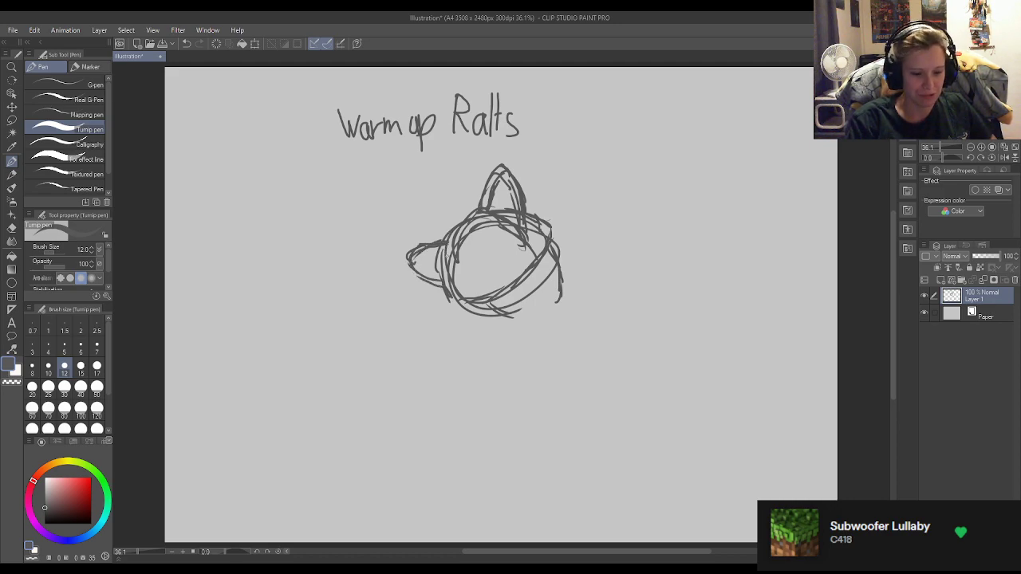
Clean up the left horn's upper edge with the hard eraser at size 40 and return to the Turnip pen.
{"action": "key", "text": "e"}
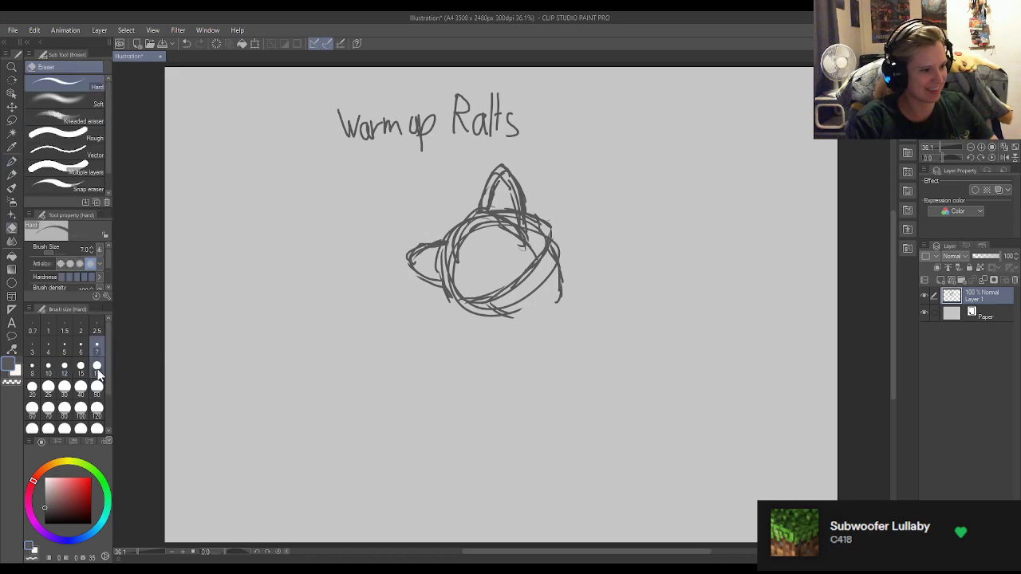
{"action": "left_click", "coordinate": [81, 387]}
{"action": "mouse_move", "coordinate": [424, 235]}
{"action": "left_mouse_down"}
{"action": "mouse_move", "coordinate": [399, 258]}
{"action": "mouse_move", "coordinate": [412, 255]}
{"action": "mouse_move", "coordinate": [406, 245]}
{"action": "mouse_move", "coordinate": [426, 243]}
{"action": "mouse_move", "coordinate": [406, 262]}
{"action": "mouse_move", "coordinate": [449, 233]}
{"action": "left_mouse_up"}
{"action": "key", "text": "p"}
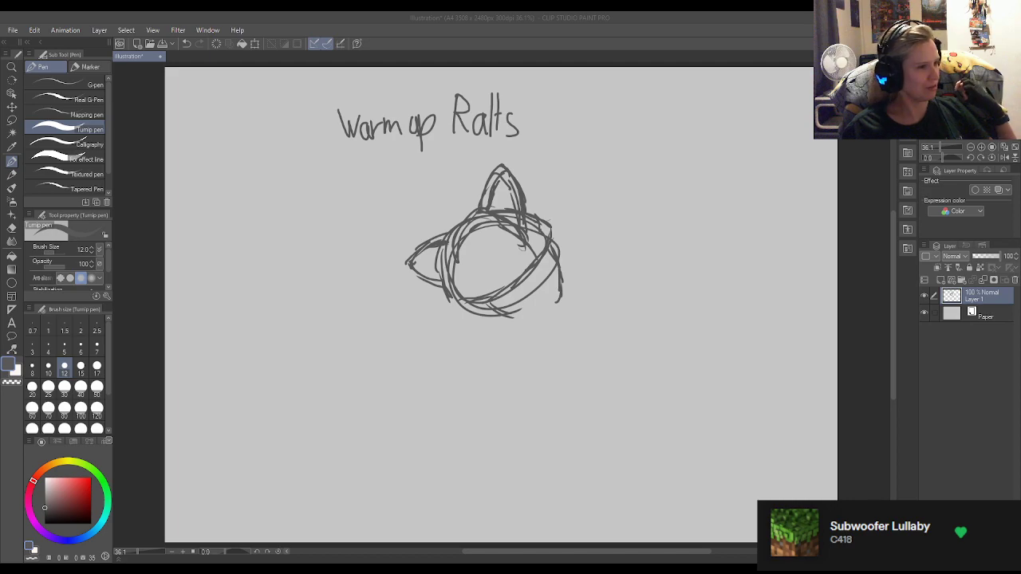
Reinforce the head outline and sketch the body's long curved right side and a short left neck line beneath the head.
{"action": "left_click", "coordinate": [860, 328]}
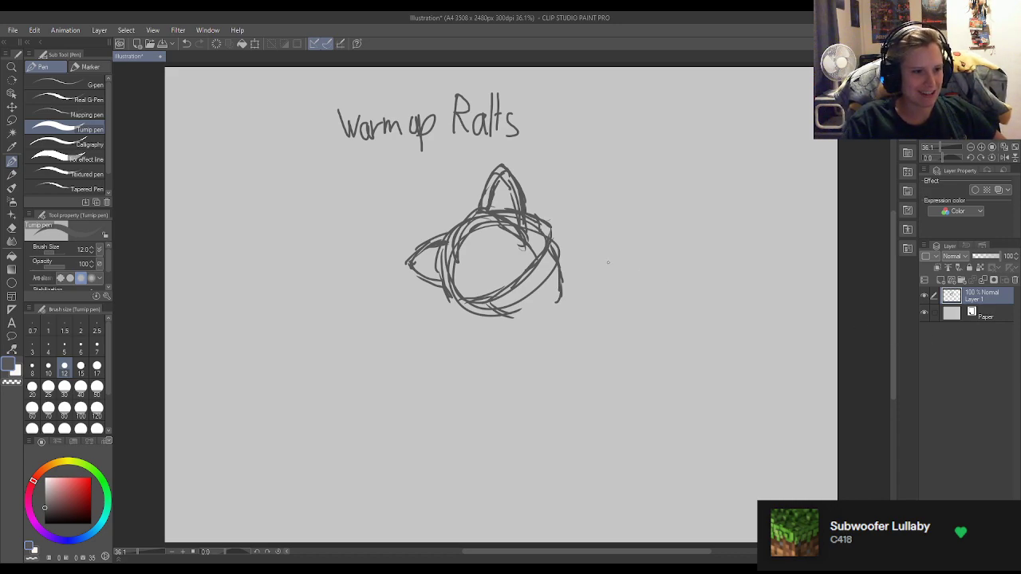
{"action": "mouse_move", "coordinate": [473, 219]}
{"action": "left_mouse_down"}
{"action": "mouse_move", "coordinate": [491, 214]}
{"action": "mouse_move", "coordinate": [527, 232]}
{"action": "left_mouse_up"}
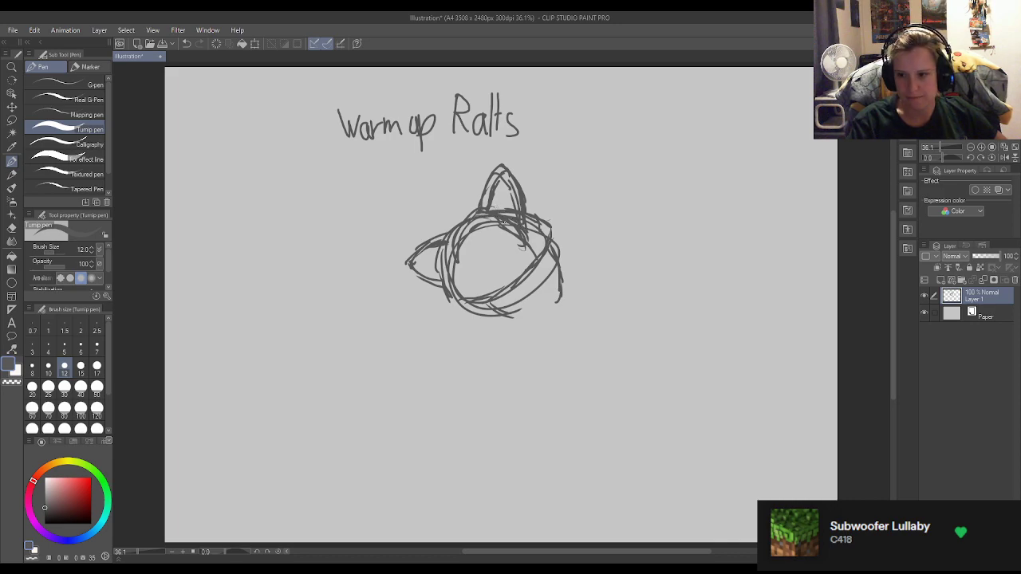
{"action": "mouse_move", "coordinate": [524, 228]}
{"action": "left_mouse_down"}
{"action": "mouse_move", "coordinate": [541, 262]}
{"action": "mouse_move", "coordinate": [512, 321]}
{"action": "left_mouse_up"}
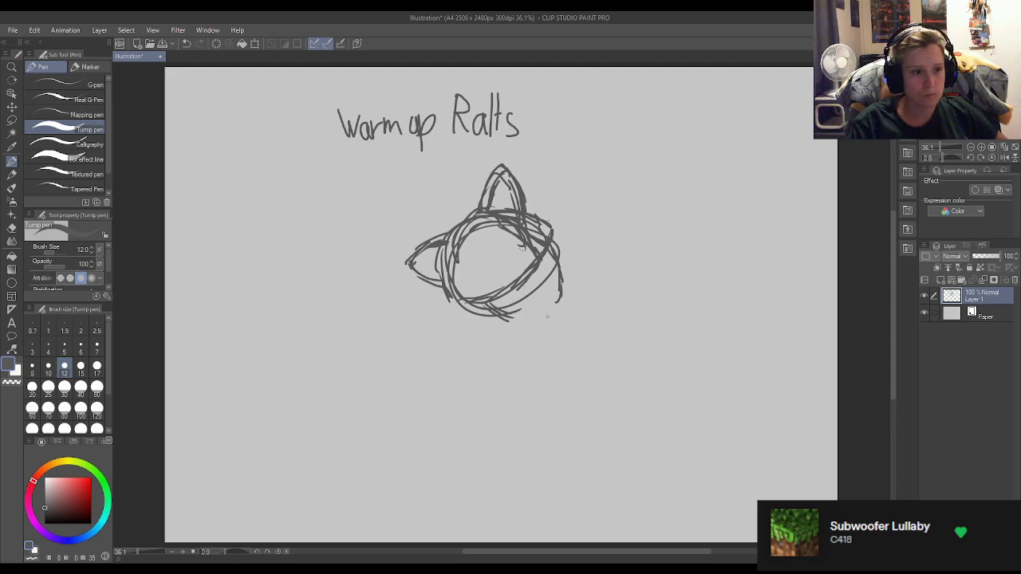
{"action": "left_click_drag", "start_coordinate": [552, 321], "coordinate": [564, 352]}
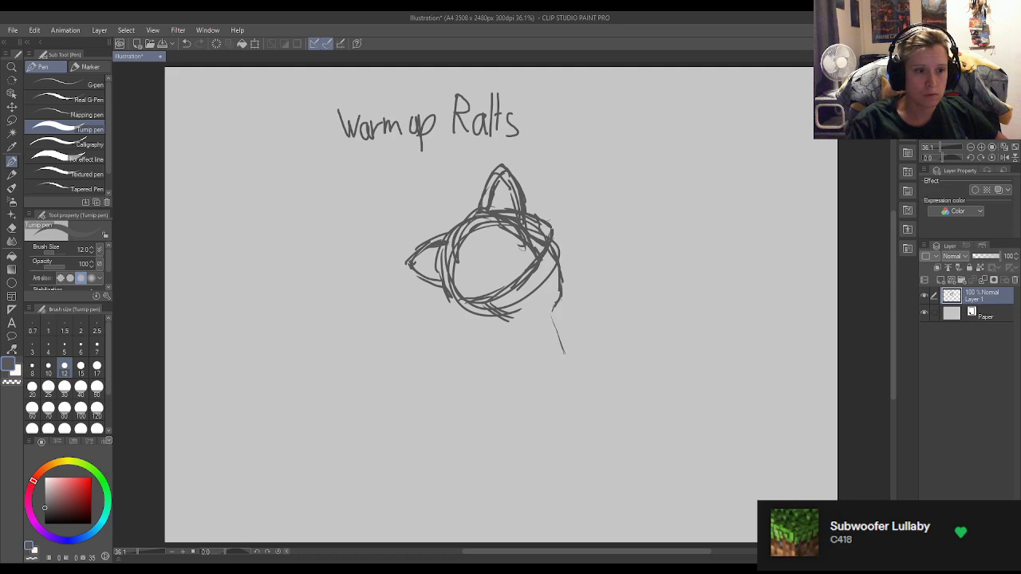
{"action": "mouse_move", "coordinate": [550, 308]}
{"action": "left_mouse_down"}
{"action": "mouse_move", "coordinate": [599, 428]}
{"action": "mouse_move", "coordinate": [590, 450]}
{"action": "left_mouse_up"}
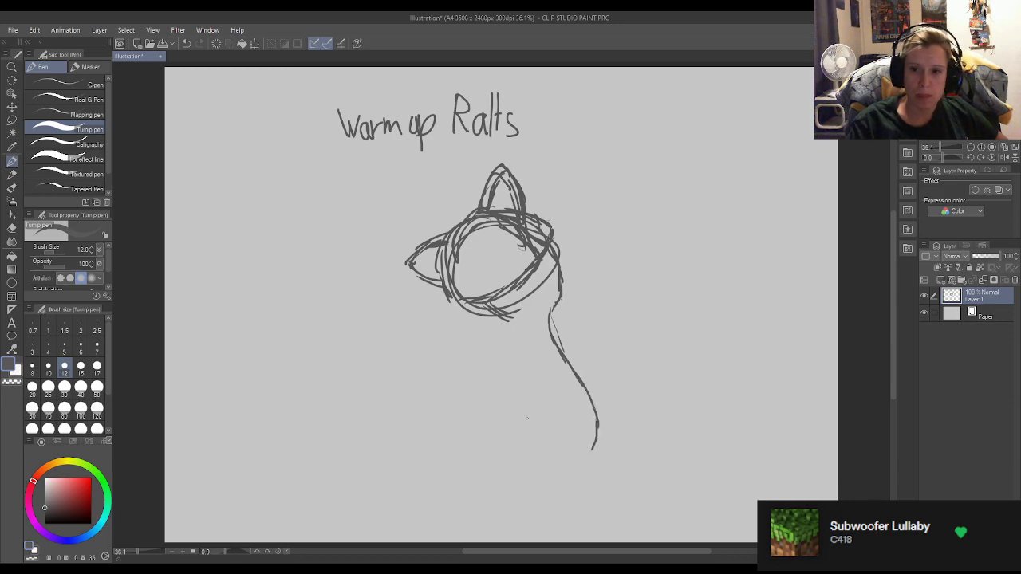
{"action": "left_click_drag", "start_coordinate": [505, 314], "coordinate": [517, 341]}
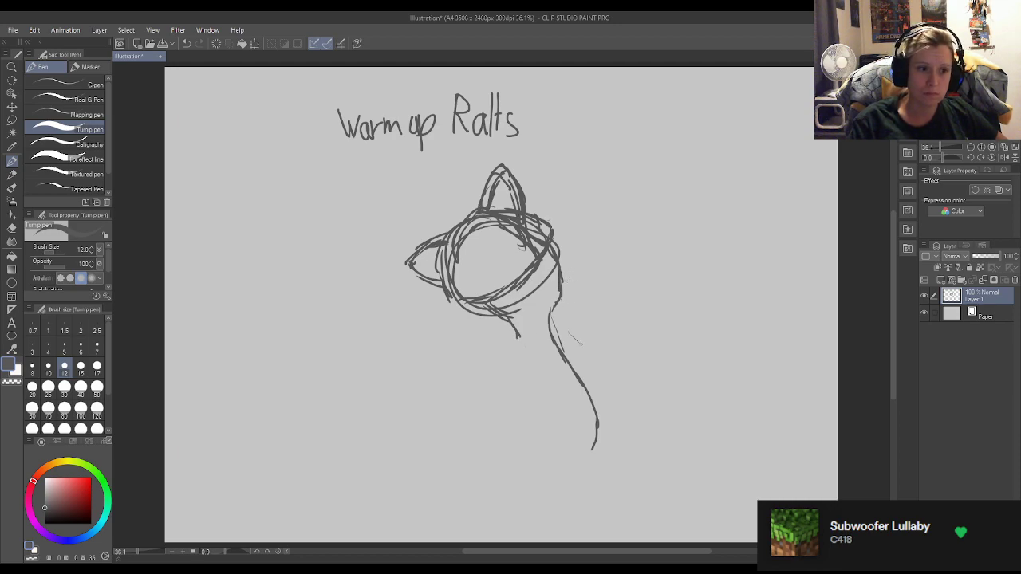
Rough out an arm from the right shoulder with short downward-slanting strokes and one line rising outward to the right.
{"action": "left_click_drag", "start_coordinate": [556, 331], "coordinate": [596, 360]}
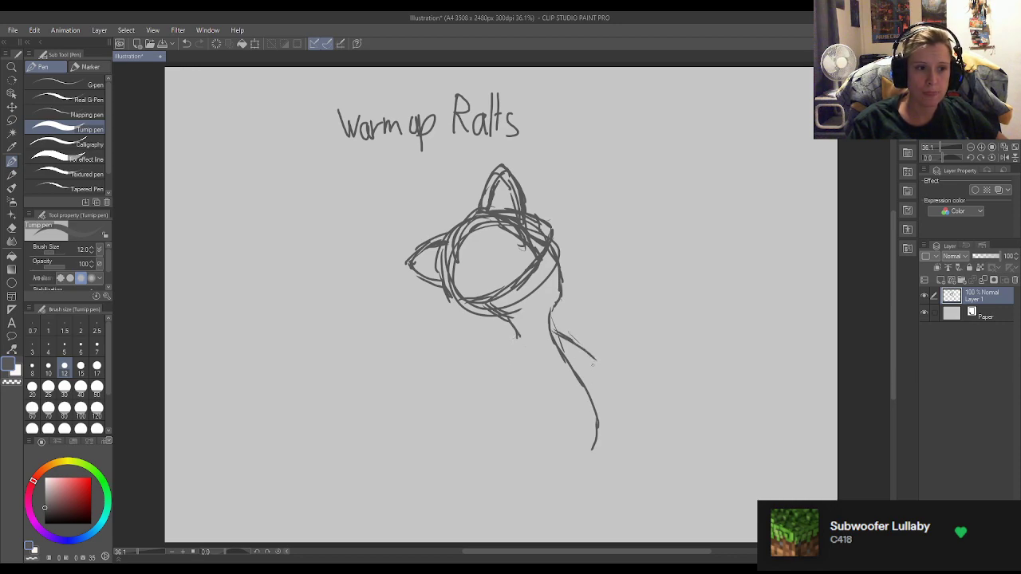
{"action": "mouse_move", "coordinate": [563, 339]}
{"action": "left_mouse_down"}
{"action": "mouse_move", "coordinate": [610, 357]}
{"action": "mouse_move", "coordinate": [603, 352]}
{"action": "left_mouse_up"}
{"action": "left_click_drag", "start_coordinate": [552, 327], "coordinate": [582, 333]}
{"action": "left_click_drag", "start_coordinate": [611, 295], "coordinate": [569, 327]}
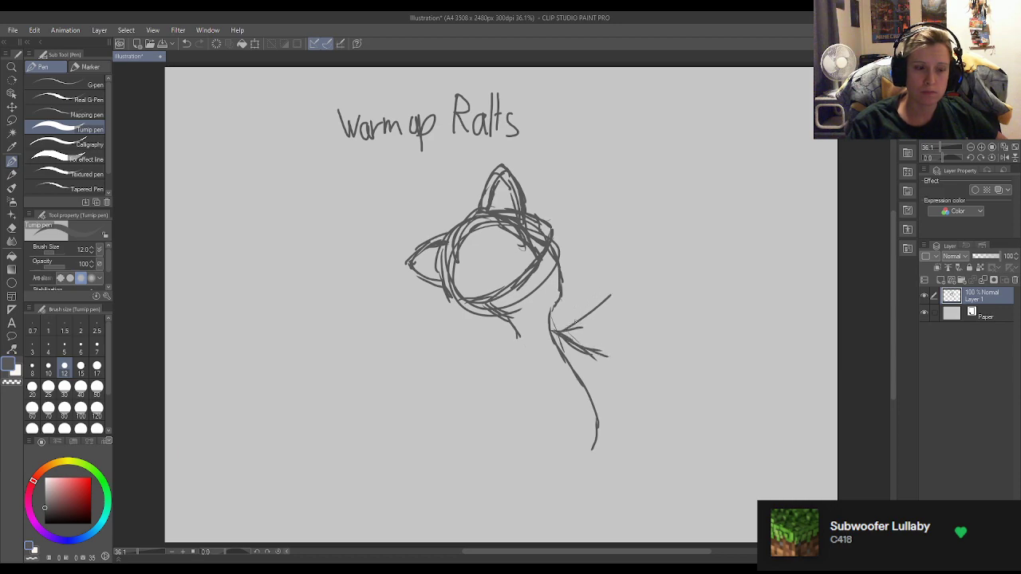
Erase the stray lower arm strokes, connect the raised arm's upper line to the shoulder, and tidy the join.
{"action": "key", "text": "e"}
{"action": "mouse_move", "coordinate": [606, 356]}
{"action": "left_mouse_down"}
{"action": "mouse_move", "coordinate": [558, 343]}
{"action": "mouse_move", "coordinate": [575, 345]}
{"action": "mouse_move", "coordinate": [555, 328]}
{"action": "mouse_move", "coordinate": [580, 346]}
{"action": "left_mouse_up"}
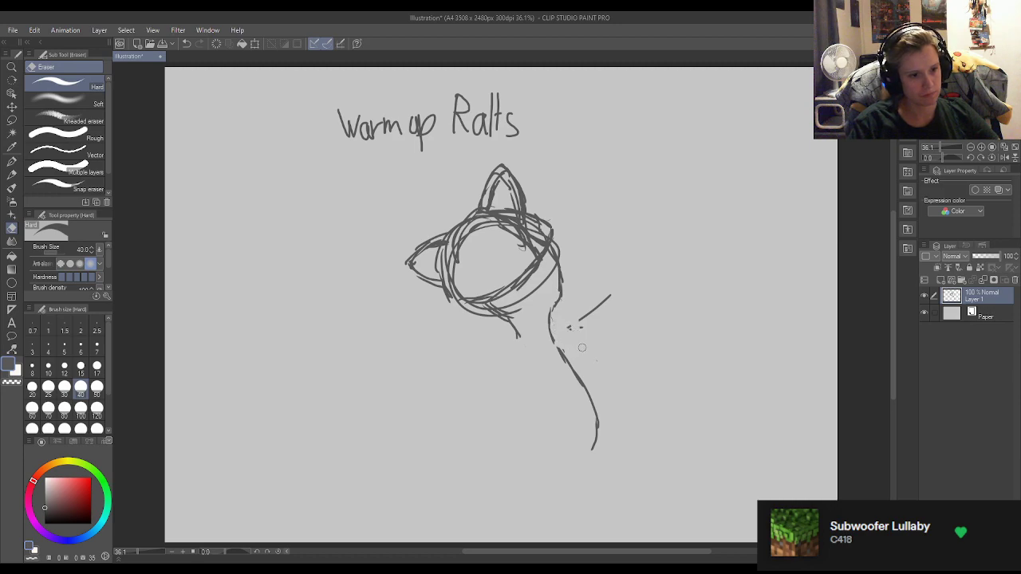
{"action": "key", "text": "p"}
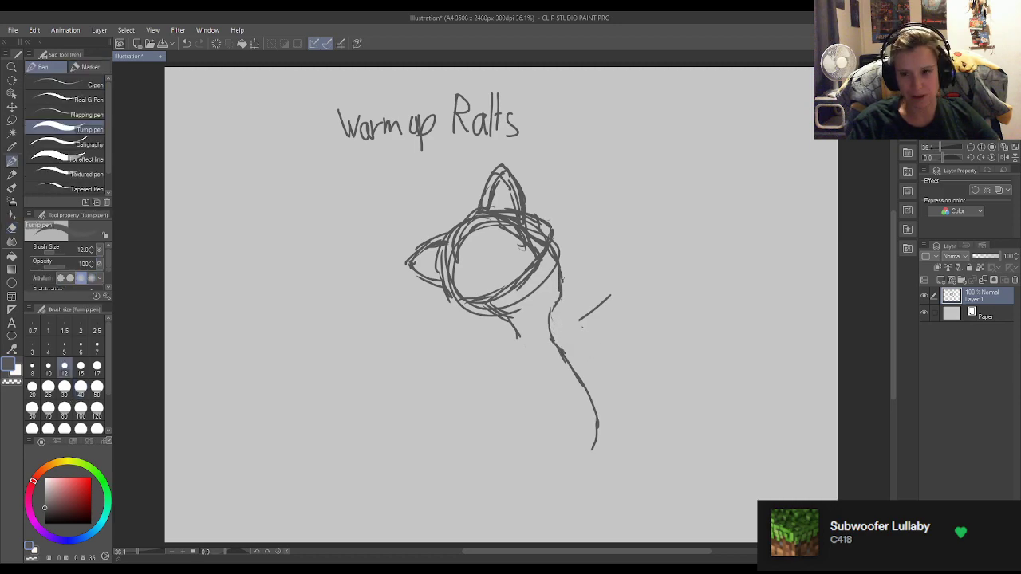
{"action": "mouse_move", "coordinate": [547, 331]}
{"action": "left_mouse_down"}
{"action": "mouse_move", "coordinate": [568, 333]}
{"action": "mouse_move", "coordinate": [589, 311]}
{"action": "mouse_move", "coordinate": [561, 336]}
{"action": "mouse_move", "coordinate": [592, 320]}
{"action": "left_mouse_up"}
{"action": "key", "text": "e"}
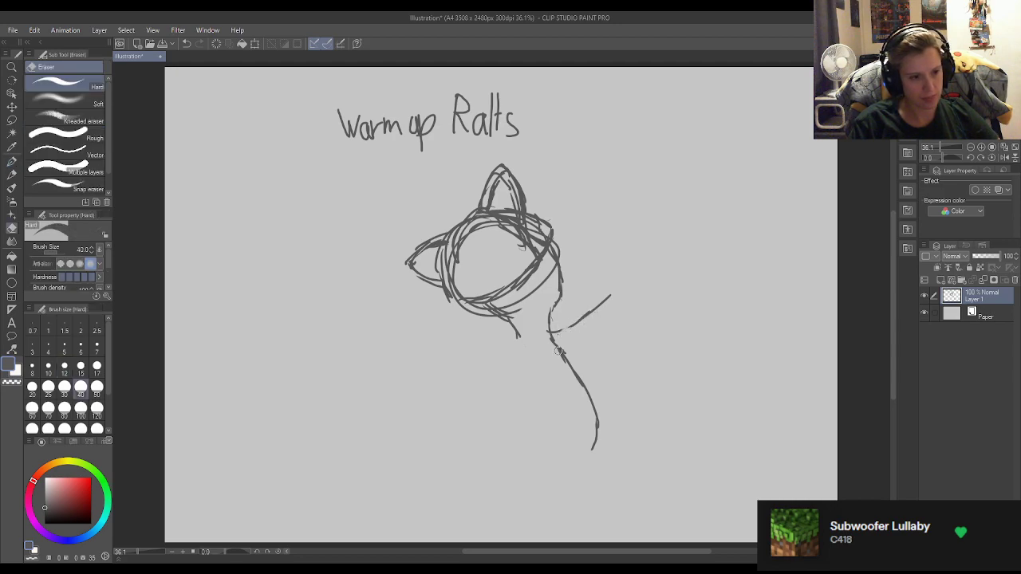
{"action": "key", "text": "p"}
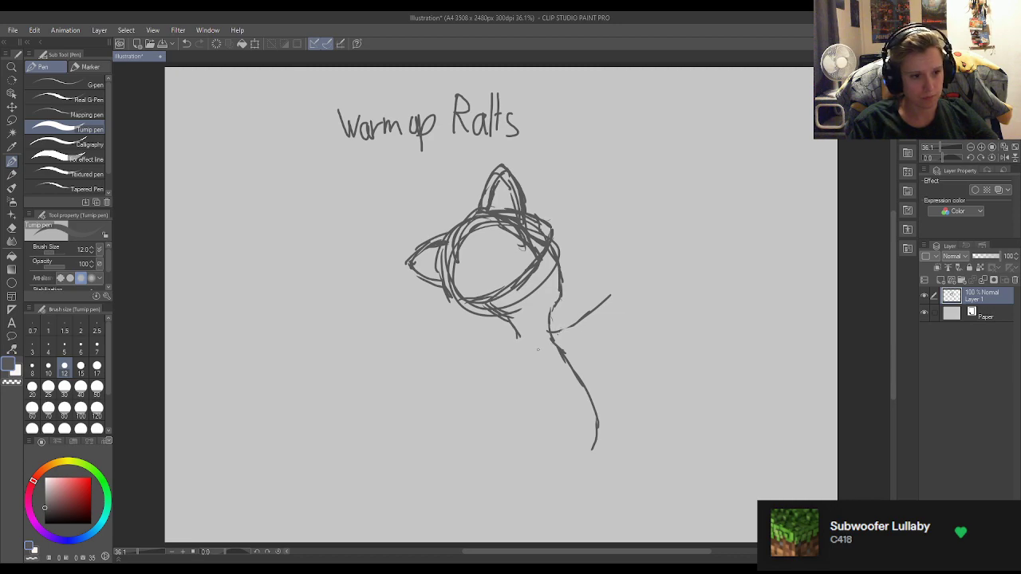
Complete the raised arm's lower contour and the body's left side, then erase the body line crossing the arm.
{"action": "left_click_drag", "start_coordinate": [545, 342], "coordinate": [615, 303]}
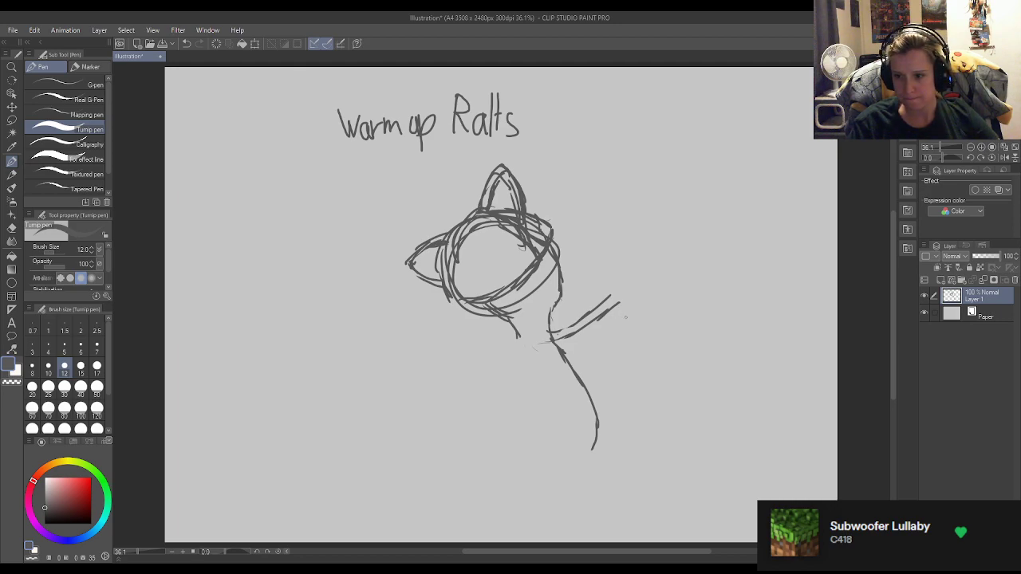
{"action": "mouse_move", "coordinate": [617, 303]}
{"action": "left_mouse_down"}
{"action": "mouse_move", "coordinate": [561, 360]}
{"action": "mouse_move", "coordinate": [523, 354]}
{"action": "mouse_move", "coordinate": [537, 347]}
{"action": "mouse_move", "coordinate": [514, 348]}
{"action": "mouse_move", "coordinate": [517, 336]}
{"action": "mouse_move", "coordinate": [523, 354]}
{"action": "mouse_move", "coordinate": [502, 401]}
{"action": "left_mouse_up"}
{"action": "key", "text": "e"}
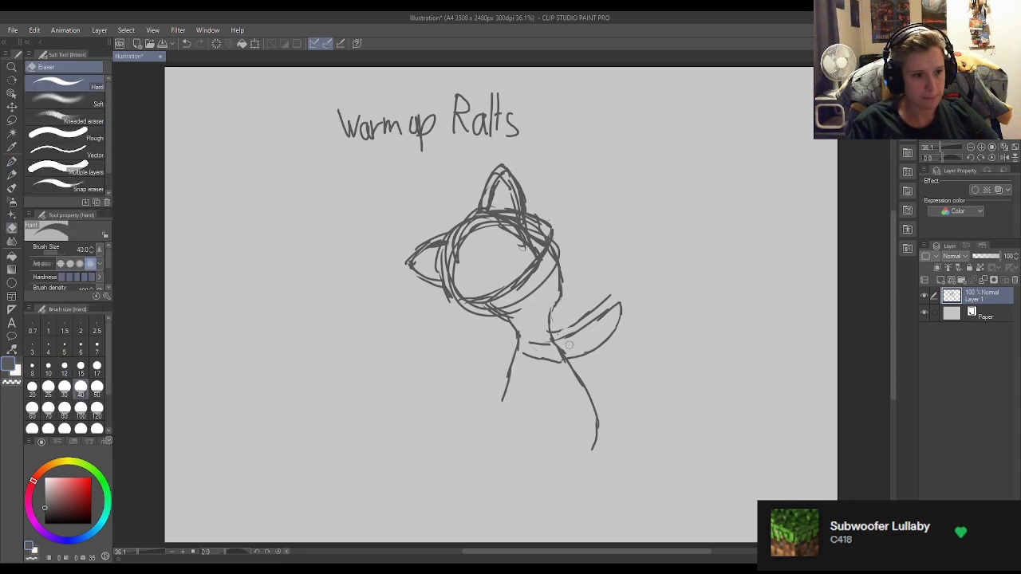
{"action": "left_click_drag", "start_coordinate": [557, 347], "coordinate": [553, 350]}
{"action": "key", "text": "p"}
Sketch the sleeve opening at the raised arm's outer end, with a narrow tip hanging down and a short wrist line above.
{"action": "mouse_move", "coordinate": [612, 295]}
{"action": "left_mouse_down"}
{"action": "mouse_move", "coordinate": [617, 353]}
{"action": "mouse_move", "coordinate": [621, 339]}
{"action": "left_mouse_up"}
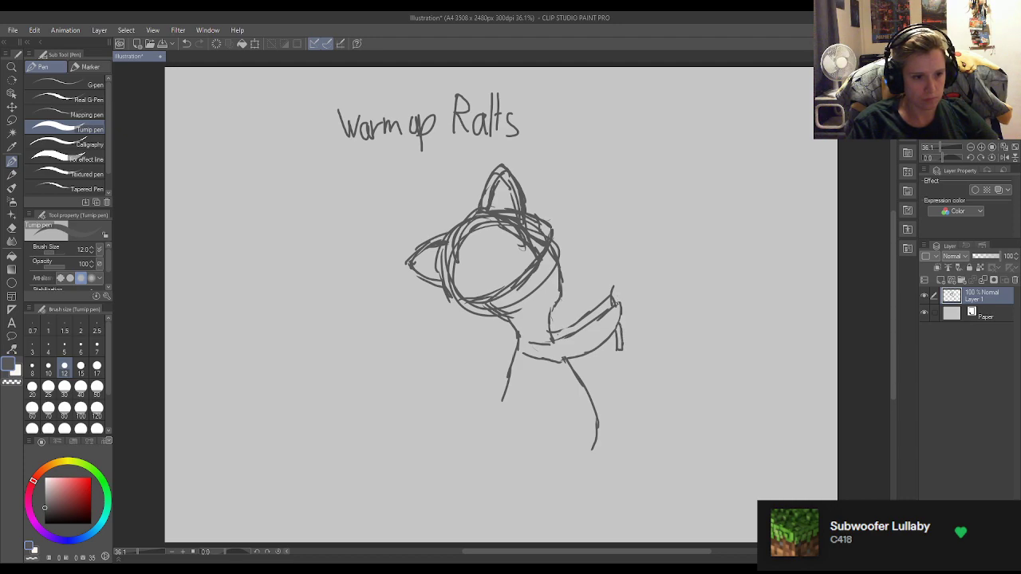
{"action": "key", "text": "e"}
{"action": "key", "text": "p"}
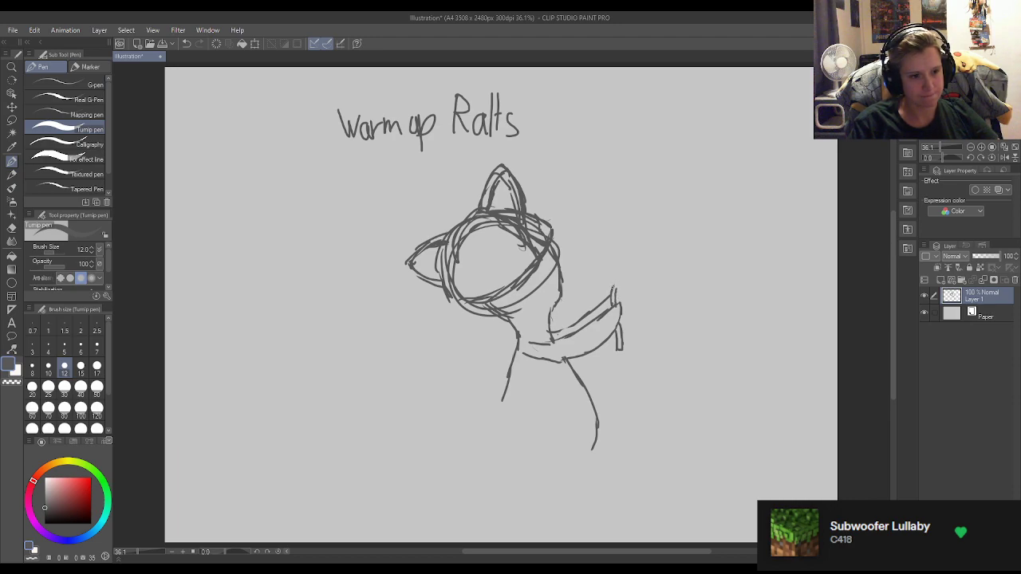
Draw a small hand above the raised sleeve with a curved back and short pointed fingers.
{"action": "left_click_drag", "start_coordinate": [615, 287], "coordinate": [627, 270]}
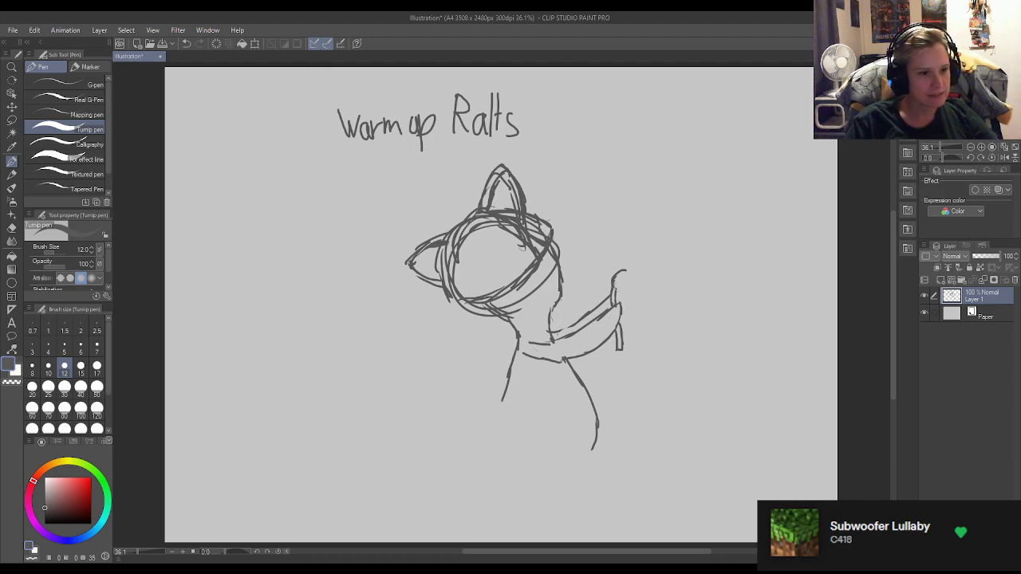
{"action": "left_click_drag", "start_coordinate": [623, 270], "coordinate": [633, 271]}
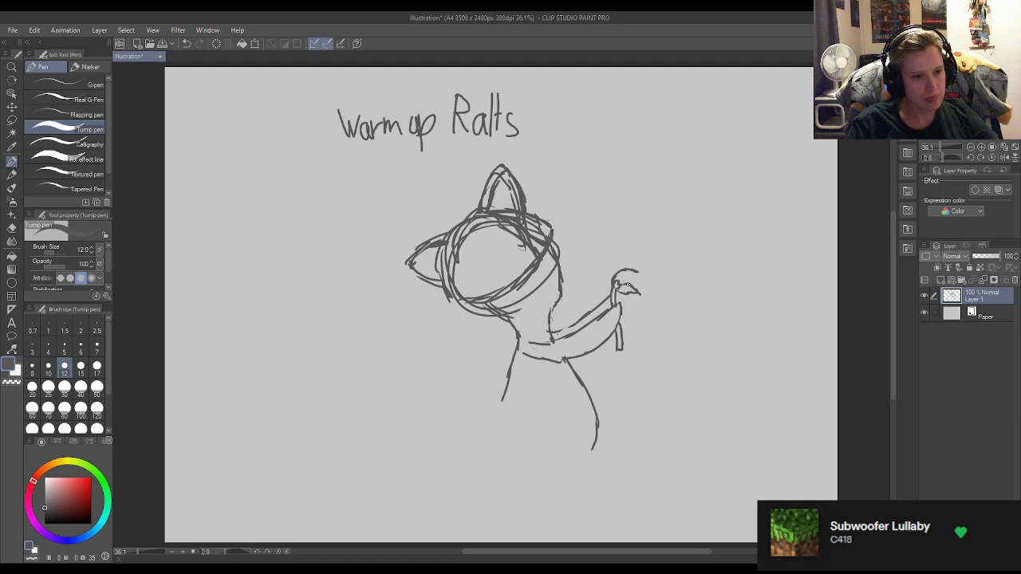
{"action": "left_click_drag", "start_coordinate": [619, 280], "coordinate": [639, 271]}
{"action": "left_click_drag", "start_coordinate": [631, 274], "coordinate": [639, 279]}
{"action": "left_click_drag", "start_coordinate": [636, 276], "coordinate": [644, 282]}
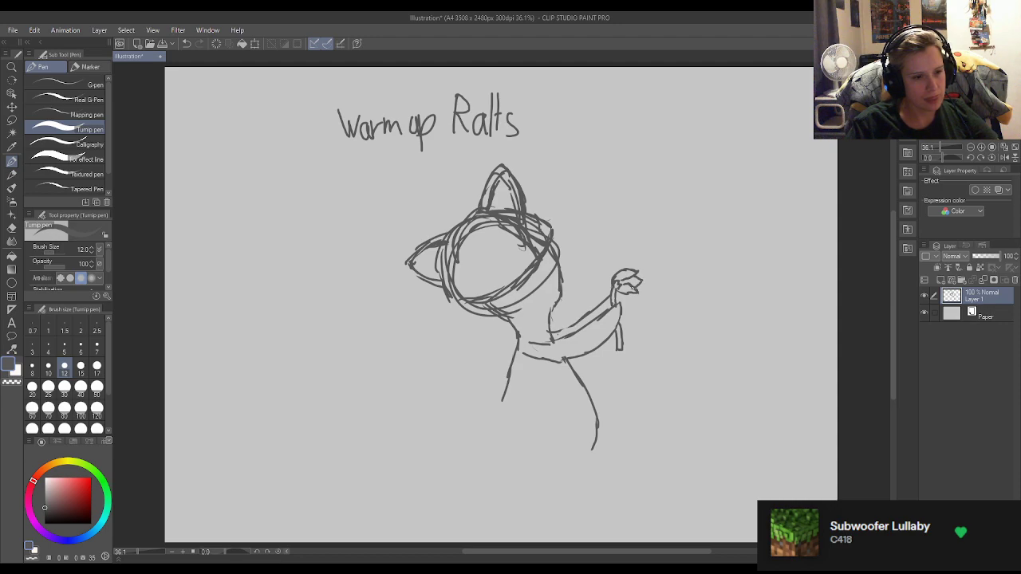
{"action": "left_click_drag", "start_coordinate": [640, 285], "coordinate": [646, 289]}
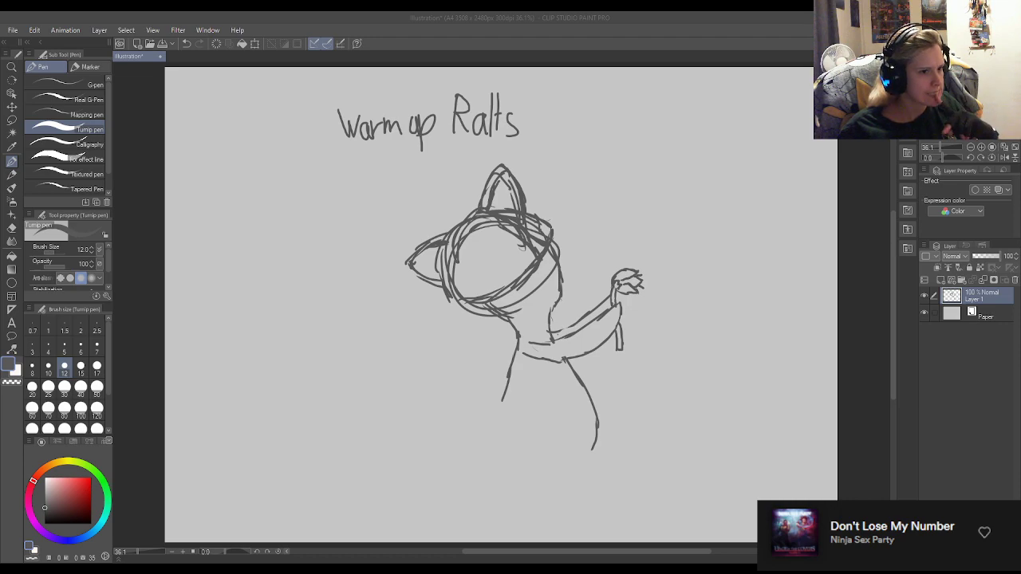
Erase the stray overlaps where the raised arm meets the body and redraw the arm's upper line at the join.
{"action": "key", "text": "alt+Tab"}
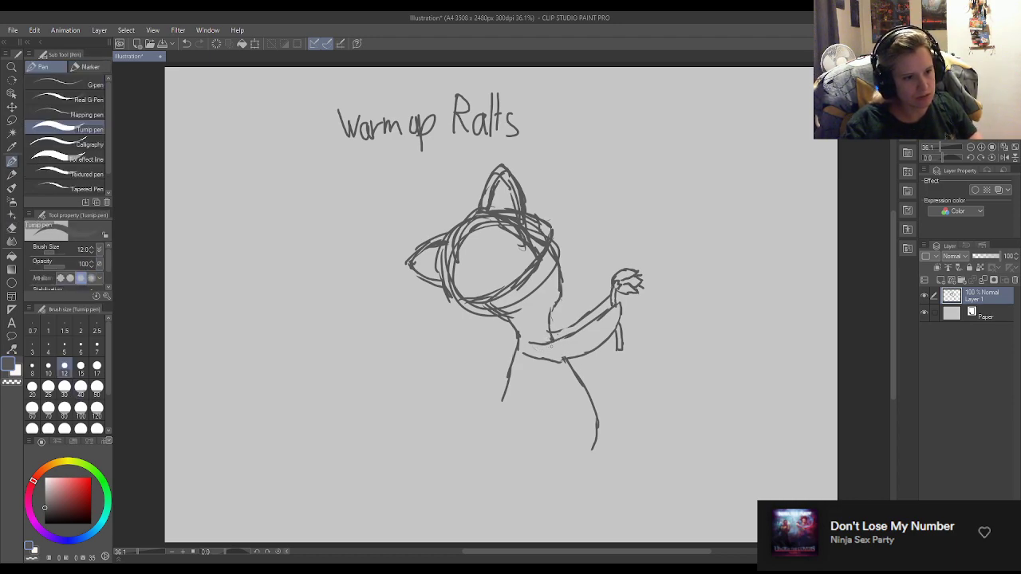
{"action": "key", "text": "e"}
{"action": "key", "text": "p"}
{"action": "key", "text": "e"}
{"action": "key", "text": "p"}
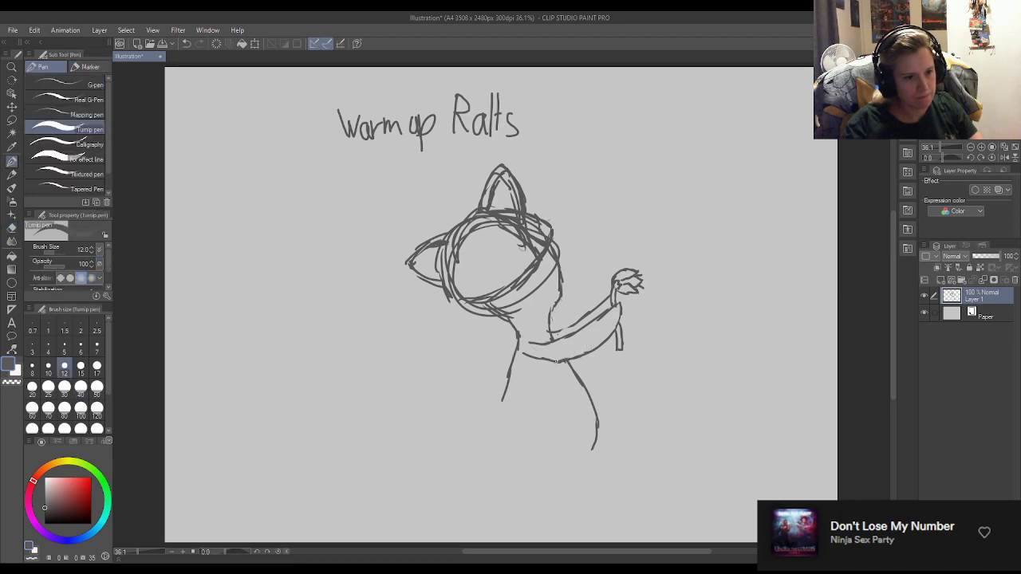
{"action": "key", "text": "e"}
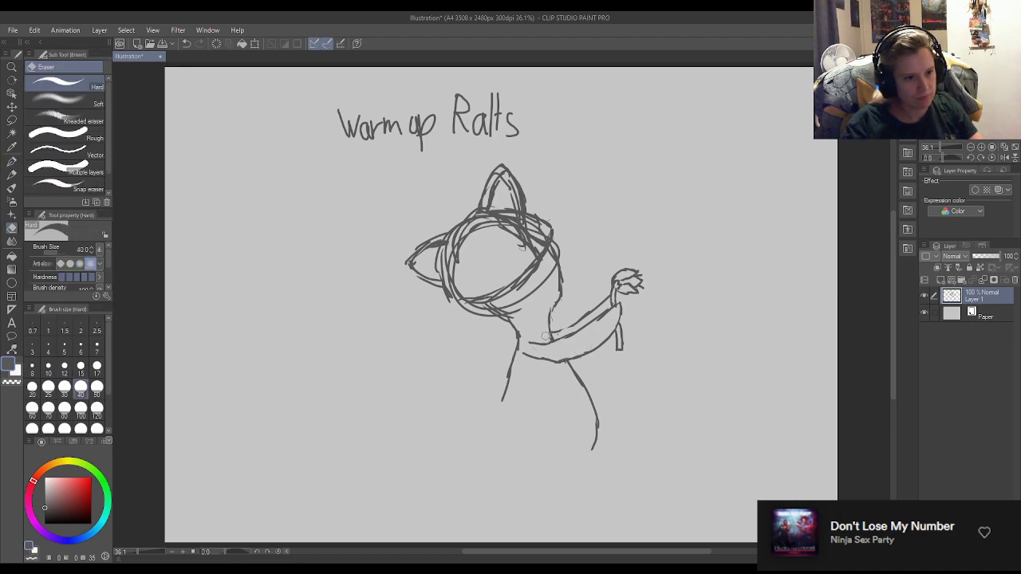
{"action": "key", "text": "p"}
{"action": "left_click_drag", "start_coordinate": [570, 328], "coordinate": [559, 331]}
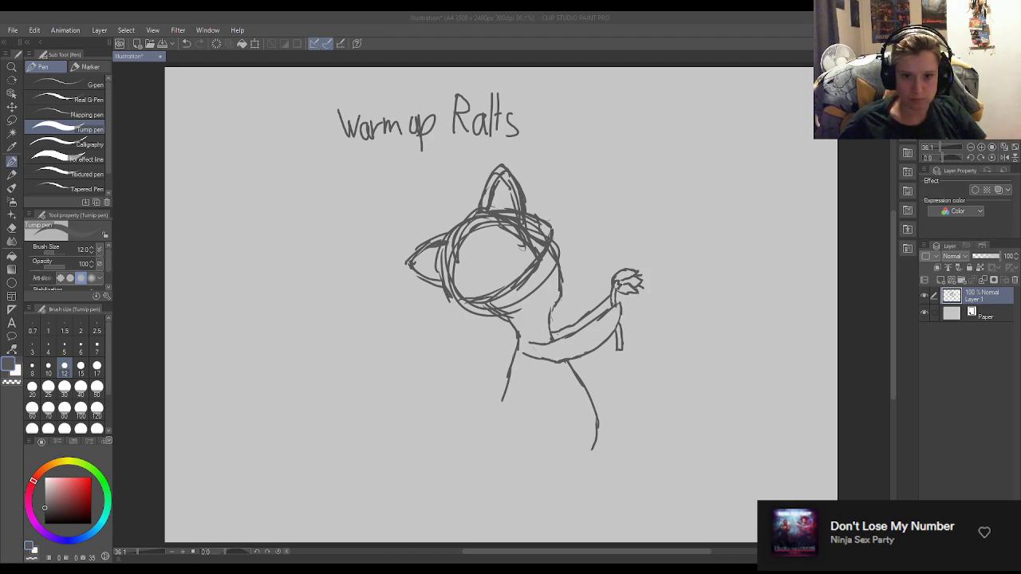
Sketch the right leg with a curved inner line, extended outer edge and flat base, then erase the doubled outer lines.
{"action": "left_click", "coordinate": [723, 439]}
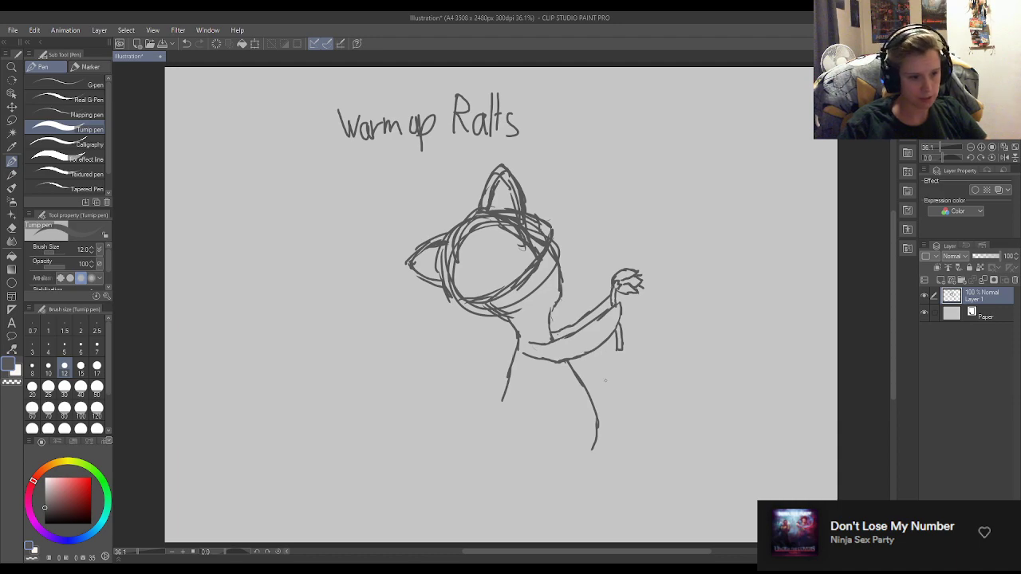
{"action": "mouse_move", "coordinate": [553, 406]}
{"action": "left_mouse_down"}
{"action": "mouse_move", "coordinate": [564, 443]}
{"action": "mouse_move", "coordinate": [549, 458]}
{"action": "left_mouse_up"}
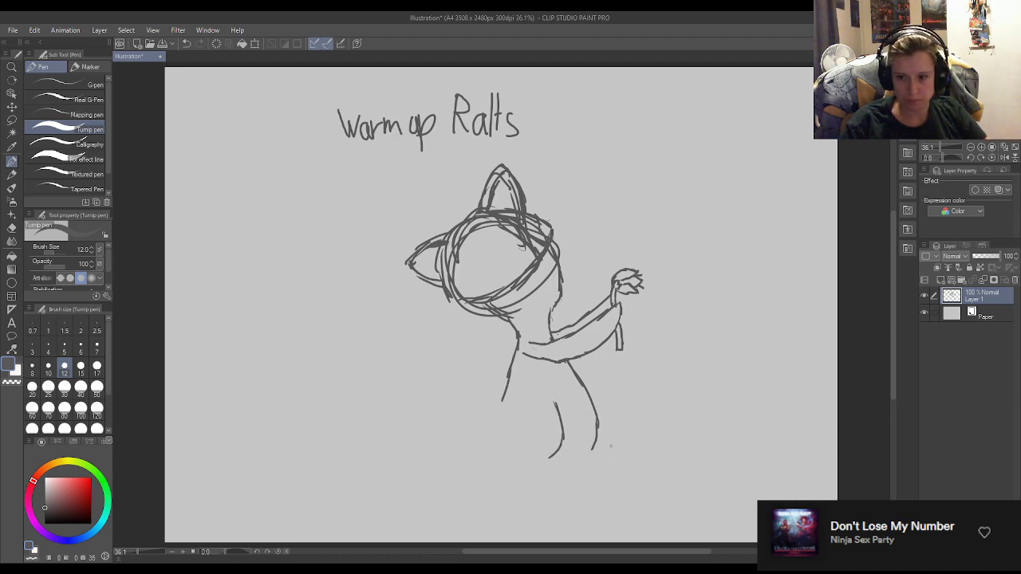
{"action": "mouse_move", "coordinate": [598, 417]}
{"action": "left_mouse_down"}
{"action": "mouse_move", "coordinate": [599, 457]}
{"action": "mouse_move", "coordinate": [564, 454]}
{"action": "mouse_move", "coordinate": [611, 459]}
{"action": "left_mouse_up"}
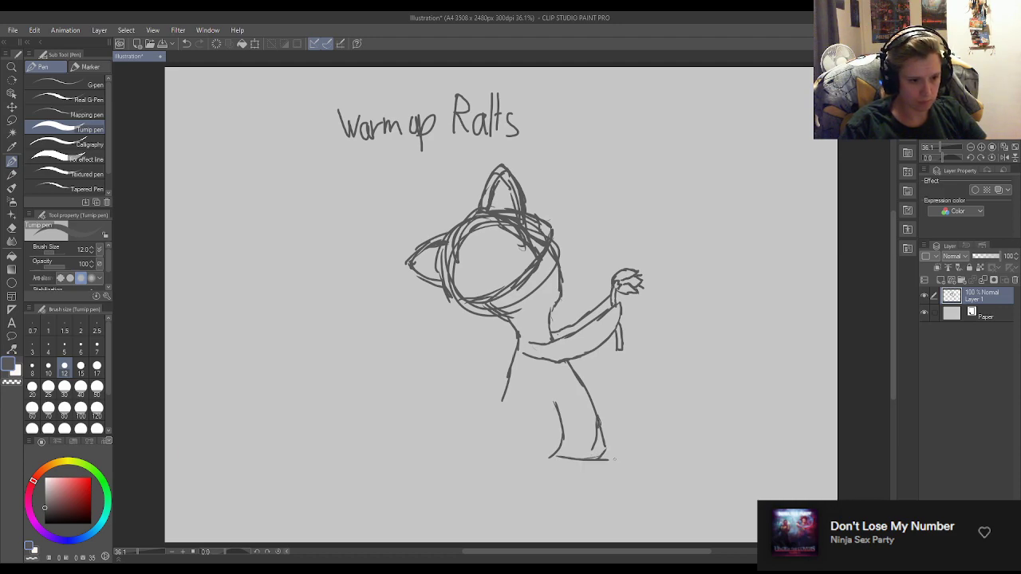
{"action": "key", "text": "e"}
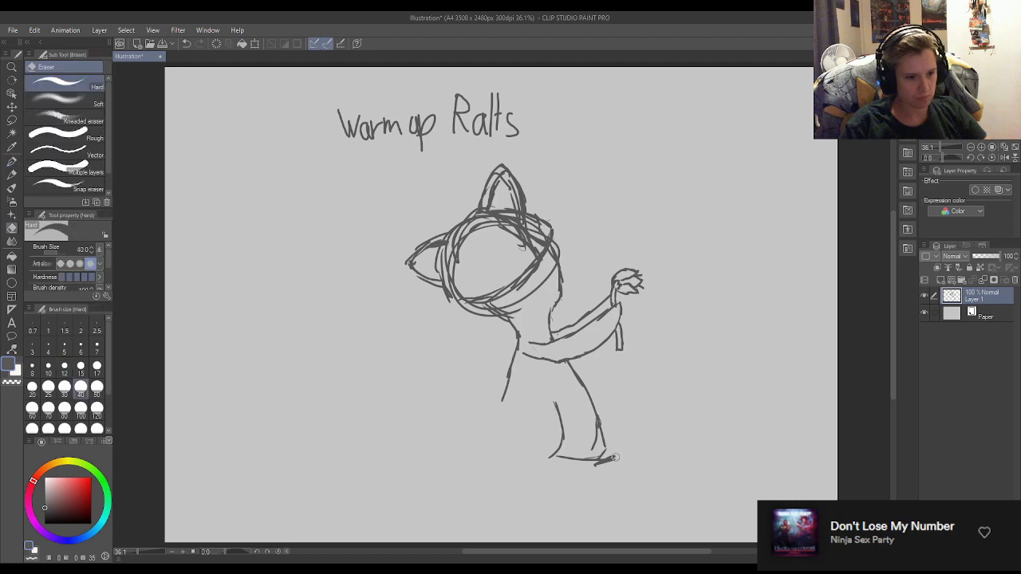
{"action": "left_click_drag", "start_coordinate": [603, 460], "coordinate": [594, 429]}
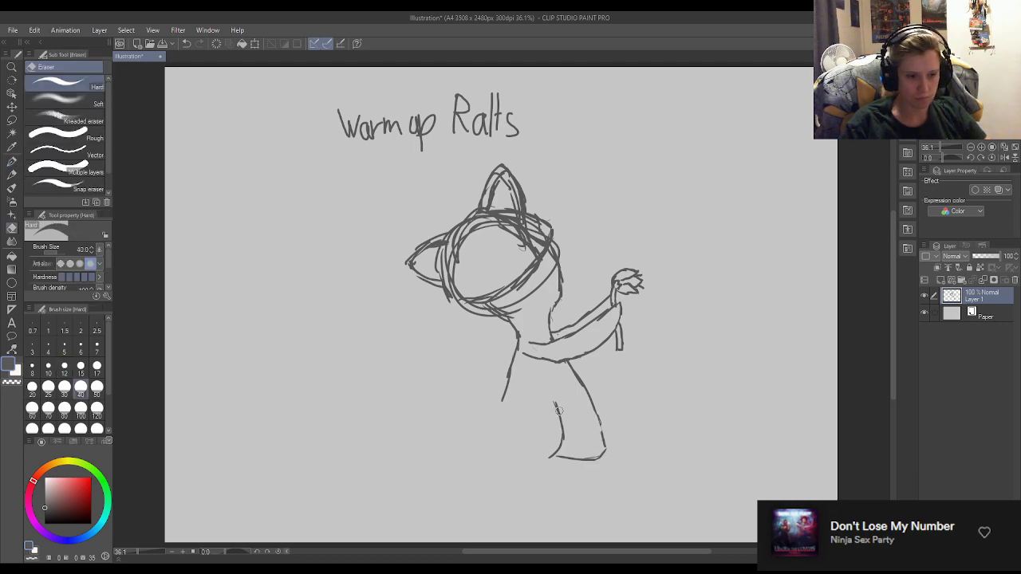
Redraw the right leg's inner line straighter down to the base and erase the old curved end.
{"action": "key", "text": "p"}
{"action": "left_click_drag", "start_coordinate": [561, 403], "coordinate": [563, 423]}
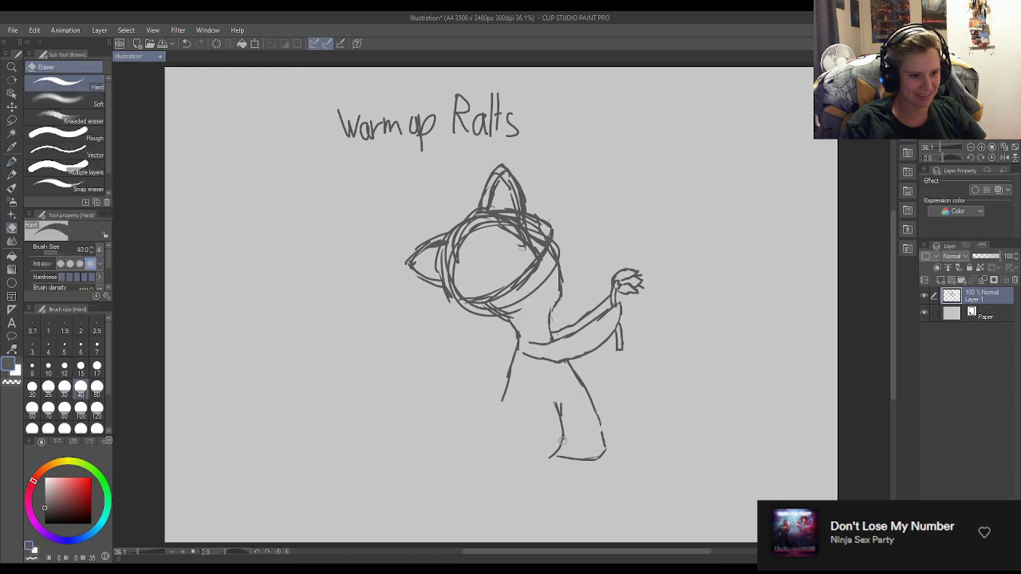
{"action": "left_click_drag", "start_coordinate": [563, 429], "coordinate": [562, 460]}
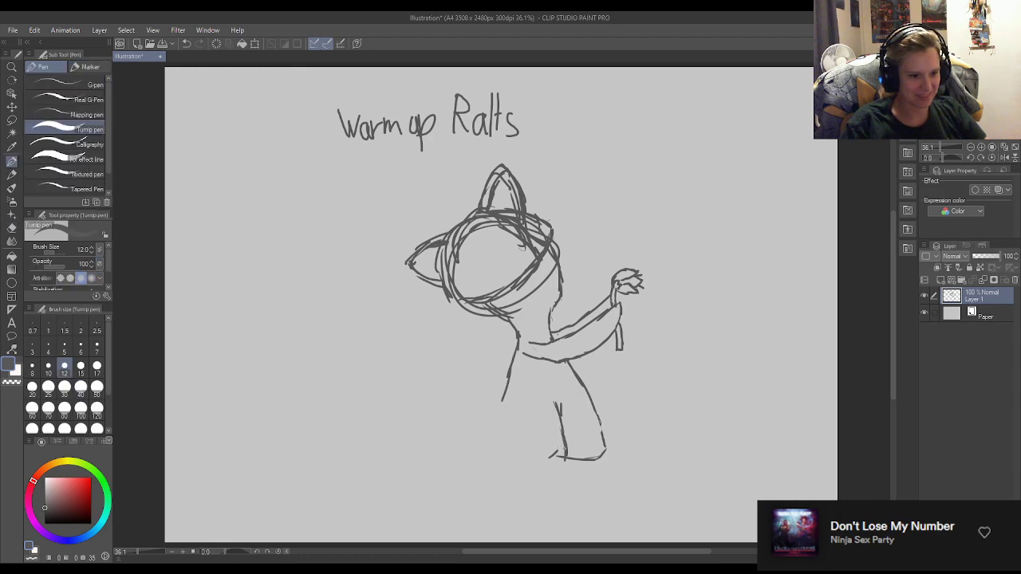
{"action": "key", "text": "e"}
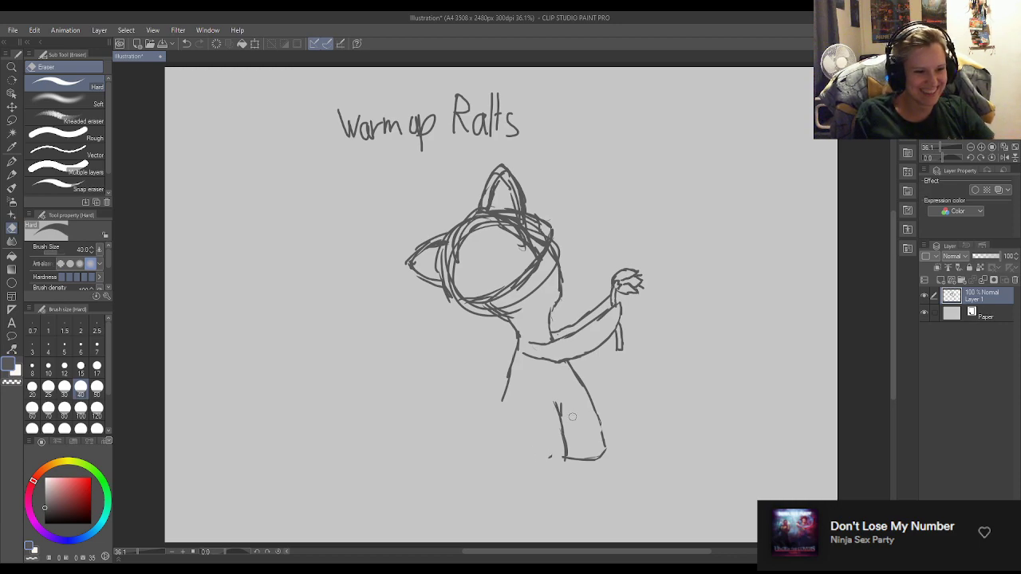
Draw a long horizontal base line leftward from the bottom of the inner leg line.
{"action": "mouse_move", "coordinate": [549, 455]}
{"action": "left_mouse_down"}
{"action": "mouse_move", "coordinate": [567, 464]}
{"action": "mouse_move", "coordinate": [480, 456]}
{"action": "mouse_move", "coordinate": [548, 471]}
{"action": "mouse_move", "coordinate": [483, 461]}
{"action": "left_mouse_up"}
{"action": "key", "text": "p"}
{"action": "key", "text": "e"}
{"action": "key", "text": "p"}
{"action": "key", "text": "e"}
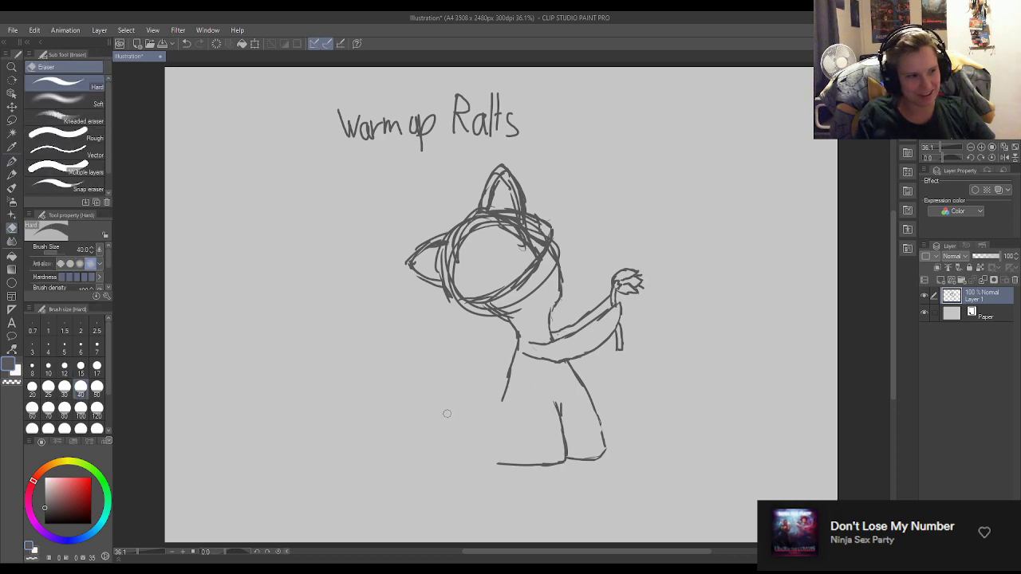
Extend the body's left side downward and outward toward the base, then tidy the line where the strokes overlap.
{"action": "key", "text": "p"}
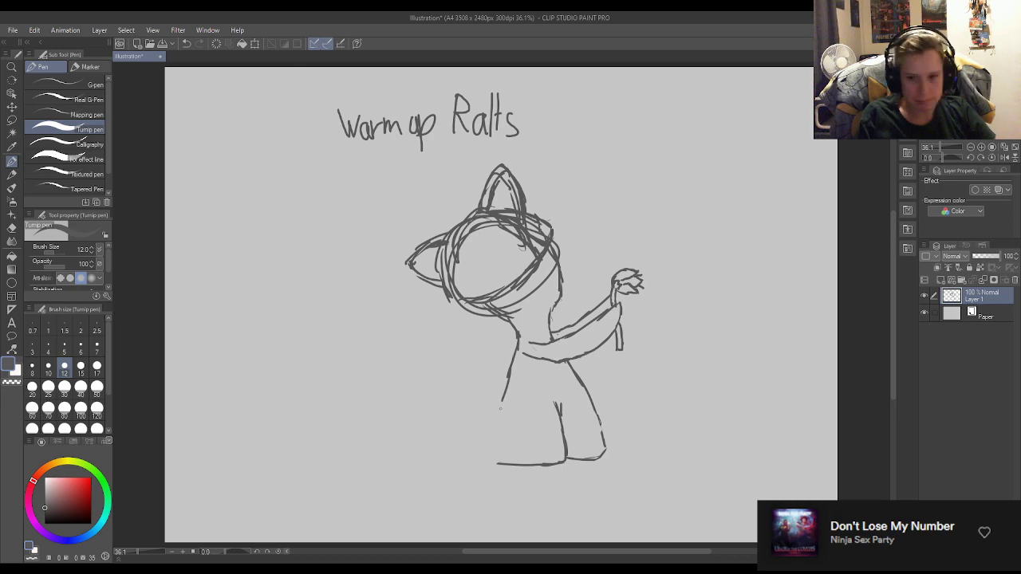
{"action": "left_click_drag", "start_coordinate": [501, 398], "coordinate": [486, 423]}
{"action": "key", "text": "e"}
{"action": "key", "text": "p"}
{"action": "key", "text": "e"}
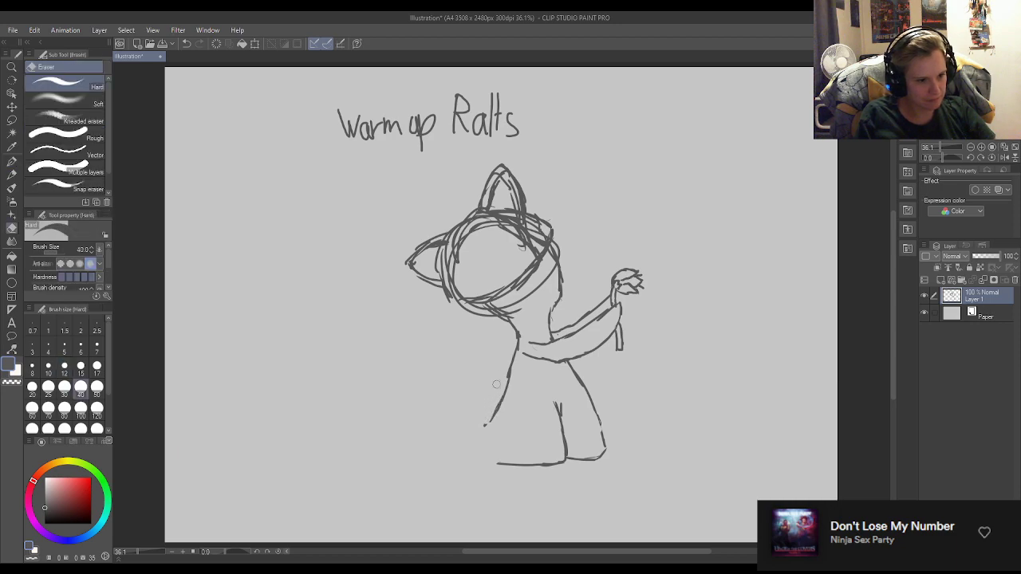
{"action": "left_click_drag", "start_coordinate": [508, 367], "coordinate": [507, 385]}
{"action": "key", "text": "p"}
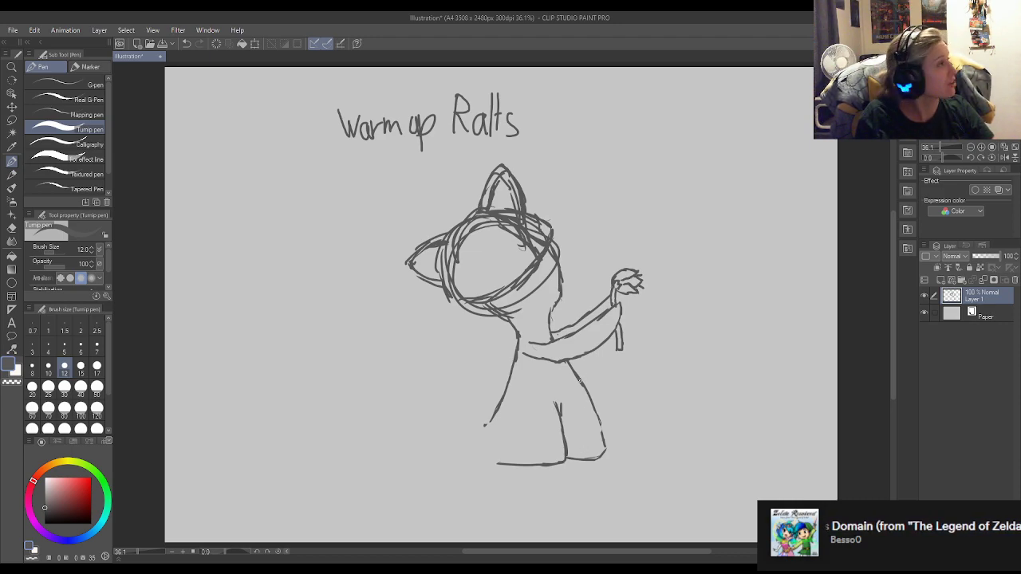
Erase the rough left shoulder corner and redraw it as a smooth line from the neck into the body.
{"action": "key", "text": "e"}
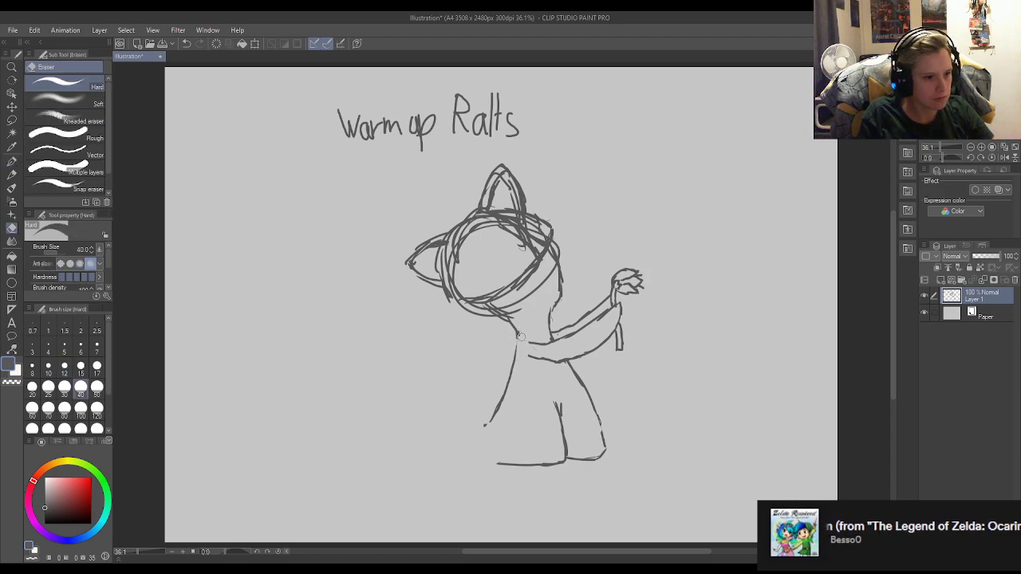
{"action": "key", "text": "p"}
{"action": "left_click_drag", "start_coordinate": [517, 334], "coordinate": [516, 360]}
{"action": "key", "text": "e"}
{"action": "key", "text": "p"}
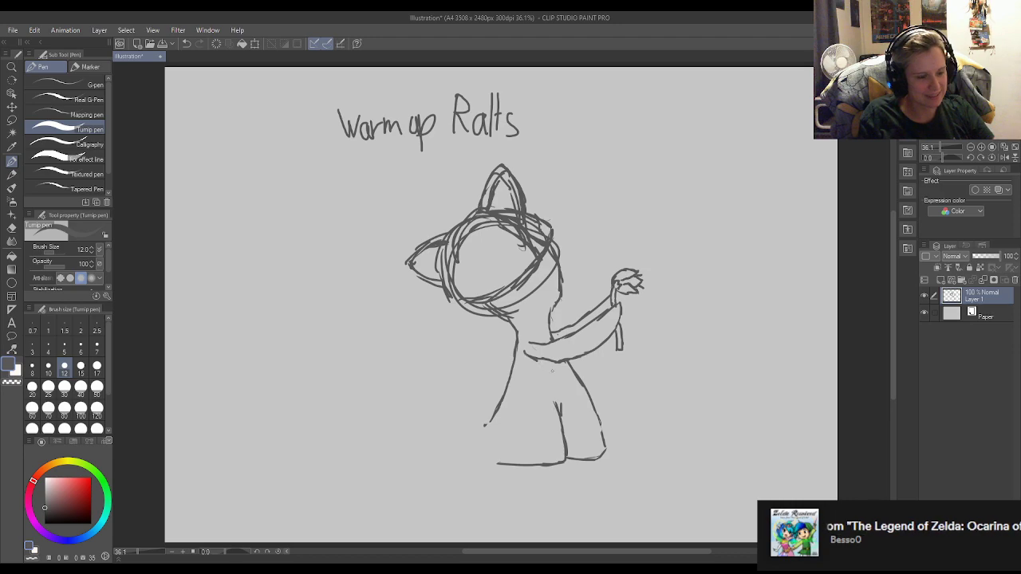
{"action": "key", "text": "e"}
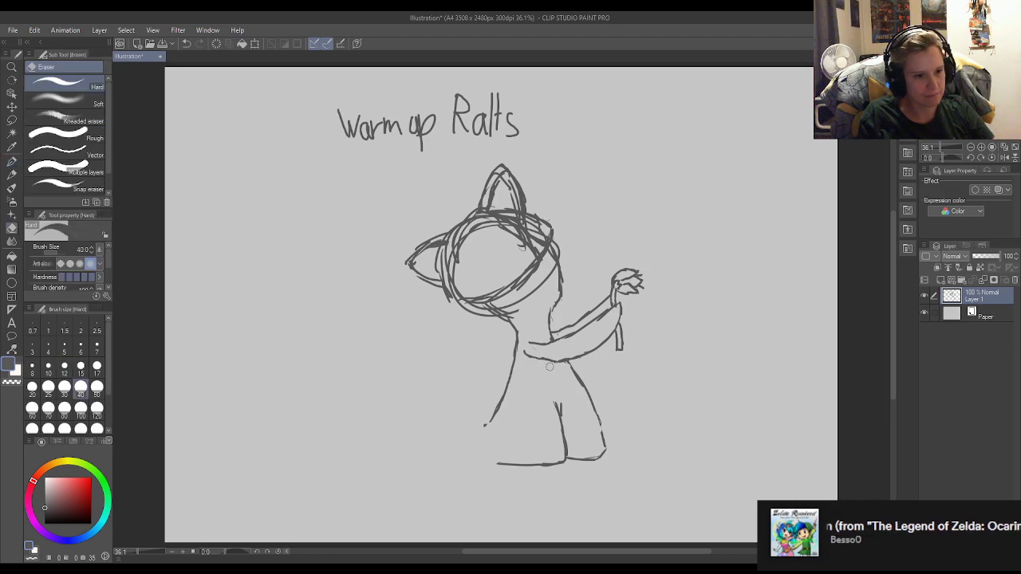
{"action": "key", "text": "p"}
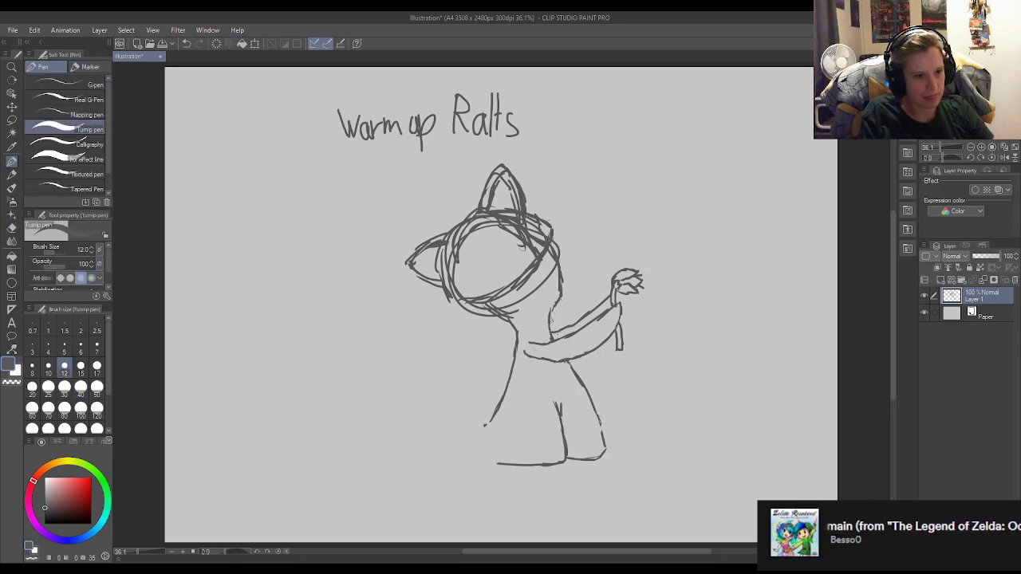
Erase the construction curve crossing the face and redraw the face's right edge just below the head shape.
{"action": "key", "text": "e"}
{"action": "mouse_move", "coordinate": [554, 316]}
{"action": "left_mouse_down"}
{"action": "mouse_move", "coordinate": [566, 276]}
{"action": "mouse_move", "coordinate": [551, 315]}
{"action": "left_mouse_up"}
{"action": "key", "text": "p"}
{"action": "key", "text": "e"}
{"action": "mouse_move", "coordinate": [562, 276]}
{"action": "left_mouse_down"}
{"action": "mouse_move", "coordinate": [563, 288]}
{"action": "mouse_move", "coordinate": [548, 275]}
{"action": "mouse_move", "coordinate": [518, 304]}
{"action": "left_mouse_up"}
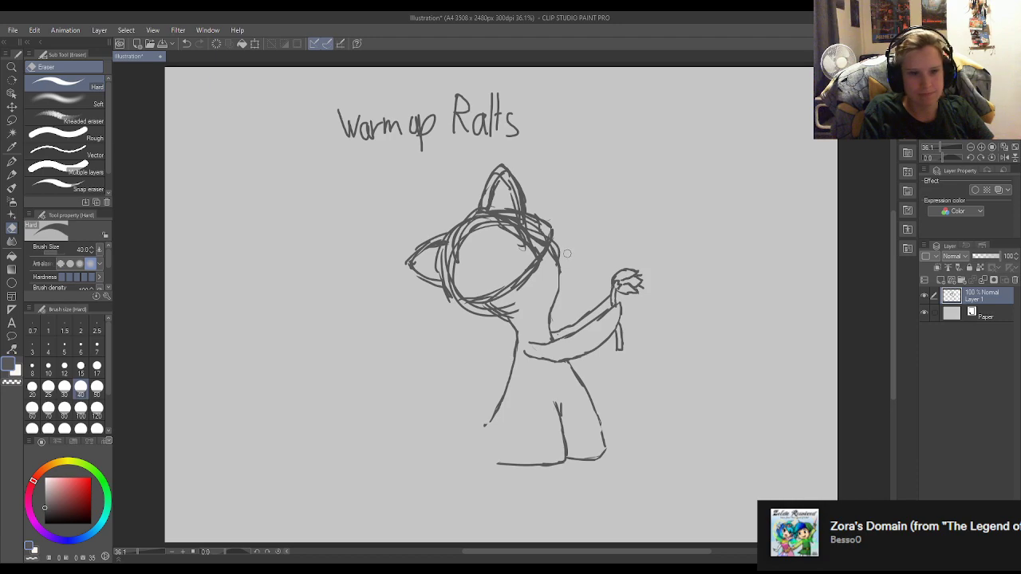
{"action": "left_click_drag", "start_coordinate": [559, 257], "coordinate": [555, 249]}
{"action": "key", "text": "p"}
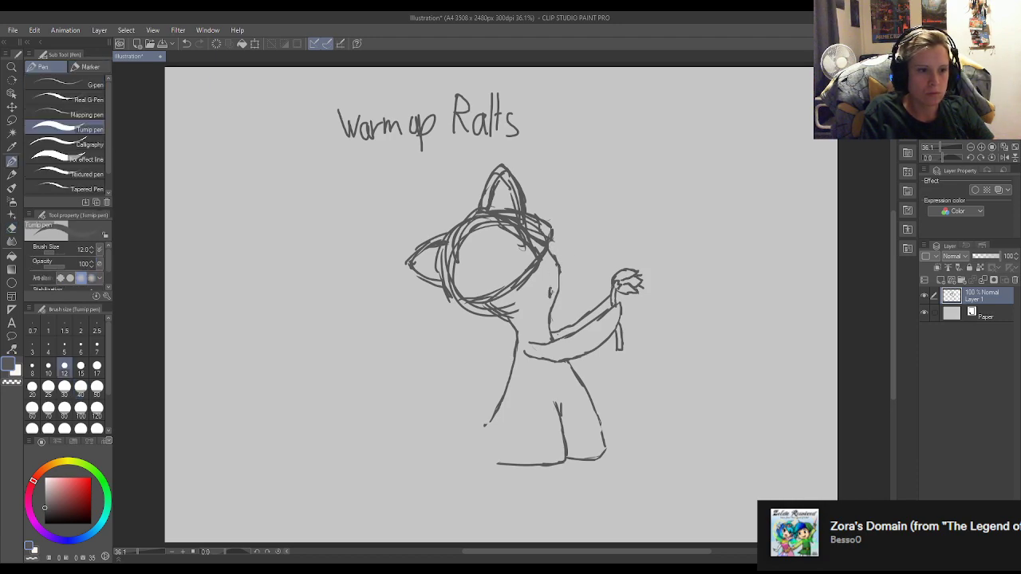
Erase the rough mark near the face's right edge and redraw it as a small narrow oval.
{"action": "key", "text": "e"}
{"action": "key", "text": "p"}
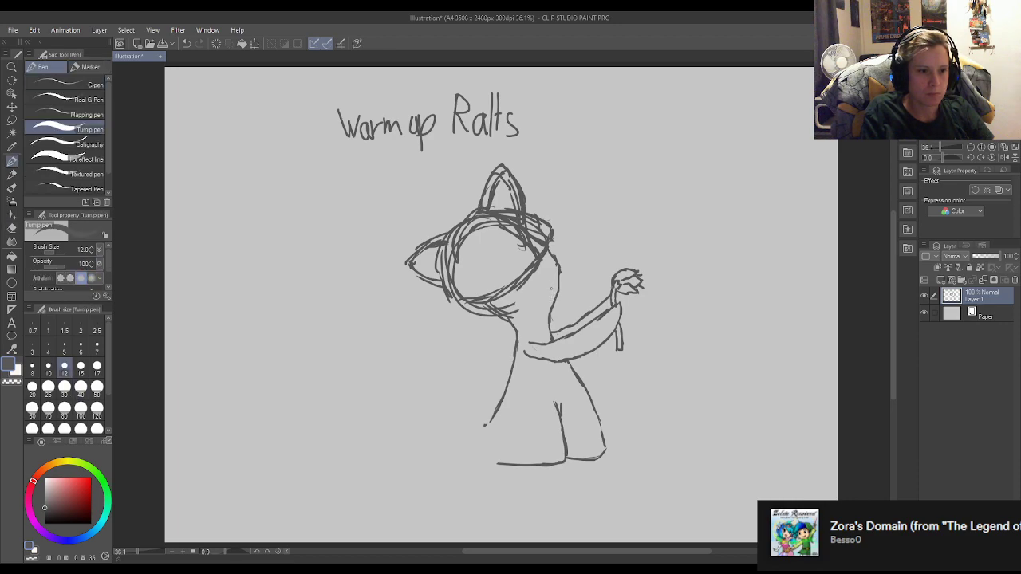
{"action": "key", "text": "e"}
{"action": "left_click_drag", "start_coordinate": [551, 289], "coordinate": [552, 293]}
{"action": "key", "text": "p"}
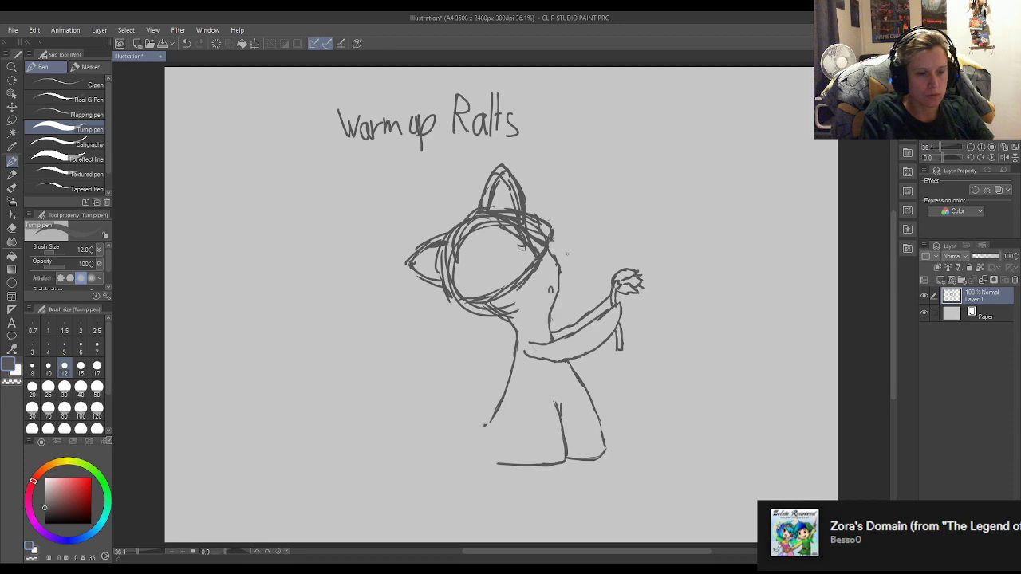
{"action": "key", "text": "e"}
{"action": "key", "text": "p"}
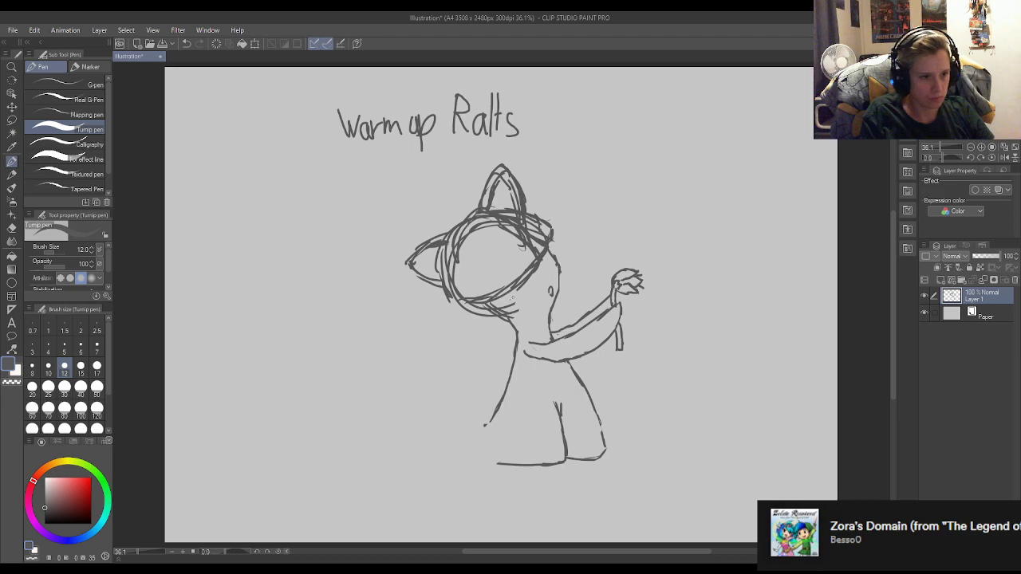
Reinforce the head's lower-right edge with diagonal strokes running down to a pointed lower-left corner.
{"action": "left_click_drag", "start_coordinate": [561, 248], "coordinate": [481, 321]}
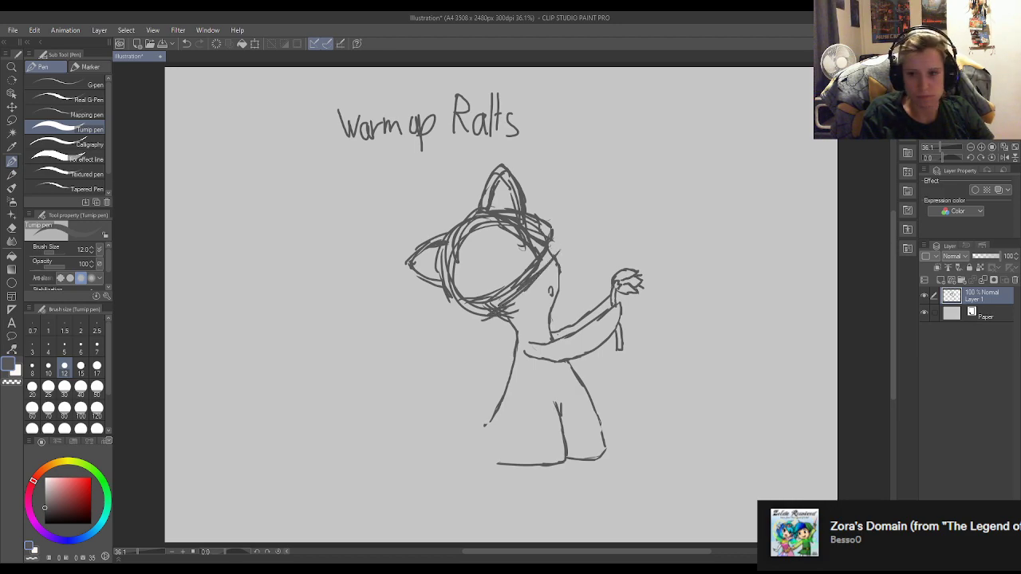
{"action": "mouse_move", "coordinate": [535, 284]}
{"action": "left_mouse_down"}
{"action": "mouse_move", "coordinate": [509, 309]}
{"action": "mouse_move", "coordinate": [450, 321]}
{"action": "left_mouse_up"}
{"action": "mouse_move", "coordinate": [478, 313]}
{"action": "left_mouse_down"}
{"action": "mouse_move", "coordinate": [461, 326]}
{"action": "mouse_move", "coordinate": [470, 320]}
{"action": "left_mouse_up"}
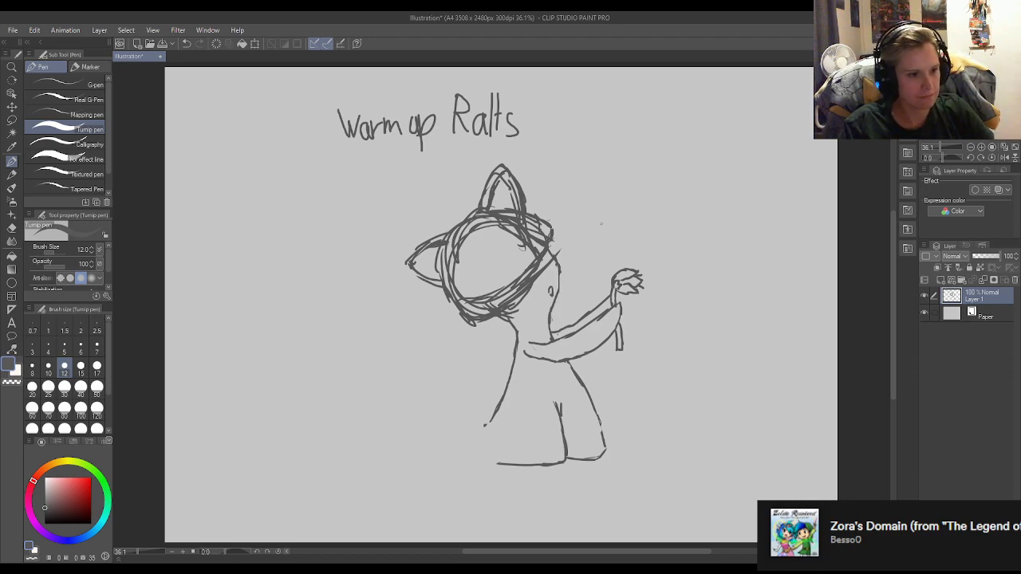
Erase the overlapping construction circles inside and along the left of the head, leaving a cleaner single outline.
{"action": "key", "text": "e"}
{"action": "mouse_move", "coordinate": [506, 227]}
{"action": "left_mouse_down"}
{"action": "mouse_move", "coordinate": [520, 244]}
{"action": "mouse_move", "coordinate": [523, 284]}
{"action": "mouse_move", "coordinate": [503, 299]}
{"action": "mouse_move", "coordinate": [506, 290]}
{"action": "mouse_move", "coordinate": [469, 300]}
{"action": "left_mouse_up"}
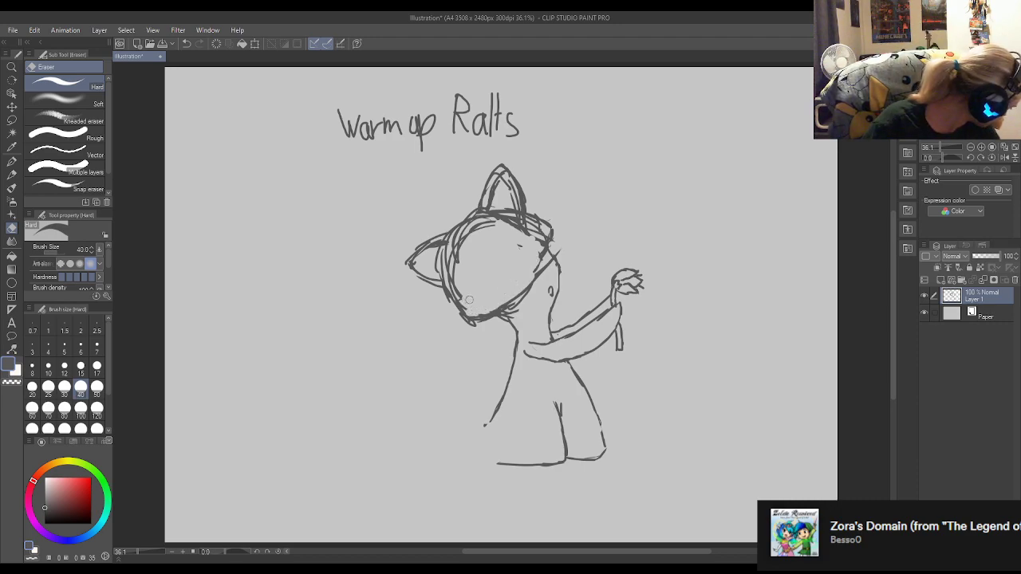
{"action": "mouse_move", "coordinate": [522, 253]}
{"action": "left_mouse_down"}
{"action": "mouse_move", "coordinate": [498, 308]}
{"action": "mouse_move", "coordinate": [472, 316]}
{"action": "mouse_move", "coordinate": [450, 267]}
{"action": "mouse_move", "coordinate": [452, 280]}
{"action": "mouse_move", "coordinate": [492, 226]}
{"action": "mouse_move", "coordinate": [447, 262]}
{"action": "mouse_move", "coordinate": [474, 250]}
{"action": "mouse_move", "coordinate": [449, 299]}
{"action": "mouse_move", "coordinate": [438, 270]}
{"action": "mouse_move", "coordinate": [446, 306]}
{"action": "mouse_move", "coordinate": [460, 304]}
{"action": "mouse_move", "coordinate": [446, 256]}
{"action": "left_mouse_up"}
{"action": "key", "text": "p"}
{"action": "key", "text": "e"}
{"action": "key", "text": "p"}
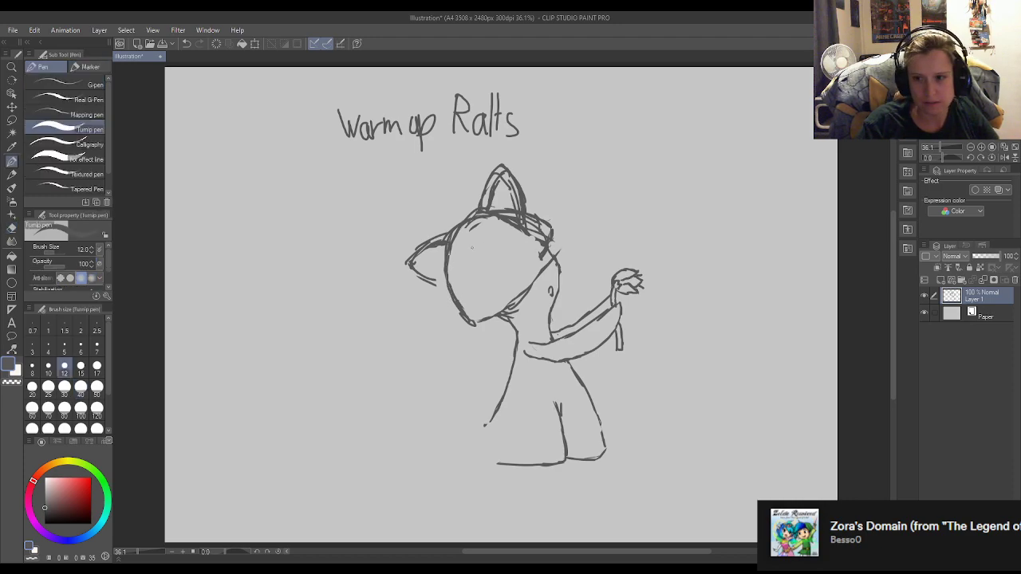
Erase the inner construction lines of the spike on top of the head, leaving a single clean outline.
{"action": "key", "text": "e"}
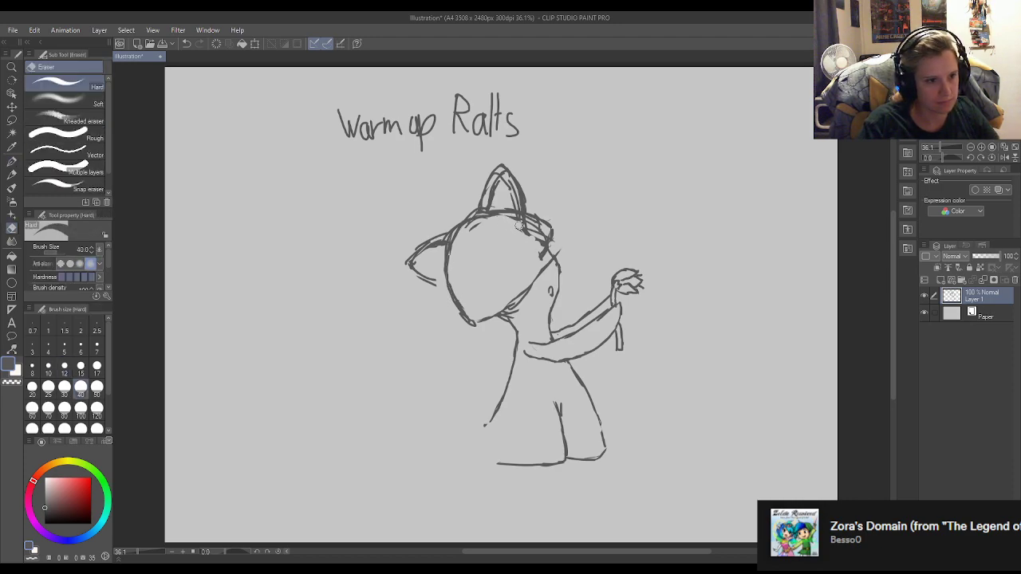
{"action": "mouse_move", "coordinate": [508, 209]}
{"action": "left_mouse_down"}
{"action": "mouse_move", "coordinate": [514, 198]}
{"action": "mouse_move", "coordinate": [502, 182]}
{"action": "mouse_move", "coordinate": [484, 228]}
{"action": "mouse_move", "coordinate": [509, 215]}
{"action": "mouse_move", "coordinate": [525, 225]}
{"action": "left_mouse_up"}
{"action": "key", "text": "p"}
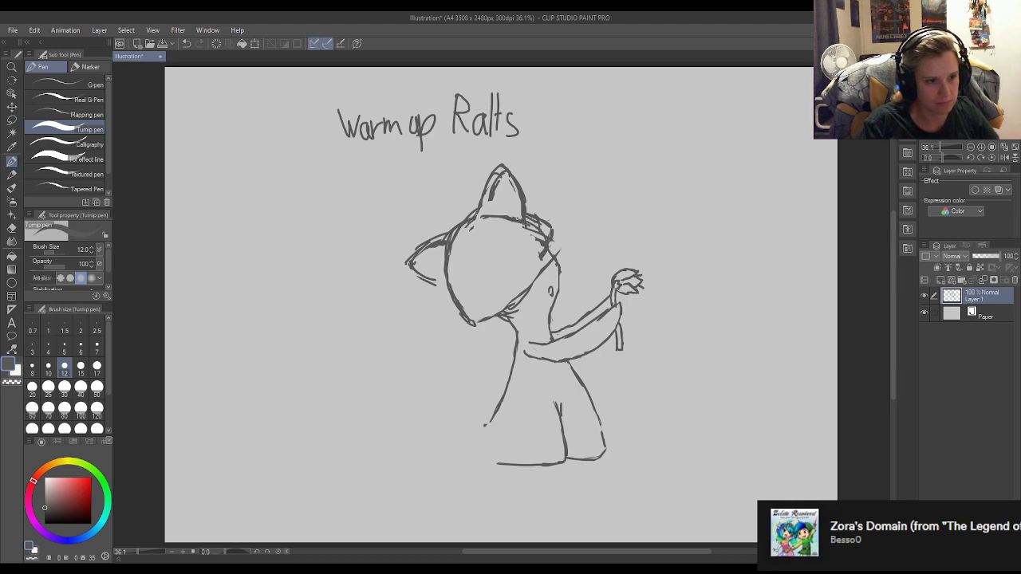
{"action": "key", "text": "e"}
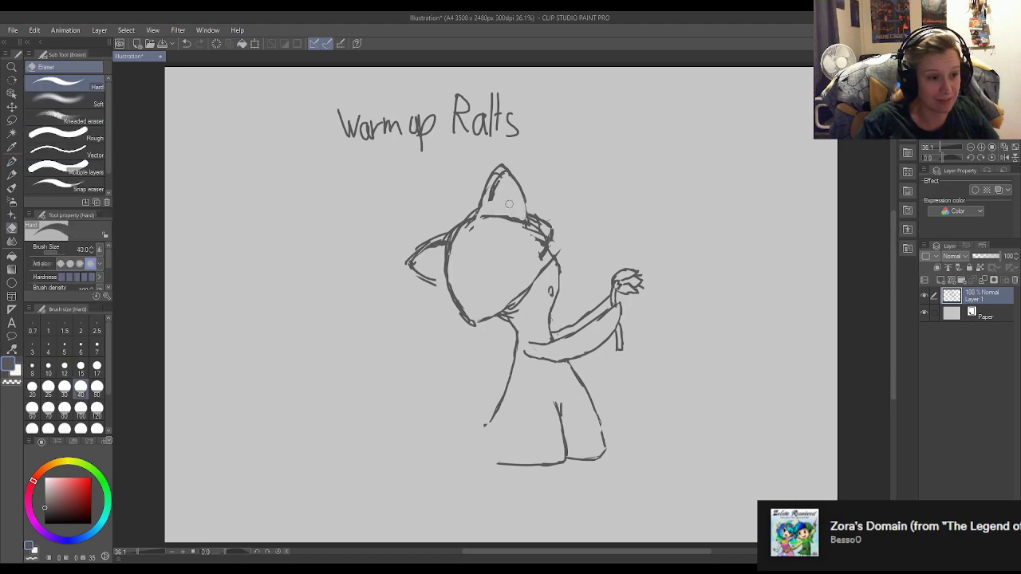
{"action": "left_click_drag", "start_coordinate": [498, 173], "coordinate": [487, 200]}
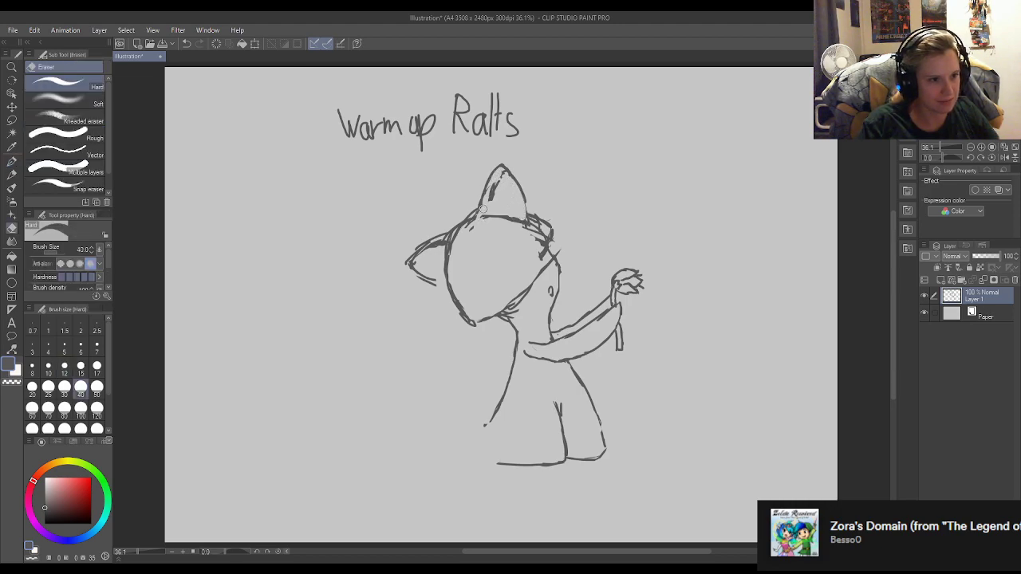
{"action": "key", "text": "p"}
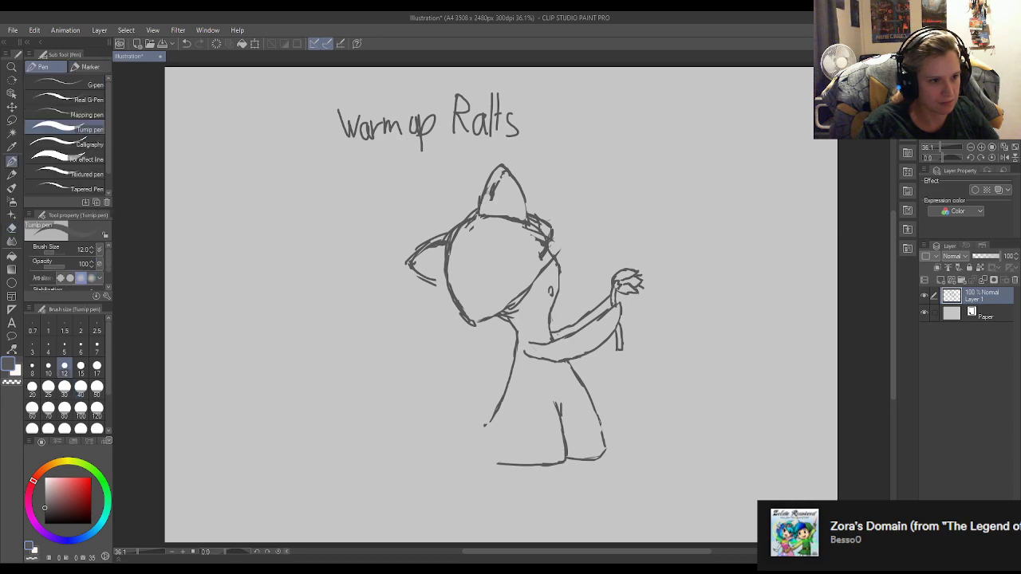
{"action": "key", "text": "e"}
{"action": "left_click_drag", "start_coordinate": [488, 201], "coordinate": [495, 170]}
{"action": "key", "text": "p"}
Erase the overlapping strokes along the head's upper-left edge between the top spike and the left spike.
{"action": "key", "text": "e"}
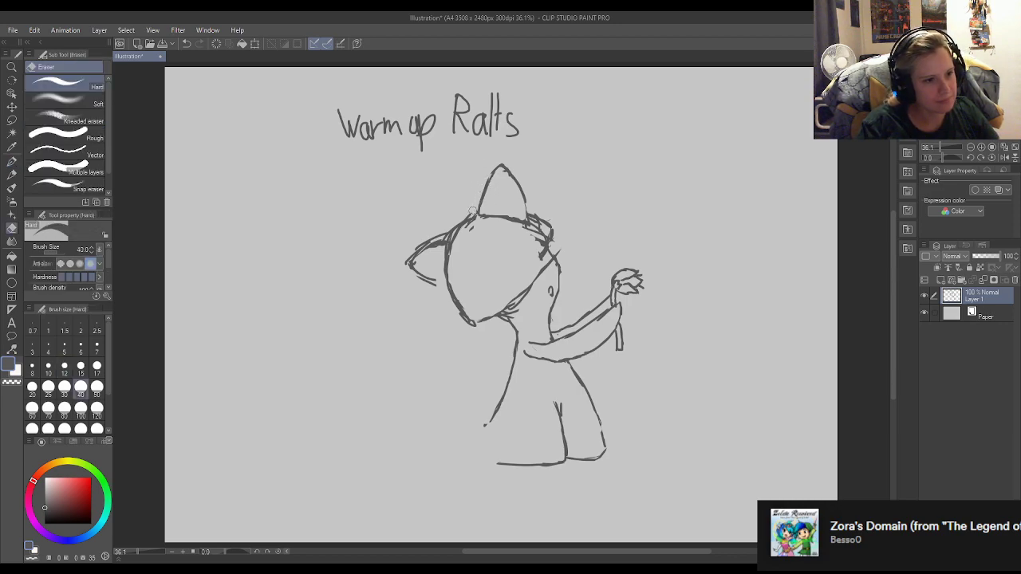
{"action": "mouse_move", "coordinate": [446, 231]}
{"action": "left_mouse_down"}
{"action": "mouse_move", "coordinate": [480, 214]}
{"action": "mouse_move", "coordinate": [467, 233]}
{"action": "mouse_move", "coordinate": [479, 218]}
{"action": "mouse_move", "coordinate": [449, 239]}
{"action": "left_mouse_up"}
{"action": "key", "text": "p"}
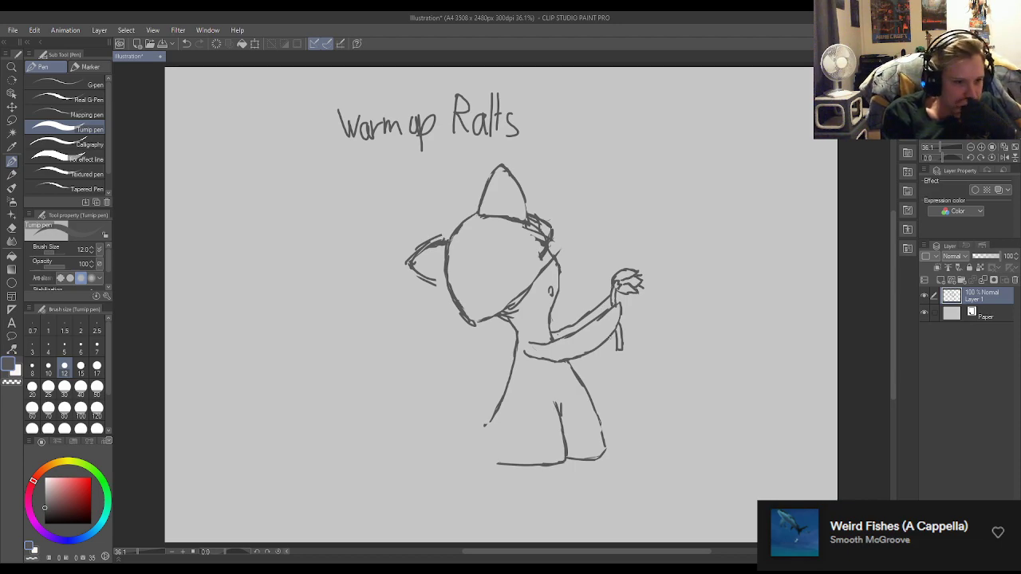
Rework the lower end of the figure's back line and erase the excess strokes at its tip.
{"action": "left_click_drag", "start_coordinate": [495, 413], "coordinate": [479, 433]}
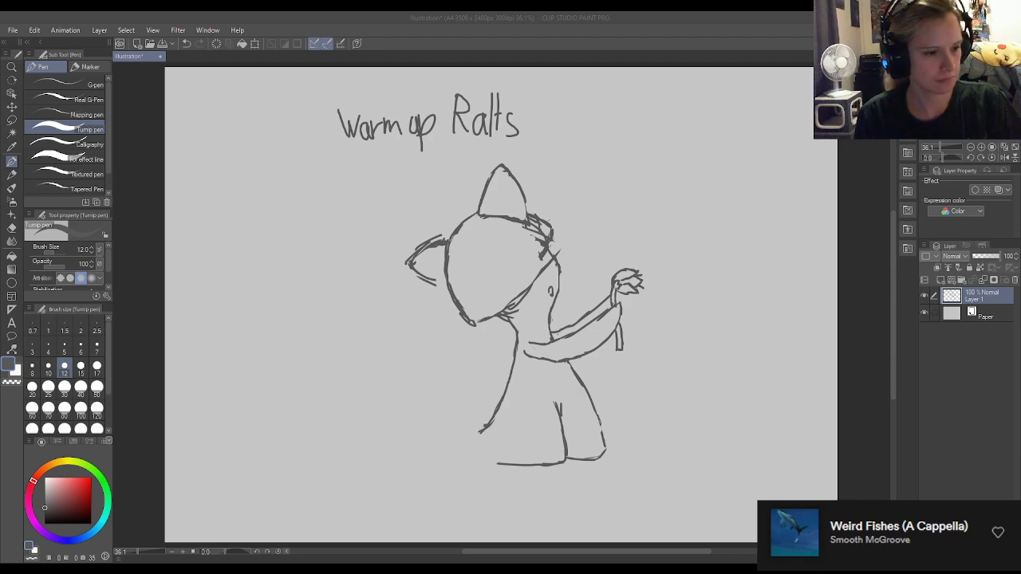
{"action": "key", "text": "e"}
{"action": "left_click_drag", "start_coordinate": [481, 417], "coordinate": [476, 439]}
{"action": "key", "text": "p"}
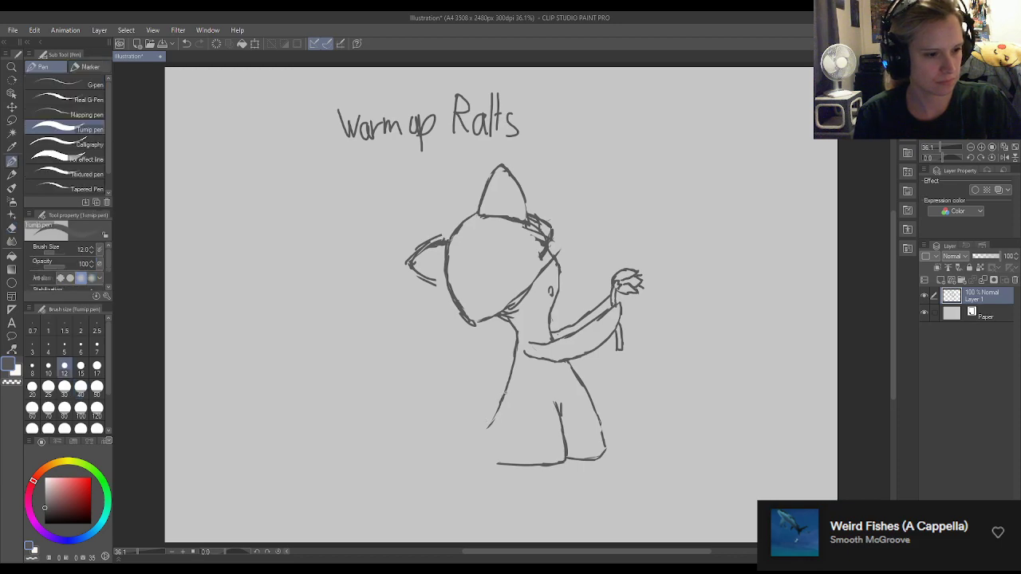
{"action": "key", "text": "e"}
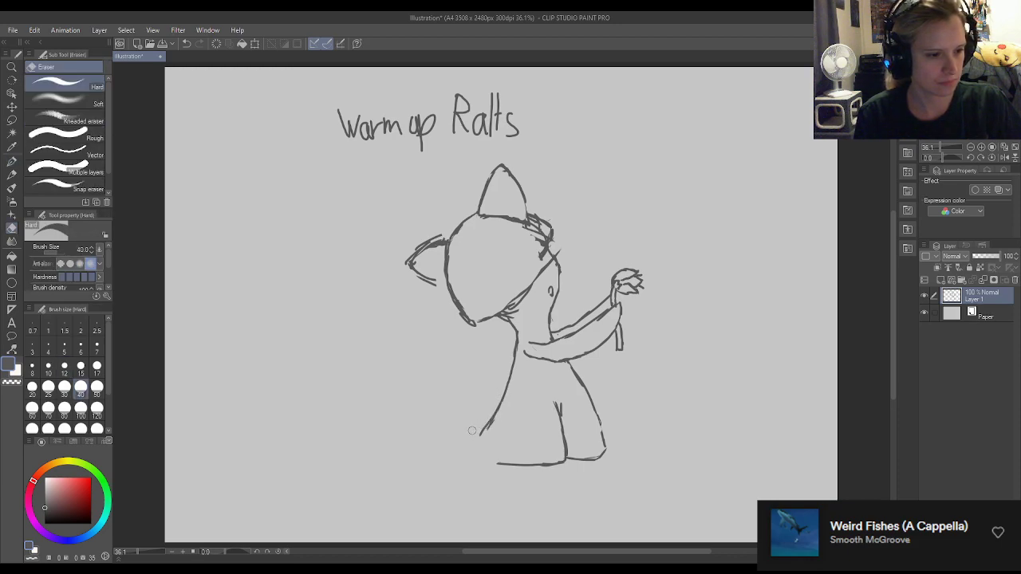
{"action": "key", "text": "p"}
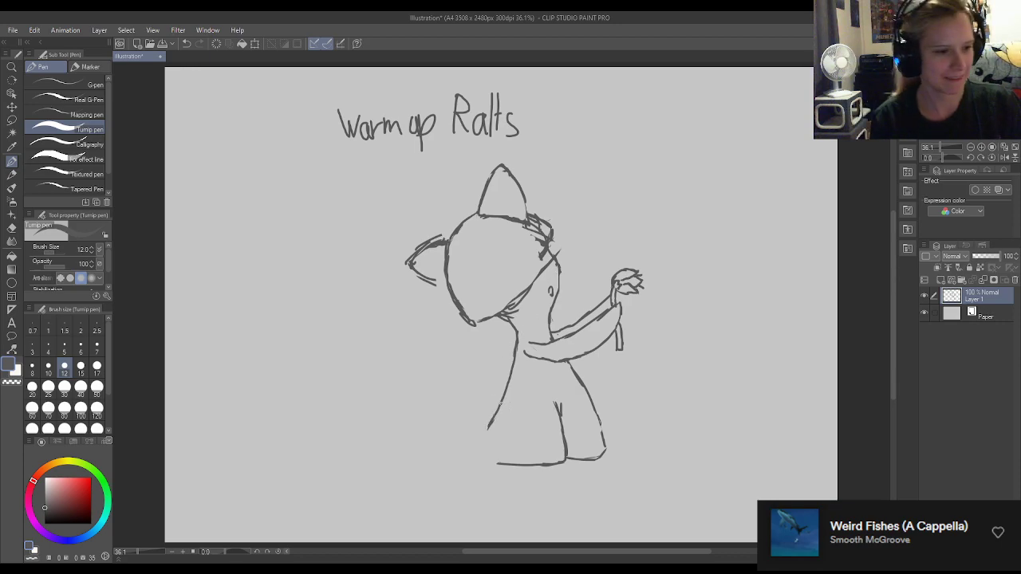
Erase the rough marks beneath the head and redraw its lower-right edge as one curve to the pointed corner.
{"action": "key", "text": "e"}
{"action": "mouse_move", "coordinate": [496, 326]}
{"action": "left_mouse_down"}
{"action": "mouse_move", "coordinate": [513, 307]}
{"action": "mouse_move", "coordinate": [488, 321]}
{"action": "left_mouse_up"}
{"action": "key", "text": "p"}
{"action": "left_click_drag", "start_coordinate": [527, 288], "coordinate": [474, 323]}
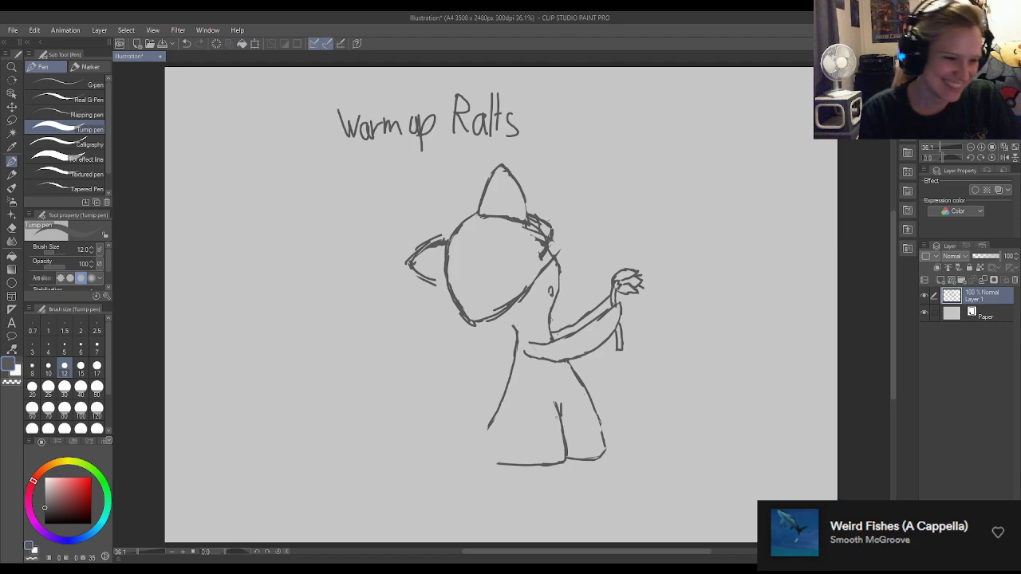
Lengthen the back line slightly downward and extend the figure's base line to the left for the trailing leg.
{"action": "left_click_drag", "start_coordinate": [488, 428], "coordinate": [482, 436]}
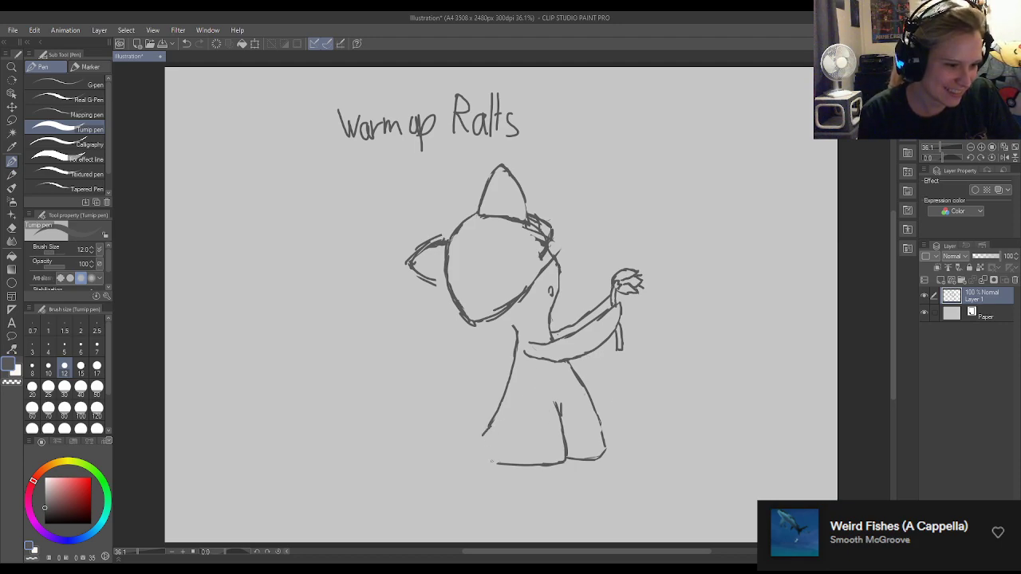
{"action": "mouse_move", "coordinate": [439, 462]}
{"action": "left_mouse_down"}
{"action": "mouse_move", "coordinate": [495, 463]}
{"action": "mouse_move", "coordinate": [415, 465]}
{"action": "left_mouse_up"}
{"action": "key", "text": "e"}
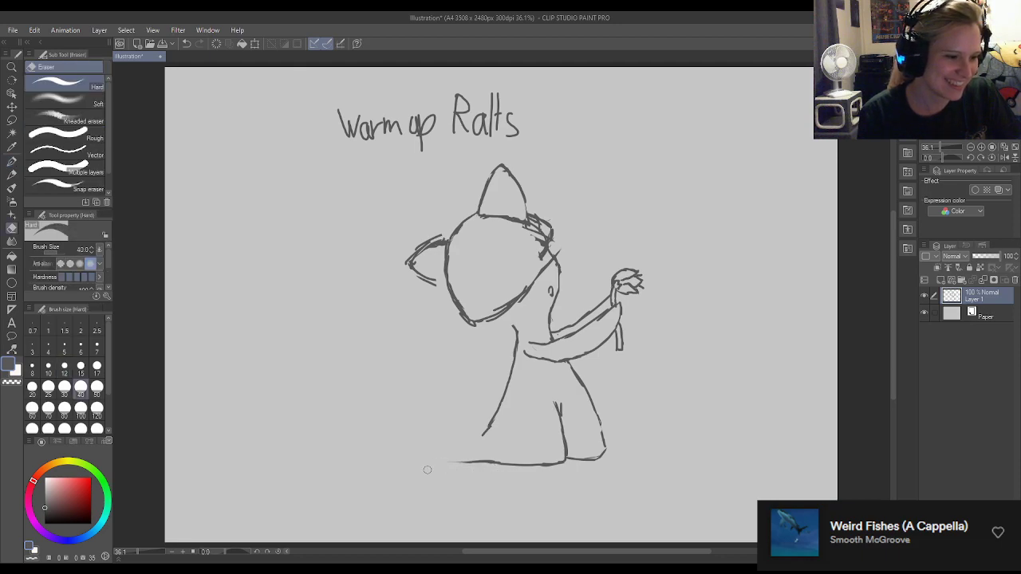
{"action": "key", "text": "p"}
{"action": "mouse_move", "coordinate": [483, 460]}
{"action": "left_mouse_down"}
{"action": "mouse_move", "coordinate": [439, 456]}
{"action": "mouse_move", "coordinate": [494, 466]}
{"action": "mouse_move", "coordinate": [441, 457]}
{"action": "left_mouse_up"}
{"action": "key", "text": "e"}
{"action": "key", "text": "p"}
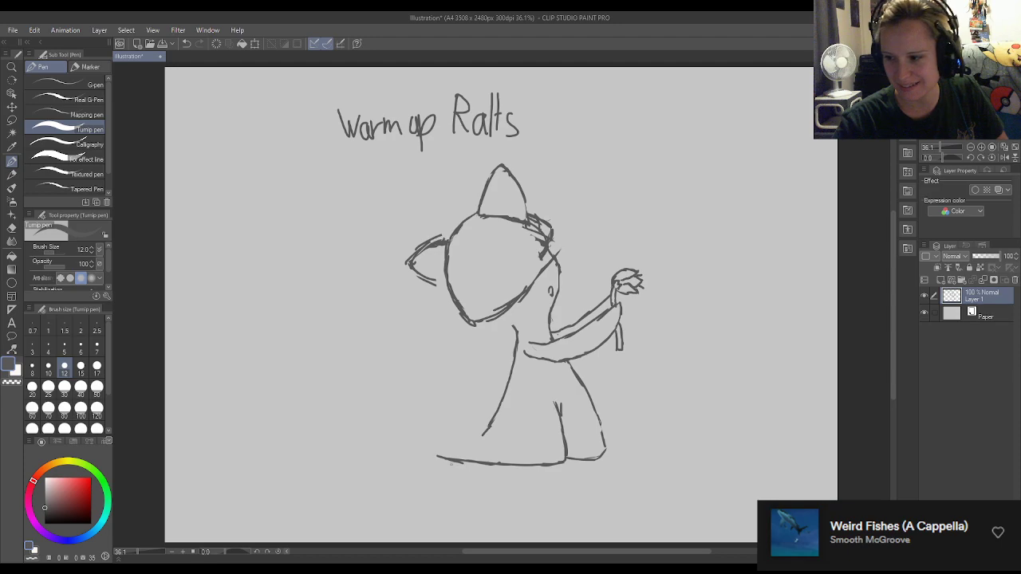
Draw a small toe at the left end of the base line and trim its tip with the eraser.
{"action": "left_click_drag", "start_coordinate": [443, 457], "coordinate": [424, 454]}
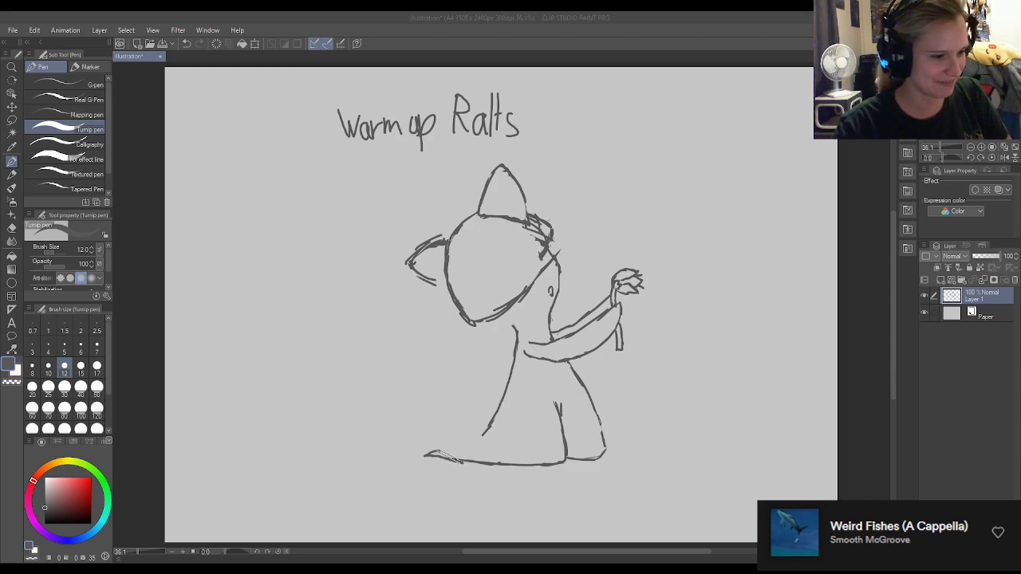
{"action": "left_click", "coordinate": [460, 466]}
{"action": "key", "text": "e"}
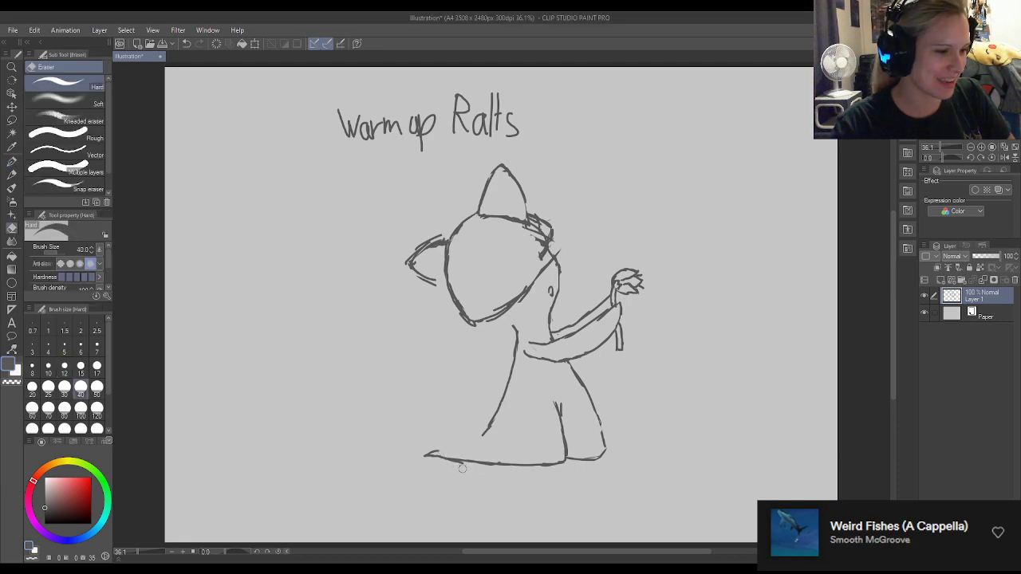
{"action": "left_click_drag", "start_coordinate": [433, 467], "coordinate": [423, 455]}
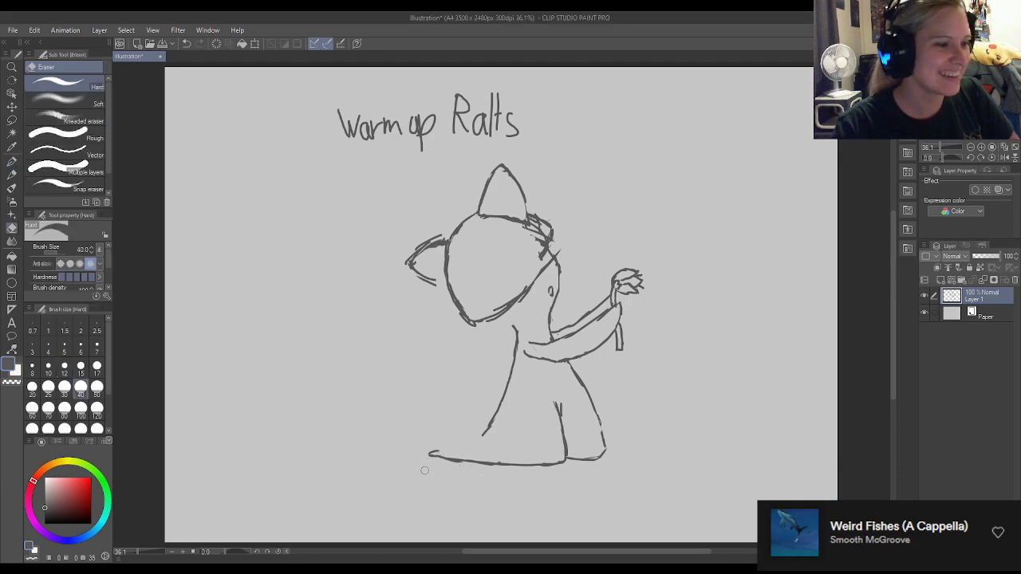
{"action": "key", "text": "p"}
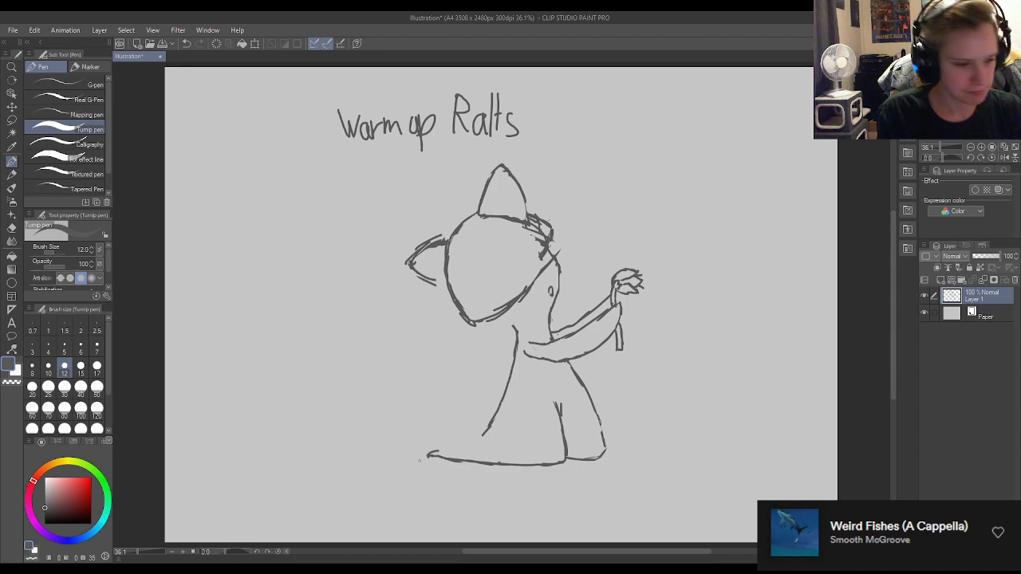
{"action": "key", "text": "e"}
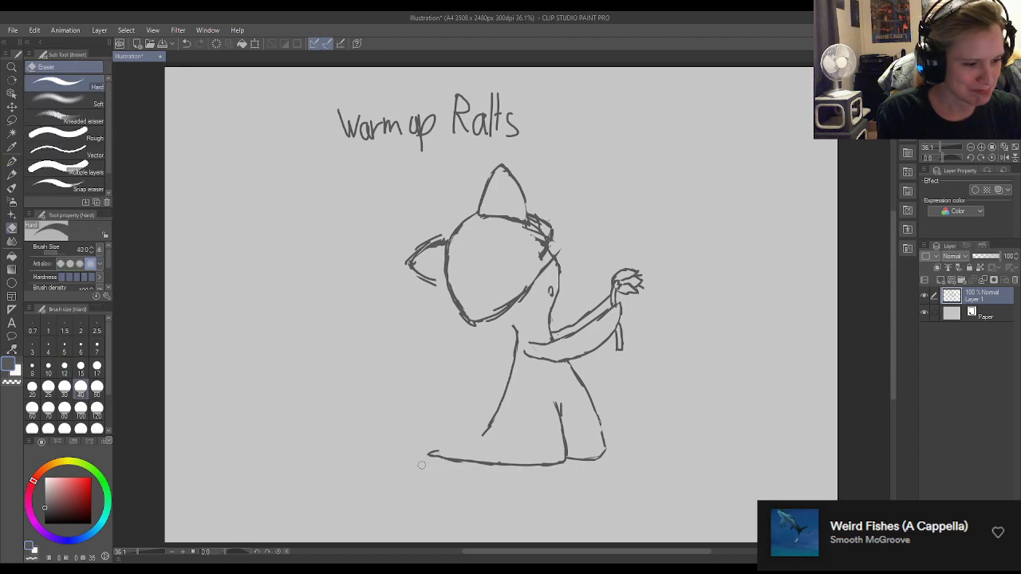
{"action": "key", "text": "p"}
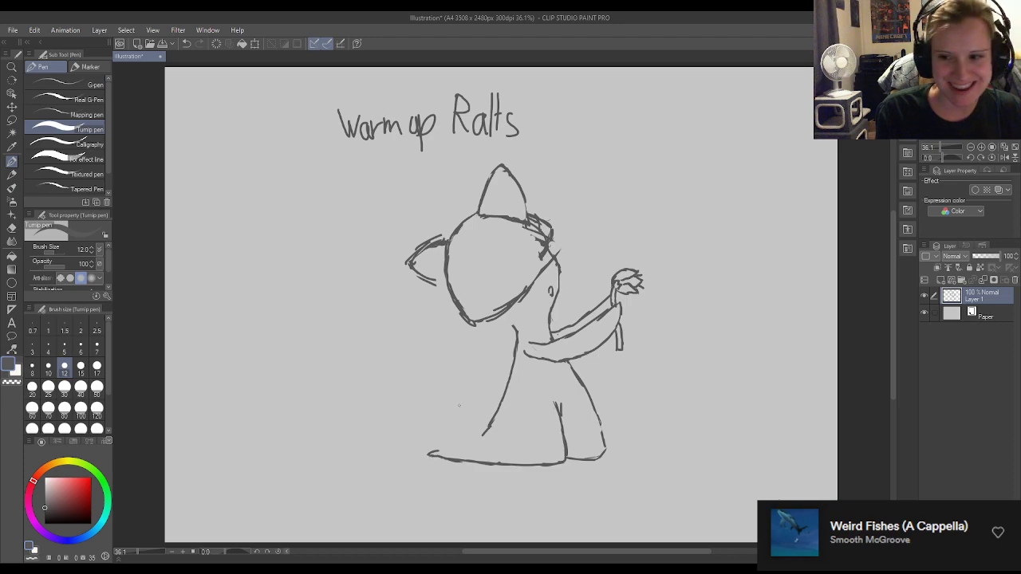
{"action": "mouse_move", "coordinate": [437, 452]}
{"action": "left_mouse_down"}
{"action": "mouse_move", "coordinate": [427, 441]}
{"action": "mouse_move", "coordinate": [439, 455]}
{"action": "left_mouse_up"}
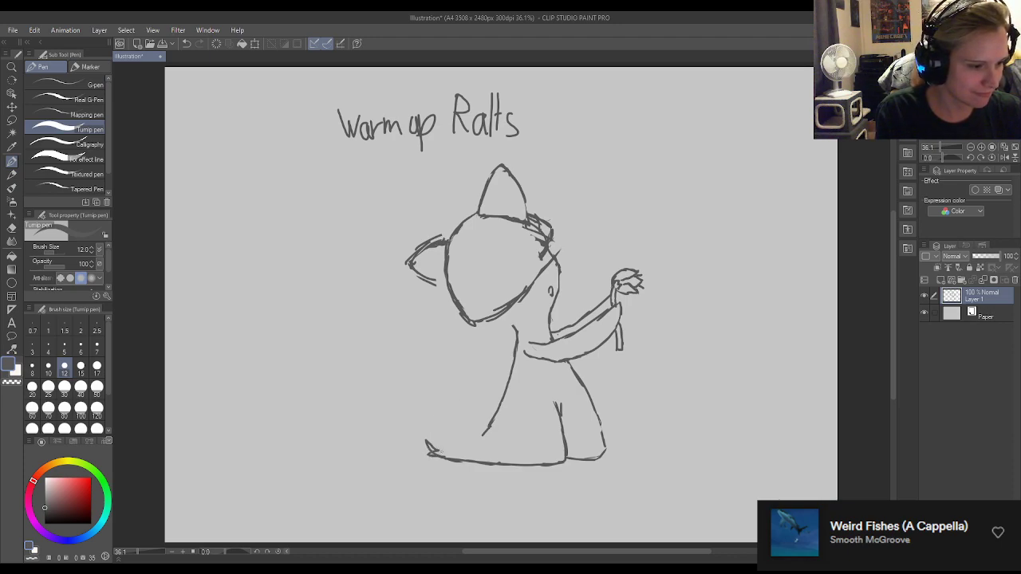
{"action": "key", "text": "ctrl+z"}
{"action": "key", "text": "ctrl+z"}
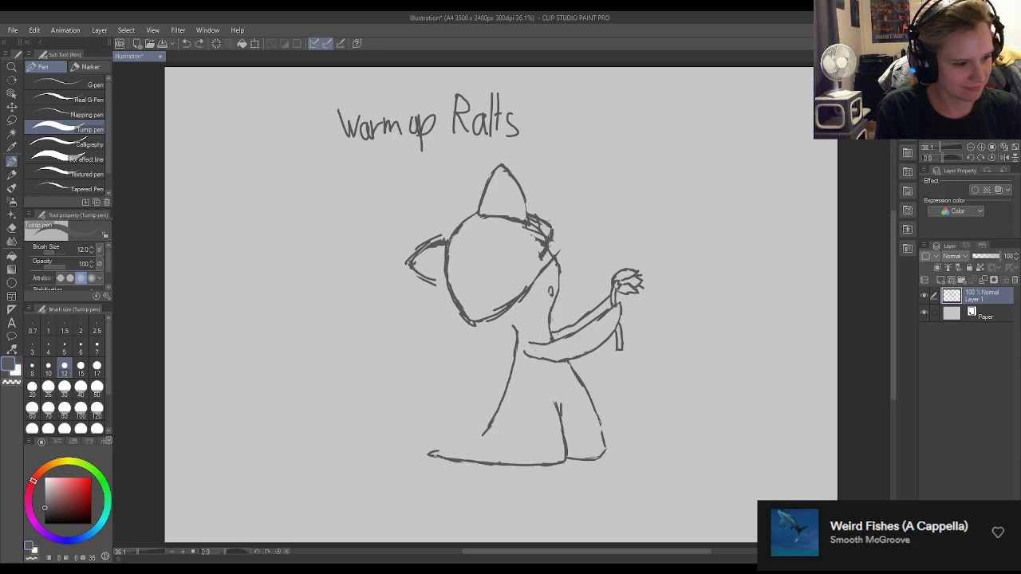
Draw a second pointed toe above the first and run the leg's upper edge from it toward the back line.
{"action": "left_click_drag", "start_coordinate": [436, 453], "coordinate": [421, 435]}
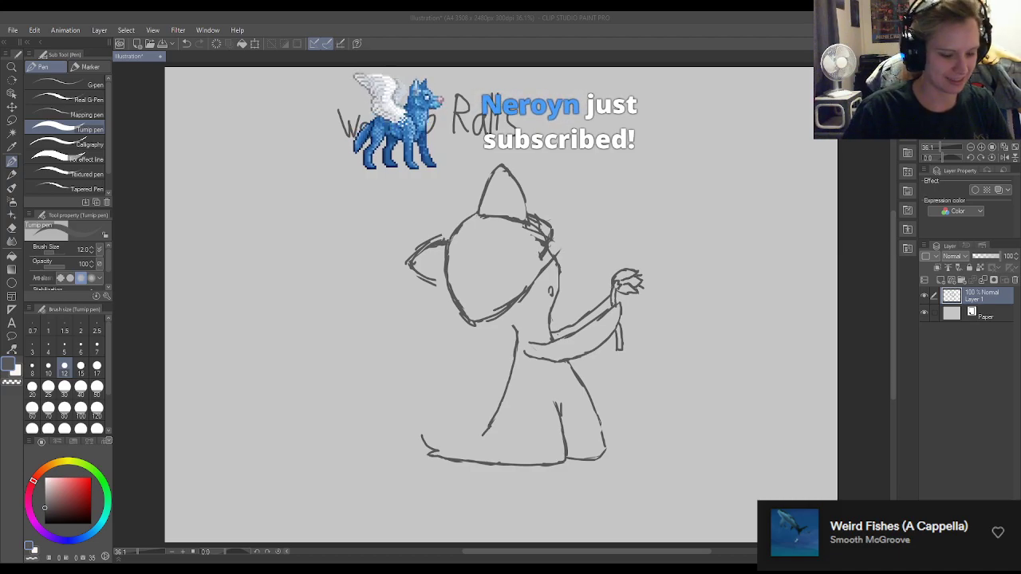
{"action": "left_click", "coordinate": [452, 489]}
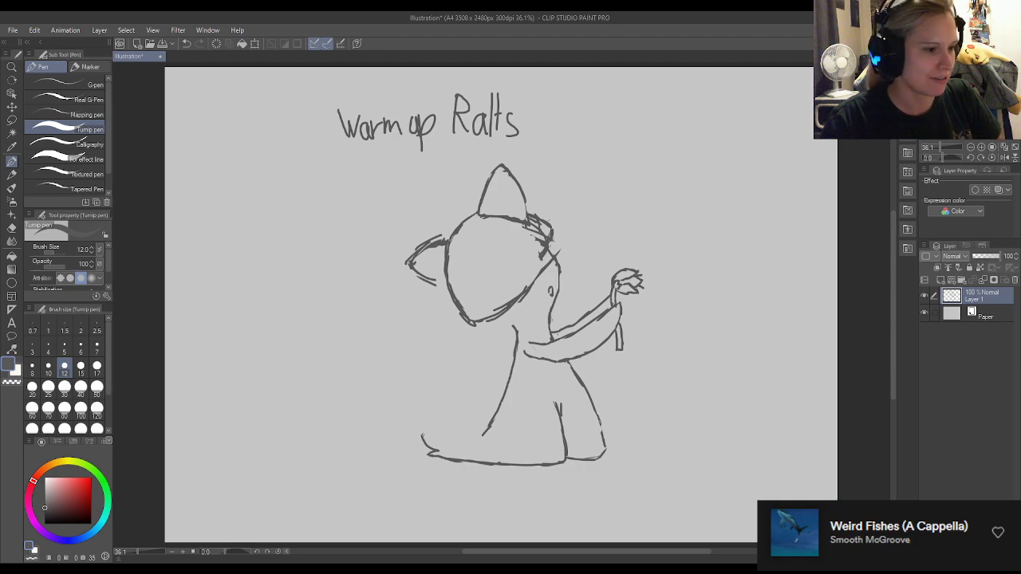
{"action": "left_click_drag", "start_coordinate": [422, 436], "coordinate": [436, 438]}
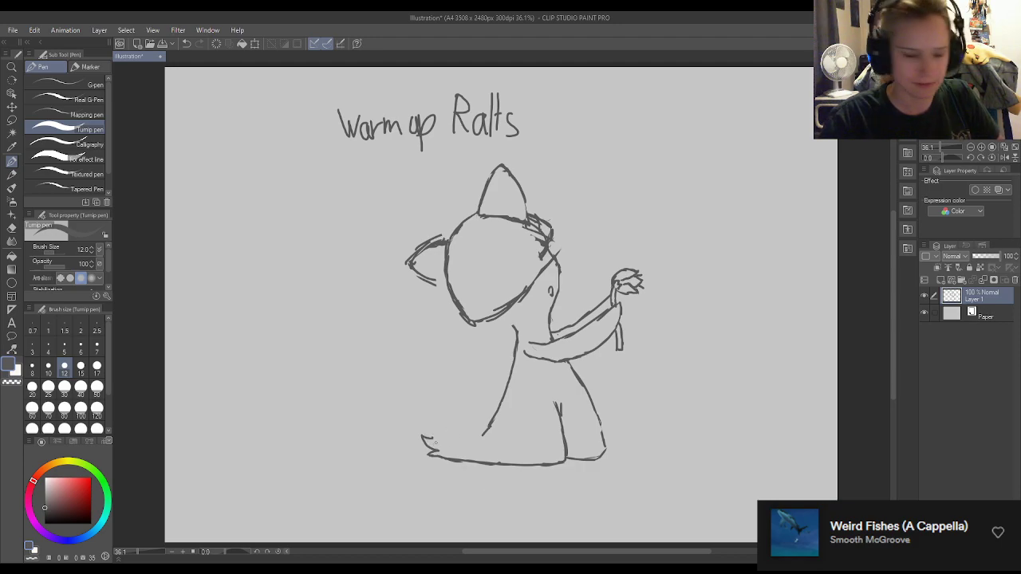
{"action": "key", "text": "e"}
{"action": "left_click_drag", "start_coordinate": [429, 438], "coordinate": [478, 438]}
{"action": "key", "text": "p"}
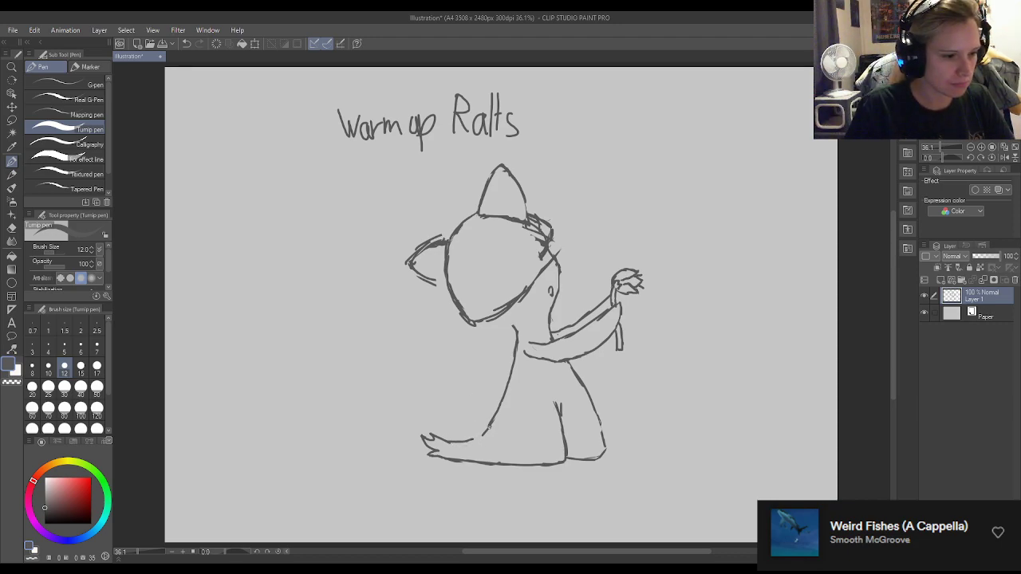
Extend the back line down past the trailing leg and close the gap where the leg's upper edge meets it.
{"action": "left_click_drag", "start_coordinate": [494, 415], "coordinate": [480, 447]}
{"action": "key", "text": "e"}
{"action": "key", "text": "p"}
{"action": "key", "text": "e"}
{"action": "key", "text": "p"}
{"action": "key", "text": "e"}
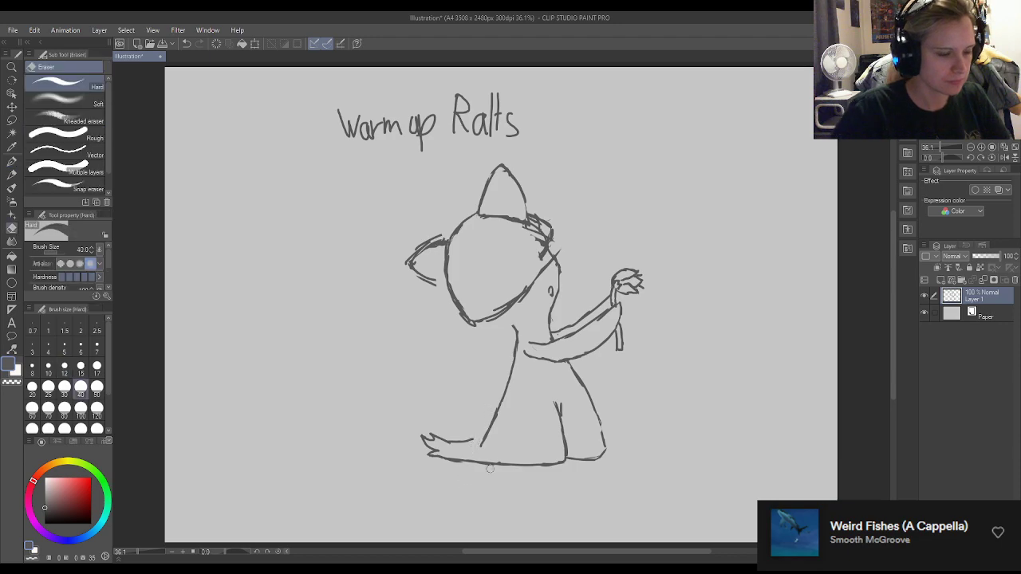
{"action": "key", "text": "p"}
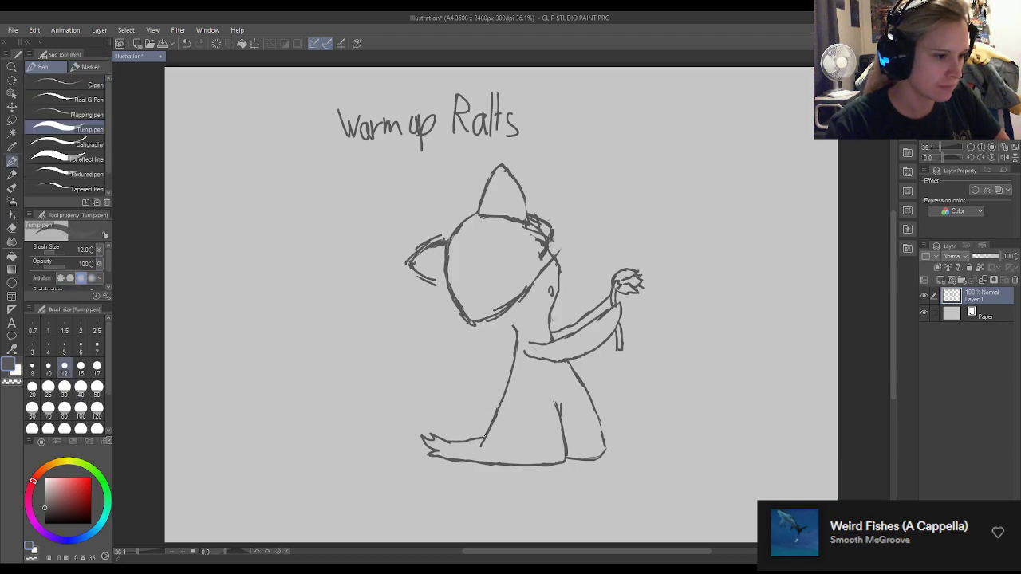
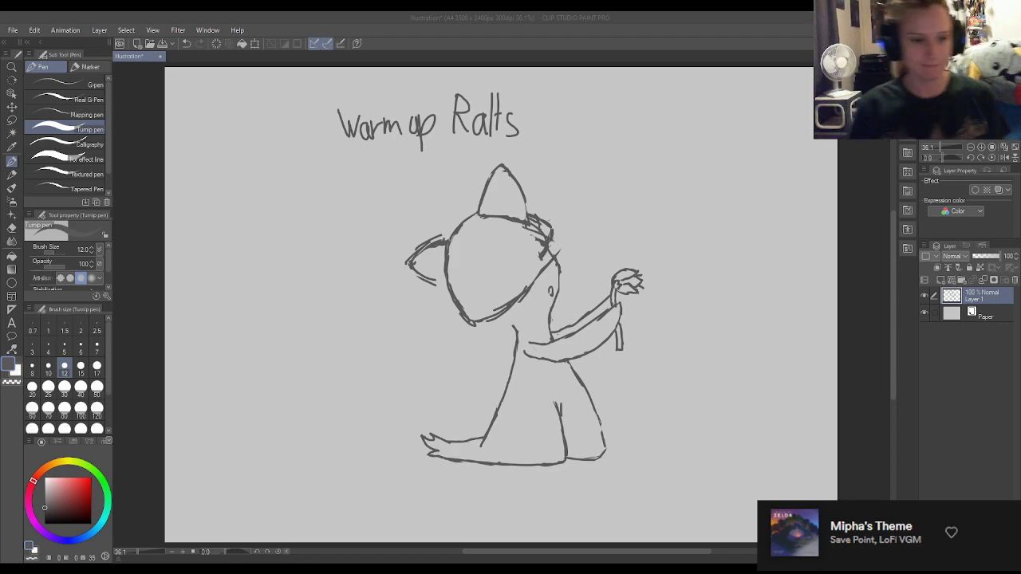
Erase the scribbled marks at the head's upper right and redraw that edge as a line reaching a pointed corner.
{"action": "left_click", "coordinate": [855, 424]}
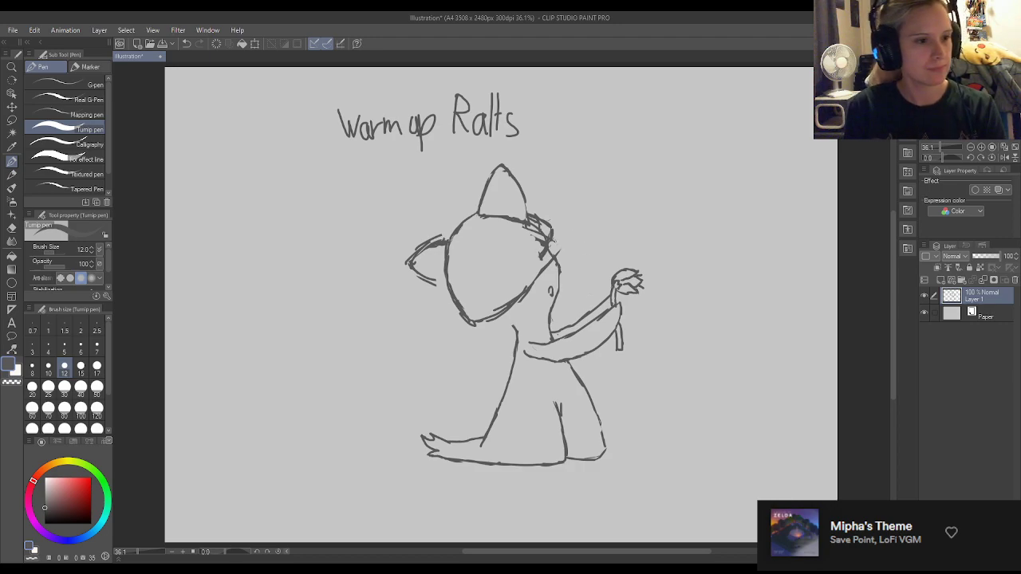
{"action": "key", "text": "e"}
{"action": "mouse_move", "coordinate": [552, 252]}
{"action": "left_mouse_down"}
{"action": "mouse_move", "coordinate": [543, 241]}
{"action": "mouse_move", "coordinate": [529, 248]}
{"action": "left_mouse_up"}
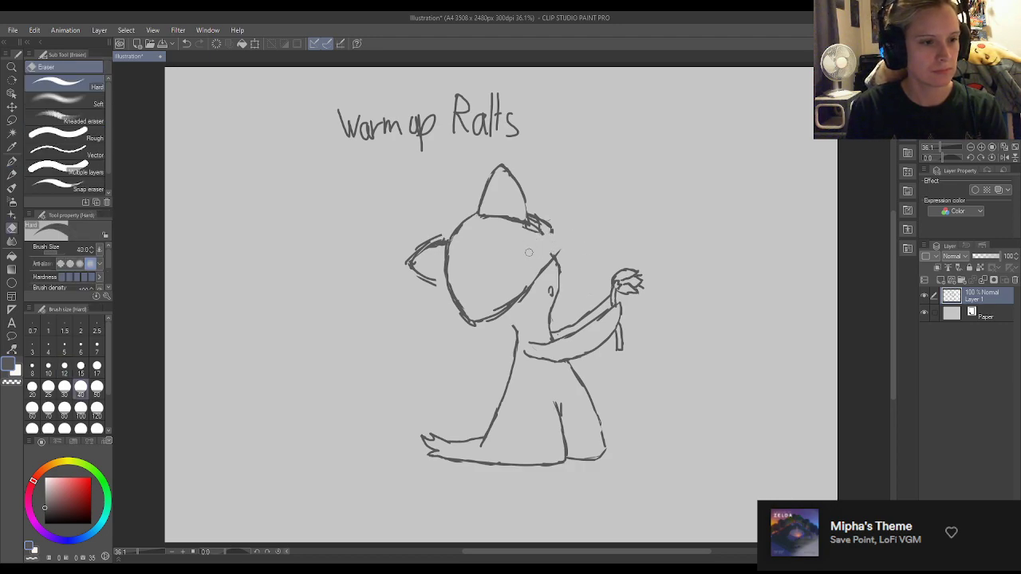
{"action": "key", "text": "p"}
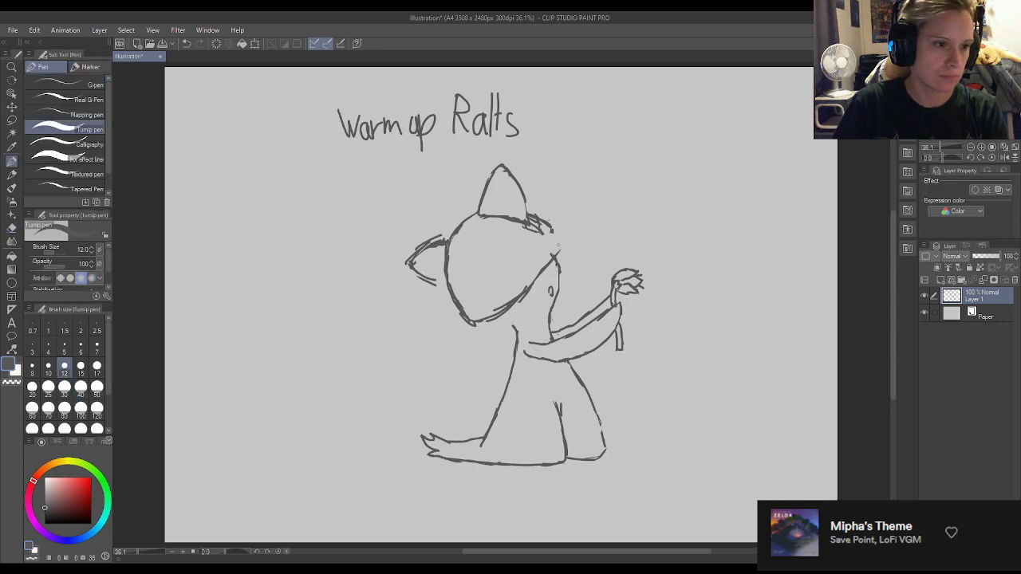
{"action": "mouse_move", "coordinate": [566, 240]}
{"action": "left_mouse_down"}
{"action": "mouse_move", "coordinate": [553, 258]}
{"action": "mouse_move", "coordinate": [566, 234]}
{"action": "mouse_move", "coordinate": [527, 228]}
{"action": "mouse_move", "coordinate": [555, 235]}
{"action": "mouse_move", "coordinate": [538, 221]}
{"action": "mouse_move", "coordinate": [549, 225]}
{"action": "left_mouse_up"}
{"action": "key", "text": "e"}
{"action": "key", "text": "p"}
{"action": "key", "text": "e"}
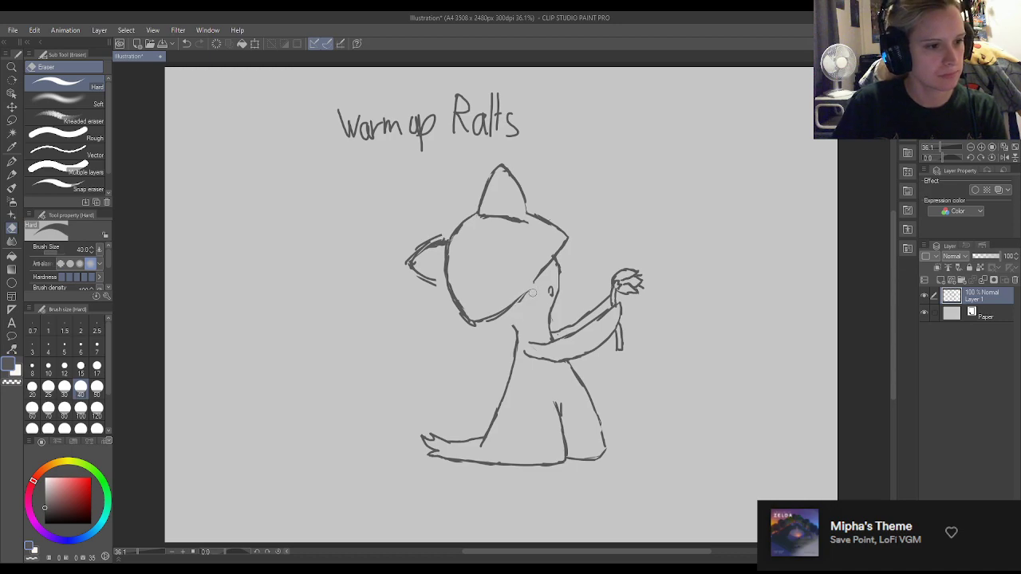
Thin the head's lower-right edge with the eraser and extend it down to a sharper lower tip.
{"action": "key", "text": "p"}
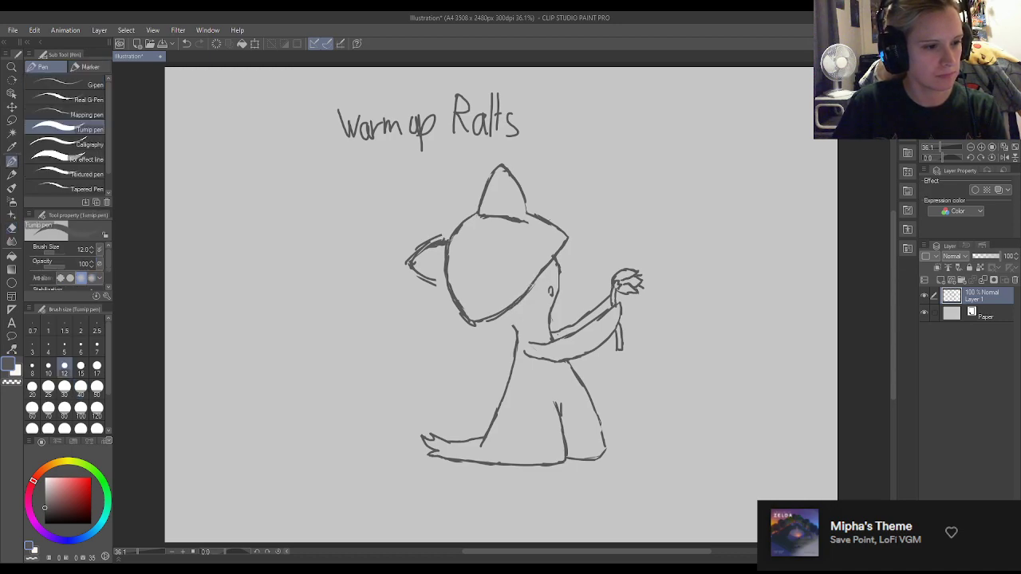
{"action": "key", "text": "e"}
{"action": "key", "text": "p"}
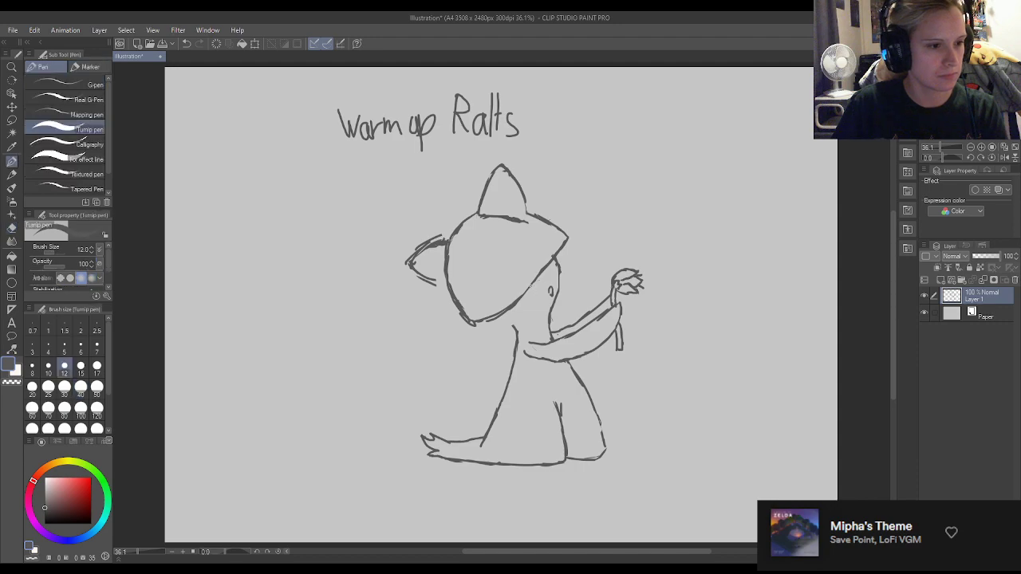
{"action": "key", "text": "e"}
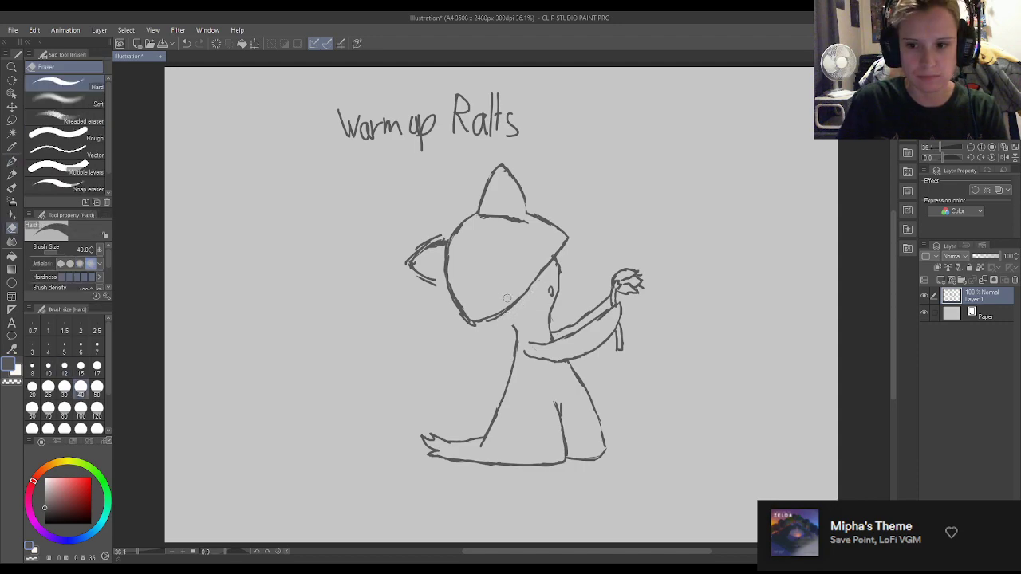
{"action": "key", "text": "p"}
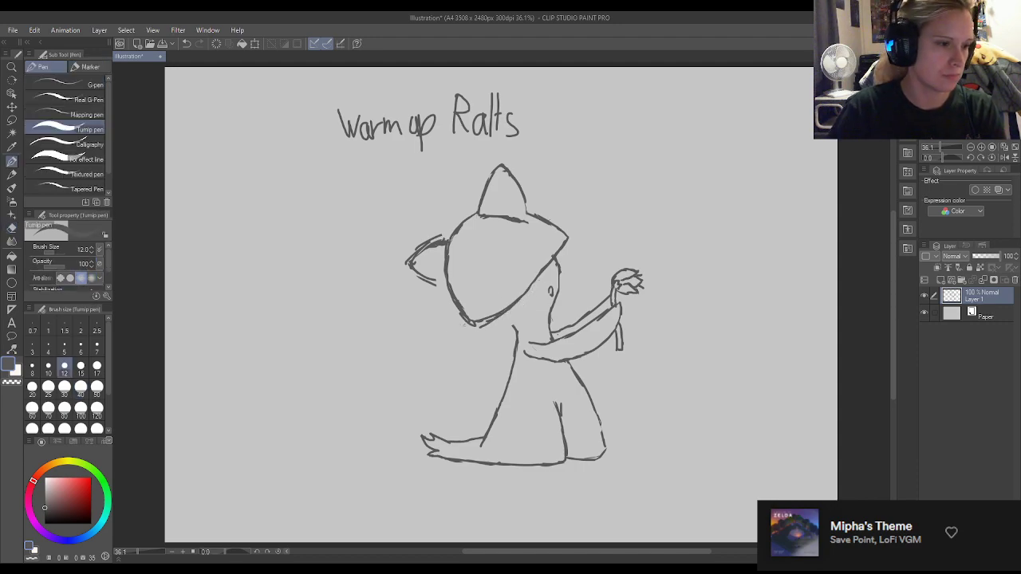
Thin the head's lower-left edge with the eraser and touch it up with the pen.
{"action": "key", "text": "e"}
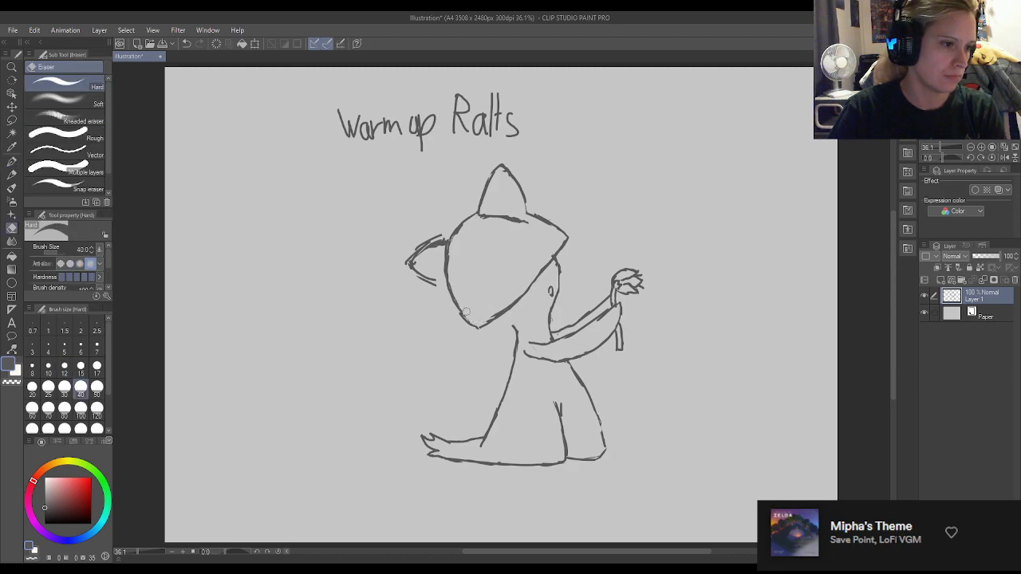
{"action": "key", "text": "p"}
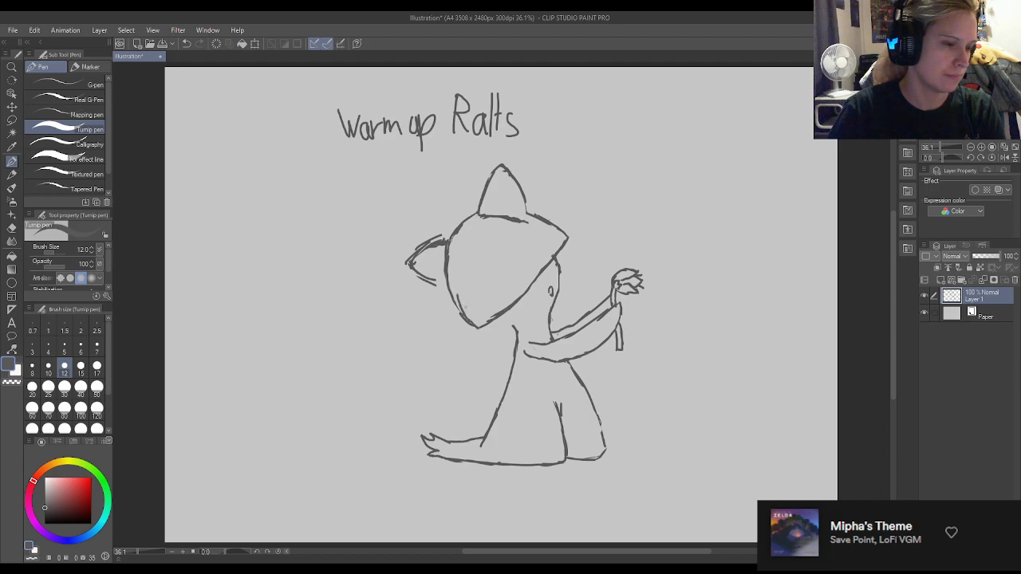
{"action": "key", "text": "e"}
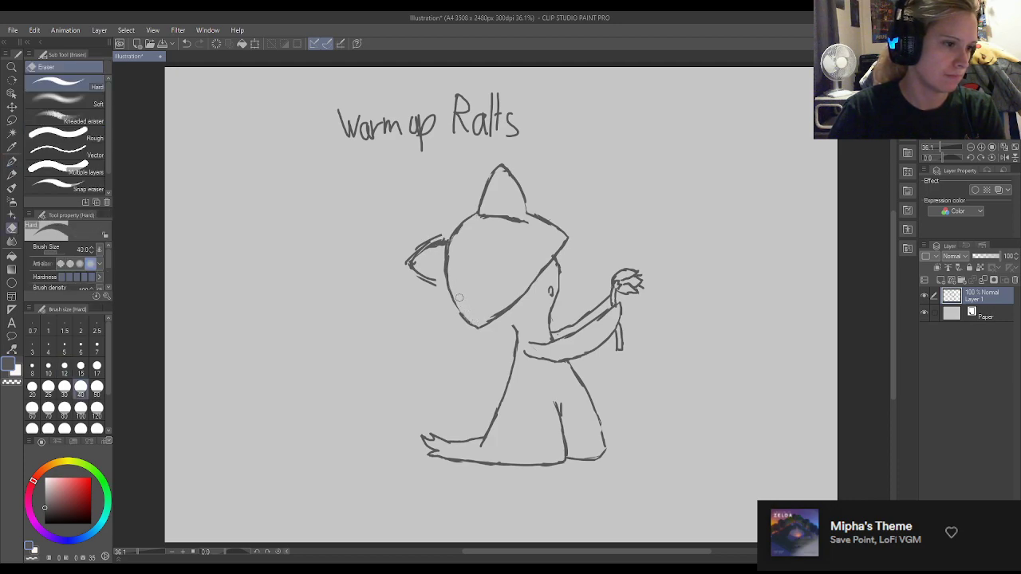
{"action": "key", "text": "p"}
{"action": "key", "text": "e"}
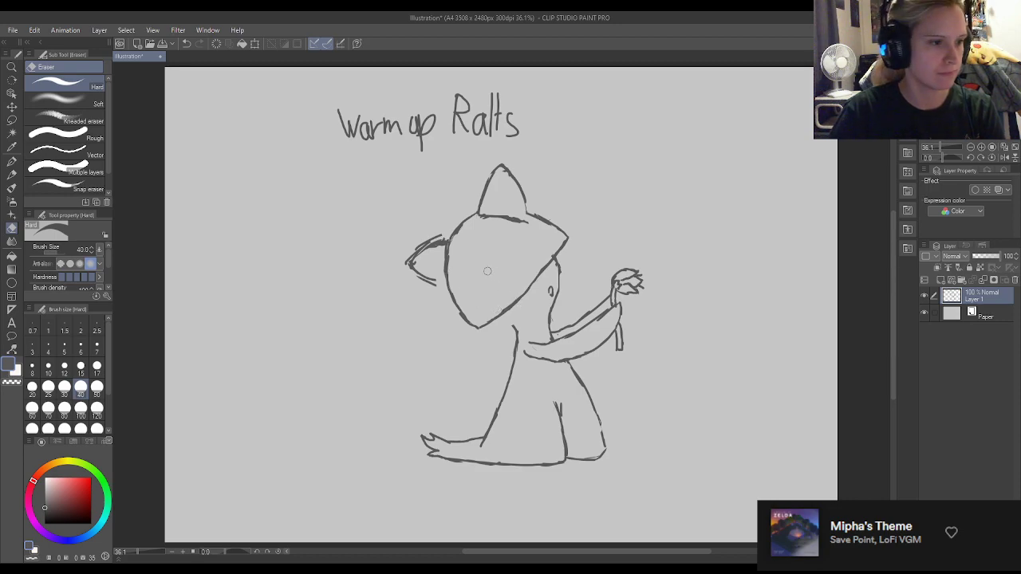
Erase the head's lower-left edge and redraw it as a fuller curve bulging toward the left spike.
{"action": "mouse_move", "coordinate": [474, 326]}
{"action": "left_mouse_down"}
{"action": "mouse_move", "coordinate": [451, 291]}
{"action": "mouse_move", "coordinate": [479, 329]}
{"action": "left_mouse_up"}
{"action": "key", "text": "p"}
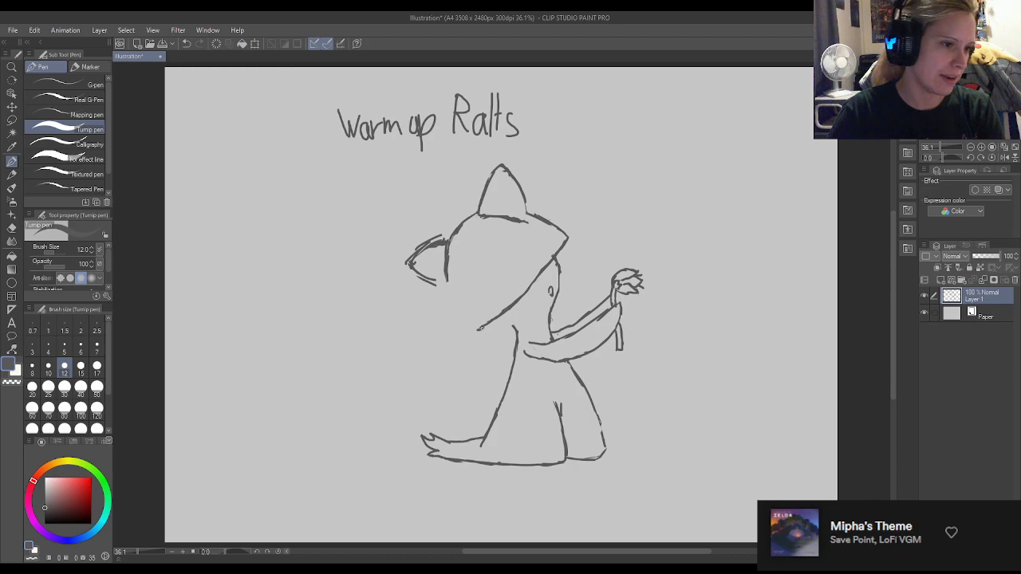
{"action": "left_click_drag", "start_coordinate": [474, 329], "coordinate": [444, 276]}
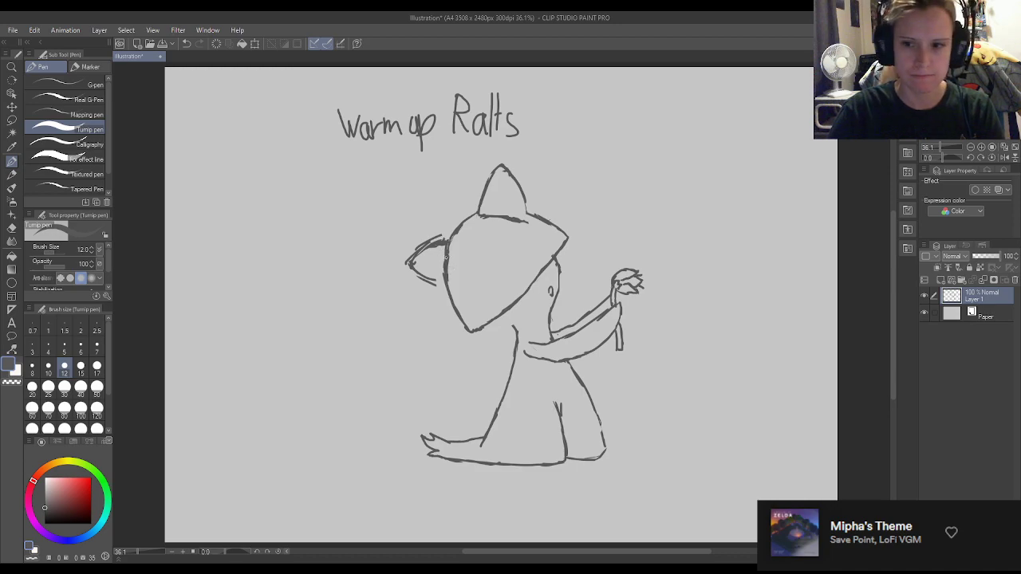
{"action": "mouse_move", "coordinate": [444, 254]}
{"action": "left_mouse_down"}
{"action": "mouse_move", "coordinate": [441, 297]}
{"action": "mouse_move", "coordinate": [468, 330]}
{"action": "mouse_move", "coordinate": [447, 280]}
{"action": "mouse_move", "coordinate": [448, 249]}
{"action": "mouse_move", "coordinate": [450, 266]}
{"action": "left_mouse_up"}
{"action": "key", "text": "e"}
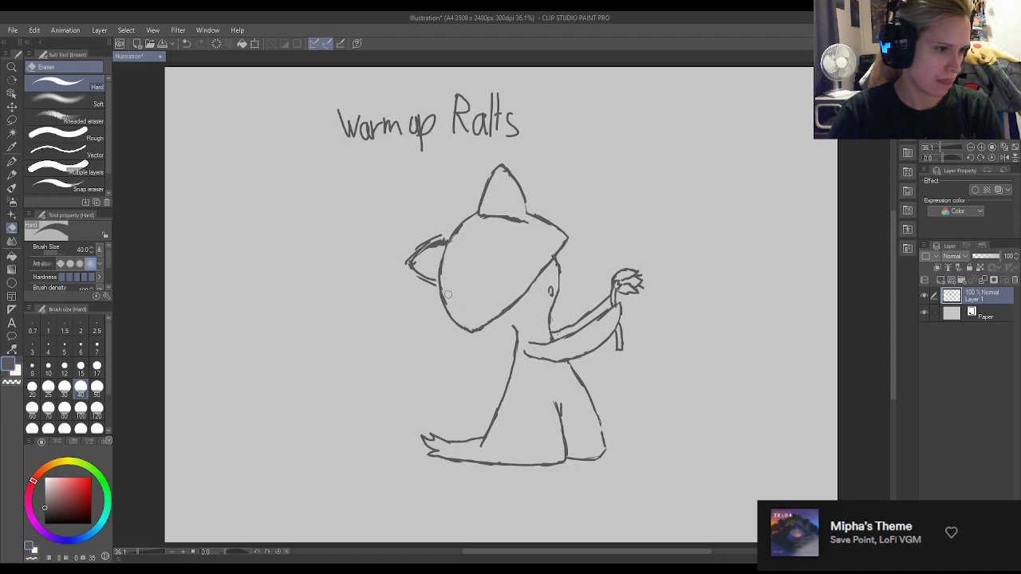
Replace the head's upper-right edge with a rounder, higher curve from the top spike to the right corner.
{"action": "left_click_drag", "start_coordinate": [529, 209], "coordinate": [562, 229]}
{"action": "key", "text": "p"}
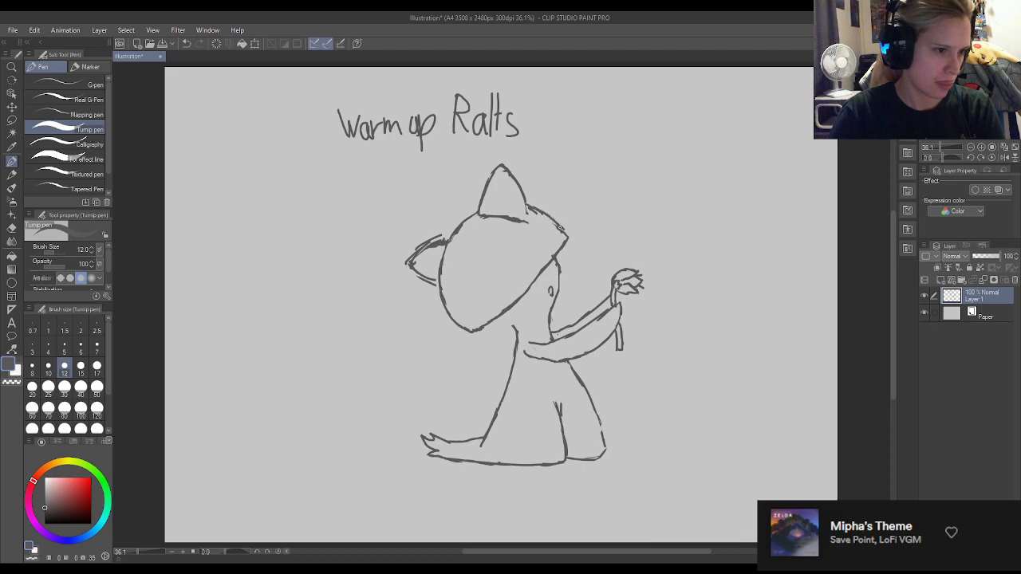
{"action": "key", "text": "e"}
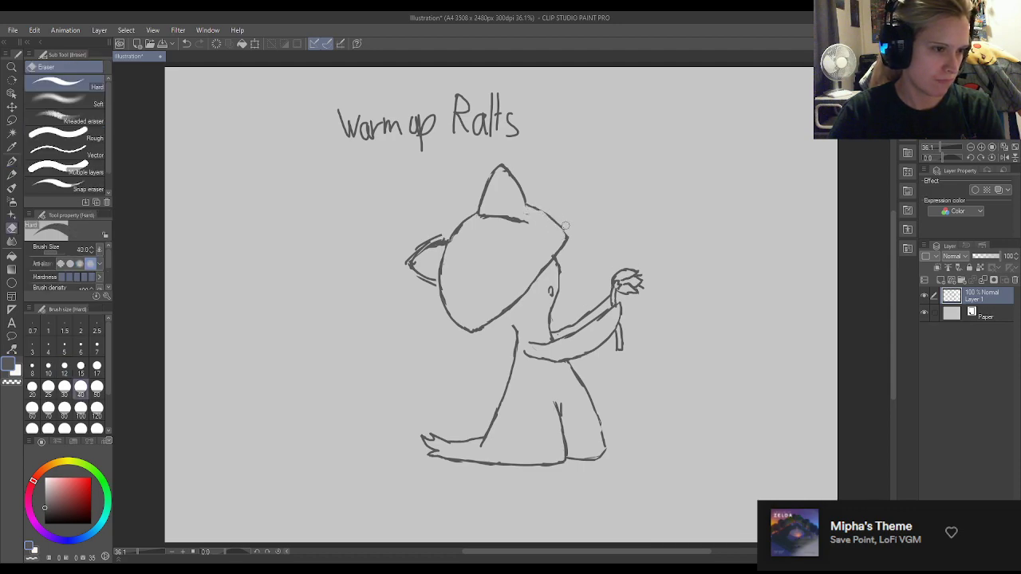
{"action": "key", "text": "p"}
{"action": "mouse_move", "coordinate": [544, 213]}
{"action": "left_mouse_down"}
{"action": "mouse_move", "coordinate": [567, 237]}
{"action": "mouse_move", "coordinate": [550, 230]}
{"action": "left_mouse_up"}
{"action": "key", "text": "e"}
{"action": "key", "text": "p"}
Clean up the head's upper-left edge and erase the stray outer line above the left spike.
{"action": "key", "text": "e"}
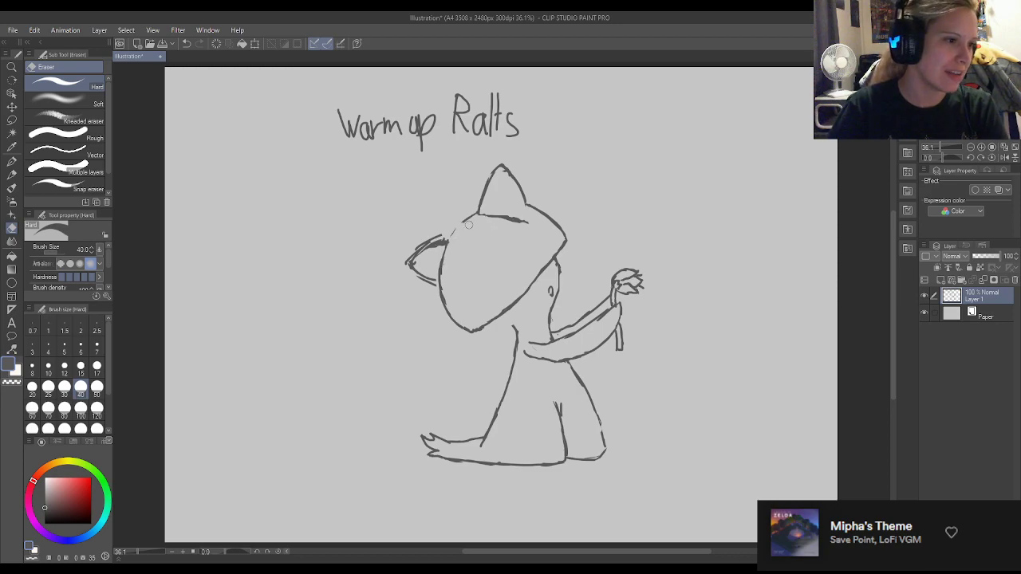
{"action": "key", "text": "p"}
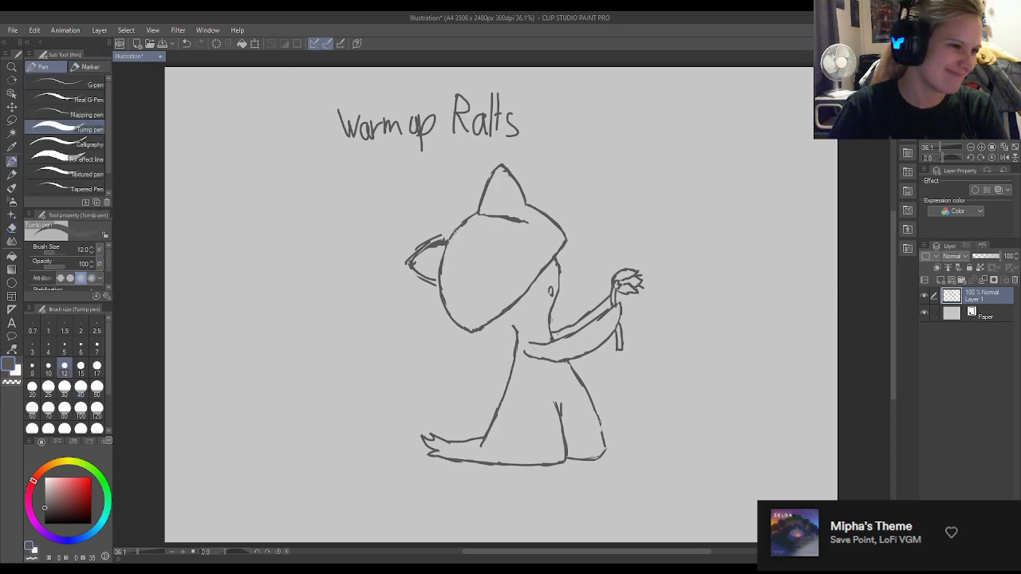
{"action": "key", "text": "e"}
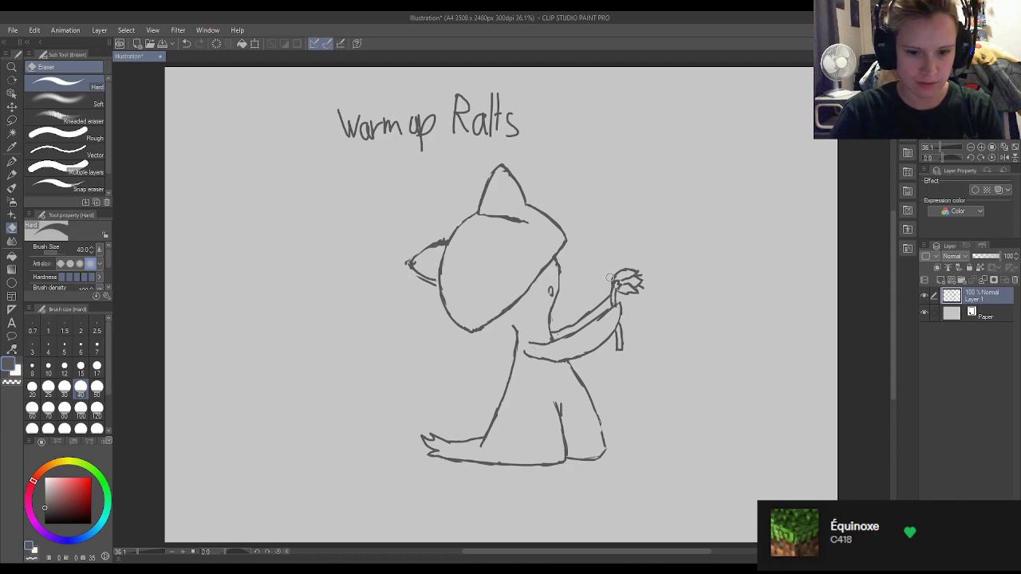
Draw a short line from the top of the back to the head's lower tip and tidy where they meet.
{"action": "key", "text": "p"}
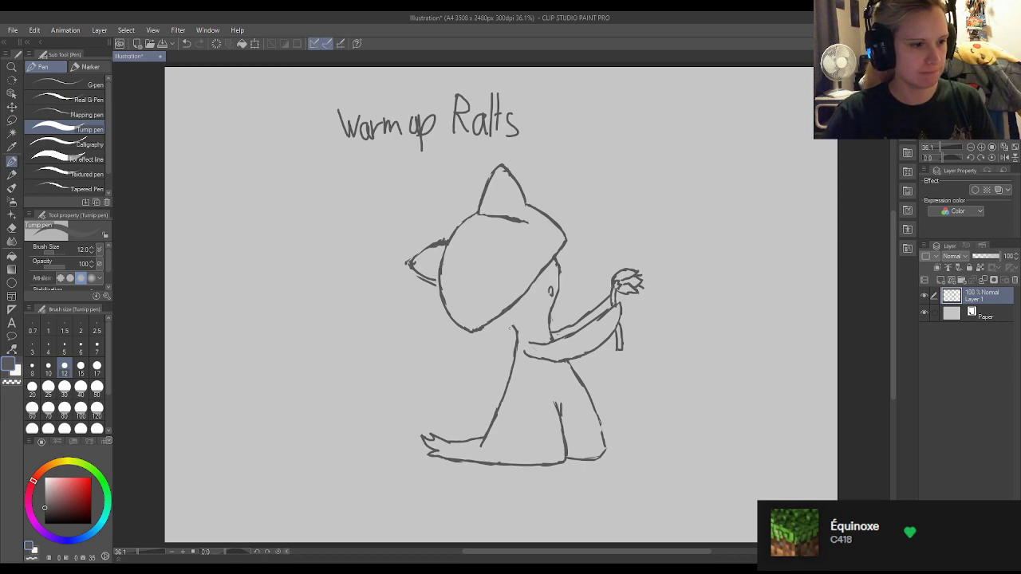
{"action": "mouse_move", "coordinate": [515, 330]}
{"action": "left_mouse_down"}
{"action": "mouse_move", "coordinate": [487, 328]}
{"action": "mouse_move", "coordinate": [512, 328]}
{"action": "left_mouse_up"}
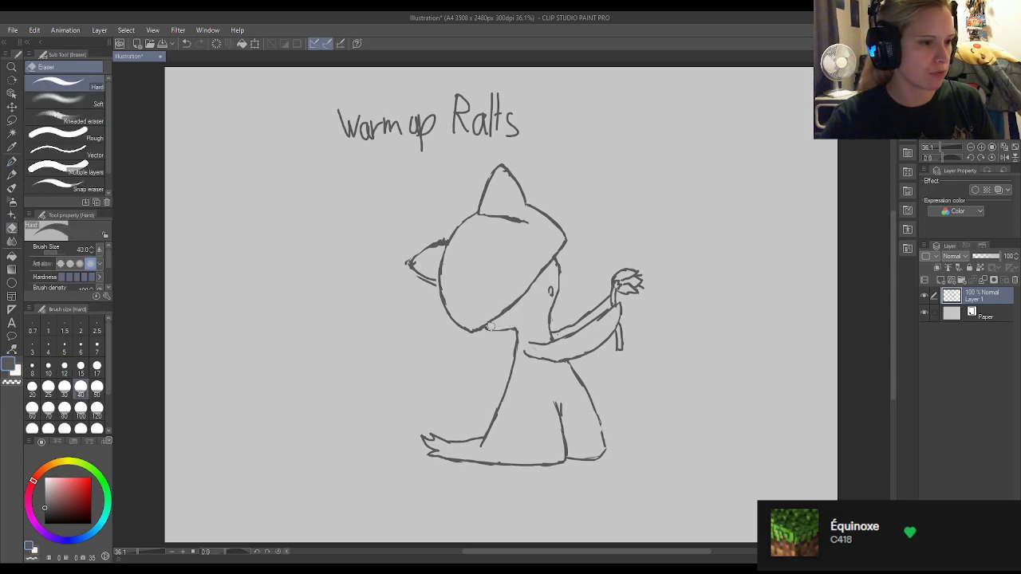
{"action": "key", "text": "p"}
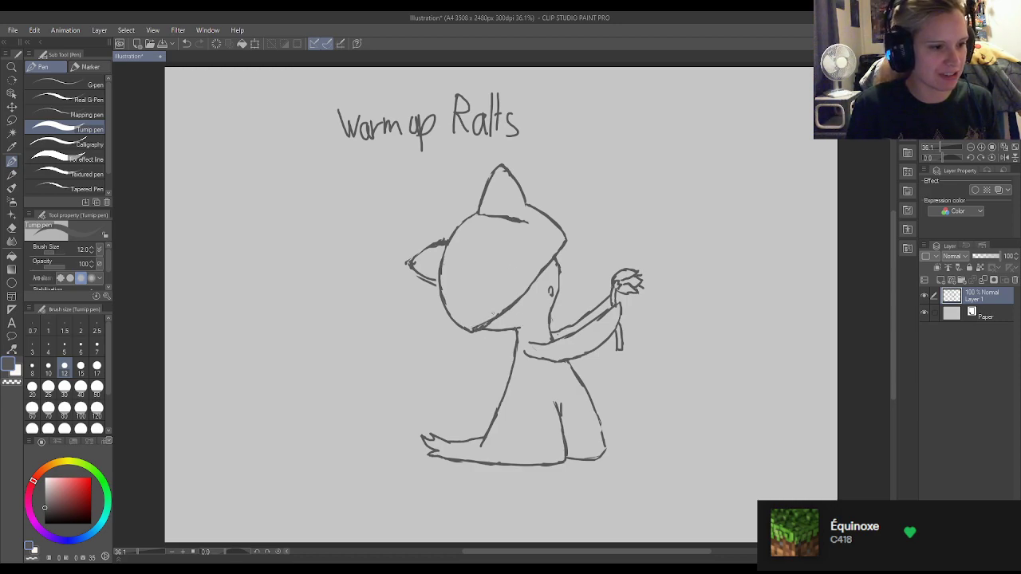
{"action": "key", "text": "e"}
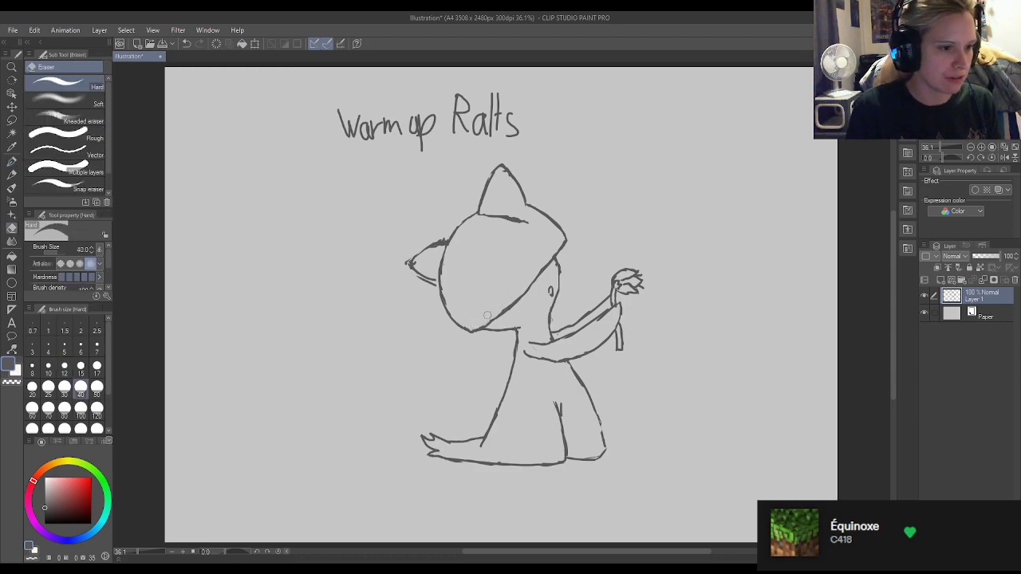
{"action": "key", "text": "p"}
{"action": "key", "text": "e"}
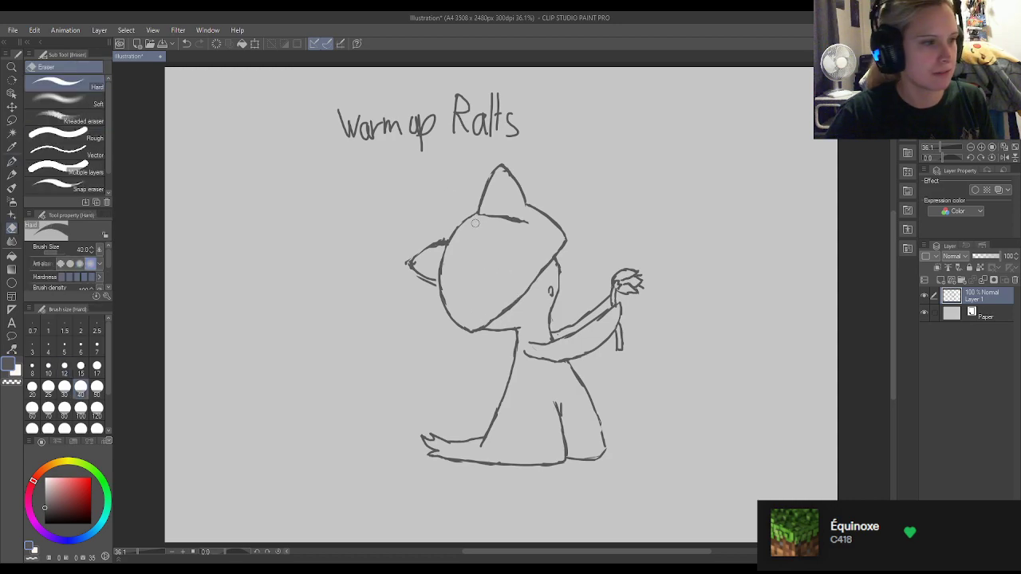
Erase most of the old line across the base of the top spike, leaving a short stub on its left.
{"action": "left_click", "coordinate": [12, 160]}
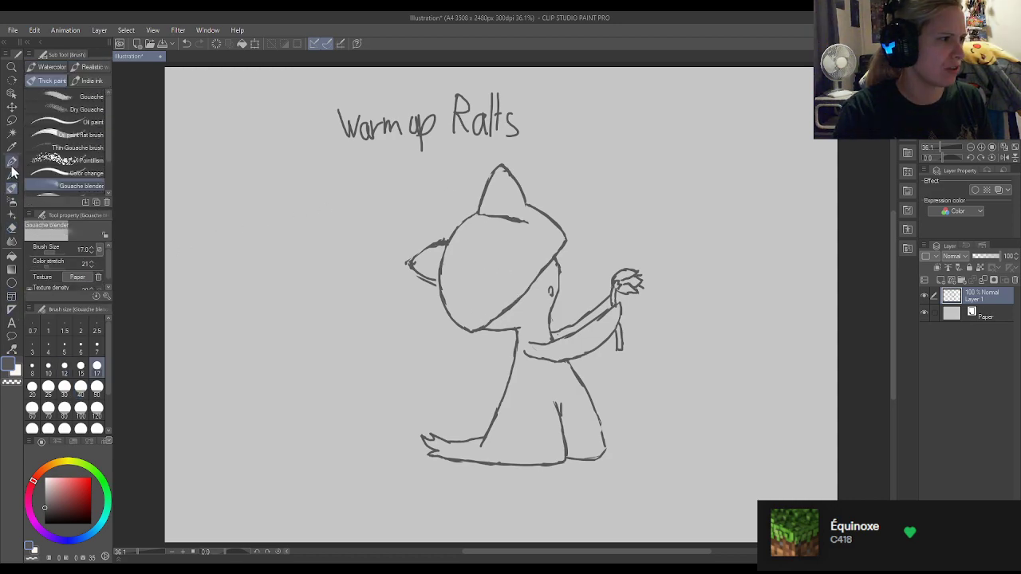
{"action": "key", "text": "e"}
{"action": "mouse_move", "coordinate": [518, 222]}
{"action": "left_mouse_down"}
{"action": "mouse_move", "coordinate": [497, 220]}
{"action": "mouse_move", "coordinate": [526, 223]}
{"action": "left_mouse_up"}
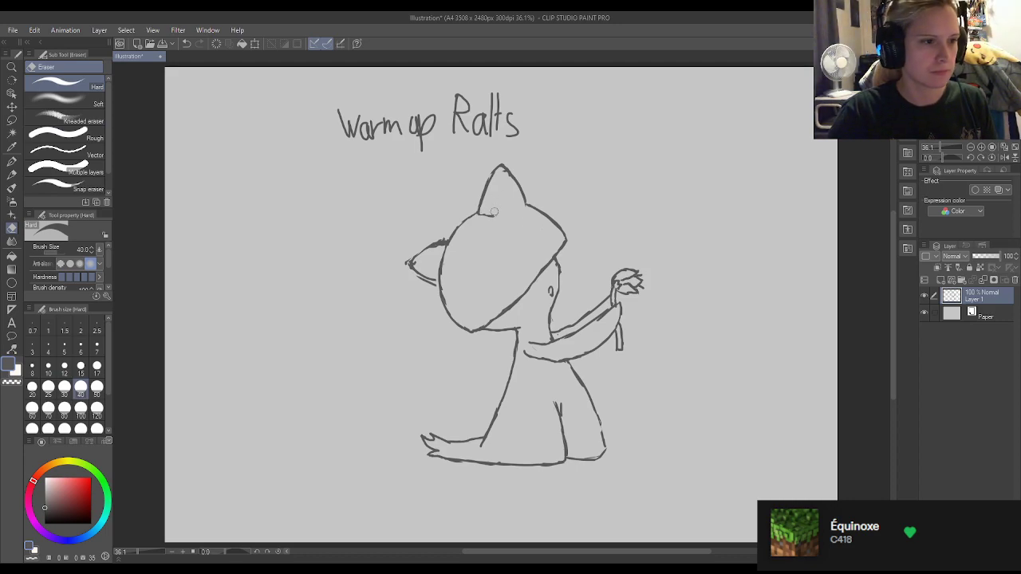
{"action": "key", "text": "p"}
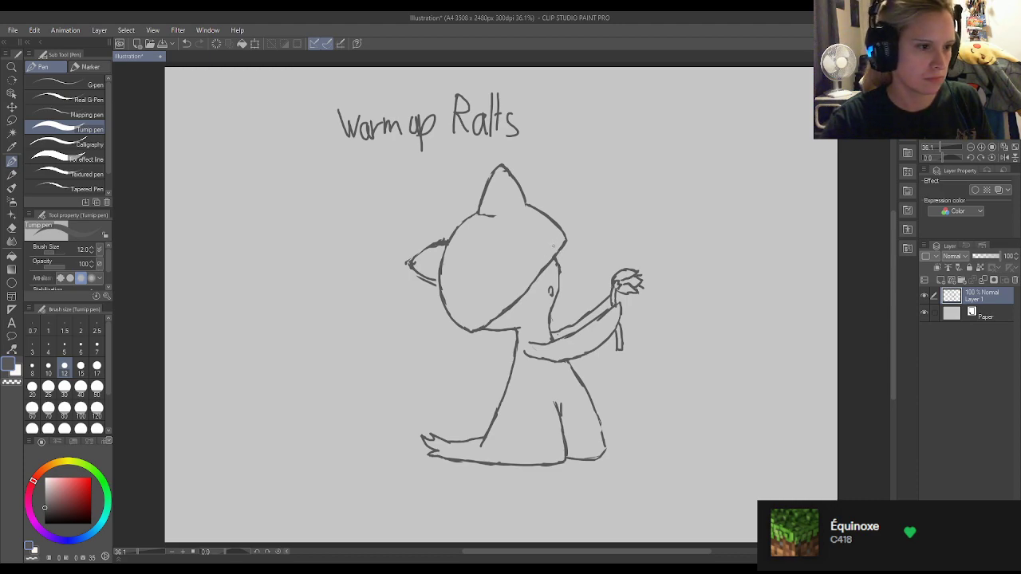
Open the head's right corner and draw an inner curve from the top spike's base, separating a narrow side spike.
{"action": "key", "text": "e"}
{"action": "key", "text": "p"}
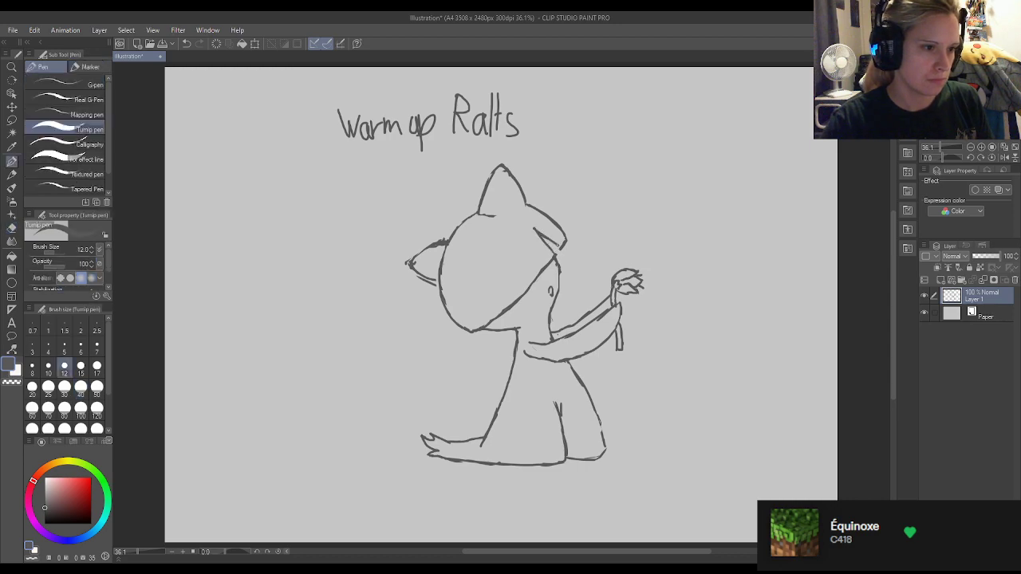
{"action": "key", "text": "e"}
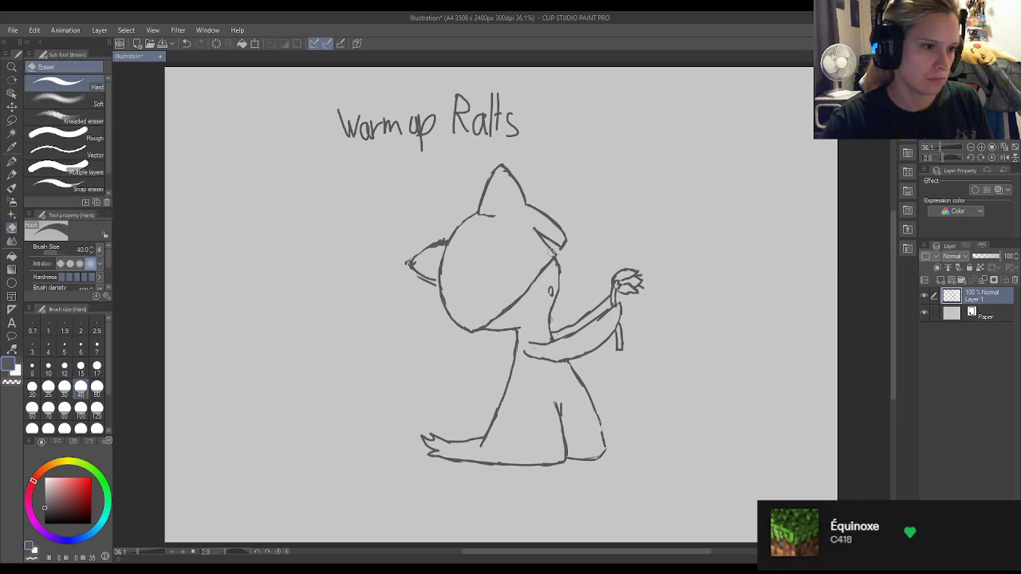
{"action": "key", "text": "p"}
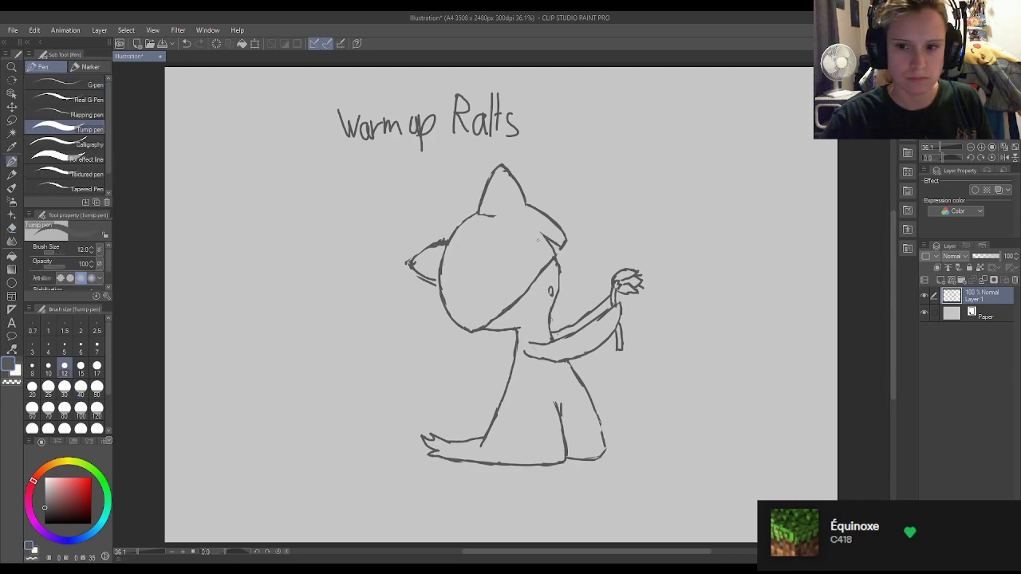
{"action": "left_click_drag", "start_coordinate": [495, 215], "coordinate": [549, 236]}
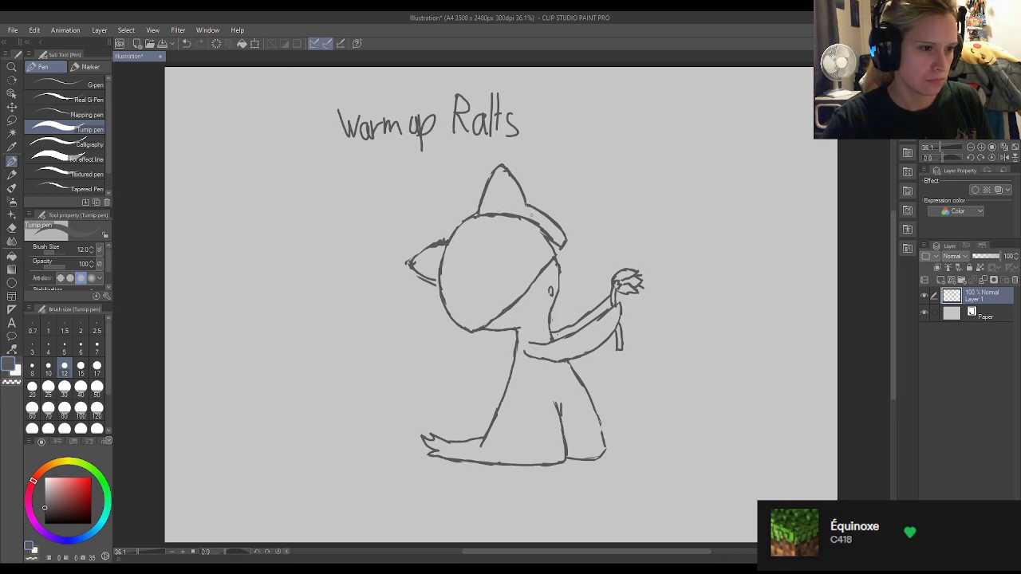
Redraw the top spike's right side farther out with a rounder tip and erase part of the old edge.
{"action": "mouse_move", "coordinate": [528, 218]}
{"action": "left_mouse_down"}
{"action": "mouse_move", "coordinate": [508, 164]}
{"action": "mouse_move", "coordinate": [517, 170]}
{"action": "left_mouse_up"}
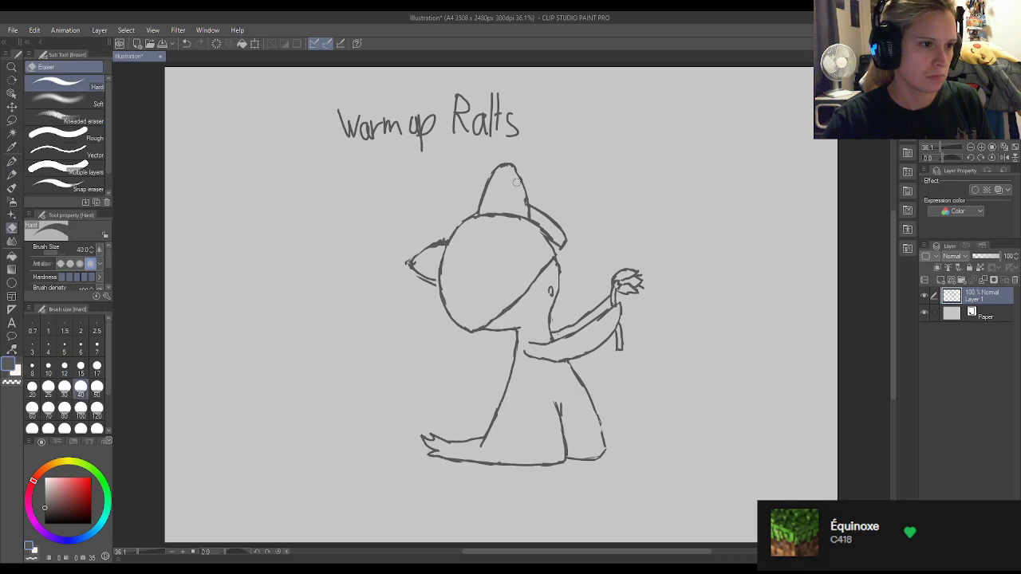
{"action": "mouse_move", "coordinate": [506, 164]}
{"action": "left_mouse_down"}
{"action": "mouse_move", "coordinate": [525, 195]}
{"action": "mouse_move", "coordinate": [520, 179]}
{"action": "left_mouse_up"}
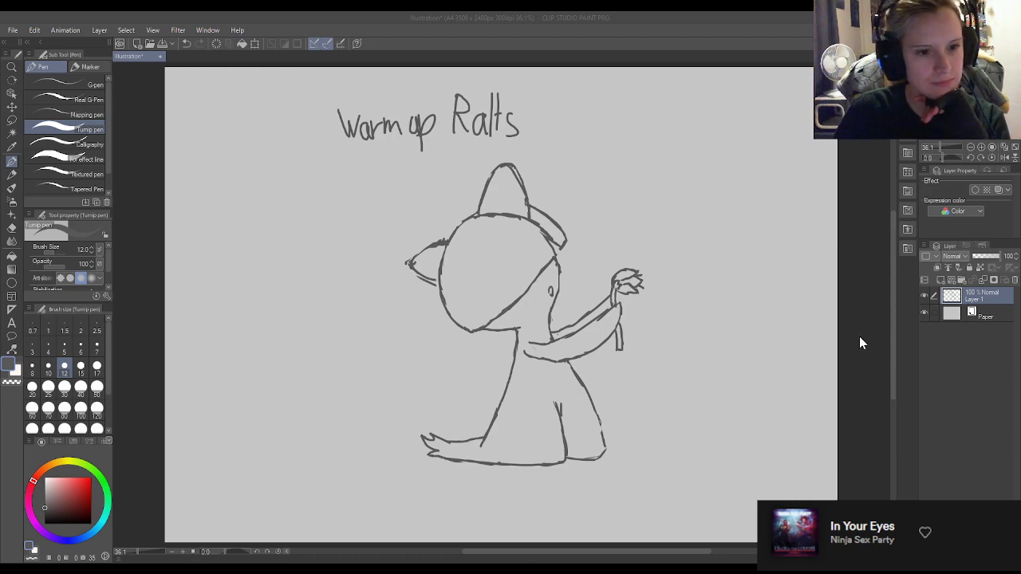
{"action": "left_click", "coordinate": [551, 241]}
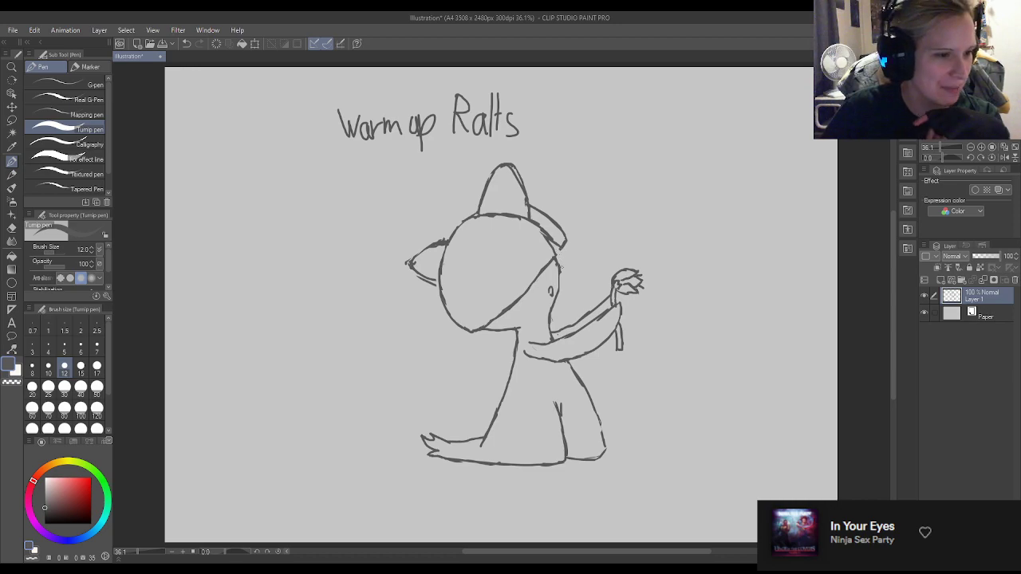
Touch up the outline at the head's right corner and draw a large rounded arch inside the head above the diagonal edge.
{"action": "left_click_drag", "start_coordinate": [560, 271], "coordinate": [562, 260]}
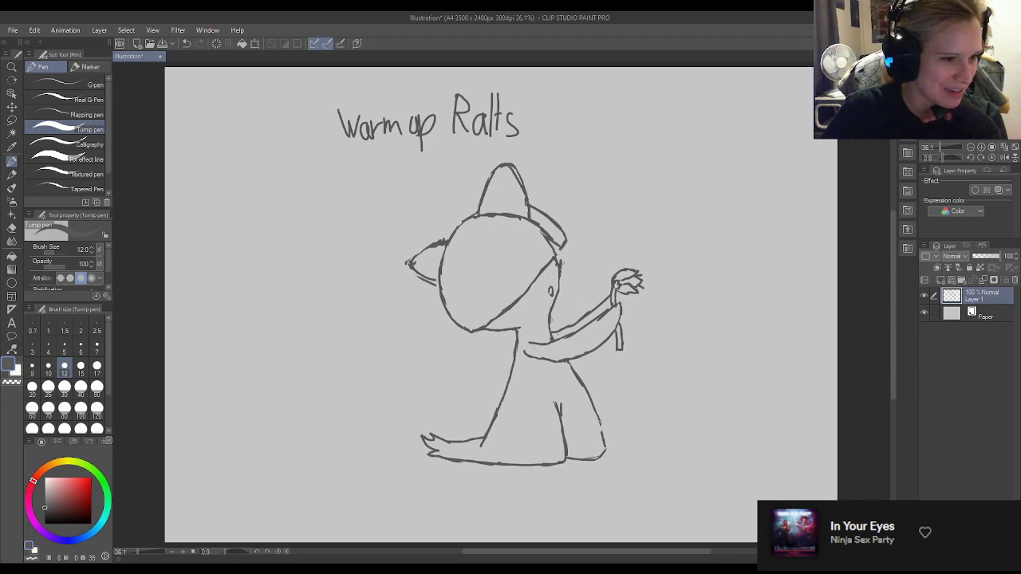
{"action": "key", "text": "e"}
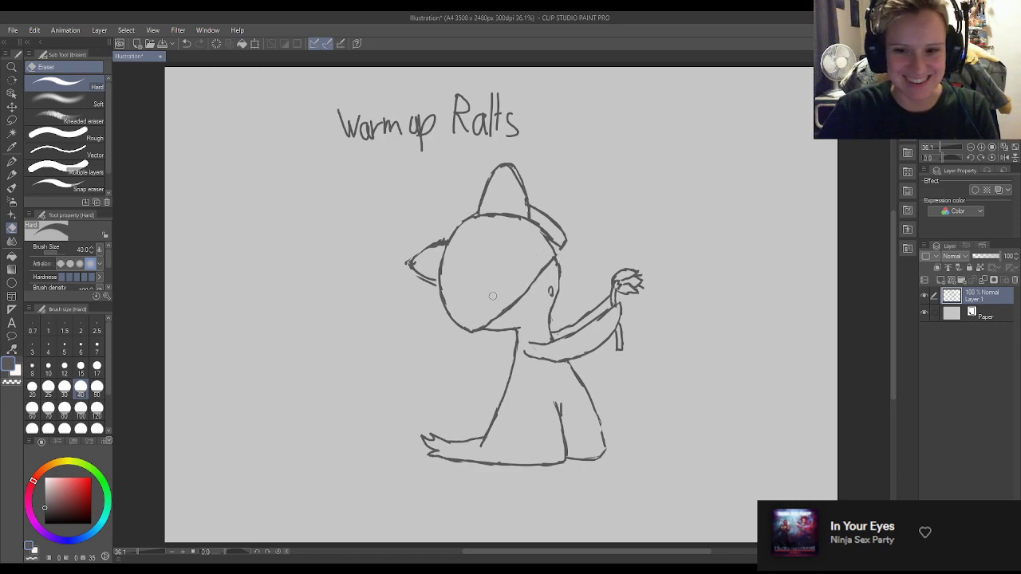
{"action": "key", "text": "p"}
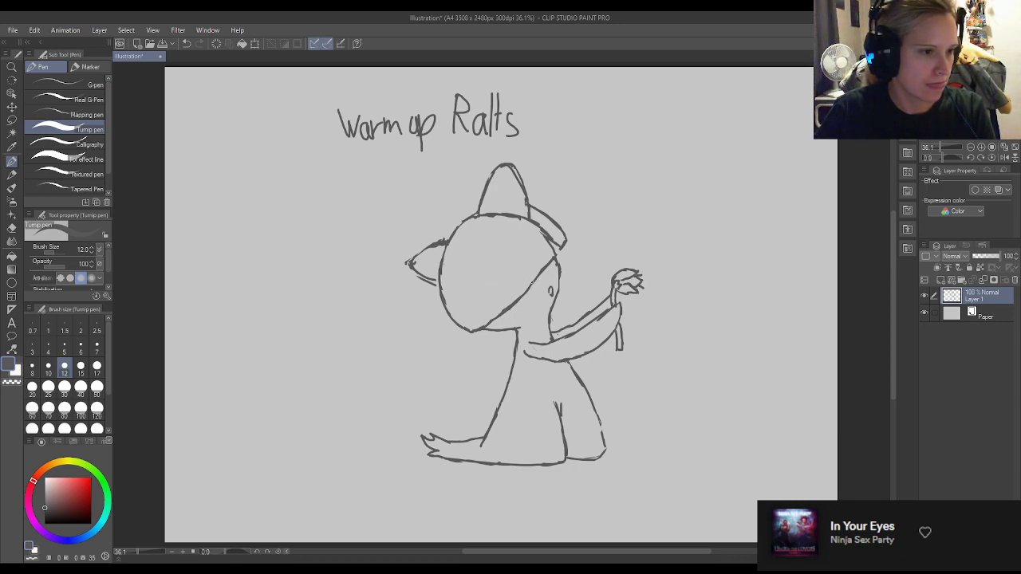
{"action": "mouse_move", "coordinate": [532, 283]}
{"action": "left_mouse_down"}
{"action": "mouse_move", "coordinate": [502, 259]}
{"action": "mouse_move", "coordinate": [515, 271]}
{"action": "mouse_move", "coordinate": [493, 259]}
{"action": "mouse_move", "coordinate": [464, 268]}
{"action": "mouse_move", "coordinate": [452, 296]}
{"action": "mouse_move", "coordinate": [465, 328]}
{"action": "left_mouse_up"}
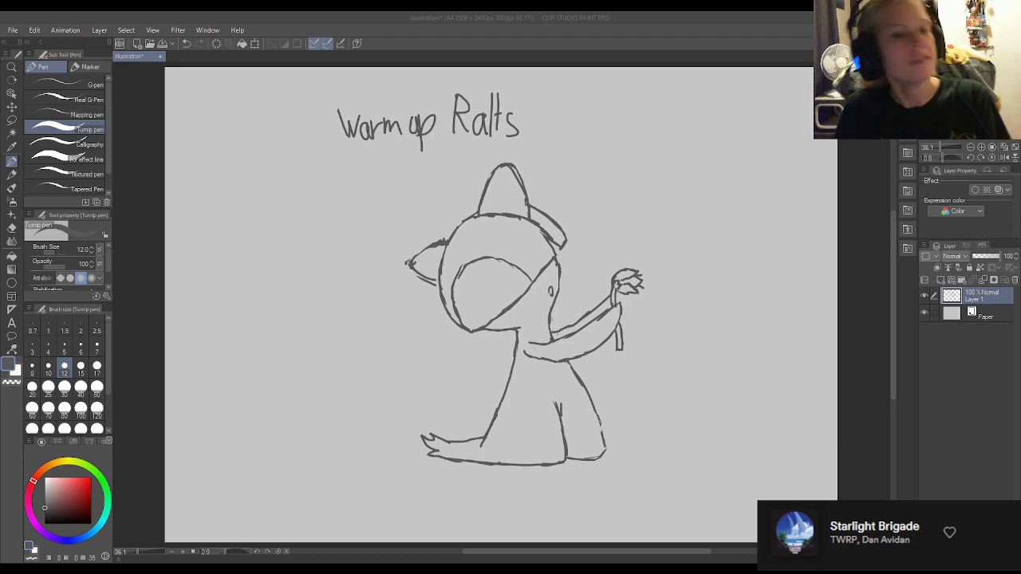
{"action": "left_click", "coordinate": [847, 298]}
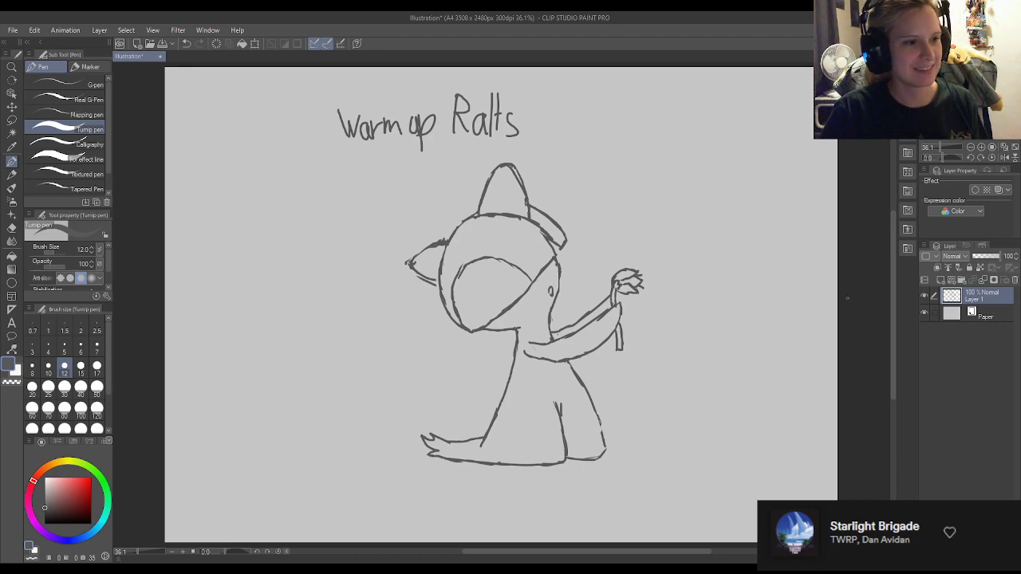
Erase the left spike's pointed tip and redraw it as a rounded spike with a clean lower edge.
{"action": "key", "text": "e"}
{"action": "left_click_drag", "start_coordinate": [407, 254], "coordinate": [402, 265]}
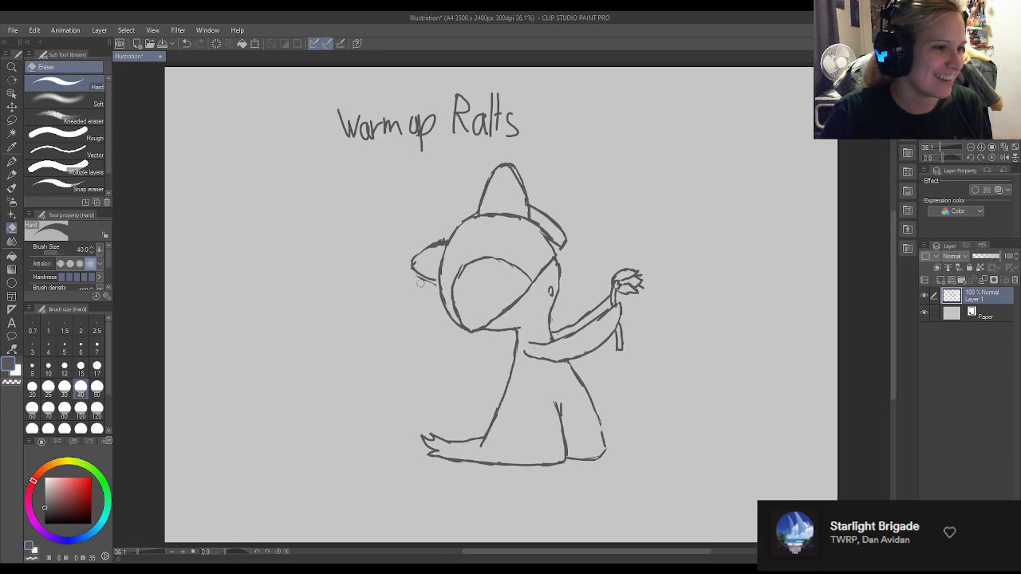
{"action": "key", "text": "p"}
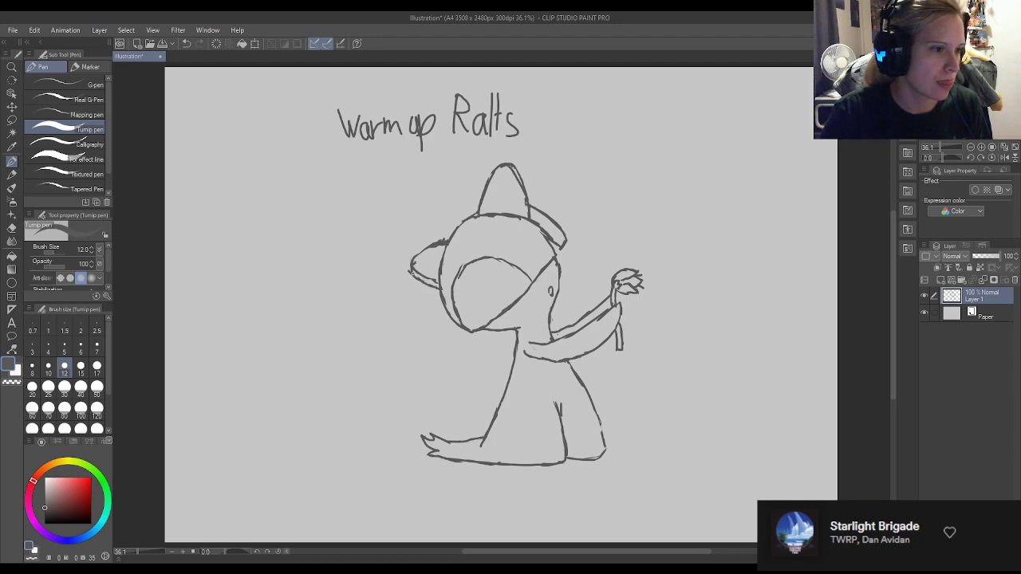
{"action": "key", "text": "e"}
{"action": "left_click_drag", "start_coordinate": [431, 280], "coordinate": [415, 263]}
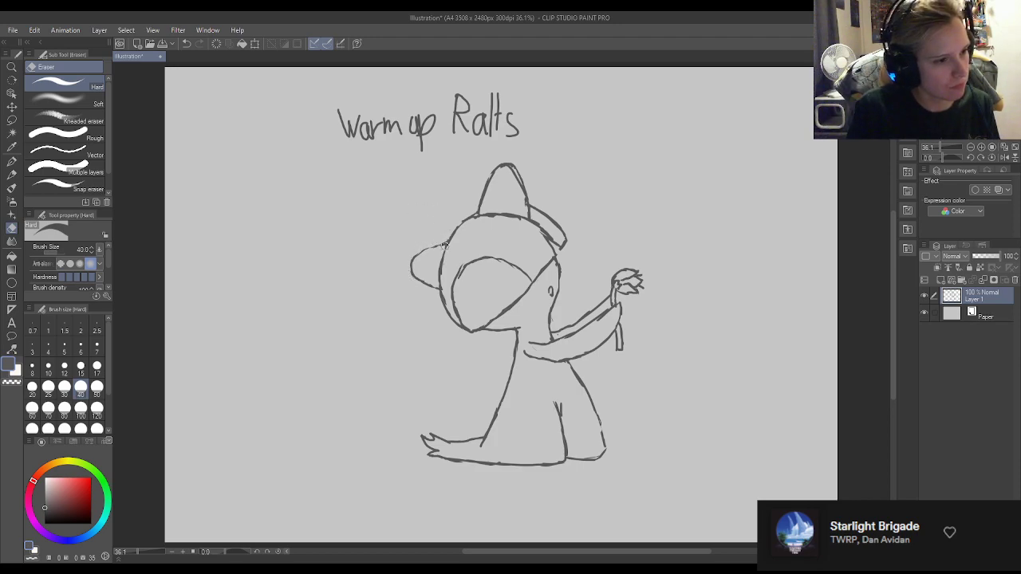
{"action": "key", "text": "p"}
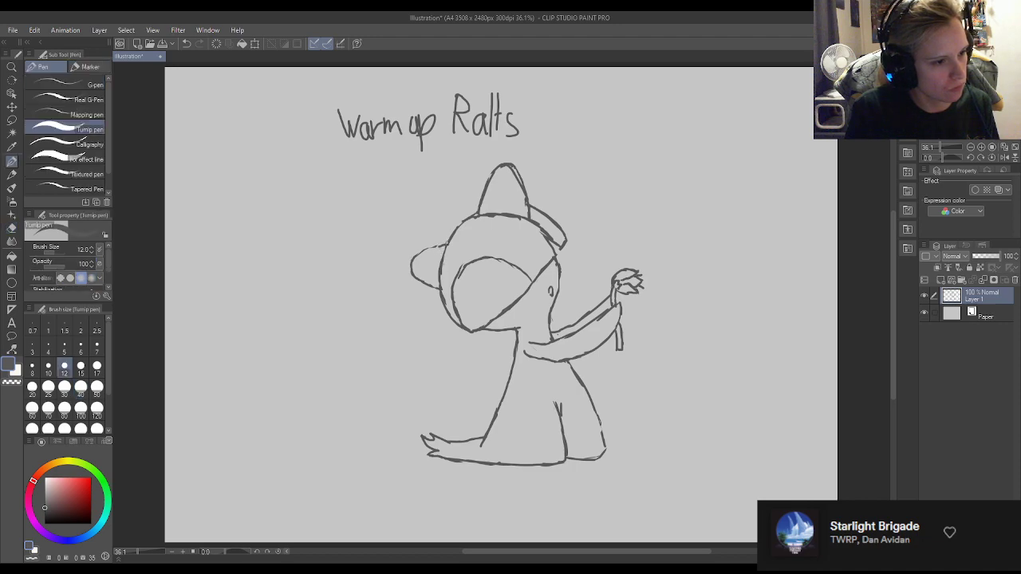
Erase the head's right edge below the side spike and redraw it down to the head's right corner.
{"action": "key", "text": "e"}
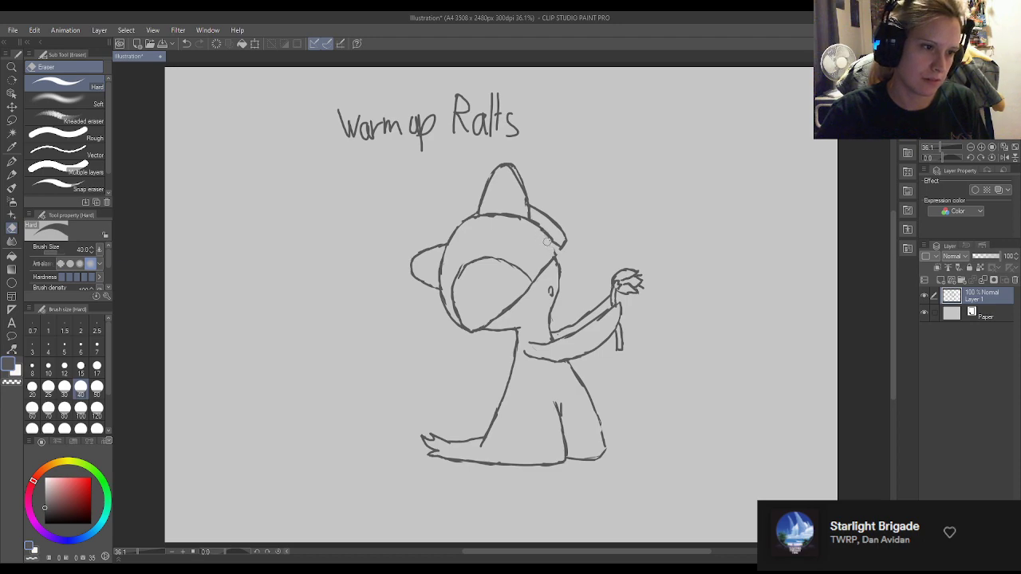
{"action": "key", "text": "p"}
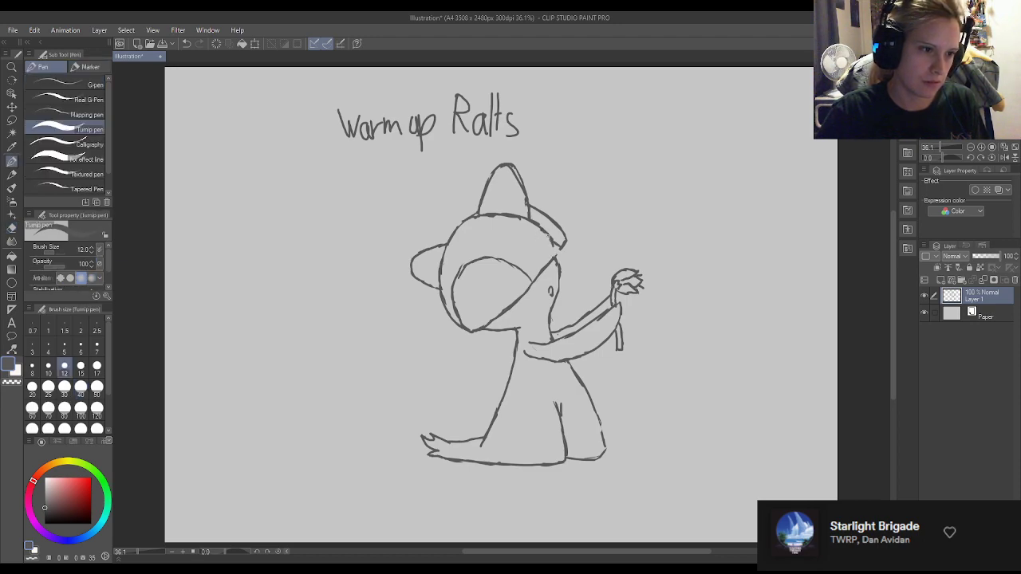
{"action": "key", "text": "e"}
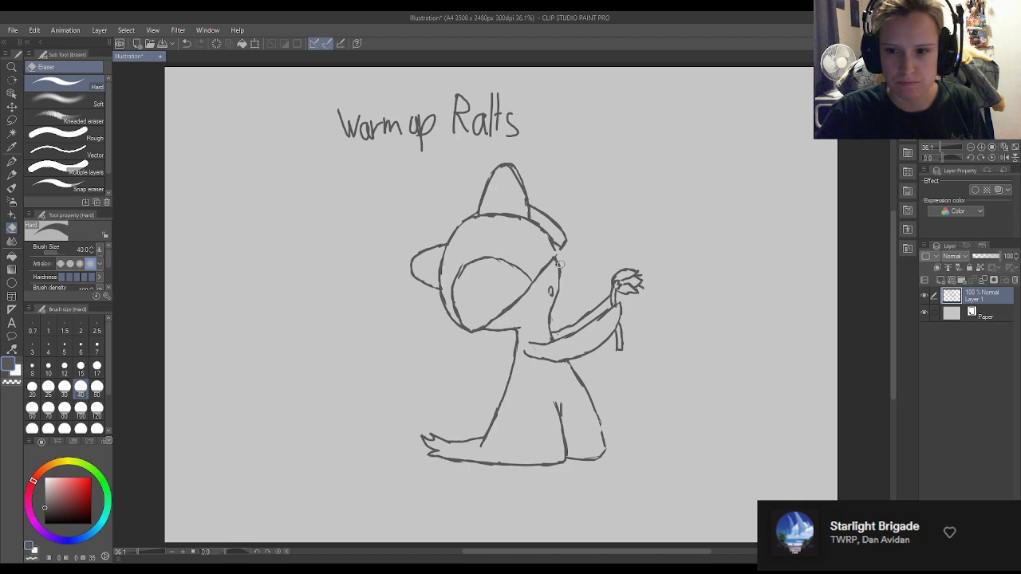
{"action": "key", "text": "p"}
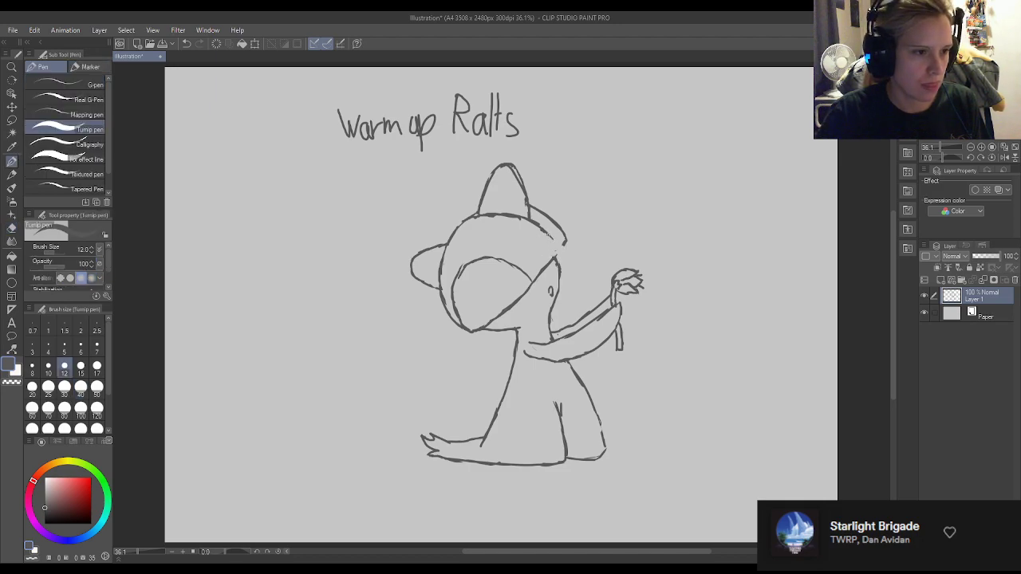
{"action": "key", "text": "e"}
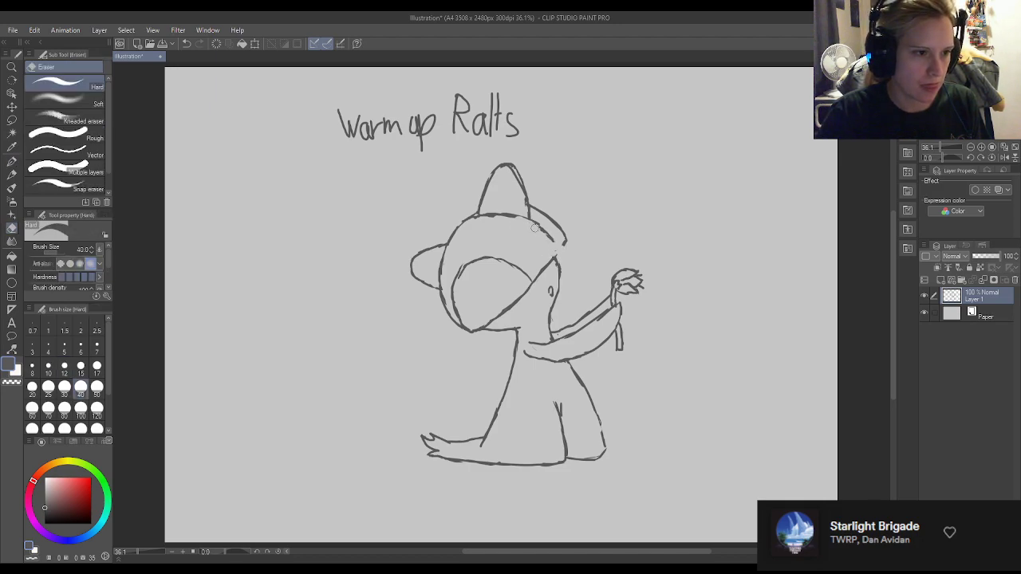
{"action": "key", "text": "p"}
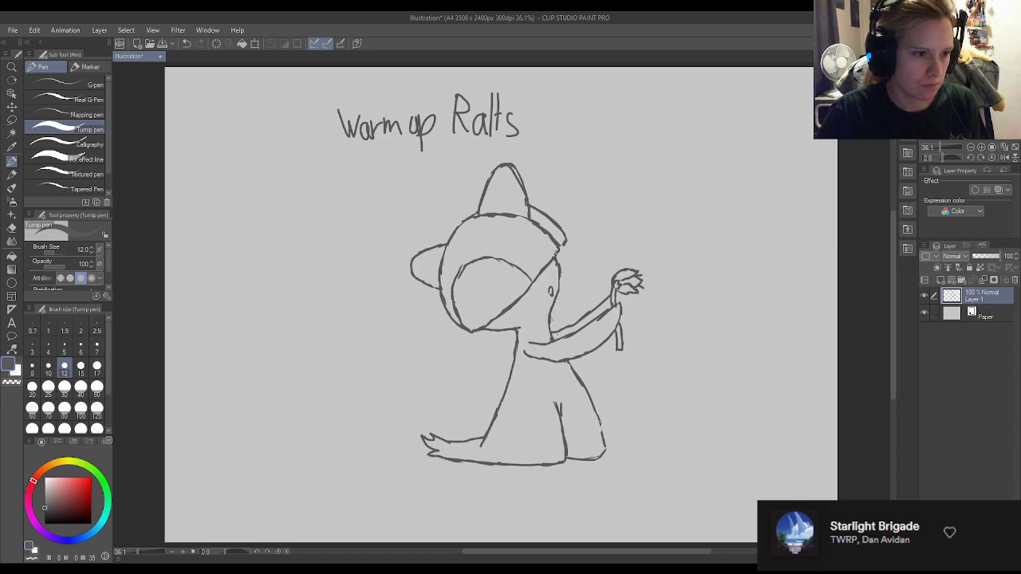
{"action": "key", "text": "e"}
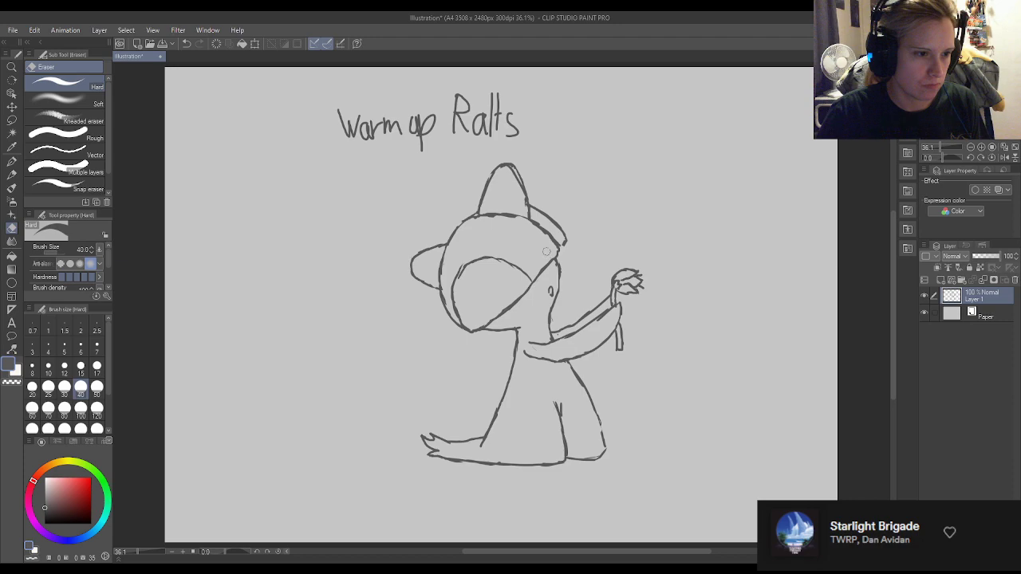
Erase the side spike's blunt end and redraw its underside so it closes in a narrow tip.
{"action": "key", "text": "p"}
{"action": "key", "text": "e"}
{"action": "left_click_drag", "start_coordinate": [566, 245], "coordinate": [562, 247]}
{"action": "key", "text": "p"}
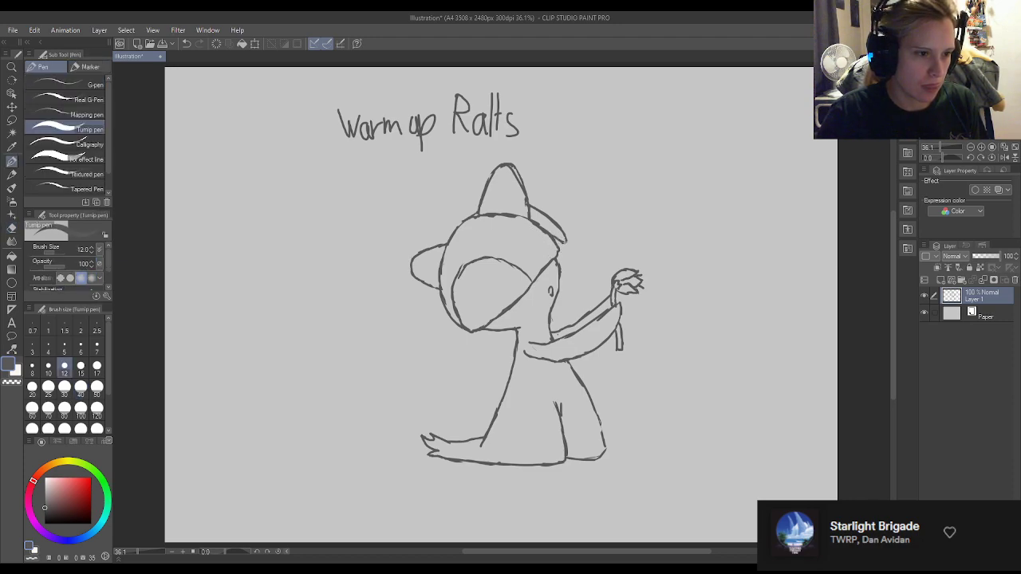
Trim the side spike's tip and close the gap in the front leg's right outline.
{"action": "key", "text": "e"}
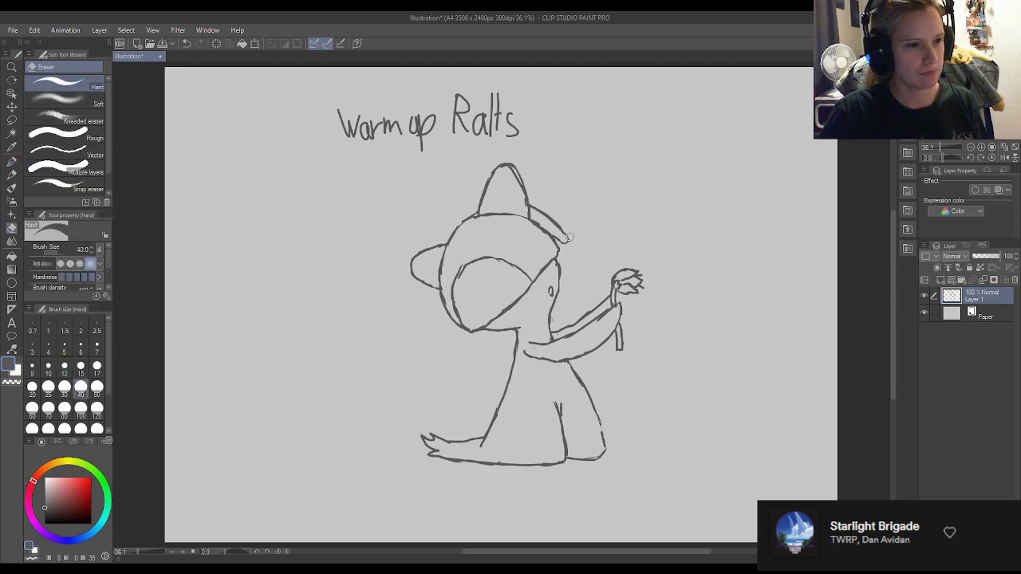
{"action": "left_click_drag", "start_coordinate": [573, 240], "coordinate": [564, 237]}
{"action": "key", "text": "p"}
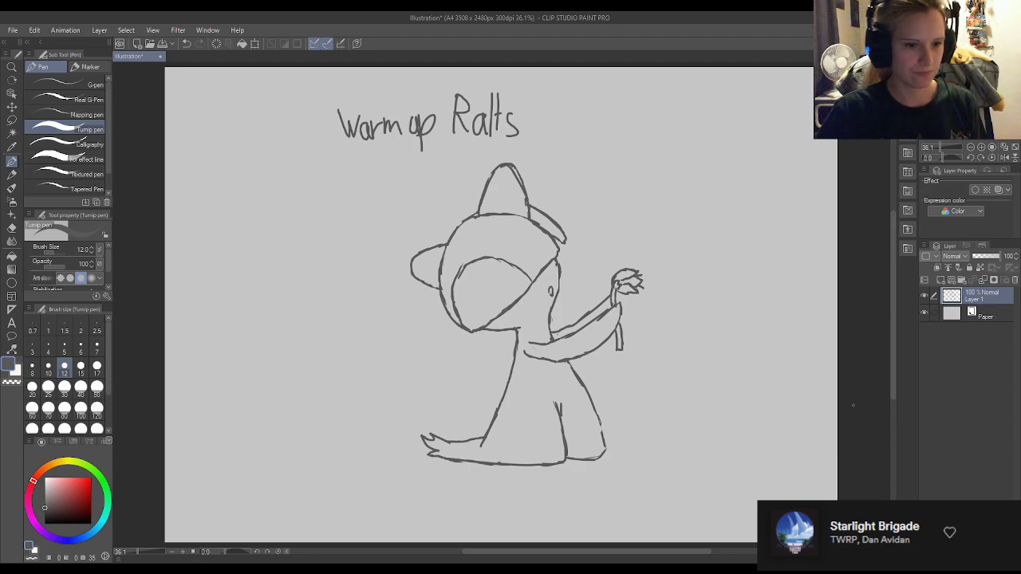
{"action": "left_click_drag", "start_coordinate": [597, 413], "coordinate": [605, 438]}
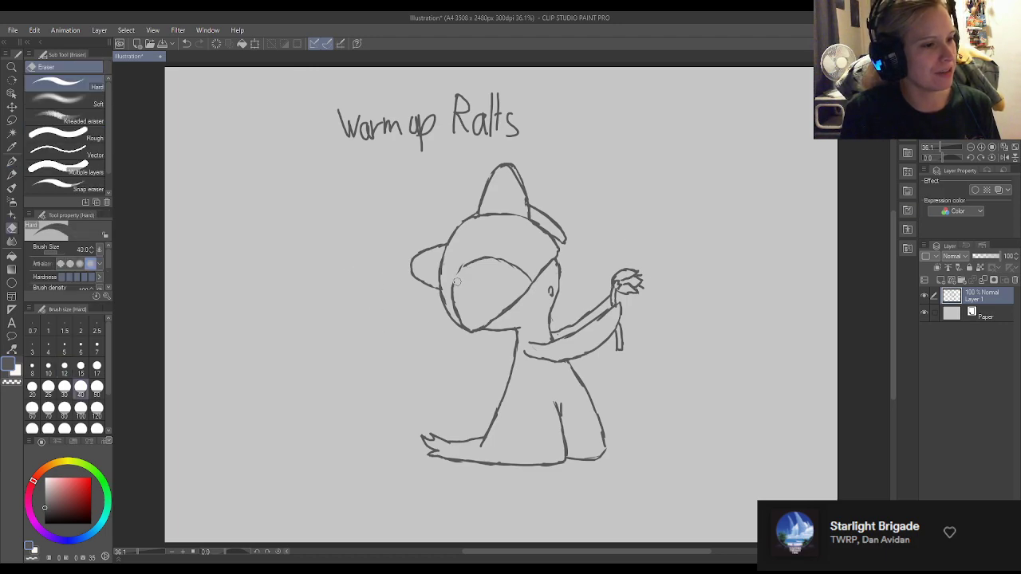
Add a new layer beneath the line art and change the drawing colour to a bluish off-white.
{"action": "left_click", "coordinate": [940, 281]}
{"action": "left_click_drag", "start_coordinate": [977, 297], "coordinate": [978, 318]}
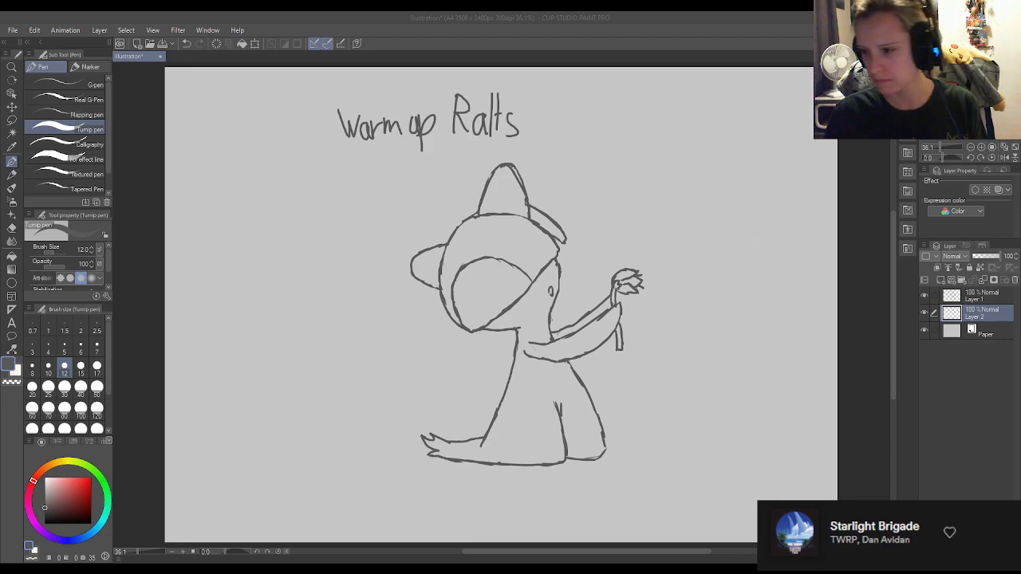
{"action": "left_click", "coordinate": [965, 218]}
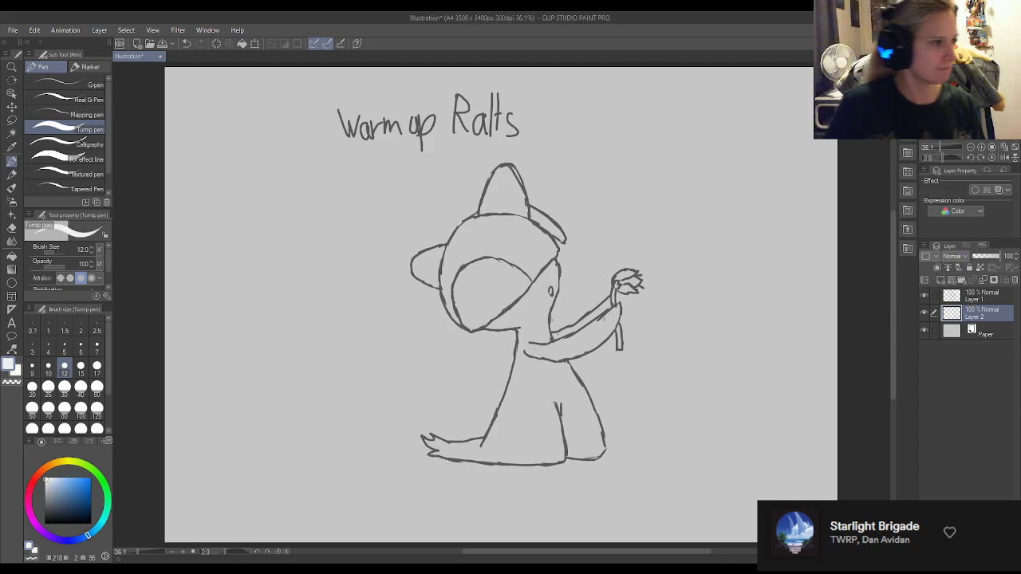
Paint the body, arms, flower, head and spikes off-white on the new layer with the Turnip pen at size 120.
{"action": "left_click", "coordinate": [96, 407]}
{"action": "mouse_move", "coordinate": [531, 381]}
{"action": "left_mouse_down"}
{"action": "mouse_move", "coordinate": [523, 415]}
{"action": "mouse_move", "coordinate": [495, 443]}
{"action": "mouse_move", "coordinate": [519, 394]}
{"action": "mouse_move", "coordinate": [530, 315]}
{"action": "mouse_move", "coordinate": [578, 414]}
{"action": "mouse_move", "coordinate": [559, 359]}
{"action": "mouse_move", "coordinate": [578, 399]}
{"action": "mouse_move", "coordinate": [588, 434]}
{"action": "mouse_move", "coordinate": [579, 451]}
{"action": "mouse_move", "coordinate": [559, 431]}
{"action": "mouse_move", "coordinate": [541, 452]}
{"action": "mouse_move", "coordinate": [459, 452]}
{"action": "mouse_move", "coordinate": [541, 453]}
{"action": "left_mouse_up"}
{"action": "mouse_move", "coordinate": [515, 317]}
{"action": "left_mouse_down"}
{"action": "mouse_move", "coordinate": [538, 272]}
{"action": "mouse_move", "coordinate": [538, 308]}
{"action": "mouse_move", "coordinate": [544, 274]}
{"action": "mouse_move", "coordinate": [548, 289]}
{"action": "mouse_move", "coordinate": [545, 346]}
{"action": "mouse_move", "coordinate": [580, 335]}
{"action": "mouse_move", "coordinate": [568, 347]}
{"action": "mouse_move", "coordinate": [611, 307]}
{"action": "mouse_move", "coordinate": [594, 332]}
{"action": "mouse_move", "coordinate": [611, 312]}
{"action": "mouse_move", "coordinate": [600, 335]}
{"action": "left_mouse_up"}
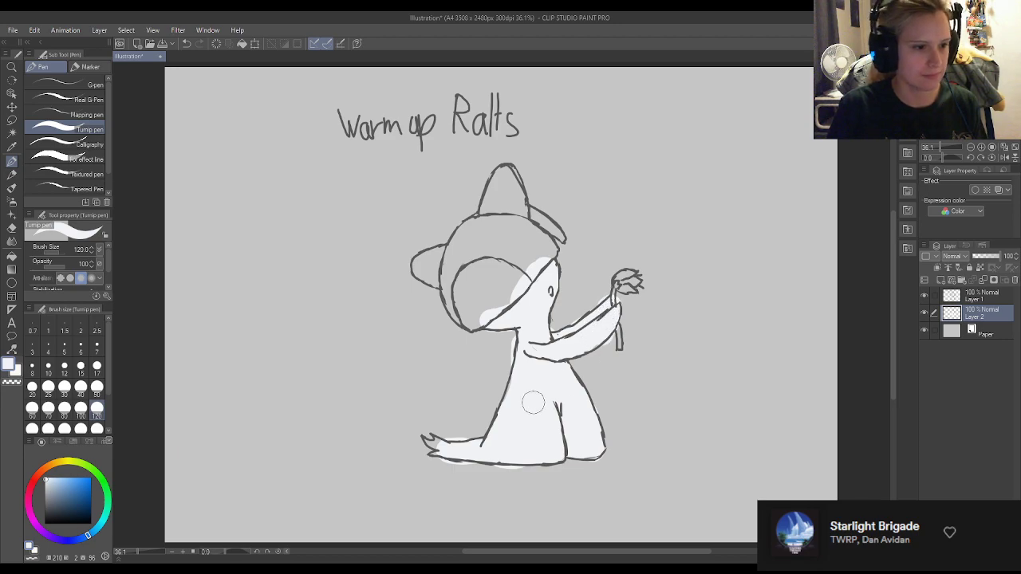
{"action": "mouse_move", "coordinate": [612, 300]}
{"action": "left_mouse_down"}
{"action": "mouse_move", "coordinate": [633, 278]}
{"action": "mouse_move", "coordinate": [624, 276]}
{"action": "mouse_move", "coordinate": [619, 351]}
{"action": "left_mouse_up"}
{"action": "mouse_move", "coordinate": [511, 308]}
{"action": "left_mouse_down"}
{"action": "mouse_move", "coordinate": [472, 320]}
{"action": "mouse_move", "coordinate": [446, 272]}
{"action": "mouse_move", "coordinate": [426, 274]}
{"action": "mouse_move", "coordinate": [422, 263]}
{"action": "mouse_move", "coordinate": [449, 257]}
{"action": "mouse_move", "coordinate": [436, 259]}
{"action": "mouse_move", "coordinate": [457, 271]}
{"action": "mouse_move", "coordinate": [469, 307]}
{"action": "mouse_move", "coordinate": [508, 289]}
{"action": "mouse_move", "coordinate": [532, 233]}
{"action": "mouse_move", "coordinate": [545, 253]}
{"action": "mouse_move", "coordinate": [523, 216]}
{"action": "mouse_move", "coordinate": [555, 239]}
{"action": "mouse_move", "coordinate": [521, 216]}
{"action": "mouse_move", "coordinate": [507, 176]}
{"action": "mouse_move", "coordinate": [465, 254]}
{"action": "left_mouse_up"}
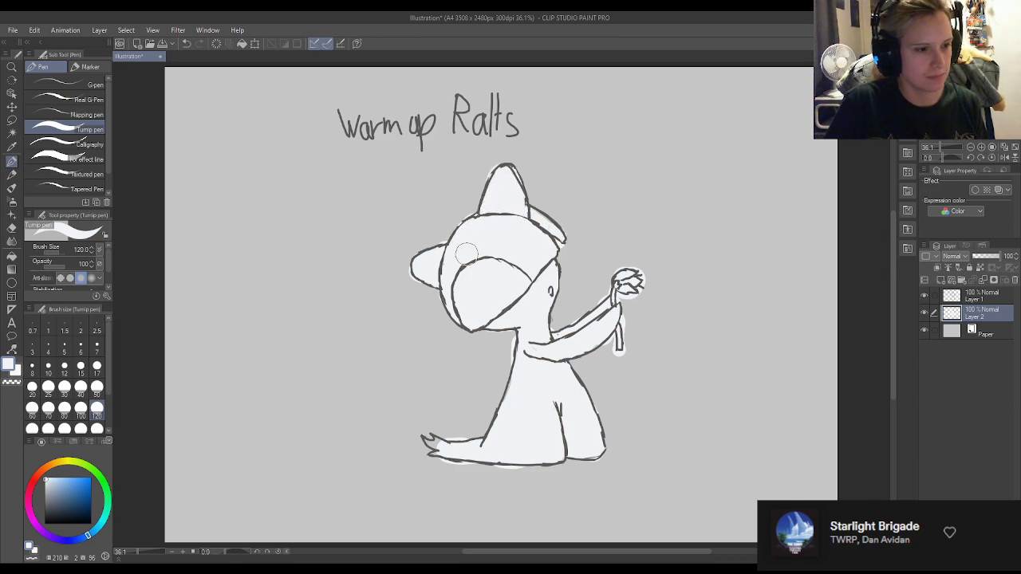
Fill the trailing foot out to its toes and clean the overflow above it with the Hard eraser at size 15.
{"action": "scroll", "coordinate": [471, 471], "scroll_direction": "up", "scroll_amount": 6}
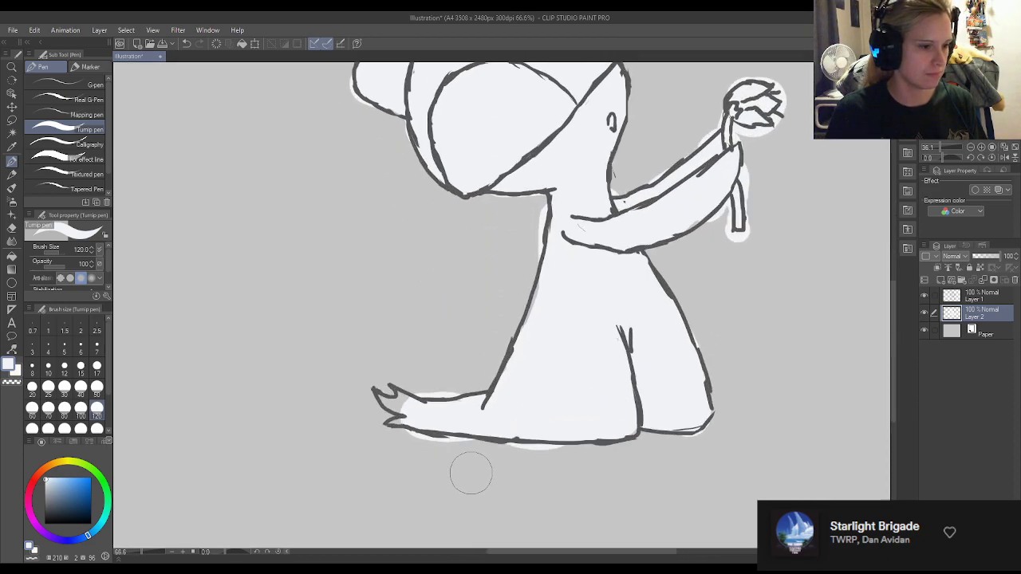
{"action": "mouse_move", "coordinate": [364, 340]}
{"action": "left_mouse_down"}
{"action": "mouse_move", "coordinate": [370, 386]}
{"action": "mouse_move", "coordinate": [364, 373]}
{"action": "mouse_move", "coordinate": [361, 386]}
{"action": "mouse_move", "coordinate": [347, 383]}
{"action": "mouse_move", "coordinate": [332, 350]}
{"action": "mouse_move", "coordinate": [352, 350]}
{"action": "mouse_move", "coordinate": [343, 338]}
{"action": "mouse_move", "coordinate": [393, 341]}
{"action": "mouse_move", "coordinate": [380, 335]}
{"action": "mouse_move", "coordinate": [368, 346]}
{"action": "mouse_move", "coordinate": [409, 366]}
{"action": "mouse_move", "coordinate": [389, 350]}
{"action": "mouse_move", "coordinate": [461, 358]}
{"action": "mouse_move", "coordinate": [330, 410]}
{"action": "mouse_move", "coordinate": [422, 355]}
{"action": "left_mouse_up"}
{"action": "key", "text": "e"}
{"action": "left_click", "coordinate": [81, 366]}
{"action": "key", "text": "p"}
{"action": "left_click", "coordinate": [415, 383]}
{"action": "key", "text": "e"}
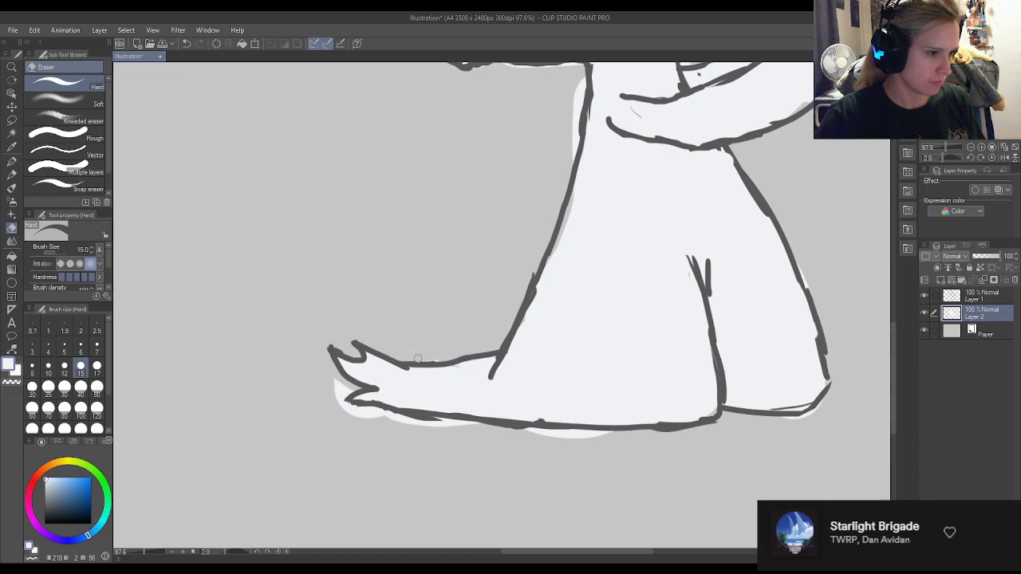
Erase the off-white overflow beneath the trailing foot and along the body's bottom edge.
{"action": "mouse_move", "coordinate": [342, 388]}
{"action": "left_mouse_down"}
{"action": "mouse_move", "coordinate": [341, 403]}
{"action": "mouse_move", "coordinate": [334, 387]}
{"action": "mouse_move", "coordinate": [356, 411]}
{"action": "mouse_move", "coordinate": [447, 425]}
{"action": "mouse_move", "coordinate": [403, 421]}
{"action": "left_mouse_up"}
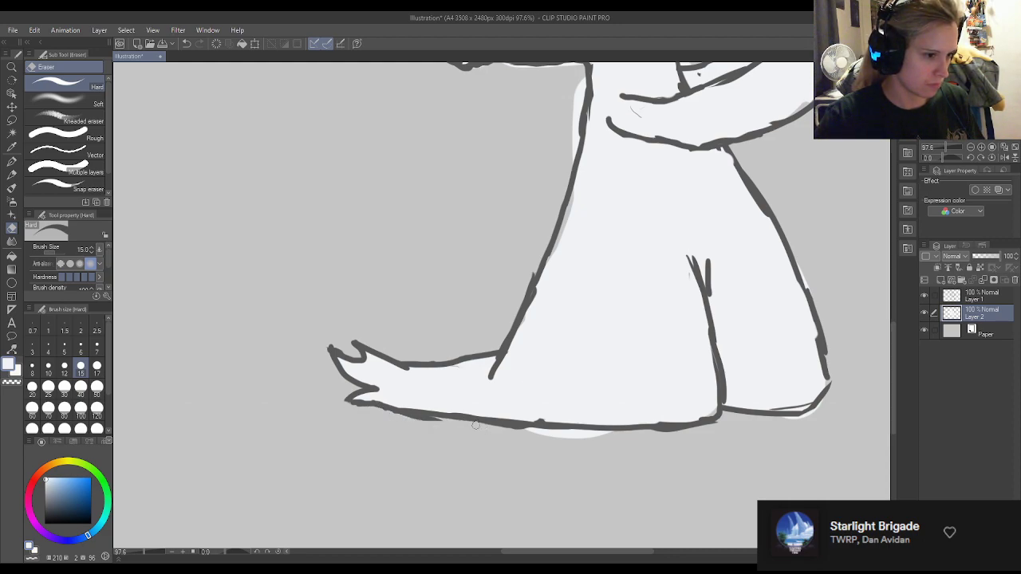
{"action": "mouse_move", "coordinate": [575, 442]}
{"action": "left_mouse_down"}
{"action": "mouse_move", "coordinate": [529, 432]}
{"action": "mouse_move", "coordinate": [596, 432]}
{"action": "left_mouse_up"}
{"action": "key", "text": "p"}
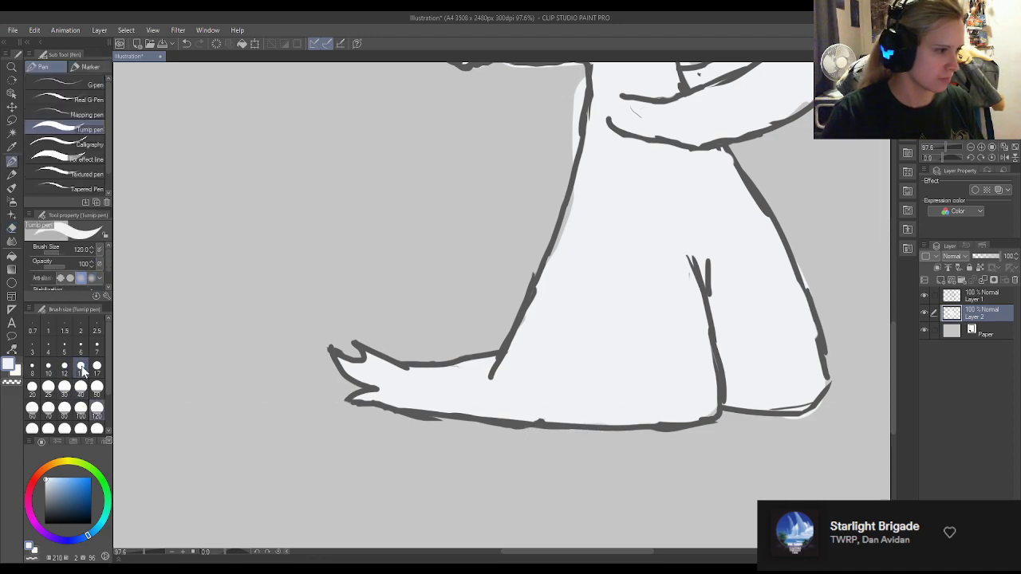
Clean up the off-white overflow around the front leg's lower corner and right edge.
{"action": "key", "text": "e"}
{"action": "mouse_move", "coordinate": [779, 416]}
{"action": "left_mouse_down"}
{"action": "mouse_move", "coordinate": [809, 417]}
{"action": "mouse_move", "coordinate": [829, 400]}
{"action": "left_mouse_up"}
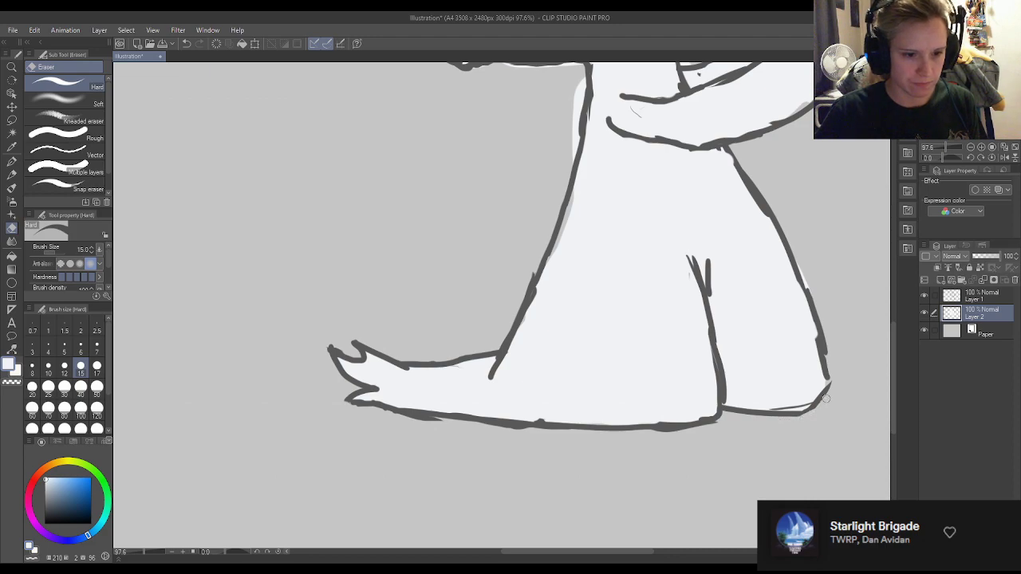
{"action": "key", "text": "p"}
{"action": "key", "text": "e"}
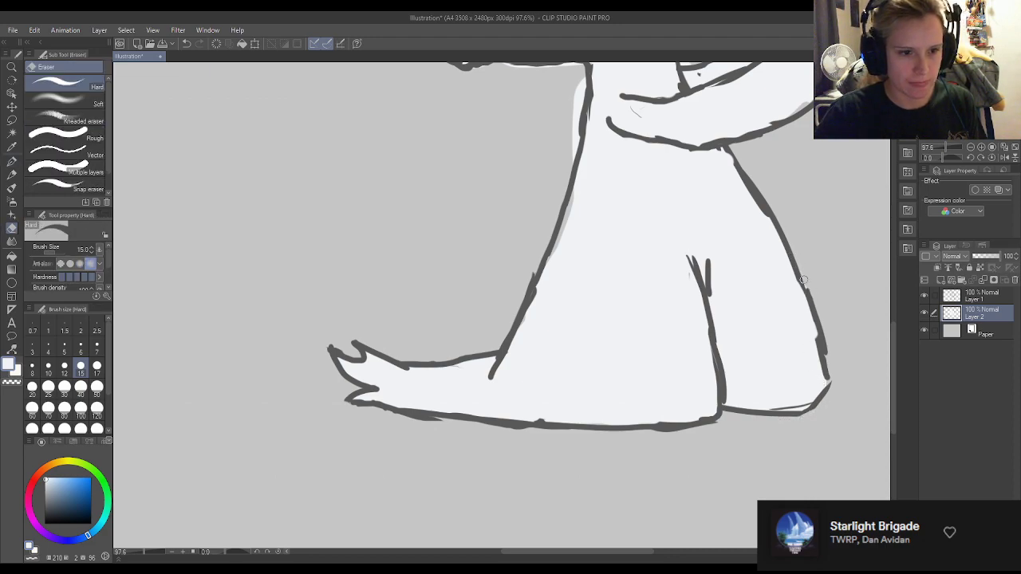
{"action": "key", "text": "p"}
Erase the off-white overflow along the figure's back, from the neck down.
{"action": "scroll", "coordinate": [876, 313], "scroll_direction": "up", "scroll_amount": 5}
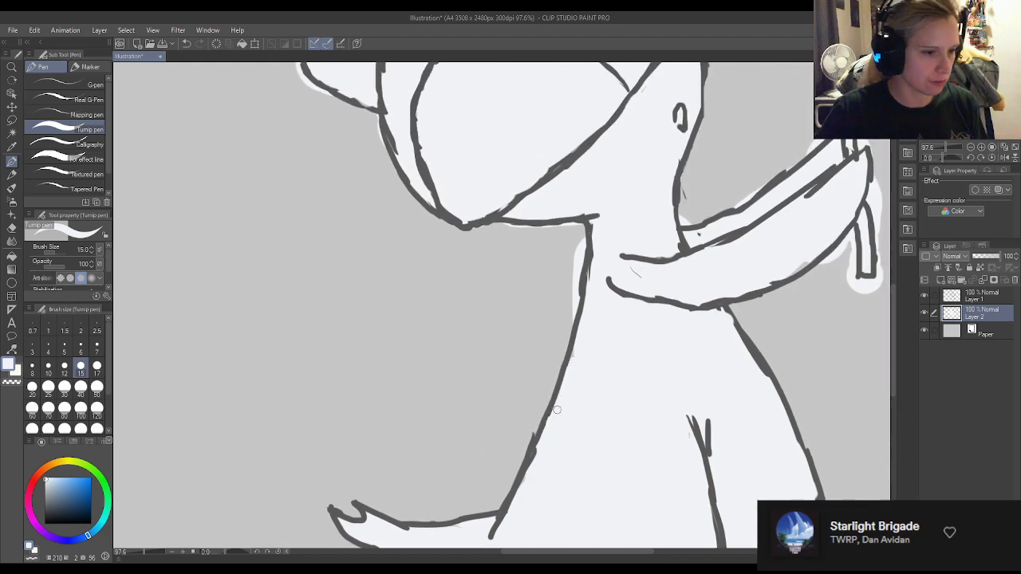
{"action": "key", "text": "e"}
{"action": "mouse_move", "coordinate": [575, 252]}
{"action": "left_mouse_down"}
{"action": "mouse_move", "coordinate": [599, 222]}
{"action": "mouse_move", "coordinate": [583, 245]}
{"action": "left_mouse_up"}
{"action": "key", "text": "p"}
{"action": "key", "text": "e"}
{"action": "left_click_drag", "start_coordinate": [577, 288], "coordinate": [575, 307]}
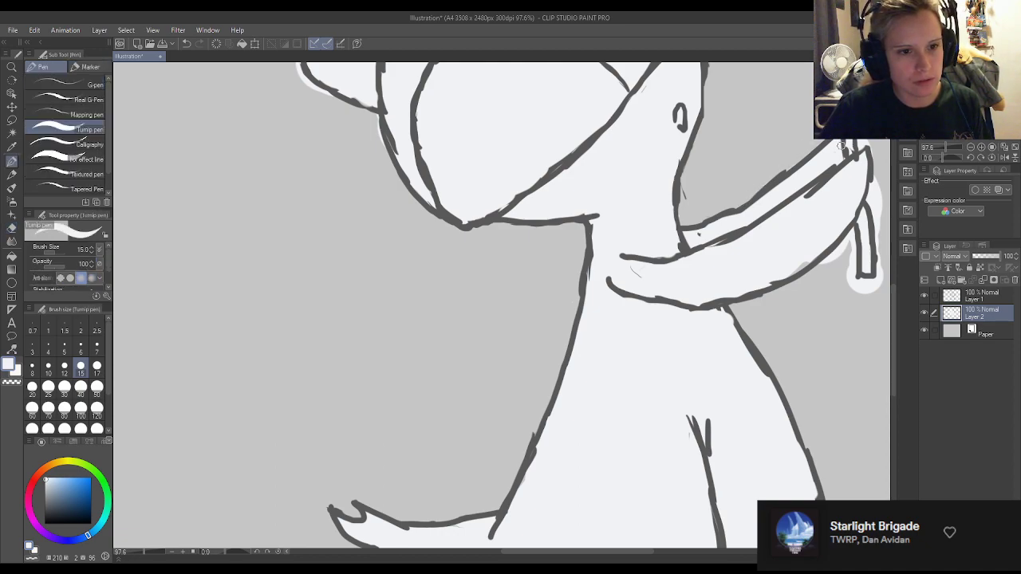
{"action": "left_click_drag", "start_coordinate": [802, 257], "coordinate": [812, 247]}
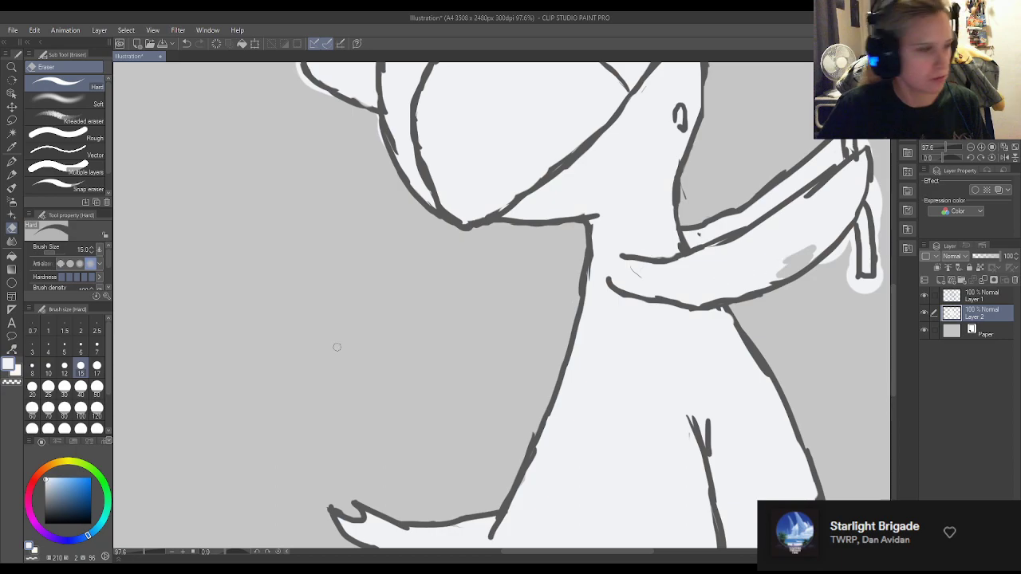
{"action": "left_click", "coordinate": [11, 161]}
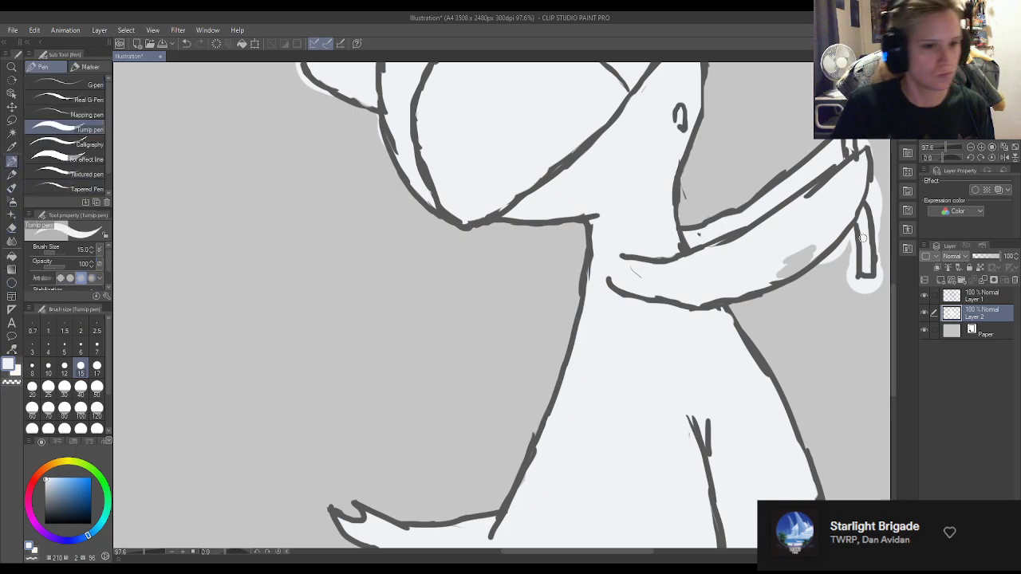
{"action": "mouse_move", "coordinate": [782, 256]}
{"action": "left_mouse_down"}
{"action": "mouse_move", "coordinate": [797, 269]}
{"action": "mouse_move", "coordinate": [809, 258]}
{"action": "left_mouse_up"}
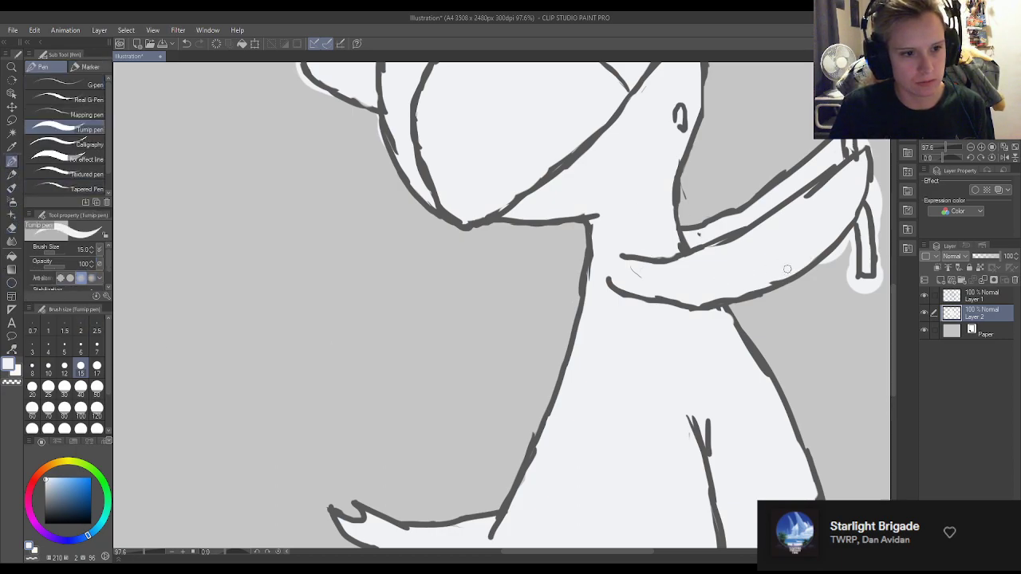
Erase the off-white overflow around the outstretched hands, the flower stem and the flower head with the Hard eraser.
{"action": "scroll", "coordinate": [591, 312], "scroll_direction": "down", "scroll_amount": 4}
{"action": "scroll", "coordinate": [833, 150], "scroll_direction": "up", "scroll_amount": 4}
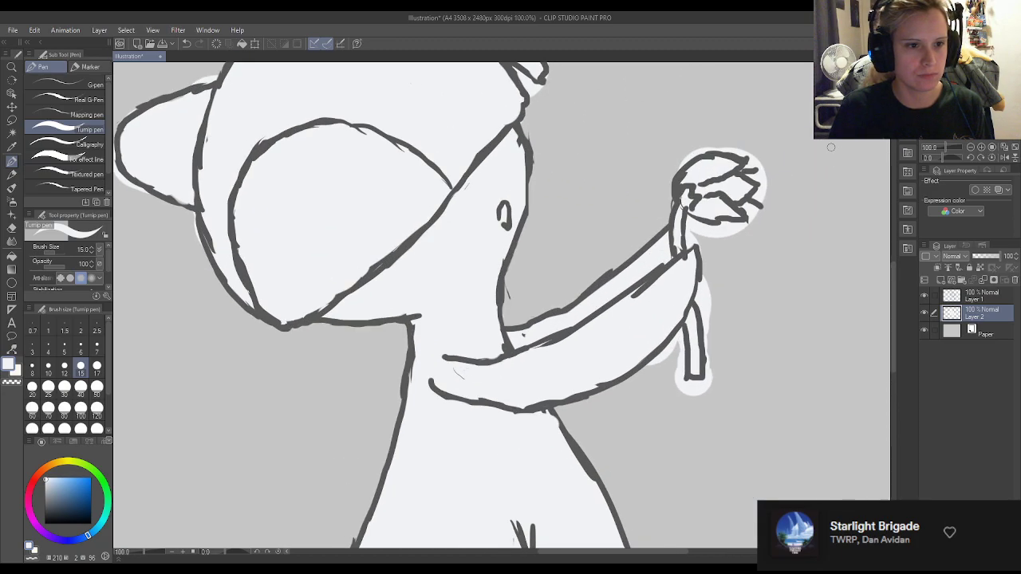
{"action": "key", "text": "e"}
{"action": "mouse_move", "coordinate": [622, 384]}
{"action": "left_mouse_down"}
{"action": "mouse_move", "coordinate": [656, 376]}
{"action": "mouse_move", "coordinate": [678, 335]}
{"action": "mouse_move", "coordinate": [683, 399]}
{"action": "mouse_move", "coordinate": [690, 381]}
{"action": "mouse_move", "coordinate": [707, 391]}
{"action": "left_mouse_up"}
{"action": "mouse_move", "coordinate": [716, 349]}
{"action": "left_mouse_down"}
{"action": "mouse_move", "coordinate": [709, 373]}
{"action": "mouse_move", "coordinate": [698, 300]}
{"action": "mouse_move", "coordinate": [708, 264]}
{"action": "mouse_move", "coordinate": [710, 310]}
{"action": "left_mouse_up"}
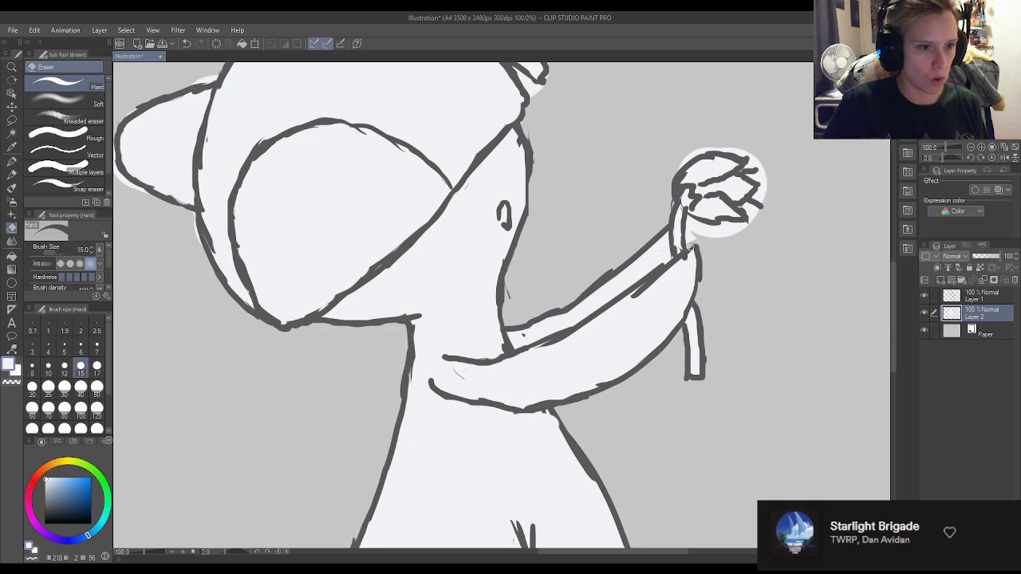
{"action": "mouse_move", "coordinate": [689, 223]}
{"action": "left_mouse_down"}
{"action": "mouse_move", "coordinate": [730, 223]}
{"action": "mouse_move", "coordinate": [722, 221]}
{"action": "mouse_move", "coordinate": [765, 225]}
{"action": "mouse_move", "coordinate": [739, 232]}
{"action": "mouse_move", "coordinate": [753, 220]}
{"action": "mouse_move", "coordinate": [742, 209]}
{"action": "mouse_move", "coordinate": [761, 205]}
{"action": "mouse_move", "coordinate": [742, 171]}
{"action": "mouse_move", "coordinate": [759, 159]}
{"action": "mouse_move", "coordinate": [710, 147]}
{"action": "mouse_move", "coordinate": [680, 160]}
{"action": "mouse_move", "coordinate": [708, 149]}
{"action": "mouse_move", "coordinate": [671, 174]}
{"action": "mouse_move", "coordinate": [687, 162]}
{"action": "mouse_move", "coordinate": [669, 197]}
{"action": "left_mouse_up"}
{"action": "key", "text": "p"}
Fill the gap inside the fin behind the top horn, and erase the overflow around its tip and the top of the head.
{"action": "scroll", "coordinate": [563, 208], "scroll_direction": "down", "scroll_amount": 4}
{"action": "scroll", "coordinate": [502, 274], "scroll_direction": "up", "scroll_amount": 5}
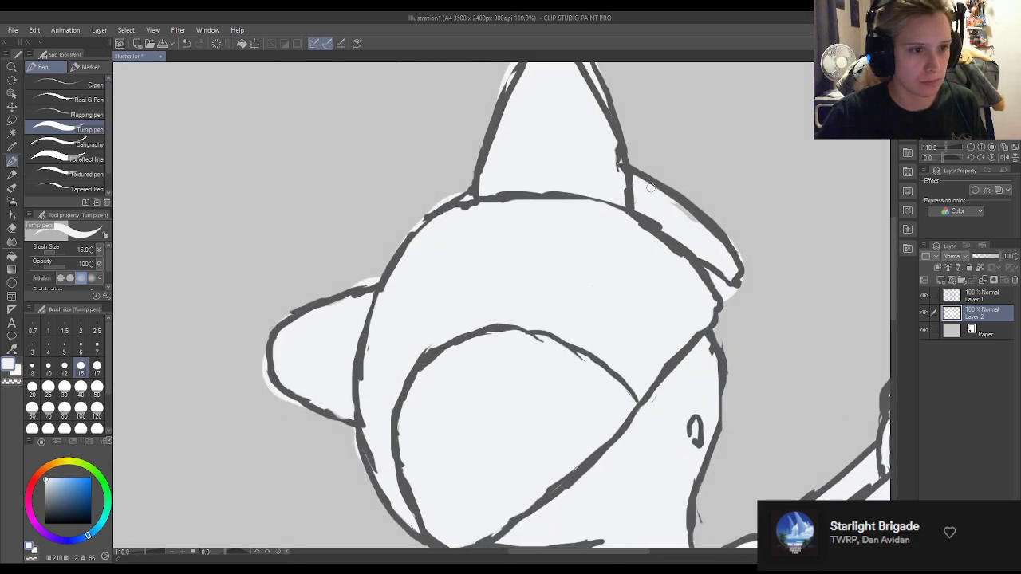
{"action": "key", "text": "e"}
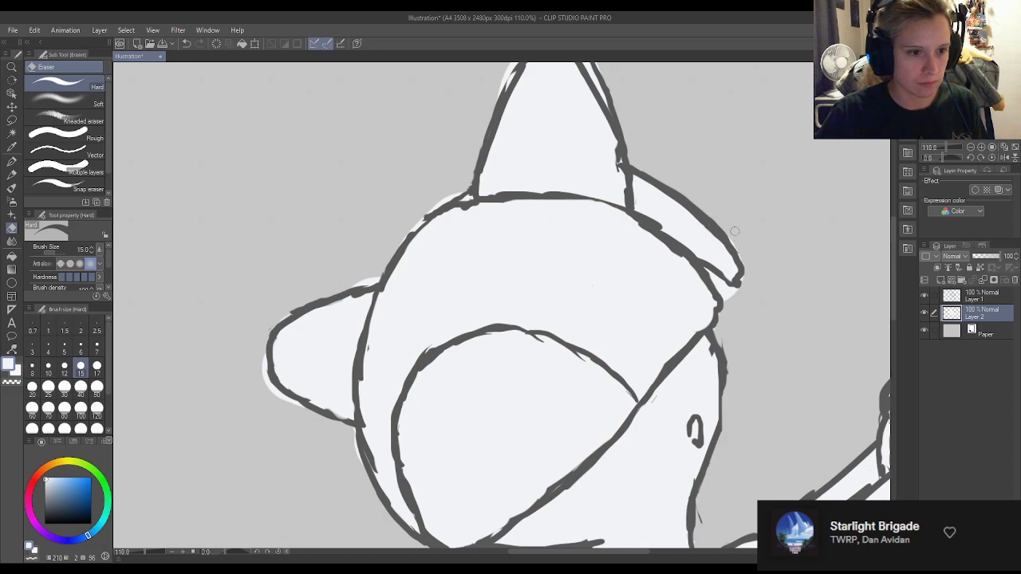
{"action": "mouse_move", "coordinate": [746, 292]}
{"action": "left_mouse_down"}
{"action": "mouse_move", "coordinate": [735, 272]}
{"action": "mouse_move", "coordinate": [719, 281]}
{"action": "mouse_move", "coordinate": [706, 271]}
{"action": "mouse_move", "coordinate": [725, 305]}
{"action": "left_mouse_up"}
{"action": "key", "text": "p"}
{"action": "key", "text": "e"}
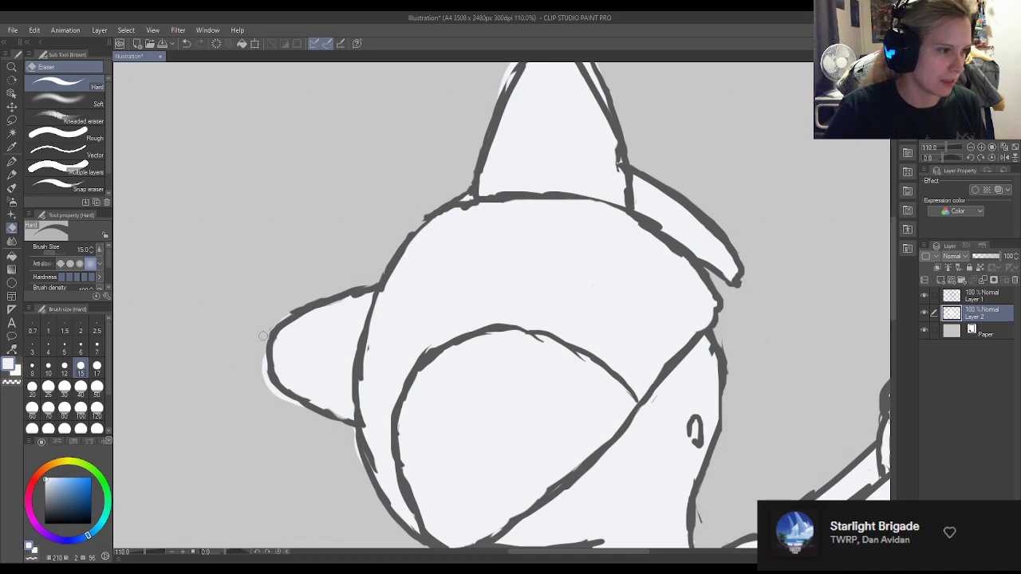
Erase the off-white overflow around the side horn, the head edge beneath it and the outer edge of the top horn.
{"action": "mouse_move", "coordinate": [258, 353]}
{"action": "left_mouse_down"}
{"action": "mouse_move", "coordinate": [291, 412]}
{"action": "mouse_move", "coordinate": [267, 391]}
{"action": "mouse_move", "coordinate": [295, 403]}
{"action": "left_mouse_up"}
{"action": "key", "text": "p"}
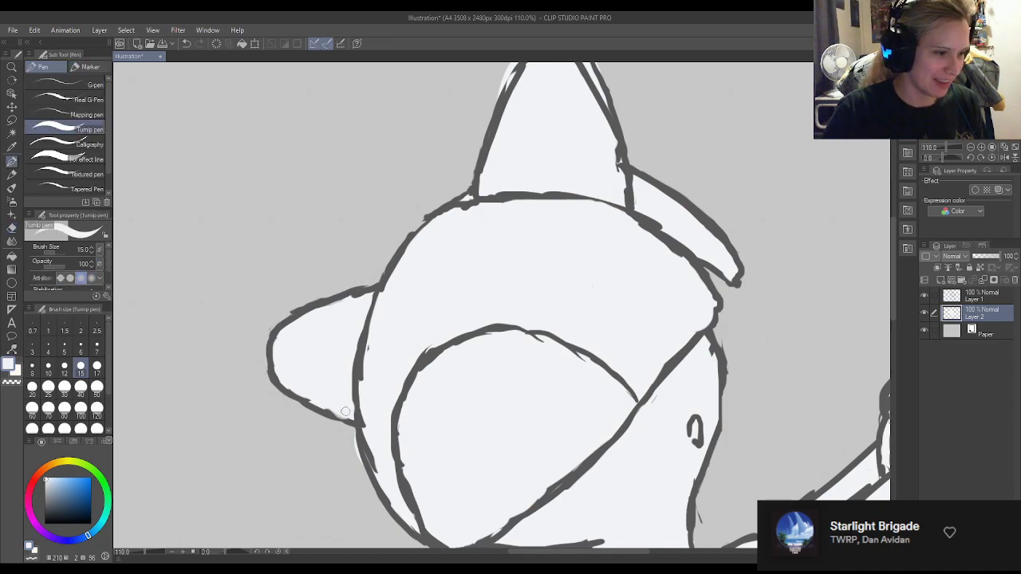
{"action": "key", "text": "e"}
{"action": "left_click_drag", "start_coordinate": [360, 461], "coordinate": [357, 436]}
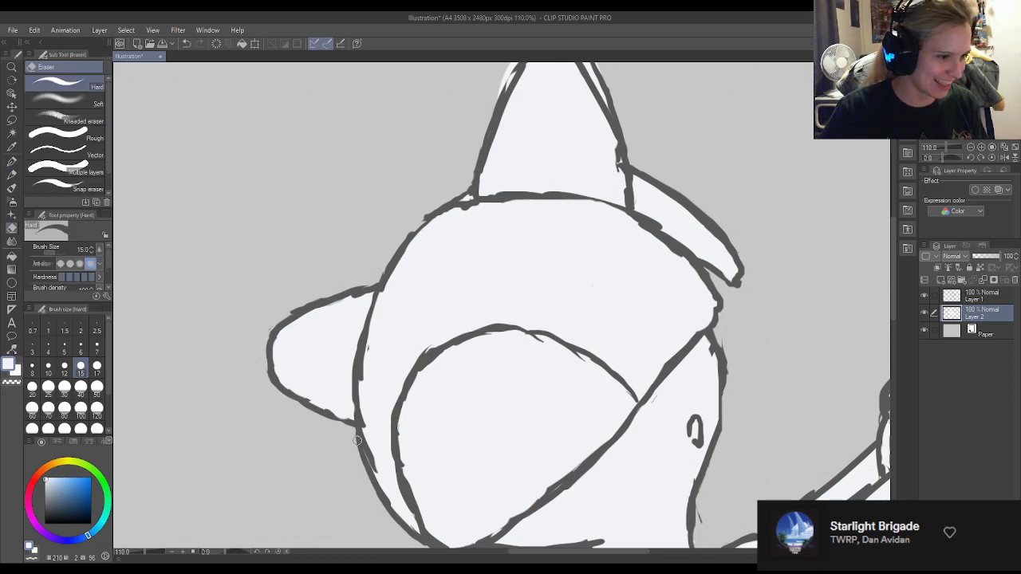
{"action": "scroll", "coordinate": [892, 312], "scroll_direction": "up", "scroll_amount": 3}
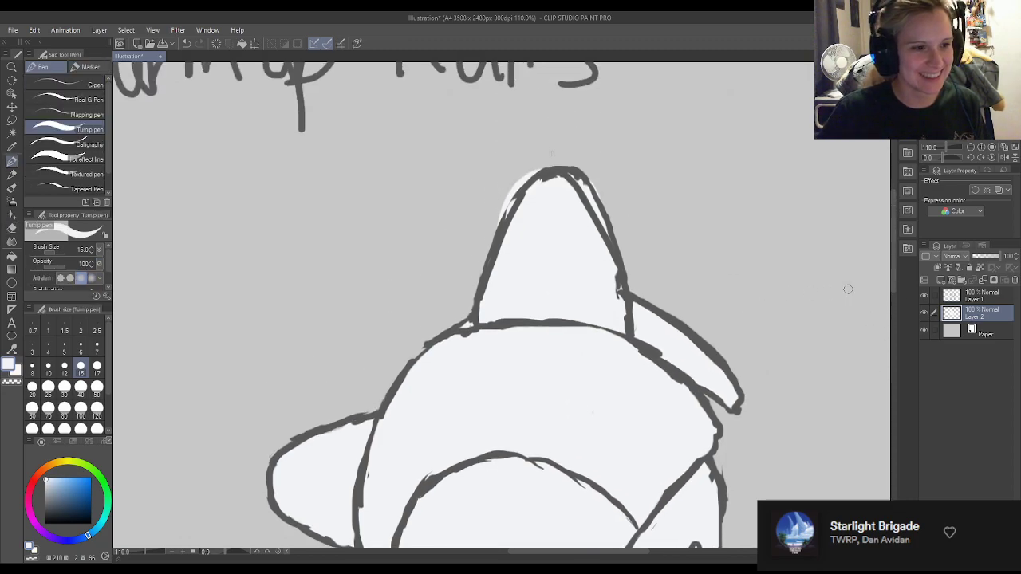
{"action": "left_click_drag", "start_coordinate": [494, 214], "coordinate": [530, 174]}
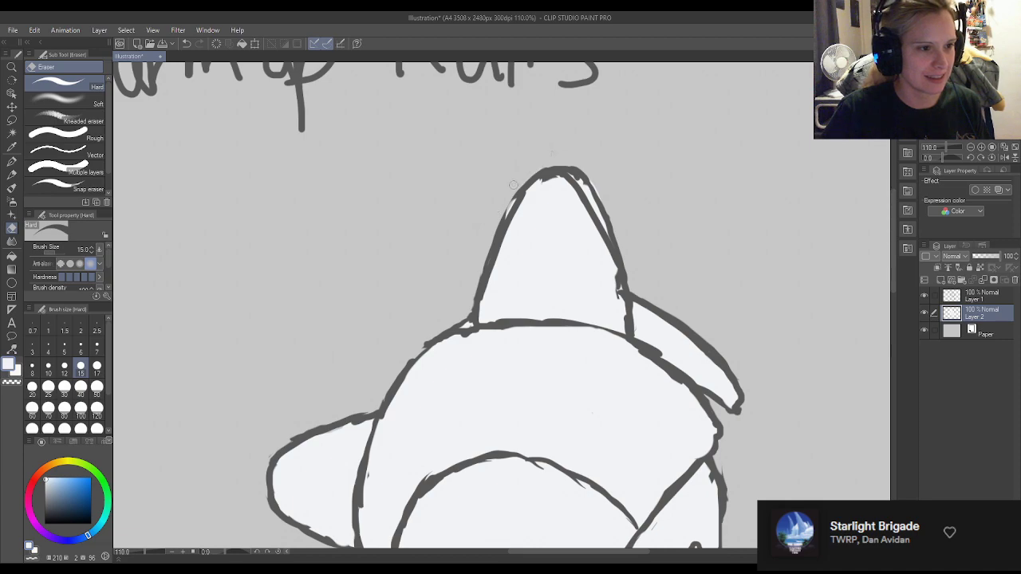
{"action": "key", "text": "p"}
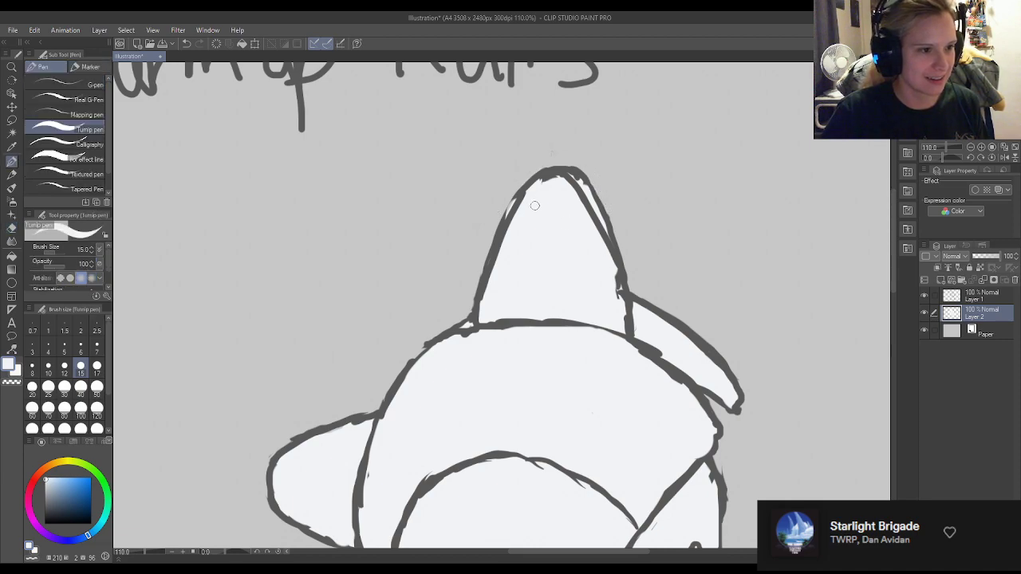
On Layer 1, thicken the top horn's left outline in dark grey and erase stray line bits at its right base and along the head.
{"action": "left_click", "coordinate": [975, 299]}
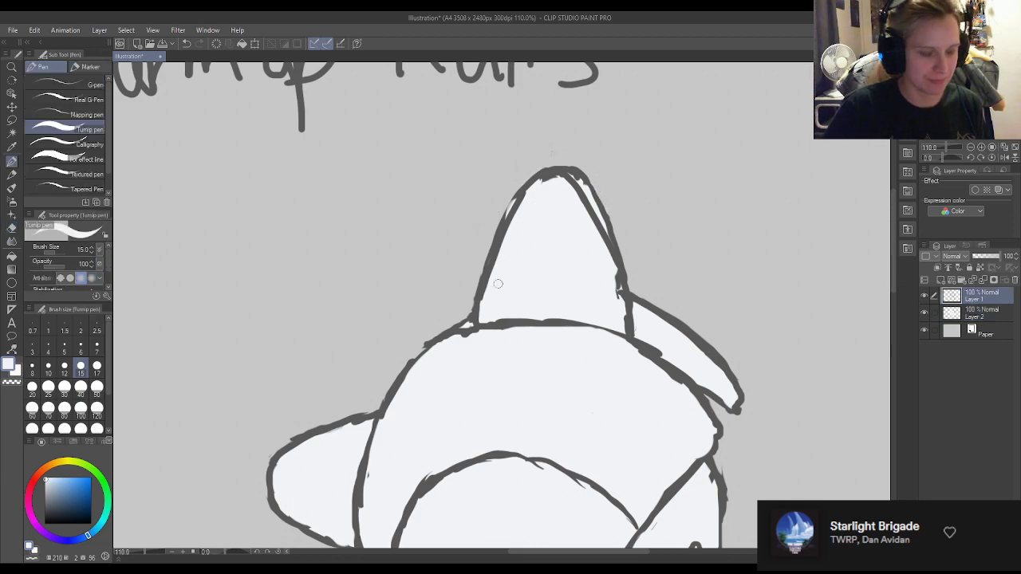
{"action": "key", "text": "x"}
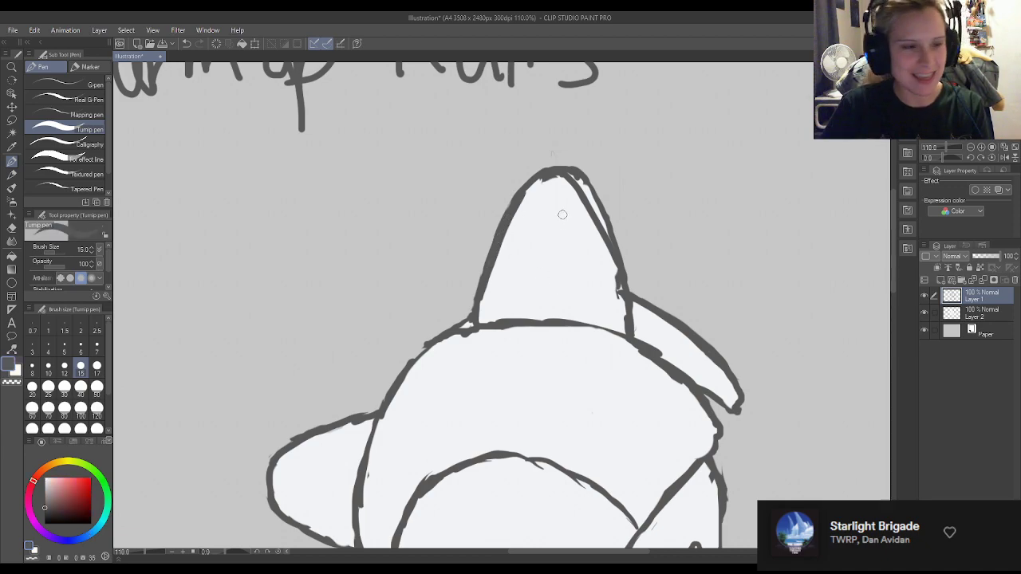
{"action": "key", "text": "e"}
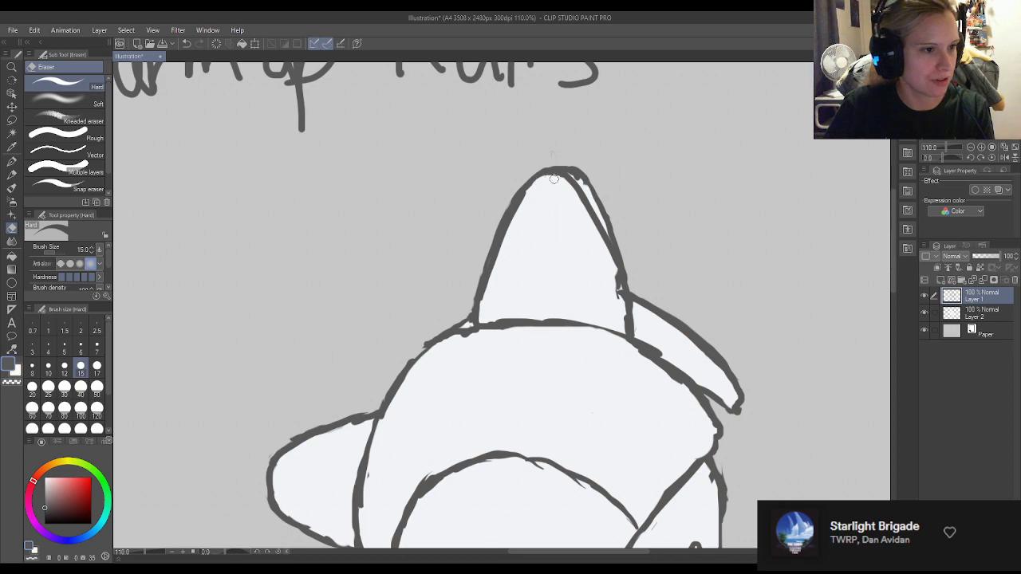
{"action": "left_click_drag", "start_coordinate": [609, 273], "coordinate": [618, 294]}
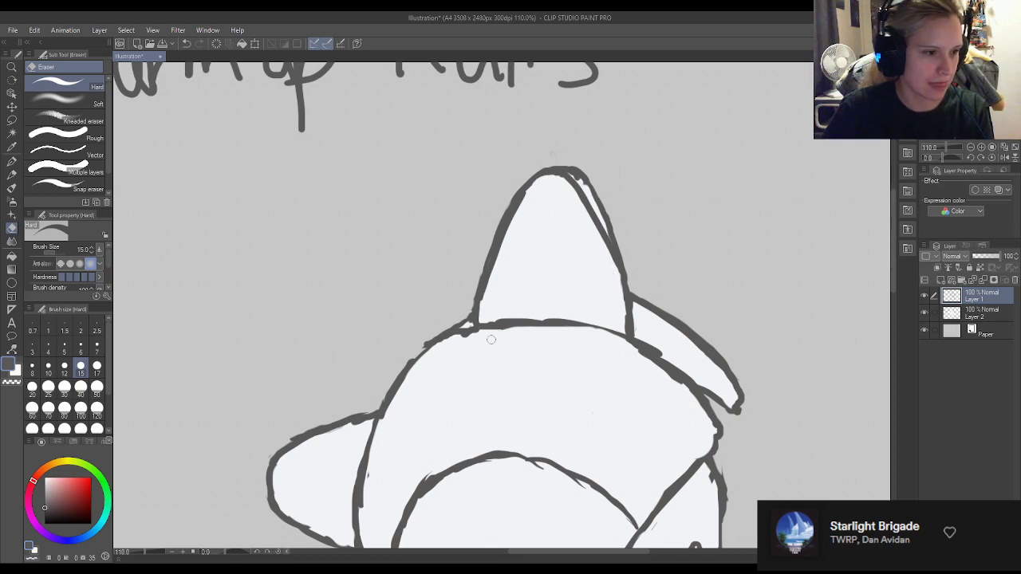
{"action": "left_click_drag", "start_coordinate": [638, 357], "coordinate": [678, 383]}
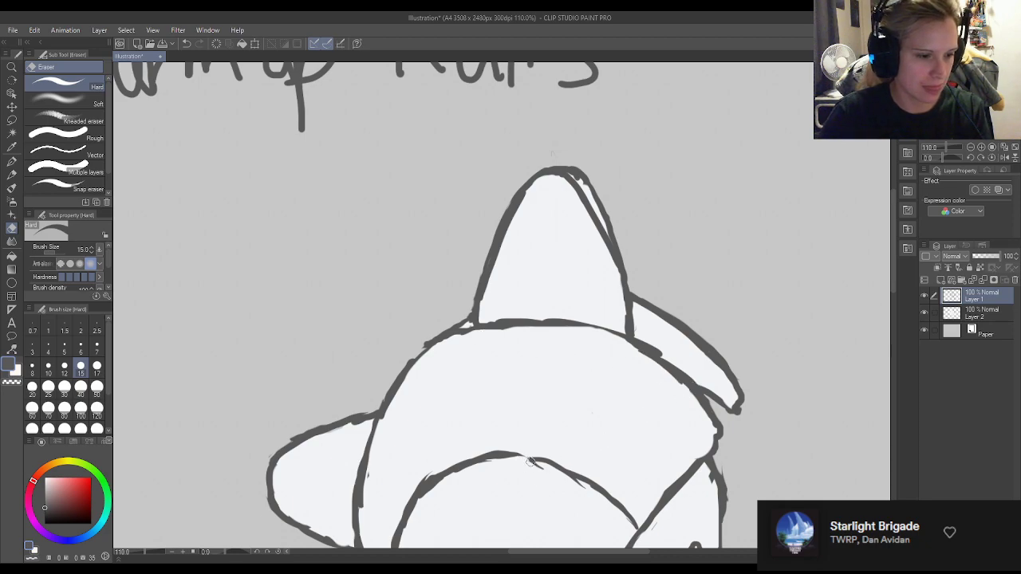
Redraw and trim the head's upper outline around the base of the top horn with the Turnip pen and Hard eraser.
{"action": "key", "text": "p"}
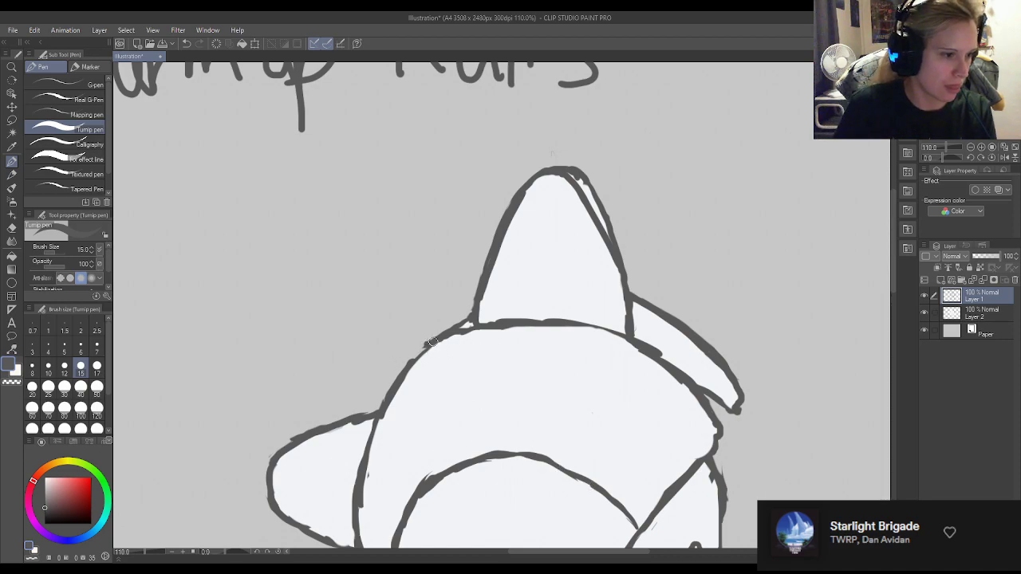
{"action": "key", "text": "e"}
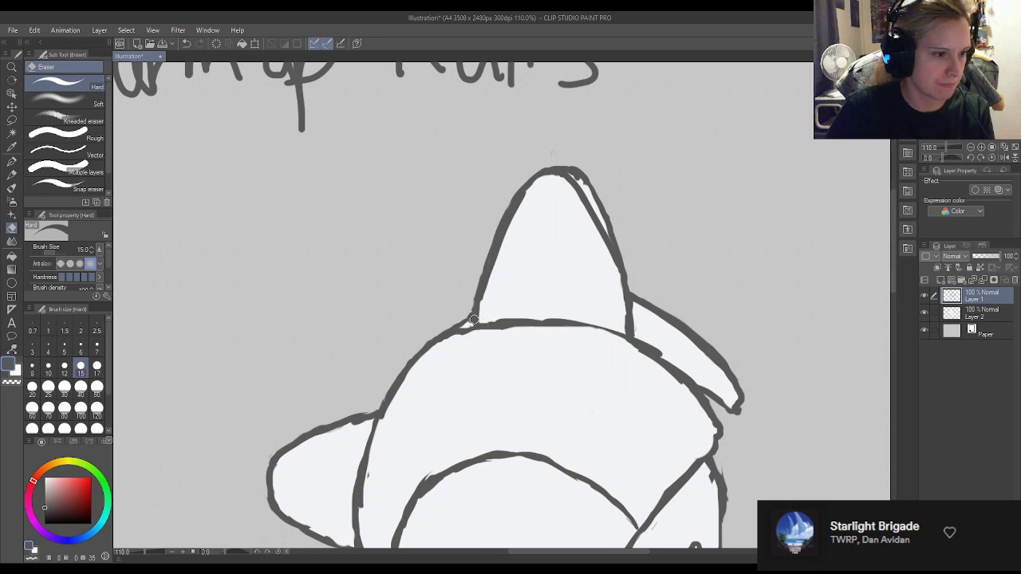
{"action": "key", "text": "p"}
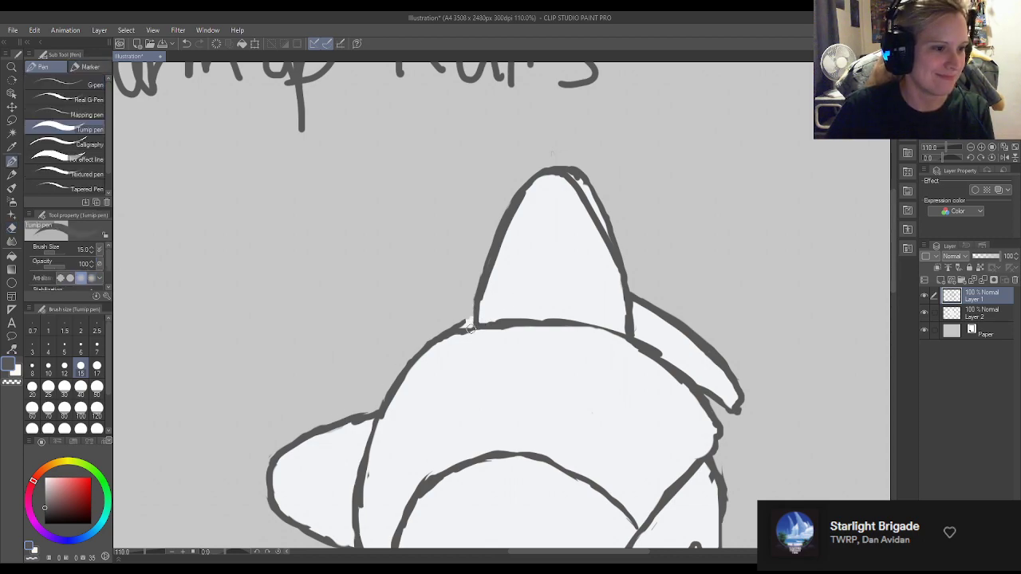
{"action": "key", "text": "e"}
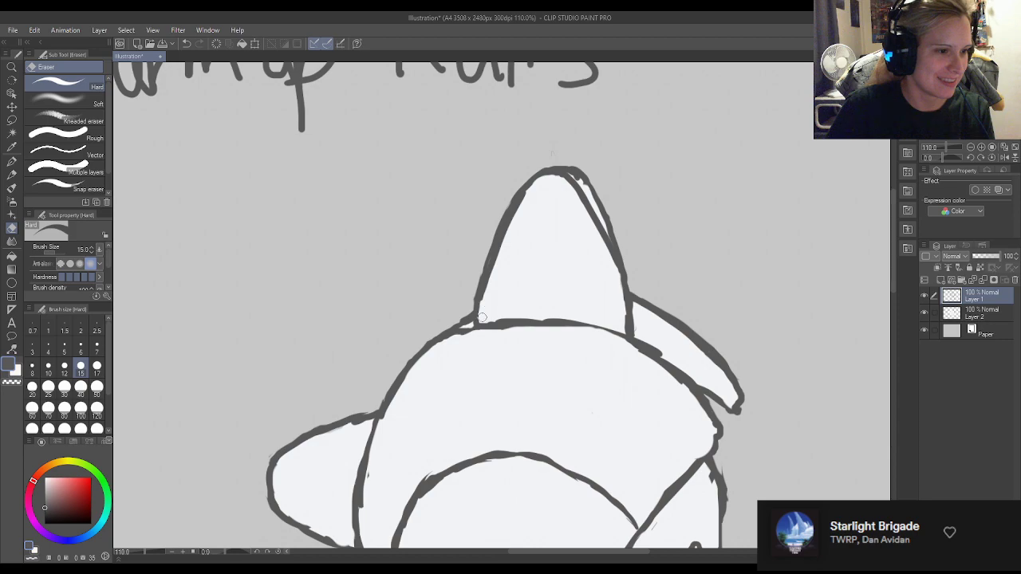
{"action": "key", "text": "p"}
{"action": "key", "text": "e"}
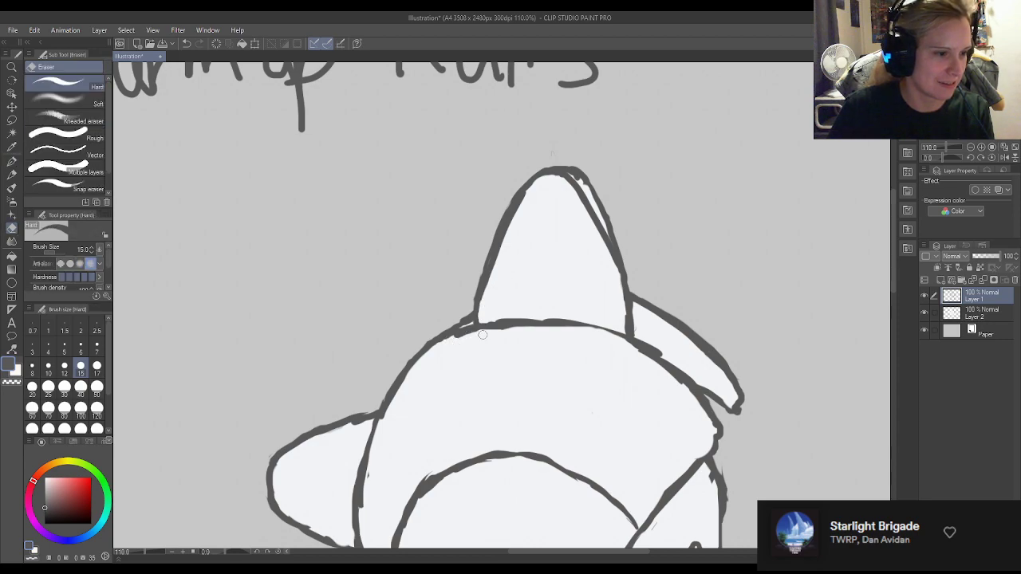
{"action": "key", "text": "p"}
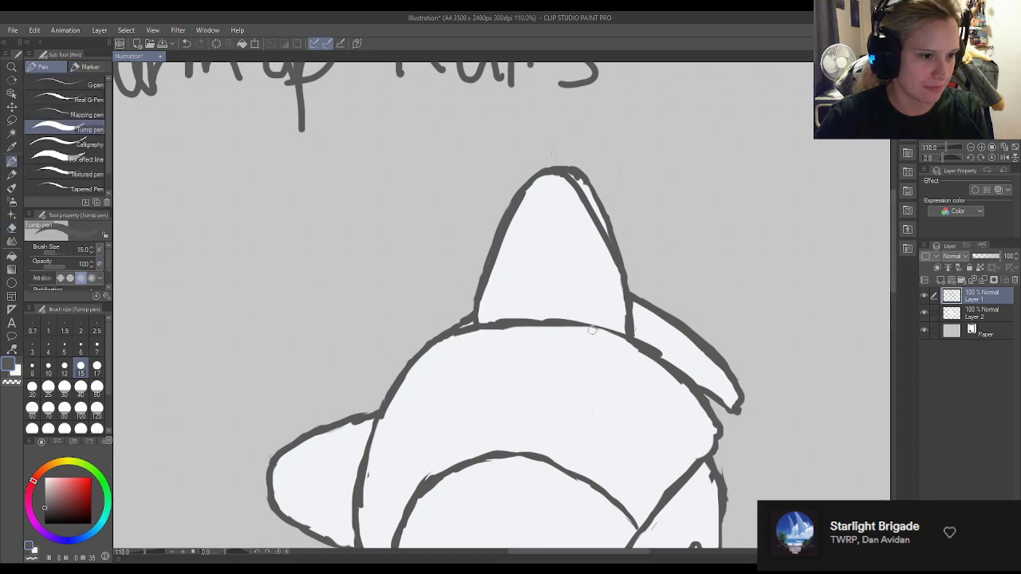
{"action": "key", "text": "e"}
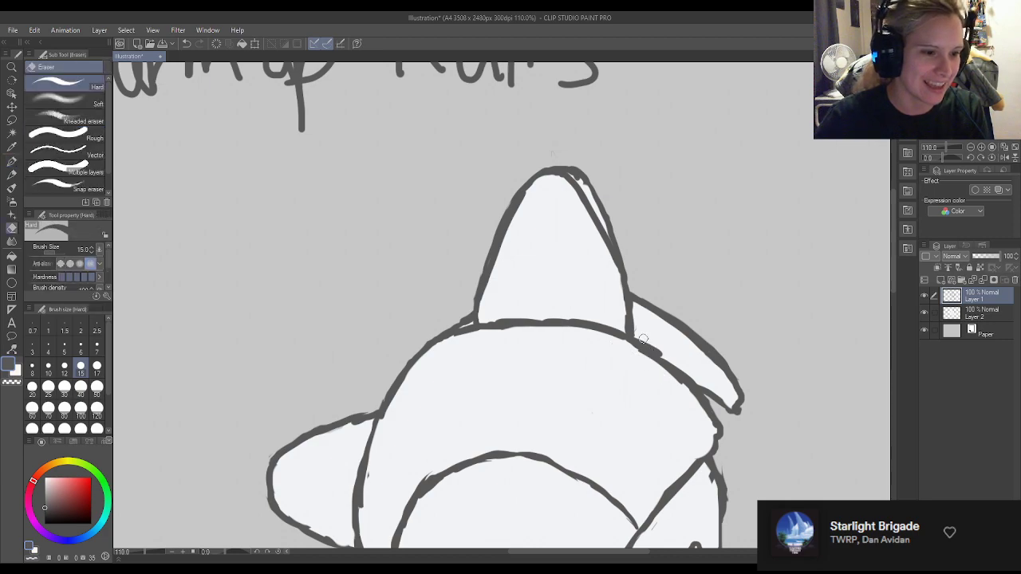
Clean up the line art at the rear fin's tip and the head's pointed corner beneath it.
{"action": "left_click_drag", "start_coordinate": [752, 402], "coordinate": [706, 448]}
{"action": "key", "text": "p"}
{"action": "key", "text": "e"}
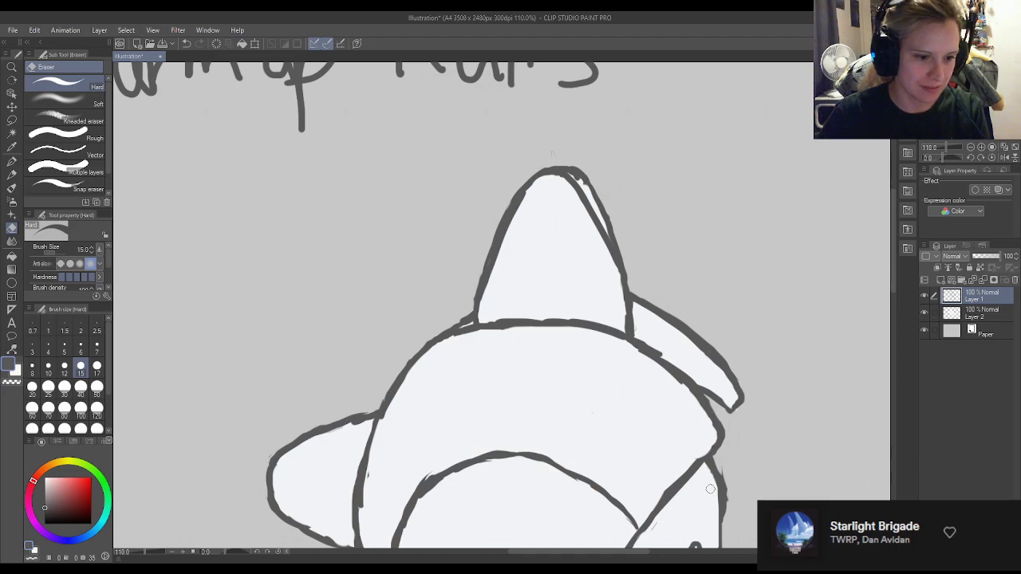
{"action": "key", "text": "p"}
Smooth the outline along the face's right edge and erase the stray marks beside the neck and at the near arm's shoulder.
{"action": "scroll", "coordinate": [734, 180], "scroll_direction": "down", "scroll_amount": 4}
{"action": "scroll", "coordinate": [682, 159], "scroll_direction": "up", "scroll_amount": 4}
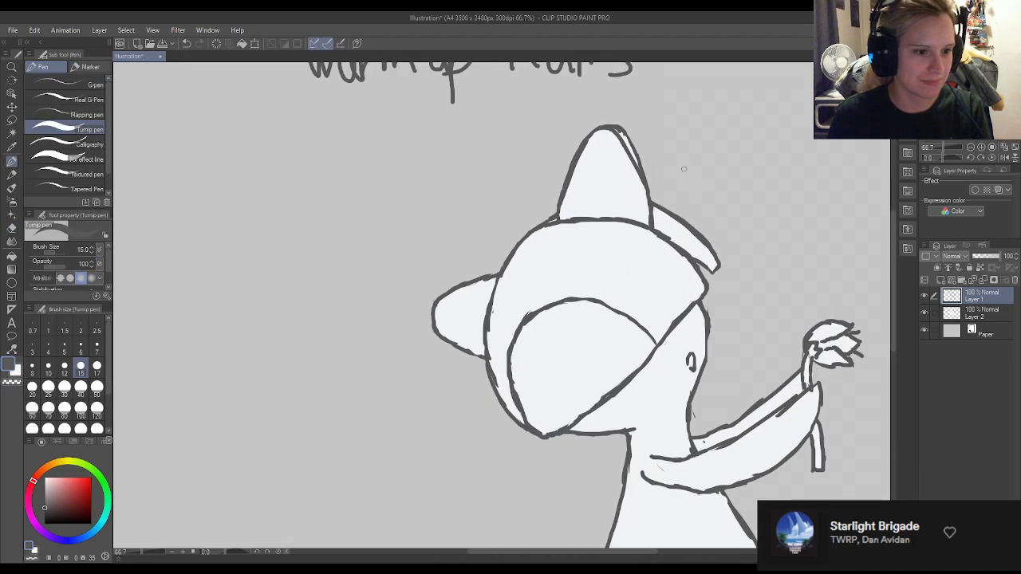
{"action": "scroll", "coordinate": [718, 335], "scroll_direction": "down", "scroll_amount": 2}
{"action": "scroll", "coordinate": [681, 392], "scroll_direction": "up", "scroll_amount": 3}
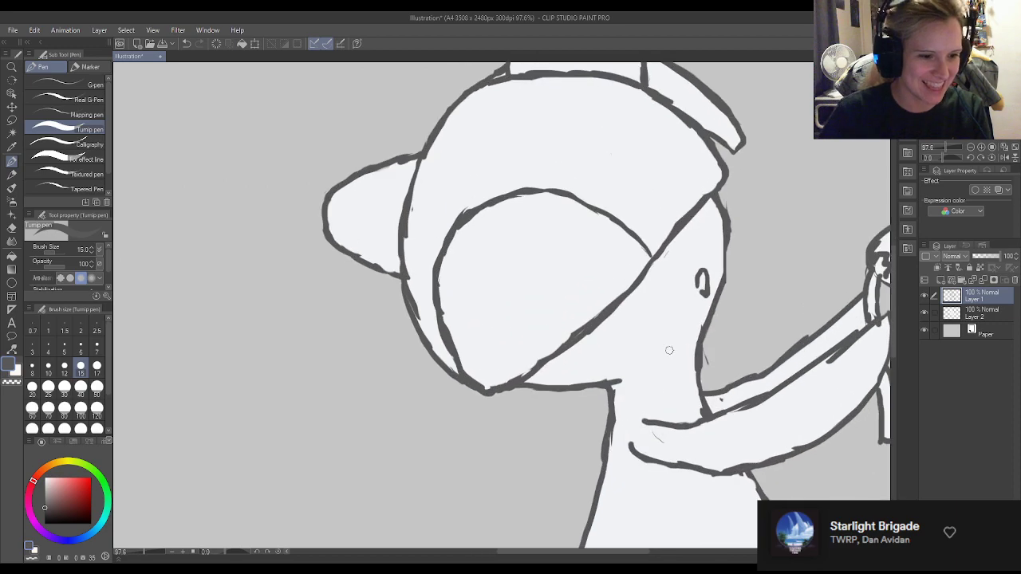
{"action": "key", "text": "e"}
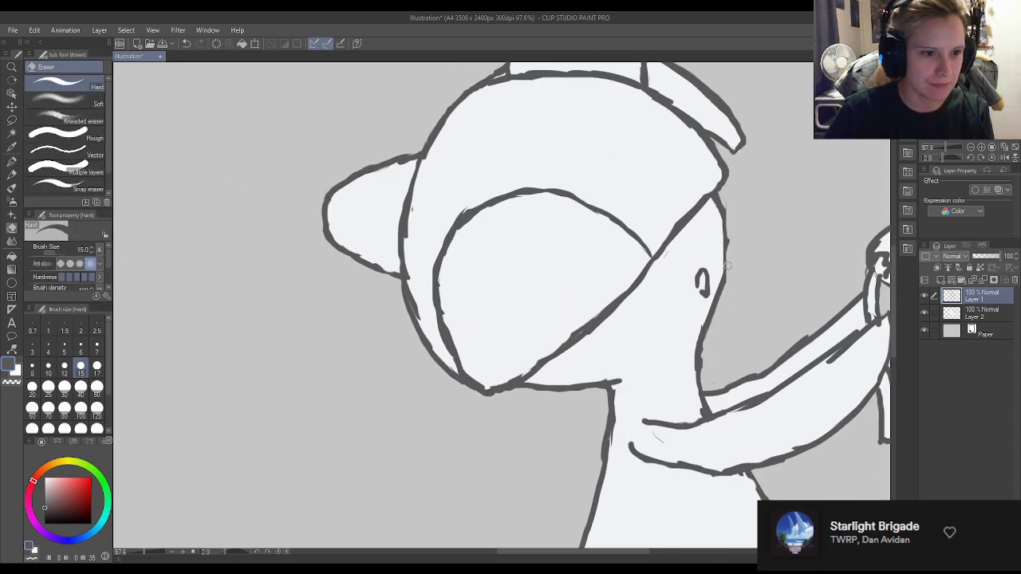
{"action": "key", "text": "p"}
{"action": "left_click_drag", "start_coordinate": [725, 241], "coordinate": [721, 284]}
{"action": "key", "text": "e"}
{"action": "left_click_drag", "start_coordinate": [644, 437], "coordinate": [646, 436]}
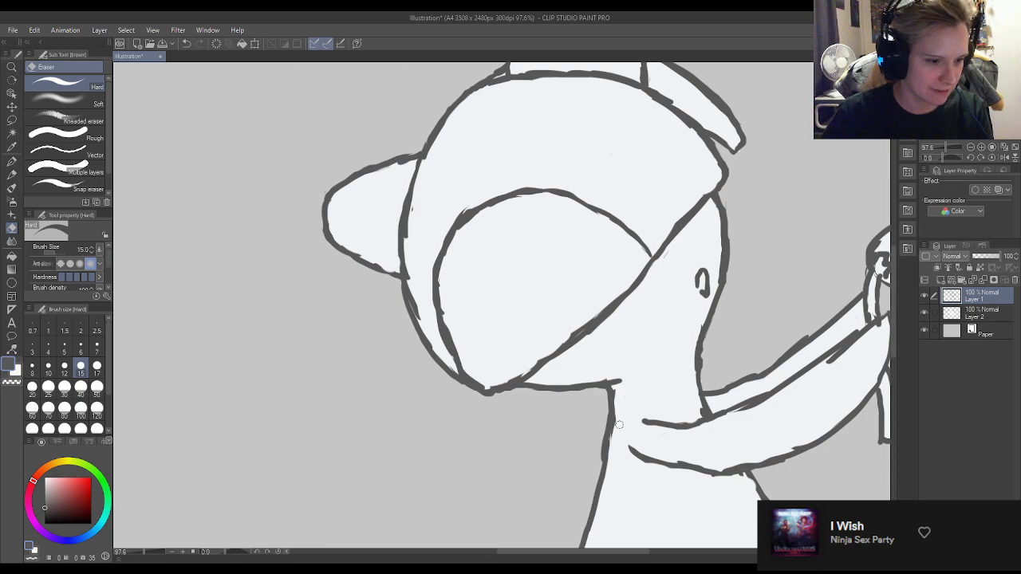
Trim and redraw the back-of-neck outline below the head as a cleaner line.
{"action": "left_click_drag", "start_coordinate": [619, 391], "coordinate": [606, 467]}
{"action": "key", "text": "p"}
{"action": "left_click_drag", "start_coordinate": [612, 387], "coordinate": [605, 457]}
{"action": "key", "text": "e"}
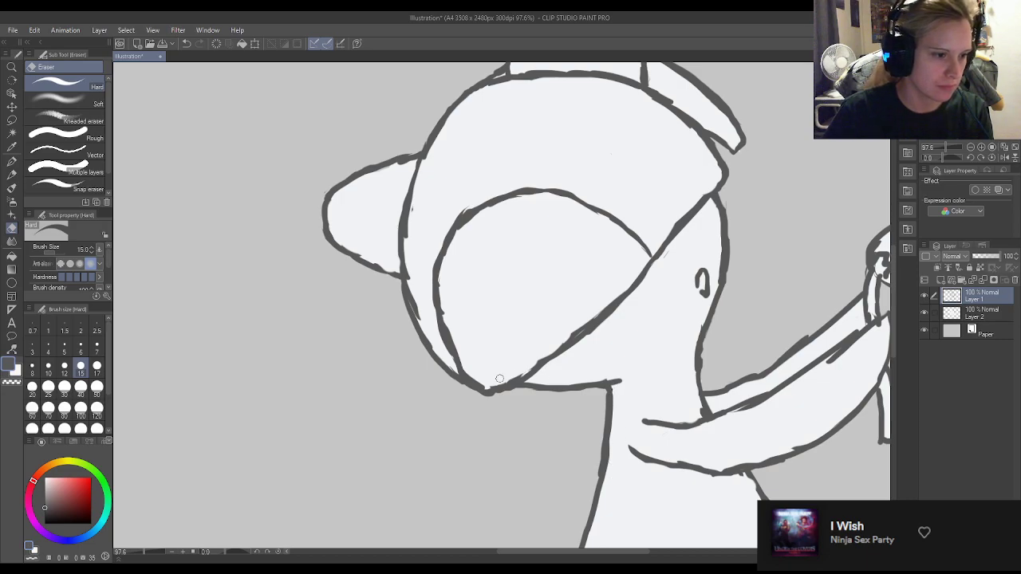
Clean up the lines meeting at the head's lower point and along the lower part of the inner curve.
{"action": "left_click_drag", "start_coordinate": [492, 385], "coordinate": [562, 337]}
{"action": "mouse_move", "coordinate": [525, 369]}
{"action": "left_mouse_down"}
{"action": "mouse_move", "coordinate": [598, 312]}
{"action": "mouse_move", "coordinate": [522, 375]}
{"action": "mouse_move", "coordinate": [477, 381]}
{"action": "mouse_move", "coordinate": [444, 337]}
{"action": "left_mouse_up"}
{"action": "key", "text": "p"}
{"action": "key", "text": "e"}
{"action": "key", "text": "p"}
{"action": "key", "text": "e"}
{"action": "mouse_move", "coordinate": [471, 373]}
{"action": "left_mouse_down"}
{"action": "mouse_move", "coordinate": [443, 318]}
{"action": "mouse_move", "coordinate": [446, 290]}
{"action": "left_mouse_up"}
{"action": "key", "text": "p"}
{"action": "key", "text": "e"}
Trim the inner side of the head's left outline and tidy the spot where the side horn joins it.
{"action": "left_click_drag", "start_coordinate": [426, 326], "coordinate": [413, 250]}
{"action": "left_click_drag", "start_coordinate": [421, 320], "coordinate": [410, 284]}
{"action": "left_click_drag", "start_coordinate": [417, 202], "coordinate": [408, 256]}
{"action": "key", "text": "p"}
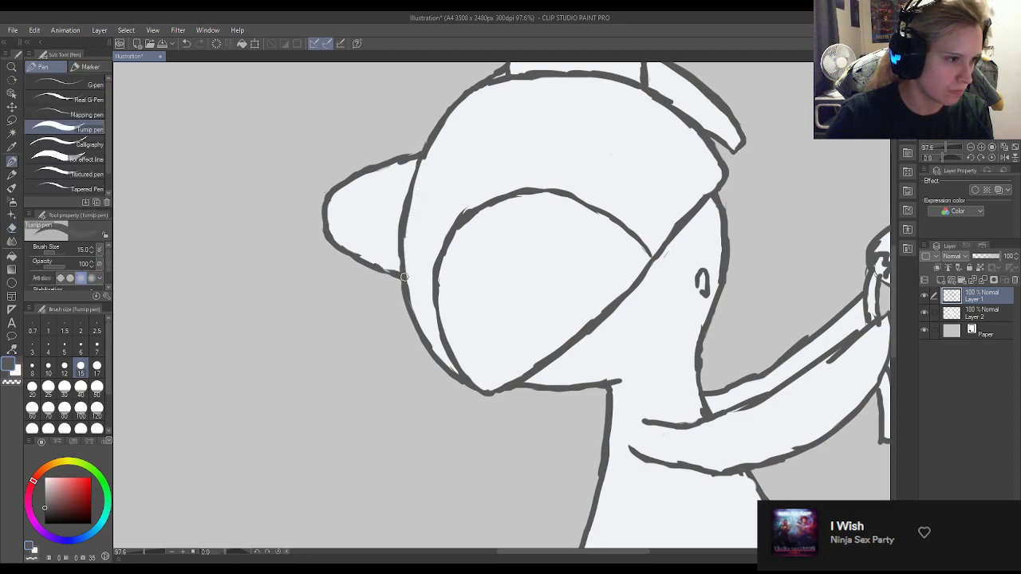
{"action": "key", "text": "e"}
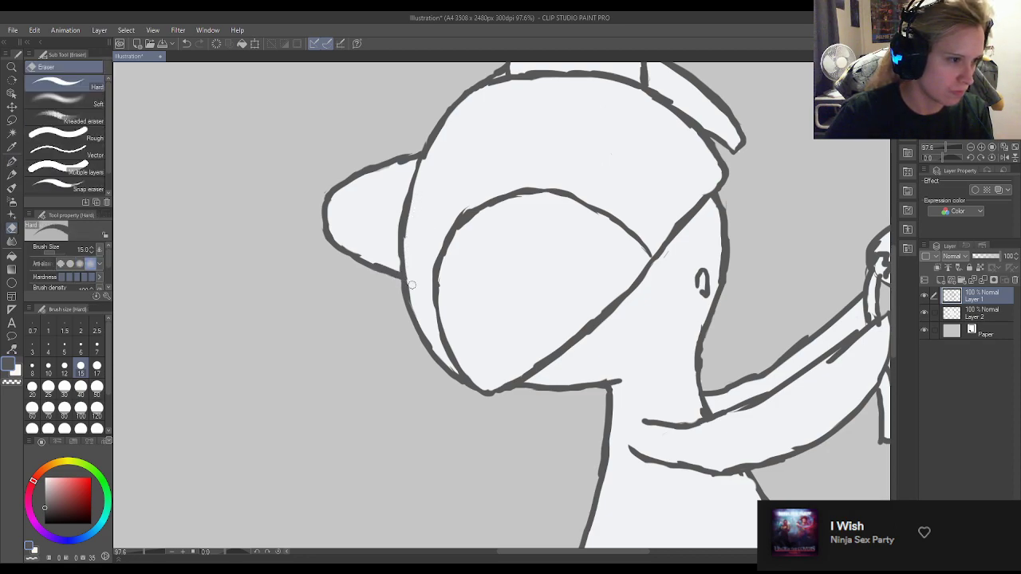
{"action": "key", "text": "p"}
Enlarge the Turnip pen to size 82.1 and lock the transparent pixels of Layer 2.
{"action": "scroll", "coordinate": [415, 268], "scroll_direction": "down", "scroll_amount": 8}
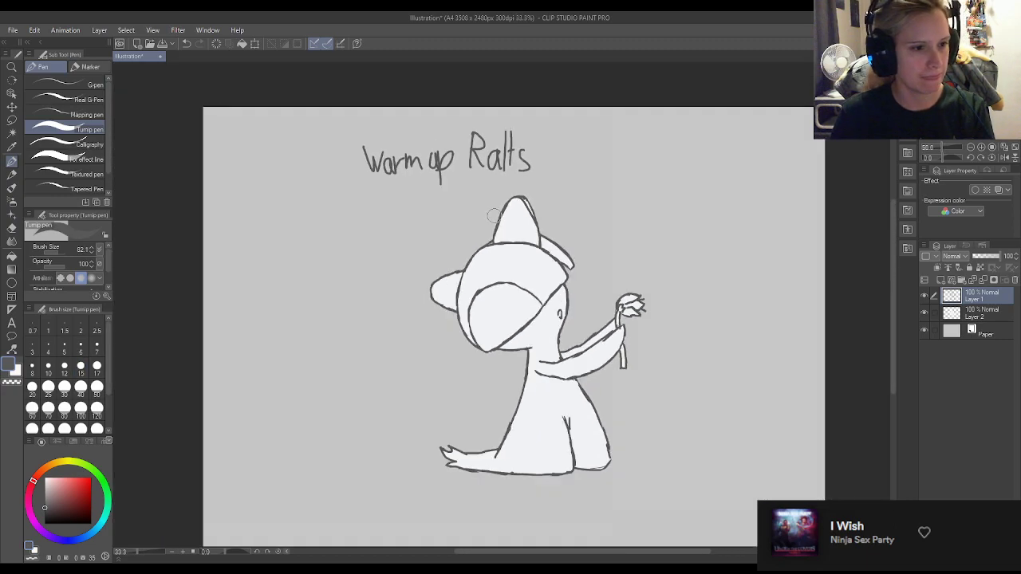
{"action": "scroll", "coordinate": [524, 241], "scroll_direction": "up", "scroll_amount": 4}
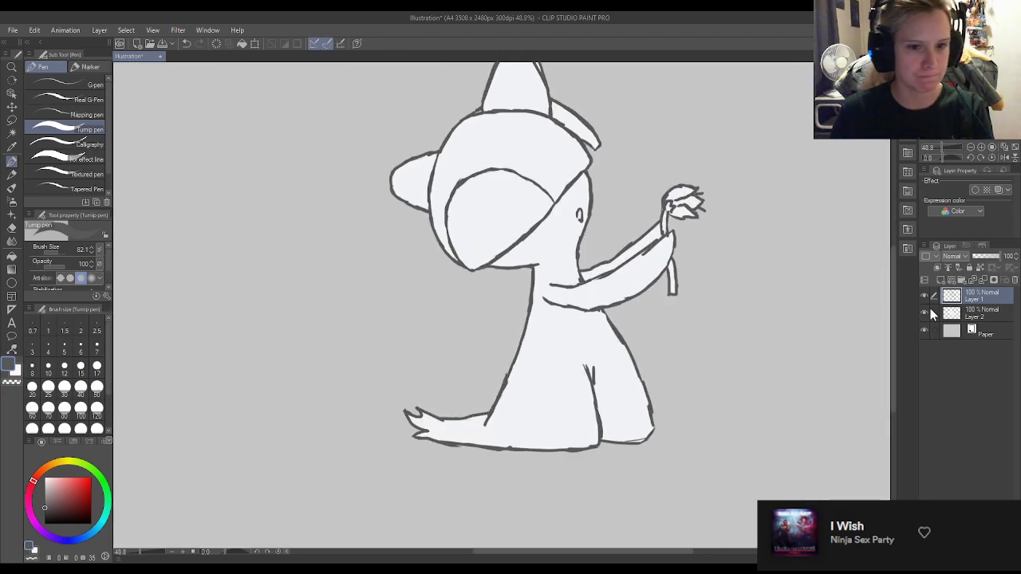
{"action": "left_click", "coordinate": [974, 314]}
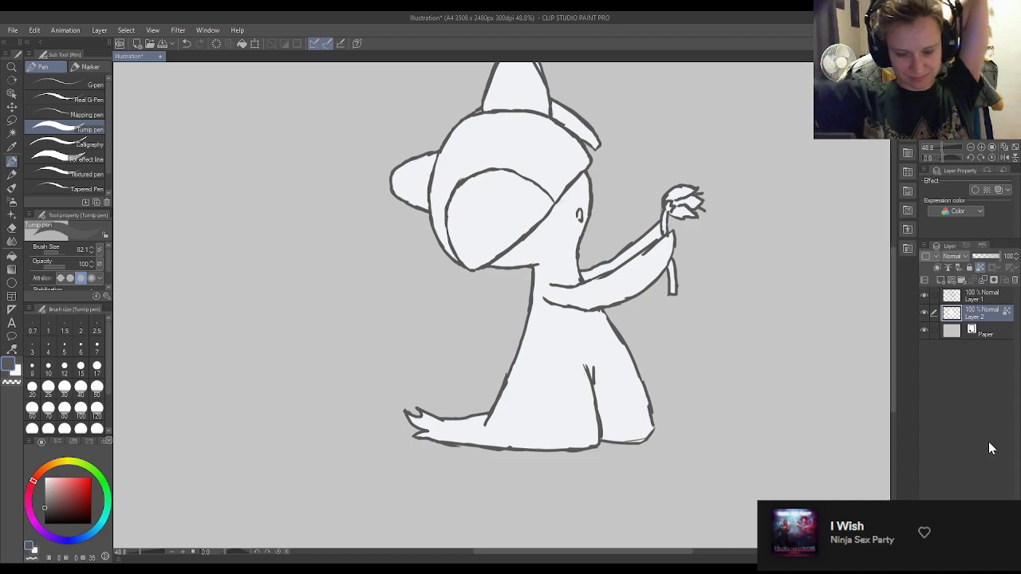
{"action": "scroll", "coordinate": [559, 340], "scroll_direction": "down", "scroll_amount": 6}
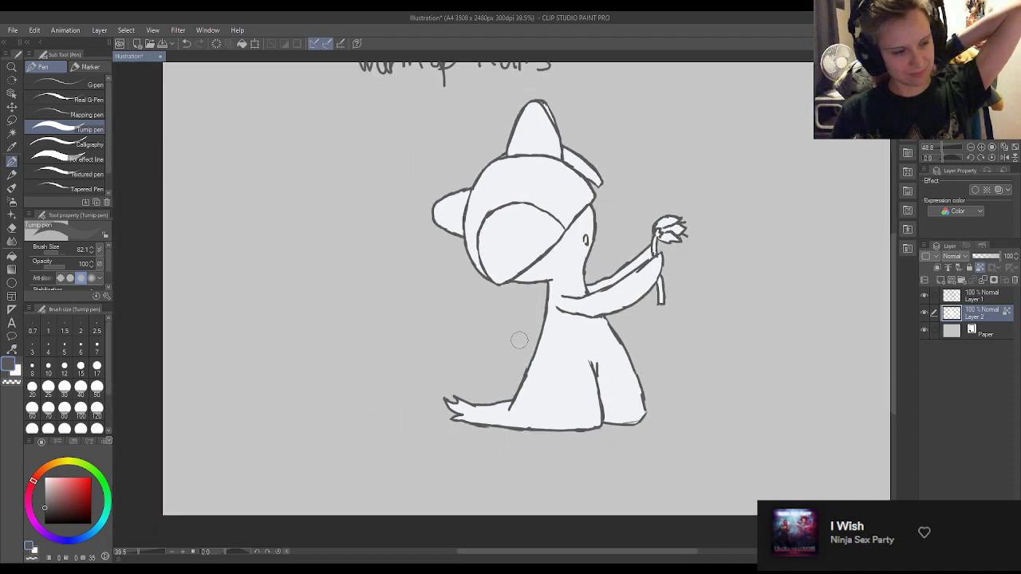
{"action": "scroll", "coordinate": [530, 208], "scroll_direction": "up", "scroll_amount": 3}
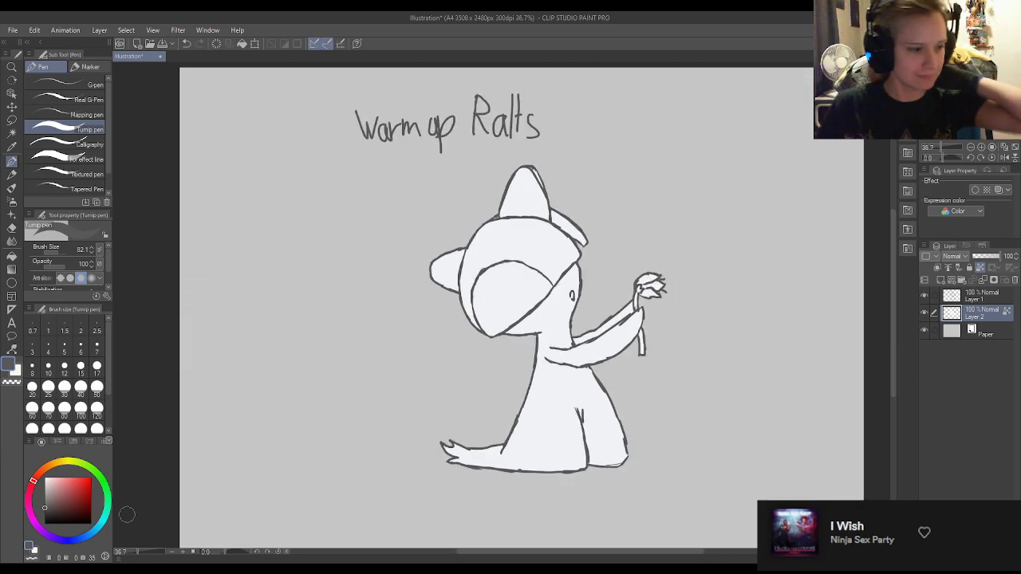
Set the drawing colour to dusty pink (H 352, S 39, V 79) and colour the side horn with the pen at size 30.
{"action": "left_click", "coordinate": [30, 544]}
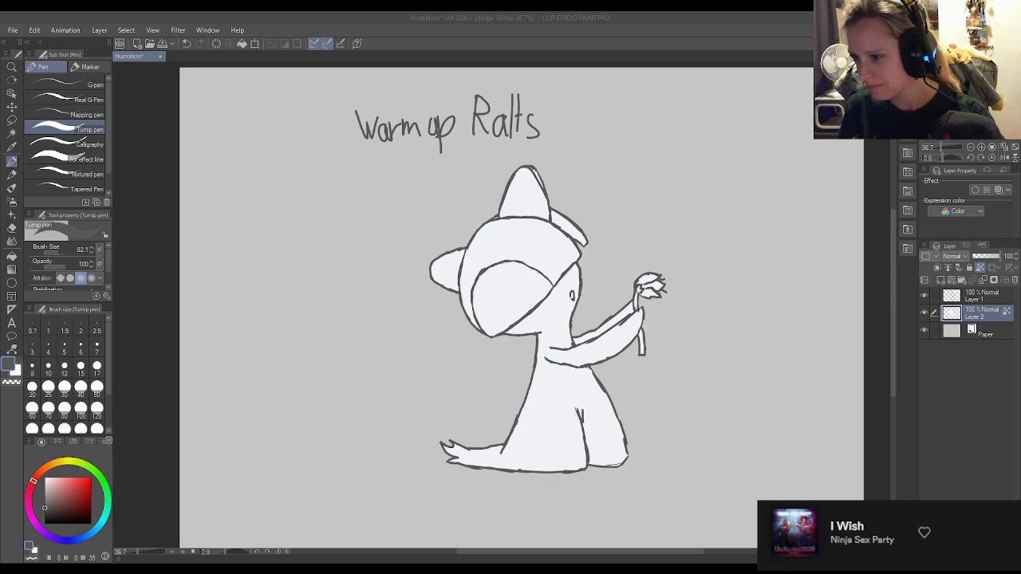
{"action": "left_click", "coordinate": [961, 217]}
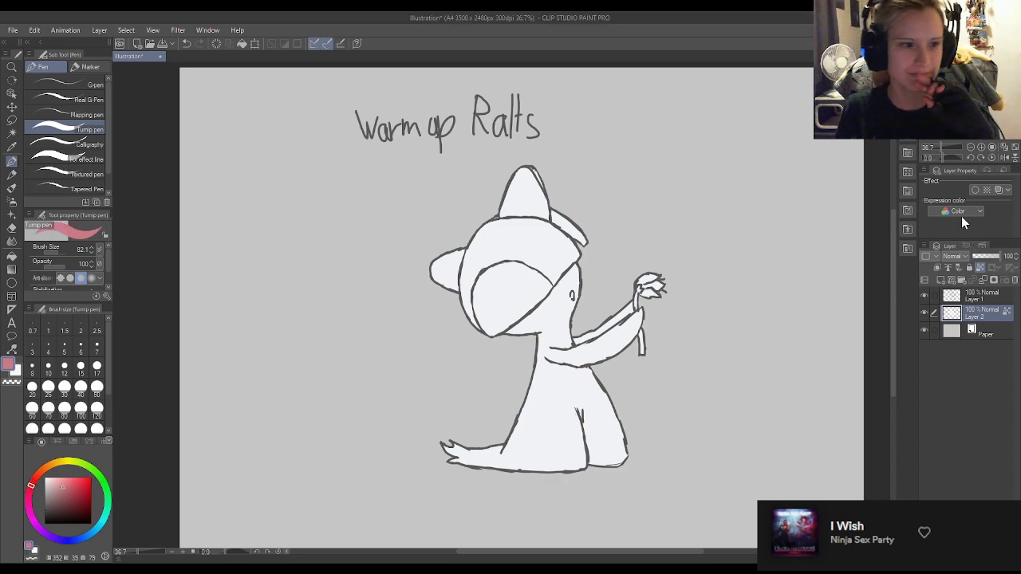
{"action": "left_click", "coordinate": [64, 386]}
{"action": "mouse_move", "coordinate": [435, 259]}
{"action": "left_mouse_down"}
{"action": "mouse_move", "coordinate": [428, 283]}
{"action": "mouse_move", "coordinate": [442, 243]}
{"action": "mouse_move", "coordinate": [444, 303]}
{"action": "mouse_move", "coordinate": [461, 248]}
{"action": "left_mouse_up"}
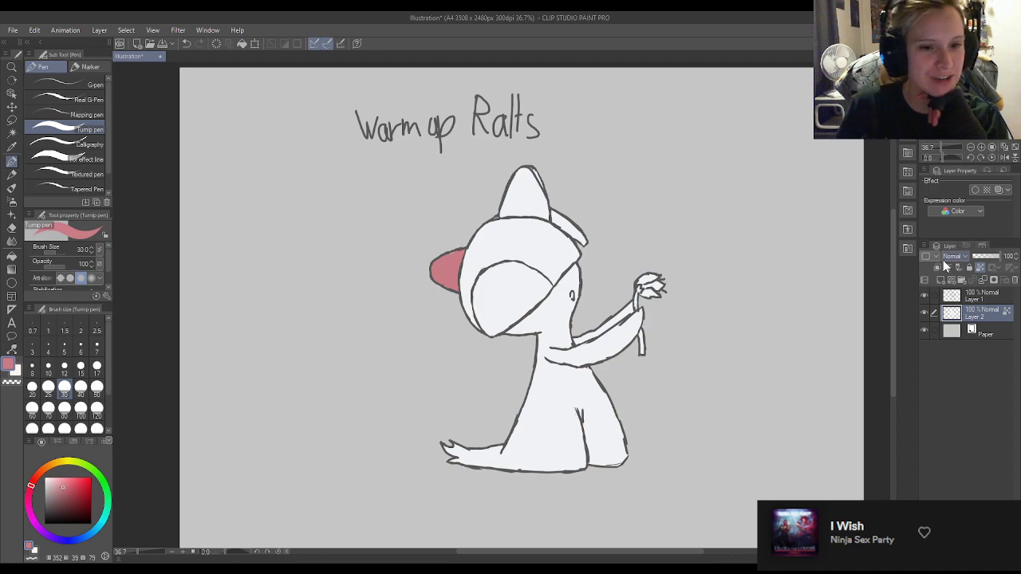
{"action": "scroll", "coordinate": [492, 226], "scroll_direction": "up", "scroll_amount": 5}
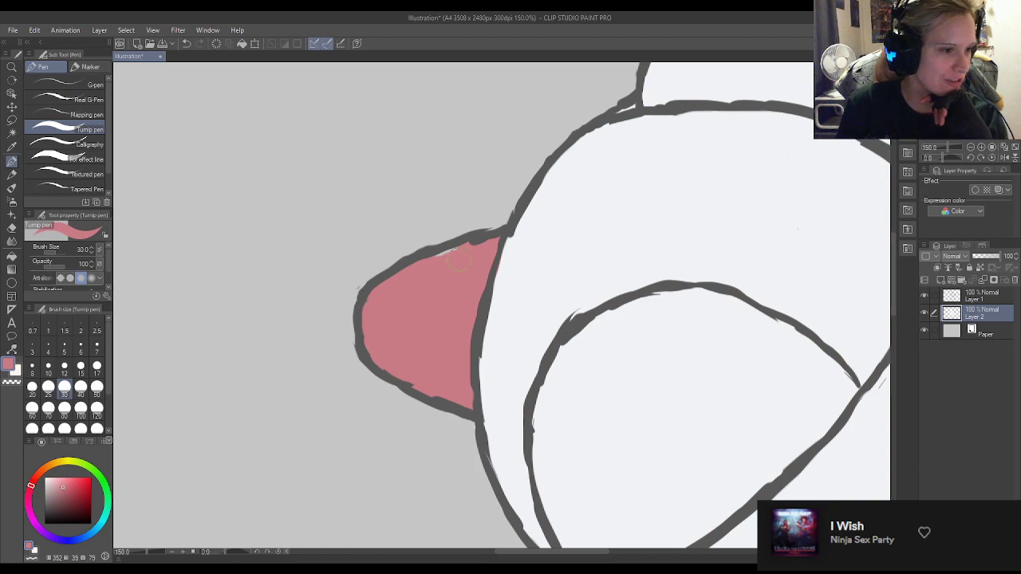
{"action": "scroll", "coordinate": [527, 283], "scroll_direction": "down", "scroll_amount": 2}
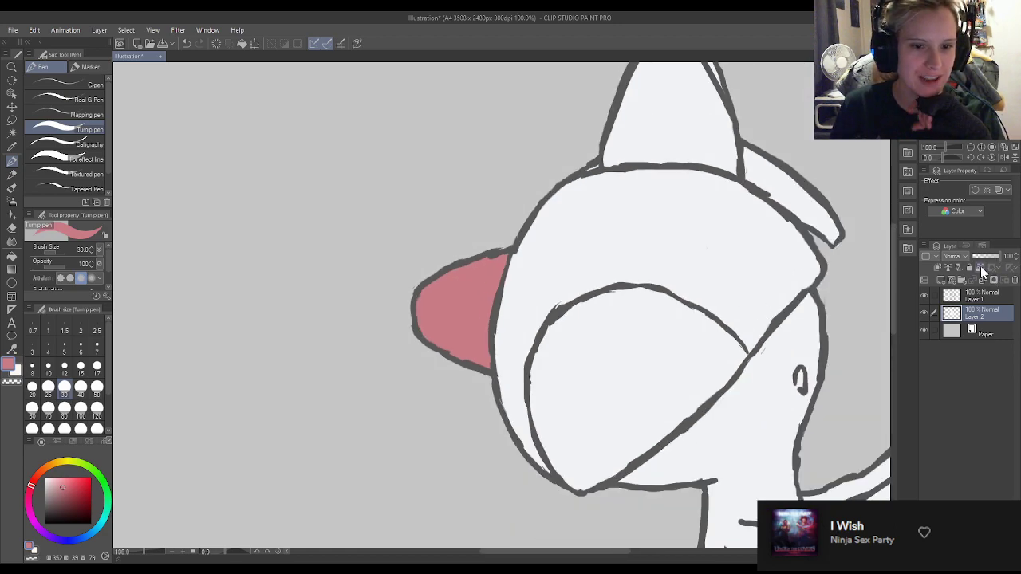
{"action": "scroll", "coordinate": [679, 175], "scroll_direction": "down", "scroll_amount": 3}
Colour the upright top horn in the same dusty pink, including its narrow back edge, with Layer 2's transparent pixels locked.
{"action": "scroll", "coordinate": [691, 171], "scroll_direction": "up", "scroll_amount": 3}
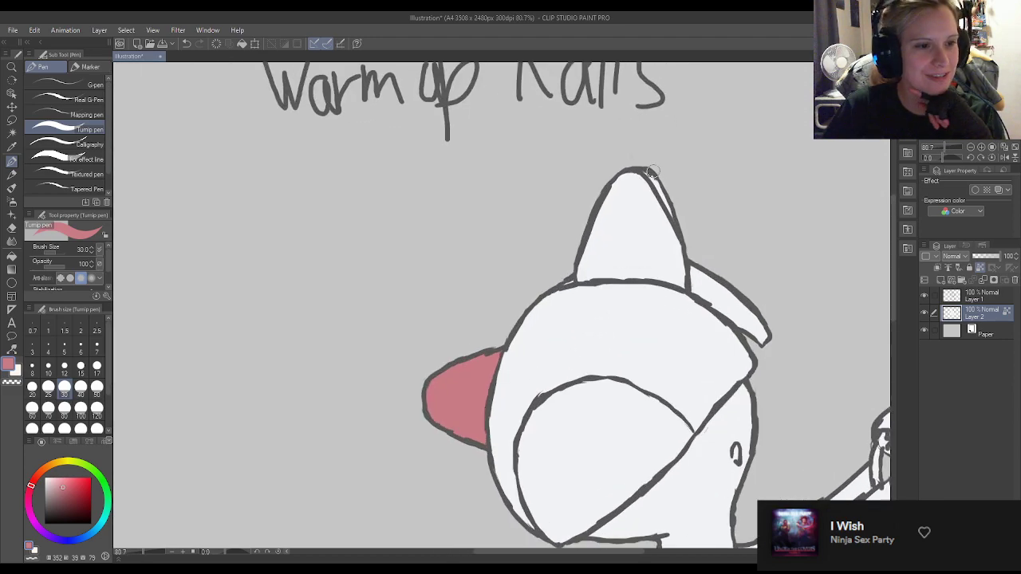
{"action": "mouse_move", "coordinate": [602, 171]}
{"action": "left_mouse_down"}
{"action": "mouse_move", "coordinate": [695, 204]}
{"action": "mouse_move", "coordinate": [591, 217]}
{"action": "mouse_move", "coordinate": [653, 209]}
{"action": "mouse_move", "coordinate": [583, 251]}
{"action": "mouse_move", "coordinate": [591, 268]}
{"action": "mouse_move", "coordinate": [580, 277]}
{"action": "mouse_move", "coordinate": [605, 261]}
{"action": "mouse_move", "coordinate": [631, 268]}
{"action": "mouse_move", "coordinate": [601, 257]}
{"action": "mouse_move", "coordinate": [614, 259]}
{"action": "mouse_move", "coordinate": [608, 246]}
{"action": "mouse_move", "coordinate": [646, 263]}
{"action": "mouse_move", "coordinate": [652, 254]}
{"action": "mouse_move", "coordinate": [685, 283]}
{"action": "mouse_move", "coordinate": [673, 268]}
{"action": "mouse_move", "coordinate": [675, 223]}
{"action": "mouse_move", "coordinate": [640, 238]}
{"action": "left_mouse_up"}
{"action": "mouse_move", "coordinate": [611, 272]}
{"action": "left_mouse_down"}
{"action": "mouse_move", "coordinate": [662, 274]}
{"action": "mouse_move", "coordinate": [587, 280]}
{"action": "left_mouse_up"}
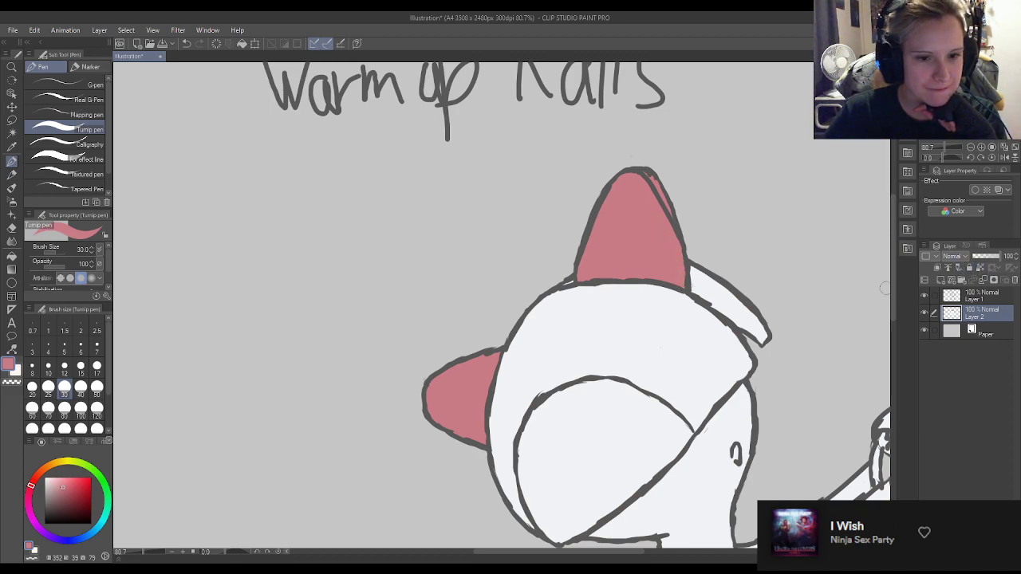
{"action": "left_click", "coordinate": [980, 268]}
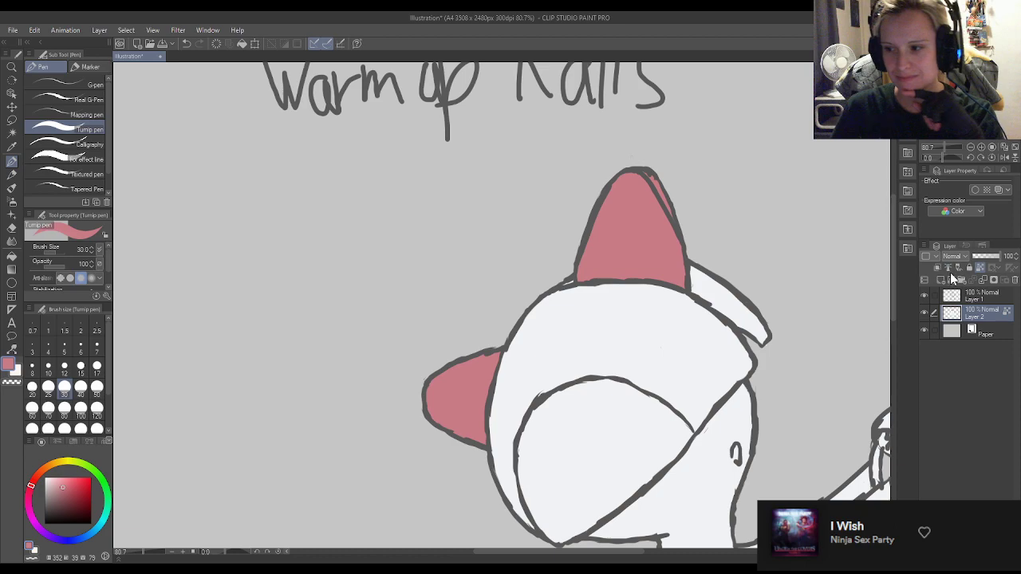
Set the colour to light green (H 123, S 25, V 83) and paint the back strand and the outer edges of the helmet hair.
{"action": "double_click", "coordinate": [32, 546]}
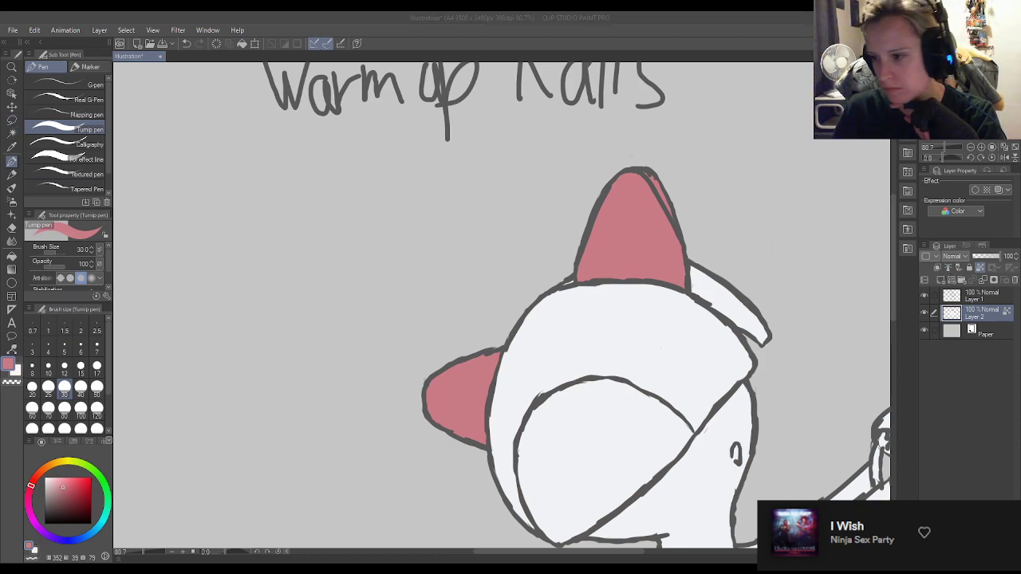
{"action": "left_click", "coordinate": [967, 218]}
{"action": "mouse_move", "coordinate": [694, 272]}
{"action": "left_mouse_down"}
{"action": "mouse_move", "coordinate": [721, 330]}
{"action": "mouse_move", "coordinate": [758, 335]}
{"action": "mouse_move", "coordinate": [726, 335]}
{"action": "mouse_move", "coordinate": [651, 365]}
{"action": "mouse_move", "coordinate": [599, 430]}
{"action": "left_mouse_up"}
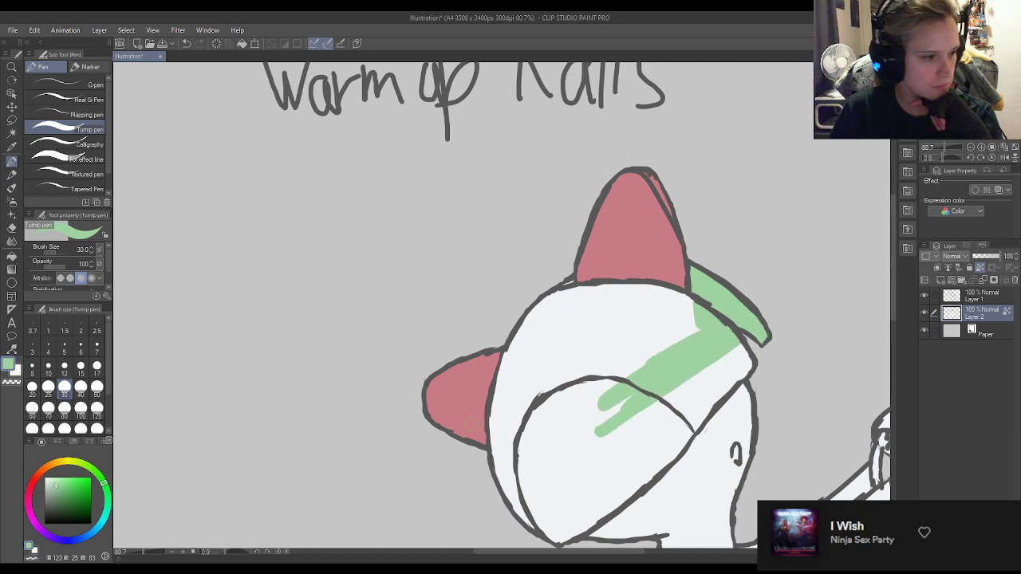
{"action": "mouse_move", "coordinate": [559, 308]}
{"action": "left_mouse_down"}
{"action": "mouse_move", "coordinate": [568, 281]}
{"action": "mouse_move", "coordinate": [548, 338]}
{"action": "mouse_move", "coordinate": [514, 328]}
{"action": "mouse_move", "coordinate": [495, 410]}
{"action": "mouse_move", "coordinate": [505, 512]}
{"action": "mouse_move", "coordinate": [531, 466]}
{"action": "mouse_move", "coordinate": [573, 302]}
{"action": "mouse_move", "coordinate": [615, 290]}
{"action": "mouse_move", "coordinate": [605, 288]}
{"action": "mouse_move", "coordinate": [657, 290]}
{"action": "mouse_move", "coordinate": [753, 347]}
{"action": "mouse_move", "coordinate": [741, 349]}
{"action": "mouse_move", "coordinate": [749, 365]}
{"action": "mouse_move", "coordinate": [702, 402]}
{"action": "mouse_move", "coordinate": [678, 450]}
{"action": "mouse_move", "coordinate": [681, 438]}
{"action": "mouse_move", "coordinate": [579, 530]}
{"action": "mouse_move", "coordinate": [552, 541]}
{"action": "mouse_move", "coordinate": [527, 532]}
{"action": "mouse_move", "coordinate": [524, 514]}
{"action": "mouse_move", "coordinate": [541, 522]}
{"action": "mouse_move", "coordinate": [505, 517]}
{"action": "left_mouse_up"}
Enlarge the pen to size 50 and fill the rest of the helmet hair with light green.
{"action": "left_click", "coordinate": [96, 386]}
{"action": "mouse_move", "coordinate": [538, 451]}
{"action": "left_mouse_down"}
{"action": "mouse_move", "coordinate": [550, 486]}
{"action": "mouse_move", "coordinate": [538, 496]}
{"action": "mouse_move", "coordinate": [553, 528]}
{"action": "mouse_move", "coordinate": [659, 445]}
{"action": "mouse_move", "coordinate": [743, 358]}
{"action": "mouse_move", "coordinate": [624, 435]}
{"action": "mouse_move", "coordinate": [651, 430]}
{"action": "mouse_move", "coordinate": [606, 477]}
{"action": "mouse_move", "coordinate": [625, 452]}
{"action": "left_mouse_up"}
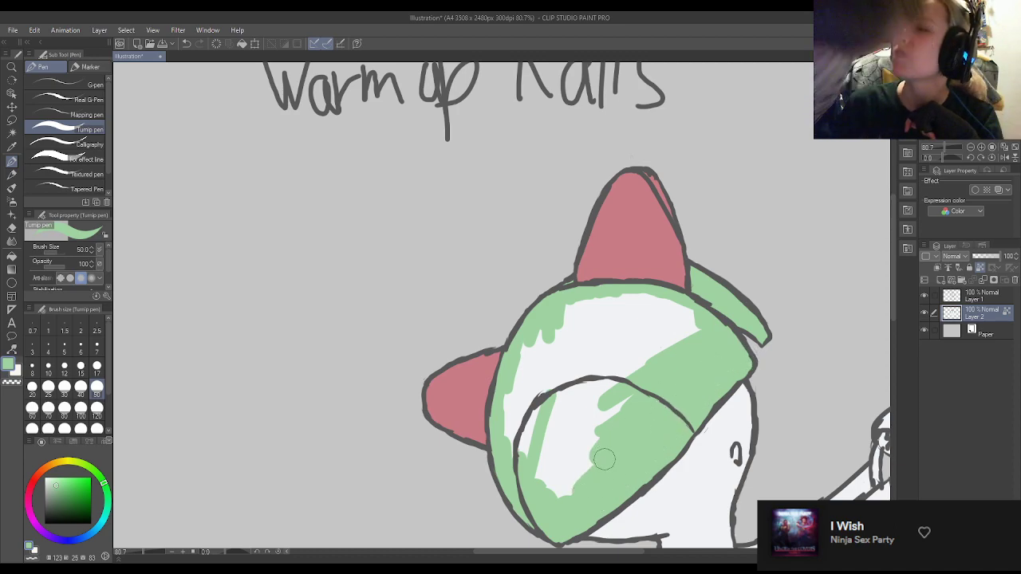
{"action": "mouse_move", "coordinate": [604, 423]}
{"action": "left_mouse_down"}
{"action": "mouse_move", "coordinate": [572, 505]}
{"action": "mouse_move", "coordinate": [569, 477]}
{"action": "mouse_move", "coordinate": [633, 388]}
{"action": "mouse_move", "coordinate": [592, 422]}
{"action": "mouse_move", "coordinate": [595, 381]}
{"action": "mouse_move", "coordinate": [566, 431]}
{"action": "mouse_move", "coordinate": [561, 509]}
{"action": "mouse_move", "coordinate": [515, 406]}
{"action": "mouse_move", "coordinate": [521, 332]}
{"action": "mouse_move", "coordinate": [539, 334]}
{"action": "mouse_move", "coordinate": [552, 375]}
{"action": "mouse_move", "coordinate": [608, 363]}
{"action": "mouse_move", "coordinate": [615, 377]}
{"action": "mouse_move", "coordinate": [604, 386]}
{"action": "mouse_move", "coordinate": [632, 362]}
{"action": "mouse_move", "coordinate": [705, 353]}
{"action": "mouse_move", "coordinate": [724, 333]}
{"action": "mouse_move", "coordinate": [717, 341]}
{"action": "mouse_move", "coordinate": [707, 320]}
{"action": "mouse_move", "coordinate": [607, 334]}
{"action": "mouse_move", "coordinate": [555, 321]}
{"action": "mouse_move", "coordinate": [648, 303]}
{"action": "mouse_move", "coordinate": [586, 302]}
{"action": "mouse_move", "coordinate": [618, 306]}
{"action": "left_mouse_up"}
{"action": "scroll", "coordinate": [673, 303], "scroll_direction": "down", "scroll_amount": 5}
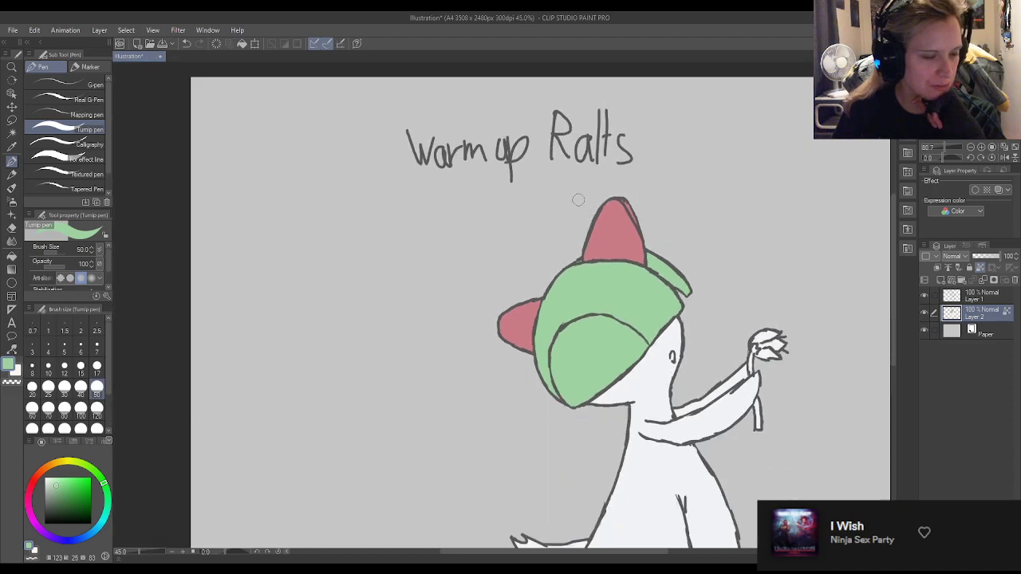
Set the colour to pale blue (H 215, S 12, V 91) and shade the face below the helmet and the neck under the chin.
{"action": "scroll", "coordinate": [674, 297], "scroll_direction": "up", "scroll_amount": 5}
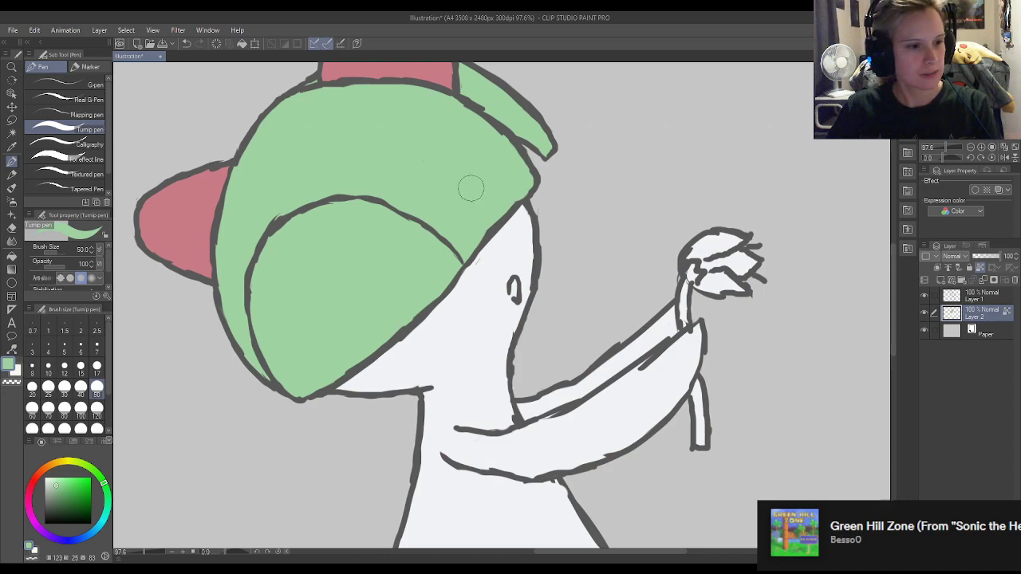
{"action": "scroll", "coordinate": [505, 183], "scroll_direction": "down", "scroll_amount": 2}
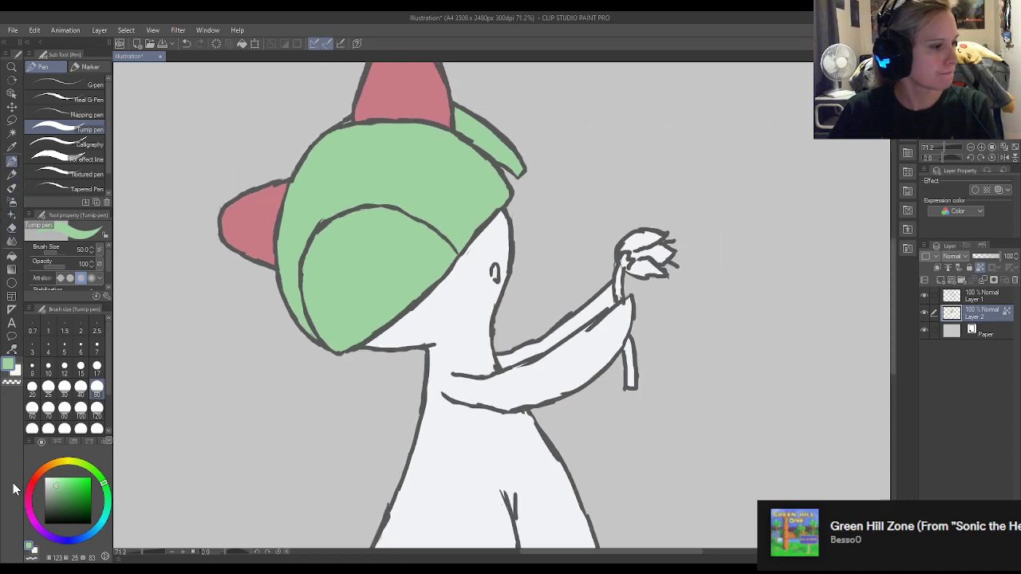
{"action": "double_click", "coordinate": [29, 547]}
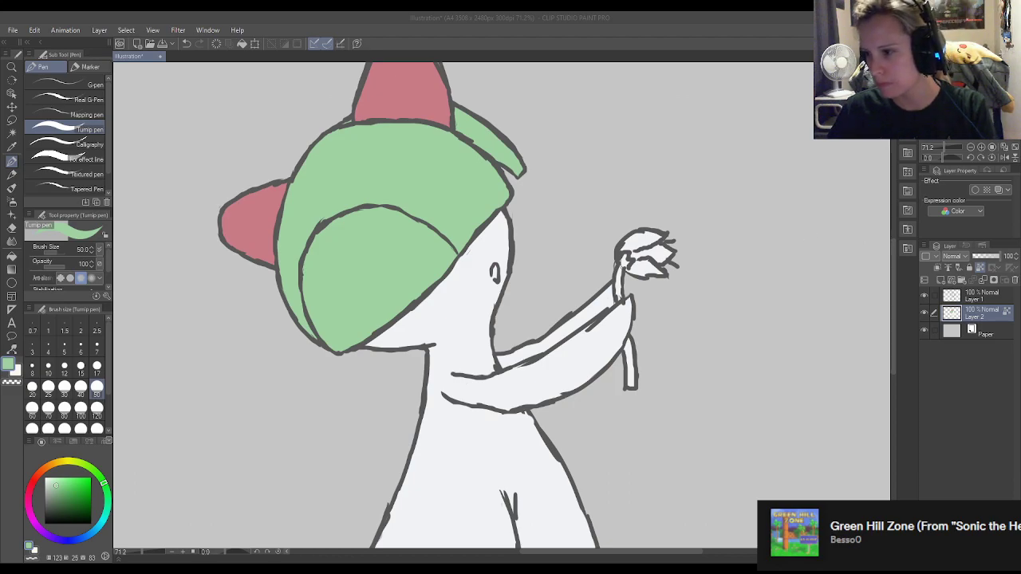
{"action": "left_click", "coordinate": [956, 216]}
{"action": "scroll", "coordinate": [499, 260], "scroll_direction": "down", "scroll_amount": 2}
{"action": "scroll", "coordinate": [523, 255], "scroll_direction": "up", "scroll_amount": 2}
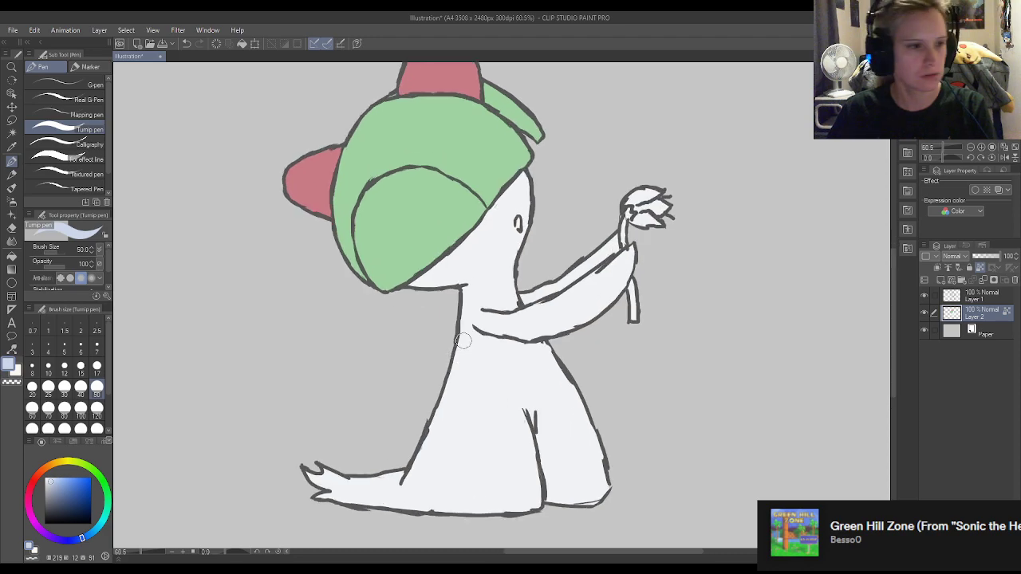
{"action": "mouse_move", "coordinate": [533, 174]}
{"action": "left_mouse_down"}
{"action": "mouse_move", "coordinate": [492, 220]}
{"action": "mouse_move", "coordinate": [513, 201]}
{"action": "left_mouse_up"}
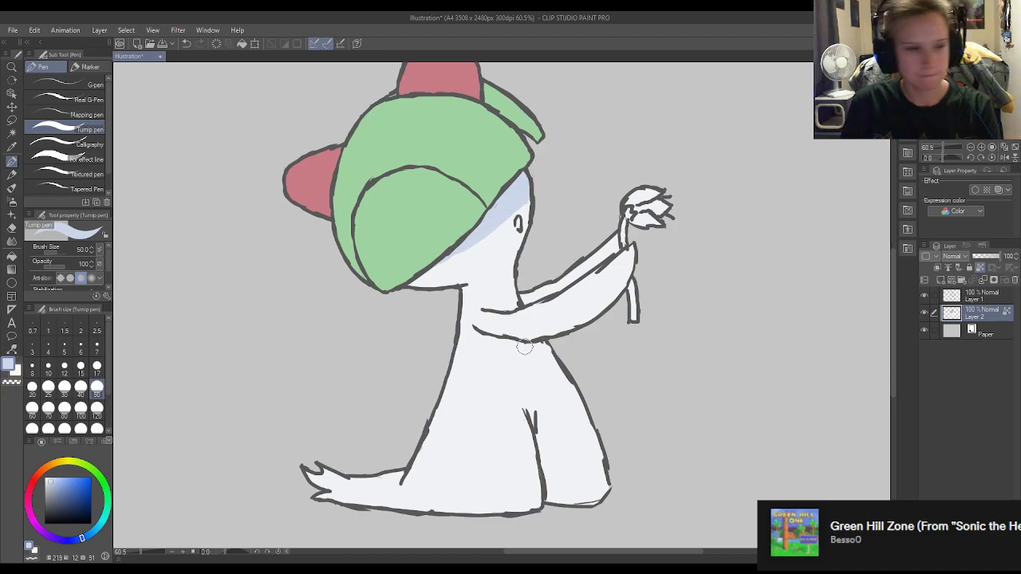
{"action": "mouse_move", "coordinate": [513, 282]}
{"action": "left_mouse_down"}
{"action": "mouse_move", "coordinate": [465, 298]}
{"action": "mouse_move", "coordinate": [527, 273]}
{"action": "mouse_move", "coordinate": [460, 298]}
{"action": "mouse_move", "coordinate": [519, 271]}
{"action": "left_mouse_up"}
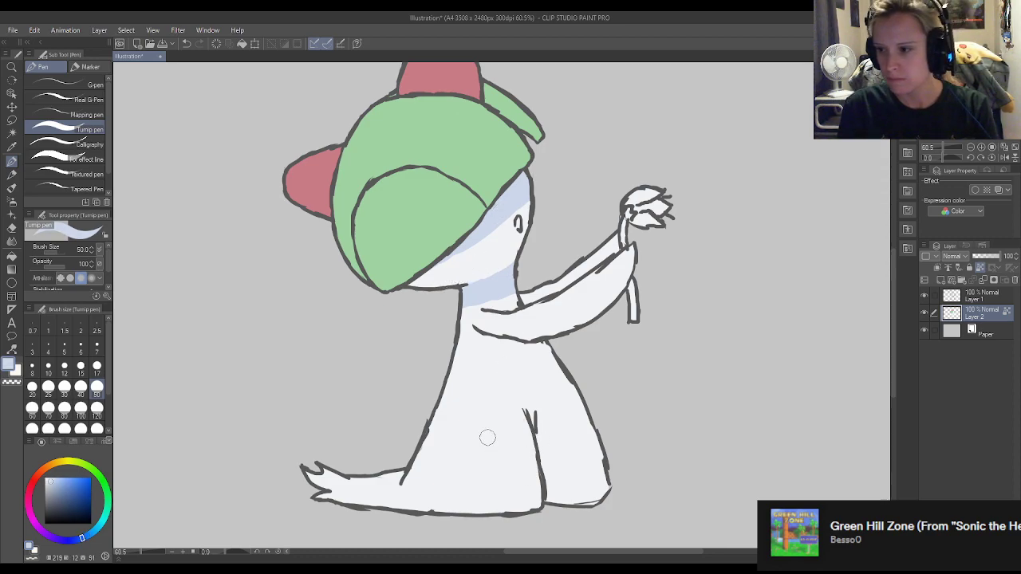
Shade the back of the body and the top of the trailing tail in pale blue, shaping the shadow's edge with the off-white.
{"action": "mouse_move", "coordinate": [455, 369]}
{"action": "left_mouse_down"}
{"action": "mouse_move", "coordinate": [456, 406]}
{"action": "mouse_move", "coordinate": [426, 407]}
{"action": "mouse_move", "coordinate": [469, 451]}
{"action": "mouse_move", "coordinate": [434, 439]}
{"action": "mouse_move", "coordinate": [423, 458]}
{"action": "mouse_move", "coordinate": [444, 471]}
{"action": "mouse_move", "coordinate": [414, 469]}
{"action": "mouse_move", "coordinate": [426, 477]}
{"action": "mouse_move", "coordinate": [374, 465]}
{"action": "left_mouse_up"}
{"action": "mouse_move", "coordinate": [459, 468]}
{"action": "left_mouse_down"}
{"action": "mouse_move", "coordinate": [420, 482]}
{"action": "mouse_move", "coordinate": [465, 486]}
{"action": "mouse_move", "coordinate": [485, 473]}
{"action": "mouse_move", "coordinate": [470, 402]}
{"action": "left_mouse_up"}
{"action": "left_click", "coordinate": [515, 487], "text": "alt"}
{"action": "mouse_move", "coordinate": [483, 485]}
{"action": "left_mouse_down"}
{"action": "mouse_move", "coordinate": [502, 463]}
{"action": "mouse_move", "coordinate": [521, 451]}
{"action": "mouse_move", "coordinate": [485, 426]}
{"action": "left_mouse_up"}
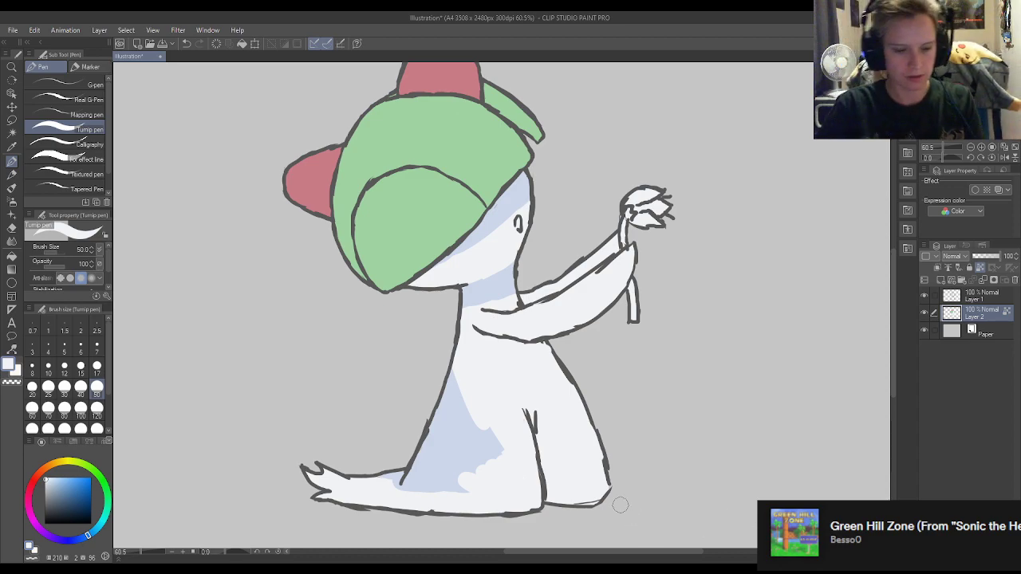
{"action": "left_click", "coordinate": [457, 471], "text": "alt"}
{"action": "mouse_move", "coordinate": [445, 471]}
{"action": "left_mouse_down"}
{"action": "mouse_move", "coordinate": [495, 486]}
{"action": "mouse_move", "coordinate": [449, 451]}
{"action": "mouse_move", "coordinate": [520, 463]}
{"action": "mouse_move", "coordinate": [498, 447]}
{"action": "mouse_move", "coordinate": [456, 467]}
{"action": "mouse_move", "coordinate": [496, 481]}
{"action": "mouse_move", "coordinate": [504, 453]}
{"action": "mouse_move", "coordinate": [499, 475]}
{"action": "mouse_move", "coordinate": [452, 403]}
{"action": "mouse_move", "coordinate": [510, 431]}
{"action": "mouse_move", "coordinate": [492, 433]}
{"action": "mouse_move", "coordinate": [519, 460]}
{"action": "mouse_move", "coordinate": [495, 470]}
{"action": "mouse_move", "coordinate": [483, 433]}
{"action": "mouse_move", "coordinate": [497, 440]}
{"action": "mouse_move", "coordinate": [463, 420]}
{"action": "mouse_move", "coordinate": [449, 345]}
{"action": "mouse_move", "coordinate": [510, 414]}
{"action": "left_mouse_up"}
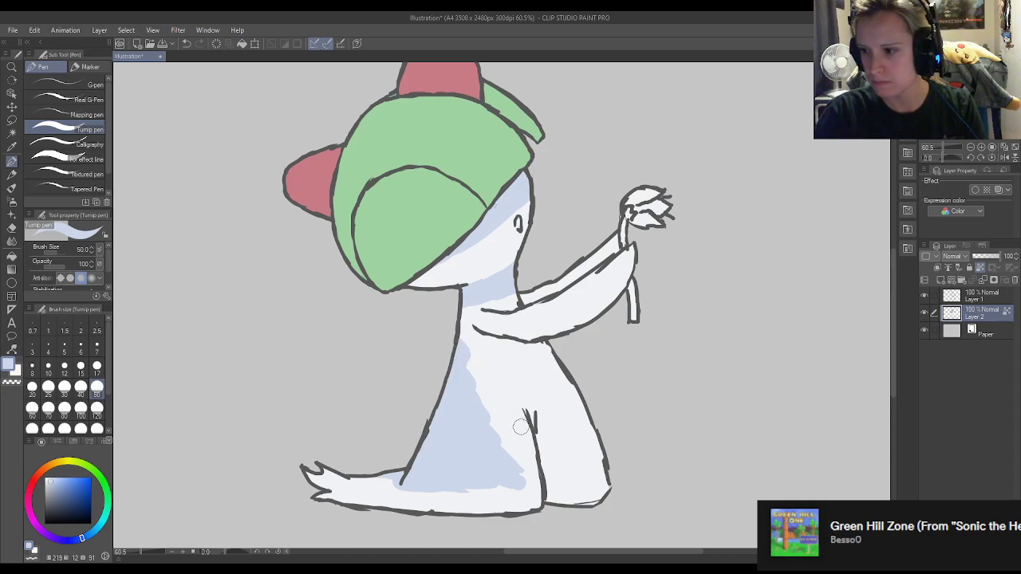
{"action": "mouse_move", "coordinate": [379, 478]}
{"action": "left_mouse_down"}
{"action": "mouse_move", "coordinate": [414, 493]}
{"action": "mouse_move", "coordinate": [373, 467]}
{"action": "mouse_move", "coordinate": [343, 477]}
{"action": "mouse_move", "coordinate": [316, 466]}
{"action": "mouse_move", "coordinate": [368, 485]}
{"action": "mouse_move", "coordinate": [481, 482]}
{"action": "left_mouse_up"}
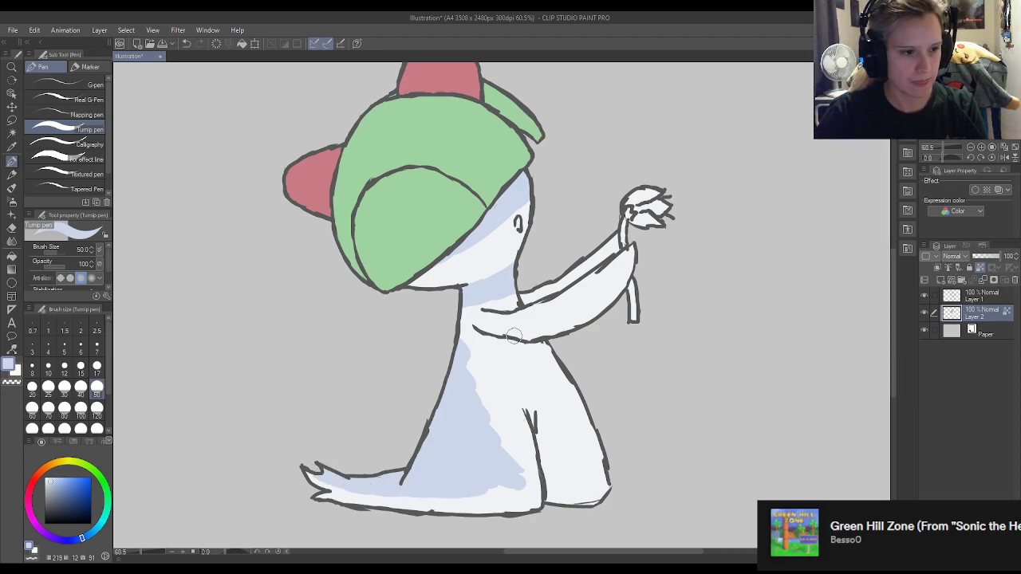
Shade the underside of the front arm in pale blue and sample the off-white body colour.
{"action": "mouse_move", "coordinate": [526, 337]}
{"action": "left_mouse_down"}
{"action": "mouse_move", "coordinate": [573, 332]}
{"action": "mouse_move", "coordinate": [589, 314]}
{"action": "mouse_move", "coordinate": [558, 333]}
{"action": "mouse_move", "coordinate": [532, 333]}
{"action": "mouse_move", "coordinate": [607, 314]}
{"action": "mouse_move", "coordinate": [553, 335]}
{"action": "mouse_move", "coordinate": [621, 297]}
{"action": "left_mouse_up"}
{"action": "mouse_move", "coordinate": [549, 341]}
{"action": "left_mouse_down"}
{"action": "mouse_move", "coordinate": [515, 339]}
{"action": "mouse_move", "coordinate": [598, 343]}
{"action": "mouse_move", "coordinate": [551, 374]}
{"action": "mouse_move", "coordinate": [523, 371]}
{"action": "mouse_move", "coordinate": [576, 360]}
{"action": "mouse_move", "coordinate": [511, 356]}
{"action": "left_mouse_up"}
{"action": "left_click", "coordinate": [538, 368], "text": "alt"}
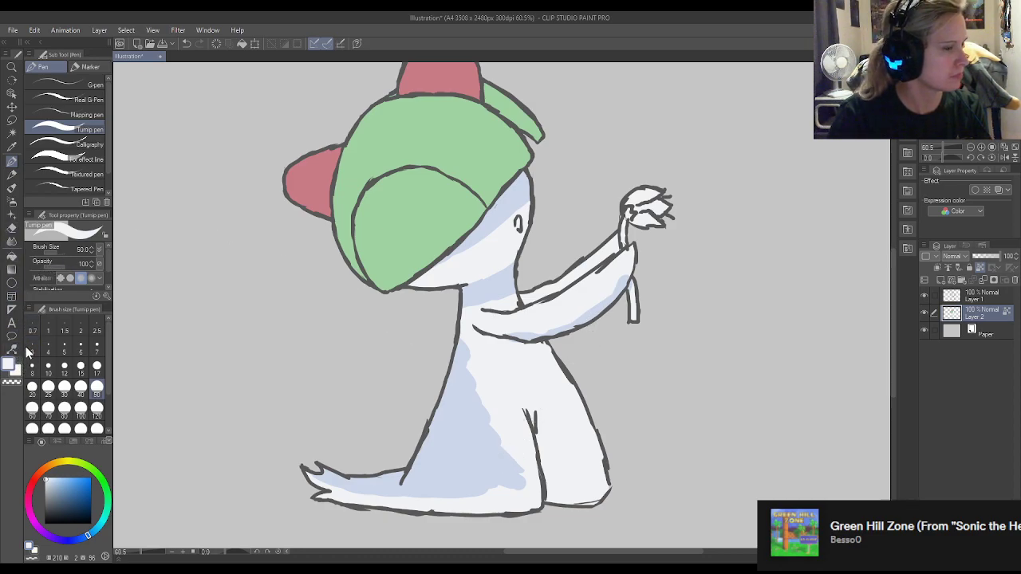
Set the colour to darker green (H 114, S 33, V 68) and shade the lower edge and outer side of the helmet hair.
{"action": "scroll", "coordinate": [313, 270], "scroll_direction": "down", "scroll_amount": 2}
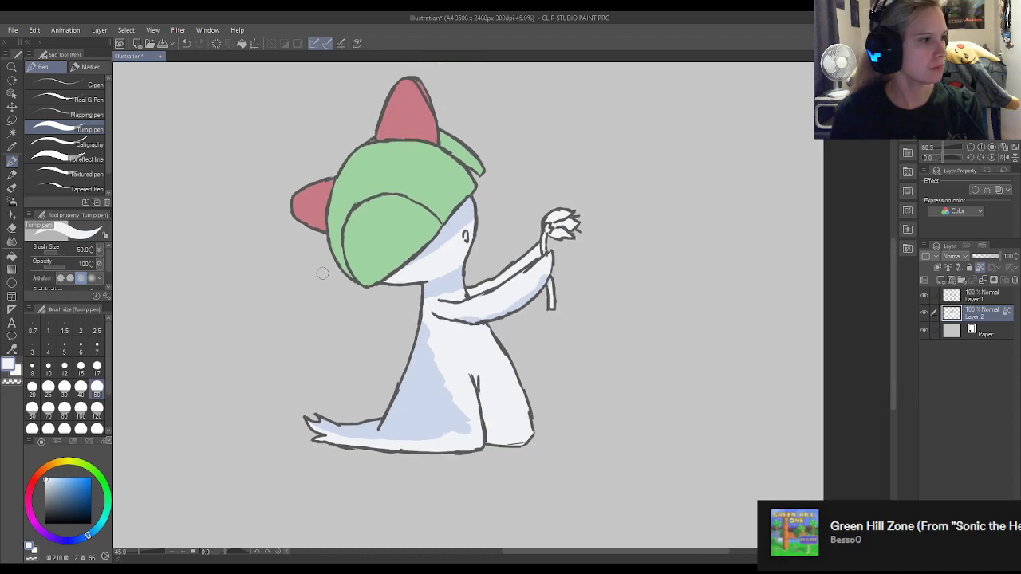
{"action": "left_click", "coordinate": [31, 552]}
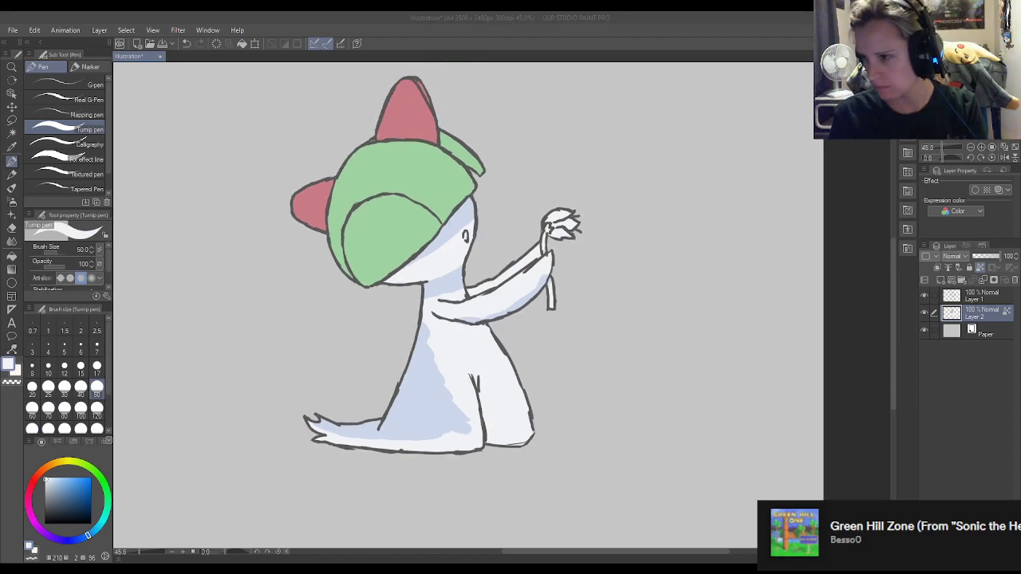
{"action": "left_click", "coordinate": [966, 216]}
{"action": "scroll", "coordinate": [303, 100], "scroll_direction": "up", "scroll_amount": 1}
{"action": "scroll", "coordinate": [336, 243], "scroll_direction": "up", "scroll_amount": 5}
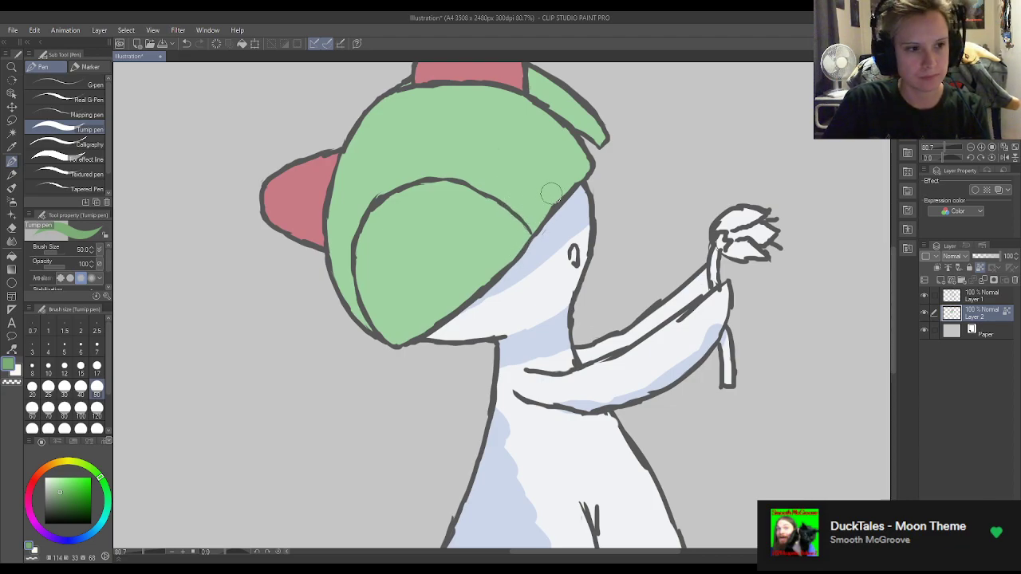
{"action": "mouse_move", "coordinate": [556, 193]}
{"action": "left_mouse_down"}
{"action": "mouse_move", "coordinate": [465, 275]}
{"action": "mouse_move", "coordinate": [515, 248]}
{"action": "mouse_move", "coordinate": [436, 306]}
{"action": "mouse_move", "coordinate": [482, 274]}
{"action": "mouse_move", "coordinate": [414, 314]}
{"action": "mouse_move", "coordinate": [472, 270]}
{"action": "mouse_move", "coordinate": [400, 284]}
{"action": "mouse_move", "coordinate": [454, 281]}
{"action": "mouse_move", "coordinate": [369, 278]}
{"action": "mouse_move", "coordinate": [399, 298]}
{"action": "mouse_move", "coordinate": [375, 270]}
{"action": "mouse_move", "coordinate": [384, 292]}
{"action": "mouse_move", "coordinate": [381, 258]}
{"action": "mouse_move", "coordinate": [371, 281]}
{"action": "mouse_move", "coordinate": [363, 247]}
{"action": "mouse_move", "coordinate": [374, 277]}
{"action": "mouse_move", "coordinate": [363, 256]}
{"action": "mouse_move", "coordinate": [364, 306]}
{"action": "mouse_move", "coordinate": [423, 321]}
{"action": "left_mouse_up"}
{"action": "left_click_drag", "start_coordinate": [358, 318], "coordinate": [339, 259]}
{"action": "left_click_drag", "start_coordinate": [338, 260], "coordinate": [354, 319]}
{"action": "left_click_drag", "start_coordinate": [361, 220], "coordinate": [347, 249]}
Reshape the shadow along the outer side of the helmet hair, alternating between the sampled light and dark greens.
{"action": "left_click", "coordinate": [352, 202], "text": "alt"}
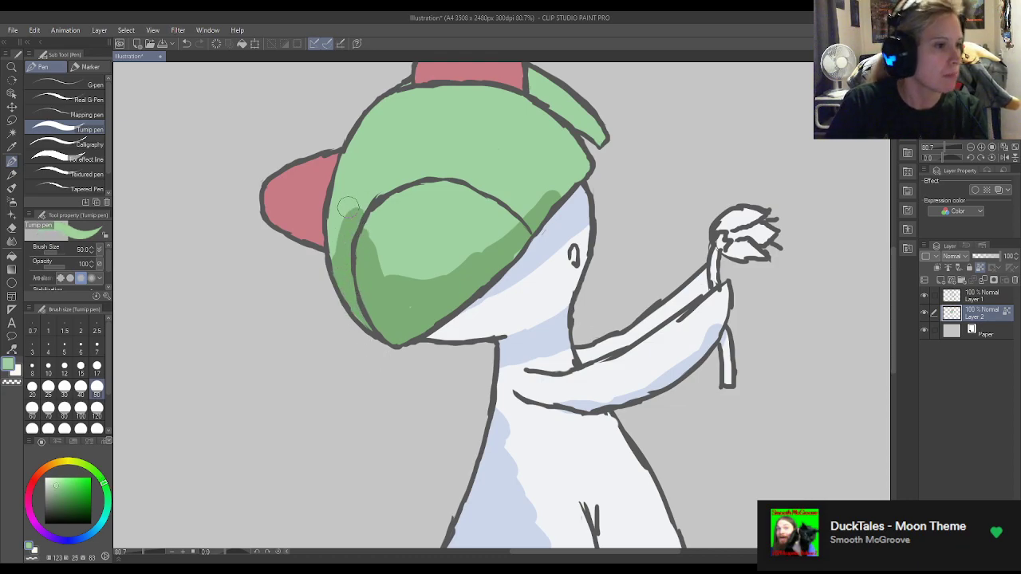
{"action": "left_click_drag", "start_coordinate": [347, 186], "coordinate": [338, 291]}
{"action": "left_click_drag", "start_coordinate": [352, 203], "coordinate": [337, 304]}
{"action": "left_click", "coordinate": [379, 312], "text": "alt"}
{"action": "mouse_move", "coordinate": [352, 269]}
{"action": "left_mouse_down"}
{"action": "mouse_move", "coordinate": [356, 229]}
{"action": "mouse_move", "coordinate": [351, 285]}
{"action": "left_mouse_up"}
Deepen the shadow across the helmet's front lobe and smooth its upper boundary with the sampled light and dark greens.
{"action": "mouse_move", "coordinate": [370, 229]}
{"action": "left_mouse_down"}
{"action": "mouse_move", "coordinate": [378, 276]}
{"action": "mouse_move", "coordinate": [457, 264]}
{"action": "mouse_move", "coordinate": [488, 244]}
{"action": "left_mouse_up"}
{"action": "mouse_move", "coordinate": [392, 263]}
{"action": "left_mouse_down"}
{"action": "mouse_move", "coordinate": [383, 225]}
{"action": "mouse_move", "coordinate": [384, 264]}
{"action": "mouse_move", "coordinate": [514, 232]}
{"action": "mouse_move", "coordinate": [516, 241]}
{"action": "mouse_move", "coordinate": [466, 243]}
{"action": "mouse_move", "coordinate": [507, 239]}
{"action": "mouse_move", "coordinate": [506, 248]}
{"action": "mouse_move", "coordinate": [497, 238]}
{"action": "mouse_move", "coordinate": [469, 250]}
{"action": "mouse_move", "coordinate": [534, 215]}
{"action": "mouse_move", "coordinate": [508, 200]}
{"action": "mouse_move", "coordinate": [525, 186]}
{"action": "mouse_move", "coordinate": [446, 241]}
{"action": "mouse_move", "coordinate": [566, 170]}
{"action": "left_mouse_up"}
{"action": "left_click", "coordinate": [509, 199], "text": "alt"}
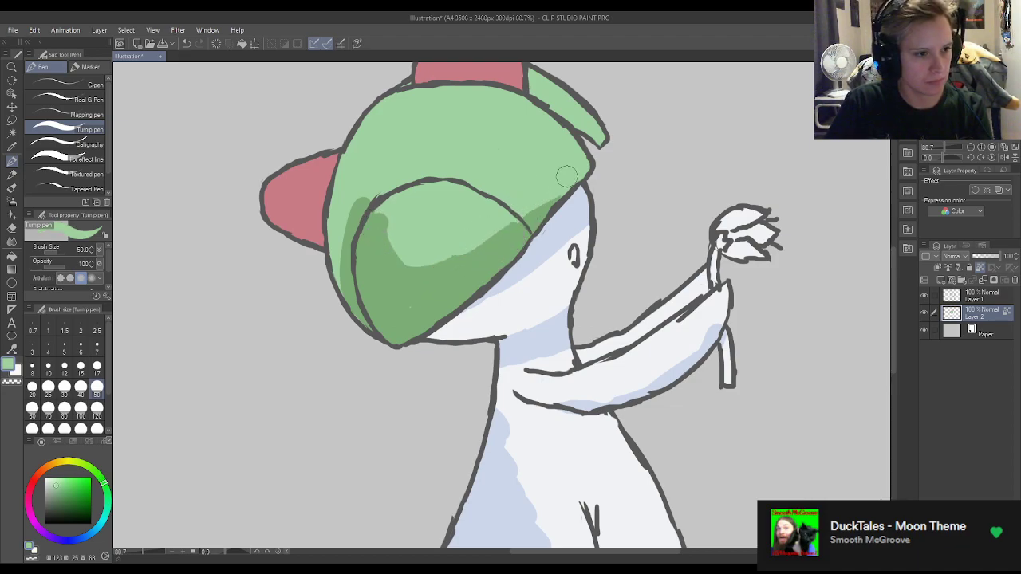
{"action": "mouse_move", "coordinate": [429, 247]}
{"action": "left_mouse_down"}
{"action": "mouse_move", "coordinate": [385, 241]}
{"action": "mouse_move", "coordinate": [395, 168]}
{"action": "mouse_move", "coordinate": [402, 226]}
{"action": "left_mouse_up"}
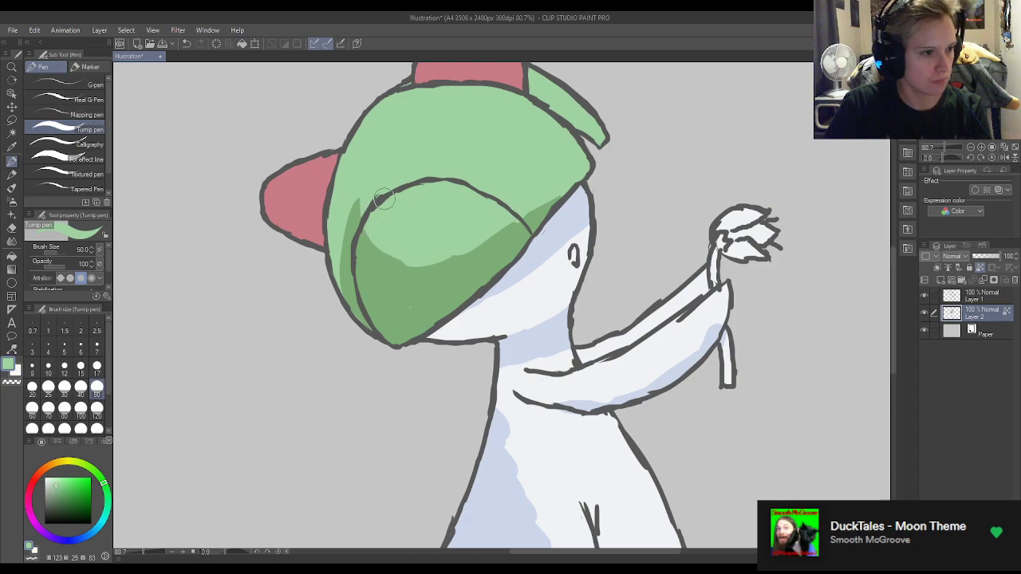
{"action": "left_click", "coordinate": [423, 306], "text": "alt"}
{"action": "mouse_move", "coordinate": [387, 285]}
{"action": "left_mouse_down"}
{"action": "mouse_move", "coordinate": [393, 172]}
{"action": "mouse_move", "coordinate": [417, 224]}
{"action": "mouse_move", "coordinate": [389, 223]}
{"action": "mouse_move", "coordinate": [374, 172]}
{"action": "mouse_move", "coordinate": [410, 236]}
{"action": "mouse_move", "coordinate": [381, 217]}
{"action": "mouse_move", "coordinate": [422, 250]}
{"action": "mouse_move", "coordinate": [399, 253]}
{"action": "mouse_move", "coordinate": [474, 221]}
{"action": "left_mouse_up"}
{"action": "left_click", "coordinate": [394, 217], "text": "alt"}
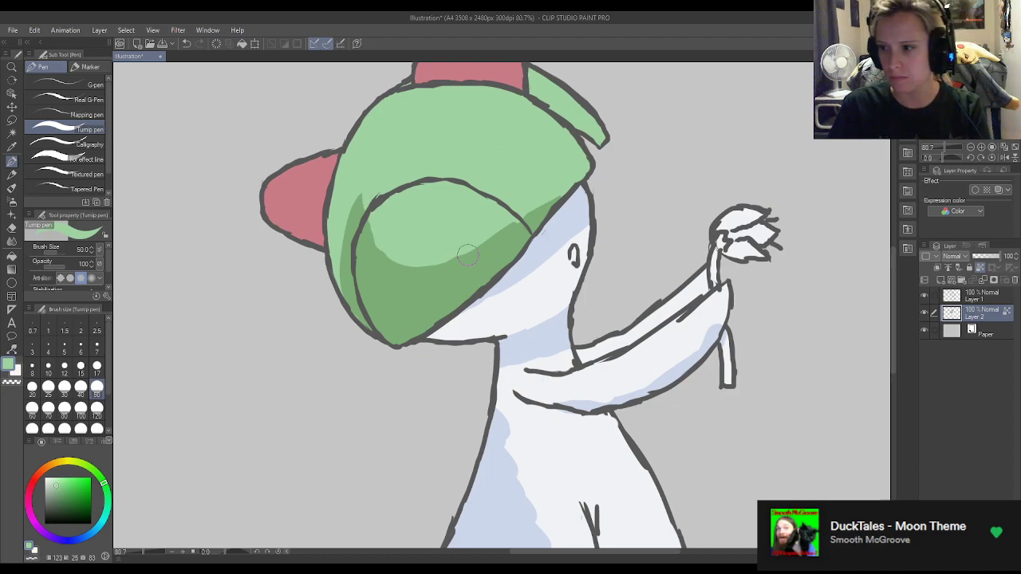
Pick a dark muted red and shade the lower edge of the side horn.
{"action": "scroll", "coordinate": [486, 229], "scroll_direction": "down", "scroll_amount": 2}
{"action": "scroll", "coordinate": [523, 199], "scroll_direction": "down", "scroll_amount": 1}
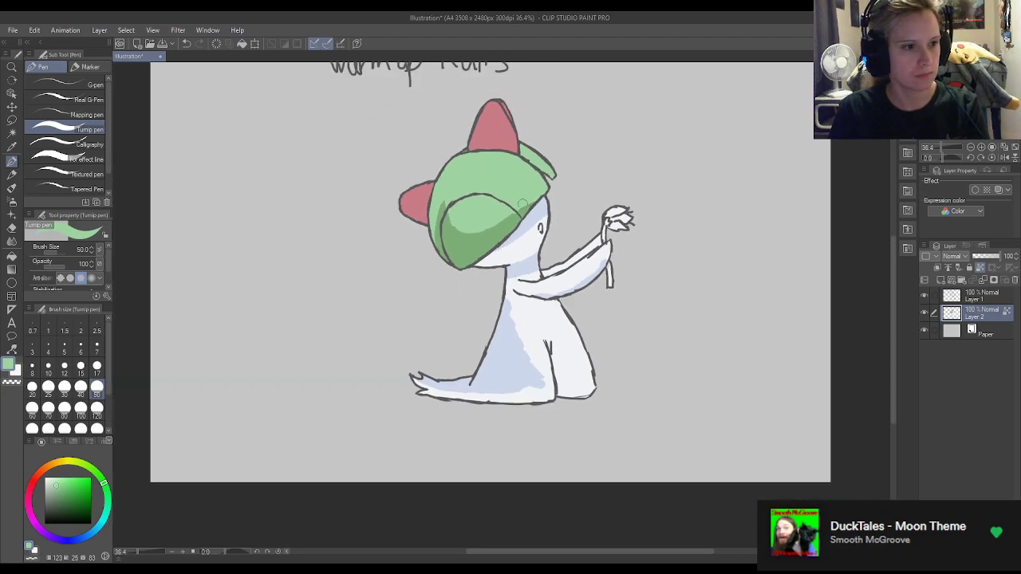
{"action": "scroll", "coordinate": [610, 156], "scroll_direction": "up", "scroll_amount": 2}
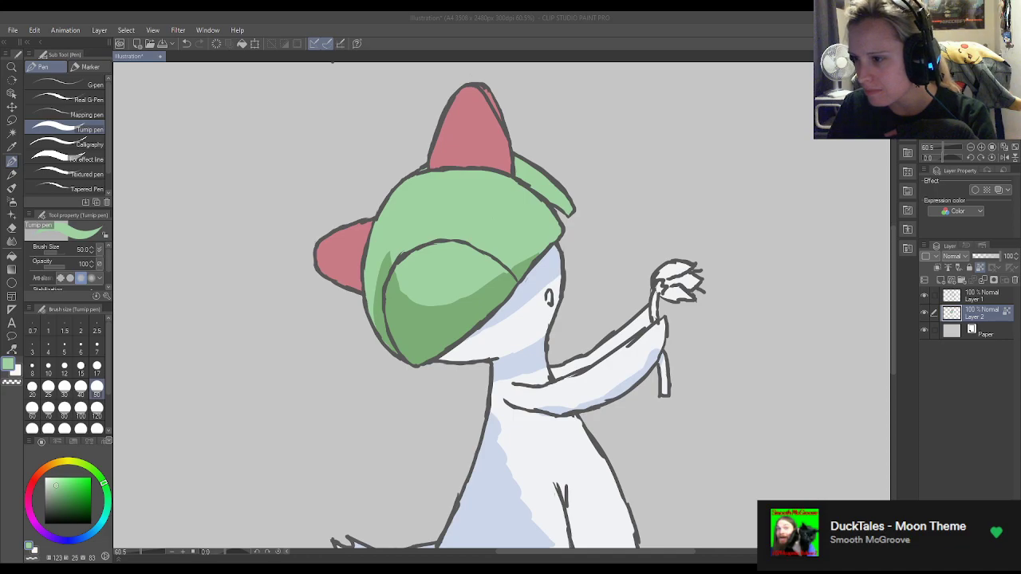
{"action": "left_click", "coordinate": [496, 119], "text": "alt"}
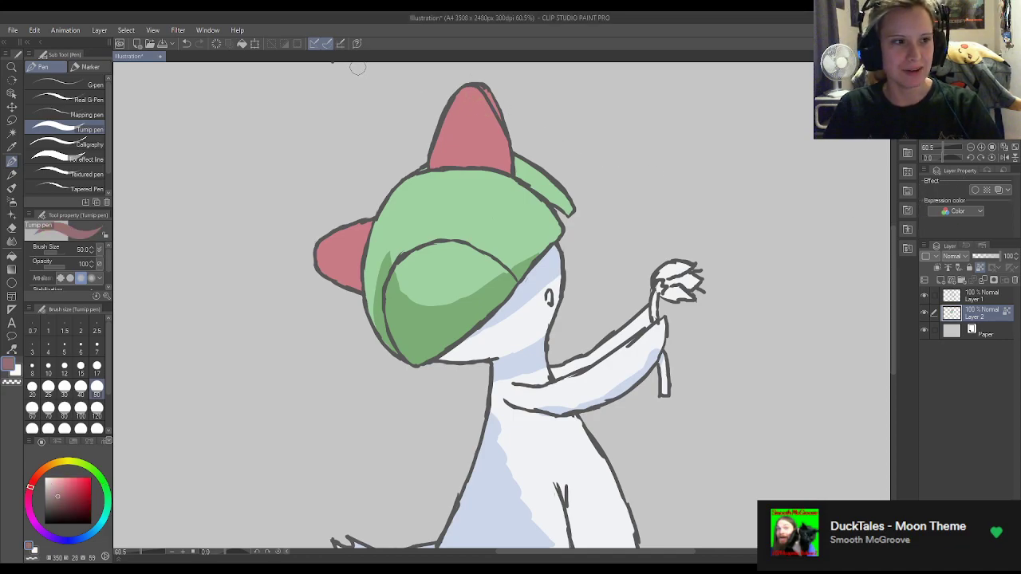
{"action": "scroll", "coordinate": [335, 201], "scroll_direction": "up", "scroll_amount": 3}
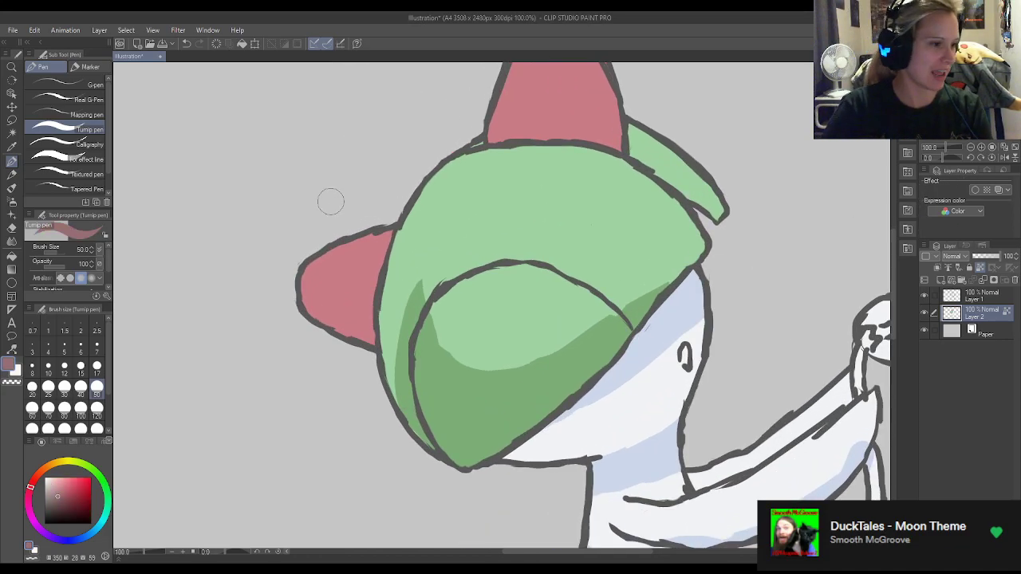
{"action": "mouse_move", "coordinate": [369, 344]}
{"action": "left_mouse_down"}
{"action": "mouse_move", "coordinate": [325, 337]}
{"action": "mouse_move", "coordinate": [351, 338]}
{"action": "mouse_move", "coordinate": [321, 327]}
{"action": "mouse_move", "coordinate": [366, 337]}
{"action": "mouse_move", "coordinate": [355, 310]}
{"action": "left_mouse_up"}
Refine the upper boundary of the side horn's shadow with the pen at size 17, alternating between the sampled dark red and base pink.
{"action": "left_click", "coordinate": [347, 310], "text": "alt"}
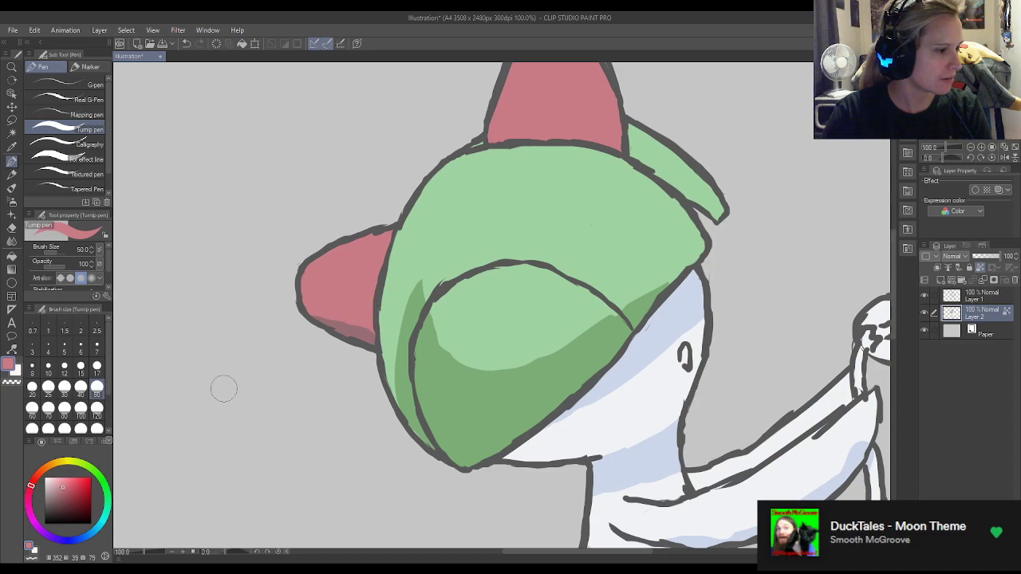
{"action": "left_click", "coordinate": [97, 365]}
{"action": "left_click", "coordinate": [371, 327], "text": "alt"}
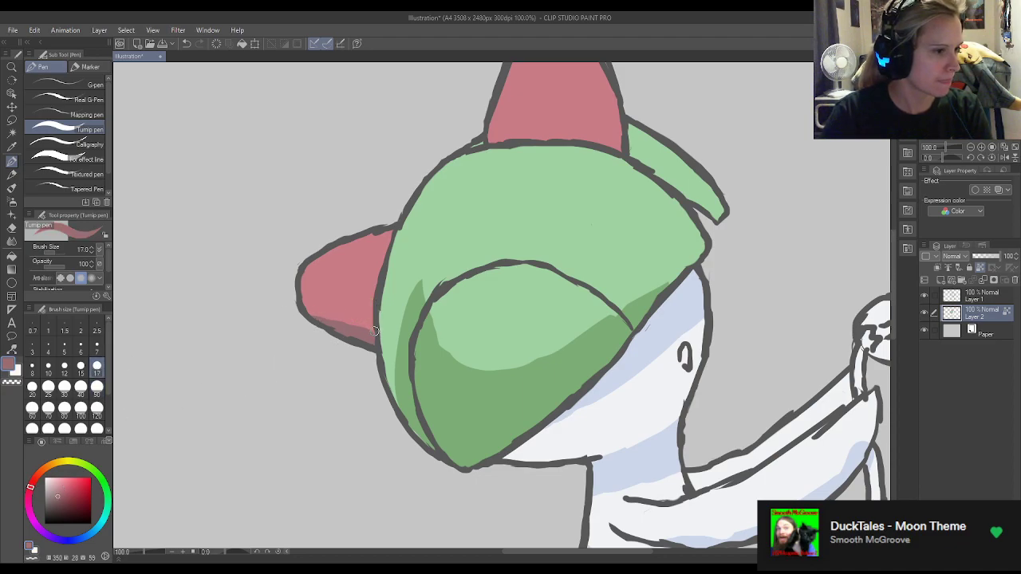
{"action": "left_click", "coordinate": [366, 314], "text": "alt"}
{"action": "left_click_drag", "start_coordinate": [373, 325], "coordinate": [285, 293]}
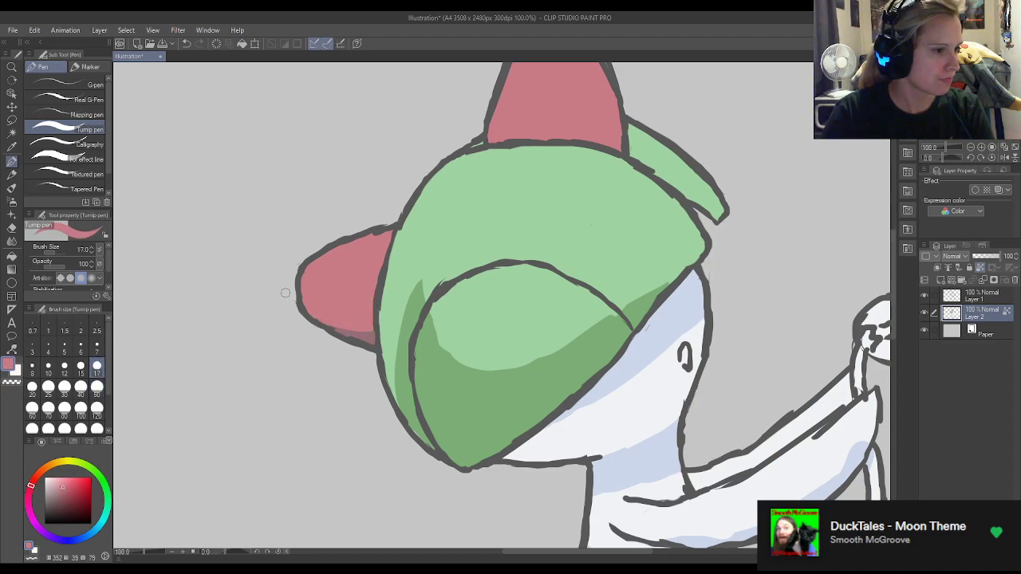
{"action": "left_click", "coordinate": [371, 337], "text": "alt"}
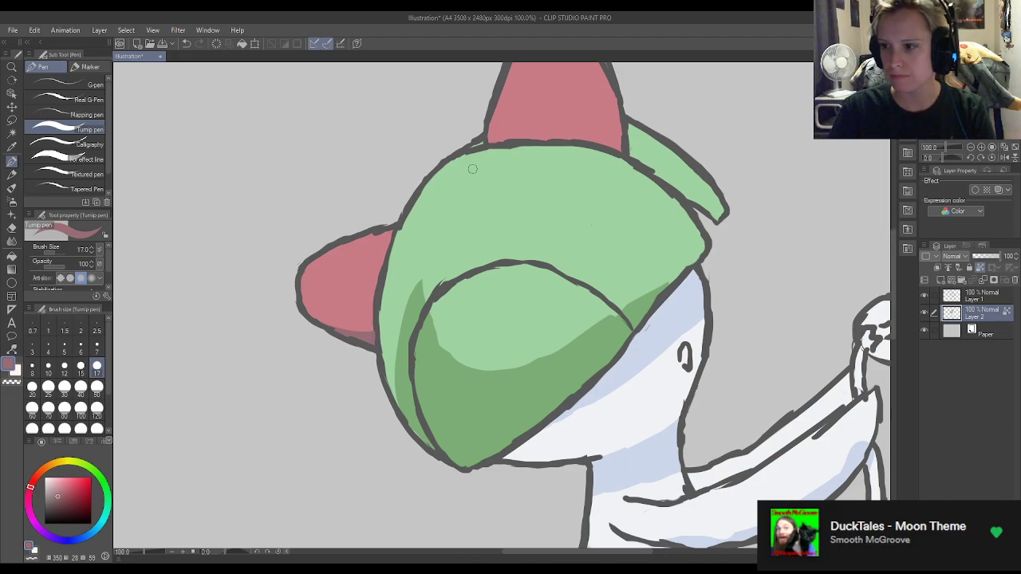
Shade the outer side and lower corner of the top horn dark muted red and smooth the shadow's inner edge with the base pink.
{"action": "scroll", "coordinate": [701, 230], "scroll_direction": "down", "scroll_amount": 2}
{"action": "scroll", "coordinate": [643, 160], "scroll_direction": "up", "scroll_amount": 4}
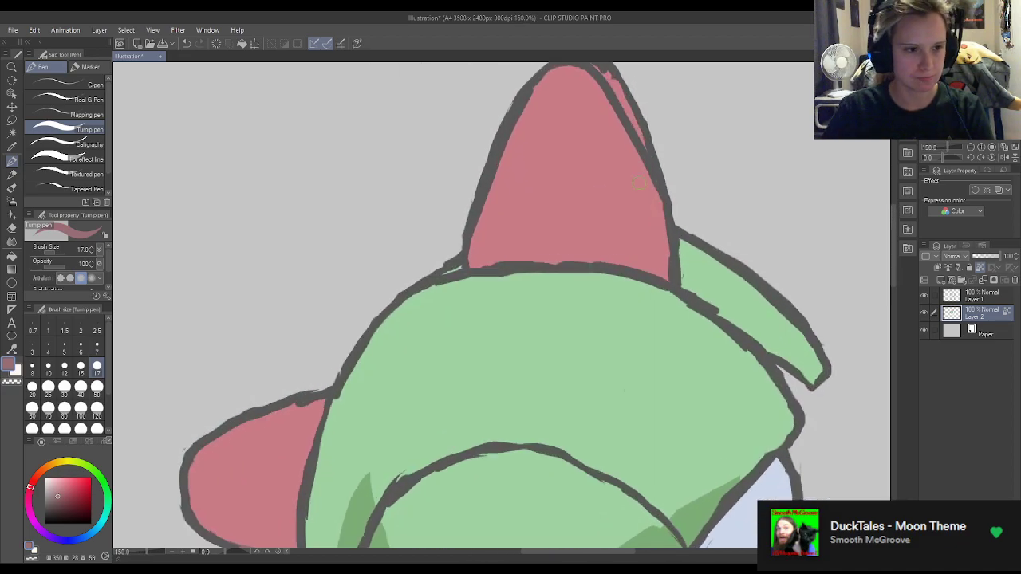
{"action": "mouse_move", "coordinate": [653, 276]}
{"action": "left_mouse_down"}
{"action": "mouse_move", "coordinate": [635, 265]}
{"action": "mouse_move", "coordinate": [662, 225]}
{"action": "left_mouse_up"}
{"action": "mouse_move", "coordinate": [653, 266]}
{"action": "left_mouse_down"}
{"action": "mouse_move", "coordinate": [665, 244]}
{"action": "mouse_move", "coordinate": [635, 270]}
{"action": "mouse_move", "coordinate": [655, 257]}
{"action": "mouse_move", "coordinate": [658, 214]}
{"action": "mouse_move", "coordinate": [663, 236]}
{"action": "mouse_move", "coordinate": [654, 178]}
{"action": "left_mouse_up"}
{"action": "left_click", "coordinate": [633, 248], "text": "alt"}
{"action": "mouse_move", "coordinate": [613, 261]}
{"action": "left_mouse_down"}
{"action": "mouse_move", "coordinate": [646, 252]}
{"action": "mouse_move", "coordinate": [640, 183]}
{"action": "left_mouse_up"}
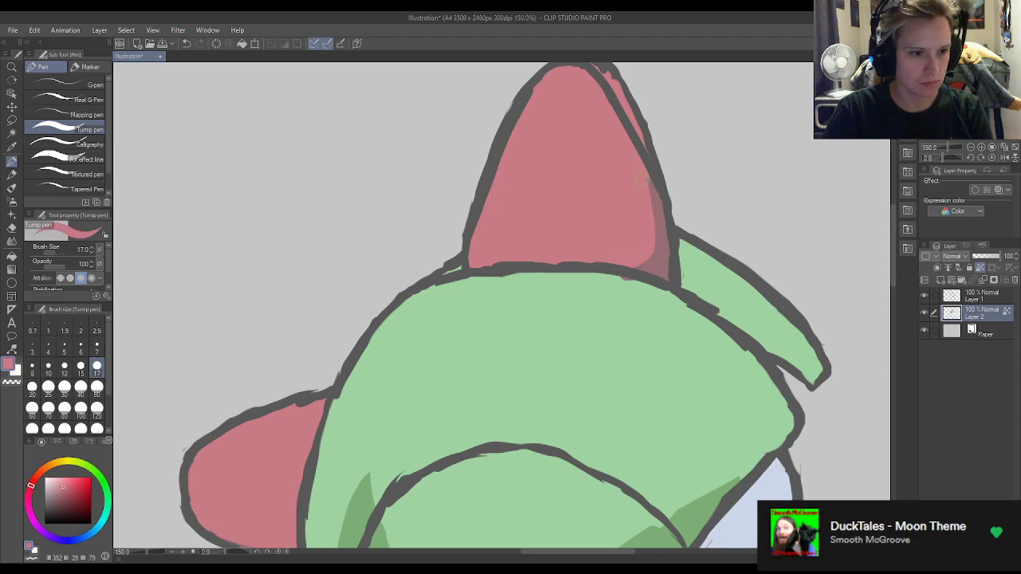
Widen the top horn's shadow inward along its outer side with the sampled dark muted red.
{"action": "left_click", "coordinate": [659, 305], "text": "alt"}
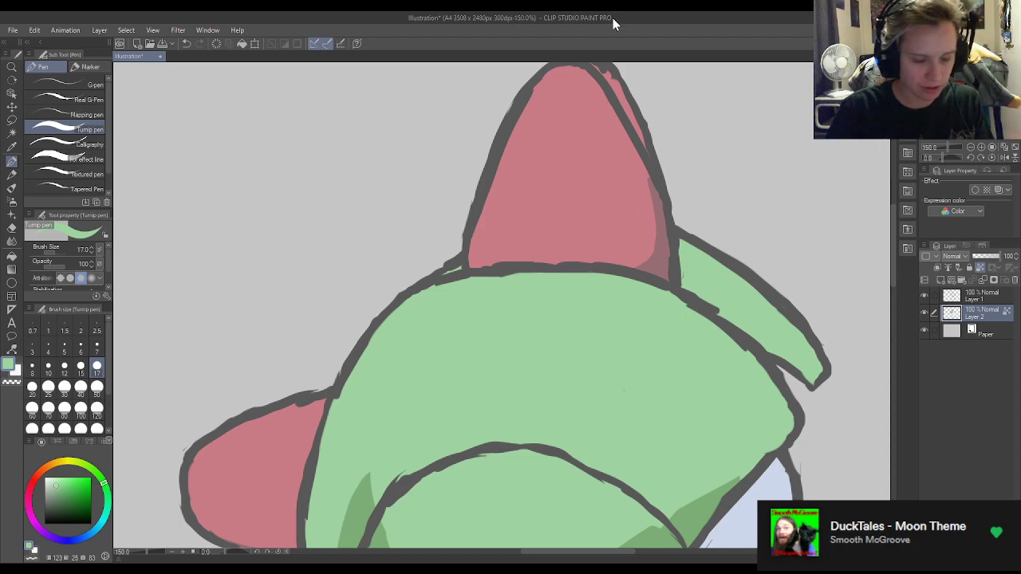
{"action": "left_click", "coordinate": [640, 207], "text": "alt"}
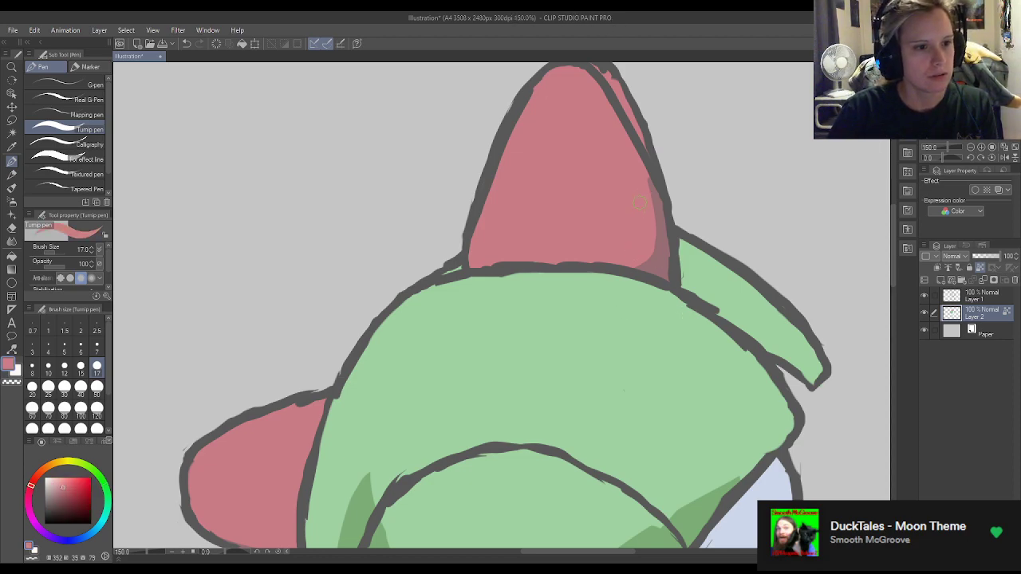
{"action": "left_click", "coordinate": [667, 249], "text": "alt"}
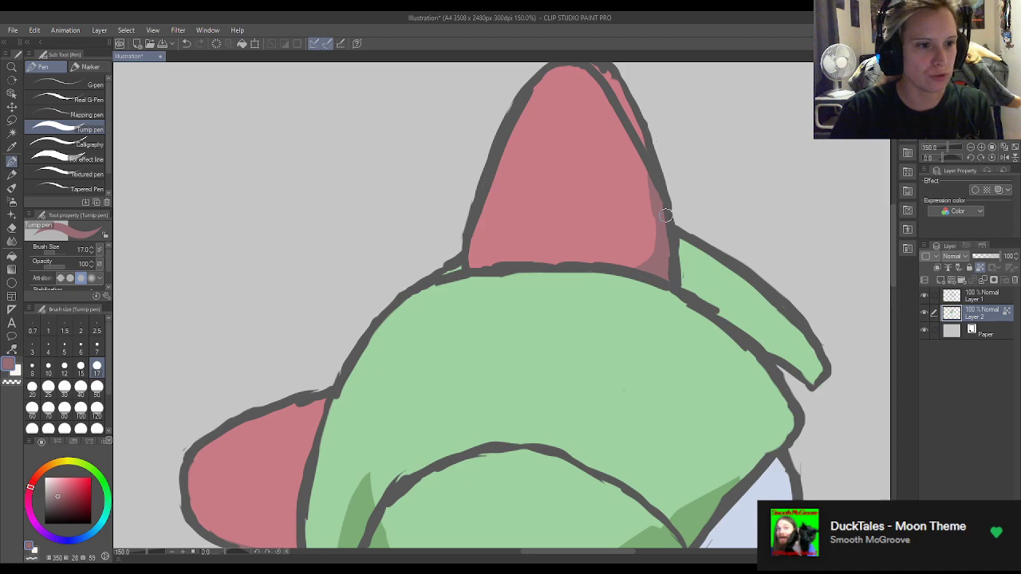
{"action": "mouse_move", "coordinate": [654, 198]}
{"action": "left_mouse_down"}
{"action": "mouse_move", "coordinate": [631, 267]}
{"action": "mouse_move", "coordinate": [648, 254]}
{"action": "mouse_move", "coordinate": [601, 259]}
{"action": "mouse_move", "coordinate": [661, 256]}
{"action": "mouse_move", "coordinate": [596, 256]}
{"action": "mouse_move", "coordinate": [639, 234]}
{"action": "mouse_move", "coordinate": [620, 240]}
{"action": "mouse_move", "coordinate": [634, 248]}
{"action": "mouse_move", "coordinate": [643, 191]}
{"action": "mouse_move", "coordinate": [633, 254]}
{"action": "left_mouse_up"}
{"action": "left_click", "coordinate": [621, 245], "text": "alt"}
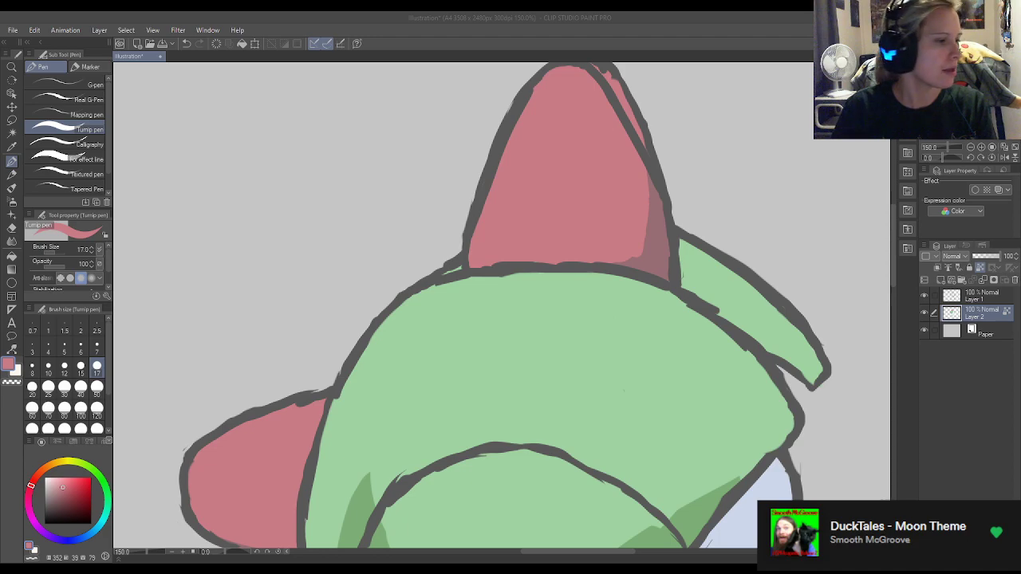
Set the colour to lighter pink (H 353, S 44, V 91) and paint a highlight on the top horn's tip.
{"action": "left_click", "coordinate": [25, 546]}
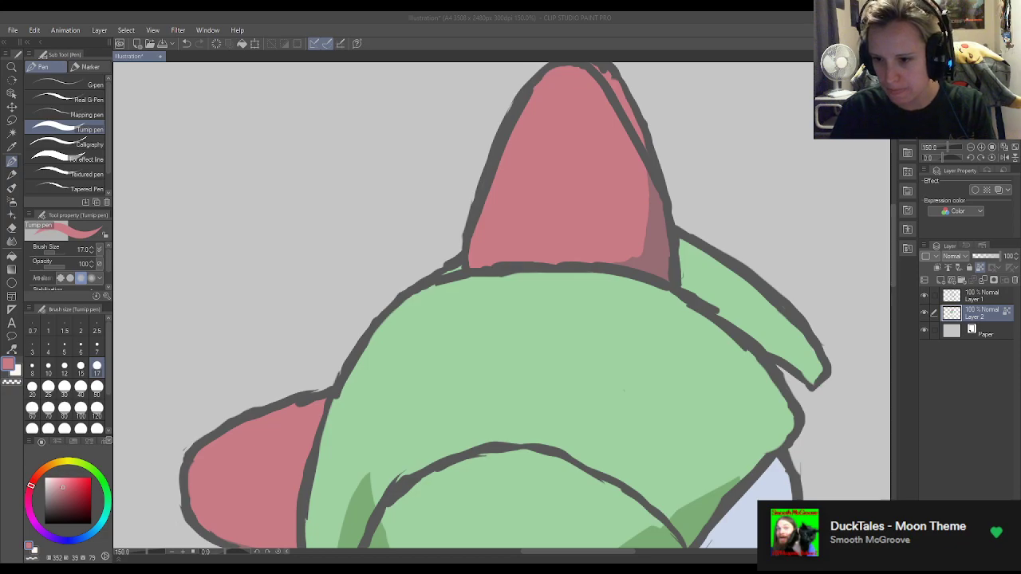
{"action": "left_click", "coordinate": [66, 482]}
{"action": "scroll", "coordinate": [675, 278], "scroll_direction": "up", "scroll_amount": 4}
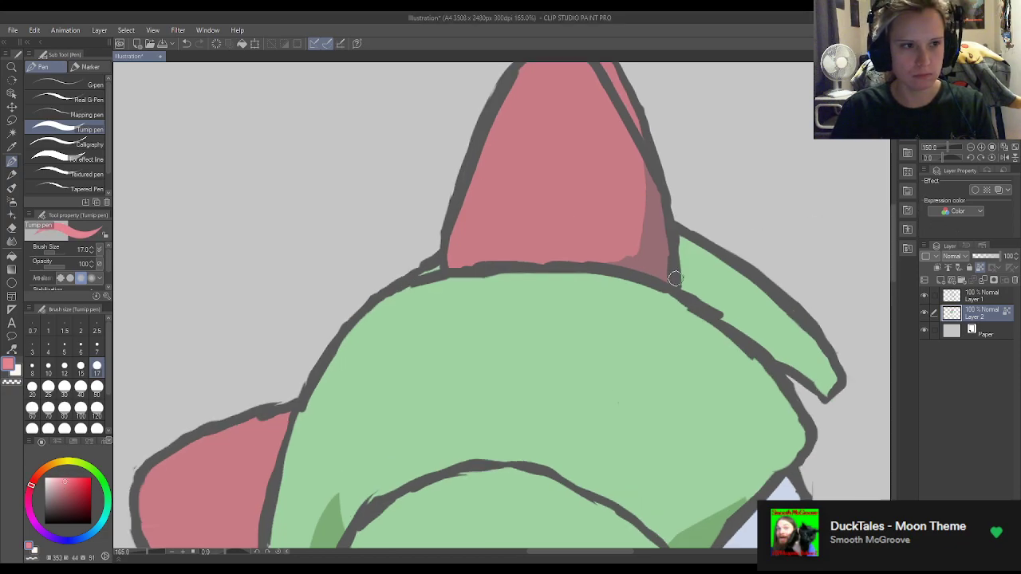
{"action": "scroll", "coordinate": [679, 383], "scroll_direction": "down", "scroll_amount": 7}
{"action": "scroll", "coordinate": [670, 248], "scroll_direction": "up", "scroll_amount": 5}
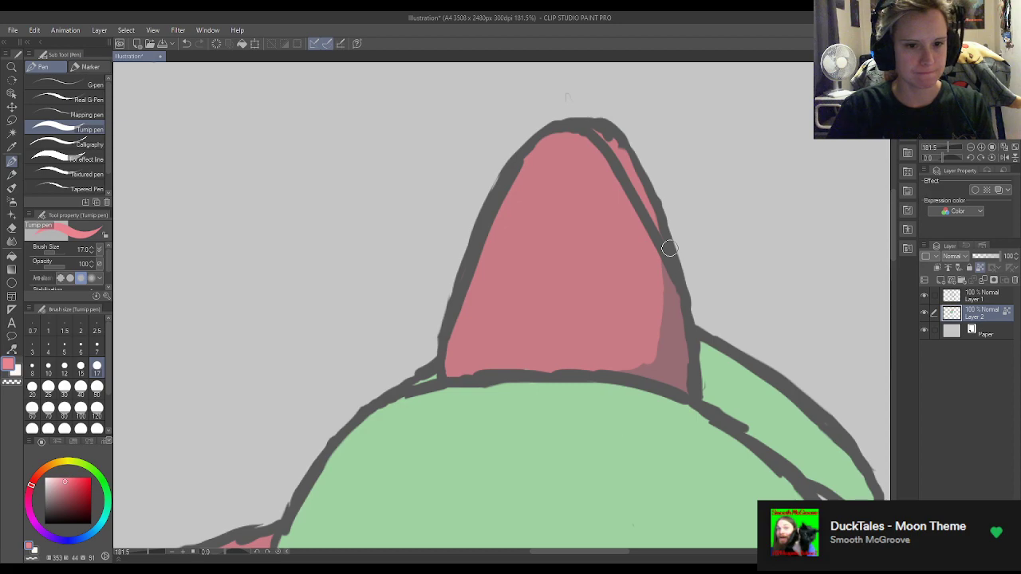
{"action": "mouse_move", "coordinate": [611, 157]}
{"action": "left_mouse_down"}
{"action": "mouse_move", "coordinate": [612, 144]}
{"action": "mouse_move", "coordinate": [579, 138]}
{"action": "mouse_move", "coordinate": [603, 142]}
{"action": "left_mouse_up"}
On Layer 1, erase the lower part and upper end of the top horn's inner crease line with the Hard eraser.
{"action": "left_click", "coordinate": [967, 300]}
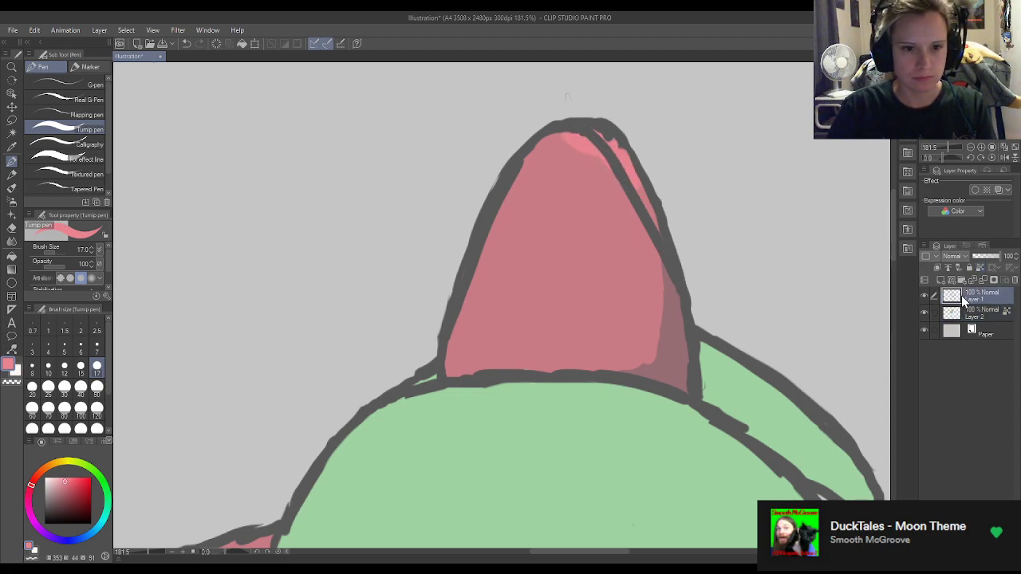
{"action": "key", "text": "e"}
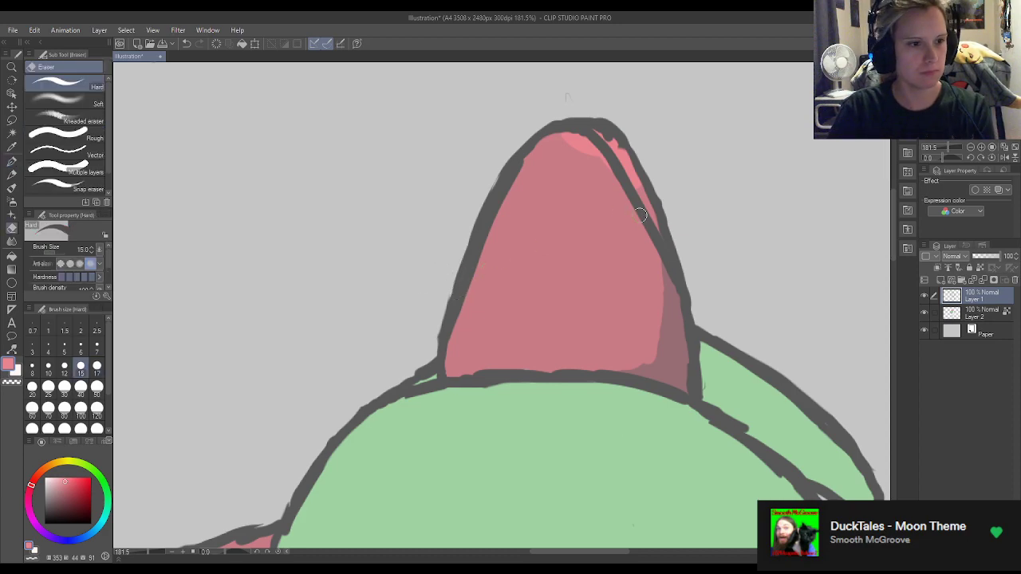
{"action": "mouse_move", "coordinate": [639, 208]}
{"action": "left_mouse_down"}
{"action": "mouse_move", "coordinate": [660, 257]}
{"action": "mouse_move", "coordinate": [638, 203]}
{"action": "mouse_move", "coordinate": [672, 291]}
{"action": "left_mouse_up"}
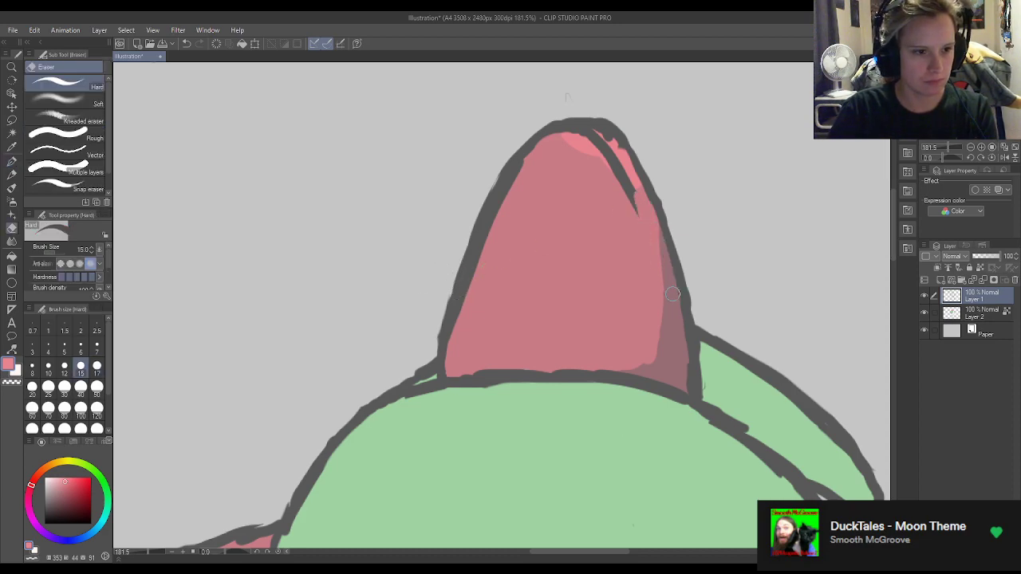
{"action": "mouse_move", "coordinate": [636, 224]}
{"action": "left_mouse_down"}
{"action": "mouse_move", "coordinate": [635, 173]}
{"action": "mouse_move", "coordinate": [652, 253]}
{"action": "mouse_move", "coordinate": [632, 151]}
{"action": "mouse_move", "coordinate": [603, 134]}
{"action": "mouse_move", "coordinate": [626, 161]}
{"action": "mouse_move", "coordinate": [595, 136]}
{"action": "mouse_move", "coordinate": [604, 139]}
{"action": "mouse_move", "coordinate": [572, 144]}
{"action": "mouse_move", "coordinate": [591, 134]}
{"action": "mouse_move", "coordinate": [562, 144]}
{"action": "mouse_move", "coordinate": [598, 134]}
{"action": "mouse_move", "coordinate": [547, 134]}
{"action": "left_mouse_up"}
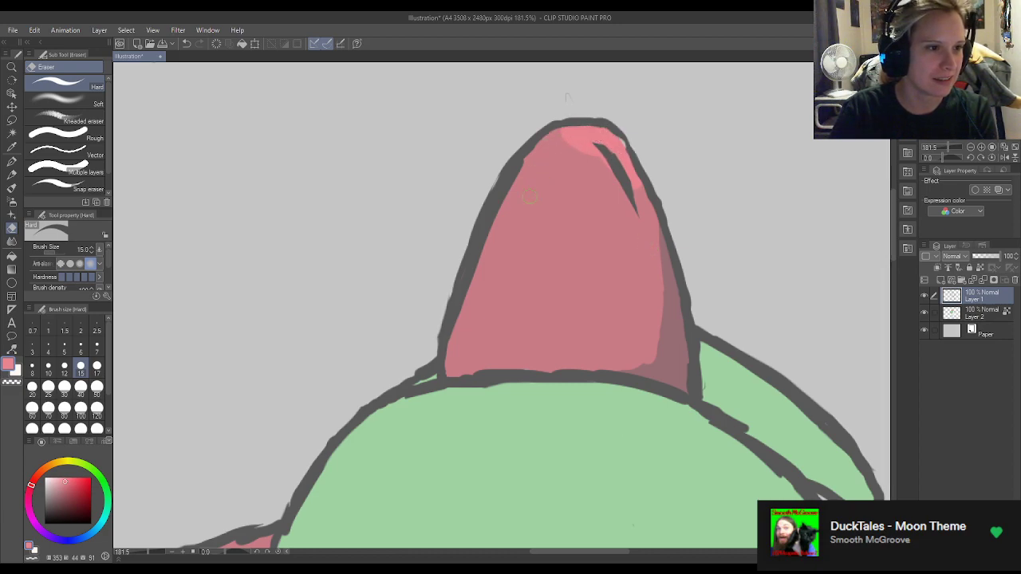
{"action": "key", "text": "p"}
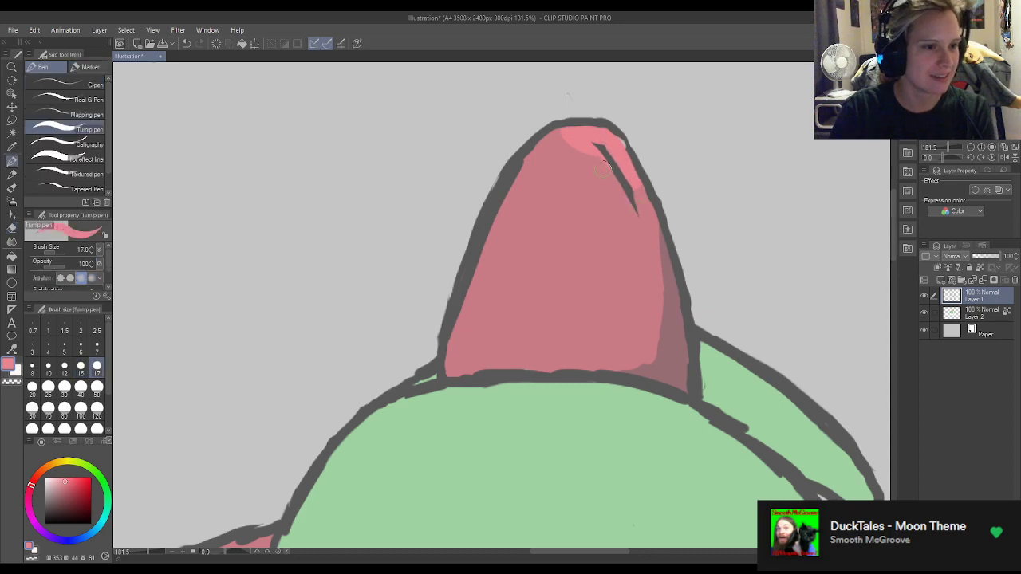
Erase the stray mark above the top horn and patch the outline at its tip with the sampled dark grey.
{"action": "key", "text": "alt"}
{"action": "key", "text": "e"}
{"action": "left_click", "coordinate": [575, 99]}
{"action": "key", "text": "e"}
{"action": "left_click_drag", "start_coordinate": [569, 96], "coordinate": [583, 98]}
{"action": "key", "text": "p"}
{"action": "left_click", "coordinate": [650, 174], "text": "alt"}
{"action": "left_click_drag", "start_coordinate": [618, 132], "coordinate": [638, 163]}
{"action": "key", "text": "e"}
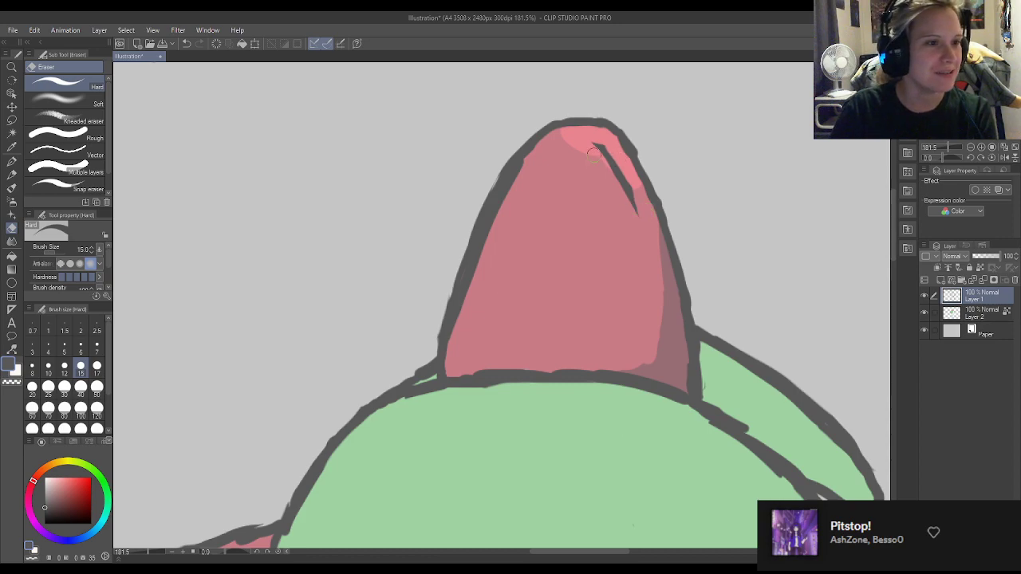
Redraw the inner crease line with a curved upper end near the top horn's tip and thin it to a taper.
{"action": "key", "text": "p"}
{"action": "mouse_move", "coordinate": [577, 139]}
{"action": "left_mouse_down"}
{"action": "mouse_move", "coordinate": [608, 170]}
{"action": "mouse_move", "coordinate": [575, 148]}
{"action": "mouse_move", "coordinate": [586, 147]}
{"action": "mouse_move", "coordinate": [603, 173]}
{"action": "mouse_move", "coordinate": [586, 147]}
{"action": "mouse_move", "coordinate": [631, 217]}
{"action": "left_mouse_up"}
{"action": "key", "text": "e"}
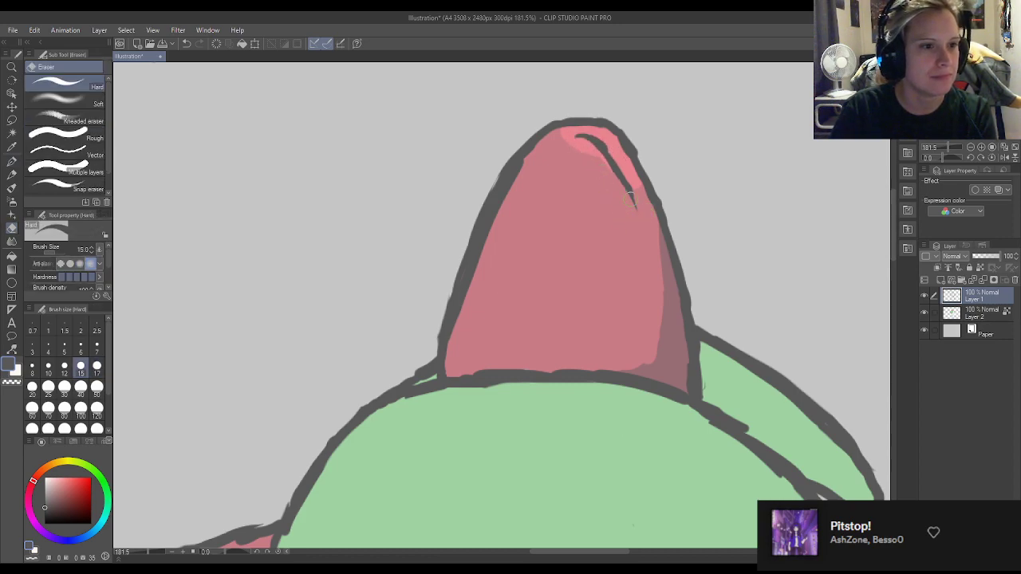
{"action": "left_click_drag", "start_coordinate": [610, 139], "coordinate": [640, 209]}
{"action": "key", "text": "p"}
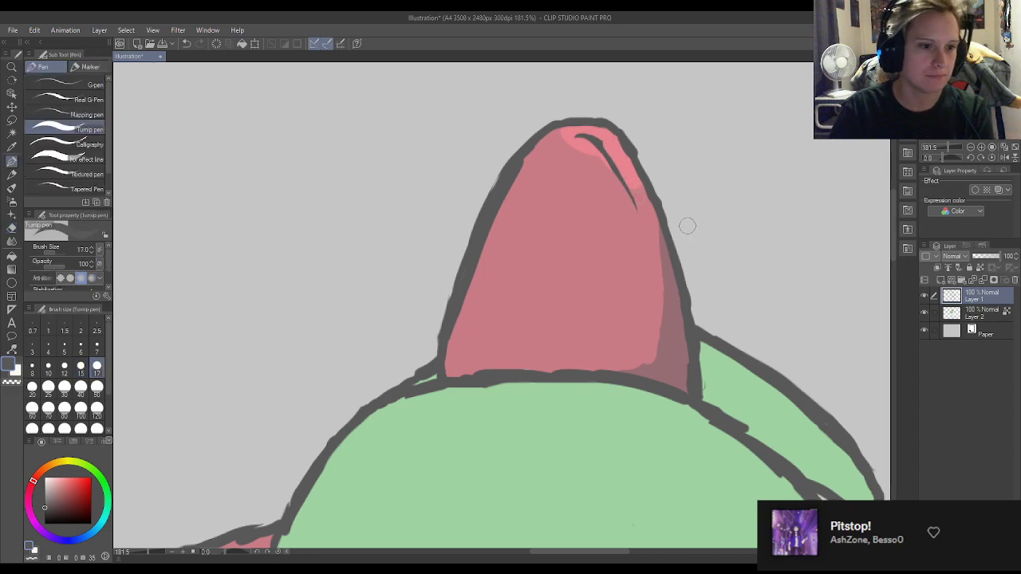
On Layer 2, extend the light pink highlight further down the outer side of the top horn's tip.
{"action": "scroll", "coordinate": [775, 151], "scroll_direction": "down", "scroll_amount": 5}
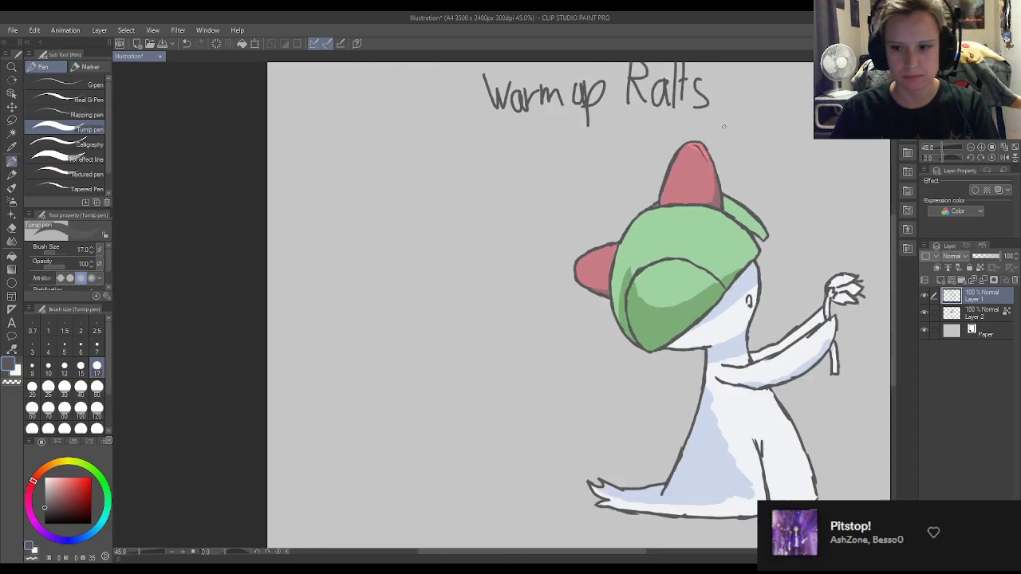
{"action": "scroll", "coordinate": [723, 126], "scroll_direction": "up", "scroll_amount": 5}
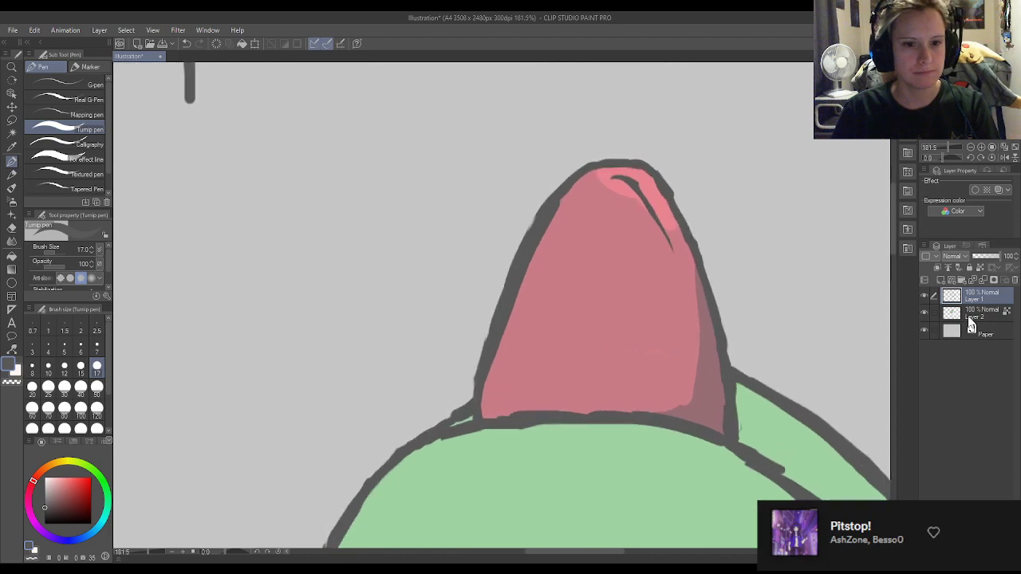
{"action": "left_click", "coordinate": [965, 318]}
{"action": "scroll", "coordinate": [683, 192], "scroll_direction": "up", "scroll_amount": 2}
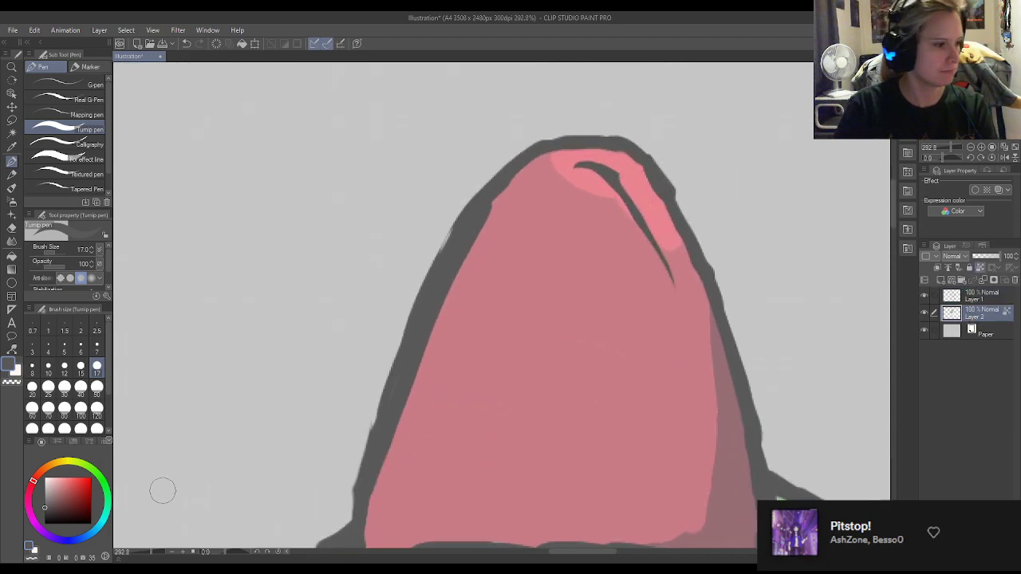
{"action": "double_click", "coordinate": [31, 547]}
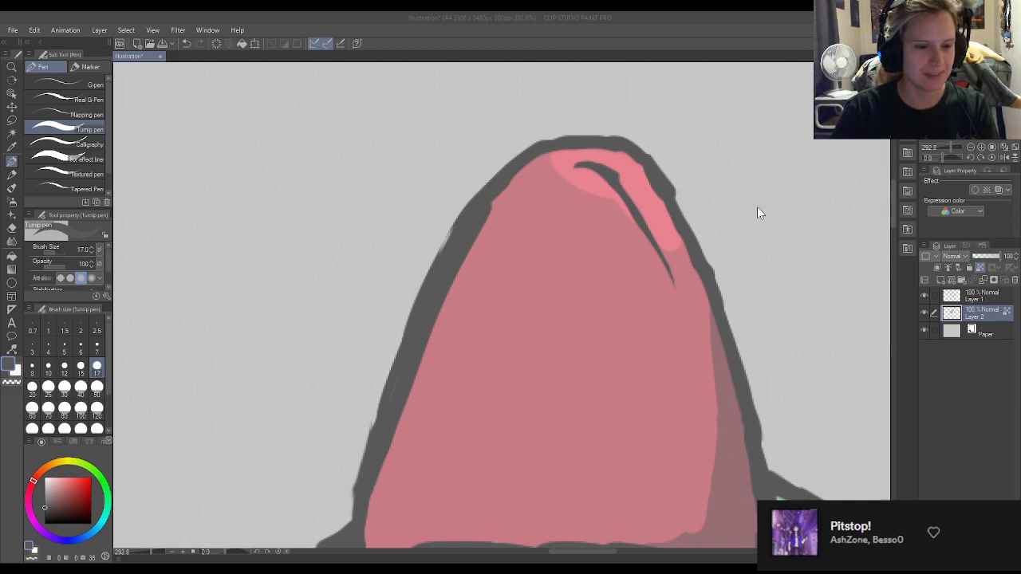
{"action": "left_click", "coordinate": [951, 210]}
{"action": "left_click_drag", "start_coordinate": [685, 257], "coordinate": [686, 260]}
Reshape the highlight across the top horn's tip into a thinner band, alternating between the sampled base and light pinks.
{"action": "left_click", "coordinate": [649, 286], "text": "alt"}
{"action": "mouse_move", "coordinate": [589, 201]}
{"action": "left_mouse_down"}
{"action": "mouse_move", "coordinate": [664, 278]}
{"action": "mouse_move", "coordinate": [612, 217]}
{"action": "mouse_move", "coordinate": [577, 200]}
{"action": "mouse_move", "coordinate": [589, 194]}
{"action": "mouse_move", "coordinate": [664, 299]}
{"action": "mouse_move", "coordinate": [612, 164]}
{"action": "mouse_move", "coordinate": [568, 150]}
{"action": "mouse_move", "coordinate": [523, 172]}
{"action": "left_mouse_up"}
{"action": "left_click", "coordinate": [651, 180], "text": "alt"}
{"action": "left_click", "coordinate": [581, 209], "text": "alt"}
{"action": "mouse_move", "coordinate": [606, 189]}
{"action": "left_mouse_down"}
{"action": "mouse_move", "coordinate": [521, 191]}
{"action": "mouse_move", "coordinate": [626, 209]}
{"action": "mouse_move", "coordinate": [578, 188]}
{"action": "mouse_move", "coordinate": [529, 182]}
{"action": "mouse_move", "coordinate": [612, 227]}
{"action": "mouse_move", "coordinate": [553, 159]}
{"action": "mouse_move", "coordinate": [519, 169]}
{"action": "left_mouse_up"}
{"action": "left_click", "coordinate": [576, 172], "text": "alt"}
{"action": "left_click", "coordinate": [578, 187], "text": "alt"}
{"action": "left_click", "coordinate": [639, 188], "text": "alt"}
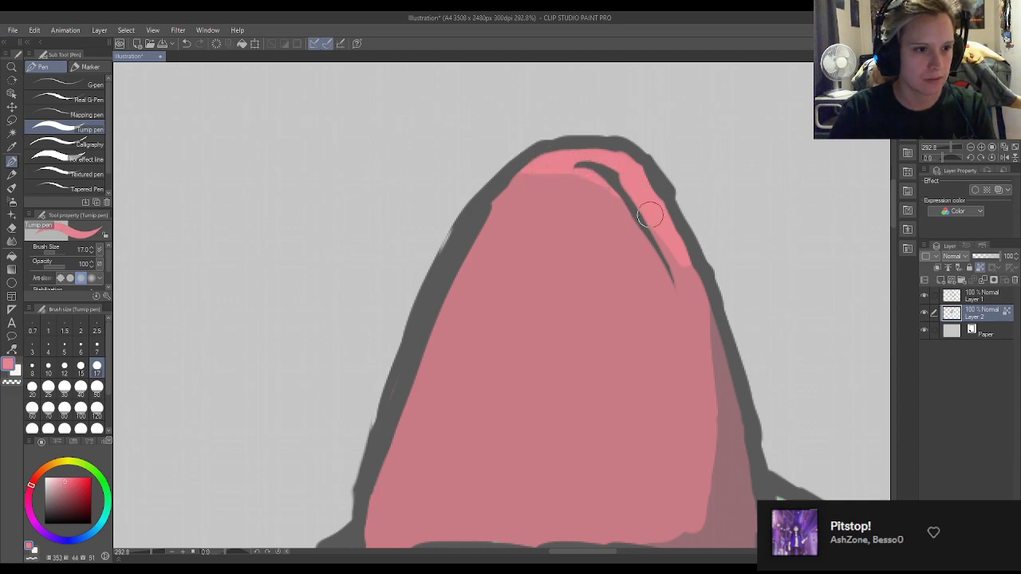
Pick a pale pink (H 353, S 10, V 96) and paint a short shine stroke inside the horn tip's highlight.
{"action": "left_click", "coordinate": [647, 273], "text": "alt"}
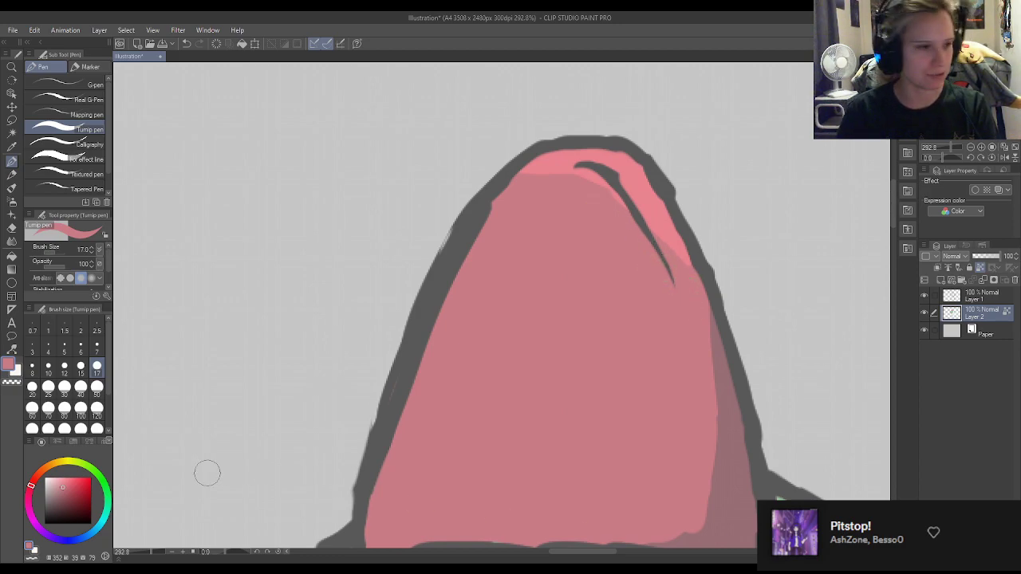
{"action": "double_click", "coordinate": [27, 546]}
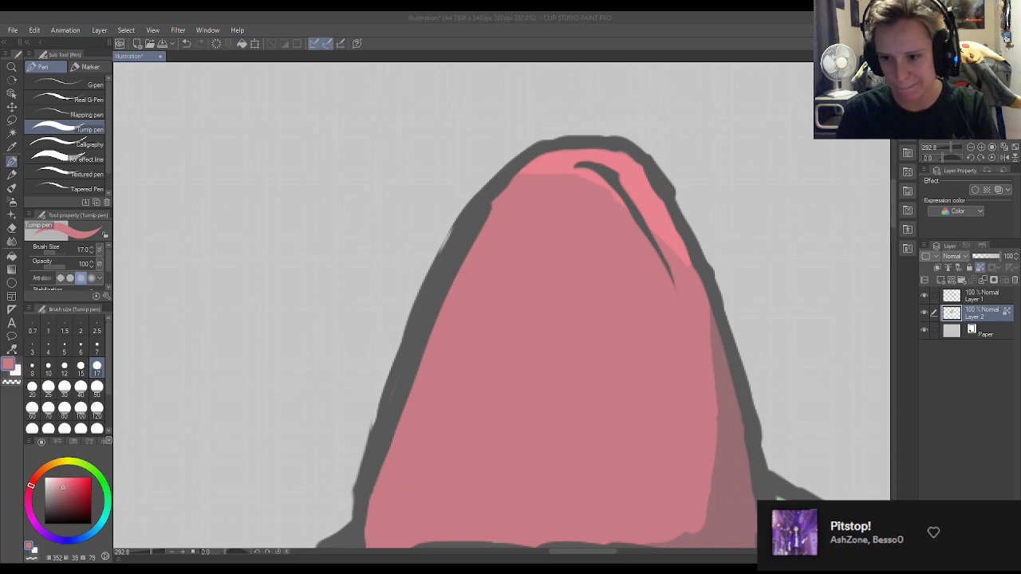
{"action": "left_click", "coordinate": [965, 211]}
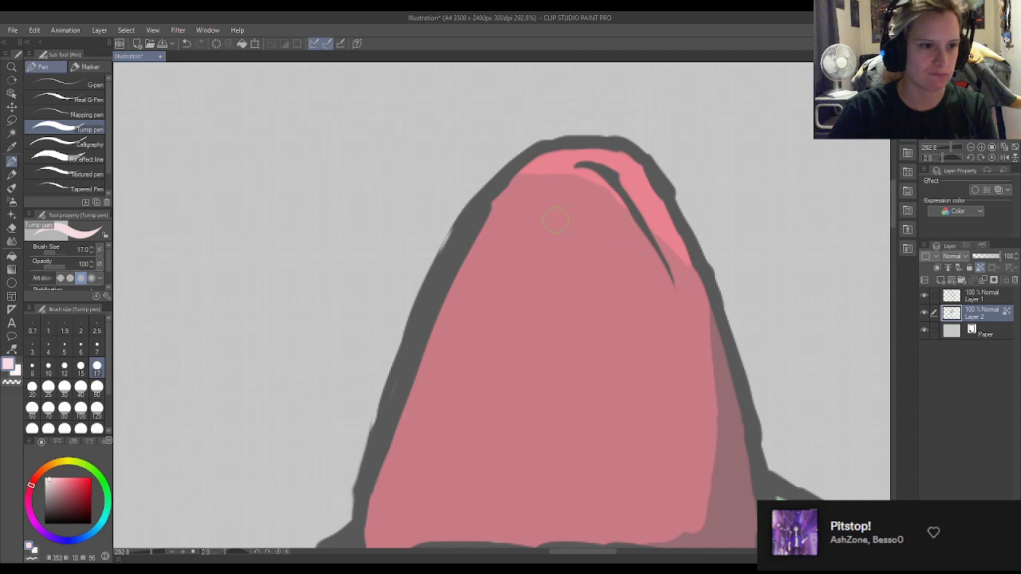
{"action": "left_click_drag", "start_coordinate": [604, 162], "coordinate": [641, 189]}
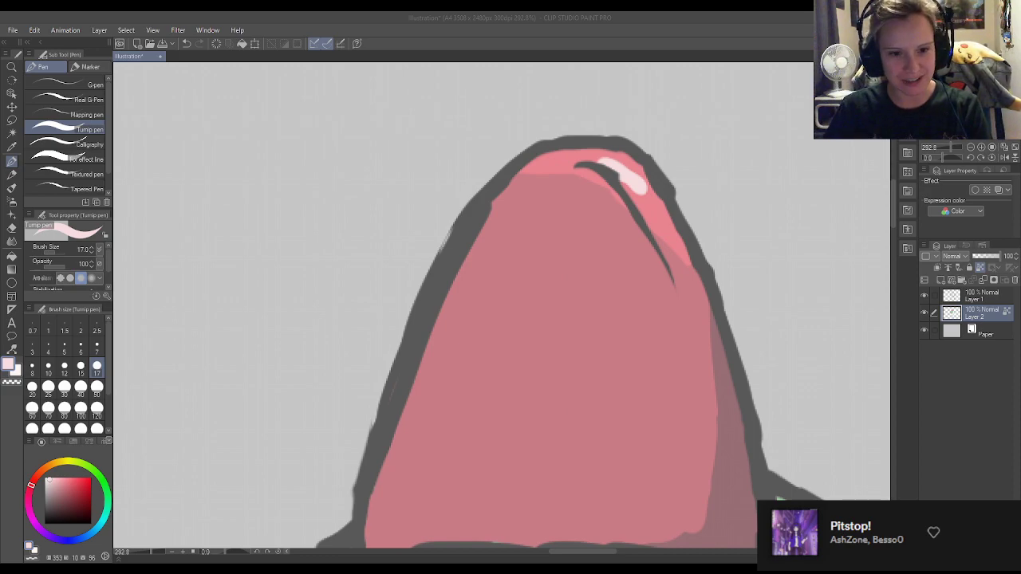
Trim the inner side of the pale shine stroke with the sampled light pink, keeping it near the outer edge of the horn tip.
{"action": "left_click", "coordinate": [979, 327]}
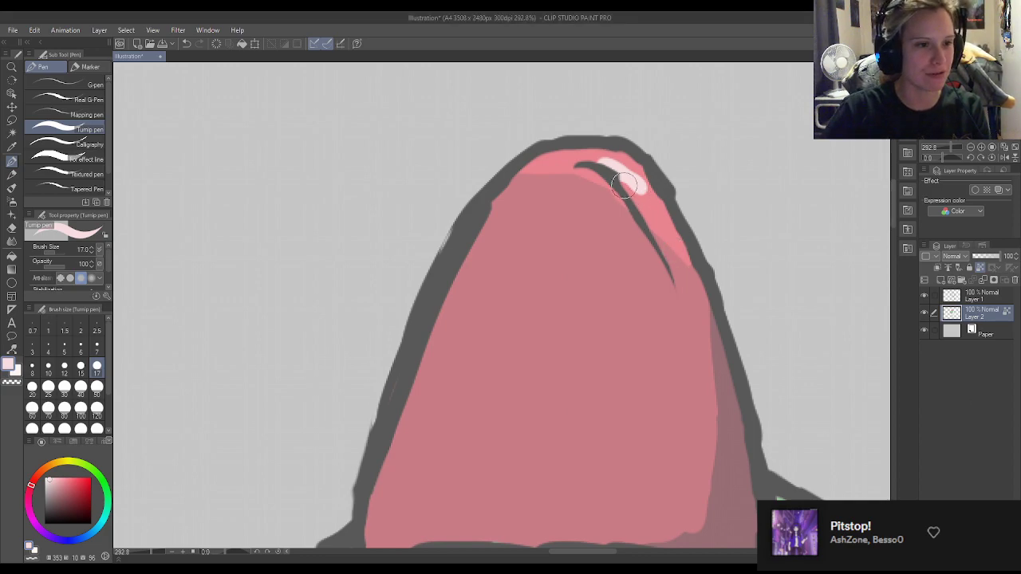
{"action": "left_click", "coordinate": [604, 230], "text": "alt"}
{"action": "left_click", "coordinate": [661, 213], "text": "alt"}
{"action": "mouse_move", "coordinate": [601, 202]}
{"action": "left_mouse_down"}
{"action": "mouse_move", "coordinate": [638, 229]}
{"action": "mouse_move", "coordinate": [629, 226]}
{"action": "left_mouse_up"}
{"action": "left_click", "coordinate": [604, 242], "text": "alt"}
{"action": "left_click", "coordinate": [635, 186], "text": "alt"}
{"action": "mouse_move", "coordinate": [611, 163]}
{"action": "left_mouse_down"}
{"action": "mouse_move", "coordinate": [636, 184]}
{"action": "mouse_move", "coordinate": [631, 195]}
{"action": "left_mouse_up"}
{"action": "left_click", "coordinate": [657, 209], "text": "alt"}
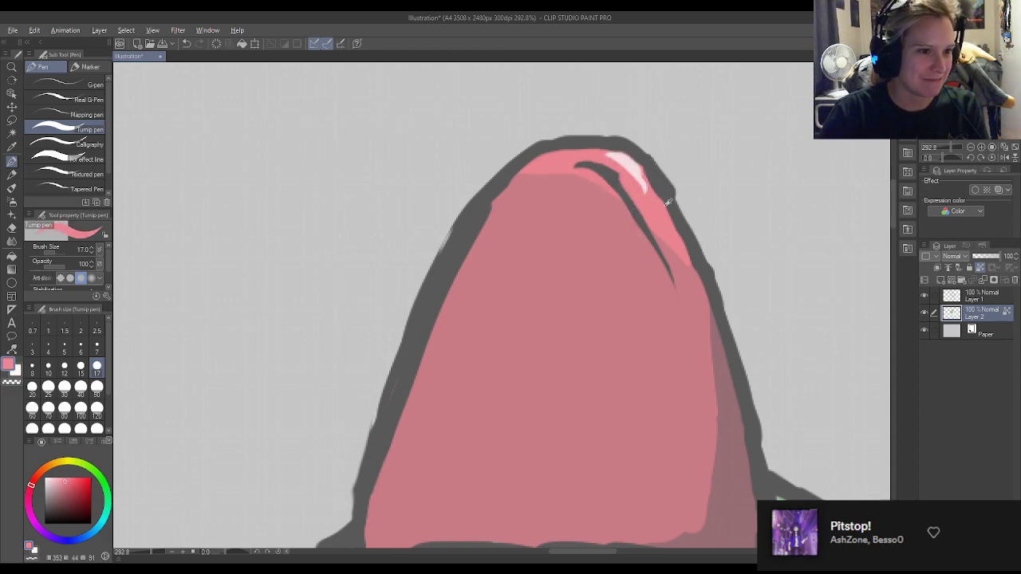
Repaint the shine on the horn tip with the sampled pale pink and trim it to a slim streak with the light pink.
{"action": "left_click", "coordinate": [625, 161], "text": "alt"}
{"action": "mouse_move", "coordinate": [598, 157]}
{"action": "left_mouse_down"}
{"action": "mouse_move", "coordinate": [623, 166]}
{"action": "mouse_move", "coordinate": [632, 176]}
{"action": "mouse_move", "coordinate": [602, 158]}
{"action": "mouse_move", "coordinate": [637, 190]}
{"action": "left_mouse_up"}
{"action": "left_click", "coordinate": [650, 192], "text": "alt"}
{"action": "mouse_move", "coordinate": [590, 149]}
{"action": "left_mouse_down"}
{"action": "mouse_move", "coordinate": [618, 145]}
{"action": "mouse_move", "coordinate": [663, 192]}
{"action": "left_mouse_up"}
{"action": "left_click_drag", "start_coordinate": [603, 174], "coordinate": [650, 208]}
{"action": "left_click", "coordinate": [638, 180], "text": "alt"}
{"action": "mouse_move", "coordinate": [614, 162]}
{"action": "left_mouse_down"}
{"action": "mouse_move", "coordinate": [642, 191]}
{"action": "mouse_move", "coordinate": [613, 182]}
{"action": "mouse_move", "coordinate": [654, 216]}
{"action": "mouse_move", "coordinate": [635, 157]}
{"action": "mouse_move", "coordinate": [670, 187]}
{"action": "left_mouse_up"}
{"action": "left_click", "coordinate": [659, 211], "text": "alt"}
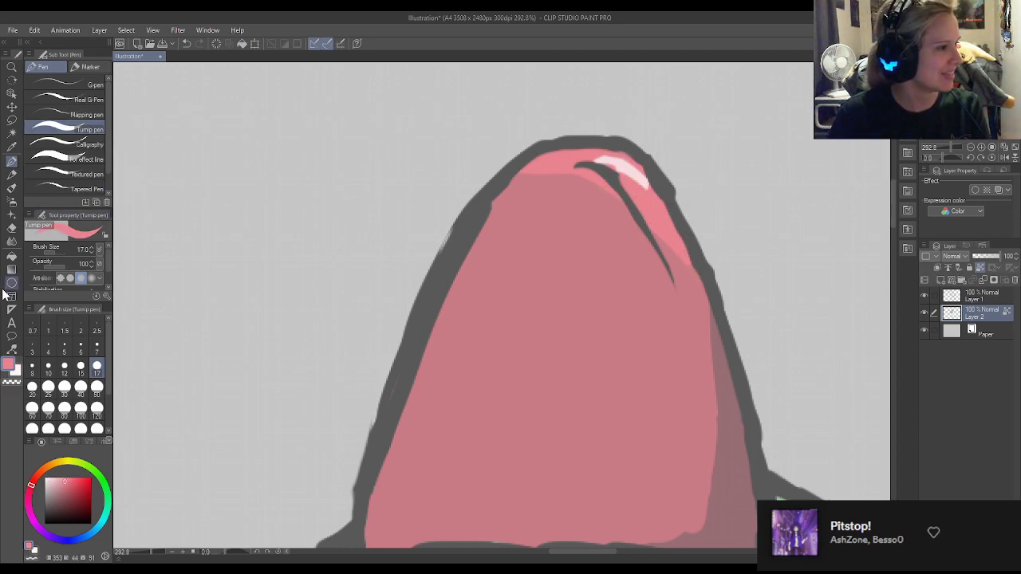
{"action": "scroll", "coordinate": [511, 231], "scroll_direction": "down", "scroll_amount": 10}
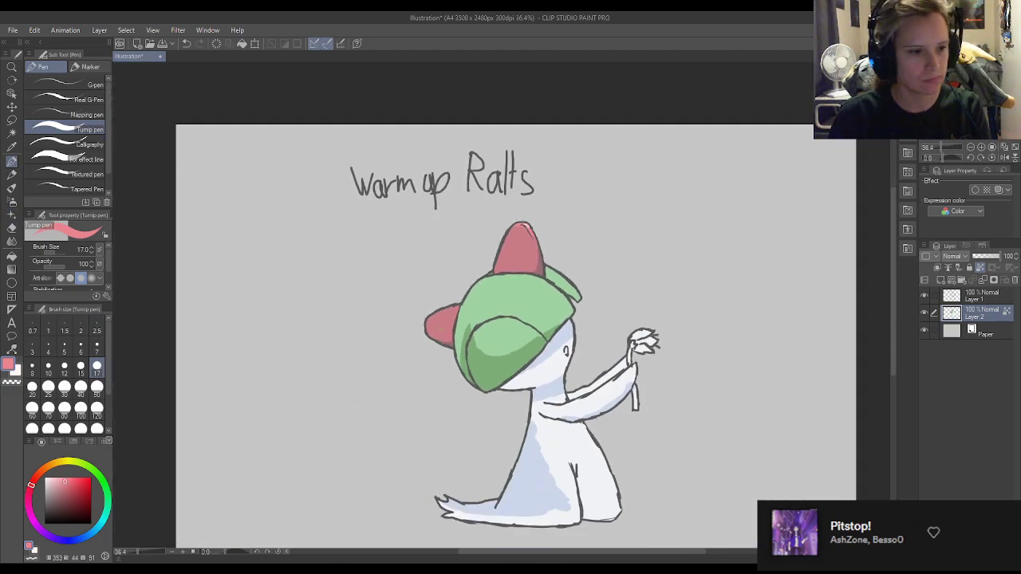
{"action": "scroll", "coordinate": [534, 393], "scroll_direction": "up", "scroll_amount": 3}
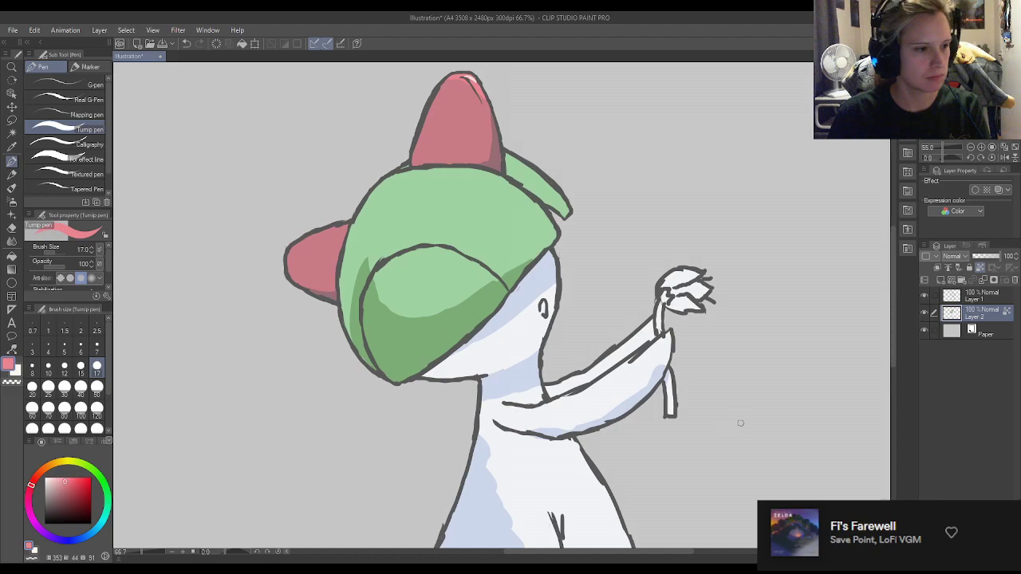
Sample the hair's shadow green, brighten it to H 114, S 55, V 76, and fill both visible parts of the flower stem.
{"action": "left_click", "coordinate": [464, 333], "text": "alt"}
{"action": "scroll", "coordinate": [694, 360], "scroll_direction": "up", "scroll_amount": 4}
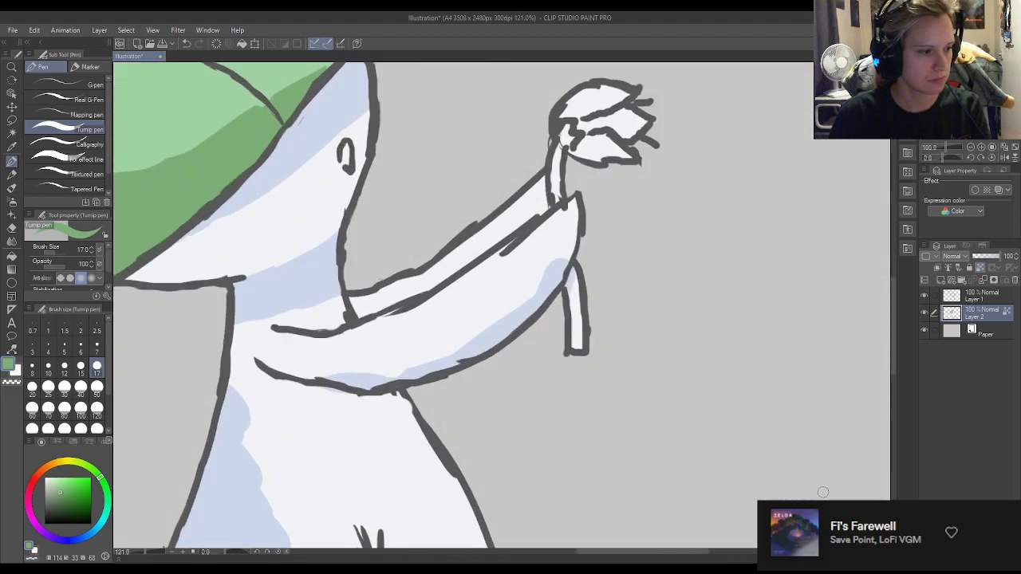
{"action": "left_click_drag", "start_coordinate": [64, 492], "coordinate": [69, 493]}
{"action": "mouse_move", "coordinate": [509, 312]}
{"action": "left_mouse_down"}
{"action": "mouse_move", "coordinate": [502, 252]}
{"action": "mouse_move", "coordinate": [496, 269]}
{"action": "mouse_move", "coordinate": [499, 209]}
{"action": "mouse_move", "coordinate": [510, 241]}
{"action": "left_mouse_up"}
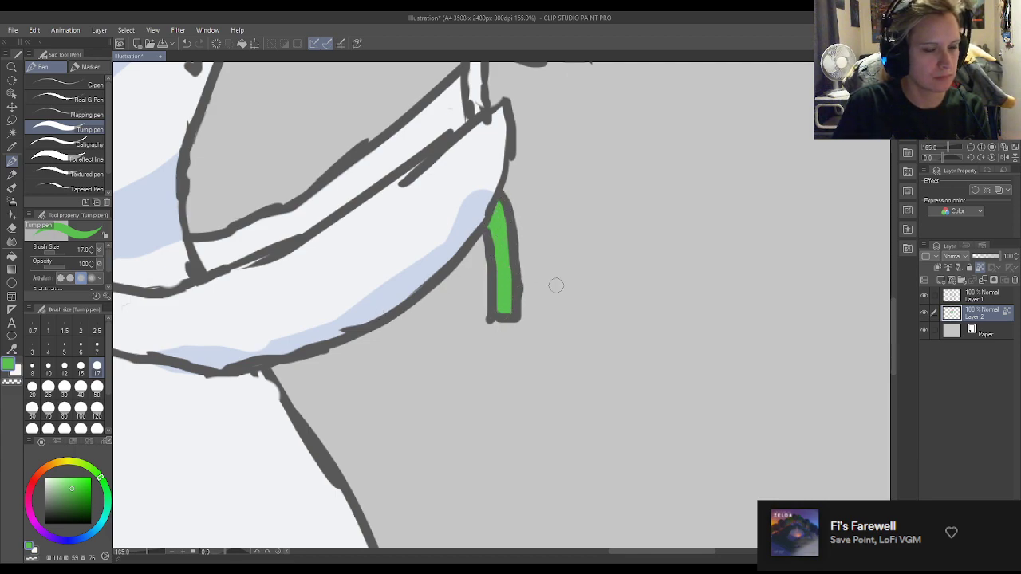
{"action": "scroll", "coordinate": [897, 317], "scroll_direction": "up", "scroll_amount": 6}
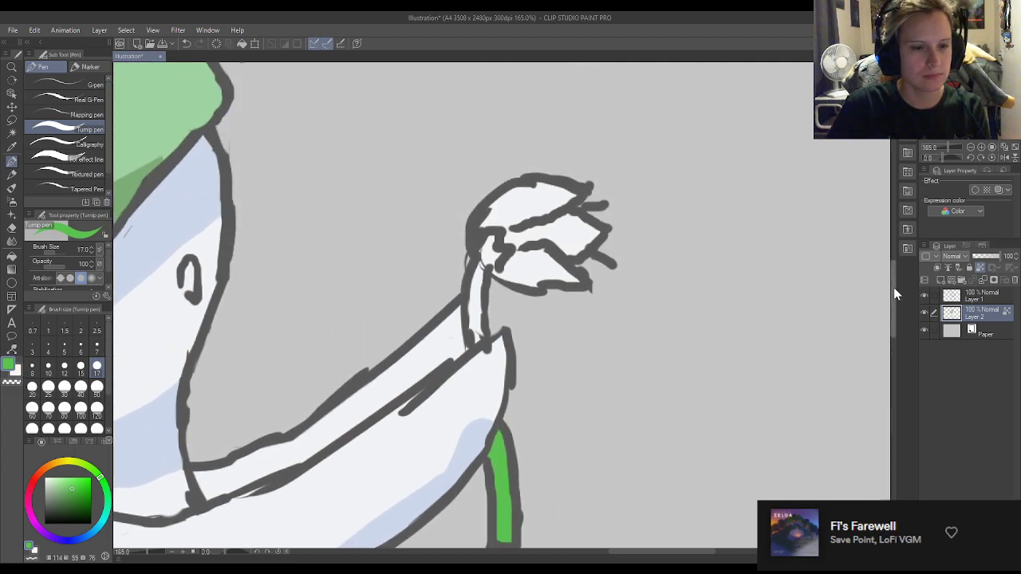
{"action": "mouse_move", "coordinate": [480, 359]}
{"action": "left_mouse_down"}
{"action": "mouse_move", "coordinate": [477, 300]}
{"action": "mouse_move", "coordinate": [482, 275]}
{"action": "mouse_move", "coordinate": [488, 281]}
{"action": "left_mouse_up"}
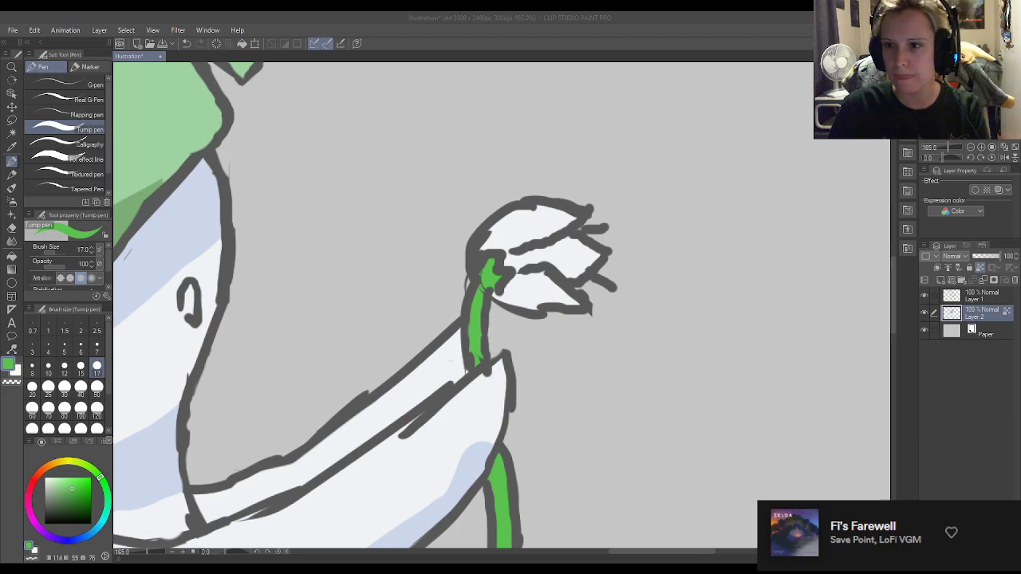
Pick a bright yellow (H 57, S 72) and fill the three petals of the flower.
{"action": "left_click", "coordinate": [946, 394]}
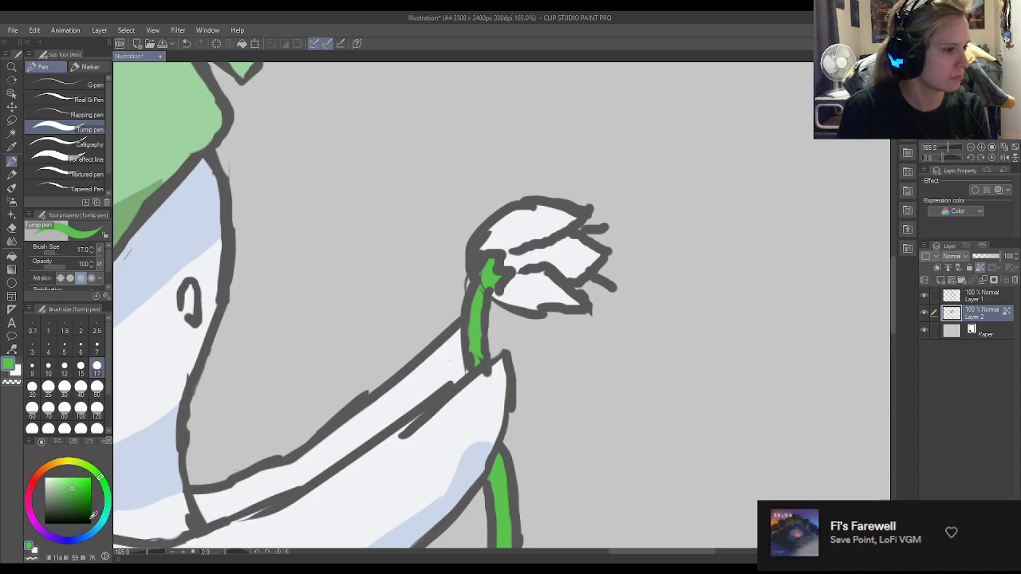
{"action": "left_click", "coordinate": [67, 464]}
{"action": "left_click_drag", "start_coordinate": [84, 484], "coordinate": [78, 483]}
{"action": "mouse_move", "coordinate": [558, 251]}
{"action": "left_mouse_down"}
{"action": "mouse_move", "coordinate": [588, 231]}
{"action": "mouse_move", "coordinate": [568, 281]}
{"action": "mouse_move", "coordinate": [583, 291]}
{"action": "mouse_move", "coordinate": [604, 261]}
{"action": "mouse_move", "coordinate": [584, 256]}
{"action": "mouse_move", "coordinate": [545, 307]}
{"action": "mouse_move", "coordinate": [562, 273]}
{"action": "mouse_move", "coordinate": [529, 323]}
{"action": "mouse_move", "coordinate": [556, 272]}
{"action": "mouse_move", "coordinate": [497, 299]}
{"action": "mouse_move", "coordinate": [525, 267]}
{"action": "mouse_move", "coordinate": [514, 257]}
{"action": "mouse_move", "coordinate": [547, 225]}
{"action": "mouse_move", "coordinate": [554, 231]}
{"action": "mouse_move", "coordinate": [554, 212]}
{"action": "mouse_move", "coordinate": [533, 207]}
{"action": "mouse_move", "coordinate": [531, 242]}
{"action": "mouse_move", "coordinate": [514, 259]}
{"action": "mouse_move", "coordinate": [479, 231]}
{"action": "mouse_move", "coordinate": [532, 210]}
{"action": "left_mouse_up"}
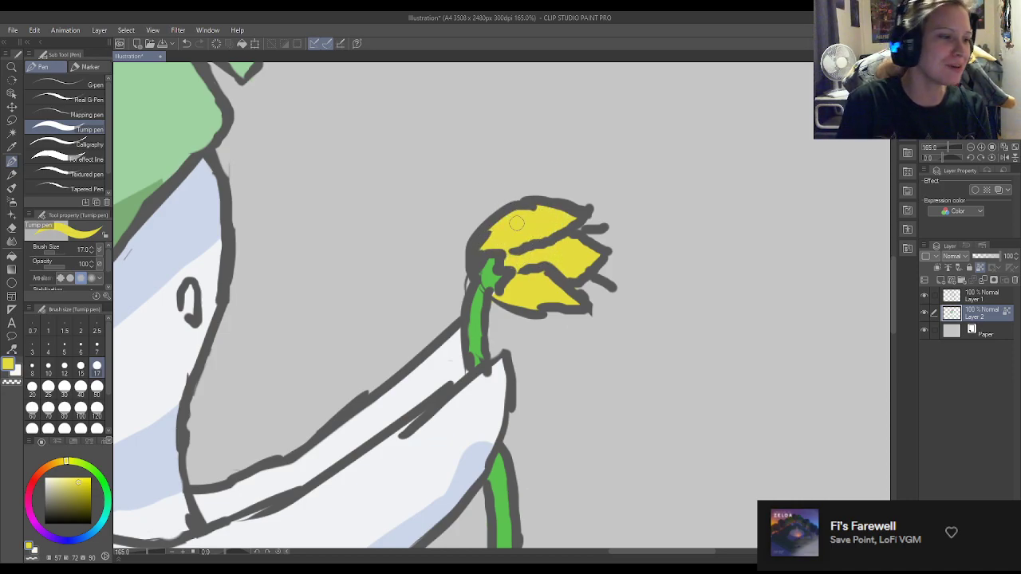
Pick a golden yellow (H 47, S 84, V 86) and paint shadows along the lower petal's underside and beneath the upper petal.
{"action": "left_click_drag", "start_coordinate": [64, 461], "coordinate": [58, 461]}
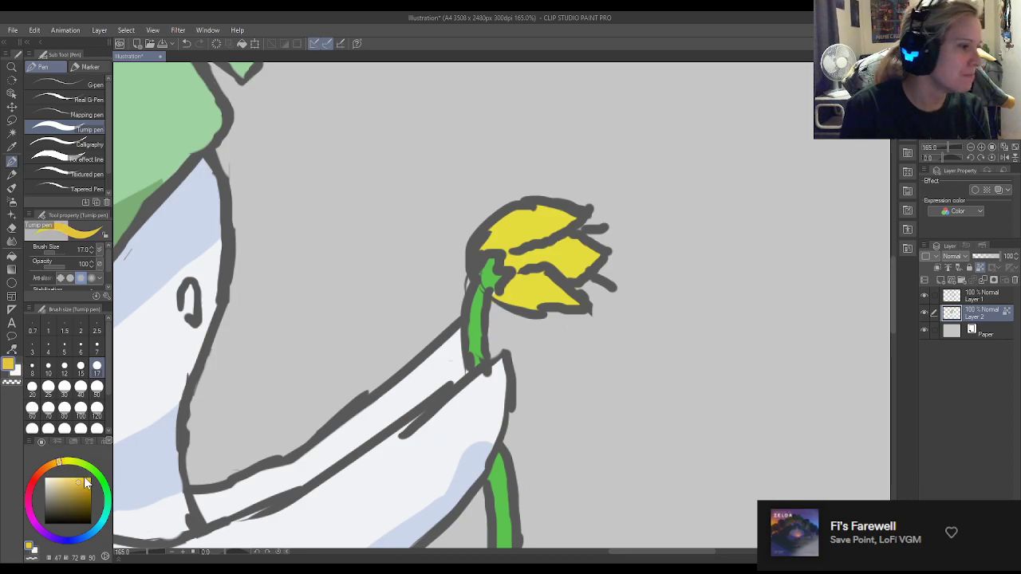
{"action": "left_click", "coordinate": [88, 478]}
{"action": "left_click", "coordinate": [84, 484]}
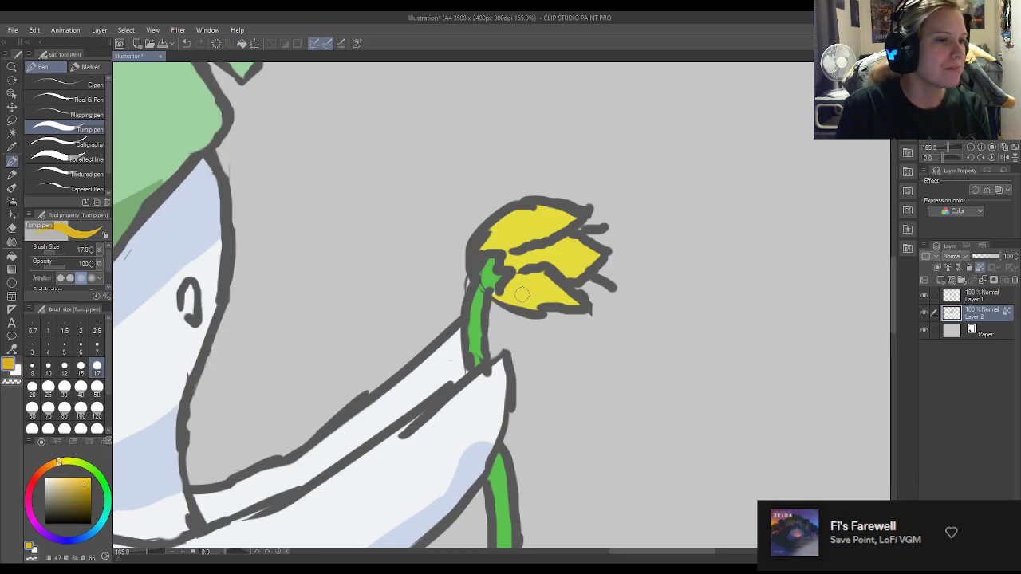
{"action": "mouse_move", "coordinate": [496, 297]}
{"action": "left_mouse_down"}
{"action": "mouse_move", "coordinate": [543, 307]}
{"action": "mouse_move", "coordinate": [501, 300]}
{"action": "mouse_move", "coordinate": [578, 301]}
{"action": "left_mouse_up"}
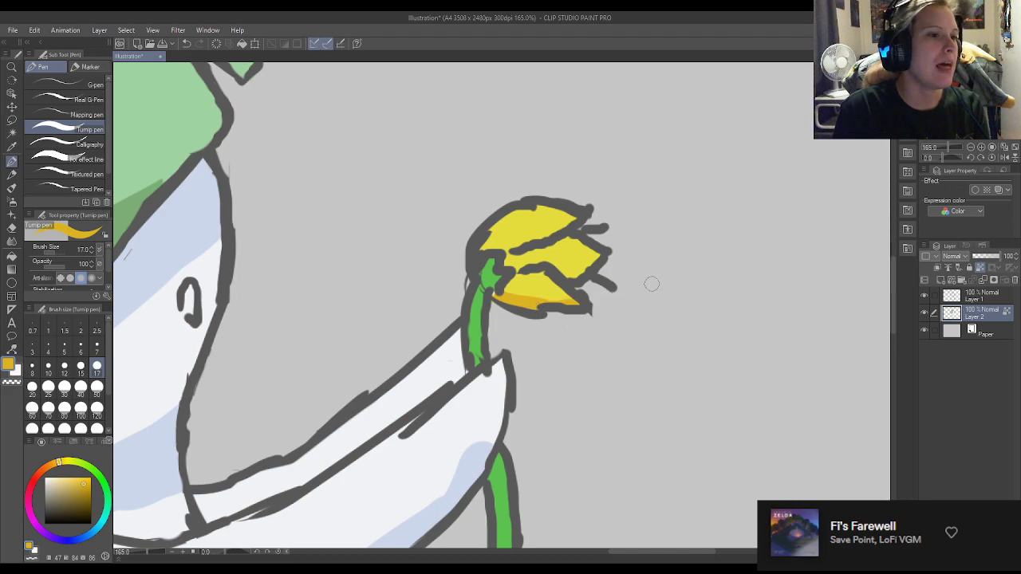
{"action": "left_click_drag", "start_coordinate": [511, 252], "coordinate": [576, 241]}
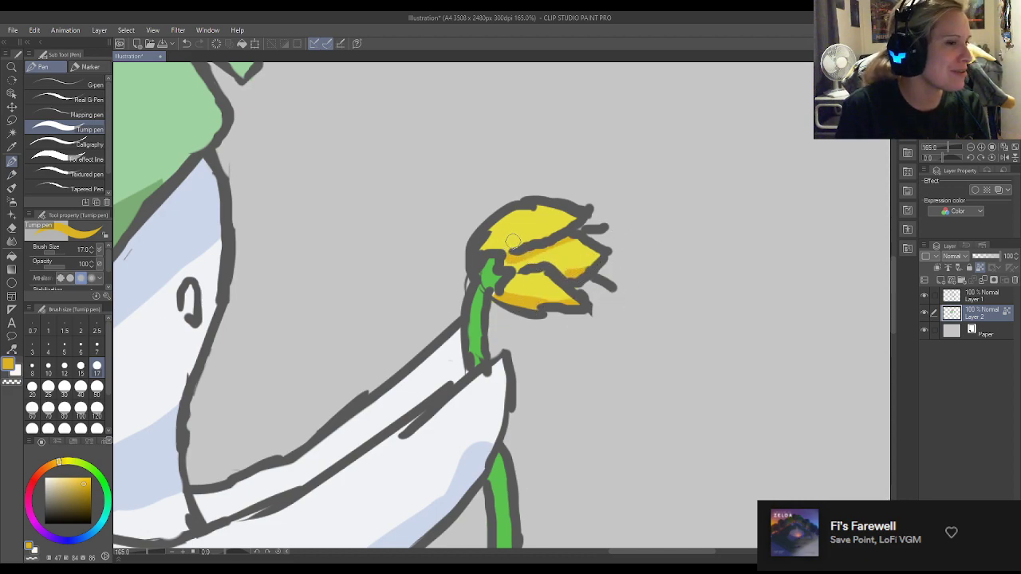
Touch up the shadows on the middle and lower petals, alternating between the sampled bright yellow and golden yellow.
{"action": "left_click", "coordinate": [547, 253], "text": "alt"}
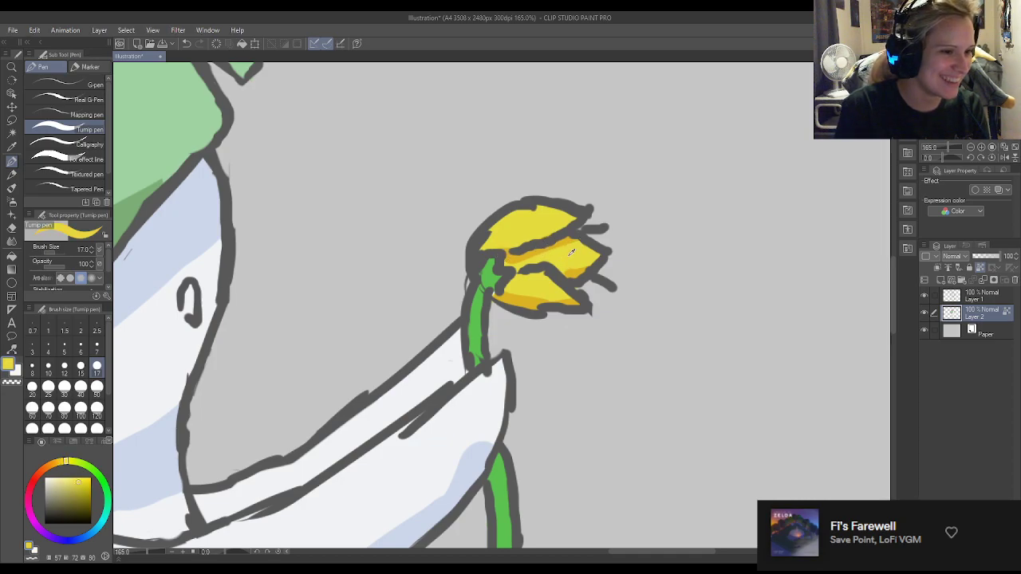
{"action": "left_click_drag", "start_coordinate": [510, 264], "coordinate": [533, 259]}
{"action": "left_click_drag", "start_coordinate": [529, 306], "coordinate": [567, 312]}
{"action": "left_click", "coordinate": [523, 303], "text": "alt"}
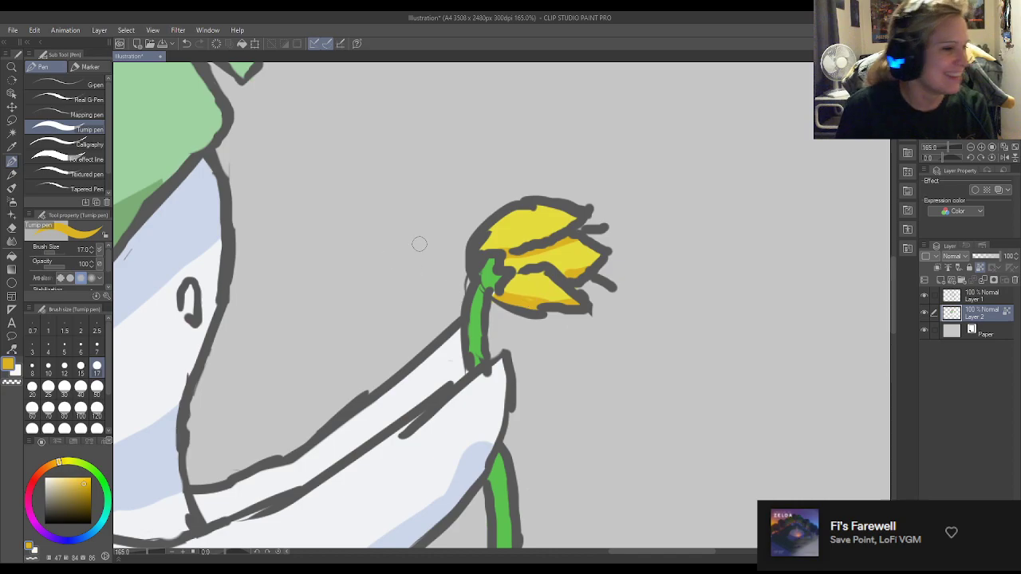
Sample the base pink from the side horn and fill the inside of the eye with it.
{"action": "scroll", "coordinate": [417, 239], "scroll_direction": "down", "scroll_amount": 1}
{"action": "scroll", "coordinate": [750, 207], "scroll_direction": "down", "scroll_amount": 2}
{"action": "scroll", "coordinate": [798, 214], "scroll_direction": "down", "scroll_amount": 1}
{"action": "scroll", "coordinate": [729, 212], "scroll_direction": "up", "scroll_amount": 1}
{"action": "scroll", "coordinate": [639, 242], "scroll_direction": "down", "scroll_amount": 1}
{"action": "scroll", "coordinate": [651, 237], "scroll_direction": "down", "scroll_amount": 1}
{"action": "scroll", "coordinate": [491, 239], "scroll_direction": "up", "scroll_amount": 4}
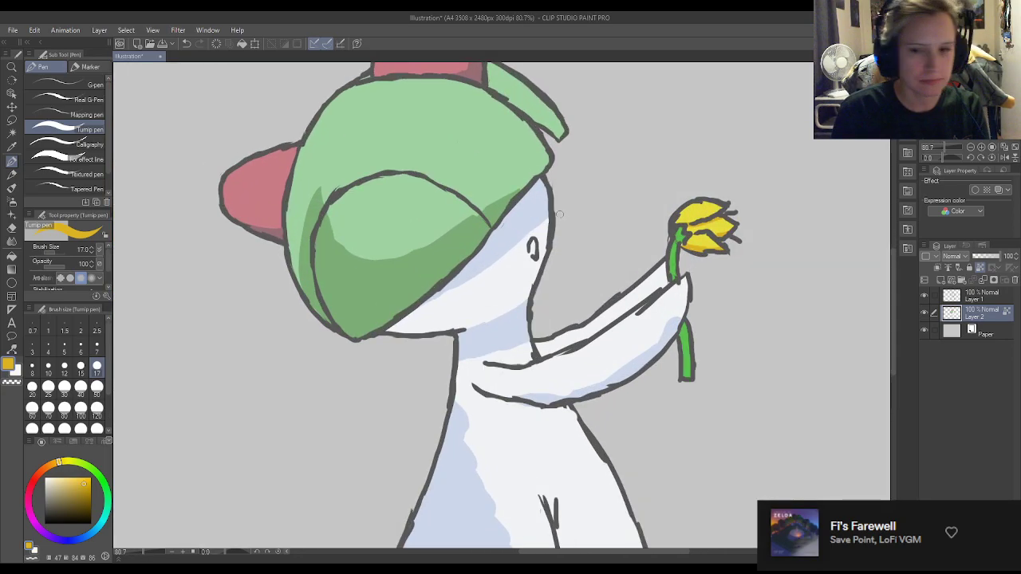
{"action": "left_click", "coordinate": [172, 212], "text": "alt"}
{"action": "scroll", "coordinate": [283, 255], "scroll_direction": "up", "scroll_amount": 2}
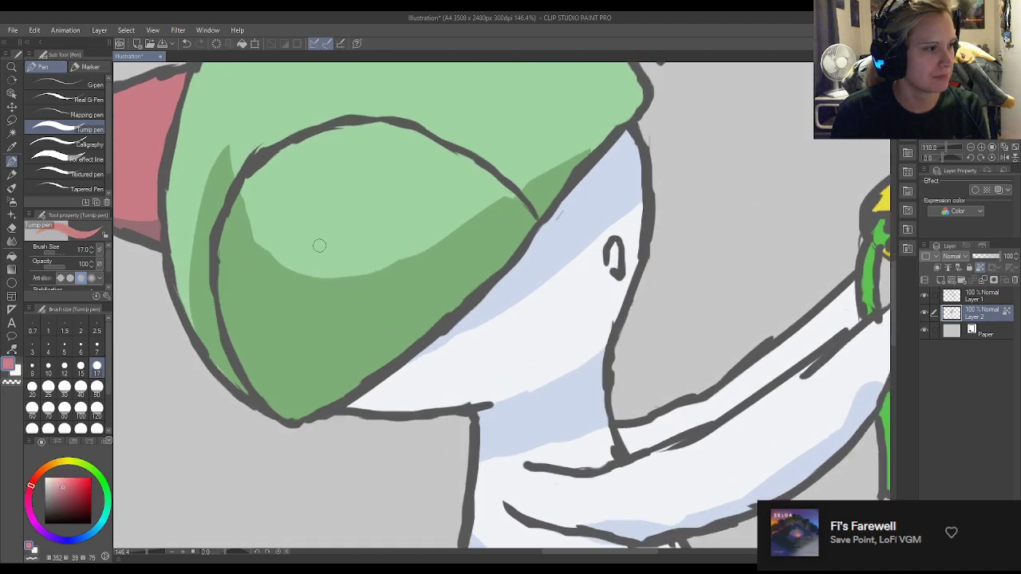
{"action": "left_click_drag", "start_coordinate": [611, 247], "coordinate": [614, 268]}
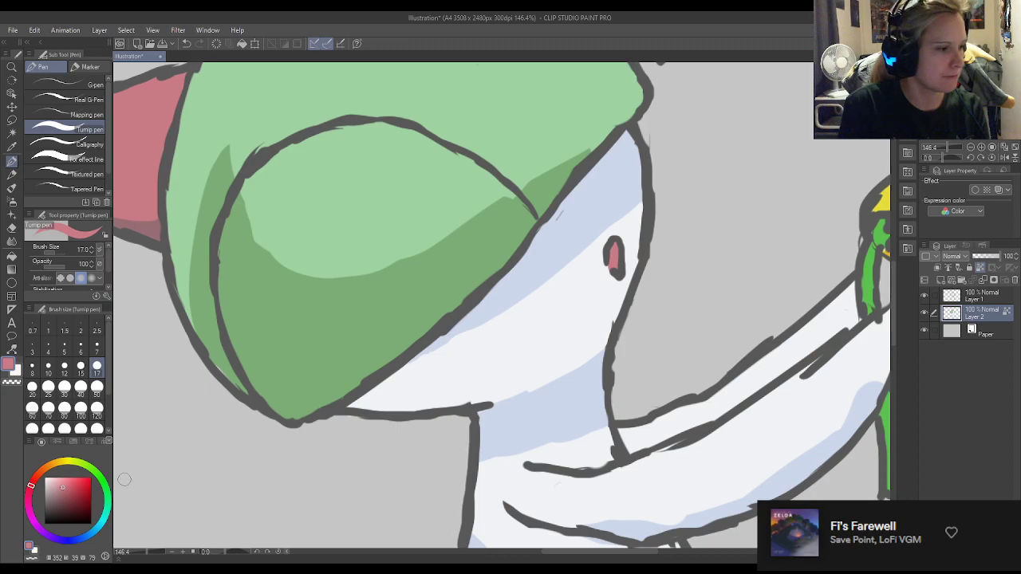
Choose a more saturated pink and repaint the inside of the eye with it.
{"action": "left_click", "coordinate": [70, 483]}
{"action": "left_click", "coordinate": [28, 494]}
{"action": "left_click_drag", "start_coordinate": [609, 247], "coordinate": [617, 265]}
Sample the face's base white, its blue shadow and the hair's shadow green as brush colours.
{"action": "left_click", "coordinate": [619, 231], "text": "alt"}
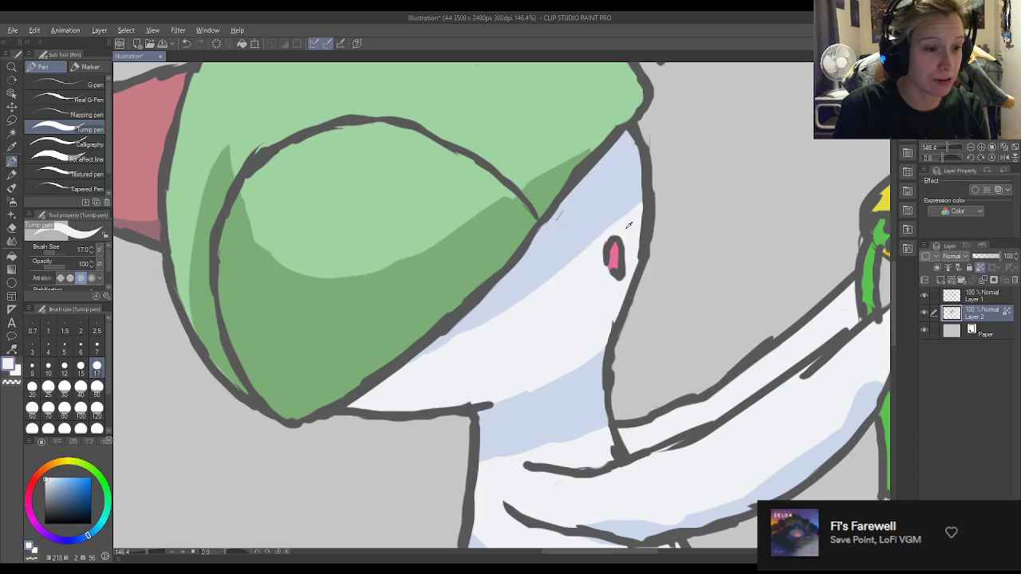
{"action": "left_click", "coordinate": [595, 220], "text": "alt"}
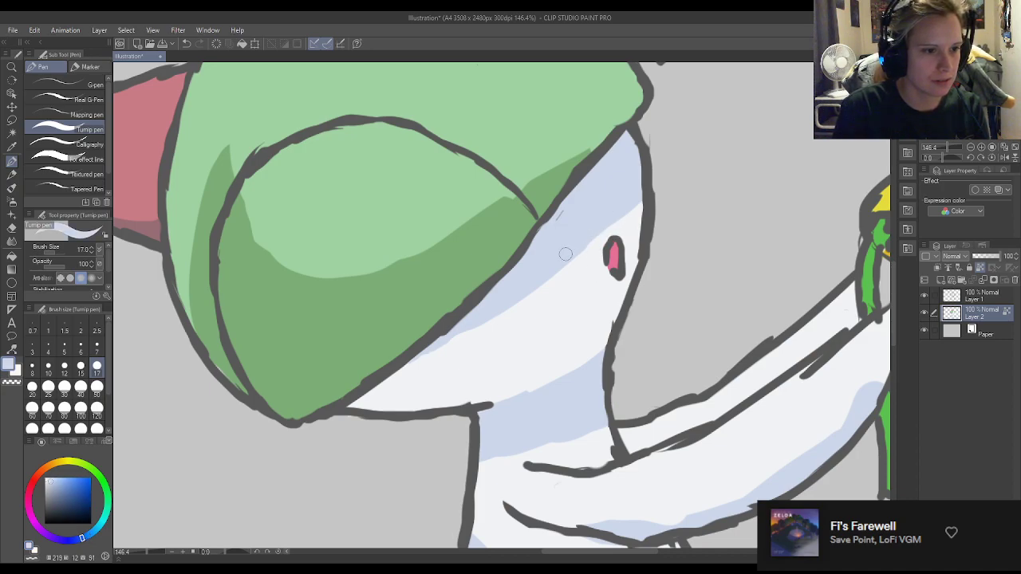
{"action": "left_click", "coordinate": [556, 184], "text": "alt"}
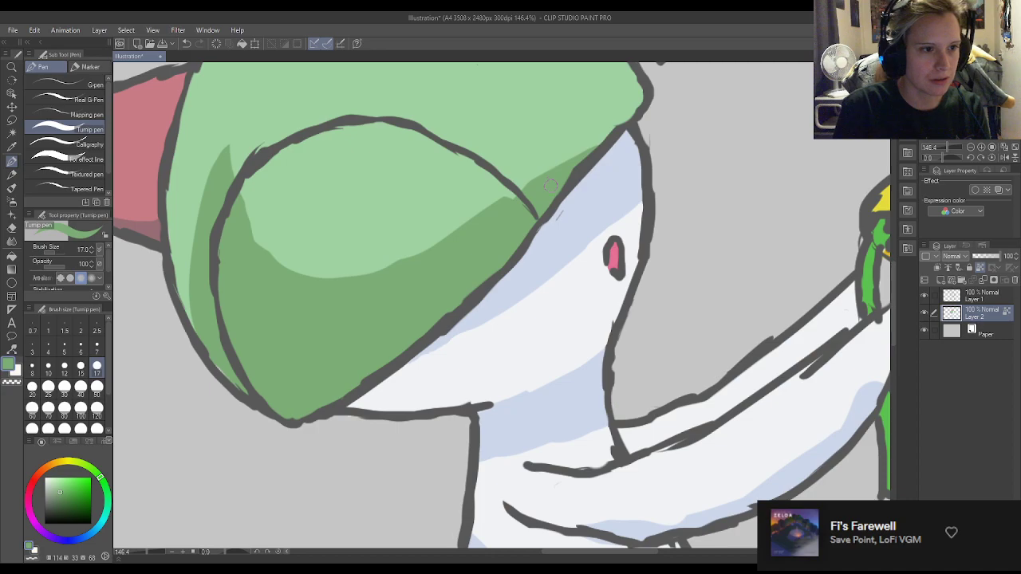
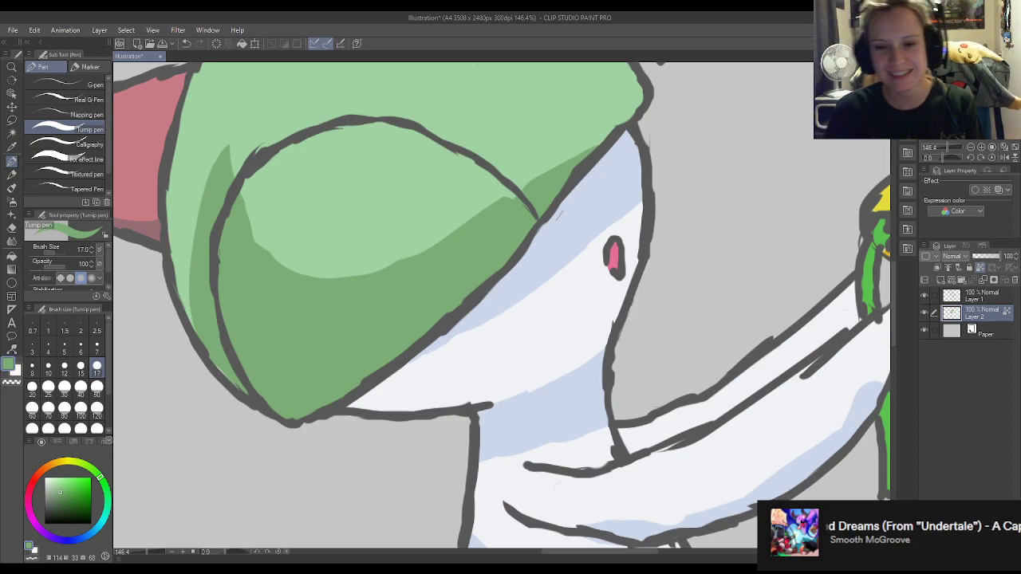
Smudge the edges of the hair, face and arm shadows with the Finger tip blend tool at size 50.
{"action": "scroll", "coordinate": [539, 273], "scroll_direction": "down", "scroll_amount": 3}
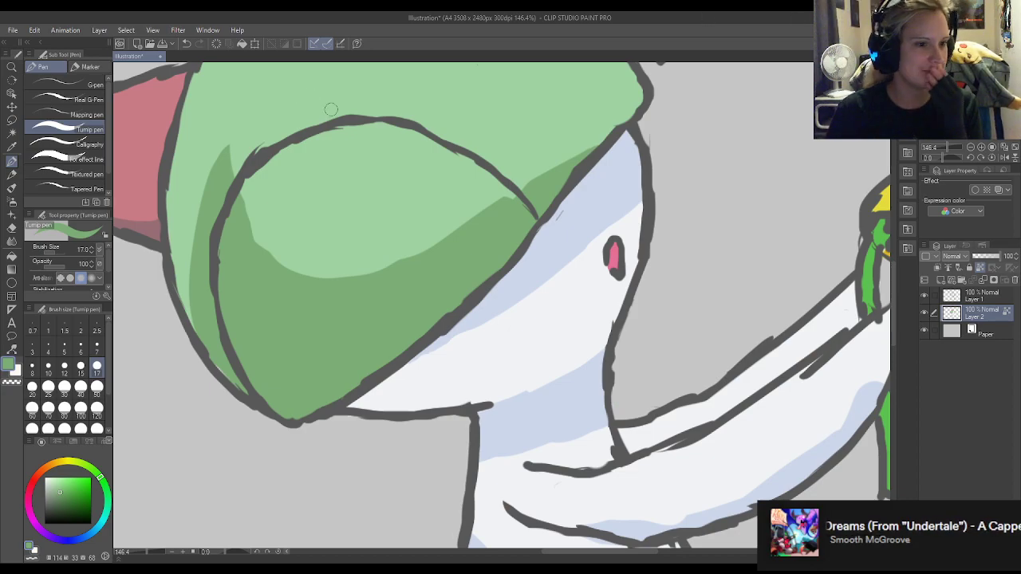
{"action": "scroll", "coordinate": [538, 273], "scroll_direction": "down", "scroll_amount": 4}
{"action": "scroll", "coordinate": [386, 306], "scroll_direction": "up", "scroll_amount": 2}
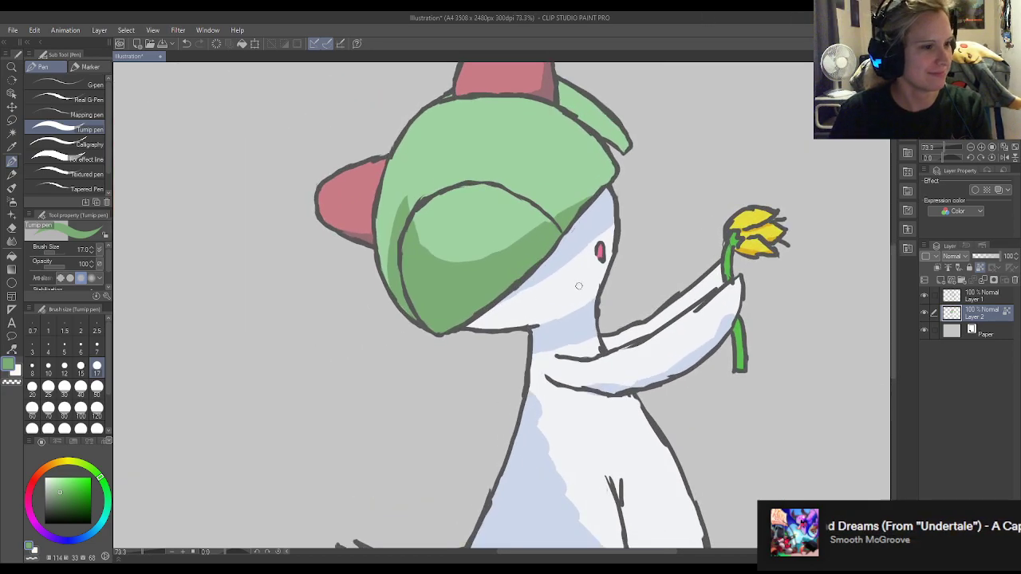
{"action": "left_click", "coordinate": [12, 241]}
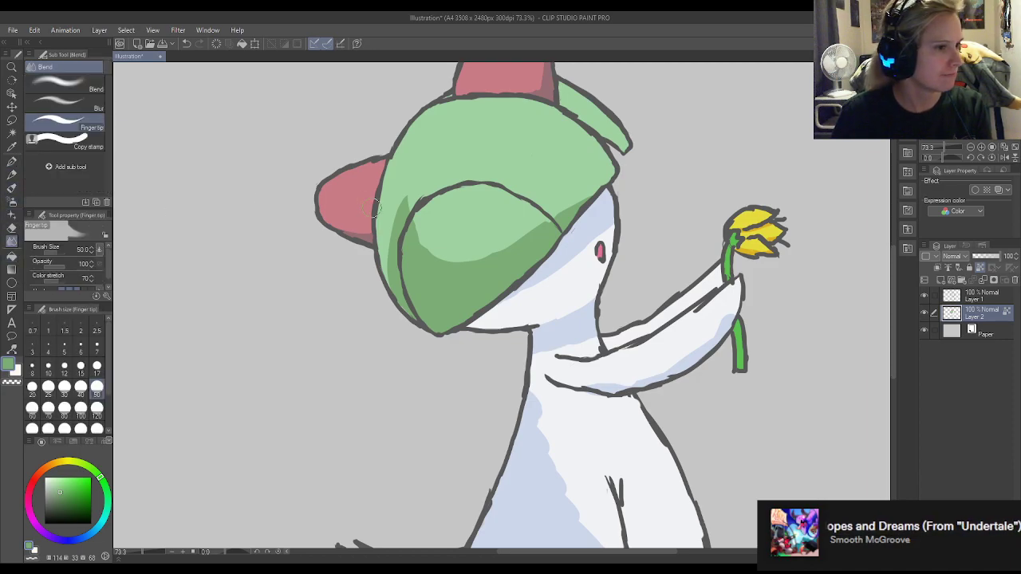
{"action": "scroll", "coordinate": [415, 235], "scroll_direction": "up", "scroll_amount": 1}
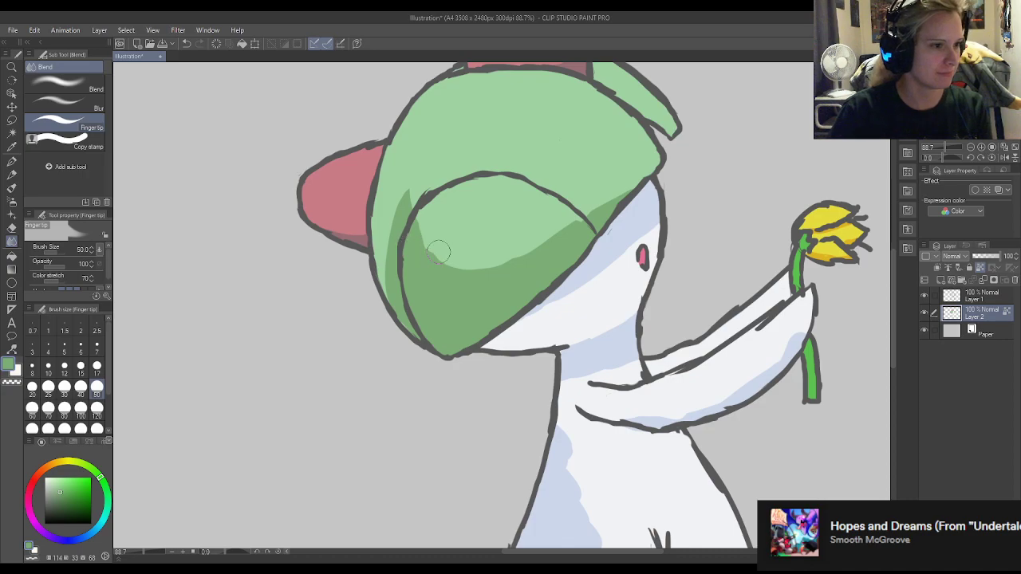
{"action": "mouse_move", "coordinate": [424, 242]}
{"action": "left_mouse_down"}
{"action": "mouse_move", "coordinate": [412, 191]}
{"action": "mouse_move", "coordinate": [428, 243]}
{"action": "mouse_move", "coordinate": [450, 265]}
{"action": "mouse_move", "coordinate": [435, 255]}
{"action": "mouse_move", "coordinate": [472, 257]}
{"action": "mouse_move", "coordinate": [459, 257]}
{"action": "mouse_move", "coordinate": [485, 268]}
{"action": "mouse_move", "coordinate": [477, 272]}
{"action": "mouse_move", "coordinate": [597, 212]}
{"action": "mouse_move", "coordinate": [574, 224]}
{"action": "mouse_move", "coordinate": [624, 189]}
{"action": "left_mouse_up"}
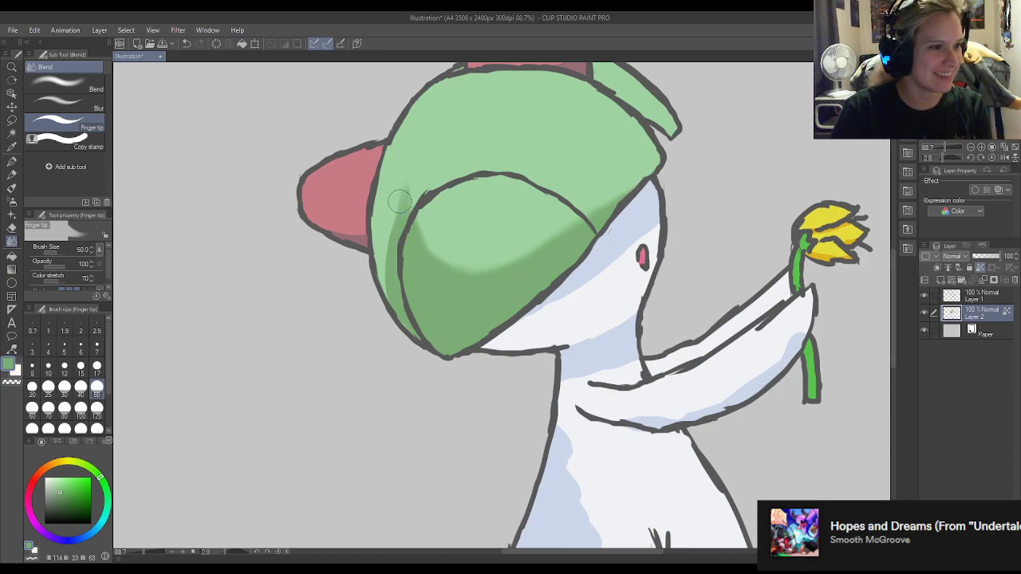
{"action": "left_click_drag", "start_coordinate": [391, 246], "coordinate": [395, 300]}
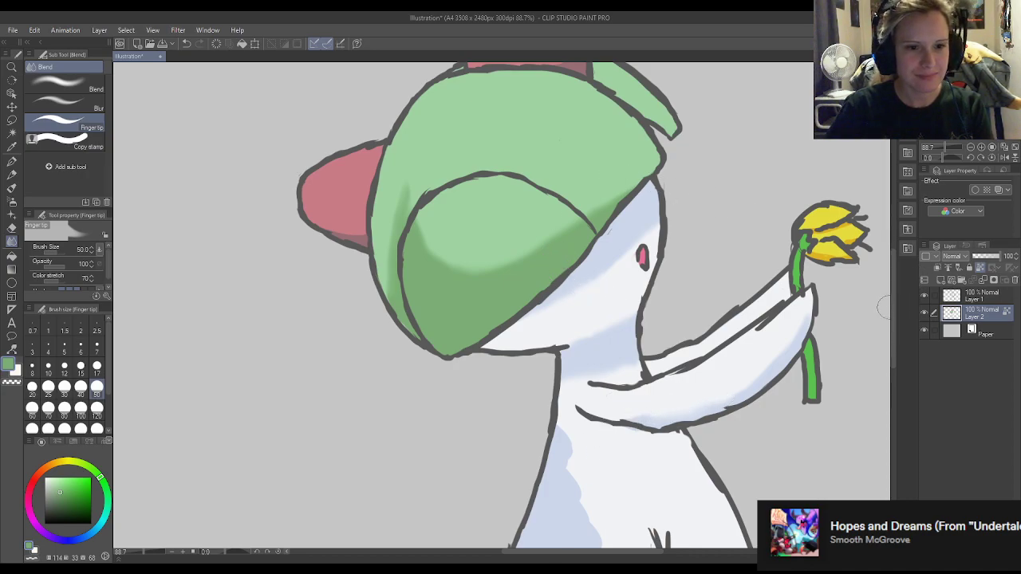
Smudge the upper horn's shadow edge and the highlight near its tip with the Finger tip tool.
{"action": "left_click_drag", "start_coordinate": [893, 296], "coordinate": [896, 257]}
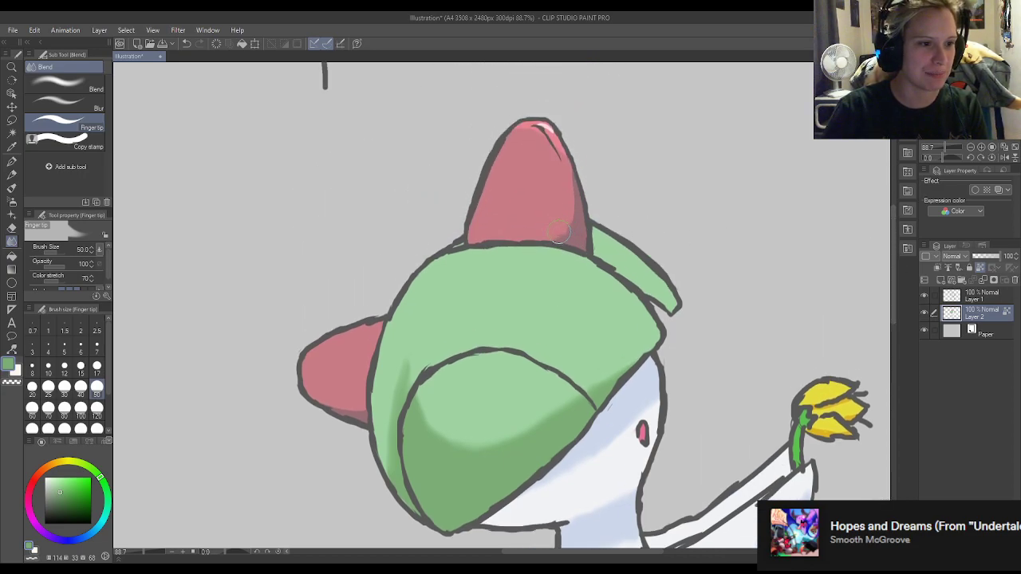
{"action": "left_click_drag", "start_coordinate": [562, 228], "coordinate": [571, 210]}
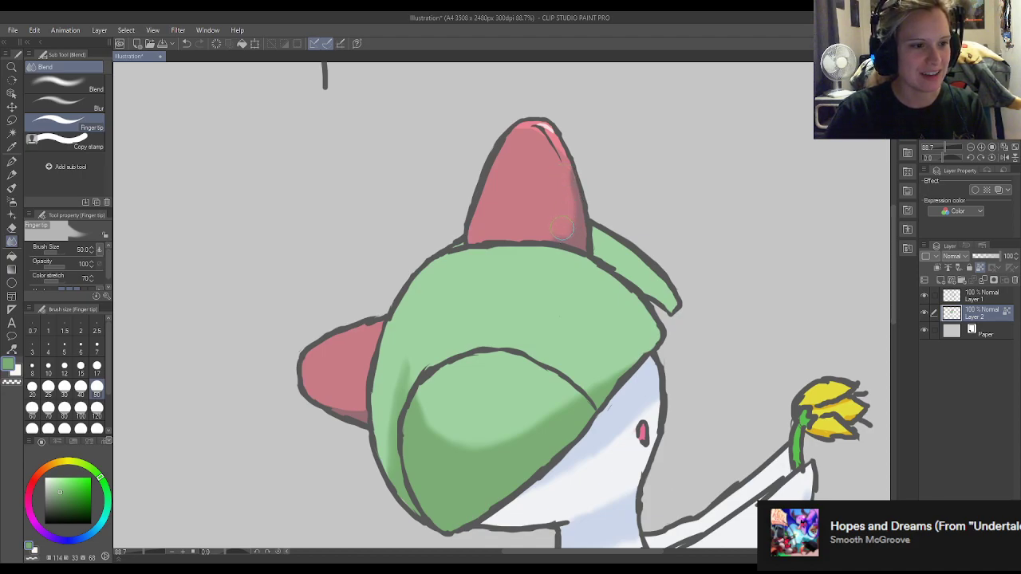
{"action": "mouse_move", "coordinate": [541, 126]}
{"action": "left_mouse_down"}
{"action": "mouse_move", "coordinate": [561, 161]}
{"action": "mouse_move", "coordinate": [521, 138]}
{"action": "mouse_move", "coordinate": [545, 131]}
{"action": "mouse_move", "coordinate": [577, 183]}
{"action": "mouse_move", "coordinate": [566, 234]}
{"action": "mouse_move", "coordinate": [542, 229]}
{"action": "mouse_move", "coordinate": [551, 221]}
{"action": "mouse_move", "coordinate": [570, 230]}
{"action": "mouse_move", "coordinate": [564, 162]}
{"action": "left_mouse_up"}
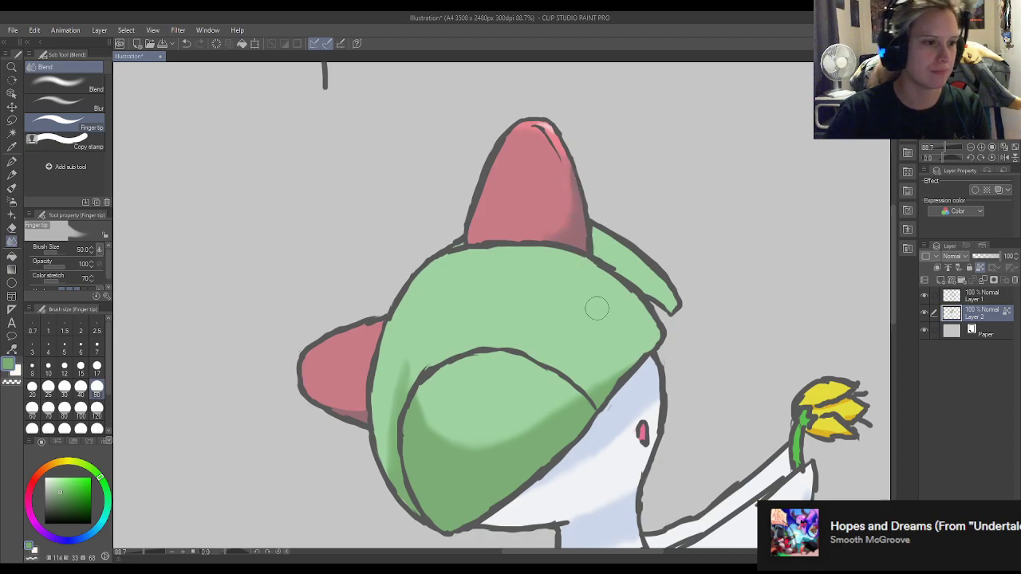
Soften the jagged edges of the blue shadow on the lower body with the Finger tip tool.
{"action": "scroll", "coordinate": [599, 303], "scroll_direction": "down", "scroll_amount": 3}
{"action": "scroll", "coordinate": [647, 272], "scroll_direction": "down", "scroll_amount": 4}
{"action": "scroll", "coordinate": [661, 444], "scroll_direction": "up", "scroll_amount": 4}
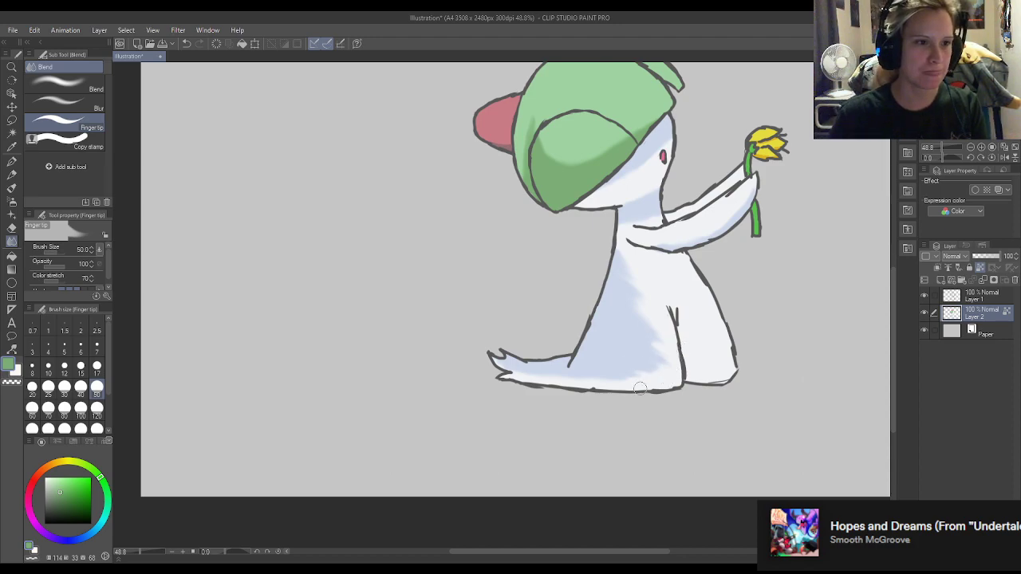
Save the illustration under the name Warm Up Ralts.
{"action": "scroll", "coordinate": [657, 376], "scroll_direction": "down", "scroll_amount": 4}
{"action": "scroll", "coordinate": [614, 381], "scroll_direction": "up", "scroll_amount": 3}
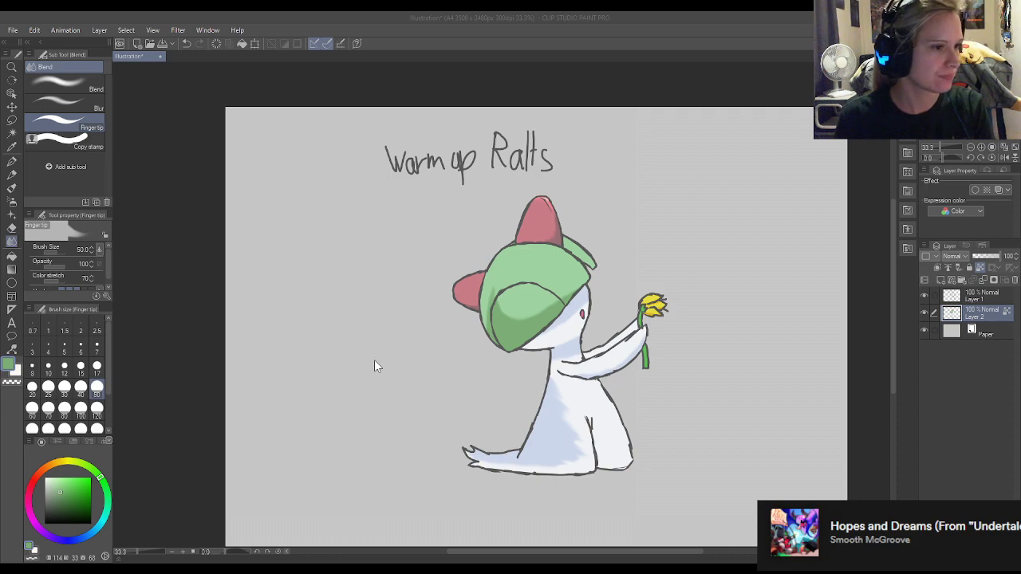
{"action": "left_click", "coordinate": [447, 360]}
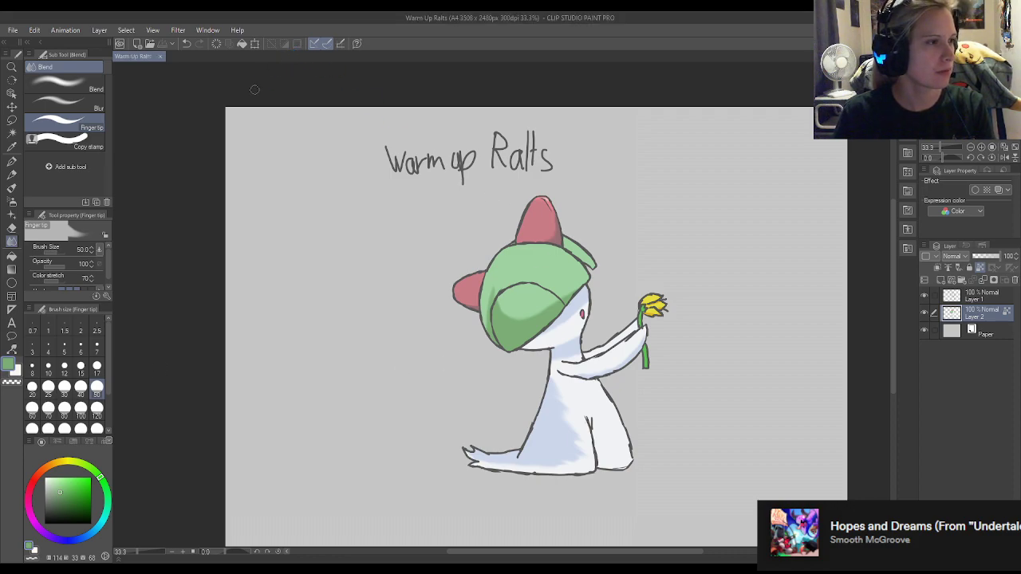
Open the flattened drawing Tala vs Donal.jpg.
{"action": "left_click", "coordinate": [153, 46]}
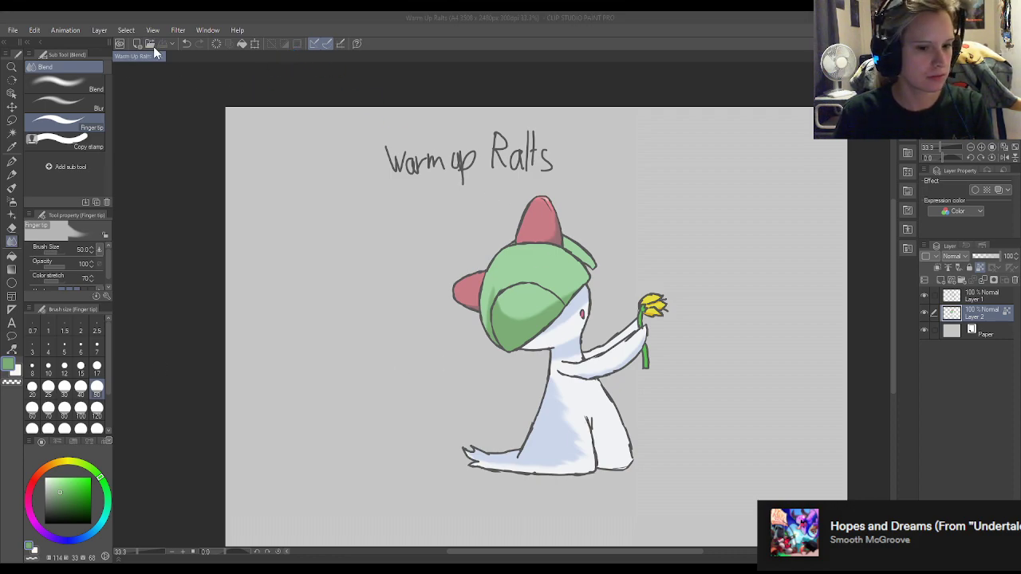
{"action": "double_click", "coordinate": [332, 288]}
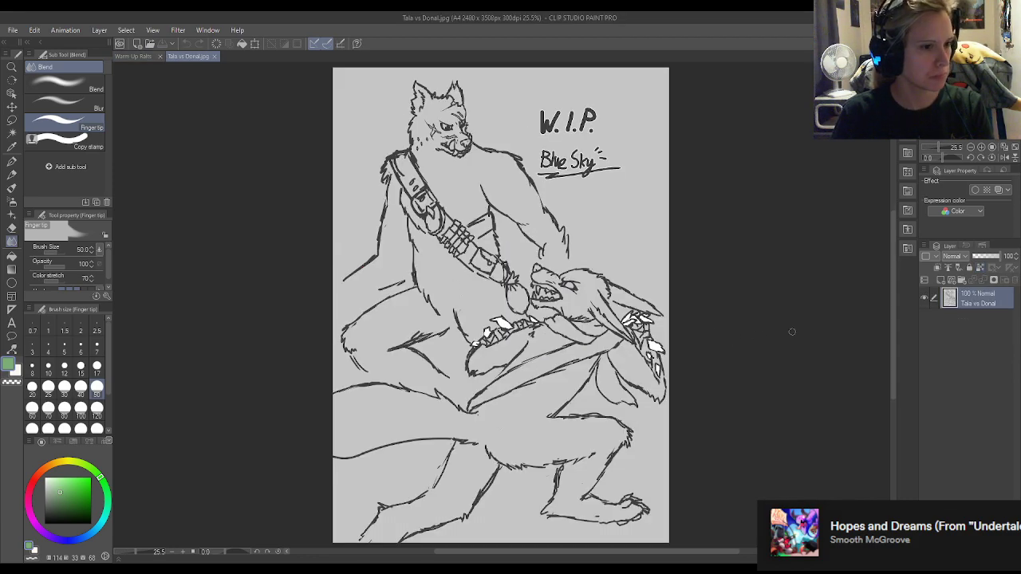
{"action": "left_click", "coordinate": [141, 56]}
{"action": "left_click", "coordinate": [193, 55]}
Open the layered Tala vs Donal drawing and close Tala vs Donal.jpg.
{"action": "left_click", "coordinate": [150, 45]}
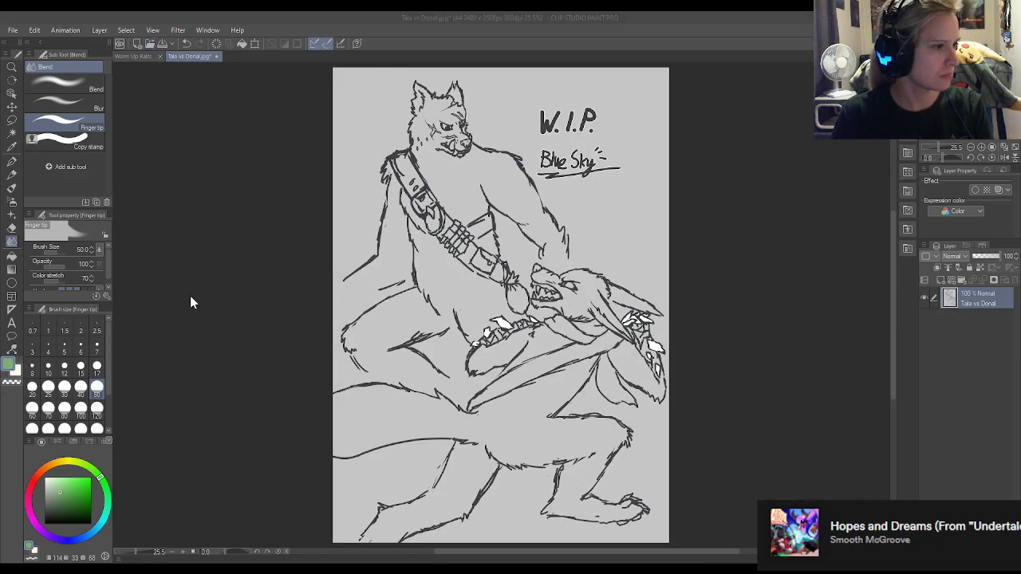
{"action": "double_click", "coordinate": [469, 357]}
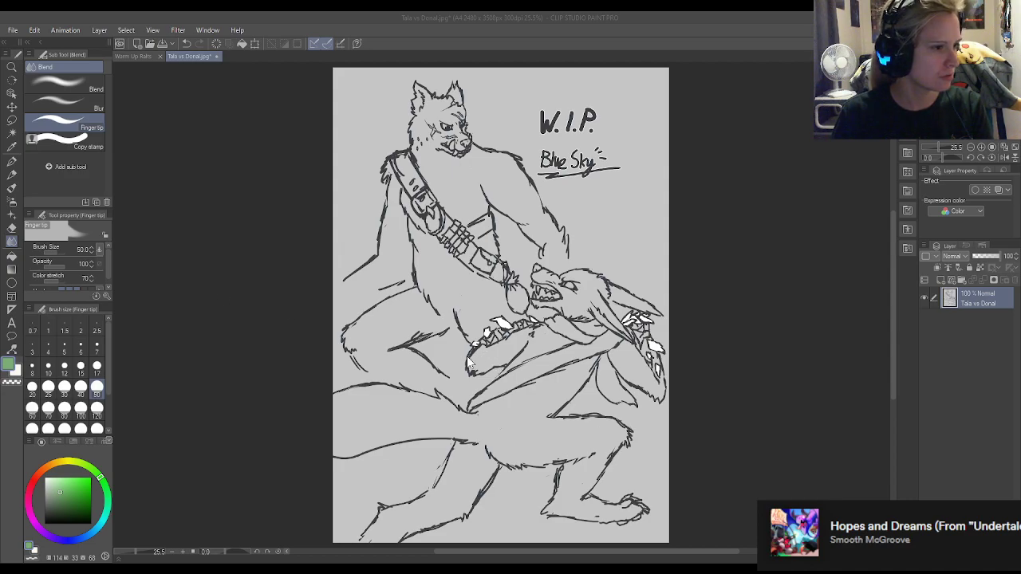
{"action": "left_click", "coordinate": [210, 57]}
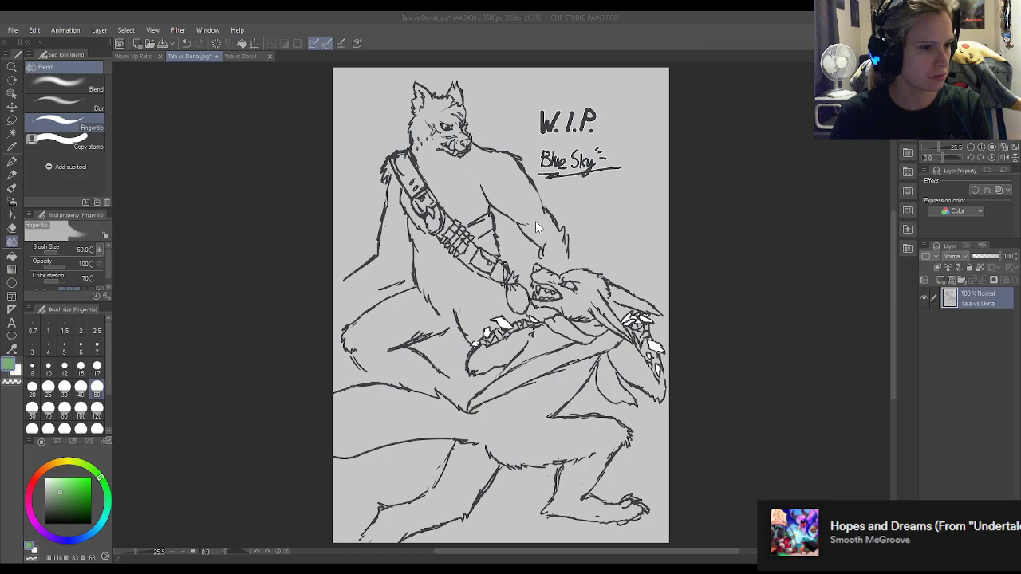
{"action": "key", "text": "ctrl+w"}
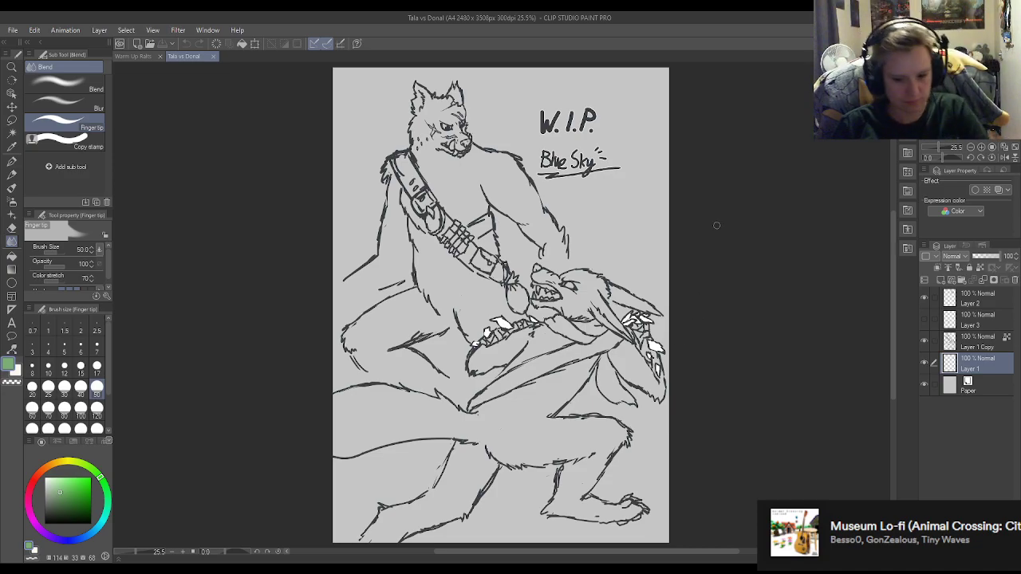
Sample the dark line colour from the standing figure's shoulder and choose the Turnip pen at size 17.
{"action": "scroll", "coordinate": [458, 134], "scroll_direction": "up", "scroll_amount": 6}
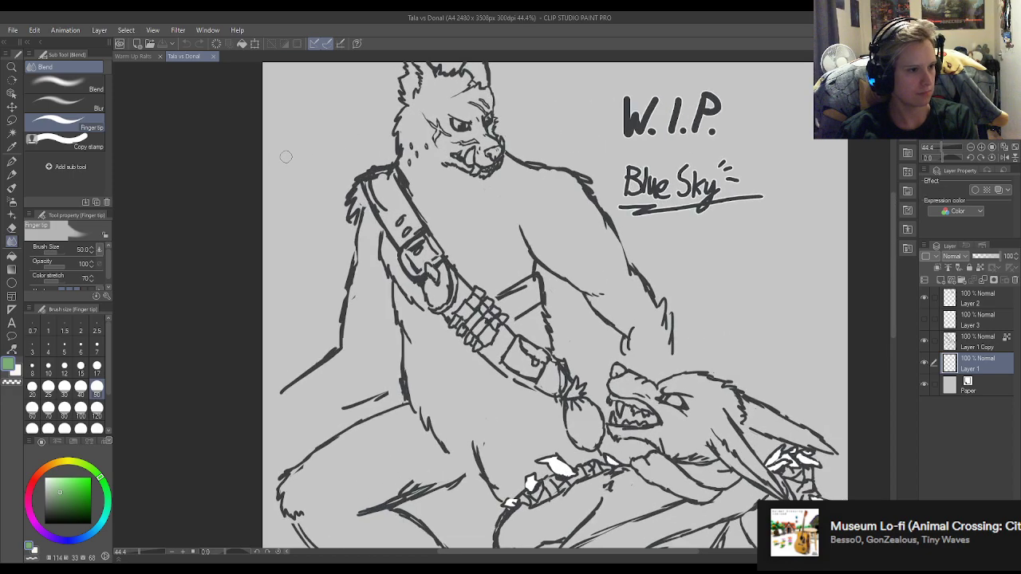
{"action": "scroll", "coordinate": [319, 180], "scroll_direction": "up", "scroll_amount": 7}
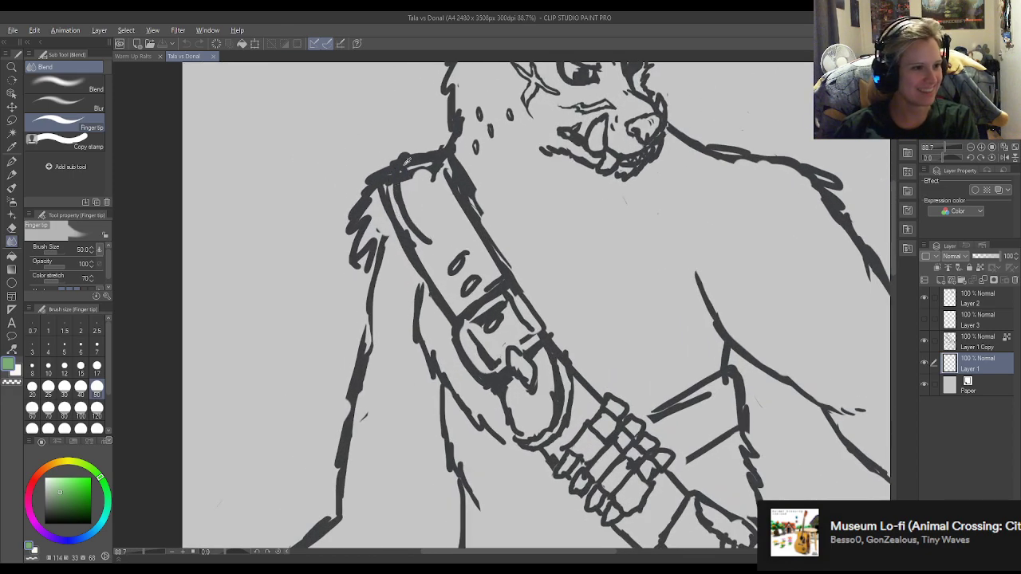
{"action": "left_click", "coordinate": [408, 160], "text": "alt"}
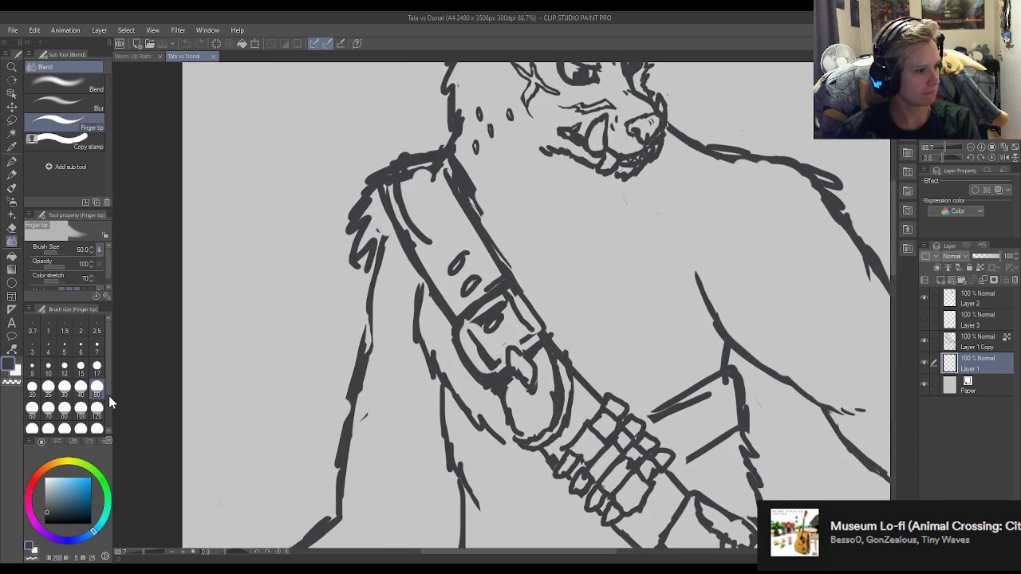
{"action": "left_click", "coordinate": [96, 366]}
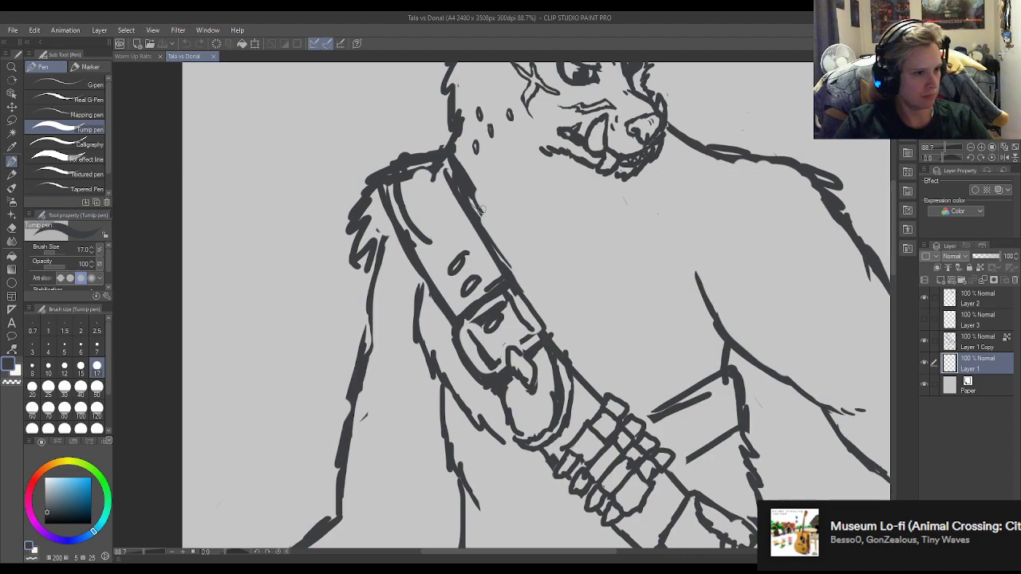
Try to erase the line inside the shoulder strap on Layer 1.
{"action": "key", "text": "e"}
{"action": "mouse_move", "coordinate": [436, 243]}
{"action": "left_mouse_down"}
{"action": "mouse_move", "coordinate": [425, 231]}
{"action": "mouse_move", "coordinate": [431, 239]}
{"action": "left_mouse_up"}
{"action": "key", "text": "p"}
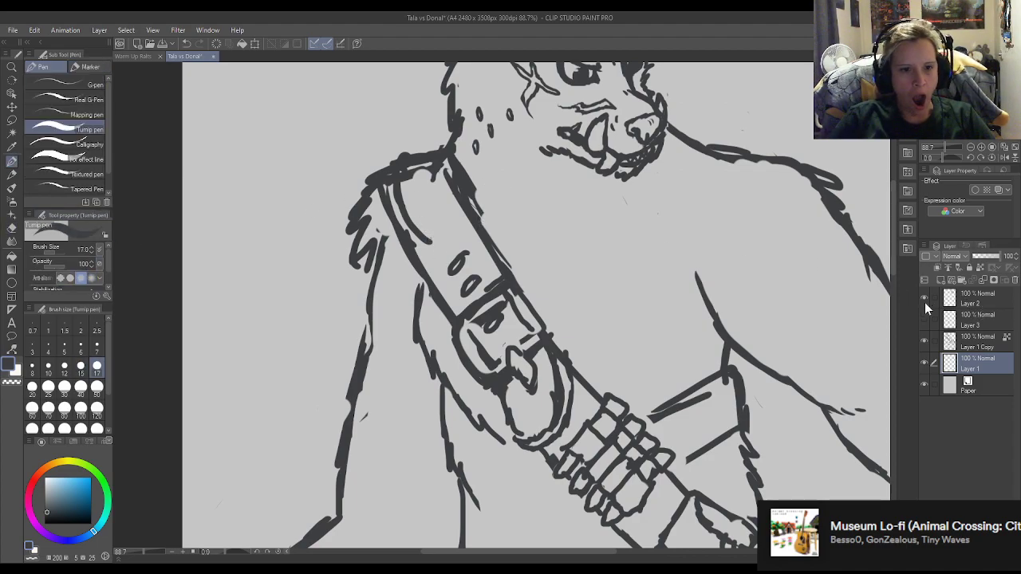
Check which layer holds the line art by toggling the visibility of Layer 1 Copy, and make it the active layer.
{"action": "left_click", "coordinate": [924, 341]}
{"action": "left_click", "coordinate": [924, 341]}
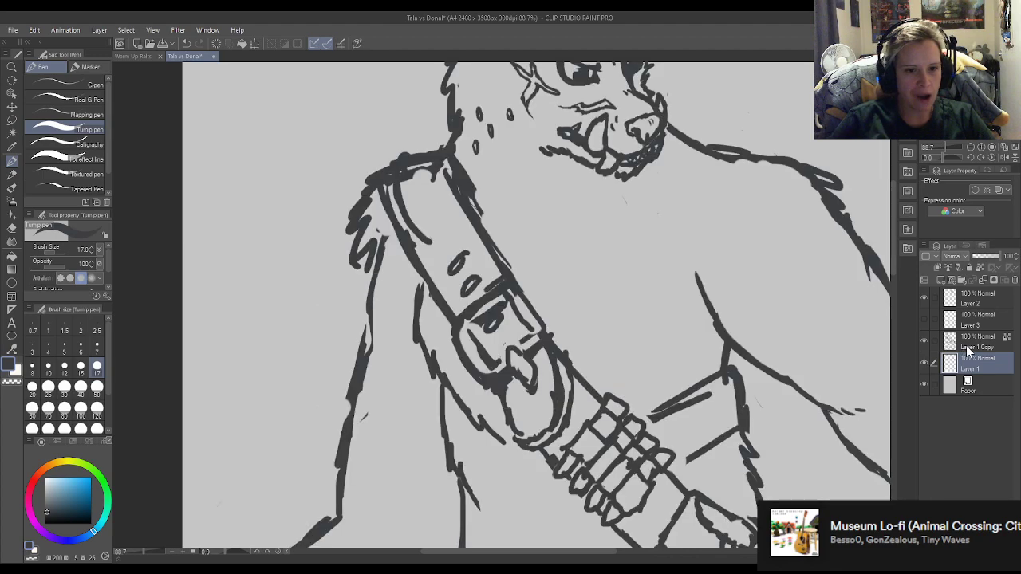
{"action": "left_click", "coordinate": [964, 348]}
{"action": "left_click", "coordinate": [925, 340]}
{"action": "left_click", "coordinate": [924, 340]}
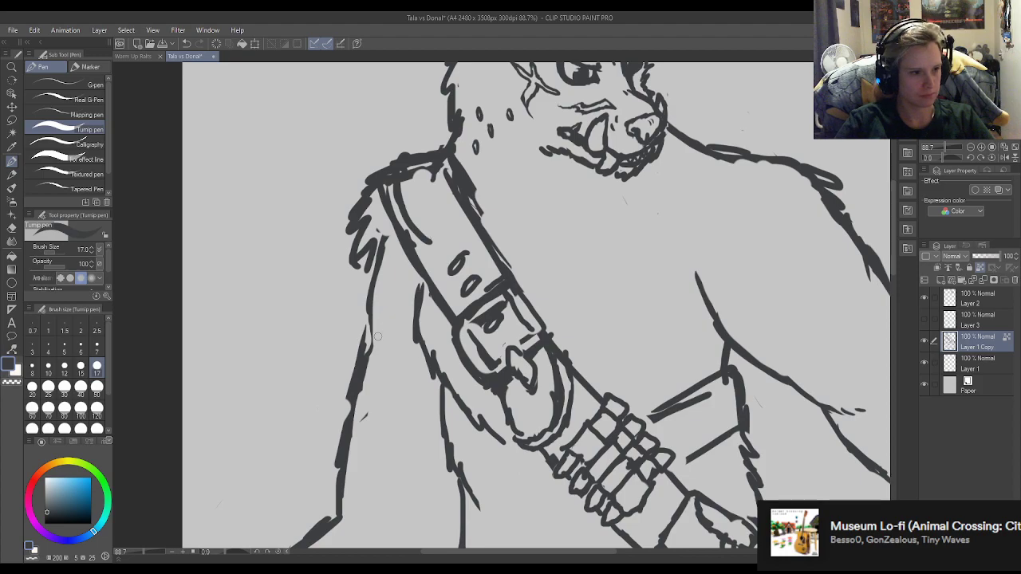
Erase the inner lines and old upper edge of the shoulder strap, and unlock transparent pixels on Layer 1 Copy.
{"action": "key", "text": "e"}
{"action": "mouse_move", "coordinate": [429, 237]}
{"action": "left_mouse_down"}
{"action": "mouse_move", "coordinate": [411, 229]}
{"action": "mouse_move", "coordinate": [391, 178]}
{"action": "mouse_move", "coordinate": [423, 163]}
{"action": "mouse_move", "coordinate": [432, 177]}
{"action": "mouse_move", "coordinate": [410, 175]}
{"action": "mouse_move", "coordinate": [432, 158]}
{"action": "left_mouse_up"}
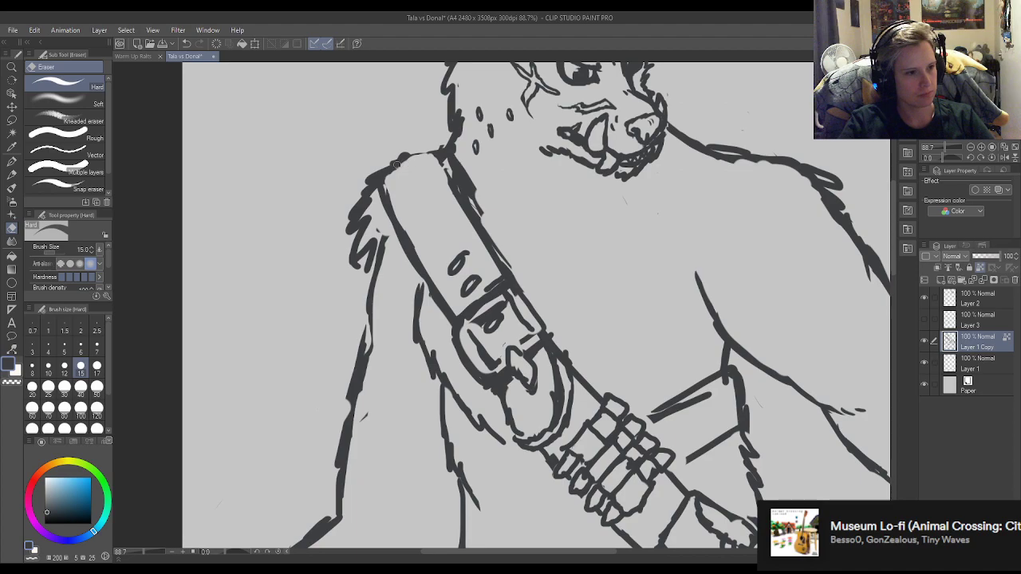
{"action": "key", "text": "p"}
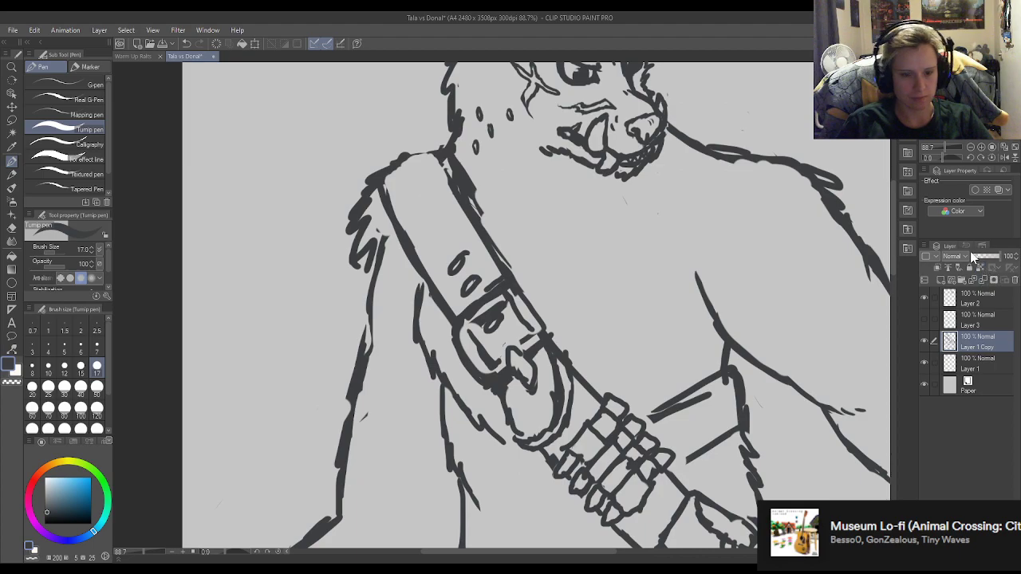
Redraw the strap's upper end over the shoulder and its outer edge with the Turnip pen at size 17.
{"action": "key", "text": "e"}
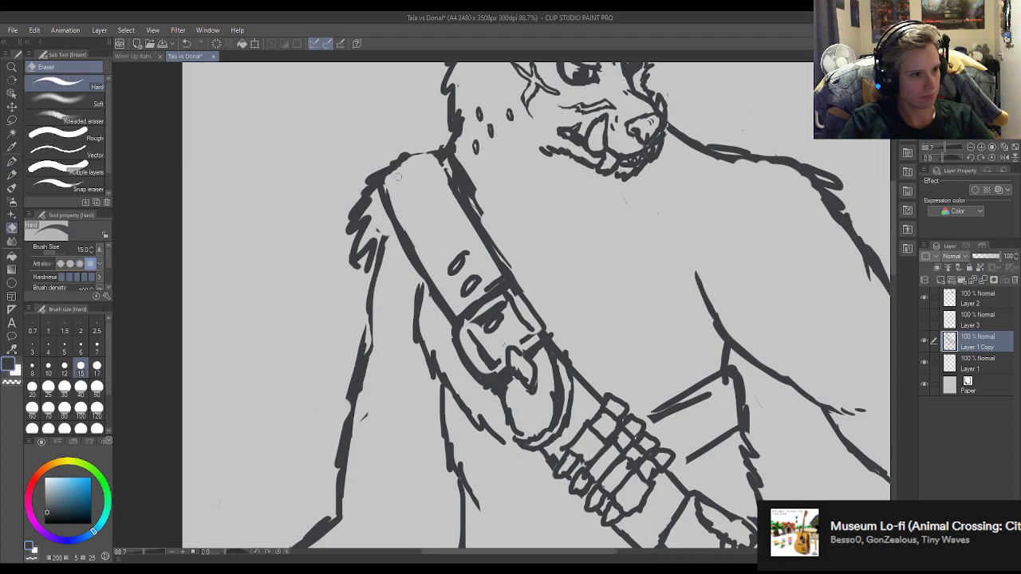
{"action": "key", "text": "p"}
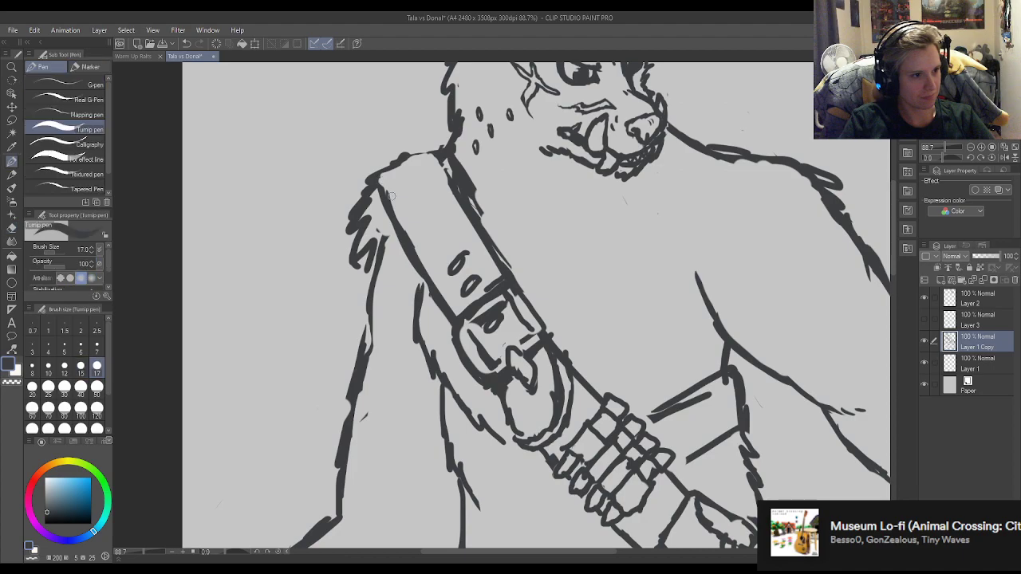
{"action": "mouse_move", "coordinate": [375, 170]}
{"action": "left_mouse_down"}
{"action": "mouse_move", "coordinate": [405, 156]}
{"action": "mouse_move", "coordinate": [388, 166]}
{"action": "mouse_move", "coordinate": [432, 145]}
{"action": "mouse_move", "coordinate": [454, 190]}
{"action": "left_mouse_up"}
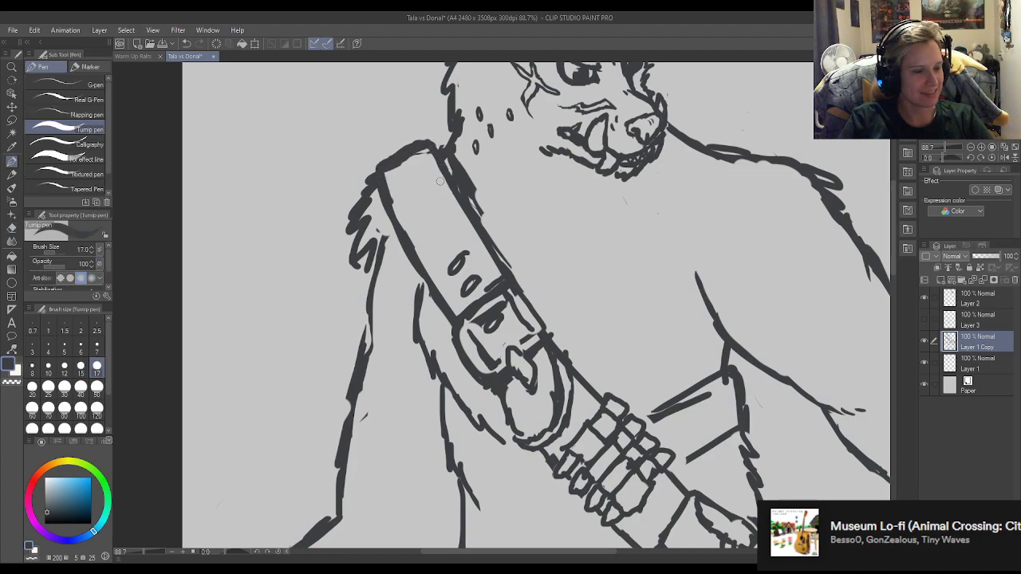
Clean up the inside of the strap's new upper edge and thin the heavy fur lines beside its inner edge.
{"action": "key", "text": "e"}
{"action": "left_click_drag", "start_coordinate": [427, 151], "coordinate": [389, 171]}
{"action": "mouse_move", "coordinate": [462, 157]}
{"action": "left_mouse_down"}
{"action": "mouse_move", "coordinate": [478, 214]}
{"action": "mouse_move", "coordinate": [451, 164]}
{"action": "mouse_move", "coordinate": [460, 156]}
{"action": "mouse_move", "coordinate": [483, 205]}
{"action": "left_mouse_up"}
{"action": "key", "text": "p"}
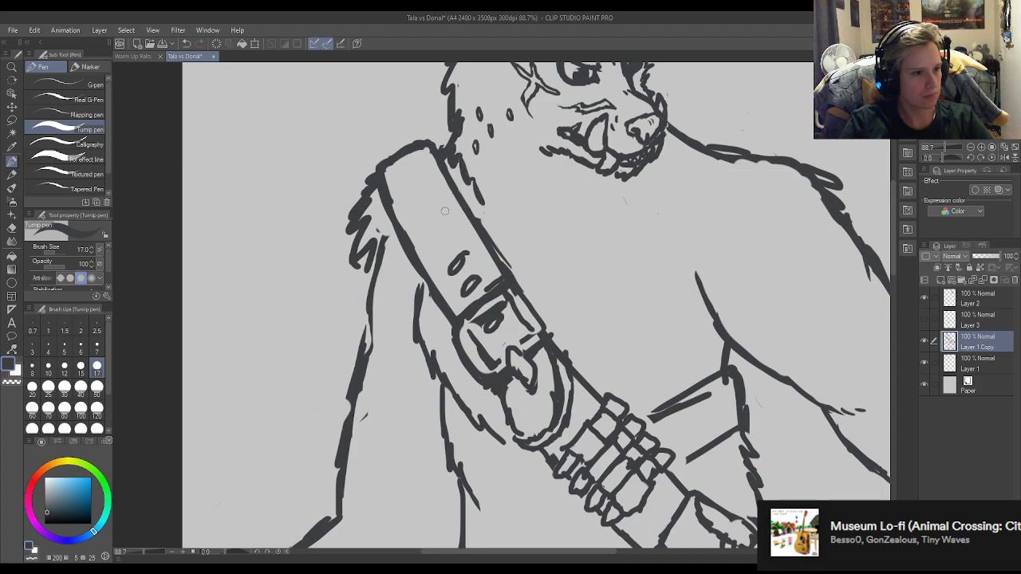
Erase the top of the shoulder fur beside the strap and redraw its first pointed tufts with the Turnip pen at size 7.
{"action": "key", "text": "e"}
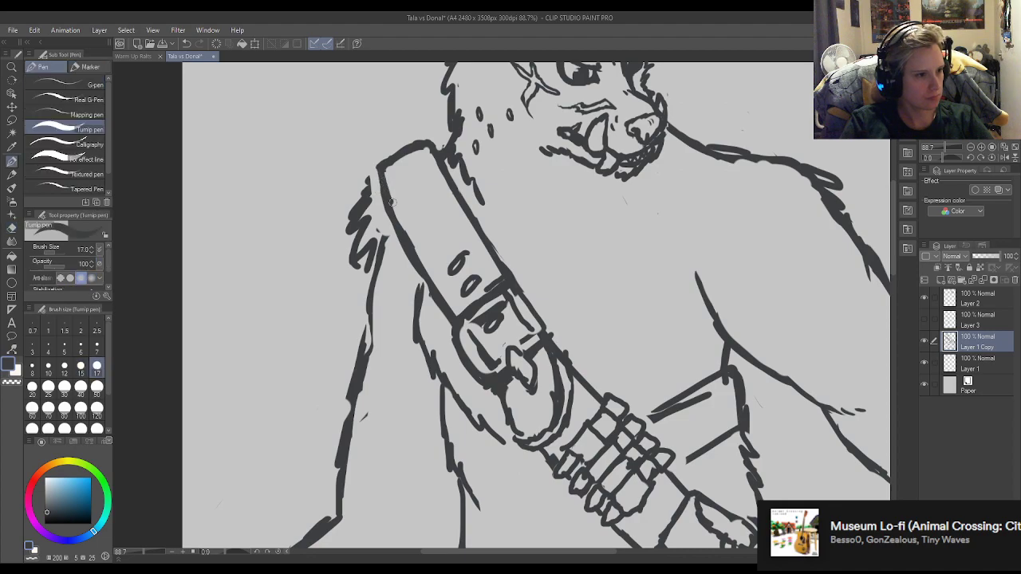
{"action": "key", "text": "p"}
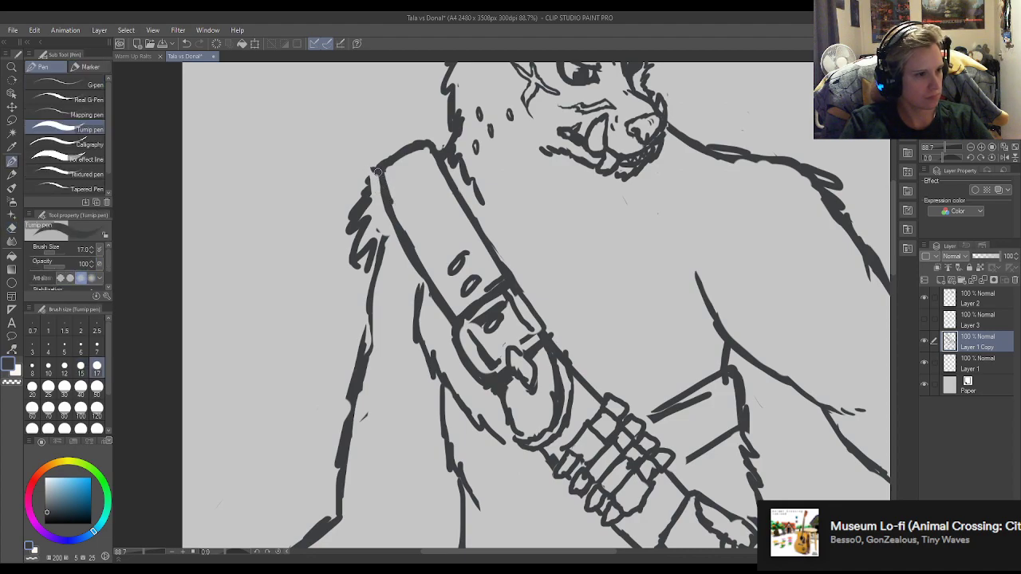
{"action": "left_click", "coordinate": [96, 349]}
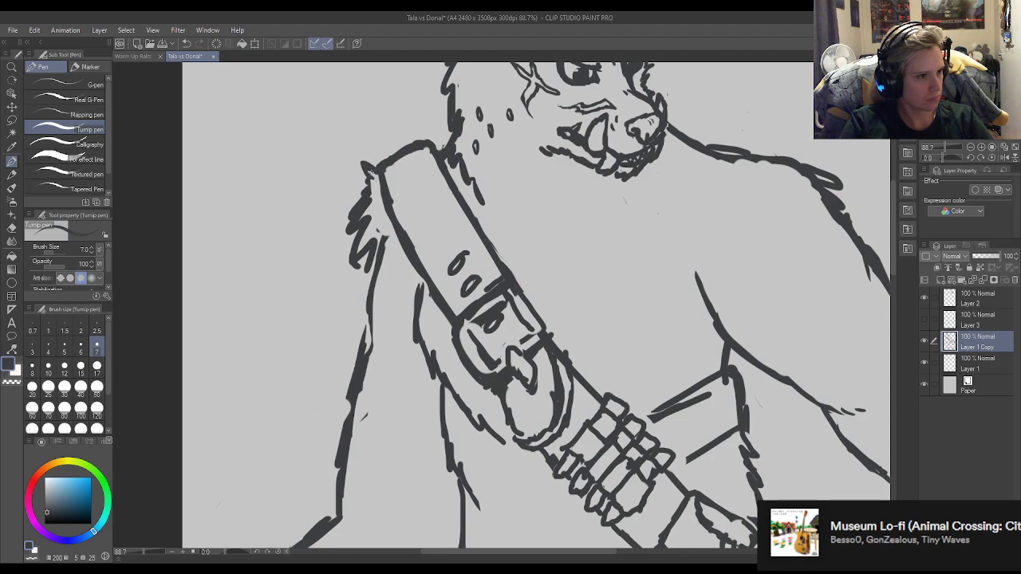
{"action": "key", "text": "e"}
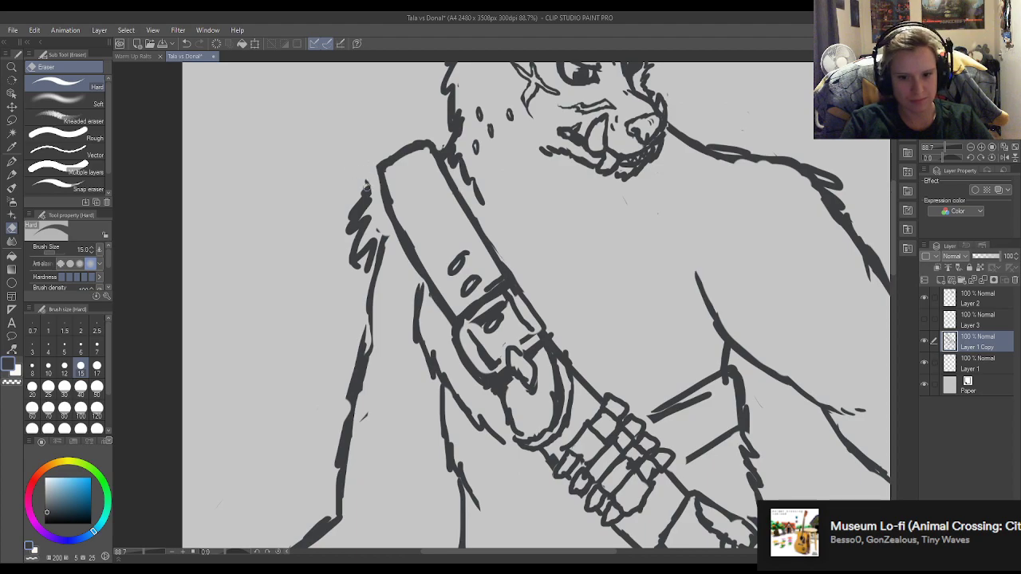
{"action": "key", "text": "p"}
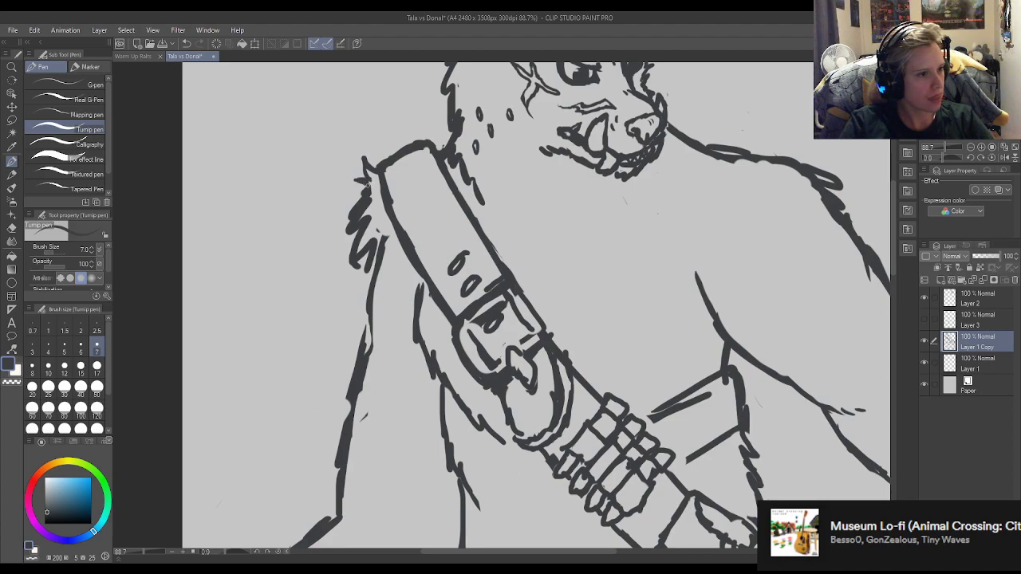
Thin the middle of the shoulder fur and reshape it into separate sharp tufts below the first ones.
{"action": "key", "text": "e"}
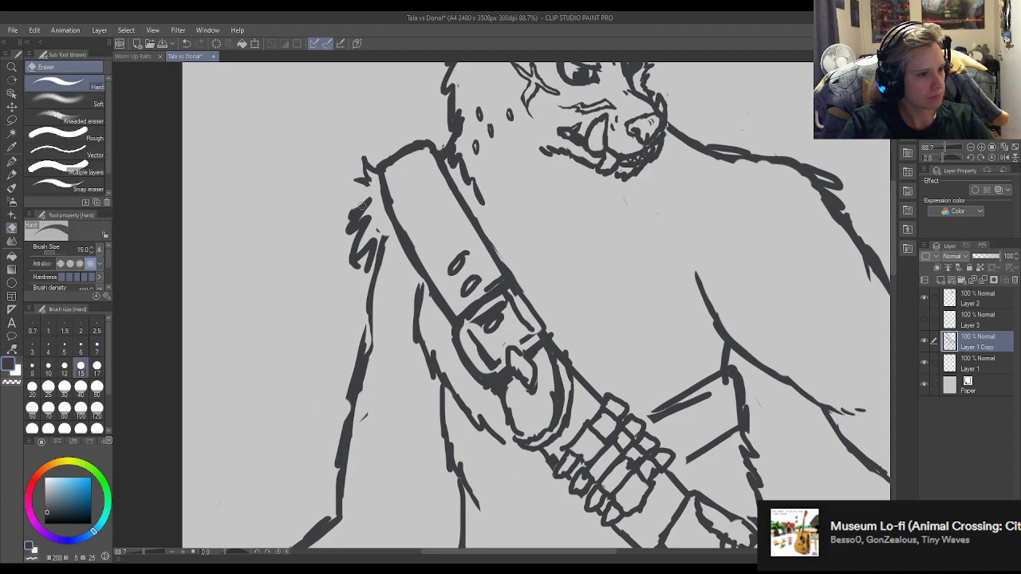
{"action": "key", "text": "p"}
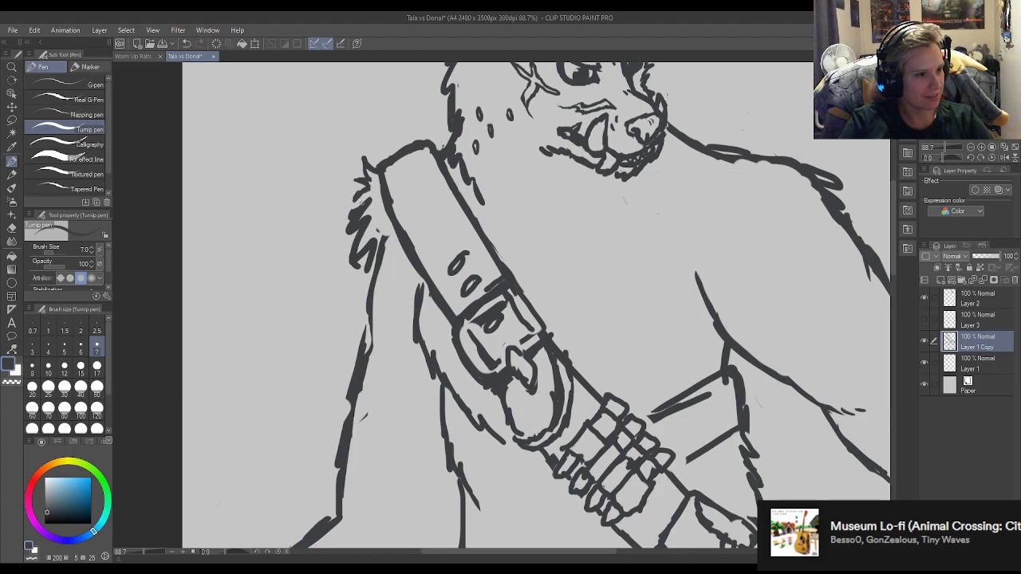
{"action": "key", "text": "e"}
{"action": "key", "text": "p"}
{"action": "key", "text": "e"}
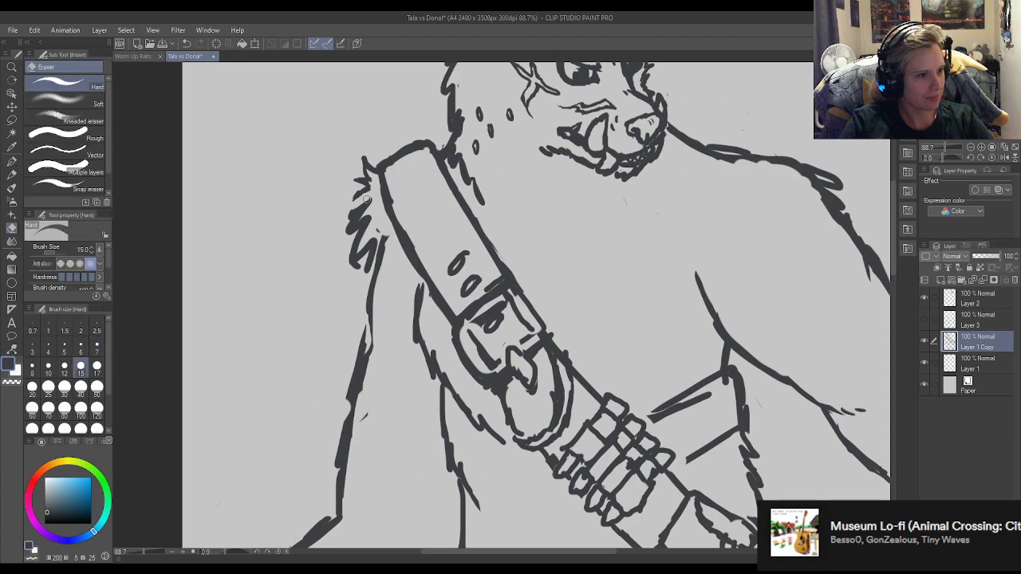
{"action": "key", "text": "p"}
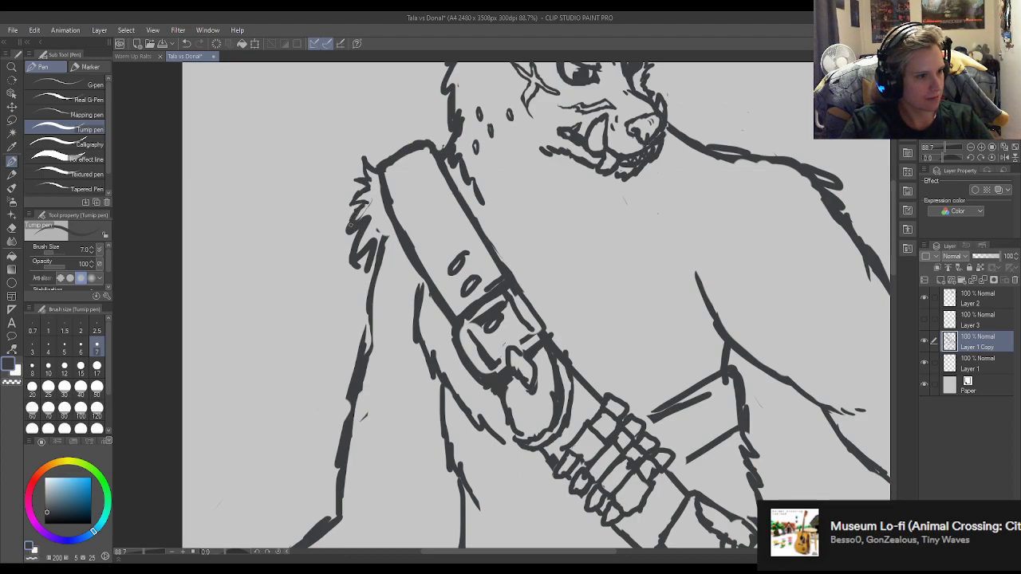
{"action": "mouse_move", "coordinate": [368, 206]}
{"action": "left_mouse_down"}
{"action": "mouse_move", "coordinate": [347, 238]}
{"action": "mouse_move", "coordinate": [361, 212]}
{"action": "left_mouse_up"}
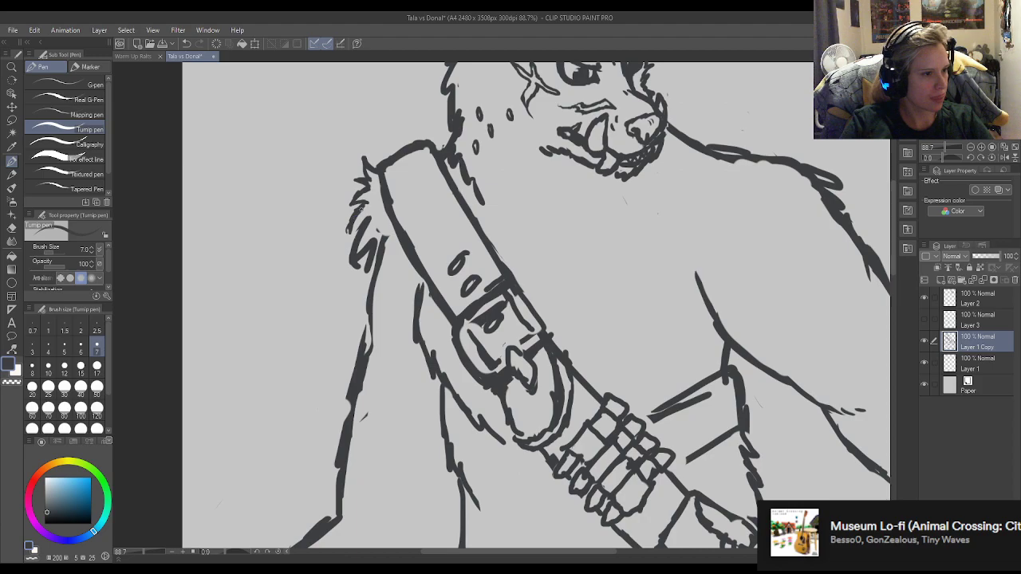
{"action": "key", "text": "e"}
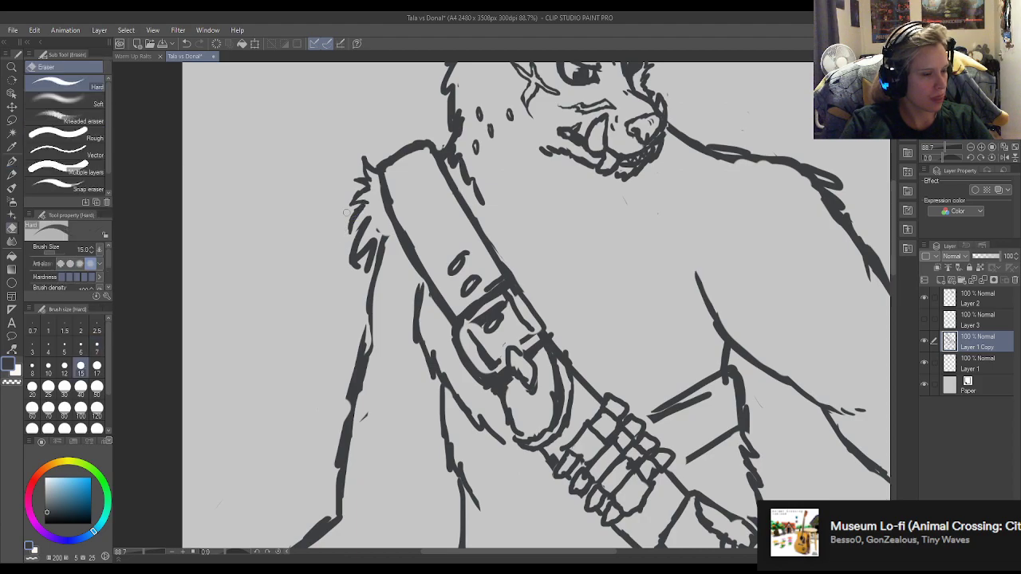
{"action": "key", "text": "p"}
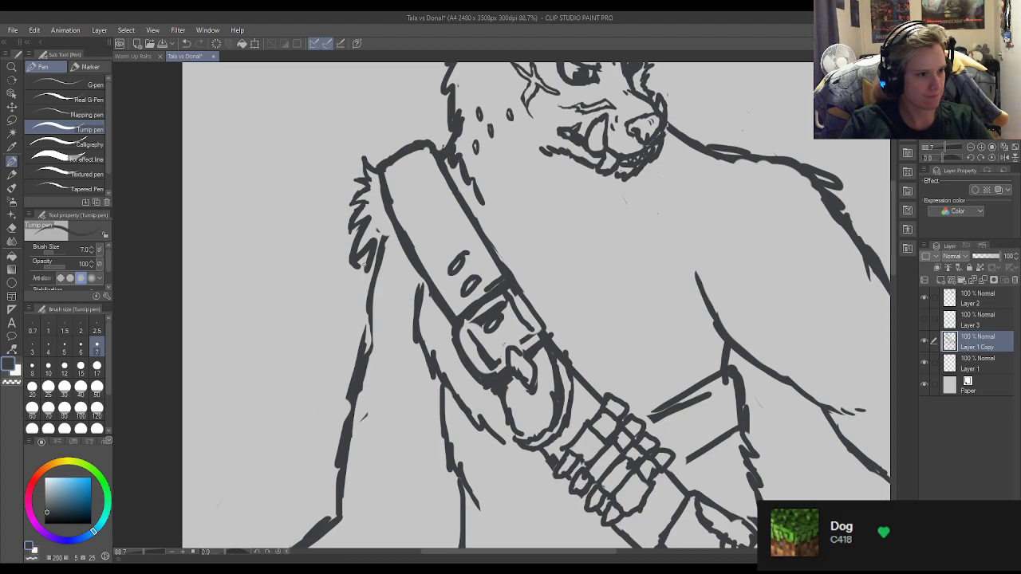
Erase the excess line inside the lower shoulder fur and redraw a clean zigzag tuft there.
{"action": "key", "text": "e"}
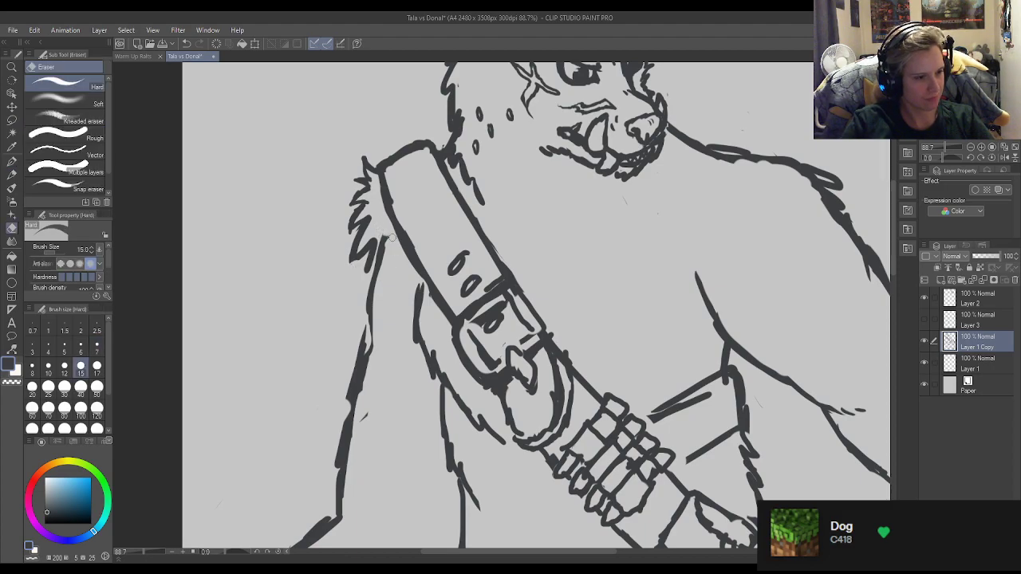
{"action": "key", "text": "p"}
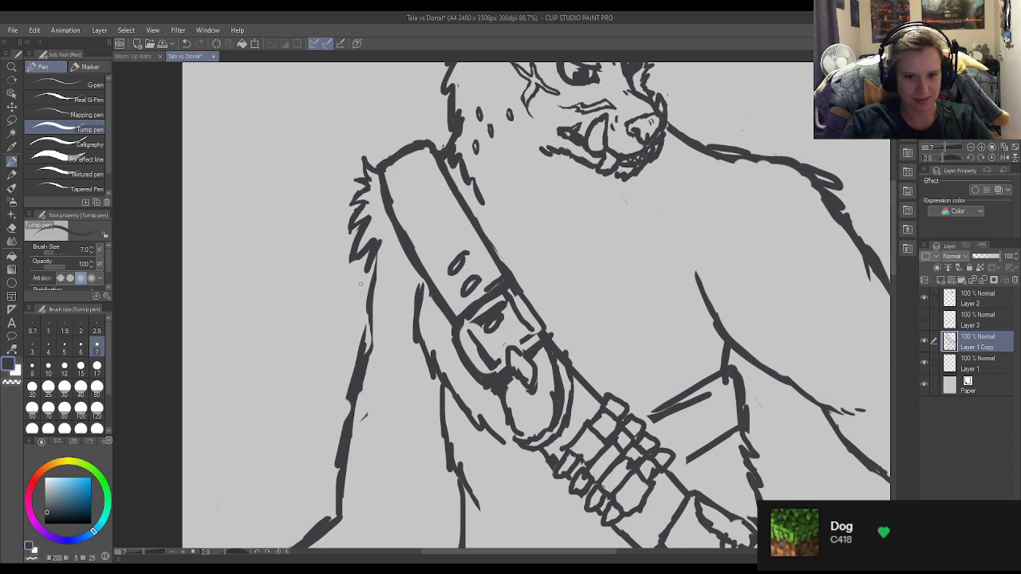
{"action": "key", "text": "e"}
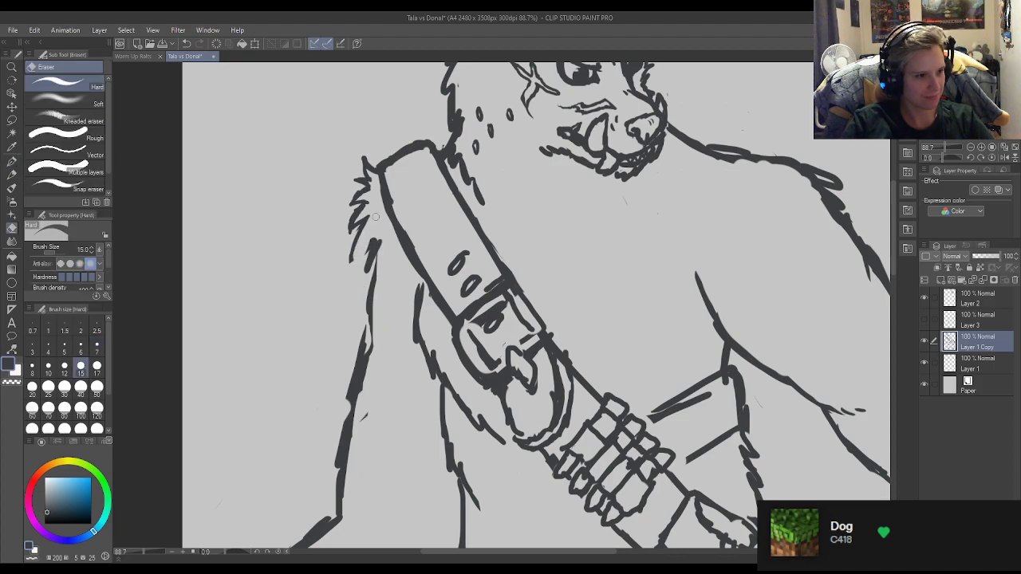
{"action": "key", "text": "p"}
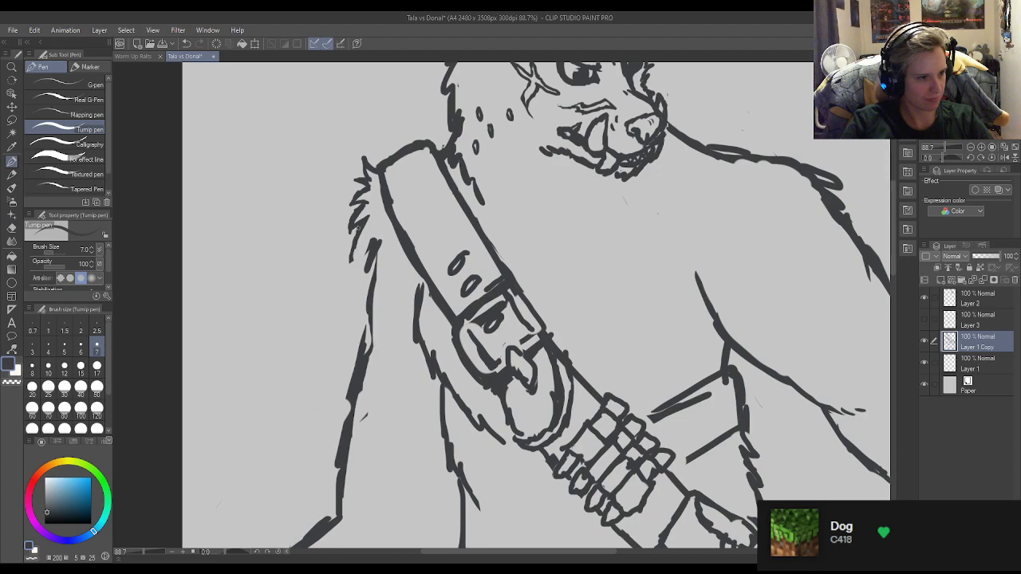
{"action": "key", "text": "e"}
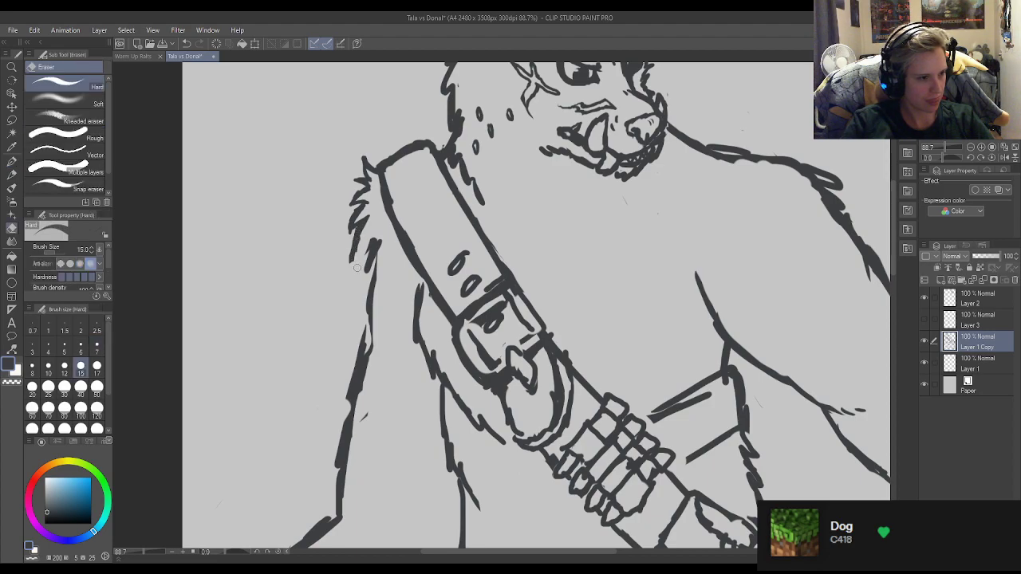
{"action": "key", "text": "p"}
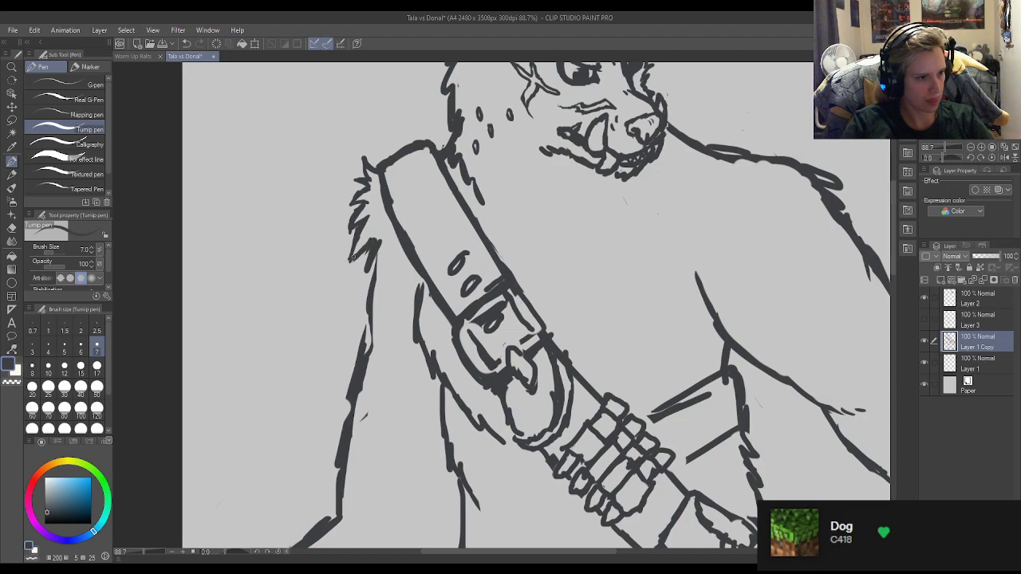
Refine the lowest shoulder fur tufts into short points above the arm outline, trimming their tips and inner side.
{"action": "key", "text": "e"}
{"action": "left_click_drag", "start_coordinate": [355, 264], "coordinate": [348, 268]}
{"action": "key", "text": "p"}
{"action": "key", "text": "e"}
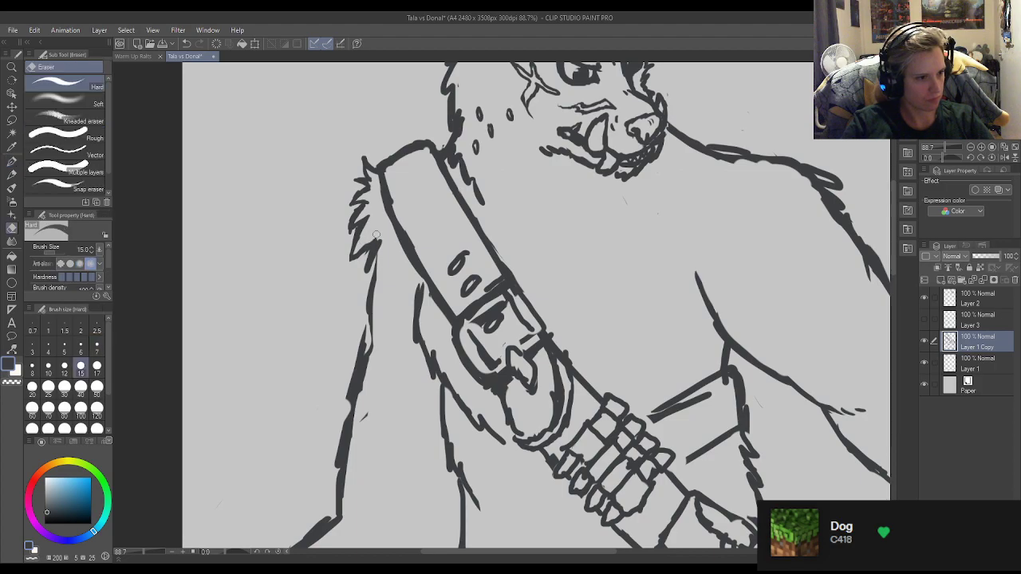
{"action": "key", "text": "p"}
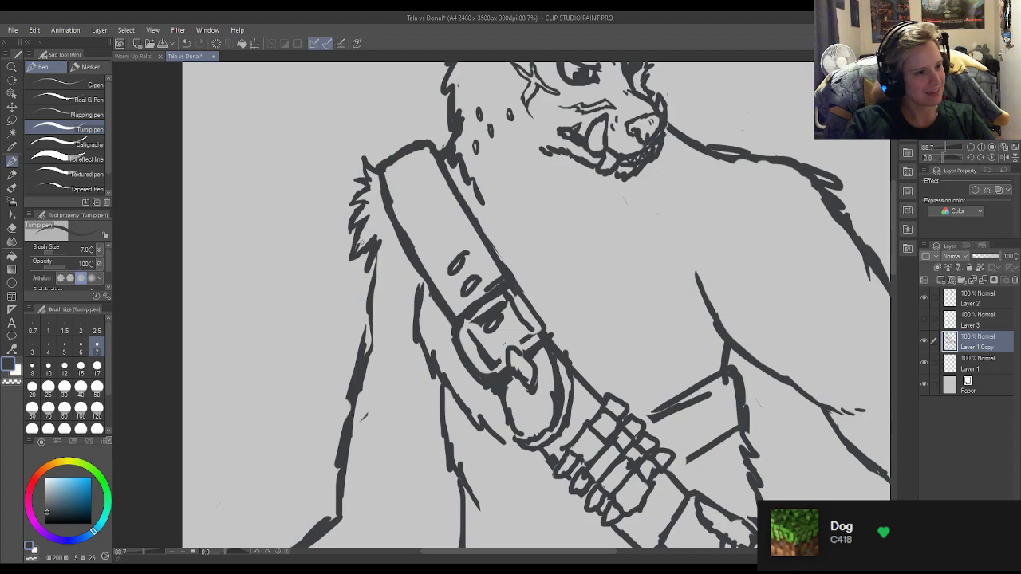
{"action": "key", "text": "e"}
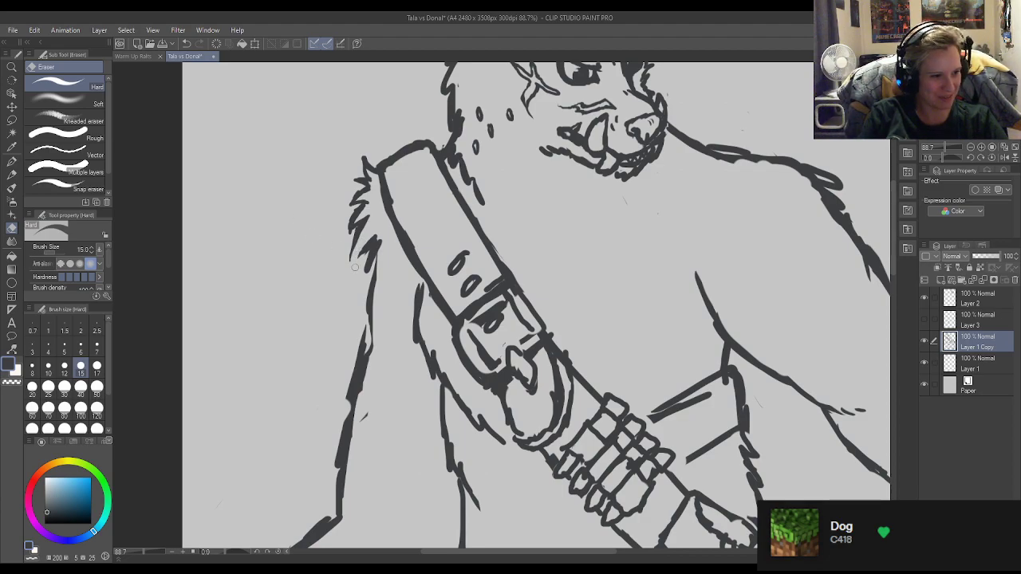
{"action": "key", "text": "p"}
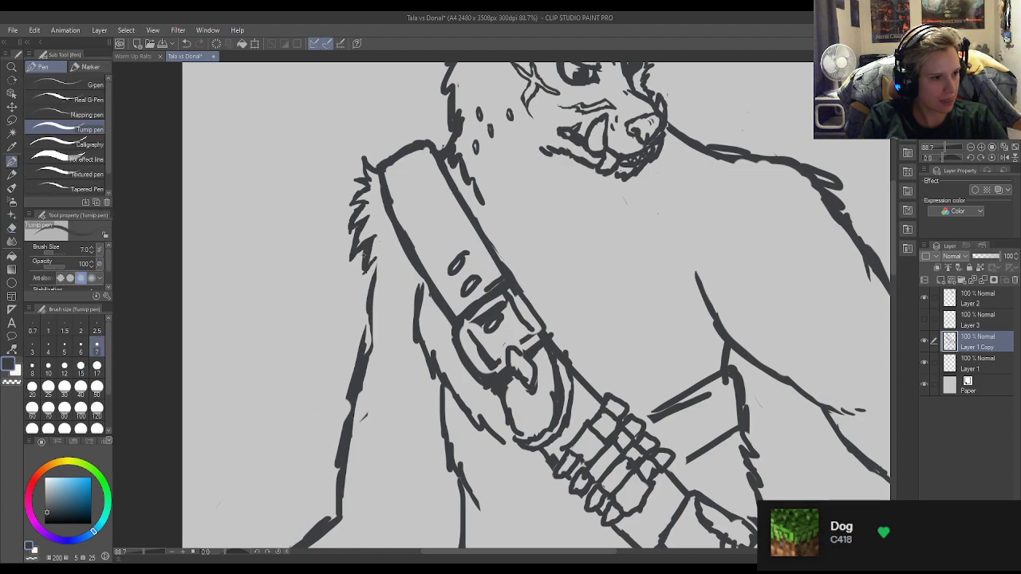
{"action": "key", "text": "e"}
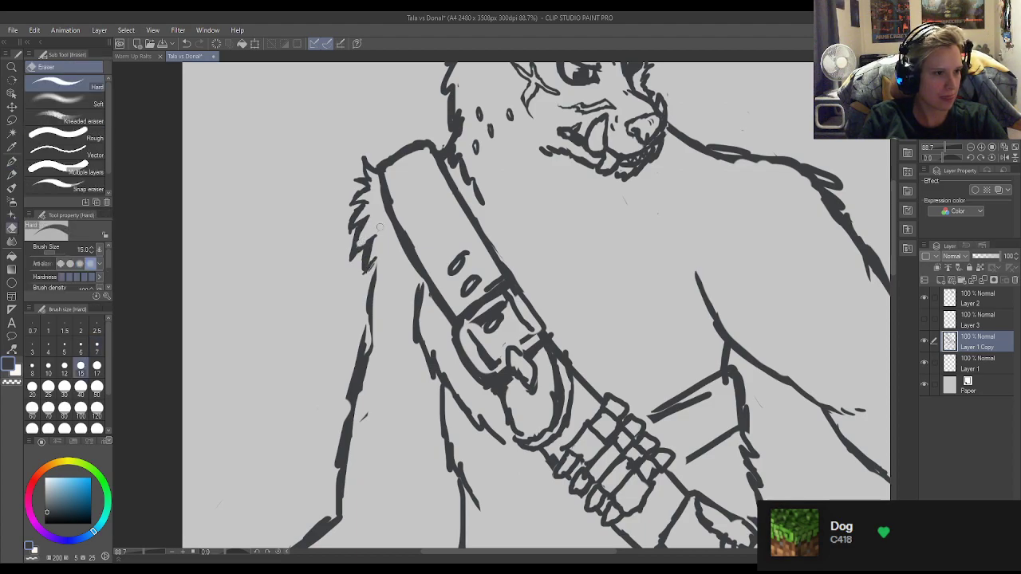
Redraw and clean up the outer outline of the upper arm directly below the shoulder fur.
{"action": "key", "text": "p"}
{"action": "left_click_drag", "start_coordinate": [375, 261], "coordinate": [368, 341]}
{"action": "mouse_move", "coordinate": [367, 309]}
{"action": "left_mouse_down"}
{"action": "mouse_move", "coordinate": [363, 356]}
{"action": "mouse_move", "coordinate": [371, 347]}
{"action": "mouse_move", "coordinate": [372, 338]}
{"action": "mouse_move", "coordinate": [346, 402]}
{"action": "left_mouse_up"}
{"action": "key", "text": "e"}
{"action": "key", "text": "p"}
{"action": "key", "text": "e"}
{"action": "key", "text": "p"}
Trim the last fur tuft and join it to the upper end of the arm outline with a thinner line.
{"action": "scroll", "coordinate": [405, 183], "scroll_direction": "down", "scroll_amount": 3}
{"action": "scroll", "coordinate": [512, 79], "scroll_direction": "up", "scroll_amount": 2}
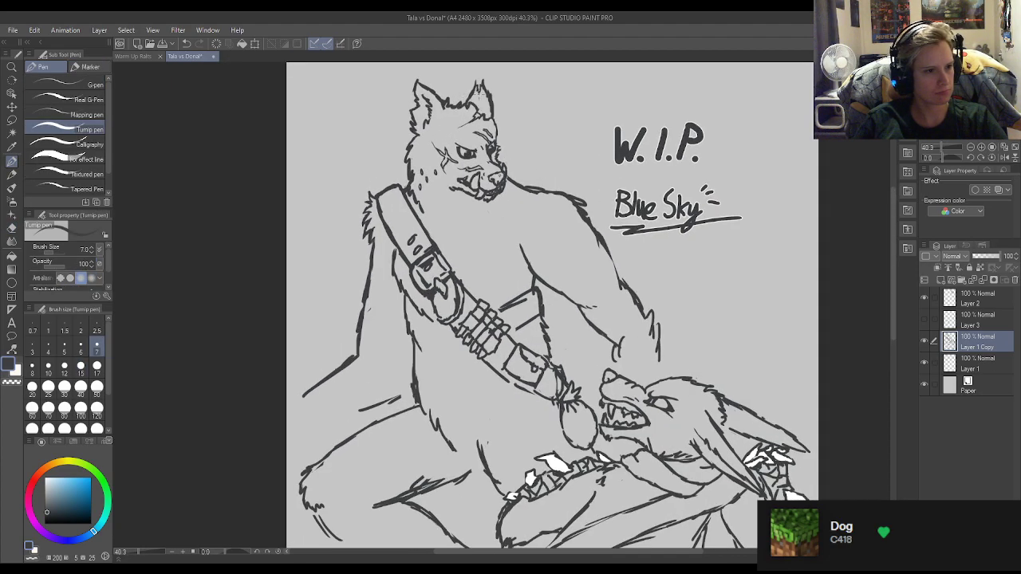
{"action": "scroll", "coordinate": [433, 120], "scroll_direction": "down", "scroll_amount": 1}
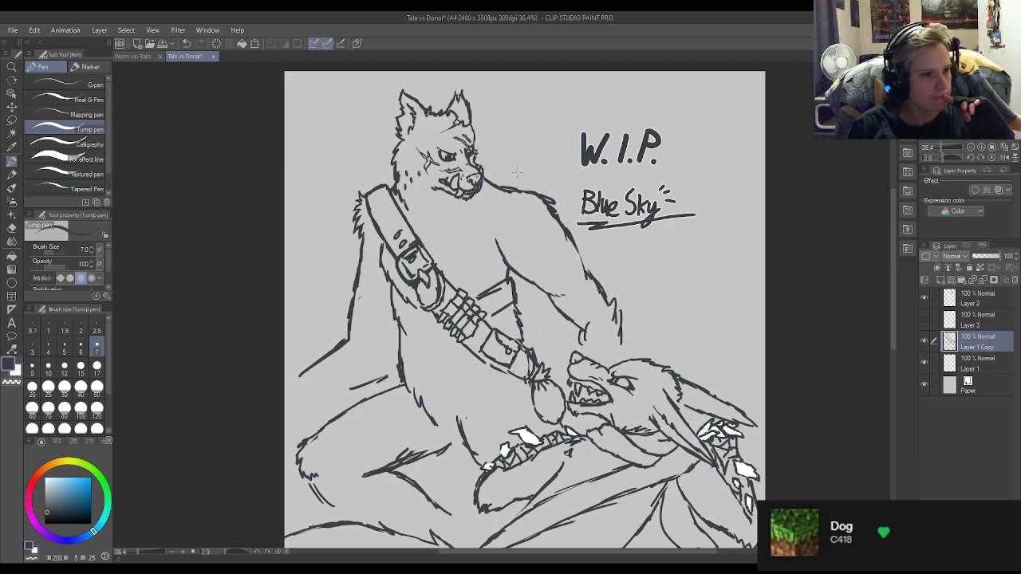
{"action": "scroll", "coordinate": [493, 157], "scroll_direction": "up", "scroll_amount": 3}
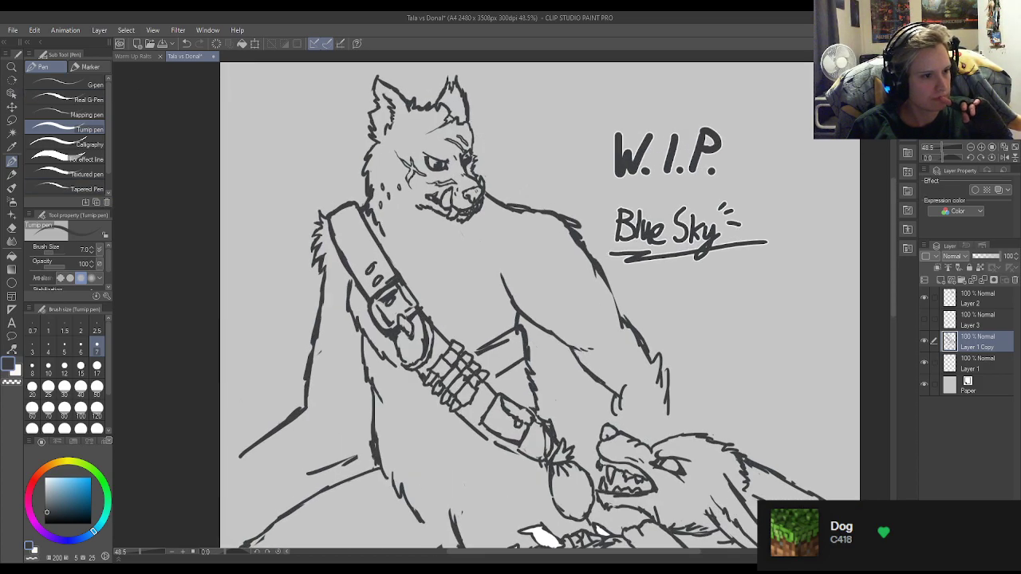
{"action": "scroll", "coordinate": [473, 156], "scroll_direction": "down", "scroll_amount": 3}
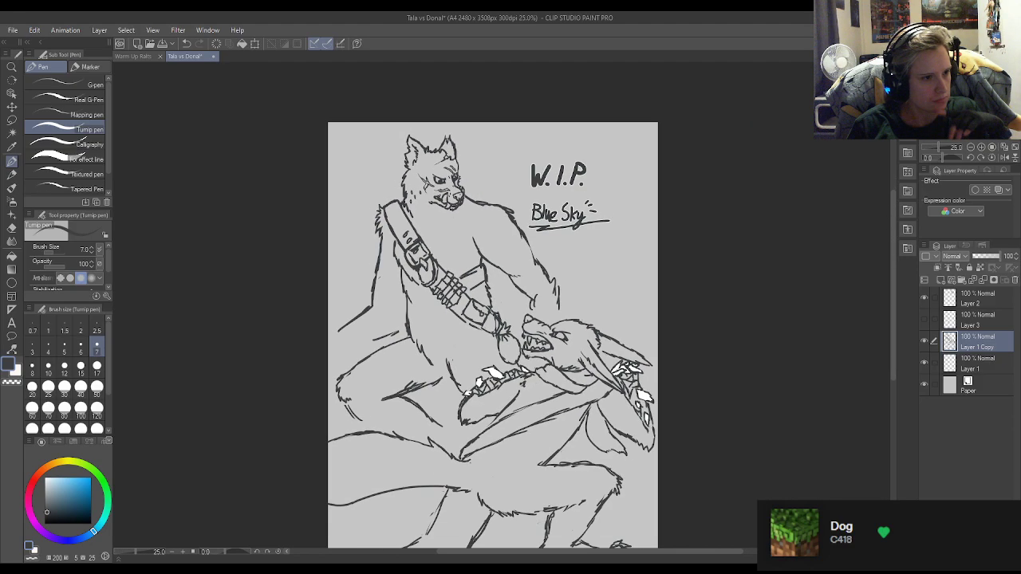
{"action": "scroll", "coordinate": [375, 252], "scroll_direction": "up", "scroll_amount": 5}
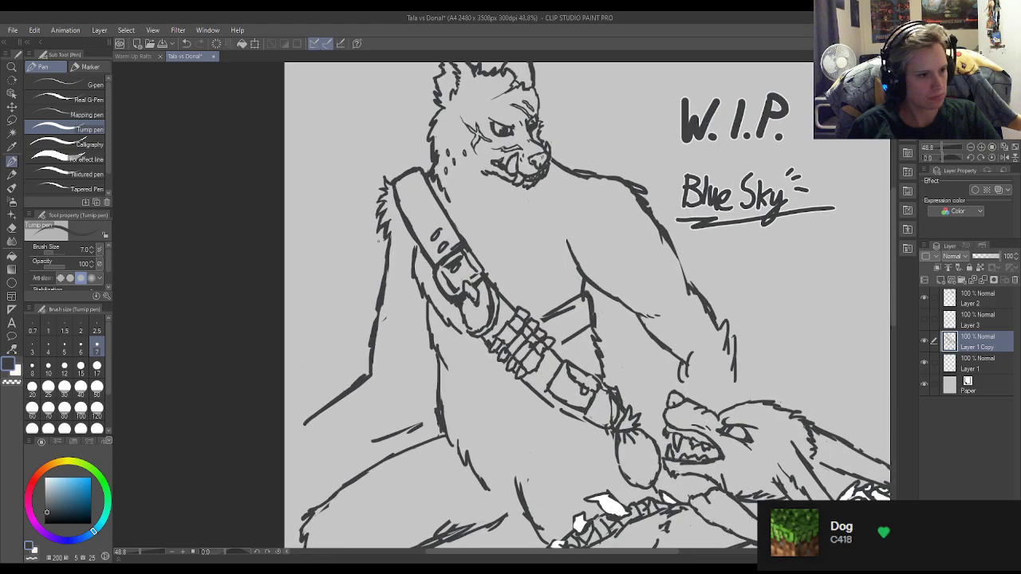
{"action": "scroll", "coordinate": [377, 261], "scroll_direction": "up", "scroll_amount": 4}
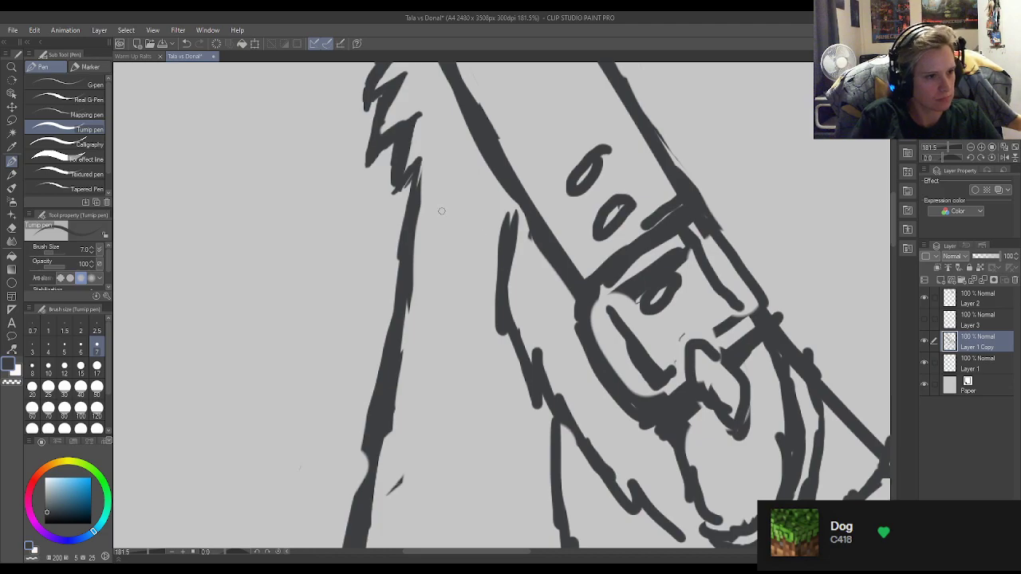
{"action": "key", "text": "e"}
{"action": "key", "text": "p"}
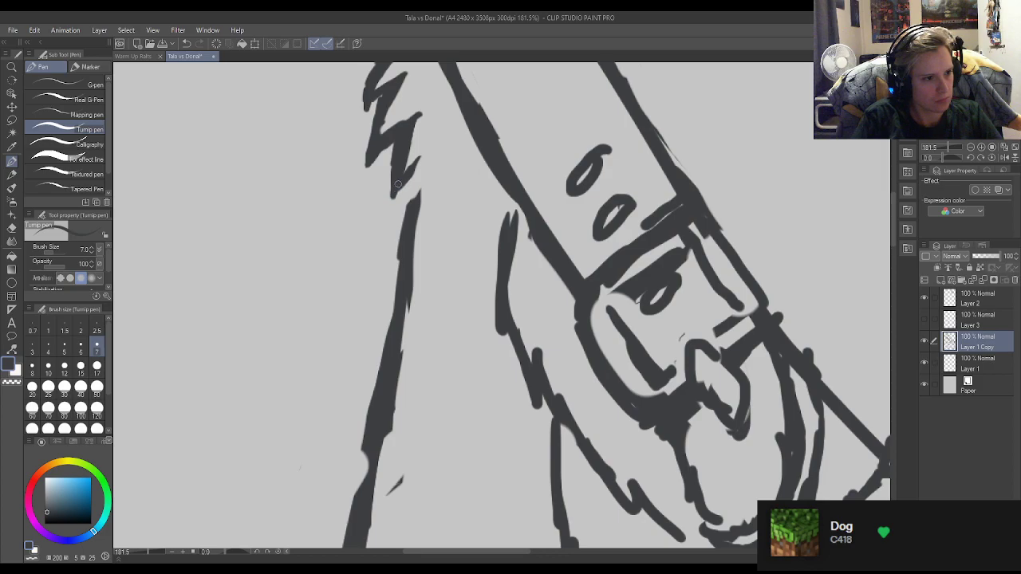
{"action": "key", "text": "e"}
{"action": "key", "text": "p"}
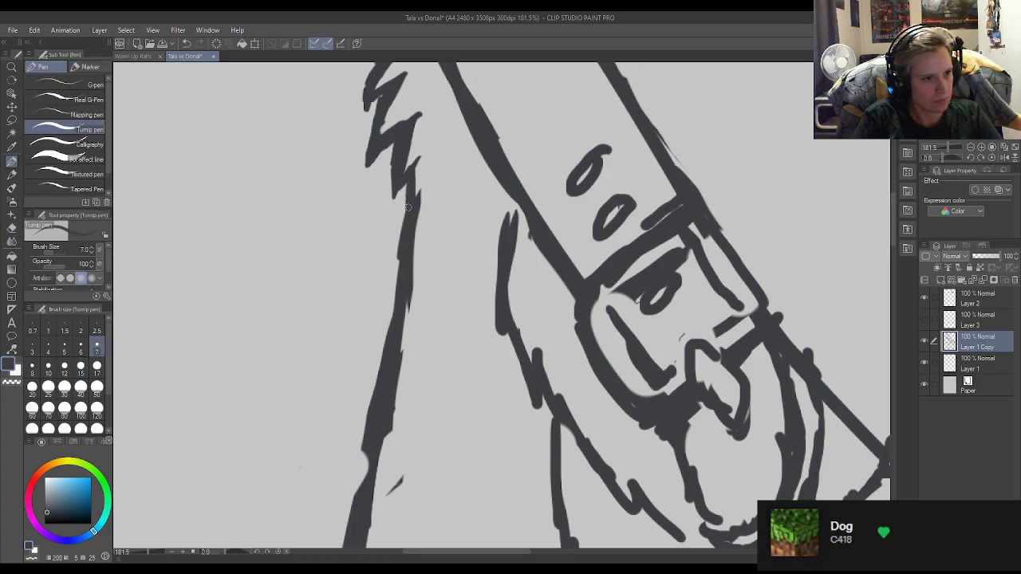
{"action": "key", "text": "e"}
{"action": "key", "text": "p"}
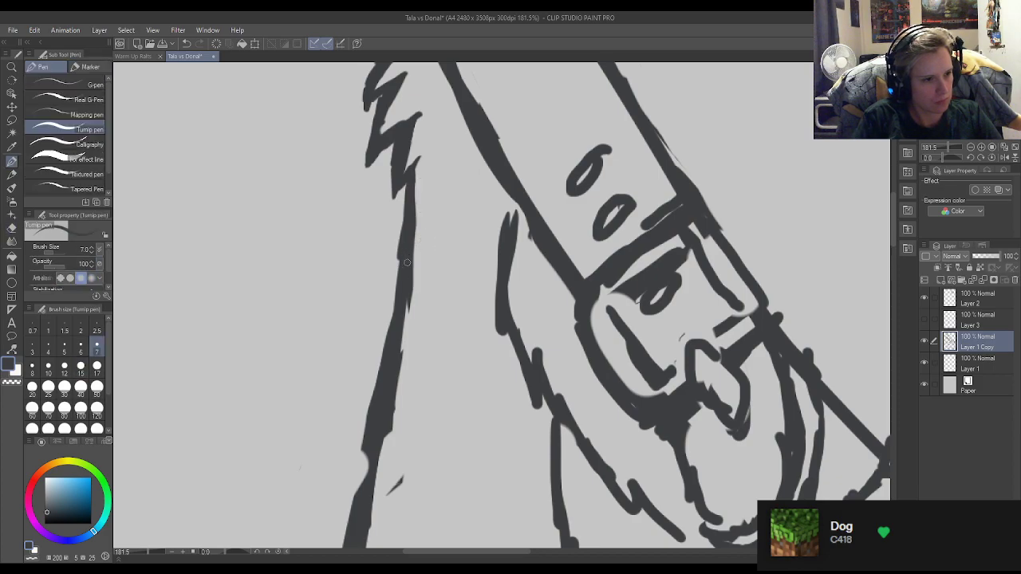
Smooth both edges of the upper arm's outer line by filling gaps with the pen and erasing bumps.
{"action": "left_click_drag", "start_coordinate": [407, 295], "coordinate": [397, 345]}
{"action": "key", "text": "e"}
{"action": "left_click_drag", "start_coordinate": [396, 235], "coordinate": [391, 276]}
{"action": "key", "text": "p"}
{"action": "mouse_move", "coordinate": [405, 226]}
{"action": "left_mouse_down"}
{"action": "mouse_move", "coordinate": [407, 350]}
{"action": "mouse_move", "coordinate": [406, 298]}
{"action": "mouse_move", "coordinate": [390, 386]}
{"action": "left_mouse_up"}
{"action": "key", "text": "e"}
{"action": "left_click_drag", "start_coordinate": [411, 287], "coordinate": [408, 330]}
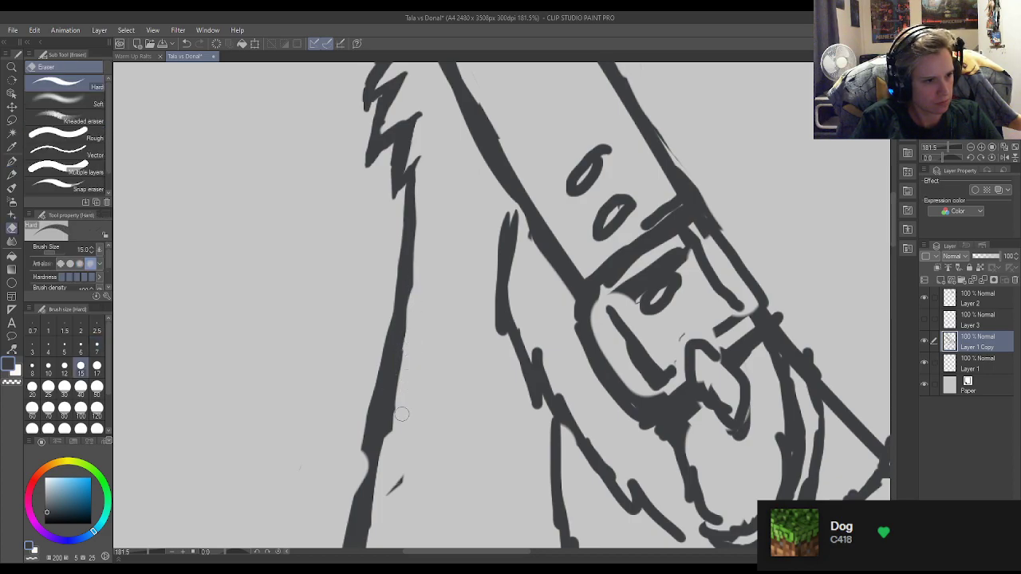
{"action": "key", "text": "p"}
{"action": "left_click_drag", "start_coordinate": [407, 293], "coordinate": [399, 339]}
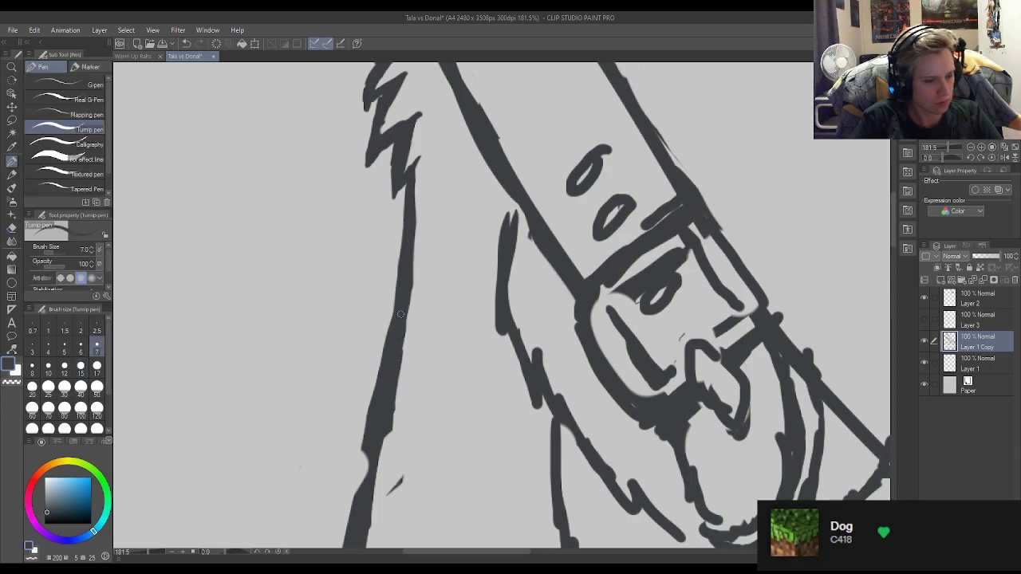
{"action": "scroll", "coordinate": [475, 242], "scroll_direction": "down", "scroll_amount": 12}
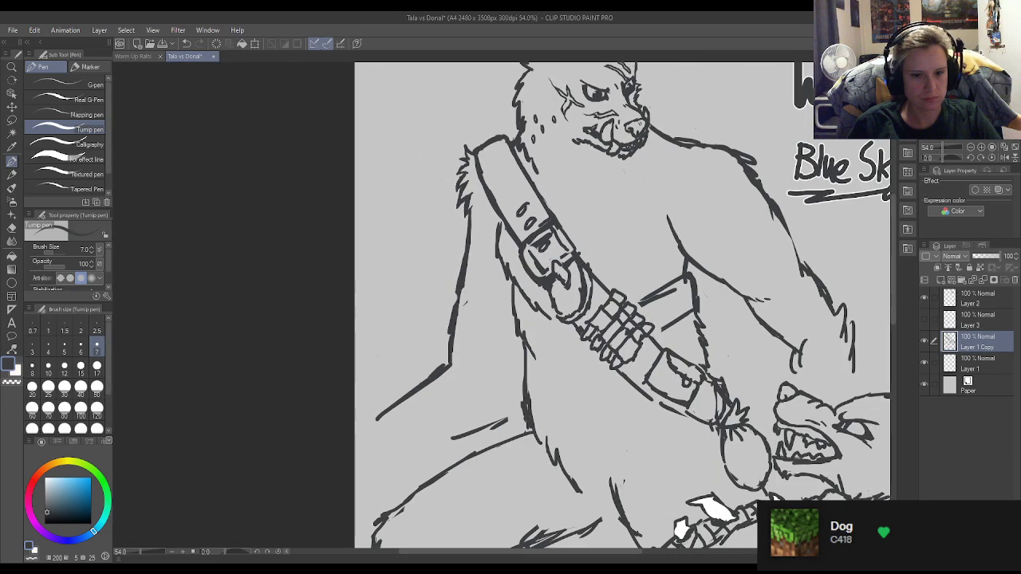
Smooth the middle of the upper arm's outer line, filling its notch with the pen and trimming the edge.
{"action": "scroll", "coordinate": [479, 290], "scroll_direction": "up", "scroll_amount": 10}
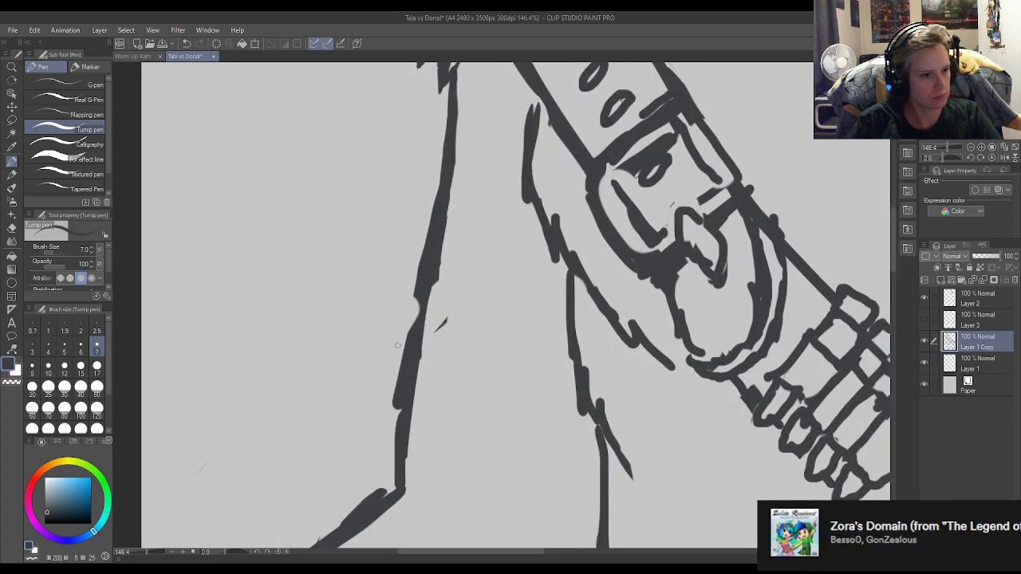
{"action": "left_click_drag", "start_coordinate": [422, 298], "coordinate": [416, 336]}
{"action": "mouse_move", "coordinate": [417, 298]}
{"action": "left_mouse_down"}
{"action": "mouse_move", "coordinate": [410, 338]}
{"action": "mouse_move", "coordinate": [442, 347]}
{"action": "mouse_move", "coordinate": [437, 302]}
{"action": "mouse_move", "coordinate": [458, 203]}
{"action": "left_mouse_up"}
{"action": "key", "text": "e"}
{"action": "key", "text": "p"}
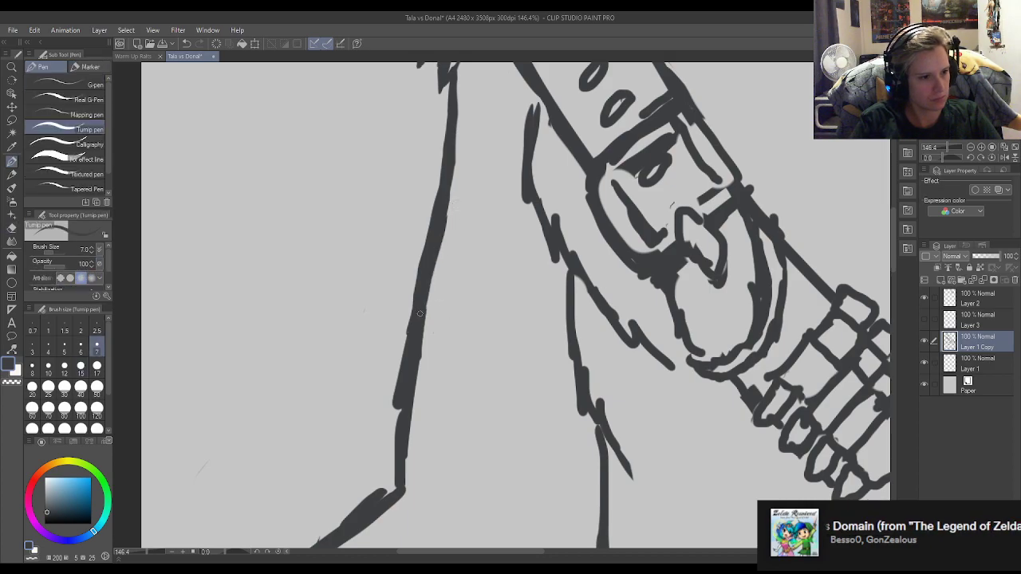
{"action": "left_click_drag", "start_coordinate": [432, 273], "coordinate": [417, 336]}
{"action": "key", "text": "e"}
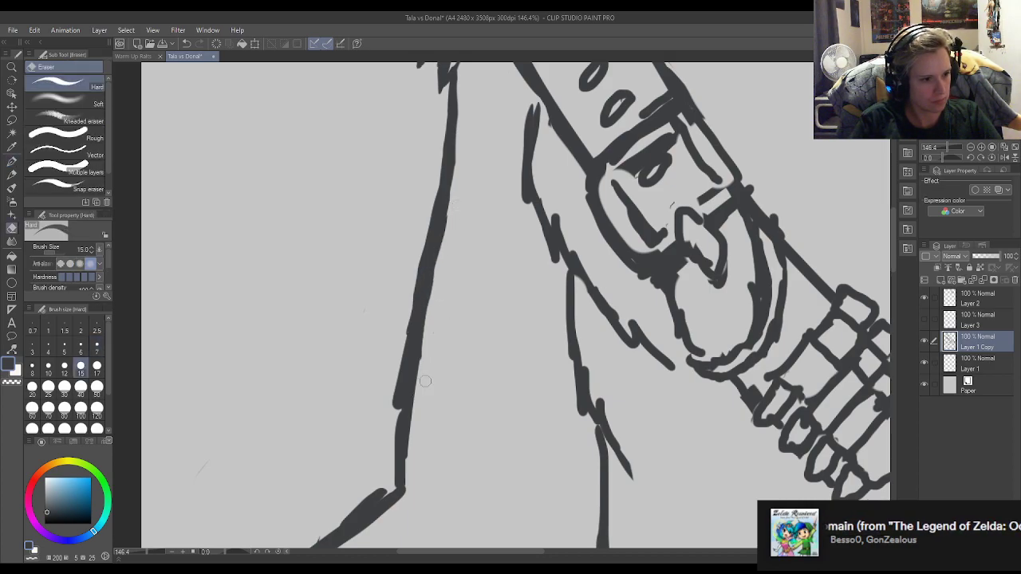
Even out the lower part of the arm's outer line down to the elbow with pen strokes and erasing.
{"action": "key", "text": "p"}
{"action": "mouse_move", "coordinate": [398, 405]}
{"action": "left_mouse_down"}
{"action": "mouse_move", "coordinate": [393, 489]}
{"action": "mouse_move", "coordinate": [391, 407]}
{"action": "left_mouse_up"}
{"action": "key", "text": "e"}
{"action": "left_click_drag", "start_coordinate": [413, 459], "coordinate": [410, 402]}
{"action": "left_click_drag", "start_coordinate": [416, 501], "coordinate": [414, 352]}
{"action": "key", "text": "p"}
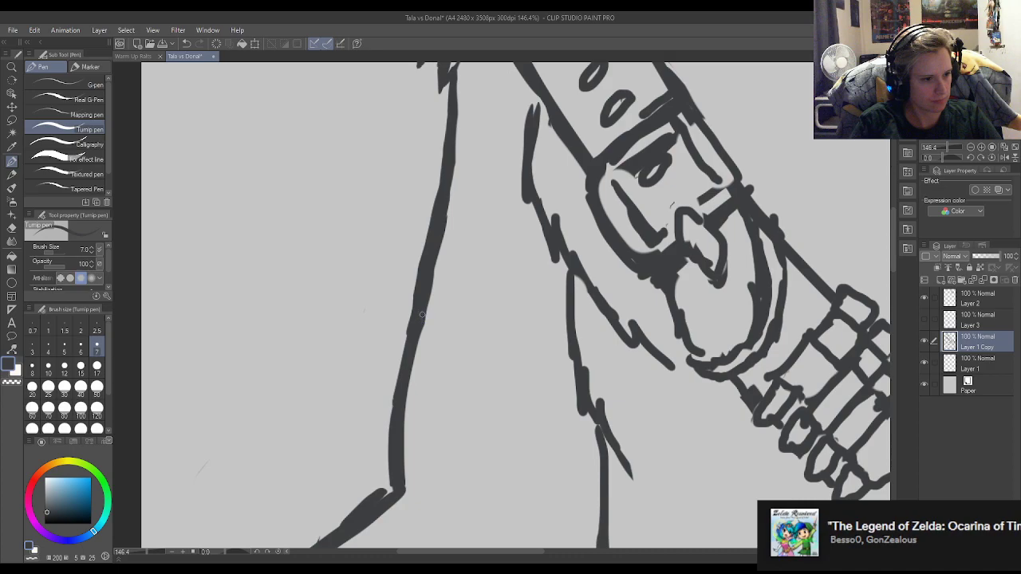
{"action": "left_click_drag", "start_coordinate": [400, 416], "coordinate": [409, 339]}
{"action": "left_click_drag", "start_coordinate": [395, 404], "coordinate": [414, 342]}
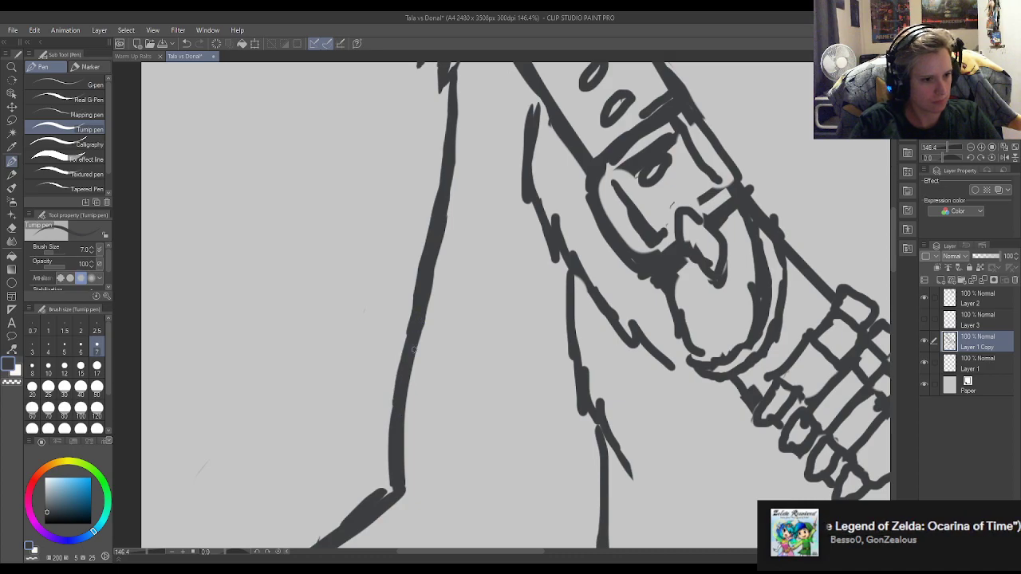
Clean up the shoulder strap's edge on the chest side and its upper end, erasing the bumps.
{"action": "scroll", "coordinate": [560, 280], "scroll_direction": "down", "scroll_amount": 4}
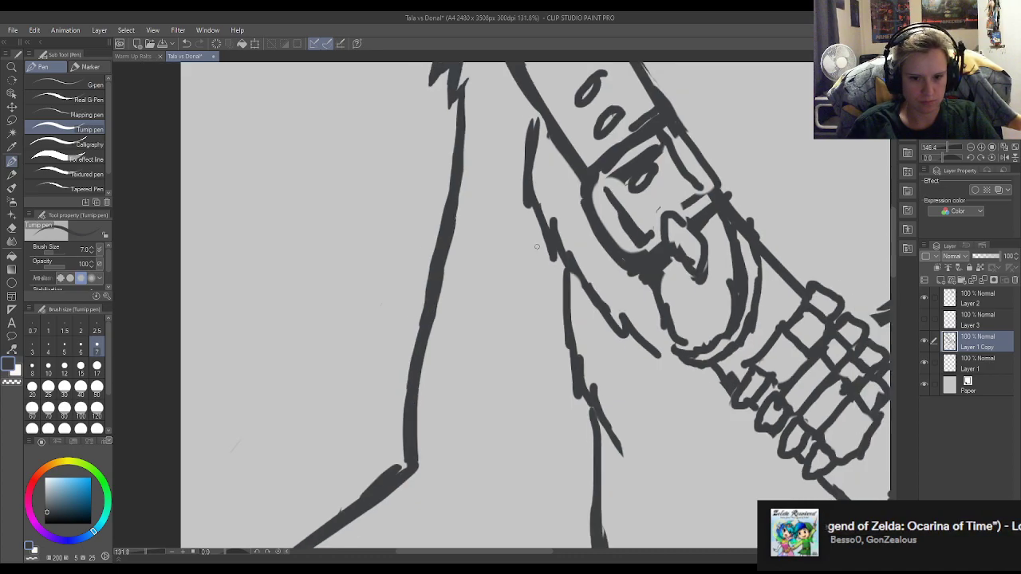
{"action": "scroll", "coordinate": [560, 215], "scroll_direction": "down", "scroll_amount": 2}
{"action": "scroll", "coordinate": [550, 212], "scroll_direction": "up", "scroll_amount": 3}
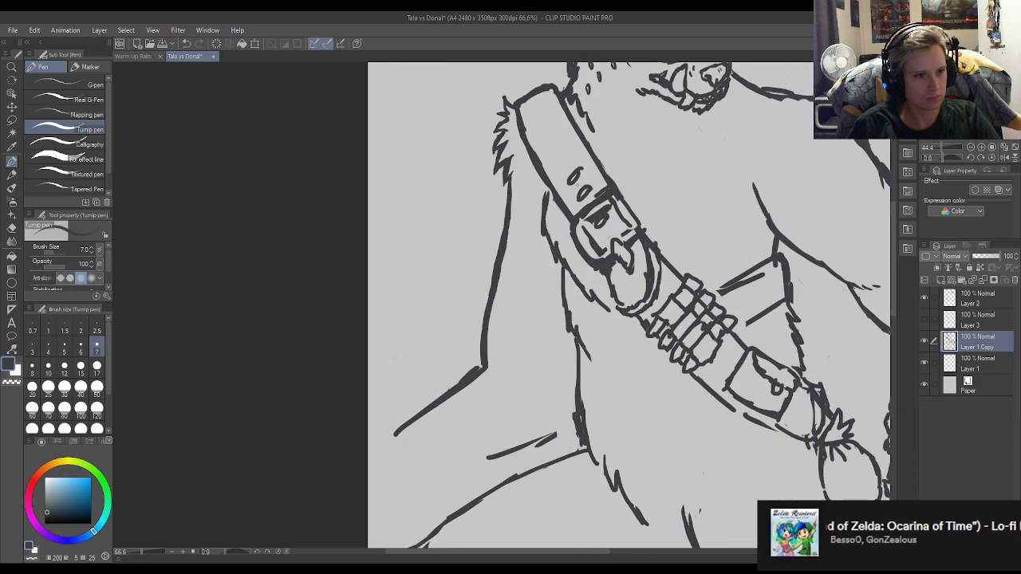
{"action": "scroll", "coordinate": [526, 223], "scroll_direction": "down", "scroll_amount": 2}
{"action": "scroll", "coordinate": [587, 155], "scroll_direction": "up", "scroll_amount": 4}
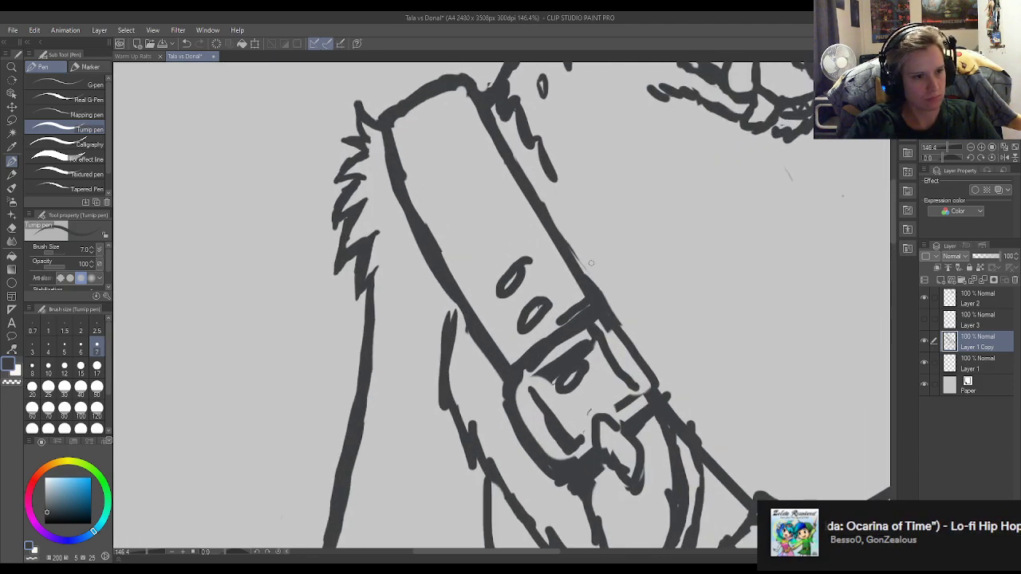
{"action": "key", "text": "e"}
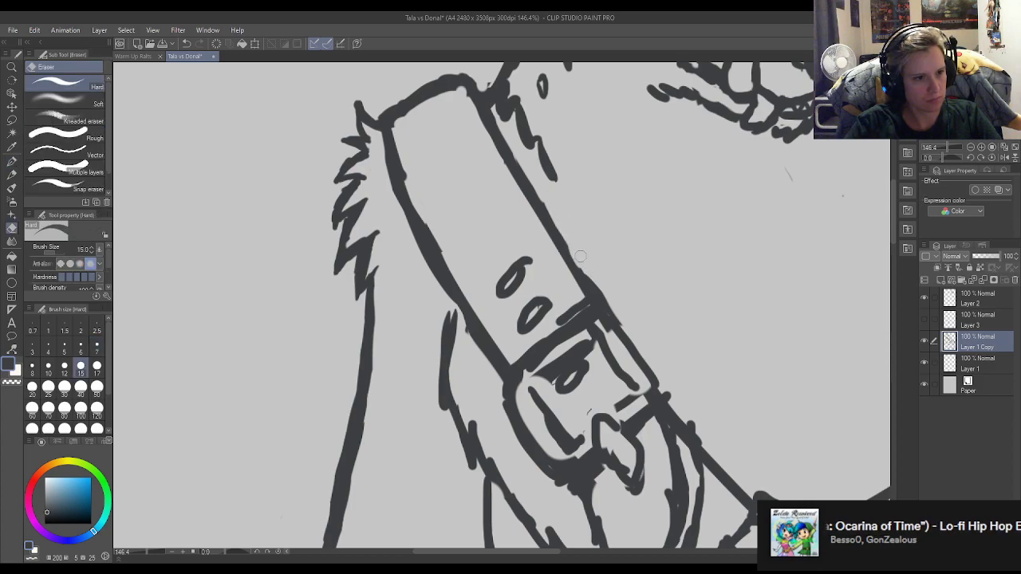
{"action": "key", "text": "p"}
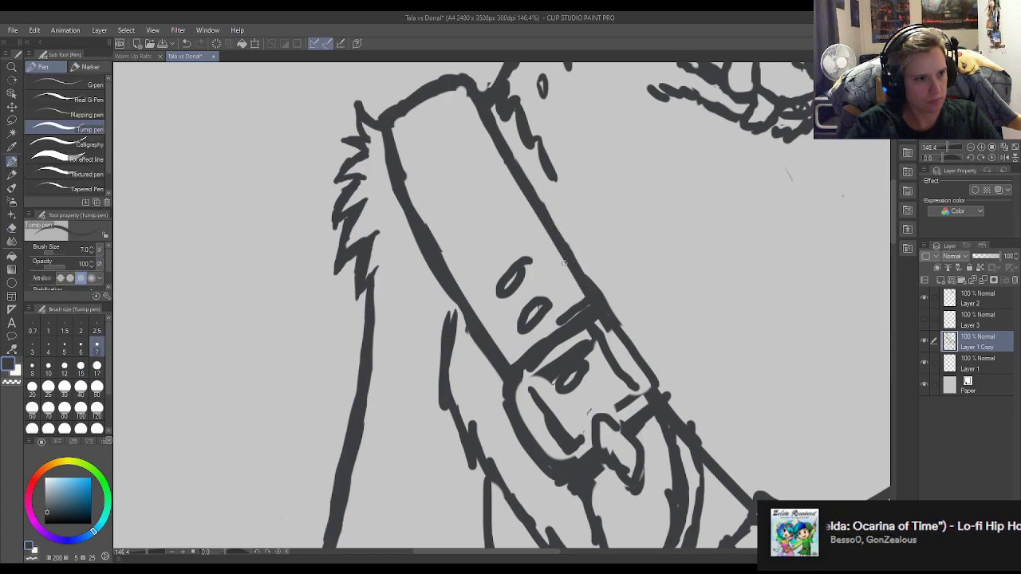
{"action": "key", "text": "e"}
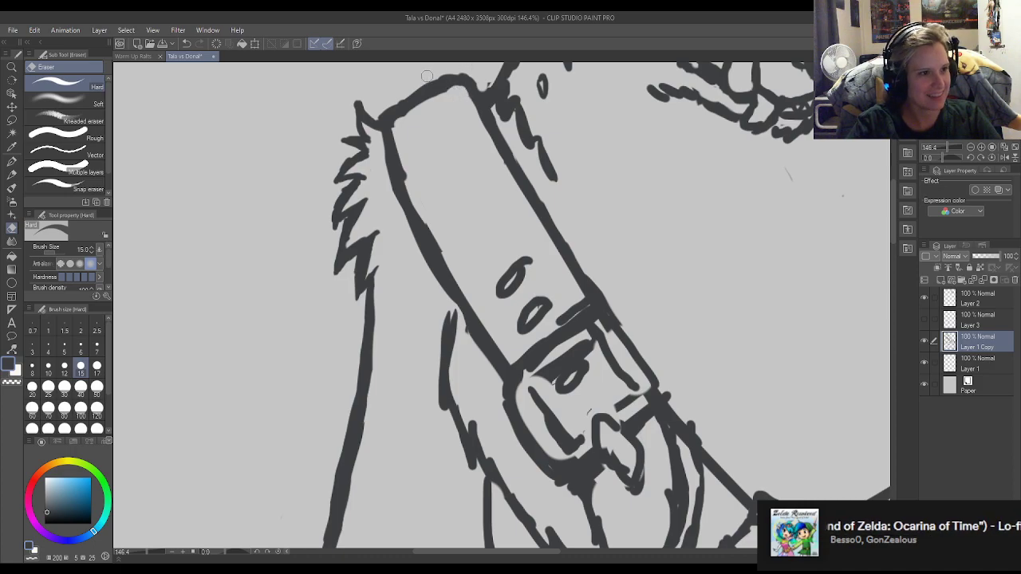
{"action": "key", "text": "p"}
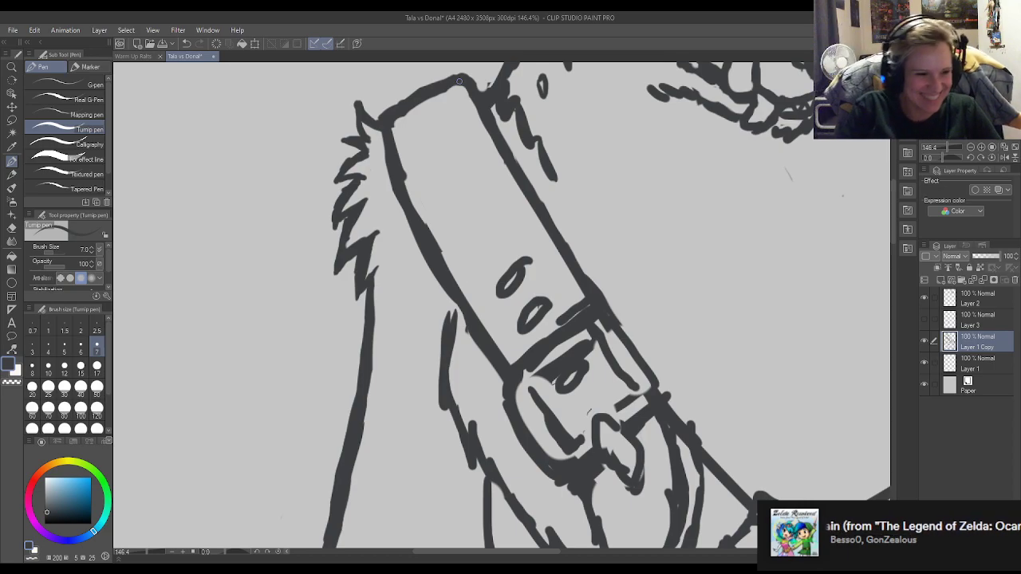
Smooth the shoulder strap's edge on the arm side and trim the tip of the fur line beside it.
{"action": "key", "text": "e"}
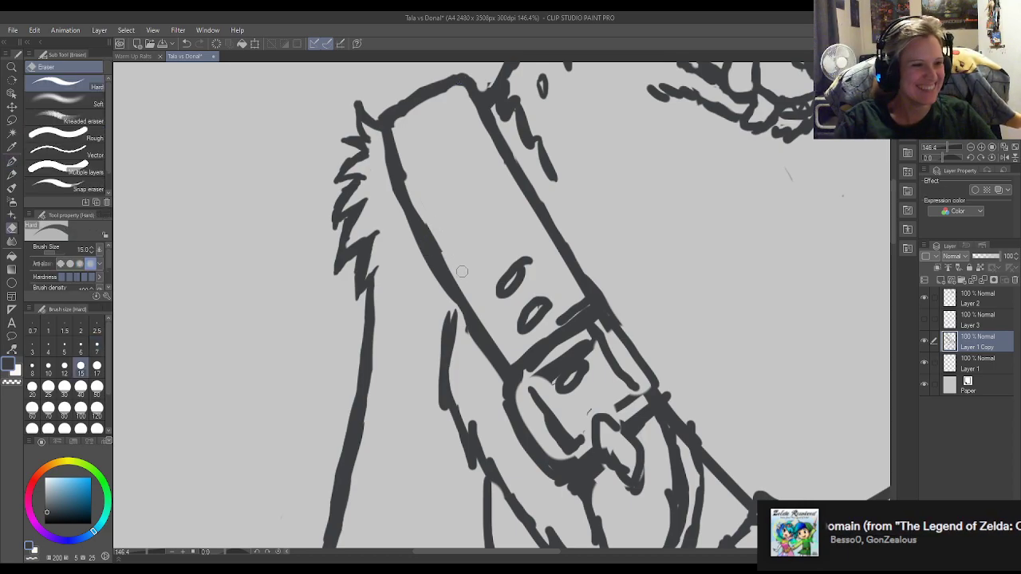
{"action": "key", "text": "p"}
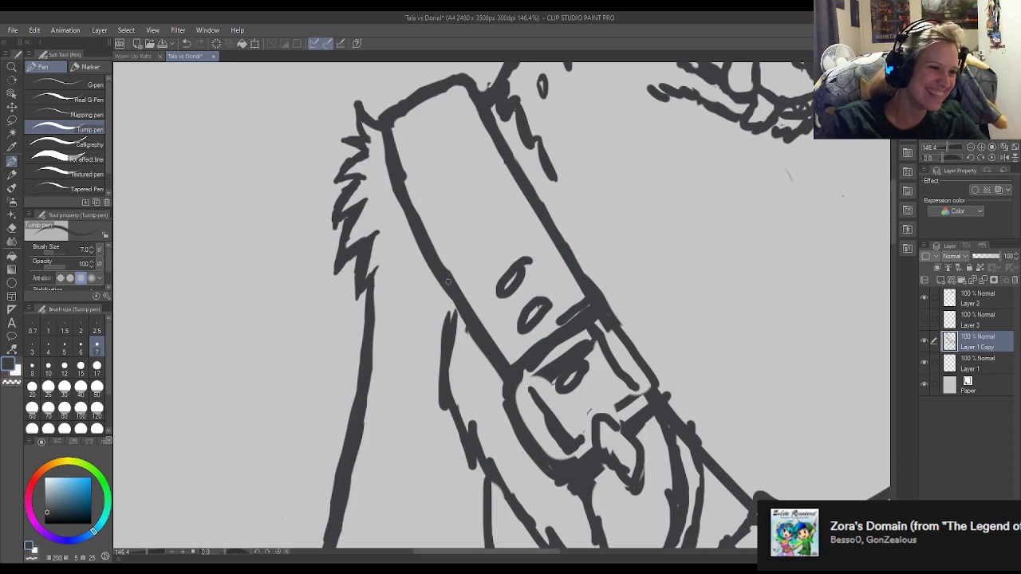
{"action": "key", "text": "e"}
{"action": "key", "text": "p"}
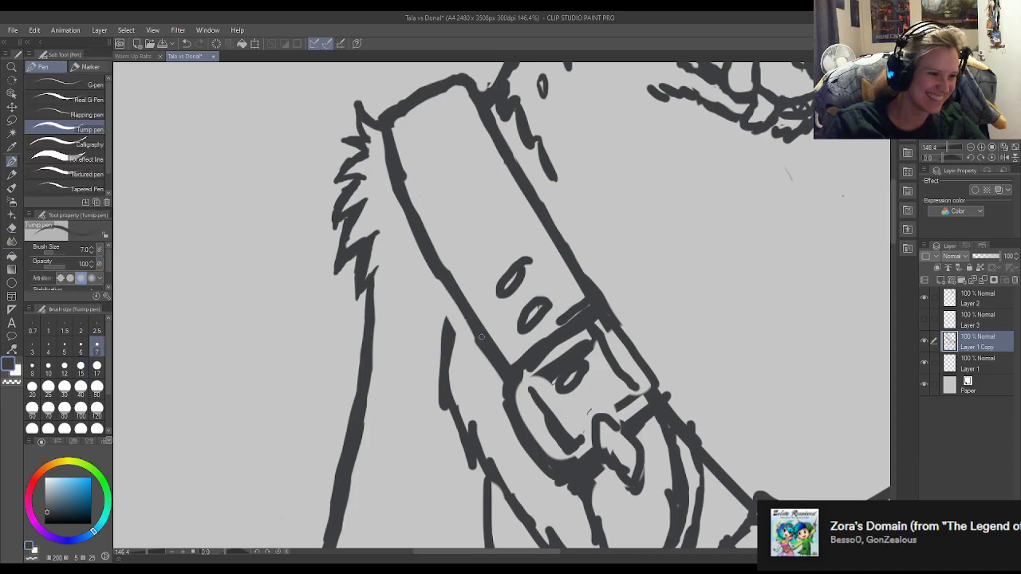
{"action": "key", "text": "e"}
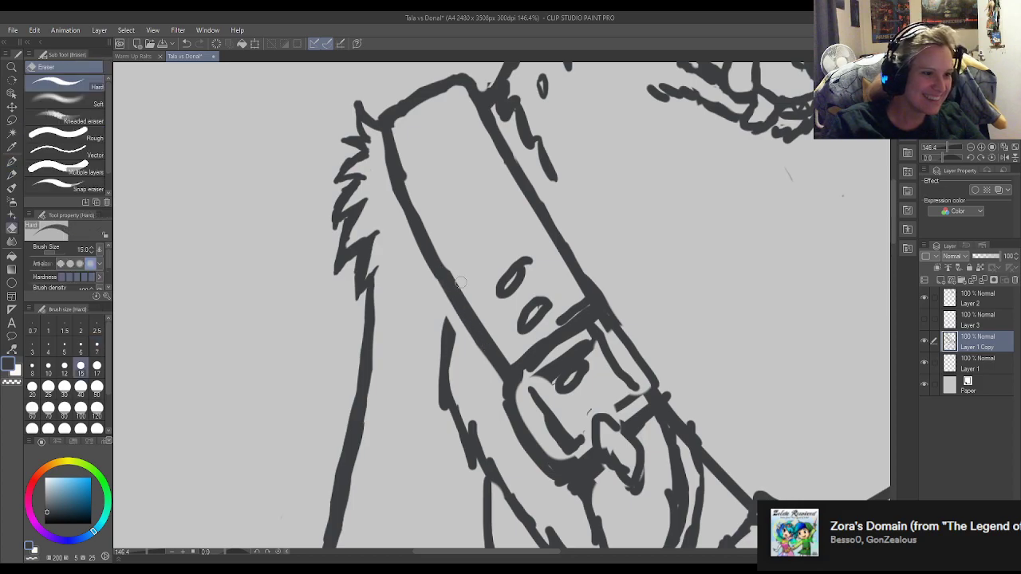
{"action": "mouse_move", "coordinate": [413, 186]}
{"action": "left_mouse_down"}
{"action": "mouse_move", "coordinate": [395, 124]}
{"action": "mouse_move", "coordinate": [429, 105]}
{"action": "mouse_move", "coordinate": [383, 114]}
{"action": "mouse_move", "coordinate": [415, 92]}
{"action": "left_mouse_up"}
{"action": "key", "text": "p"}
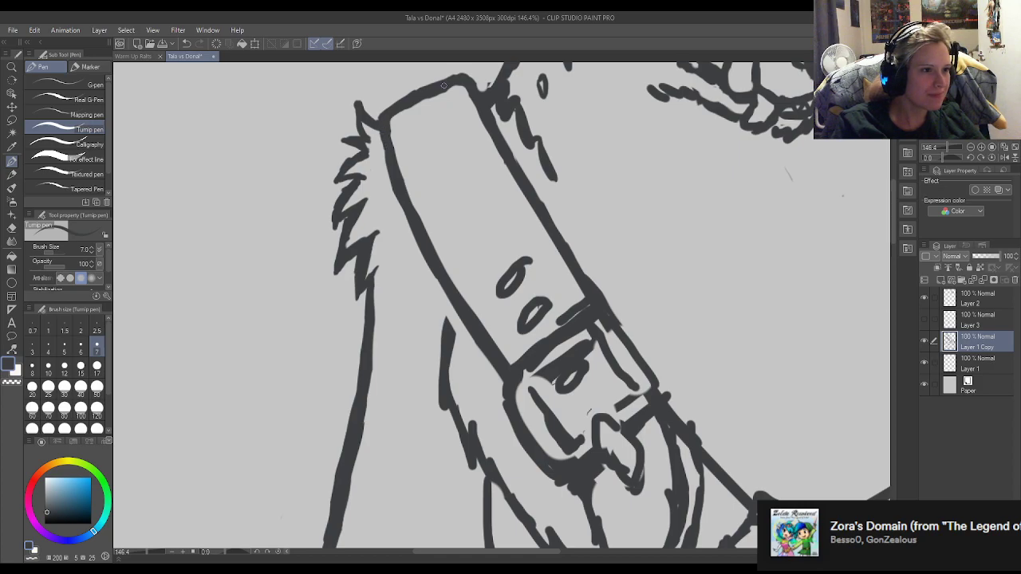
Refine the strap's upper corner next to the neck and clean up where the neck fur meets it.
{"action": "key", "text": "e"}
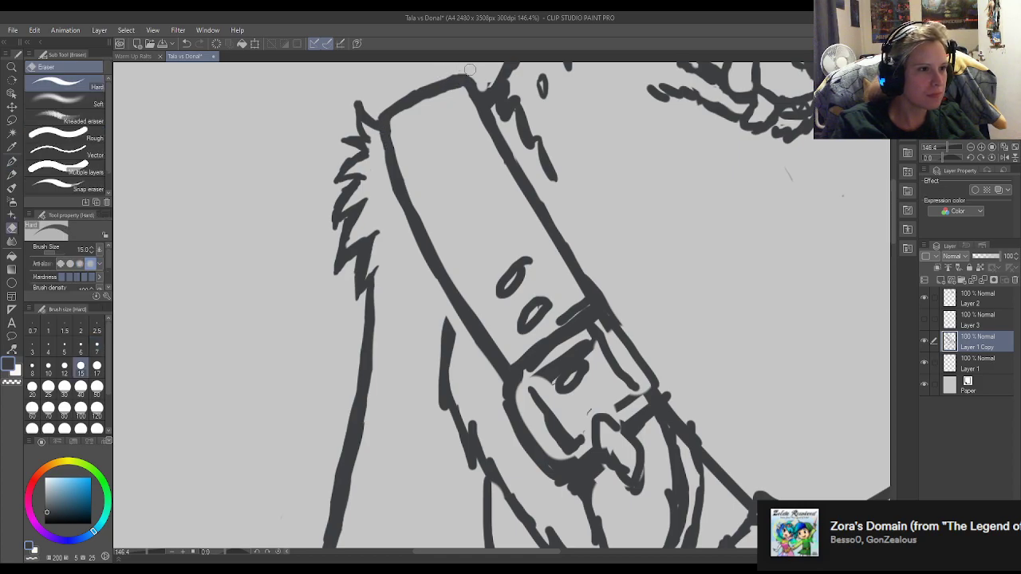
{"action": "left_click_drag", "start_coordinate": [481, 76], "coordinate": [495, 107]}
{"action": "key", "text": "p"}
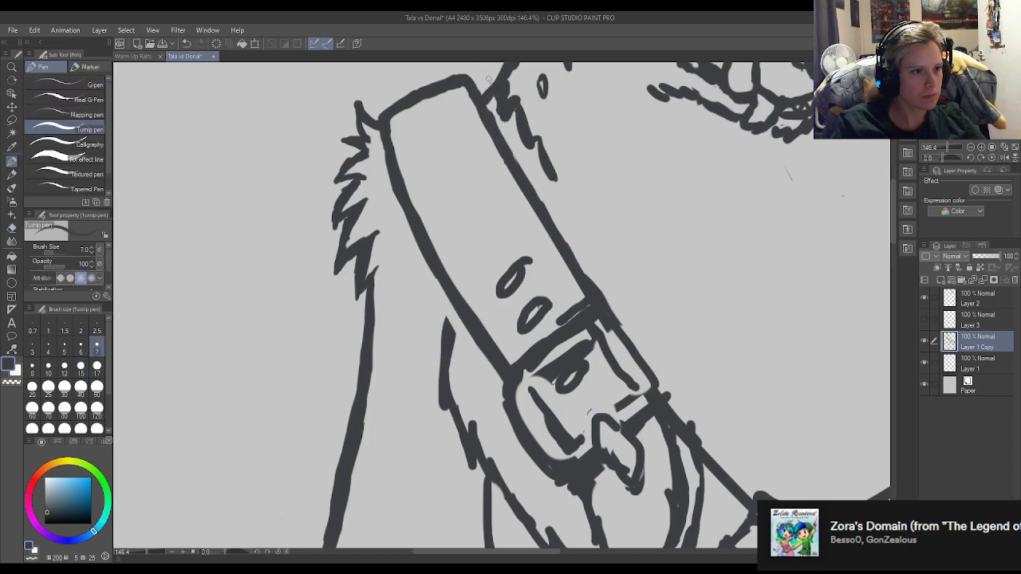
{"action": "key", "text": "e"}
{"action": "left_click_drag", "start_coordinate": [494, 113], "coordinate": [504, 125]}
{"action": "key", "text": "p"}
Reshape the first neck fur tuft beside the strap into a point and thin the neck line above it.
{"action": "scroll", "coordinate": [580, 307], "scroll_direction": "down", "scroll_amount": 4}
{"action": "scroll", "coordinate": [491, 250], "scroll_direction": "up", "scroll_amount": 6}
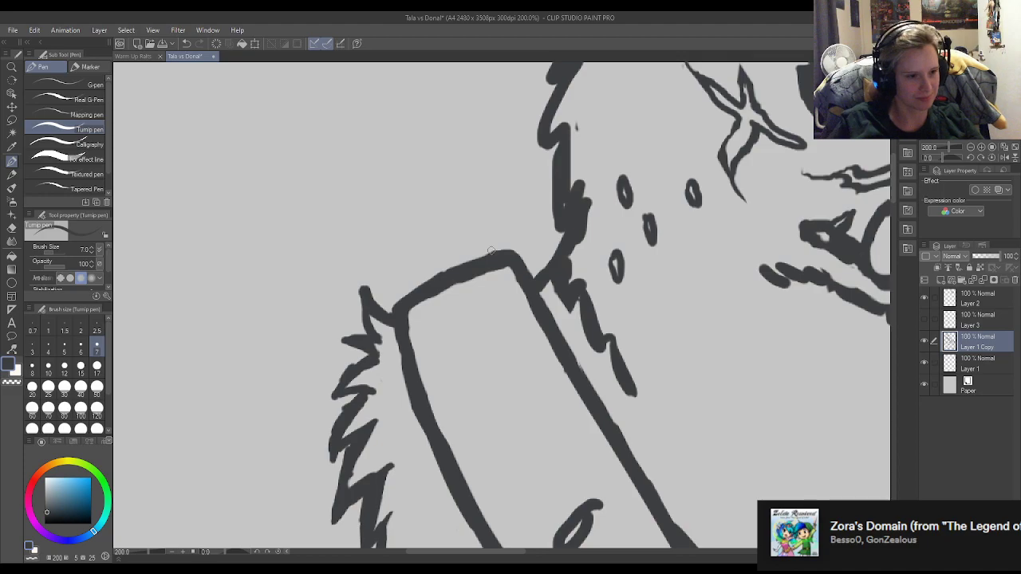
{"action": "key", "text": "e"}
{"action": "mouse_move", "coordinate": [595, 303]}
{"action": "left_mouse_down"}
{"action": "mouse_move", "coordinate": [571, 270]}
{"action": "mouse_move", "coordinate": [565, 293]}
{"action": "mouse_move", "coordinate": [563, 281]}
{"action": "mouse_move", "coordinate": [569, 229]}
{"action": "mouse_move", "coordinate": [563, 286]}
{"action": "left_mouse_up"}
{"action": "key", "text": "p"}
{"action": "left_click_drag", "start_coordinate": [562, 249], "coordinate": [565, 307]}
{"action": "mouse_move", "coordinate": [556, 259]}
{"action": "left_mouse_down"}
{"action": "mouse_move", "coordinate": [567, 314]}
{"action": "mouse_move", "coordinate": [554, 275]}
{"action": "mouse_move", "coordinate": [568, 315]}
{"action": "mouse_move", "coordinate": [573, 284]}
{"action": "mouse_move", "coordinate": [569, 308]}
{"action": "mouse_move", "coordinate": [573, 295]}
{"action": "mouse_move", "coordinate": [588, 320]}
{"action": "left_mouse_up"}
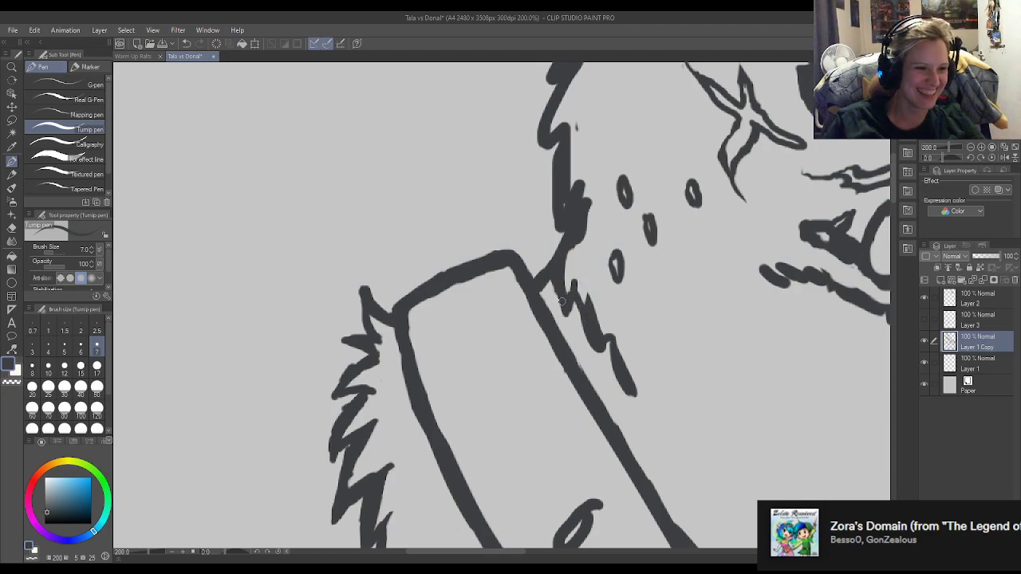
{"action": "key", "text": "e"}
{"action": "left_click_drag", "start_coordinate": [573, 254], "coordinate": [596, 219]}
{"action": "key", "text": "p"}
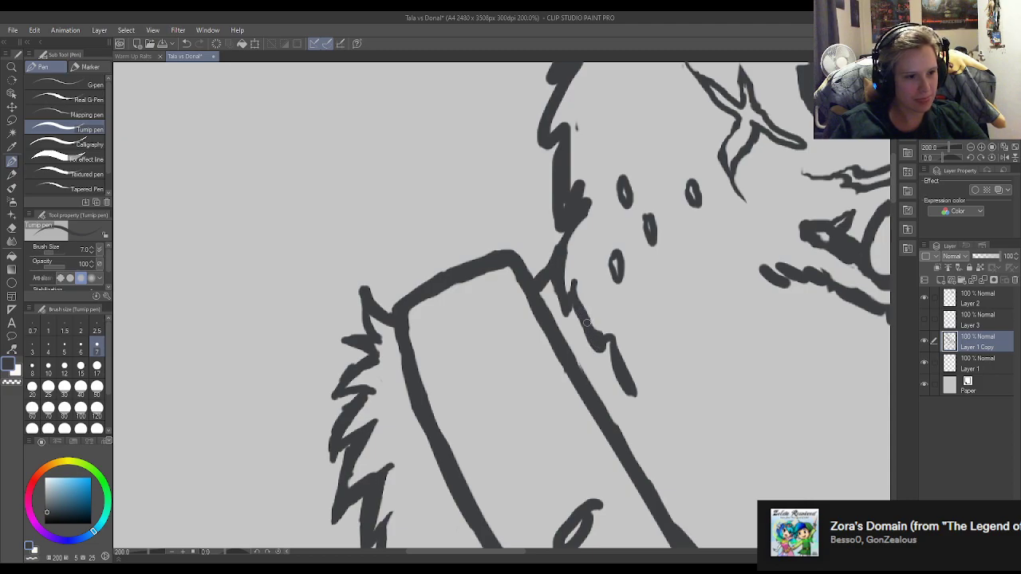
Redraw the lower neck fur tufts beside the strap as thin, sharp points and trim their edges.
{"action": "mouse_move", "coordinate": [588, 321]}
{"action": "left_mouse_down"}
{"action": "mouse_move", "coordinate": [610, 358]}
{"action": "mouse_move", "coordinate": [613, 327]}
{"action": "mouse_move", "coordinate": [615, 373]}
{"action": "left_mouse_up"}
{"action": "key", "text": "e"}
{"action": "key", "text": "p"}
{"action": "mouse_move", "coordinate": [612, 332]}
{"action": "left_mouse_down"}
{"action": "mouse_move", "coordinate": [605, 306]}
{"action": "mouse_move", "coordinate": [599, 354]}
{"action": "mouse_move", "coordinate": [607, 327]}
{"action": "mouse_move", "coordinate": [628, 387]}
{"action": "left_mouse_up"}
{"action": "mouse_move", "coordinate": [615, 339]}
{"action": "left_mouse_down"}
{"action": "mouse_move", "coordinate": [629, 393]}
{"action": "mouse_move", "coordinate": [615, 360]}
{"action": "mouse_move", "coordinate": [621, 392]}
{"action": "left_mouse_up"}
{"action": "key", "text": "e"}
{"action": "key", "text": "p"}
{"action": "key", "text": "e"}
{"action": "key", "text": "p"}
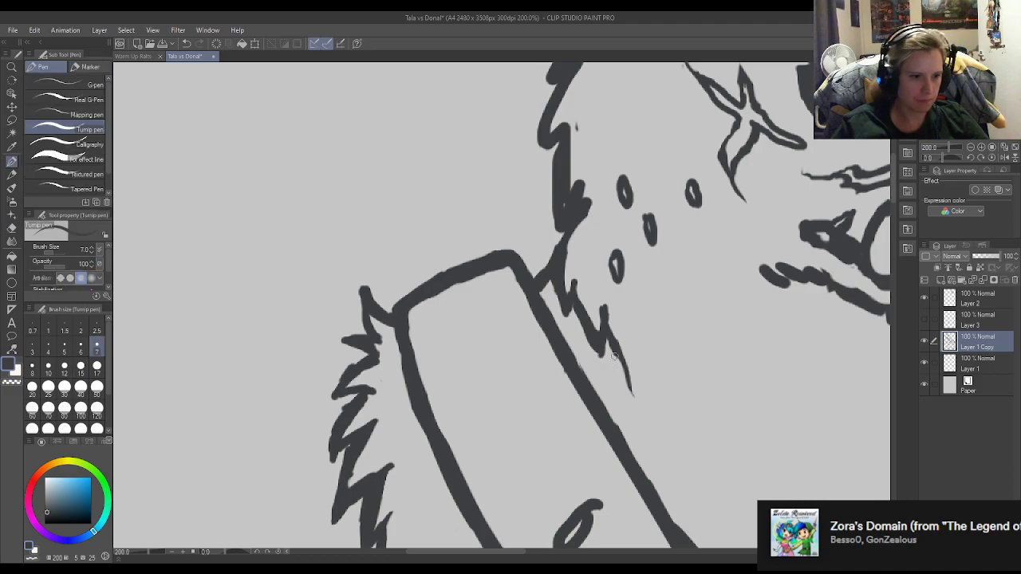
{"action": "key", "text": "e"}
{"action": "left_click_drag", "start_coordinate": [621, 372], "coordinate": [634, 405]}
{"action": "key", "text": "p"}
Erase the stray marks below and around the wolf's muzzle.
{"action": "scroll", "coordinate": [705, 373], "scroll_direction": "down", "scroll_amount": 5}
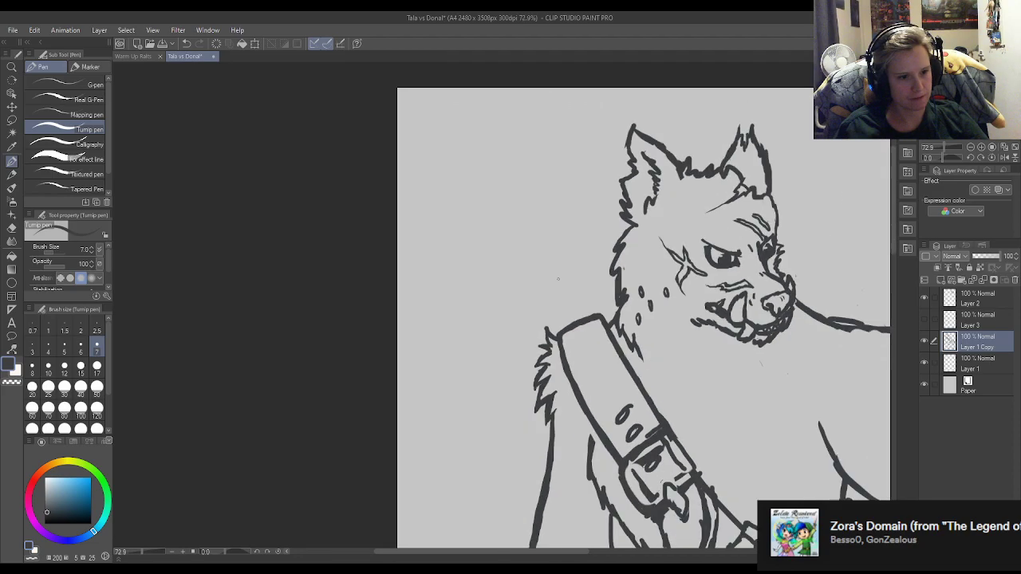
{"action": "scroll", "coordinate": [664, 353], "scroll_direction": "up", "scroll_amount": 2}
{"action": "scroll", "coordinate": [665, 352], "scroll_direction": "up", "scroll_amount": 2}
{"action": "scroll", "coordinate": [718, 351], "scroll_direction": "down", "scroll_amount": 2}
{"action": "scroll", "coordinate": [761, 346], "scroll_direction": "up", "scroll_amount": 2}
{"action": "key", "text": "e"}
{"action": "mouse_move", "coordinate": [698, 331]}
{"action": "left_mouse_down"}
{"action": "mouse_move", "coordinate": [727, 367]}
{"action": "mouse_move", "coordinate": [766, 379]}
{"action": "left_mouse_up"}
{"action": "left_click_drag", "start_coordinate": [760, 303], "coordinate": [766, 292]}
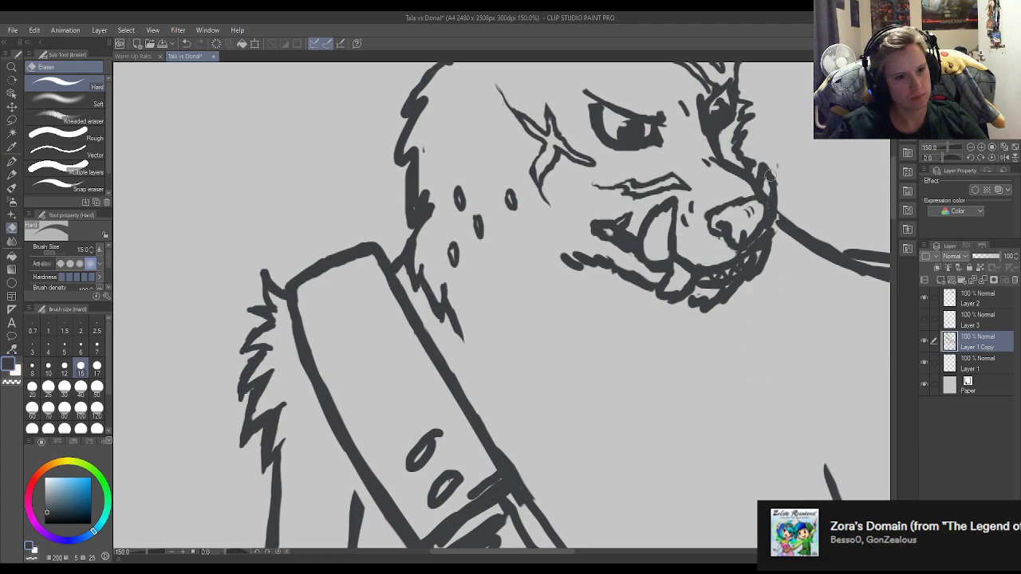
{"action": "key", "text": "p"}
{"action": "scroll", "coordinate": [583, 281], "scroll_direction": "down", "scroll_amount": 4}
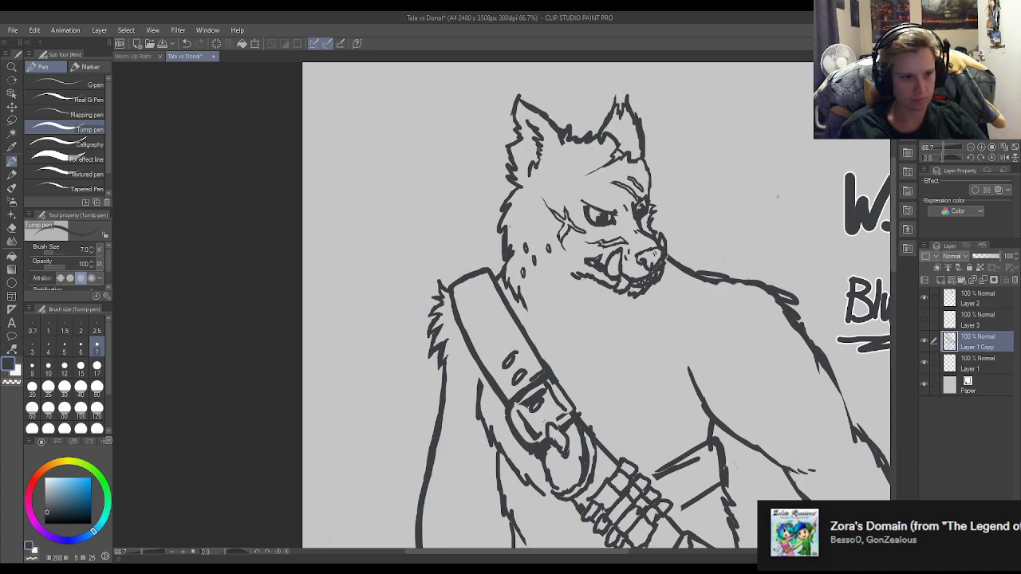
Reshape the uppermost cheek fur tuft below the ear into a sharp point with the eraser and pen.
{"action": "scroll", "coordinate": [608, 104], "scroll_direction": "up", "scroll_amount": 4}
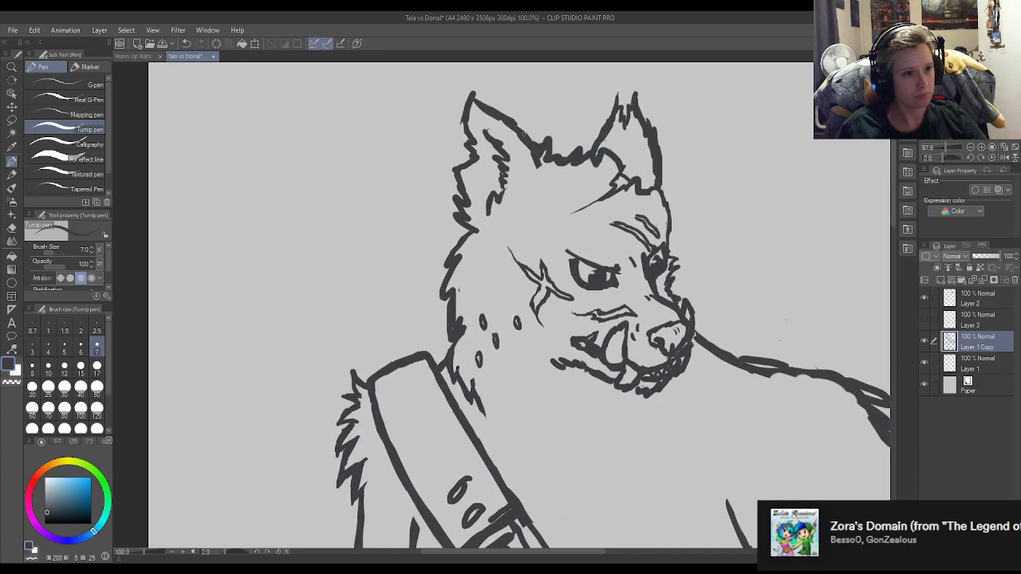
{"action": "scroll", "coordinate": [519, 185], "scroll_direction": "down", "scroll_amount": 3}
{"action": "scroll", "coordinate": [439, 274], "scroll_direction": "up", "scroll_amount": 3}
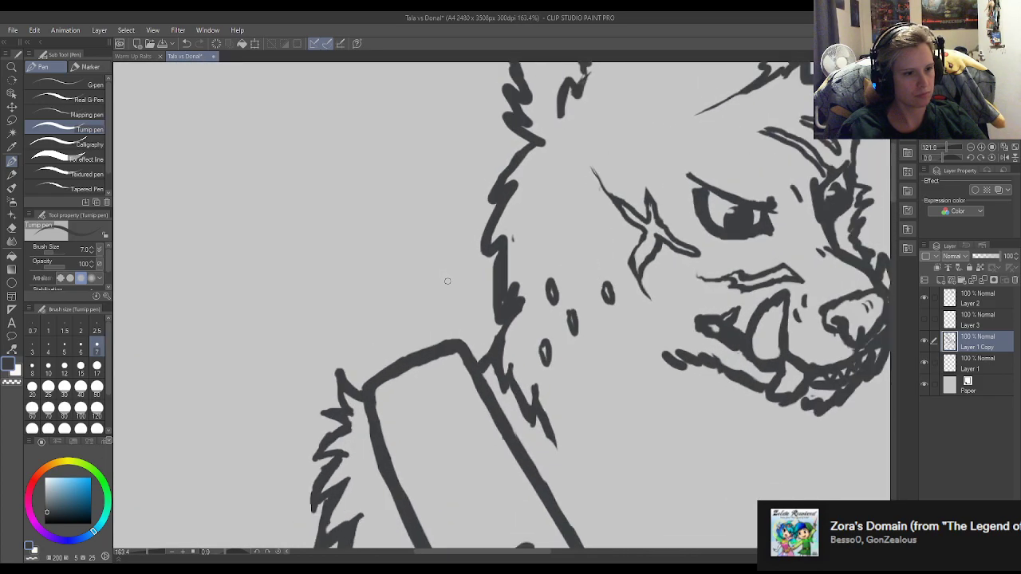
{"action": "scroll", "coordinate": [440, 274], "scroll_direction": "down", "scroll_amount": 2}
{"action": "scroll", "coordinate": [440, 274], "scroll_direction": "up", "scroll_amount": 1}
{"action": "scroll", "coordinate": [500, 227], "scroll_direction": "up", "scroll_amount": 4}
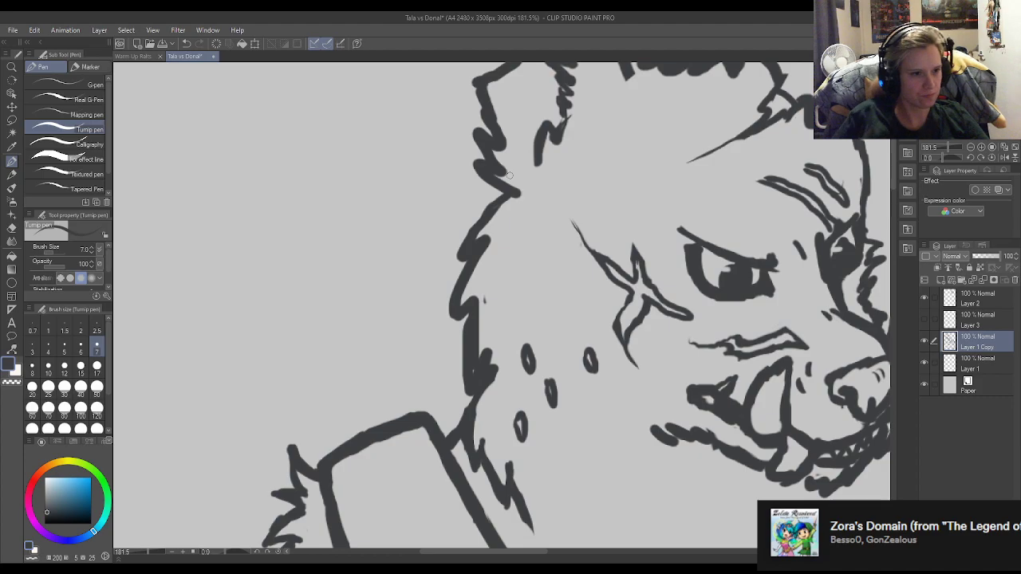
{"action": "key", "text": "e"}
{"action": "mouse_move", "coordinate": [490, 209]}
{"action": "left_mouse_down"}
{"action": "mouse_move", "coordinate": [471, 226]}
{"action": "mouse_move", "coordinate": [511, 197]}
{"action": "mouse_move", "coordinate": [472, 234]}
{"action": "mouse_move", "coordinate": [467, 267]}
{"action": "mouse_move", "coordinate": [512, 223]}
{"action": "mouse_move", "coordinate": [468, 258]}
{"action": "mouse_move", "coordinate": [493, 233]}
{"action": "mouse_move", "coordinate": [462, 251]}
{"action": "mouse_move", "coordinate": [491, 230]}
{"action": "left_mouse_up"}
{"action": "key", "text": "p"}
{"action": "key", "text": "e"}
{"action": "key", "text": "p"}
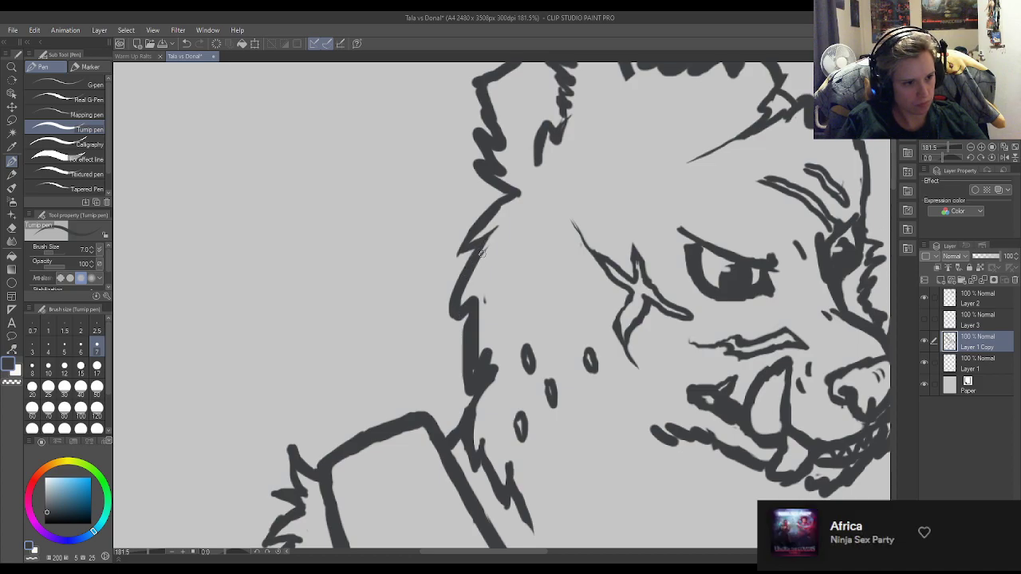
Redraw the second cheek fur tuft as a sharp point and connect it to the cheek line below.
{"action": "key", "text": "e"}
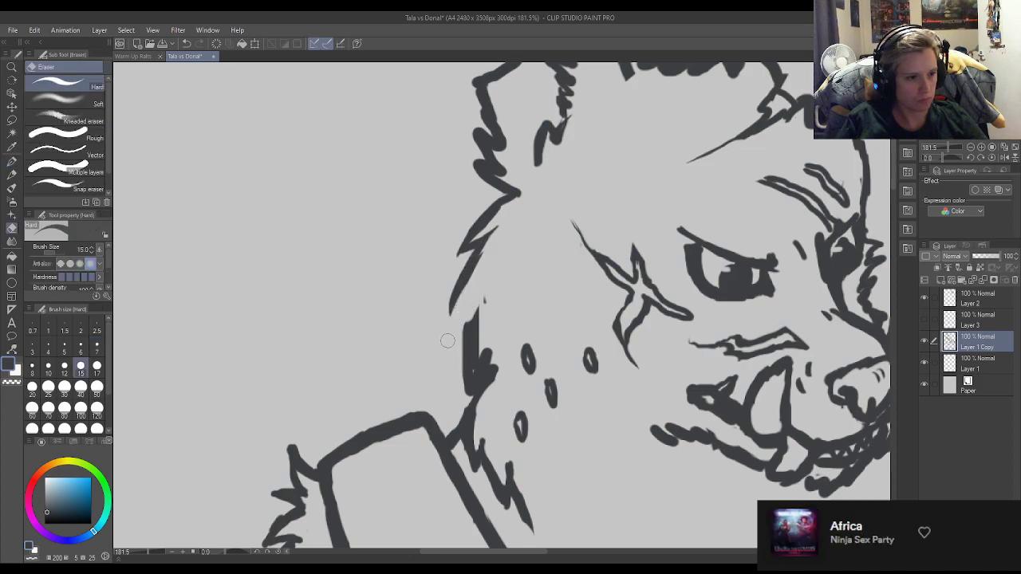
{"action": "key", "text": "p"}
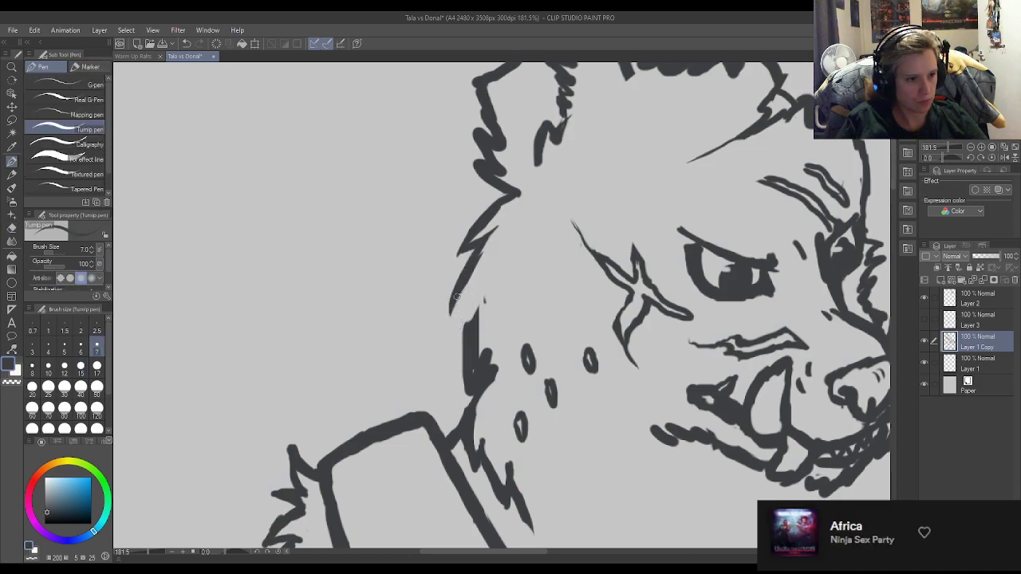
{"action": "left_click_drag", "start_coordinate": [453, 309], "coordinate": [478, 281]}
{"action": "key", "text": "e"}
{"action": "mouse_move", "coordinate": [442, 327]}
{"action": "left_mouse_down"}
{"action": "mouse_move", "coordinate": [465, 313]}
{"action": "mouse_move", "coordinate": [446, 315]}
{"action": "mouse_move", "coordinate": [467, 329]}
{"action": "left_mouse_up"}
{"action": "key", "text": "p"}
{"action": "left_click_drag", "start_coordinate": [482, 286], "coordinate": [476, 312]}
{"action": "key", "text": "e"}
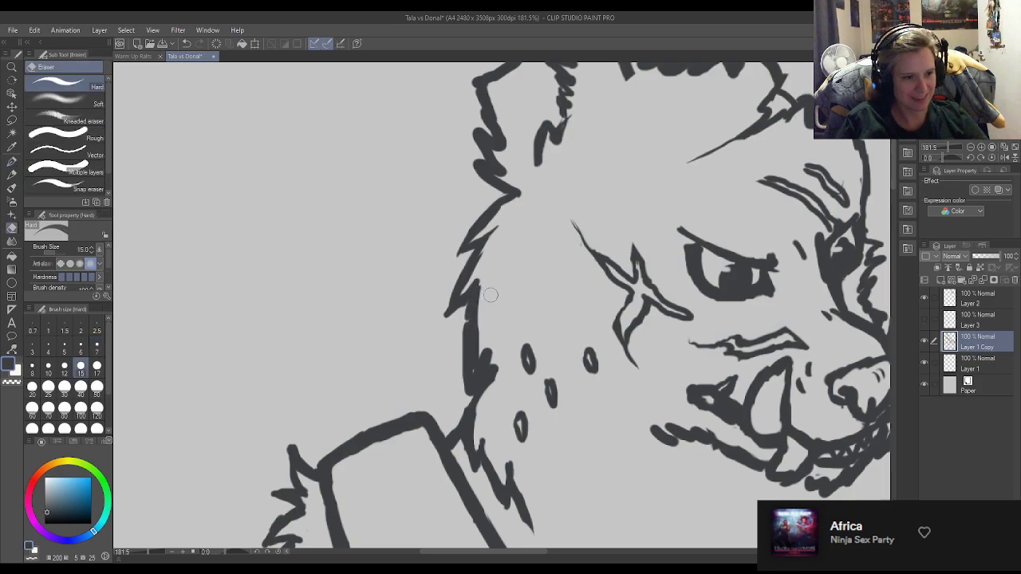
{"action": "key", "text": "p"}
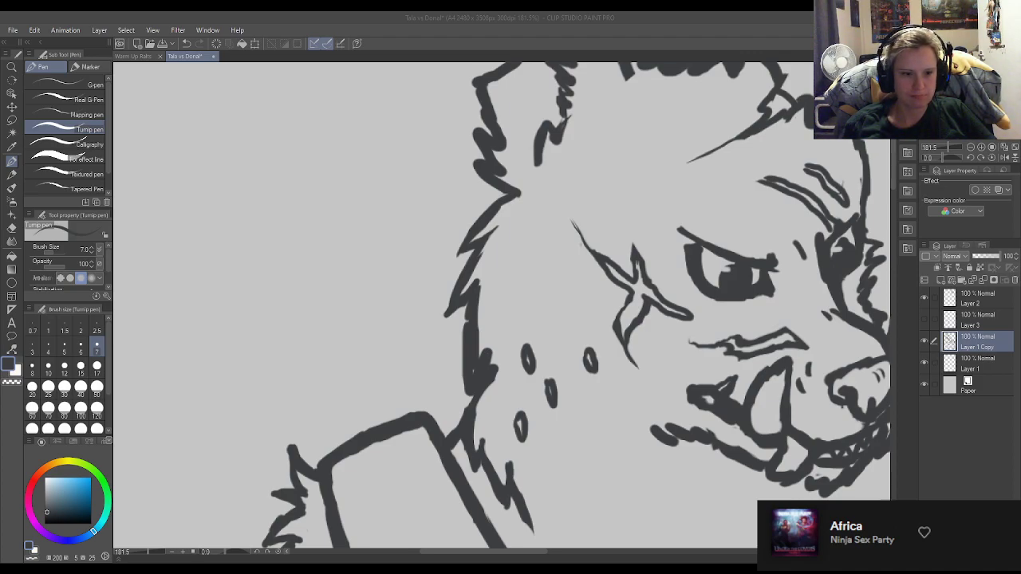
Redraw the third cheek fur tuft as a sharp point and connect it to the cheek line below.
{"action": "scroll", "coordinate": [514, 381], "scroll_direction": "down", "scroll_amount": 2}
{"action": "scroll", "coordinate": [417, 340], "scroll_direction": "up", "scroll_amount": 8}
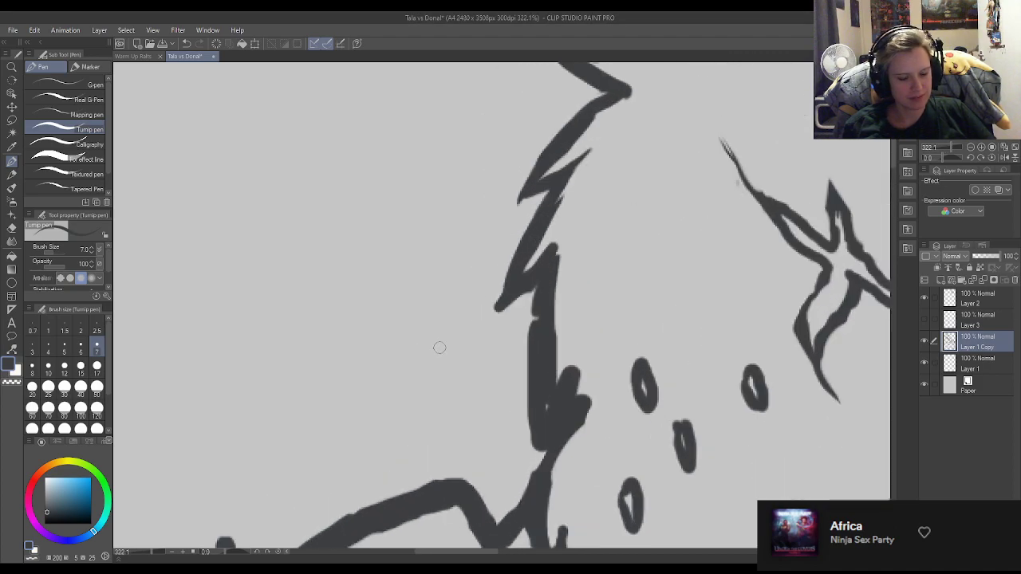
{"action": "key", "text": "e"}
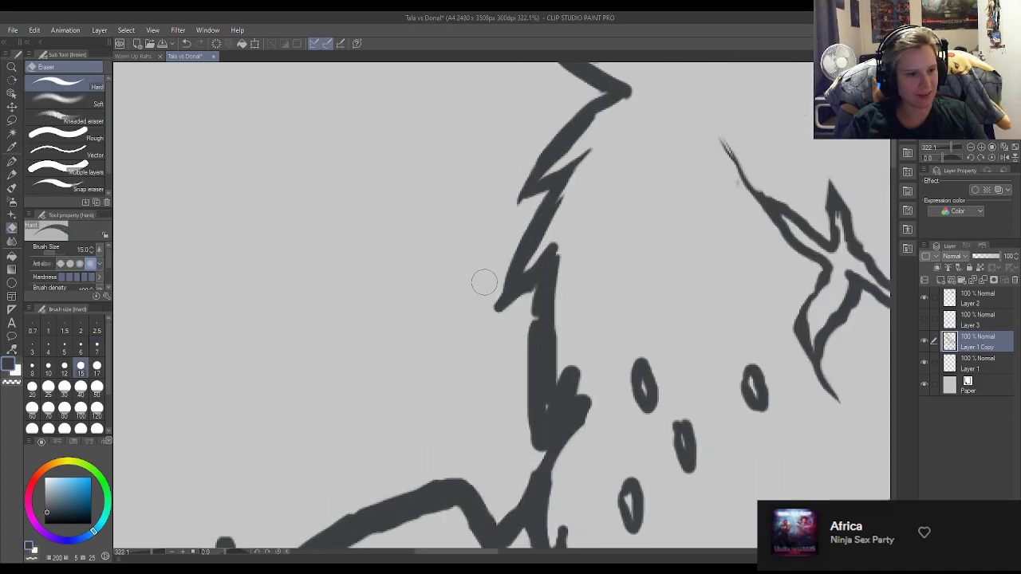
{"action": "mouse_move", "coordinate": [535, 315]}
{"action": "left_mouse_down"}
{"action": "mouse_move", "coordinate": [563, 275]}
{"action": "mouse_move", "coordinate": [557, 251]}
{"action": "mouse_move", "coordinate": [567, 251]}
{"action": "mouse_move", "coordinate": [548, 288]}
{"action": "mouse_move", "coordinate": [569, 234]}
{"action": "mouse_move", "coordinate": [535, 302]}
{"action": "mouse_move", "coordinate": [561, 243]}
{"action": "mouse_move", "coordinate": [550, 284]}
{"action": "mouse_move", "coordinate": [533, 282]}
{"action": "mouse_move", "coordinate": [555, 256]}
{"action": "mouse_move", "coordinate": [519, 284]}
{"action": "left_mouse_up"}
{"action": "key", "text": "p"}
{"action": "key", "text": "e"}
{"action": "left_click_drag", "start_coordinate": [569, 252], "coordinate": [558, 279]}
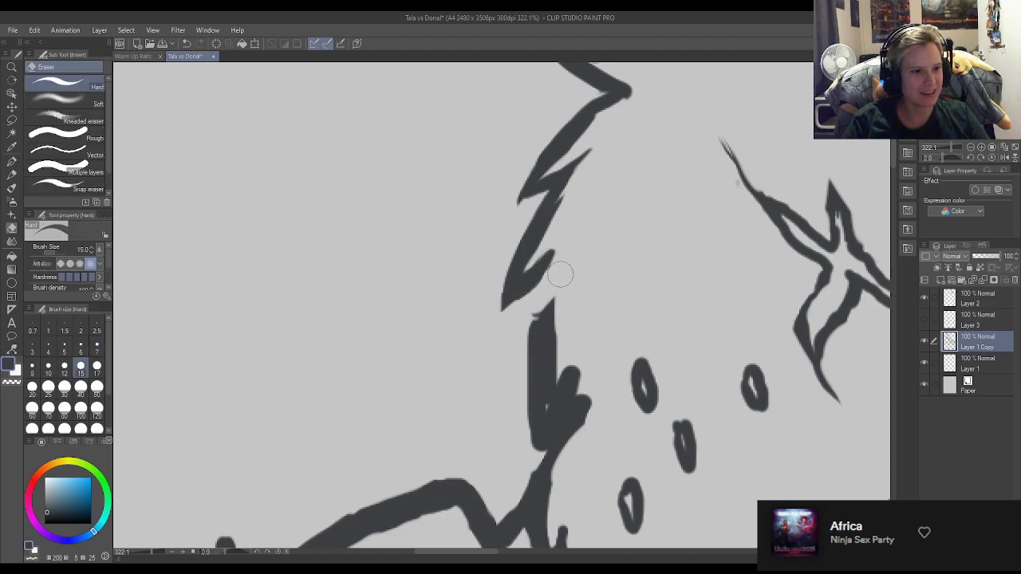
{"action": "key", "text": "p"}
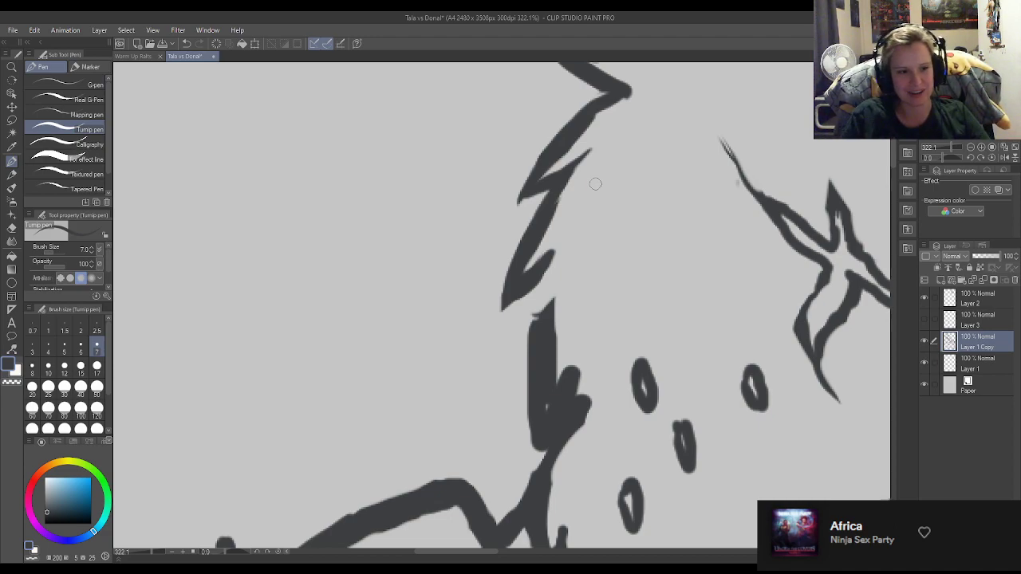
{"action": "mouse_move", "coordinate": [563, 239]}
{"action": "left_mouse_down"}
{"action": "mouse_move", "coordinate": [545, 271]}
{"action": "mouse_move", "coordinate": [539, 337]}
{"action": "left_mouse_up"}
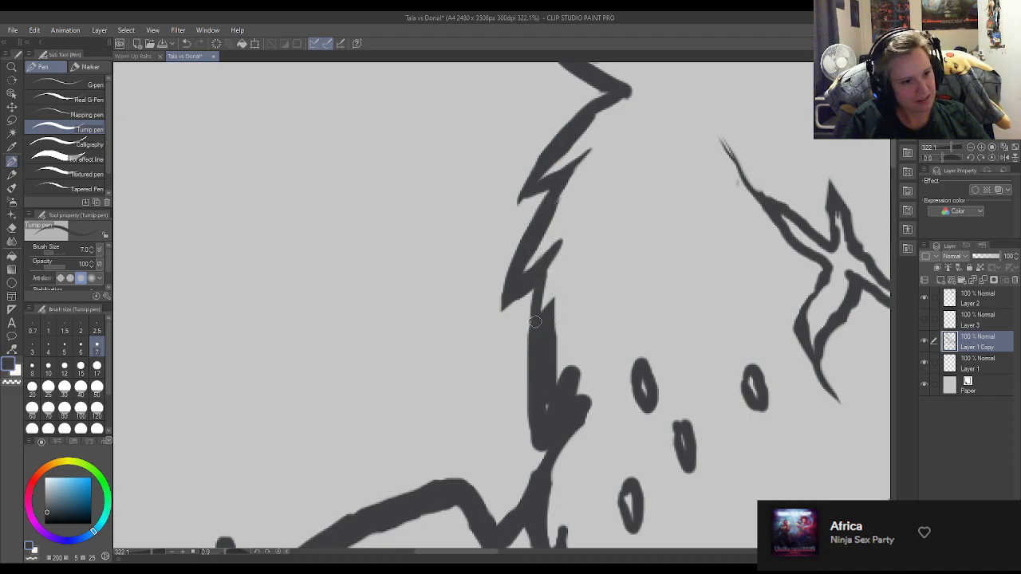
{"action": "mouse_move", "coordinate": [533, 293]}
{"action": "left_mouse_down"}
{"action": "mouse_move", "coordinate": [542, 326]}
{"action": "mouse_move", "coordinate": [530, 367]}
{"action": "mouse_move", "coordinate": [537, 293]}
{"action": "mouse_move", "coordinate": [550, 391]}
{"action": "mouse_move", "coordinate": [539, 401]}
{"action": "mouse_move", "coordinate": [545, 373]}
{"action": "mouse_move", "coordinate": [555, 390]}
{"action": "mouse_move", "coordinate": [561, 285]}
{"action": "mouse_move", "coordinate": [549, 330]}
{"action": "mouse_move", "coordinate": [561, 310]}
{"action": "mouse_move", "coordinate": [532, 304]}
{"action": "left_mouse_up"}
Refine the thick lower cheek line below the third tuft, extending it down to a pointed end.
{"action": "key", "text": "e"}
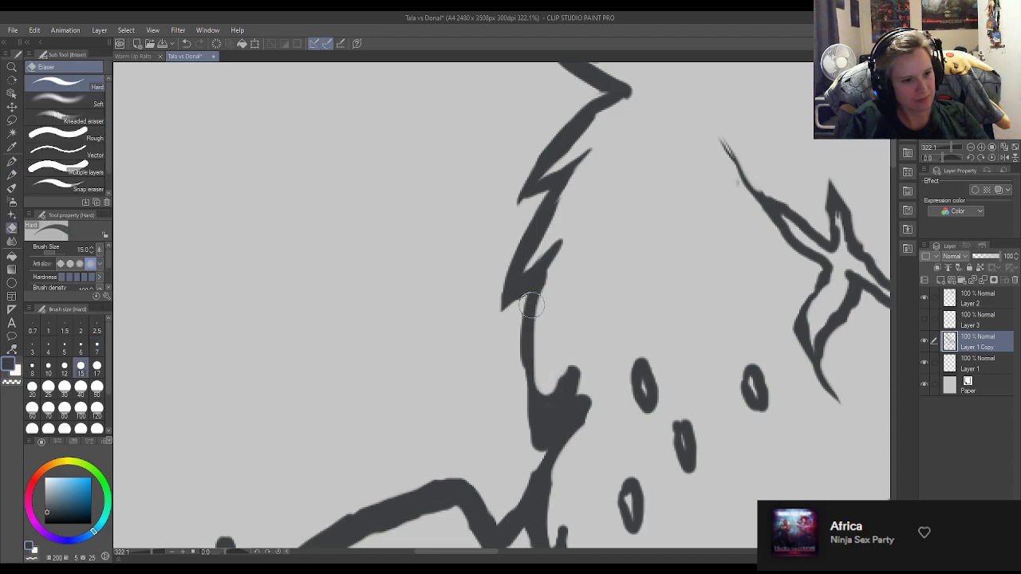
{"action": "key", "text": "p"}
{"action": "scroll", "coordinate": [532, 304], "scroll_direction": "up", "scroll_amount": 2}
{"action": "left_click_drag", "start_coordinate": [530, 348], "coordinate": [533, 454]}
{"action": "left_click_drag", "start_coordinate": [527, 400], "coordinate": [533, 439]}
{"action": "mouse_move", "coordinate": [530, 374]}
{"action": "left_mouse_down"}
{"action": "mouse_move", "coordinate": [536, 438]}
{"action": "mouse_move", "coordinate": [556, 472]}
{"action": "mouse_move", "coordinate": [534, 498]}
{"action": "left_mouse_up"}
Carve the blunt fur at the base of the cheek line into a thin, sharp tuft.
{"action": "key", "text": "e"}
{"action": "mouse_move", "coordinate": [573, 435]}
{"action": "left_mouse_down"}
{"action": "mouse_move", "coordinate": [537, 466]}
{"action": "mouse_move", "coordinate": [535, 453]}
{"action": "mouse_move", "coordinate": [533, 470]}
{"action": "mouse_move", "coordinate": [560, 406]}
{"action": "left_mouse_up"}
{"action": "key", "text": "p"}
{"action": "mouse_move", "coordinate": [538, 466]}
{"action": "left_mouse_down"}
{"action": "mouse_move", "coordinate": [556, 417]}
{"action": "mouse_move", "coordinate": [528, 488]}
{"action": "mouse_move", "coordinate": [518, 488]}
{"action": "mouse_move", "coordinate": [511, 463]}
{"action": "left_mouse_up"}
{"action": "key", "text": "e"}
{"action": "mouse_move", "coordinate": [577, 417]}
{"action": "left_mouse_down"}
{"action": "mouse_move", "coordinate": [575, 427]}
{"action": "mouse_move", "coordinate": [574, 389]}
{"action": "left_mouse_up"}
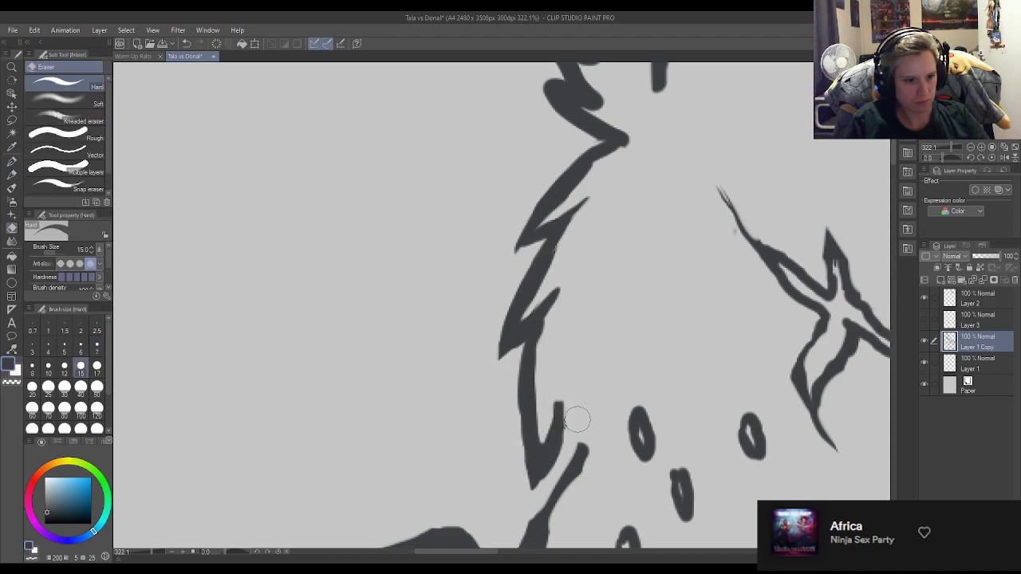
{"action": "key", "text": "p"}
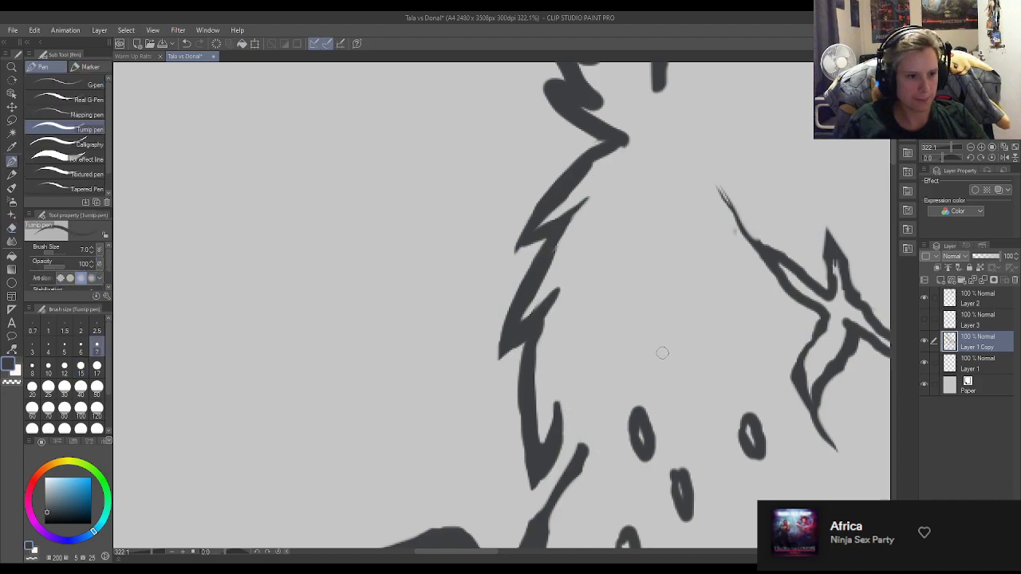
Draw a joining fur tuft between the cheek point and the neck line above the strap, and trim its edges.
{"action": "scroll", "coordinate": [485, 148], "scroll_direction": "down", "scroll_amount": 3}
{"action": "scroll", "coordinate": [516, 276], "scroll_direction": "up", "scroll_amount": 1}
{"action": "scroll", "coordinate": [525, 284], "scroll_direction": "down", "scroll_amount": 1}
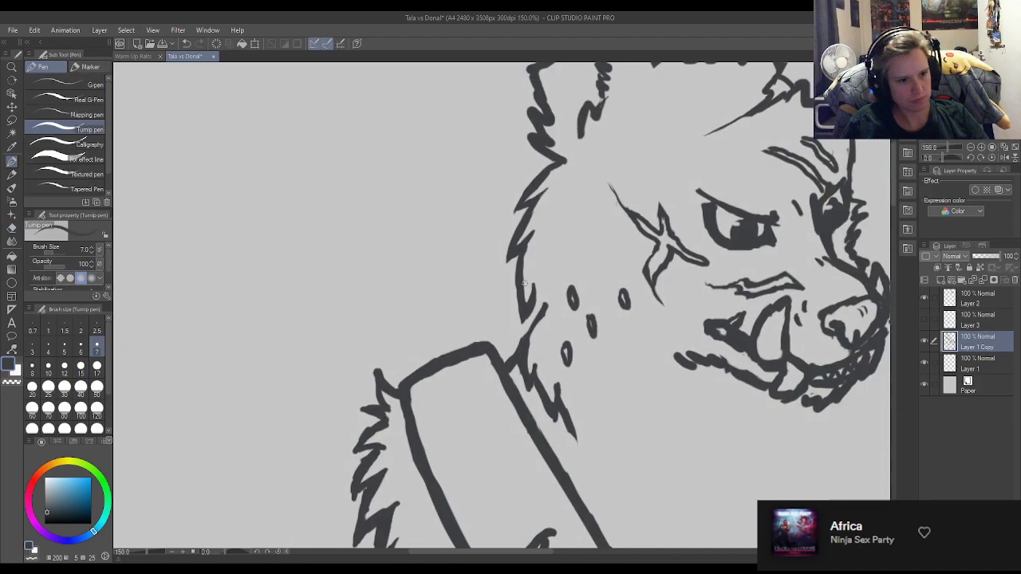
{"action": "scroll", "coordinate": [524, 283], "scroll_direction": "down", "scroll_amount": 1}
{"action": "scroll", "coordinate": [540, 276], "scroll_direction": "up", "scroll_amount": 5}
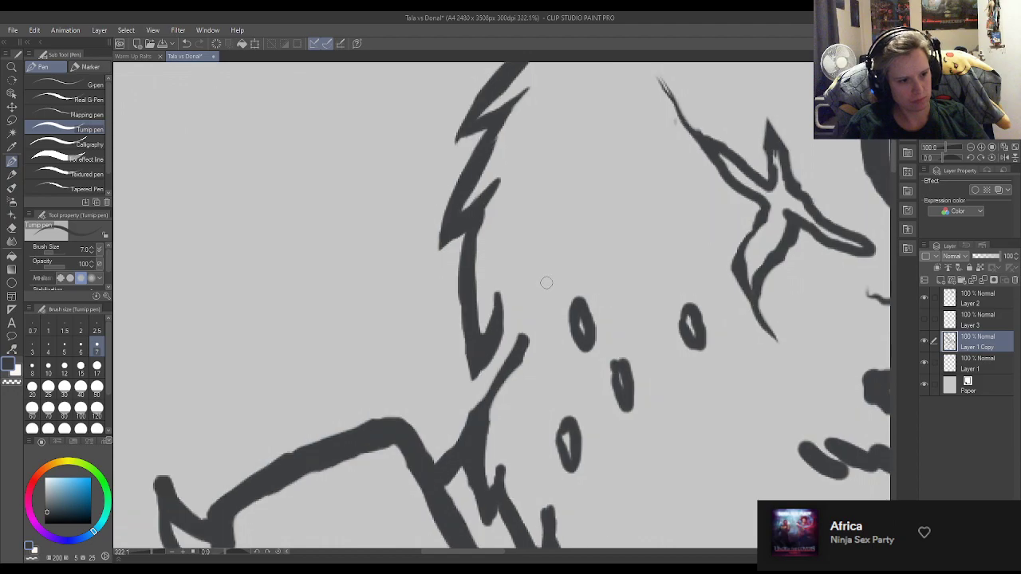
{"action": "left_click_drag", "start_coordinate": [490, 349], "coordinate": [504, 410]}
{"action": "key", "text": "ctrl+z"}
{"action": "left_click_drag", "start_coordinate": [517, 348], "coordinate": [503, 399]}
{"action": "mouse_move", "coordinate": [520, 351]}
{"action": "left_mouse_down"}
{"action": "mouse_move", "coordinate": [503, 403]}
{"action": "mouse_move", "coordinate": [462, 437]}
{"action": "left_mouse_up"}
{"action": "left_click_drag", "start_coordinate": [488, 384], "coordinate": [490, 405]}
{"action": "key", "text": "e"}
{"action": "left_click_drag", "start_coordinate": [535, 355], "coordinate": [529, 384]}
{"action": "key", "text": "p"}
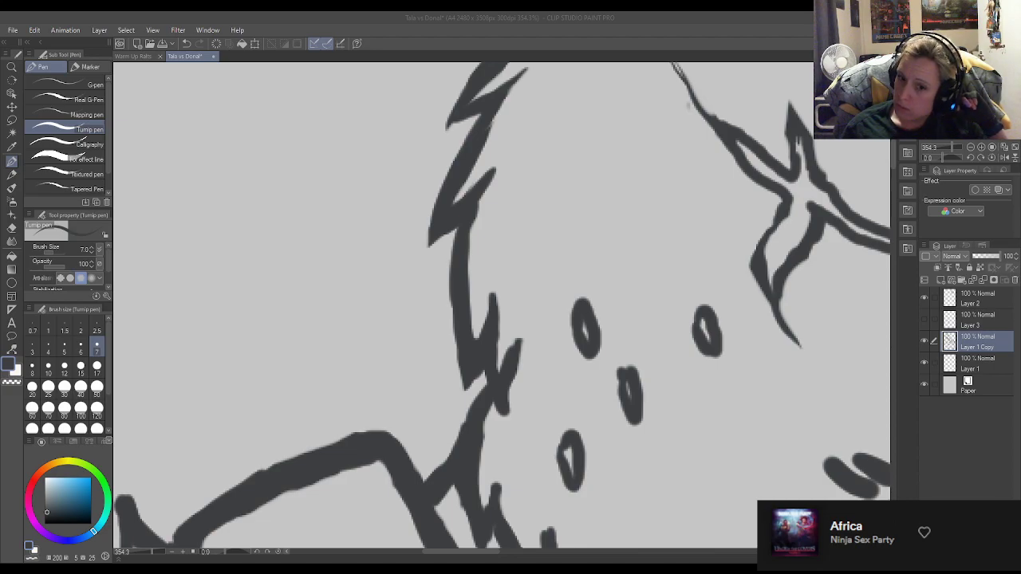
Clean up the strap buckle's prong into a smooth, rounded closed shape using the eraser and pen.
{"action": "scroll", "coordinate": [503, 343], "scroll_direction": "down", "scroll_amount": 12}
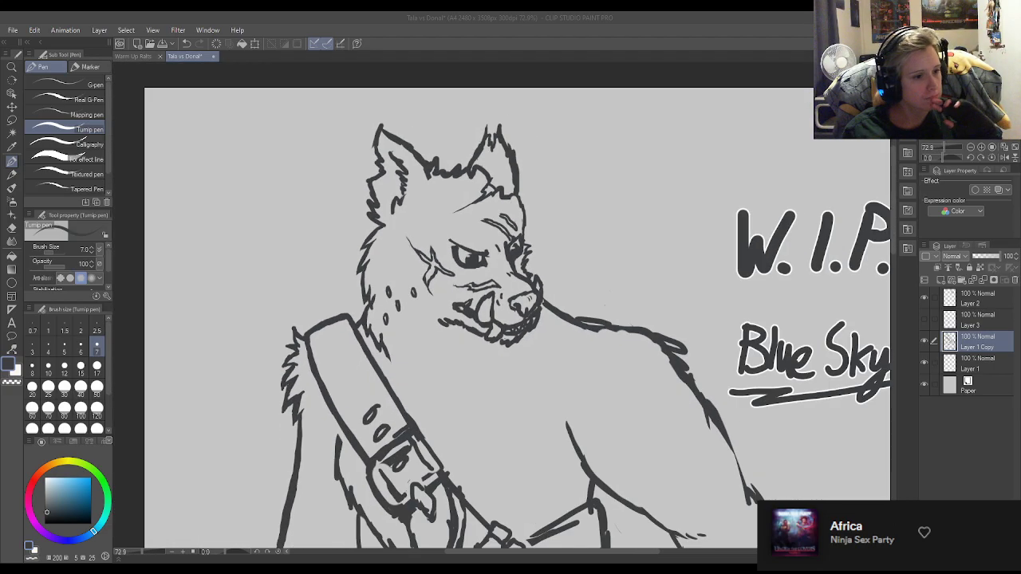
{"action": "scroll", "coordinate": [450, 343], "scroll_direction": "down", "scroll_amount": 2}
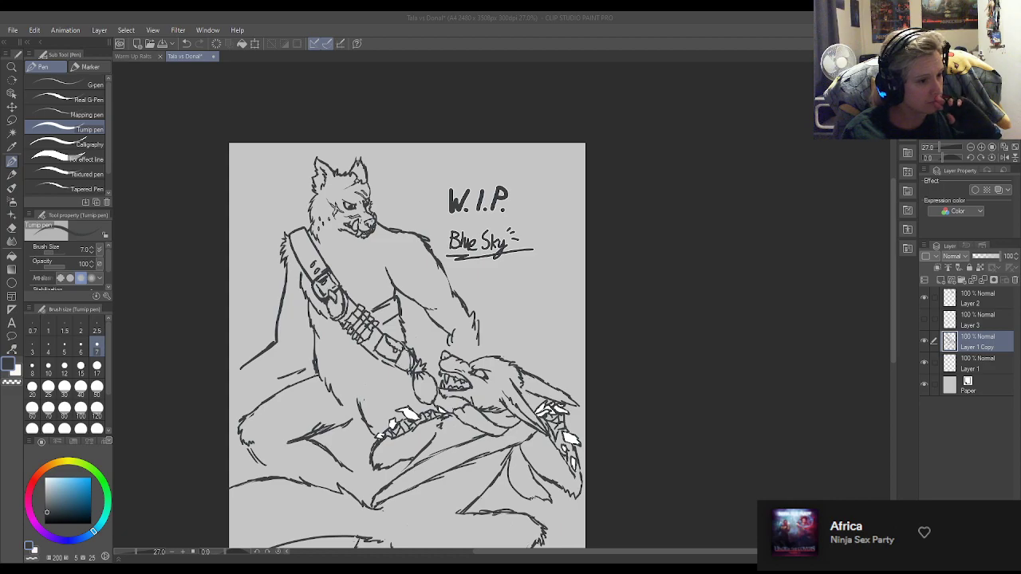
{"action": "scroll", "coordinate": [289, 296], "scroll_direction": "up", "scroll_amount": 8}
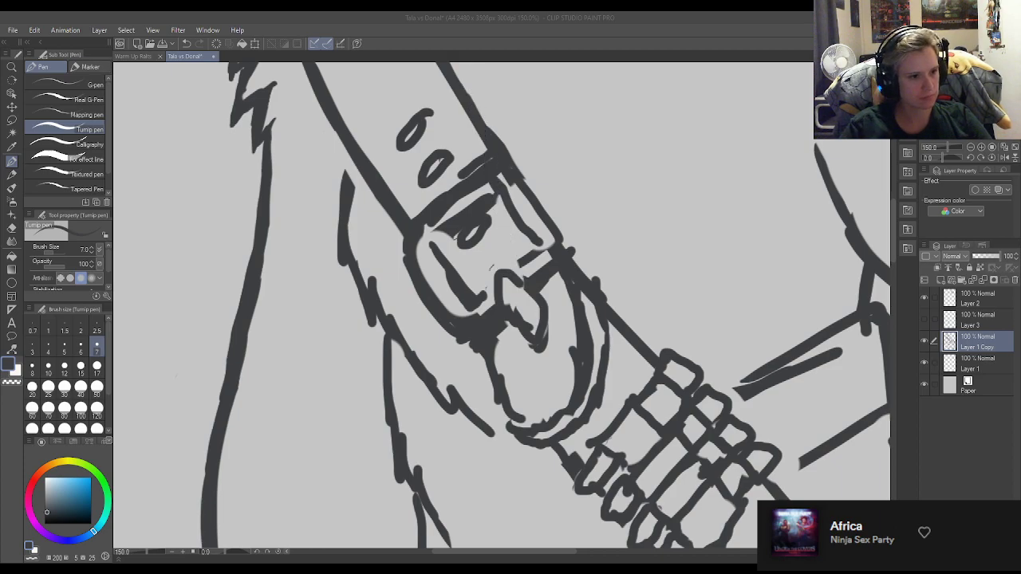
{"action": "key", "text": "e"}
{"action": "mouse_move", "coordinate": [525, 317]}
{"action": "left_mouse_down"}
{"action": "mouse_move", "coordinate": [544, 336]}
{"action": "mouse_move", "coordinate": [541, 317]}
{"action": "mouse_move", "coordinate": [524, 327]}
{"action": "mouse_move", "coordinate": [514, 317]}
{"action": "mouse_move", "coordinate": [536, 335]}
{"action": "mouse_move", "coordinate": [544, 314]}
{"action": "left_mouse_up"}
{"action": "key", "text": "p"}
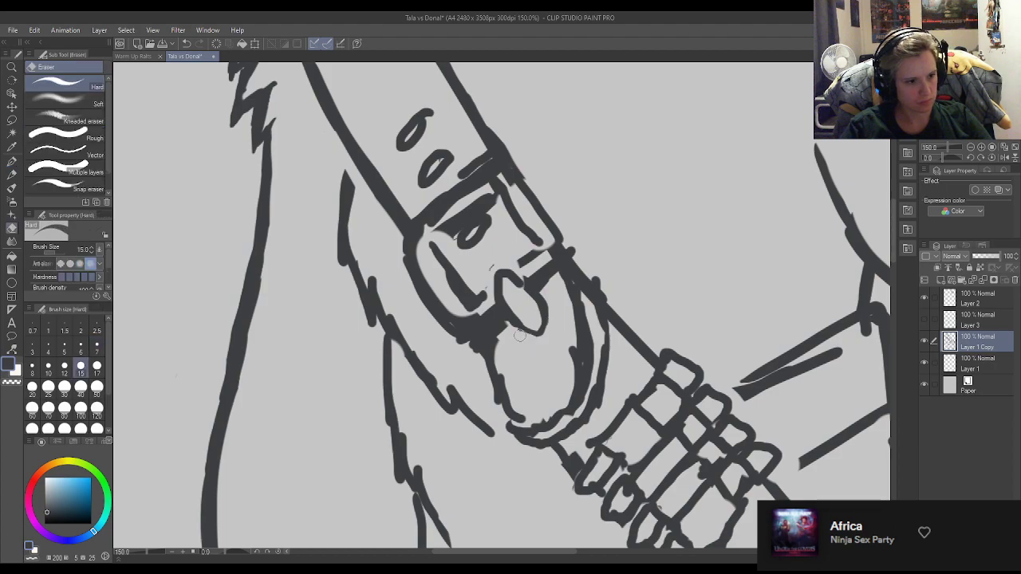
{"action": "mouse_move", "coordinate": [517, 323]}
{"action": "left_mouse_down"}
{"action": "mouse_move", "coordinate": [532, 329]}
{"action": "mouse_move", "coordinate": [539, 320]}
{"action": "mouse_move", "coordinate": [527, 294]}
{"action": "left_mouse_up"}
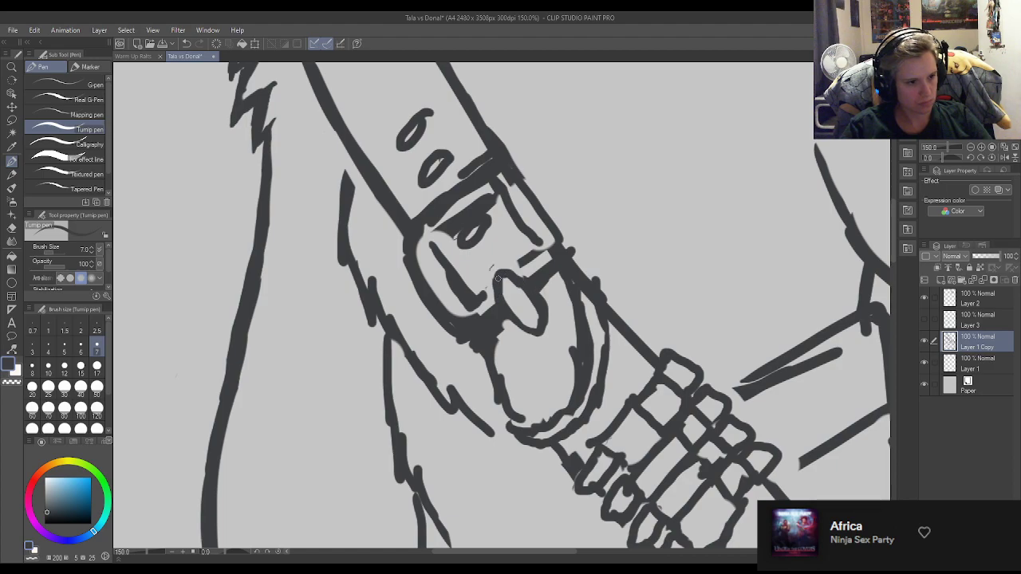
{"action": "key", "text": "e"}
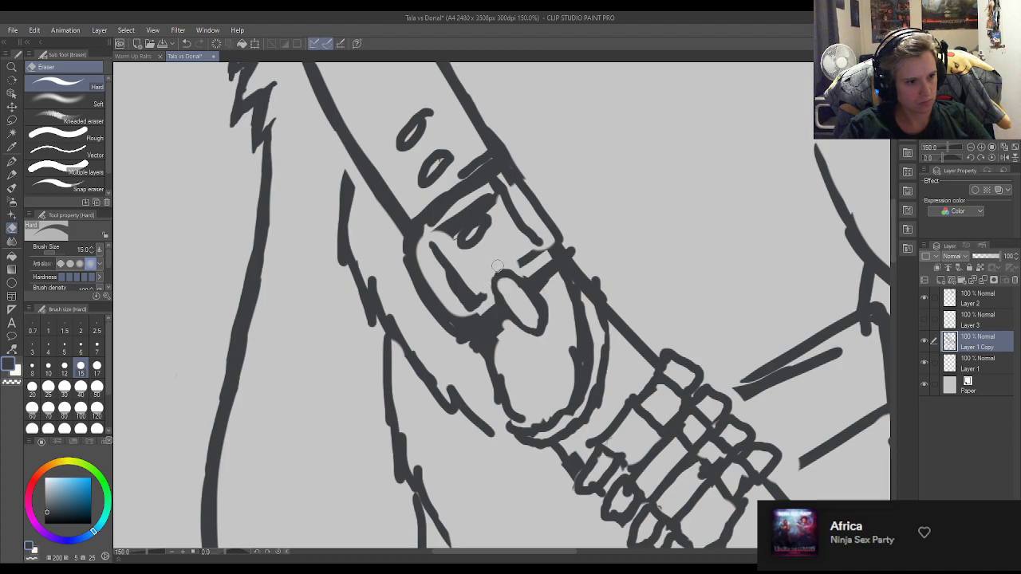
{"action": "key", "text": "p"}
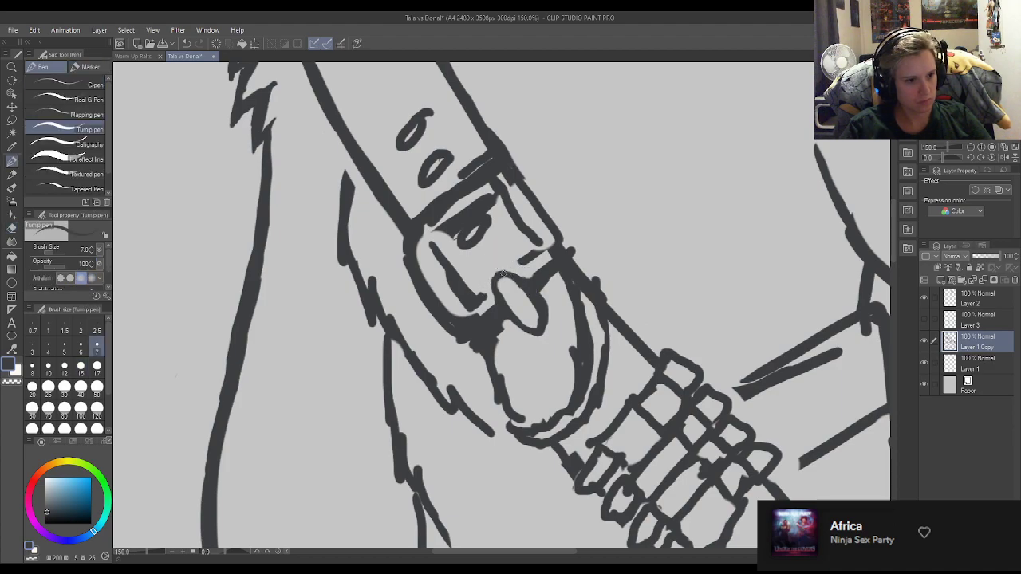
{"action": "mouse_move", "coordinate": [499, 277]}
{"action": "left_mouse_down"}
{"action": "mouse_move", "coordinate": [527, 288]}
{"action": "mouse_move", "coordinate": [492, 281]}
{"action": "mouse_move", "coordinate": [509, 319]}
{"action": "left_mouse_up"}
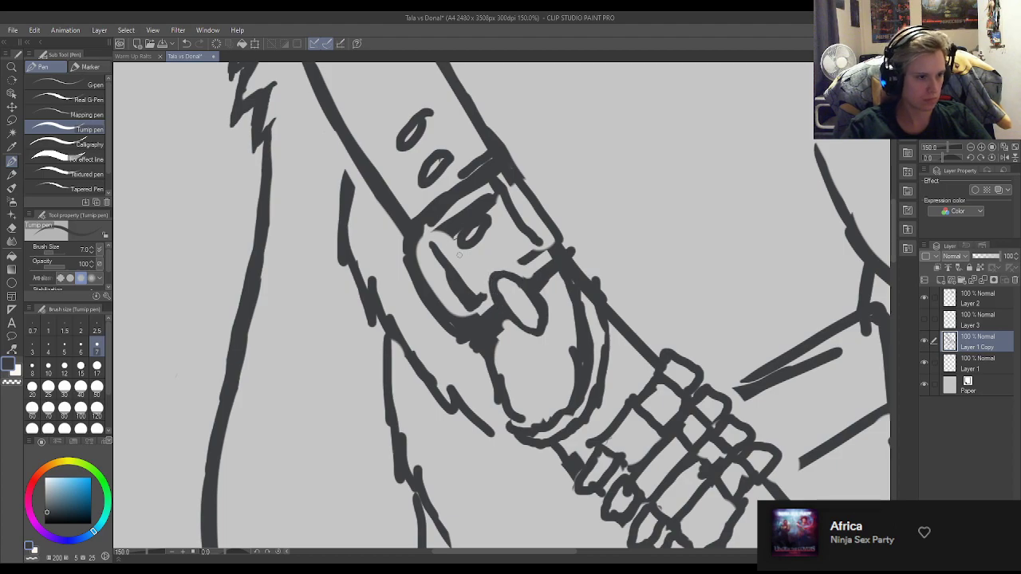
Thin the outer outline of the strap buckle's frame and round its corner at the strap edge.
{"action": "key", "text": "e"}
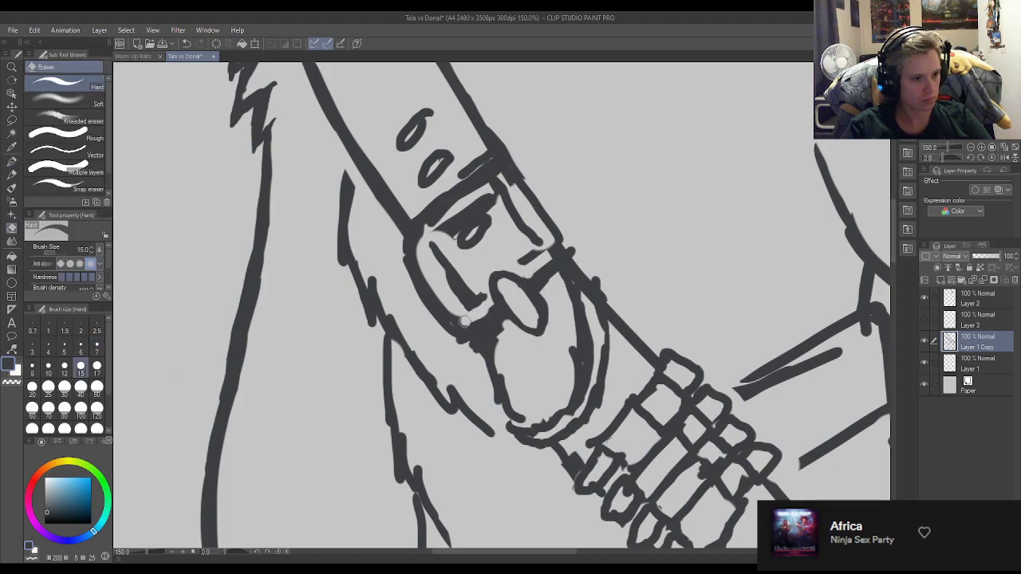
{"action": "mouse_move", "coordinate": [462, 320]}
{"action": "left_mouse_down"}
{"action": "mouse_move", "coordinate": [443, 308]}
{"action": "mouse_move", "coordinate": [411, 233]}
{"action": "mouse_move", "coordinate": [501, 174]}
{"action": "left_mouse_up"}
{"action": "key", "text": "p"}
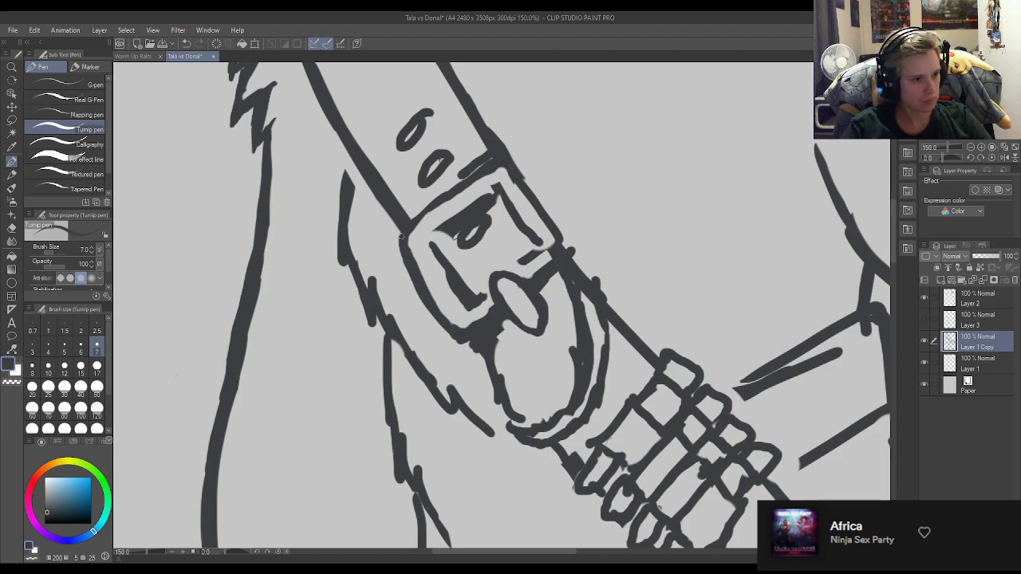
{"action": "key", "text": "e"}
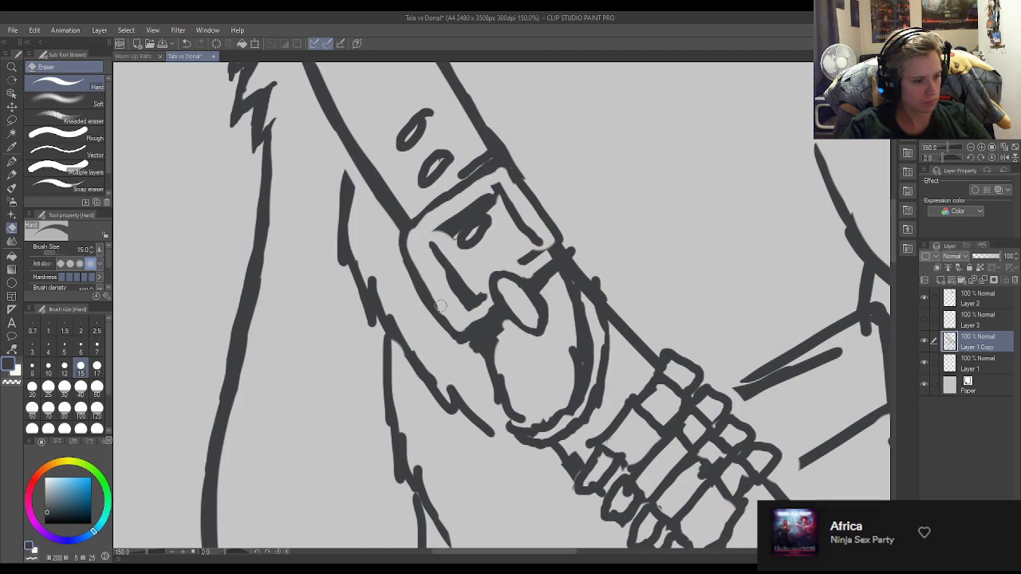
{"action": "key", "text": "p"}
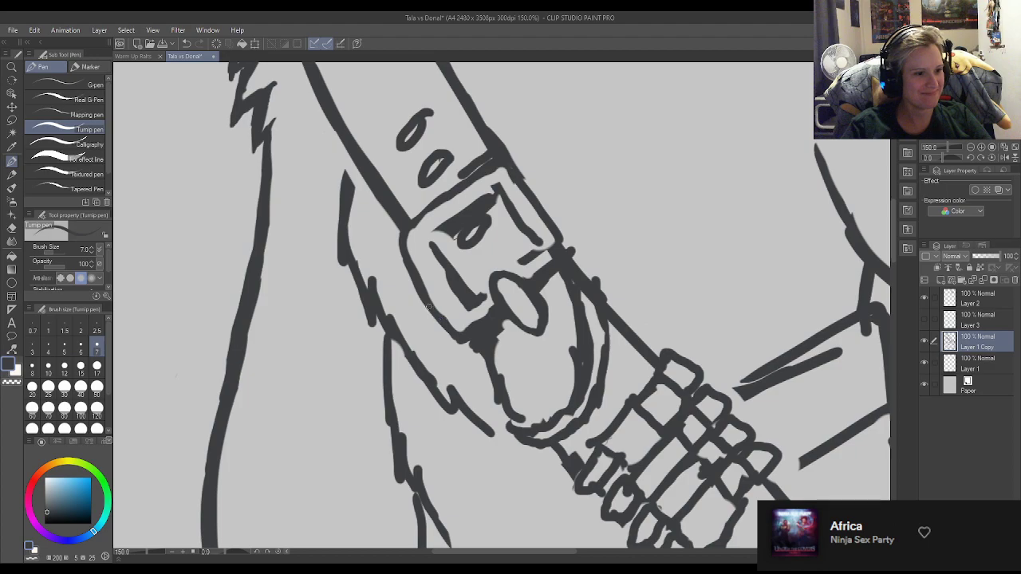
Thin and redraw the inner outline of the buckle frame along its lower-left side and bottom corner.
{"action": "key", "text": "e"}
{"action": "mouse_move", "coordinate": [481, 290]}
{"action": "left_mouse_down"}
{"action": "mouse_move", "coordinate": [444, 256]}
{"action": "mouse_move", "coordinate": [462, 293]}
{"action": "mouse_move", "coordinate": [450, 288]}
{"action": "mouse_move", "coordinate": [475, 307]}
{"action": "mouse_move", "coordinate": [458, 310]}
{"action": "mouse_move", "coordinate": [467, 308]}
{"action": "mouse_move", "coordinate": [456, 308]}
{"action": "mouse_move", "coordinate": [426, 248]}
{"action": "mouse_move", "coordinate": [436, 272]}
{"action": "mouse_move", "coordinate": [431, 237]}
{"action": "left_mouse_up"}
{"action": "key", "text": "p"}
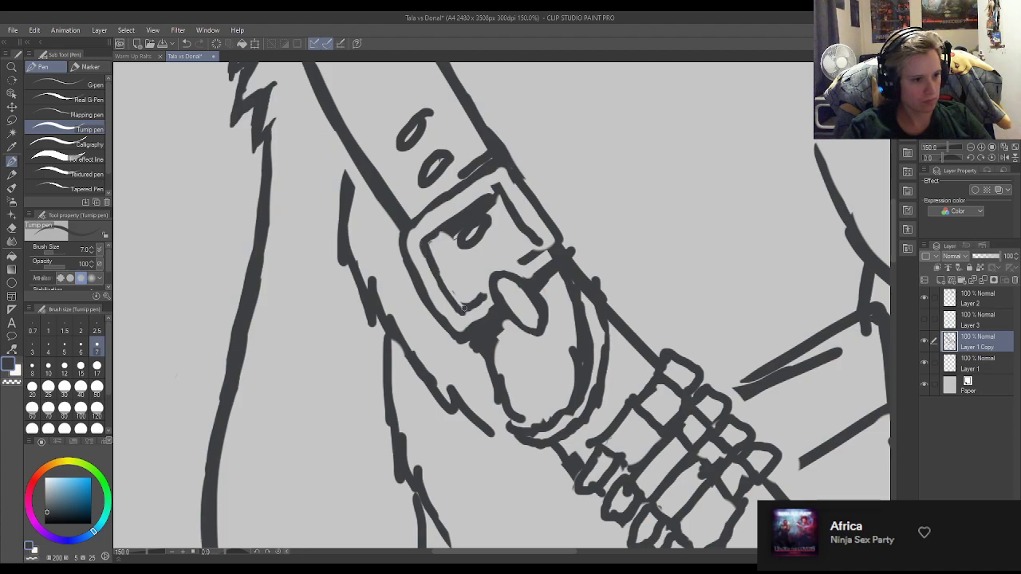
{"action": "key", "text": "e"}
{"action": "mouse_move", "coordinate": [449, 280]}
{"action": "left_mouse_down"}
{"action": "mouse_move", "coordinate": [433, 244]}
{"action": "mouse_move", "coordinate": [445, 239]}
{"action": "mouse_move", "coordinate": [440, 246]}
{"action": "left_mouse_up"}
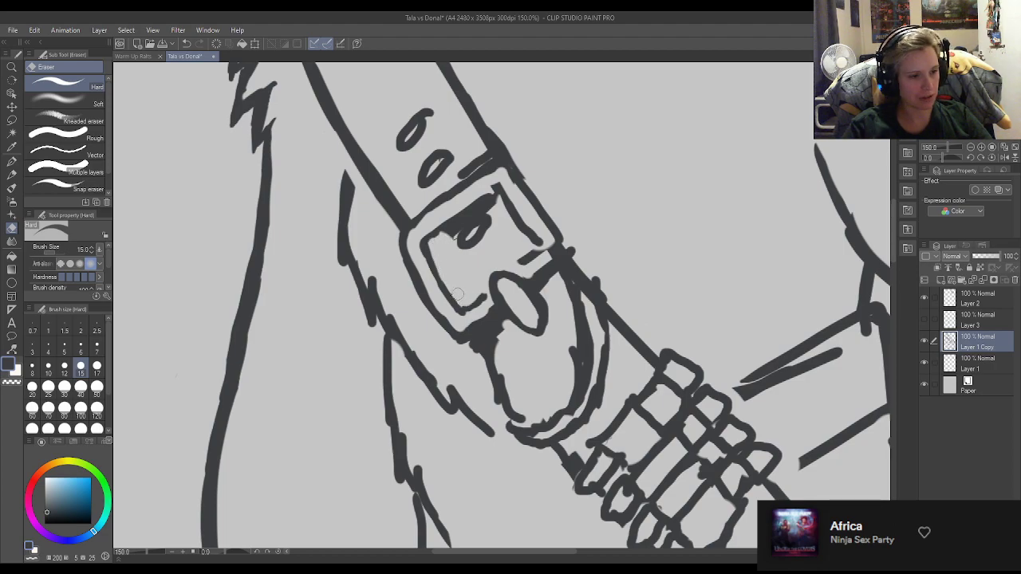
{"action": "key", "text": "p"}
{"action": "key", "text": "e"}
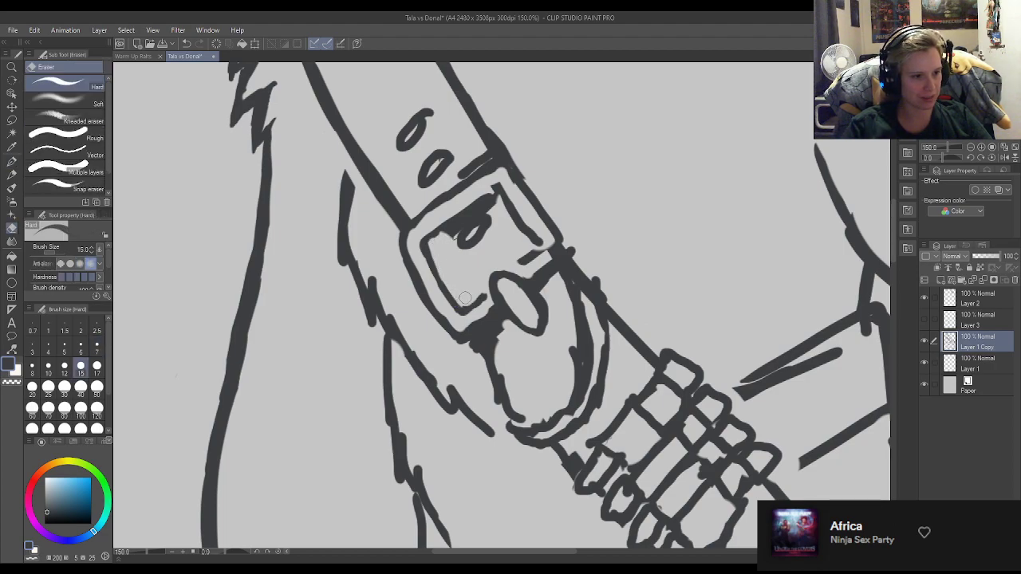
{"action": "key", "text": "p"}
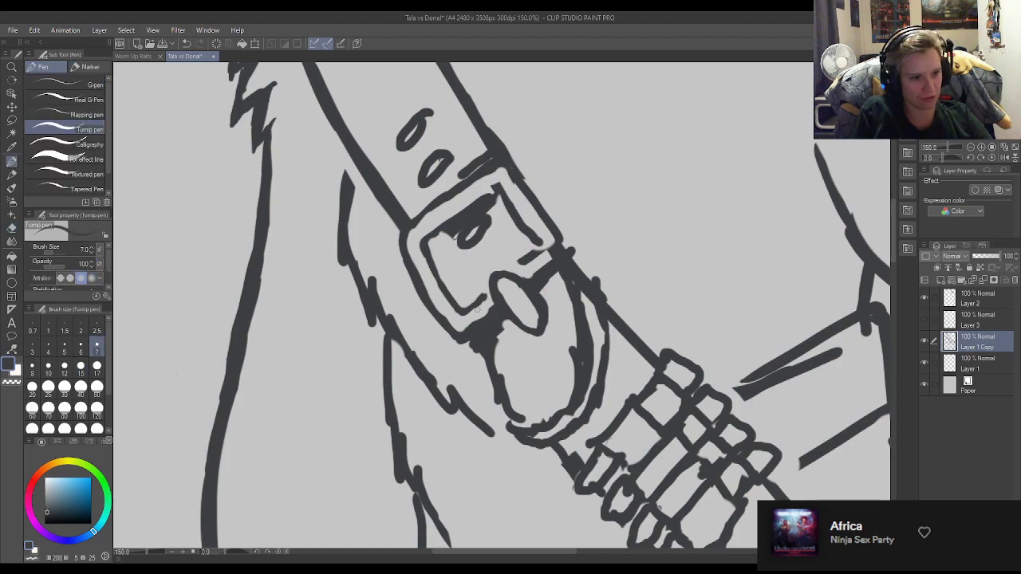
Close the inner outline of the buckle frame at its right corner and smooth the line there.
{"action": "mouse_move", "coordinate": [515, 268]}
{"action": "left_mouse_down"}
{"action": "mouse_move", "coordinate": [515, 232]}
{"action": "mouse_move", "coordinate": [532, 229]}
{"action": "mouse_move", "coordinate": [555, 262]}
{"action": "mouse_move", "coordinate": [545, 270]}
{"action": "mouse_move", "coordinate": [546, 245]}
{"action": "mouse_move", "coordinate": [548, 273]}
{"action": "mouse_move", "coordinate": [549, 240]}
{"action": "mouse_move", "coordinate": [533, 264]}
{"action": "left_mouse_up"}
{"action": "key", "text": "ctrl+z"}
{"action": "key", "text": "e"}
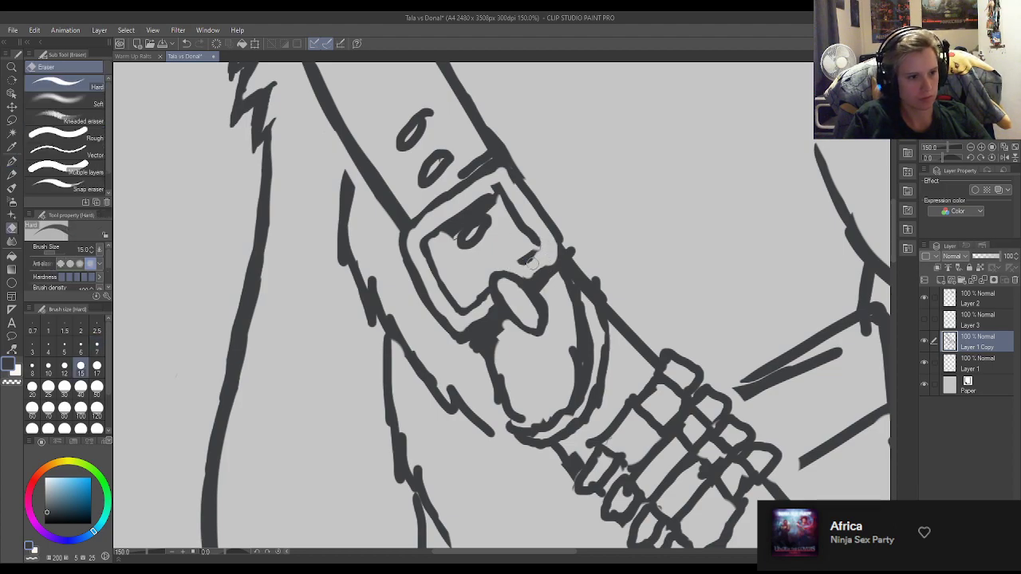
{"action": "key", "text": "p"}
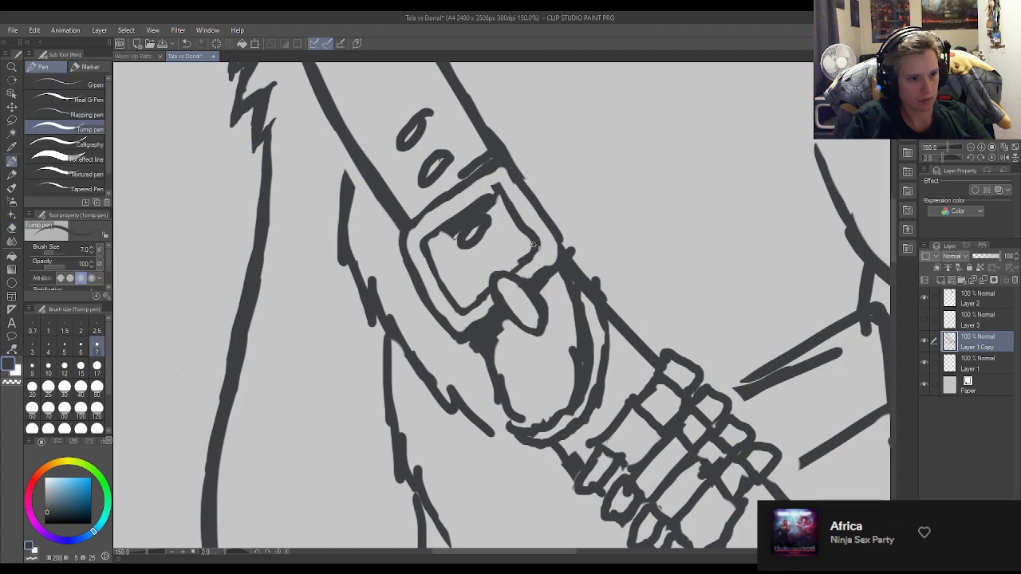
{"action": "key", "text": "e"}
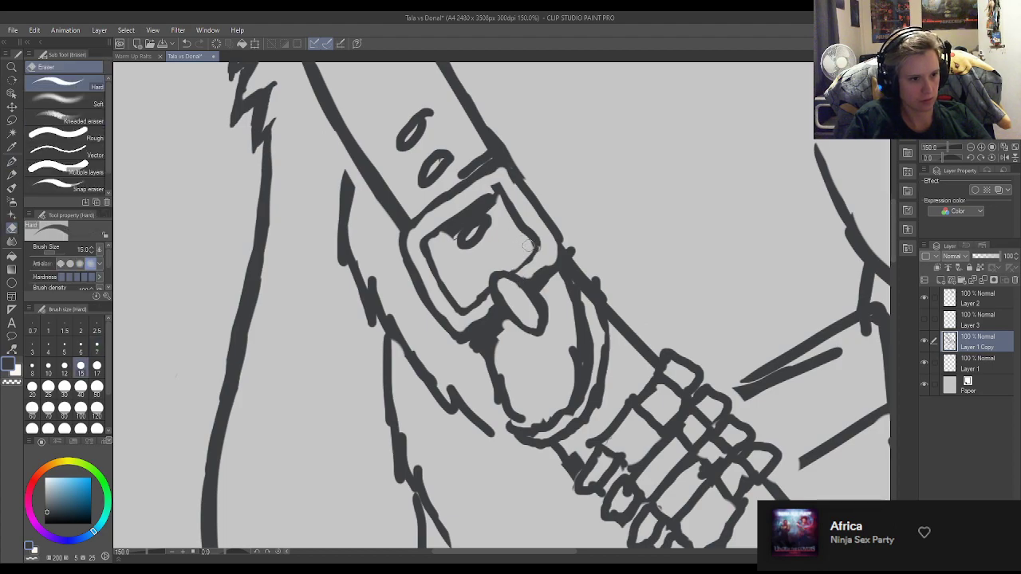
{"action": "key", "text": "p"}
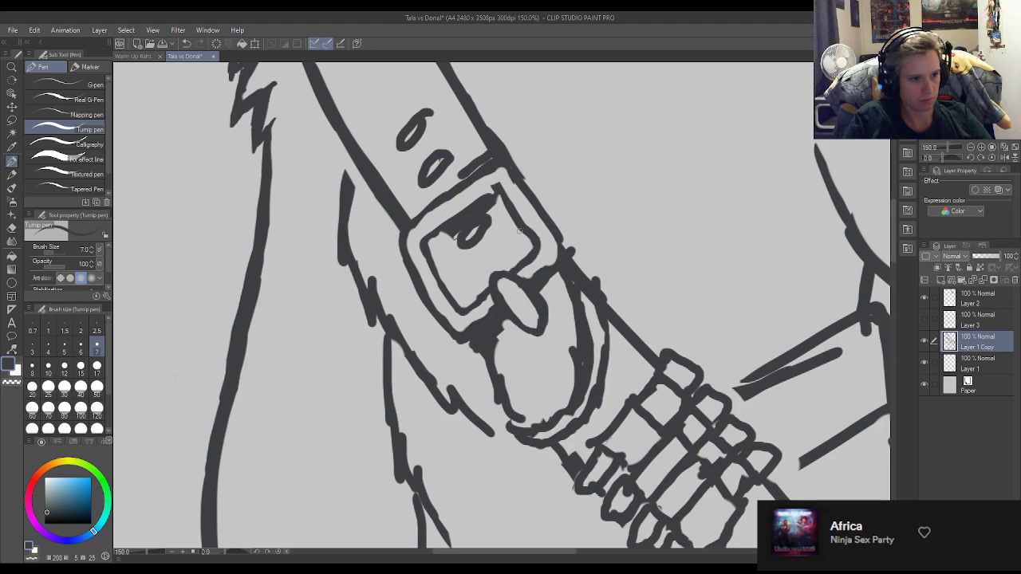
{"action": "key", "text": "e"}
{"action": "key", "text": "p"}
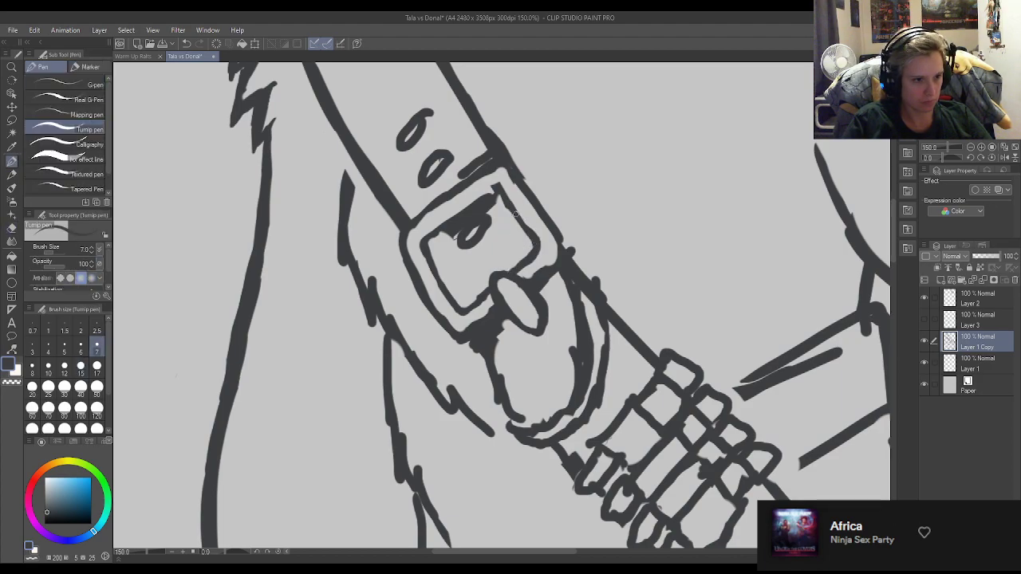
Erase the heavy shading along the buckle frame's inner edge and trim the strap hole inside it to a small clean oval.
{"action": "key", "text": "e"}
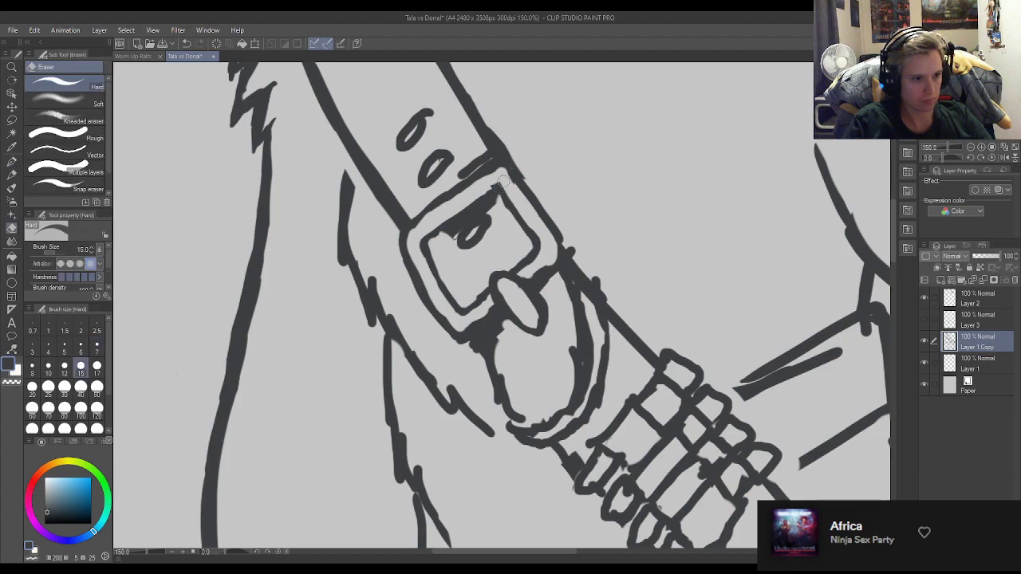
{"action": "mouse_move", "coordinate": [440, 248]}
{"action": "left_mouse_down"}
{"action": "mouse_move", "coordinate": [485, 208]}
{"action": "mouse_move", "coordinate": [455, 226]}
{"action": "left_mouse_up"}
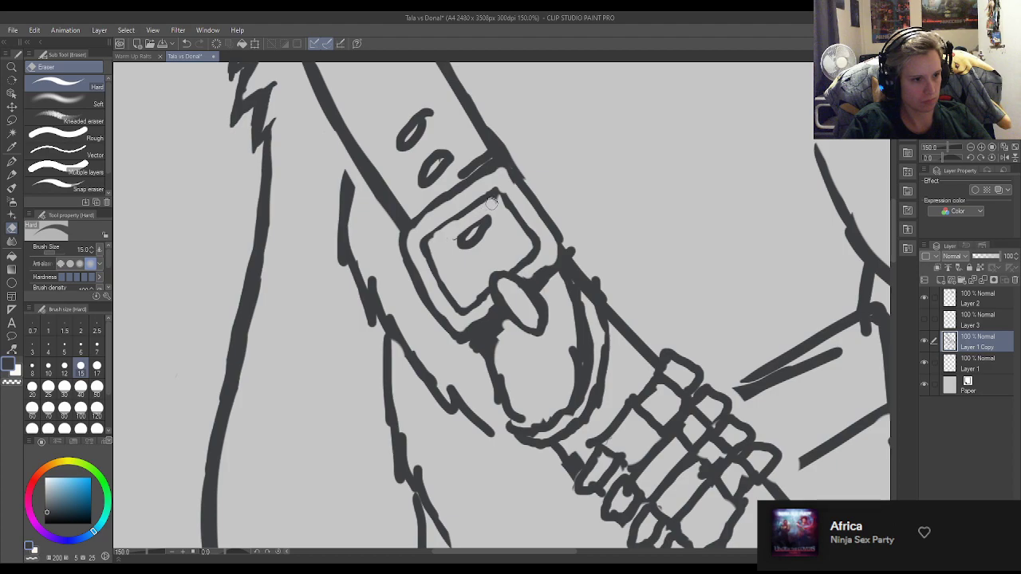
{"action": "key", "text": "p"}
{"action": "key", "text": "e"}
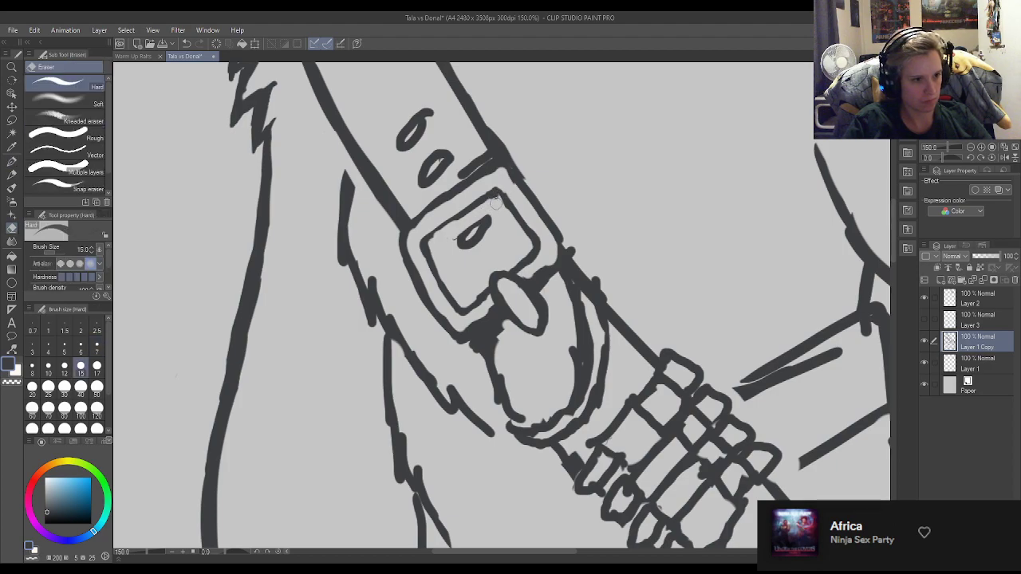
{"action": "left_click_drag", "start_coordinate": [474, 239], "coordinate": [461, 246]}
{"action": "key", "text": "p"}
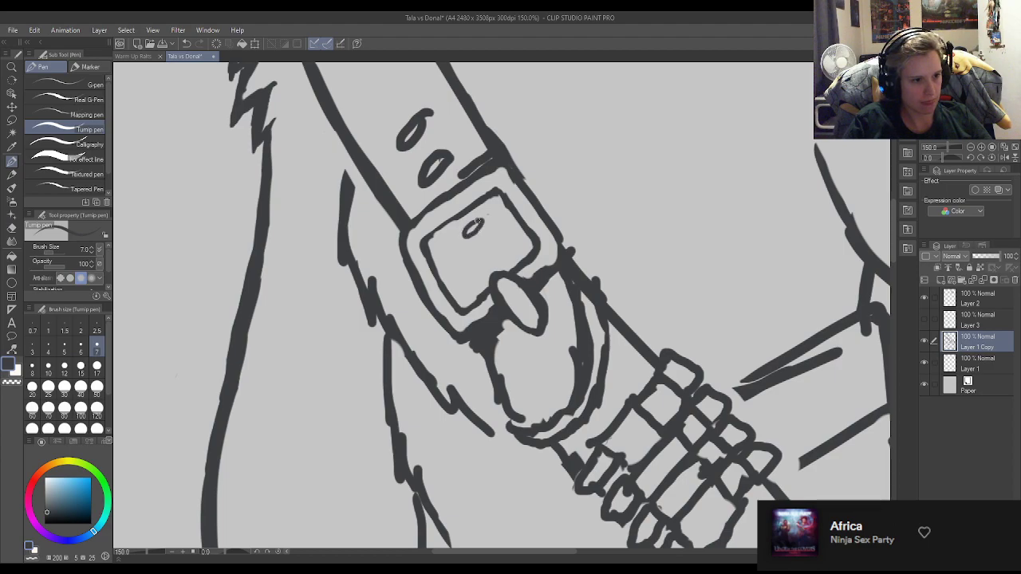
{"action": "key", "text": "e"}
{"action": "left_click_drag", "start_coordinate": [472, 233], "coordinate": [474, 220]}
{"action": "key", "text": "p"}
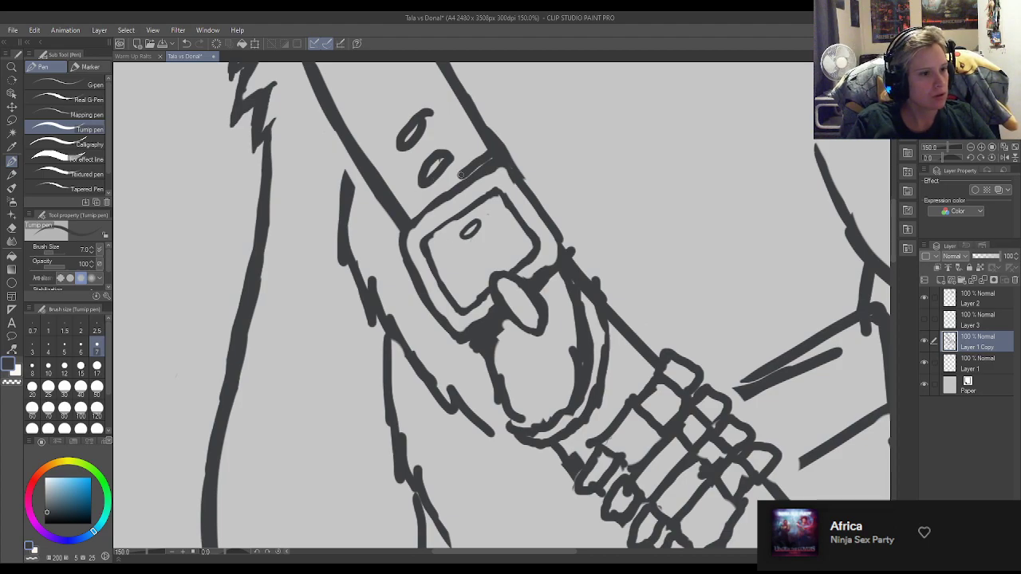
Erase the overshooting strokes around the buckle's upper corner and reconnect the strap's right edge to the frame.
{"action": "key", "text": "e"}
{"action": "mouse_move", "coordinate": [481, 157]}
{"action": "left_mouse_down"}
{"action": "mouse_move", "coordinate": [498, 130]}
{"action": "mouse_move", "coordinate": [484, 158]}
{"action": "mouse_move", "coordinate": [502, 150]}
{"action": "mouse_move", "coordinate": [534, 183]}
{"action": "left_mouse_up"}
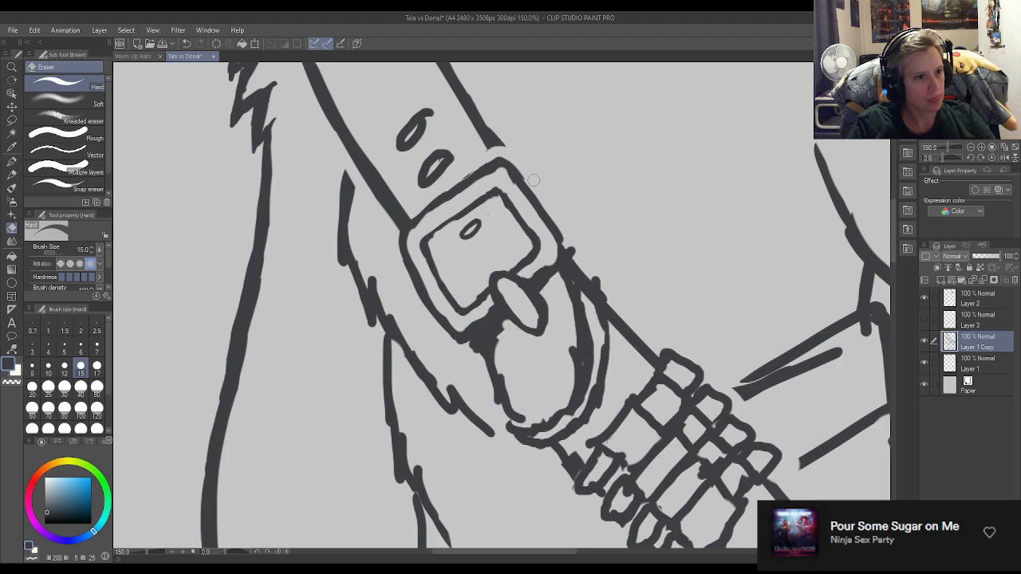
{"action": "key", "text": "p"}
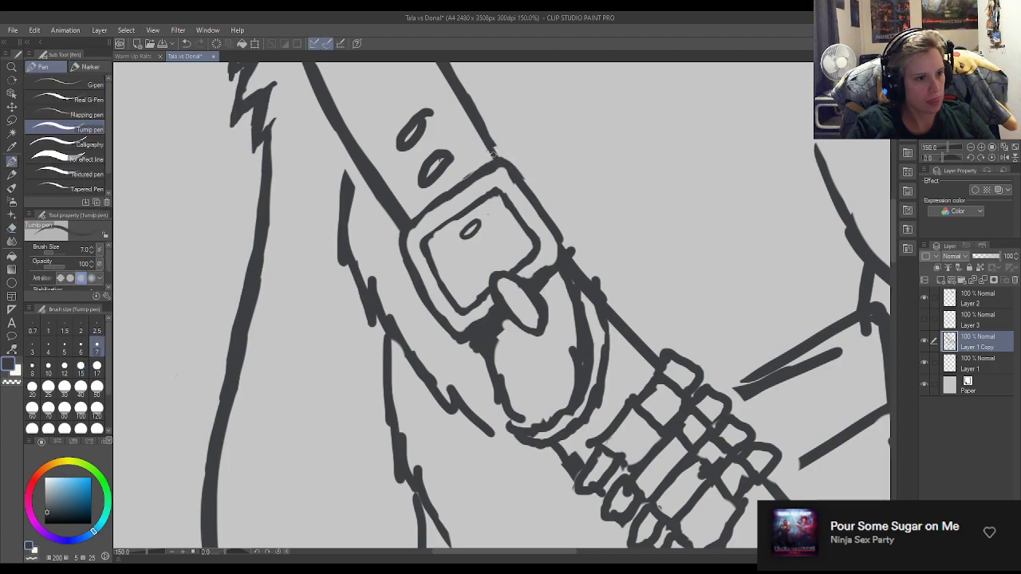
{"action": "left_click_drag", "start_coordinate": [495, 158], "coordinate": [490, 153]}
{"action": "key", "text": "e"}
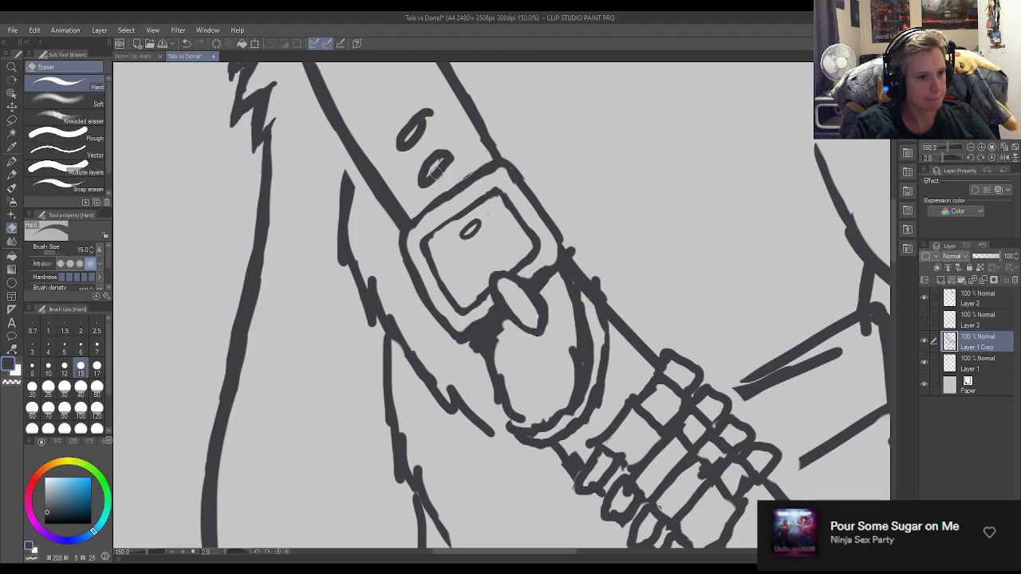
{"action": "key", "text": "p"}
{"action": "scroll", "coordinate": [562, 278], "scroll_direction": "down", "scroll_amount": 3}
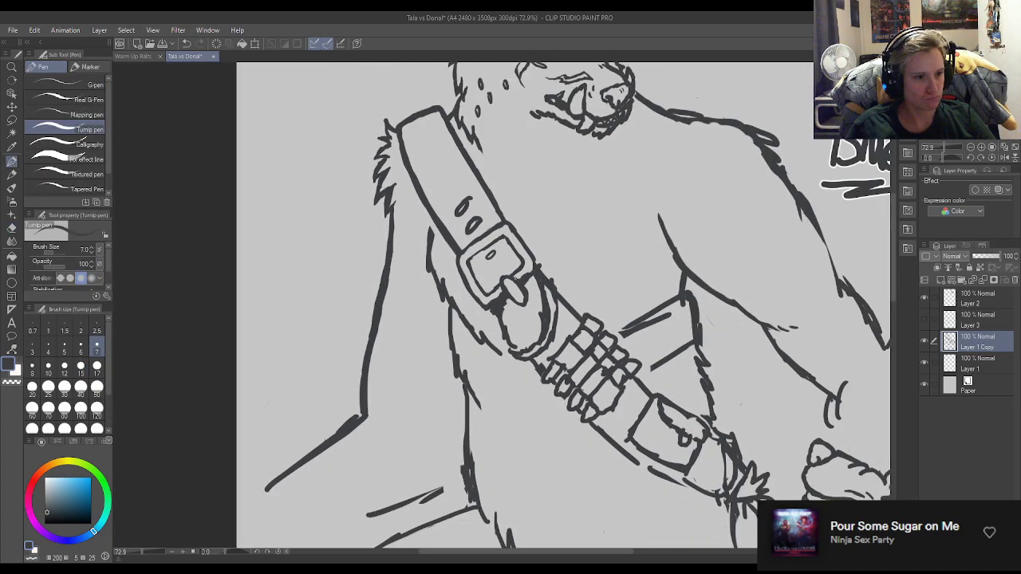
Redraw the strap hole inside the buckle frame as a larger, open oval.
{"action": "scroll", "coordinate": [476, 275], "scroll_direction": "up", "scroll_amount": 4}
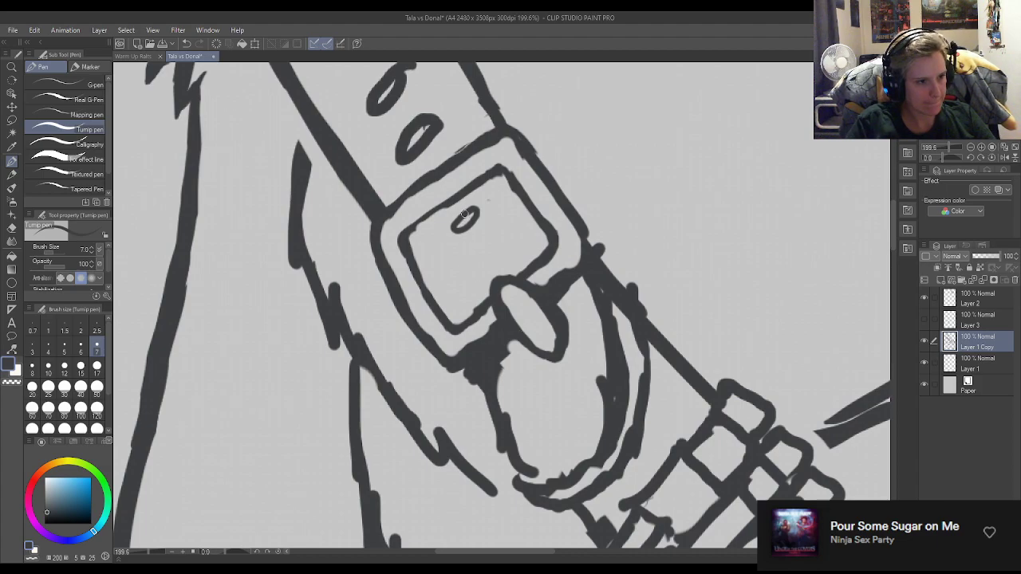
{"action": "mouse_move", "coordinate": [465, 229]}
{"action": "left_mouse_down"}
{"action": "mouse_move", "coordinate": [482, 207]}
{"action": "mouse_move", "coordinate": [458, 211]}
{"action": "mouse_move", "coordinate": [450, 228]}
{"action": "mouse_move", "coordinate": [479, 216]}
{"action": "mouse_move", "coordinate": [453, 234]}
{"action": "mouse_move", "coordinate": [470, 214]}
{"action": "mouse_move", "coordinate": [464, 243]}
{"action": "mouse_move", "coordinate": [467, 215]}
{"action": "mouse_move", "coordinate": [456, 216]}
{"action": "mouse_move", "coordinate": [446, 230]}
{"action": "mouse_move", "coordinate": [455, 234]}
{"action": "mouse_move", "coordinate": [478, 221]}
{"action": "mouse_move", "coordinate": [450, 231]}
{"action": "mouse_move", "coordinate": [447, 250]}
{"action": "mouse_move", "coordinate": [439, 237]}
{"action": "mouse_move", "coordinate": [493, 213]}
{"action": "left_mouse_up"}
{"action": "key", "text": "e"}
{"action": "key", "text": "p"}
Draw a strap hole around the upper end of the buckle's prong and clear the overlapping lines.
{"action": "key", "text": "e"}
{"action": "mouse_move", "coordinate": [505, 292]}
{"action": "left_mouse_down"}
{"action": "mouse_move", "coordinate": [508, 283]}
{"action": "mouse_move", "coordinate": [508, 295]}
{"action": "mouse_move", "coordinate": [488, 272]}
{"action": "mouse_move", "coordinate": [485, 281]}
{"action": "mouse_move", "coordinate": [497, 263]}
{"action": "mouse_move", "coordinate": [476, 273]}
{"action": "left_mouse_up"}
{"action": "key", "text": "p"}
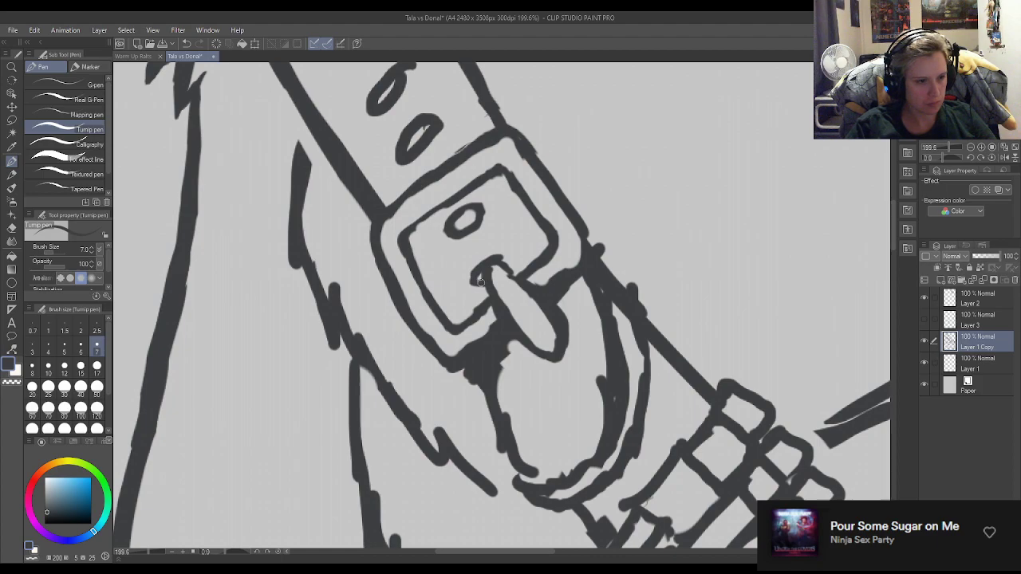
{"action": "left_click_drag", "start_coordinate": [501, 260], "coordinate": [516, 279]}
{"action": "key", "text": "e"}
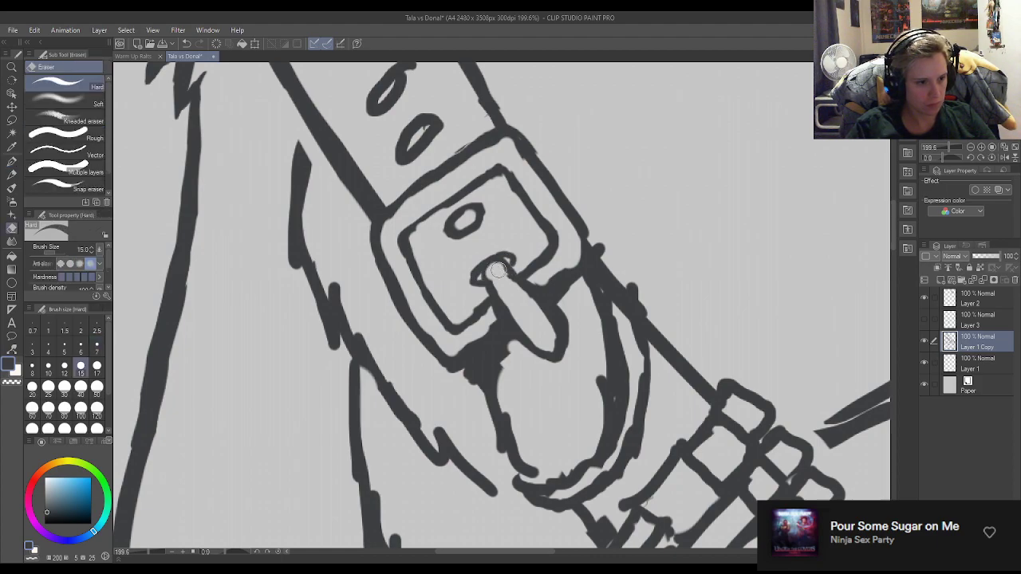
Erase the prong's lower end and the overlapping strap lines, then redraw and thin the frame's lower-right outer edge.
{"action": "mouse_move", "coordinate": [556, 317]}
{"action": "left_mouse_down"}
{"action": "mouse_move", "coordinate": [580, 331]}
{"action": "mouse_move", "coordinate": [563, 328]}
{"action": "mouse_move", "coordinate": [535, 360]}
{"action": "mouse_move", "coordinate": [528, 349]}
{"action": "mouse_move", "coordinate": [554, 321]}
{"action": "mouse_move", "coordinate": [549, 310]}
{"action": "mouse_move", "coordinate": [461, 376]}
{"action": "mouse_move", "coordinate": [608, 251]}
{"action": "left_mouse_up"}
{"action": "key", "text": "p"}
{"action": "mouse_move", "coordinate": [546, 283]}
{"action": "left_mouse_down"}
{"action": "mouse_move", "coordinate": [574, 263]}
{"action": "mouse_move", "coordinate": [583, 236]}
{"action": "left_mouse_up"}
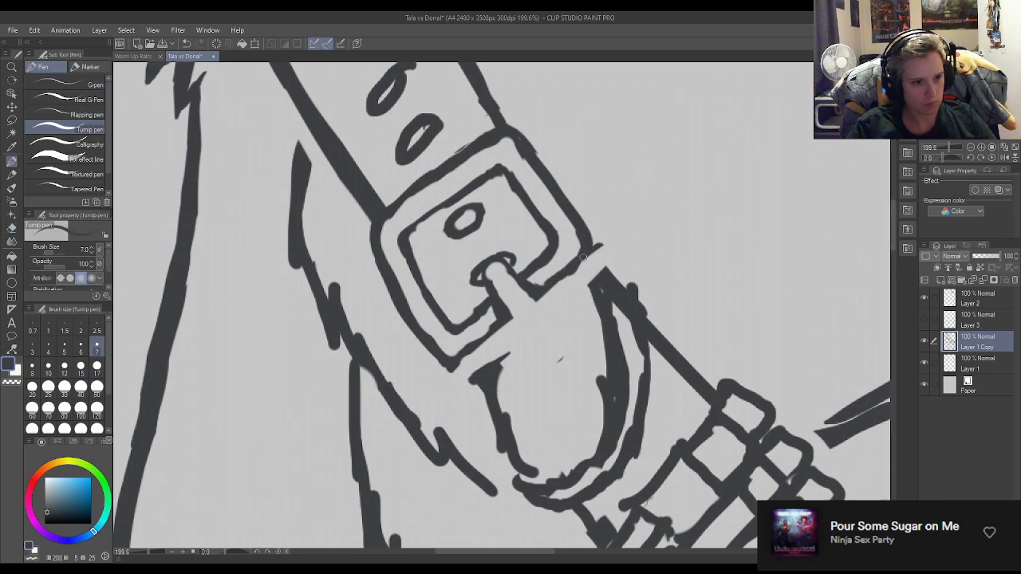
{"action": "key", "text": "e"}
{"action": "left_click_drag", "start_coordinate": [568, 286], "coordinate": [615, 234]}
{"action": "key", "text": "p"}
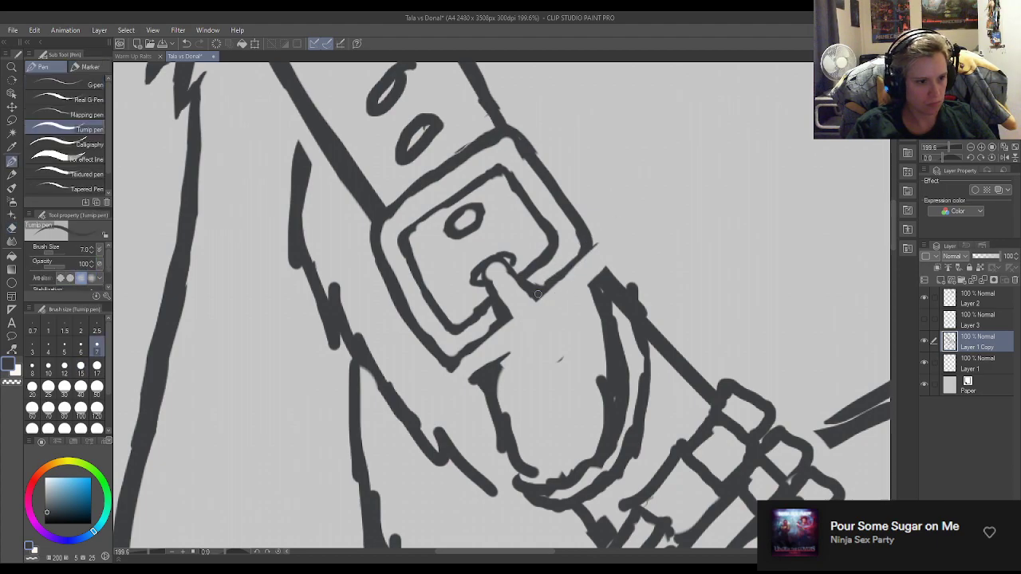
Thin the frame's lower-left outer edge and erase the excess line along the prong's left side.
{"action": "key", "text": "e"}
{"action": "mouse_move", "coordinate": [472, 367]}
{"action": "left_mouse_down"}
{"action": "mouse_move", "coordinate": [457, 377]}
{"action": "mouse_move", "coordinate": [426, 363]}
{"action": "mouse_move", "coordinate": [505, 322]}
{"action": "left_mouse_up"}
{"action": "key", "text": "p"}
{"action": "key", "text": "e"}
{"action": "key", "text": "p"}
{"action": "key", "text": "e"}
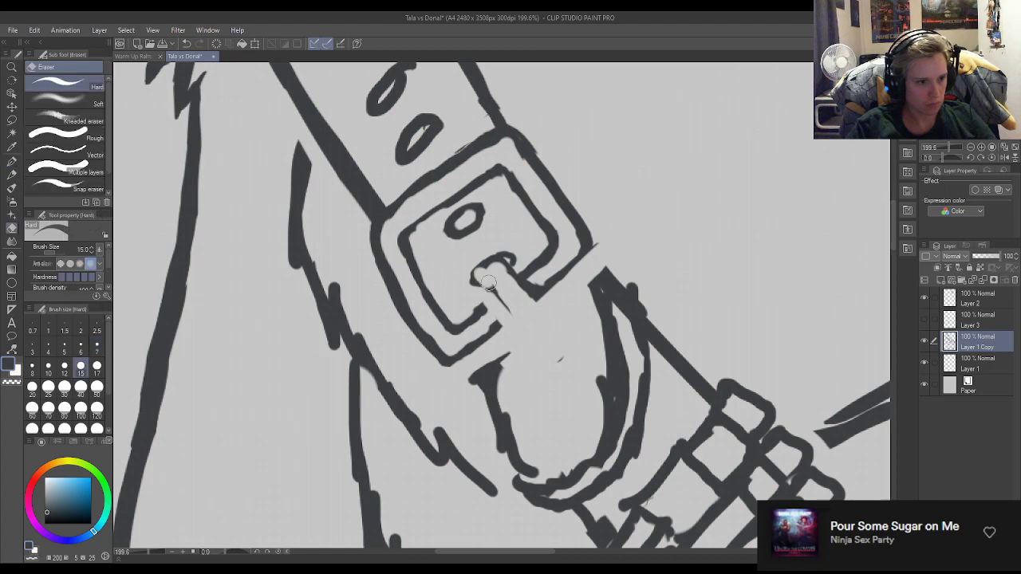
Redraw the buckle's prong as a short, narrow bar with a rounded tip coming out of the strap hole.
{"action": "left_click", "coordinate": [11, 161]}
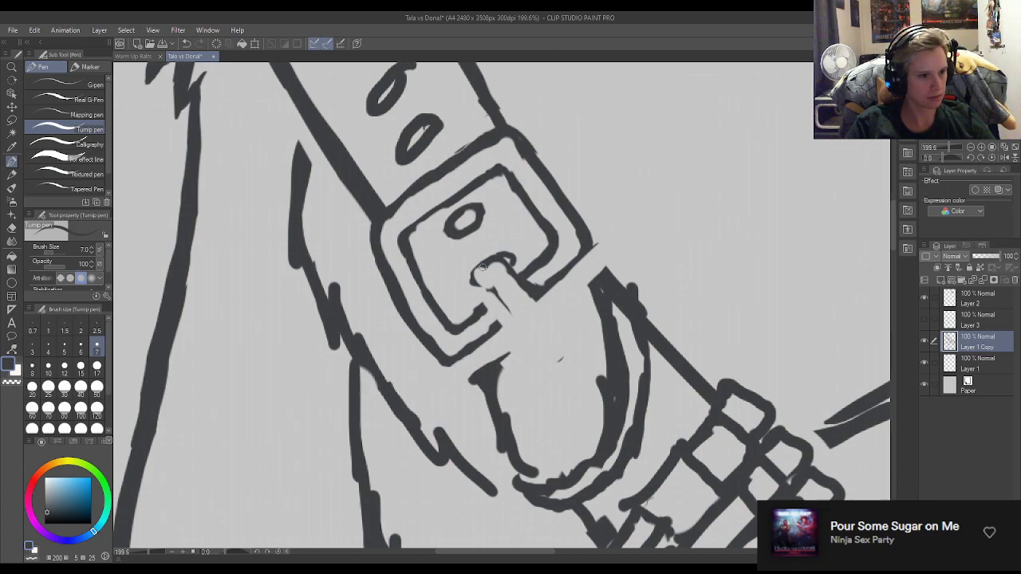
{"action": "mouse_move", "coordinate": [474, 285]}
{"action": "left_mouse_down"}
{"action": "mouse_move", "coordinate": [487, 284]}
{"action": "mouse_move", "coordinate": [513, 317]}
{"action": "left_mouse_up"}
{"action": "left_click_drag", "start_coordinate": [514, 262], "coordinate": [520, 276]}
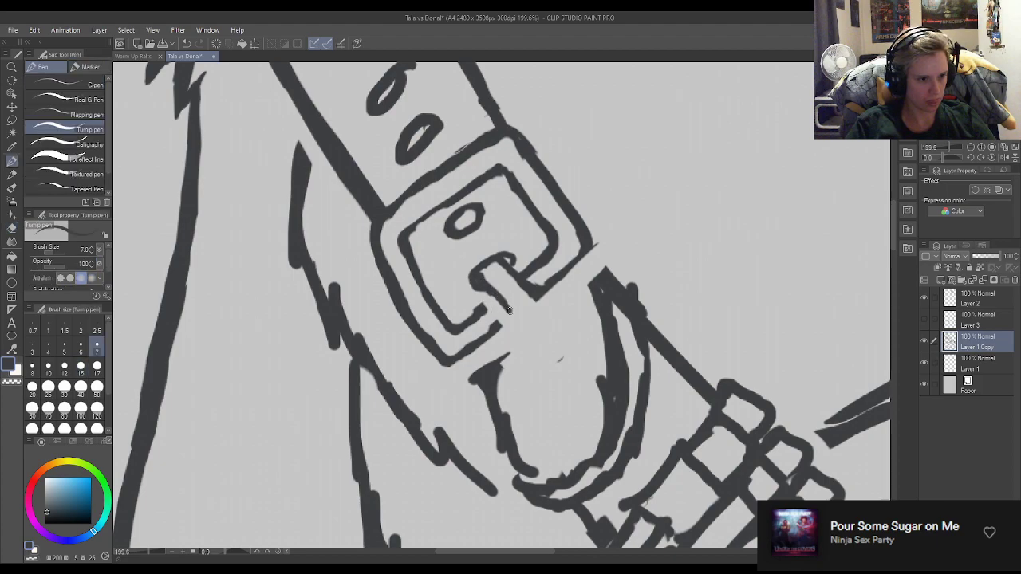
{"action": "mouse_move", "coordinate": [512, 310]}
{"action": "left_mouse_down"}
{"action": "mouse_move", "coordinate": [524, 293]}
{"action": "mouse_move", "coordinate": [544, 295]}
{"action": "mouse_move", "coordinate": [540, 281]}
{"action": "mouse_move", "coordinate": [557, 305]}
{"action": "mouse_move", "coordinate": [550, 278]}
{"action": "left_mouse_up"}
{"action": "key", "text": "e"}
{"action": "key", "text": "p"}
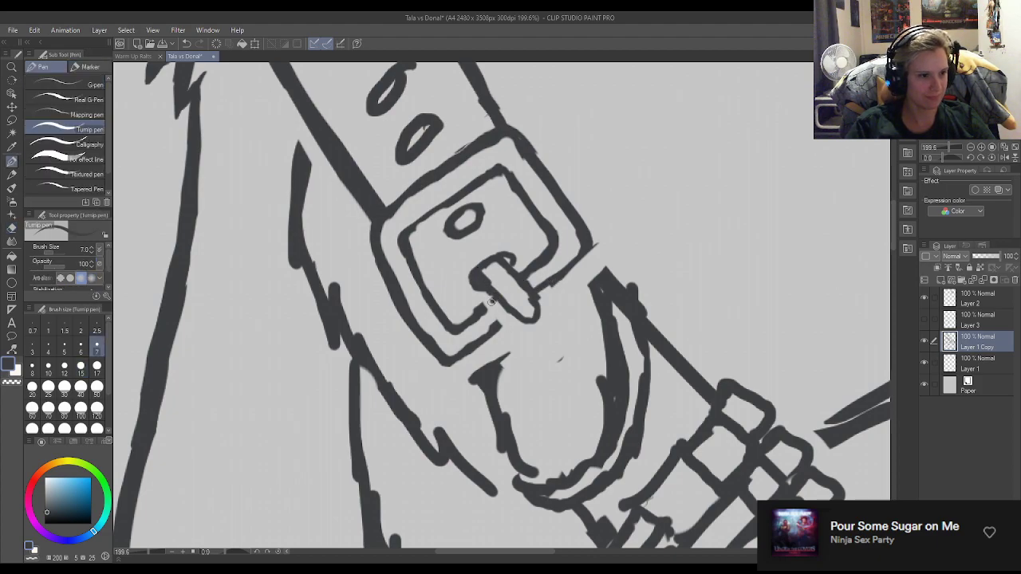
Join the frame's lower outlines to the prong and trim the stray line at the frame's right corner.
{"action": "key", "text": "e"}
{"action": "key", "text": "p"}
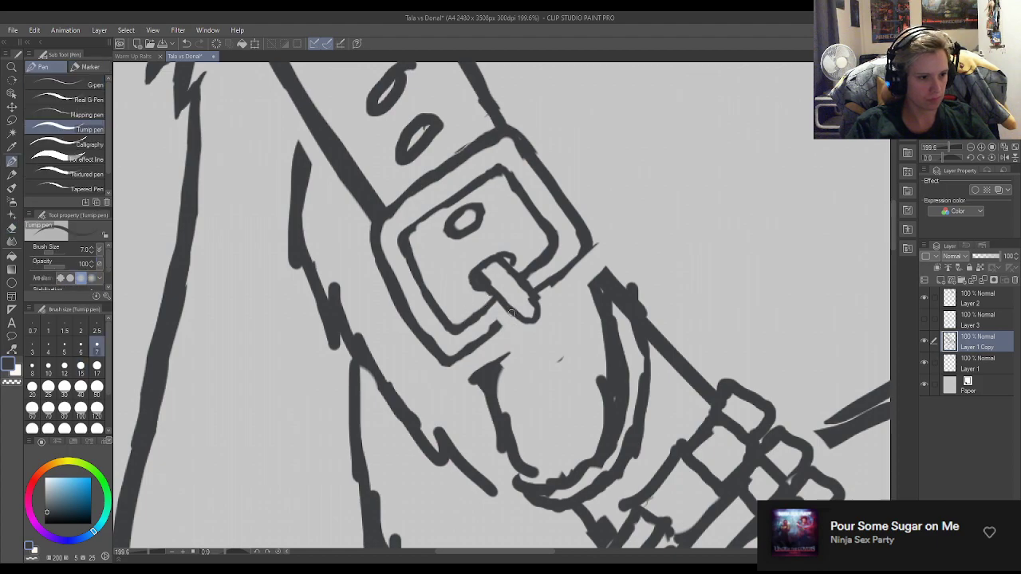
{"action": "key", "text": "e"}
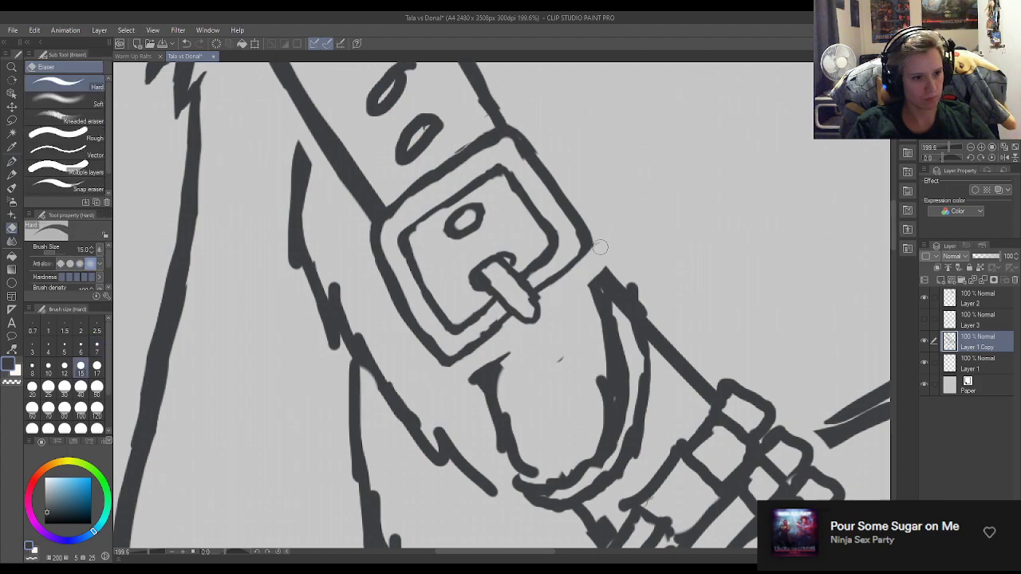
{"action": "key", "text": "p"}
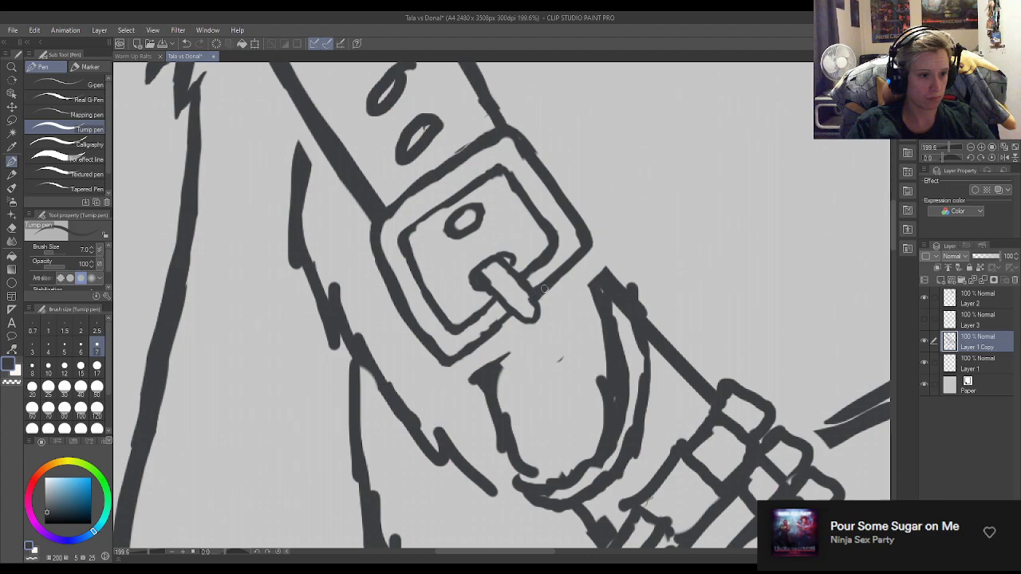
Clean up and smooth the inner and outer outlines at the buckle frame's bottom corner.
{"action": "key", "text": "e"}
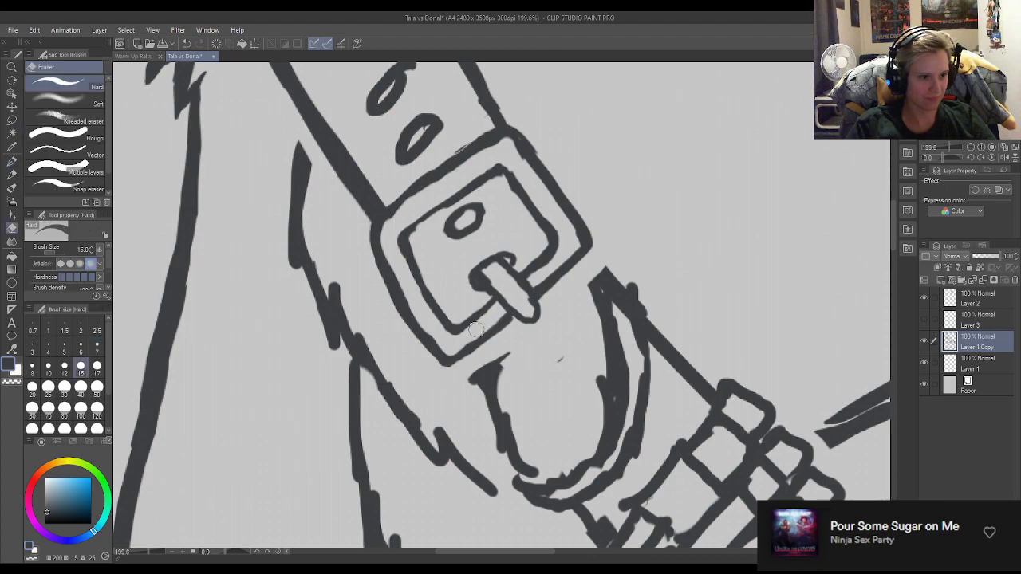
{"action": "key", "text": "p"}
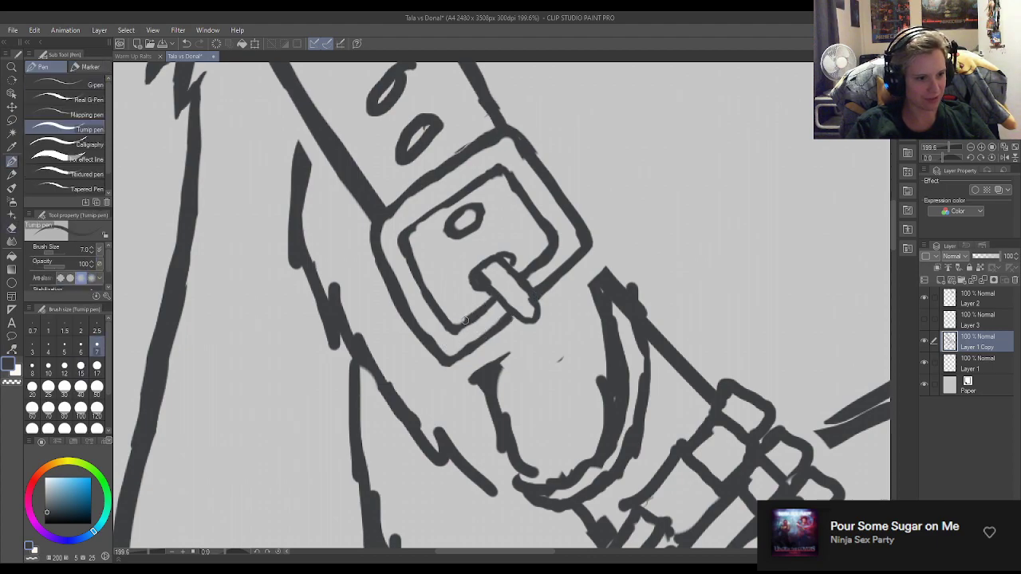
{"action": "key", "text": "e"}
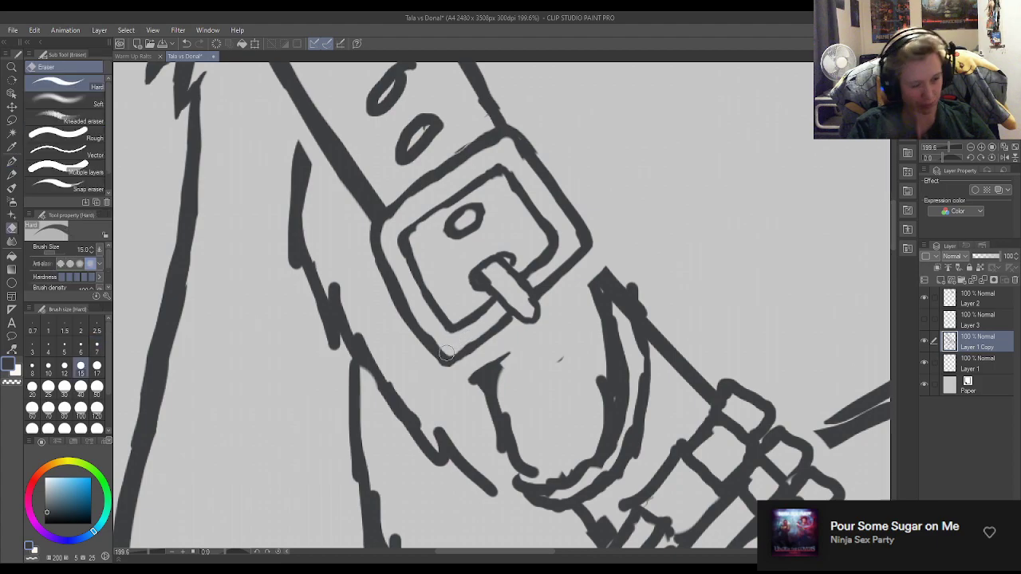
{"action": "key", "text": "p"}
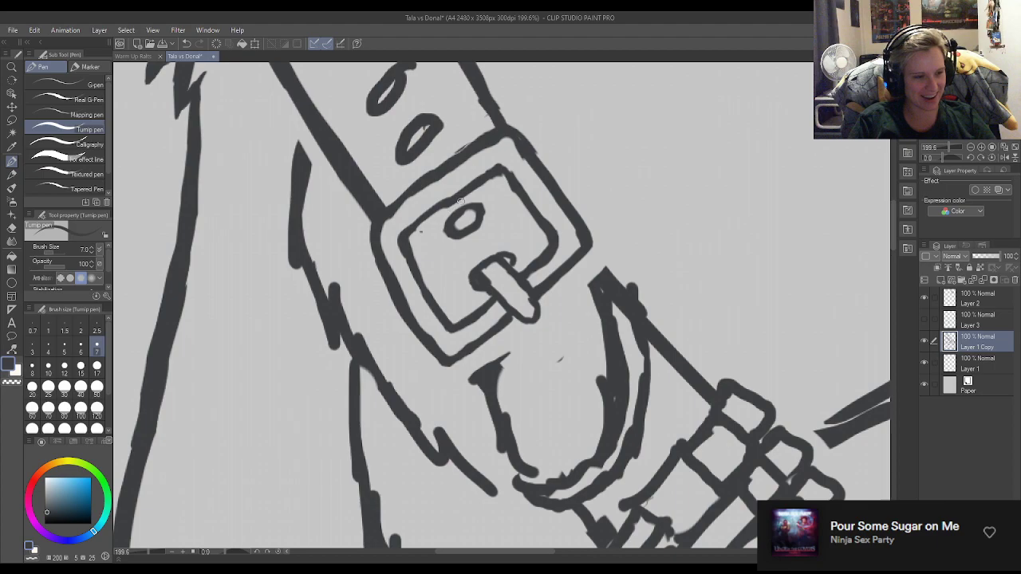
Erase the strap hole closest to the buckle and redraw it as a clean, rounded oval matching the one inside the frame.
{"action": "key", "text": "e"}
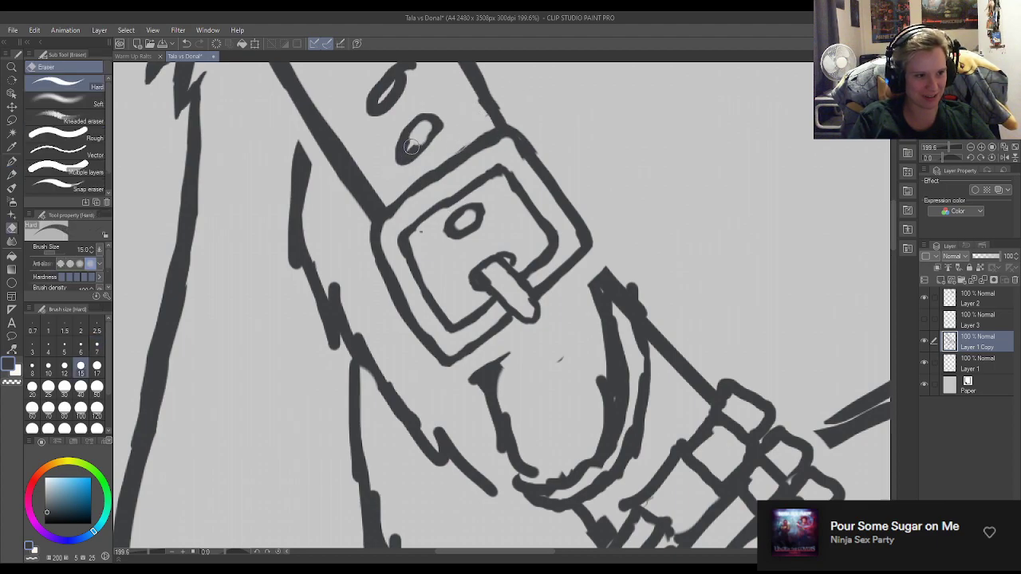
{"action": "key", "text": "p"}
{"action": "scroll", "coordinate": [417, 149], "scroll_direction": "down", "scroll_amount": 5}
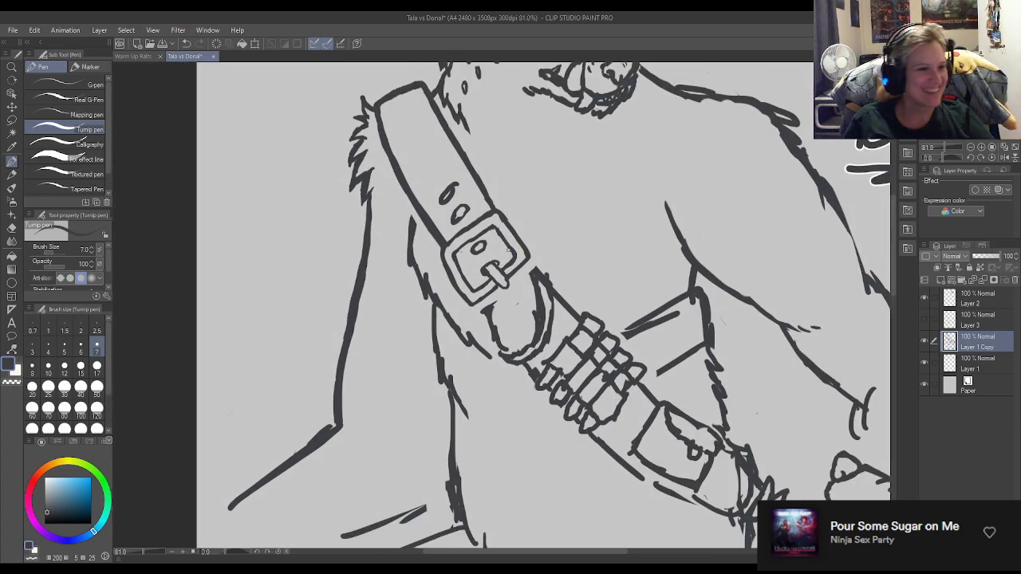
{"action": "scroll", "coordinate": [509, 252], "scroll_direction": "down", "scroll_amount": 2}
{"action": "scroll", "coordinate": [503, 249], "scroll_direction": "up", "scroll_amount": 6}
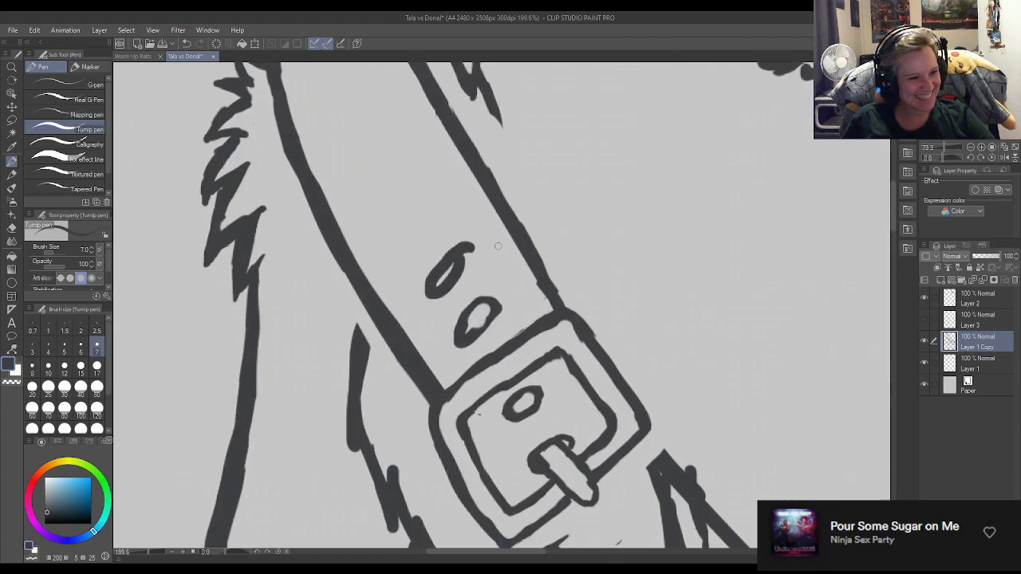
{"action": "scroll", "coordinate": [498, 245], "scroll_direction": "up", "scroll_amount": 1}
{"action": "key", "text": "e"}
{"action": "mouse_move", "coordinate": [470, 356]}
{"action": "left_mouse_down"}
{"action": "mouse_move", "coordinate": [443, 340]}
{"action": "mouse_move", "coordinate": [495, 320]}
{"action": "mouse_move", "coordinate": [505, 307]}
{"action": "mouse_move", "coordinate": [479, 292]}
{"action": "left_mouse_up"}
{"action": "key", "text": "p"}
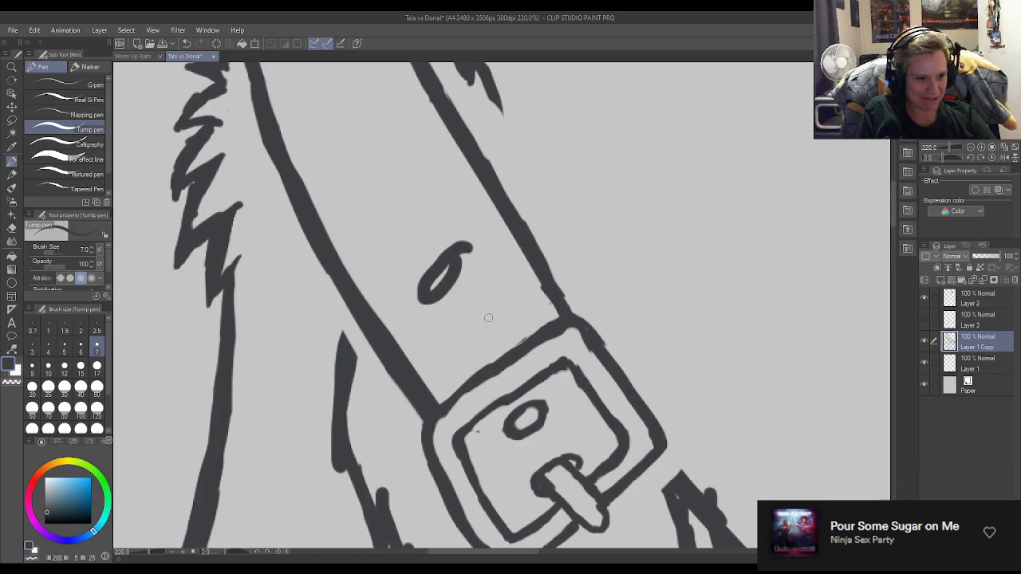
{"action": "mouse_move", "coordinate": [459, 329]}
{"action": "left_mouse_down"}
{"action": "mouse_move", "coordinate": [490, 341]}
{"action": "mouse_move", "coordinate": [485, 317]}
{"action": "left_mouse_up"}
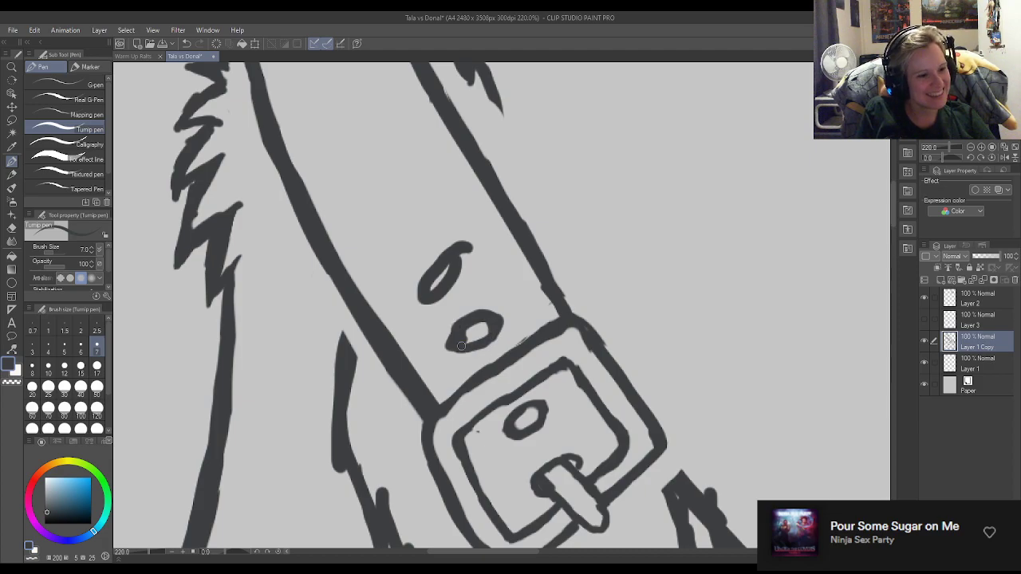
{"action": "key", "text": "e"}
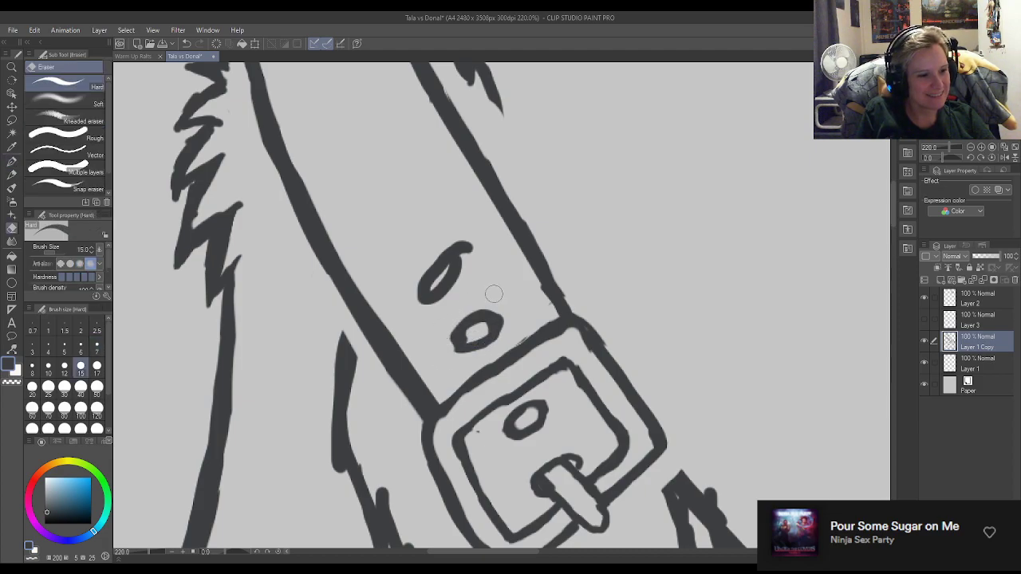
{"action": "key", "text": "p"}
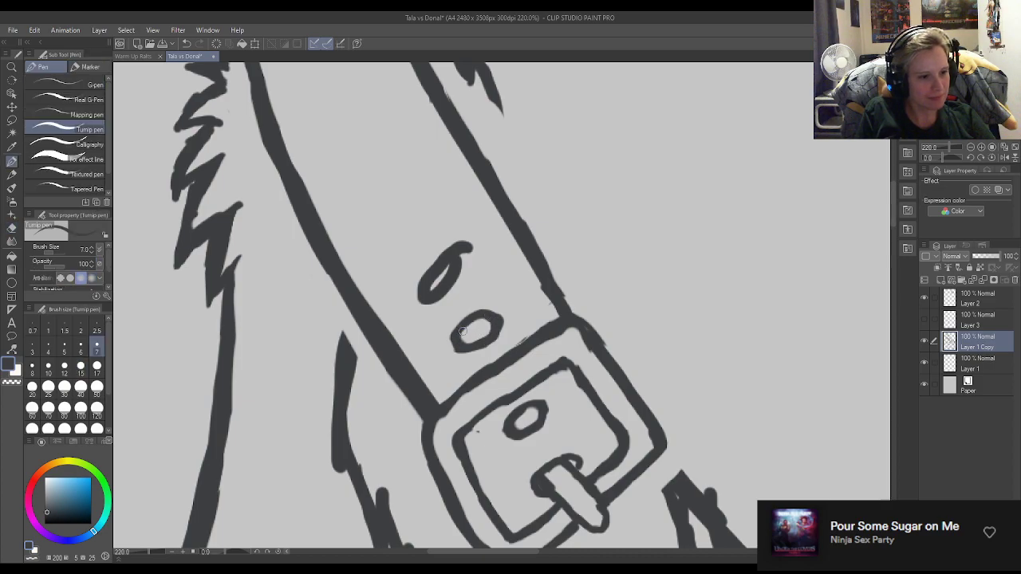
Erase the uppermost strap hole and redraw it as a rounded oval with a cleared centre.
{"action": "key", "text": "e"}
{"action": "mouse_move", "coordinate": [441, 280]}
{"action": "left_mouse_down"}
{"action": "mouse_move", "coordinate": [429, 293]}
{"action": "mouse_move", "coordinate": [457, 261]}
{"action": "left_mouse_up"}
{"action": "key", "text": "p"}
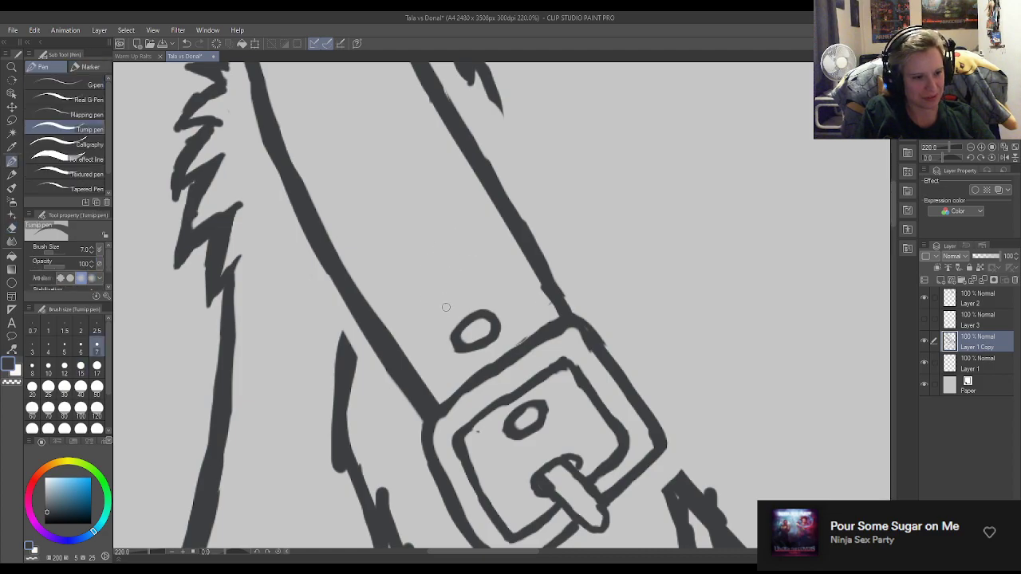
{"action": "mouse_move", "coordinate": [445, 290]}
{"action": "left_mouse_down"}
{"action": "mouse_move", "coordinate": [461, 265]}
{"action": "mouse_move", "coordinate": [463, 285]}
{"action": "left_mouse_up"}
{"action": "key", "text": "e"}
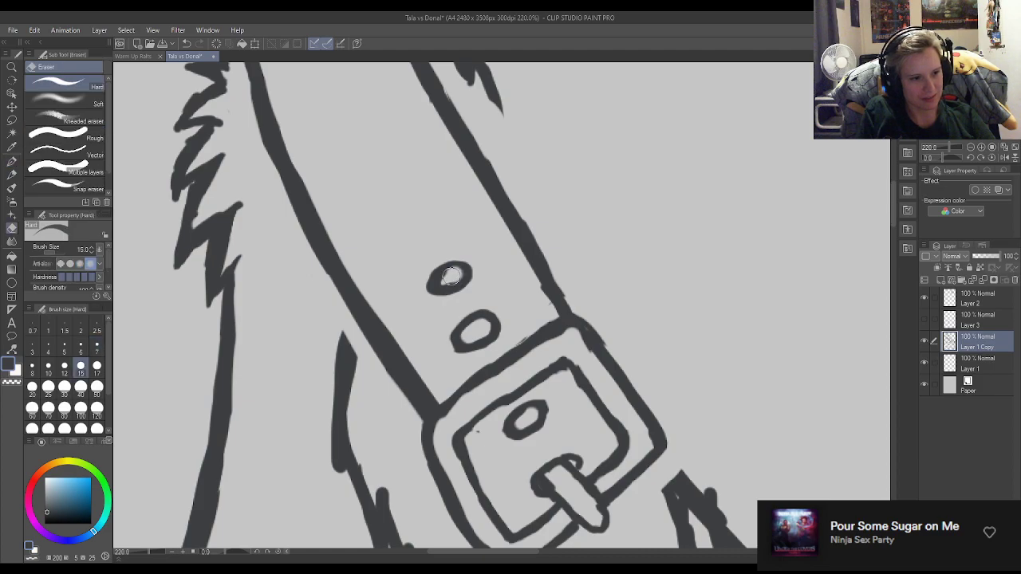
{"action": "key", "text": "p"}
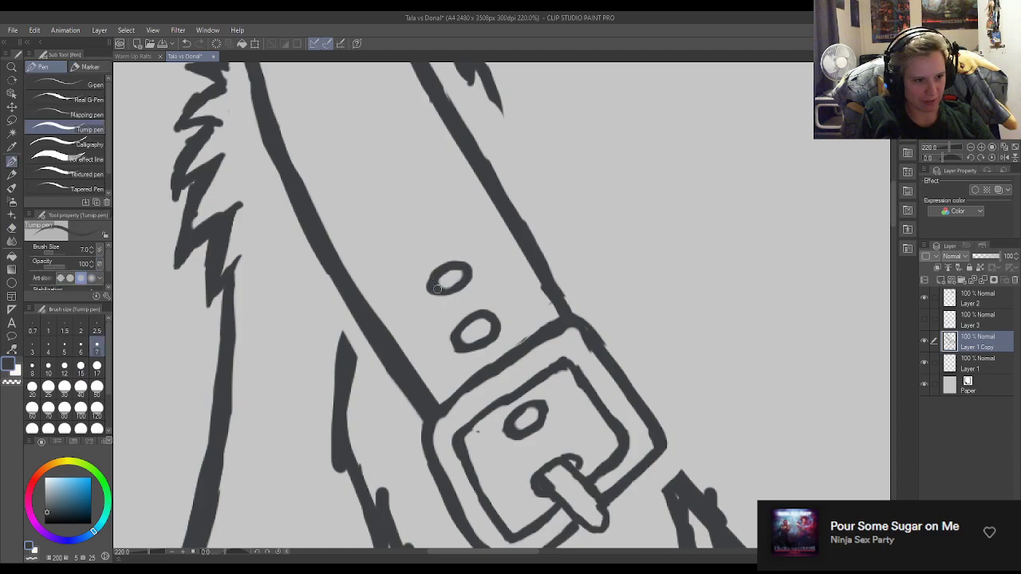
Round off the uppermost strap hole by redrawing and trimming its lower-left outline.
{"action": "mouse_move", "coordinate": [431, 268]}
{"action": "left_mouse_down"}
{"action": "mouse_move", "coordinate": [428, 295]}
{"action": "mouse_move", "coordinate": [441, 285]}
{"action": "left_mouse_up"}
{"action": "key", "text": "e"}
{"action": "key", "text": "p"}
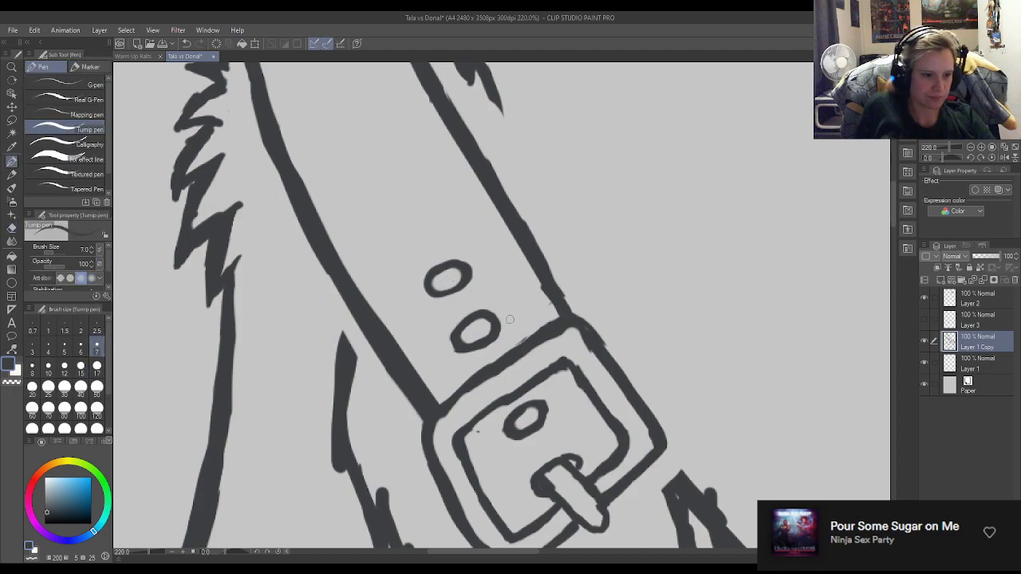
Join the strap tip's left edge to the buckle frame and erase the stray ends around that line.
{"action": "scroll", "coordinate": [466, 382], "scroll_direction": "down", "scroll_amount": 3}
{"action": "scroll", "coordinate": [491, 230], "scroll_direction": "down", "scroll_amount": 4}
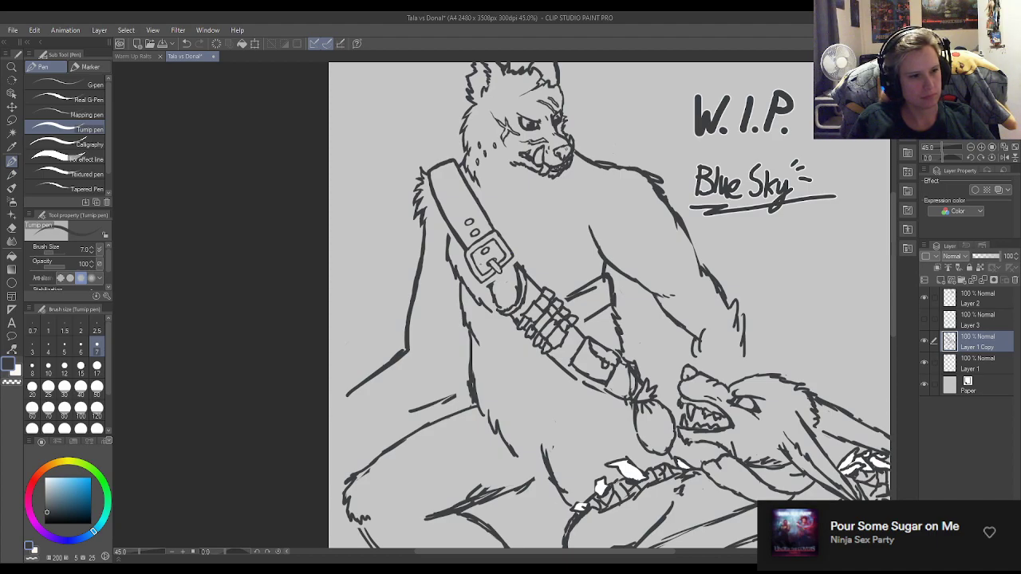
{"action": "scroll", "coordinate": [487, 251], "scroll_direction": "up", "scroll_amount": 2}
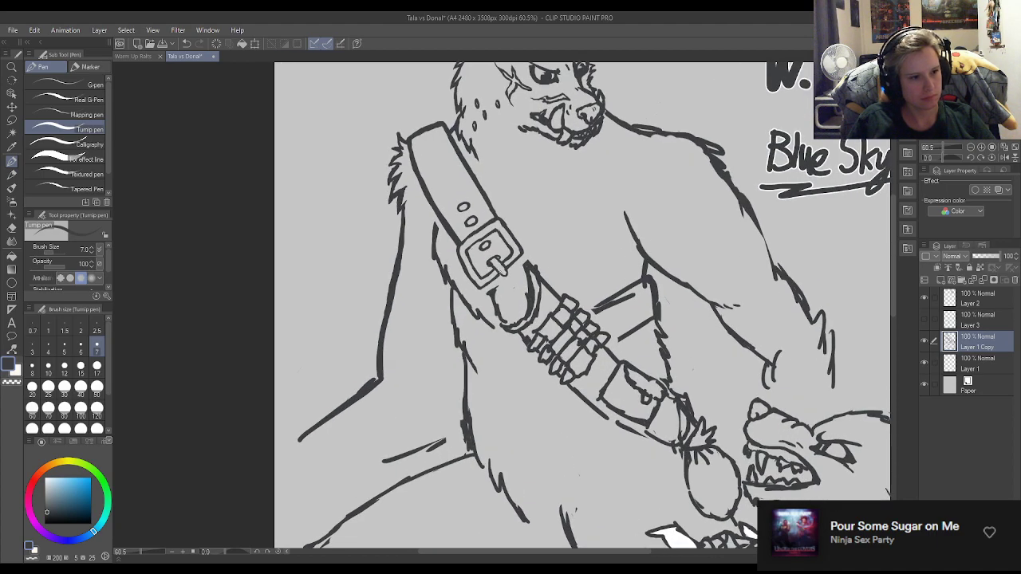
{"action": "scroll", "coordinate": [506, 284], "scroll_direction": "up", "scroll_amount": 6}
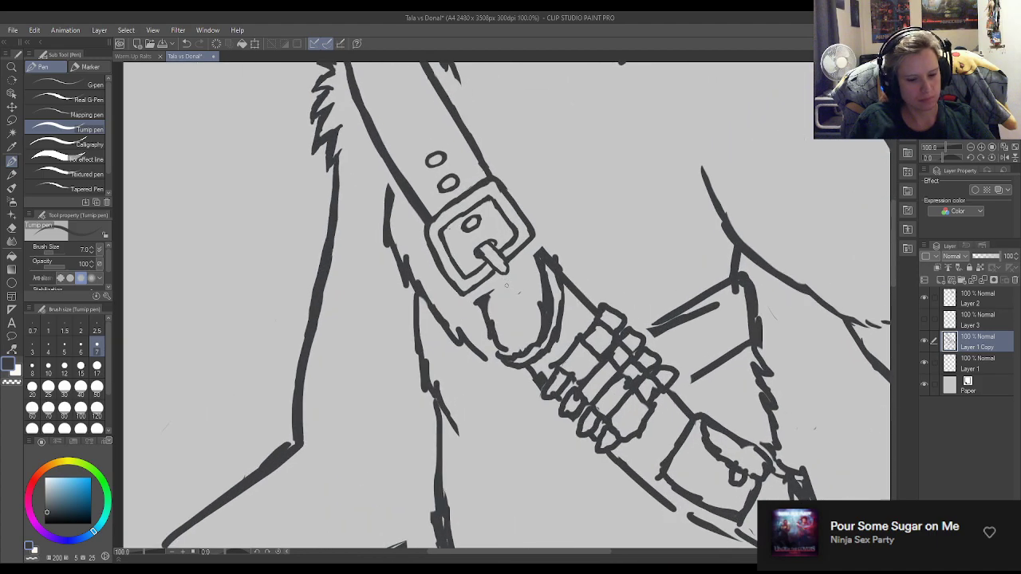
{"action": "scroll", "coordinate": [510, 290], "scroll_direction": "up", "scroll_amount": 1}
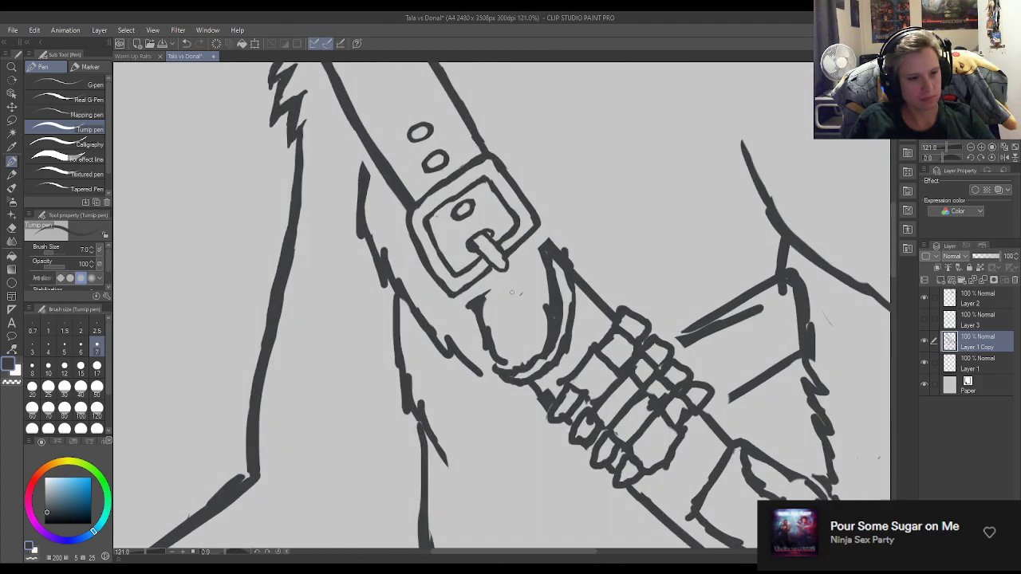
{"action": "scroll", "coordinate": [515, 296], "scroll_direction": "up", "scroll_amount": 1}
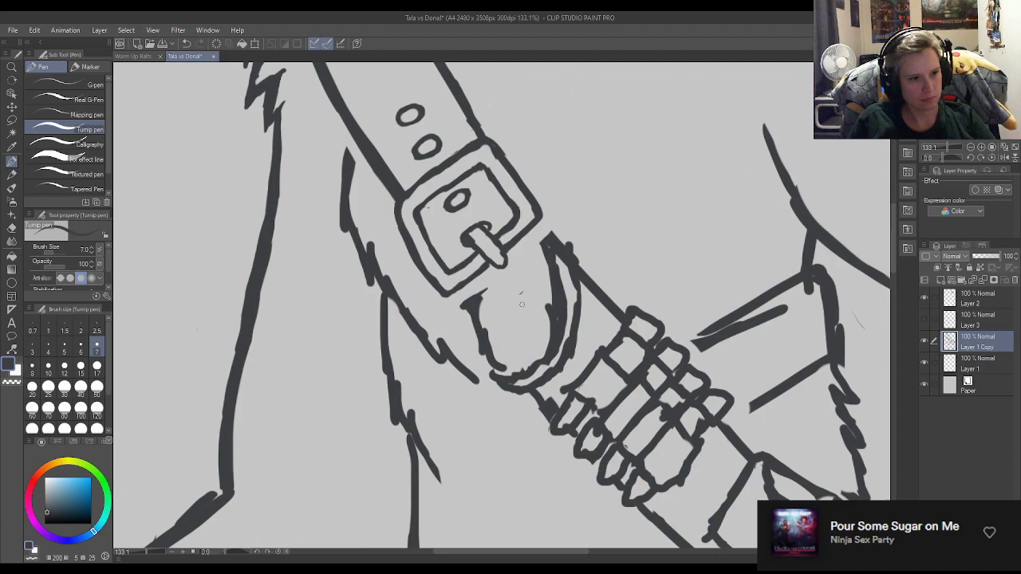
{"action": "scroll", "coordinate": [521, 302], "scroll_direction": "down", "scroll_amount": 3}
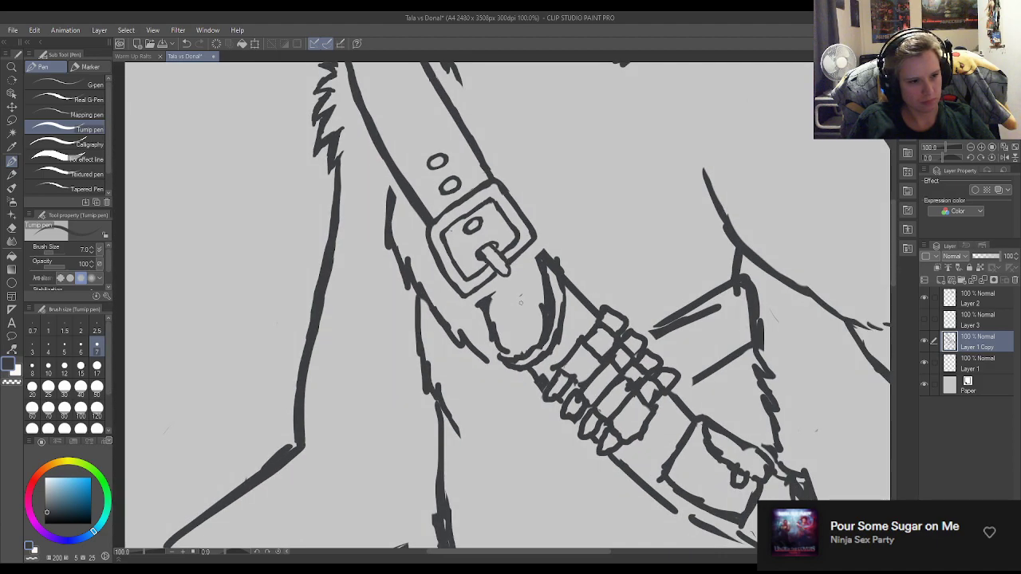
{"action": "scroll", "coordinate": [521, 303], "scroll_direction": "up", "scroll_amount": 6}
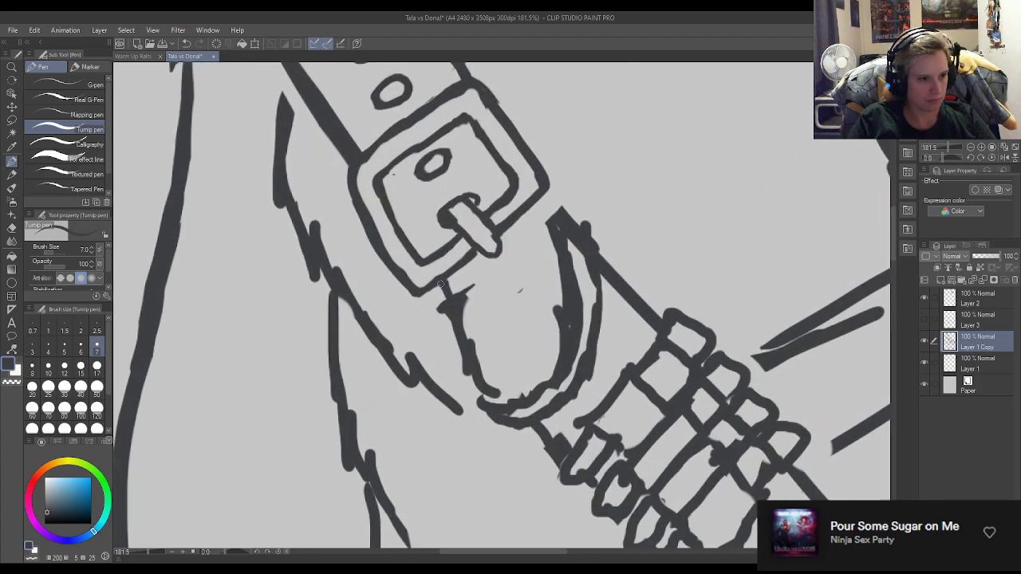
{"action": "key", "text": "e"}
{"action": "left_click_drag", "start_coordinate": [440, 304], "coordinate": [460, 375]}
{"action": "left_click_drag", "start_coordinate": [457, 280], "coordinate": [480, 340]}
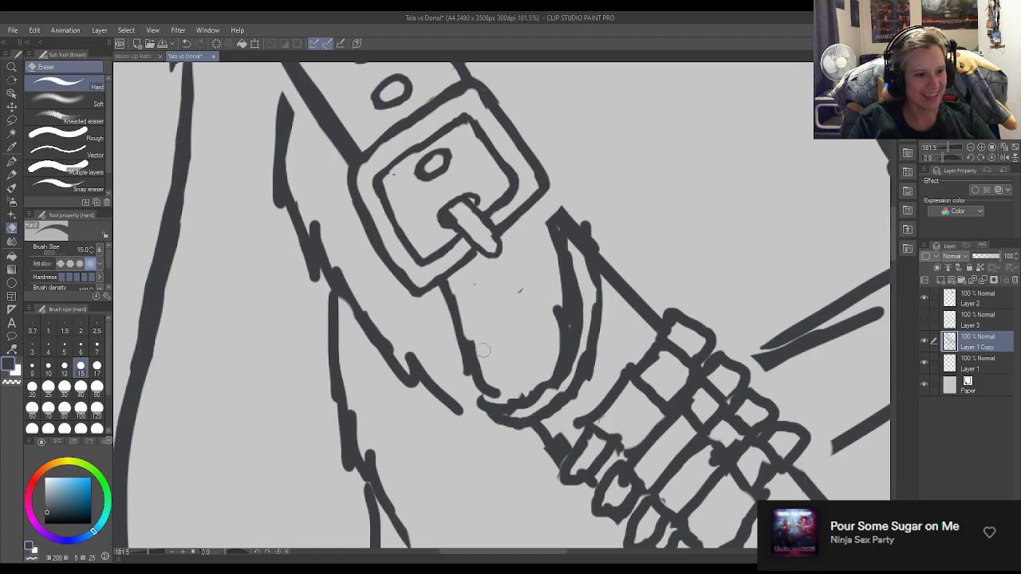
{"action": "key", "text": "p"}
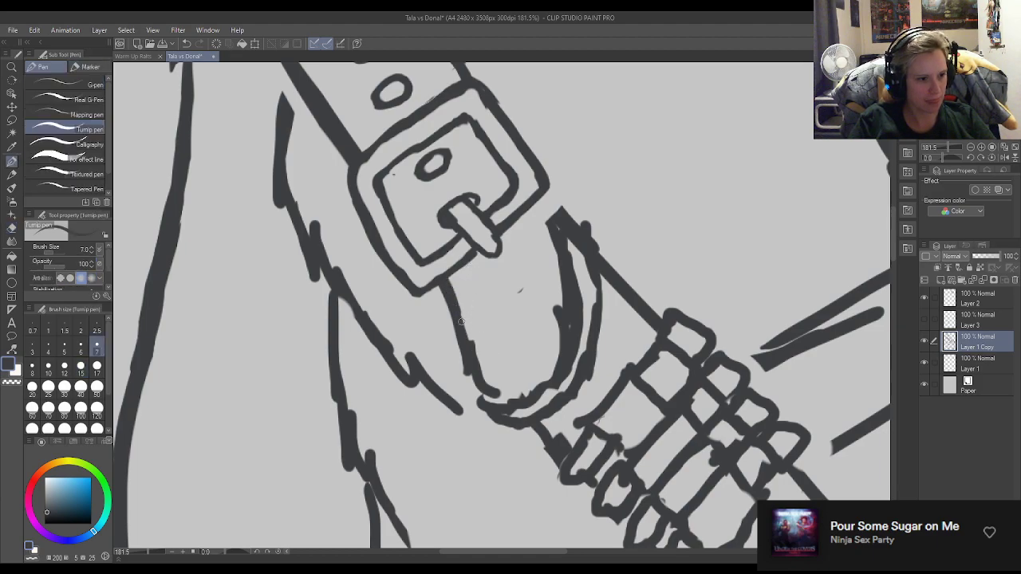
Clean up the strap tip's lower-left corner and redraw its bottom as one smooth rounded curve.
{"action": "key", "text": "e"}
{"action": "mouse_move", "coordinate": [479, 380]}
{"action": "left_mouse_down"}
{"action": "mouse_move", "coordinate": [479, 332]}
{"action": "mouse_move", "coordinate": [466, 383]}
{"action": "mouse_move", "coordinate": [470, 369]}
{"action": "mouse_move", "coordinate": [476, 401]}
{"action": "left_mouse_up"}
{"action": "key", "text": "p"}
{"action": "mouse_move", "coordinate": [470, 370]}
{"action": "left_mouse_down"}
{"action": "mouse_move", "coordinate": [480, 399]}
{"action": "mouse_move", "coordinate": [468, 379]}
{"action": "mouse_move", "coordinate": [482, 394]}
{"action": "mouse_move", "coordinate": [494, 388]}
{"action": "mouse_move", "coordinate": [481, 383]}
{"action": "mouse_move", "coordinate": [479, 315]}
{"action": "mouse_move", "coordinate": [464, 375]}
{"action": "mouse_move", "coordinate": [463, 348]}
{"action": "mouse_move", "coordinate": [480, 399]}
{"action": "mouse_move", "coordinate": [470, 390]}
{"action": "mouse_move", "coordinate": [533, 396]}
{"action": "mouse_move", "coordinate": [507, 405]}
{"action": "mouse_move", "coordinate": [544, 383]}
{"action": "mouse_move", "coordinate": [536, 401]}
{"action": "mouse_move", "coordinate": [554, 364]}
{"action": "mouse_move", "coordinate": [522, 398]}
{"action": "mouse_move", "coordinate": [534, 364]}
{"action": "mouse_move", "coordinate": [523, 395]}
{"action": "mouse_move", "coordinate": [506, 400]}
{"action": "mouse_move", "coordinate": [549, 360]}
{"action": "left_mouse_up"}
{"action": "key", "text": "e"}
{"action": "key", "text": "p"}
{"action": "key", "text": "e"}
{"action": "key", "text": "p"}
{"action": "mouse_move", "coordinate": [499, 405]}
{"action": "left_mouse_down"}
{"action": "mouse_move", "coordinate": [547, 377]}
{"action": "mouse_move", "coordinate": [535, 397]}
{"action": "mouse_move", "coordinate": [560, 371]}
{"action": "left_mouse_up"}
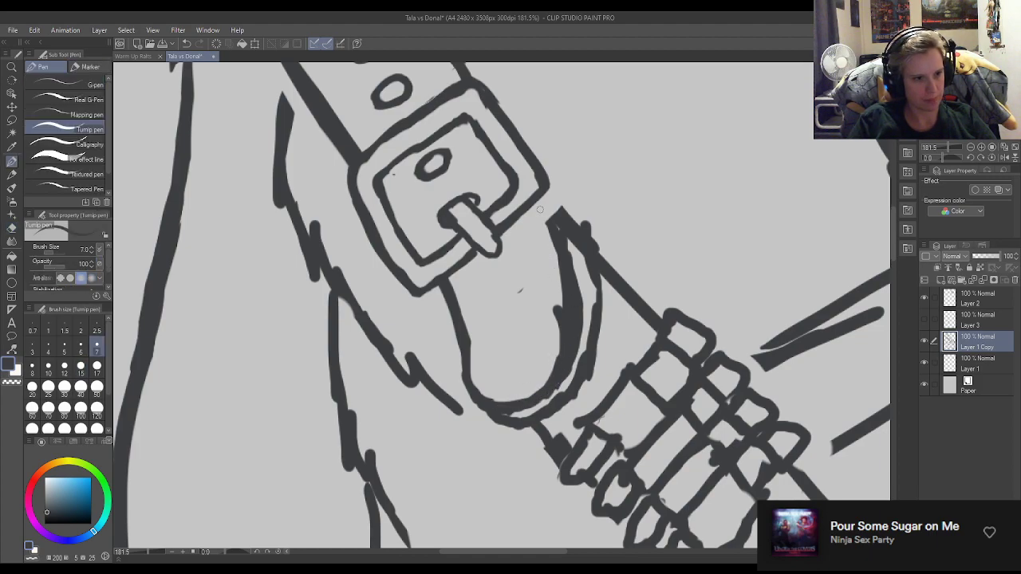
Extend the strap tip's right edge up to the buckle, touch up the frame's inner outline, and erase roughness inside the tip.
{"action": "left_click_drag", "start_coordinate": [537, 199], "coordinate": [551, 234]}
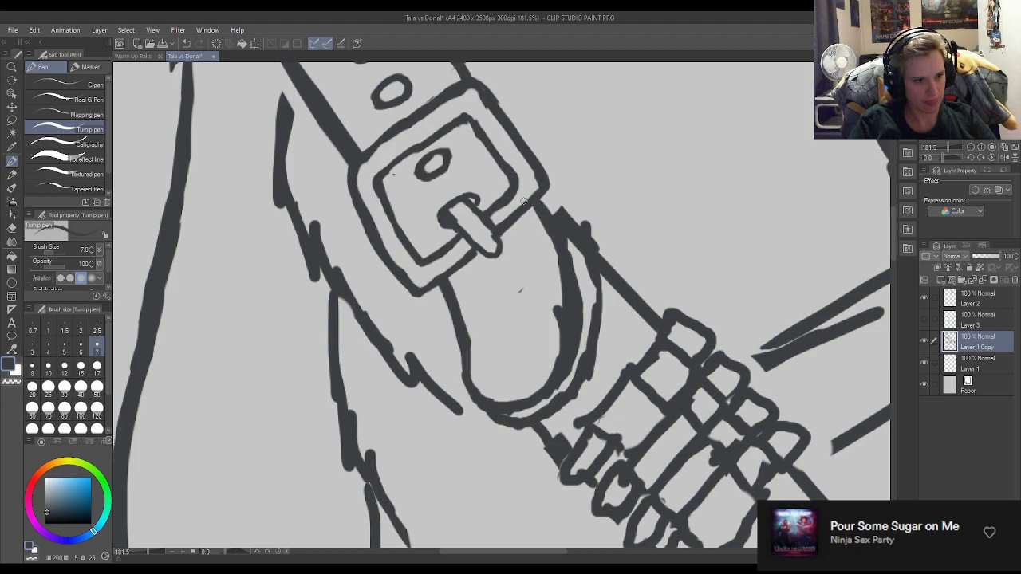
{"action": "mouse_move", "coordinate": [477, 133]}
{"action": "left_mouse_down"}
{"action": "mouse_move", "coordinate": [506, 172]}
{"action": "mouse_move", "coordinate": [478, 147]}
{"action": "left_mouse_up"}
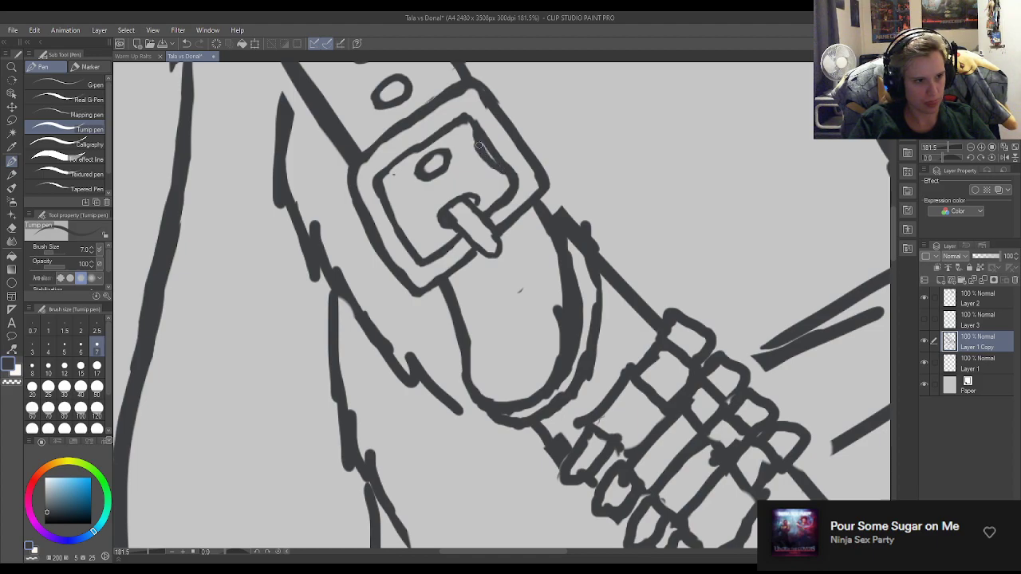
{"action": "left_click_drag", "start_coordinate": [407, 248], "coordinate": [386, 215]}
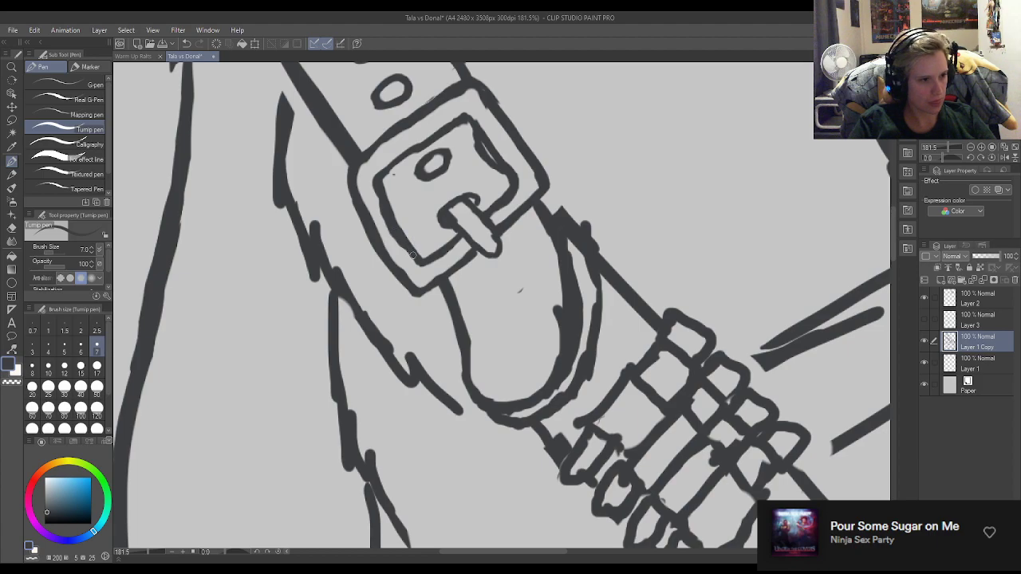
{"action": "key", "text": "e"}
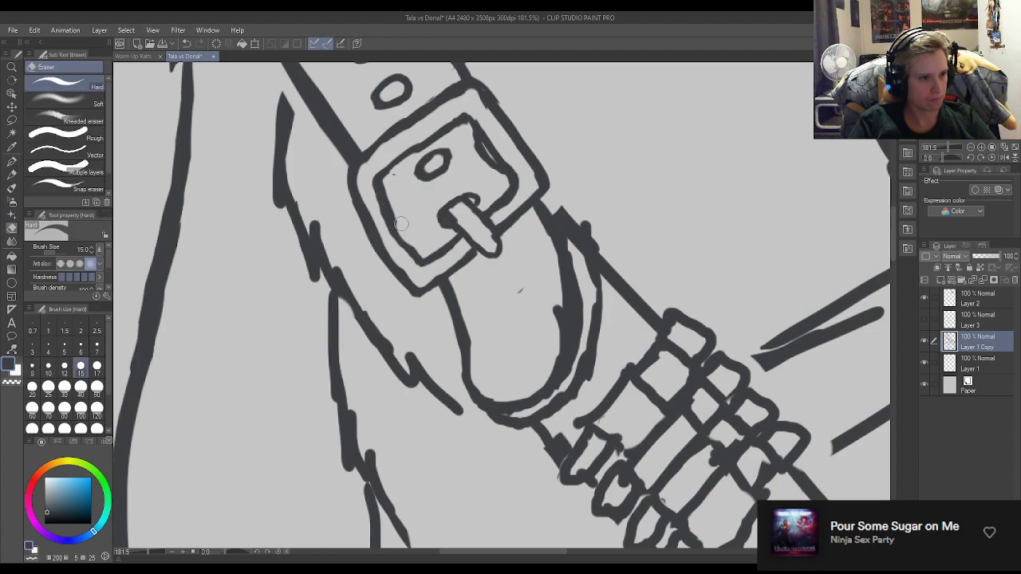
{"action": "left_click_drag", "start_coordinate": [549, 251], "coordinate": [551, 365]}
{"action": "left_click_drag", "start_coordinate": [522, 289], "coordinate": [515, 293]}
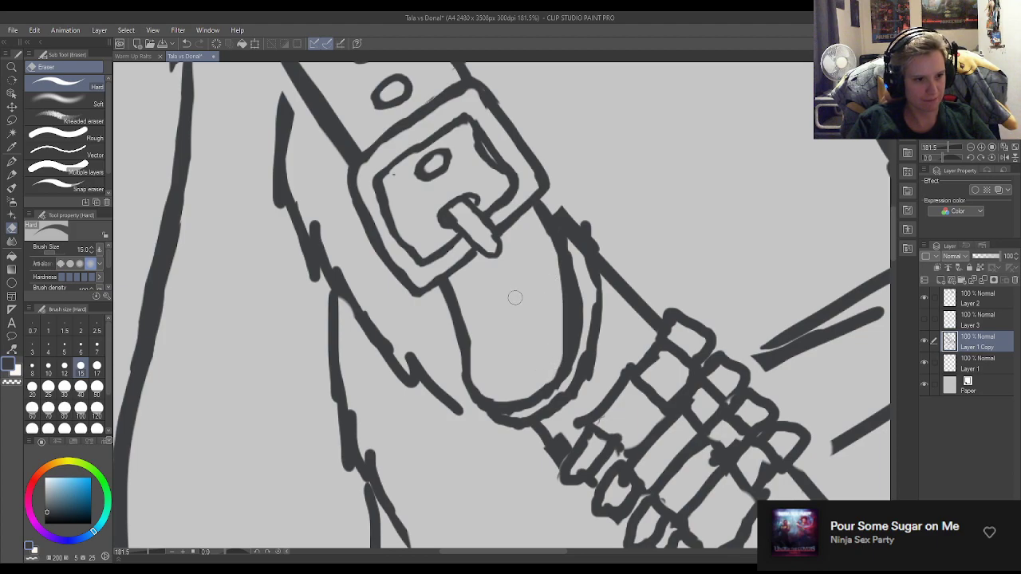
Redraw the strap's upper edge from the buckle's right corner and trim away the stub sticking out beside it.
{"action": "key", "text": "p"}
{"action": "mouse_move", "coordinate": [544, 193]}
{"action": "left_mouse_down"}
{"action": "mouse_move", "coordinate": [577, 234]}
{"action": "mouse_move", "coordinate": [543, 196]}
{"action": "mouse_move", "coordinate": [587, 255]}
{"action": "left_mouse_up"}
{"action": "key", "text": "e"}
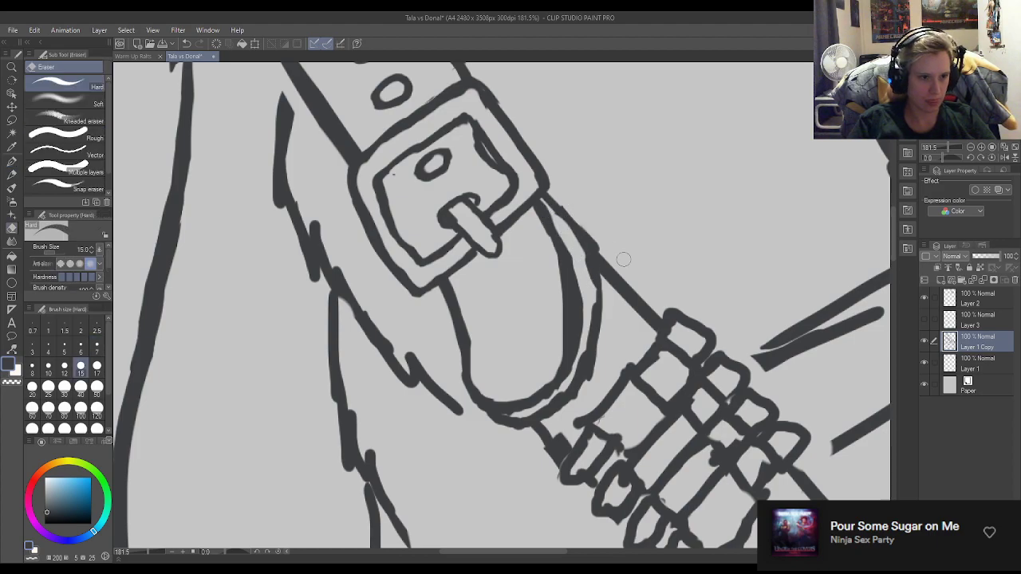
{"action": "key", "text": "p"}
{"action": "left_click_drag", "start_coordinate": [549, 198], "coordinate": [581, 259]}
Erase the old outer line around the strap tip's bottom and lower right, and thin the tip's right edge.
{"action": "key", "text": "e"}
{"action": "mouse_move", "coordinate": [543, 202]}
{"action": "left_mouse_down"}
{"action": "mouse_move", "coordinate": [576, 267]}
{"action": "mouse_move", "coordinate": [577, 346]}
{"action": "mouse_move", "coordinate": [566, 383]}
{"action": "mouse_move", "coordinate": [544, 404]}
{"action": "mouse_move", "coordinate": [508, 420]}
{"action": "mouse_move", "coordinate": [471, 412]}
{"action": "mouse_move", "coordinate": [535, 423]}
{"action": "left_mouse_up"}
{"action": "key", "text": "p"}
{"action": "key", "text": "e"}
{"action": "mouse_move", "coordinate": [575, 390]}
{"action": "left_mouse_down"}
{"action": "mouse_move", "coordinate": [551, 410]}
{"action": "mouse_move", "coordinate": [581, 355]}
{"action": "mouse_move", "coordinate": [588, 369]}
{"action": "left_mouse_up"}
{"action": "key", "text": "p"}
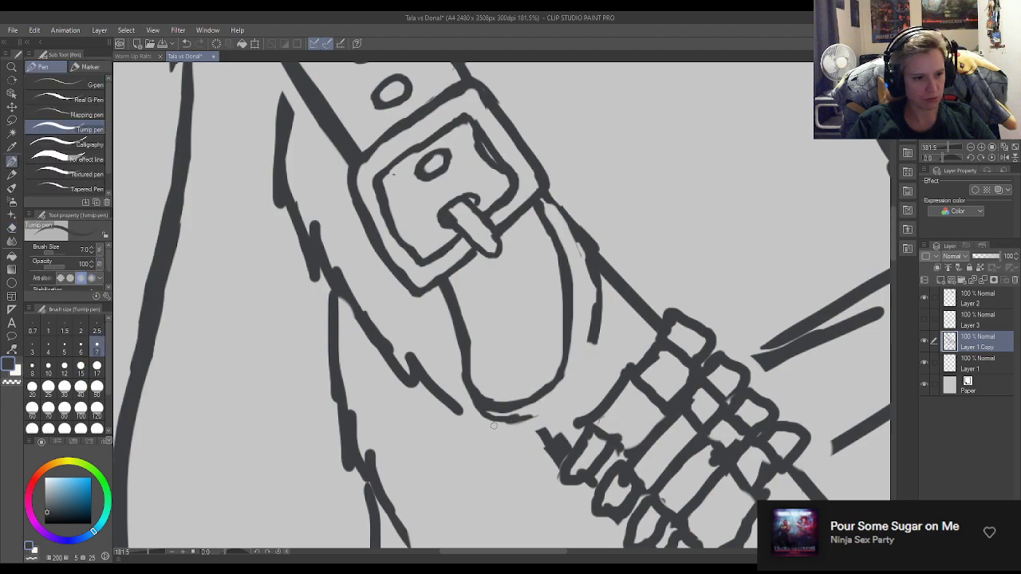
{"action": "mouse_move", "coordinate": [483, 413]}
{"action": "left_mouse_down"}
{"action": "mouse_move", "coordinate": [537, 420]}
{"action": "mouse_move", "coordinate": [533, 412]}
{"action": "mouse_move", "coordinate": [492, 423]}
{"action": "mouse_move", "coordinate": [528, 413]}
{"action": "mouse_move", "coordinate": [484, 415]}
{"action": "mouse_move", "coordinate": [463, 391]}
{"action": "left_mouse_up"}
{"action": "key", "text": "e"}
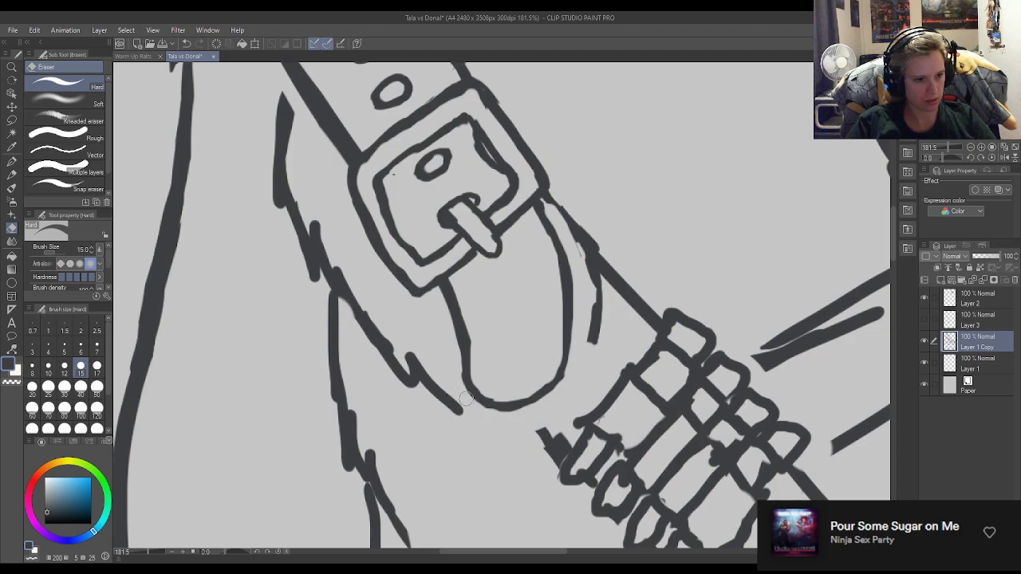
{"action": "key", "text": "p"}
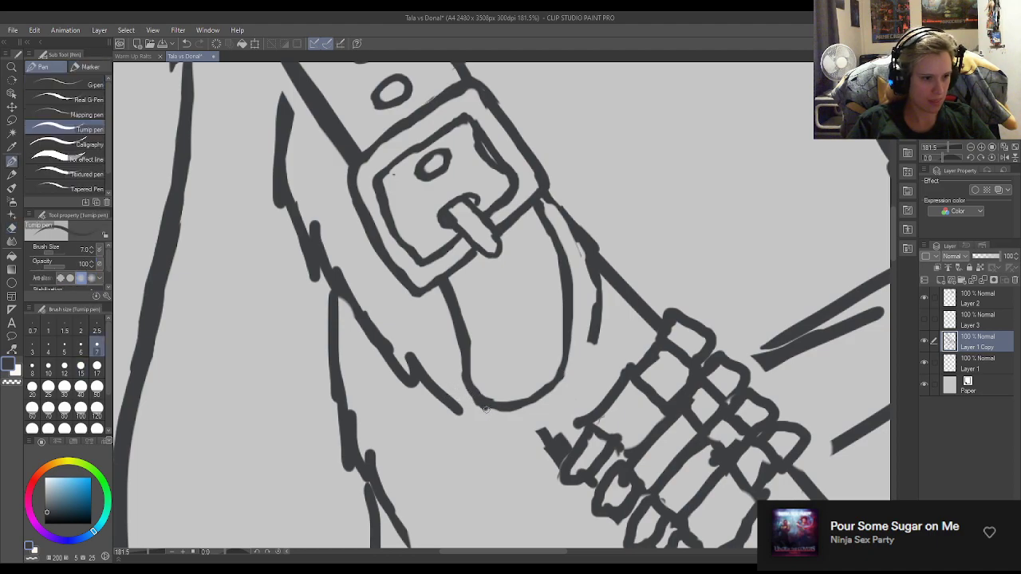
Draw a new thickness line parallel to the strap tip's curve, from its bottom around the right side up to the buckle.
{"action": "mouse_move", "coordinate": [489, 412]}
{"action": "left_mouse_down"}
{"action": "mouse_move", "coordinate": [515, 421]}
{"action": "mouse_move", "coordinate": [496, 419]}
{"action": "mouse_move", "coordinate": [545, 413]}
{"action": "mouse_move", "coordinate": [500, 418]}
{"action": "mouse_move", "coordinate": [523, 434]}
{"action": "mouse_move", "coordinate": [485, 431]}
{"action": "mouse_move", "coordinate": [551, 407]}
{"action": "mouse_move", "coordinate": [513, 422]}
{"action": "mouse_move", "coordinate": [560, 394]}
{"action": "mouse_move", "coordinate": [557, 402]}
{"action": "mouse_move", "coordinate": [572, 377]}
{"action": "mouse_move", "coordinate": [551, 408]}
{"action": "mouse_move", "coordinate": [580, 350]}
{"action": "left_mouse_up"}
{"action": "key", "text": "e"}
{"action": "key", "text": "p"}
{"action": "left_click_drag", "start_coordinate": [566, 401], "coordinate": [587, 327]}
{"action": "left_click_drag", "start_coordinate": [576, 374], "coordinate": [585, 309]}
{"action": "mouse_move", "coordinate": [580, 357]}
{"action": "left_mouse_down"}
{"action": "mouse_move", "coordinate": [584, 280]}
{"action": "mouse_move", "coordinate": [583, 307]}
{"action": "mouse_move", "coordinate": [573, 251]}
{"action": "left_mouse_up"}
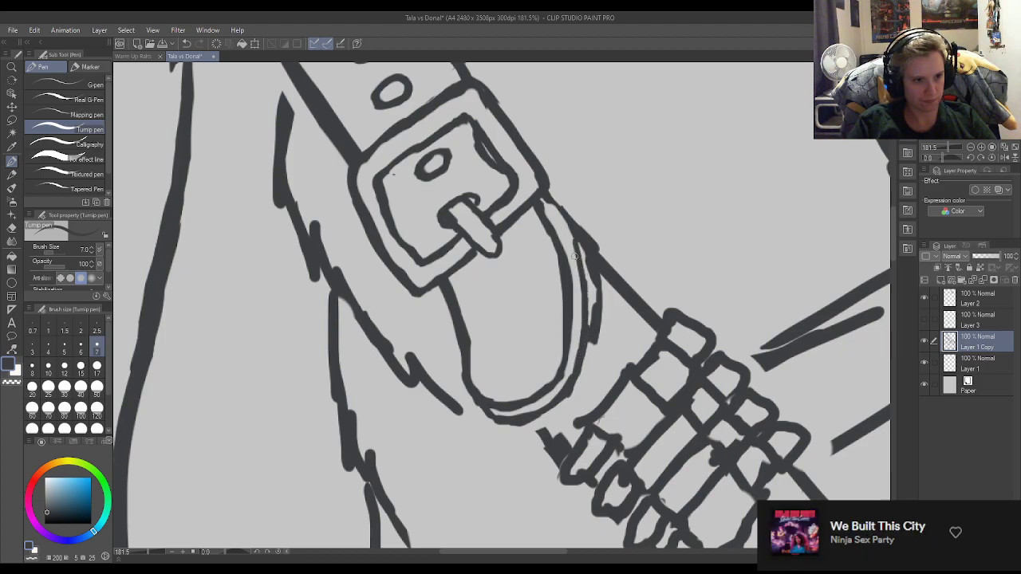
{"action": "left_click_drag", "start_coordinate": [547, 200], "coordinate": [582, 270]}
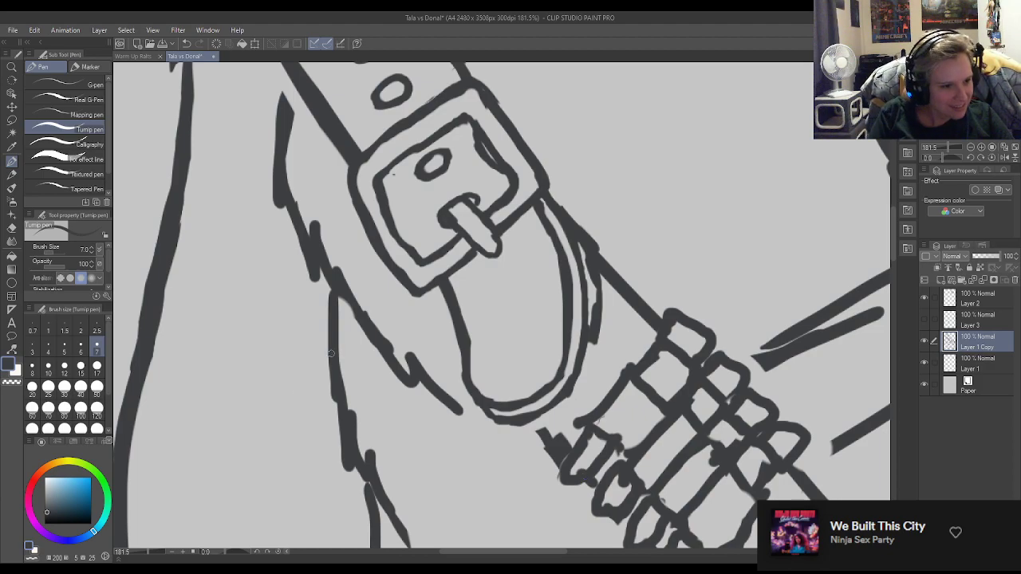
Erase the leftover old line outside the strap tip's right side and tidy the bottom of the thickness line.
{"action": "key", "text": "e"}
{"action": "mouse_move", "coordinate": [604, 294]}
{"action": "left_mouse_down"}
{"action": "mouse_move", "coordinate": [602, 335]}
{"action": "mouse_move", "coordinate": [590, 266]}
{"action": "left_mouse_up"}
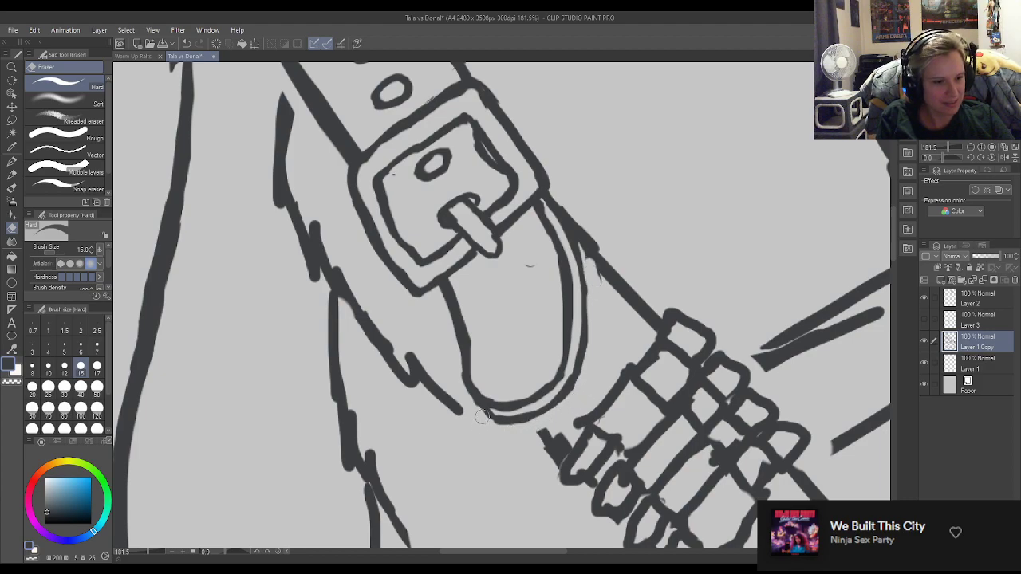
{"action": "key", "text": "p"}
{"action": "key", "text": "e"}
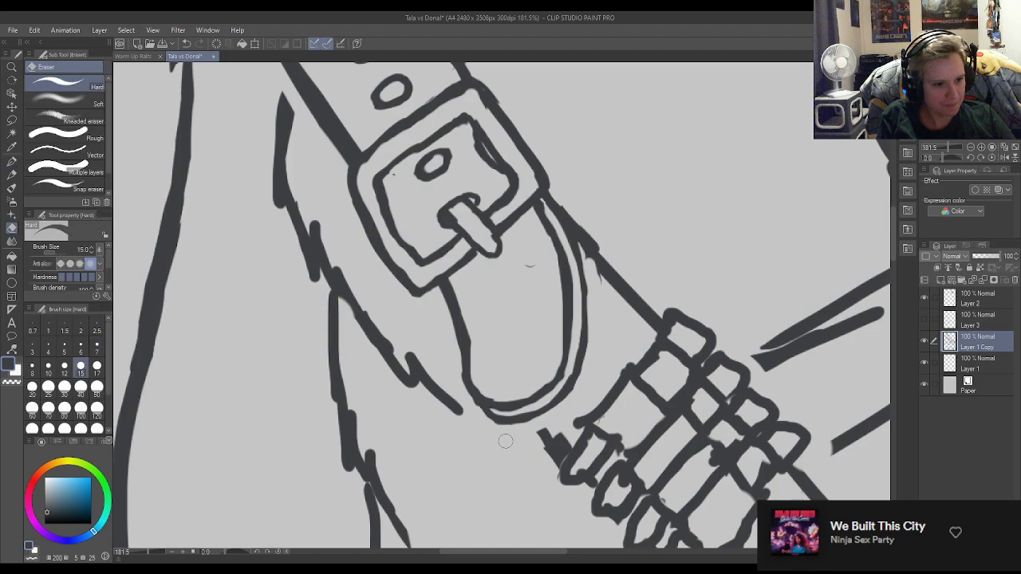
{"action": "key", "text": "p"}
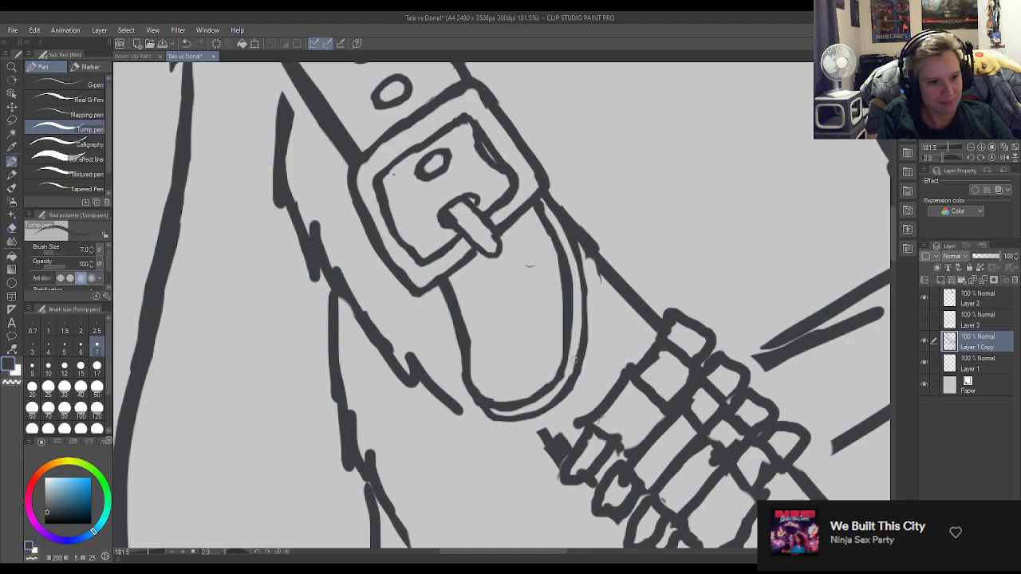
Refine the strap tip's double line on the right side, clearing the gap between both curves up to the buckle.
{"action": "left_click_drag", "start_coordinate": [572, 370], "coordinate": [580, 273]}
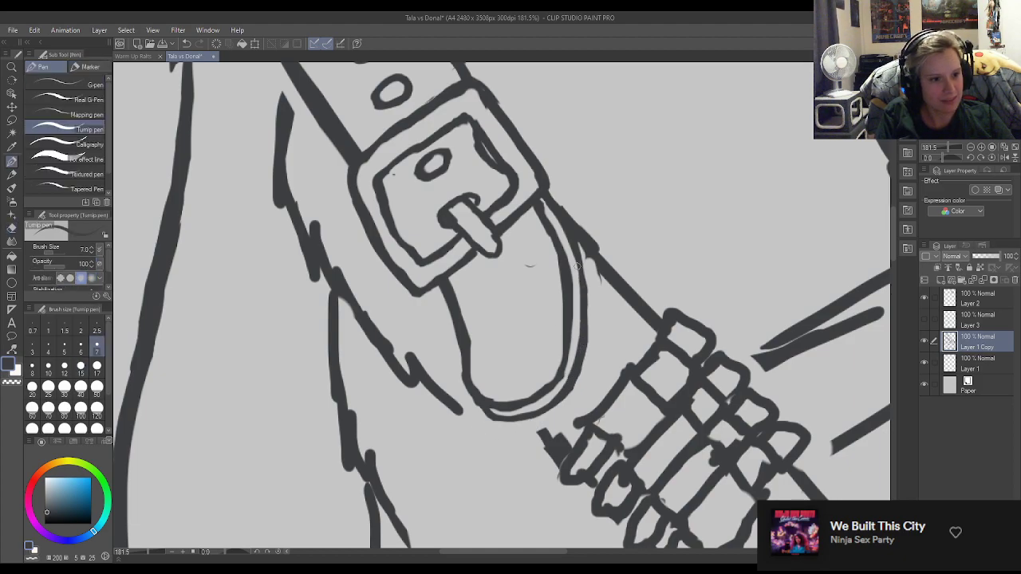
{"action": "left_click_drag", "start_coordinate": [563, 235], "coordinate": [576, 290]}
{"action": "key", "text": "e"}
{"action": "left_click_drag", "start_coordinate": [553, 226], "coordinate": [573, 310]}
{"action": "key", "text": "p"}
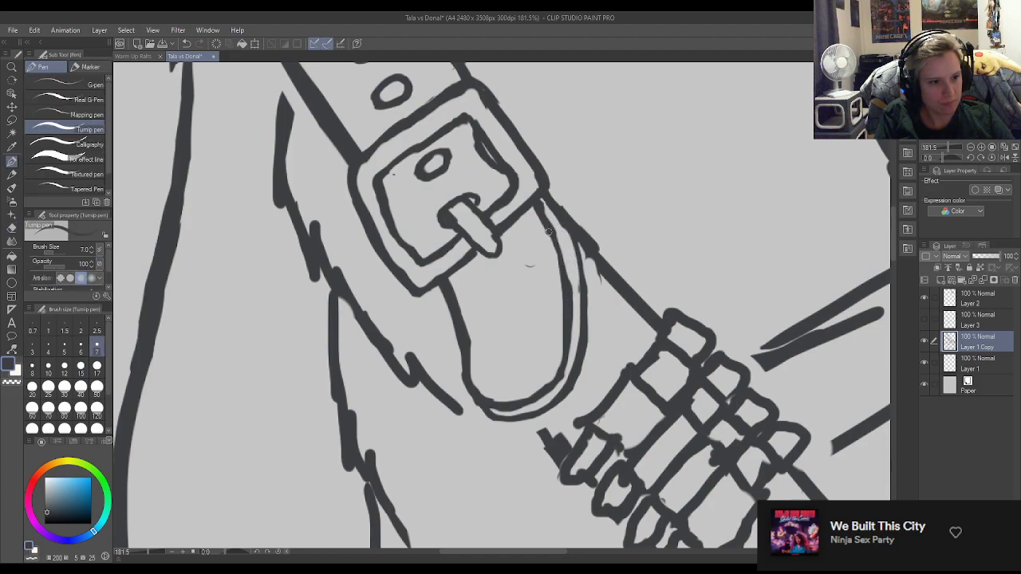
{"action": "mouse_move", "coordinate": [564, 226]}
{"action": "left_mouse_down"}
{"action": "mouse_move", "coordinate": [581, 285]}
{"action": "mouse_move", "coordinate": [574, 269]}
{"action": "mouse_move", "coordinate": [512, 277]}
{"action": "left_mouse_up"}
{"action": "key", "text": "e"}
{"action": "key", "text": "p"}
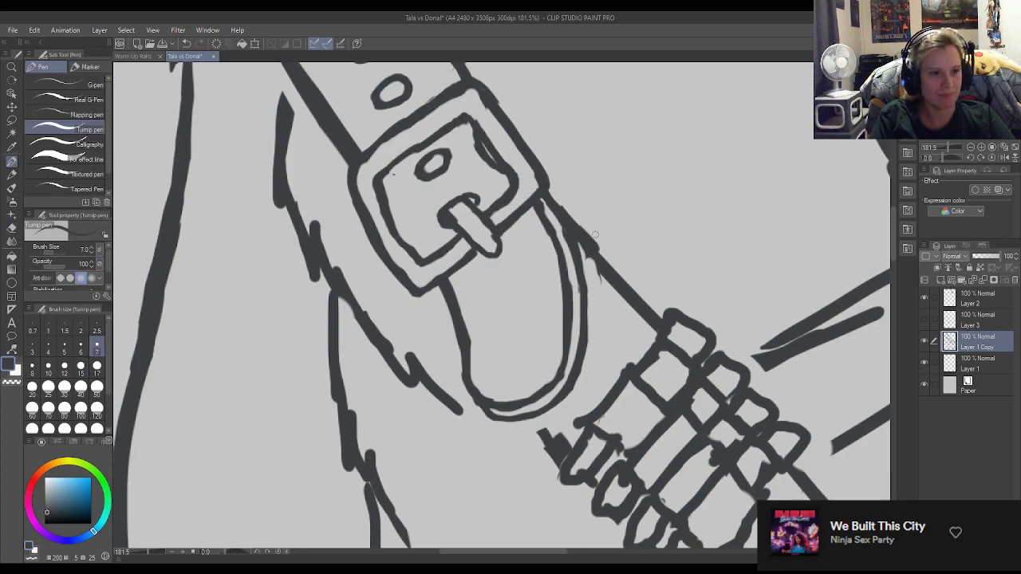
Erase the thick overlapping strokes on the strap's upper edge just below the buckle's right corner.
{"action": "key", "text": "e"}
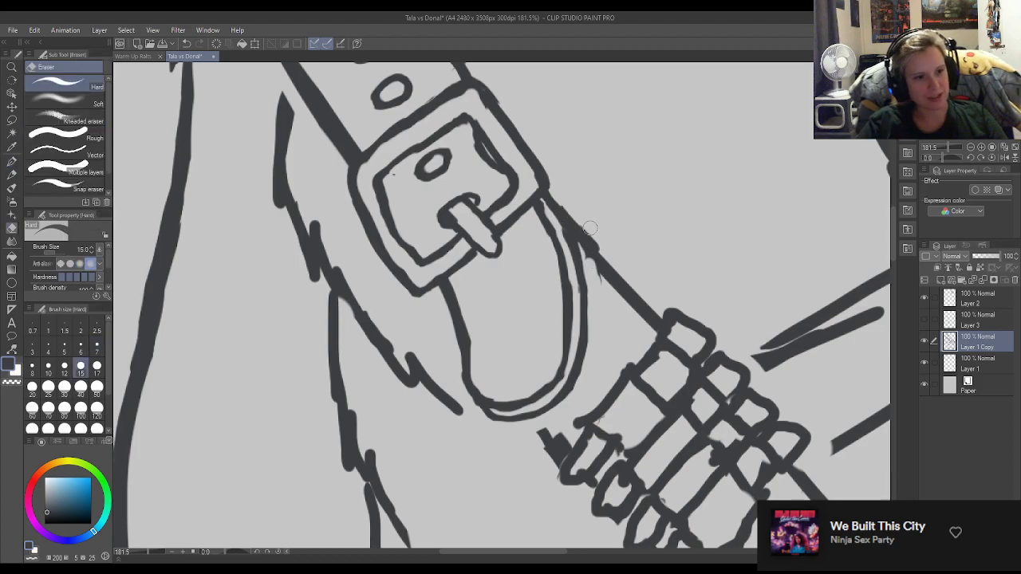
{"action": "left_click_drag", "start_coordinate": [585, 212], "coordinate": [592, 246]}
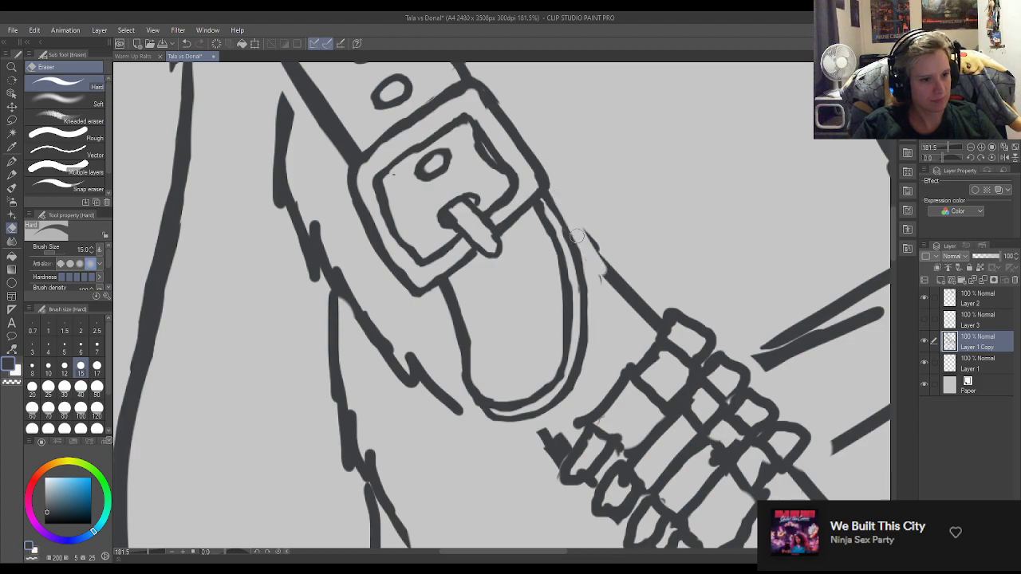
{"action": "key", "text": "p"}
{"action": "mouse_move", "coordinate": [551, 203]}
{"action": "left_mouse_down"}
{"action": "mouse_move", "coordinate": [621, 280]}
{"action": "mouse_move", "coordinate": [559, 227]}
{"action": "mouse_move", "coordinate": [606, 269]}
{"action": "mouse_move", "coordinate": [580, 232]}
{"action": "mouse_move", "coordinate": [593, 257]}
{"action": "left_mouse_up"}
{"action": "key", "text": "e"}
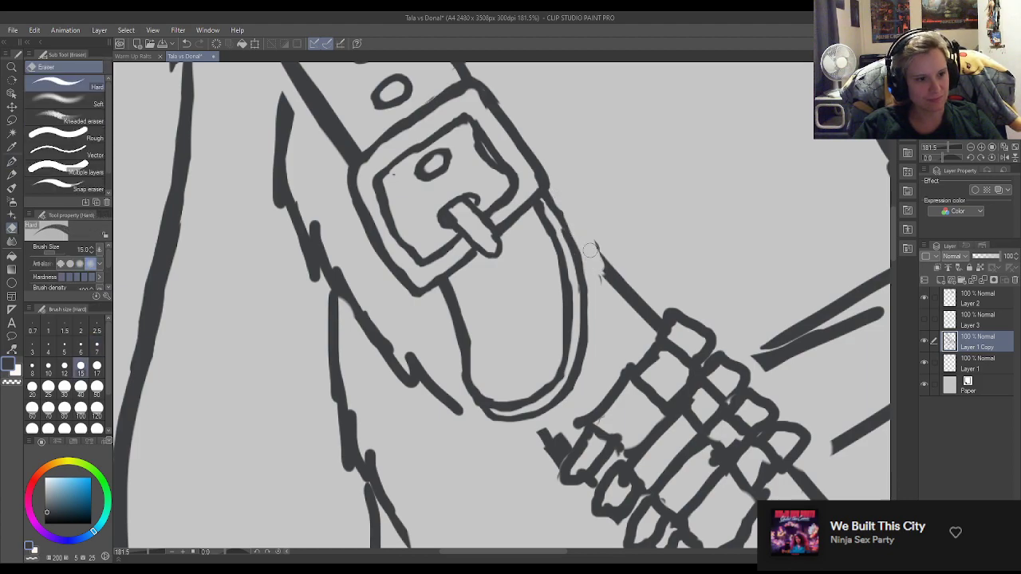
Redraw the strap's upper edge as one clean line from the buckle's right corner to the ammo loops.
{"action": "key", "text": "p"}
{"action": "mouse_move", "coordinate": [550, 202]}
{"action": "left_mouse_down"}
{"action": "mouse_move", "coordinate": [581, 239]}
{"action": "mouse_move", "coordinate": [545, 195]}
{"action": "mouse_move", "coordinate": [626, 282]}
{"action": "left_mouse_up"}
{"action": "key", "text": "e"}
{"action": "left_click_drag", "start_coordinate": [563, 203], "coordinate": [631, 273]}
{"action": "key", "text": "p"}
{"action": "left_click_drag", "start_coordinate": [560, 217], "coordinate": [643, 321]}
{"action": "key", "text": "e"}
{"action": "left_click_drag", "start_coordinate": [579, 244], "coordinate": [619, 307]}
{"action": "key", "text": "p"}
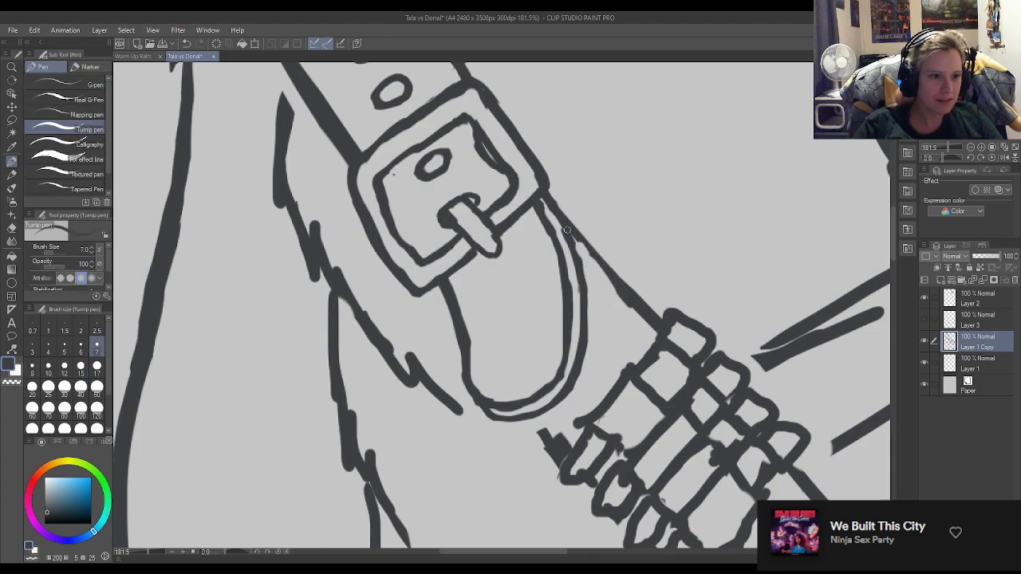
{"action": "left_click_drag", "start_coordinate": [576, 238], "coordinate": [608, 271]}
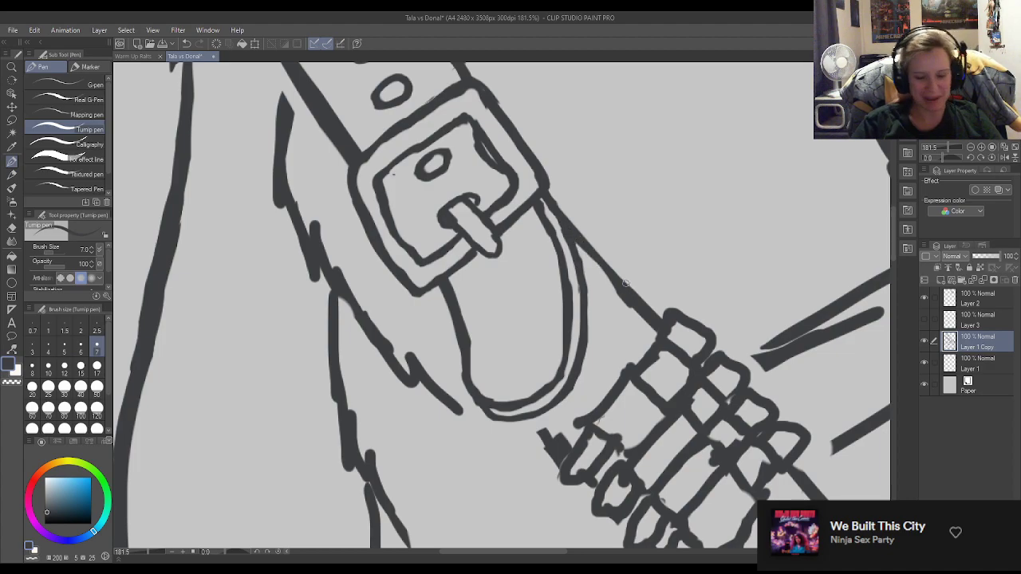
{"action": "scroll", "coordinate": [514, 227], "scroll_direction": "down", "scroll_amount": 5}
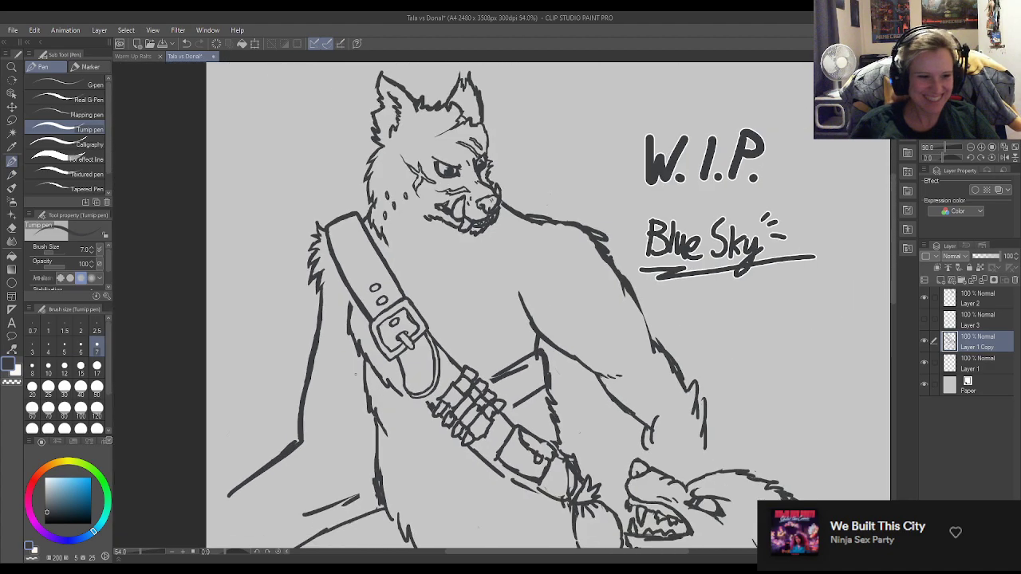
{"action": "scroll", "coordinate": [437, 481], "scroll_direction": "up", "scroll_amount": 5}
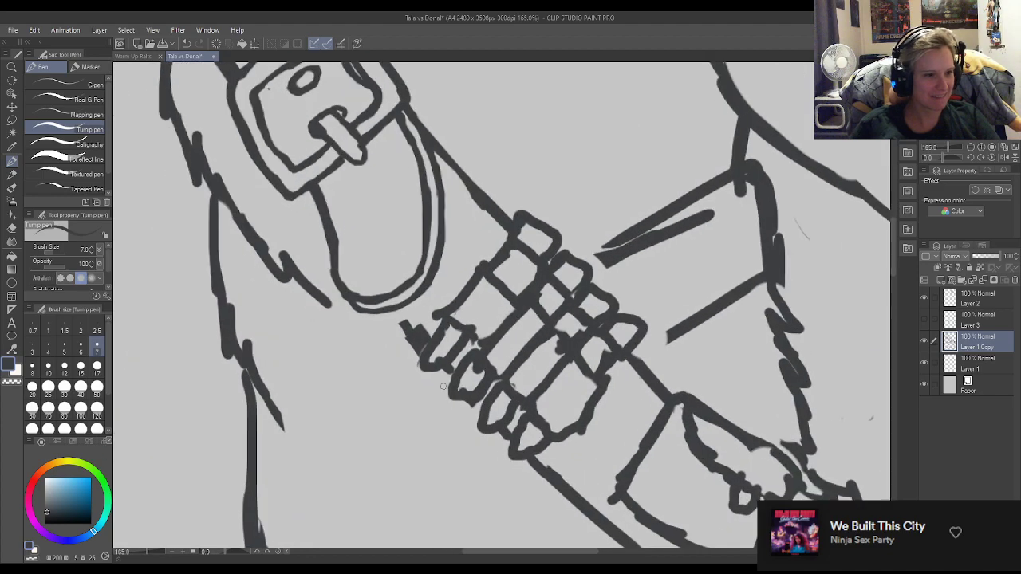
Erase the rough stroke on the strap's lower edge between the strap tip and ammo loops and redraw it as one clean line.
{"action": "key", "text": "e"}
{"action": "mouse_move", "coordinate": [399, 322]}
{"action": "left_mouse_down"}
{"action": "mouse_move", "coordinate": [415, 344]}
{"action": "mouse_move", "coordinate": [414, 362]}
{"action": "left_mouse_up"}
{"action": "key", "text": "p"}
{"action": "mouse_move", "coordinate": [399, 309]}
{"action": "left_mouse_down"}
{"action": "mouse_move", "coordinate": [431, 346]}
{"action": "mouse_move", "coordinate": [402, 316]}
{"action": "left_mouse_up"}
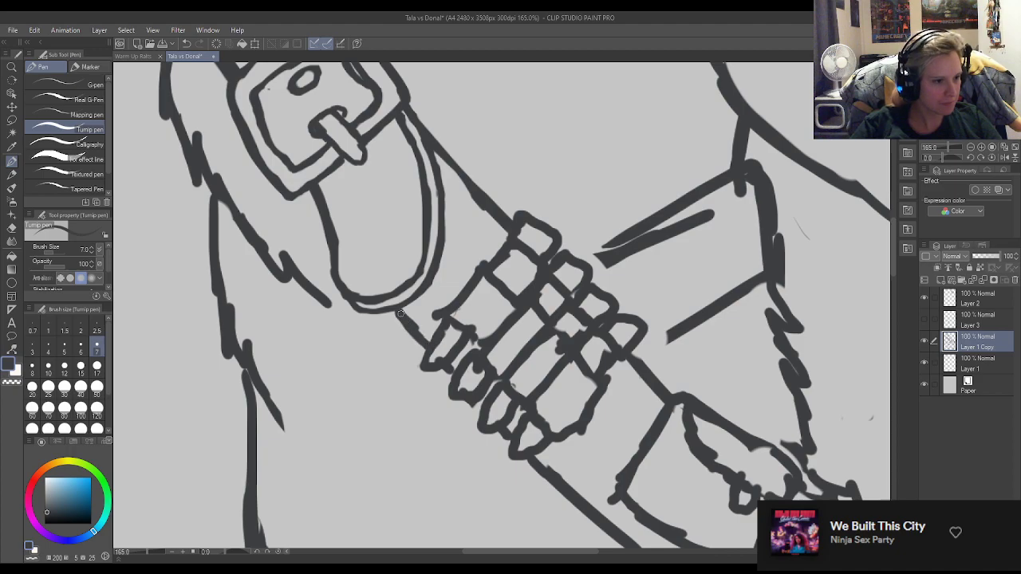
{"action": "key", "text": "e"}
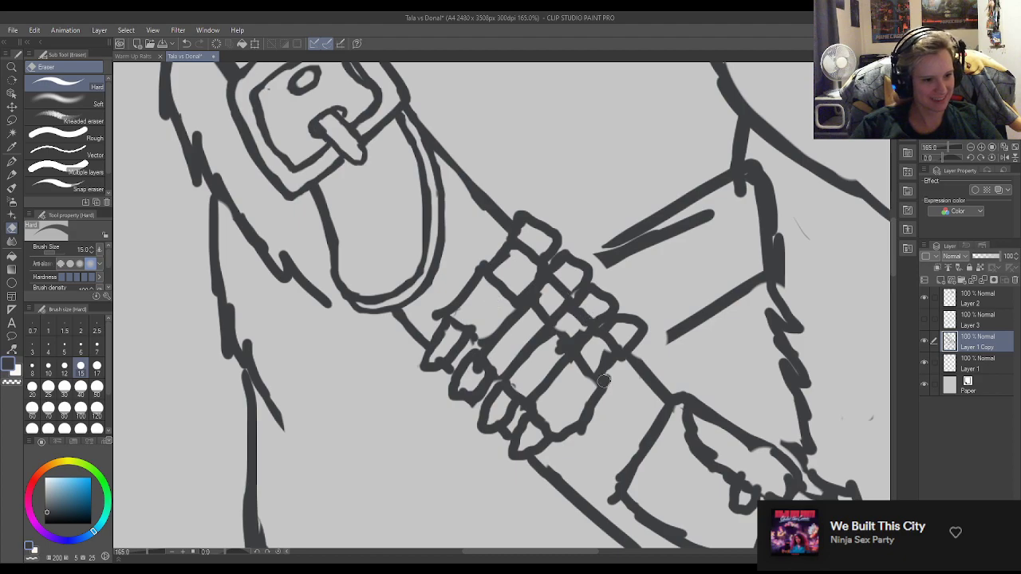
{"action": "key", "text": "p"}
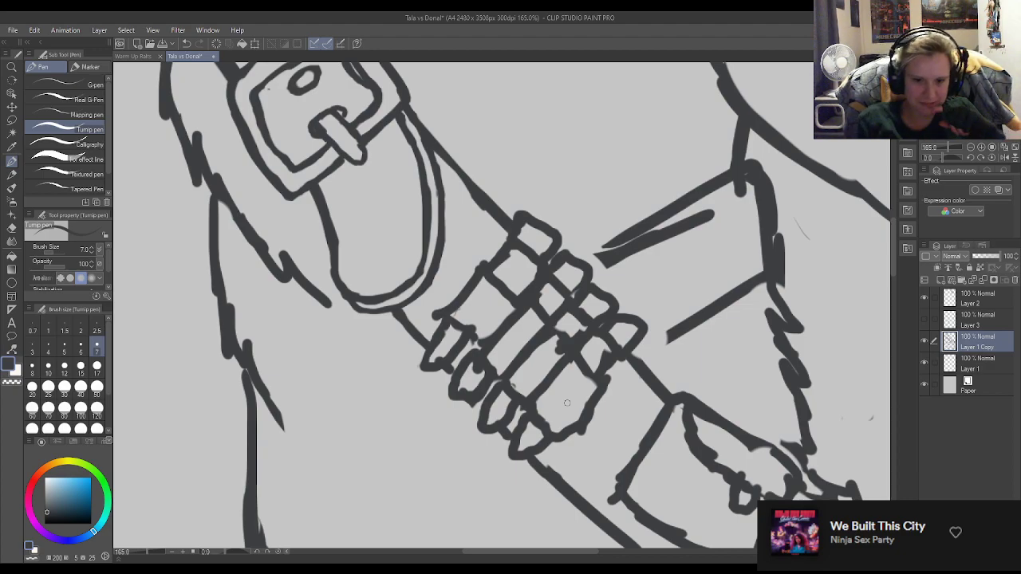
Erase the thick overlapping strokes on the outer edge of the back strap below the armpit.
{"action": "scroll", "coordinate": [425, 286], "scroll_direction": "down", "scroll_amount": 5}
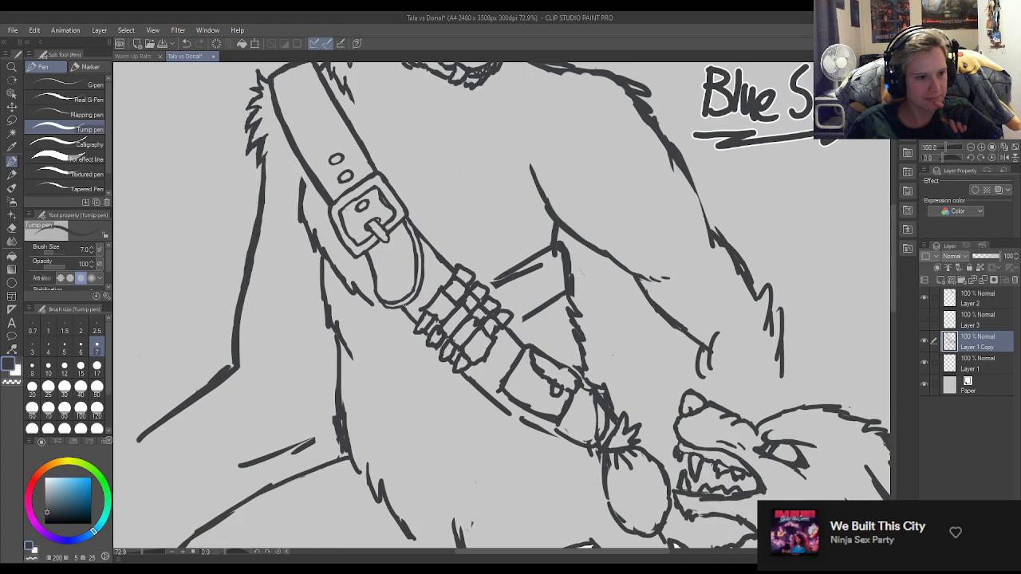
{"action": "scroll", "coordinate": [549, 268], "scroll_direction": "up", "scroll_amount": 4}
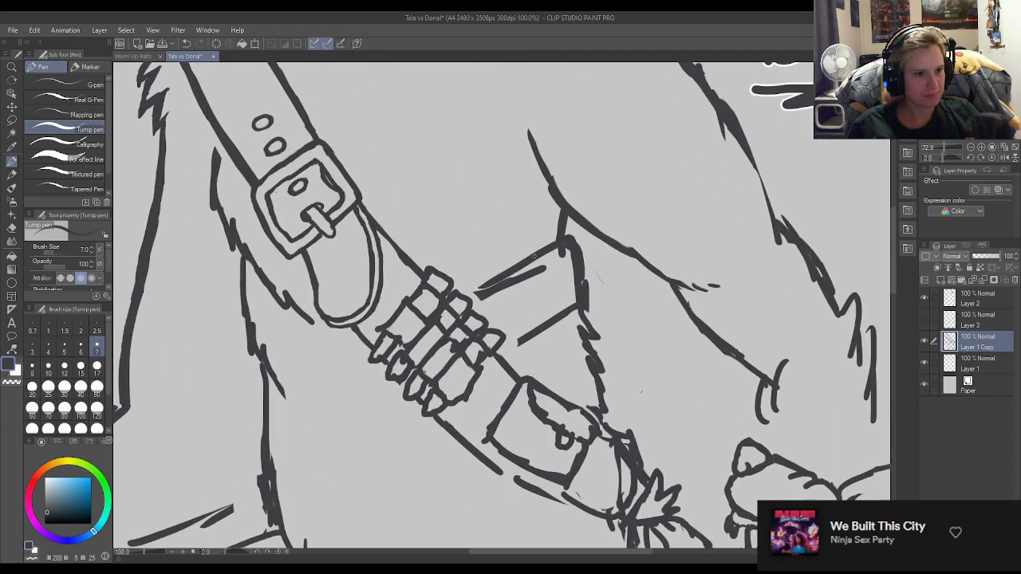
{"action": "key", "text": "e"}
{"action": "mouse_move", "coordinate": [568, 262]}
{"action": "left_mouse_down"}
{"action": "mouse_move", "coordinate": [562, 237]}
{"action": "mouse_move", "coordinate": [584, 291]}
{"action": "left_mouse_up"}
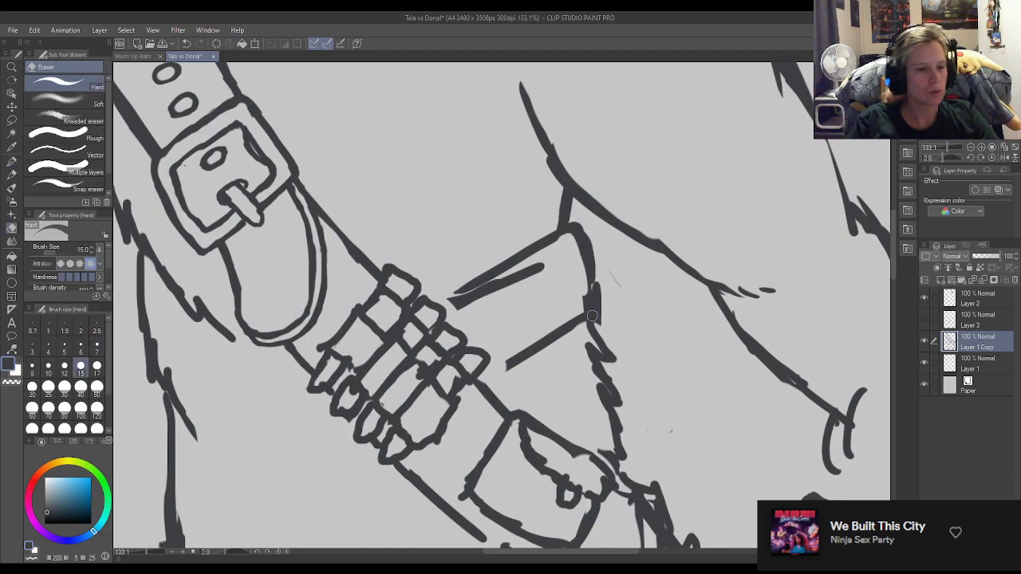
{"action": "key", "text": "p"}
{"action": "key", "text": "e"}
{"action": "mouse_move", "coordinate": [603, 330]}
{"action": "left_mouse_down"}
{"action": "mouse_move", "coordinate": [588, 217]}
{"action": "mouse_move", "coordinate": [600, 305]}
{"action": "mouse_move", "coordinate": [605, 275]}
{"action": "mouse_move", "coordinate": [626, 300]}
{"action": "left_mouse_up"}
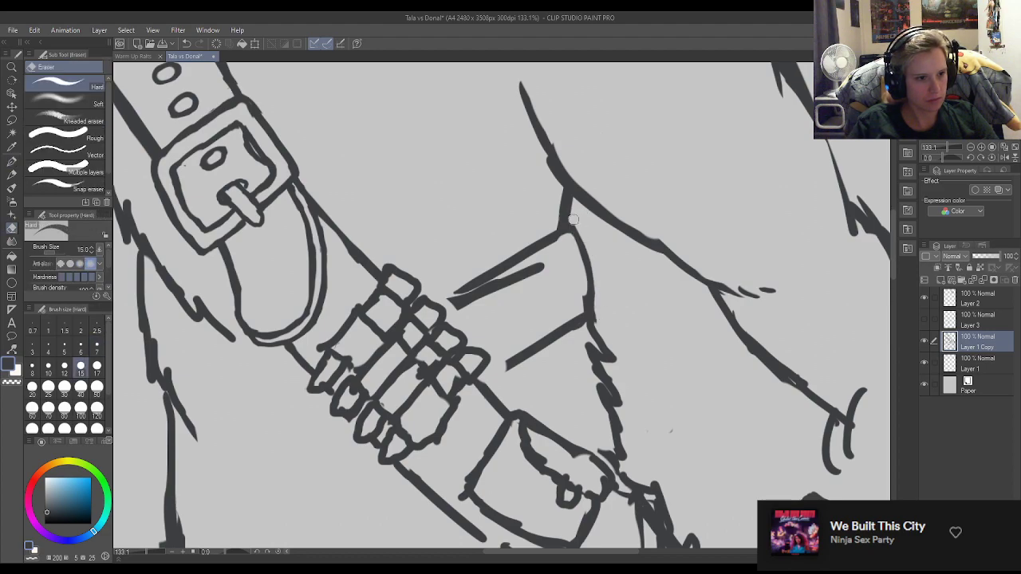
Redraw the back strap's outer edge as a smooth curve and trim its outer side near the upper corner.
{"action": "key", "text": "p"}
{"action": "left_click_drag", "start_coordinate": [572, 240], "coordinate": [589, 284]}
{"action": "left_click_drag", "start_coordinate": [576, 249], "coordinate": [586, 294]}
{"action": "key", "text": "e"}
{"action": "left_click_drag", "start_coordinate": [576, 223], "coordinate": [588, 261]}
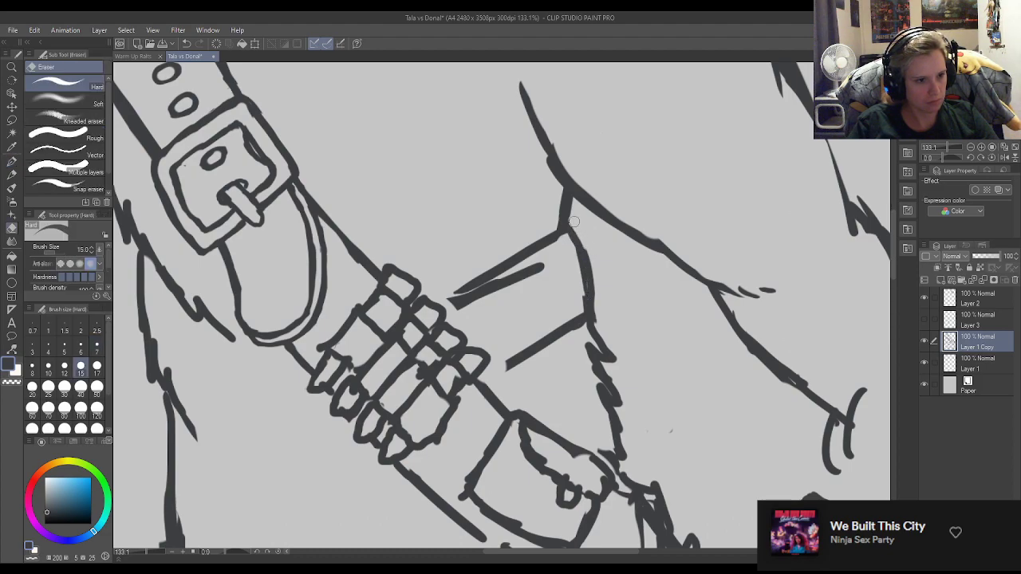
Clean up the back strap's lower outer corner and the join with the fur line beneath it.
{"action": "key", "text": "p"}
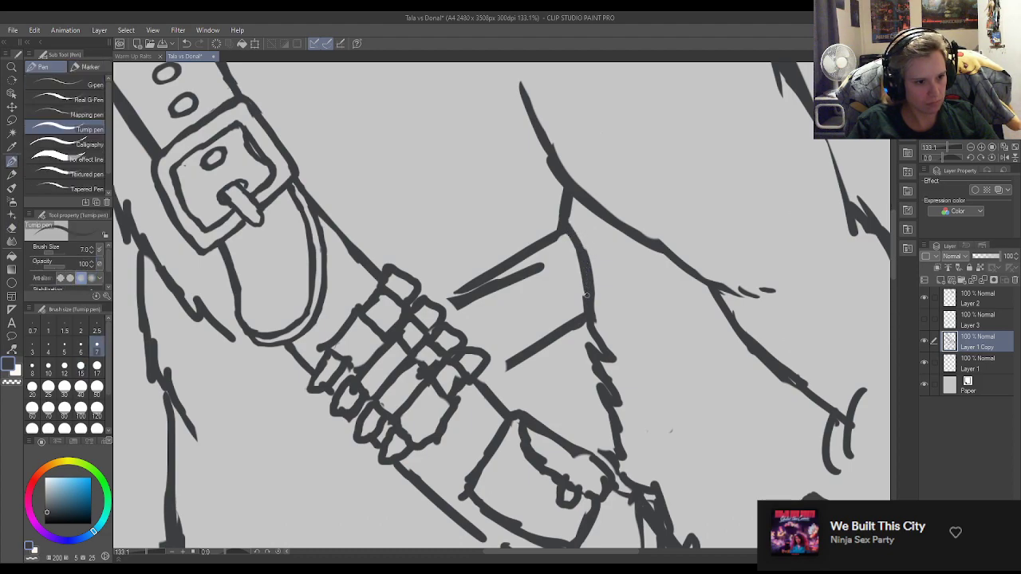
{"action": "key", "text": "e"}
{"action": "mouse_move", "coordinate": [594, 312]}
{"action": "left_mouse_down"}
{"action": "mouse_move", "coordinate": [597, 327]}
{"action": "mouse_move", "coordinate": [584, 329]}
{"action": "mouse_move", "coordinate": [600, 288]}
{"action": "left_mouse_up"}
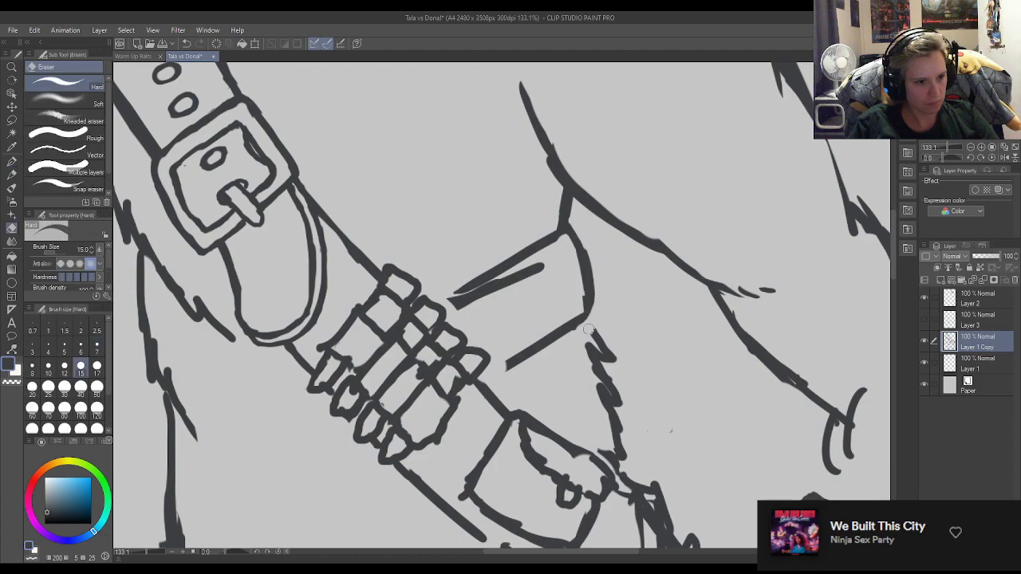
{"action": "key", "text": "p"}
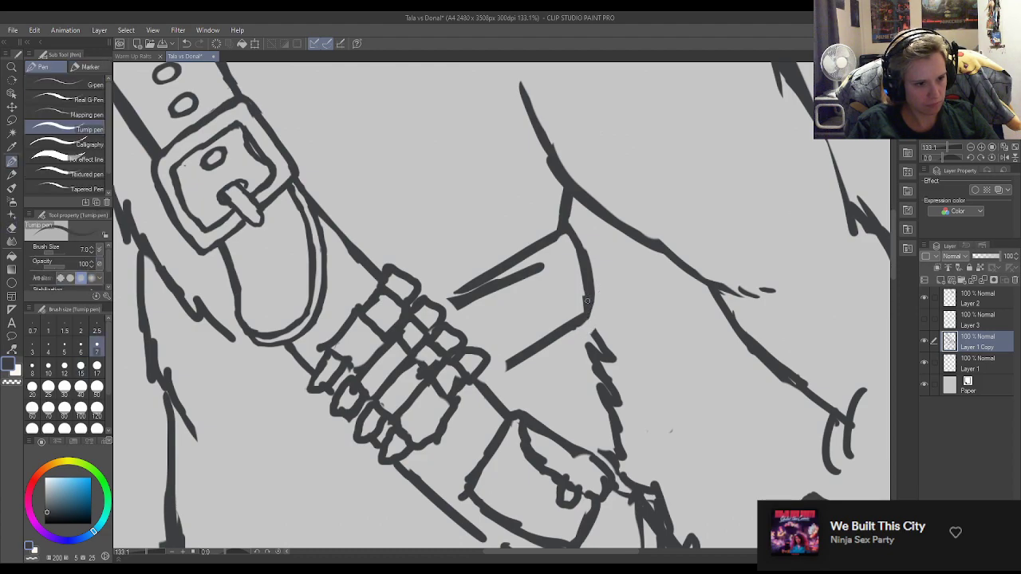
{"action": "key", "text": "e"}
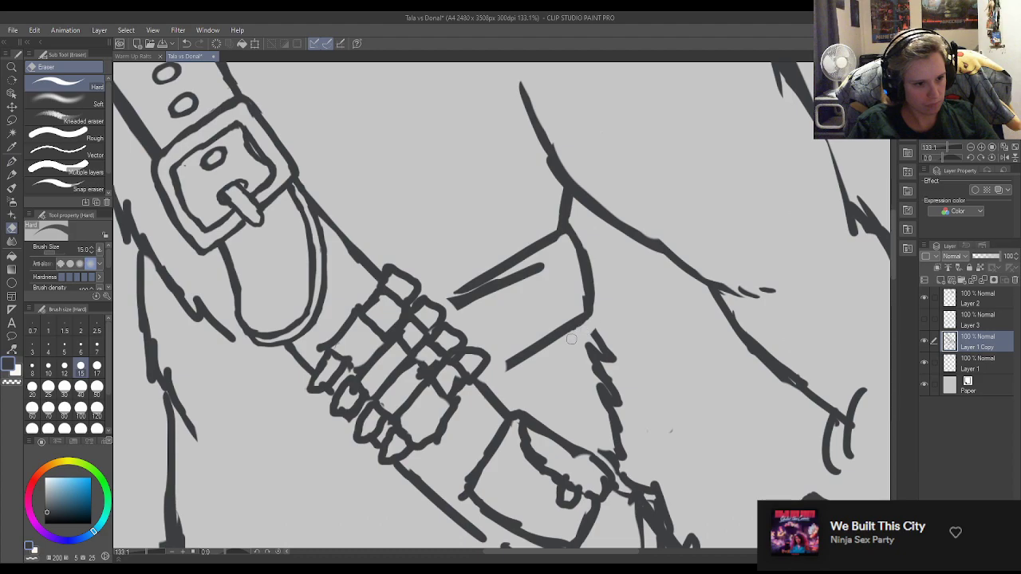
{"action": "mouse_move", "coordinate": [597, 314]}
{"action": "left_mouse_down"}
{"action": "mouse_move", "coordinate": [597, 277]}
{"action": "mouse_move", "coordinate": [588, 330]}
{"action": "left_mouse_up"}
{"action": "key", "text": "p"}
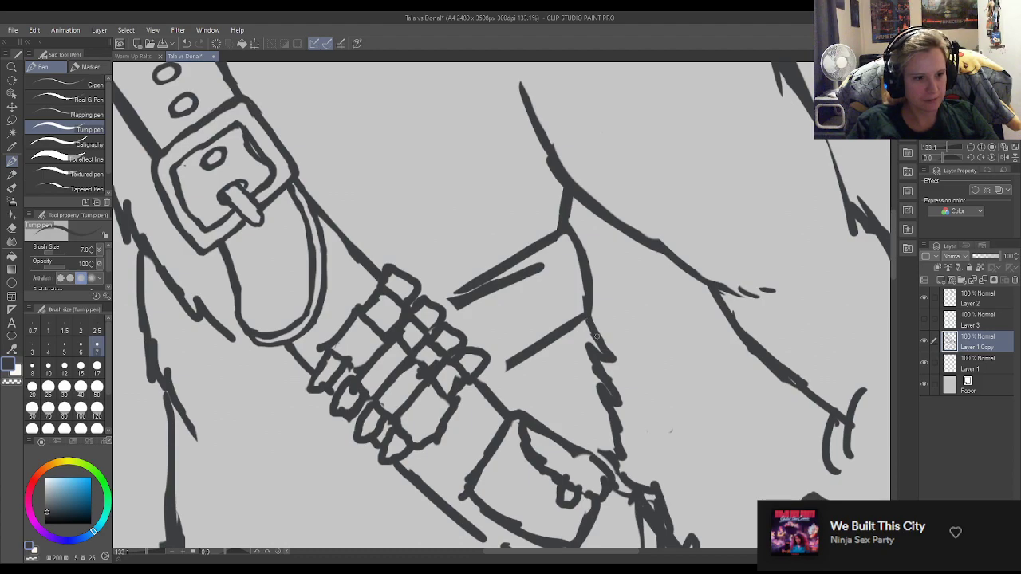
Erase the duplicate stroke under the back strap's upper line and extend both strap lines to the ammo loops.
{"action": "key", "text": "e"}
{"action": "mouse_move", "coordinate": [557, 264]}
{"action": "left_mouse_down"}
{"action": "mouse_move", "coordinate": [459, 304]}
{"action": "mouse_move", "coordinate": [495, 296]}
{"action": "left_mouse_up"}
{"action": "key", "text": "p"}
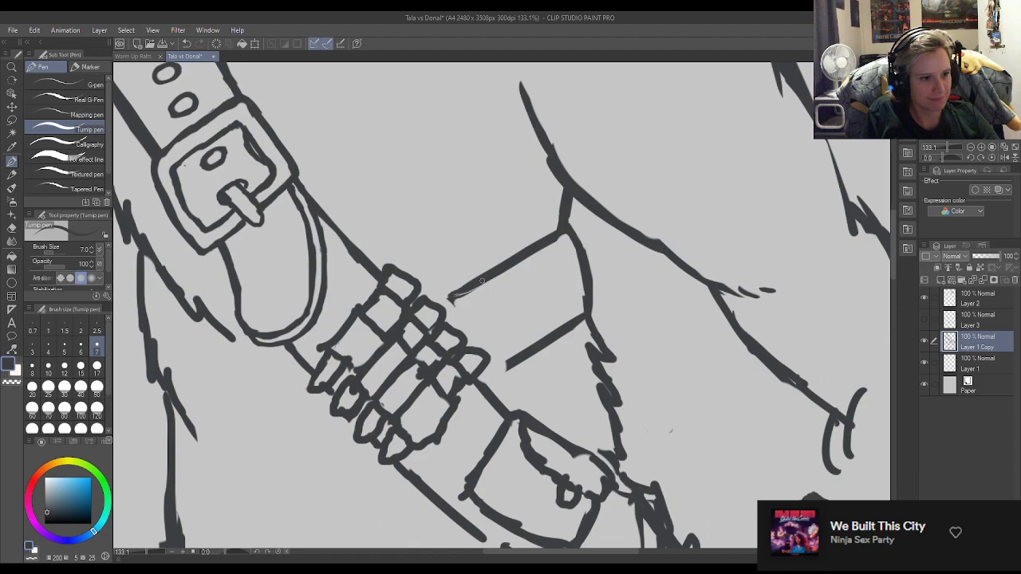
{"action": "left_click_drag", "start_coordinate": [435, 302], "coordinate": [473, 282]}
{"action": "mouse_move", "coordinate": [518, 360]}
{"action": "left_mouse_down"}
{"action": "mouse_move", "coordinate": [482, 378]}
{"action": "mouse_move", "coordinate": [490, 372]}
{"action": "left_mouse_up"}
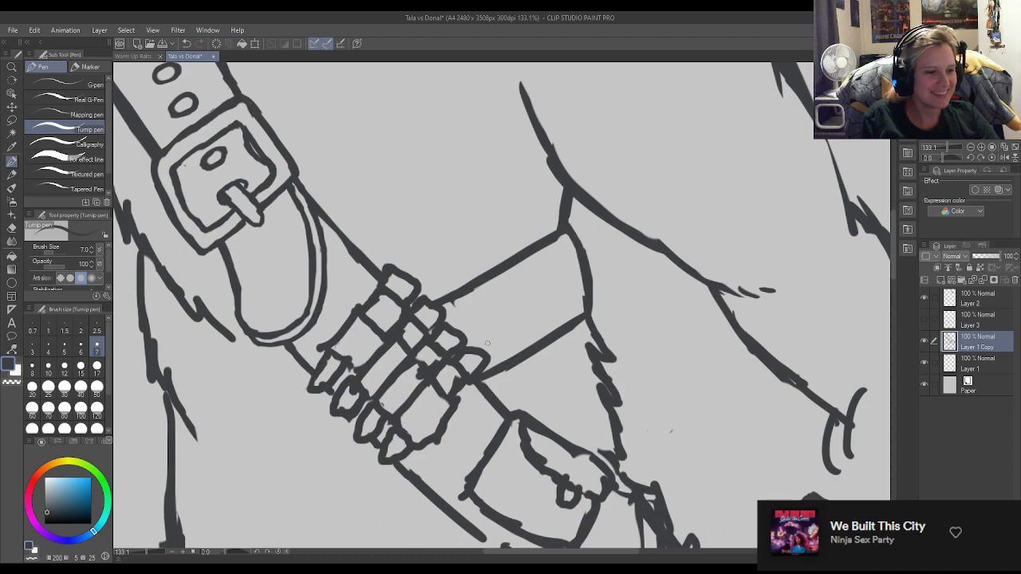
Smooth and even out the upper part of the armpit crease line above the back strap.
{"action": "key", "text": "e"}
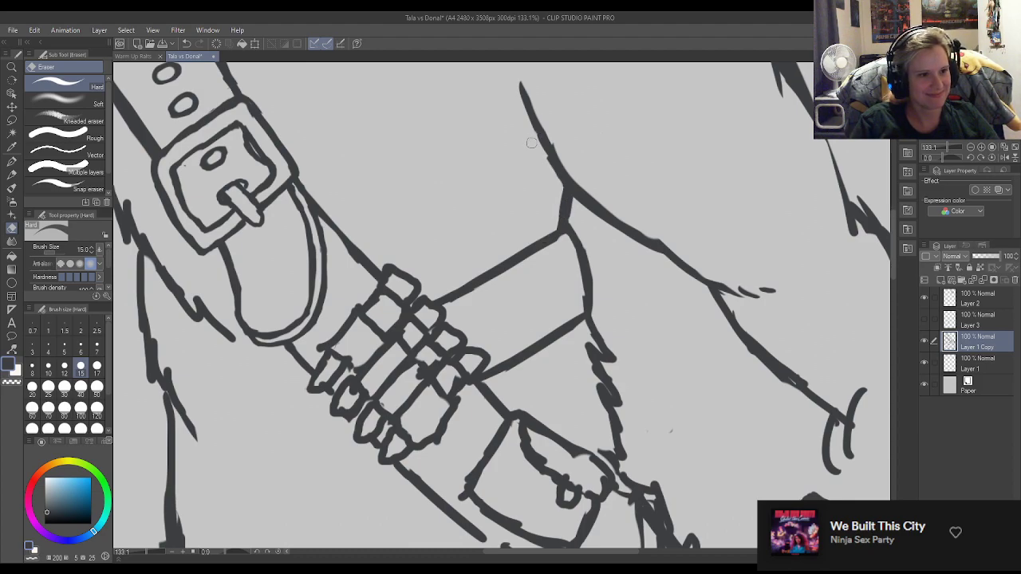
{"action": "key", "text": "p"}
{"action": "left_click_drag", "start_coordinate": [555, 164], "coordinate": [537, 128]}
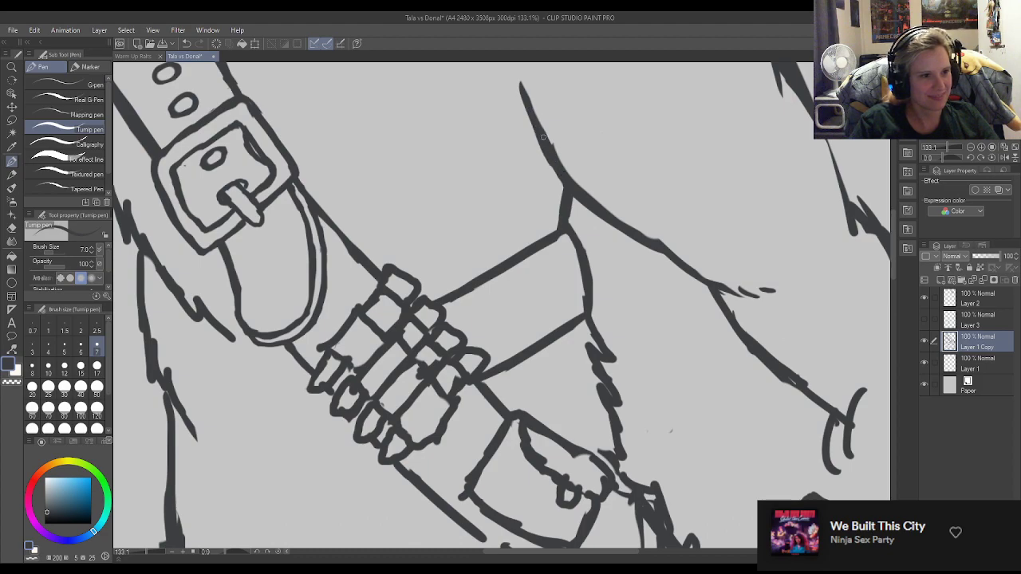
{"action": "key", "text": "e"}
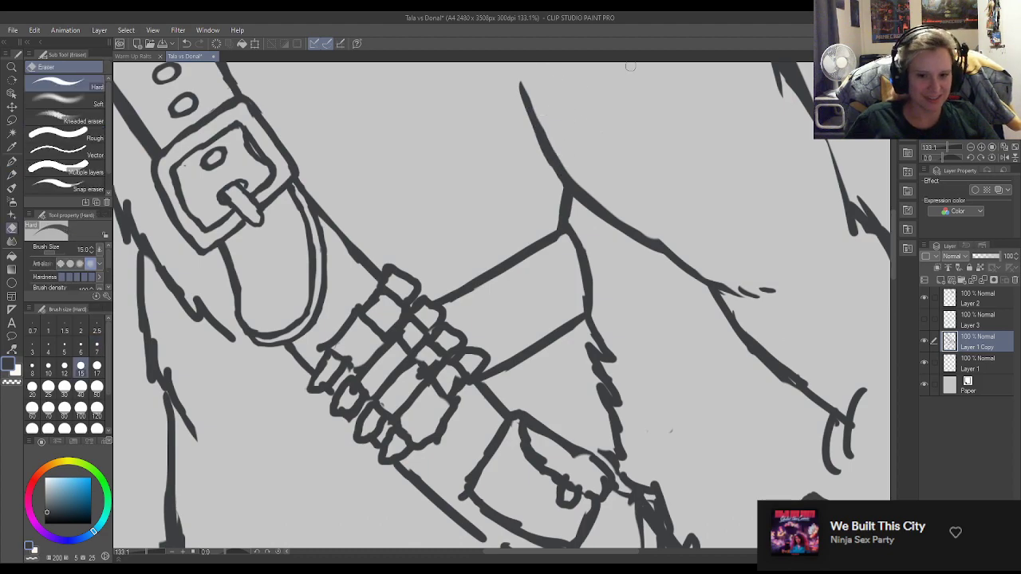
{"action": "key", "text": "p"}
Add a short curved accent stroke just above and beside the upper end of the armpit crease.
{"action": "scroll", "coordinate": [501, 308], "scroll_direction": "down", "scroll_amount": 5}
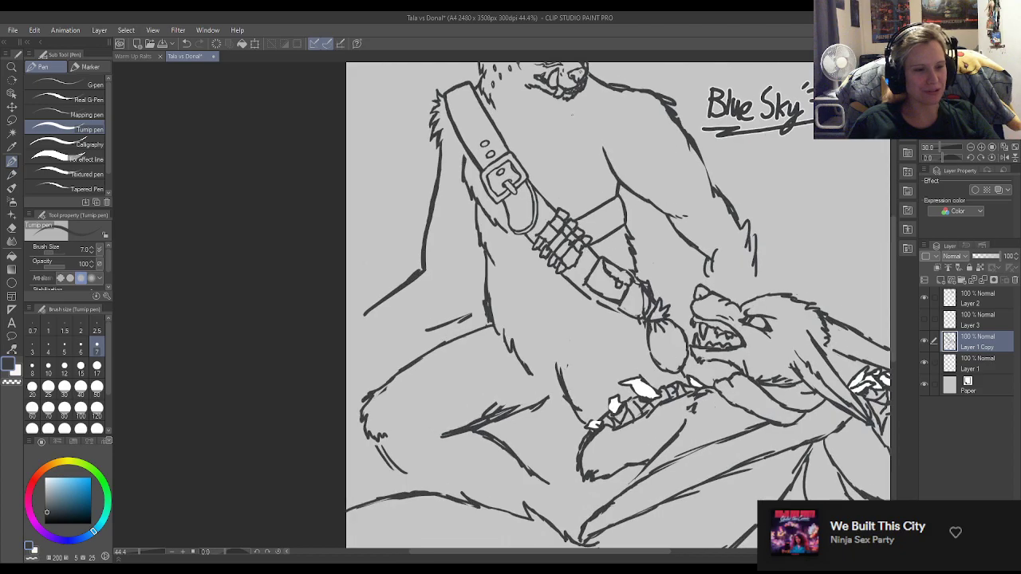
{"action": "scroll", "coordinate": [572, 114], "scroll_direction": "up", "scroll_amount": 8}
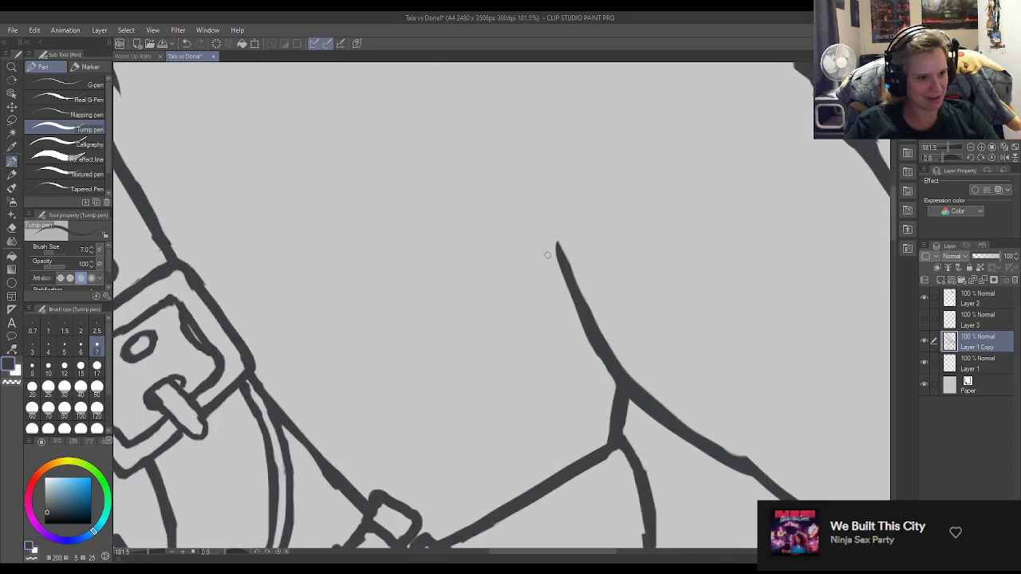
{"action": "mouse_move", "coordinate": [541, 246]}
{"action": "left_mouse_down"}
{"action": "mouse_move", "coordinate": [540, 210]}
{"action": "mouse_move", "coordinate": [545, 256]}
{"action": "left_mouse_up"}
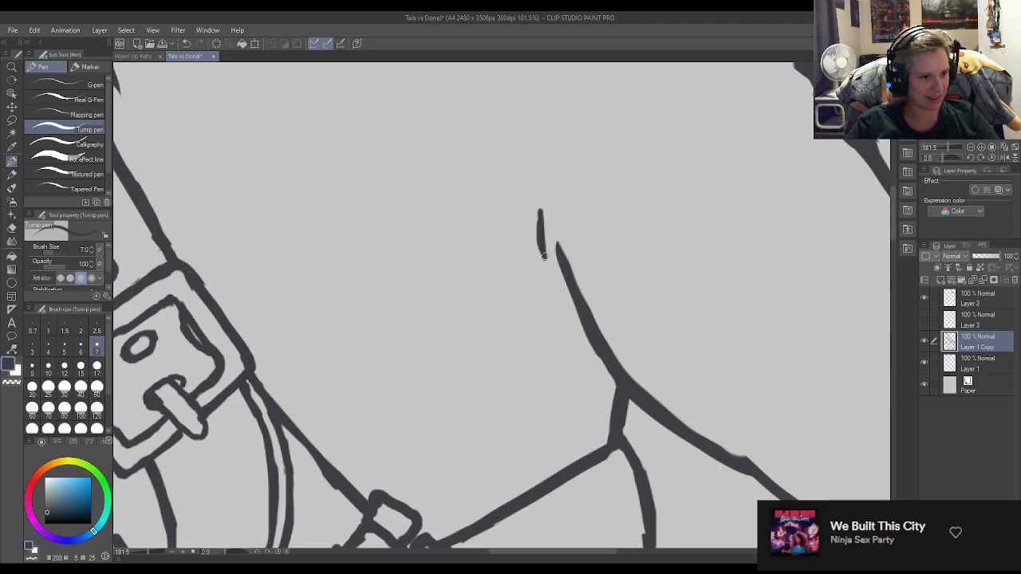
{"action": "left_click_drag", "start_coordinate": [539, 218], "coordinate": [545, 244]}
{"action": "key", "text": "e"}
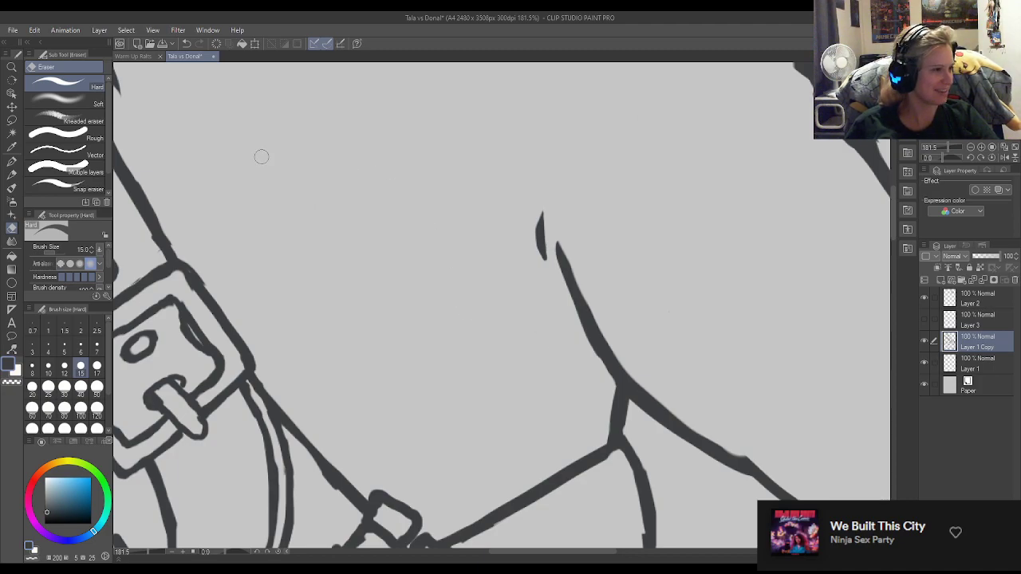
Thin the short accent stroke with the eraser and taper the armpit crease's upper end to a point.
{"action": "scroll", "coordinate": [260, 154], "scroll_direction": "down", "scroll_amount": 5}
{"action": "key", "text": "p"}
{"action": "scroll", "coordinate": [439, 283], "scroll_direction": "down", "scroll_amount": 4}
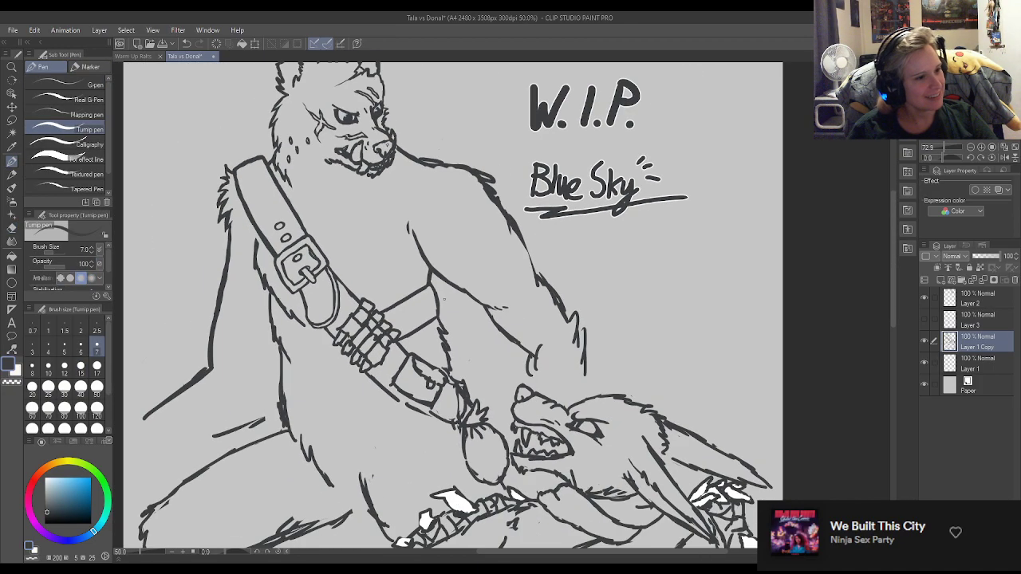
{"action": "scroll", "coordinate": [425, 265], "scroll_direction": "up", "scroll_amount": 1}
{"action": "scroll", "coordinate": [425, 265], "scroll_direction": "up", "scroll_amount": 10}
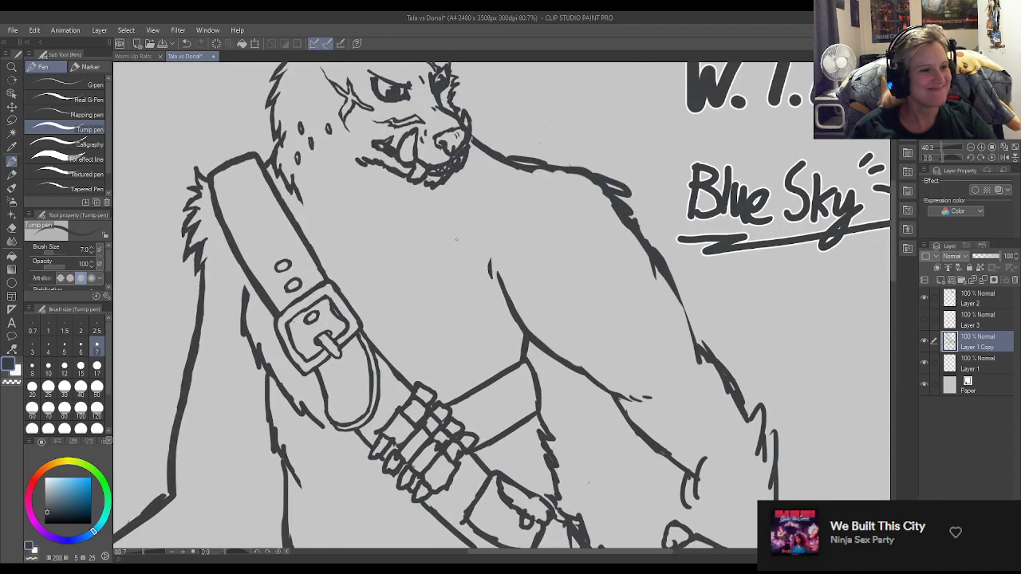
{"action": "key", "text": "e"}
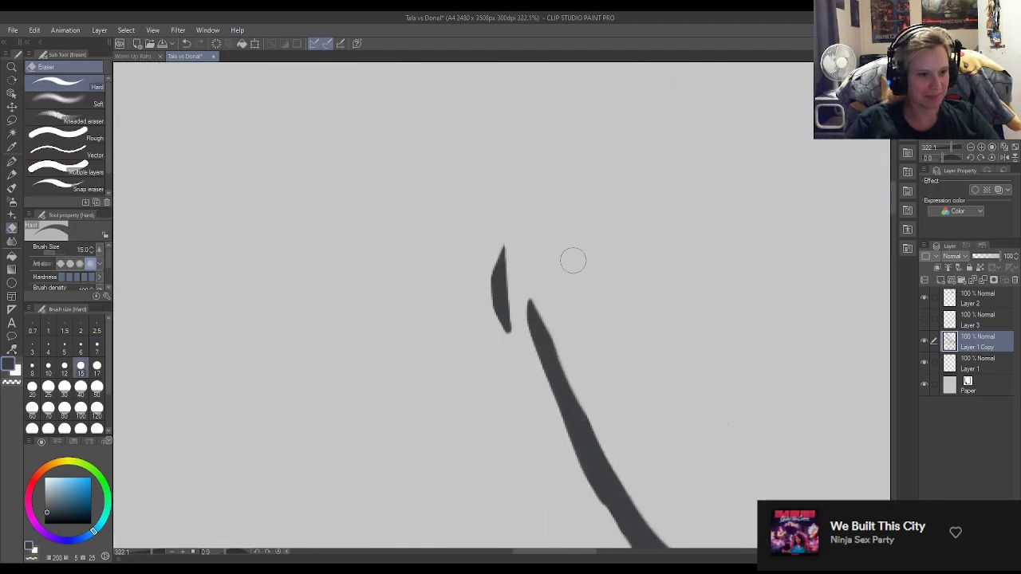
{"action": "left_click_drag", "start_coordinate": [497, 222], "coordinate": [487, 337]}
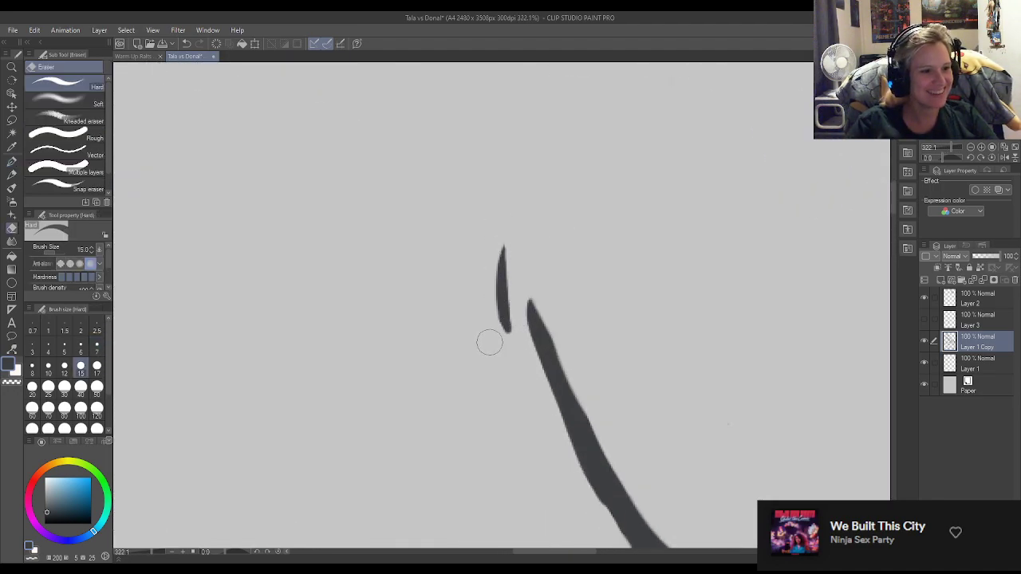
{"action": "left_click_drag", "start_coordinate": [506, 230], "coordinate": [477, 321]}
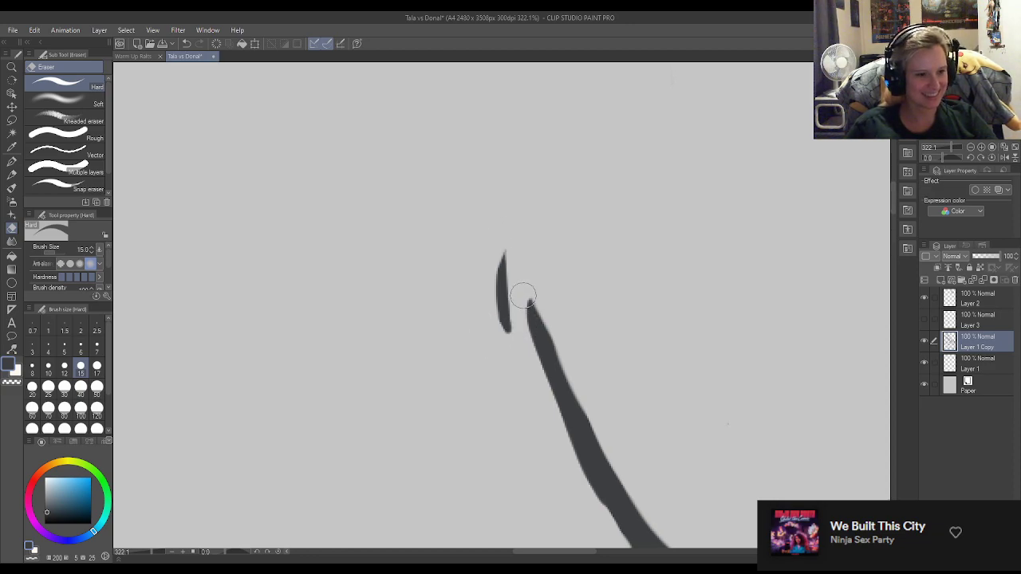
{"action": "left_click_drag", "start_coordinate": [539, 293], "coordinate": [564, 335]}
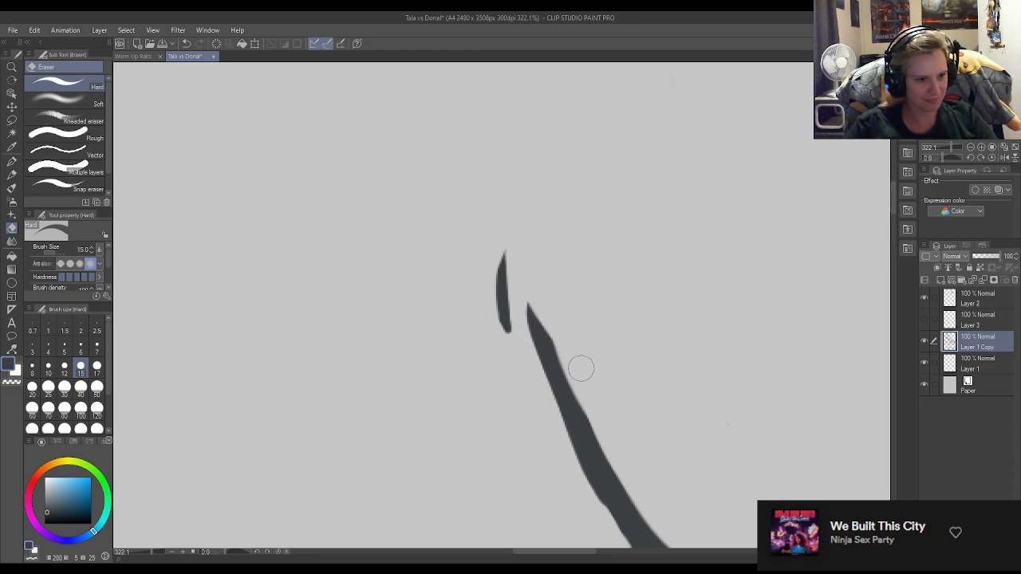
Erase the thick overlapping strokes on the torso's side line above the thigh and redraw it as one clean curve.
{"action": "key", "text": "p"}
{"action": "scroll", "coordinate": [530, 316], "scroll_direction": "down", "scroll_amount": 3}
{"action": "scroll", "coordinate": [530, 316], "scroll_direction": "down", "scroll_amount": 6}
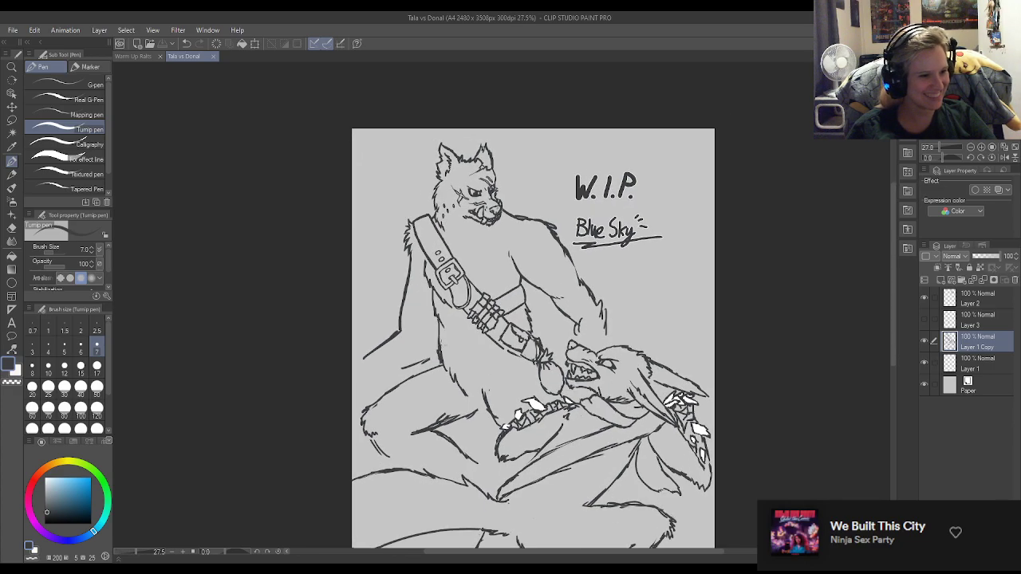
{"action": "scroll", "coordinate": [449, 391], "scroll_direction": "up", "scroll_amount": 3}
{"action": "scroll", "coordinate": [449, 391], "scroll_direction": "up", "scroll_amount": 3}
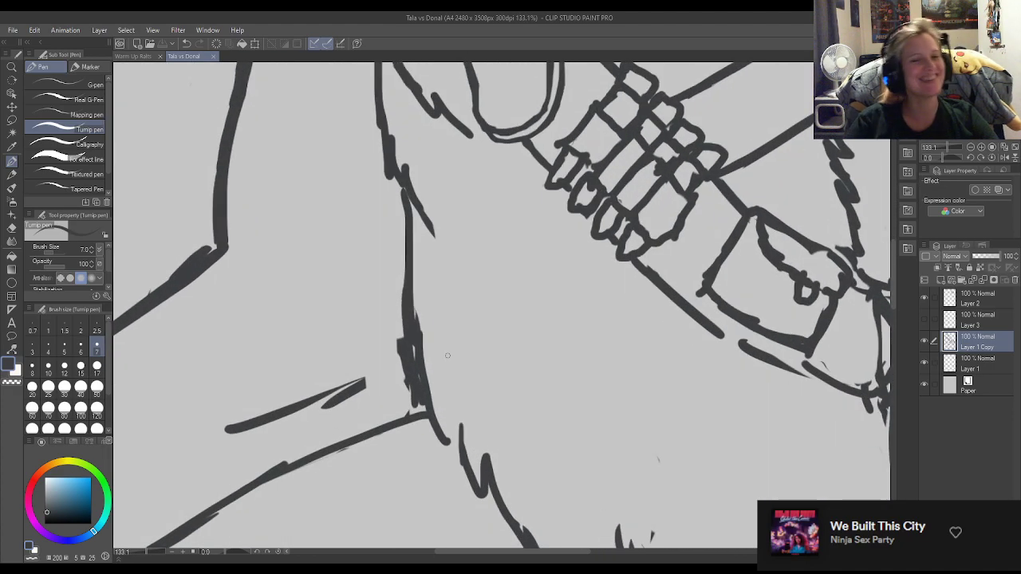
{"action": "key", "text": "e"}
{"action": "mouse_move", "coordinate": [416, 415]}
{"action": "left_mouse_down"}
{"action": "mouse_move", "coordinate": [389, 333]}
{"action": "mouse_move", "coordinate": [413, 374]}
{"action": "mouse_move", "coordinate": [391, 283]}
{"action": "mouse_move", "coordinate": [405, 349]}
{"action": "mouse_move", "coordinate": [411, 336]}
{"action": "mouse_move", "coordinate": [432, 401]}
{"action": "left_mouse_up"}
{"action": "key", "text": "p"}
{"action": "left_click_drag", "start_coordinate": [409, 319], "coordinate": [431, 404]}
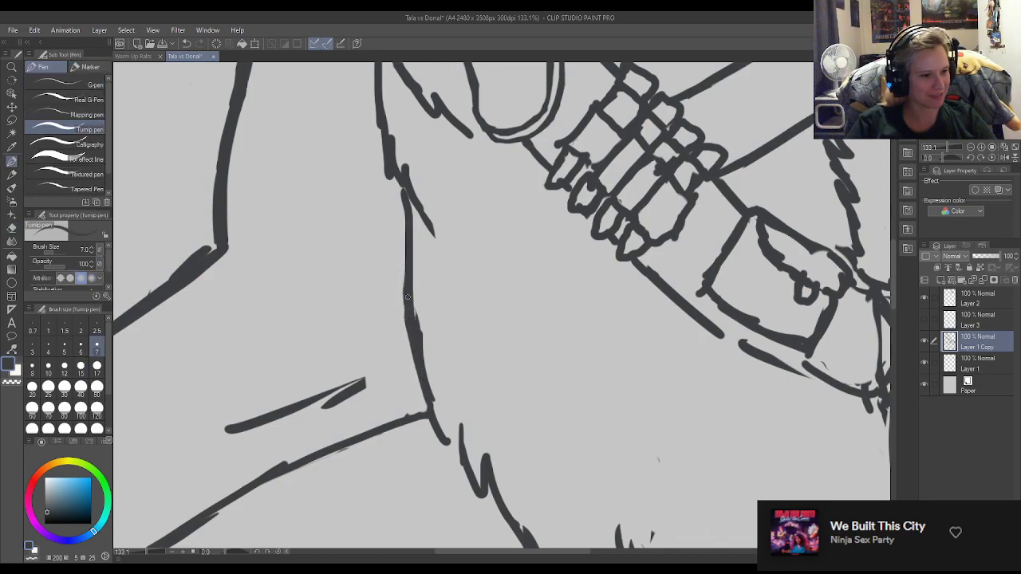
{"action": "left_click_drag", "start_coordinate": [414, 317], "coordinate": [433, 402]}
{"action": "left_click_drag", "start_coordinate": [410, 276], "coordinate": [425, 330]}
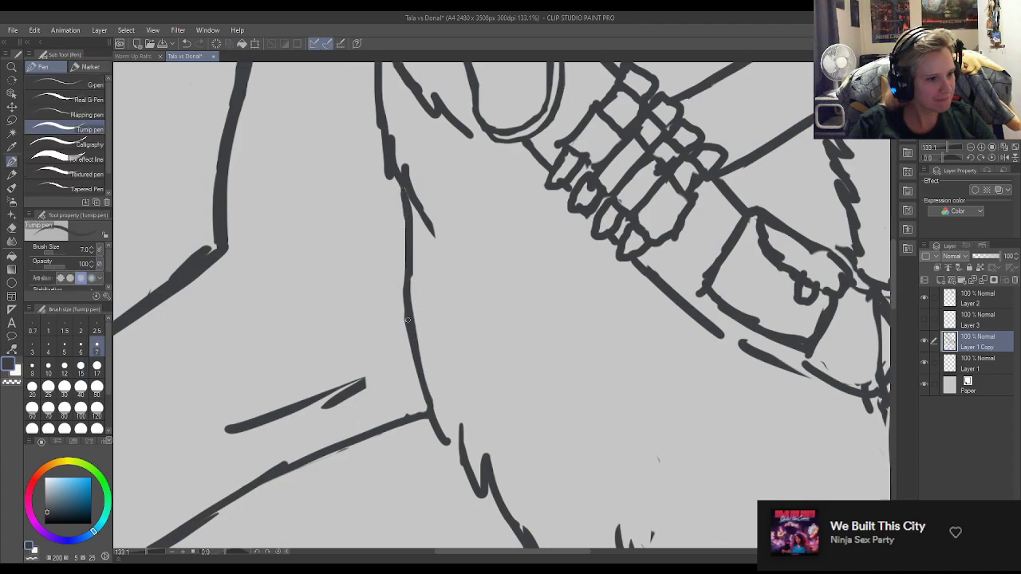
Trim and even out the middle stretch of the torso's side line above the thigh.
{"action": "key", "text": "e"}
{"action": "left_click_drag", "start_coordinate": [393, 285], "coordinate": [407, 366]}
{"action": "key", "text": "p"}
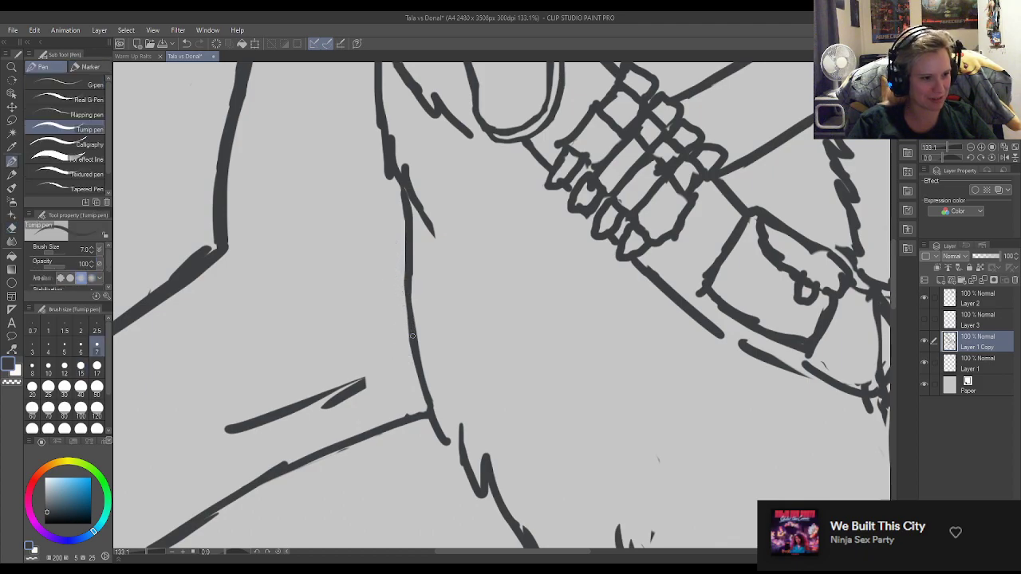
{"action": "left_click_drag", "start_coordinate": [408, 306], "coordinate": [406, 268]}
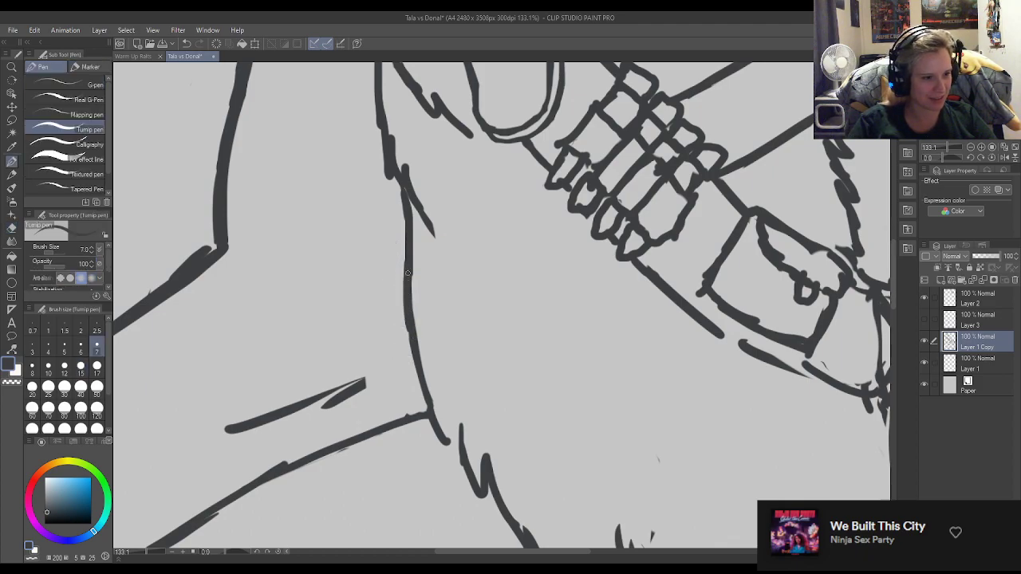
{"action": "key", "text": "e"}
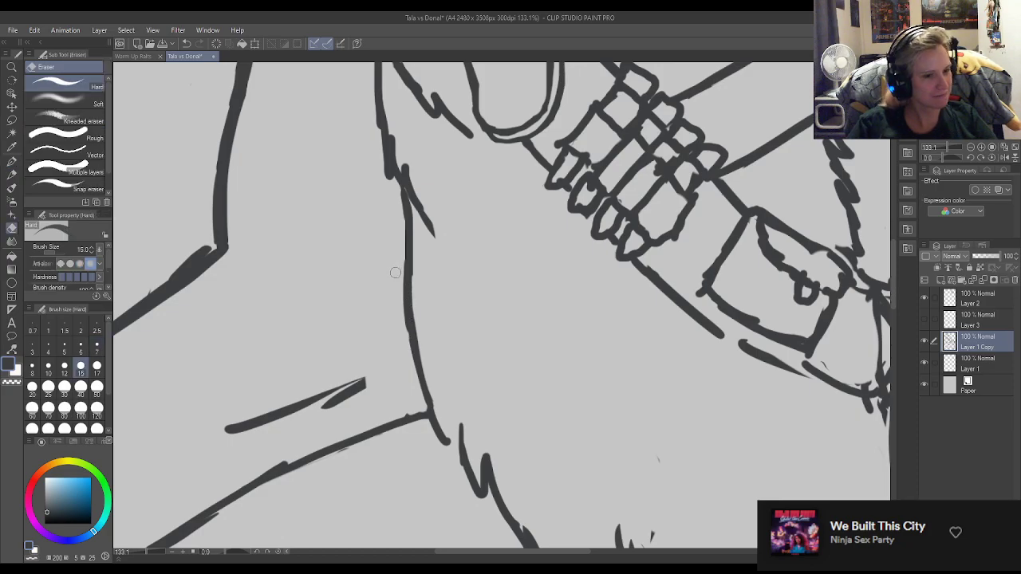
{"action": "key", "text": "p"}
Redraw the top edge of the strap pouch as one smooth curve and thin it from the inside with the eraser.
{"action": "scroll", "coordinate": [395, 272], "scroll_direction": "down", "scroll_amount": 5}
{"action": "scroll", "coordinate": [499, 259], "scroll_direction": "up", "scroll_amount": 1}
{"action": "scroll", "coordinate": [502, 275], "scroll_direction": "down", "scroll_amount": 6}
{"action": "scroll", "coordinate": [513, 294], "scroll_direction": "up", "scroll_amount": 6}
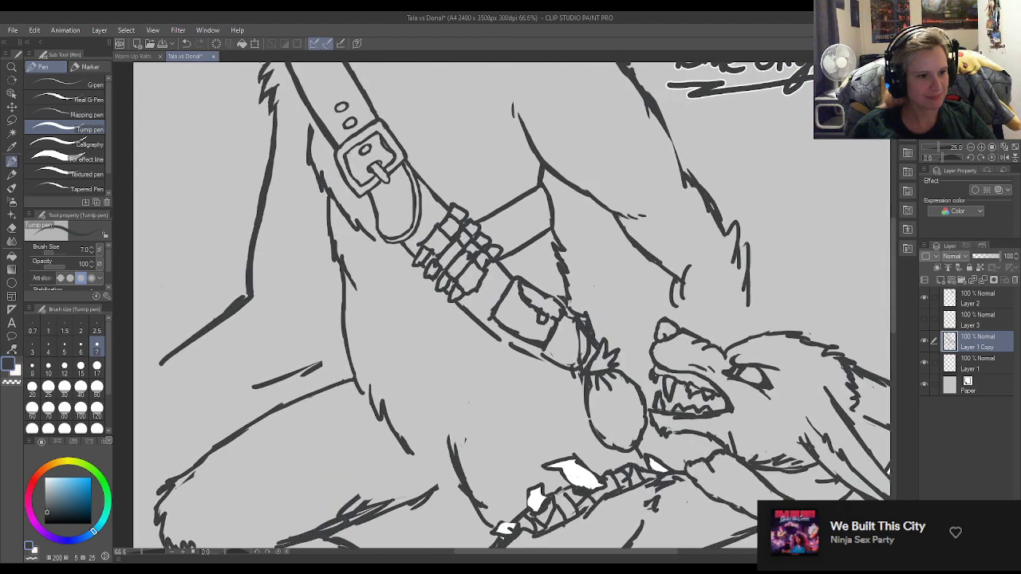
{"action": "scroll", "coordinate": [550, 314], "scroll_direction": "up", "scroll_amount": 5}
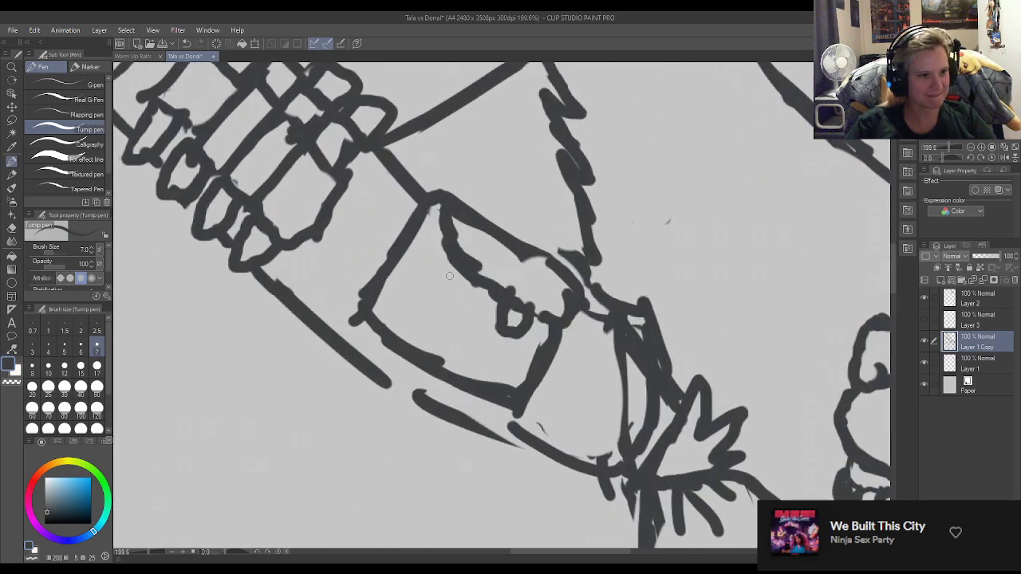
{"action": "key", "text": "e"}
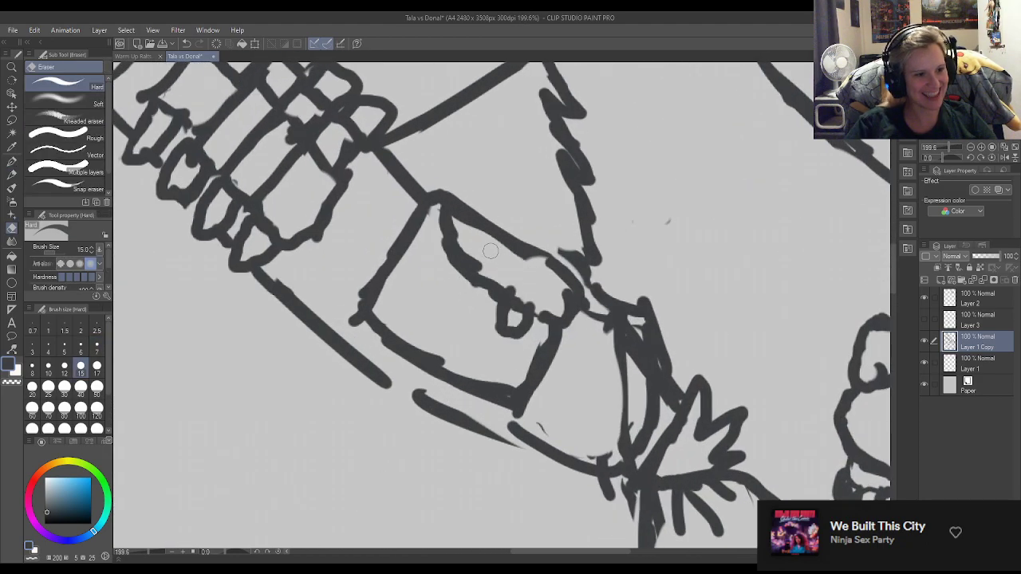
{"action": "key", "text": "p"}
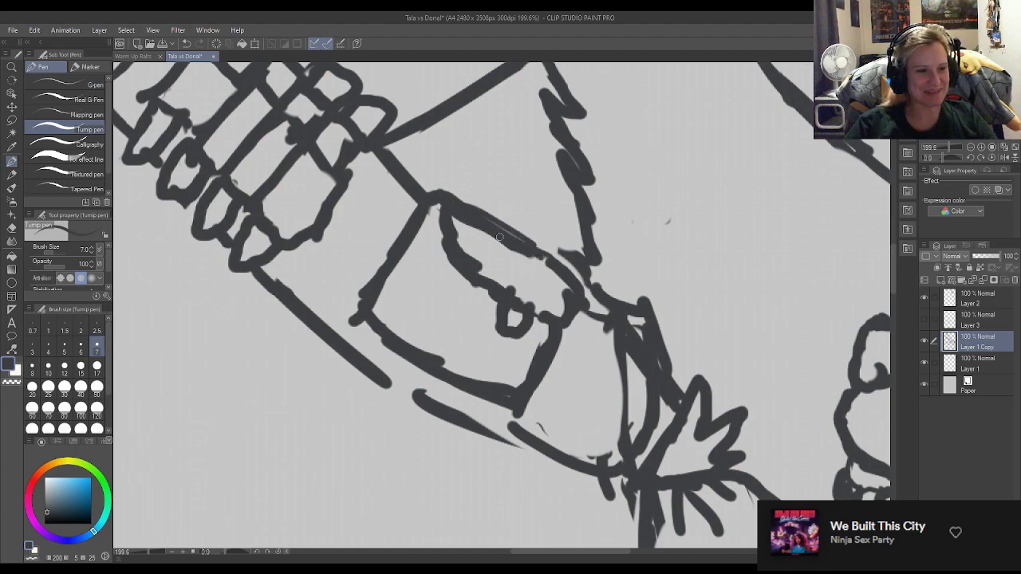
{"action": "left_click_drag", "start_coordinate": [477, 215], "coordinate": [549, 258]}
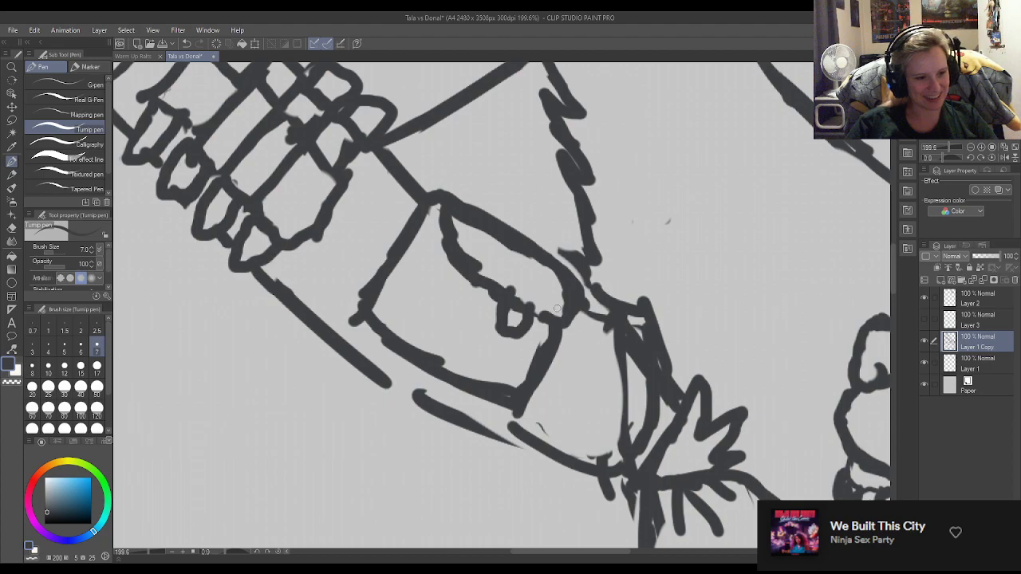
{"action": "key", "text": "e"}
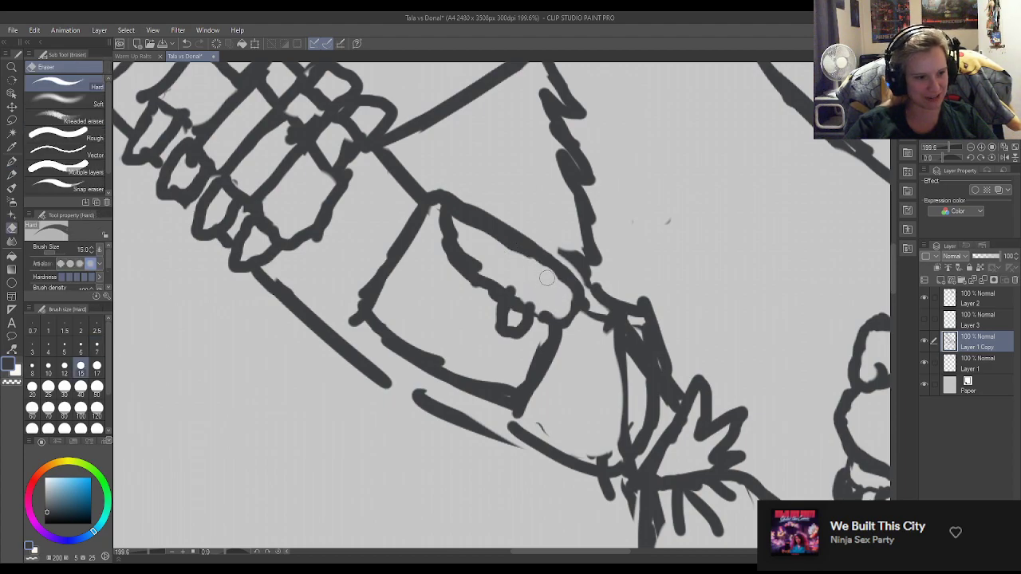
{"action": "mouse_move", "coordinate": [450, 217]}
{"action": "left_mouse_down"}
{"action": "mouse_move", "coordinate": [528, 256]}
{"action": "mouse_move", "coordinate": [490, 235]}
{"action": "mouse_move", "coordinate": [556, 284]}
{"action": "left_mouse_up"}
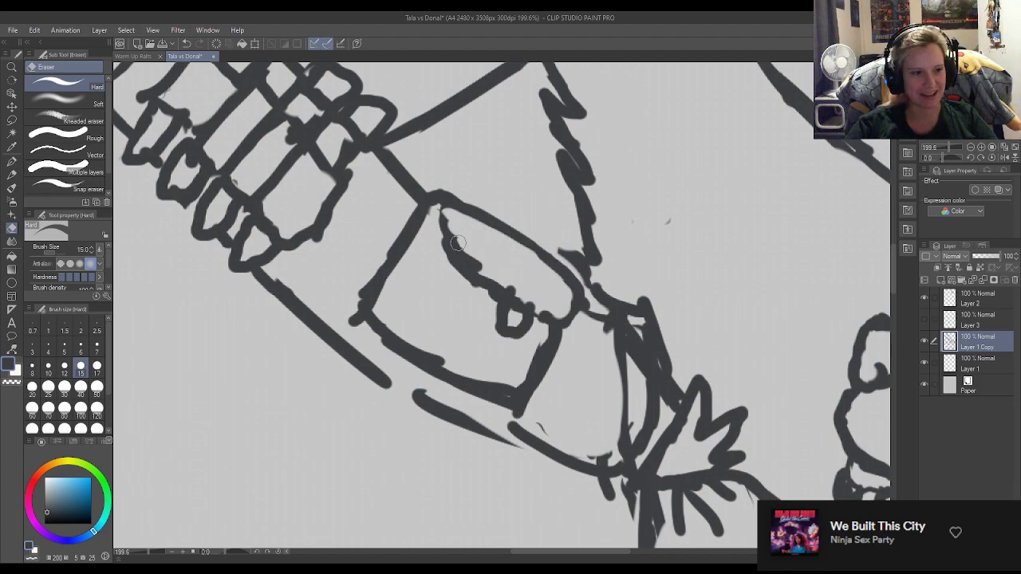
Redraw the upper curve of the pouch flap and clean up the pouch's top corner beside it.
{"action": "key", "text": "p"}
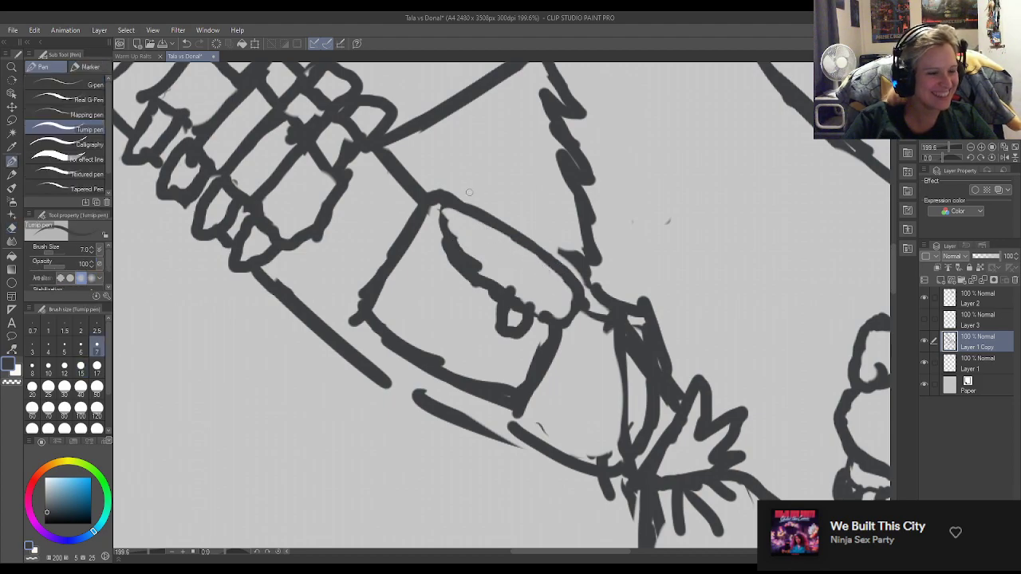
{"action": "mouse_move", "coordinate": [446, 210]}
{"action": "left_mouse_down"}
{"action": "mouse_move", "coordinate": [448, 241]}
{"action": "mouse_move", "coordinate": [446, 212]}
{"action": "mouse_move", "coordinate": [455, 248]}
{"action": "mouse_move", "coordinate": [458, 236]}
{"action": "mouse_move", "coordinate": [486, 267]}
{"action": "left_mouse_up"}
{"action": "key", "text": "e"}
{"action": "key", "text": "p"}
{"action": "mouse_move", "coordinate": [443, 210]}
{"action": "left_mouse_down"}
{"action": "mouse_move", "coordinate": [445, 239]}
{"action": "mouse_move", "coordinate": [431, 209]}
{"action": "mouse_move", "coordinate": [423, 233]}
{"action": "mouse_move", "coordinate": [434, 204]}
{"action": "mouse_move", "coordinate": [414, 253]}
{"action": "left_mouse_up"}
{"action": "key", "text": "e"}
{"action": "key", "text": "p"}
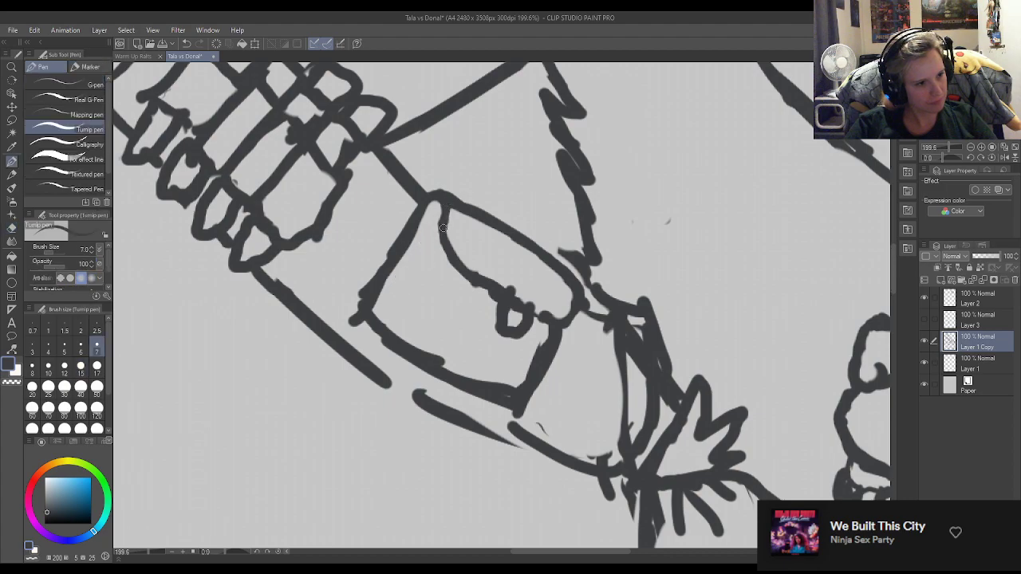
Erase the bumps along the pouch flap's lower edge and redraw it as a smooth line to the clasp.
{"action": "key", "text": "e"}
{"action": "left_click_drag", "start_coordinate": [484, 281], "coordinate": [511, 289]}
{"action": "left_click_drag", "start_coordinate": [459, 259], "coordinate": [518, 295]}
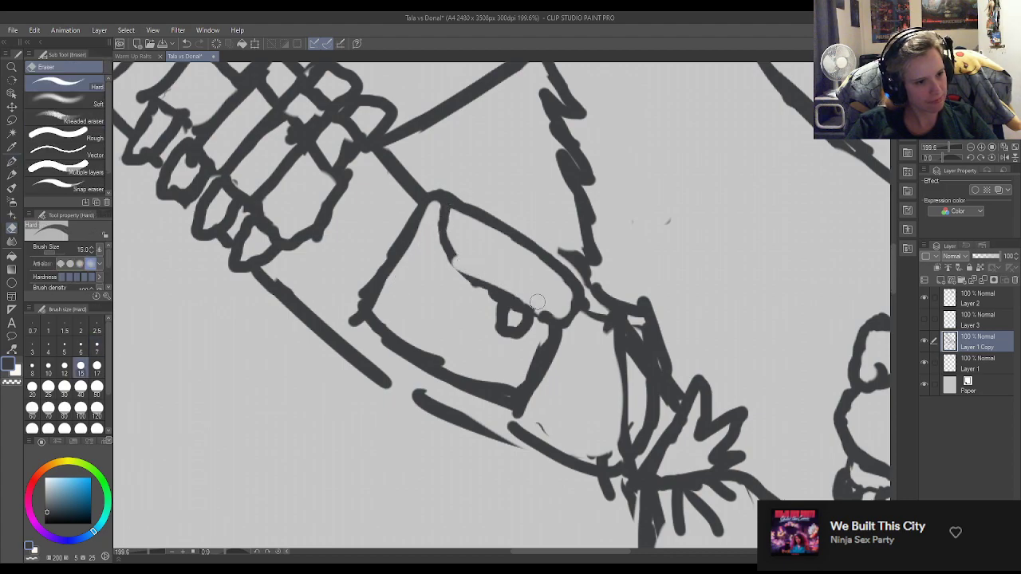
{"action": "key", "text": "p"}
{"action": "mouse_move", "coordinate": [453, 255]}
{"action": "left_mouse_down"}
{"action": "mouse_move", "coordinate": [490, 288]}
{"action": "mouse_move", "coordinate": [448, 270]}
{"action": "mouse_move", "coordinate": [429, 245]}
{"action": "mouse_move", "coordinate": [448, 263]}
{"action": "left_mouse_up"}
{"action": "key", "text": "e"}
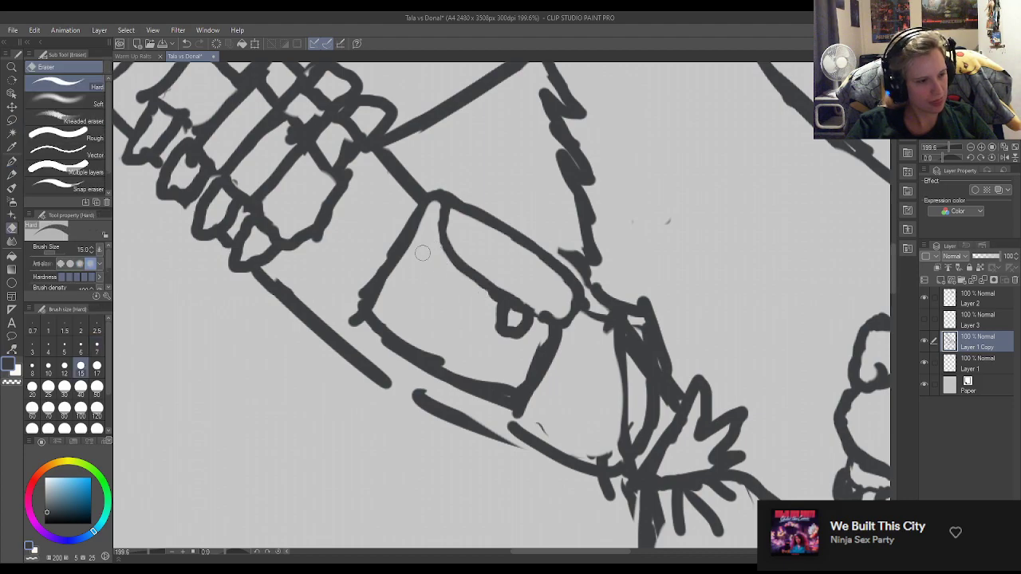
Erase the pointed lower-left corner of the pouch and redraw it as a rounded corner.
{"action": "mouse_move", "coordinate": [372, 329]}
{"action": "left_mouse_down"}
{"action": "mouse_move", "coordinate": [364, 299]}
{"action": "mouse_move", "coordinate": [392, 343]}
{"action": "mouse_move", "coordinate": [370, 294]}
{"action": "mouse_move", "coordinate": [365, 312]}
{"action": "mouse_move", "coordinate": [378, 325]}
{"action": "mouse_move", "coordinate": [365, 296]}
{"action": "mouse_move", "coordinate": [363, 305]}
{"action": "mouse_move", "coordinate": [383, 293]}
{"action": "left_mouse_up"}
{"action": "key", "text": "p"}
{"action": "key", "text": "e"}
{"action": "mouse_move", "coordinate": [358, 331]}
{"action": "left_mouse_down"}
{"action": "mouse_move", "coordinate": [363, 270]}
{"action": "mouse_move", "coordinate": [357, 322]}
{"action": "mouse_move", "coordinate": [353, 300]}
{"action": "mouse_move", "coordinate": [378, 265]}
{"action": "left_mouse_up"}
{"action": "mouse_move", "coordinate": [396, 328]}
{"action": "left_mouse_down"}
{"action": "mouse_move", "coordinate": [453, 358]}
{"action": "mouse_move", "coordinate": [428, 360]}
{"action": "mouse_move", "coordinate": [451, 371]}
{"action": "mouse_move", "coordinate": [393, 315]}
{"action": "mouse_move", "coordinate": [399, 348]}
{"action": "mouse_move", "coordinate": [410, 353]}
{"action": "mouse_move", "coordinate": [378, 325]}
{"action": "mouse_move", "coordinate": [390, 339]}
{"action": "mouse_move", "coordinate": [400, 259]}
{"action": "left_mouse_up"}
{"action": "key", "text": "p"}
{"action": "key", "text": "e"}
{"action": "key", "text": "p"}
{"action": "key", "text": "e"}
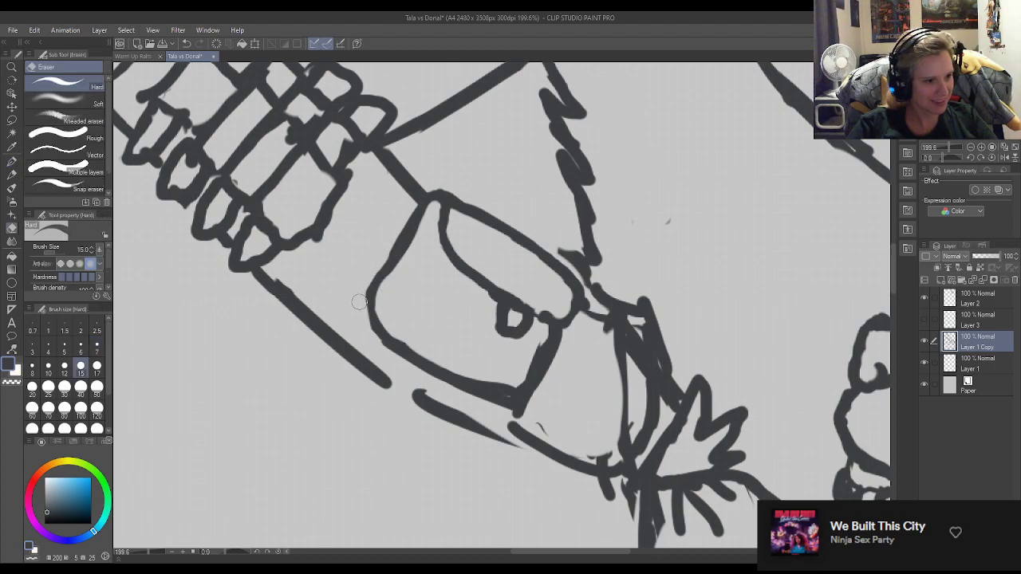
Thicken the pouch's rounded lower-left corner and blend it smoothly into the bottom edge.
{"action": "key", "text": "p"}
{"action": "left_click_drag", "start_coordinate": [371, 289], "coordinate": [374, 325]}
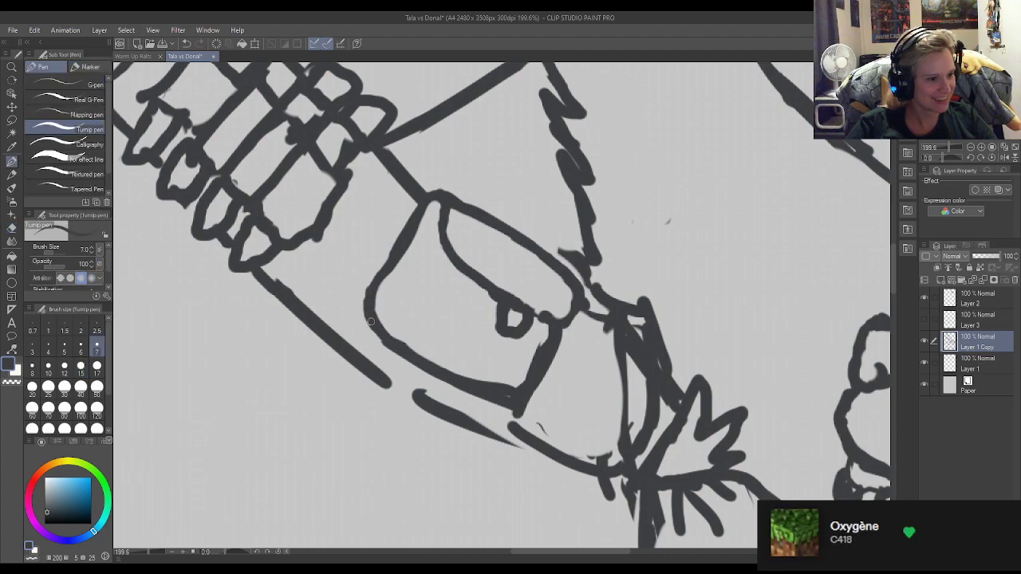
{"action": "key", "text": "e"}
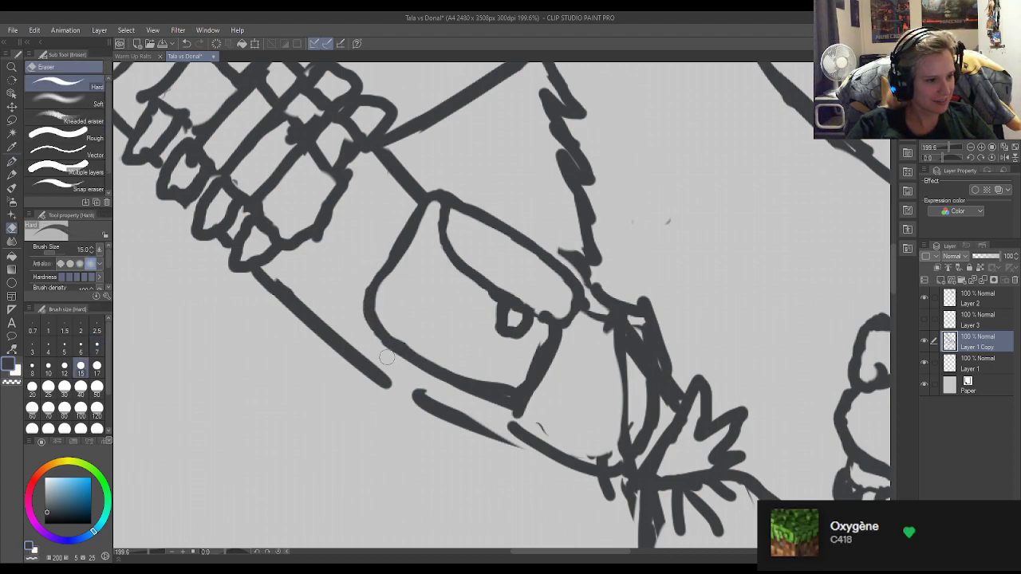
{"action": "key", "text": "p"}
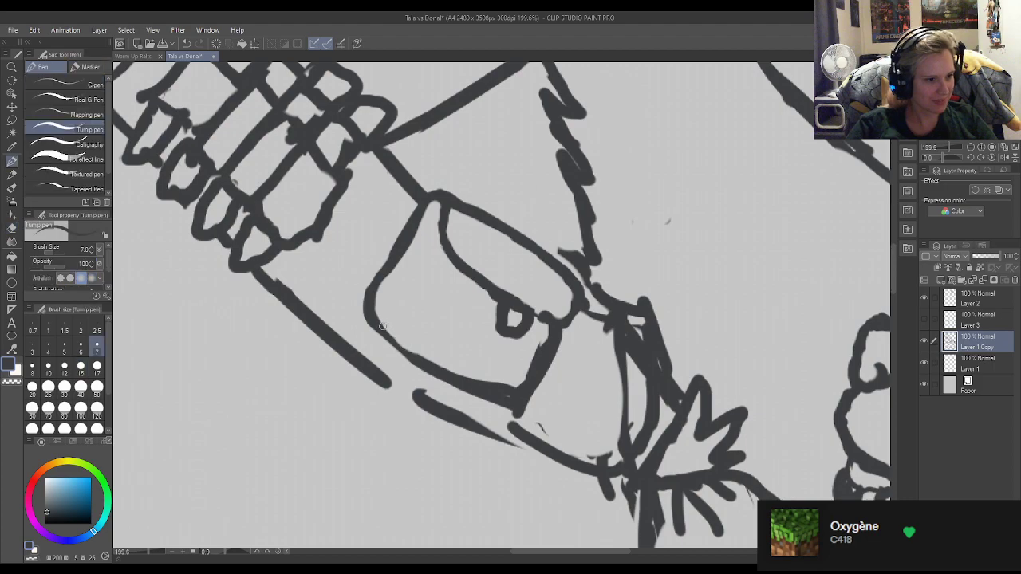
Thin the pouch's bottom and right edges into a rounded corner and smooth the flap edge beside the clasp.
{"action": "key", "text": "e"}
{"action": "mouse_move", "coordinate": [471, 375]}
{"action": "left_mouse_down"}
{"action": "mouse_move", "coordinate": [517, 389]}
{"action": "mouse_move", "coordinate": [519, 371]}
{"action": "left_mouse_up"}
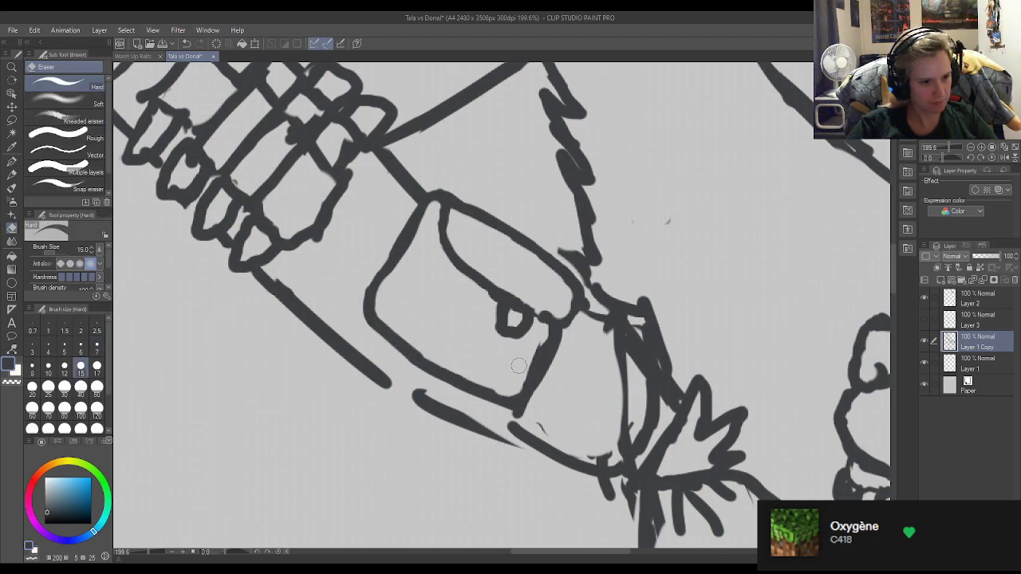
{"action": "mouse_move", "coordinate": [502, 416]}
{"action": "left_mouse_down"}
{"action": "mouse_move", "coordinate": [561, 390]}
{"action": "mouse_move", "coordinate": [540, 406]}
{"action": "mouse_move", "coordinate": [523, 377]}
{"action": "mouse_move", "coordinate": [544, 331]}
{"action": "left_mouse_up"}
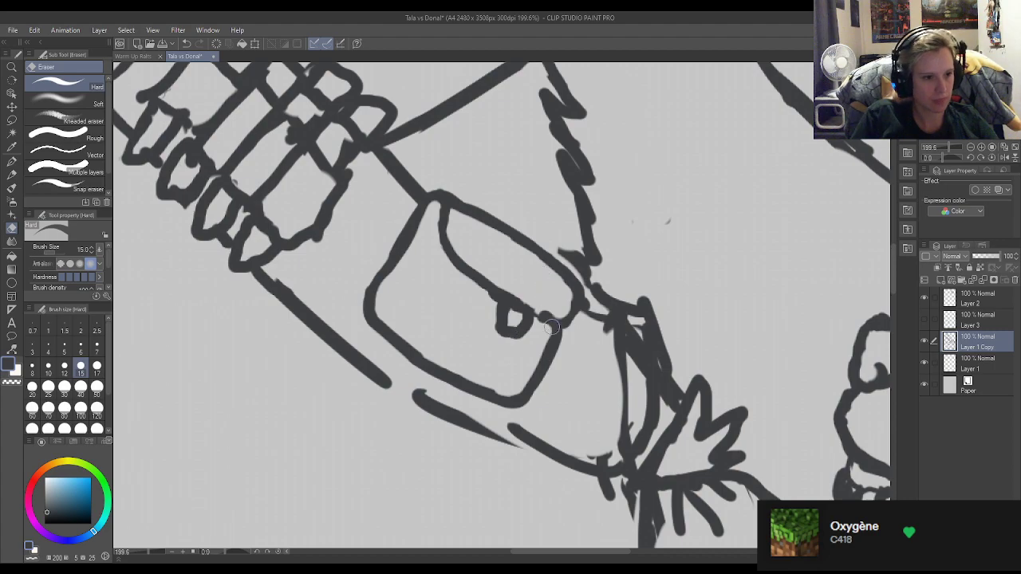
{"action": "key", "text": "p"}
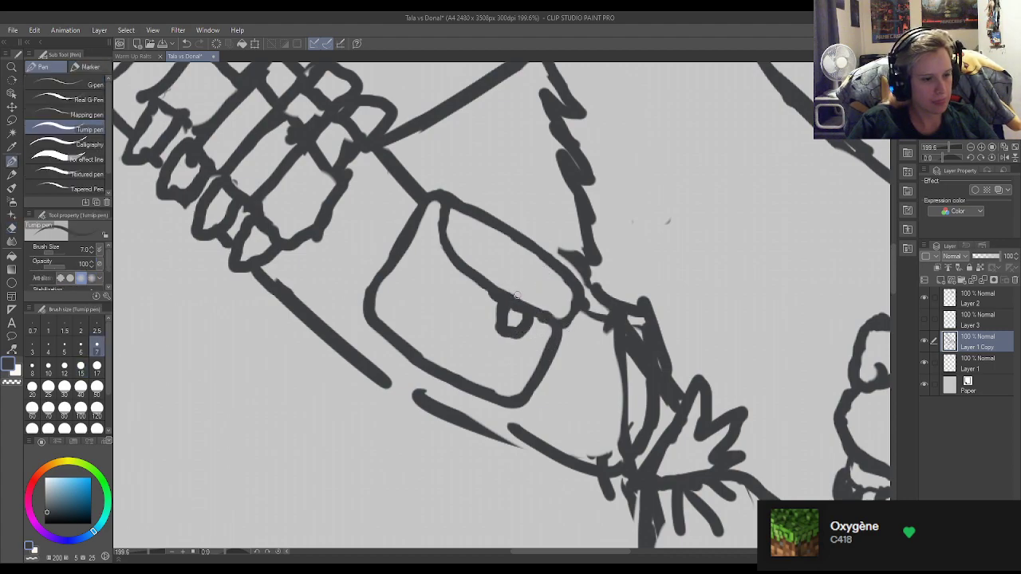
{"action": "key", "text": "e"}
{"action": "key", "text": "p"}
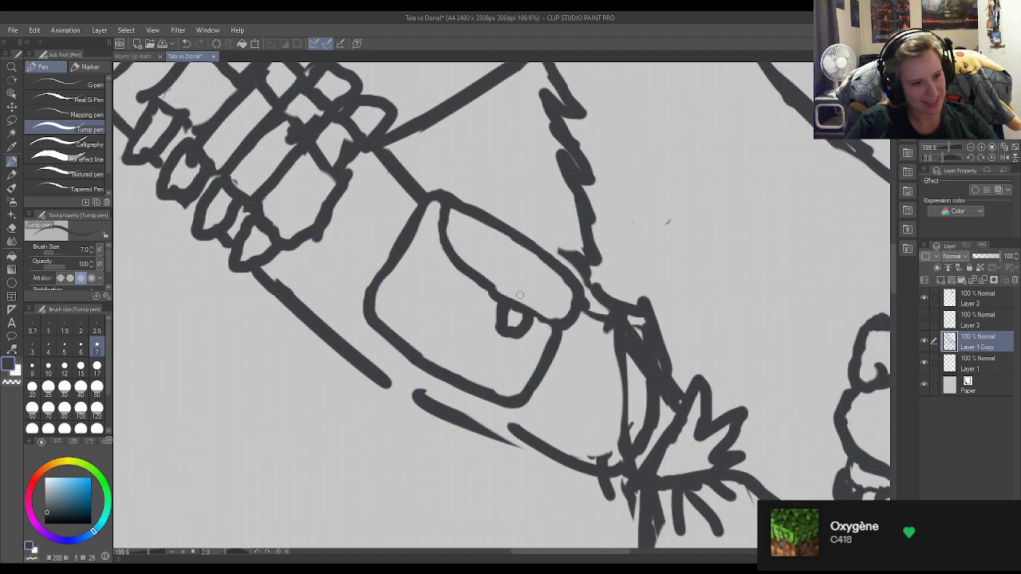
Replace the rough clasp on the pouch with a rounded loop crossed by a small slanted bar.
{"action": "key", "text": "e"}
{"action": "mouse_move", "coordinate": [520, 308]}
{"action": "left_mouse_down"}
{"action": "mouse_move", "coordinate": [511, 315]}
{"action": "mouse_move", "coordinate": [504, 303]}
{"action": "mouse_move", "coordinate": [517, 292]}
{"action": "mouse_move", "coordinate": [529, 308]}
{"action": "mouse_move", "coordinate": [503, 323]}
{"action": "mouse_move", "coordinate": [532, 331]}
{"action": "mouse_move", "coordinate": [488, 315]}
{"action": "mouse_move", "coordinate": [524, 343]}
{"action": "mouse_move", "coordinate": [535, 334]}
{"action": "mouse_move", "coordinate": [532, 350]}
{"action": "mouse_move", "coordinate": [499, 330]}
{"action": "mouse_move", "coordinate": [506, 341]}
{"action": "mouse_move", "coordinate": [494, 330]}
{"action": "mouse_move", "coordinate": [496, 342]}
{"action": "mouse_move", "coordinate": [517, 338]}
{"action": "mouse_move", "coordinate": [500, 342]}
{"action": "mouse_move", "coordinate": [497, 328]}
{"action": "left_mouse_up"}
{"action": "key", "text": "p"}
{"action": "key", "text": "e"}
{"action": "key", "text": "p"}
{"action": "key", "text": "e"}
{"action": "key", "text": "p"}
{"action": "key", "text": "e"}
{"action": "key", "text": "p"}
{"action": "left_click_drag", "start_coordinate": [497, 328], "coordinate": [500, 340]}
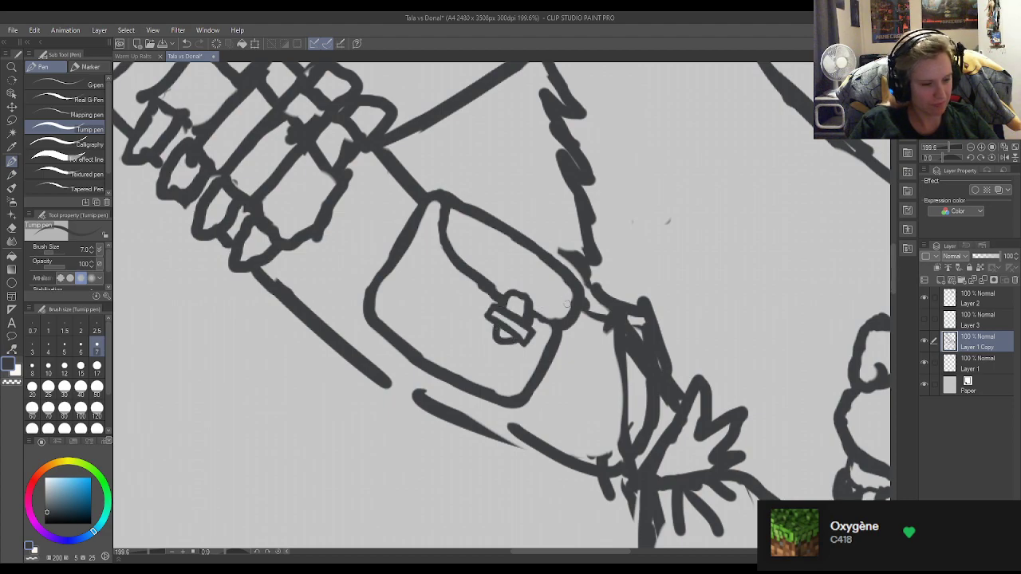
Join the broken lower edge of the strap beneath the pouch into one continuous line and erase the stray overlaps.
{"action": "scroll", "coordinate": [581, 307], "scroll_direction": "down", "scroll_amount": 5}
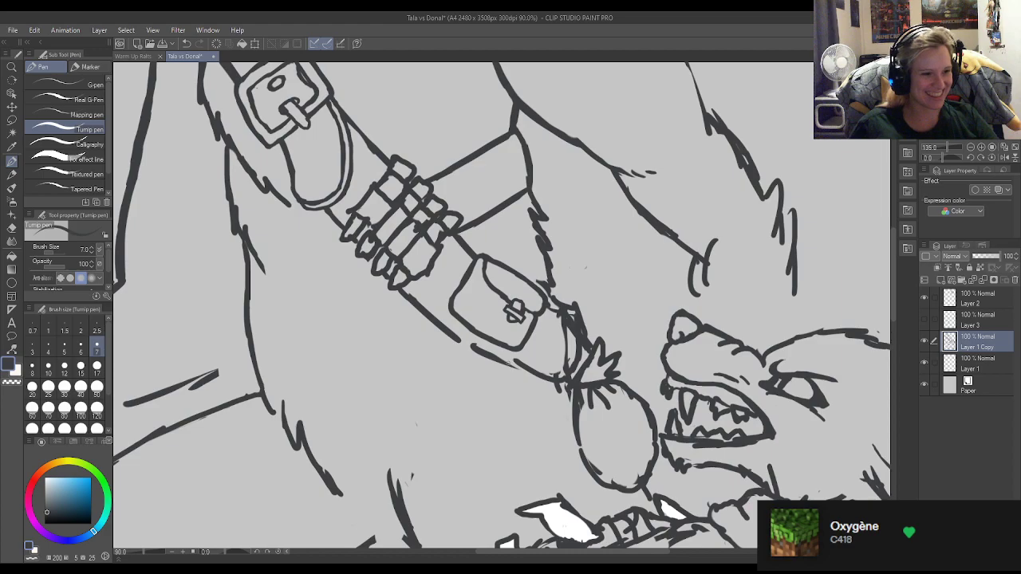
{"action": "scroll", "coordinate": [561, 349], "scroll_direction": "up", "scroll_amount": 2}
{"action": "scroll", "coordinate": [560, 350], "scroll_direction": "up", "scroll_amount": 2}
{"action": "key", "text": "e"}
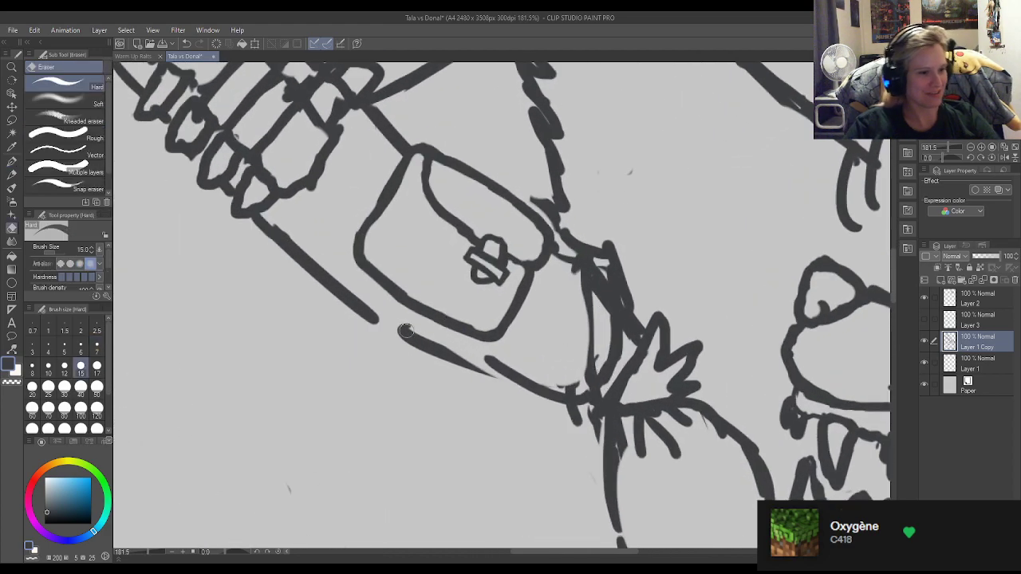
{"action": "key", "text": "p"}
{"action": "left_click_drag", "start_coordinate": [352, 308], "coordinate": [430, 352]}
{"action": "mouse_move", "coordinate": [374, 318]}
{"action": "left_mouse_down"}
{"action": "mouse_move", "coordinate": [427, 353]}
{"action": "mouse_move", "coordinate": [407, 350]}
{"action": "mouse_move", "coordinate": [515, 390]}
{"action": "left_mouse_up"}
{"action": "left_click_drag", "start_coordinate": [405, 342], "coordinate": [517, 385]}
{"action": "left_click_drag", "start_coordinate": [433, 352], "coordinate": [536, 389]}
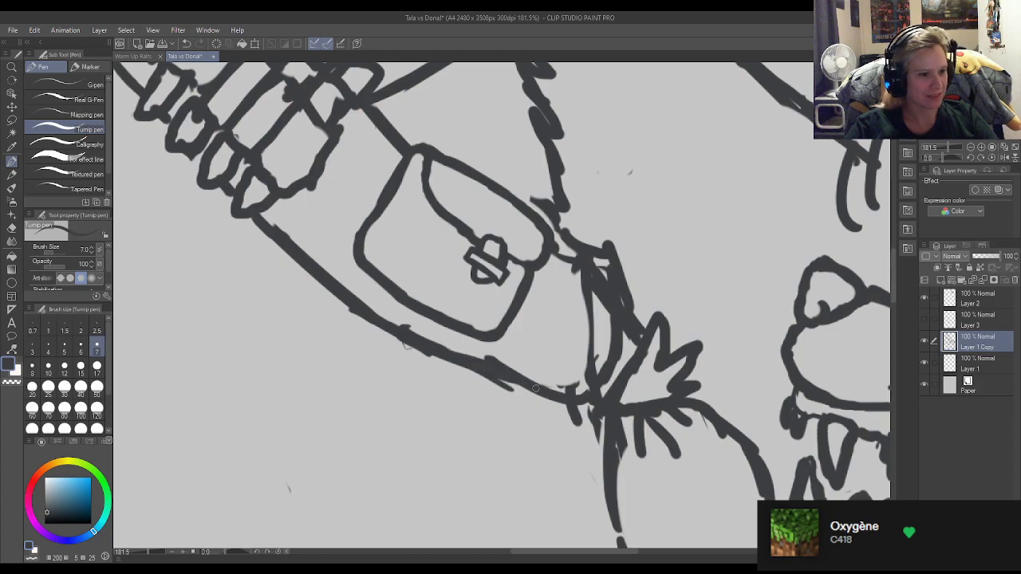
{"action": "key", "text": "e"}
{"action": "left_click_drag", "start_coordinate": [409, 356], "coordinate": [461, 374]}
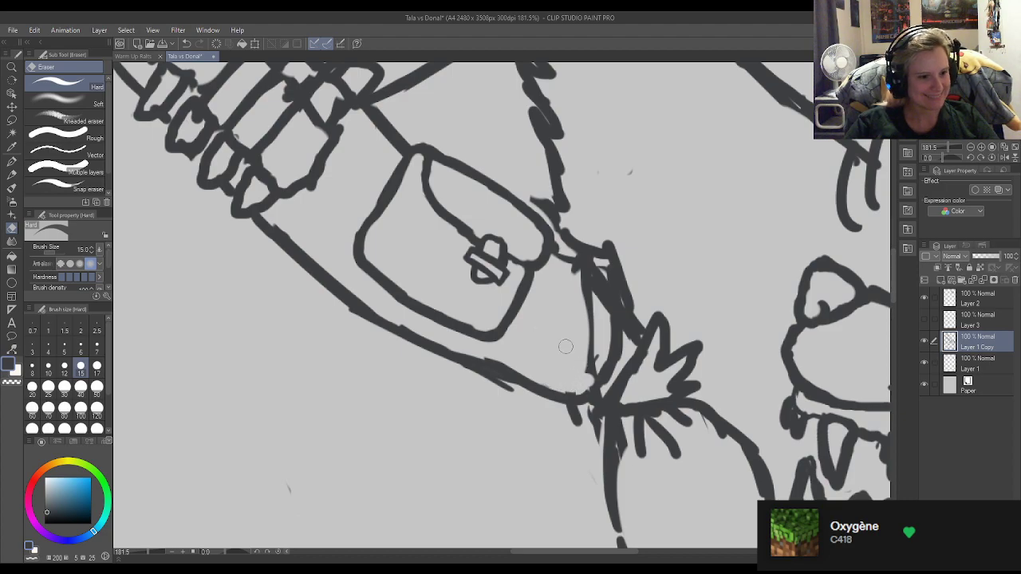
{"action": "key", "text": "p"}
Erase and redraw the strap's end line and upper corner between the pouch and the round hanging bag.
{"action": "key", "text": "e"}
{"action": "mouse_move", "coordinate": [568, 255]}
{"action": "left_mouse_down"}
{"action": "mouse_move", "coordinate": [559, 227]}
{"action": "mouse_move", "coordinate": [588, 300]}
{"action": "mouse_move", "coordinate": [571, 252]}
{"action": "mouse_move", "coordinate": [574, 276]}
{"action": "mouse_move", "coordinate": [582, 260]}
{"action": "mouse_move", "coordinate": [566, 250]}
{"action": "mouse_move", "coordinate": [572, 270]}
{"action": "mouse_move", "coordinate": [553, 234]}
{"action": "mouse_move", "coordinate": [580, 244]}
{"action": "mouse_move", "coordinate": [597, 328]}
{"action": "mouse_move", "coordinate": [593, 305]}
{"action": "mouse_move", "coordinate": [590, 402]}
{"action": "left_mouse_up"}
{"action": "key", "text": "p"}
{"action": "mouse_move", "coordinate": [592, 355]}
{"action": "left_mouse_down"}
{"action": "mouse_move", "coordinate": [596, 389]}
{"action": "mouse_move", "coordinate": [573, 382]}
{"action": "mouse_move", "coordinate": [584, 357]}
{"action": "mouse_move", "coordinate": [577, 262]}
{"action": "left_mouse_up"}
{"action": "key", "text": "e"}
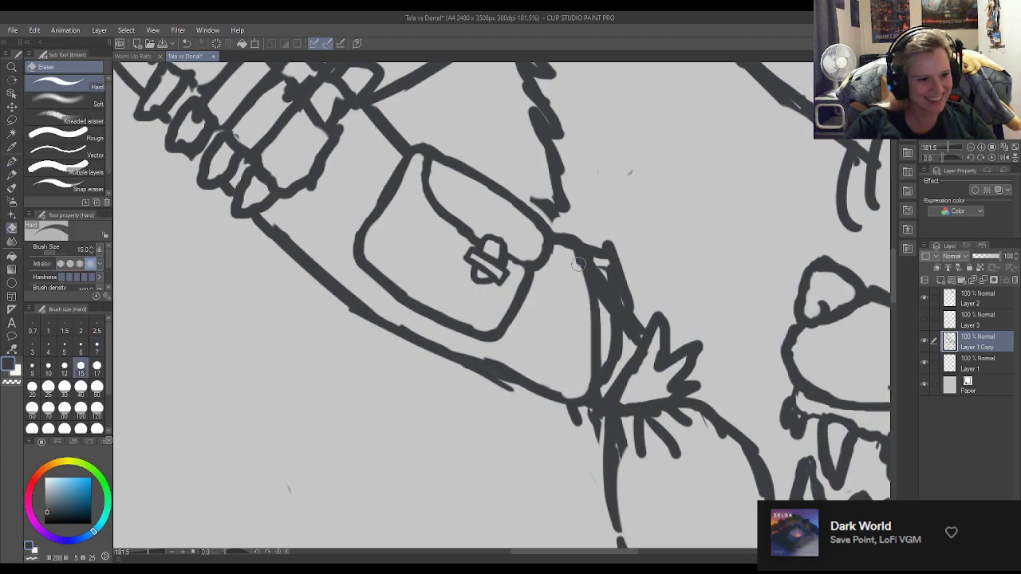
{"action": "key", "text": "p"}
Smooth the strap's lower edge beneath the pouch by redrawing its uneven stretches and erasing the protruding stroke ends.
{"action": "scroll", "coordinate": [656, 246], "scroll_direction": "down", "scroll_amount": 8}
{"action": "scroll", "coordinate": [653, 252], "scroll_direction": "down", "scroll_amount": 1}
{"action": "scroll", "coordinate": [654, 231], "scroll_direction": "up", "scroll_amount": 10}
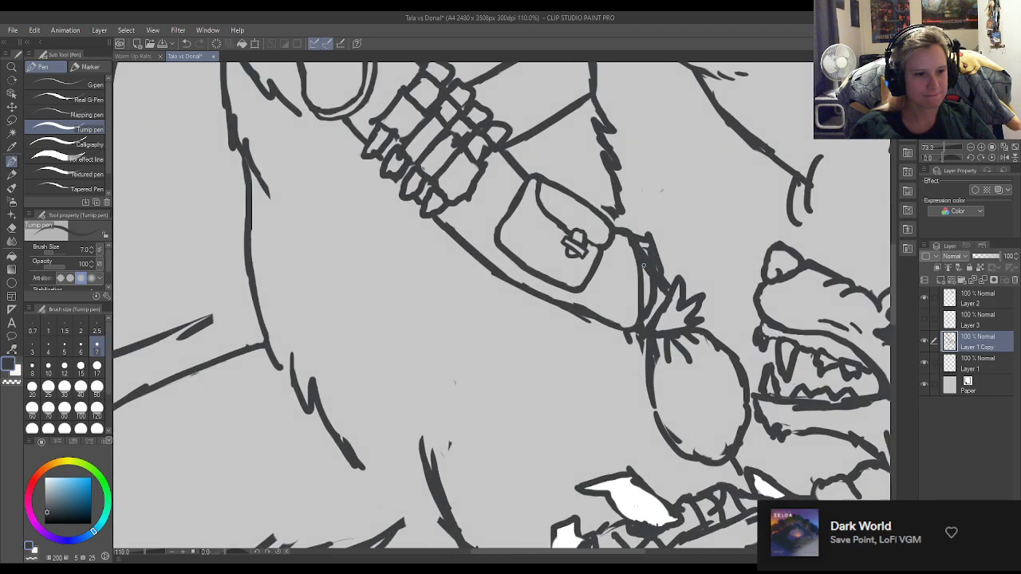
{"action": "key", "text": "e"}
{"action": "mouse_move", "coordinate": [551, 356]}
{"action": "left_mouse_down"}
{"action": "mouse_move", "coordinate": [528, 321]}
{"action": "mouse_move", "coordinate": [505, 316]}
{"action": "mouse_move", "coordinate": [593, 343]}
{"action": "left_mouse_up"}
{"action": "key", "text": "p"}
{"action": "mouse_move", "coordinate": [480, 316]}
{"action": "left_mouse_down"}
{"action": "mouse_move", "coordinate": [557, 348]}
{"action": "mouse_move", "coordinate": [530, 341]}
{"action": "mouse_move", "coordinate": [605, 346]}
{"action": "mouse_move", "coordinate": [511, 321]}
{"action": "mouse_move", "coordinate": [434, 276]}
{"action": "left_mouse_up"}
{"action": "key", "text": "e"}
{"action": "key", "text": "p"}
{"action": "mouse_move", "coordinate": [462, 311]}
{"action": "left_mouse_down"}
{"action": "mouse_move", "coordinate": [527, 341]}
{"action": "mouse_move", "coordinate": [452, 311]}
{"action": "mouse_move", "coordinate": [607, 357]}
{"action": "left_mouse_up"}
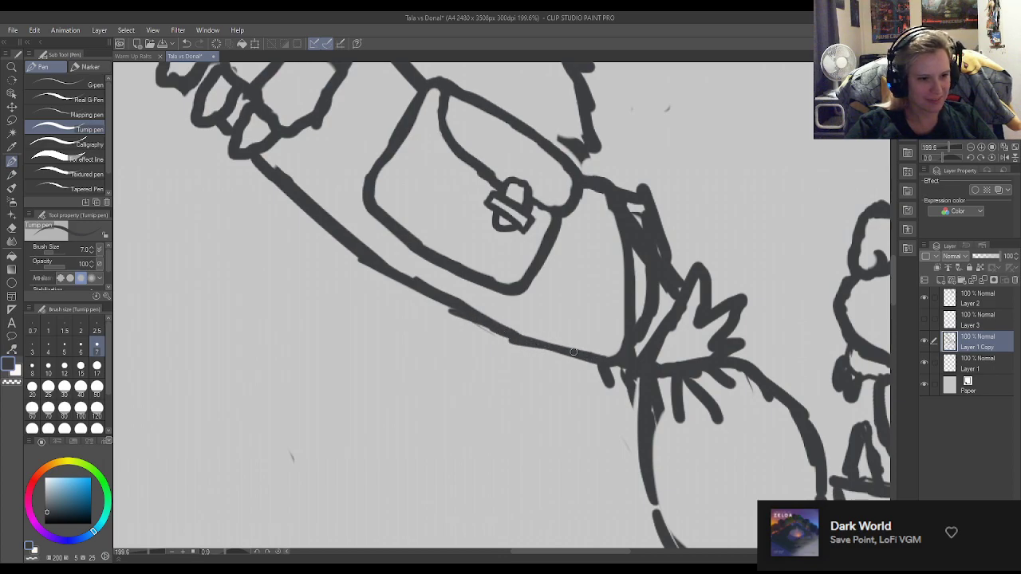
{"action": "key", "text": "e"}
{"action": "left_click_drag", "start_coordinate": [507, 351], "coordinate": [445, 317]}
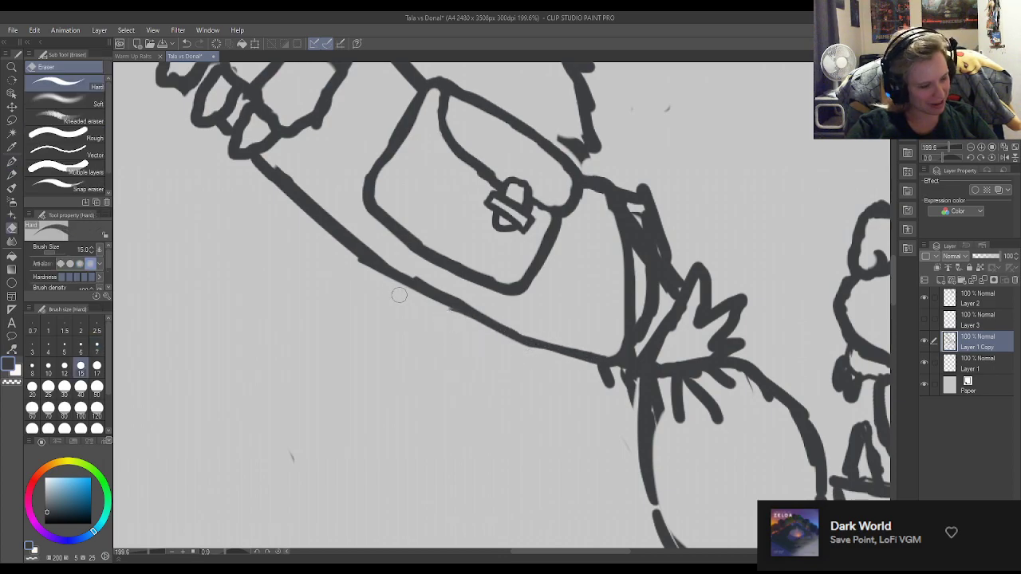
{"action": "key", "text": "p"}
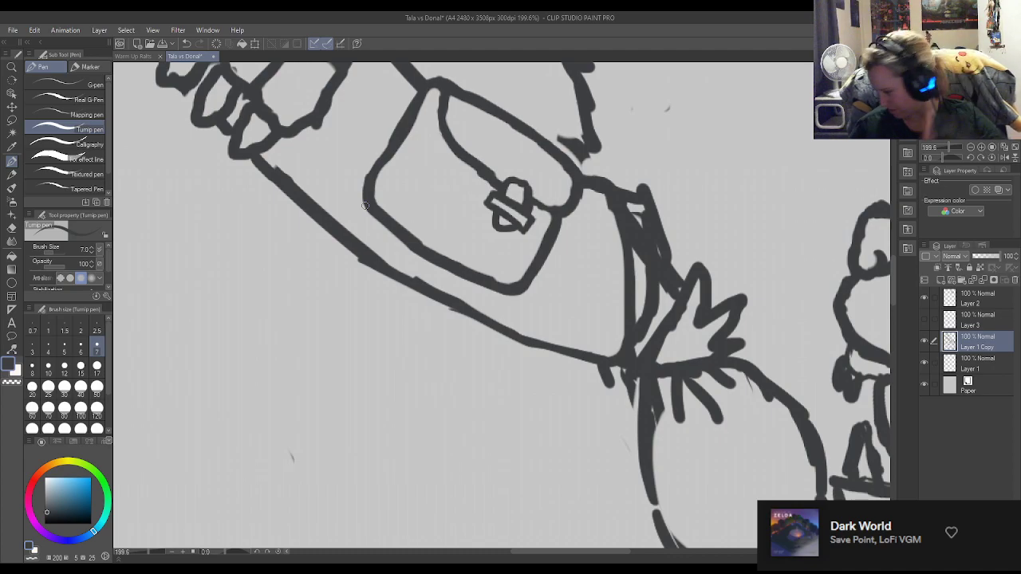
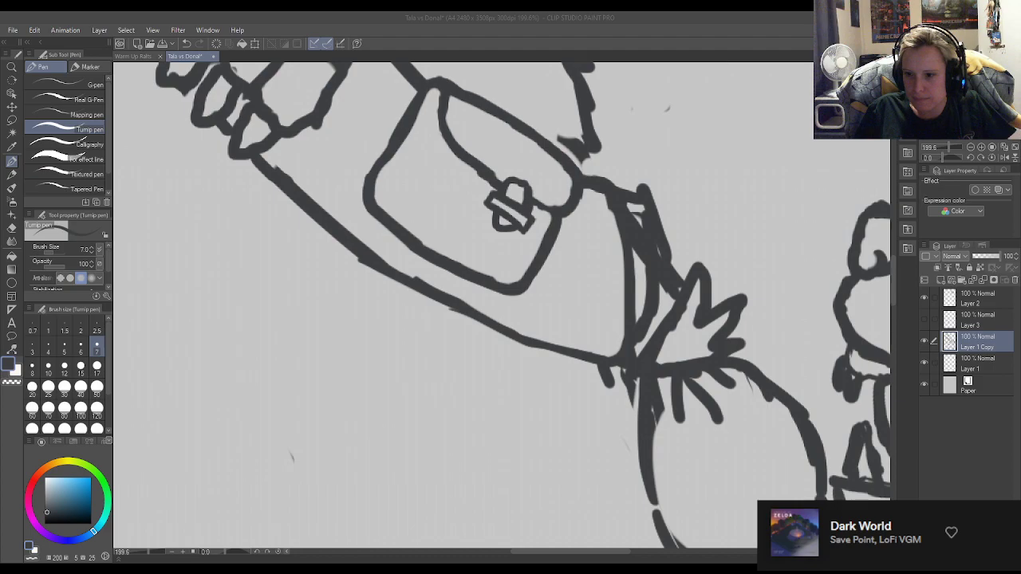
Flip the canvas view horizontally and examine the proportions of the whole drawing in mirror image.
{"action": "left_click", "coordinate": [791, 290]}
{"action": "scroll", "coordinate": [678, 309], "scroll_direction": "down", "scroll_amount": 5}
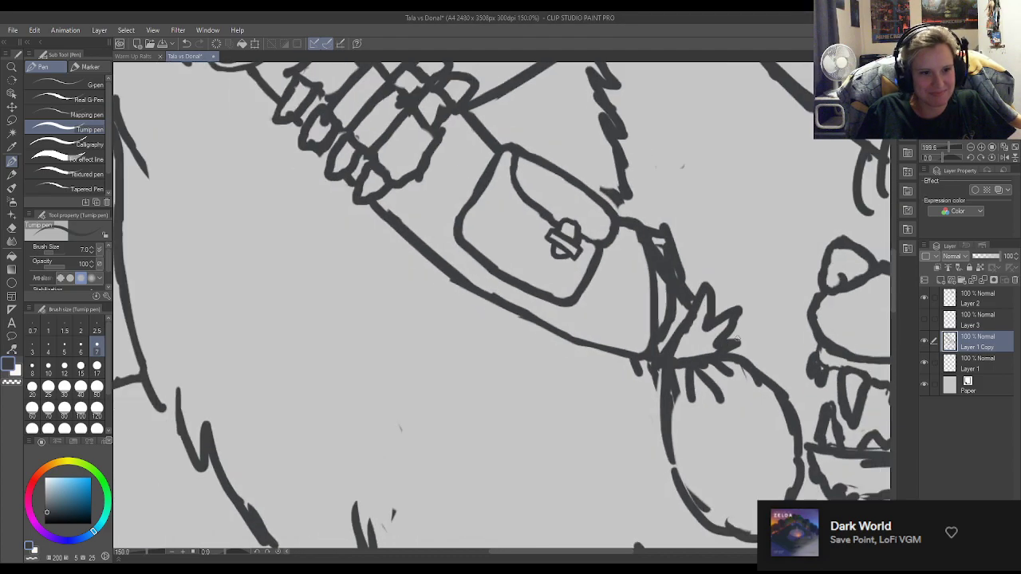
{"action": "scroll", "coordinate": [529, 286], "scroll_direction": "down", "scroll_amount": 1}
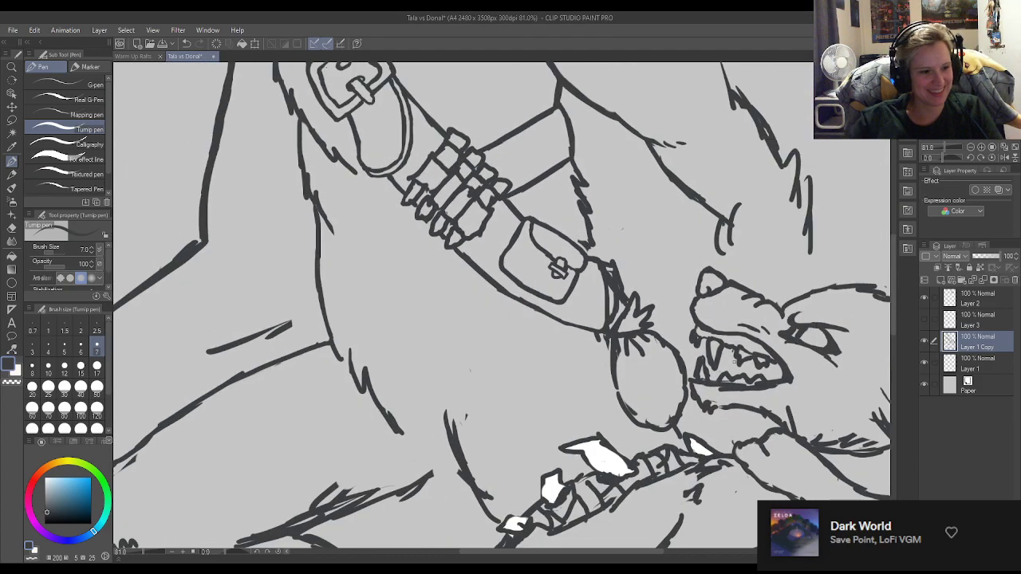
{"action": "key", "text": "e"}
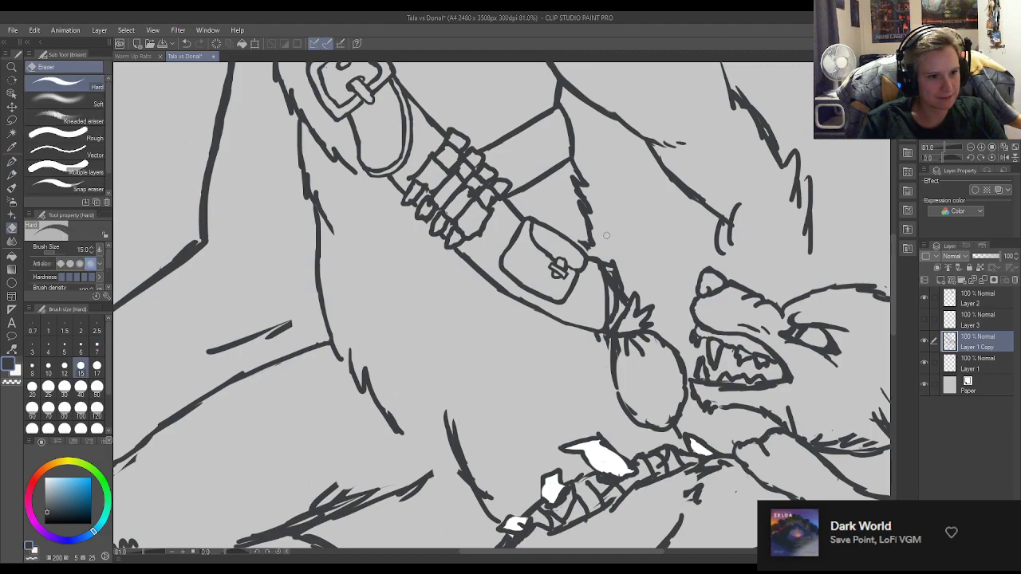
{"action": "key", "text": "p"}
{"action": "scroll", "coordinate": [543, 201], "scroll_direction": "down", "scroll_amount": 5}
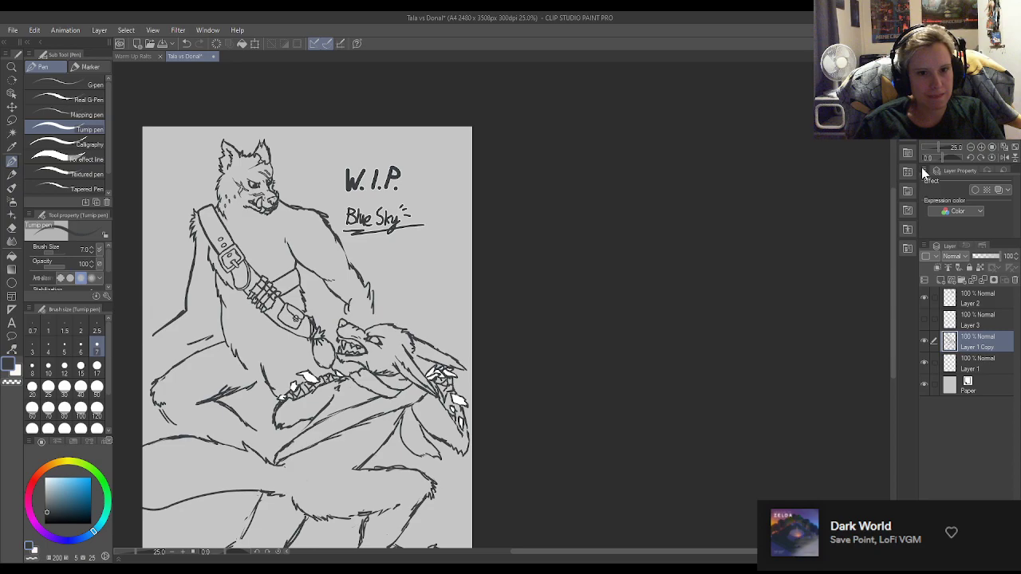
{"action": "left_click", "coordinate": [1004, 157]}
{"action": "scroll", "coordinate": [497, 248], "scroll_direction": "down", "scroll_amount": 1}
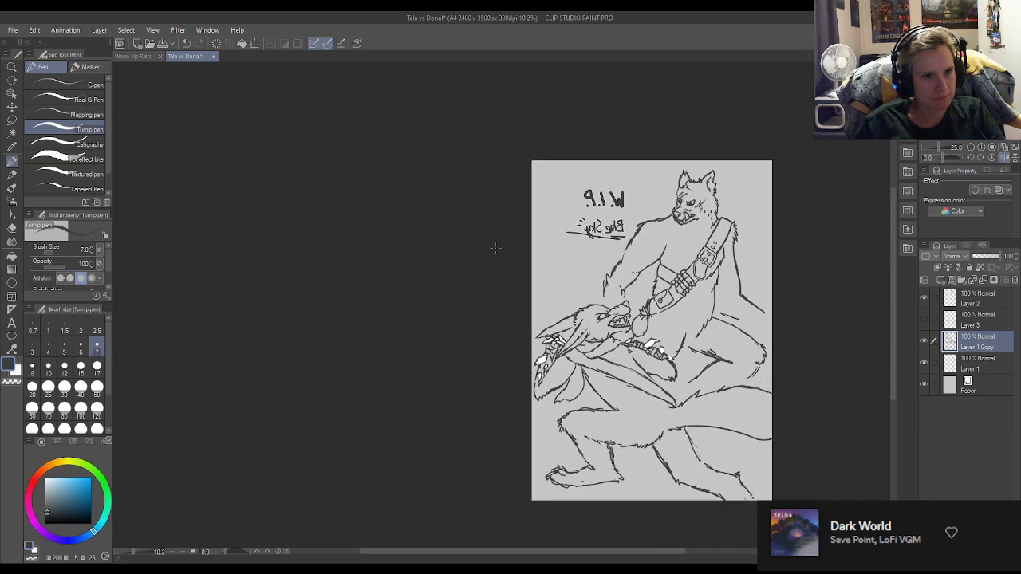
{"action": "scroll", "coordinate": [497, 248], "scroll_direction": "down", "scroll_amount": 1}
{"action": "scroll", "coordinate": [487, 232], "scroll_direction": "up", "scroll_amount": 3}
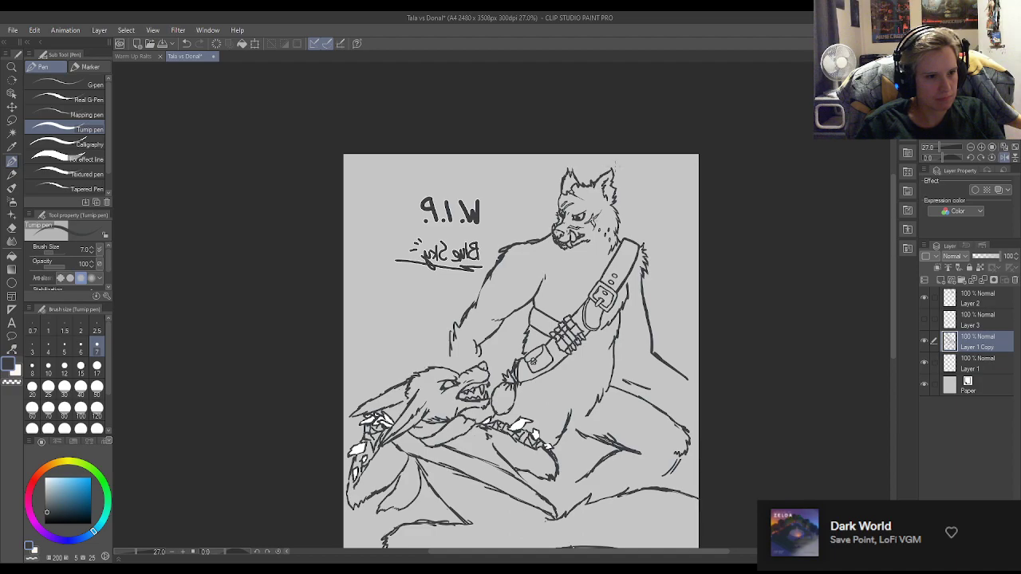
Lasso the standing wolf's far ear, rotate it outward, shift it slightly away from the head, and rejoin its outline to the crown.
{"action": "scroll", "coordinate": [613, 164], "scroll_direction": "up", "scroll_amount": 5}
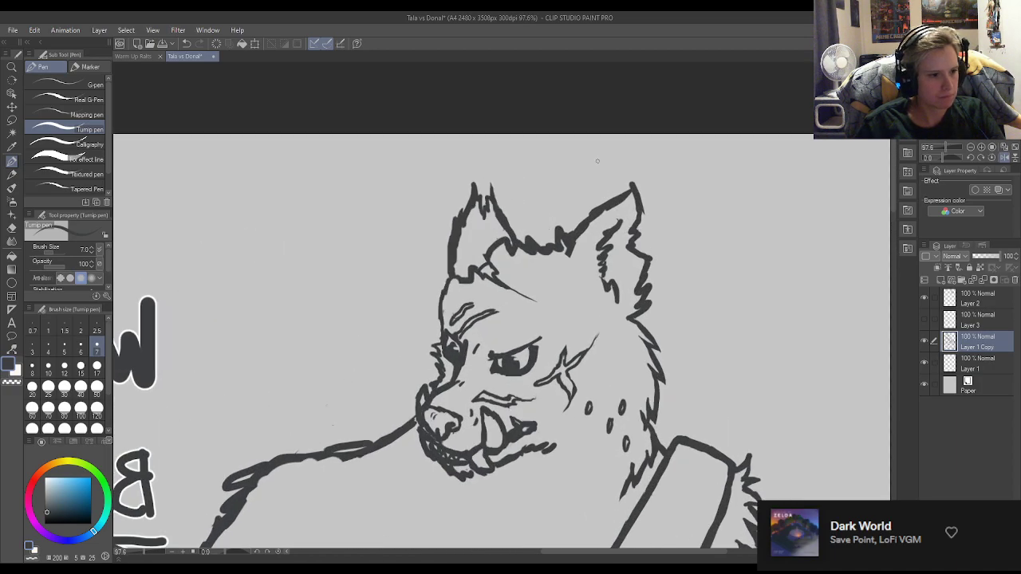
{"action": "left_click", "coordinate": [11, 120]}
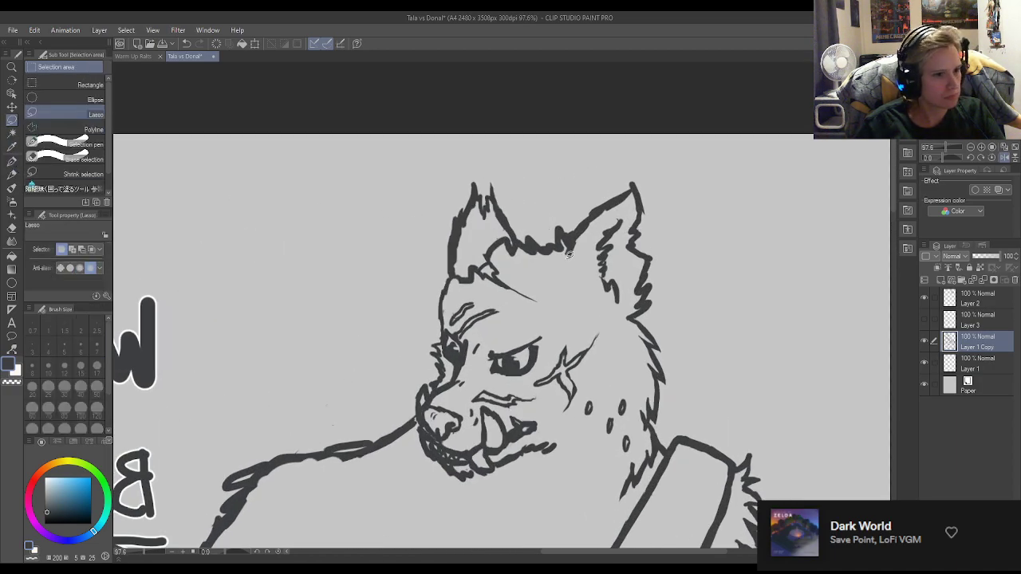
{"action": "mouse_move", "coordinate": [512, 235]}
{"action": "left_mouse_down"}
{"action": "mouse_move", "coordinate": [525, 225]}
{"action": "mouse_move", "coordinate": [467, 173]}
{"action": "mouse_move", "coordinate": [419, 263]}
{"action": "mouse_move", "coordinate": [453, 271]}
{"action": "mouse_move", "coordinate": [491, 239]}
{"action": "mouse_move", "coordinate": [510, 230]}
{"action": "mouse_move", "coordinate": [518, 238]}
{"action": "left_mouse_up"}
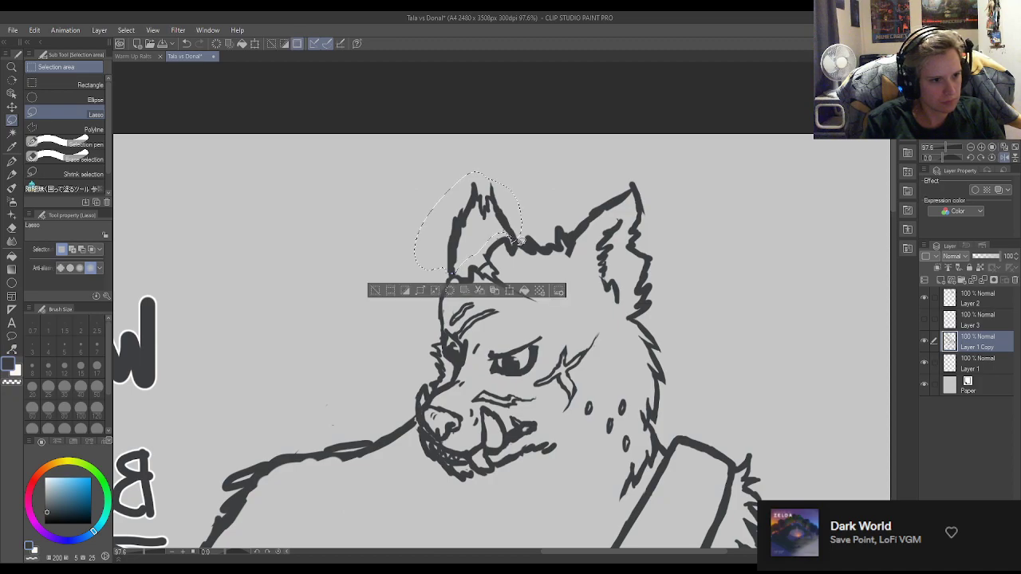
{"action": "key", "text": "ctrl+t"}
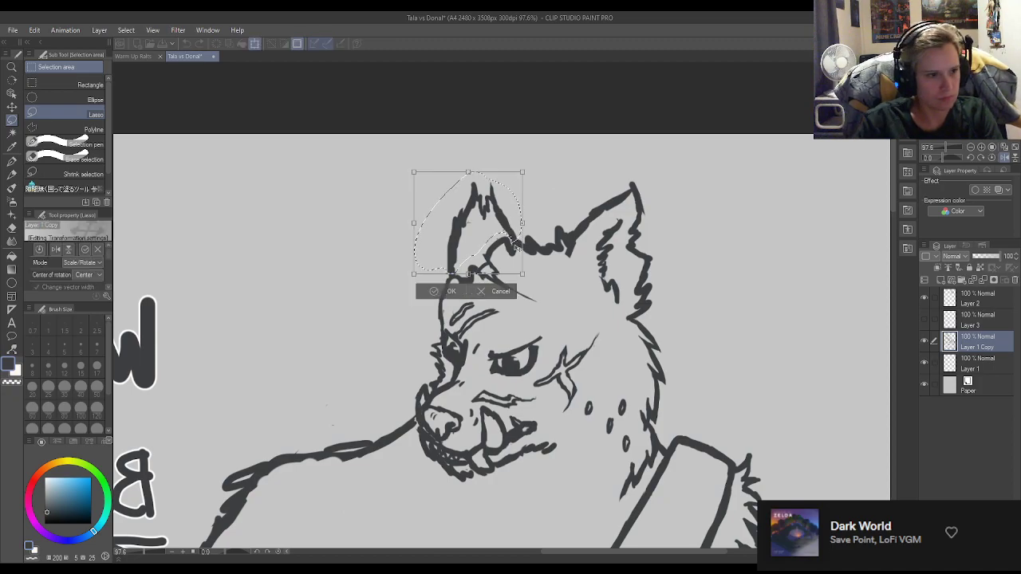
{"action": "left_click_drag", "start_coordinate": [615, 192], "coordinate": [610, 170]}
{"action": "left_click_drag", "start_coordinate": [514, 235], "coordinate": [566, 211]}
{"action": "left_click_drag", "start_coordinate": [492, 238], "coordinate": [478, 233]}
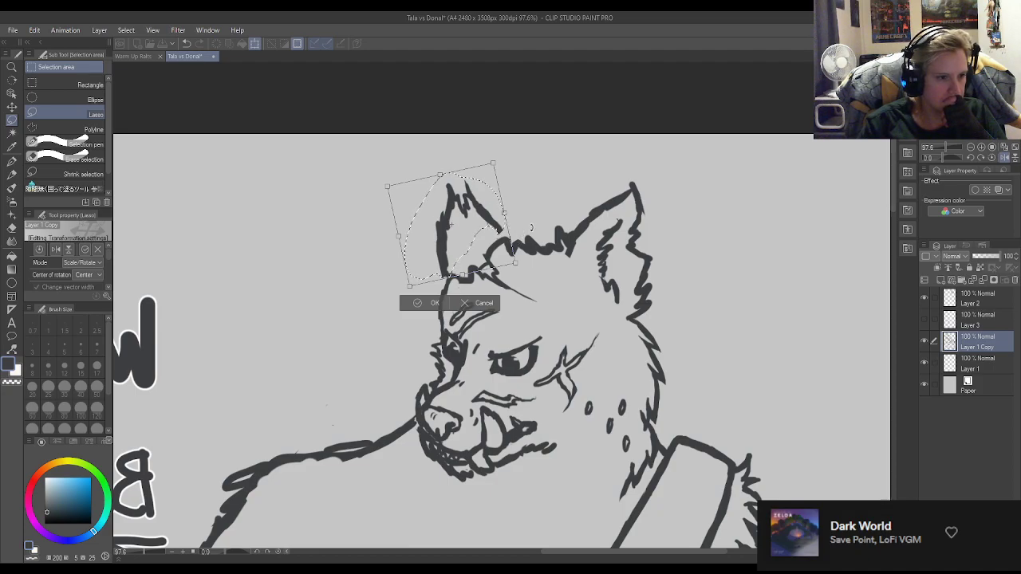
{"action": "left_click", "coordinate": [436, 304]}
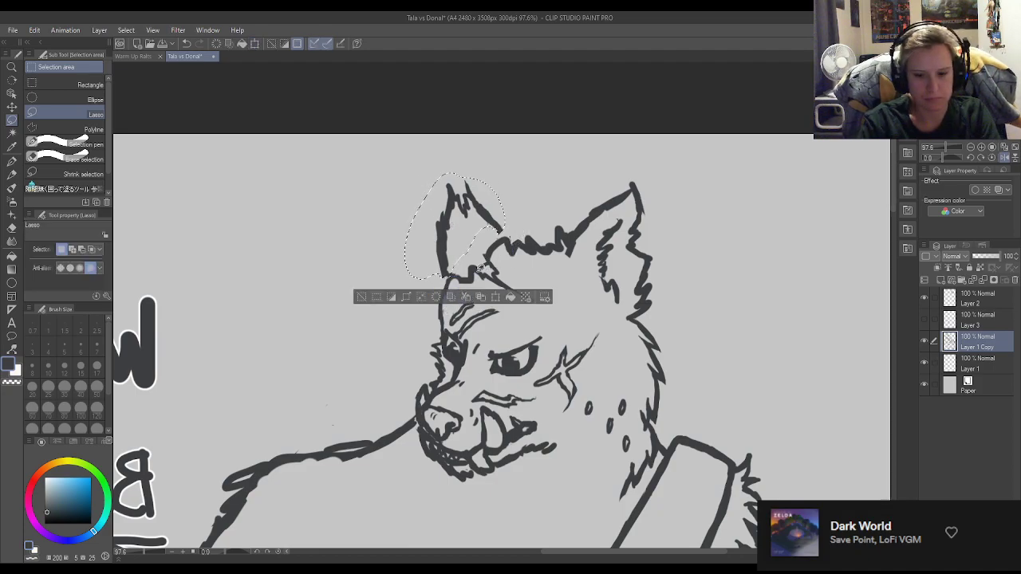
{"action": "key", "text": "ctrl+d"}
{"action": "left_click", "coordinate": [12, 162]}
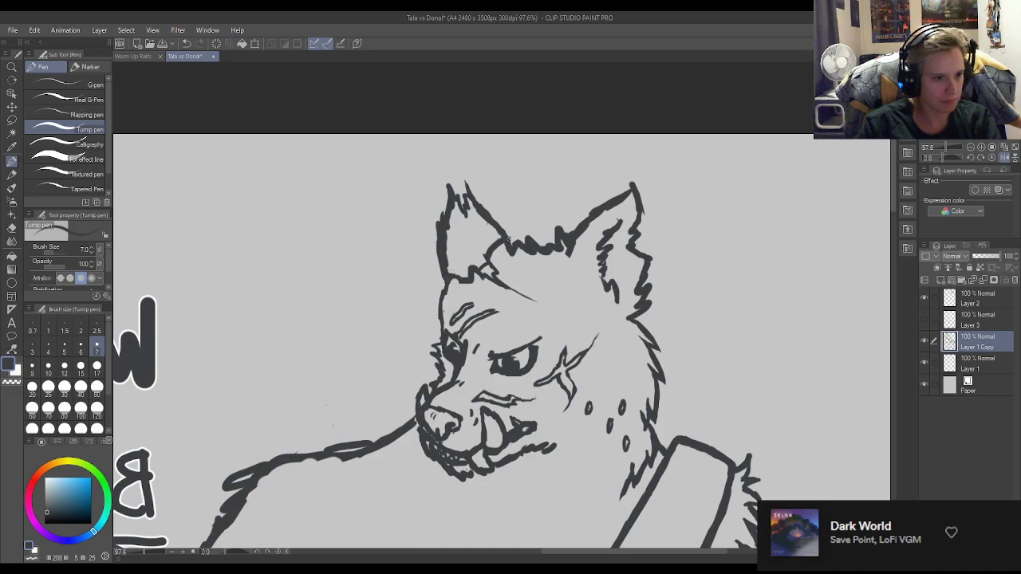
Erase the doubled stroke and inner end of the shoulder line beside the muzzle and draw a small fur tuft there.
{"action": "scroll", "coordinate": [452, 202], "scroll_direction": "down", "scroll_amount": 5}
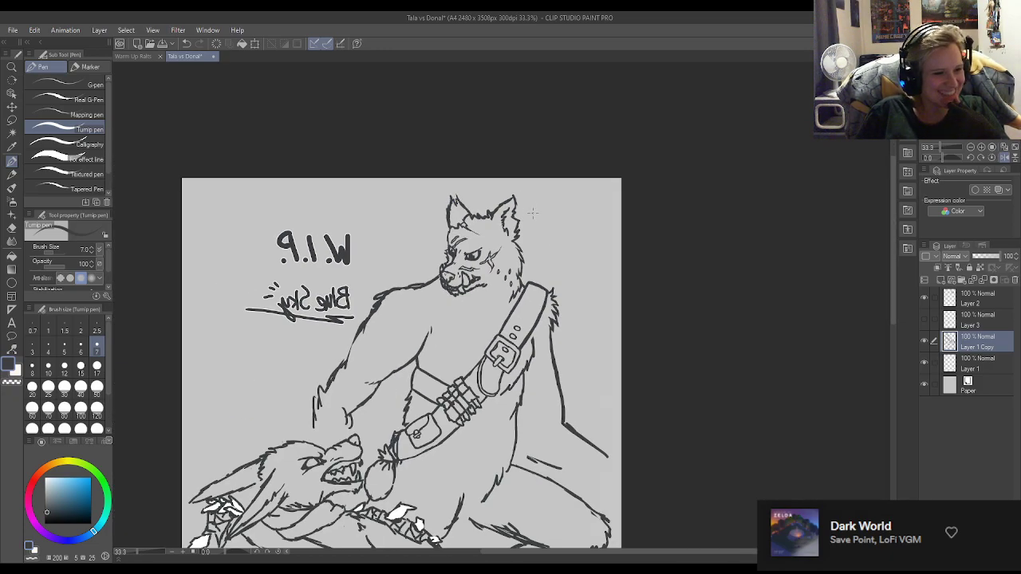
{"action": "scroll", "coordinate": [451, 221], "scroll_direction": "down", "scroll_amount": 3}
{"action": "scroll", "coordinate": [399, 243], "scroll_direction": "up", "scroll_amount": 3}
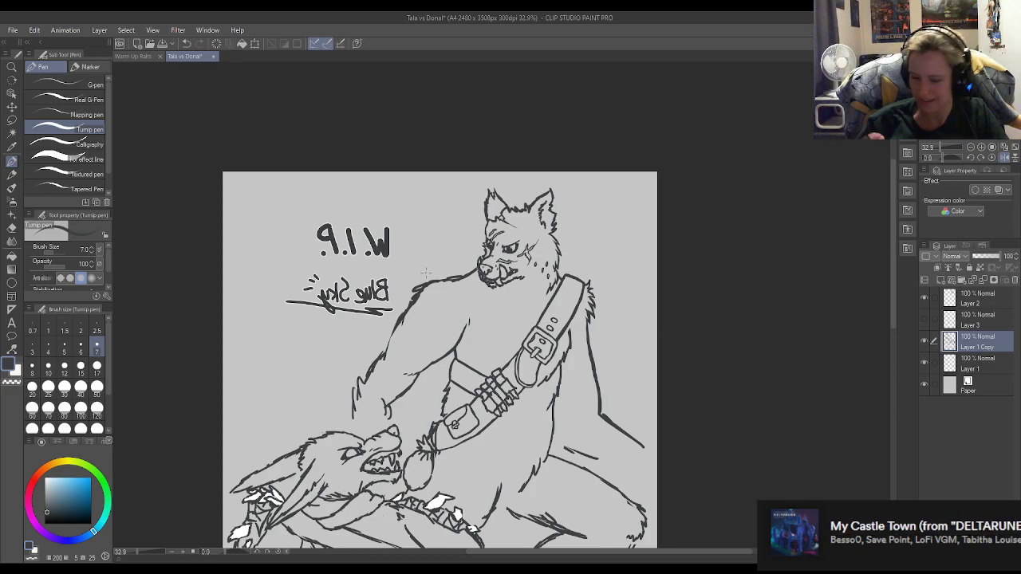
{"action": "scroll", "coordinate": [488, 271], "scroll_direction": "up", "scroll_amount": 6}
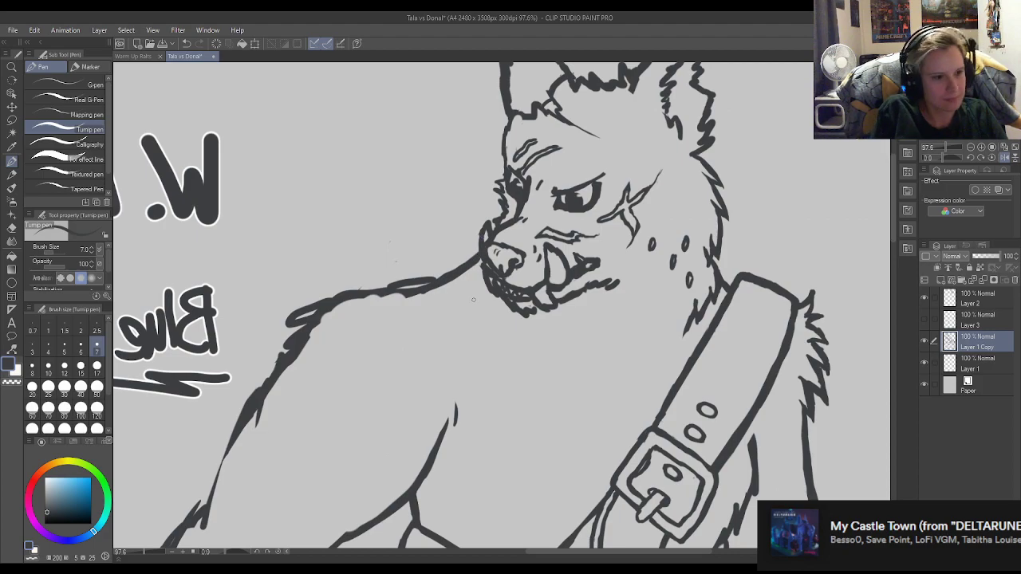
{"action": "key", "text": "e"}
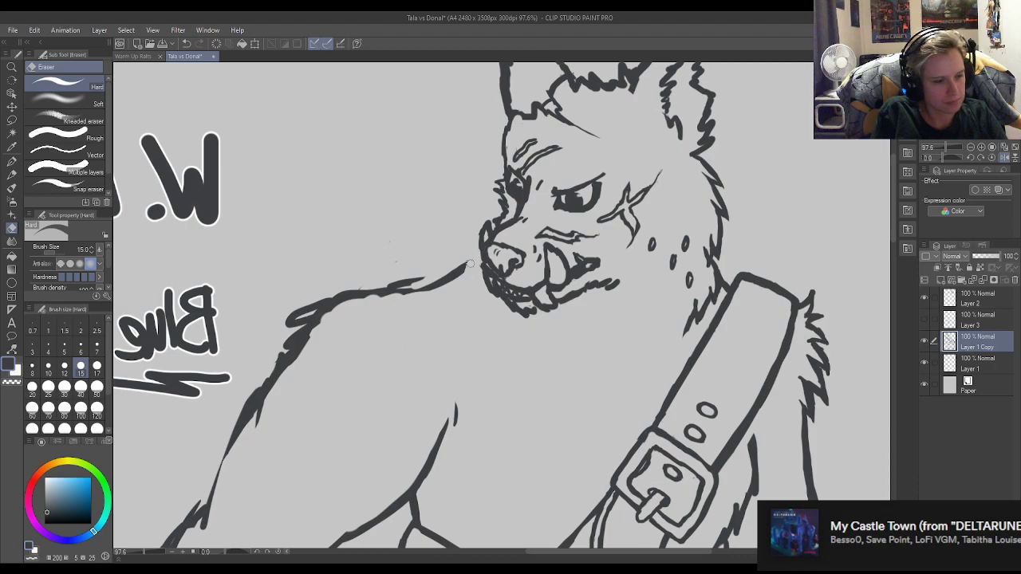
{"action": "key", "text": "p"}
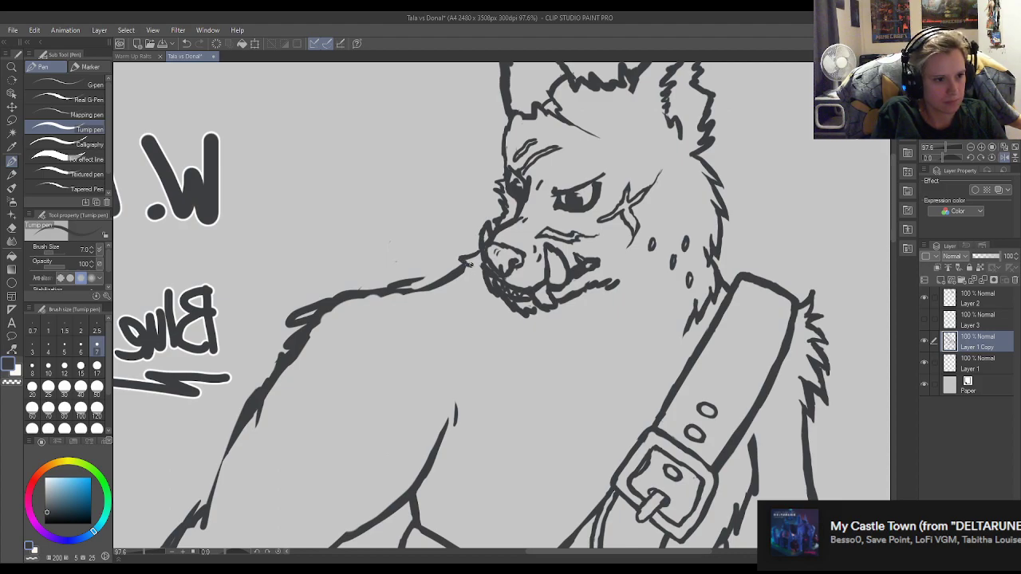
{"action": "key", "text": "e"}
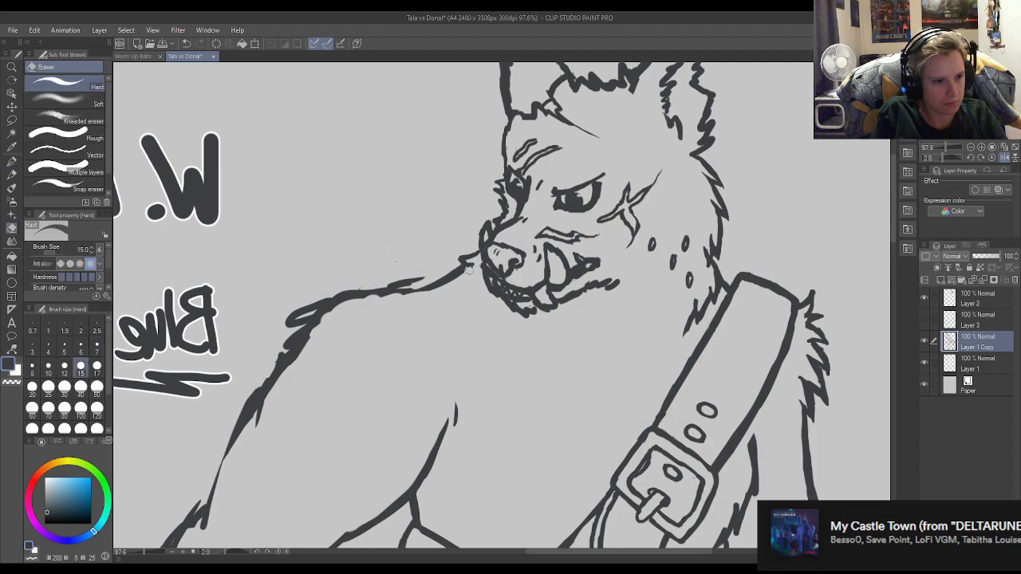
{"action": "key", "text": "p"}
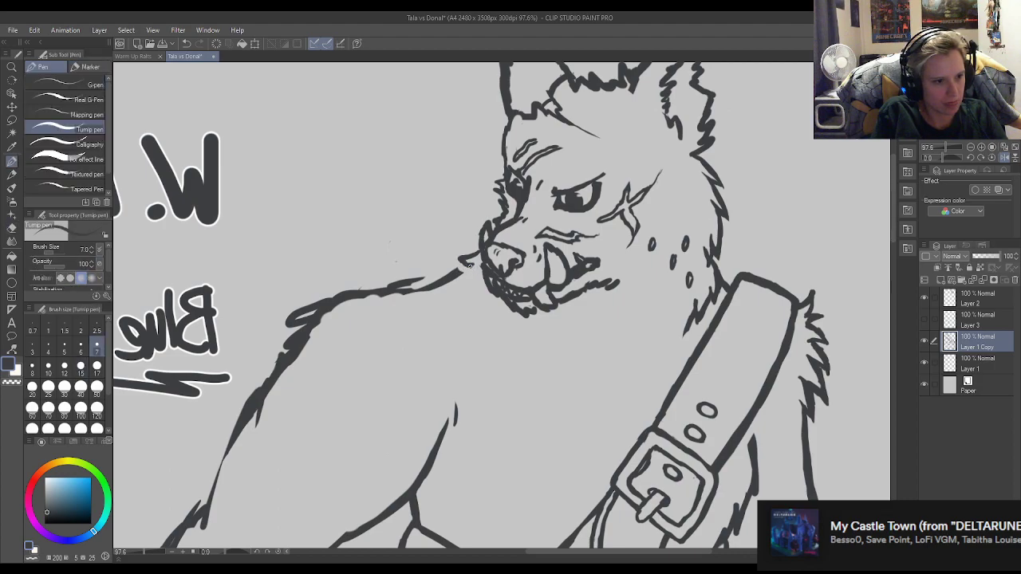
Add a second fur tuft to the shoulder line below the muzzle, connecting it to the existing outline and trimming the overlaps.
{"action": "key", "text": "e"}
{"action": "key", "text": "p"}
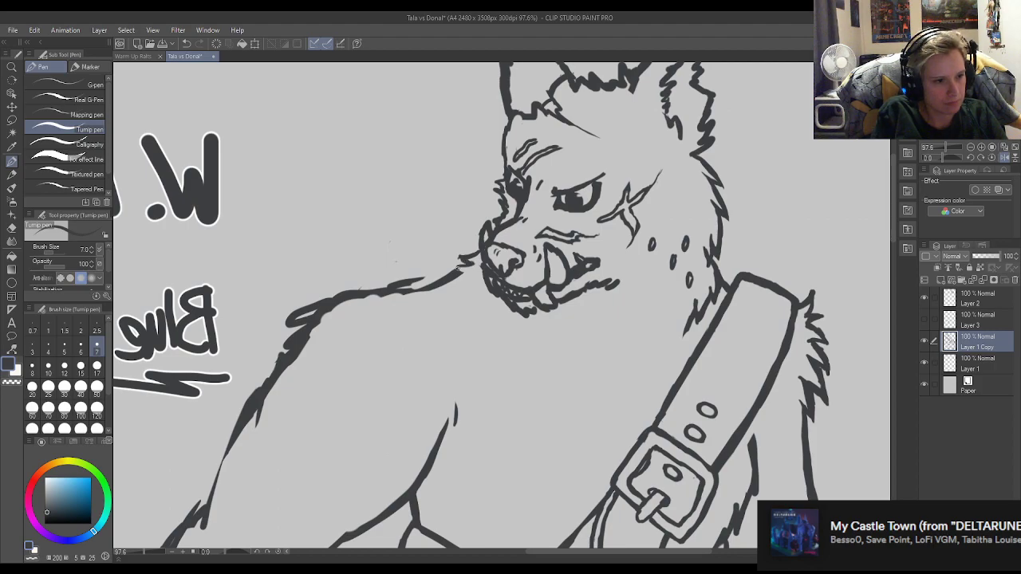
{"action": "key", "text": "e"}
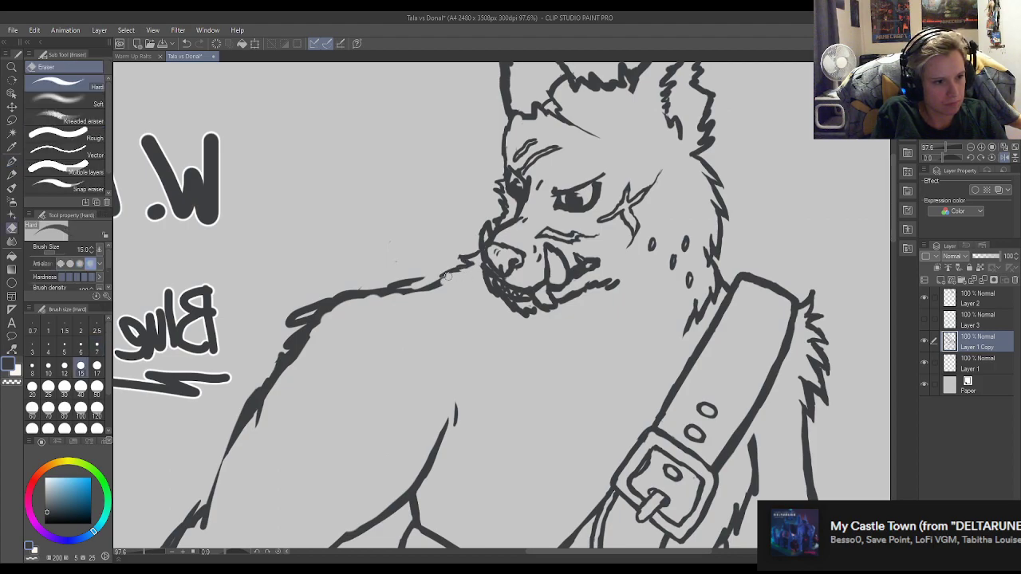
{"action": "key", "text": "p"}
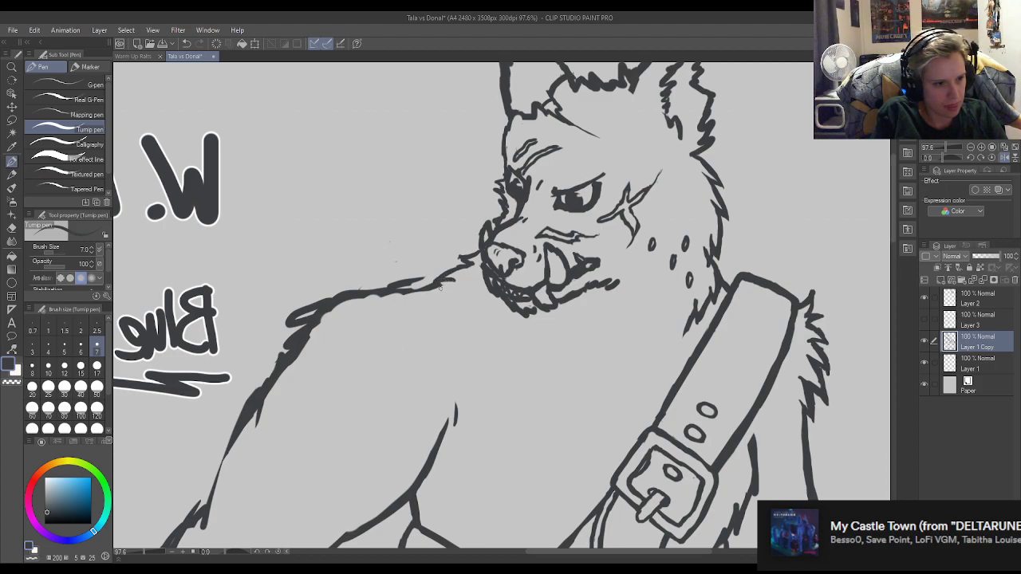
{"action": "key", "text": "e"}
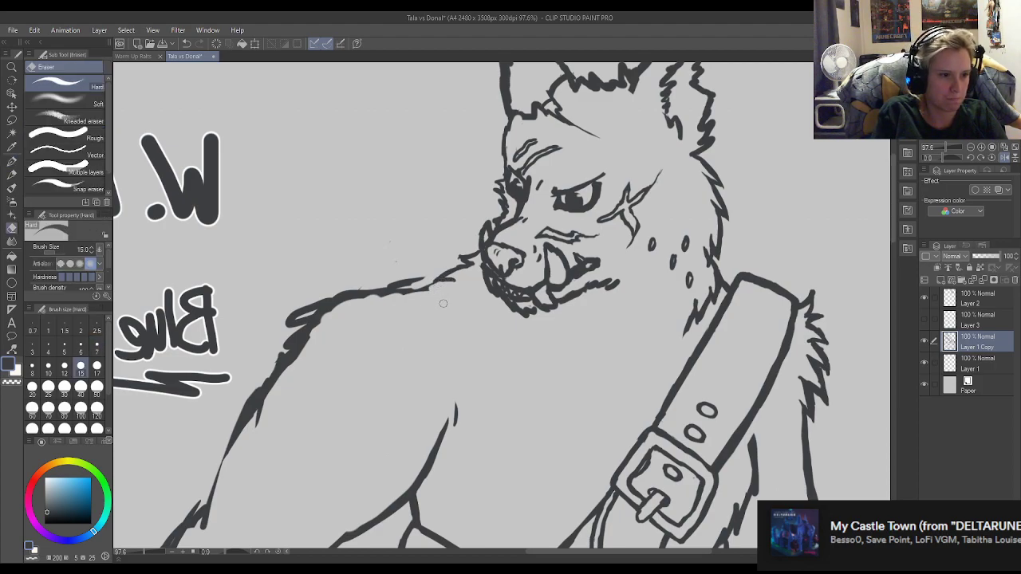
{"action": "key", "text": "p"}
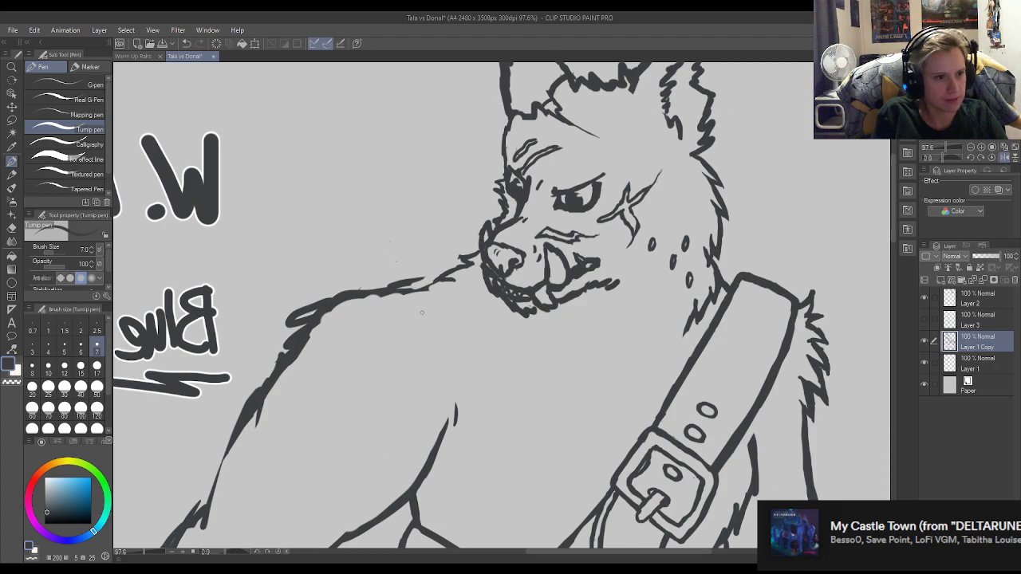
Replace the smooth forehead outline above the standing wolf's far eye with jagged fur tufts.
{"action": "scroll", "coordinate": [503, 173], "scroll_direction": "down", "scroll_amount": 3}
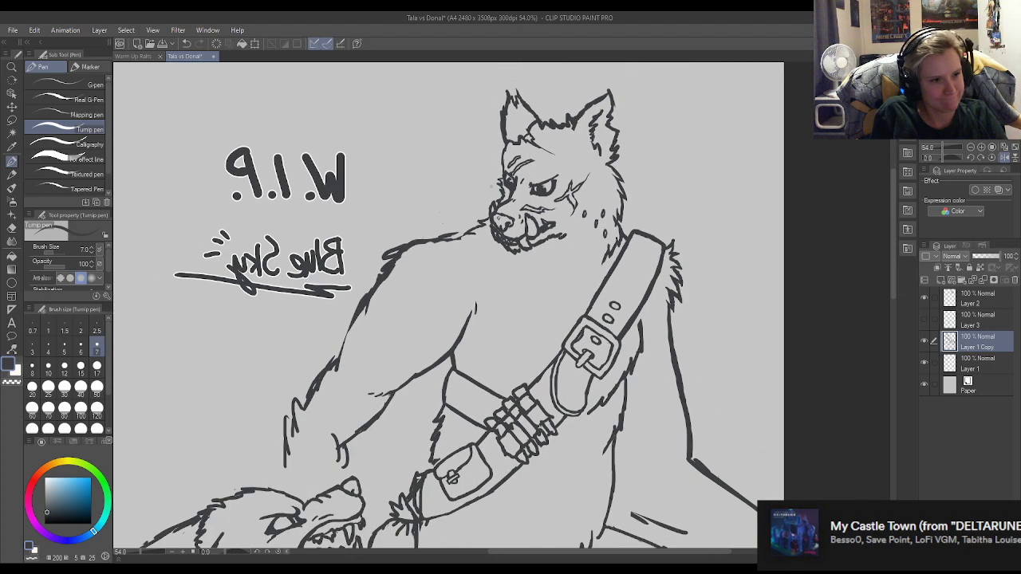
{"action": "scroll", "coordinate": [489, 182], "scroll_direction": "up", "scroll_amount": 8}
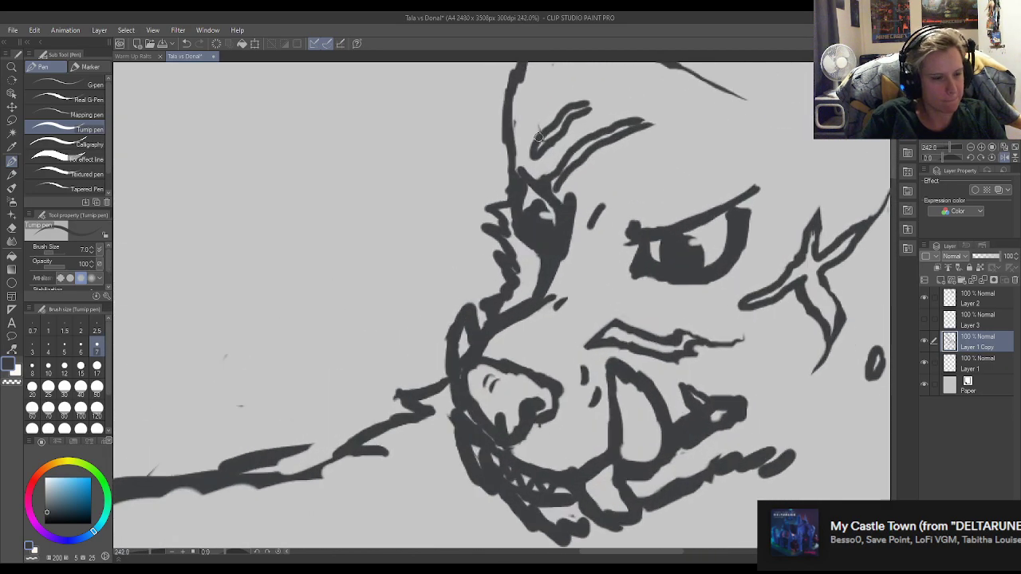
{"action": "key", "text": "e"}
{"action": "mouse_move", "coordinate": [506, 211]}
{"action": "left_mouse_down"}
{"action": "mouse_move", "coordinate": [488, 174]}
{"action": "mouse_move", "coordinate": [518, 157]}
{"action": "mouse_move", "coordinate": [491, 155]}
{"action": "mouse_move", "coordinate": [505, 166]}
{"action": "mouse_move", "coordinate": [484, 152]}
{"action": "mouse_move", "coordinate": [508, 148]}
{"action": "mouse_move", "coordinate": [491, 129]}
{"action": "mouse_move", "coordinate": [500, 145]}
{"action": "mouse_move", "coordinate": [491, 94]}
{"action": "mouse_move", "coordinate": [512, 142]}
{"action": "mouse_move", "coordinate": [495, 109]}
{"action": "mouse_move", "coordinate": [506, 119]}
{"action": "mouse_move", "coordinate": [522, 96]}
{"action": "left_mouse_up"}
{"action": "key", "text": "p"}
{"action": "key", "text": "e"}
{"action": "key", "text": "p"}
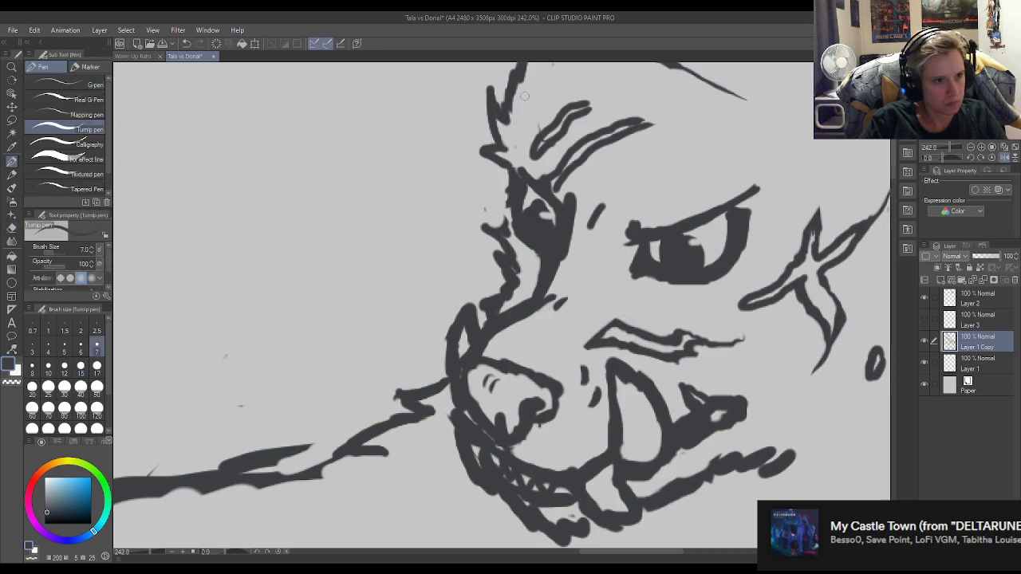
Erase the rough fur strokes beside the far eye and muzzle bridge, leaving one small pointed tuft at the eye.
{"action": "key", "text": "e"}
{"action": "mouse_move", "coordinate": [490, 211]}
{"action": "left_mouse_down"}
{"action": "mouse_move", "coordinate": [499, 195]}
{"action": "mouse_move", "coordinate": [510, 235]}
{"action": "mouse_move", "coordinate": [492, 201]}
{"action": "mouse_move", "coordinate": [503, 222]}
{"action": "mouse_move", "coordinate": [495, 232]}
{"action": "mouse_move", "coordinate": [489, 217]}
{"action": "mouse_move", "coordinate": [492, 232]}
{"action": "mouse_move", "coordinate": [489, 217]}
{"action": "mouse_move", "coordinate": [510, 262]}
{"action": "mouse_move", "coordinate": [497, 288]}
{"action": "mouse_move", "coordinate": [500, 229]}
{"action": "left_mouse_up"}
{"action": "key", "text": "p"}
{"action": "key", "text": "e"}
{"action": "key", "text": "p"}
{"action": "key", "text": "e"}
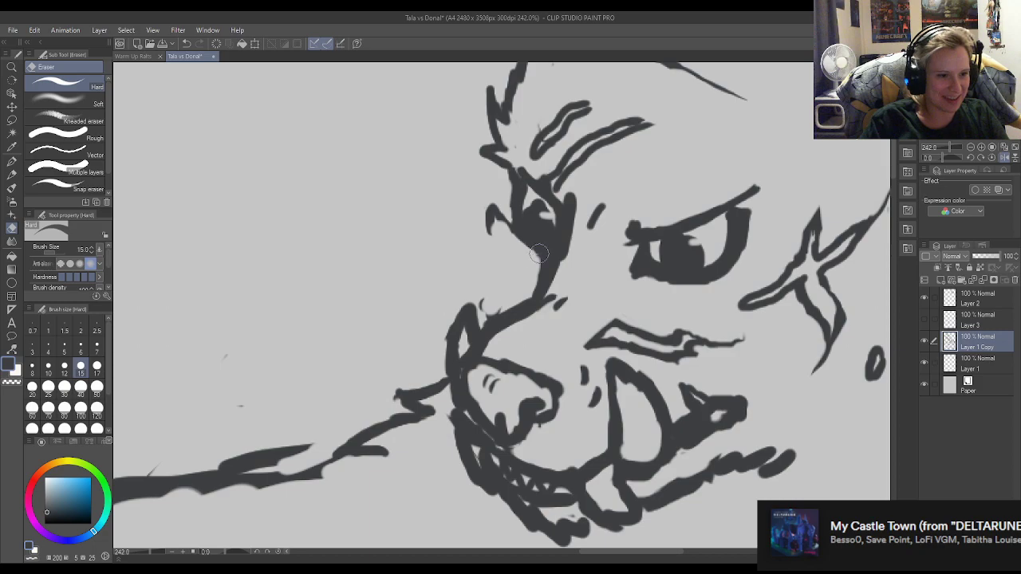
Thicken the outline from the far eye to the muzzle bridge and clean up its edge.
{"action": "left_click", "coordinate": [11, 161]}
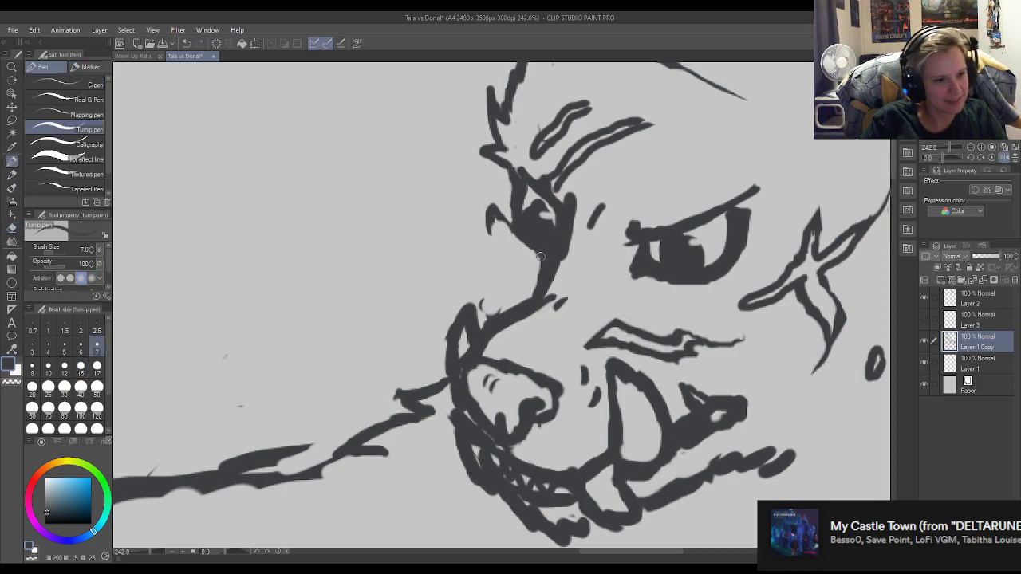
{"action": "key", "text": "e"}
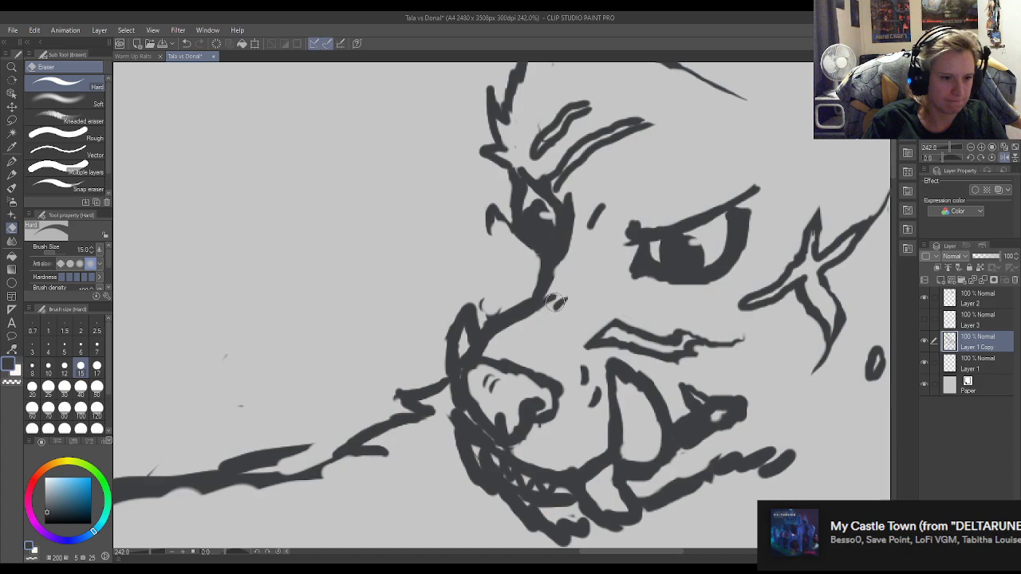
{"action": "key", "text": "p"}
Lasso the standing wolf's muzzle and jaw, shift them slightly up and away from the near eye, and deselect.
{"action": "scroll", "coordinate": [437, 303], "scroll_direction": "down", "scroll_amount": 4}
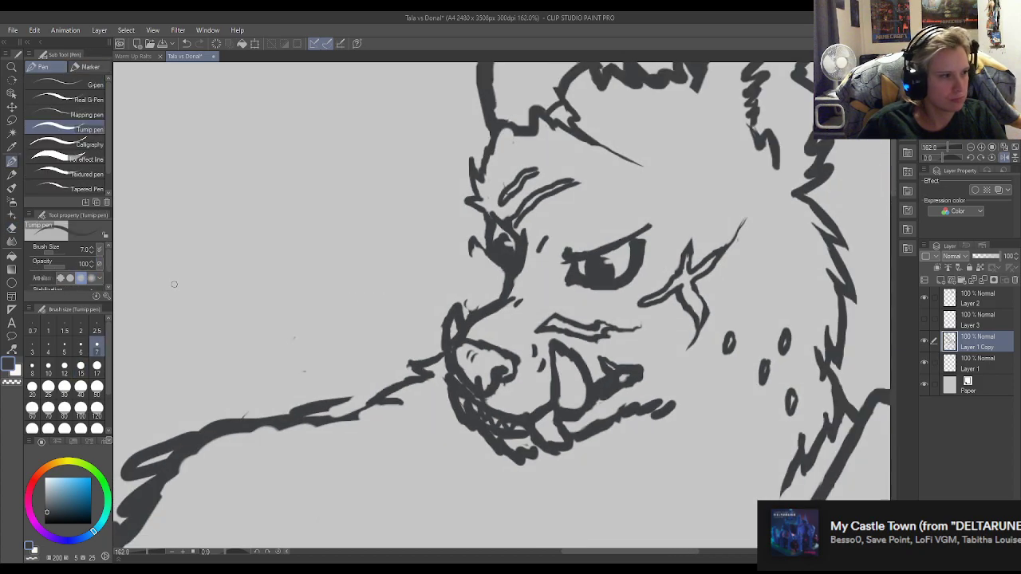
{"action": "left_click", "coordinate": [12, 121]}
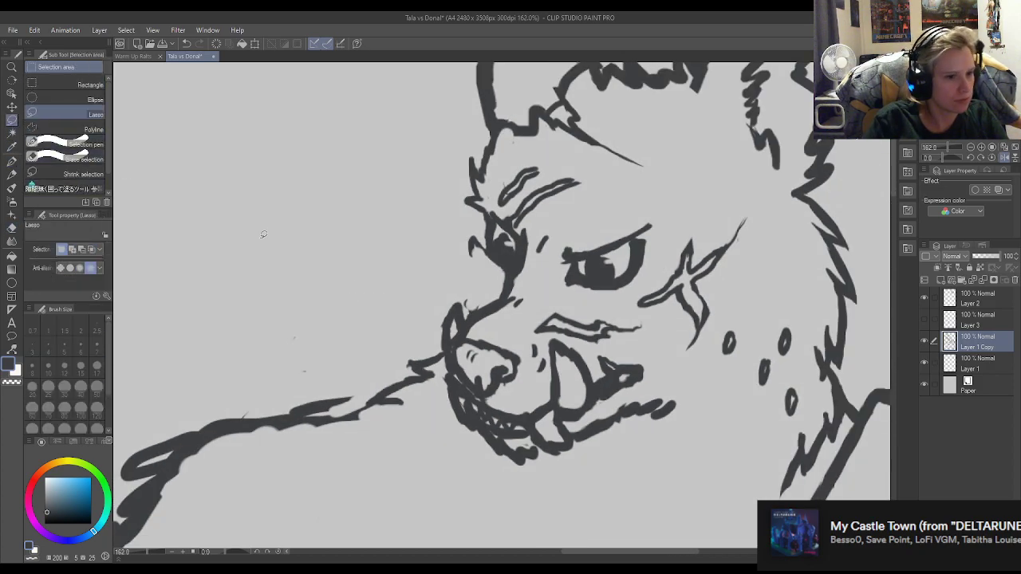
{"action": "mouse_move", "coordinate": [574, 472]}
{"action": "left_mouse_down"}
{"action": "mouse_move", "coordinate": [734, 435]}
{"action": "mouse_move", "coordinate": [672, 369]}
{"action": "mouse_move", "coordinate": [659, 335]}
{"action": "mouse_move", "coordinate": [475, 277]}
{"action": "mouse_move", "coordinate": [438, 335]}
{"action": "mouse_move", "coordinate": [479, 479]}
{"action": "mouse_move", "coordinate": [606, 483]}
{"action": "mouse_move", "coordinate": [574, 495]}
{"action": "left_mouse_up"}
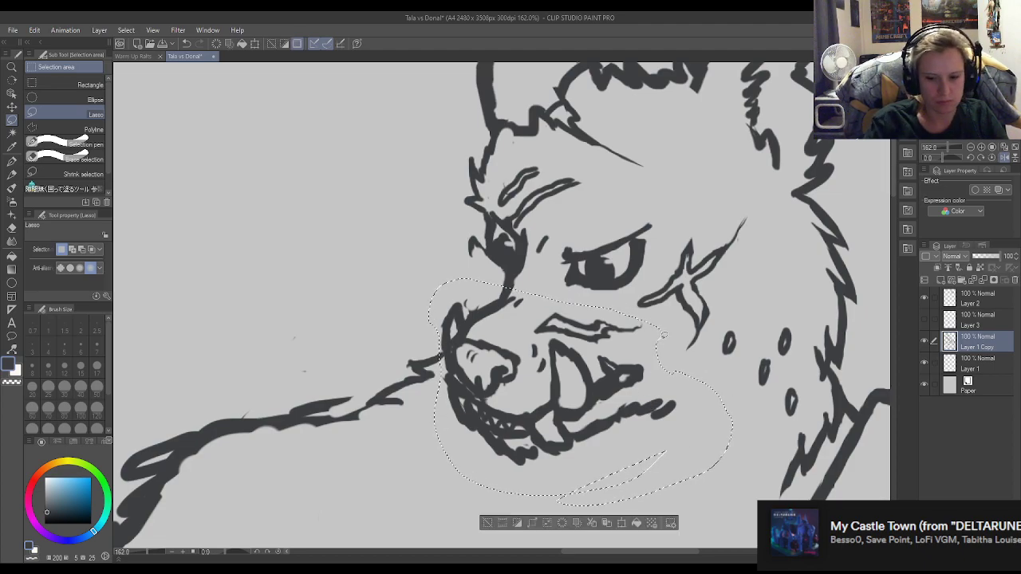
{"action": "key", "text": "ctrl+t"}
{"action": "left_click_drag", "start_coordinate": [561, 373], "coordinate": [535, 360]}
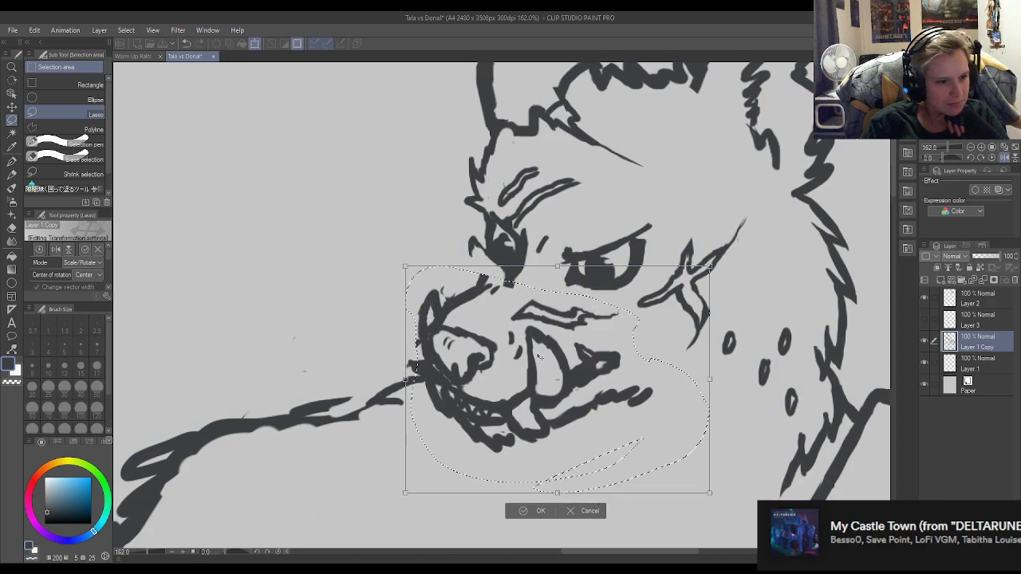
{"action": "left_click", "coordinate": [541, 512]}
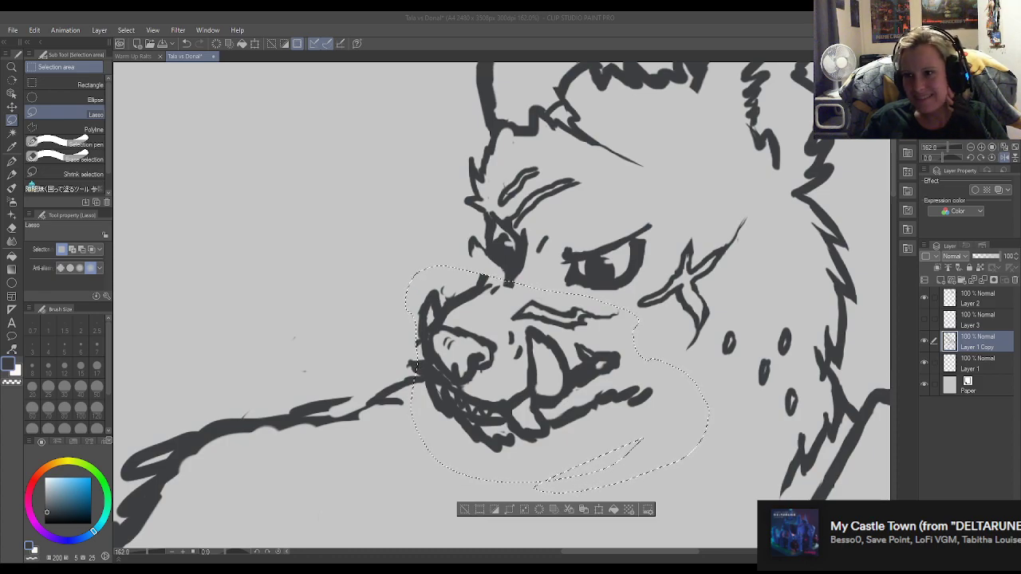
{"action": "scroll", "coordinate": [462, 287], "scroll_direction": "up", "scroll_amount": 2}
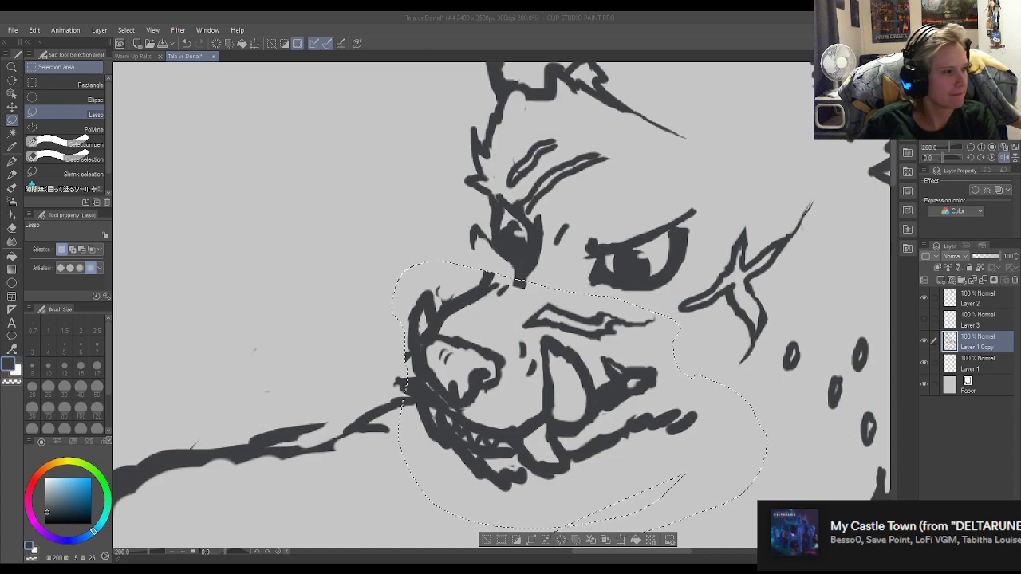
{"action": "key", "text": "ctrl+d"}
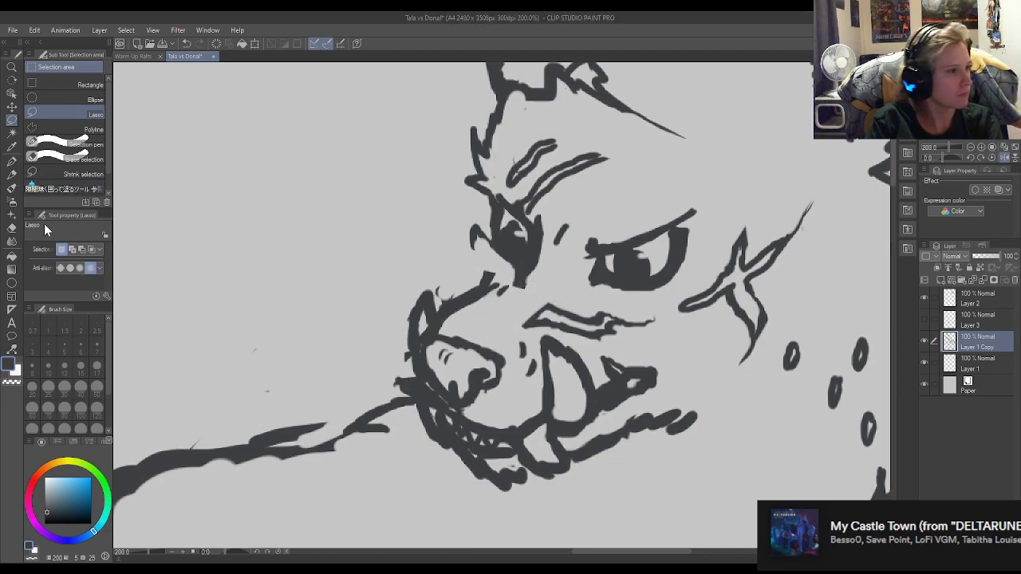
Reconnect the muzzle bridge to the far eye, smooth the joined outline, and add a small crease mark beneath it.
{"action": "left_click", "coordinate": [12, 161]}
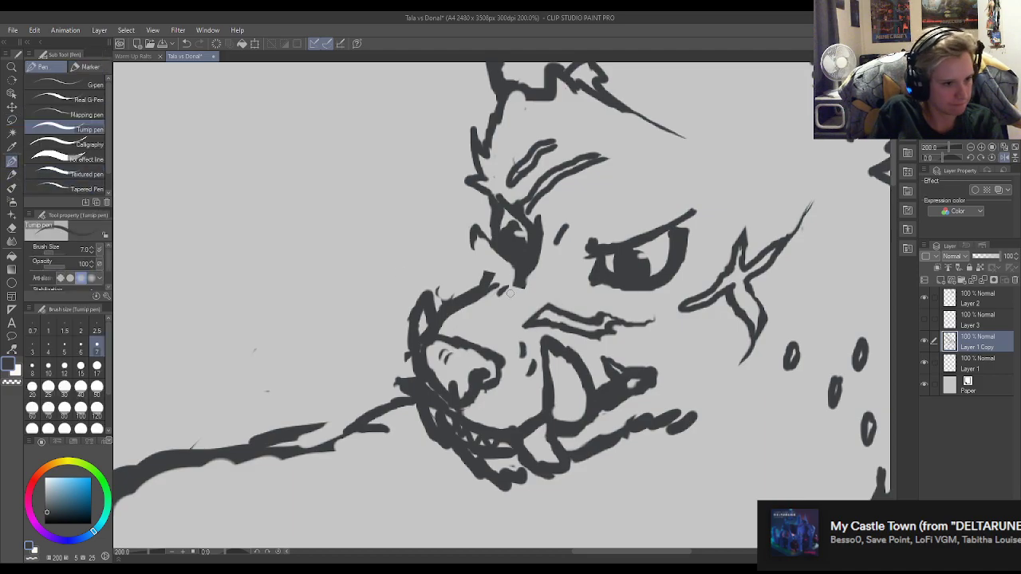
{"action": "left_click_drag", "start_coordinate": [525, 276], "coordinate": [481, 292]}
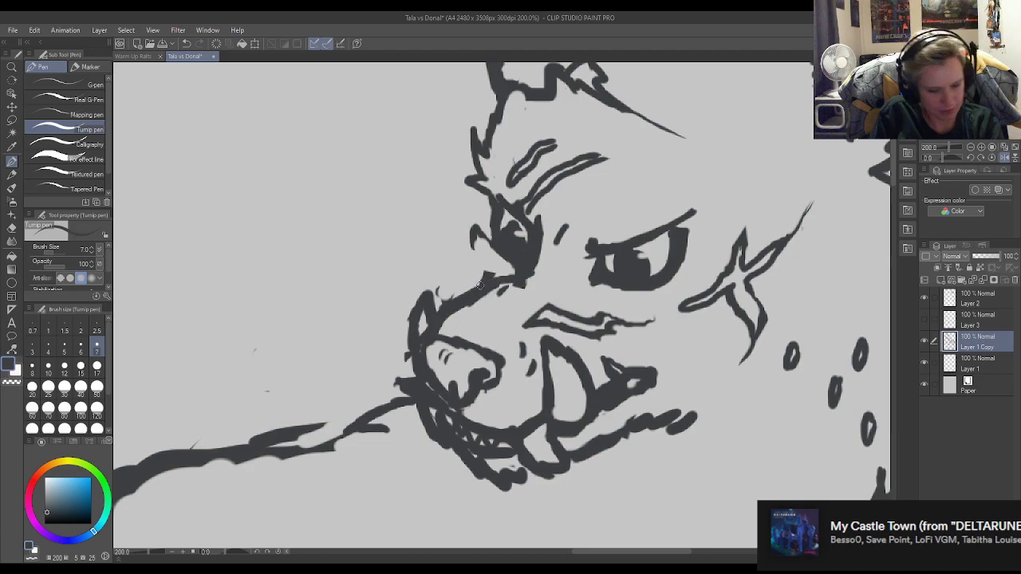
{"action": "key", "text": "e"}
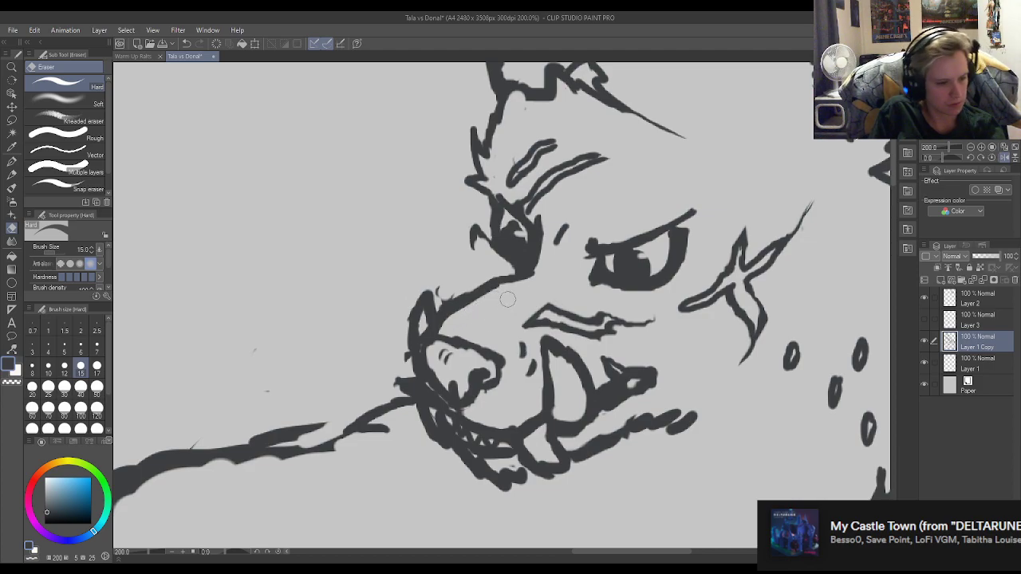
{"action": "key", "text": "p"}
{"action": "mouse_move", "coordinate": [499, 286]}
{"action": "left_mouse_down"}
{"action": "mouse_move", "coordinate": [527, 300]}
{"action": "mouse_move", "coordinate": [504, 290]}
{"action": "mouse_move", "coordinate": [517, 295]}
{"action": "left_mouse_up"}
{"action": "key", "text": "e"}
{"action": "key", "text": "p"}
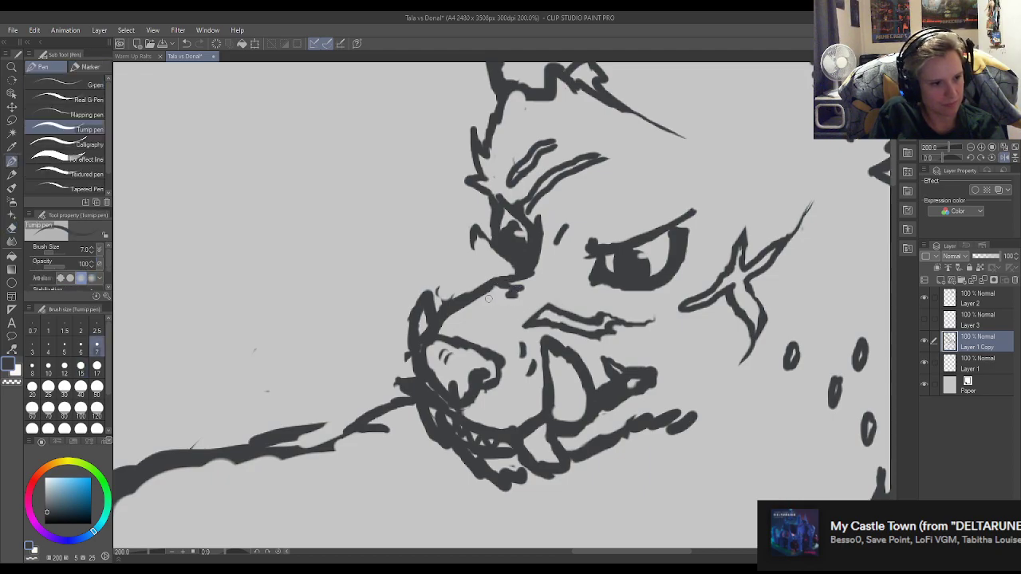
{"action": "key", "text": "e"}
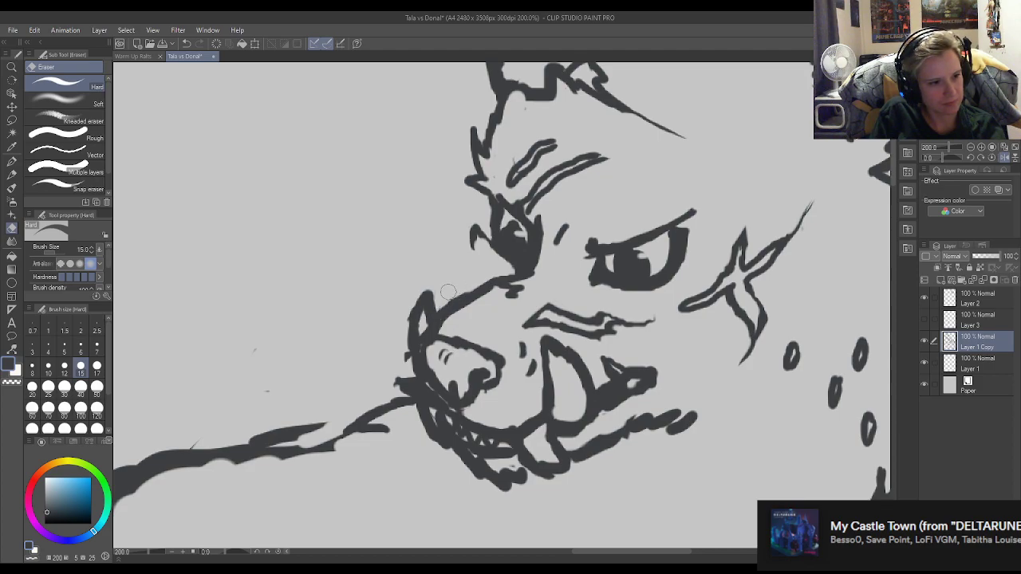
Redraw the fur tuft beside the far eye and extend it with jagged tufts down toward the muzzle bridge.
{"action": "key", "text": "p"}
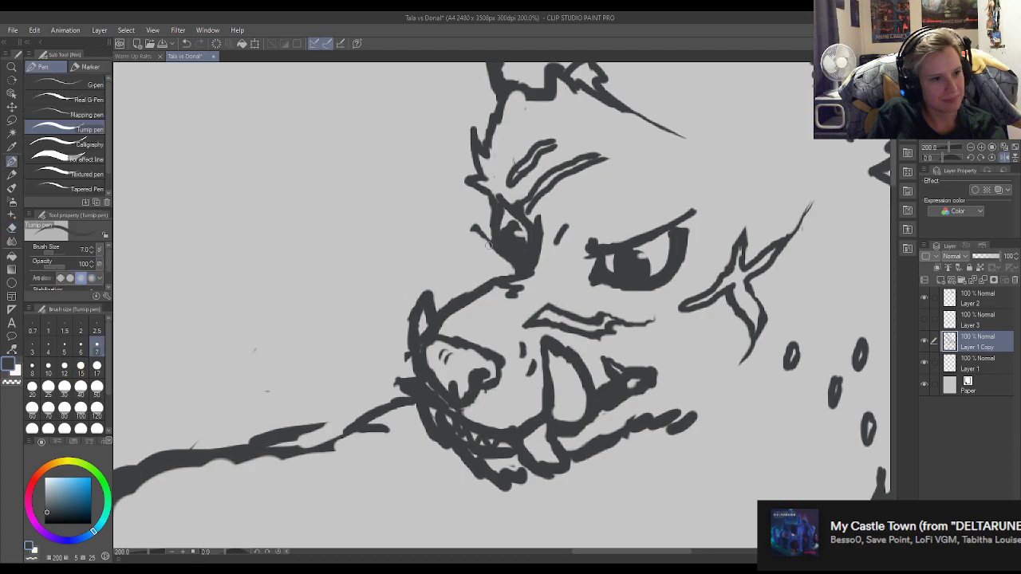
{"action": "left_click_drag", "start_coordinate": [470, 227], "coordinate": [475, 254]}
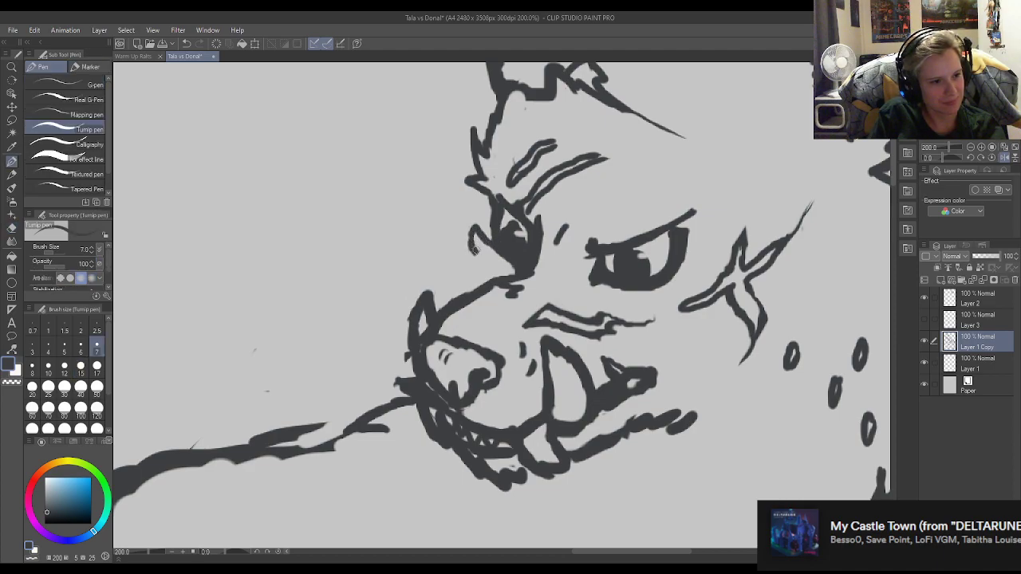
{"action": "key", "text": "e"}
{"action": "key", "text": "p"}
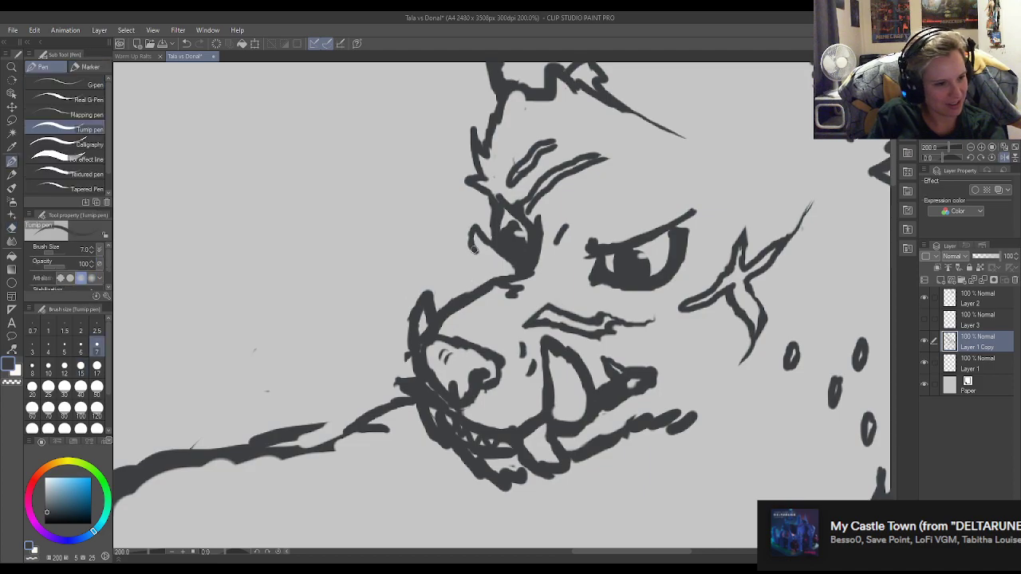
{"action": "left_click_drag", "start_coordinate": [457, 260], "coordinate": [463, 264]}
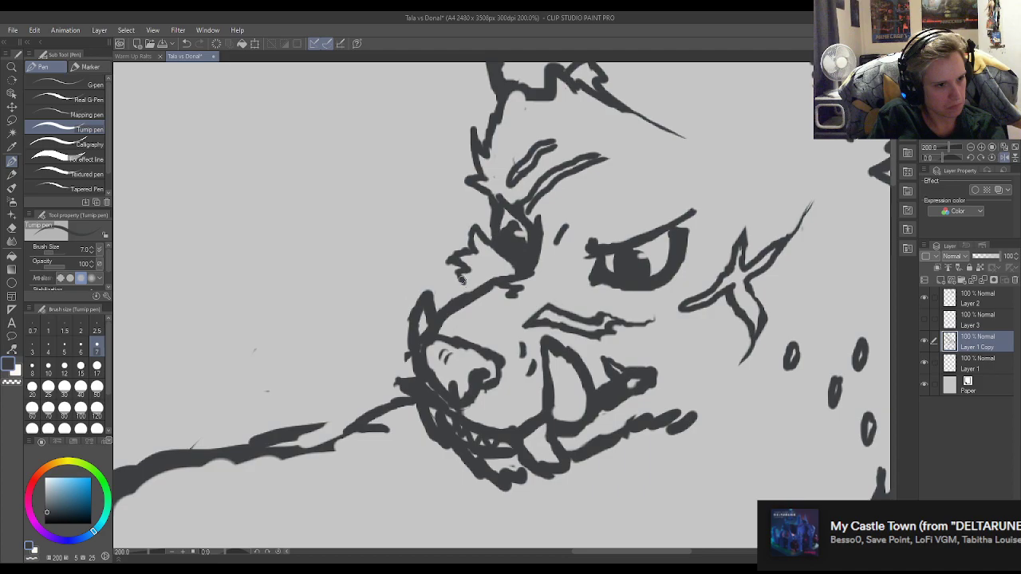
{"action": "scroll", "coordinate": [469, 235], "scroll_direction": "down", "scroll_amount": 3}
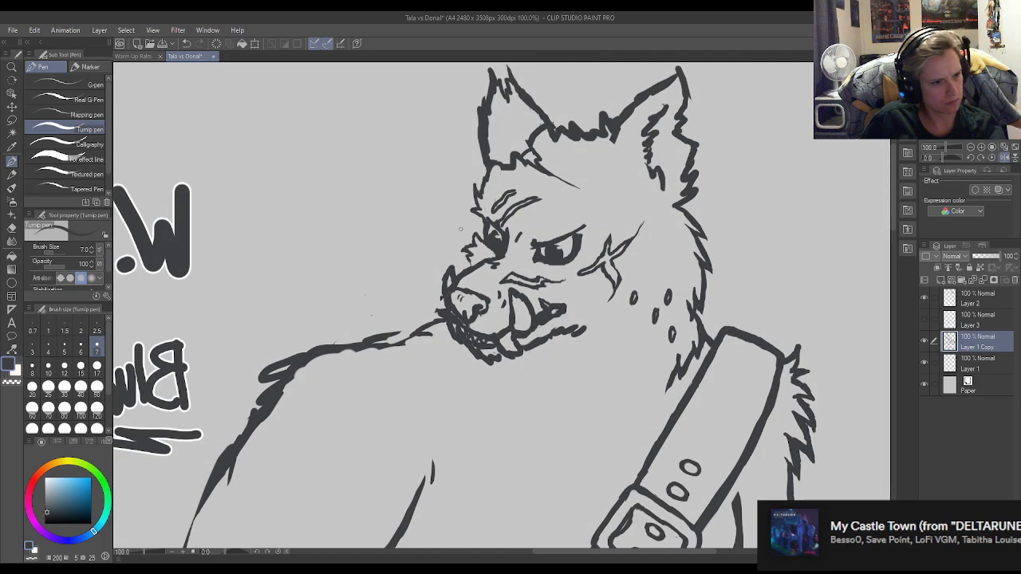
{"action": "scroll", "coordinate": [452, 229], "scroll_direction": "up", "scroll_amount": 5}
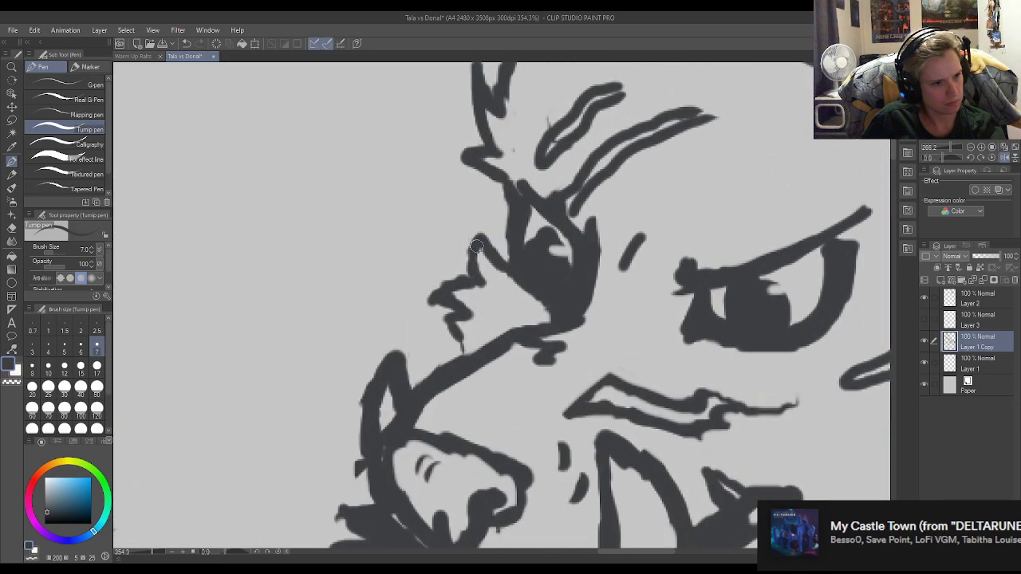
{"action": "key", "text": "e"}
{"action": "mouse_move", "coordinate": [479, 252]}
{"action": "left_mouse_down"}
{"action": "mouse_move", "coordinate": [497, 275]}
{"action": "mouse_move", "coordinate": [486, 243]}
{"action": "mouse_move", "coordinate": [506, 239]}
{"action": "mouse_move", "coordinate": [519, 287]}
{"action": "mouse_move", "coordinate": [500, 242]}
{"action": "mouse_move", "coordinate": [478, 230]}
{"action": "mouse_move", "coordinate": [477, 256]}
{"action": "left_mouse_up"}
{"action": "key", "text": "p"}
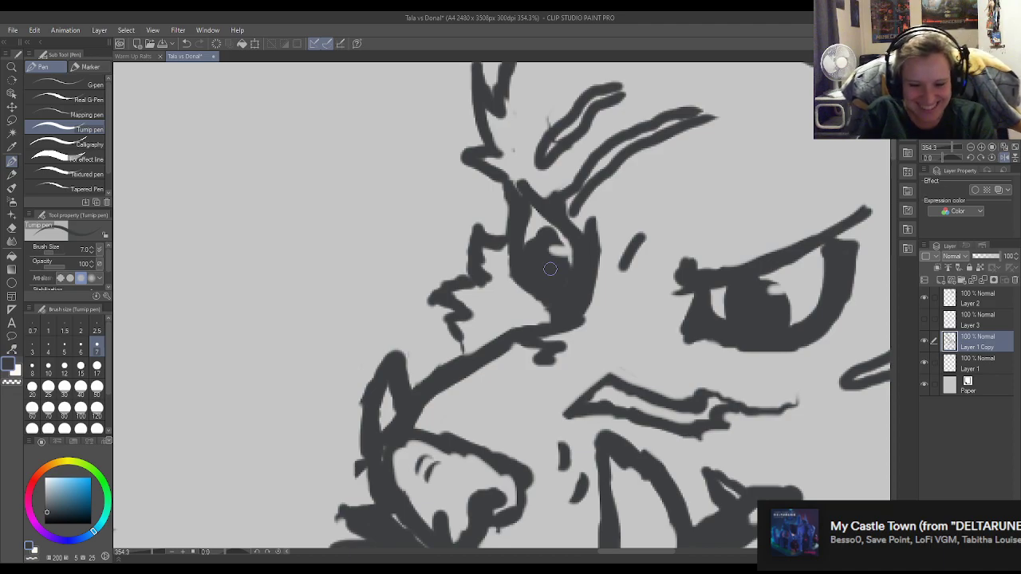
Erase the stray mark on the small upper brow shape and close the outer tips of both far brow shapes.
{"action": "key", "text": "e"}
{"action": "left_click_drag", "start_coordinate": [538, 103], "coordinate": [552, 147]}
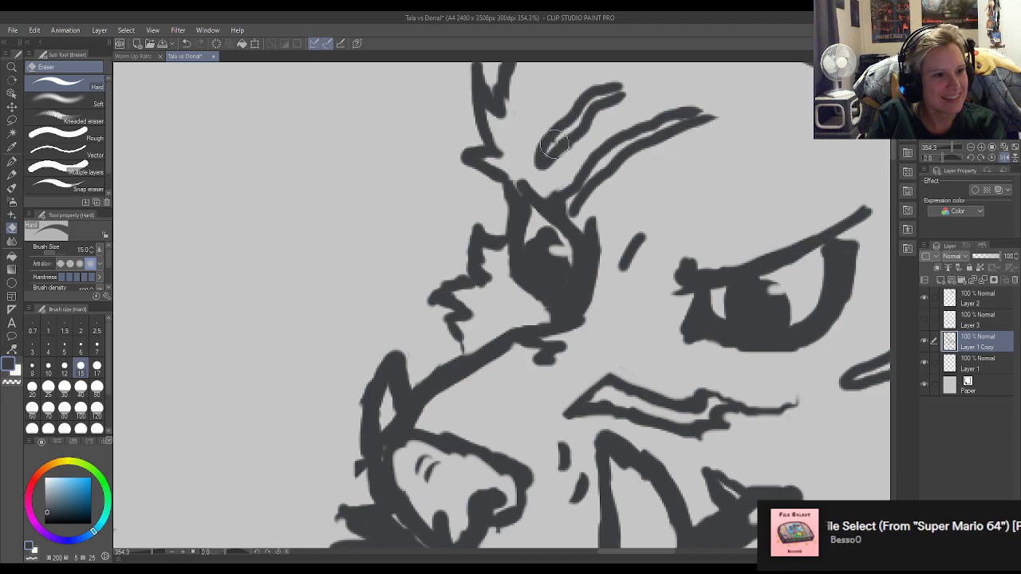
{"action": "key", "text": "p"}
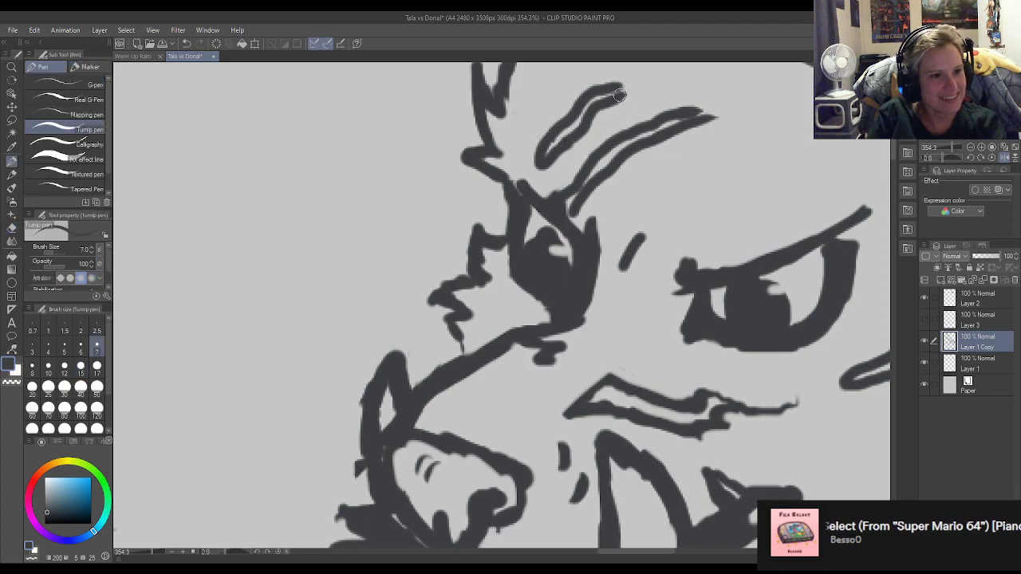
{"action": "left_click_drag", "start_coordinate": [613, 93], "coordinate": [635, 84]}
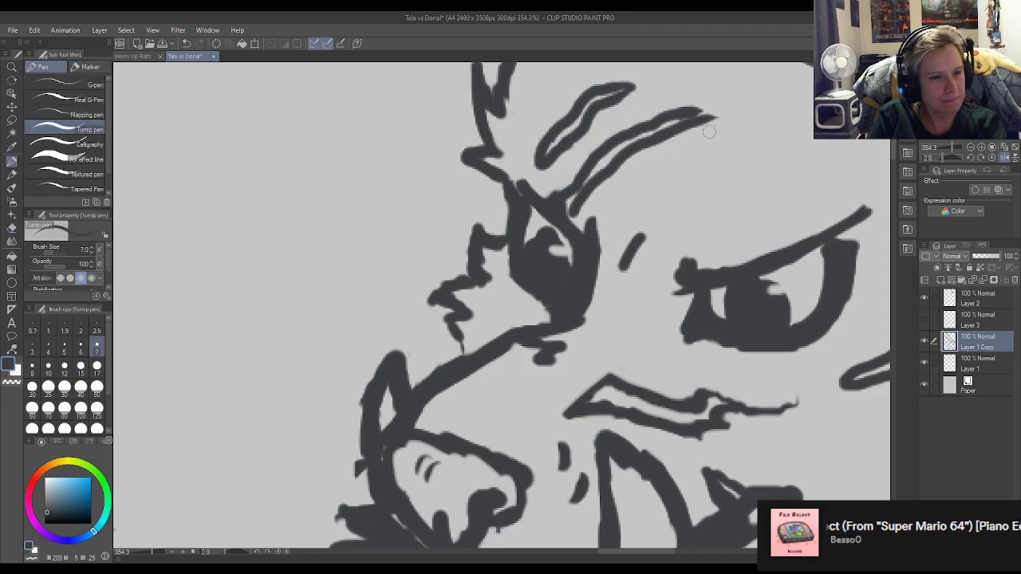
{"action": "left_click_drag", "start_coordinate": [697, 112], "coordinate": [714, 118]}
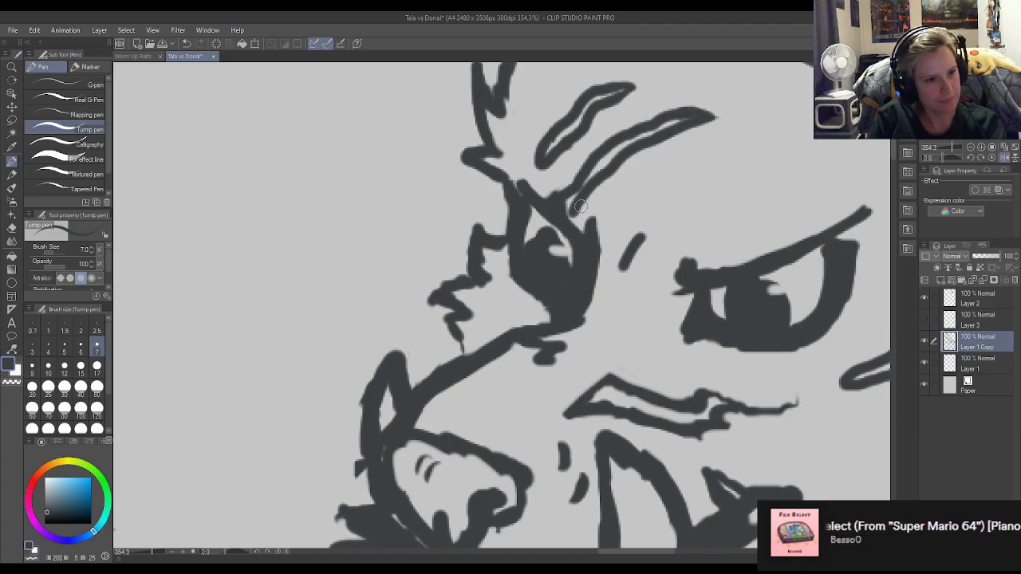
Rework the lower end of the long brow where it meets the far eye, redrawing the upper eyelid and clearing the eye white.
{"action": "key", "text": "e"}
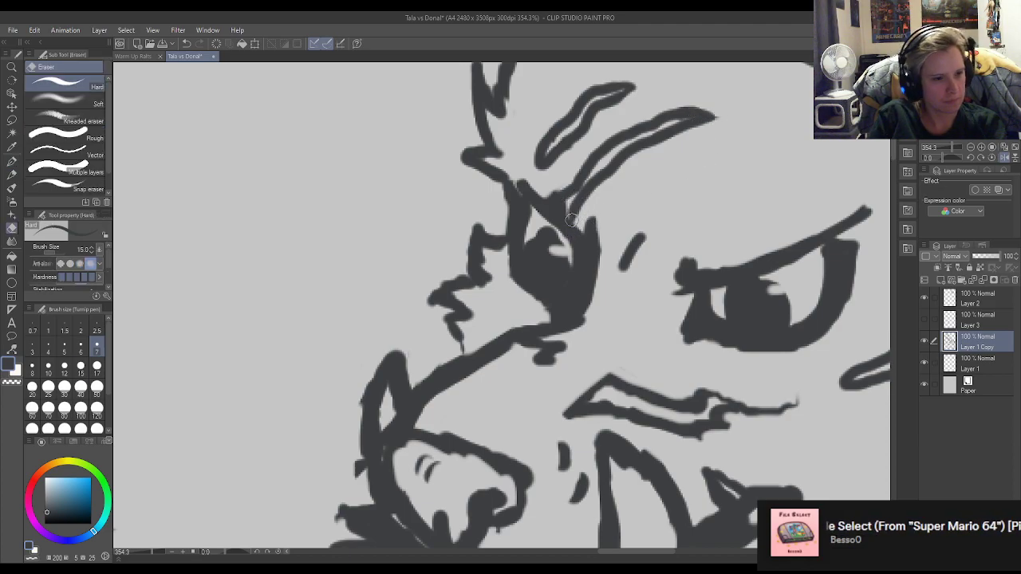
{"action": "mouse_move", "coordinate": [564, 211]}
{"action": "left_mouse_down"}
{"action": "mouse_move", "coordinate": [591, 177]}
{"action": "mouse_move", "coordinate": [568, 204]}
{"action": "left_mouse_up"}
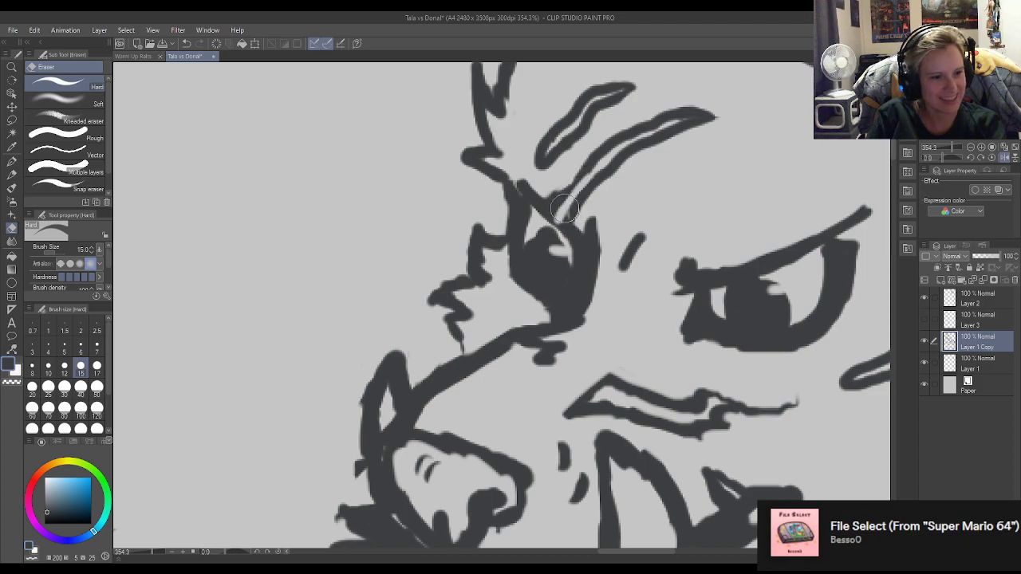
{"action": "key", "text": "p"}
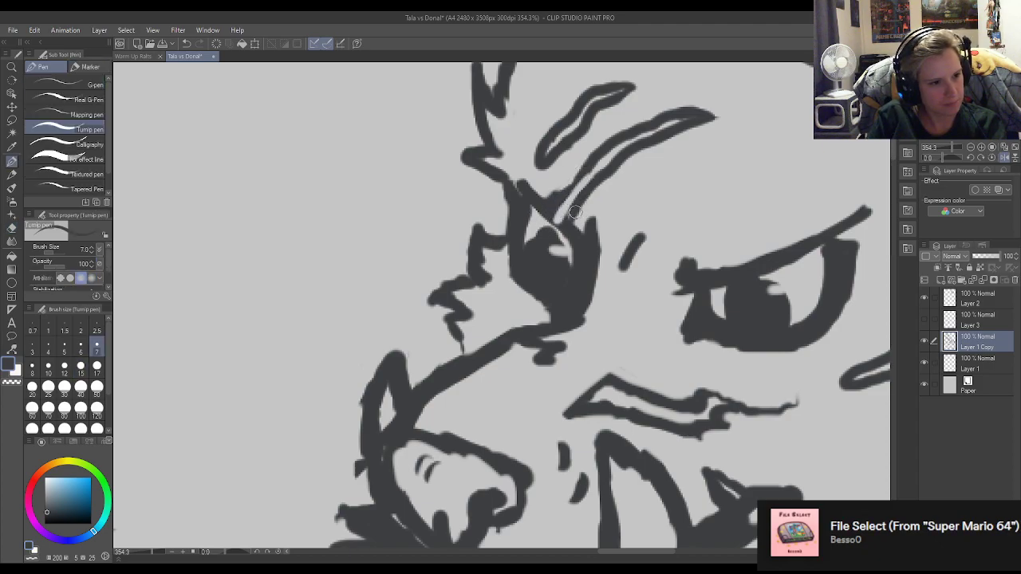
{"action": "key", "text": "e"}
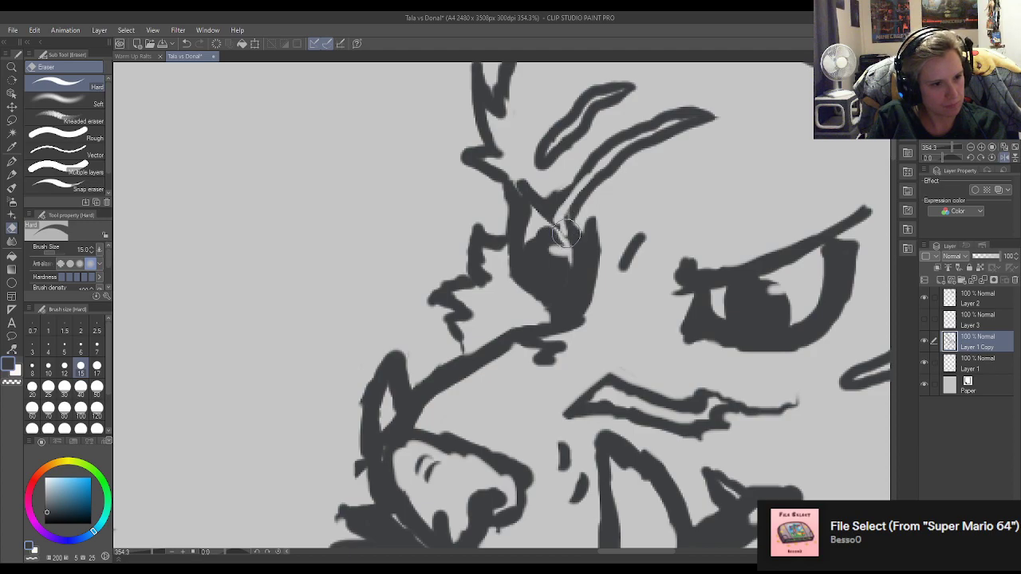
{"action": "key", "text": "p"}
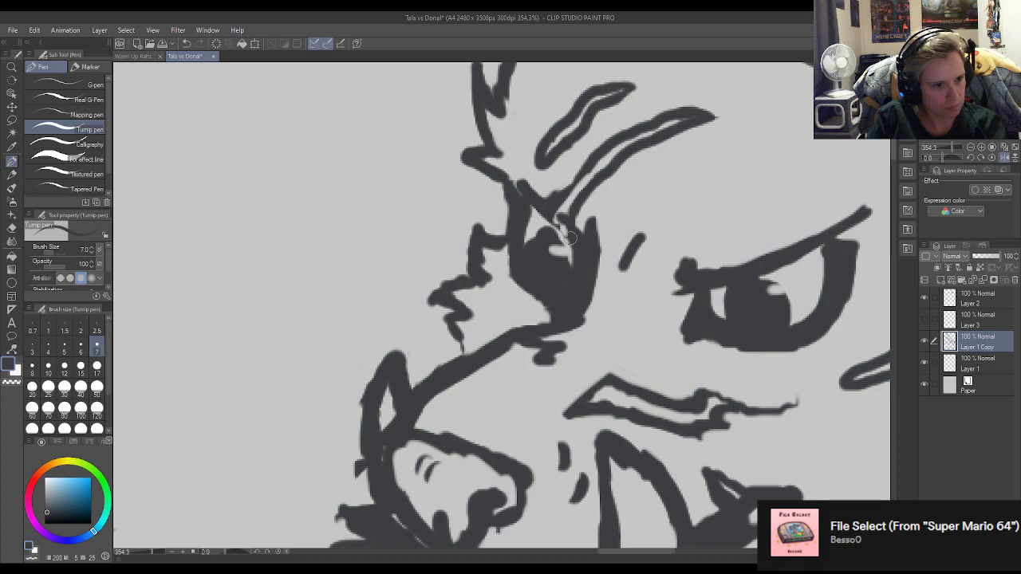
{"action": "key", "text": "e"}
{"action": "key", "text": "p"}
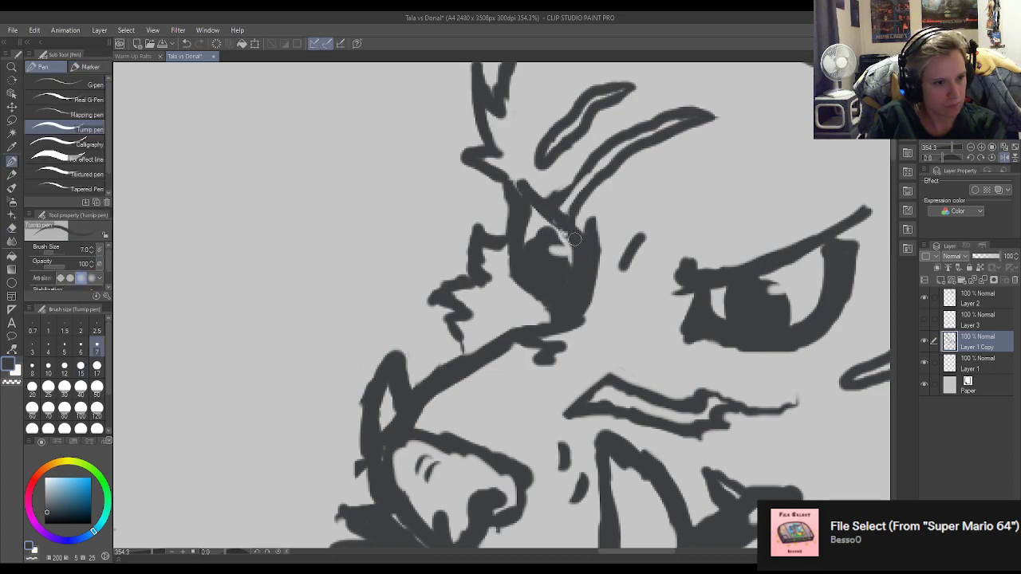
{"action": "key", "text": "e"}
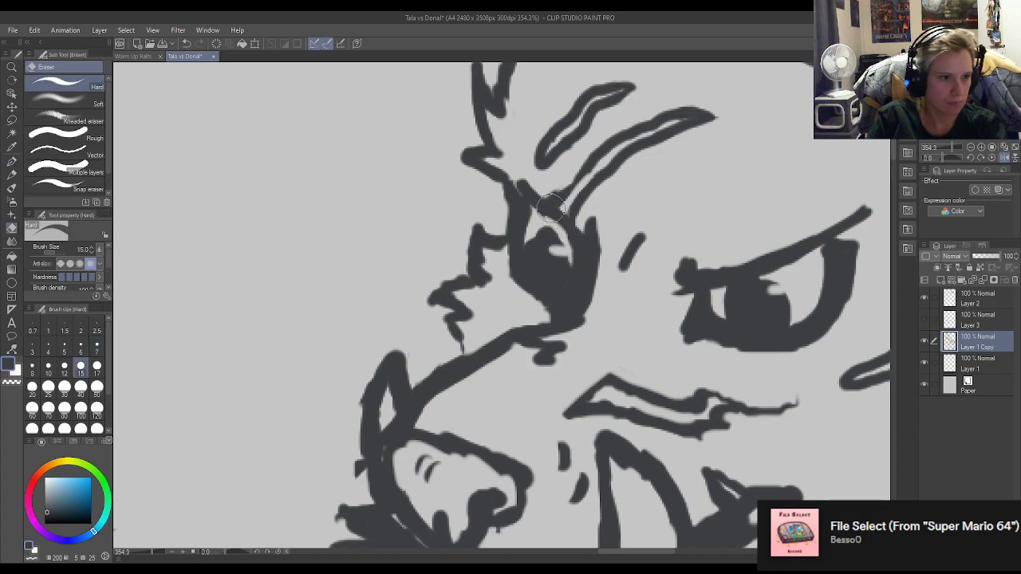
{"action": "key", "text": "p"}
{"action": "key", "text": "e"}
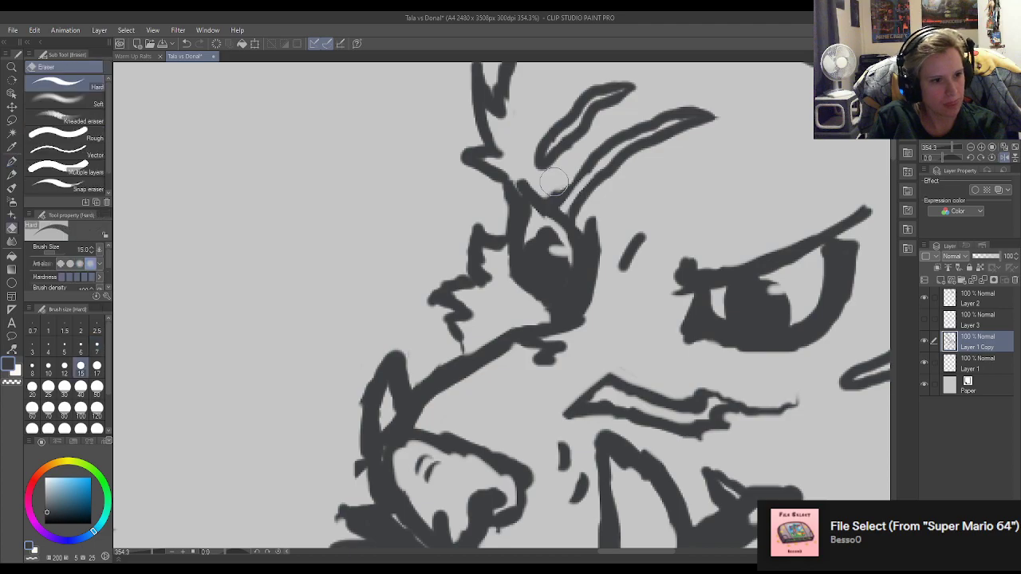
{"action": "key", "text": "p"}
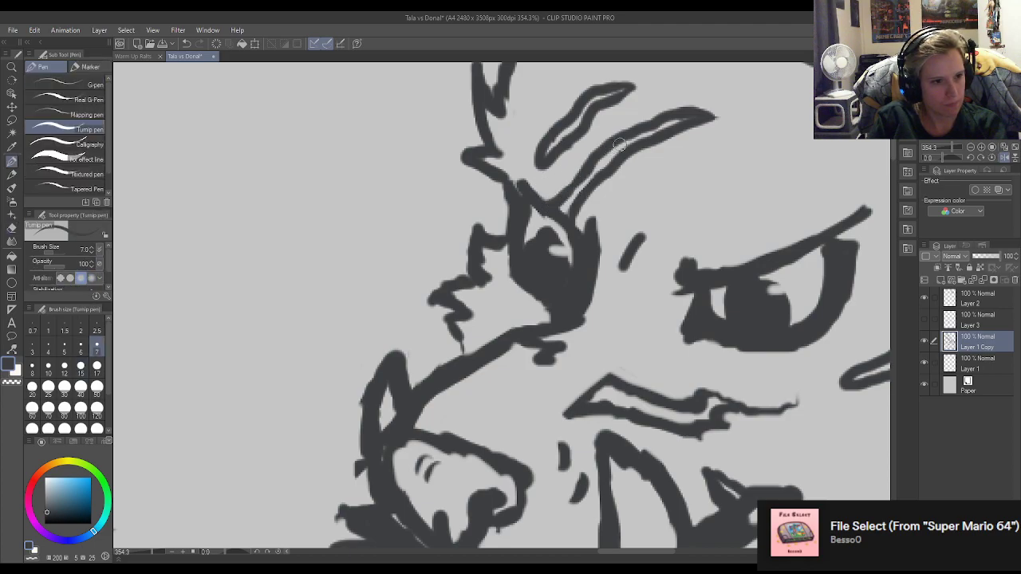
Trim the blob at the near eye's inner corner into a sharper point and set the Turnip pen size to 6.
{"action": "key", "text": "e"}
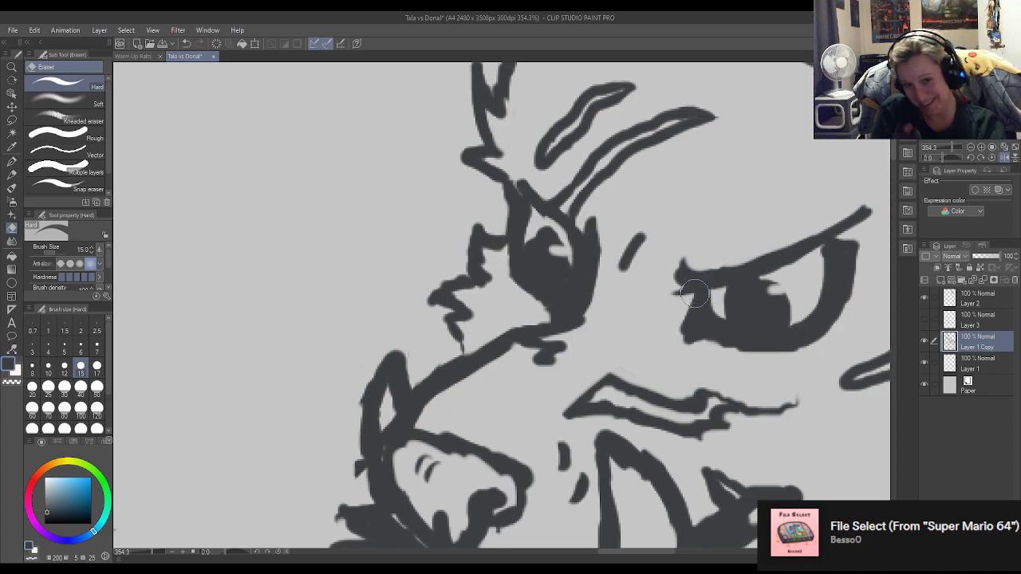
{"action": "key", "text": "p"}
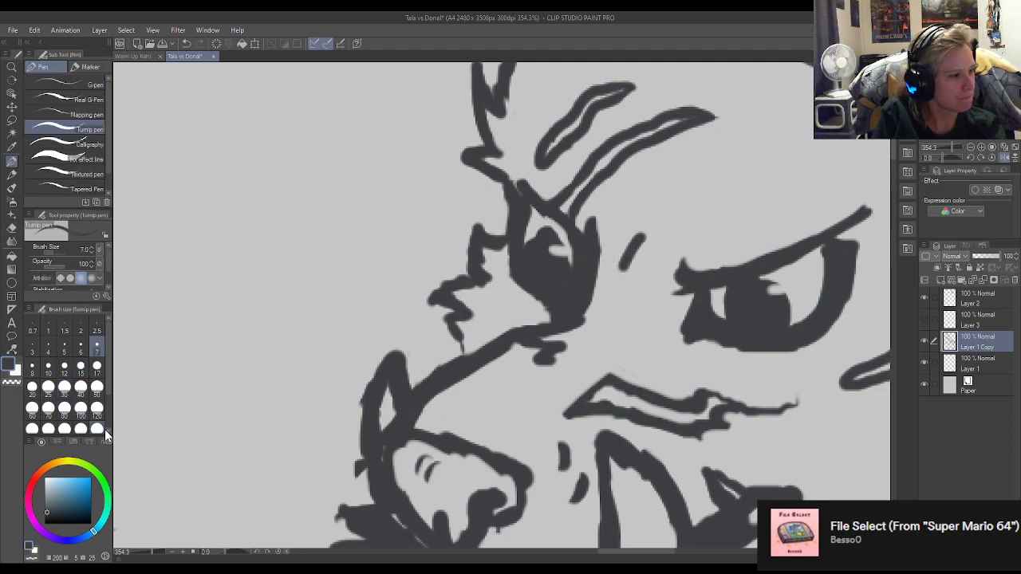
{"action": "left_click", "coordinate": [81, 352]}
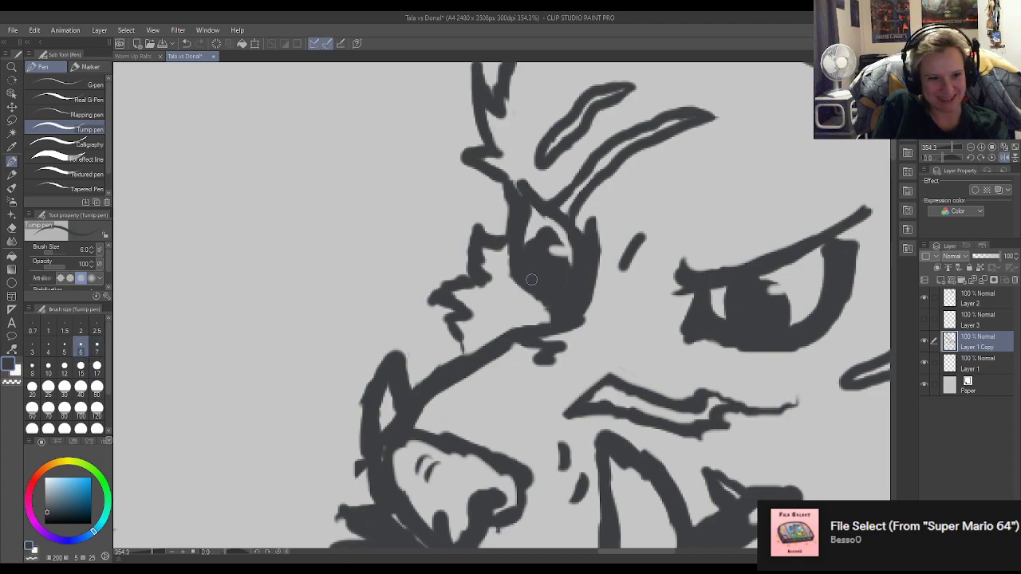
Try thinning the single crease dash between the eyes and splitting it into short slanted dashes.
{"action": "key", "text": "e"}
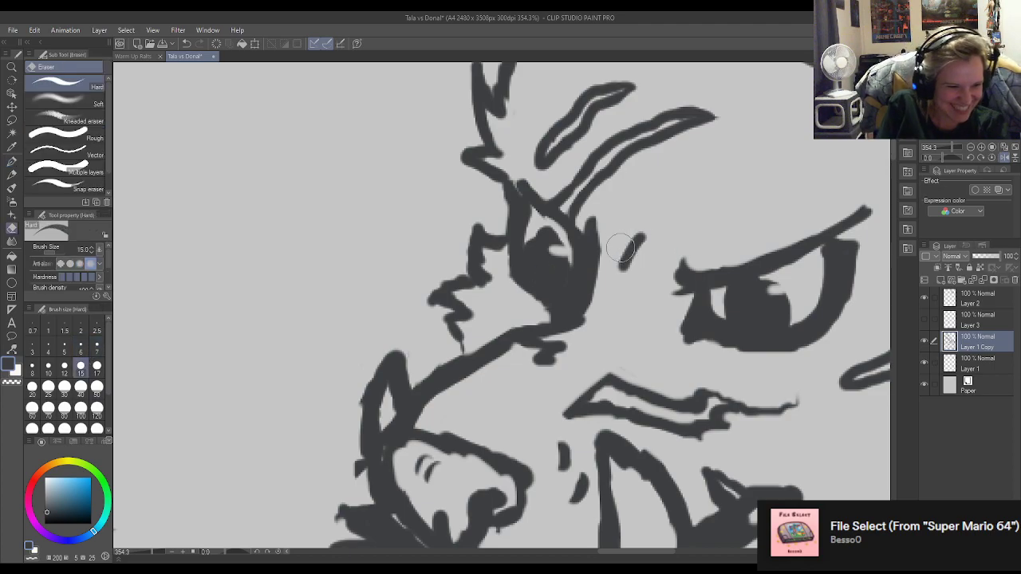
{"action": "key", "text": "p"}
{"action": "mouse_move", "coordinate": [640, 240]}
{"action": "left_mouse_down"}
{"action": "mouse_move", "coordinate": [634, 246]}
{"action": "mouse_move", "coordinate": [658, 224]}
{"action": "mouse_move", "coordinate": [617, 279]}
{"action": "mouse_move", "coordinate": [651, 233]}
{"action": "mouse_move", "coordinate": [645, 241]}
{"action": "left_mouse_up"}
{"action": "key", "text": "e"}
{"action": "key", "text": "p"}
{"action": "key", "text": "e"}
{"action": "key", "text": "p"}
{"action": "scroll", "coordinate": [638, 185], "scroll_direction": "down", "scroll_amount": 5}
{"action": "scroll", "coordinate": [638, 185], "scroll_direction": "up", "scroll_amount": 5}
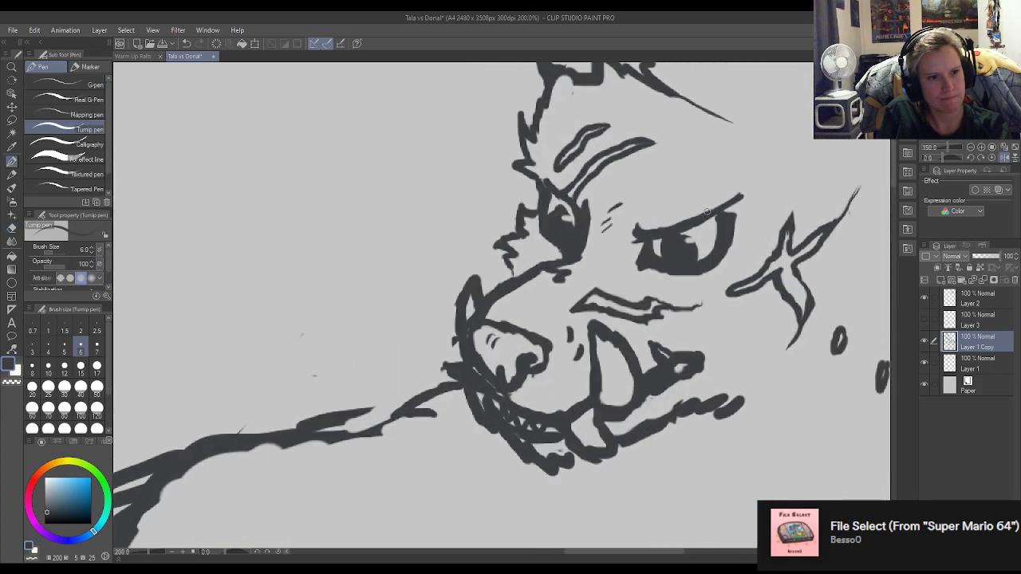
Replace the crease dashes between the eyes with a thin broken curve beside the near eye's inner corner.
{"action": "key", "text": "e"}
{"action": "mouse_move", "coordinate": [567, 202]}
{"action": "left_mouse_down"}
{"action": "mouse_move", "coordinate": [532, 241]}
{"action": "mouse_move", "coordinate": [568, 197]}
{"action": "left_mouse_up"}
{"action": "key", "text": "p"}
{"action": "mouse_move", "coordinate": [589, 233]}
{"action": "left_mouse_down"}
{"action": "mouse_move", "coordinate": [593, 213]}
{"action": "mouse_move", "coordinate": [603, 231]}
{"action": "mouse_move", "coordinate": [590, 199]}
{"action": "left_mouse_up"}
{"action": "key", "text": "e"}
{"action": "key", "text": "p"}
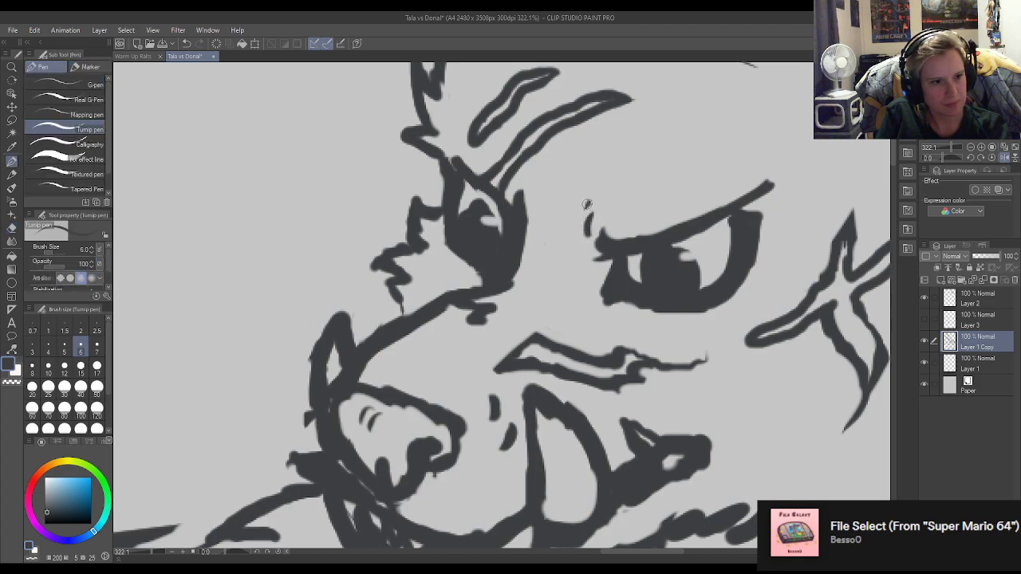
{"action": "key", "text": "e"}
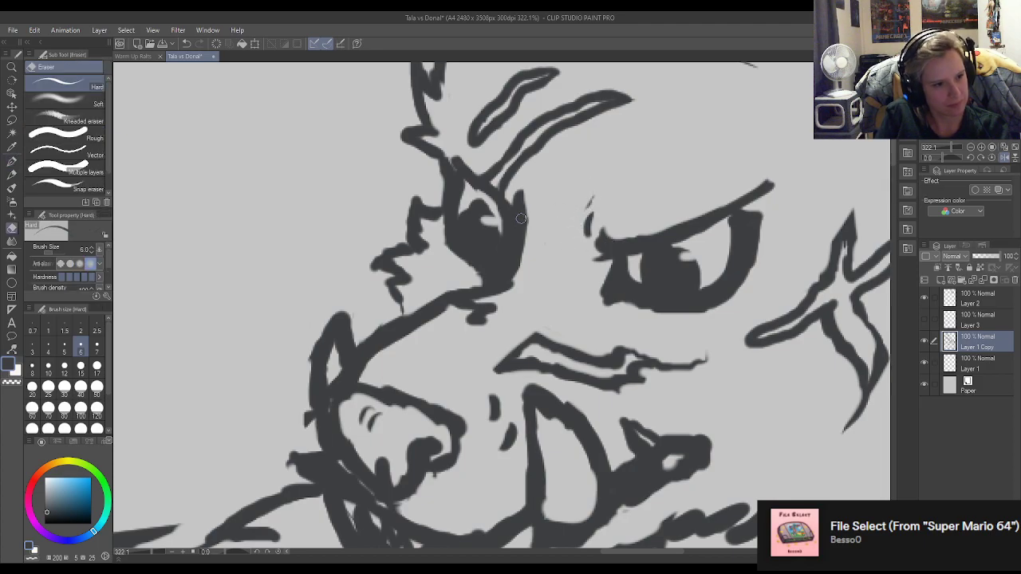
{"action": "key", "text": "p"}
Trim the outline at the far eye's lower corner and thin the two short crease marks behind the nose.
{"action": "key", "text": "e"}
{"action": "mouse_move", "coordinate": [503, 298]}
{"action": "left_mouse_down"}
{"action": "mouse_move", "coordinate": [524, 271]}
{"action": "mouse_move", "coordinate": [513, 291]}
{"action": "left_mouse_up"}
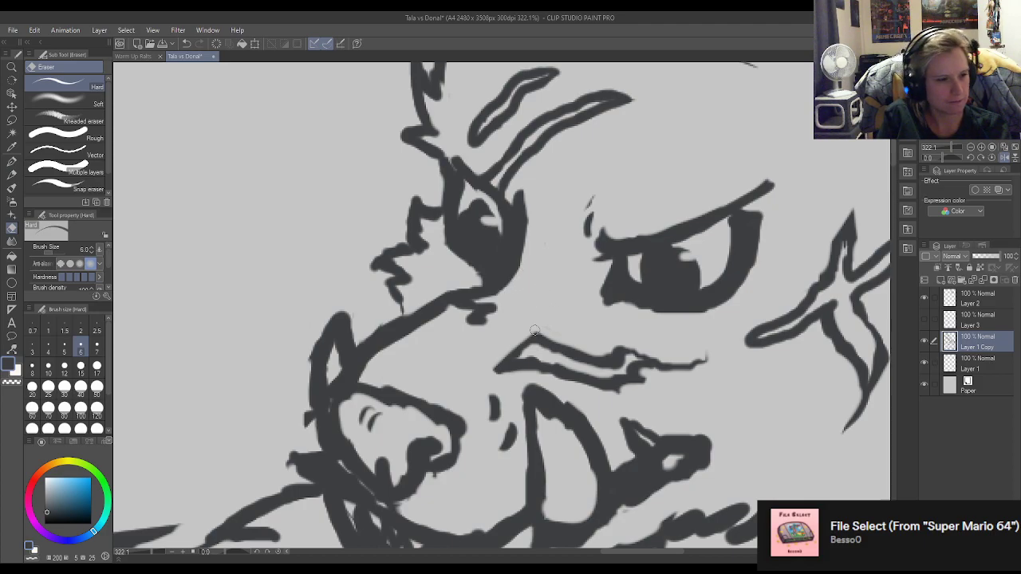
{"action": "left_click_drag", "start_coordinate": [487, 400], "coordinate": [498, 450]}
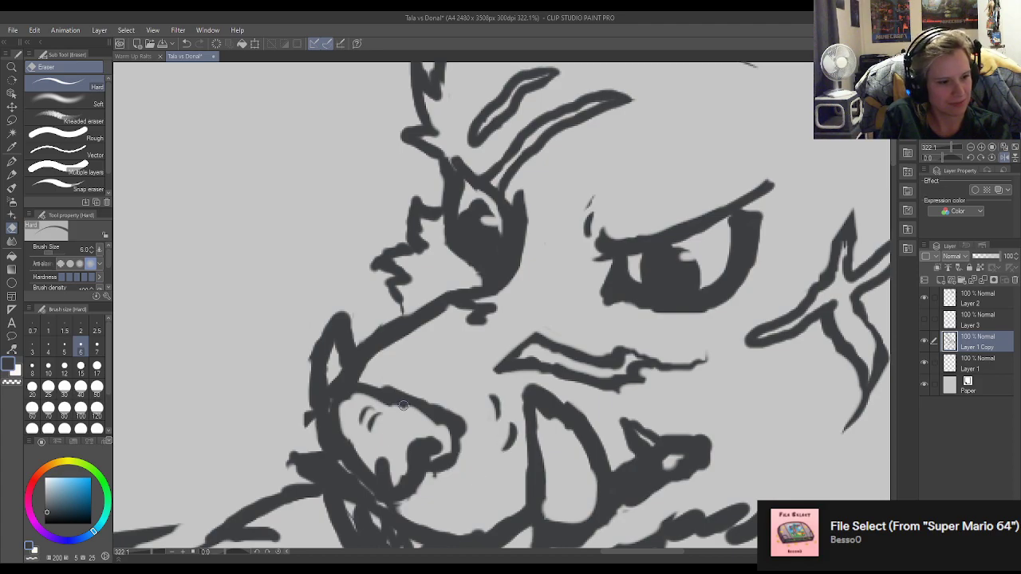
Smooth the nose's upper contour into an even curve and trim its rear outer edge.
{"action": "key", "text": "p"}
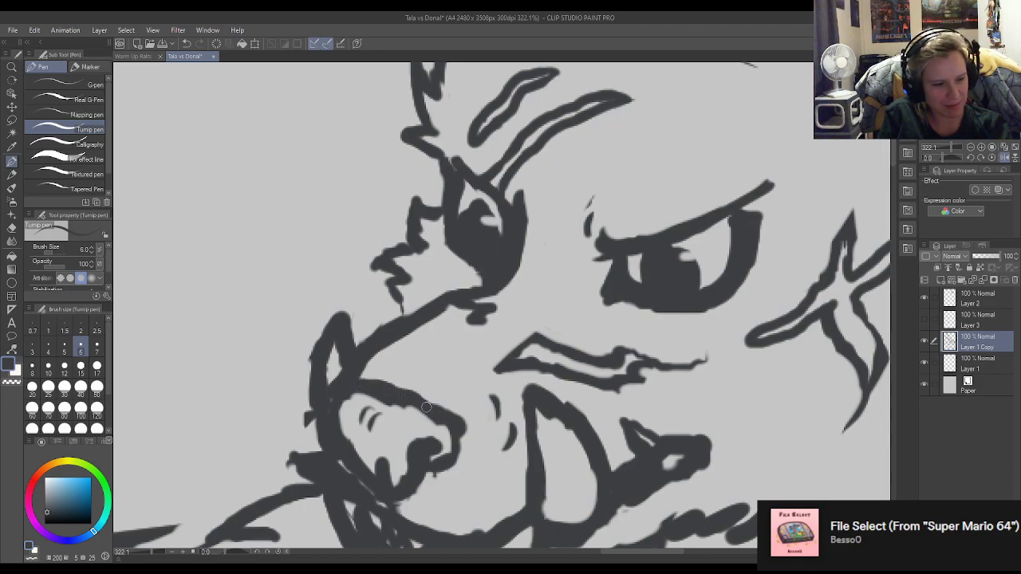
{"action": "key", "text": "e"}
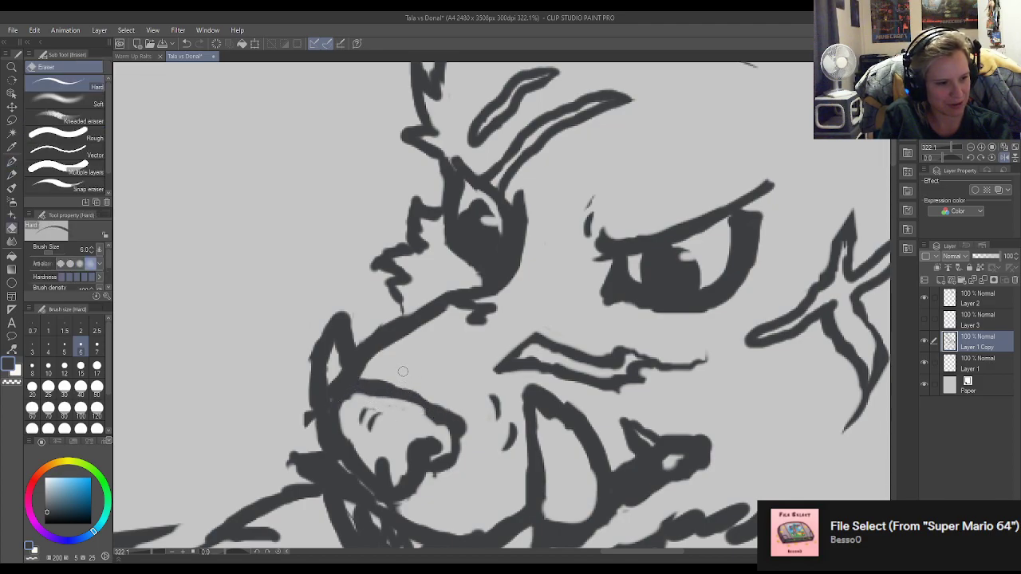
{"action": "key", "text": "p"}
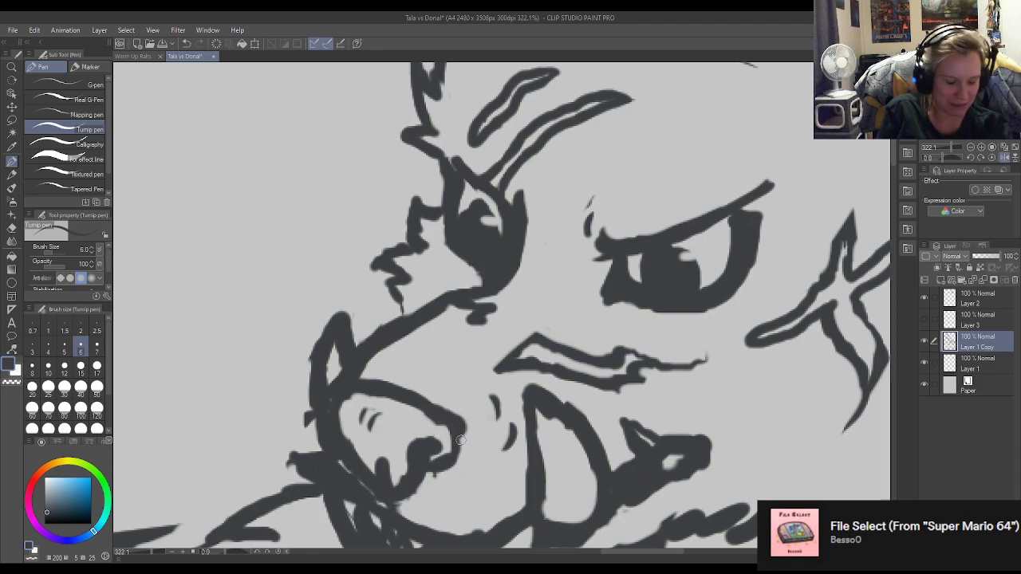
{"action": "key", "text": "e"}
{"action": "mouse_move", "coordinate": [453, 409]}
{"action": "left_mouse_down"}
{"action": "mouse_move", "coordinate": [474, 460]}
{"action": "mouse_move", "coordinate": [465, 447]}
{"action": "left_mouse_up"}
Reshape the nostril and clear the excess ink from the nose interior around it.
{"action": "key", "text": "p"}
{"action": "mouse_move", "coordinate": [421, 411]}
{"action": "left_mouse_down"}
{"action": "mouse_move", "coordinate": [447, 444]}
{"action": "mouse_move", "coordinate": [421, 417]}
{"action": "mouse_move", "coordinate": [440, 446]}
{"action": "mouse_move", "coordinate": [435, 464]}
{"action": "mouse_move", "coordinate": [453, 445]}
{"action": "mouse_move", "coordinate": [449, 426]}
{"action": "mouse_move", "coordinate": [460, 451]}
{"action": "mouse_move", "coordinate": [423, 483]}
{"action": "mouse_move", "coordinate": [390, 465]}
{"action": "left_mouse_up"}
{"action": "key", "text": "e"}
{"action": "key", "text": "p"}
{"action": "key", "text": "e"}
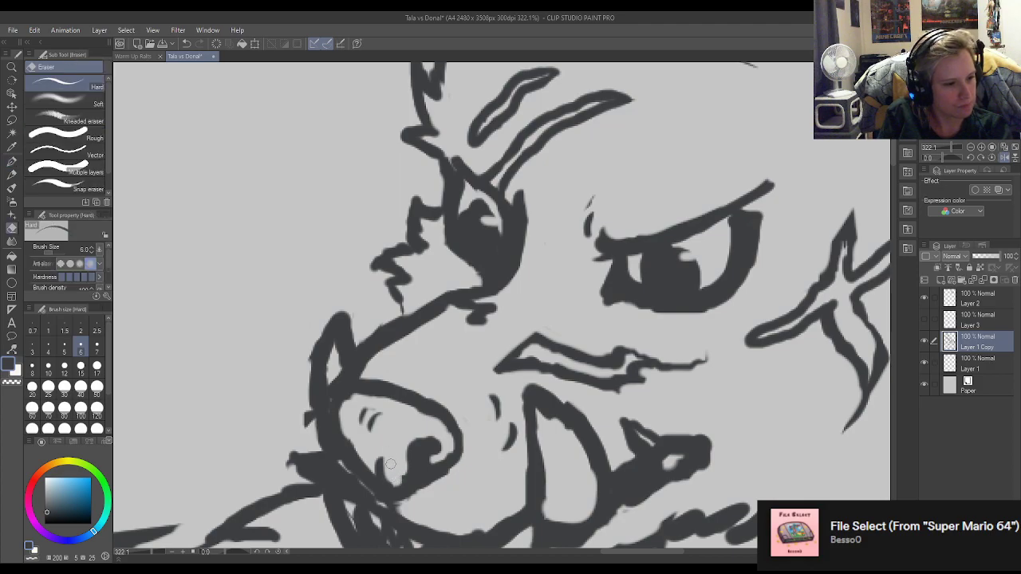
Thin and redraw the front edge of the nose, opening up its interior and erasing the stray tick outside it.
{"action": "mouse_move", "coordinate": [391, 414]}
{"action": "left_mouse_down"}
{"action": "mouse_move", "coordinate": [348, 400]}
{"action": "mouse_move", "coordinate": [359, 441]}
{"action": "mouse_move", "coordinate": [356, 418]}
{"action": "mouse_move", "coordinate": [312, 423]}
{"action": "mouse_move", "coordinate": [321, 449]}
{"action": "left_mouse_up"}
{"action": "mouse_move", "coordinate": [360, 399]}
{"action": "left_mouse_down"}
{"action": "mouse_move", "coordinate": [339, 407]}
{"action": "mouse_move", "coordinate": [424, 408]}
{"action": "mouse_move", "coordinate": [382, 384]}
{"action": "mouse_move", "coordinate": [335, 394]}
{"action": "mouse_move", "coordinate": [358, 396]}
{"action": "mouse_move", "coordinate": [337, 411]}
{"action": "mouse_move", "coordinate": [335, 434]}
{"action": "mouse_move", "coordinate": [381, 477]}
{"action": "mouse_move", "coordinate": [370, 480]}
{"action": "left_mouse_up"}
{"action": "key", "text": "p"}
{"action": "key", "text": "e"}
{"action": "key", "text": "p"}
{"action": "key", "text": "e"}
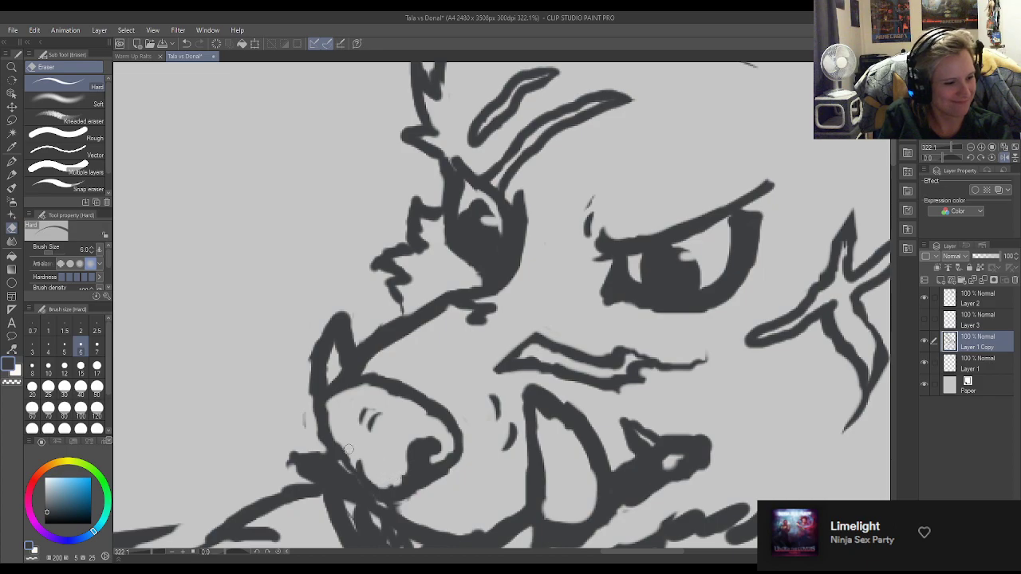
{"action": "key", "text": "p"}
{"action": "key", "text": "e"}
{"action": "mouse_move", "coordinate": [333, 395]}
{"action": "left_mouse_down"}
{"action": "mouse_move", "coordinate": [319, 442]}
{"action": "mouse_move", "coordinate": [301, 405]}
{"action": "mouse_move", "coordinate": [306, 381]}
{"action": "mouse_move", "coordinate": [311, 400]}
{"action": "mouse_move", "coordinate": [299, 402]}
{"action": "mouse_move", "coordinate": [325, 325]}
{"action": "left_mouse_up"}
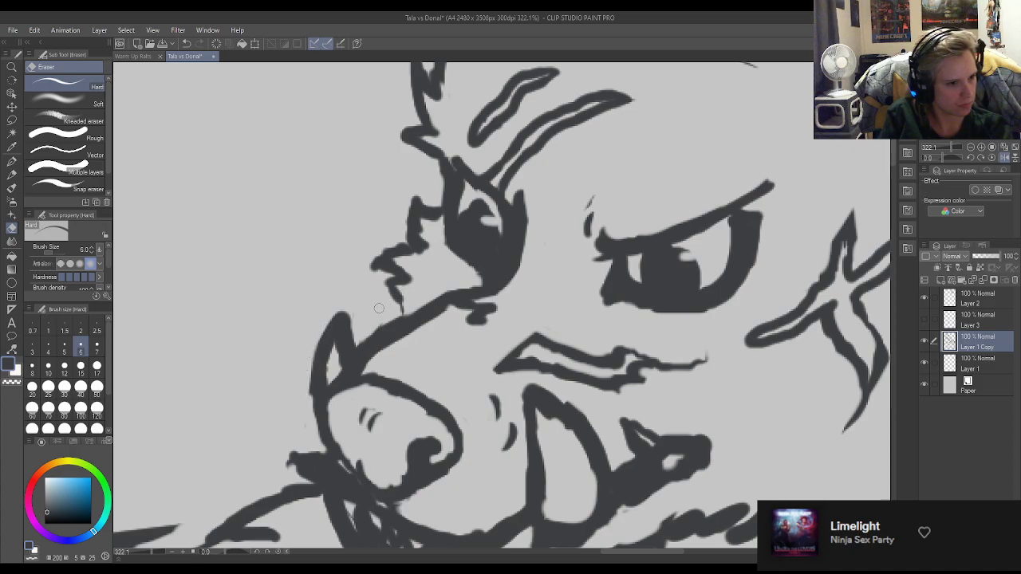
Extend the jagged cheek fur below the far eye with another tuft down to the muzzle bridge.
{"action": "key", "text": "p"}
{"action": "key", "text": "ctrl+z"}
{"action": "mouse_move", "coordinate": [399, 301]}
{"action": "left_mouse_down"}
{"action": "mouse_move", "coordinate": [373, 307]}
{"action": "mouse_move", "coordinate": [381, 328]}
{"action": "mouse_move", "coordinate": [399, 301]}
{"action": "left_mouse_up"}
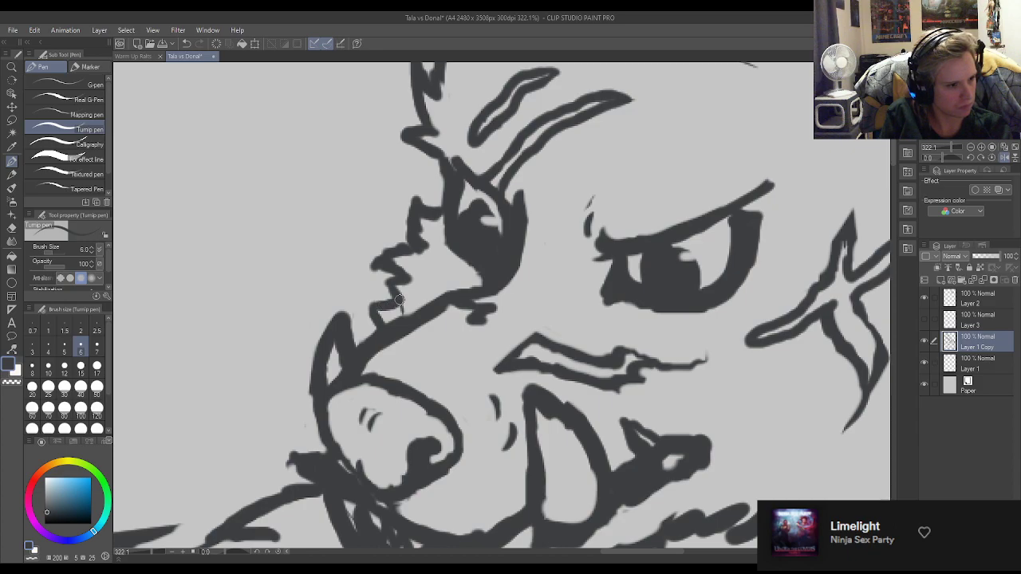
{"action": "scroll", "coordinate": [395, 277], "scroll_direction": "down", "scroll_amount": 3}
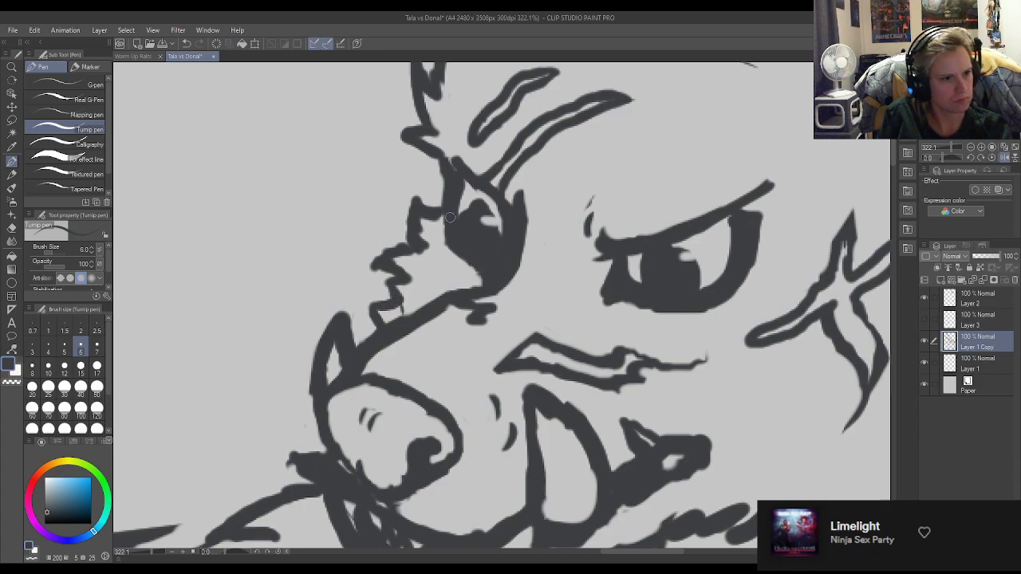
{"action": "scroll", "coordinate": [407, 212], "scroll_direction": "down", "scroll_amount": 2}
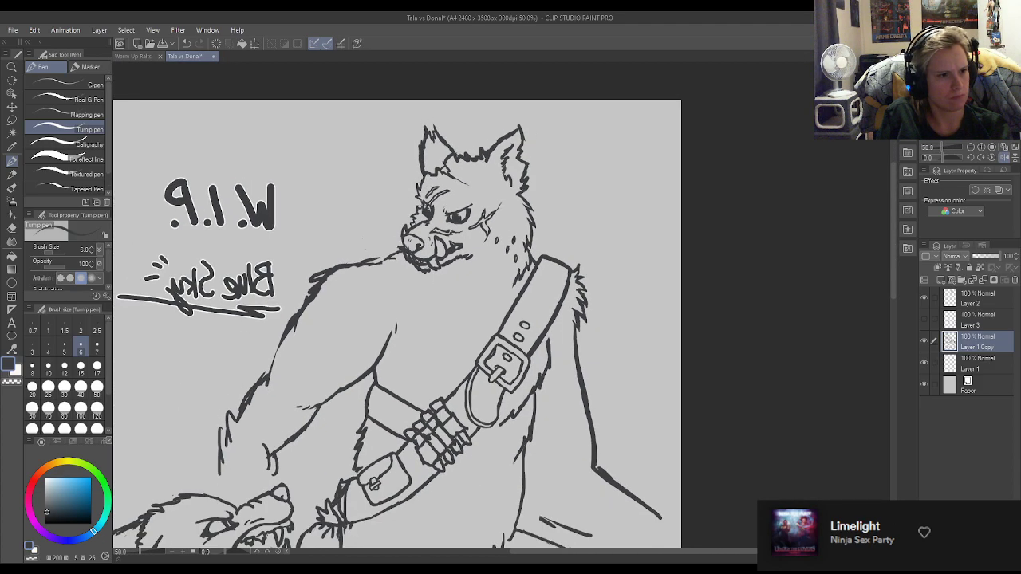
Touch up the near eye's upper outer corner, giving the outline a sharper point beneath the brow line.
{"action": "scroll", "coordinate": [423, 209], "scroll_direction": "up", "scroll_amount": 4}
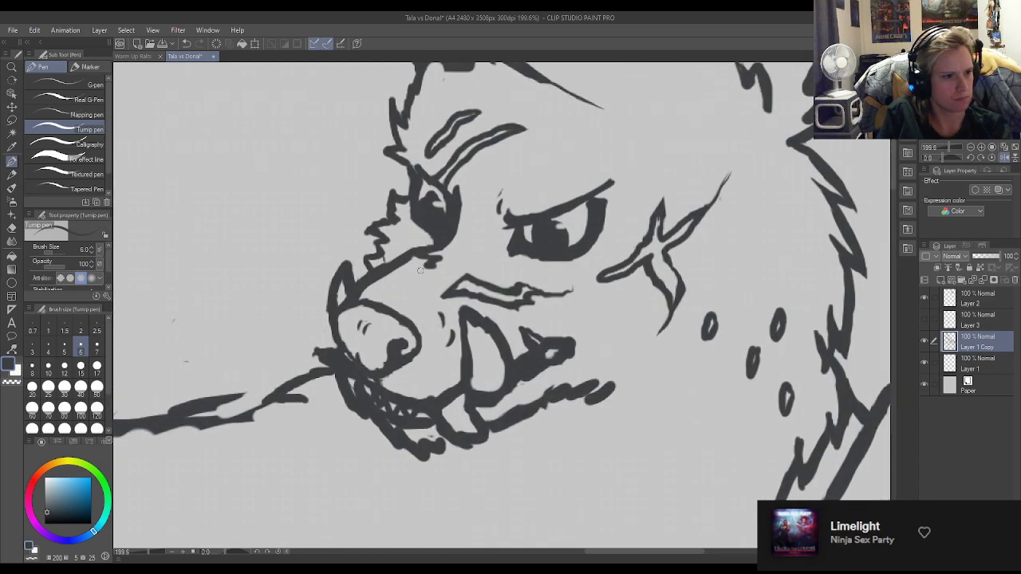
{"action": "key", "text": "e"}
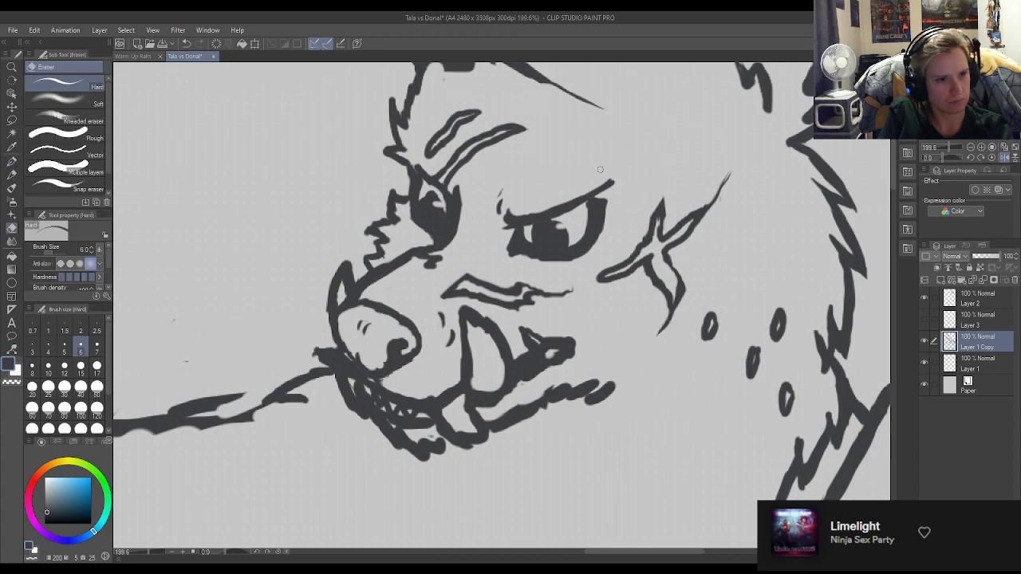
{"action": "key", "text": "p"}
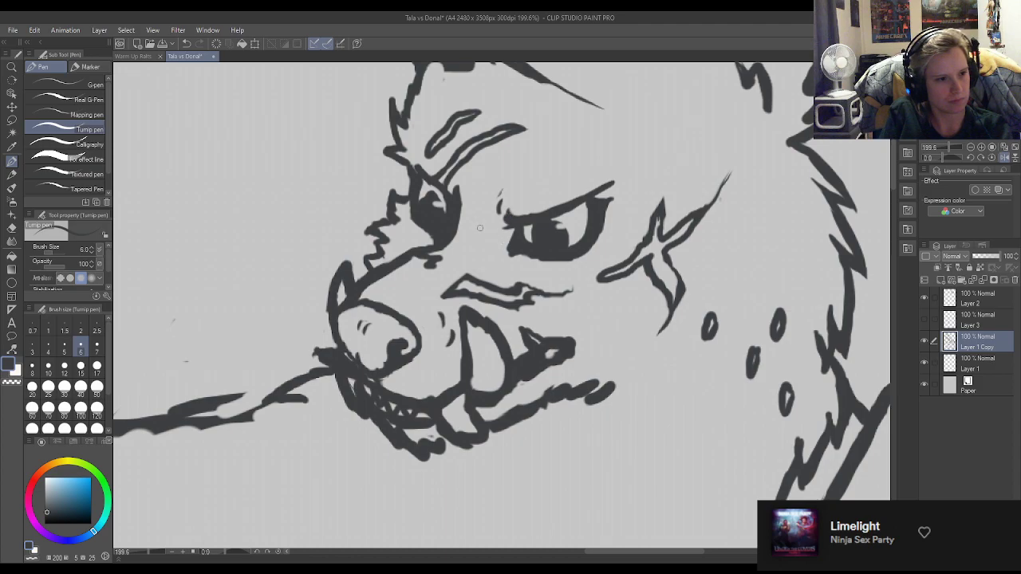
Replace the tall spike on the far eye's muzzle-side edge with a short lash flick and thin the outline below it.
{"action": "key", "text": "e"}
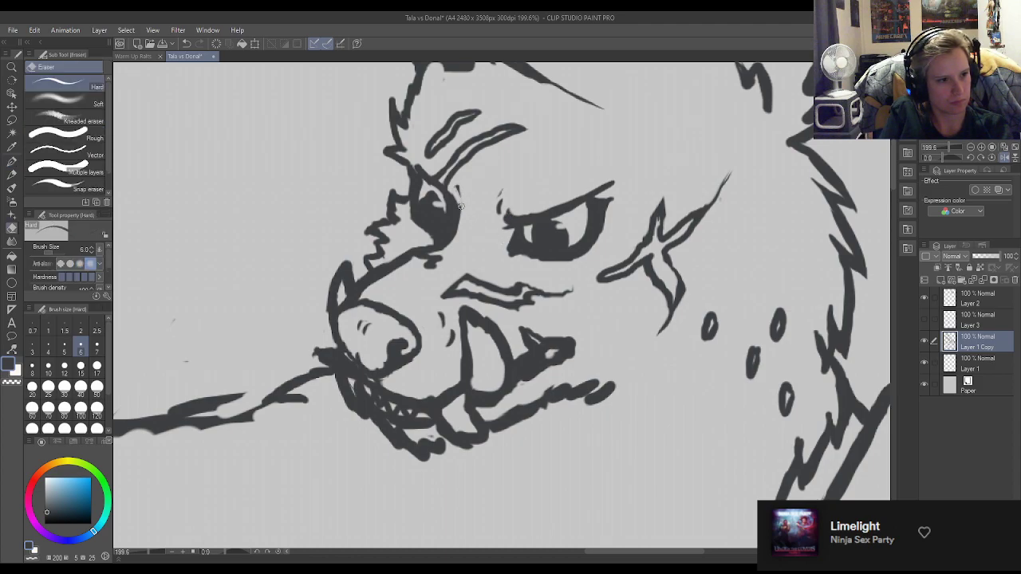
{"action": "key", "text": "p"}
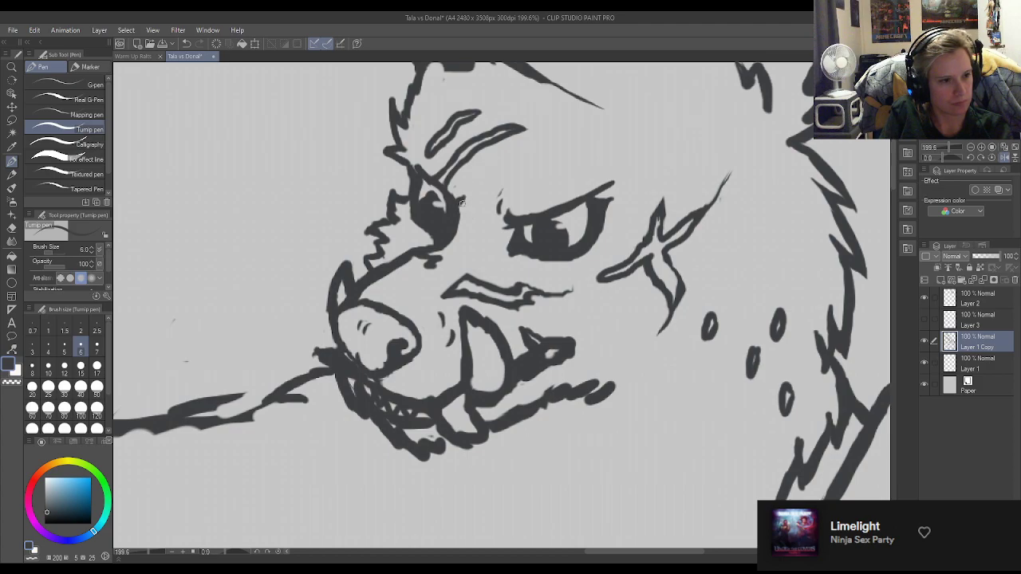
{"action": "left_click_drag", "start_coordinate": [458, 193], "coordinate": [453, 202]}
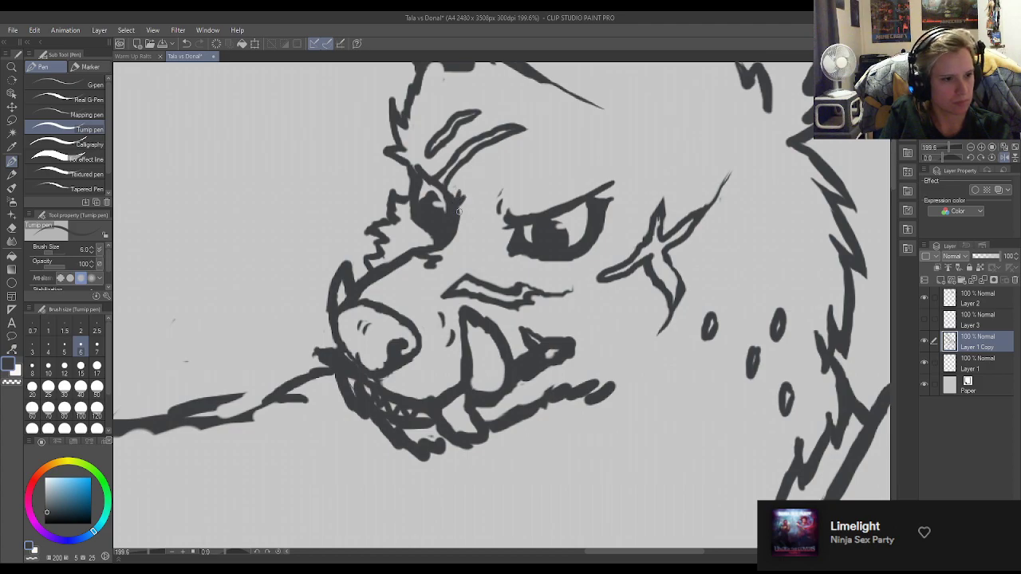
{"action": "key", "text": "e"}
{"action": "mouse_move", "coordinate": [446, 249]}
{"action": "left_mouse_down"}
{"action": "mouse_move", "coordinate": [457, 232]}
{"action": "mouse_move", "coordinate": [436, 252]}
{"action": "mouse_move", "coordinate": [455, 232]}
{"action": "left_mouse_up"}
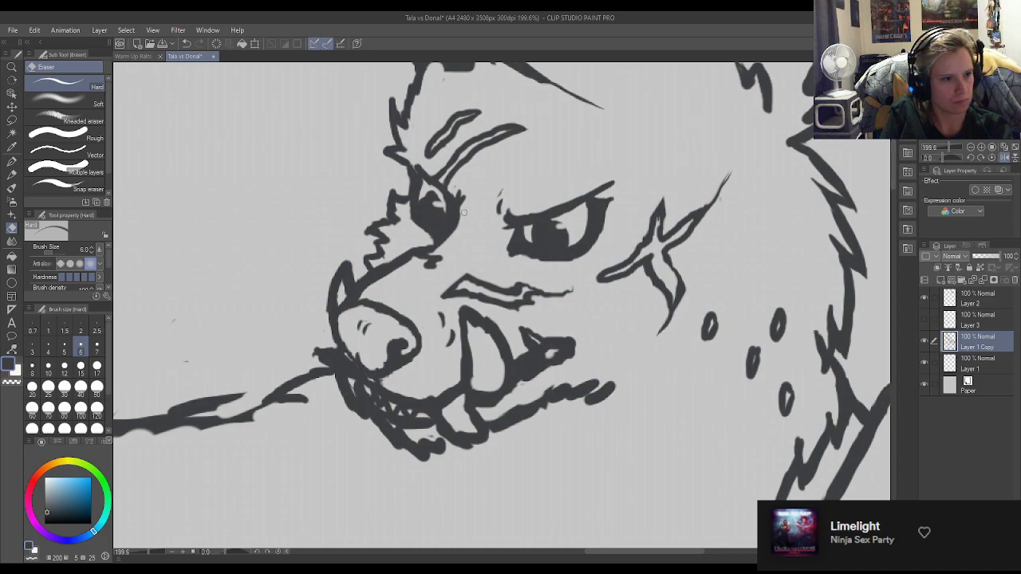
{"action": "key", "text": "p"}
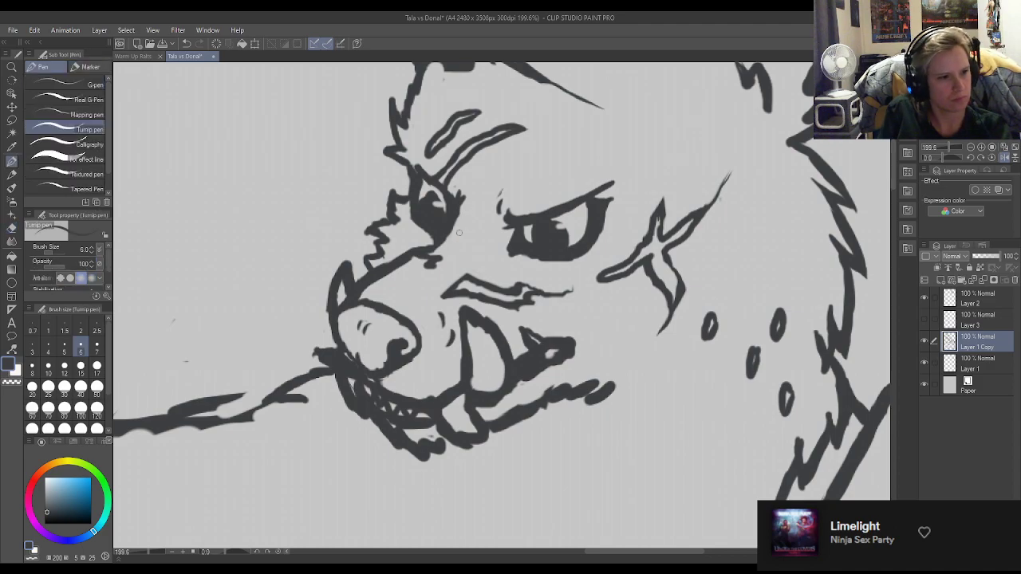
Smooth the large upper fang's outline, straightening its front edge and rounding its rear curve.
{"action": "scroll", "coordinate": [458, 232], "scroll_direction": "down", "scroll_amount": 6}
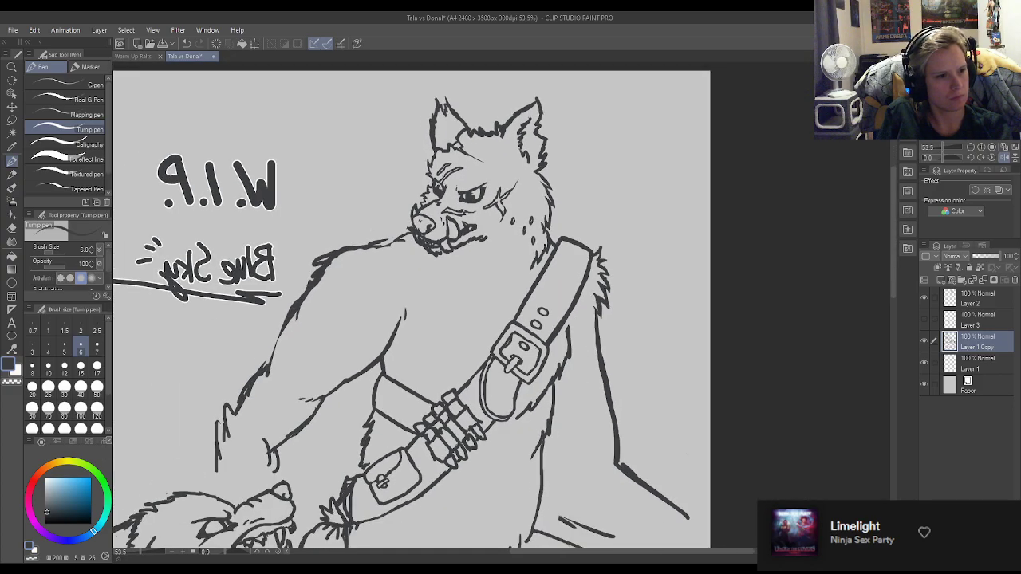
{"action": "scroll", "coordinate": [451, 187], "scroll_direction": "down", "scroll_amount": 2}
{"action": "scroll", "coordinate": [423, 178], "scroll_direction": "up", "scroll_amount": 10}
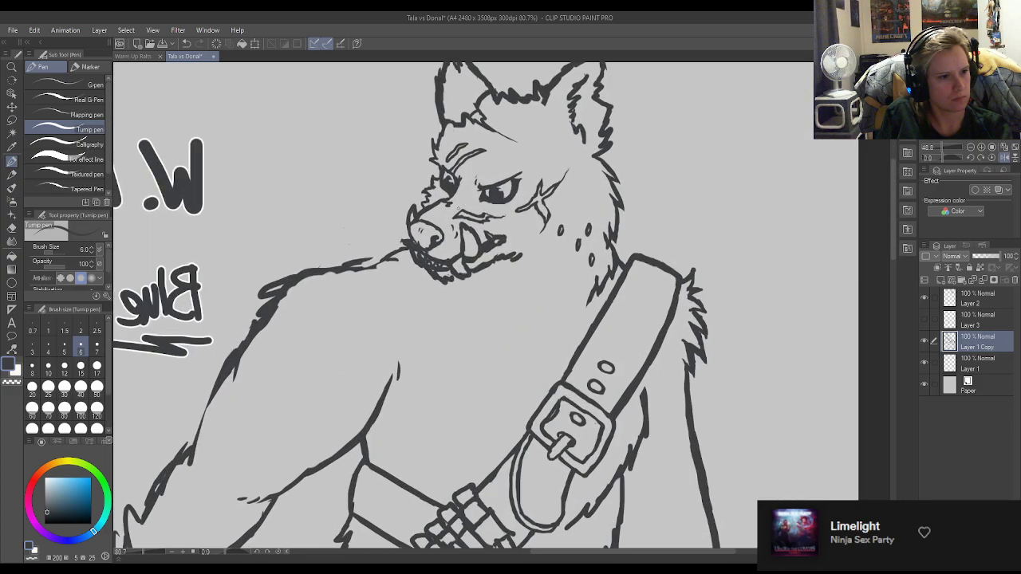
{"action": "scroll", "coordinate": [485, 241], "scroll_direction": "up", "scroll_amount": 1}
{"action": "key", "text": "e"}
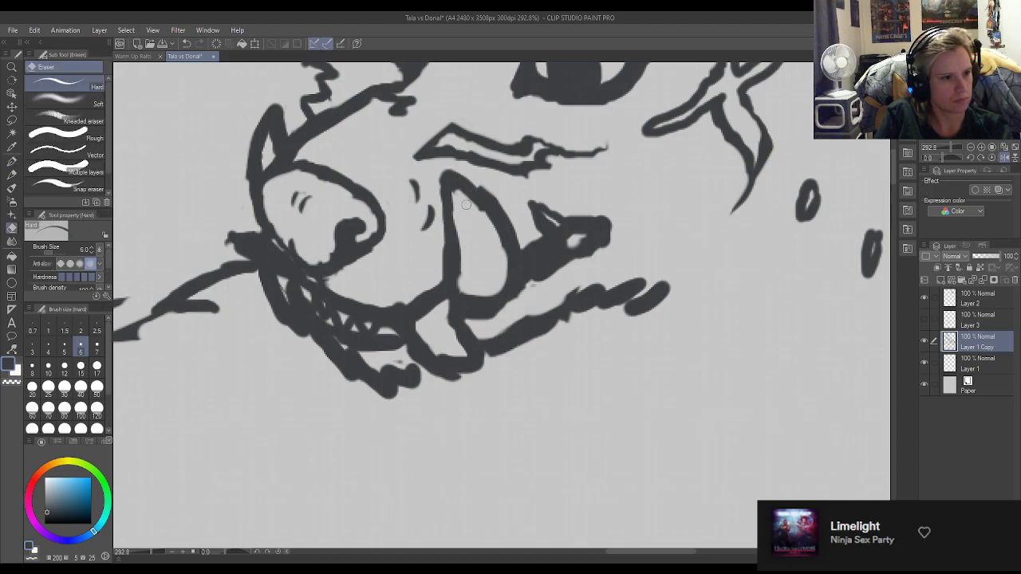
{"action": "key", "text": "p"}
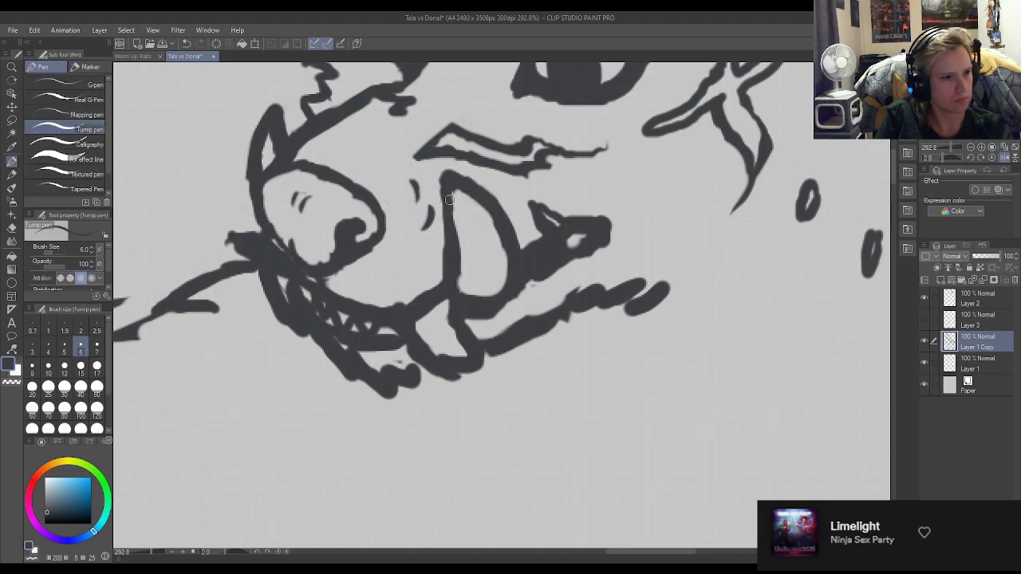
{"action": "key", "text": "e"}
{"action": "left_click_drag", "start_coordinate": [438, 181], "coordinate": [453, 256]}
{"action": "key", "text": "p"}
Open up the solid dark mouth corner behind the large fang and redraw the lip line down to the fang.
{"action": "key", "text": "e"}
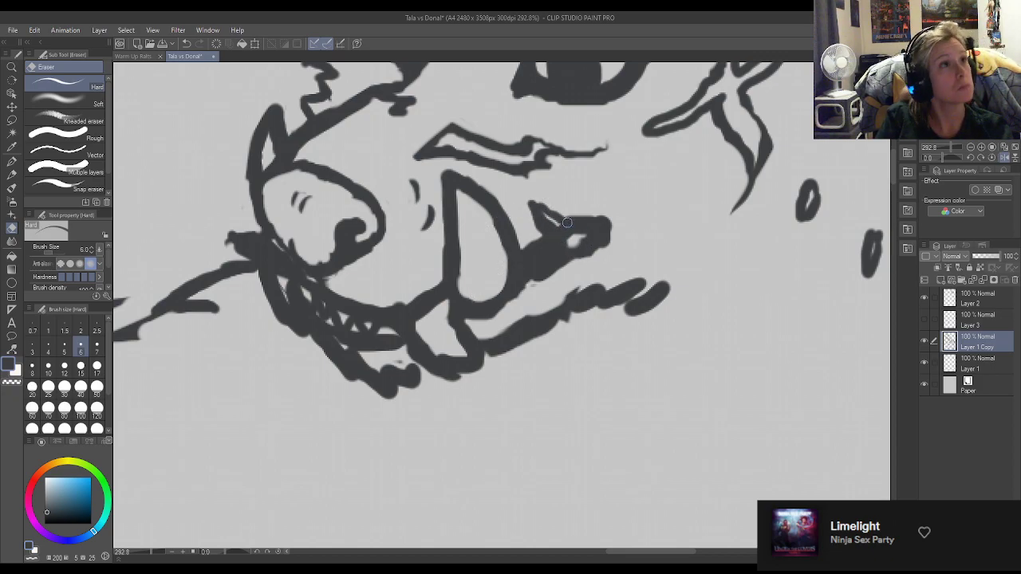
{"action": "left_click_drag", "start_coordinate": [559, 225], "coordinate": [591, 228]}
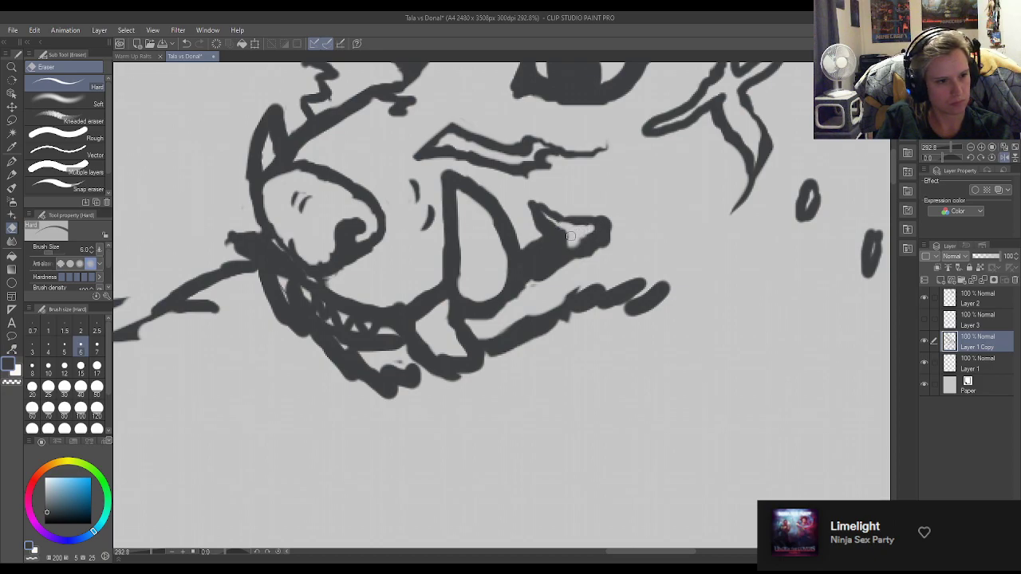
{"action": "key", "text": "p"}
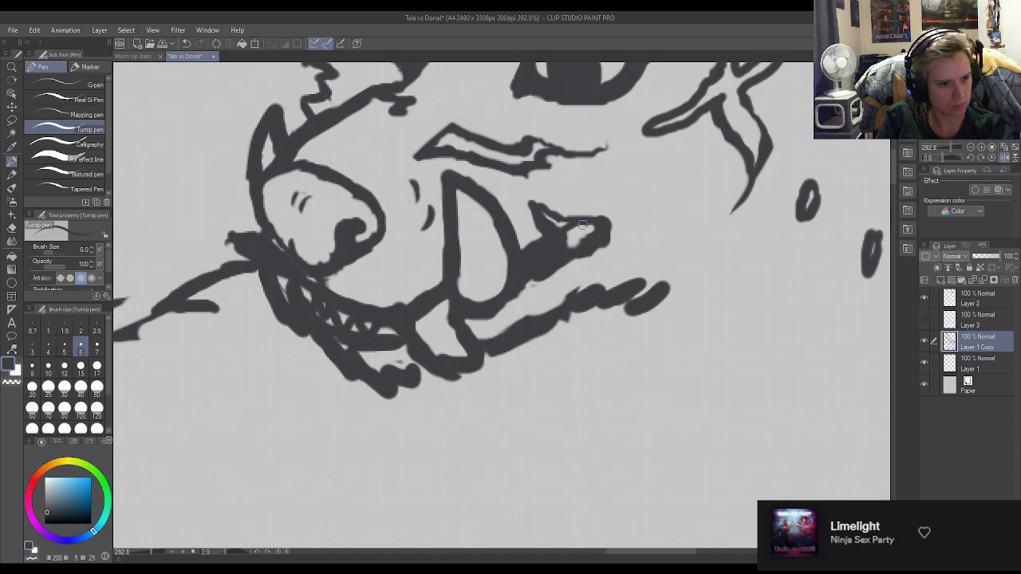
{"action": "key", "text": "e"}
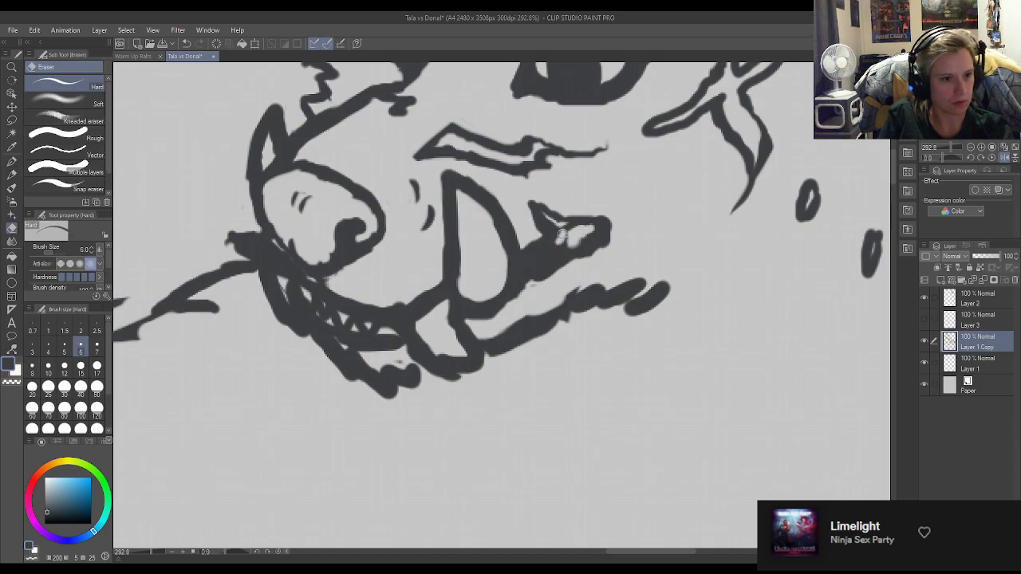
{"action": "mouse_move", "coordinate": [551, 224]}
{"action": "left_mouse_down"}
{"action": "mouse_move", "coordinate": [528, 255]}
{"action": "mouse_move", "coordinate": [549, 235]}
{"action": "mouse_move", "coordinate": [574, 234]}
{"action": "mouse_move", "coordinate": [529, 257]}
{"action": "left_mouse_up"}
{"action": "key", "text": "p"}
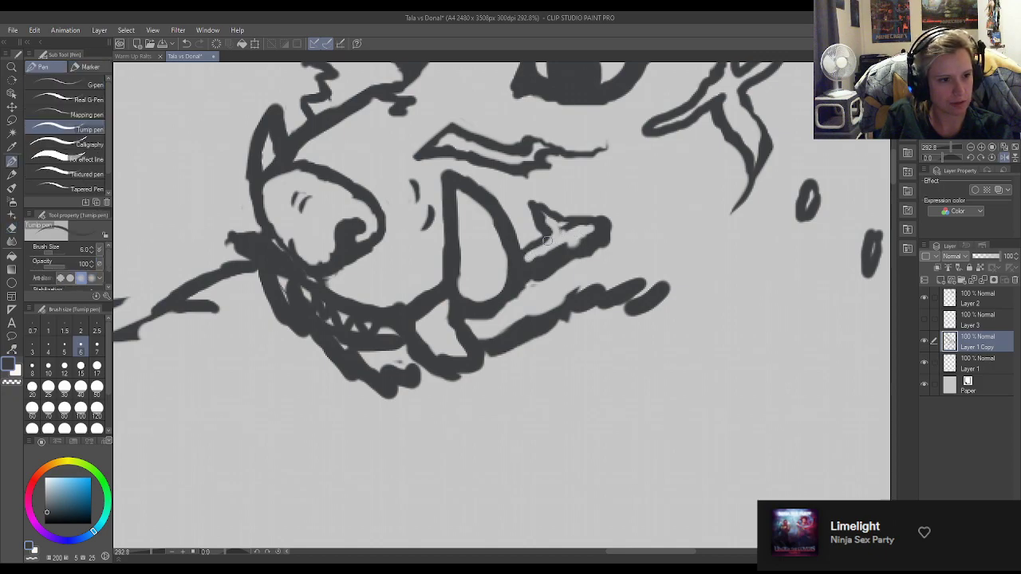
{"action": "left_click_drag", "start_coordinate": [564, 227], "coordinate": [527, 252]}
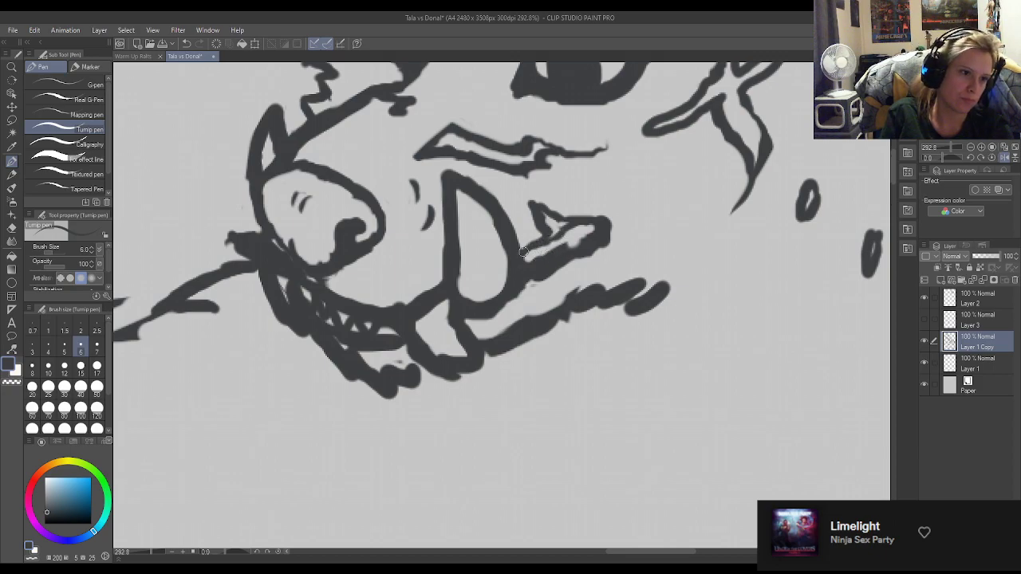
Slim and reshape the lower fang, clean the large fang's base, and cut the thick lip line away from it.
{"action": "key", "text": "e"}
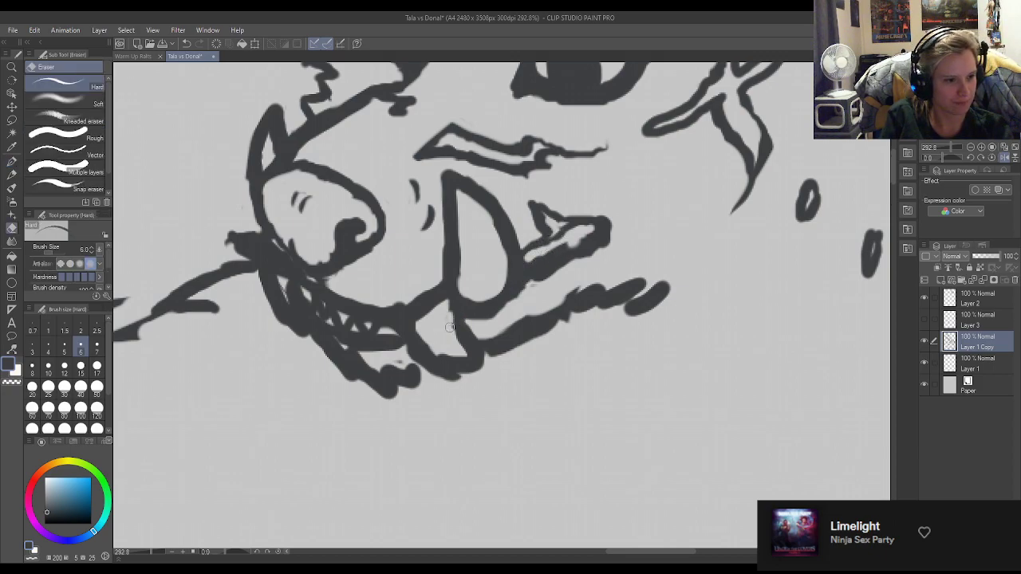
{"action": "mouse_move", "coordinate": [423, 335]}
{"action": "left_mouse_down"}
{"action": "mouse_move", "coordinate": [454, 358]}
{"action": "mouse_move", "coordinate": [413, 329]}
{"action": "mouse_move", "coordinate": [419, 355]}
{"action": "mouse_move", "coordinate": [407, 352]}
{"action": "mouse_move", "coordinate": [426, 369]}
{"action": "mouse_move", "coordinate": [451, 379]}
{"action": "mouse_move", "coordinate": [472, 357]}
{"action": "mouse_move", "coordinate": [448, 296]}
{"action": "mouse_move", "coordinate": [467, 325]}
{"action": "mouse_move", "coordinate": [442, 307]}
{"action": "mouse_move", "coordinate": [482, 360]}
{"action": "mouse_move", "coordinate": [454, 359]}
{"action": "mouse_move", "coordinate": [482, 366]}
{"action": "mouse_move", "coordinate": [432, 355]}
{"action": "mouse_move", "coordinate": [457, 373]}
{"action": "mouse_move", "coordinate": [440, 373]}
{"action": "mouse_move", "coordinate": [467, 313]}
{"action": "mouse_move", "coordinate": [477, 312]}
{"action": "mouse_move", "coordinate": [455, 318]}
{"action": "mouse_move", "coordinate": [497, 321]}
{"action": "mouse_move", "coordinate": [480, 313]}
{"action": "mouse_move", "coordinate": [522, 291]}
{"action": "mouse_move", "coordinate": [527, 273]}
{"action": "mouse_move", "coordinate": [510, 300]}
{"action": "mouse_move", "coordinate": [523, 243]}
{"action": "mouse_move", "coordinate": [489, 216]}
{"action": "left_mouse_up"}
{"action": "key", "text": "p"}
{"action": "key", "text": "e"}
{"action": "key", "text": "p"}
{"action": "key", "text": "e"}
{"action": "key", "text": "p"}
{"action": "key", "text": "e"}
{"action": "key", "text": "p"}
{"action": "key", "text": "e"}
{"action": "key", "text": "p"}
{"action": "key", "text": "e"}
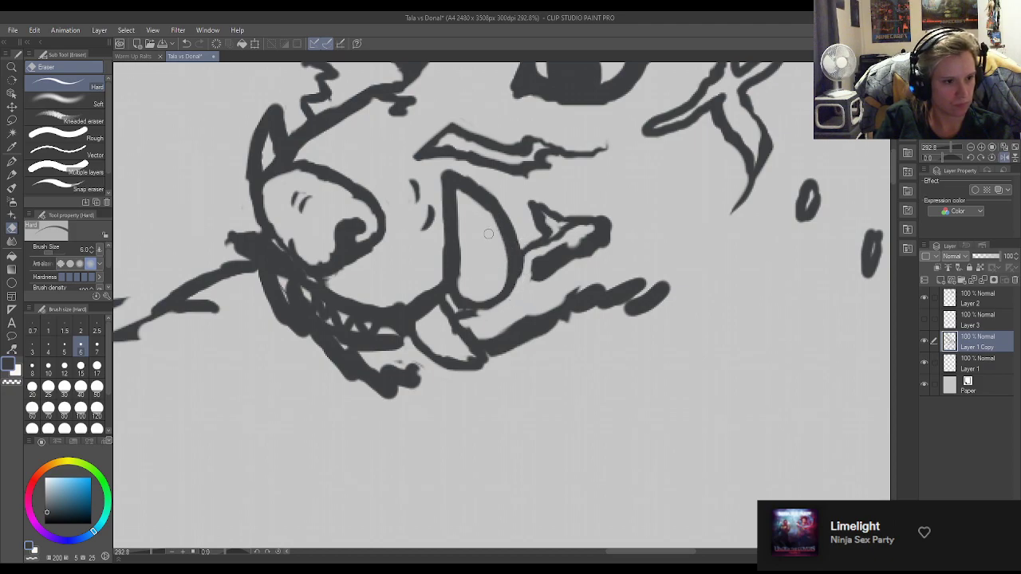
Draw a continuous lip line from the base of the large fang back to the mouth corner.
{"action": "key", "text": "p"}
{"action": "mouse_move", "coordinate": [469, 315]}
{"action": "left_mouse_down"}
{"action": "mouse_move", "coordinate": [500, 316]}
{"action": "mouse_move", "coordinate": [483, 316]}
{"action": "mouse_move", "coordinate": [519, 303]}
{"action": "mouse_move", "coordinate": [502, 309]}
{"action": "mouse_move", "coordinate": [558, 247]}
{"action": "mouse_move", "coordinate": [533, 264]}
{"action": "mouse_move", "coordinate": [567, 242]}
{"action": "mouse_move", "coordinate": [536, 258]}
{"action": "mouse_move", "coordinate": [563, 244]}
{"action": "left_mouse_up"}
{"action": "key", "text": "e"}
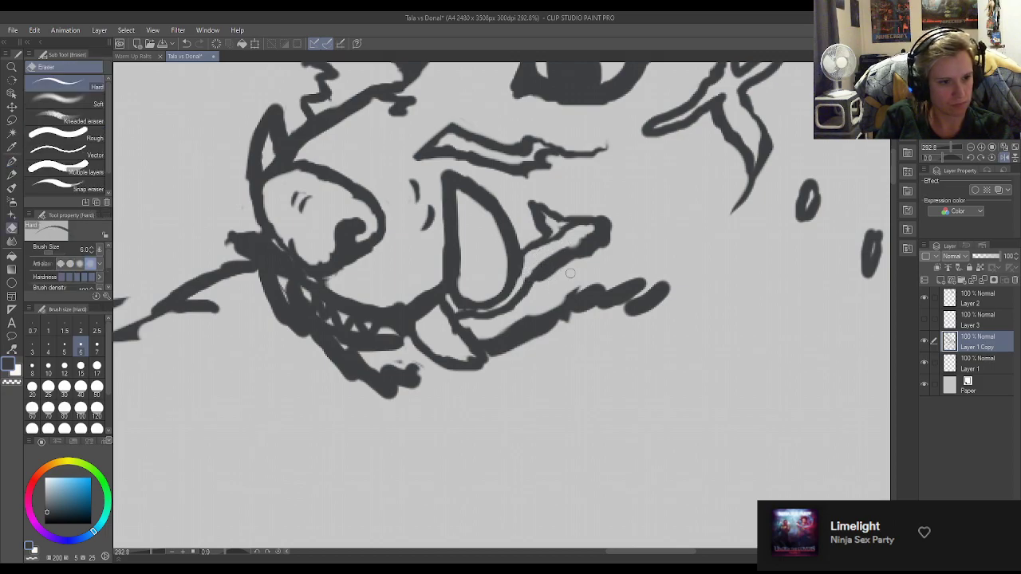
{"action": "key", "text": "p"}
Set the Turnip pen's brush size to 12 for working on the body lines.
{"action": "scroll", "coordinate": [649, 328], "scroll_direction": "down", "scroll_amount": 6}
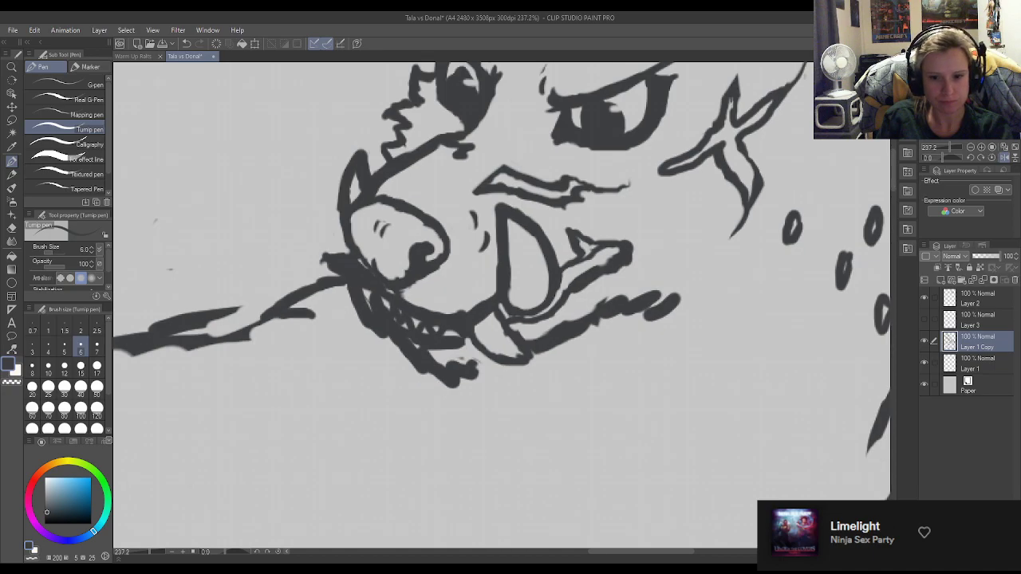
{"action": "scroll", "coordinate": [523, 298], "scroll_direction": "down", "scroll_amount": 5}
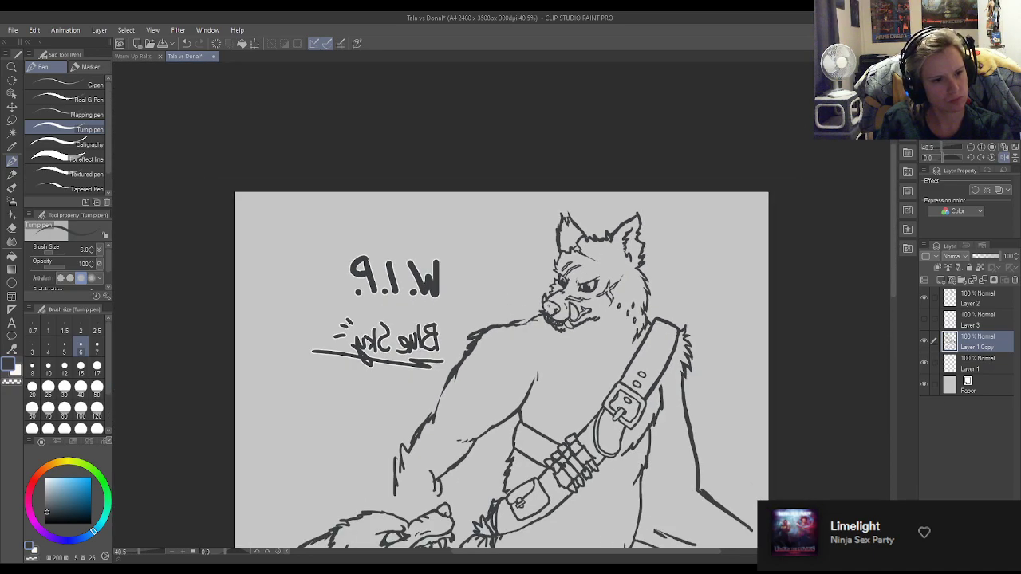
{"action": "scroll", "coordinate": [518, 315], "scroll_direction": "up", "scroll_amount": 2}
{"action": "scroll", "coordinate": [391, 205], "scroll_direction": "down", "scroll_amount": 3}
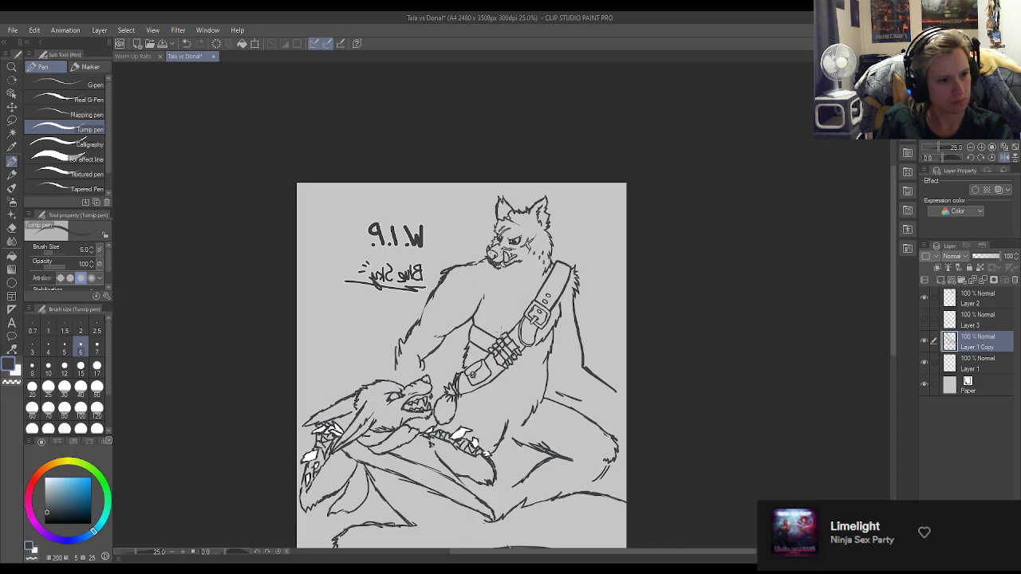
{"action": "scroll", "coordinate": [477, 363], "scroll_direction": "up", "scroll_amount": 1}
{"action": "left_click", "coordinate": [65, 366]}
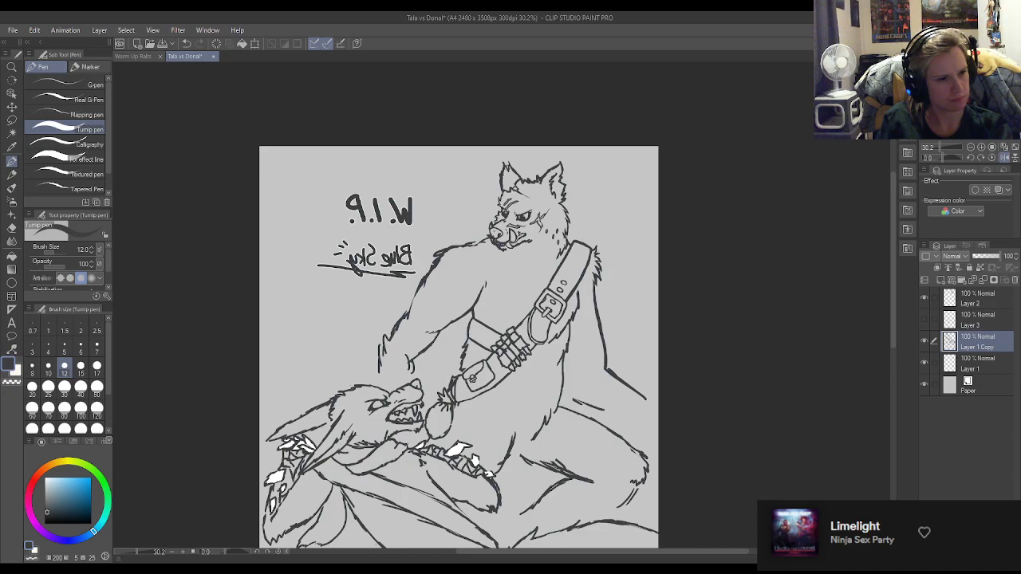
Examine the line art of both wolves across the whole page and up close.
{"action": "scroll", "coordinate": [343, 297], "scroll_direction": "up", "scroll_amount": 2}
{"action": "scroll", "coordinate": [343, 297], "scroll_direction": "down", "scroll_amount": 3}
{"action": "scroll", "coordinate": [343, 298], "scroll_direction": "up", "scroll_amount": 4}
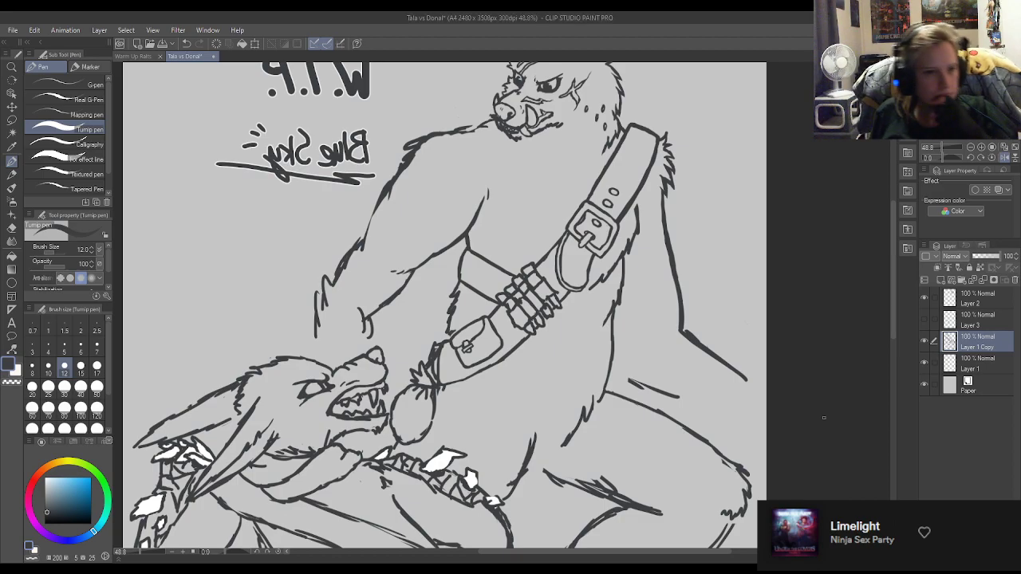
{"action": "key", "text": "ctrl+0"}
{"action": "scroll", "coordinate": [665, 316], "scroll_direction": "down", "scroll_amount": 3}
{"action": "scroll", "coordinate": [484, 250], "scroll_direction": "down", "scroll_amount": 3}
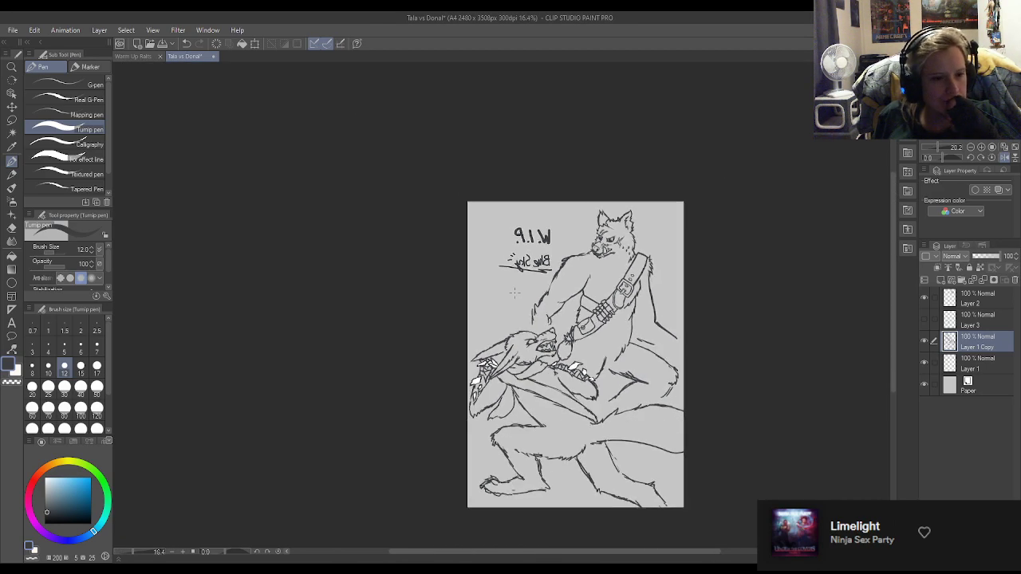
{"action": "scroll", "coordinate": [570, 445], "scroll_direction": "up", "scroll_amount": 4}
{"action": "scroll", "coordinate": [545, 266], "scroll_direction": "up", "scroll_amount": 2}
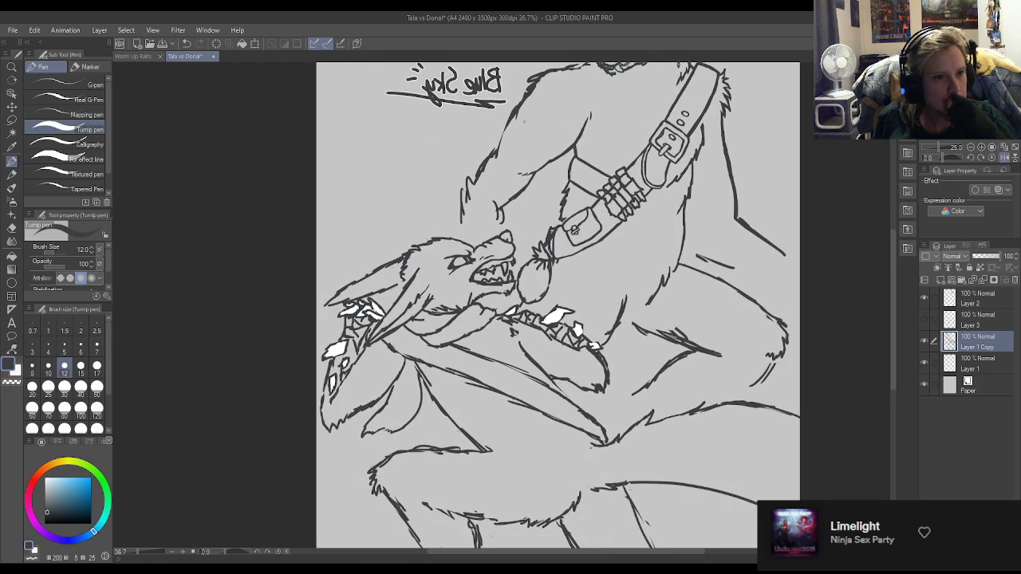
{"action": "scroll", "coordinate": [545, 266], "scroll_direction": "down", "scroll_amount": 4}
{"action": "scroll", "coordinate": [545, 266], "scroll_direction": "up", "scroll_amount": 4}
Extend both outlines of the standing wolf's forearm down to the crouching wolf's head.
{"action": "scroll", "coordinate": [526, 227], "scroll_direction": "up", "scroll_amount": 2}
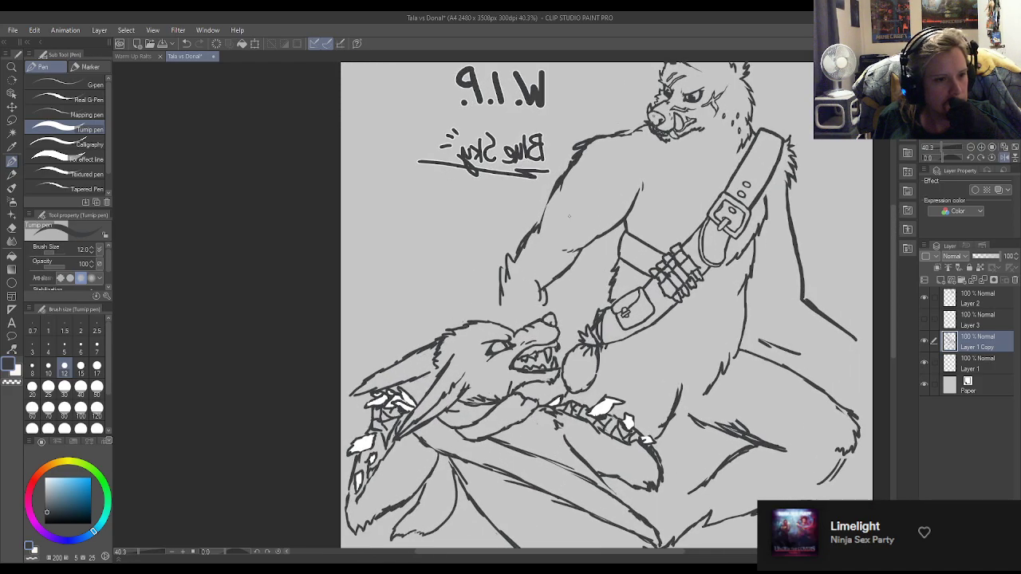
{"action": "scroll", "coordinate": [583, 311], "scroll_direction": "up", "scroll_amount": 1}
{"action": "scroll", "coordinate": [583, 311], "scroll_direction": "down", "scroll_amount": 3}
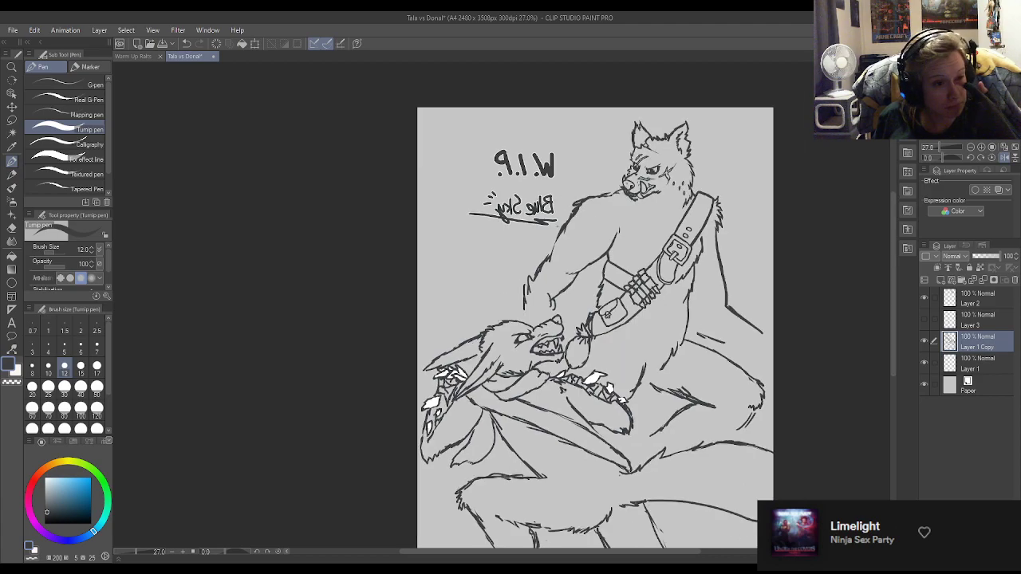
{"action": "scroll", "coordinate": [535, 277], "scroll_direction": "up", "scroll_amount": 3}
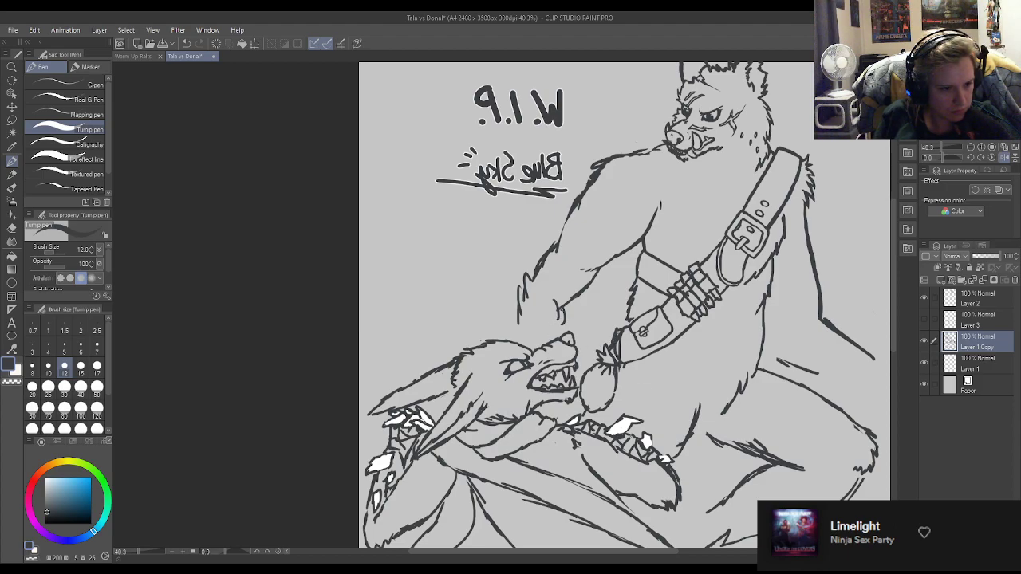
{"action": "mouse_move", "coordinate": [556, 297]}
{"action": "left_mouse_down"}
{"action": "mouse_move", "coordinate": [564, 328]}
{"action": "mouse_move", "coordinate": [513, 329]}
{"action": "left_mouse_up"}
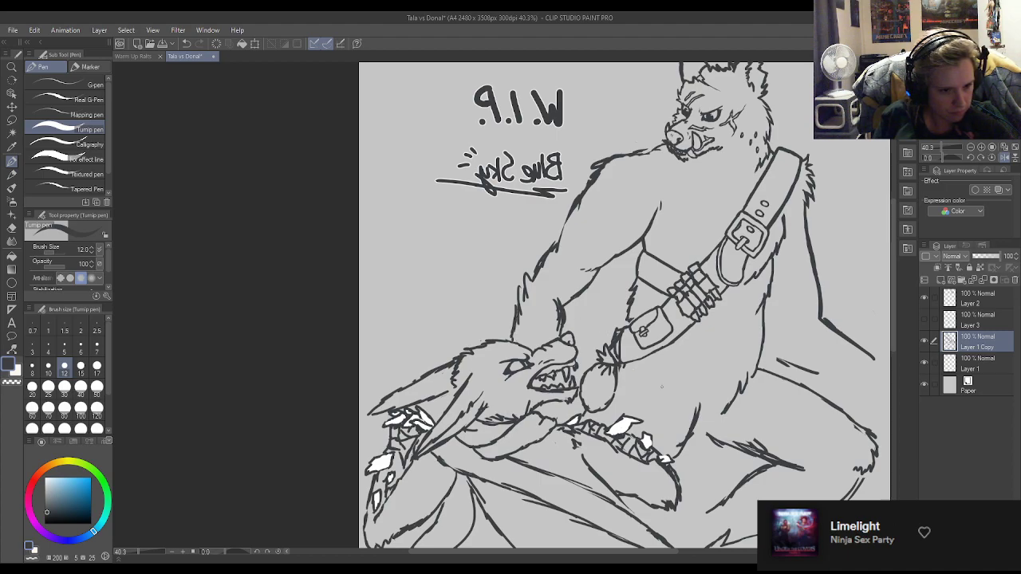
Rework the furry crease between the standing wolf's belly and thigh, trimming stray strokes with the Hard eraser at size 30.
{"action": "mouse_move", "coordinate": [709, 429]}
{"action": "left_mouse_down"}
{"action": "mouse_move", "coordinate": [734, 407]}
{"action": "mouse_move", "coordinate": [681, 462]}
{"action": "left_mouse_up"}
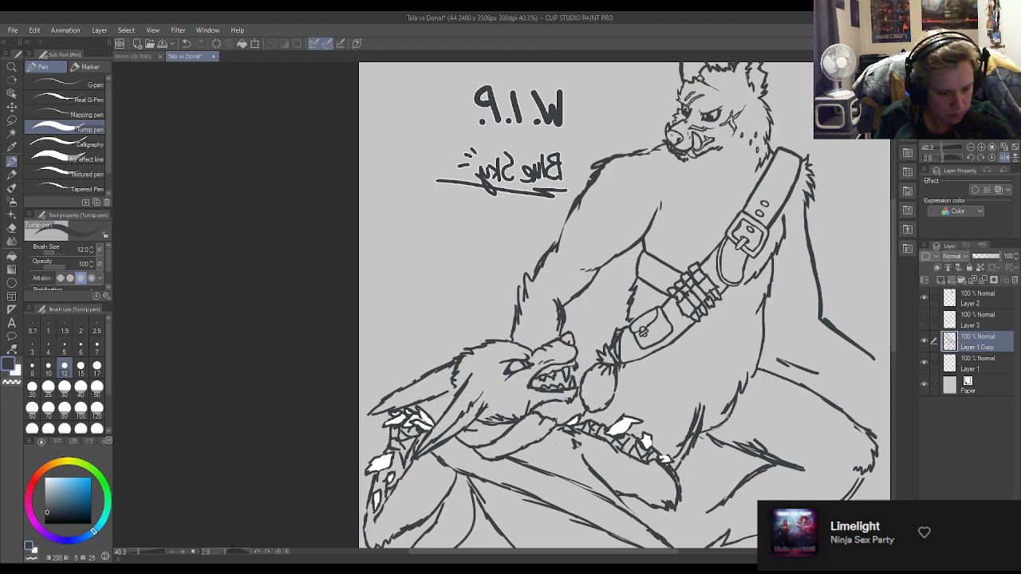
{"action": "key", "text": "e"}
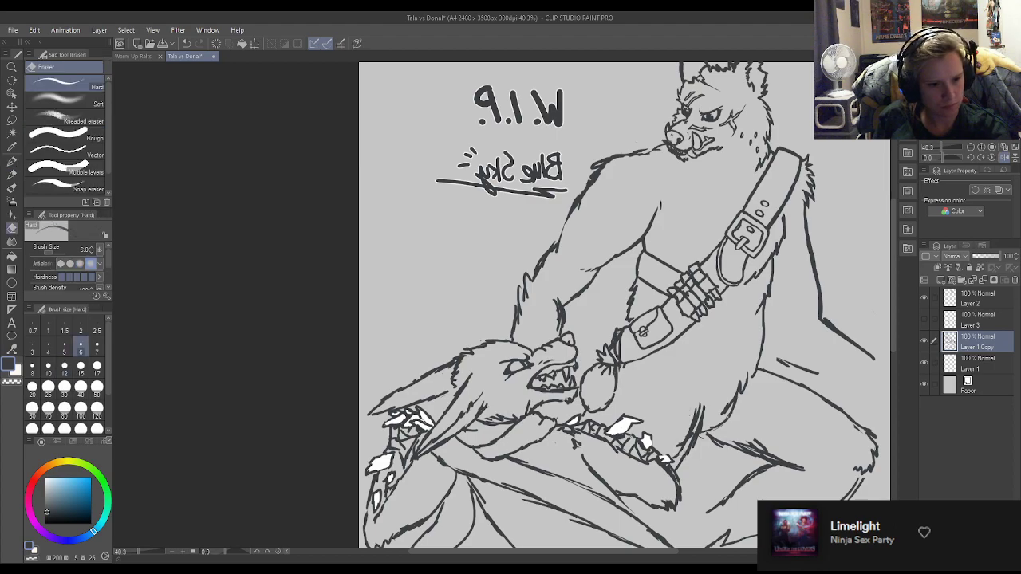
{"action": "left_click", "coordinate": [64, 386]}
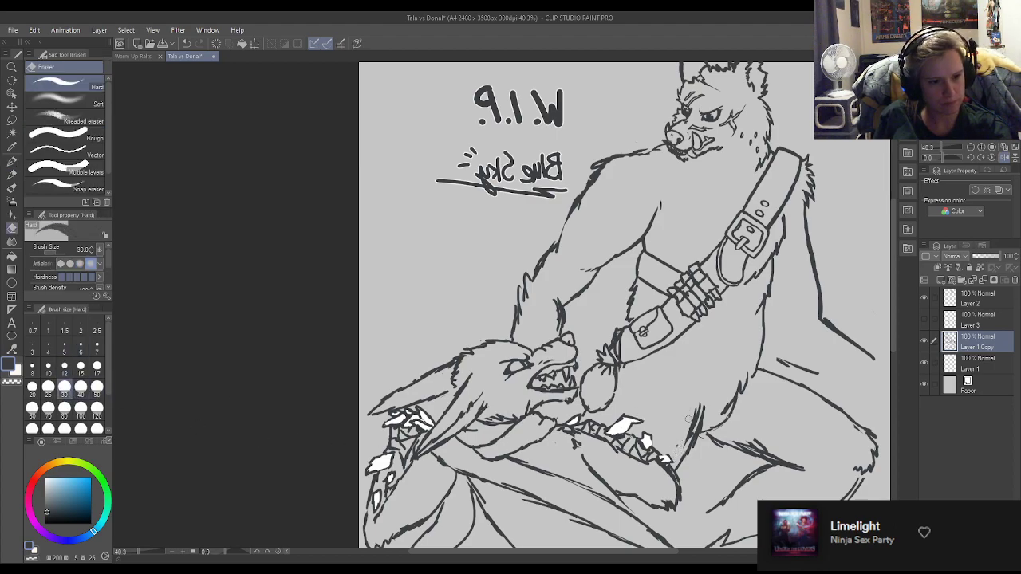
{"action": "mouse_move", "coordinate": [683, 428]}
{"action": "left_mouse_down"}
{"action": "mouse_move", "coordinate": [692, 419]}
{"action": "mouse_move", "coordinate": [682, 448]}
{"action": "left_mouse_up"}
{"action": "left_click_drag", "start_coordinate": [726, 411], "coordinate": [737, 387]}
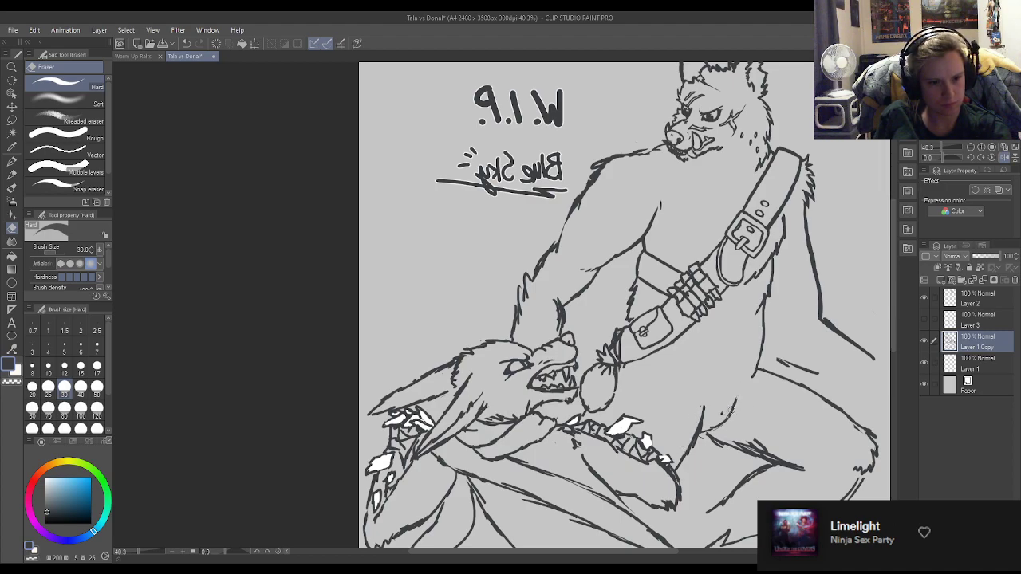
Join the lower belly line to the thigh crease and tidy the waist outline above the belt pouch.
{"action": "key", "text": "p"}
{"action": "key", "text": "e"}
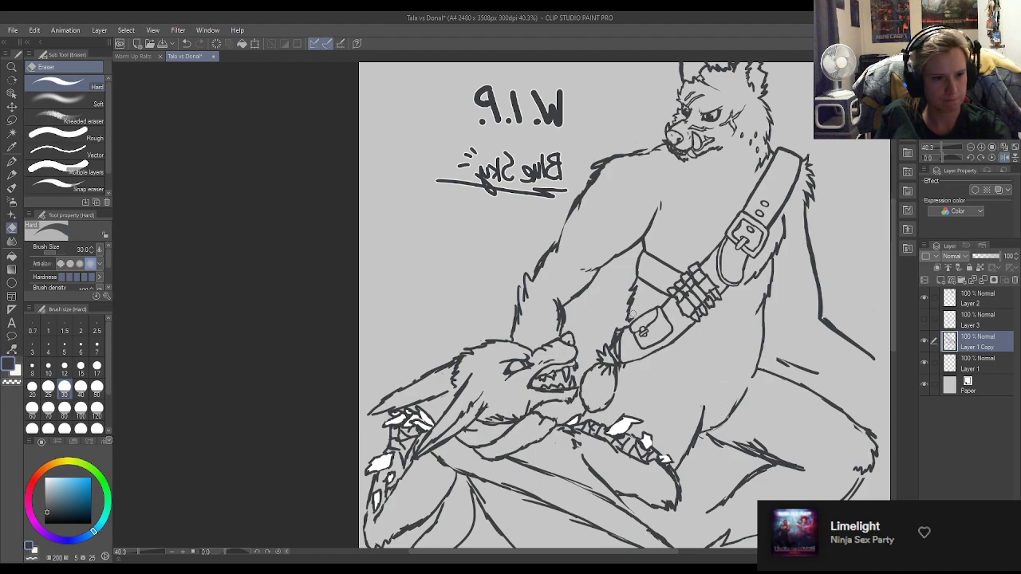
{"action": "key", "text": "p"}
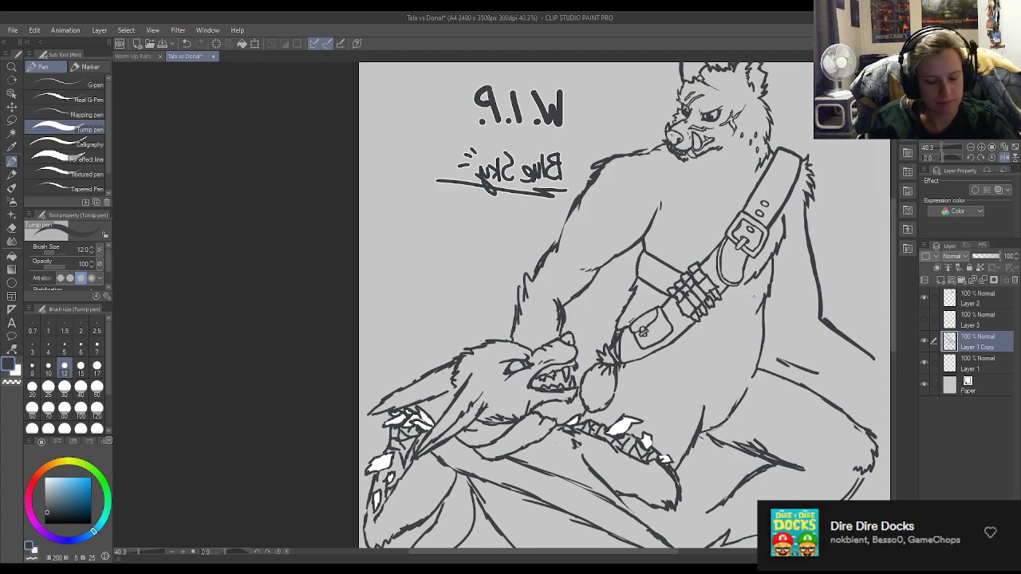
Redraw the forearm's outer edge with a jagged fur tuft running down to the crouching wolf's head.
{"action": "key", "text": "e"}
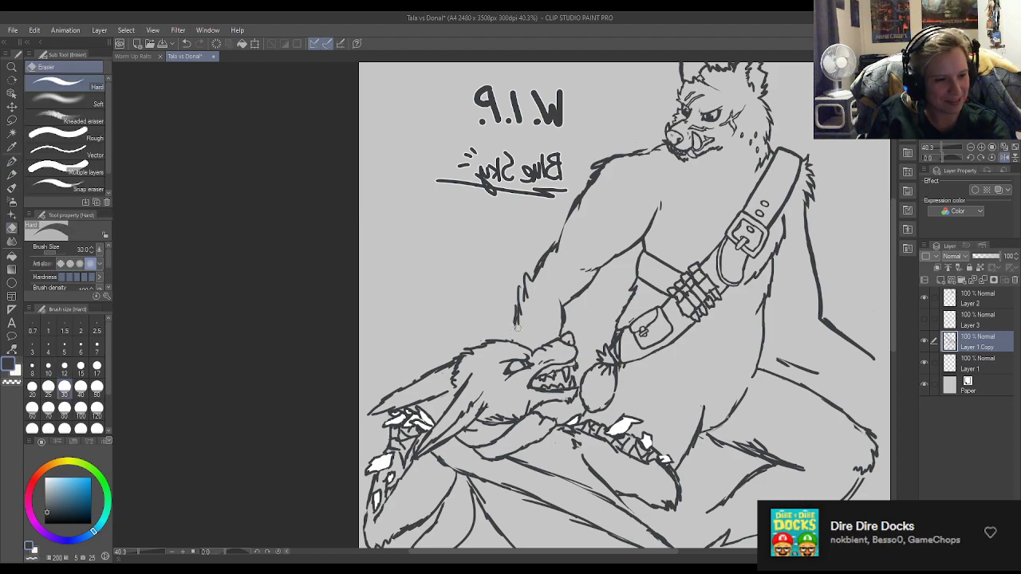
{"action": "key", "text": "p"}
{"action": "left_click_drag", "start_coordinate": [527, 285], "coordinate": [513, 343]}
{"action": "key", "text": "e"}
{"action": "key", "text": "p"}
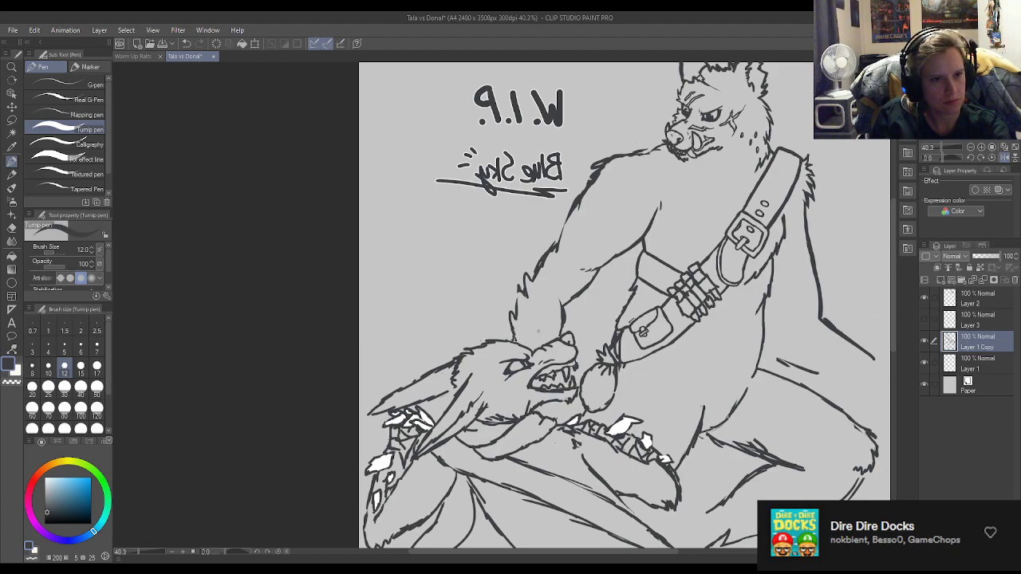
Erase the wrist section of both forearm outlines above the crouching wolf's head.
{"action": "scroll", "coordinate": [461, 365], "scroll_direction": "down", "scroll_amount": 2}
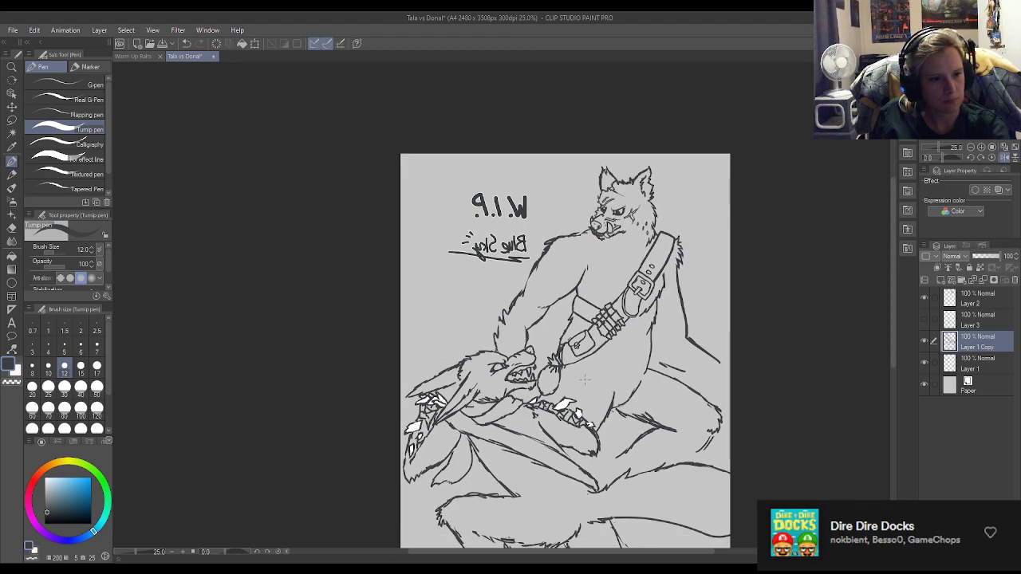
{"action": "scroll", "coordinate": [510, 368], "scroll_direction": "up", "scroll_amount": 5}
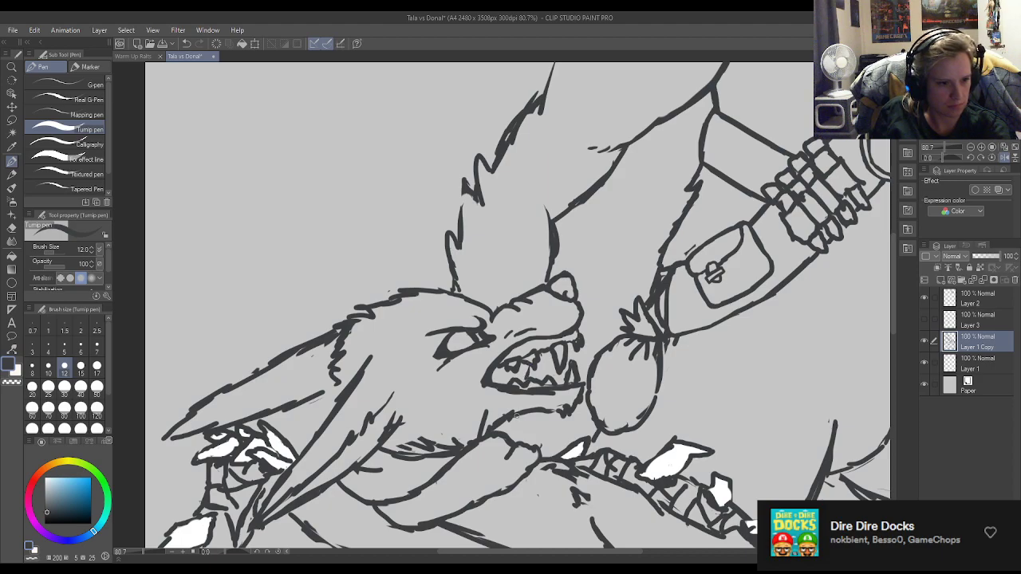
{"action": "key", "text": "e"}
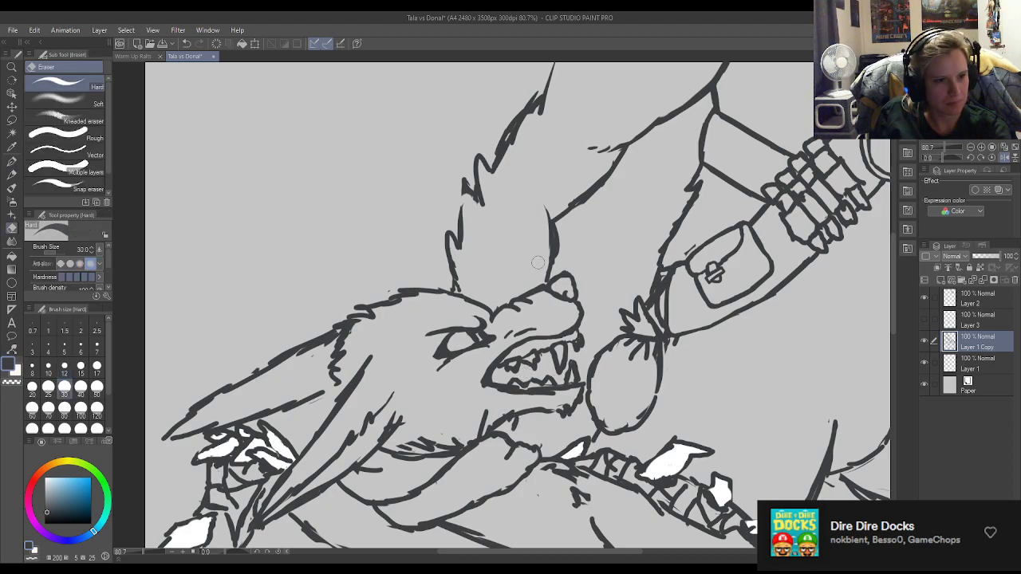
{"action": "mouse_move", "coordinate": [533, 277]}
{"action": "left_mouse_down"}
{"action": "mouse_move", "coordinate": [583, 236]}
{"action": "mouse_move", "coordinate": [534, 258]}
{"action": "mouse_move", "coordinate": [558, 246]}
{"action": "left_mouse_up"}
{"action": "mouse_move", "coordinate": [485, 287]}
{"action": "left_mouse_down"}
{"action": "mouse_move", "coordinate": [451, 277]}
{"action": "mouse_move", "coordinate": [466, 224]}
{"action": "mouse_move", "coordinate": [456, 247]}
{"action": "left_mouse_up"}
{"action": "key", "text": "p"}
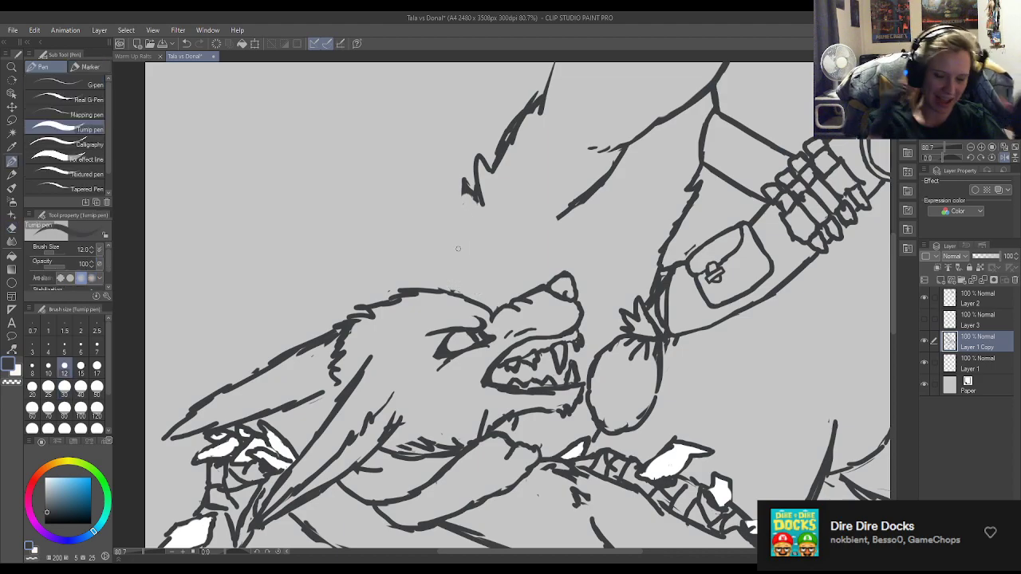
Replace the straight slanted line at the foot of the long line behind the standing wolf's back with a curved, furry edge.
{"action": "scroll", "coordinate": [458, 249], "scroll_direction": "down", "scroll_amount": 6}
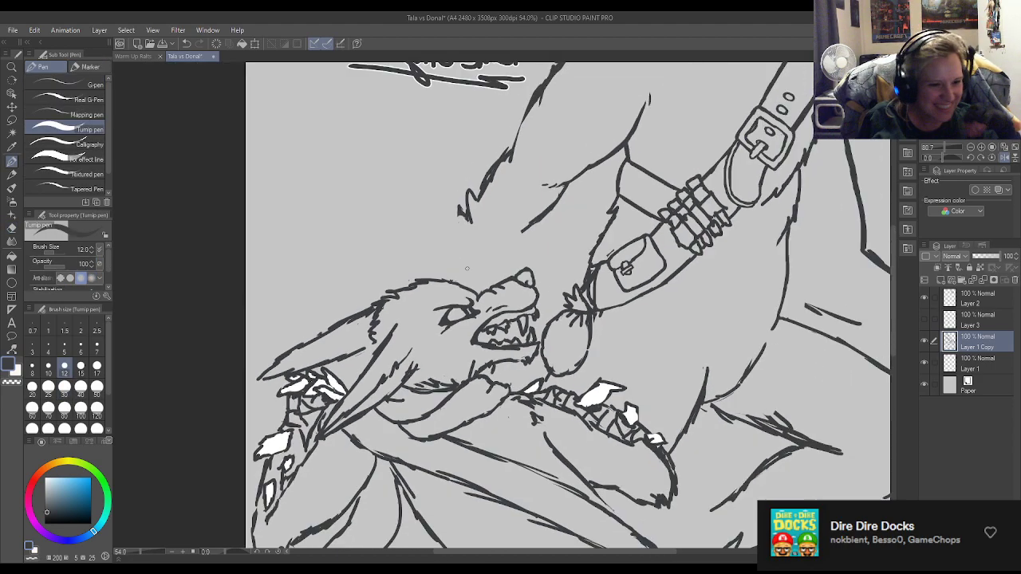
{"action": "scroll", "coordinate": [473, 203], "scroll_direction": "up", "scroll_amount": 1}
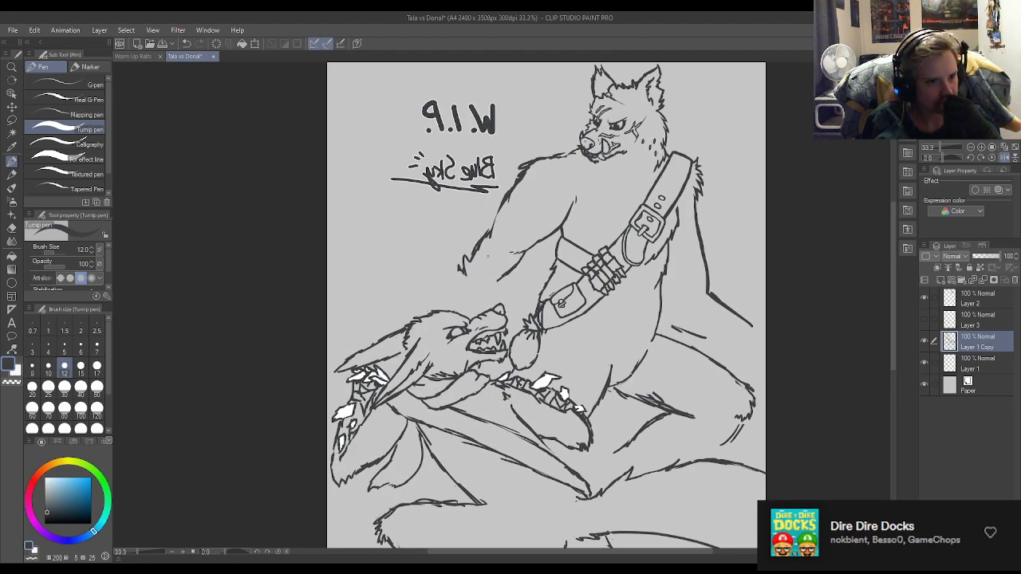
{"action": "scroll", "coordinate": [645, 306], "scroll_direction": "up", "scroll_amount": 1}
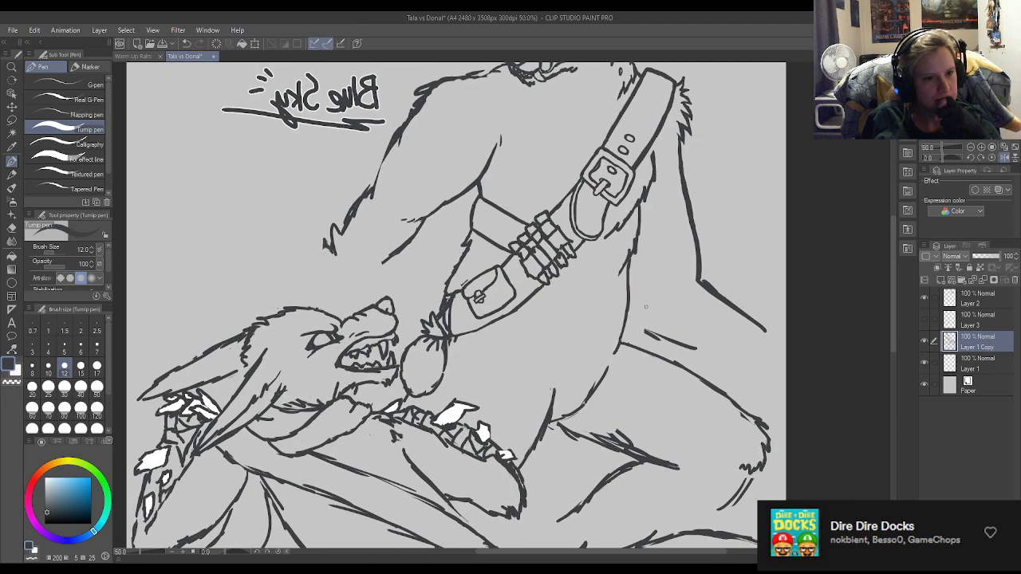
{"action": "mouse_move", "coordinate": [683, 281]}
{"action": "left_mouse_down"}
{"action": "mouse_move", "coordinate": [722, 284]}
{"action": "mouse_move", "coordinate": [739, 308]}
{"action": "mouse_move", "coordinate": [700, 283]}
{"action": "mouse_move", "coordinate": [749, 314]}
{"action": "left_mouse_up"}
{"action": "key", "text": "e"}
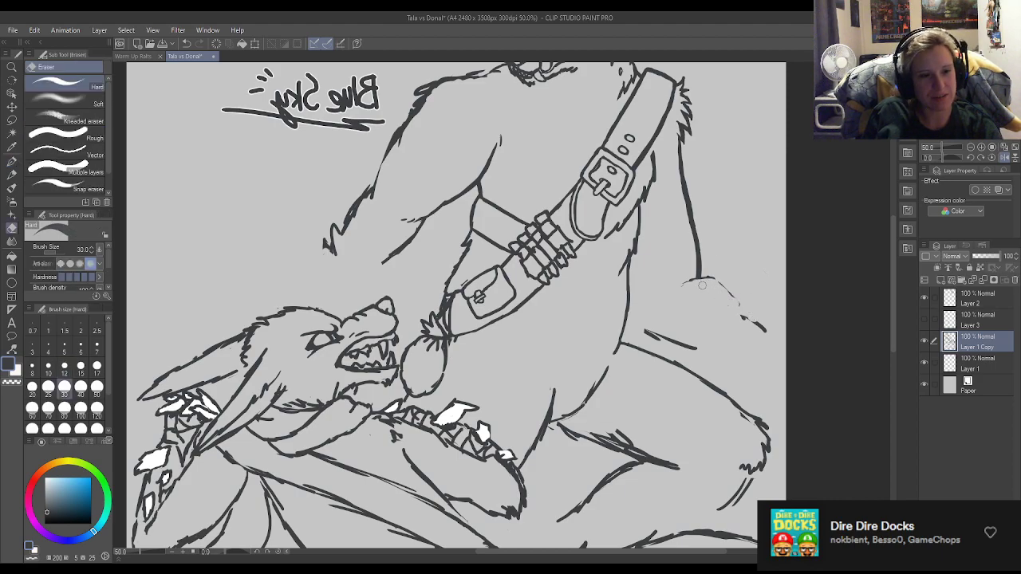
{"action": "key", "text": "p"}
{"action": "mouse_move", "coordinate": [685, 281]}
{"action": "left_mouse_down"}
{"action": "mouse_move", "coordinate": [735, 294]}
{"action": "mouse_move", "coordinate": [746, 317]}
{"action": "mouse_move", "coordinate": [724, 291]}
{"action": "mouse_move", "coordinate": [765, 343]}
{"action": "left_mouse_up"}
{"action": "key", "text": "e"}
Add fur strokes to the short line beside the hip, extend it to the belly outline, and clean up the curve above.
{"action": "key", "text": "p"}
{"action": "mouse_move", "coordinate": [645, 327]}
{"action": "left_mouse_down"}
{"action": "mouse_move", "coordinate": [701, 349]}
{"action": "mouse_move", "coordinate": [685, 352]}
{"action": "mouse_move", "coordinate": [716, 362]}
{"action": "left_mouse_up"}
{"action": "key", "text": "e"}
{"action": "mouse_move", "coordinate": [716, 284]}
{"action": "left_mouse_down"}
{"action": "mouse_move", "coordinate": [742, 294]}
{"action": "mouse_move", "coordinate": [721, 287]}
{"action": "mouse_move", "coordinate": [761, 327]}
{"action": "left_mouse_up"}
{"action": "key", "text": "p"}
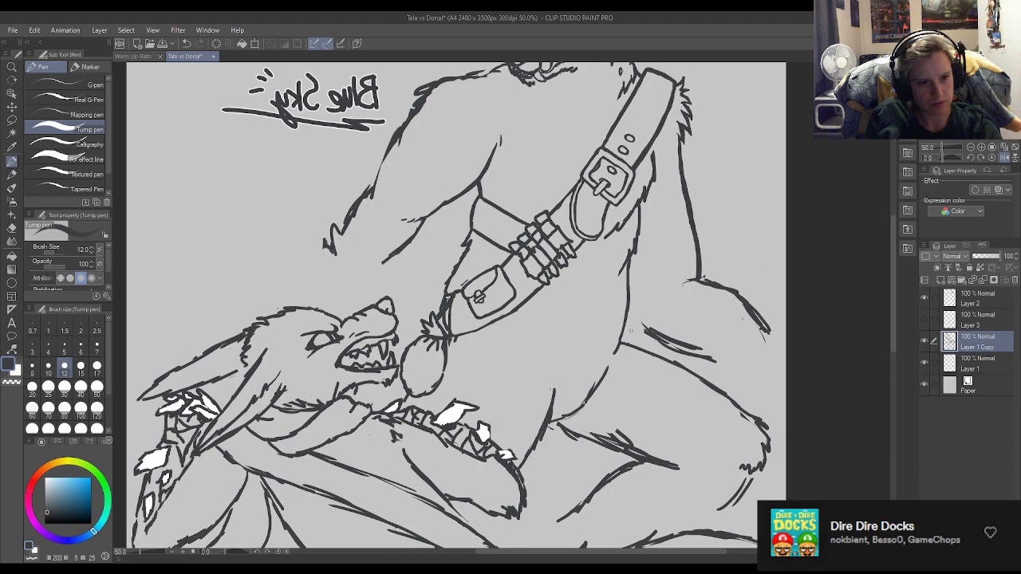
{"action": "left_click_drag", "start_coordinate": [625, 324], "coordinate": [646, 335]}
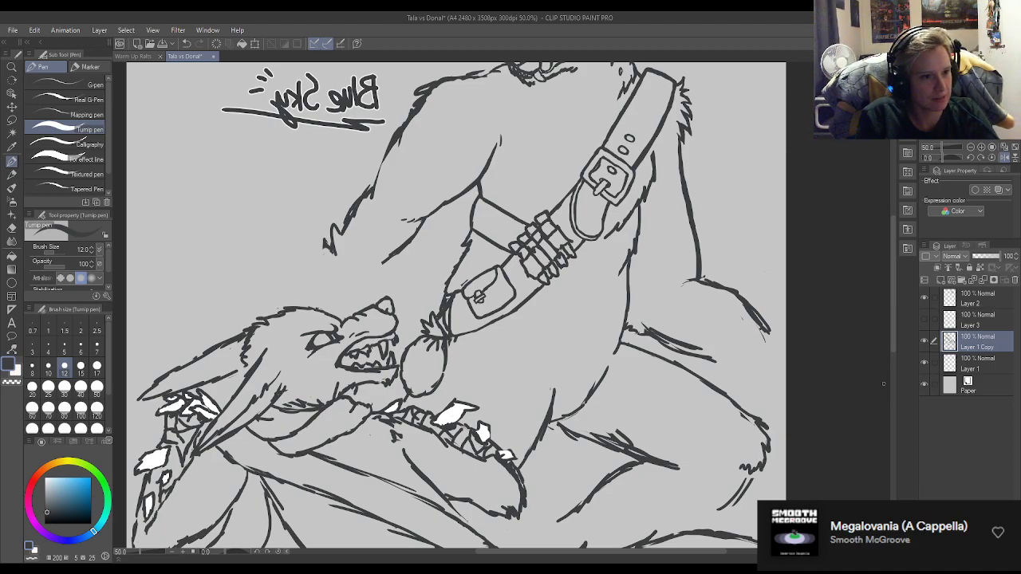
Refine the underside line of the standing wolf's forearm just below the elbow crease and trim its edge.
{"action": "scroll", "coordinate": [689, 358], "scroll_direction": "down", "scroll_amount": 2}
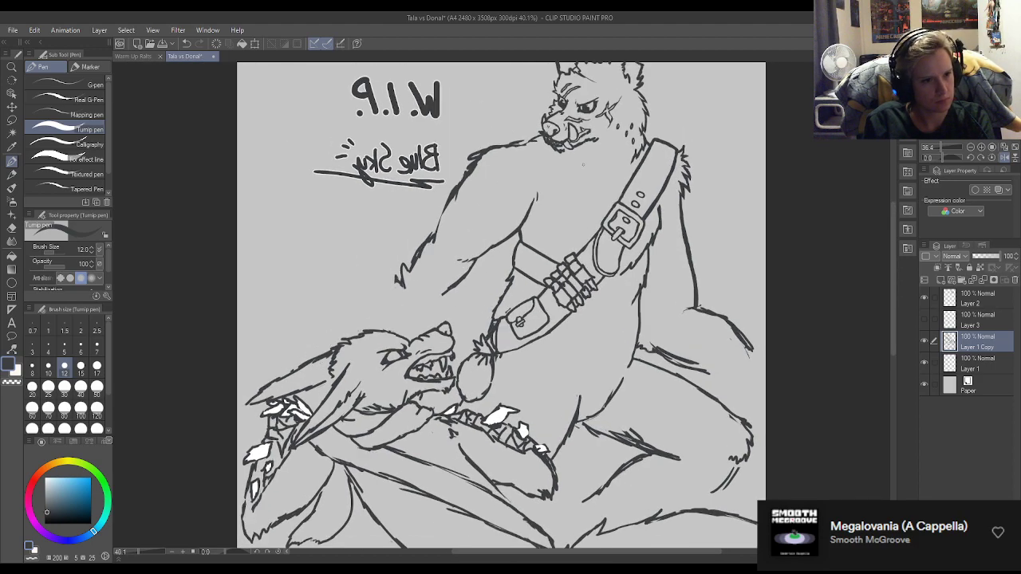
{"action": "scroll", "coordinate": [492, 184], "scroll_direction": "up", "scroll_amount": 3}
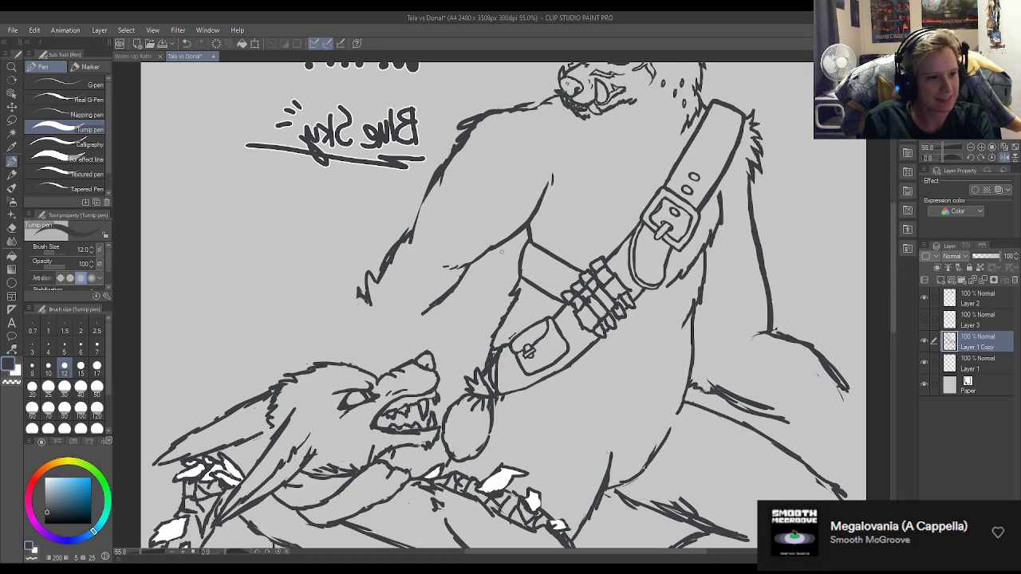
{"action": "mouse_move", "coordinate": [473, 265]}
{"action": "left_mouse_down"}
{"action": "mouse_move", "coordinate": [439, 310]}
{"action": "mouse_move", "coordinate": [435, 300]}
{"action": "mouse_move", "coordinate": [456, 280]}
{"action": "left_mouse_up"}
{"action": "key", "text": "e"}
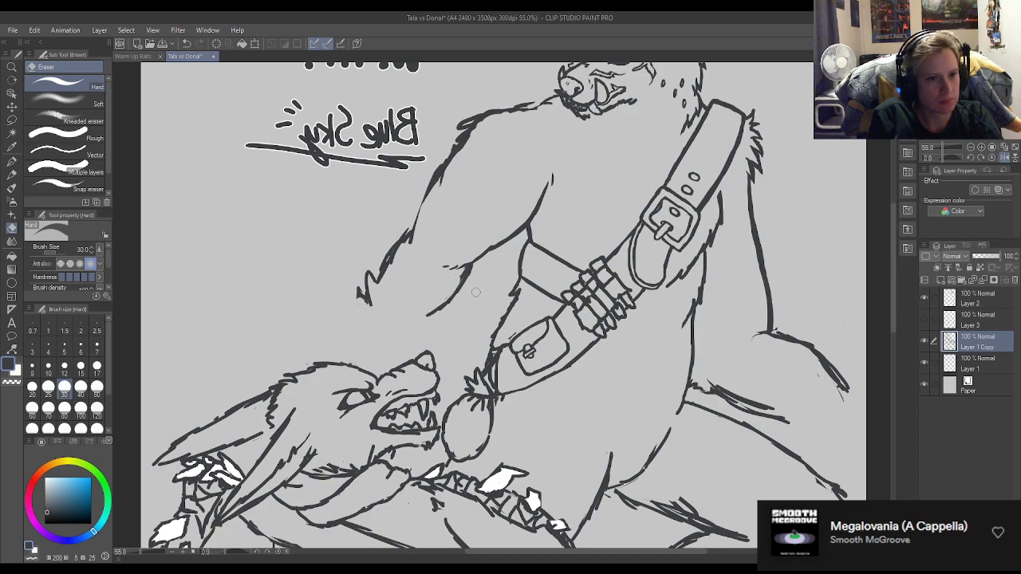
{"action": "key", "text": "p"}
Reshape the upper part of the long line behind the back, below the shoulder strap fur, and trim its edges.
{"action": "mouse_move", "coordinate": [754, 182]}
{"action": "left_mouse_down"}
{"action": "mouse_move", "coordinate": [757, 226]}
{"action": "mouse_move", "coordinate": [748, 221]}
{"action": "mouse_move", "coordinate": [760, 247]}
{"action": "left_mouse_up"}
{"action": "key", "text": "e"}
{"action": "key", "text": "p"}
{"action": "key", "text": "e"}
{"action": "mouse_move", "coordinate": [750, 196]}
{"action": "left_mouse_down"}
{"action": "mouse_move", "coordinate": [754, 257]}
{"action": "mouse_move", "coordinate": [764, 238]}
{"action": "left_mouse_up"}
{"action": "key", "text": "p"}
{"action": "key", "text": "e"}
{"action": "left_click_drag", "start_coordinate": [765, 238], "coordinate": [762, 240]}
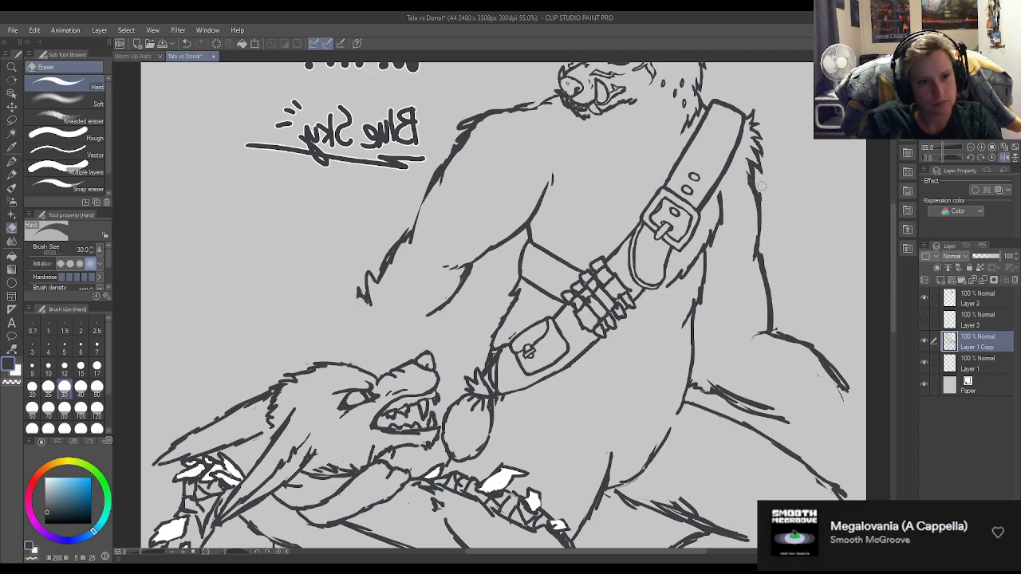
{"action": "key", "text": "p"}
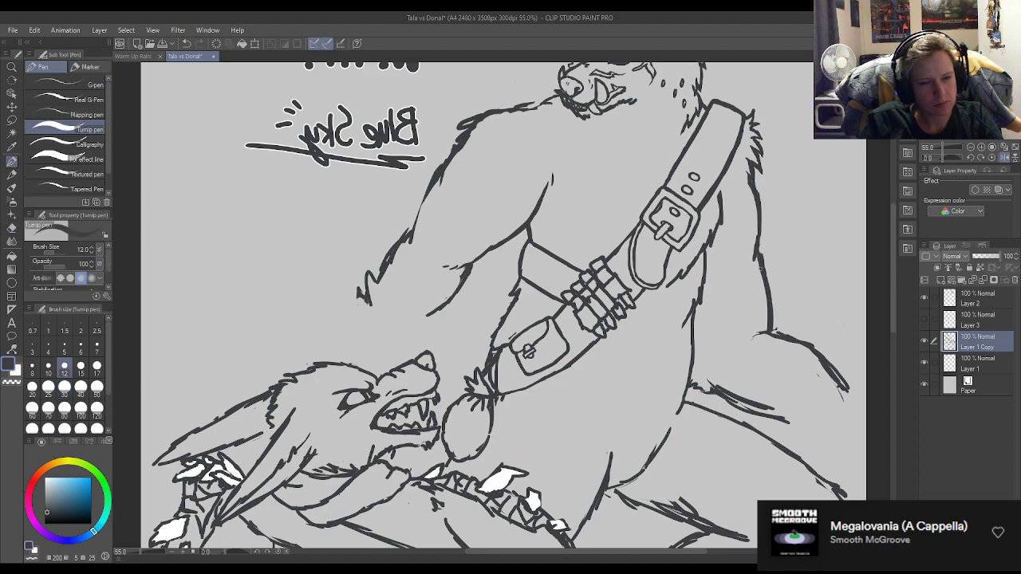
Touch up the upper part of the long line behind the standing wolf's back, below the shoulder strap fur.
{"action": "mouse_move", "coordinate": [757, 254]}
{"action": "left_mouse_down"}
{"action": "mouse_move", "coordinate": [773, 273]}
{"action": "mouse_move", "coordinate": [758, 261]}
{"action": "mouse_move", "coordinate": [763, 272]}
{"action": "left_mouse_up"}
{"action": "key", "text": "e"}
{"action": "key", "text": "p"}
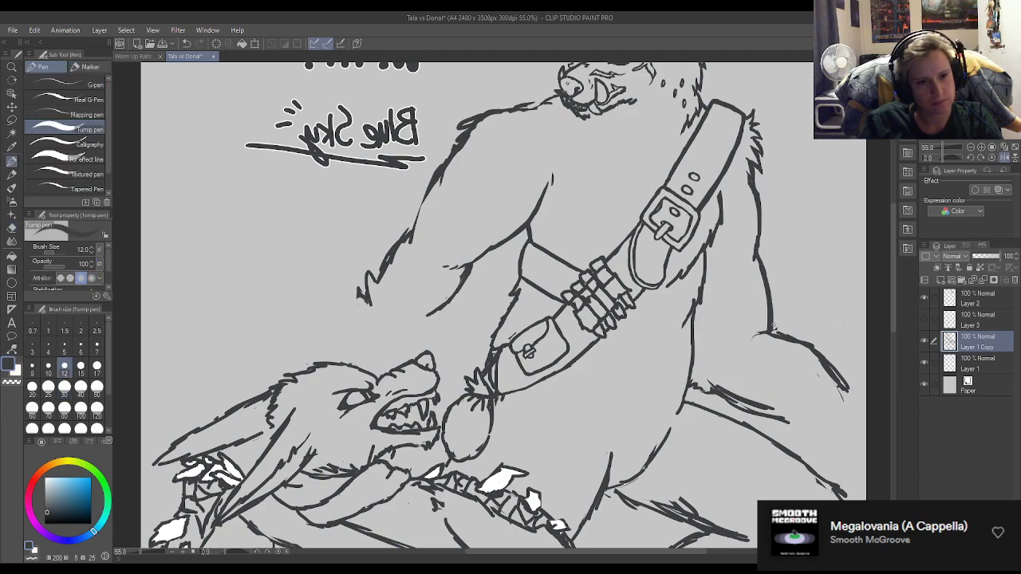
Replace the end of the standing wolf's shoulder line near the neck with jagged fur strokes curving down onto the chest.
{"action": "scroll", "coordinate": [738, 327], "scroll_direction": "down", "scroll_amount": 2}
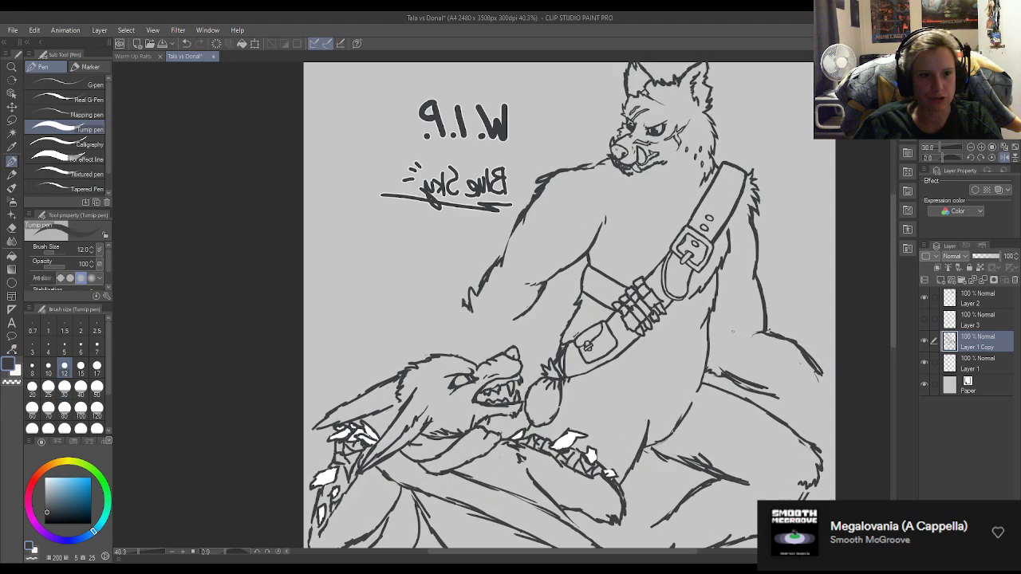
{"action": "scroll", "coordinate": [735, 331], "scroll_direction": "down", "scroll_amount": 2}
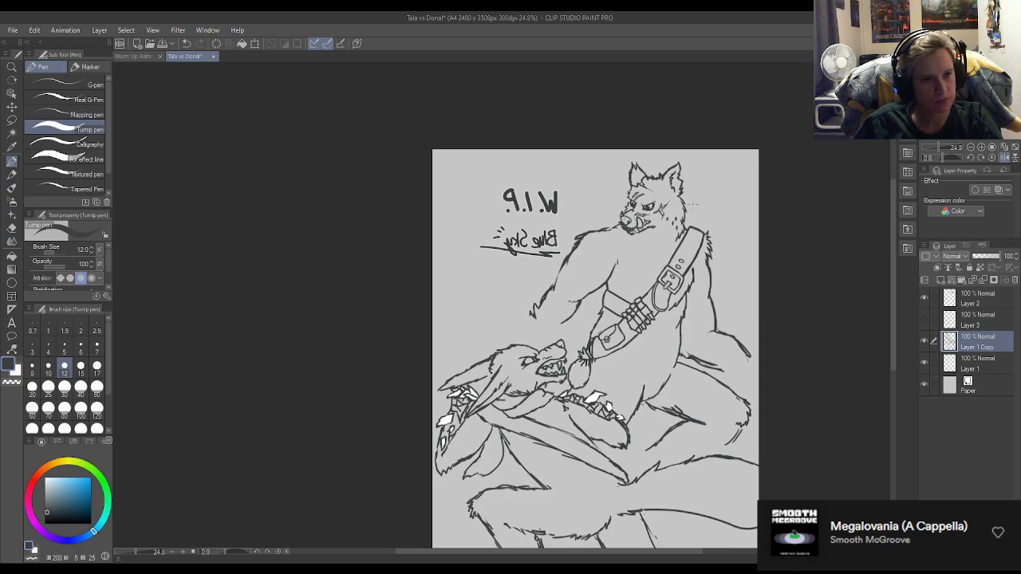
{"action": "scroll", "coordinate": [698, 334], "scroll_direction": "down", "scroll_amount": 1}
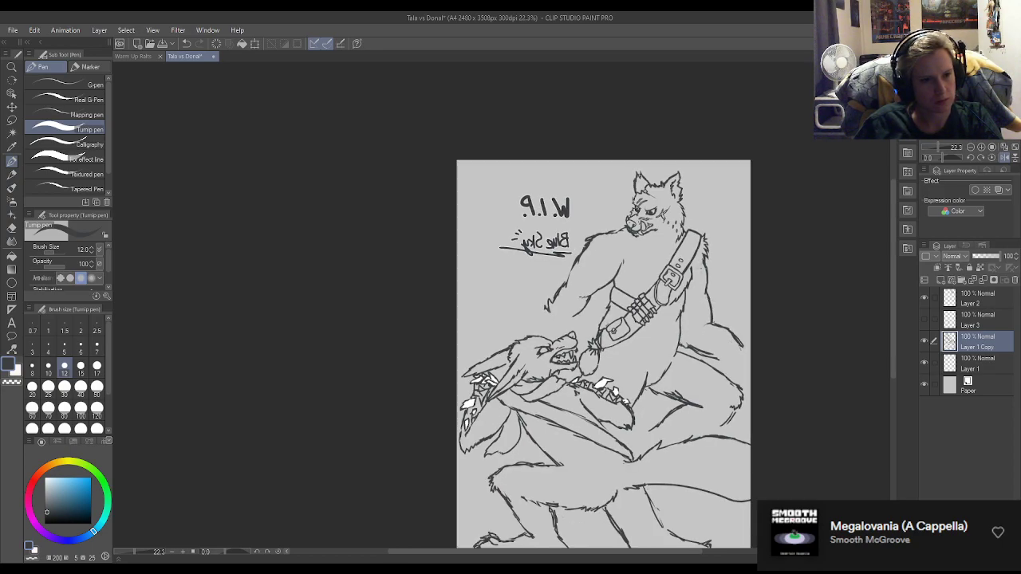
{"action": "scroll", "coordinate": [641, 246], "scroll_direction": "up", "scroll_amount": 1}
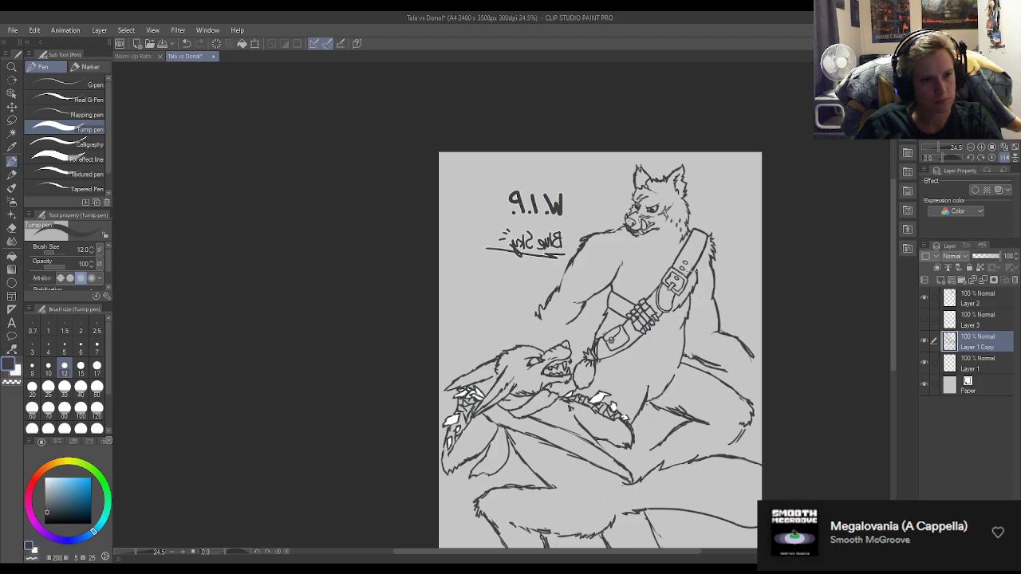
{"action": "scroll", "coordinate": [608, 261], "scroll_direction": "up", "scroll_amount": 7}
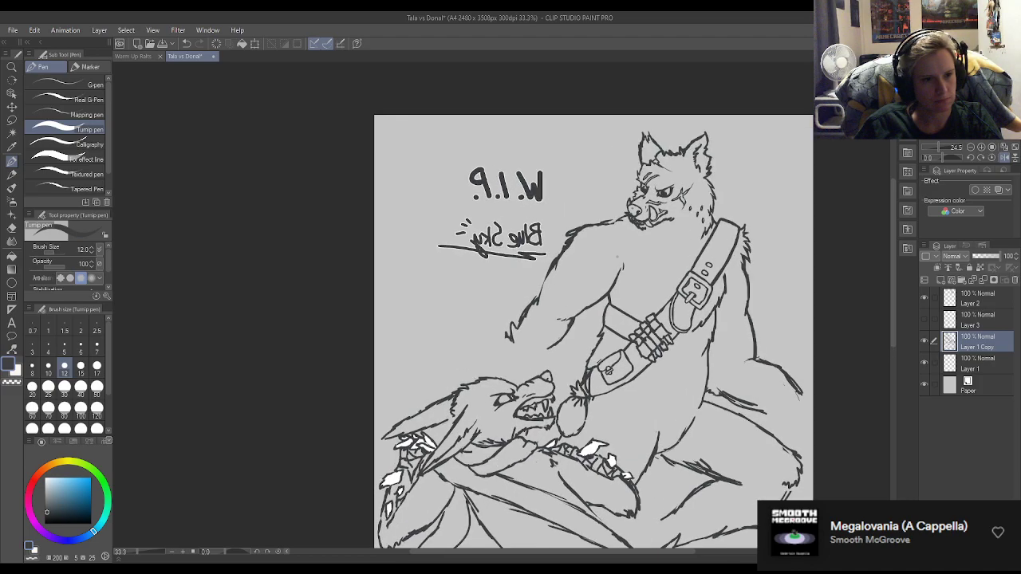
{"action": "scroll", "coordinate": [618, 217], "scroll_direction": "up", "scroll_amount": 1}
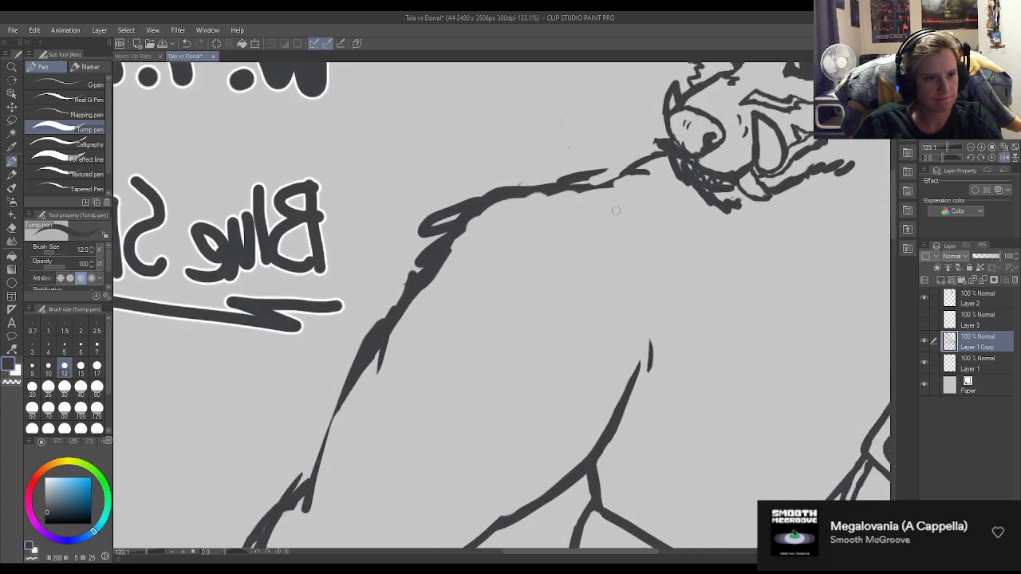
{"action": "key", "text": "e"}
{"action": "left_click_drag", "start_coordinate": [588, 177], "coordinate": [612, 210]}
{"action": "key", "text": "p"}
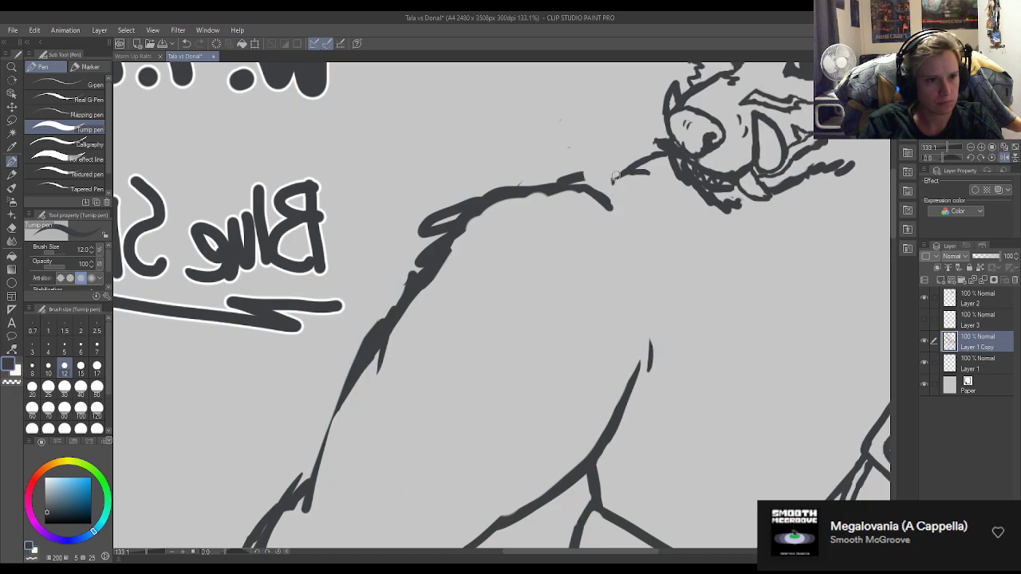
{"action": "mouse_move", "coordinate": [601, 173]}
{"action": "left_mouse_down"}
{"action": "mouse_move", "coordinate": [614, 205]}
{"action": "mouse_move", "coordinate": [619, 191]}
{"action": "mouse_move", "coordinate": [642, 214]}
{"action": "mouse_move", "coordinate": [620, 229]}
{"action": "mouse_move", "coordinate": [674, 263]}
{"action": "left_mouse_up"}
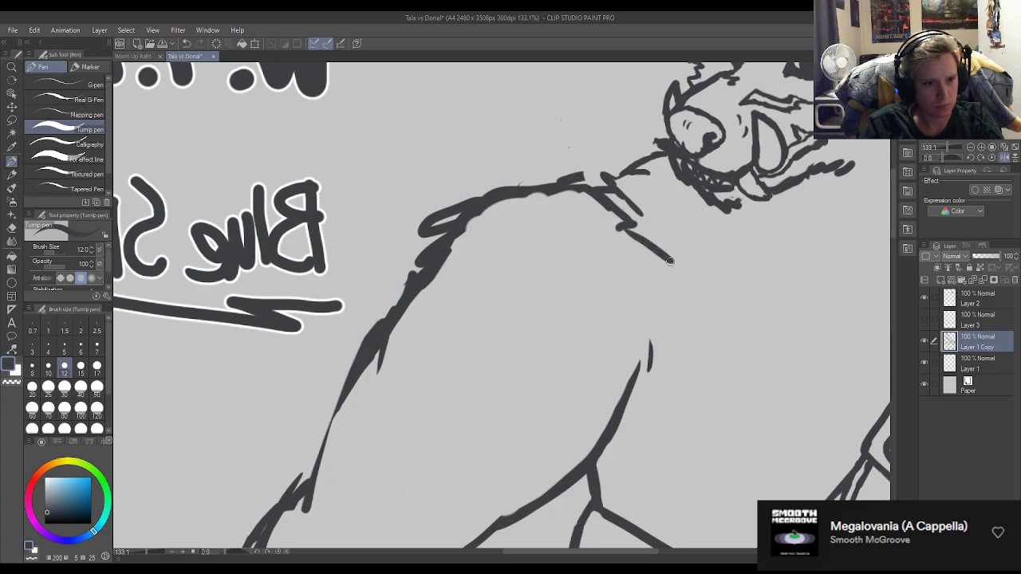
{"action": "mouse_move", "coordinate": [632, 207]}
{"action": "left_mouse_down"}
{"action": "mouse_move", "coordinate": [693, 268]}
{"action": "mouse_move", "coordinate": [684, 271]}
{"action": "mouse_move", "coordinate": [703, 333]}
{"action": "left_mouse_up"}
{"action": "left_click_drag", "start_coordinate": [661, 257], "coordinate": [691, 292]}
Erase the stub at the inner end of the shoulder line and rejoin it to the chest fur with a small pointed tuft.
{"action": "key", "text": "e"}
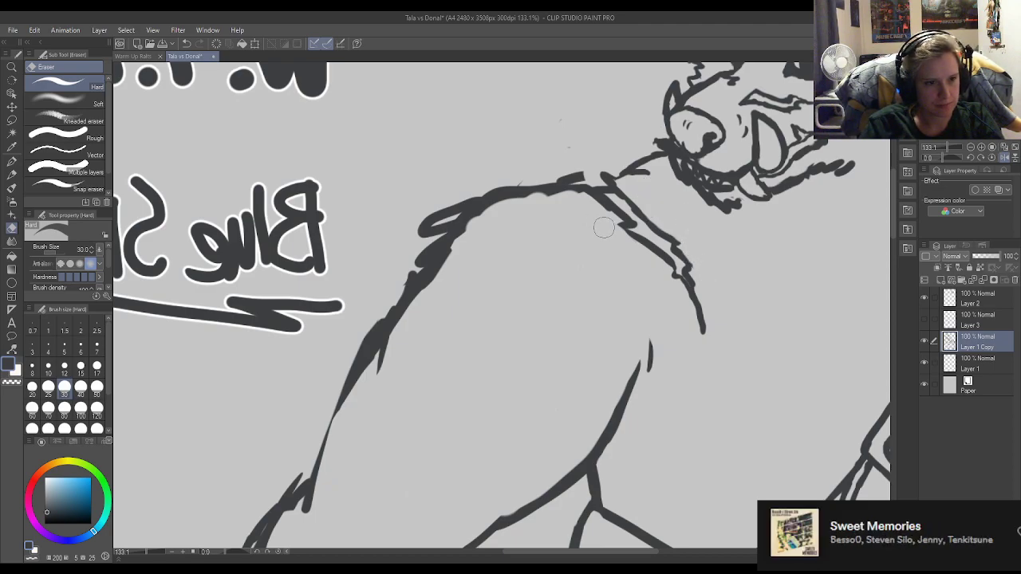
{"action": "mouse_move", "coordinate": [578, 174]}
{"action": "left_mouse_down"}
{"action": "mouse_move", "coordinate": [554, 170]}
{"action": "mouse_move", "coordinate": [574, 196]}
{"action": "left_mouse_up"}
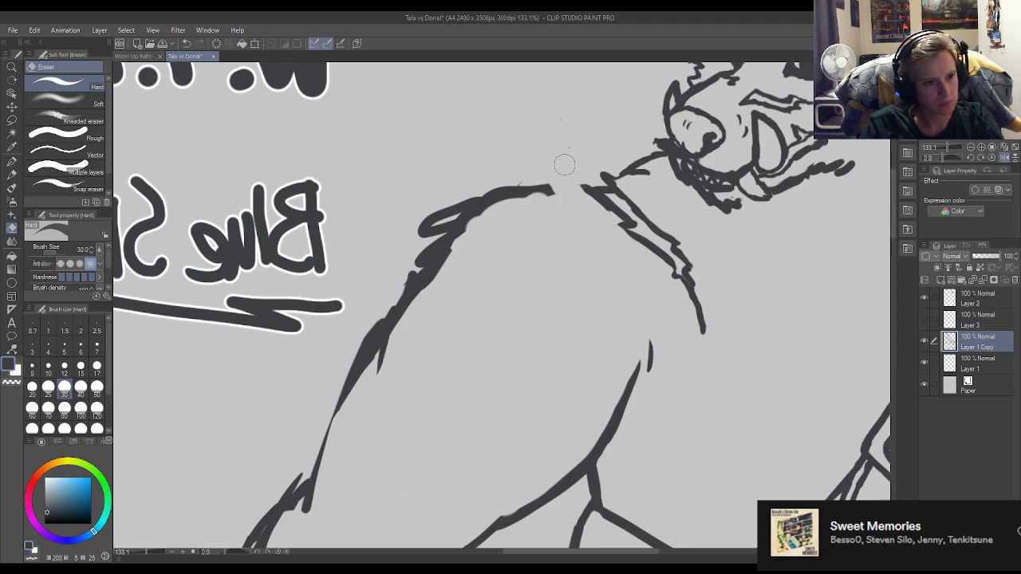
{"action": "key", "text": "p"}
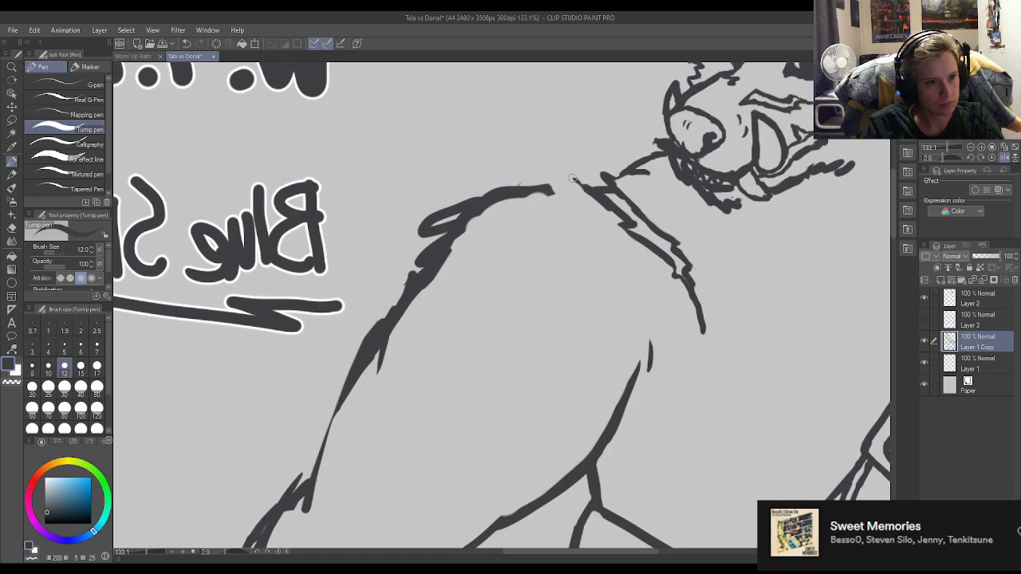
{"action": "key", "text": "e"}
{"action": "mouse_move", "coordinate": [577, 176]}
{"action": "left_mouse_down"}
{"action": "mouse_move", "coordinate": [566, 182]}
{"action": "mouse_move", "coordinate": [585, 188]}
{"action": "left_mouse_up"}
{"action": "key", "text": "p"}
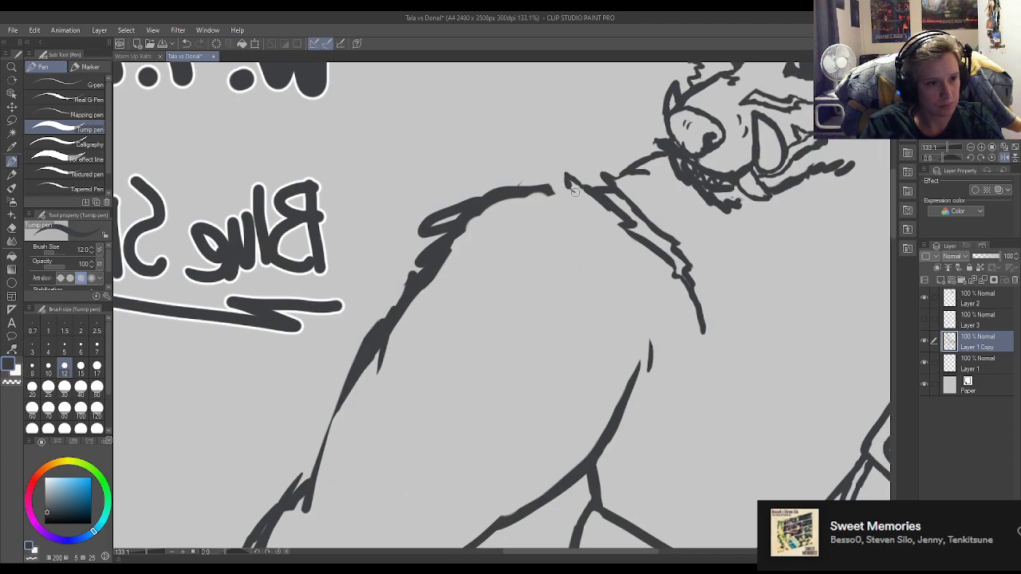
{"action": "key", "text": "e"}
{"action": "left_click_drag", "start_coordinate": [572, 200], "coordinate": [542, 185]}
{"action": "key", "text": "p"}
{"action": "key", "text": "e"}
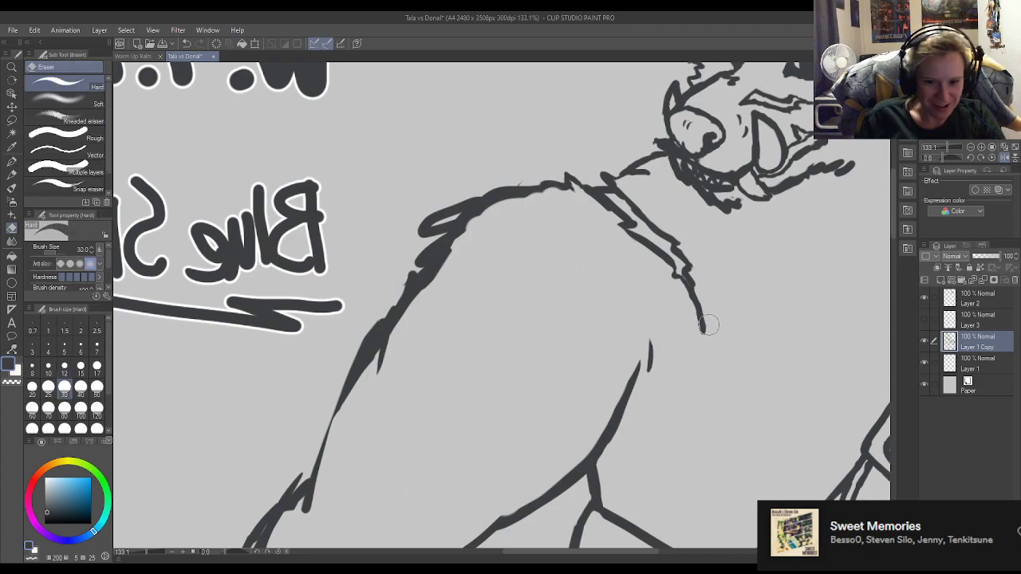
Redraw the top edge of the shoulder strap as a lower, gentler curve and erase the old peaked edge.
{"action": "scroll", "coordinate": [720, 332], "scroll_direction": "down", "scroll_amount": 9}
{"action": "scroll", "coordinate": [438, 221], "scroll_direction": "down", "scroll_amount": 1}
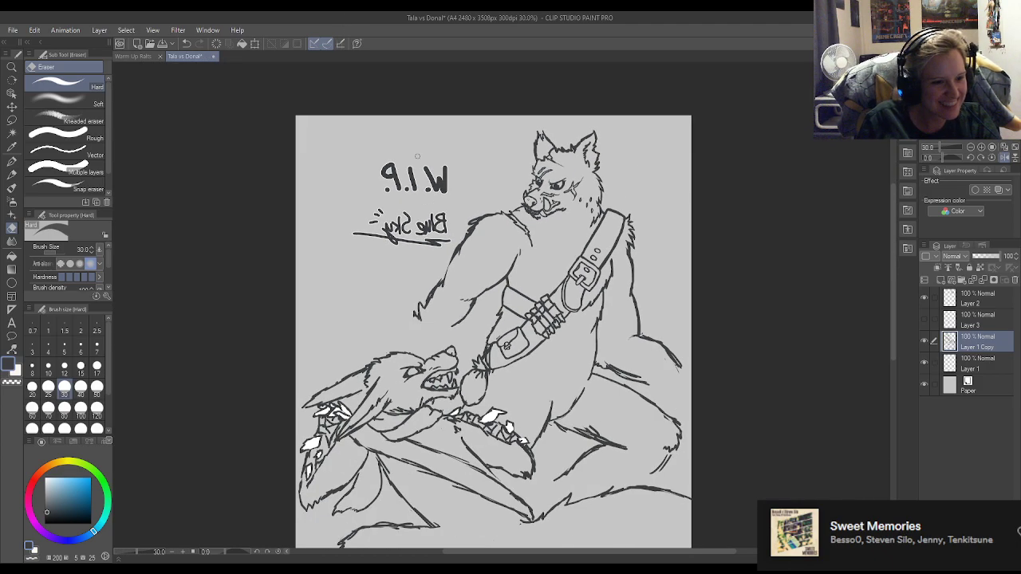
{"action": "key", "text": "p"}
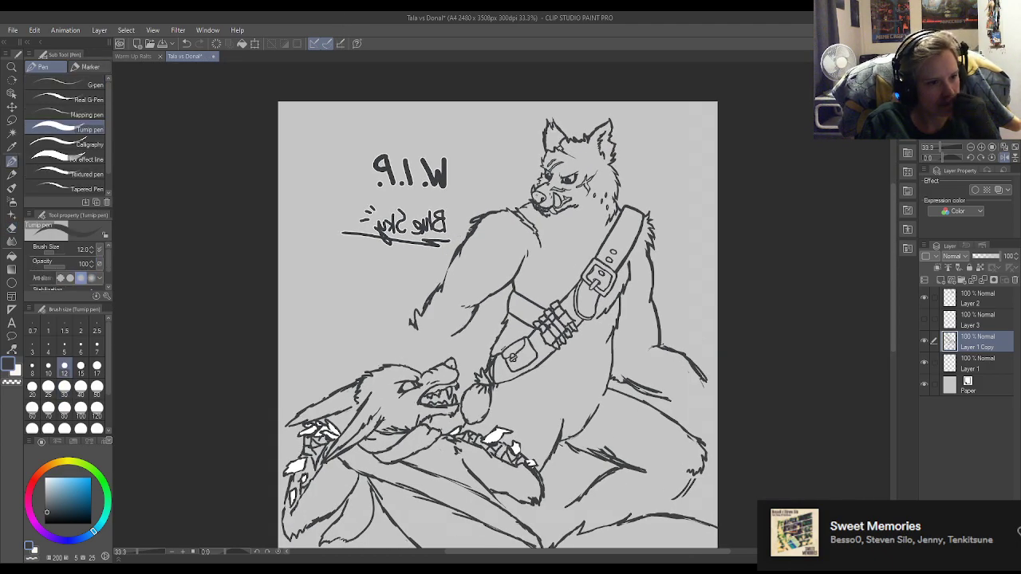
{"action": "scroll", "coordinate": [554, 246], "scroll_direction": "up", "scroll_amount": 6}
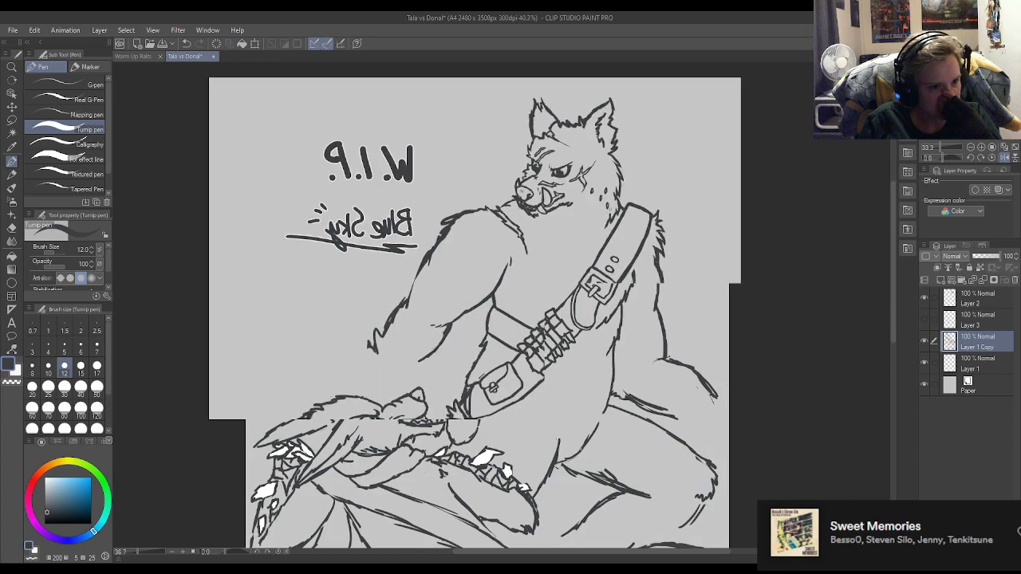
{"action": "scroll", "coordinate": [655, 204], "scroll_direction": "up", "scroll_amount": 1}
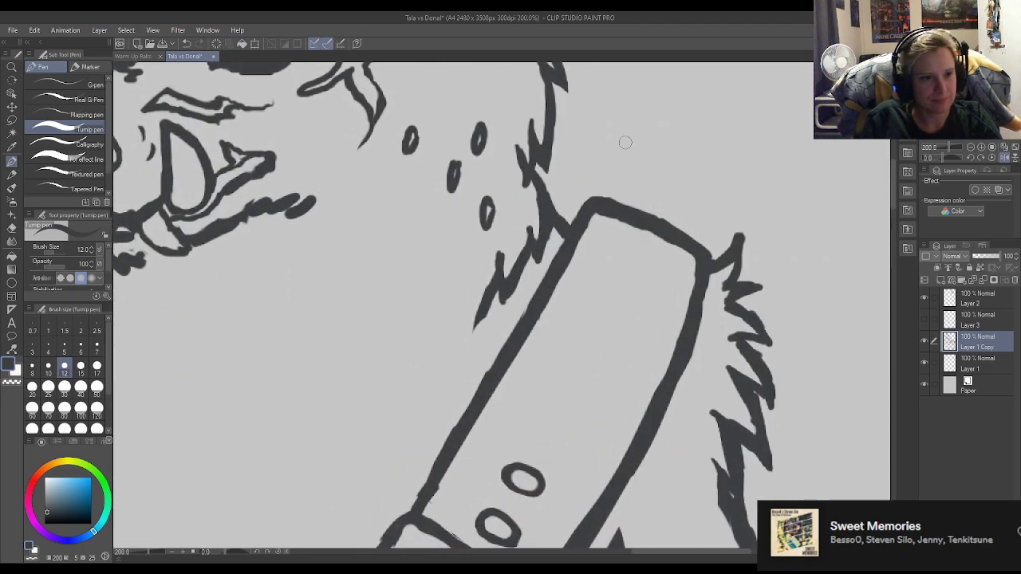
{"action": "mouse_move", "coordinate": [589, 224]}
{"action": "left_mouse_down"}
{"action": "mouse_move", "coordinate": [668, 238]}
{"action": "mouse_move", "coordinate": [598, 221]}
{"action": "mouse_move", "coordinate": [608, 214]}
{"action": "mouse_move", "coordinate": [662, 239]}
{"action": "left_mouse_up"}
{"action": "key", "text": "e"}
{"action": "left_click_drag", "start_coordinate": [588, 200], "coordinate": [689, 215]}
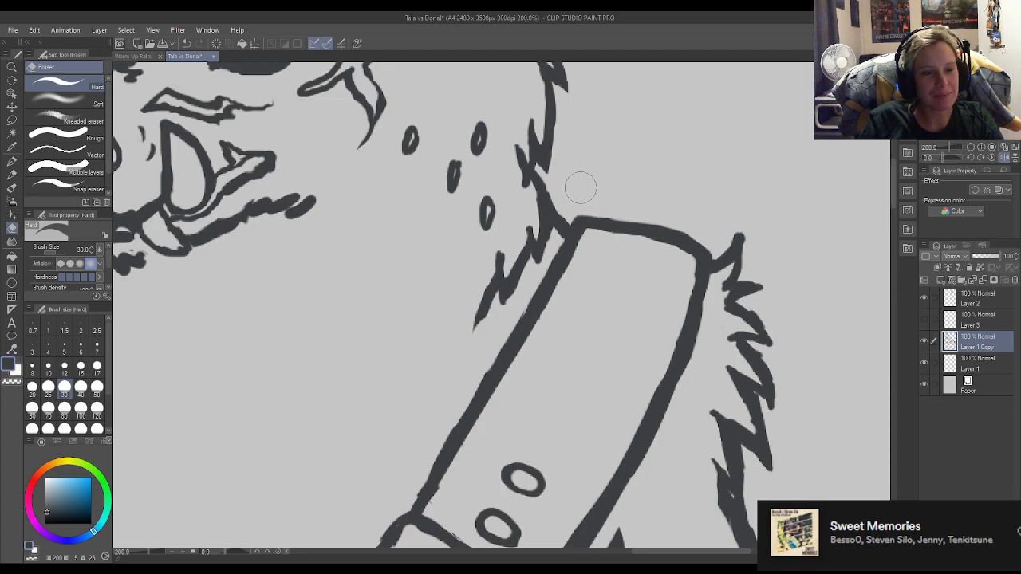
{"action": "key", "text": "p"}
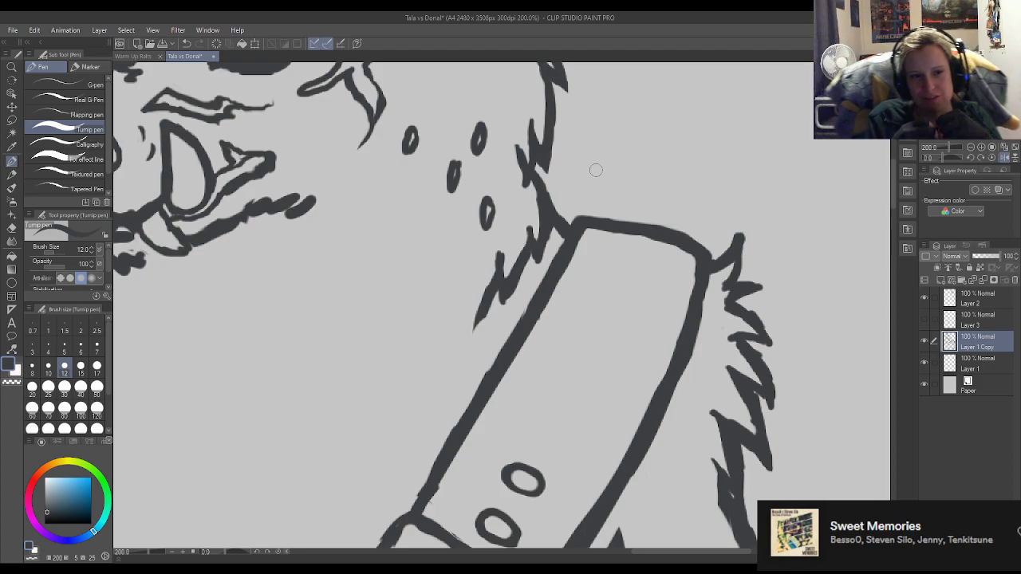
{"action": "key", "text": "e"}
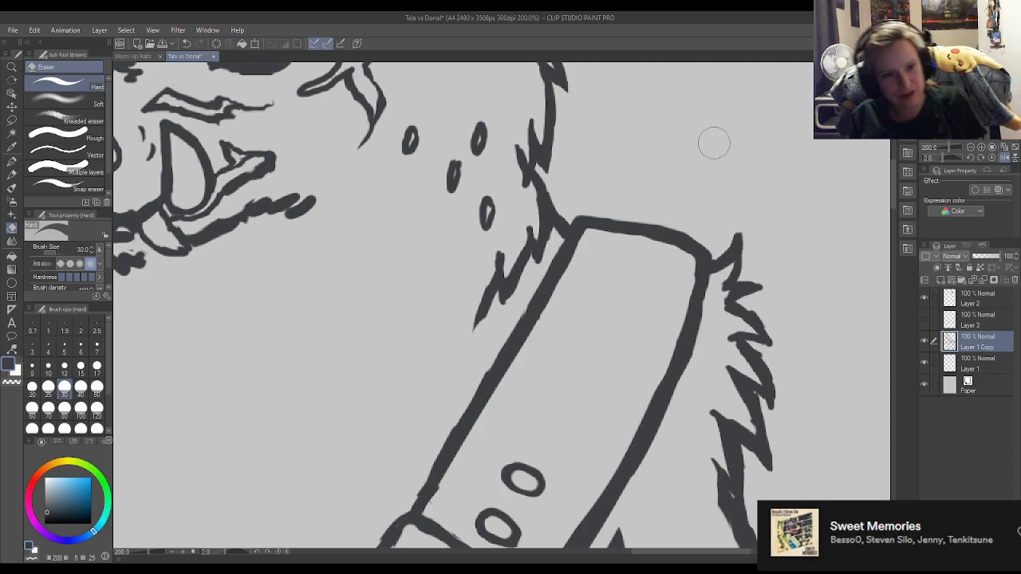
{"action": "key", "text": "p"}
Examine the reworked shoulder fur and strap against the whole figure, and inspect the standing wolf's legs.
{"action": "scroll", "coordinate": [635, 147], "scroll_direction": "down", "scroll_amount": 3}
{"action": "scroll", "coordinate": [635, 146], "scroll_direction": "down", "scroll_amount": 7}
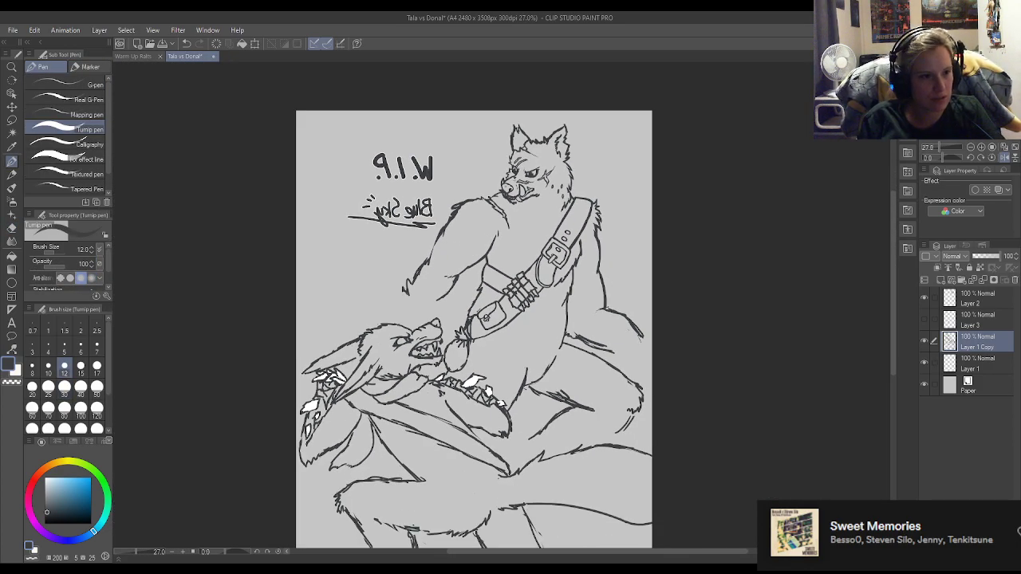
{"action": "scroll", "coordinate": [493, 184], "scroll_direction": "up", "scroll_amount": 6}
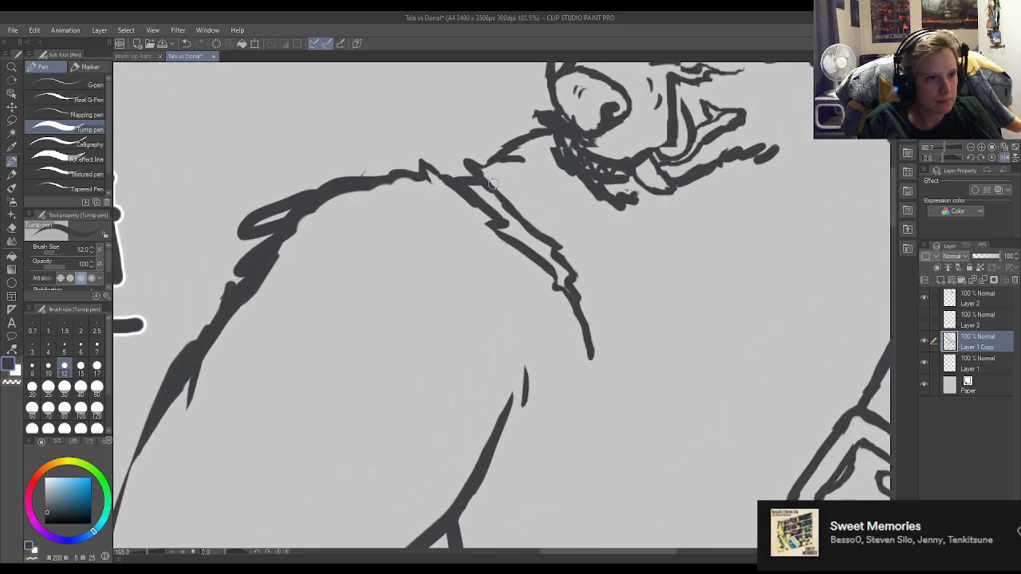
{"action": "scroll", "coordinate": [493, 183], "scroll_direction": "down", "scroll_amount": 5}
{"action": "scroll", "coordinate": [540, 195], "scroll_direction": "down", "scroll_amount": 1}
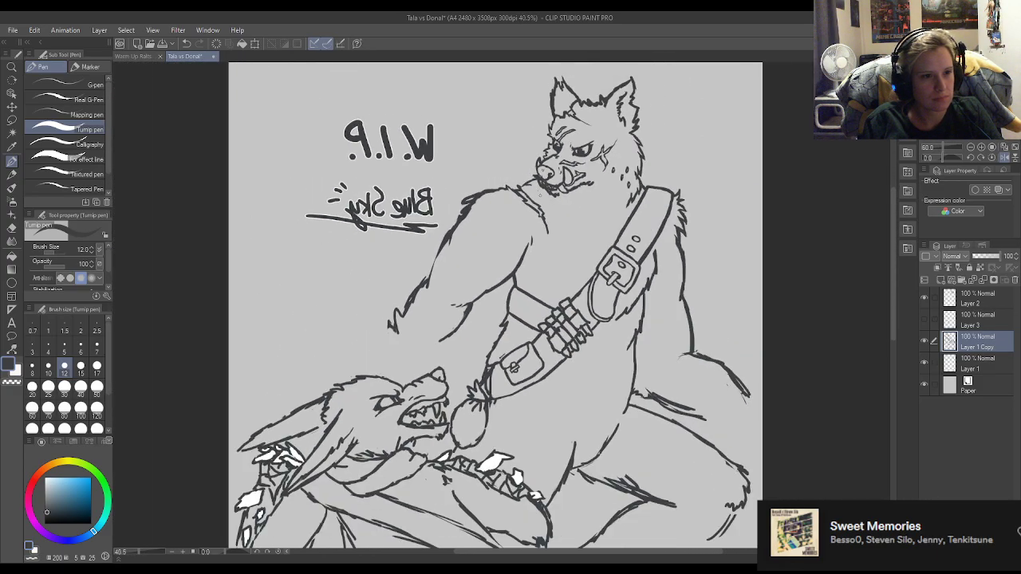
{"action": "scroll", "coordinate": [598, 227], "scroll_direction": "down", "scroll_amount": 4}
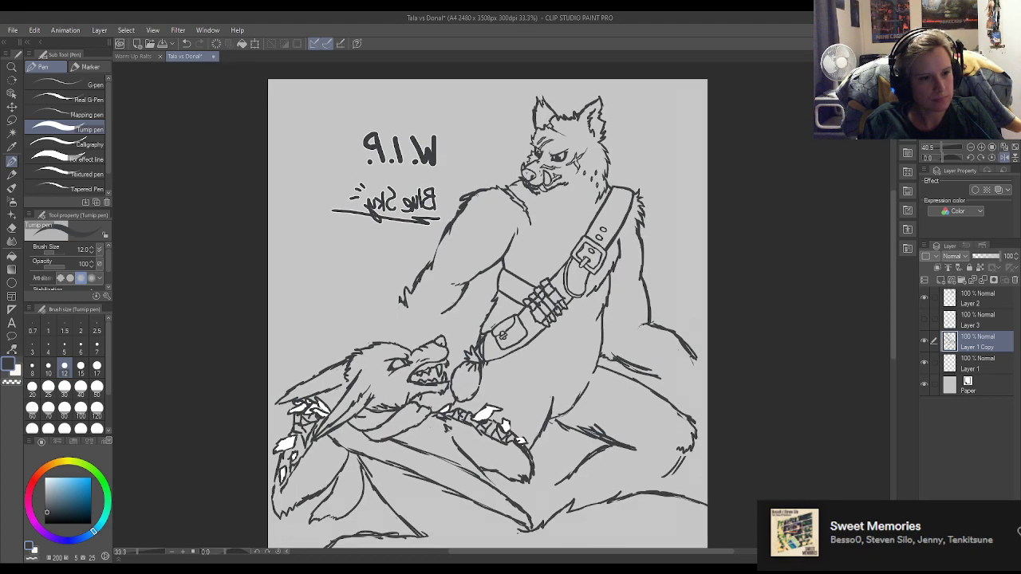
{"action": "scroll", "coordinate": [525, 313], "scroll_direction": "up", "scroll_amount": 2}
{"action": "scroll", "coordinate": [525, 313], "scroll_direction": "up", "scroll_amount": 2}
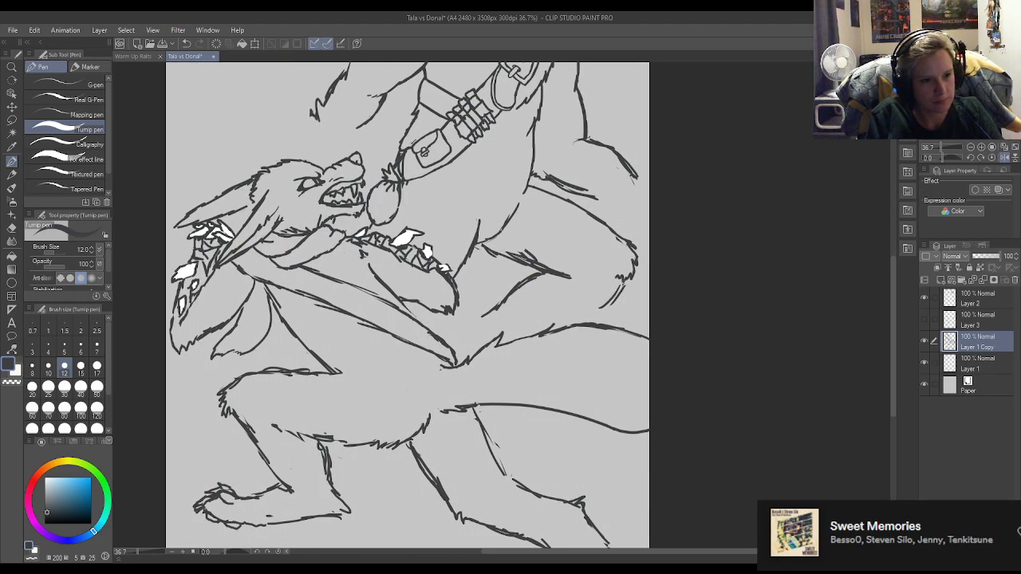
Replace the slanted calf line under the standing wolf's thigh with short downward strokes behind the knee, and tidy the thigh's underside.
{"action": "left_click_drag", "start_coordinate": [615, 297], "coordinate": [587, 323]}
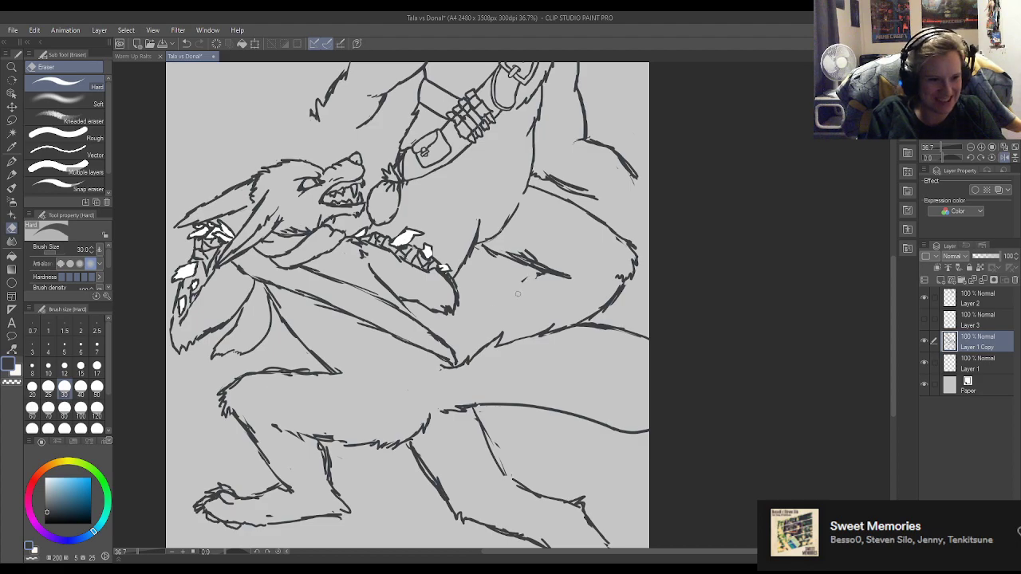
{"action": "mouse_move", "coordinate": [542, 276]}
{"action": "left_mouse_down"}
{"action": "mouse_move", "coordinate": [527, 289]}
{"action": "mouse_move", "coordinate": [528, 304]}
{"action": "mouse_move", "coordinate": [589, 321]}
{"action": "mouse_move", "coordinate": [619, 305]}
{"action": "mouse_move", "coordinate": [602, 300]}
{"action": "mouse_move", "coordinate": [624, 300]}
{"action": "mouse_move", "coordinate": [612, 317]}
{"action": "mouse_move", "coordinate": [626, 292]}
{"action": "mouse_move", "coordinate": [619, 286]}
{"action": "mouse_move", "coordinate": [630, 299]}
{"action": "left_mouse_up"}
{"action": "key", "text": "e"}
{"action": "key", "text": "p"}
{"action": "key", "text": "e"}
{"action": "key", "text": "p"}
{"action": "mouse_move", "coordinate": [567, 274]}
{"action": "left_mouse_down"}
{"action": "mouse_move", "coordinate": [551, 306]}
{"action": "mouse_move", "coordinate": [530, 305]}
{"action": "mouse_move", "coordinate": [524, 287]}
{"action": "left_mouse_up"}
{"action": "key", "text": "e"}
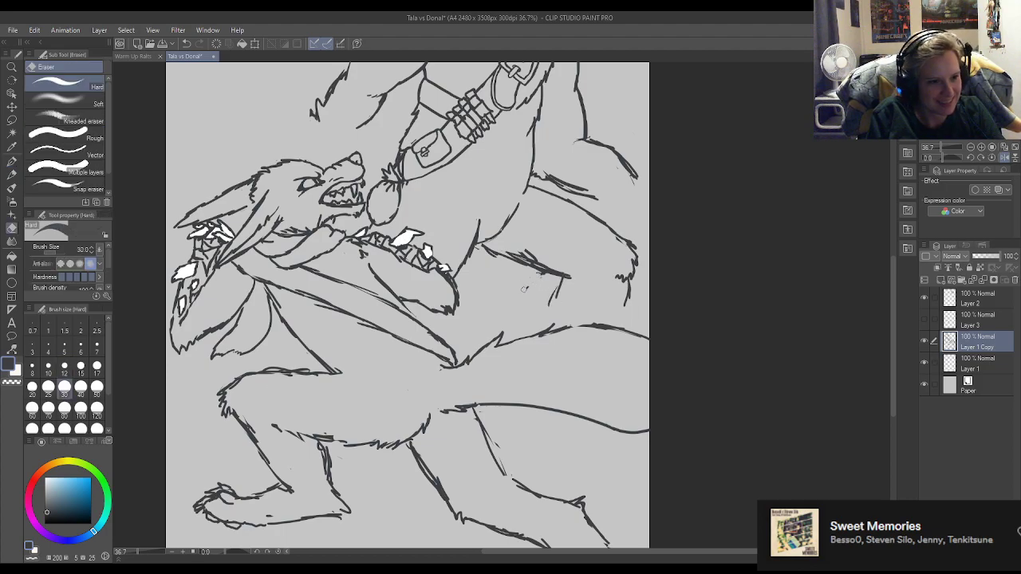
{"action": "mouse_move", "coordinate": [520, 252]}
{"action": "left_mouse_down"}
{"action": "mouse_move", "coordinate": [554, 267]}
{"action": "mouse_move", "coordinate": [554, 300]}
{"action": "mouse_move", "coordinate": [546, 293]}
{"action": "left_mouse_up"}
{"action": "key", "text": "p"}
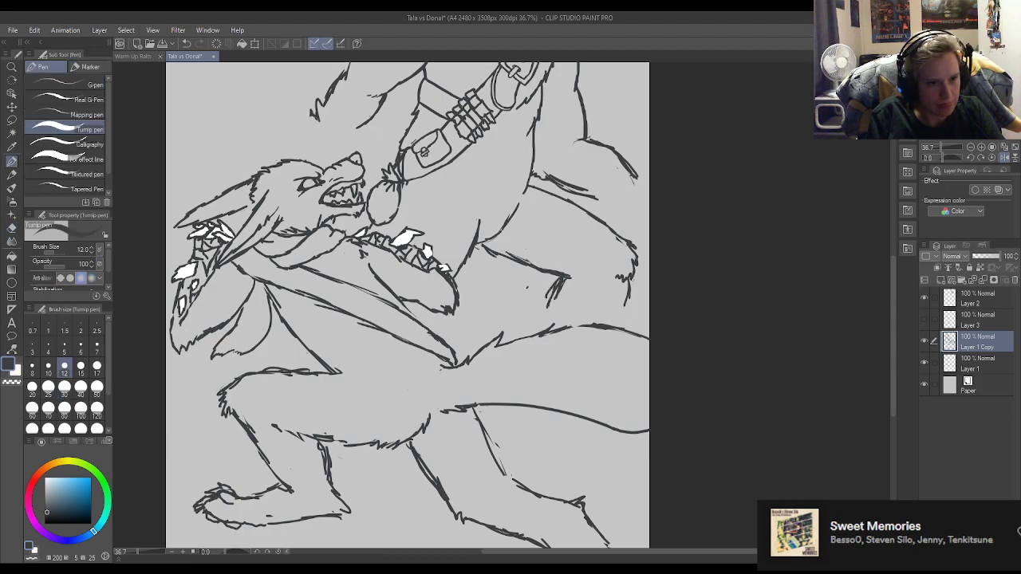
Draw the shin line from the knee fur down to the lower wolf's upper tail outline and clean up where they meet.
{"action": "key", "text": "e"}
{"action": "mouse_move", "coordinate": [633, 284]}
{"action": "left_mouse_down"}
{"action": "mouse_move", "coordinate": [605, 322]}
{"action": "mouse_move", "coordinate": [630, 284]}
{"action": "left_mouse_up"}
{"action": "key", "text": "p"}
{"action": "key", "text": "e"}
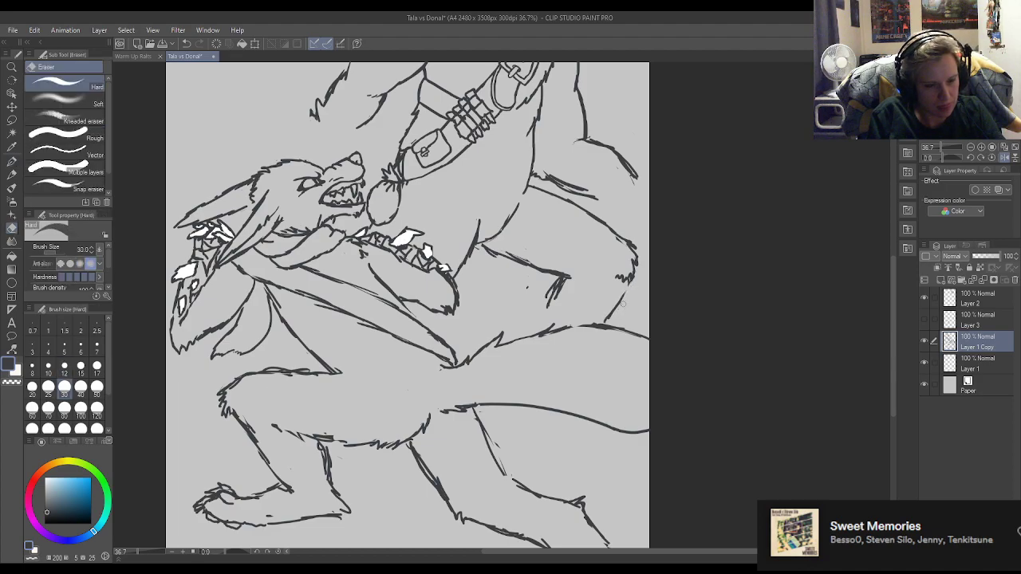
{"action": "key", "text": "p"}
{"action": "key", "text": "e"}
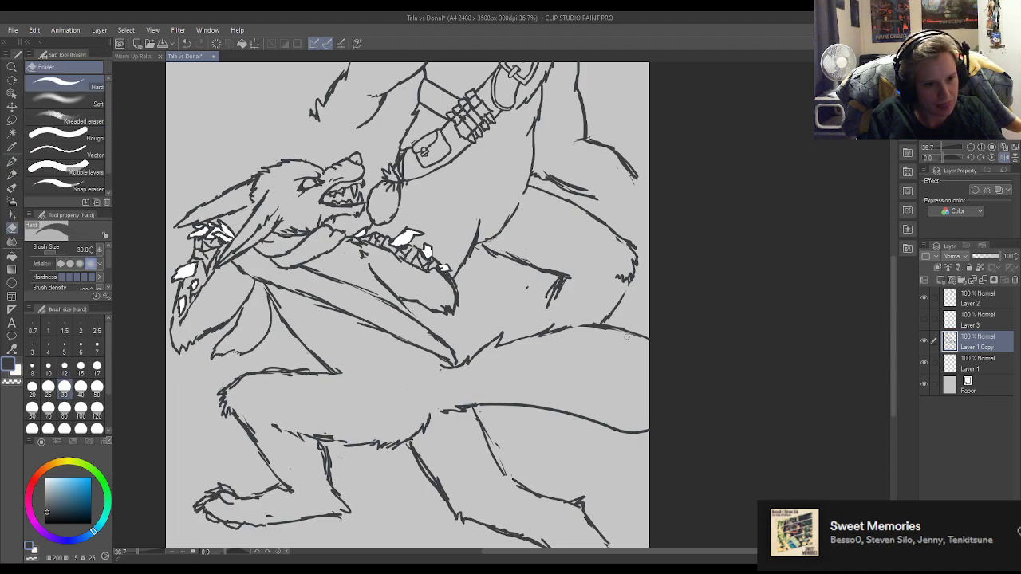
{"action": "mouse_move", "coordinate": [618, 335]}
{"action": "left_mouse_down"}
{"action": "mouse_move", "coordinate": [576, 323]}
{"action": "mouse_move", "coordinate": [597, 320]}
{"action": "mouse_move", "coordinate": [552, 337]}
{"action": "left_mouse_up"}
{"action": "key", "text": "p"}
{"action": "key", "text": "e"}
{"action": "key", "text": "p"}
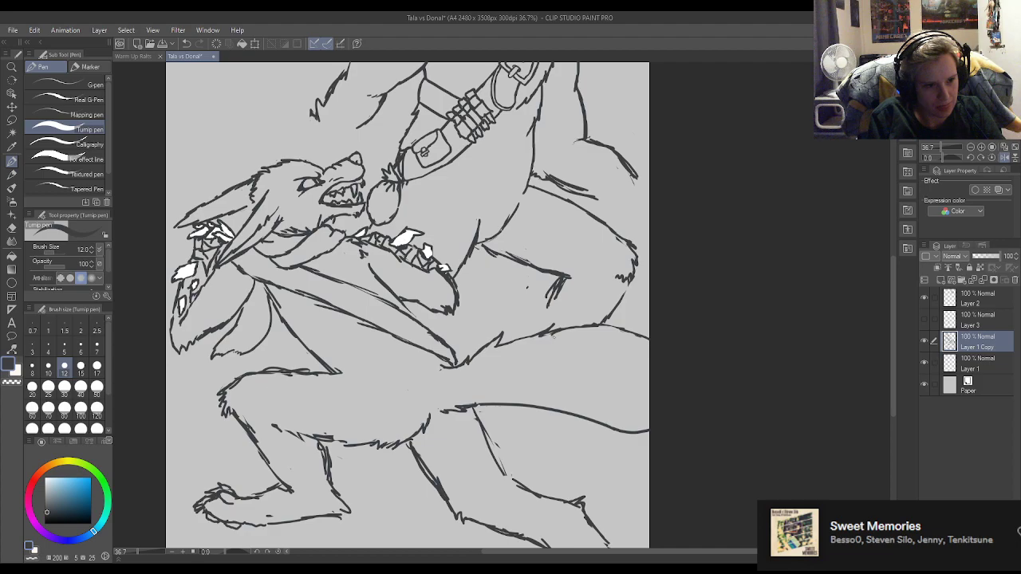
Redraw the calf as a single line from behind the knee down to the lower wolf's outline, removing the thick strokes and trimming its edges.
{"action": "key", "text": "e"}
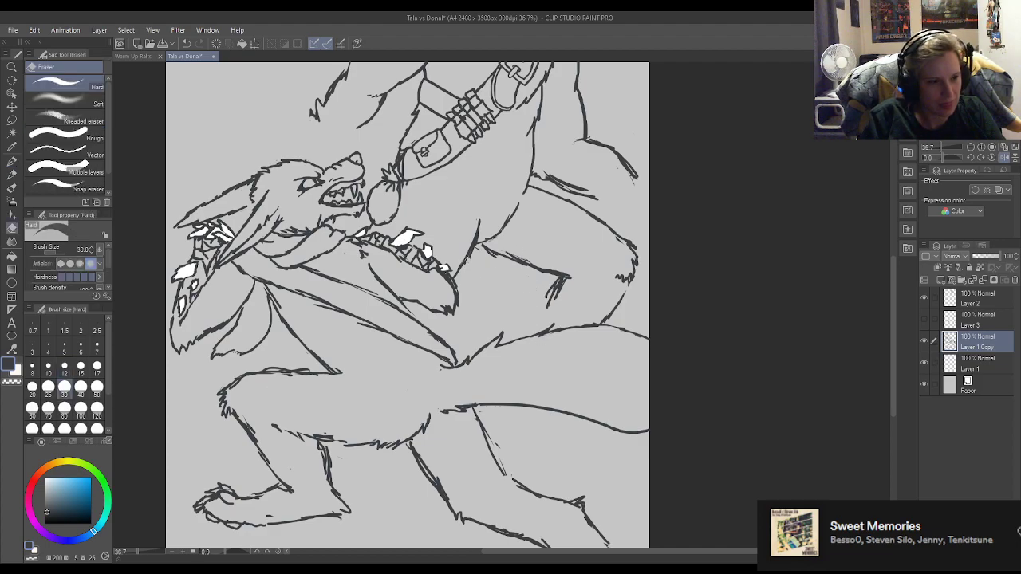
{"action": "mouse_move", "coordinate": [509, 252]}
{"action": "left_mouse_down"}
{"action": "mouse_move", "coordinate": [566, 273]}
{"action": "mouse_move", "coordinate": [536, 329]}
{"action": "left_mouse_up"}
{"action": "key", "text": "p"}
{"action": "key", "text": "e"}
{"action": "key", "text": "p"}
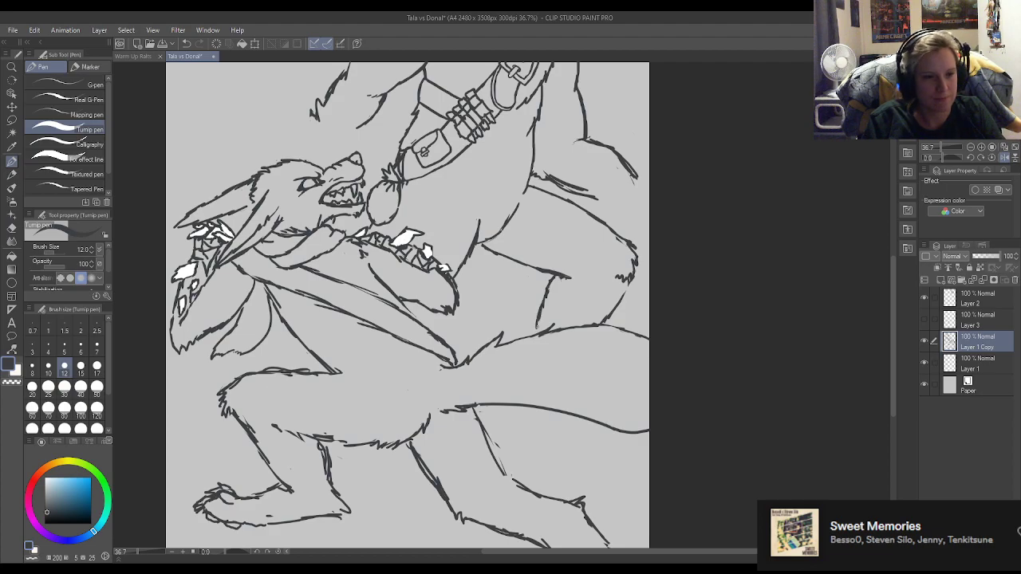
{"action": "key", "text": "e"}
{"action": "left_click_drag", "start_coordinate": [549, 291], "coordinate": [538, 327]}
{"action": "key", "text": "p"}
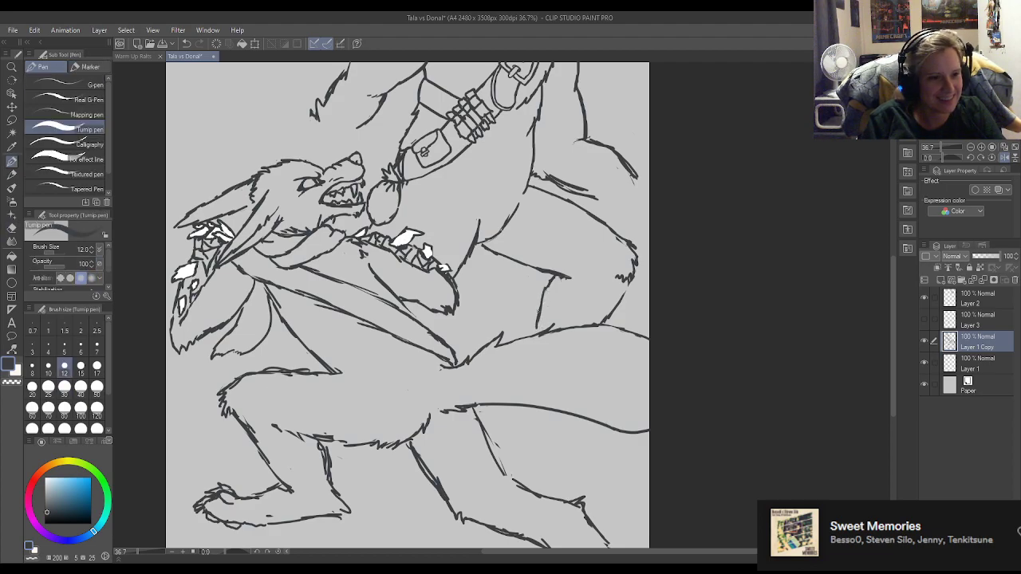
Replace the thick doubled strokes behind the standing wolf's hip with cleaner single lines, extending both the upper and lower lines toward the canvas edge.
{"action": "scroll", "coordinate": [630, 303], "scroll_direction": "down", "scroll_amount": 5}
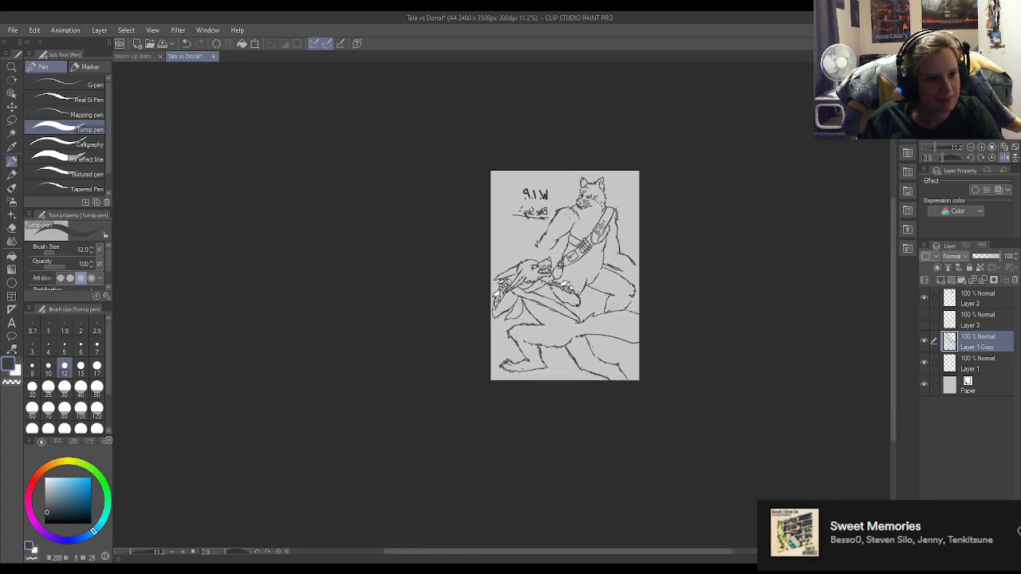
{"action": "scroll", "coordinate": [612, 251], "scroll_direction": "up", "scroll_amount": 4}
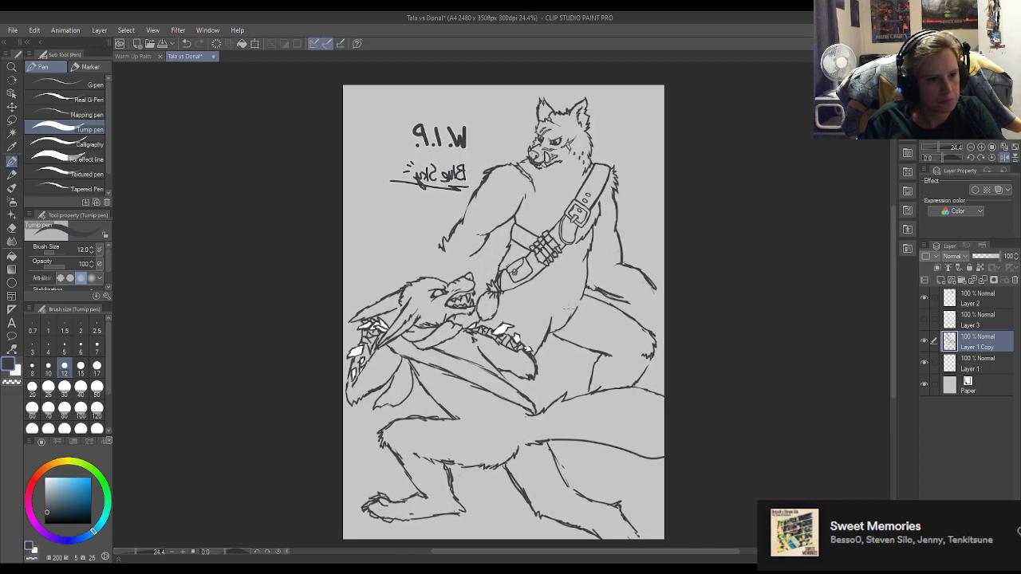
{"action": "scroll", "coordinate": [554, 363], "scroll_direction": "up", "scroll_amount": 1}
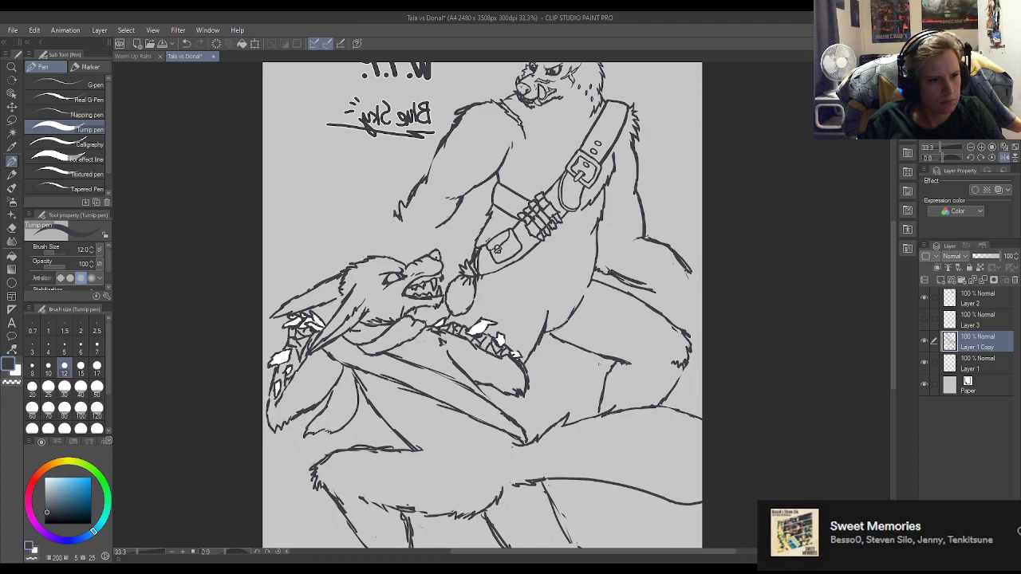
{"action": "scroll", "coordinate": [659, 281], "scroll_direction": "up", "scroll_amount": 1}
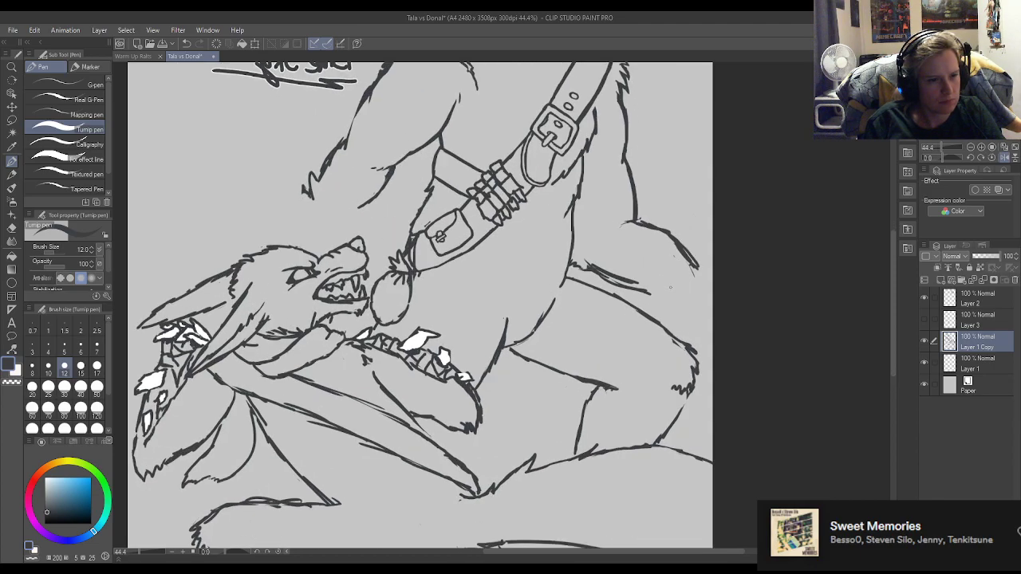
{"action": "key", "text": "e"}
{"action": "mouse_move", "coordinate": [585, 263]}
{"action": "left_mouse_down"}
{"action": "mouse_move", "coordinate": [650, 281]}
{"action": "mouse_move", "coordinate": [694, 263]}
{"action": "mouse_move", "coordinate": [677, 242]}
{"action": "mouse_move", "coordinate": [711, 266]}
{"action": "left_mouse_up"}
{"action": "key", "text": "p"}
{"action": "left_click_drag", "start_coordinate": [643, 294], "coordinate": [688, 311]}
{"action": "key", "text": "e"}
{"action": "key", "text": "p"}
{"action": "left_click_drag", "start_coordinate": [584, 273], "coordinate": [656, 297]}
{"action": "key", "text": "e"}
{"action": "key", "text": "p"}
Redraw the start of the upper hip curve where it meets the standing wolf's back line, and erase the stray marks along its edges.
{"action": "key", "text": "e"}
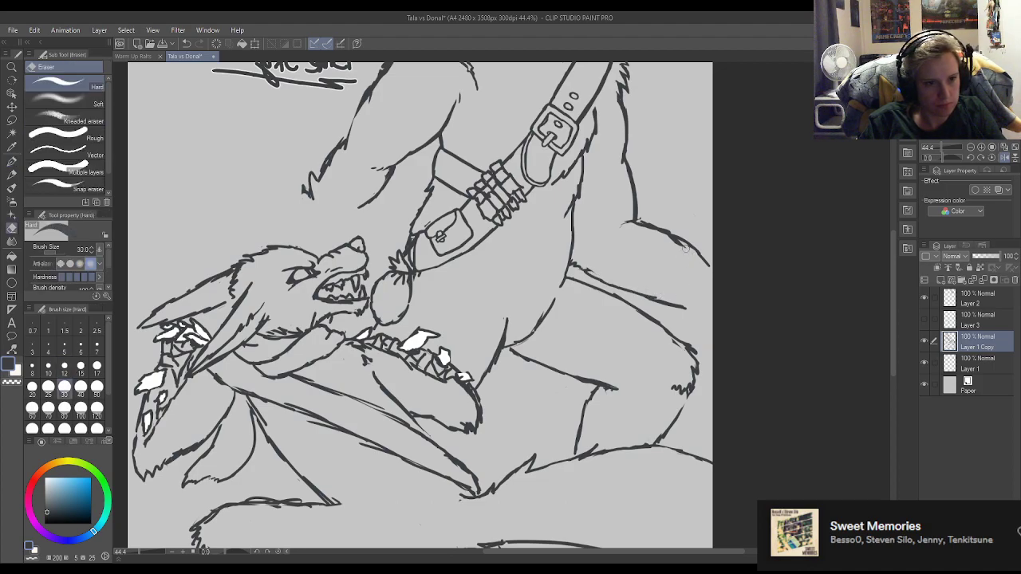
{"action": "key", "text": "p"}
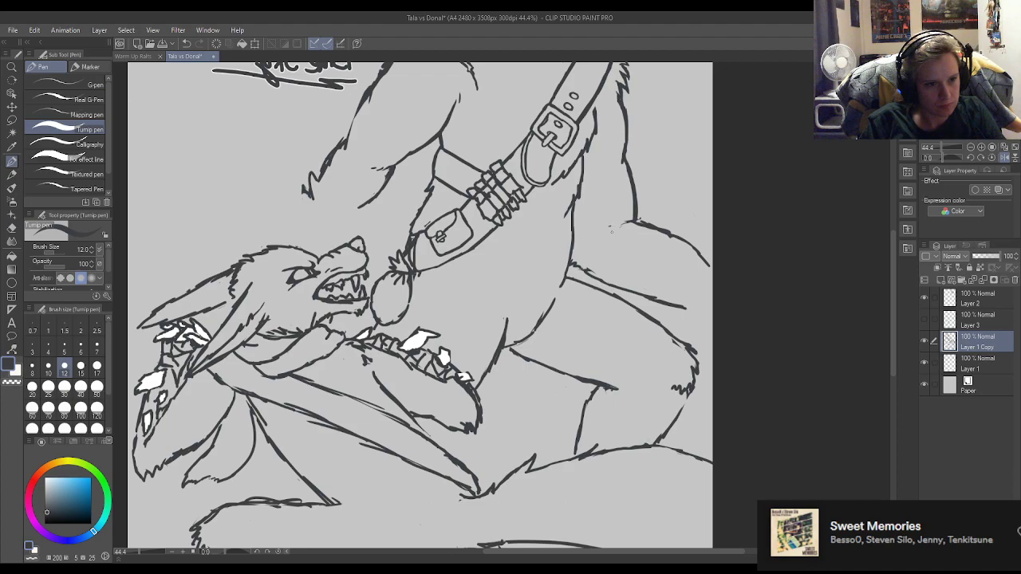
{"action": "left_click_drag", "start_coordinate": [637, 219], "coordinate": [676, 238]}
{"action": "key", "text": "e"}
{"action": "key", "text": "p"}
{"action": "key", "text": "e"}
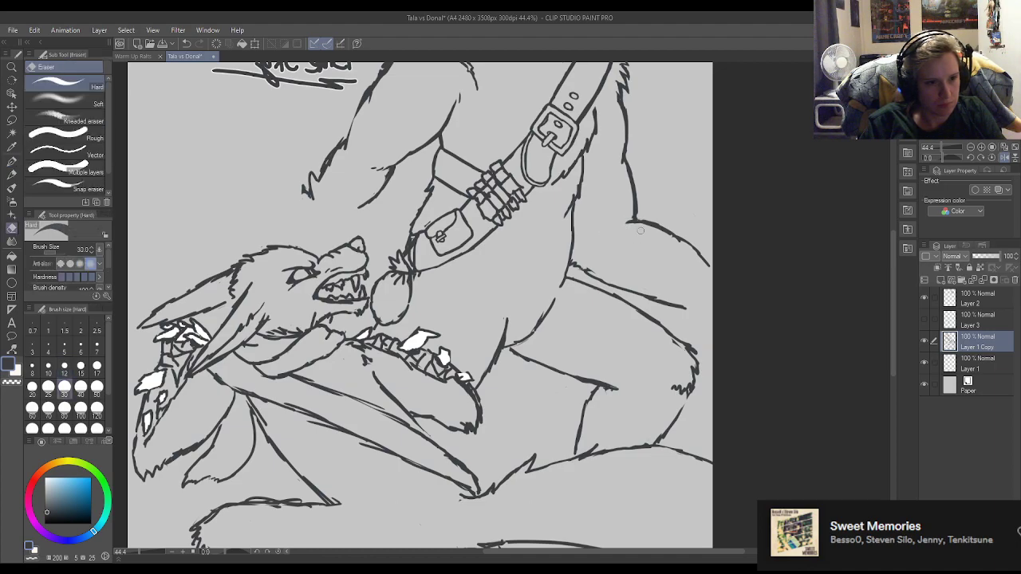
{"action": "key", "text": "p"}
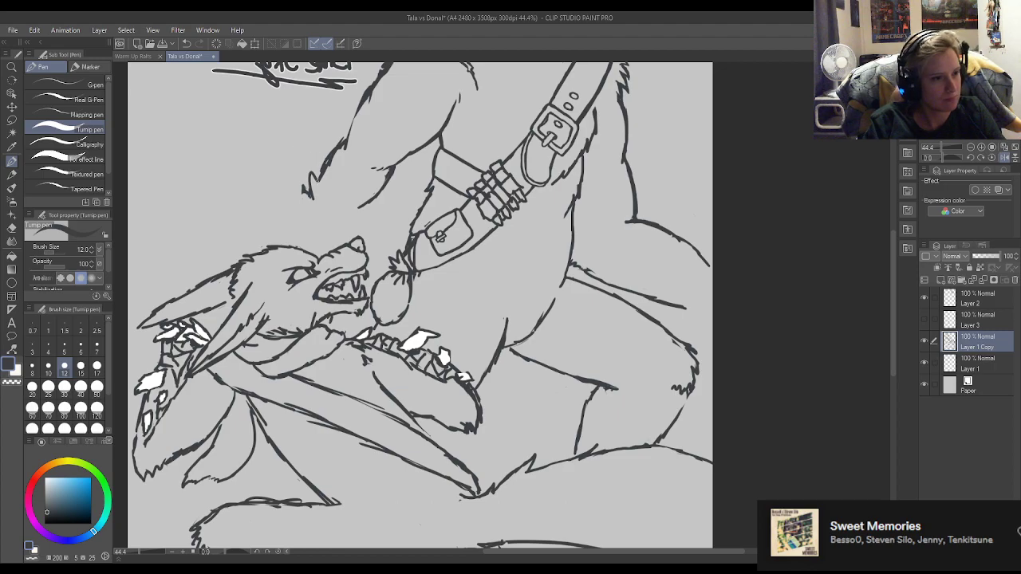
Trim the jagged fur strokes at the lower end of the standing wolf's arm outline and check the arm against the whole drawing.
{"action": "key", "text": "e"}
{"action": "mouse_move", "coordinate": [316, 175]}
{"action": "left_mouse_down"}
{"action": "mouse_move", "coordinate": [311, 197]}
{"action": "mouse_move", "coordinate": [303, 192]}
{"action": "left_mouse_up"}
{"action": "key", "text": "p"}
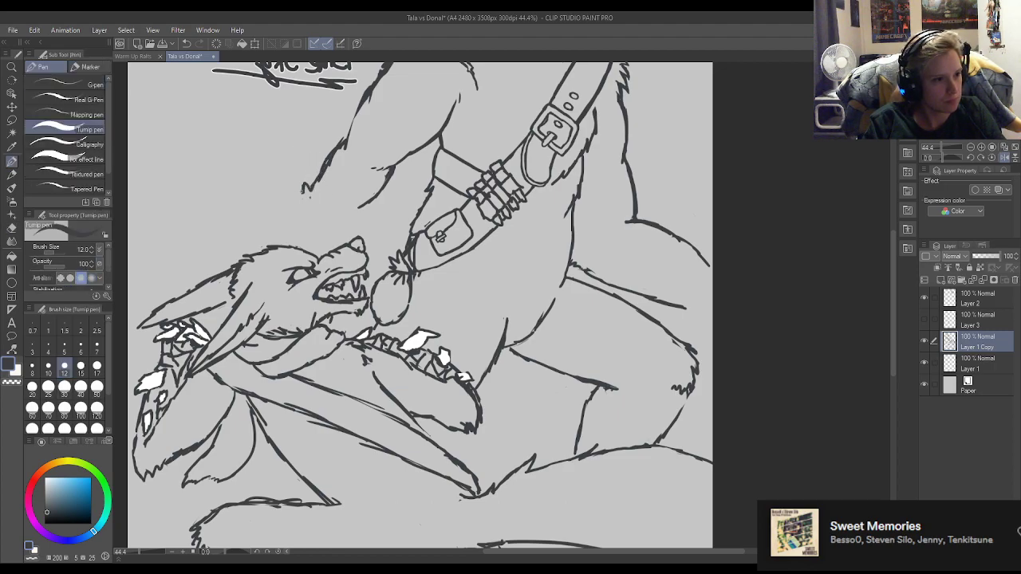
{"action": "scroll", "coordinate": [376, 348], "scroll_direction": "down", "scroll_amount": 5}
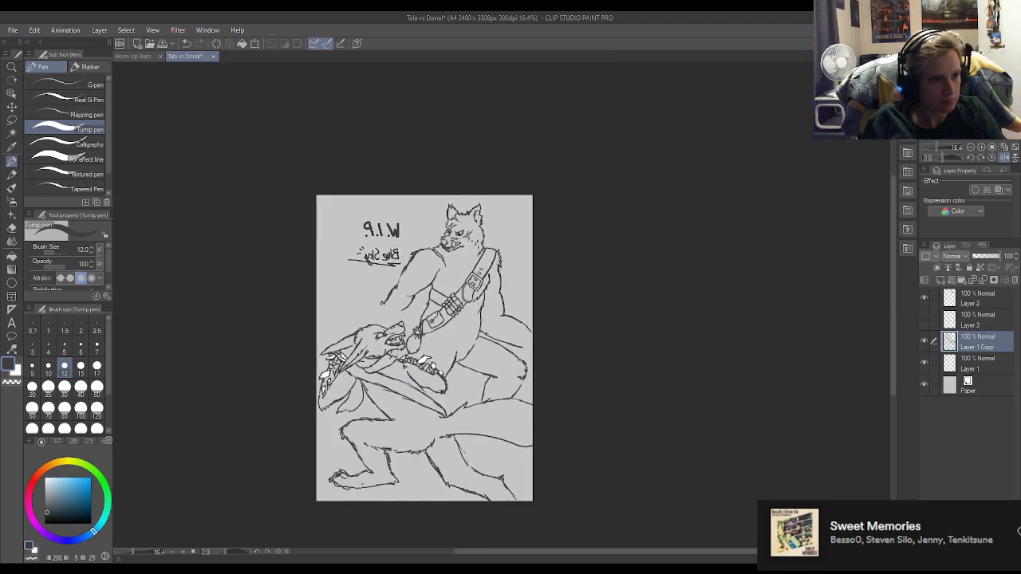
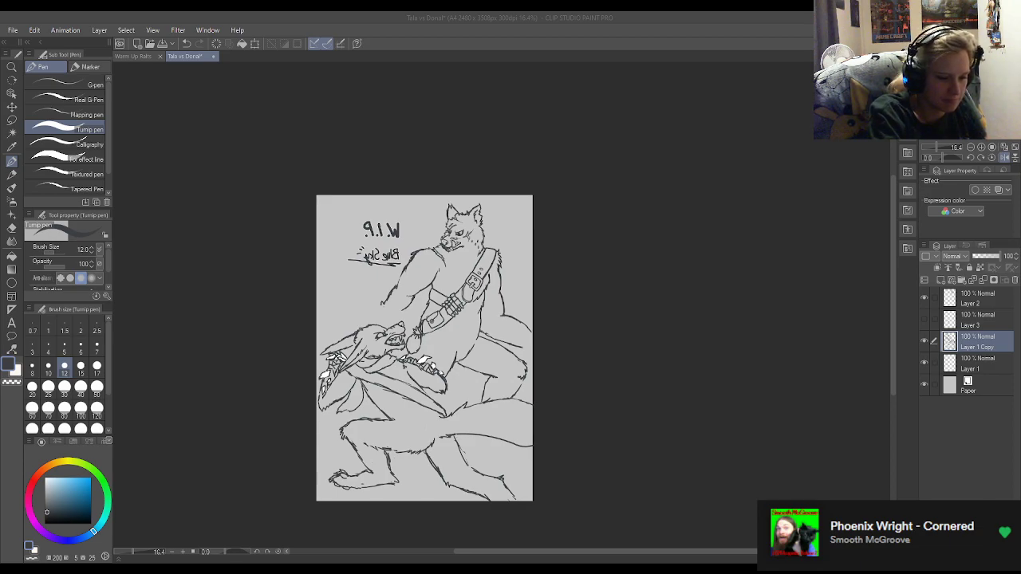
Extend the underside line of the standing wolf's forearm down toward the lower wolf's snout, and tidy its edge near the elbow.
{"action": "scroll", "coordinate": [390, 331], "scroll_direction": "up", "scroll_amount": 5}
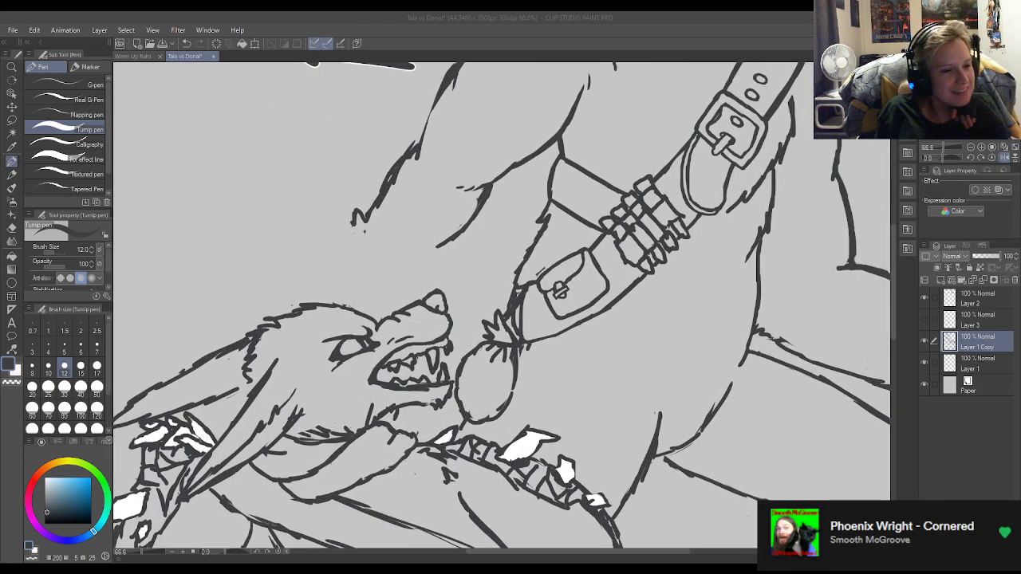
{"action": "left_click_drag", "start_coordinate": [440, 246], "coordinate": [411, 274]}
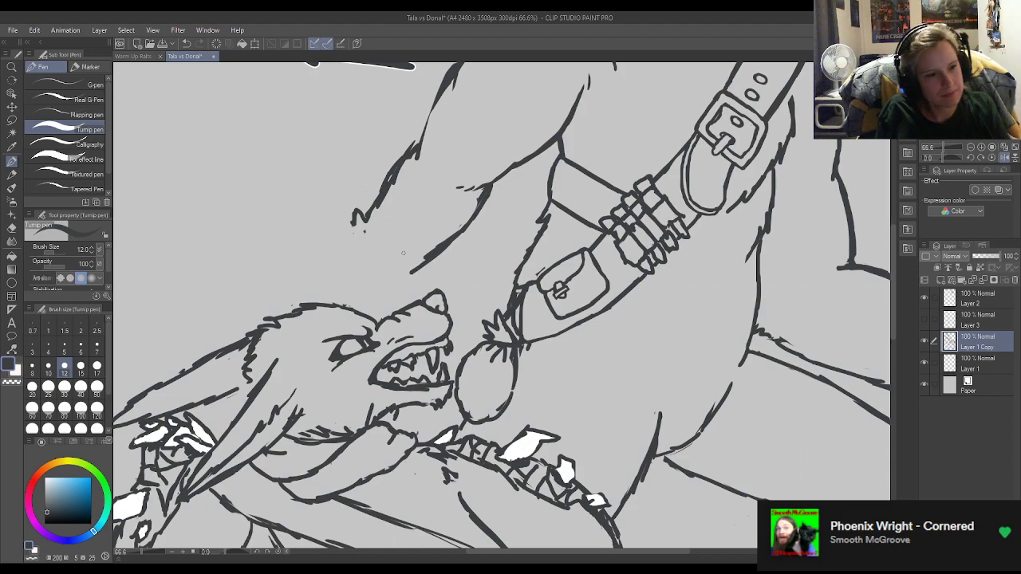
{"action": "key", "text": "e"}
{"action": "mouse_move", "coordinate": [444, 231]}
{"action": "left_mouse_down"}
{"action": "mouse_move", "coordinate": [418, 257]}
{"action": "mouse_move", "coordinate": [437, 239]}
{"action": "left_mouse_up"}
{"action": "key", "text": "p"}
{"action": "left_click_drag", "start_coordinate": [488, 194], "coordinate": [480, 216]}
{"action": "scroll", "coordinate": [411, 208], "scroll_direction": "down", "scroll_amount": 12}
{"action": "scroll", "coordinate": [375, 189], "scroll_direction": "up", "scroll_amount": 3}
{"action": "scroll", "coordinate": [376, 189], "scroll_direction": "up", "scroll_amount": 5}
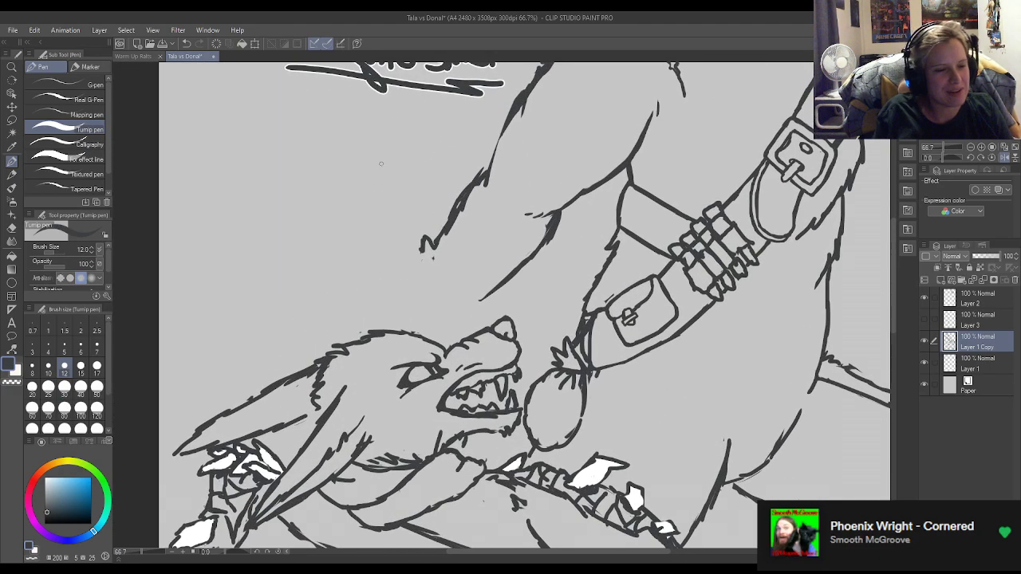
Erase the fur tuft ending the standing wolf's outer forearm line, and redraw that line as a thinner, smoother stroke from the elbow down.
{"action": "key", "text": "e"}
{"action": "mouse_move", "coordinate": [439, 249]}
{"action": "left_mouse_down"}
{"action": "mouse_move", "coordinate": [456, 216]}
{"action": "mouse_move", "coordinate": [440, 236]}
{"action": "left_mouse_up"}
{"action": "key", "text": "p"}
{"action": "left_click_drag", "start_coordinate": [464, 192], "coordinate": [424, 251]}
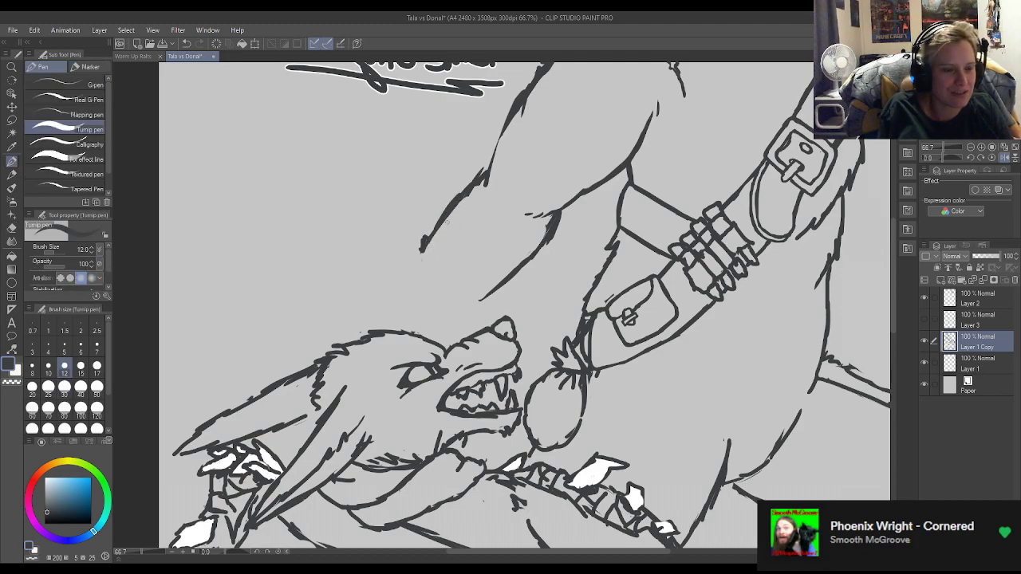
{"action": "key", "text": "e"}
{"action": "mouse_move", "coordinate": [477, 169]}
{"action": "left_mouse_down"}
{"action": "mouse_move", "coordinate": [437, 214]}
{"action": "mouse_move", "coordinate": [477, 194]}
{"action": "mouse_move", "coordinate": [444, 236]}
{"action": "left_mouse_up"}
{"action": "key", "text": "p"}
{"action": "left_click_drag", "start_coordinate": [480, 178], "coordinate": [406, 267]}
{"action": "key", "text": "e"}
{"action": "left_click_drag", "start_coordinate": [469, 198], "coordinate": [494, 175]}
{"action": "key", "text": "p"}
{"action": "left_click_drag", "start_coordinate": [500, 137], "coordinate": [474, 181]}
{"action": "left_click_drag", "start_coordinate": [499, 135], "coordinate": [480, 169]}
Erase the elbow section of the standing wolf's inner arm line between the upper arm and the forearm.
{"action": "left_click_drag", "start_coordinate": [578, 205], "coordinate": [541, 202]}
{"action": "scroll", "coordinate": [541, 202], "scroll_direction": "up", "scroll_amount": 3}
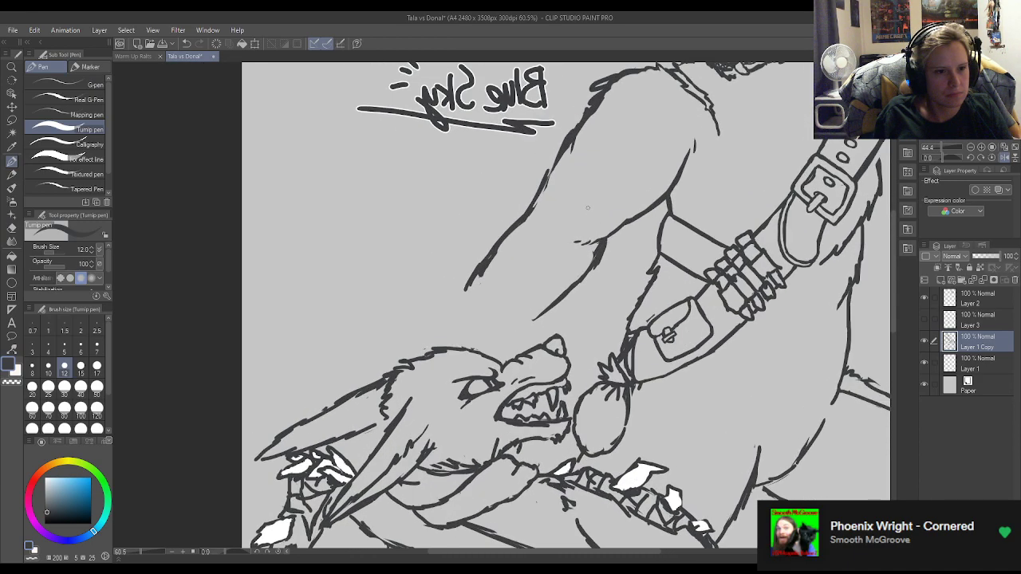
{"action": "key", "text": "e"}
{"action": "left_click_drag", "start_coordinate": [578, 242], "coordinate": [628, 223]}
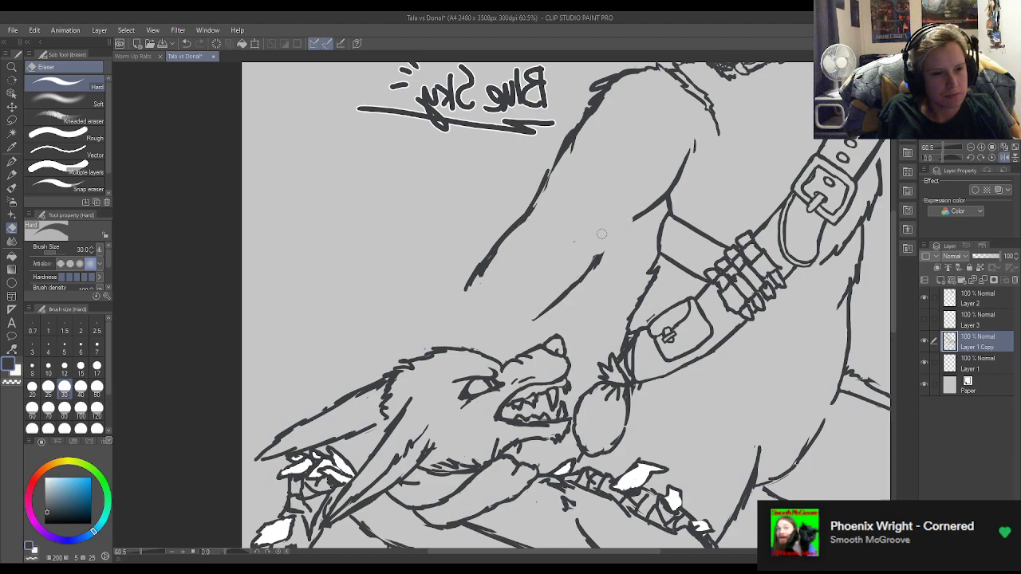
{"action": "key", "text": "p"}
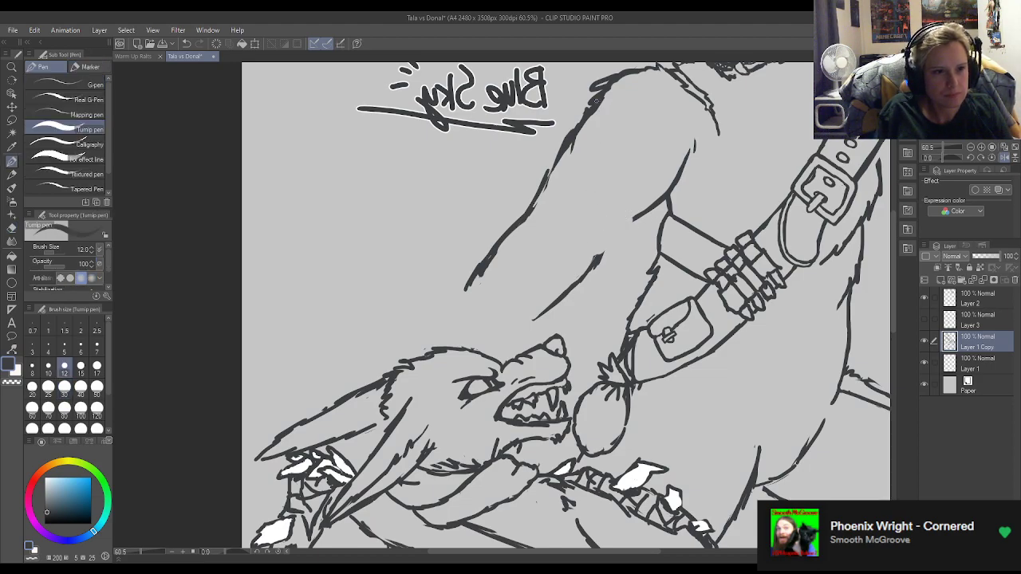
Erase the thick, jagged outline over the standing wolf's shoulder and outer upper arm.
{"action": "key", "text": "e"}
{"action": "left_click_drag", "start_coordinate": [600, 96], "coordinate": [563, 155]}
{"action": "key", "text": "p"}
{"action": "key", "text": "e"}
{"action": "mouse_move", "coordinate": [597, 95]}
{"action": "left_mouse_down"}
{"action": "mouse_move", "coordinate": [609, 70]}
{"action": "mouse_move", "coordinate": [584, 87]}
{"action": "mouse_move", "coordinate": [645, 77]}
{"action": "mouse_move", "coordinate": [616, 78]}
{"action": "left_mouse_up"}
{"action": "key", "text": "p"}
{"action": "key", "text": "e"}
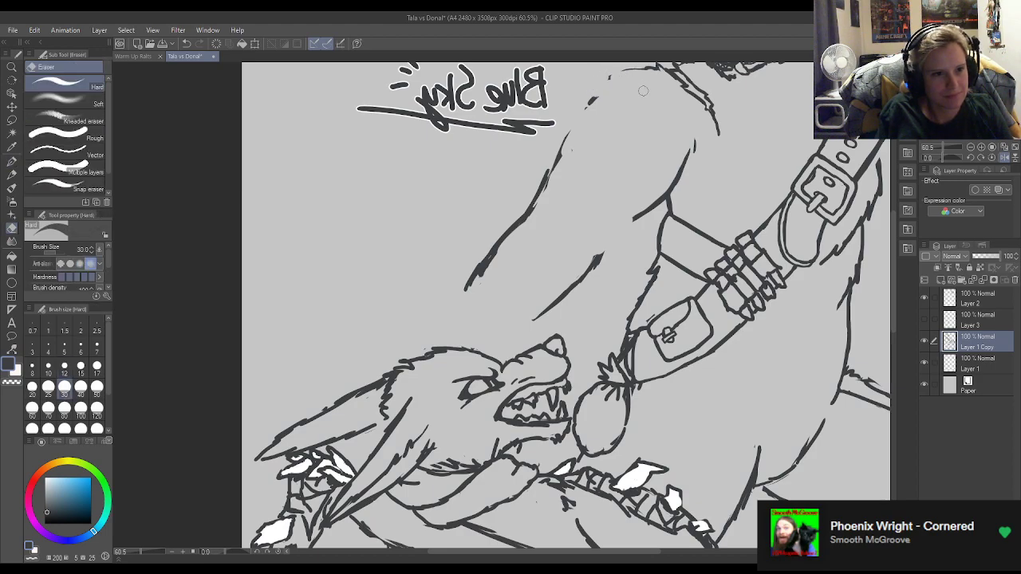
{"action": "scroll", "coordinate": [892, 263], "scroll_direction": "up", "scroll_amount": 2}
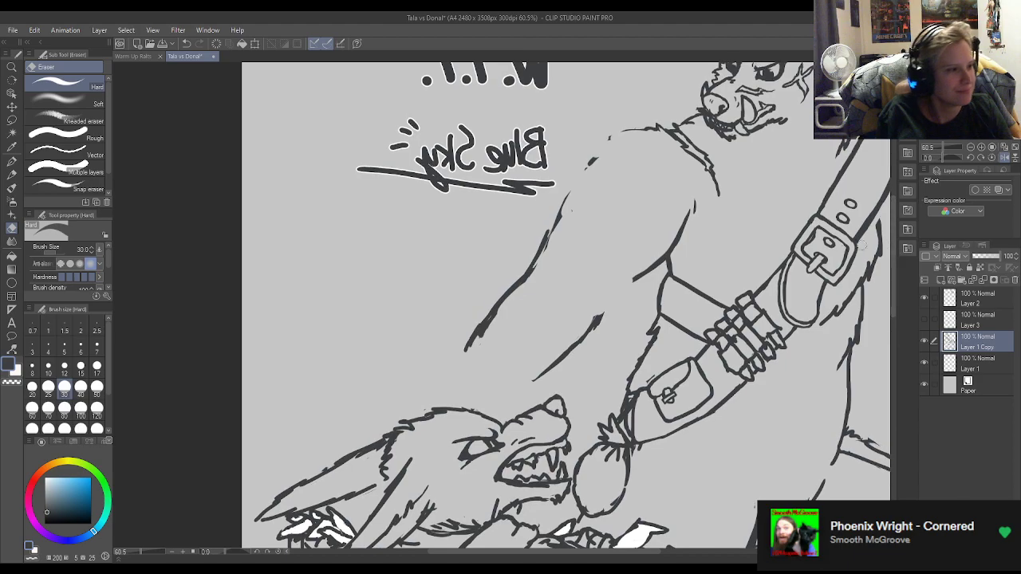
Redraw the standing wolf's outer arm line from the top of the shoulder down past the elbow, trimming its lower part.
{"action": "key", "text": "p"}
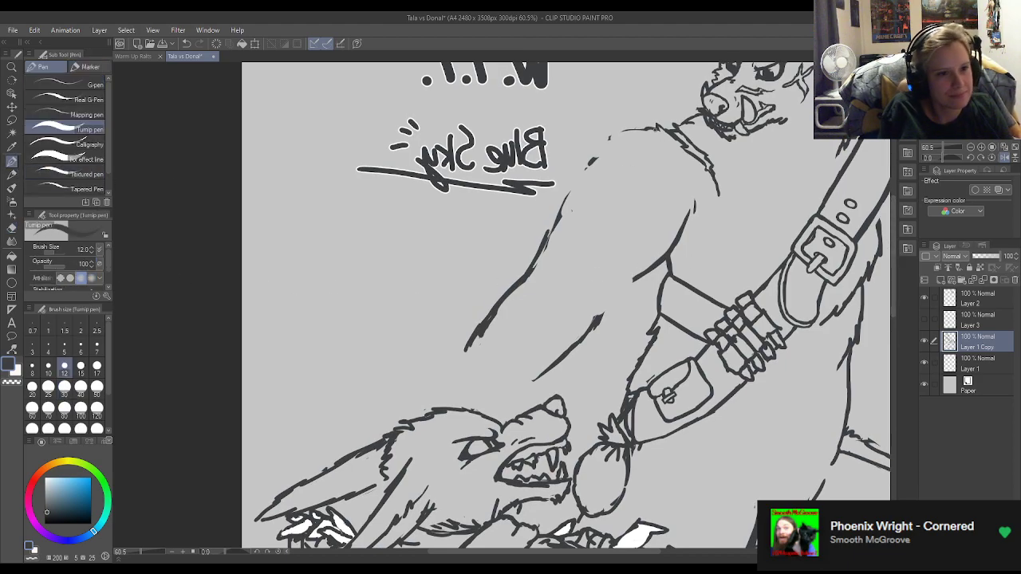
{"action": "mouse_move", "coordinate": [652, 127]}
{"action": "left_mouse_down"}
{"action": "mouse_move", "coordinate": [624, 130]}
{"action": "mouse_move", "coordinate": [597, 150]}
{"action": "mouse_move", "coordinate": [523, 301]}
{"action": "mouse_move", "coordinate": [486, 312]}
{"action": "left_mouse_up"}
{"action": "key", "text": "e"}
{"action": "left_click_drag", "start_coordinate": [523, 279], "coordinate": [480, 313]}
{"action": "key", "text": "p"}
{"action": "left_click_drag", "start_coordinate": [488, 311], "coordinate": [460, 345]}
Sketch new forearm lines below the standing wolf's elbow, angling the outer one away from the body, and check the pose zoomed out.
{"action": "left_click_drag", "start_coordinate": [626, 283], "coordinate": [558, 363]}
{"action": "key", "text": "e"}
{"action": "key", "text": "p"}
{"action": "mouse_move", "coordinate": [598, 324]}
{"action": "left_mouse_down"}
{"action": "mouse_move", "coordinate": [583, 360]}
{"action": "mouse_move", "coordinate": [562, 373]}
{"action": "left_mouse_up"}
{"action": "left_click_drag", "start_coordinate": [482, 313], "coordinate": [456, 325]}
{"action": "mouse_move", "coordinate": [479, 318]}
{"action": "left_mouse_down"}
{"action": "mouse_move", "coordinate": [457, 335]}
{"action": "mouse_move", "coordinate": [463, 341]}
{"action": "mouse_move", "coordinate": [459, 329]}
{"action": "left_mouse_up"}
{"action": "key", "text": "e"}
{"action": "key", "text": "p"}
{"action": "scroll", "coordinate": [426, 294], "scroll_direction": "down", "scroll_amount": 5}
{"action": "scroll", "coordinate": [469, 283], "scroll_direction": "down", "scroll_amount": 2}
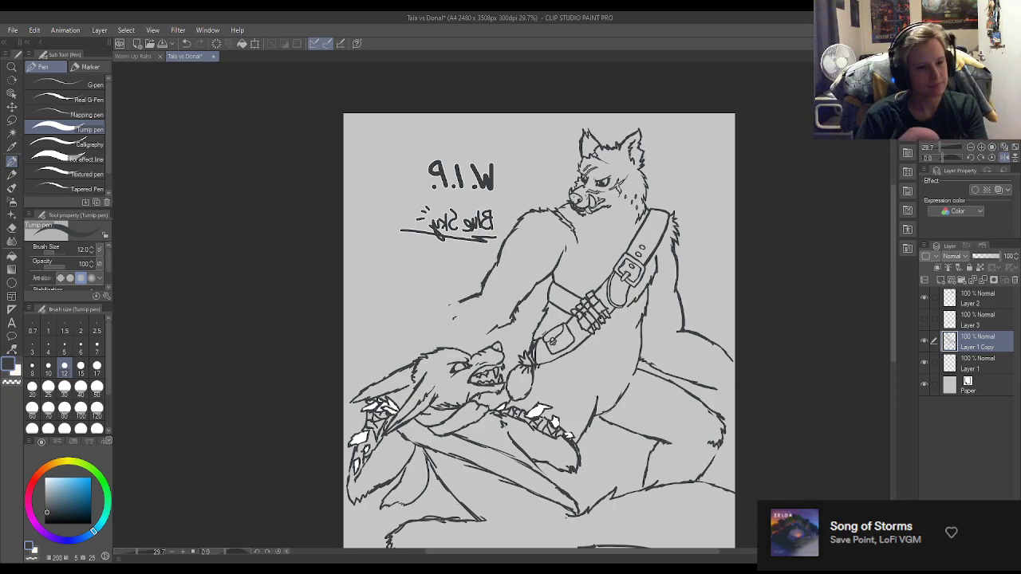
Erase both forearm lines of the standing wolf, leaving only the upper arm down to the elbow.
{"action": "key", "text": "e"}
{"action": "left_click_drag", "start_coordinate": [452, 311], "coordinate": [476, 296]}
{"action": "mouse_move", "coordinate": [518, 323]}
{"action": "left_mouse_down"}
{"action": "mouse_move", "coordinate": [493, 328]}
{"action": "mouse_move", "coordinate": [504, 325]}
{"action": "left_mouse_up"}
{"action": "mouse_move", "coordinate": [520, 287]}
{"action": "left_mouse_down"}
{"action": "mouse_move", "coordinate": [525, 302]}
{"action": "mouse_move", "coordinate": [535, 282]}
{"action": "mouse_move", "coordinate": [537, 292]}
{"action": "left_mouse_up"}
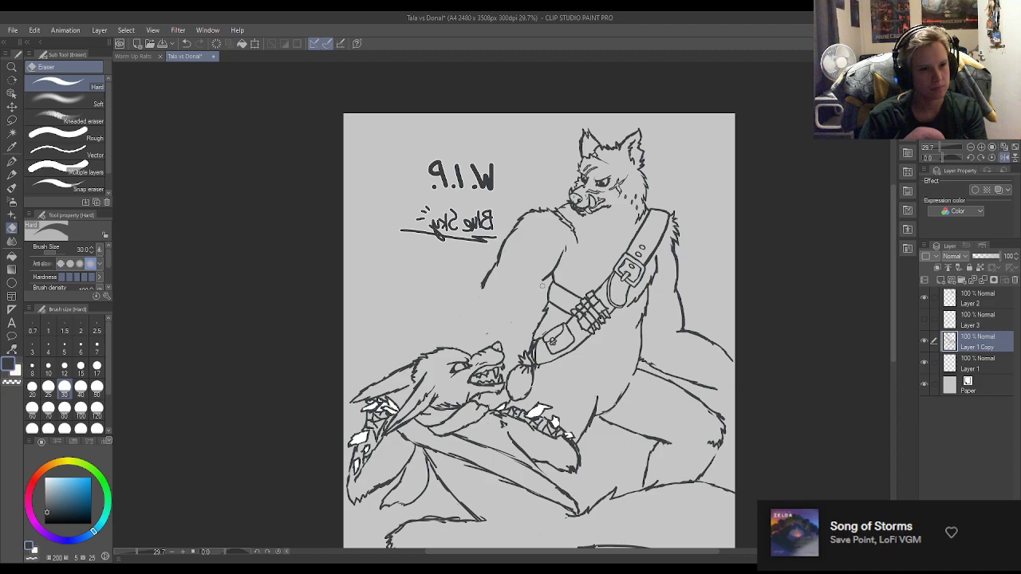
{"action": "key", "text": "p"}
Select the standing wolf's outer upper-arm line with the Lasso, shift it slightly toward the body, and deselect it.
{"action": "left_click", "coordinate": [12, 121]}
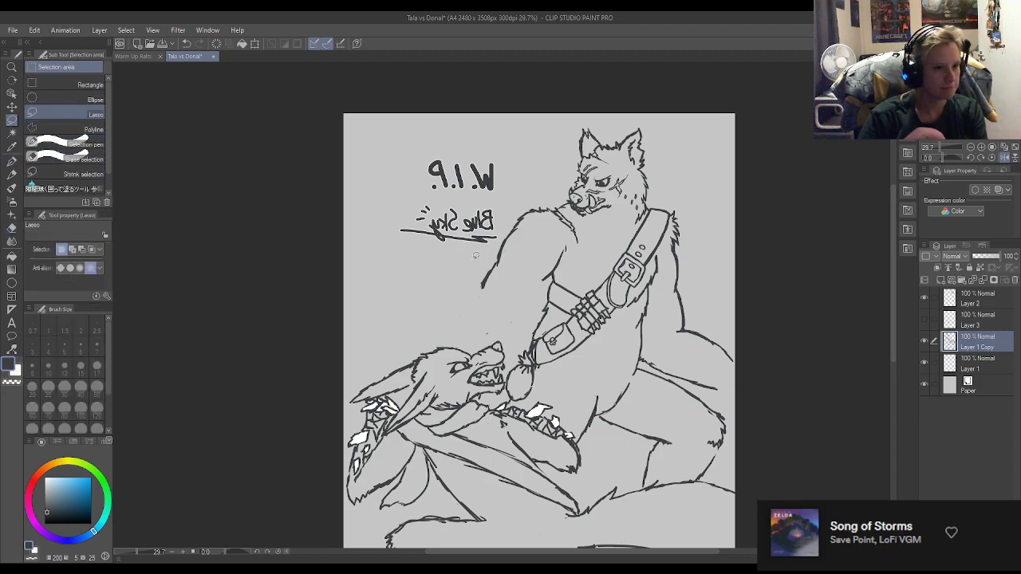
{"action": "mouse_move", "coordinate": [495, 304]}
{"action": "left_mouse_down"}
{"action": "mouse_move", "coordinate": [539, 219]}
{"action": "mouse_move", "coordinate": [538, 192]}
{"action": "mouse_move", "coordinate": [494, 222]}
{"action": "mouse_move", "coordinate": [496, 244]}
{"action": "mouse_move", "coordinate": [465, 299]}
{"action": "left_mouse_up"}
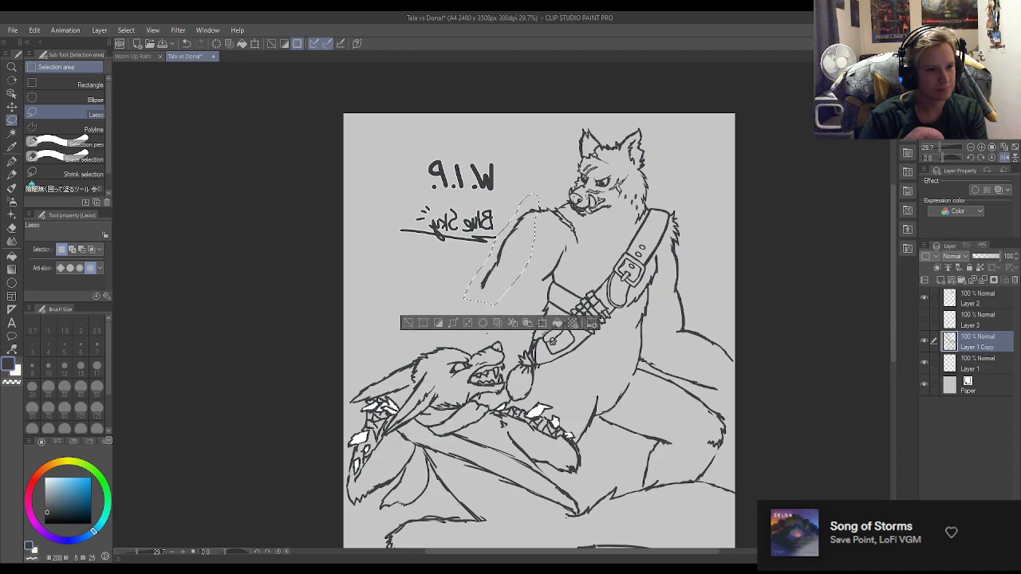
{"action": "left_click_drag", "start_coordinate": [513, 254], "coordinate": [522, 244]}
{"action": "left_click", "coordinate": [535, 302]}
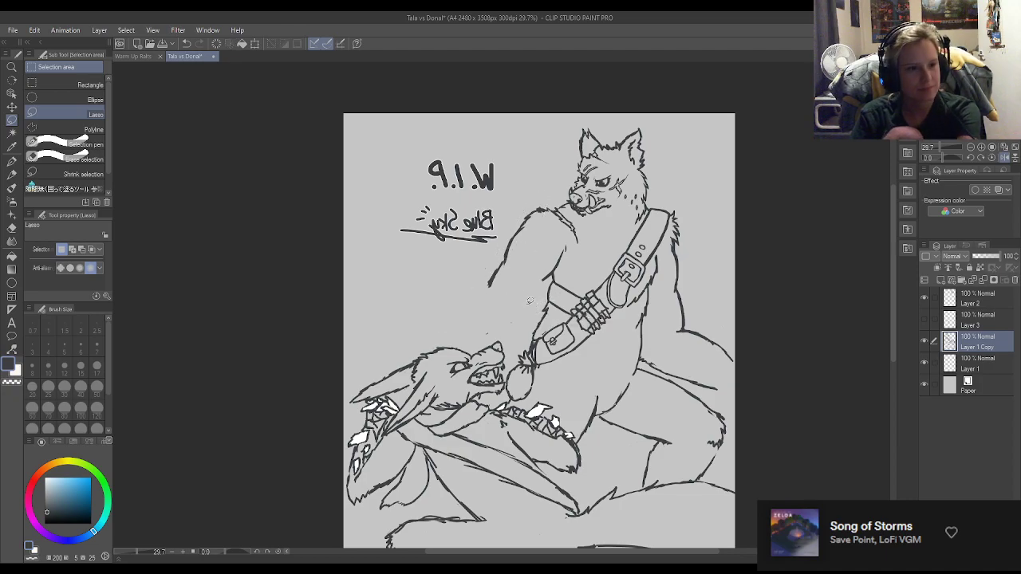
Examine the narrowed upper arm and the placement of both wolves at several zoom levels.
{"action": "left_click", "coordinate": [11, 162]}
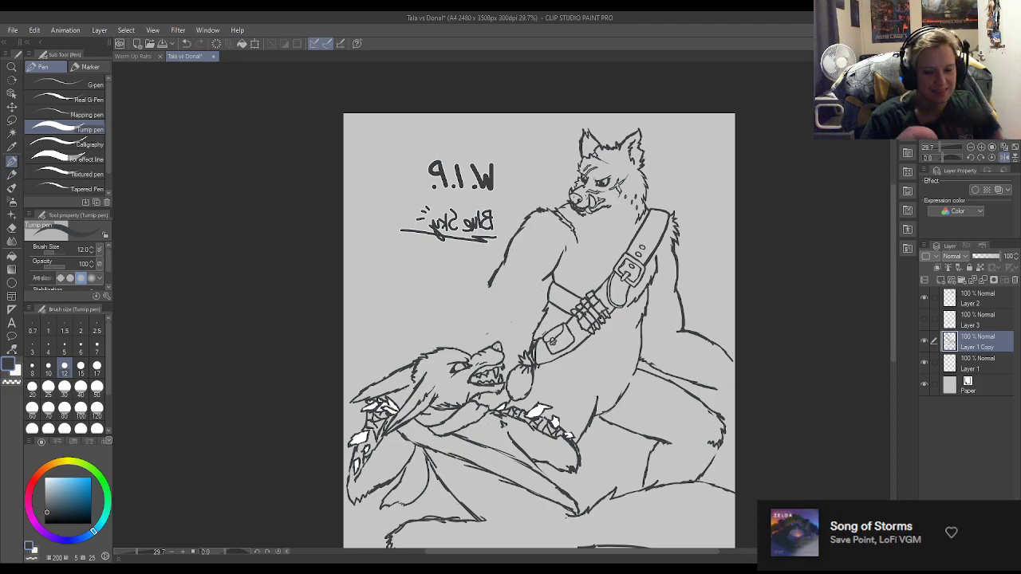
{"action": "key", "text": "e"}
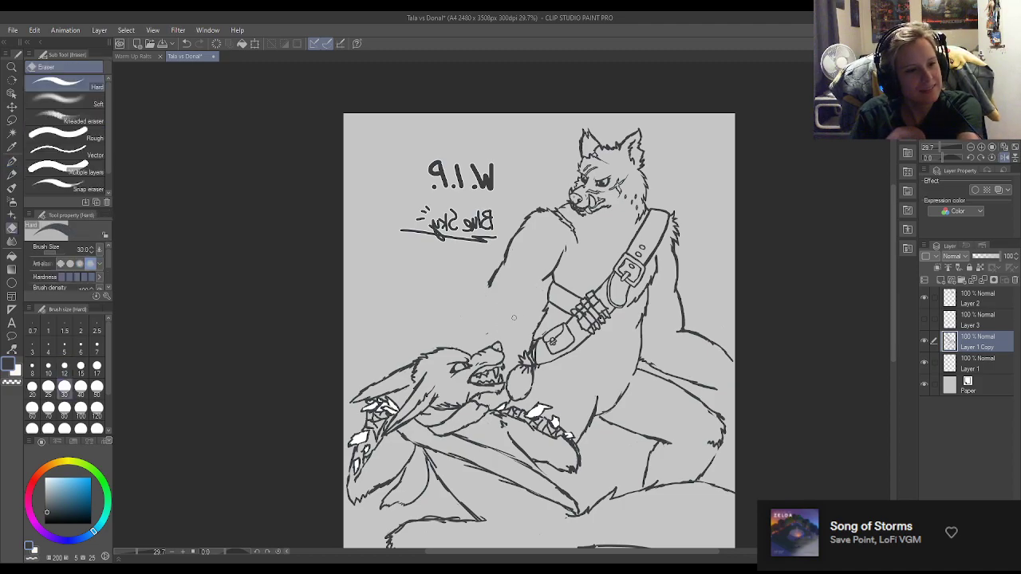
{"action": "key", "text": "p"}
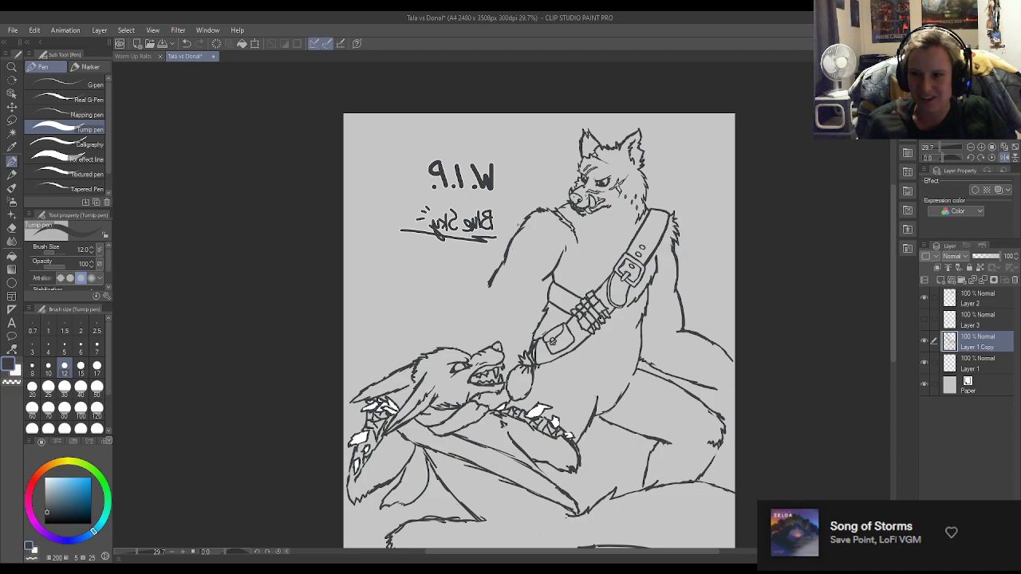
{"action": "scroll", "coordinate": [575, 202], "scroll_direction": "down", "scroll_amount": 6}
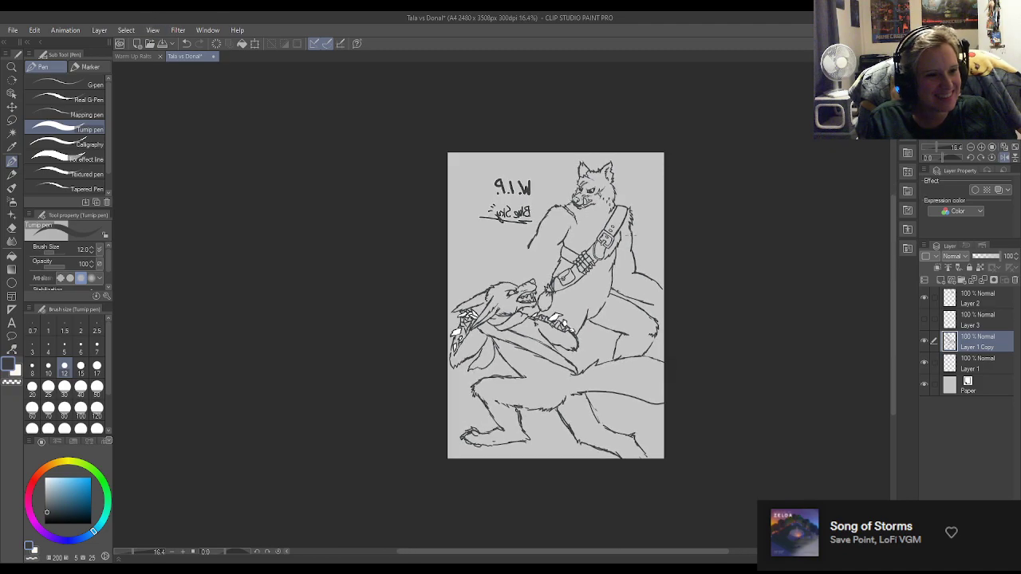
{"action": "scroll", "coordinate": [603, 241], "scroll_direction": "up", "scroll_amount": 11}
{"action": "scroll", "coordinate": [600, 240], "scroll_direction": "down", "scroll_amount": 6}
{"action": "scroll", "coordinate": [600, 240], "scroll_direction": "up", "scroll_amount": 5}
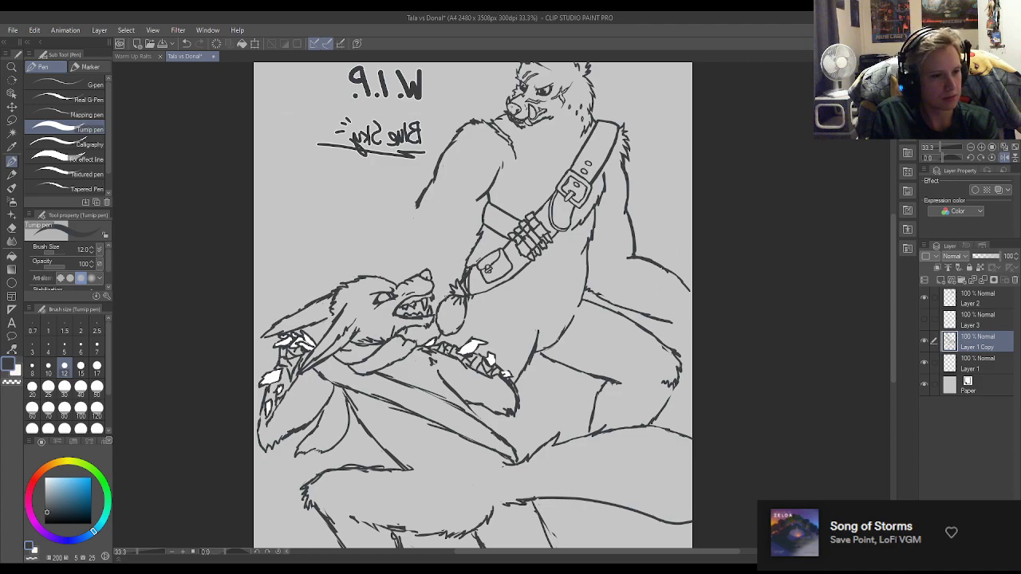
{"action": "scroll", "coordinate": [533, 304], "scroll_direction": "down", "scroll_amount": 3}
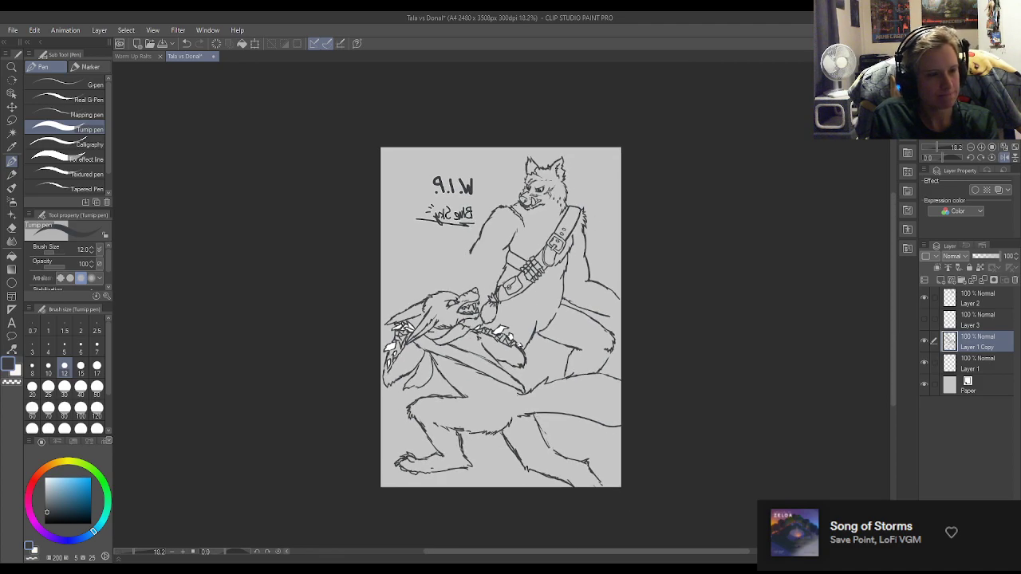
{"action": "scroll", "coordinate": [539, 182], "scroll_direction": "up", "scroll_amount": 2}
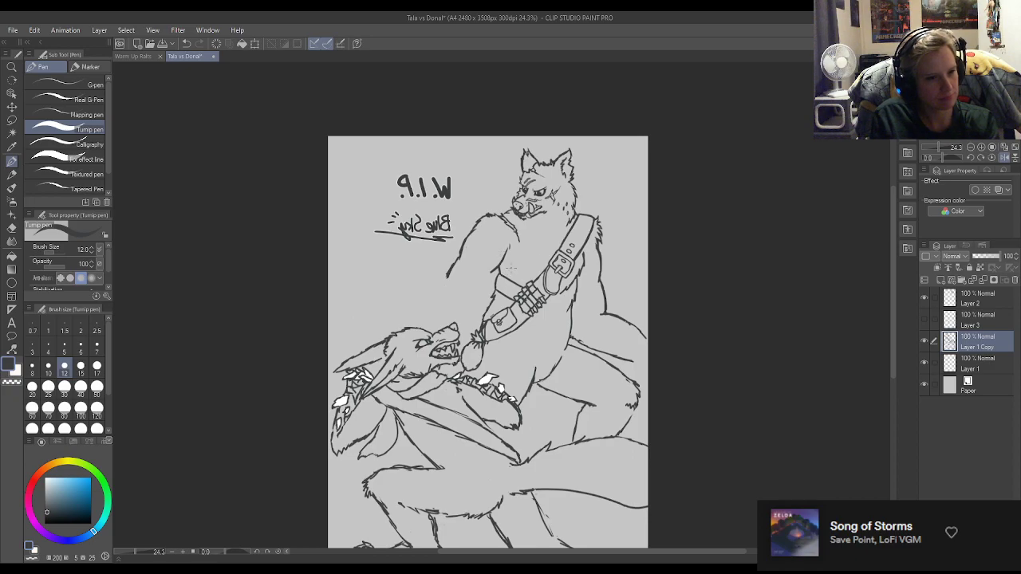
Lasso the whole standing wolf, move it slightly away from the lower wolf's head toward the canvas edge, and deselect it.
{"action": "left_click", "coordinate": [11, 119]}
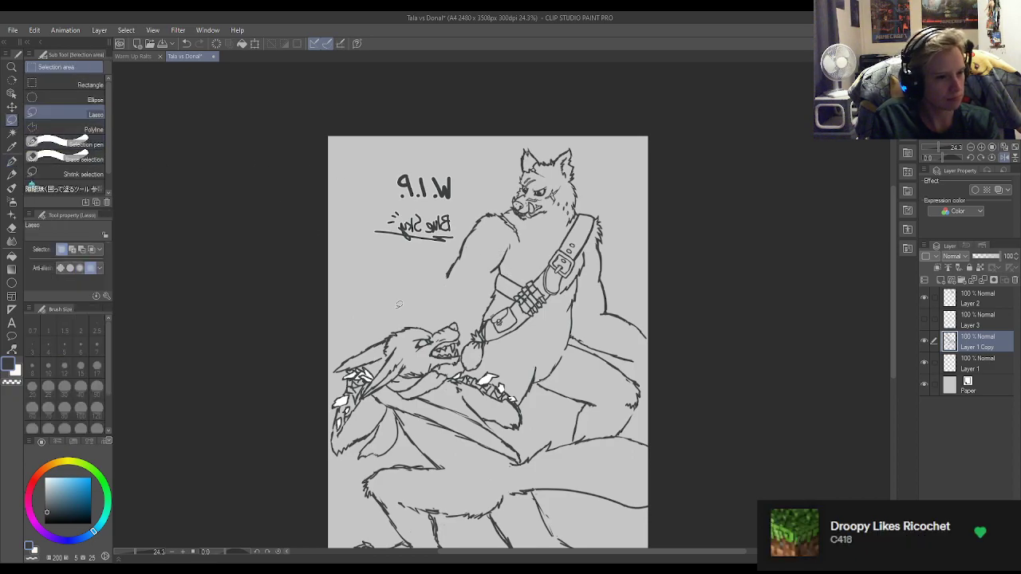
{"action": "scroll", "coordinate": [458, 327], "scroll_direction": "down", "scroll_amount": 1}
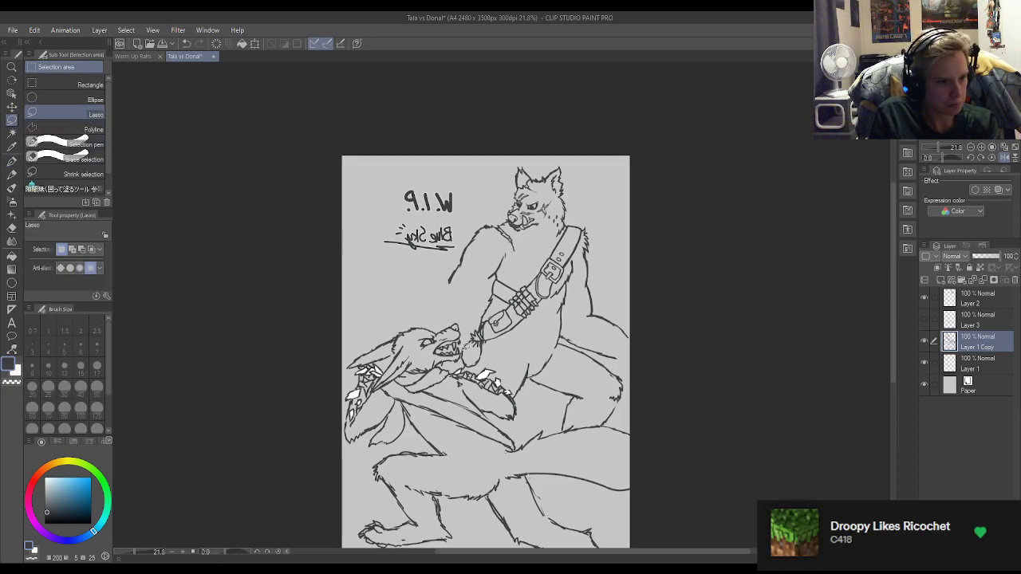
{"action": "mouse_move", "coordinate": [464, 361]}
{"action": "left_mouse_down"}
{"action": "mouse_move", "coordinate": [515, 360]}
{"action": "mouse_move", "coordinate": [516, 393]}
{"action": "mouse_move", "coordinate": [558, 411]}
{"action": "mouse_move", "coordinate": [618, 413]}
{"action": "mouse_move", "coordinate": [680, 319]}
{"action": "mouse_move", "coordinate": [649, 194]}
{"action": "mouse_move", "coordinate": [593, 144]}
{"action": "mouse_move", "coordinate": [511, 129]}
{"action": "mouse_move", "coordinate": [463, 239]}
{"action": "mouse_move", "coordinate": [433, 279]}
{"action": "mouse_move", "coordinate": [469, 316]}
{"action": "mouse_move", "coordinate": [458, 305]}
{"action": "left_mouse_up"}
{"action": "left_click_drag", "start_coordinate": [527, 310], "coordinate": [542, 324]}
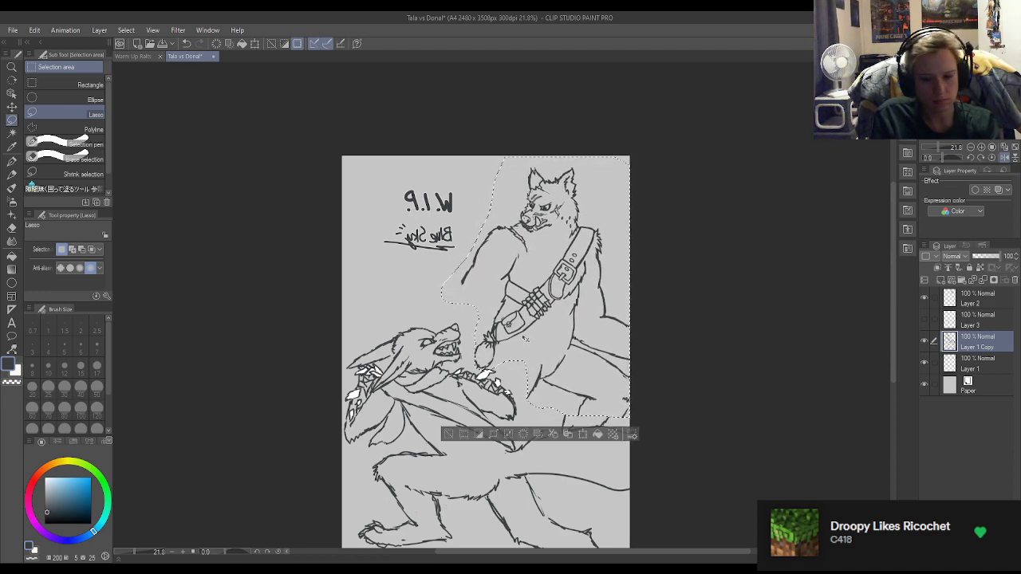
{"action": "key", "text": "ctrl+d"}
Clean up the cut ends left by the move and extend the standing wolf's thigh and calf lines toward the lower wolf's outline.
{"action": "scroll", "coordinate": [541, 437], "scroll_direction": "up", "scroll_amount": 2}
{"action": "key", "text": "e"}
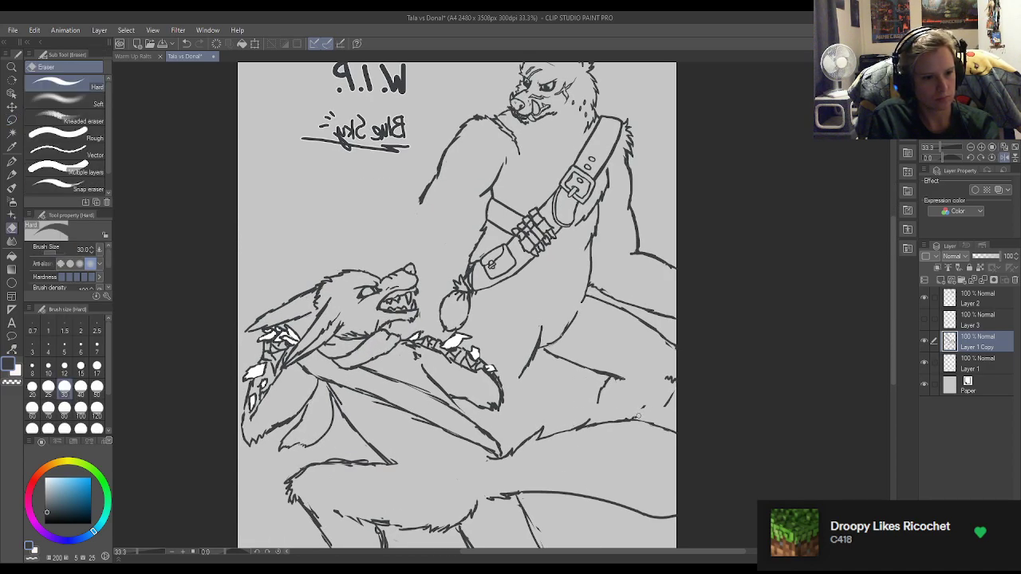
{"action": "key", "text": "m"}
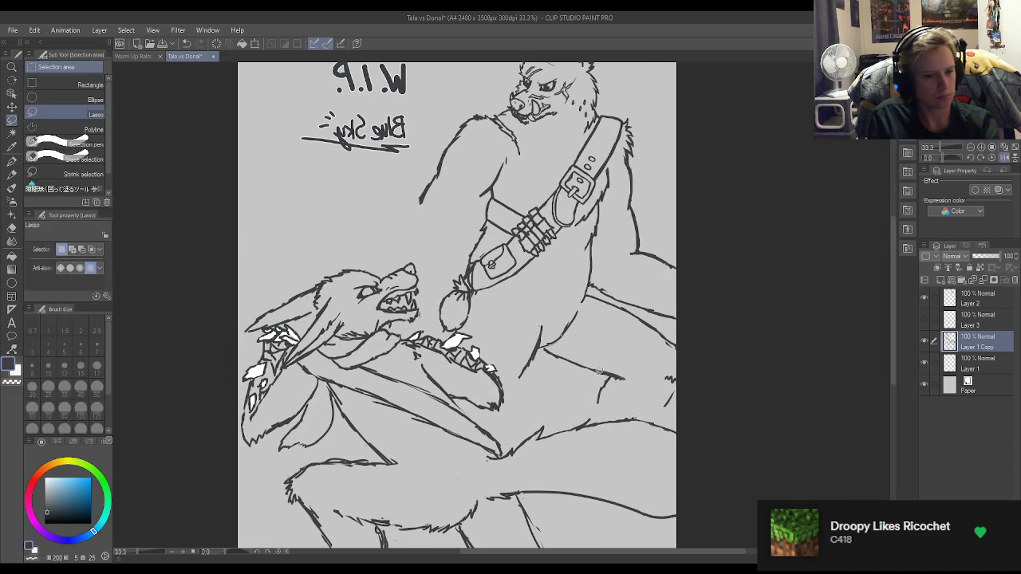
{"action": "left_click", "coordinate": [11, 161]}
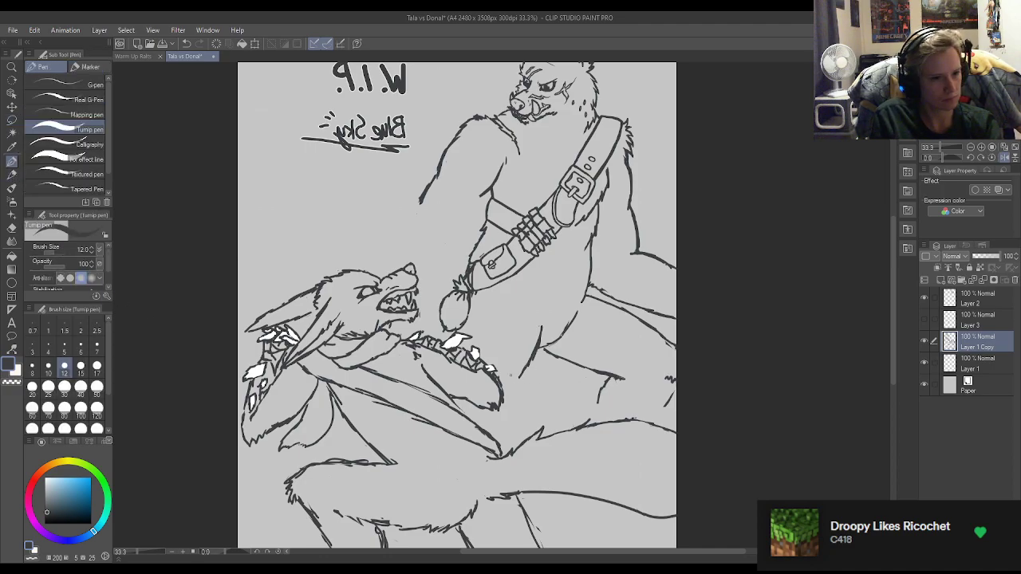
{"action": "left_click_drag", "start_coordinate": [525, 372], "coordinate": [510, 390]}
{"action": "left_click_drag", "start_coordinate": [601, 398], "coordinate": [597, 413]}
{"action": "left_click_drag", "start_coordinate": [672, 401], "coordinate": [653, 423]}
{"action": "left_click_drag", "start_coordinate": [599, 401], "coordinate": [595, 420]}
{"action": "scroll", "coordinate": [498, 394], "scroll_direction": "down", "scroll_amount": 3}
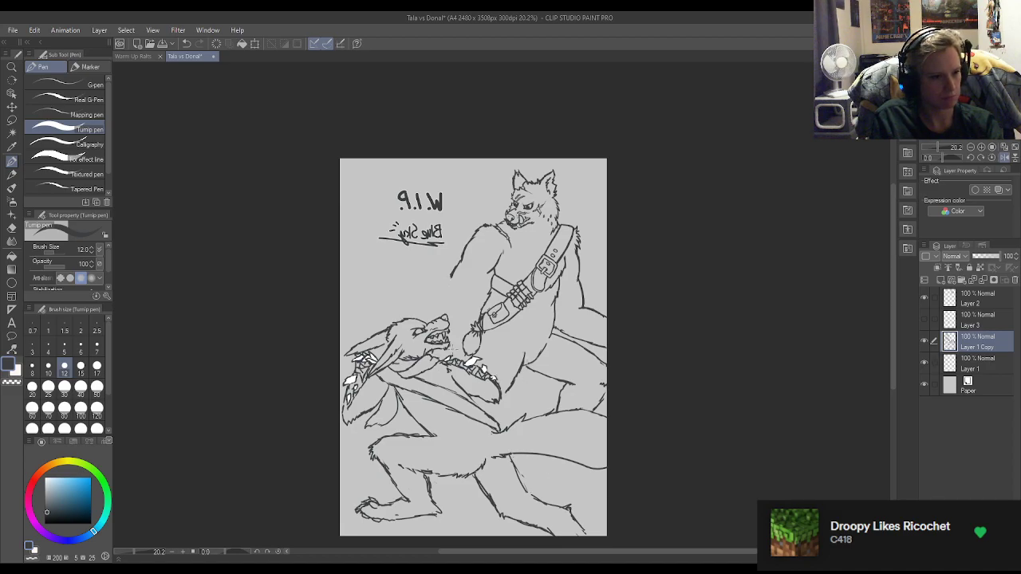
Rework the upper end of the lower wolf's hind thigh line and mend the tail's underside where they meet.
{"action": "scroll", "coordinate": [529, 501], "scroll_direction": "up", "scroll_amount": 3}
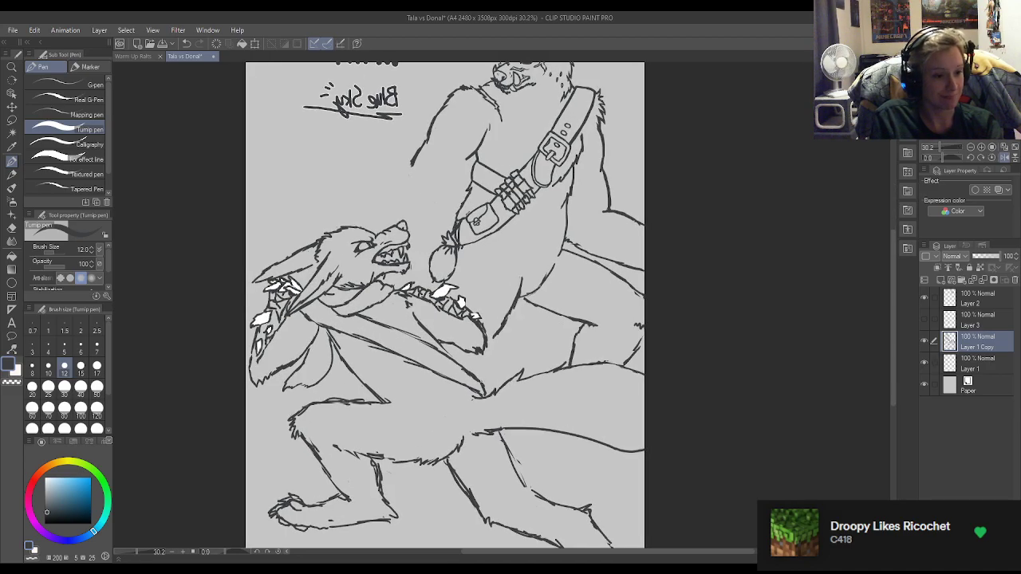
{"action": "mouse_move", "coordinate": [502, 431]}
{"action": "left_mouse_down"}
{"action": "mouse_move", "coordinate": [511, 460]}
{"action": "mouse_move", "coordinate": [502, 439]}
{"action": "mouse_move", "coordinate": [507, 448]}
{"action": "left_mouse_up"}
{"action": "key", "text": "e"}
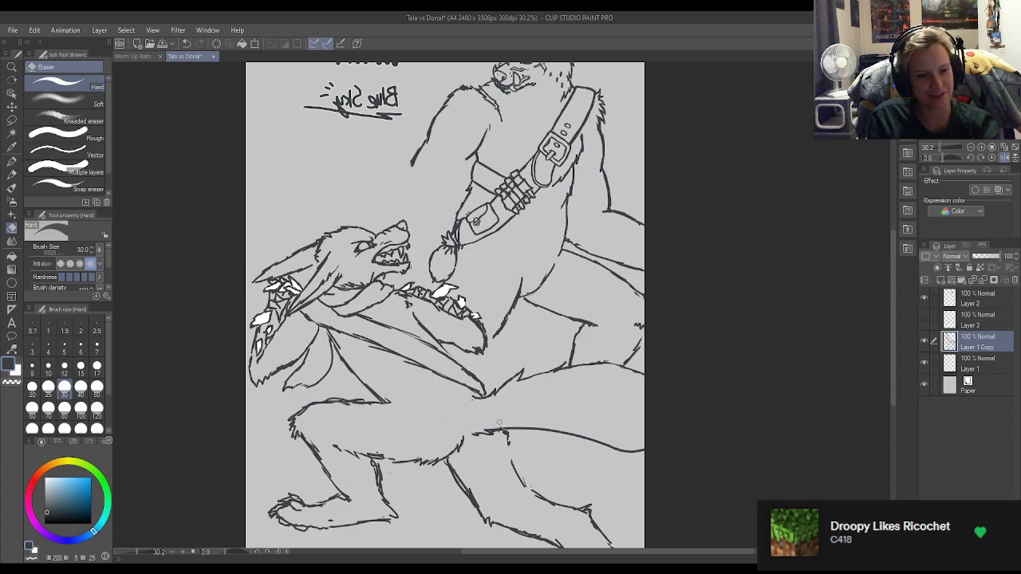
{"action": "key", "text": "p"}
{"action": "left_click_drag", "start_coordinate": [496, 431], "coordinate": [508, 429]}
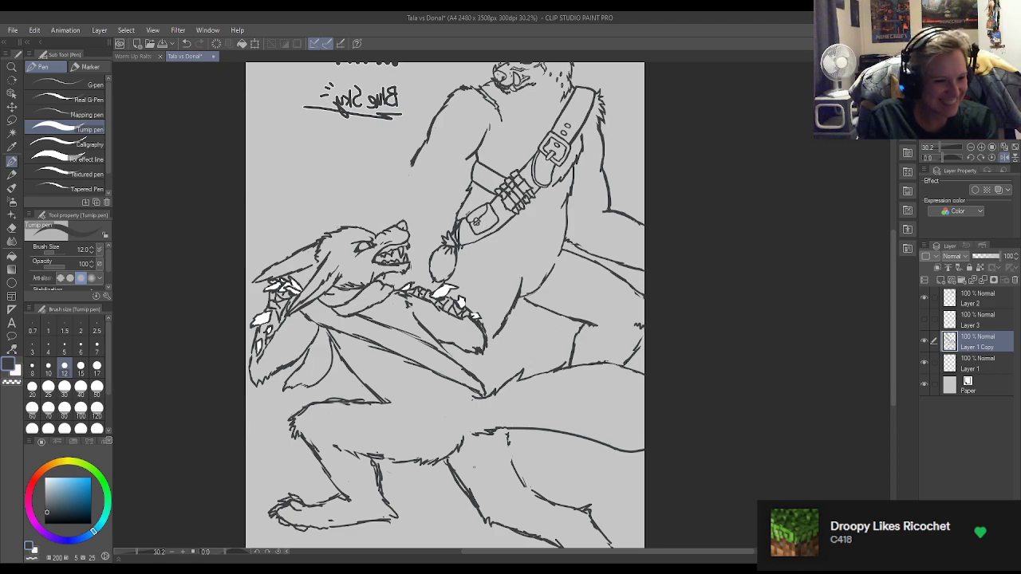
Thin the front line of the lower wolf's rear thigh, and redraw its back line from the tail down toward the knee.
{"action": "key", "text": "e"}
{"action": "left_click_drag", "start_coordinate": [450, 461], "coordinate": [473, 492]}
{"action": "key", "text": "p"}
{"action": "mouse_move", "coordinate": [445, 458]}
{"action": "left_mouse_down"}
{"action": "mouse_move", "coordinate": [451, 481]}
{"action": "mouse_move", "coordinate": [476, 505]}
{"action": "mouse_move", "coordinate": [458, 491]}
{"action": "mouse_move", "coordinate": [448, 458]}
{"action": "left_mouse_up"}
{"action": "key", "text": "e"}
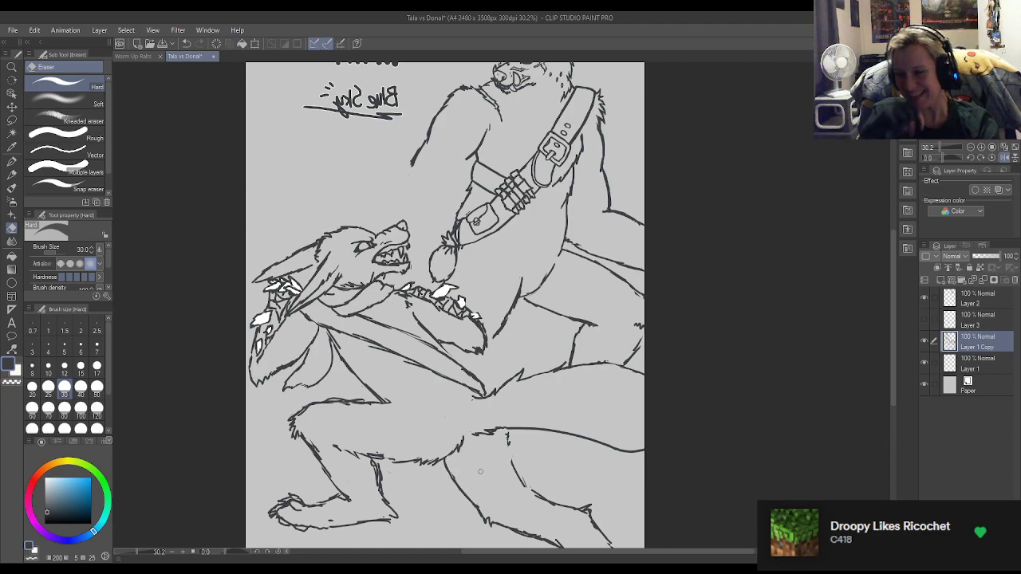
{"action": "key", "text": "p"}
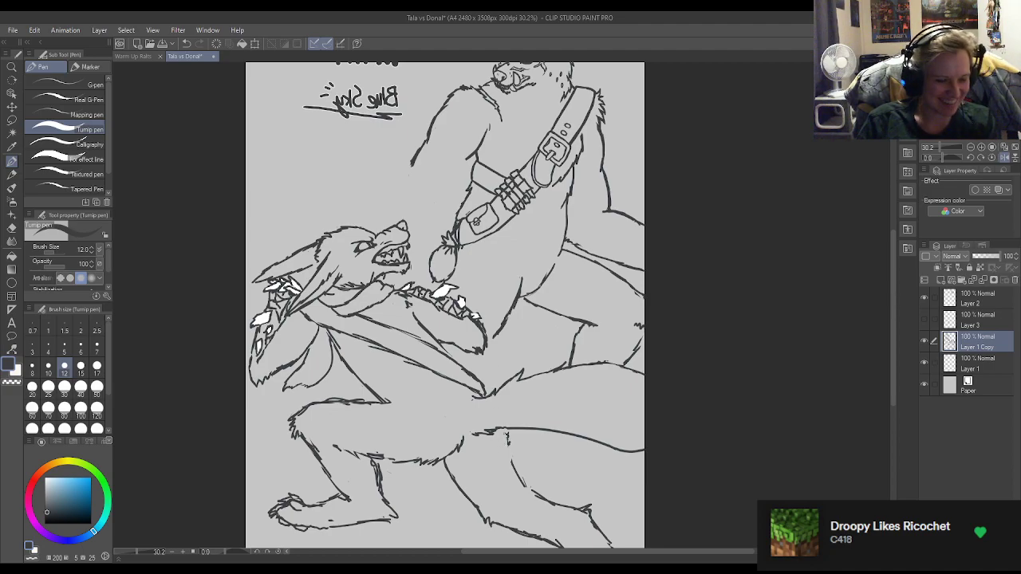
{"action": "left_click_drag", "start_coordinate": [505, 431], "coordinate": [525, 491]}
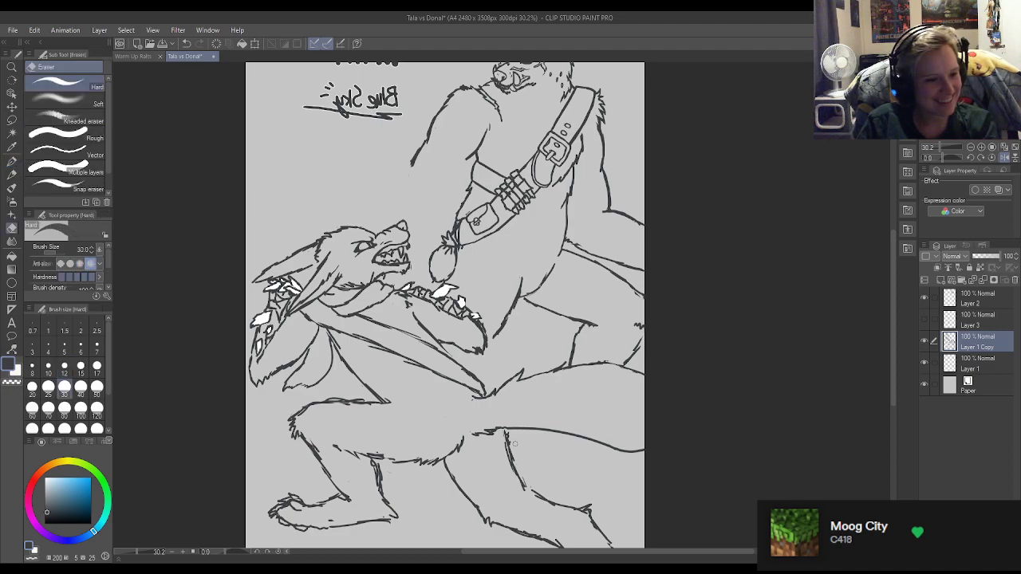
Erase and redraw the front and back lines of the lower wolf's rear thigh, from the belly and tail down to the knee.
{"action": "left_click_drag", "start_coordinate": [502, 432], "coordinate": [515, 472]}
{"action": "key", "text": "e"}
{"action": "left_click_drag", "start_coordinate": [444, 456], "coordinate": [479, 512]}
{"action": "key", "text": "p"}
{"action": "left_click_drag", "start_coordinate": [437, 465], "coordinate": [482, 514]}
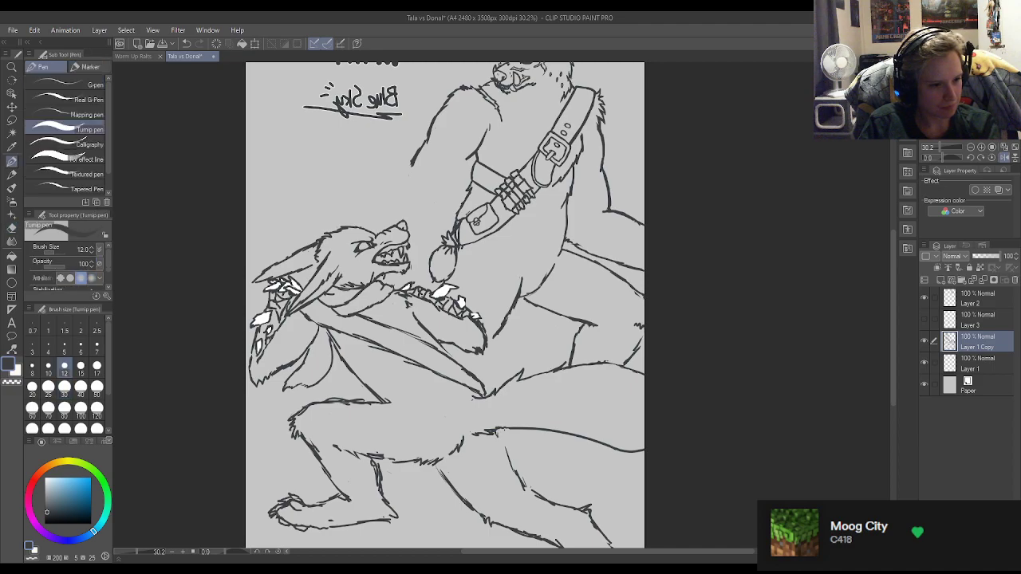
{"action": "key", "text": "e"}
{"action": "key", "text": "p"}
{"action": "left_click_drag", "start_coordinate": [499, 440], "coordinate": [525, 488]}
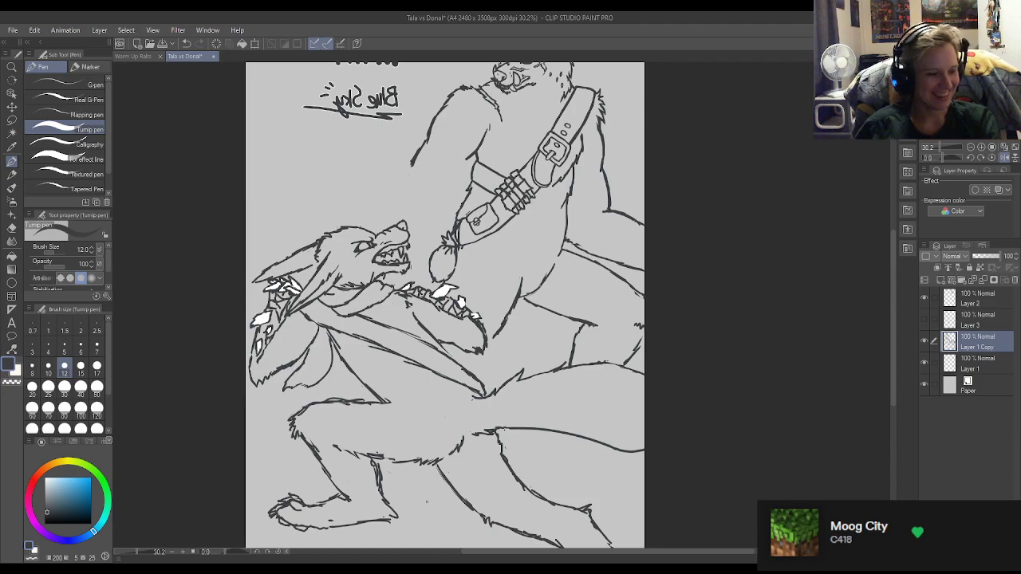
Extend the standing wolf's upper-arm lines down to a furry elbow above the lower wolf's head, and sketch the bent forearm's top edge.
{"action": "scroll", "coordinate": [395, 463], "scroll_direction": "down", "scroll_amount": 1}
{"action": "scroll", "coordinate": [402, 451], "scroll_direction": "down", "scroll_amount": 1}
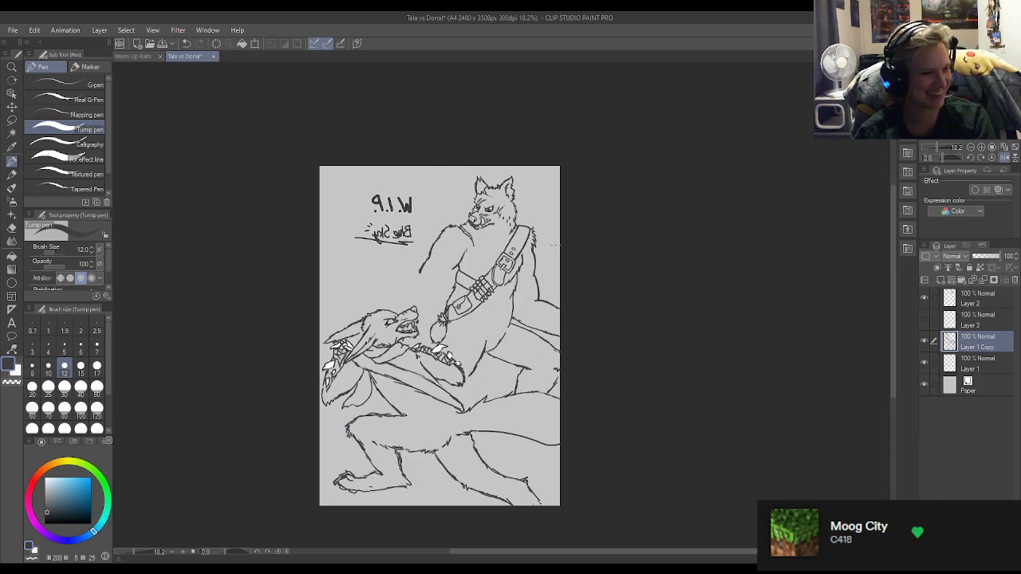
{"action": "scroll", "coordinate": [462, 317], "scroll_direction": "down", "scroll_amount": 1}
{"action": "scroll", "coordinate": [488, 265], "scroll_direction": "up", "scroll_amount": 4}
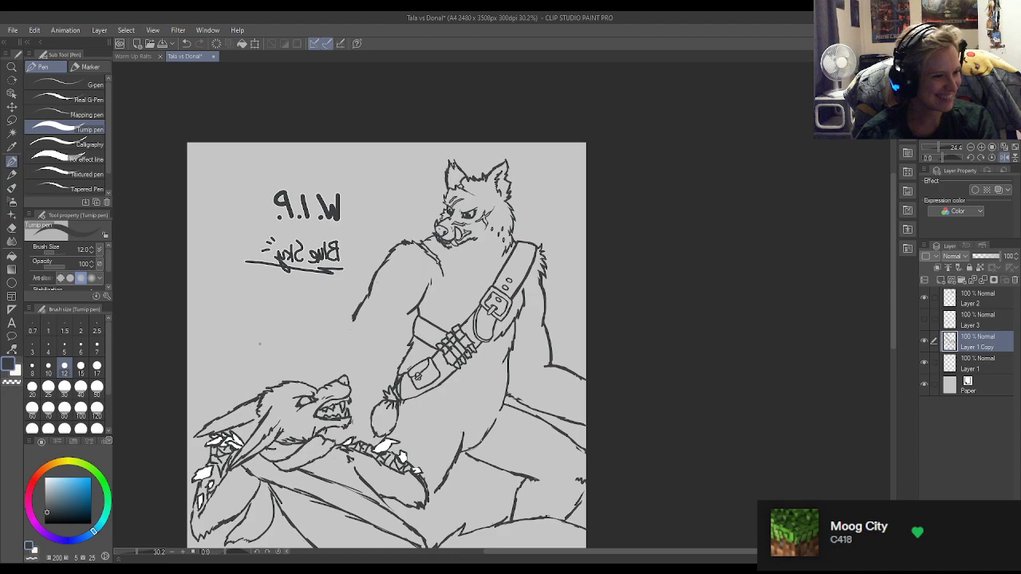
{"action": "scroll", "coordinate": [263, 343], "scroll_direction": "up", "scroll_amount": 3}
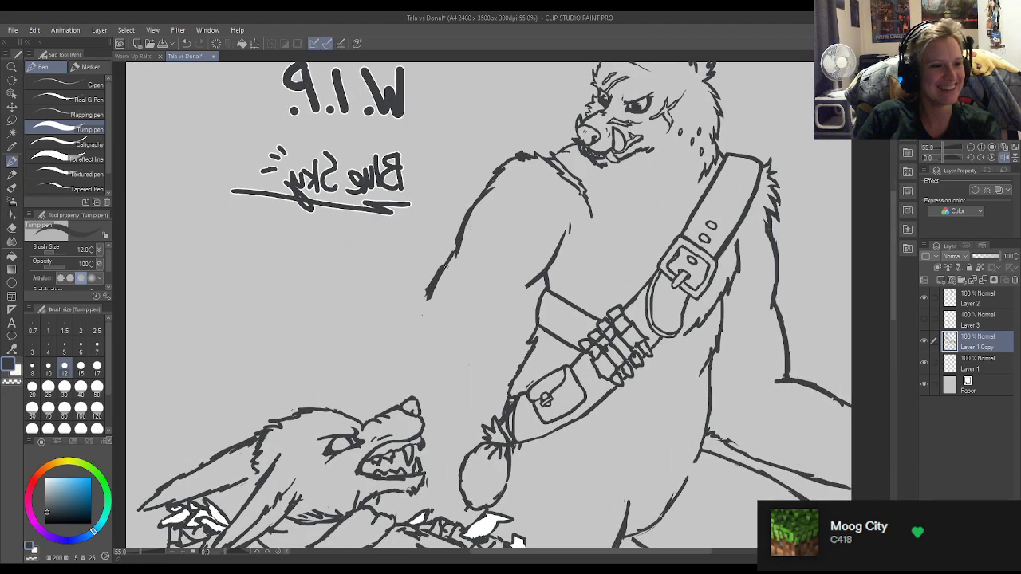
{"action": "key", "text": "e"}
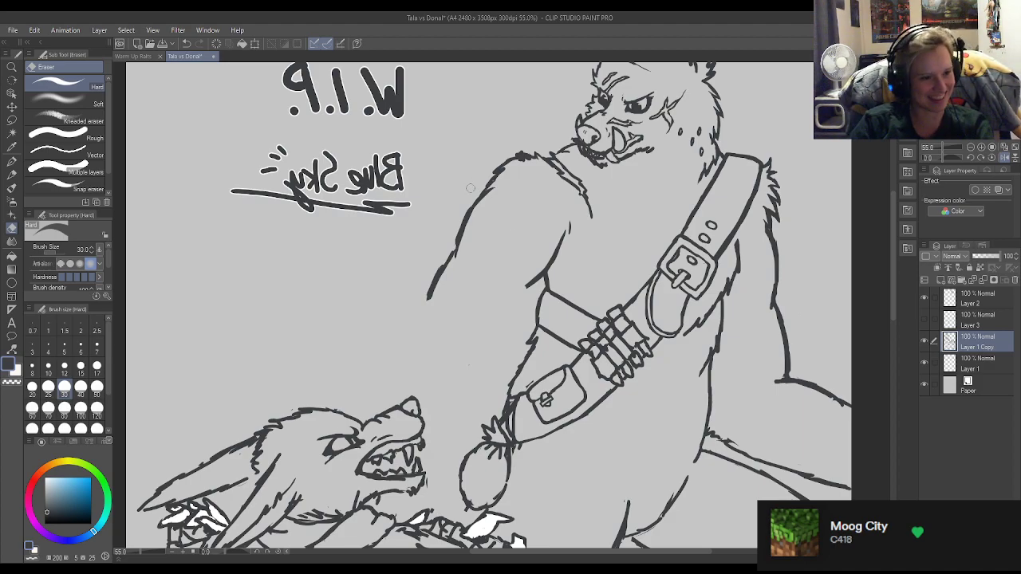
{"action": "key", "text": "p"}
{"action": "left_click_drag", "start_coordinate": [528, 288], "coordinate": [489, 337]}
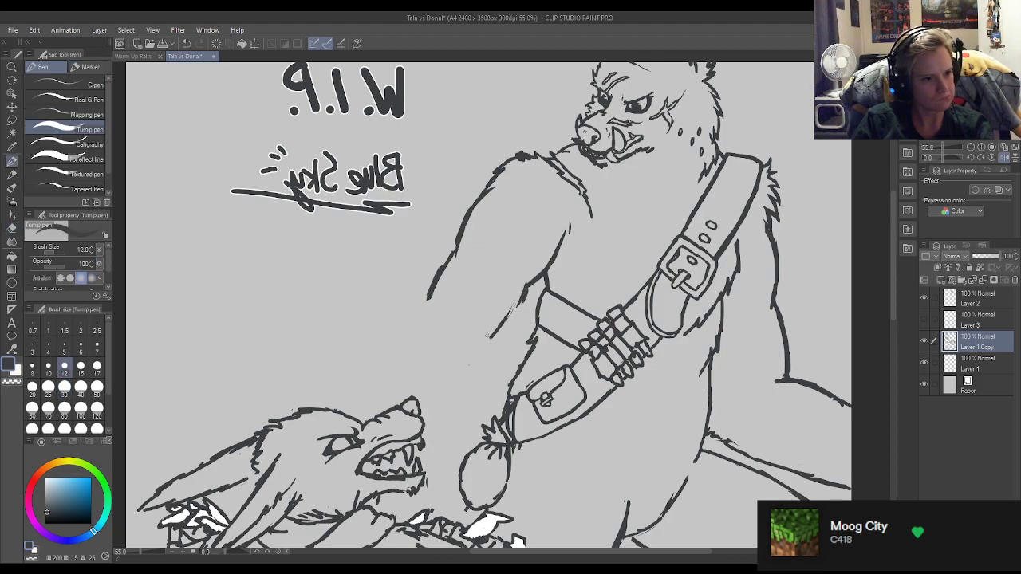
{"action": "mouse_move", "coordinate": [432, 293]}
{"action": "left_mouse_down"}
{"action": "mouse_move", "coordinate": [391, 336]}
{"action": "mouse_move", "coordinate": [412, 316]}
{"action": "mouse_move", "coordinate": [392, 334]}
{"action": "mouse_move", "coordinate": [449, 322]}
{"action": "mouse_move", "coordinate": [507, 335]}
{"action": "left_mouse_up"}
{"action": "mouse_move", "coordinate": [391, 334]}
{"action": "left_mouse_down"}
{"action": "mouse_move", "coordinate": [365, 351]}
{"action": "mouse_move", "coordinate": [360, 376]}
{"action": "mouse_move", "coordinate": [371, 354]}
{"action": "mouse_move", "coordinate": [356, 361]}
{"action": "mouse_move", "coordinate": [368, 391]}
{"action": "left_mouse_up"}
{"action": "key", "text": "ctrl+z"}
{"action": "key", "text": "ctrl+z"}
{"action": "key", "text": "ctrl+z"}
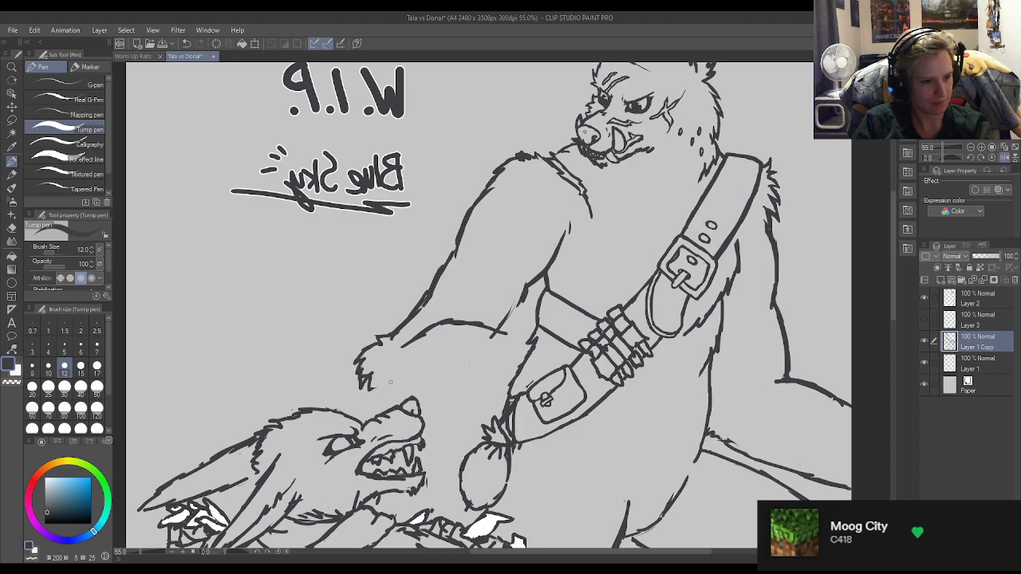
{"action": "key", "text": "e"}
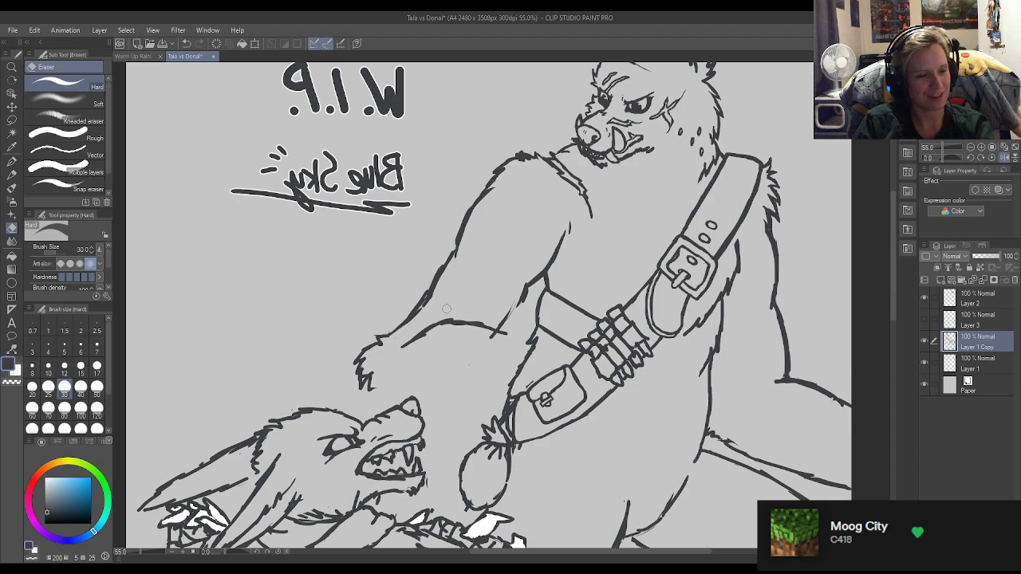
{"action": "key", "text": "p"}
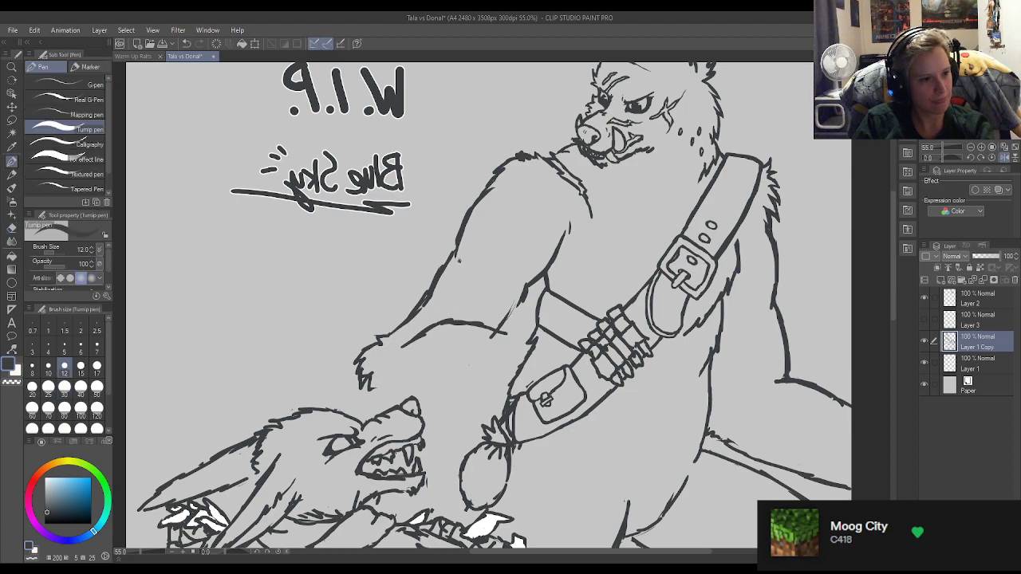
Tidy the notch in the outer upper-arm line and trim the forearm's top edge where it crosses the inner arm line.
{"action": "key", "text": "e"}
{"action": "left_click_drag", "start_coordinate": [460, 263], "coordinate": [460, 256]}
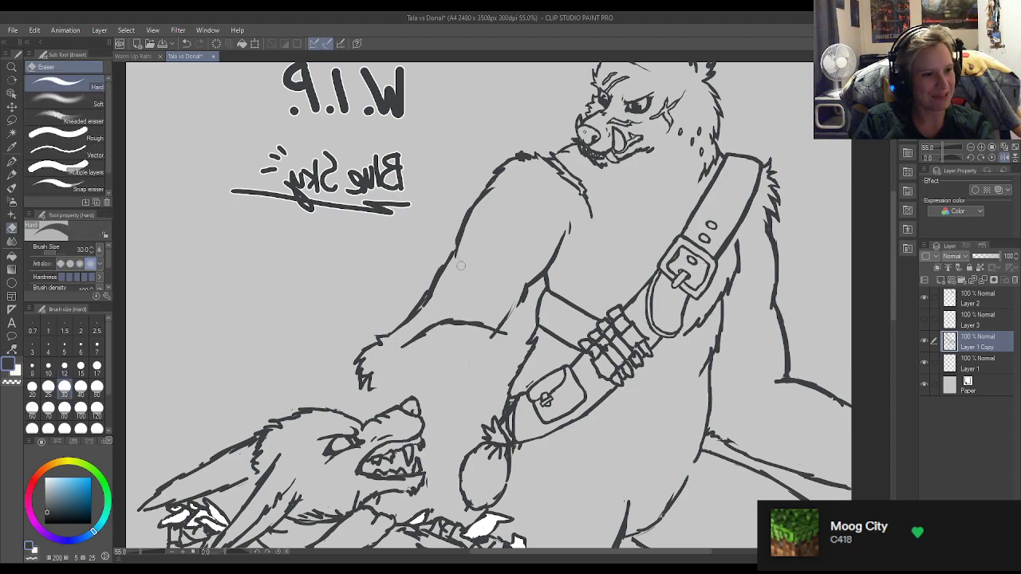
{"action": "key", "text": "p"}
{"action": "key", "text": "e"}
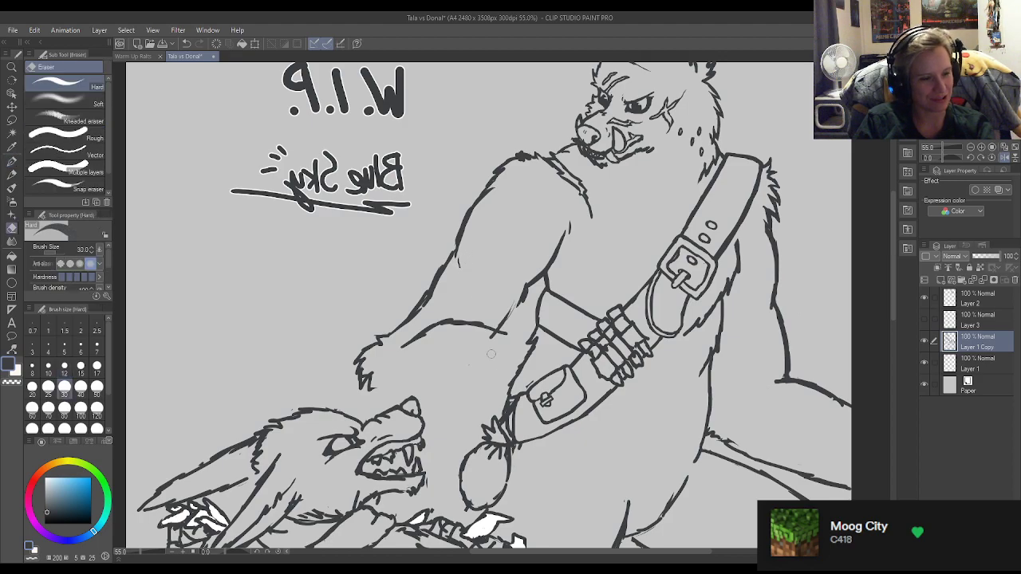
{"action": "mouse_move", "coordinate": [506, 335]}
{"action": "left_mouse_down"}
{"action": "mouse_move", "coordinate": [492, 335]}
{"action": "mouse_move", "coordinate": [501, 334]}
{"action": "left_mouse_up"}
{"action": "key", "text": "p"}
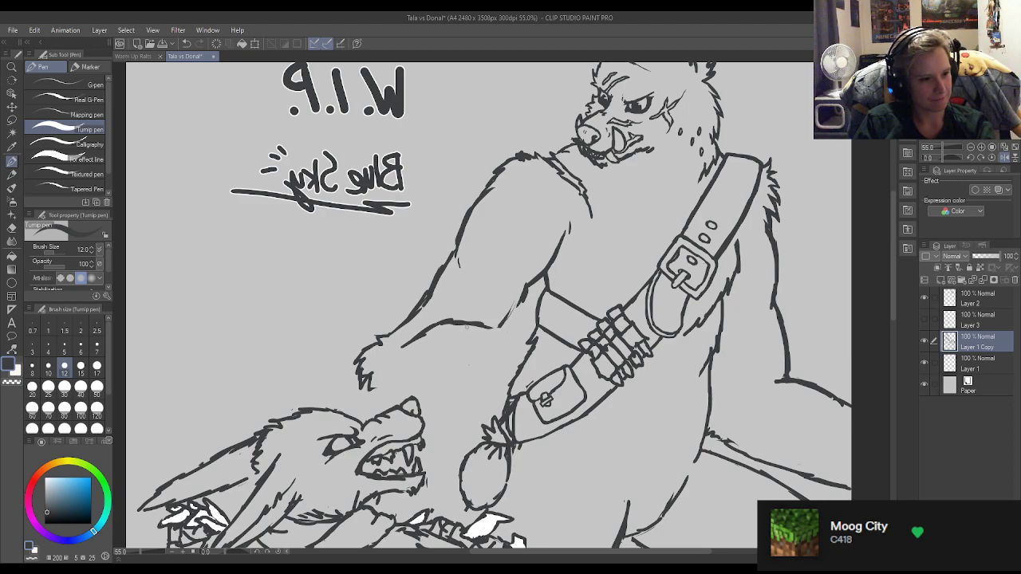
Draw the elbow's underside, extend the forearm's top edge past the upper arm into a wrist line, and erase the stray mark inside the forearm.
{"action": "left_click_drag", "start_coordinate": [371, 389], "coordinate": [393, 397]}
{"action": "left_click_drag", "start_coordinate": [447, 346], "coordinate": [448, 363]}
{"action": "left_click_drag", "start_coordinate": [476, 324], "coordinate": [510, 343]}
{"action": "key", "text": "e"}
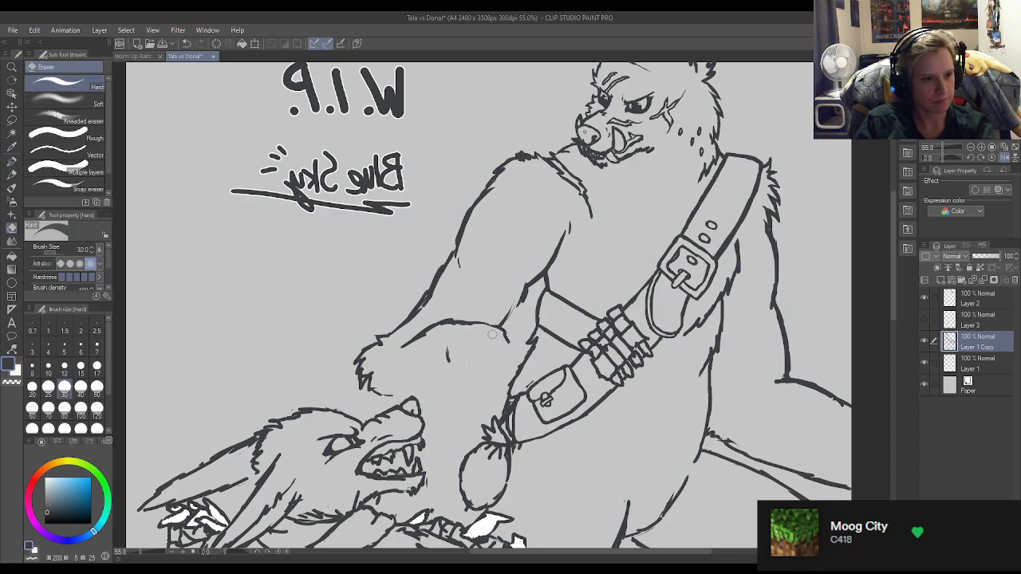
{"action": "key", "text": "p"}
{"action": "mouse_move", "coordinate": [447, 348]}
{"action": "left_mouse_down"}
{"action": "mouse_move", "coordinate": [439, 372]}
{"action": "mouse_move", "coordinate": [442, 382]}
{"action": "mouse_move", "coordinate": [450, 360]}
{"action": "mouse_move", "coordinate": [452, 389]}
{"action": "left_mouse_up"}
{"action": "key", "text": "e"}
{"action": "key", "text": "p"}
{"action": "key", "text": "e"}
{"action": "mouse_move", "coordinate": [452, 351]}
{"action": "left_mouse_down"}
{"action": "mouse_move", "coordinate": [443, 390]}
{"action": "mouse_move", "coordinate": [437, 378]}
{"action": "left_mouse_up"}
{"action": "key", "text": "p"}
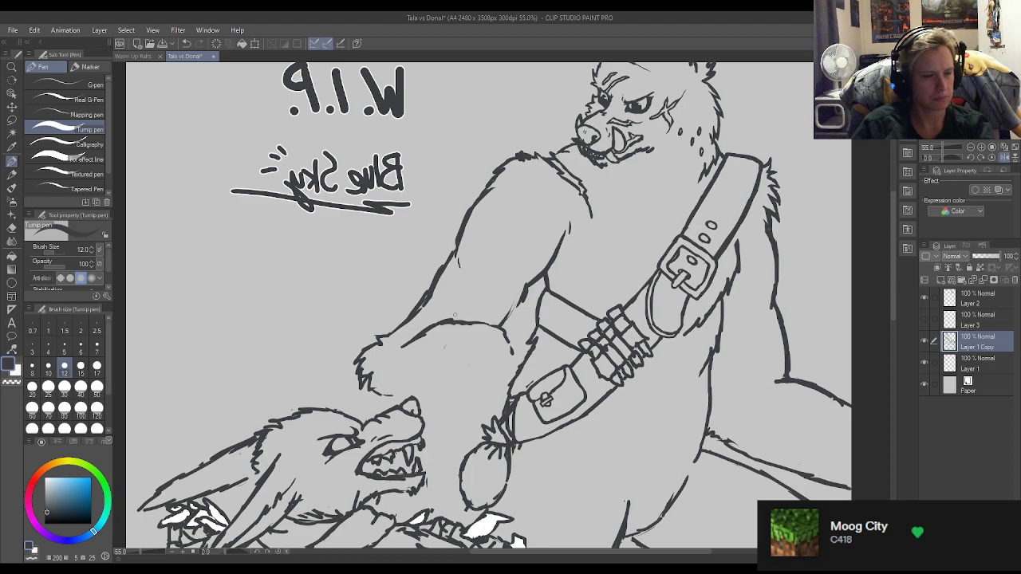
Thicken the forearm's top edge and wrist with a 21.9 pen size, and draw the forearm's underside from the elbow toward the belt.
{"action": "scroll", "coordinate": [455, 315], "scroll_direction": "down", "scroll_amount": 2}
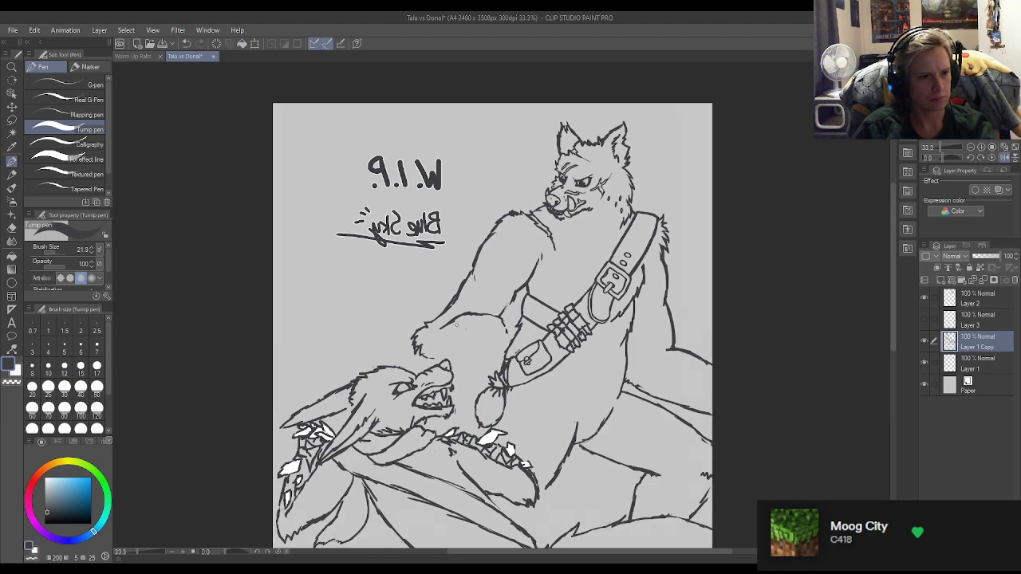
{"action": "scroll", "coordinate": [462, 324], "scroll_direction": "up", "scroll_amount": 2}
{"action": "key", "text": "e"}
{"action": "mouse_move", "coordinate": [531, 339]}
{"action": "left_mouse_down"}
{"action": "mouse_move", "coordinate": [507, 308]}
{"action": "mouse_move", "coordinate": [480, 313]}
{"action": "mouse_move", "coordinate": [525, 291]}
{"action": "left_mouse_up"}
{"action": "key", "text": "p"}
{"action": "left_click_drag", "start_coordinate": [533, 298], "coordinate": [546, 331]}
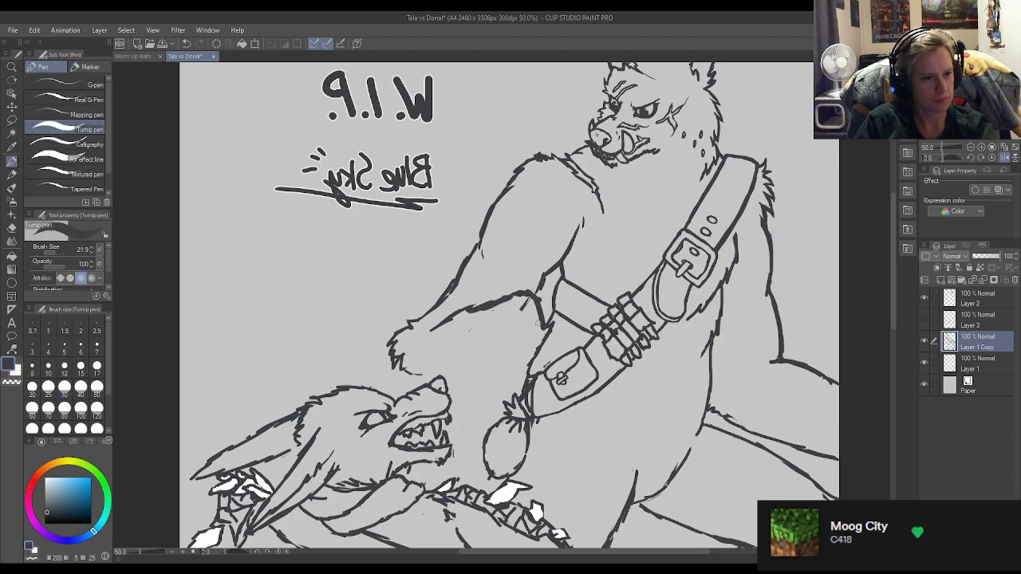
{"action": "mouse_move", "coordinate": [443, 365]}
{"action": "left_mouse_down"}
{"action": "mouse_move", "coordinate": [522, 347]}
{"action": "mouse_move", "coordinate": [546, 326]}
{"action": "left_mouse_up"}
Try a curled hand with fingers at the end of the standing wolf's forearm, in front of the belt strap.
{"action": "mouse_move", "coordinate": [540, 296]}
{"action": "left_mouse_down"}
{"action": "mouse_move", "coordinate": [561, 338]}
{"action": "mouse_move", "coordinate": [542, 342]}
{"action": "mouse_move", "coordinate": [563, 335]}
{"action": "left_mouse_up"}
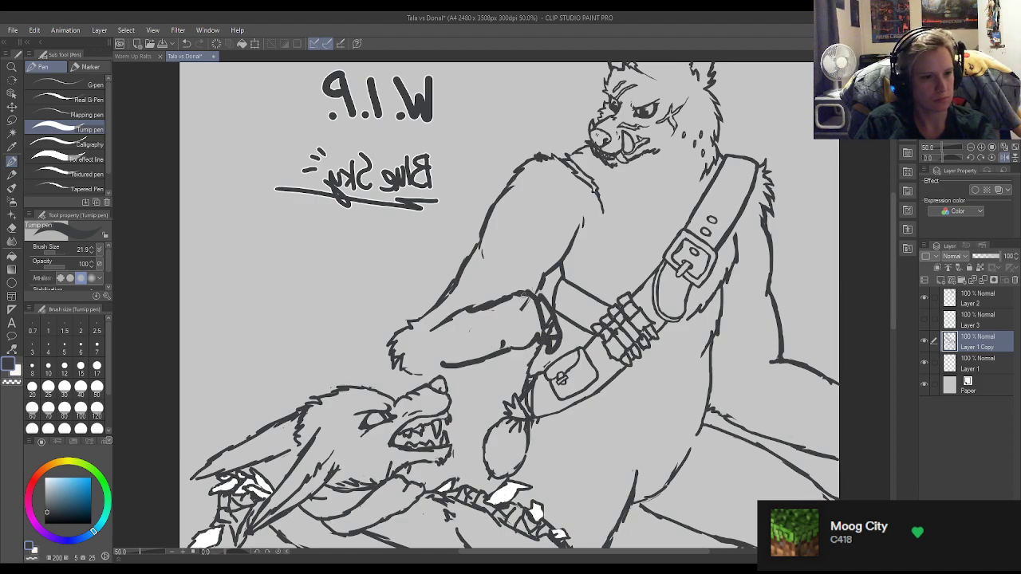
{"action": "key", "text": "e"}
{"action": "mouse_move", "coordinate": [525, 303]}
{"action": "left_mouse_down"}
{"action": "mouse_move", "coordinate": [547, 335]}
{"action": "mouse_move", "coordinate": [535, 311]}
{"action": "mouse_move", "coordinate": [513, 334]}
{"action": "left_mouse_up"}
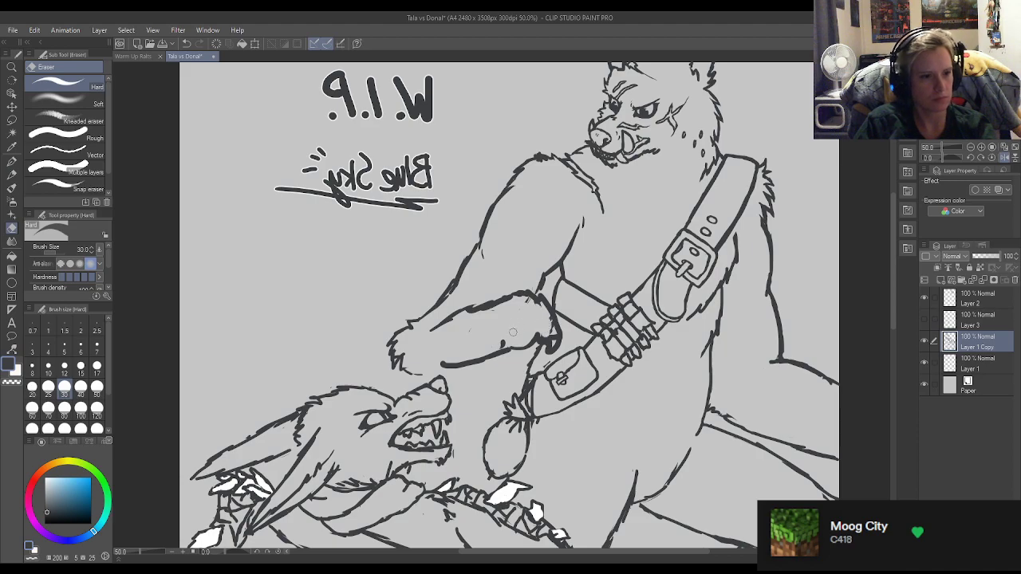
{"action": "key", "text": "p"}
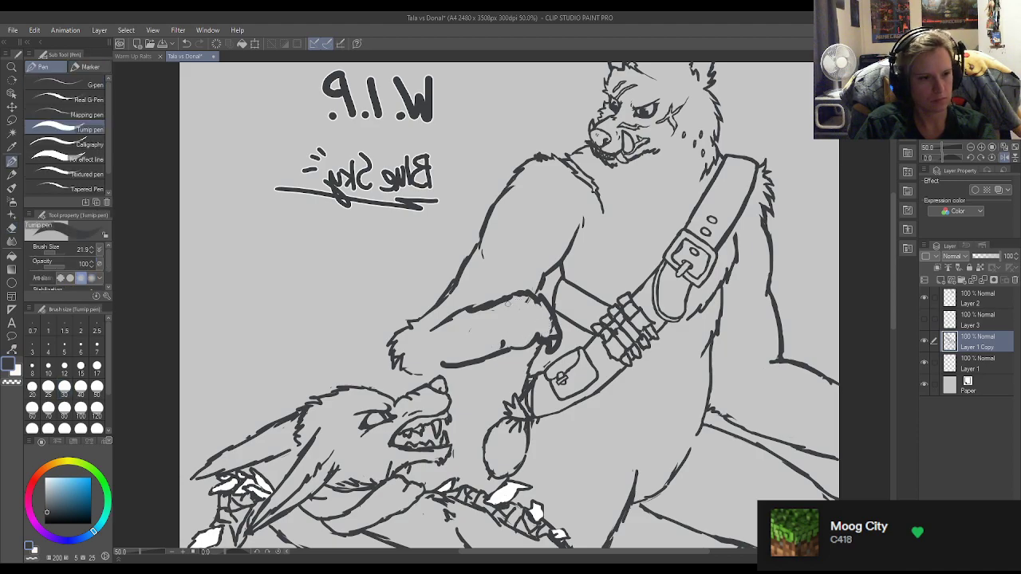
{"action": "mouse_move", "coordinate": [535, 327]}
{"action": "left_mouse_down"}
{"action": "mouse_move", "coordinate": [551, 339]}
{"action": "mouse_move", "coordinate": [563, 334]}
{"action": "left_mouse_up"}
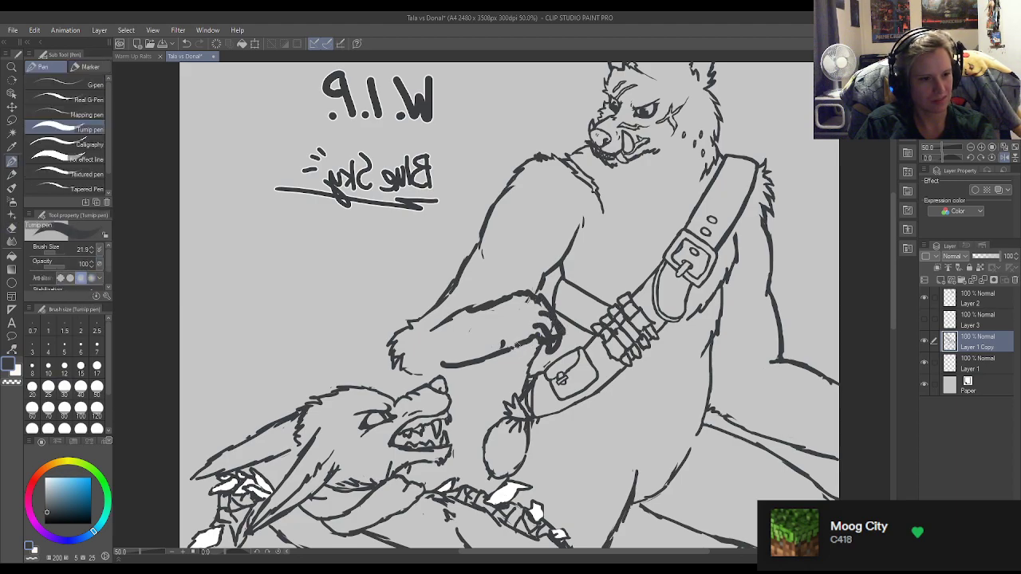
{"action": "left_click_drag", "start_coordinate": [512, 343], "coordinate": [490, 353]}
Erase the hand and wrist, mend the strap and torso lines behind them, and cut back the forearm's underside to a short line.
{"action": "key", "text": "e"}
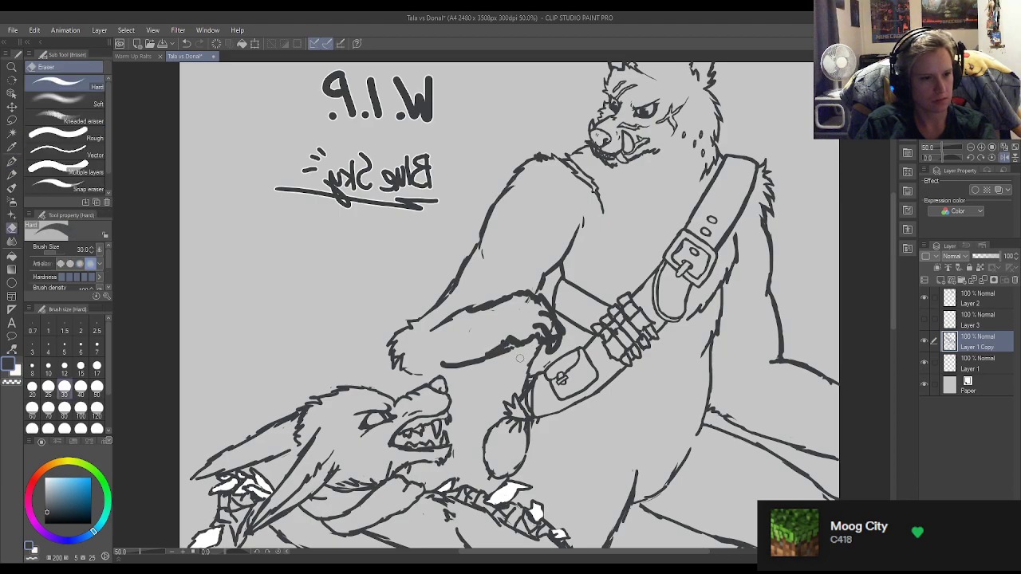
{"action": "mouse_move", "coordinate": [559, 357]}
{"action": "left_mouse_down"}
{"action": "mouse_move", "coordinate": [555, 327]}
{"action": "mouse_move", "coordinate": [551, 335]}
{"action": "mouse_move", "coordinate": [541, 319]}
{"action": "mouse_move", "coordinate": [530, 339]}
{"action": "mouse_move", "coordinate": [545, 327]}
{"action": "mouse_move", "coordinate": [563, 335]}
{"action": "mouse_move", "coordinate": [551, 330]}
{"action": "left_mouse_up"}
{"action": "key", "text": "p"}
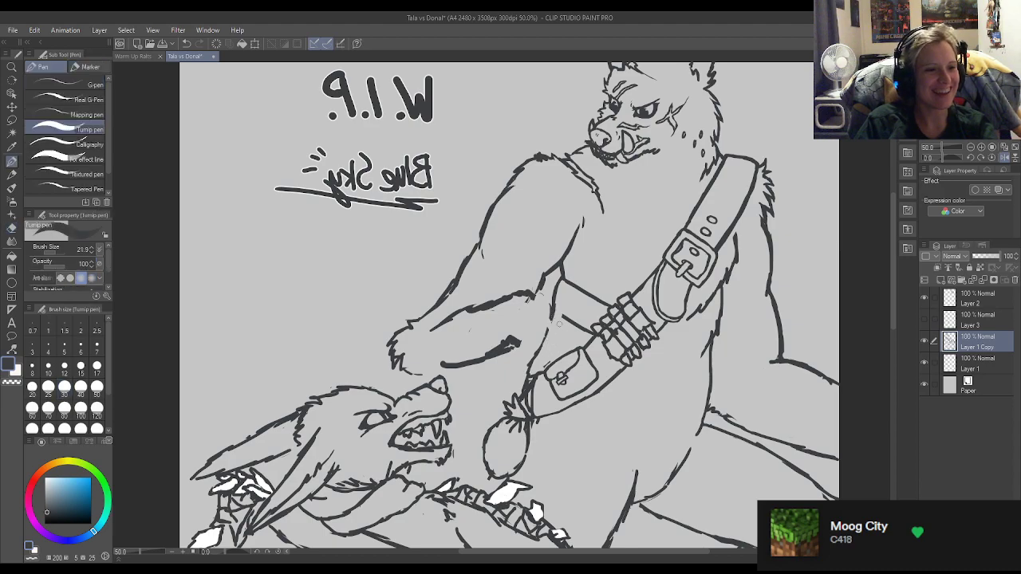
{"action": "key", "text": "e"}
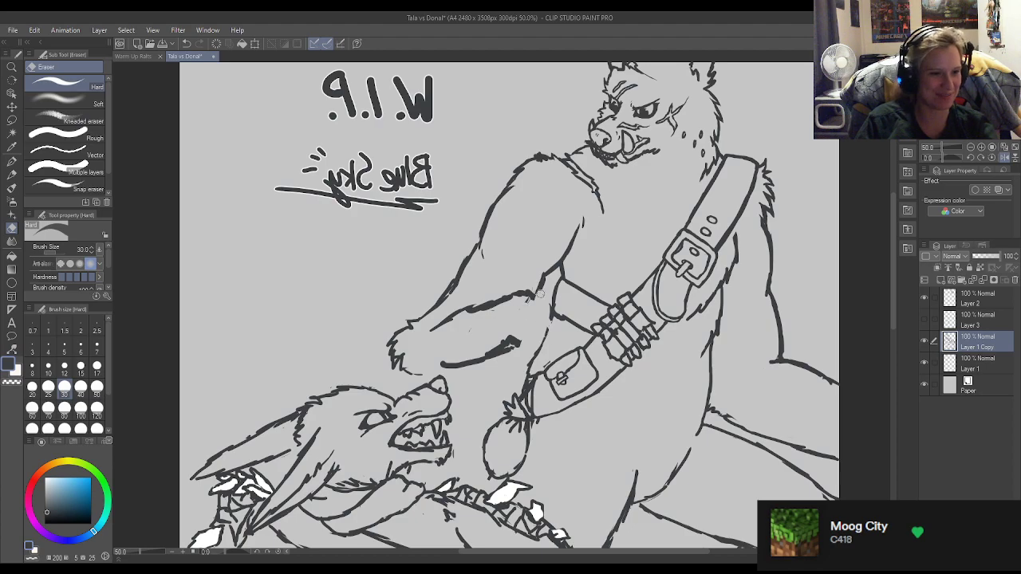
{"action": "left_click_drag", "start_coordinate": [522, 343], "coordinate": [471, 339]}
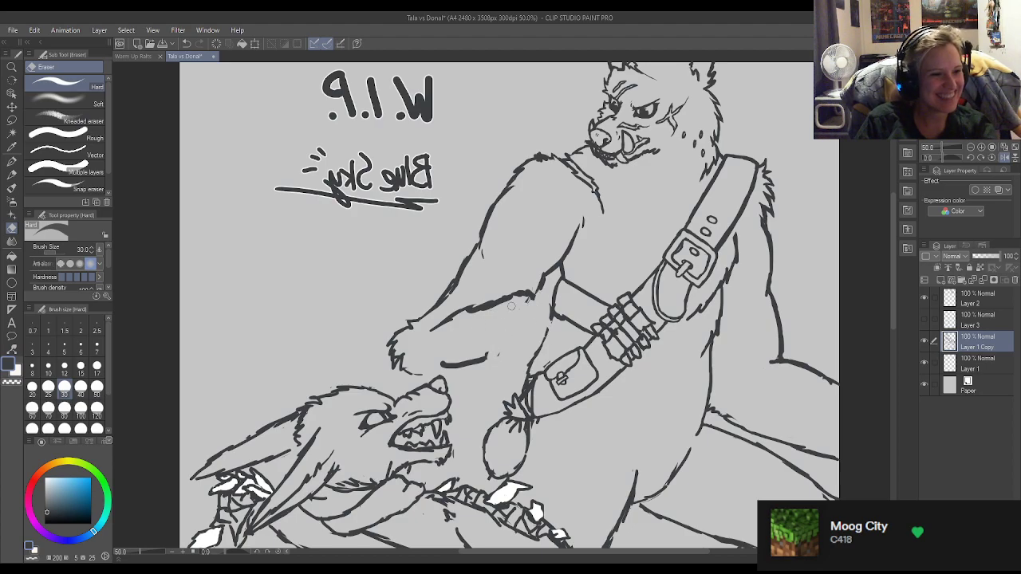
{"action": "key", "text": "p"}
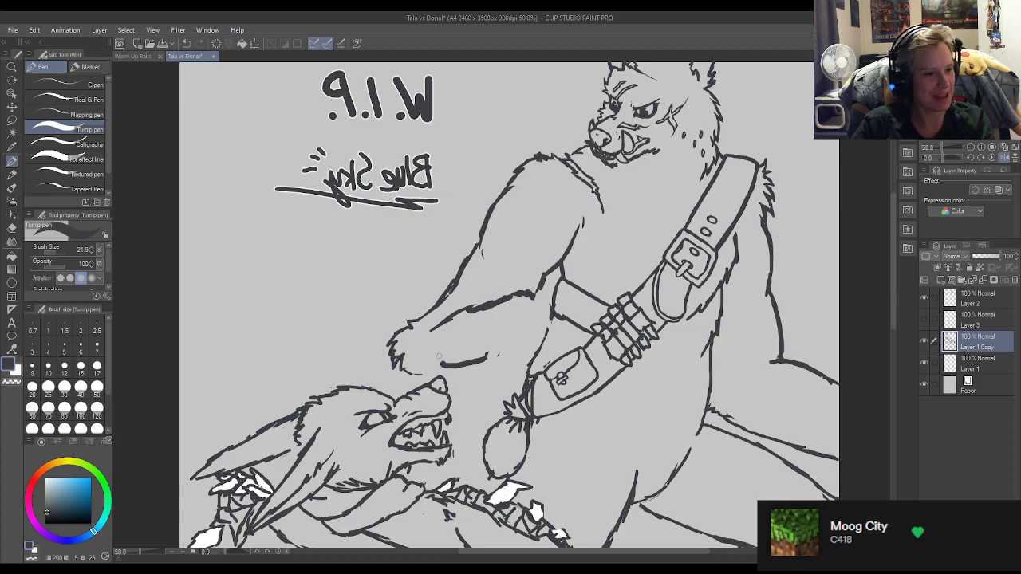
Erase and redraw the lower end of the standing wolf's front hip line so it reaches the crouching wolf's elbow.
{"action": "scroll", "coordinate": [331, 214], "scroll_direction": "down", "scroll_amount": 3}
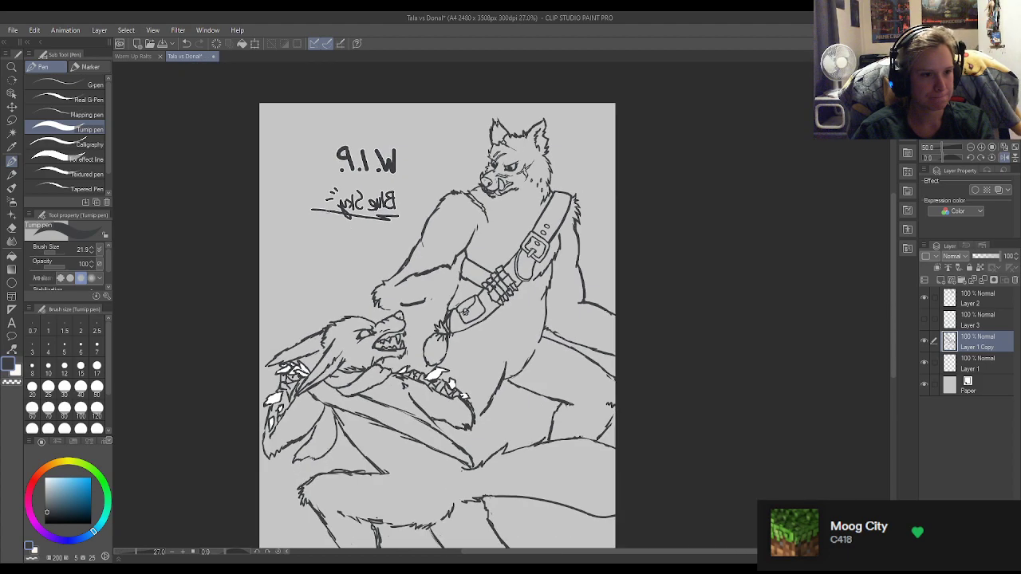
{"action": "scroll", "coordinate": [362, 242], "scroll_direction": "up", "scroll_amount": 5}
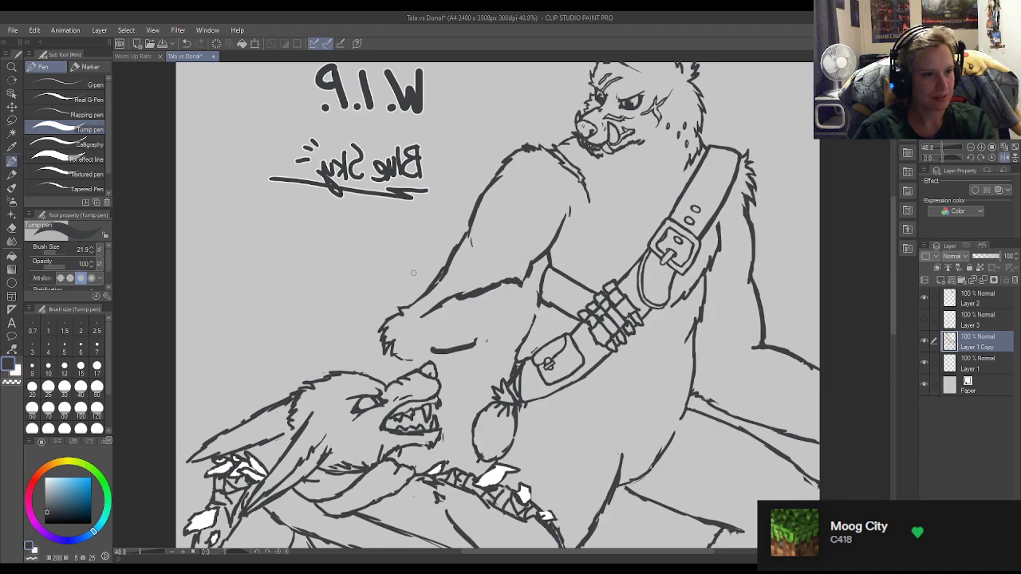
{"action": "scroll", "coordinate": [414, 273], "scroll_direction": "down", "scroll_amount": 2}
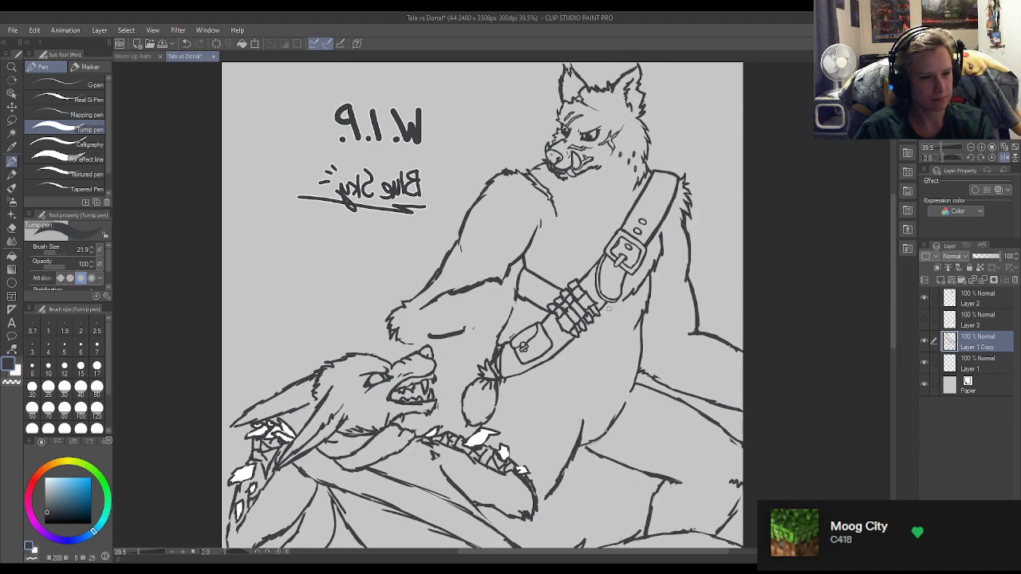
{"action": "scroll", "coordinate": [609, 309], "scroll_direction": "down", "scroll_amount": 4}
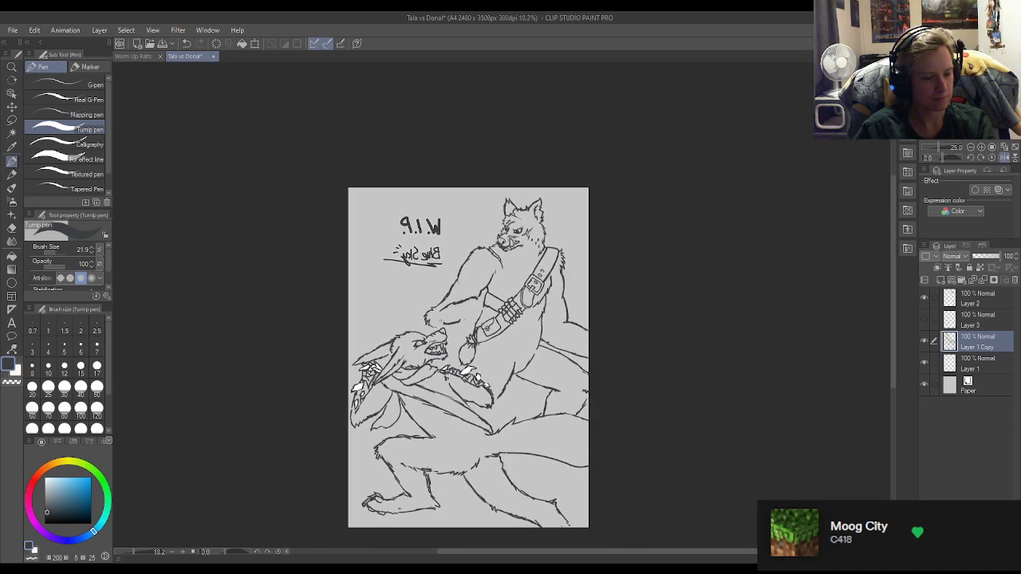
{"action": "scroll", "coordinate": [476, 376], "scroll_direction": "up", "scroll_amount": 4}
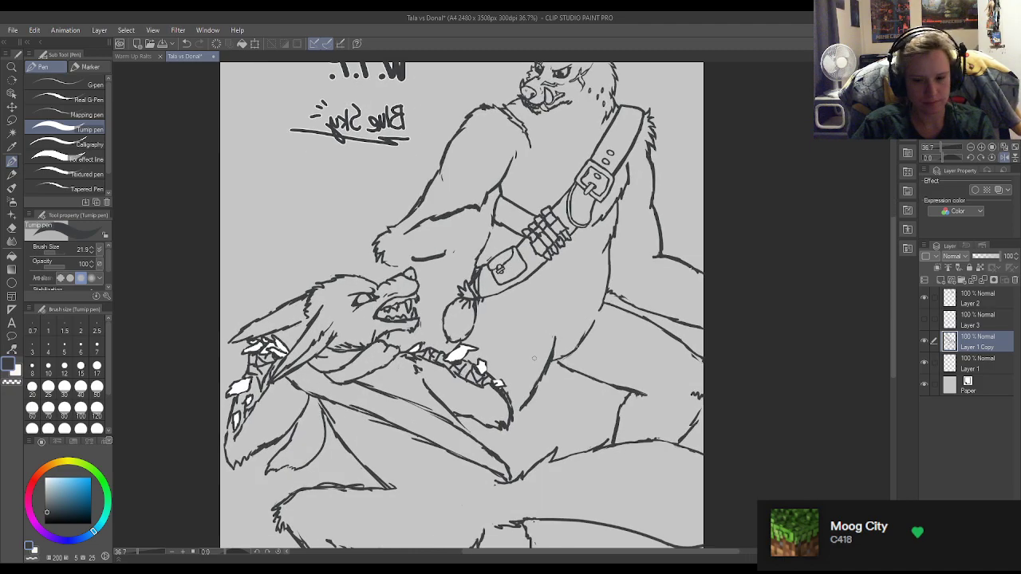
{"action": "key", "text": "e"}
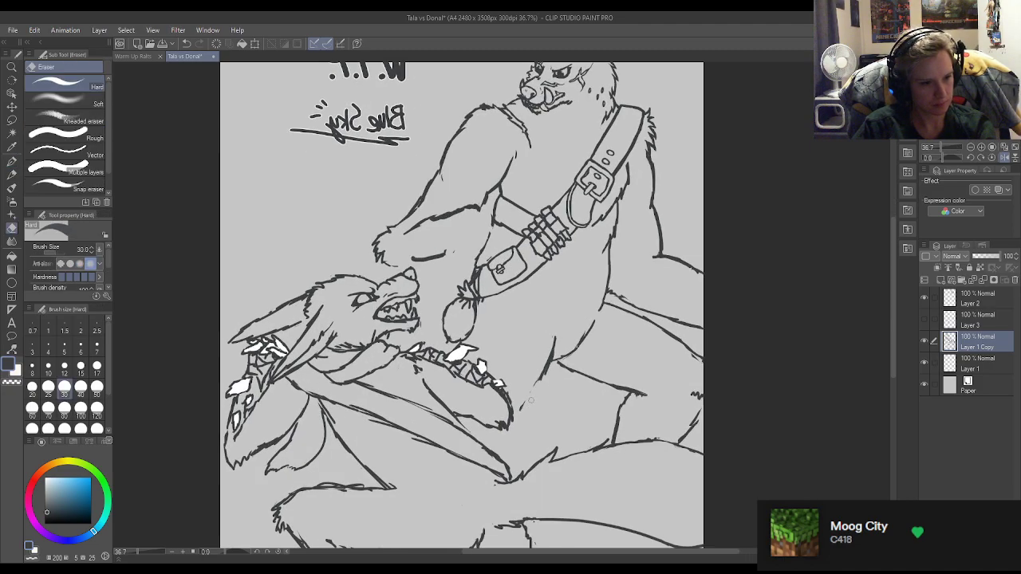
{"action": "key", "text": "p"}
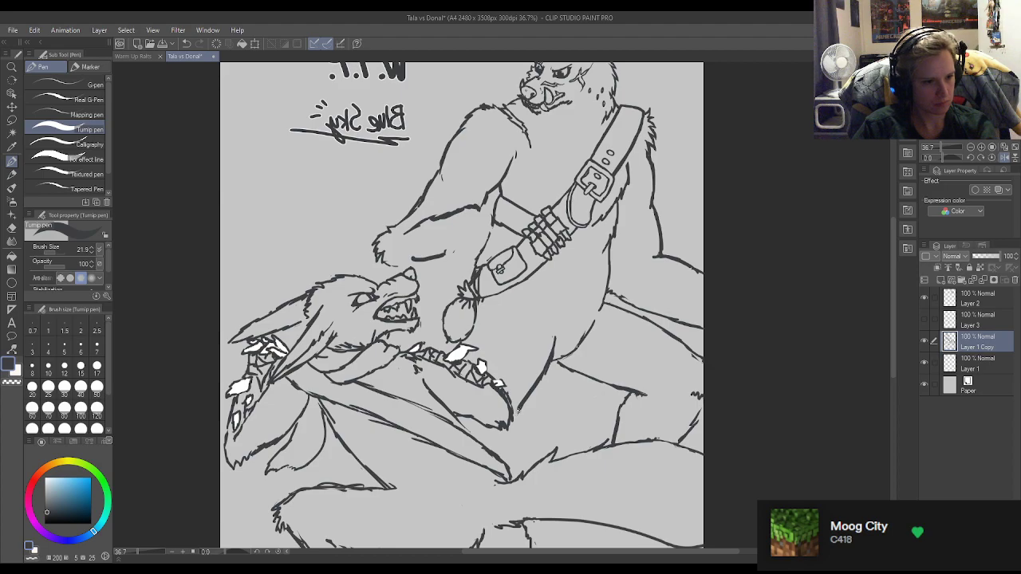
{"action": "key", "text": "e"}
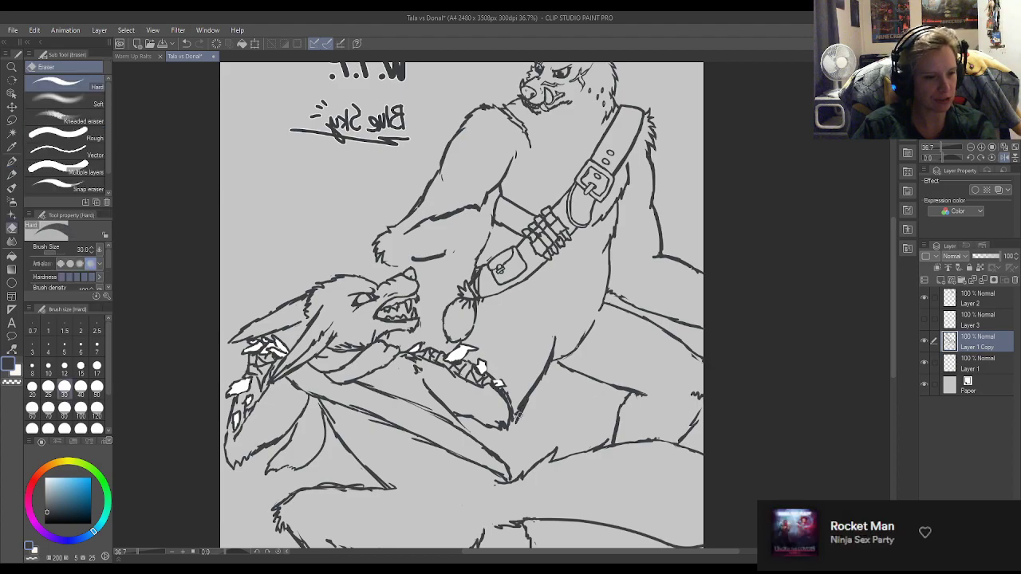
{"action": "key", "text": "p"}
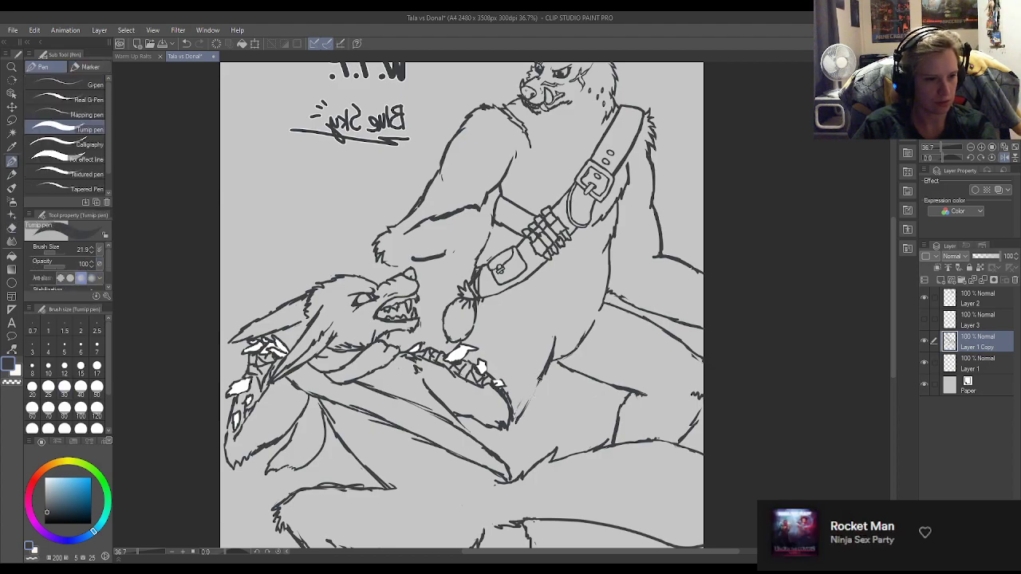
{"action": "left_click_drag", "start_coordinate": [538, 385], "coordinate": [512, 423]}
Trim the hip line's edges and refine its tip where it meets the crouching wolf's elbow.
{"action": "key", "text": "e"}
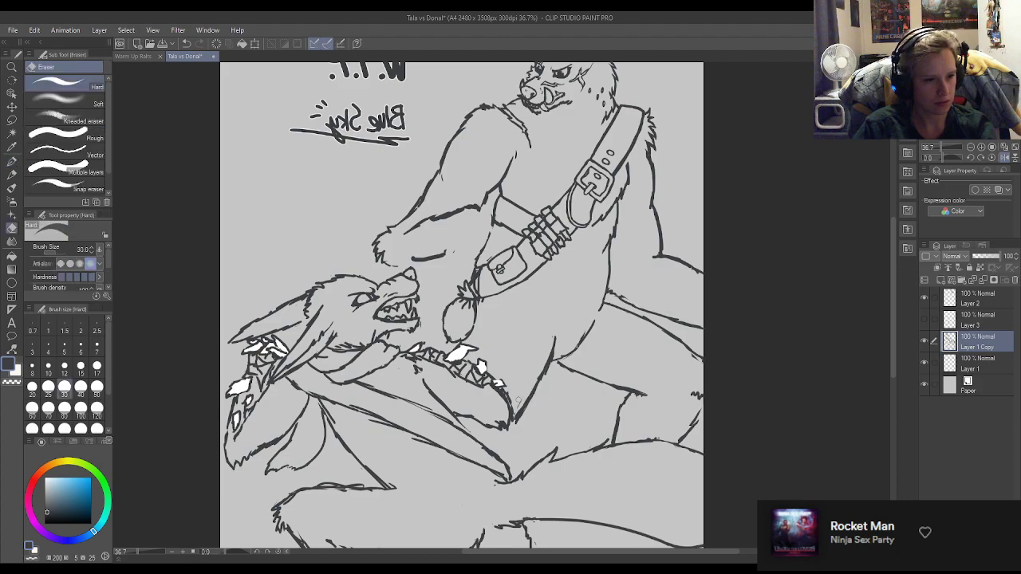
{"action": "key", "text": "p"}
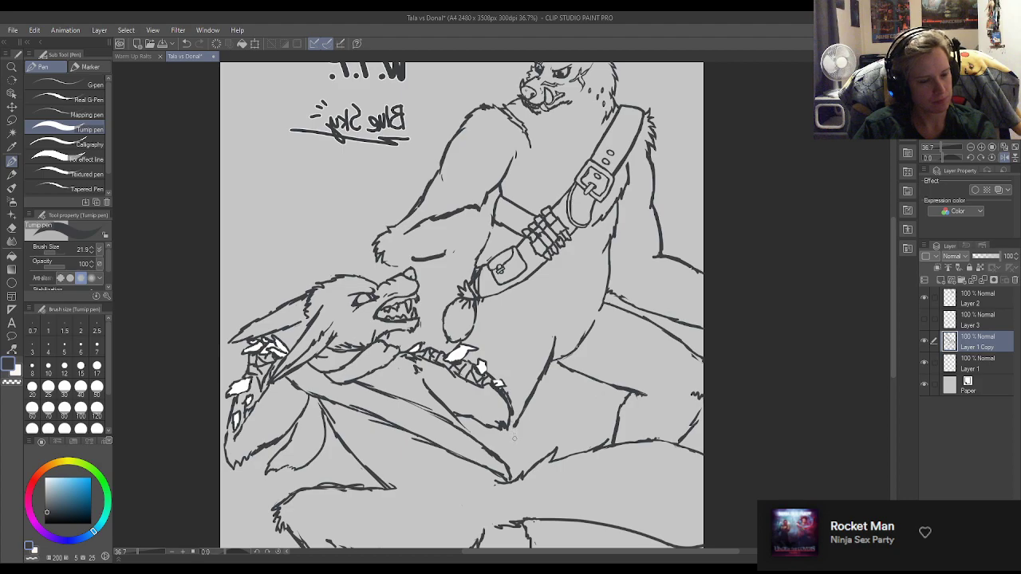
{"action": "mouse_move", "coordinate": [515, 428]}
{"action": "left_mouse_down"}
{"action": "mouse_move", "coordinate": [497, 452]}
{"action": "mouse_move", "coordinate": [511, 431]}
{"action": "left_mouse_up"}
{"action": "key", "text": "e"}
{"action": "key", "text": "p"}
{"action": "key", "text": "e"}
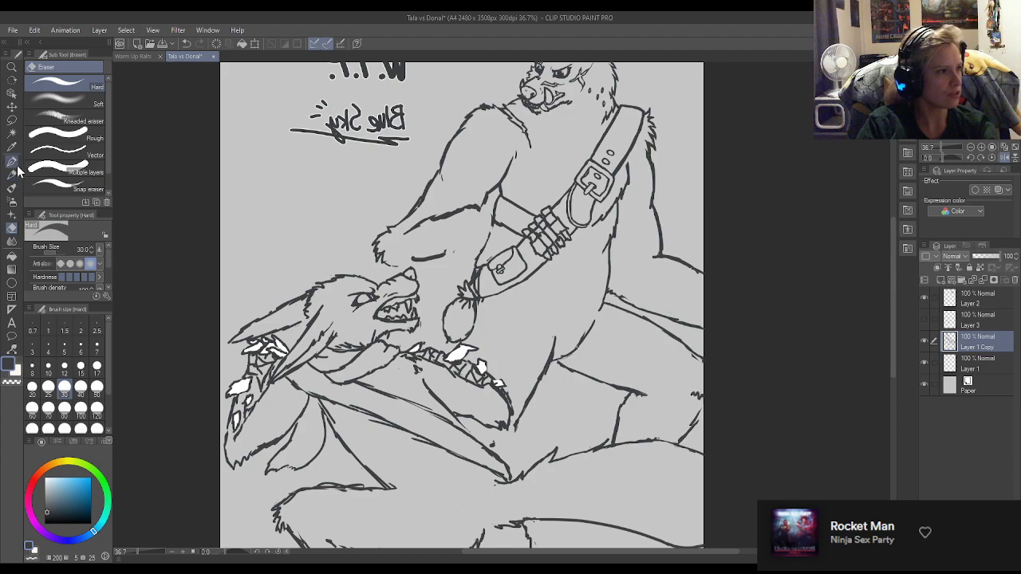
Erase most of the forearm's underside line and the inner end of the forearm's top edge.
{"action": "key", "text": "p"}
{"action": "key", "text": "e"}
{"action": "left_click_drag", "start_coordinate": [423, 256], "coordinate": [414, 259]}
{"action": "left_click_drag", "start_coordinate": [428, 261], "coordinate": [443, 253]}
{"action": "left_click_drag", "start_coordinate": [481, 204], "coordinate": [476, 209]}
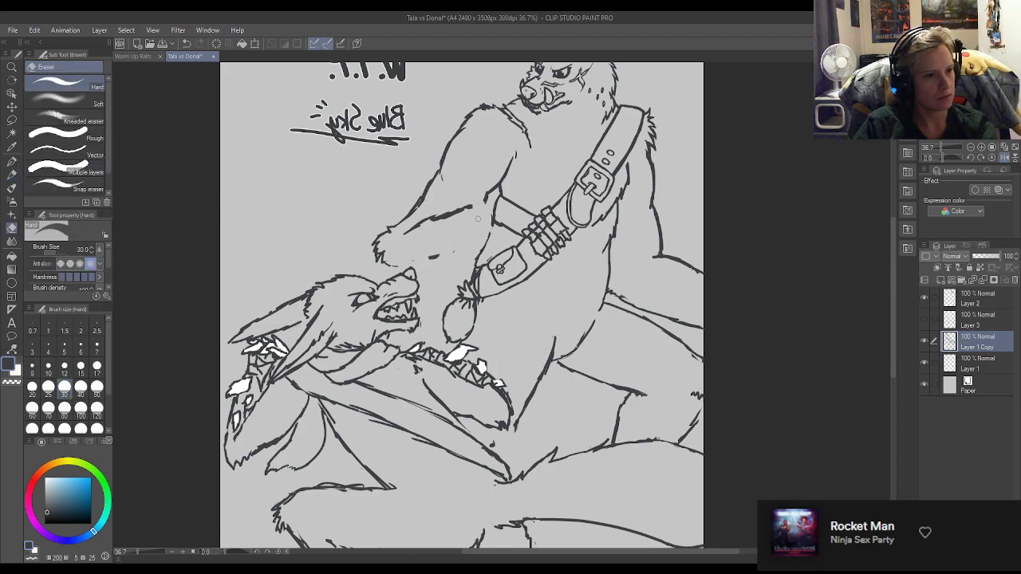
{"action": "key", "text": "p"}
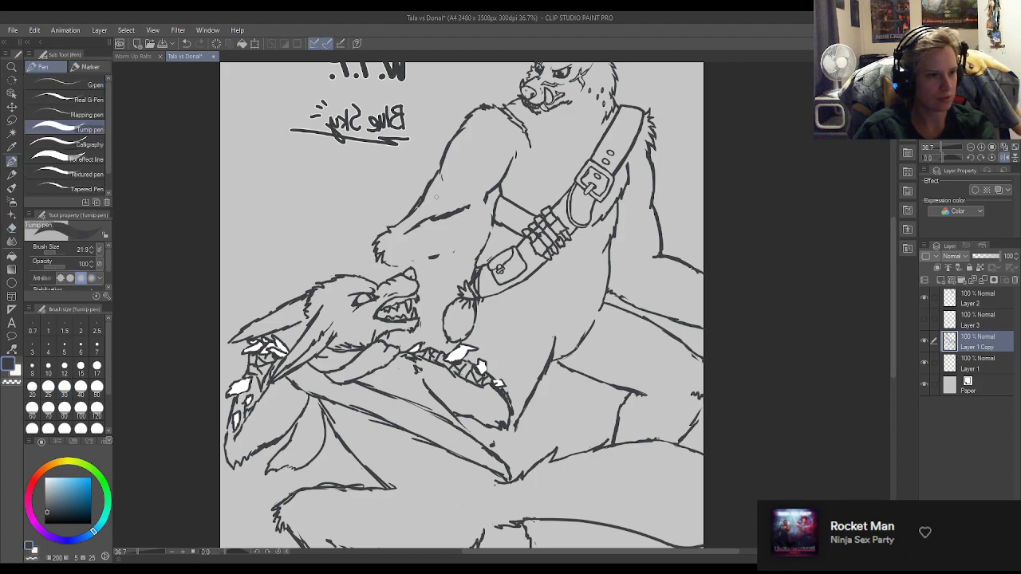
Erase the rest of the standing wolf's bent forearm and its furry elbow, up to the lower end of the upper arm.
{"action": "scroll", "coordinate": [433, 230], "scroll_direction": "down", "scroll_amount": 7}
{"action": "scroll", "coordinate": [383, 208], "scroll_direction": "up", "scroll_amount": 5}
{"action": "scroll", "coordinate": [407, 205], "scroll_direction": "up", "scroll_amount": 1}
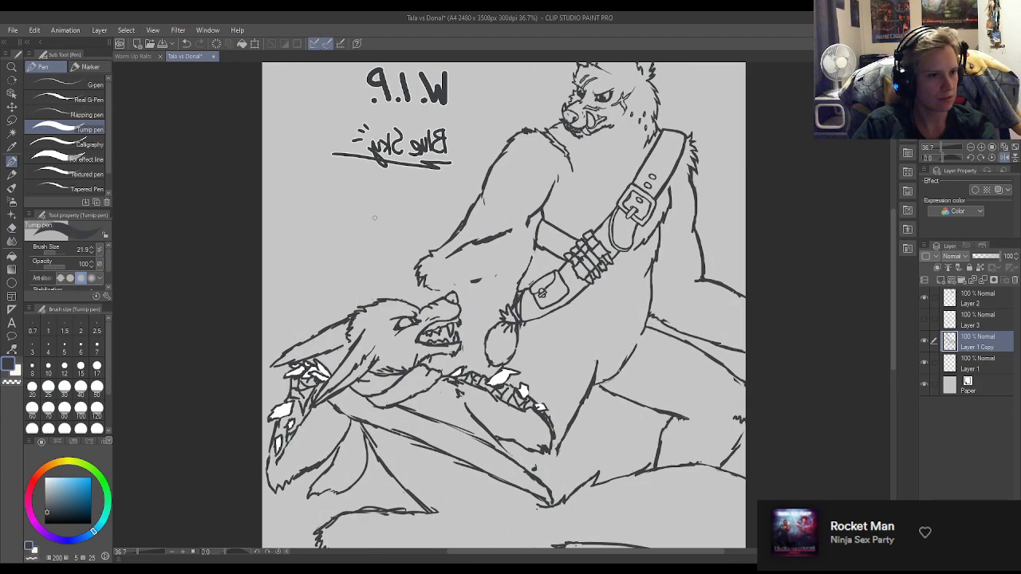
{"action": "key", "text": "e"}
{"action": "mouse_move", "coordinate": [421, 279]}
{"action": "left_mouse_down"}
{"action": "mouse_move", "coordinate": [427, 244]}
{"action": "mouse_move", "coordinate": [418, 271]}
{"action": "mouse_move", "coordinate": [420, 280]}
{"action": "mouse_move", "coordinate": [434, 258]}
{"action": "mouse_move", "coordinate": [434, 289]}
{"action": "left_mouse_up"}
{"action": "mouse_move", "coordinate": [461, 233]}
{"action": "left_mouse_down"}
{"action": "mouse_move", "coordinate": [440, 250]}
{"action": "mouse_move", "coordinate": [506, 235]}
{"action": "left_mouse_up"}
{"action": "left_click_drag", "start_coordinate": [483, 277], "coordinate": [469, 283]}
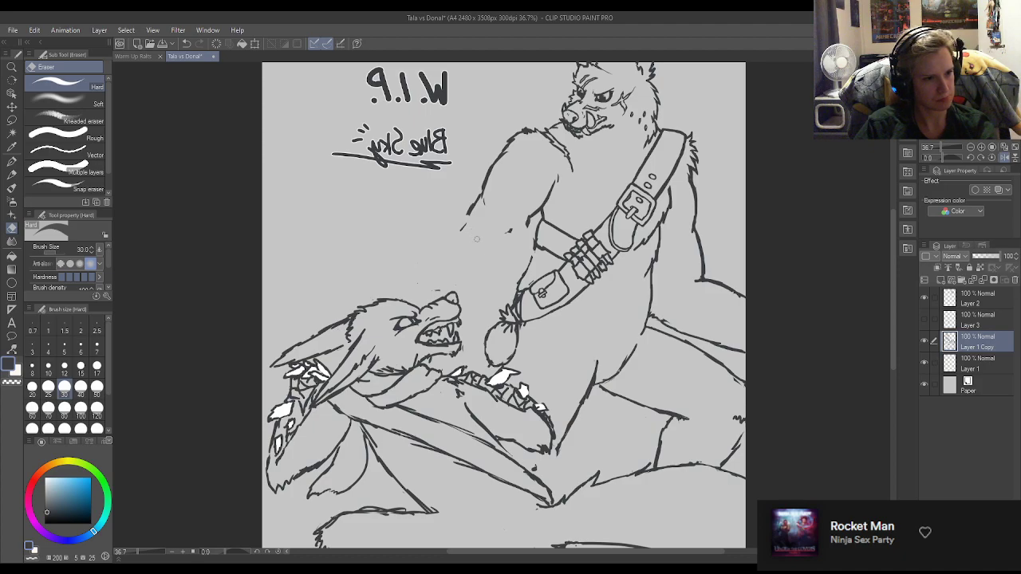
Draw a thick new outer edge extending the standing wolf's upper arm down toward the crouching wolf's muzzle, and clean its contour.
{"action": "key", "text": "p"}
{"action": "left_click_drag", "start_coordinate": [471, 211], "coordinate": [464, 268]}
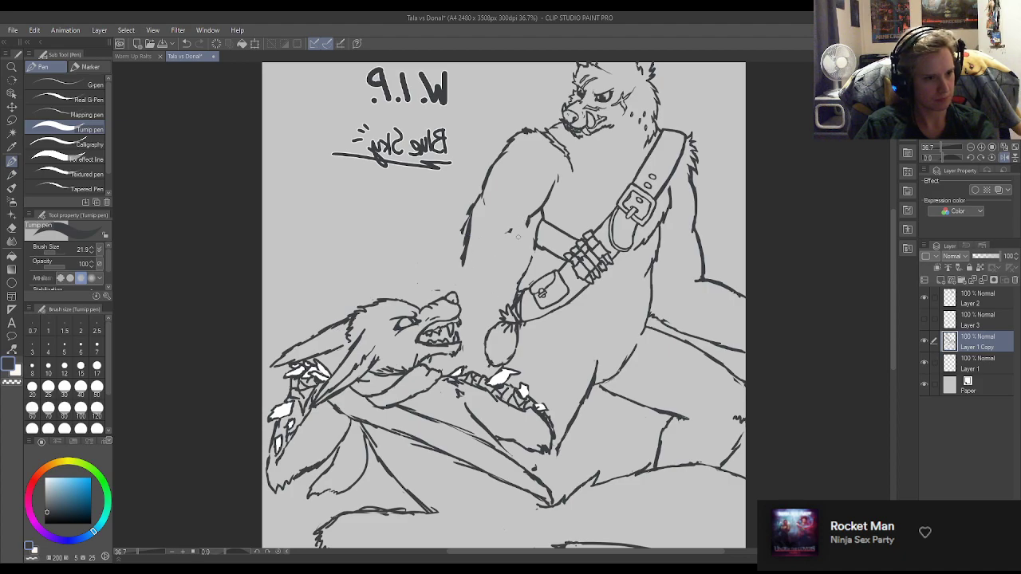
{"action": "key", "text": "e"}
{"action": "left_click_drag", "start_coordinate": [464, 210], "coordinate": [460, 238]}
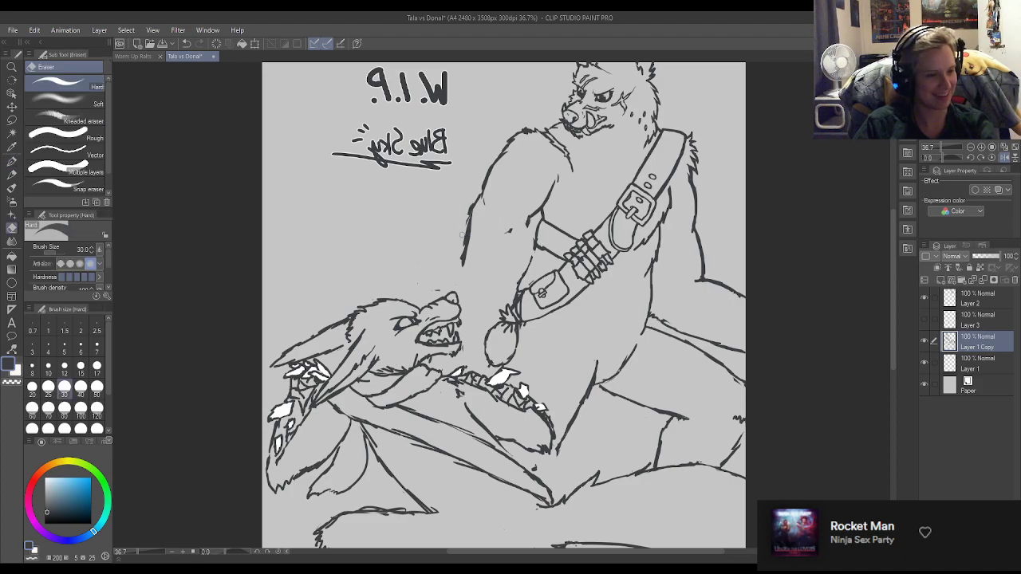
{"action": "key", "text": "p"}
{"action": "left_click_drag", "start_coordinate": [483, 195], "coordinate": [462, 266]}
Draw the arm's inner edge from below the armpit down toward the belt pouch, and erase the stray stroke near the muzzle.
{"action": "mouse_move", "coordinate": [526, 222]}
{"action": "left_mouse_down"}
{"action": "mouse_move", "coordinate": [516, 265]}
{"action": "mouse_move", "coordinate": [508, 260]}
{"action": "mouse_move", "coordinate": [501, 276]}
{"action": "mouse_move", "coordinate": [503, 306]}
{"action": "left_mouse_up"}
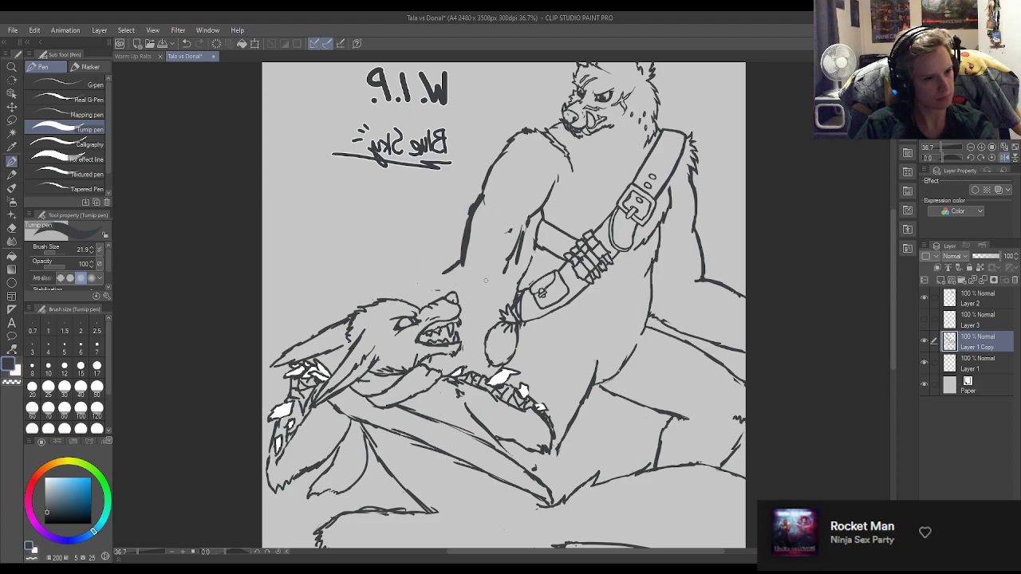
{"action": "key", "text": "e"}
{"action": "key", "text": "p"}
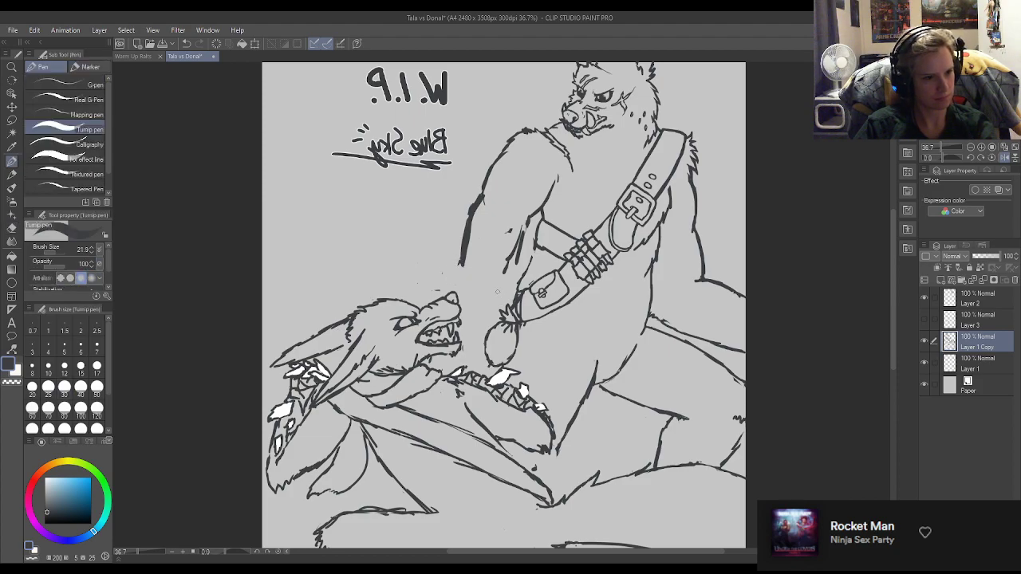
{"action": "left_click_drag", "start_coordinate": [508, 271], "coordinate": [495, 298]}
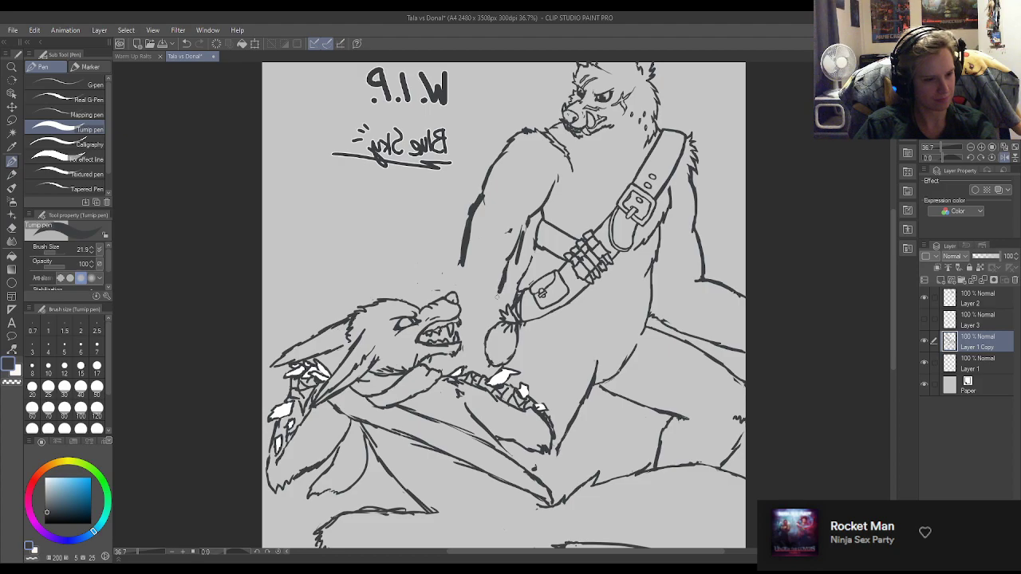
Draw a diagonal forearm line over the hanging pouch's tie, and finish the arm's outer edge at the crouching wolf's nose.
{"action": "mouse_move", "coordinate": [464, 257]}
{"action": "left_mouse_down"}
{"action": "mouse_move", "coordinate": [449, 287]}
{"action": "mouse_move", "coordinate": [505, 302]}
{"action": "mouse_move", "coordinate": [516, 334]}
{"action": "left_mouse_up"}
{"action": "left_click_drag", "start_coordinate": [502, 292], "coordinate": [517, 321]}
{"action": "mouse_move", "coordinate": [502, 292]}
{"action": "left_mouse_down"}
{"action": "mouse_move", "coordinate": [528, 346]}
{"action": "mouse_move", "coordinate": [497, 313]}
{"action": "left_mouse_up"}
{"action": "key", "text": "e"}
{"action": "key", "text": "p"}
{"action": "key", "text": "e"}
{"action": "left_click_drag", "start_coordinate": [457, 280], "coordinate": [437, 293]}
{"action": "key", "text": "p"}
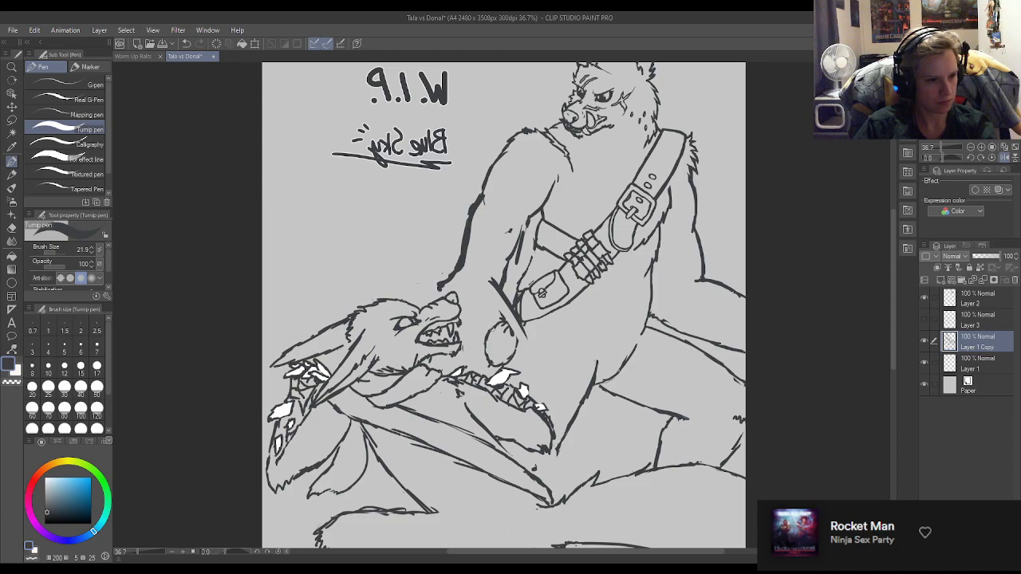
Draw the forearm's lower edge from the muzzle across the hanging pouch, and extend its upper edge past the belt, erasing the pouch between them.
{"action": "left_click_drag", "start_coordinate": [470, 325], "coordinate": [500, 345]}
{"action": "mouse_move", "coordinate": [502, 289]}
{"action": "left_mouse_down"}
{"action": "mouse_move", "coordinate": [538, 332]}
{"action": "mouse_move", "coordinate": [489, 294]}
{"action": "mouse_move", "coordinate": [505, 323]}
{"action": "mouse_move", "coordinate": [484, 337]}
{"action": "mouse_move", "coordinate": [539, 362]}
{"action": "left_mouse_up"}
{"action": "key", "text": "e"}
{"action": "key", "text": "p"}
{"action": "left_click_drag", "start_coordinate": [515, 312], "coordinate": [554, 335]}
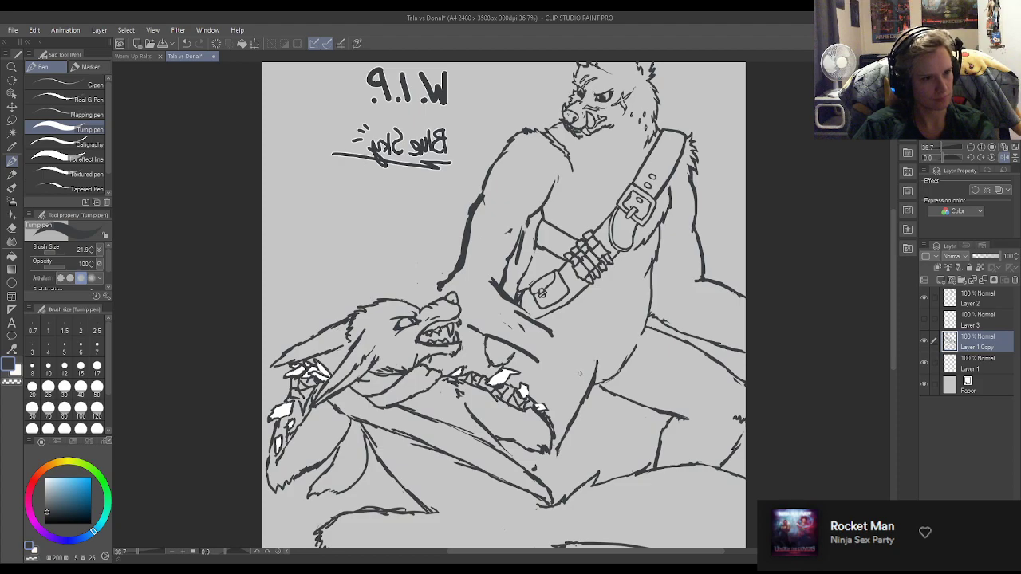
{"action": "mouse_move", "coordinate": [485, 335]}
{"action": "left_mouse_down"}
{"action": "mouse_move", "coordinate": [529, 360]}
{"action": "mouse_move", "coordinate": [504, 343]}
{"action": "mouse_move", "coordinate": [517, 351]}
{"action": "left_mouse_up"}
Clean the pouch remnants between the forearm's edges and thicken its upper edge along the belt with the Turnip pen.
{"action": "key", "text": "e"}
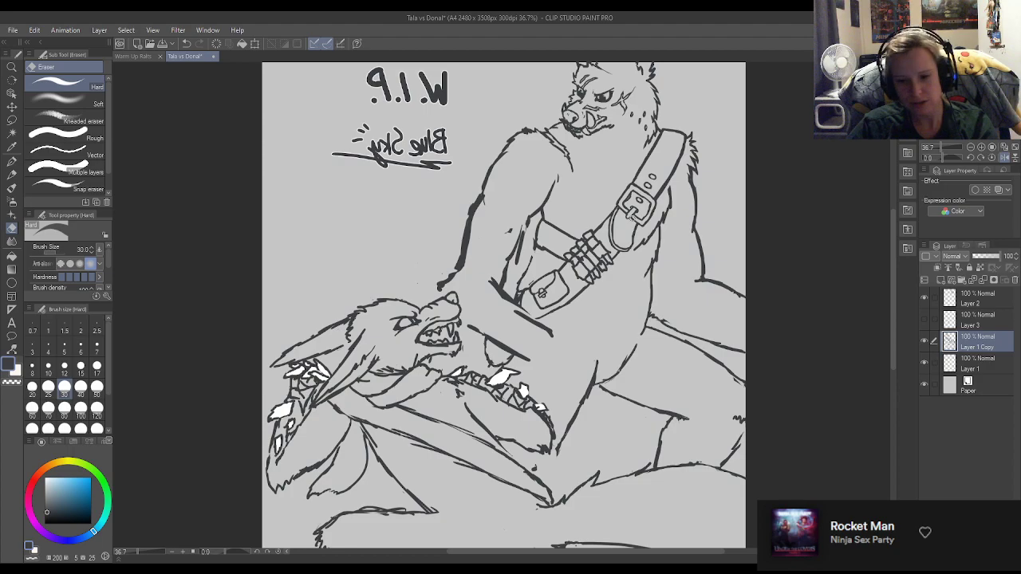
{"action": "left_click", "coordinate": [12, 174]}
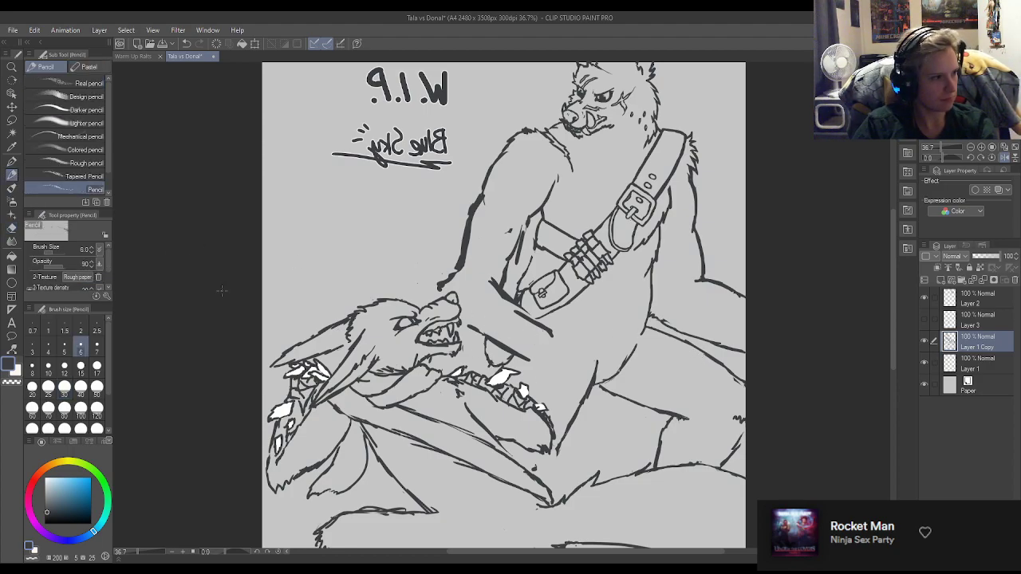
{"action": "left_click", "coordinate": [14, 161]}
{"action": "left_click_drag", "start_coordinate": [501, 294], "coordinate": [551, 340]}
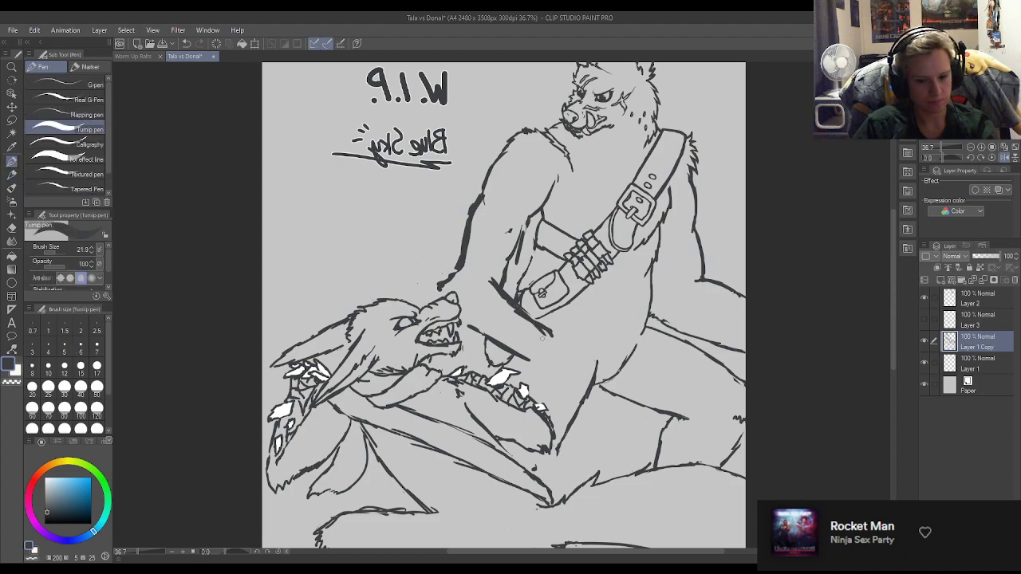
{"action": "key", "text": "e"}
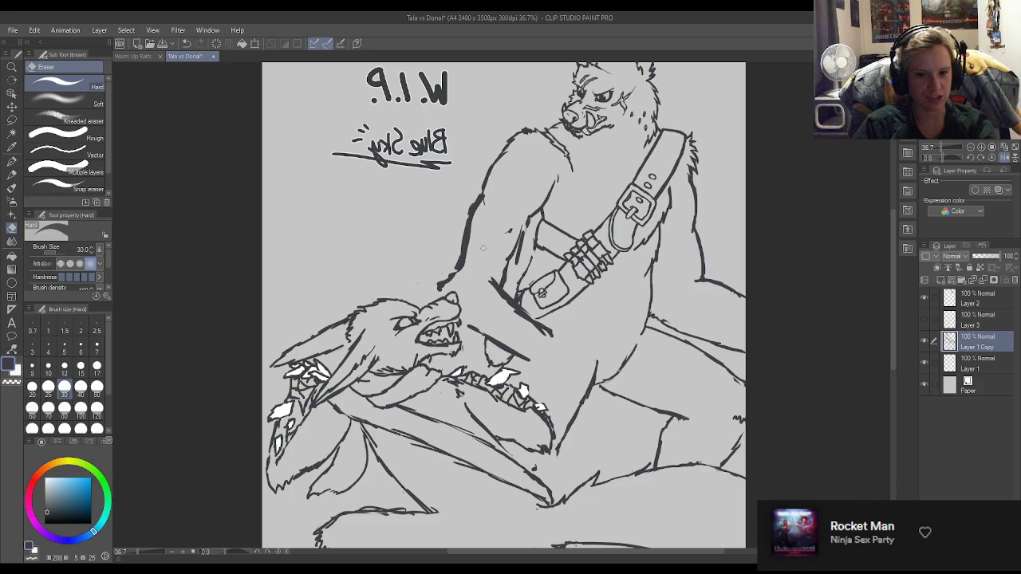
{"action": "key", "text": "p"}
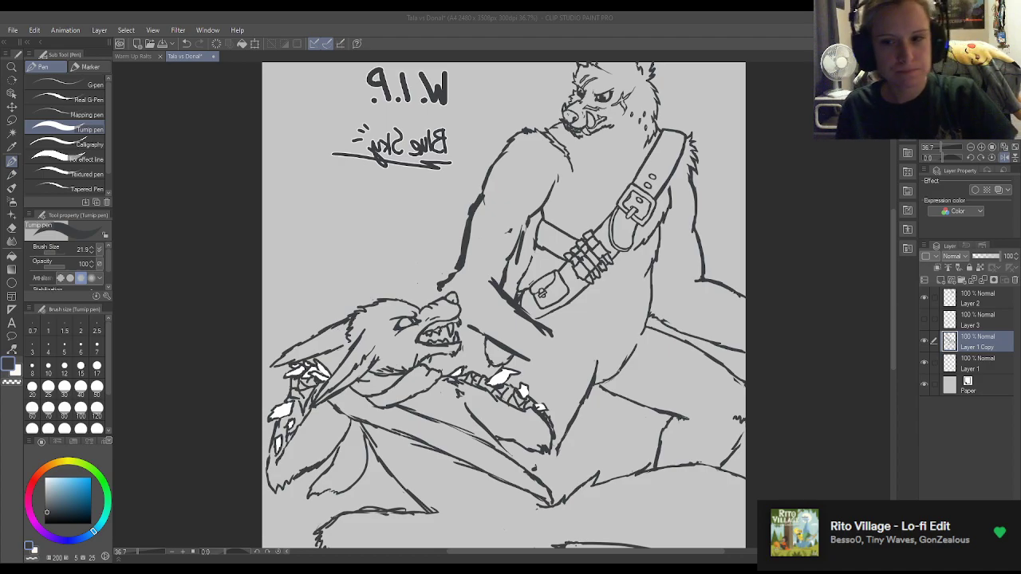
{"action": "scroll", "coordinate": [80, 142], "scroll_direction": "down", "scroll_amount": 1}
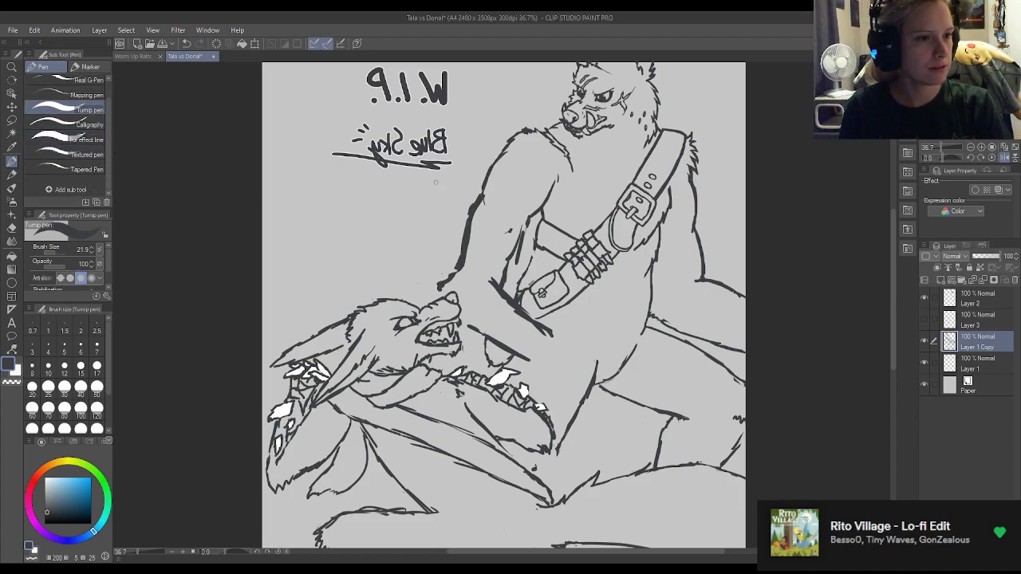
{"action": "scroll", "coordinate": [82, 188], "scroll_direction": "up", "scroll_amount": 1}
{"action": "scroll", "coordinate": [699, 331], "scroll_direction": "down", "scroll_amount": 1}
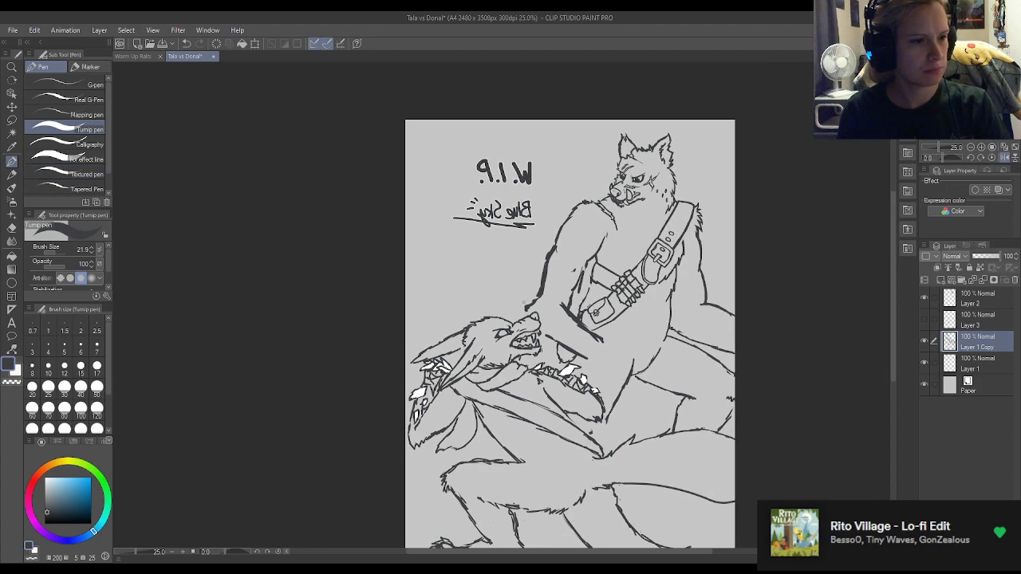
{"action": "scroll", "coordinate": [569, 294], "scroll_direction": "down", "scroll_amount": 1}
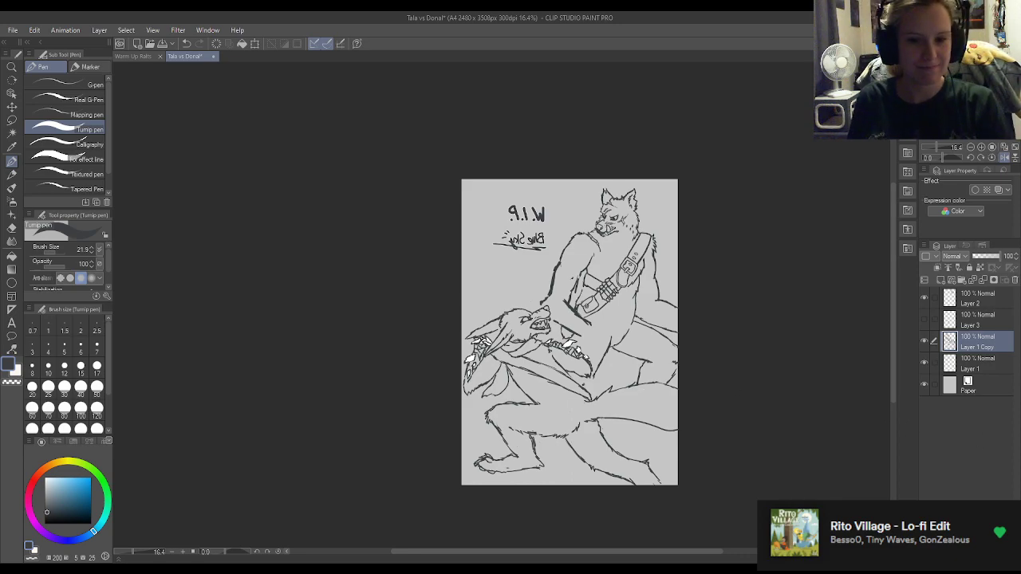
{"action": "scroll", "coordinate": [668, 396], "scroll_direction": "down", "scroll_amount": 3}
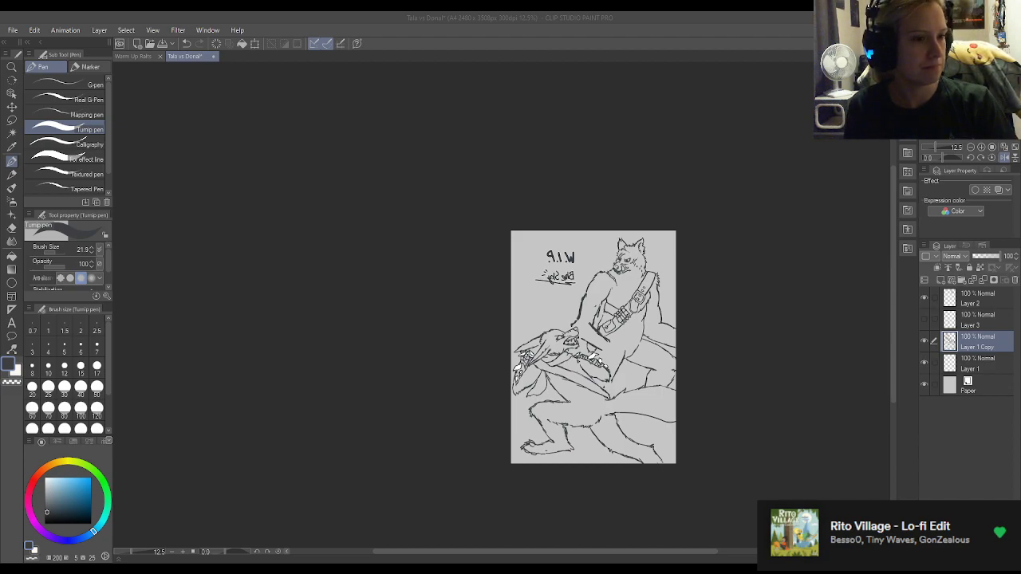
{"action": "scroll", "coordinate": [619, 319], "scroll_direction": "down", "scroll_amount": 3}
Redraw the standing wolf's inner arm edge from the armpit down toward the belt pouch as one line, erasing the old rough strokes.
{"action": "scroll", "coordinate": [619, 320], "scroll_direction": "up", "scroll_amount": 6}
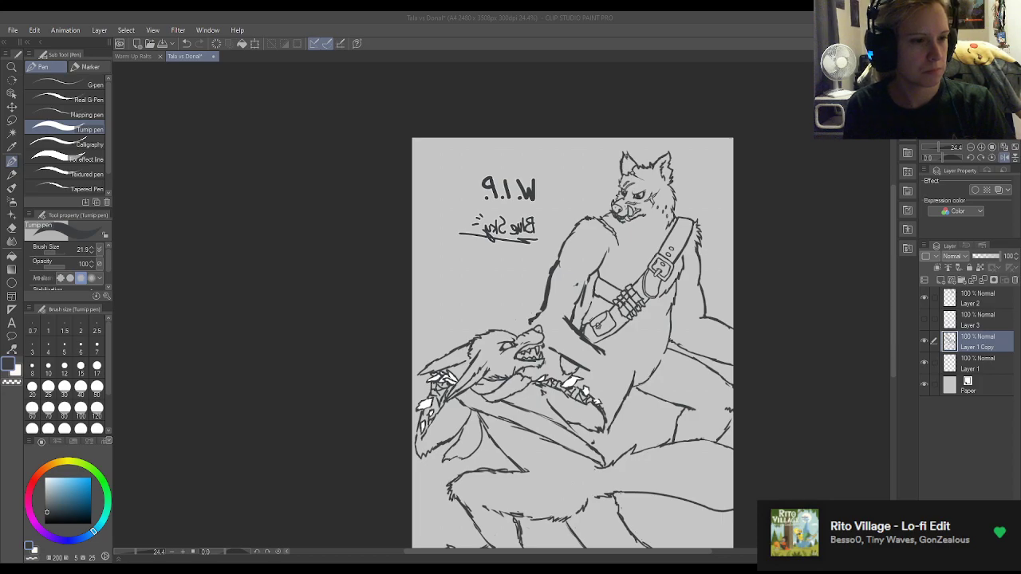
{"action": "scroll", "coordinate": [565, 287], "scroll_direction": "up", "scroll_amount": 1}
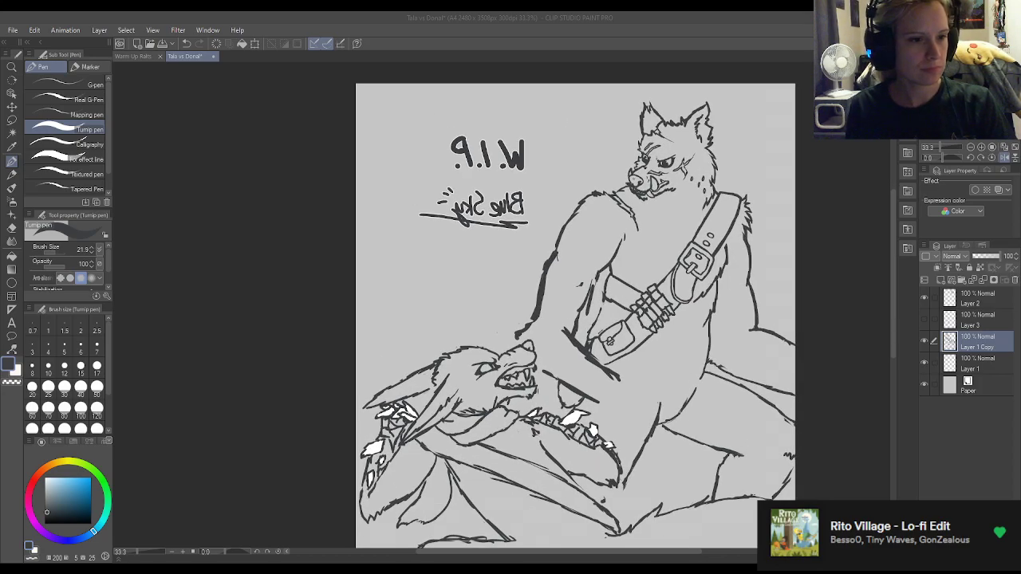
{"action": "scroll", "coordinate": [574, 287], "scroll_direction": "up", "scroll_amount": 1}
{"action": "left_click_drag", "start_coordinate": [604, 275], "coordinate": [630, 236]}
{"action": "key", "text": "e"}
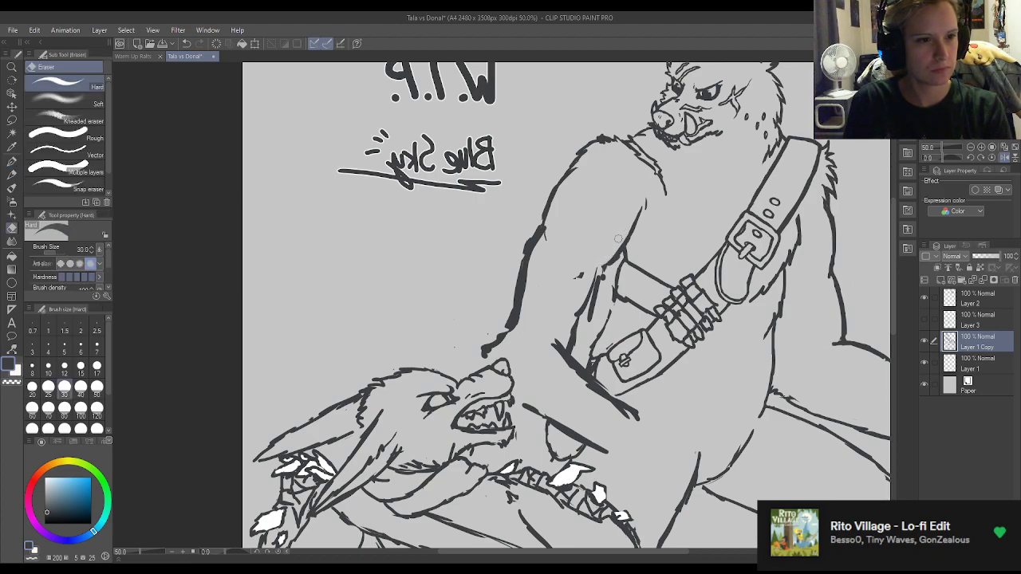
{"action": "mouse_move", "coordinate": [597, 267]}
{"action": "left_mouse_down"}
{"action": "mouse_move", "coordinate": [582, 308]}
{"action": "mouse_move", "coordinate": [590, 314]}
{"action": "left_mouse_up"}
{"action": "key", "text": "p"}
{"action": "left_click_drag", "start_coordinate": [604, 270], "coordinate": [575, 331]}
{"action": "key", "text": "e"}
{"action": "left_click_drag", "start_coordinate": [581, 274], "coordinate": [576, 337]}
{"action": "key", "text": "p"}
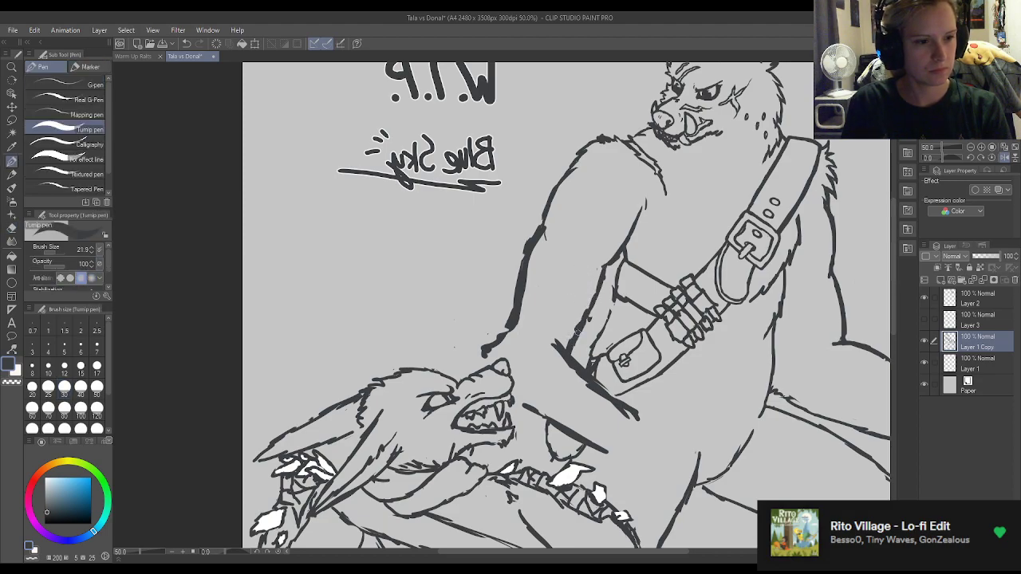
Refine the lower end of the inner arm edge where it meets the forearm beside the pouch, alternating Turnip pen and Hard eraser.
{"action": "key", "text": "e"}
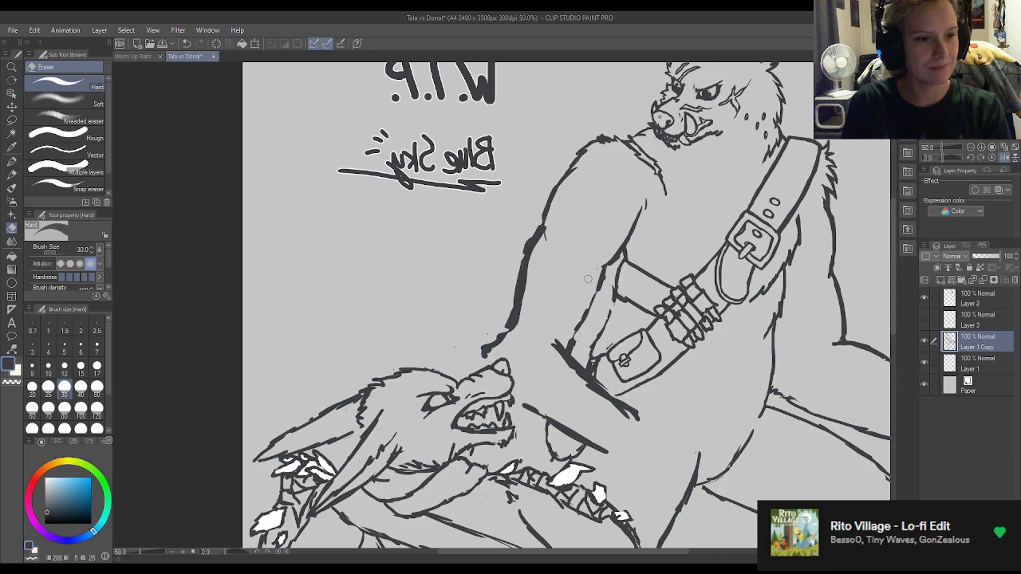
{"action": "key", "text": "p"}
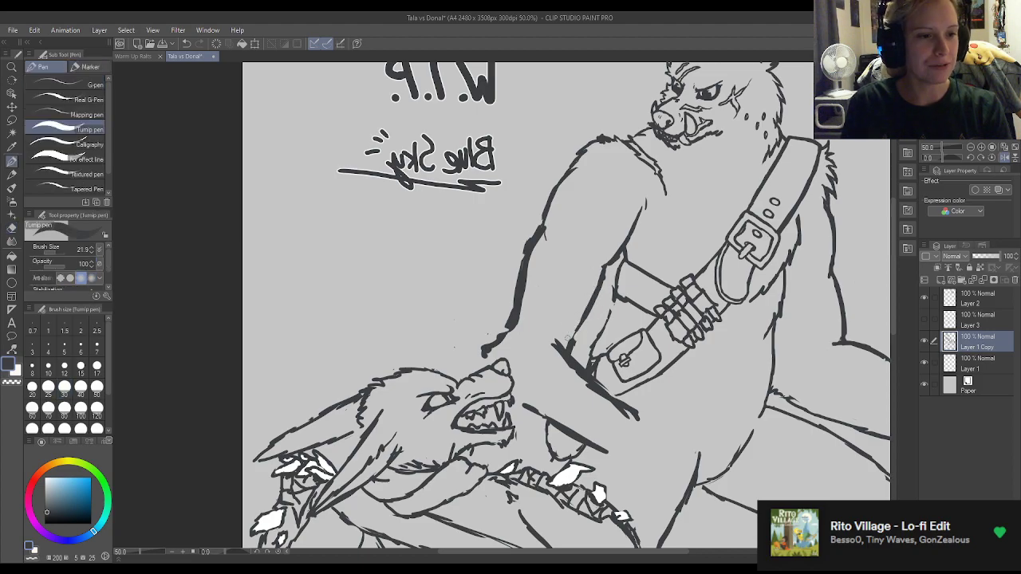
{"action": "key", "text": "e"}
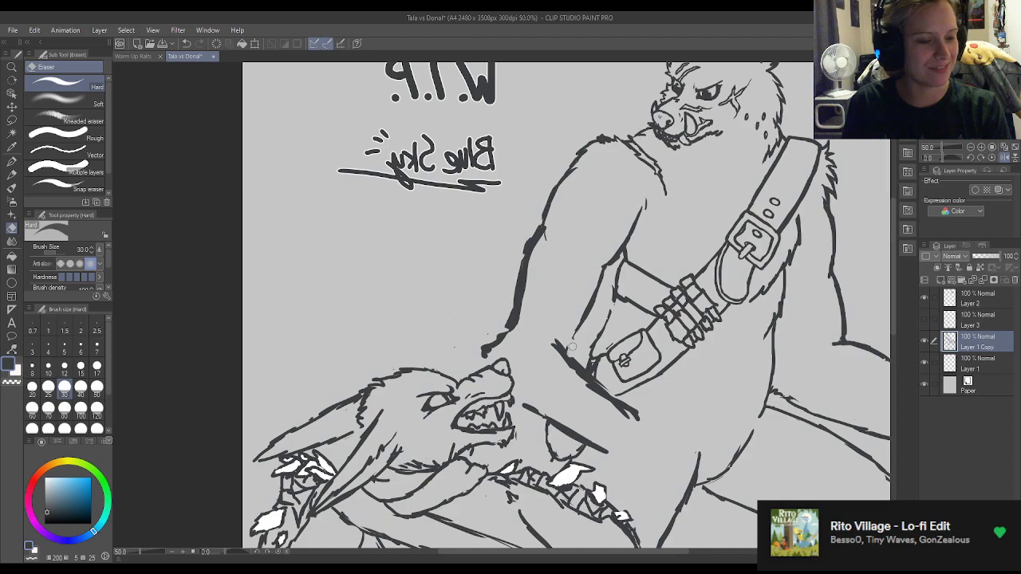
{"action": "key", "text": "p"}
{"action": "key", "text": "e"}
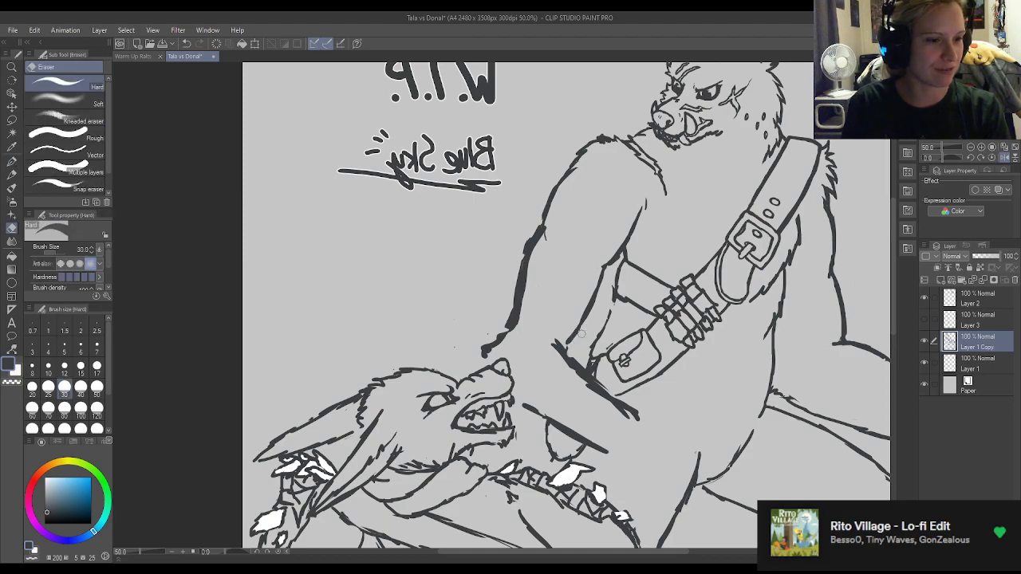
{"action": "key", "text": "p"}
{"action": "key", "text": "e"}
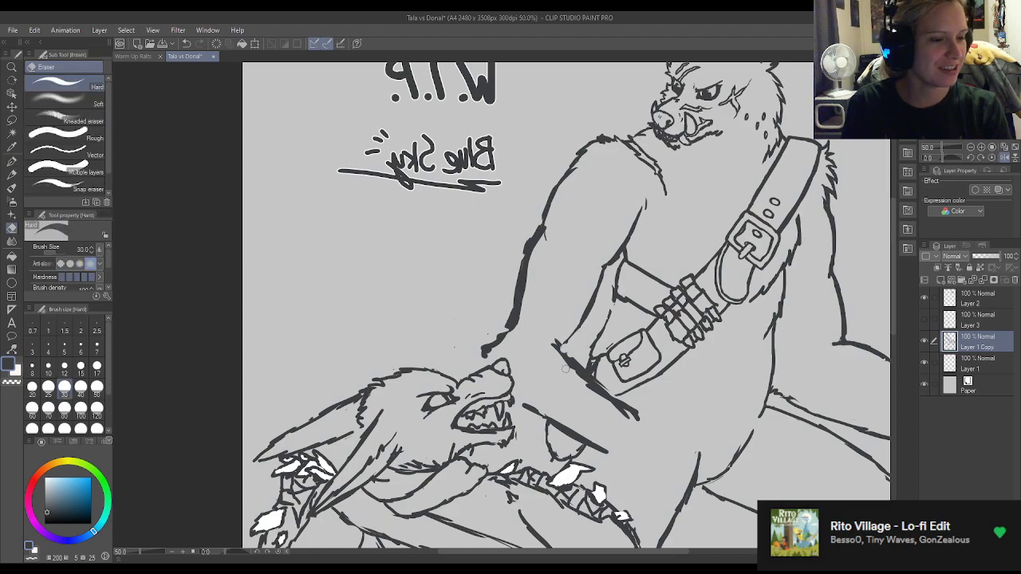
Replace the upper end of the forearm's upper edge with a thinner line, and erase along the arm's outer edge to slim it.
{"action": "mouse_move", "coordinate": [554, 371]}
{"action": "left_mouse_down"}
{"action": "mouse_move", "coordinate": [586, 385]}
{"action": "mouse_move", "coordinate": [568, 359]}
{"action": "mouse_move", "coordinate": [583, 381]}
{"action": "left_mouse_up"}
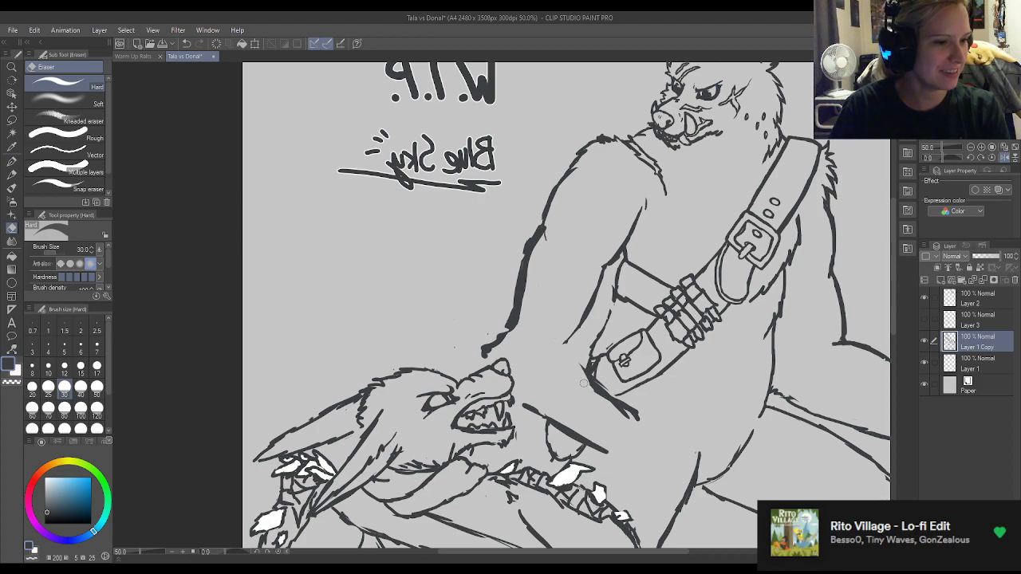
{"action": "key", "text": "p"}
{"action": "left_click_drag", "start_coordinate": [556, 341], "coordinate": [592, 388]}
{"action": "key", "text": "e"}
{"action": "key", "text": "ctrl+z"}
{"action": "mouse_move", "coordinate": [505, 323]}
{"action": "left_mouse_down"}
{"action": "mouse_move", "coordinate": [527, 240]}
{"action": "mouse_move", "coordinate": [521, 264]}
{"action": "mouse_move", "coordinate": [532, 233]}
{"action": "mouse_move", "coordinate": [526, 242]}
{"action": "mouse_move", "coordinate": [551, 243]}
{"action": "left_mouse_up"}
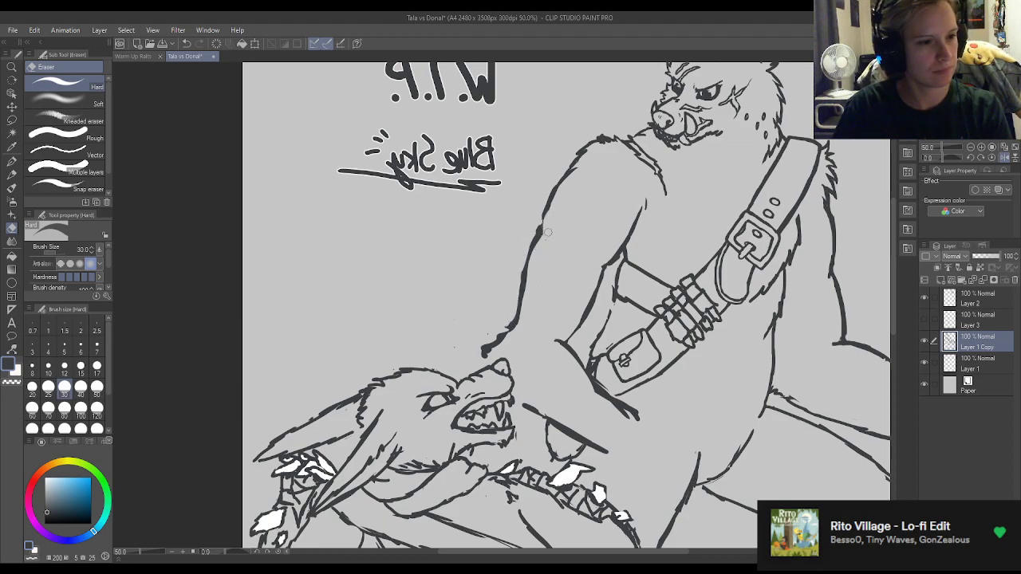
{"action": "key", "text": "p"}
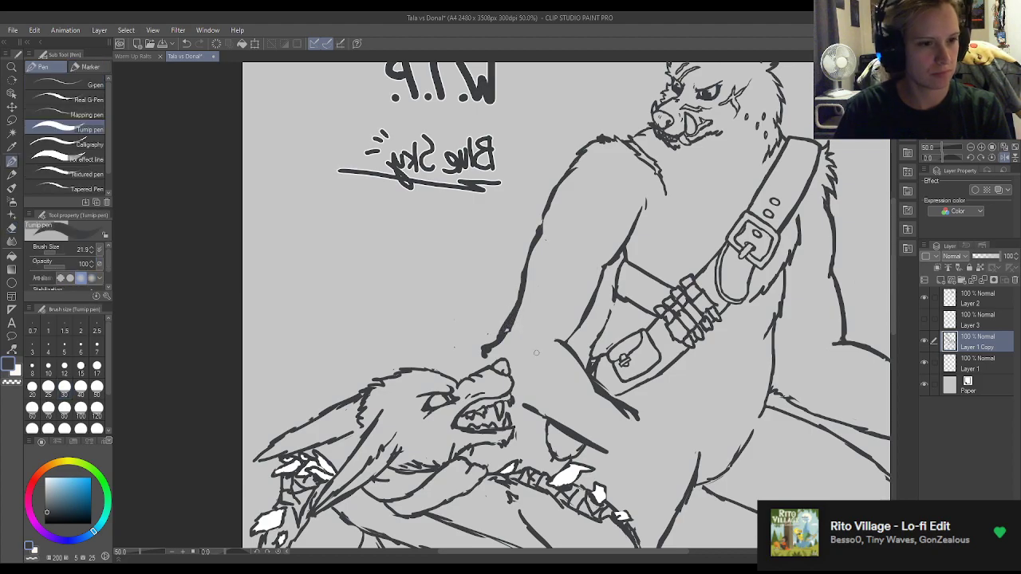
Lasso the whole crouching wolf on the Layer 1 Copy layer, following its muzzle, chest and tail outlines.
{"action": "scroll", "coordinate": [537, 353], "scroll_direction": "down", "scroll_amount": 5}
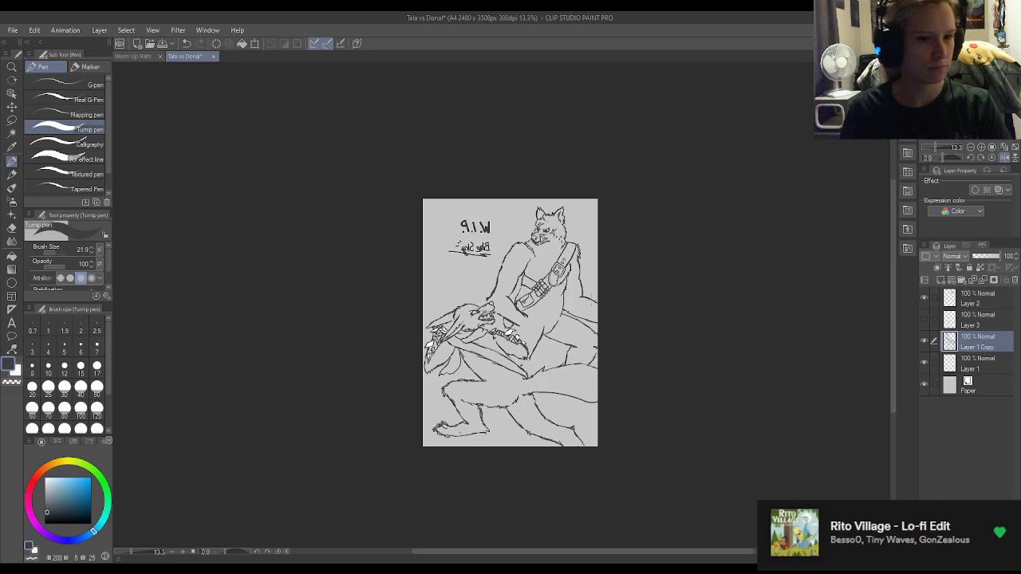
{"action": "scroll", "coordinate": [599, 295], "scroll_direction": "up", "scroll_amount": 3}
{"action": "left_click", "coordinate": [11, 120]}
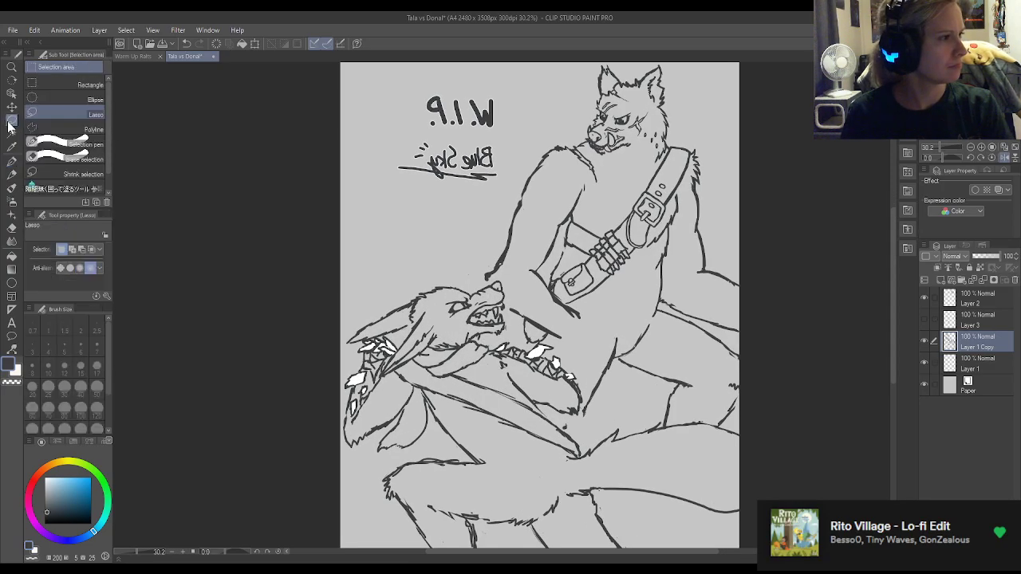
{"action": "scroll", "coordinate": [339, 144], "scroll_direction": "down", "scroll_amount": 3}
{"action": "scroll", "coordinate": [428, 359], "scroll_direction": "up", "scroll_amount": 3}
{"action": "scroll", "coordinate": [429, 354], "scroll_direction": "down", "scroll_amount": 3}
{"action": "scroll", "coordinate": [349, 295], "scroll_direction": "up", "scroll_amount": 3}
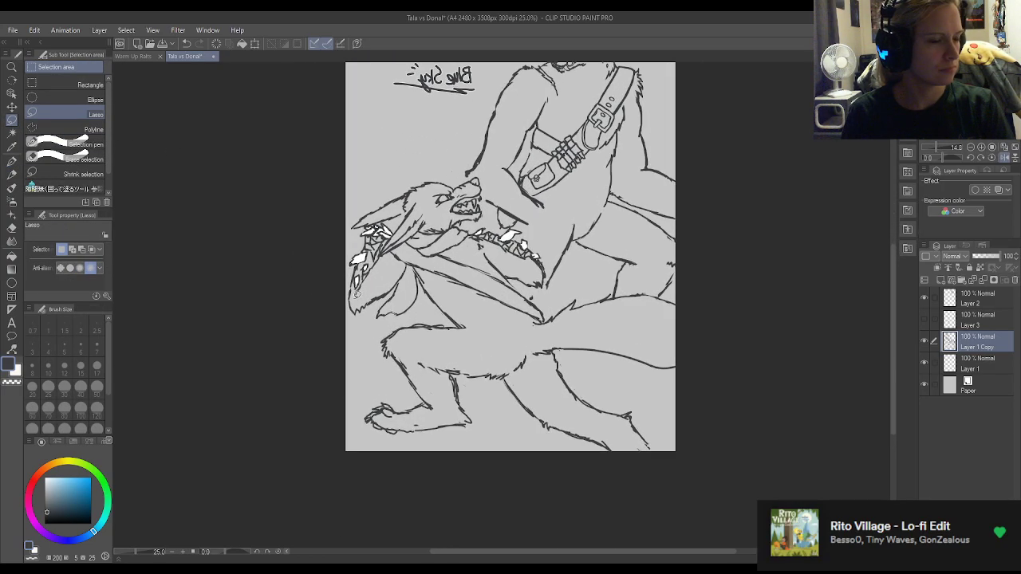
{"action": "mouse_move", "coordinate": [554, 309]}
{"action": "left_mouse_down"}
{"action": "mouse_move", "coordinate": [555, 248]}
{"action": "mouse_move", "coordinate": [531, 221]}
{"action": "mouse_move", "coordinate": [509, 230]}
{"action": "mouse_move", "coordinate": [495, 220]}
{"action": "mouse_move", "coordinate": [487, 170]}
{"action": "mouse_move", "coordinate": [371, 156]}
{"action": "mouse_move", "coordinate": [280, 278]}
{"action": "mouse_move", "coordinate": [356, 458]}
{"action": "mouse_move", "coordinate": [564, 515]}
{"action": "mouse_move", "coordinate": [777, 432]}
{"action": "mouse_move", "coordinate": [763, 288]}
{"action": "mouse_move", "coordinate": [693, 273]}
{"action": "mouse_move", "coordinate": [663, 293]}
{"action": "mouse_move", "coordinate": [615, 294]}
{"action": "mouse_move", "coordinate": [616, 284]}
{"action": "mouse_move", "coordinate": [568, 286]}
{"action": "left_mouse_up"}
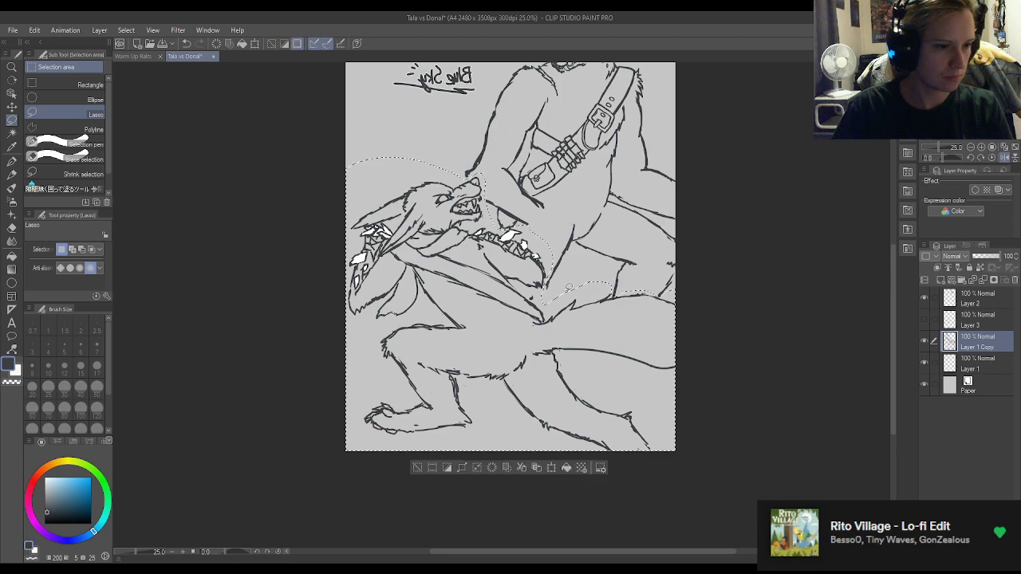
Try to rotate the selected crouching wolf slightly clockwise.
{"action": "key", "text": "ctrl+t"}
{"action": "left_click_drag", "start_coordinate": [747, 221], "coordinate": [752, 247]}
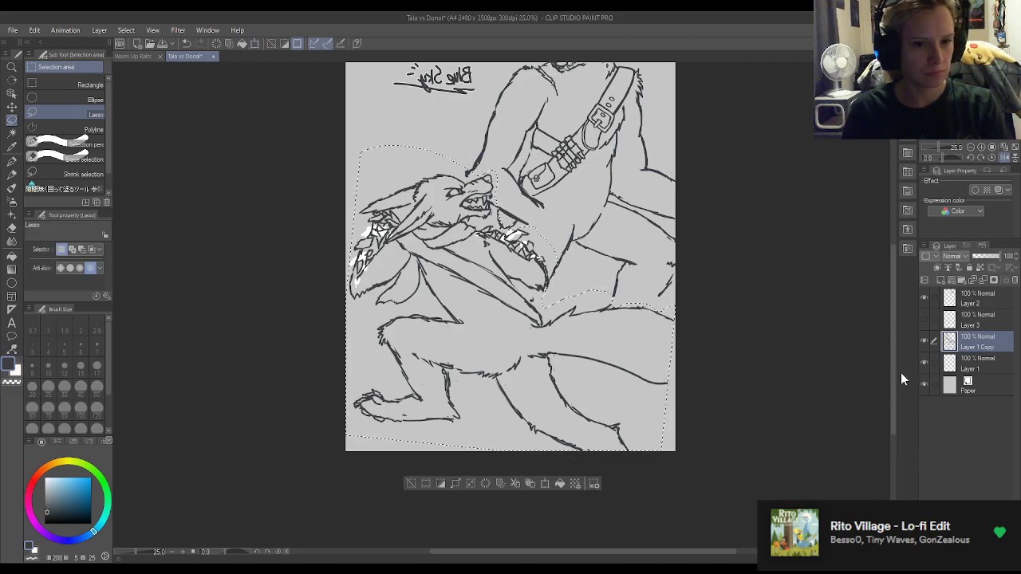
Hide Layer 1, then cut the selected crouching wolf from Layer 1 Copy and paste it onto its own layer.
{"action": "left_click", "coordinate": [925, 364]}
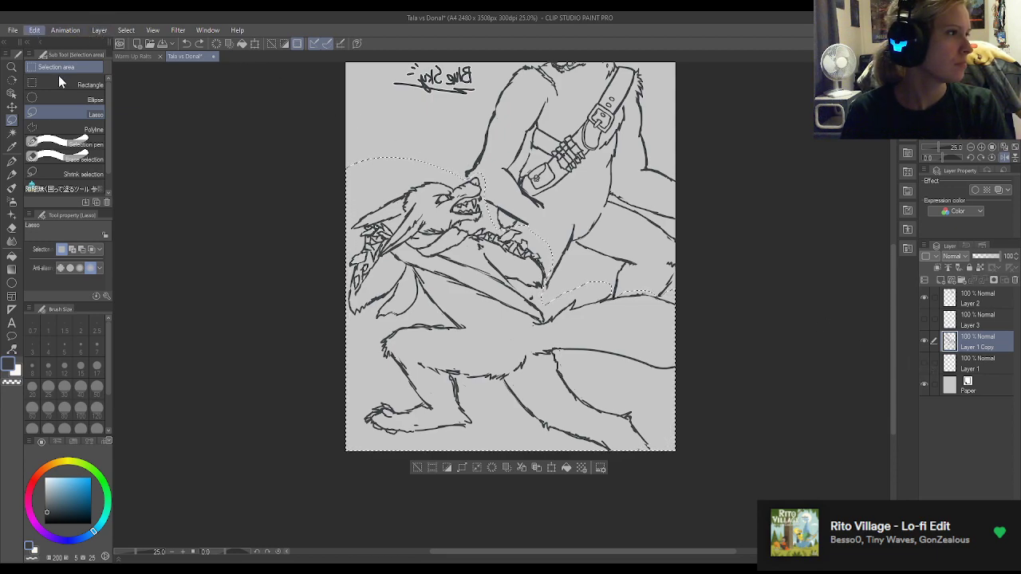
{"action": "key", "text": "Delete"}
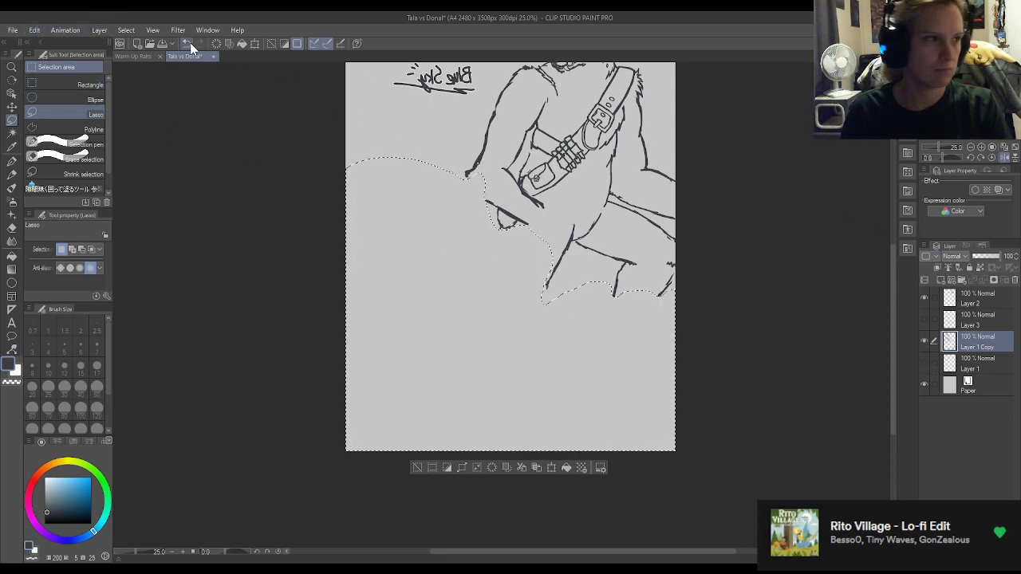
{"action": "left_click", "coordinate": [35, 33]}
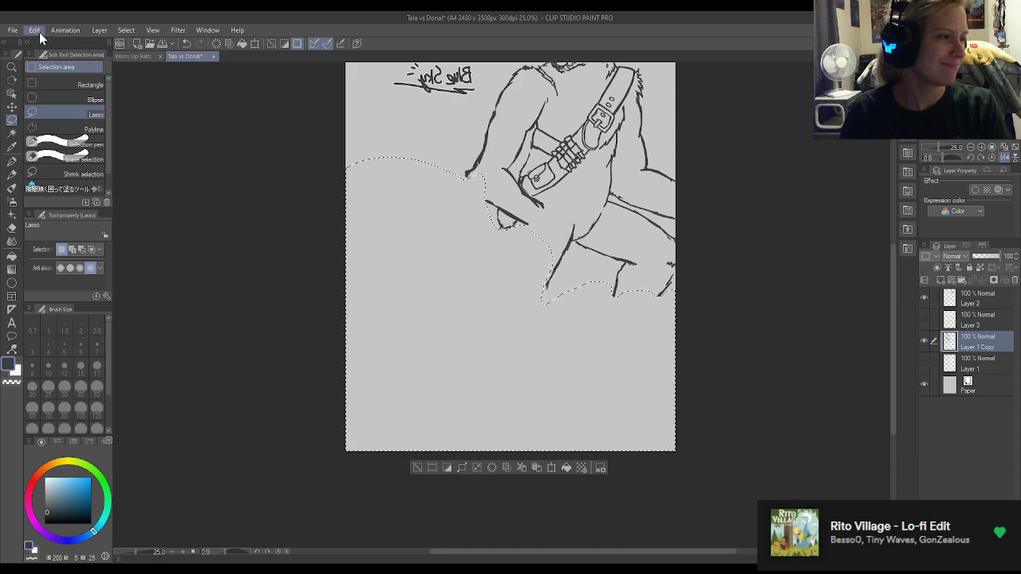
{"action": "left_click", "coordinate": [55, 109]}
{"action": "key", "text": "ctrl+d"}
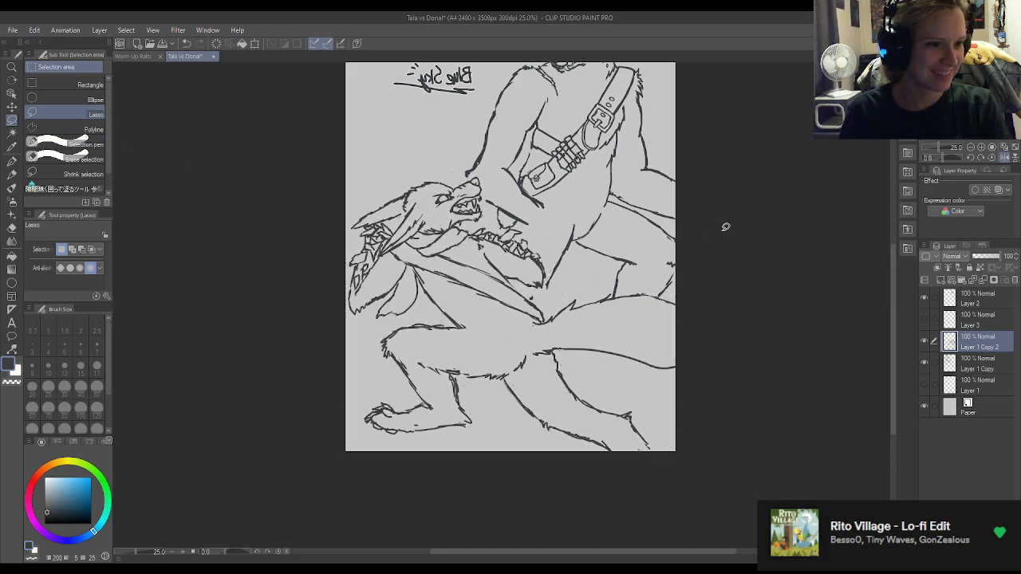
Rename the Layer 1 Copy layer, which holds the standing wolf, as "Donal Sketch".
{"action": "left_click", "coordinate": [982, 373]}
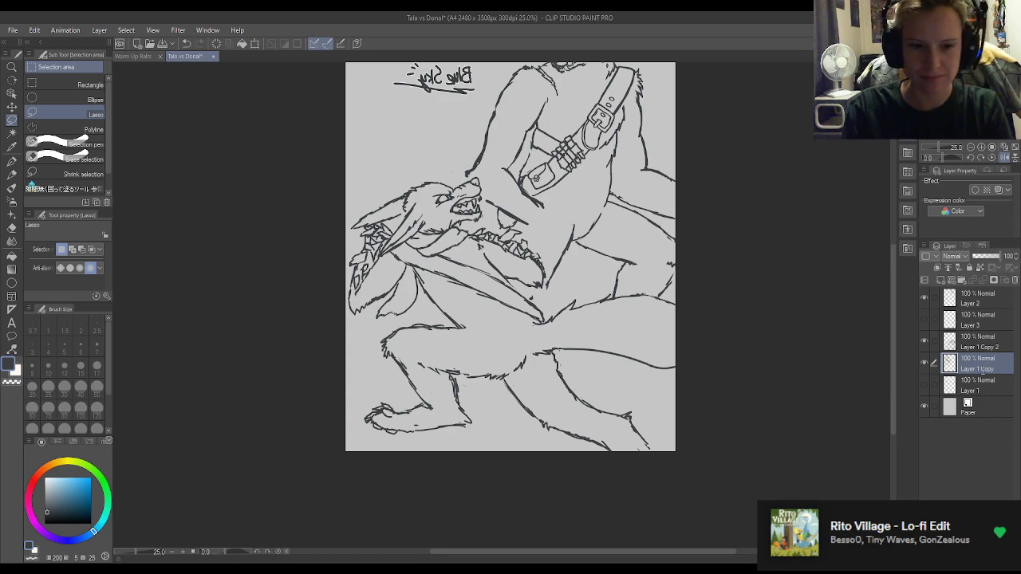
{"action": "type", "text": "Donal Scratch"}
{"action": "key", "text": "Return"}
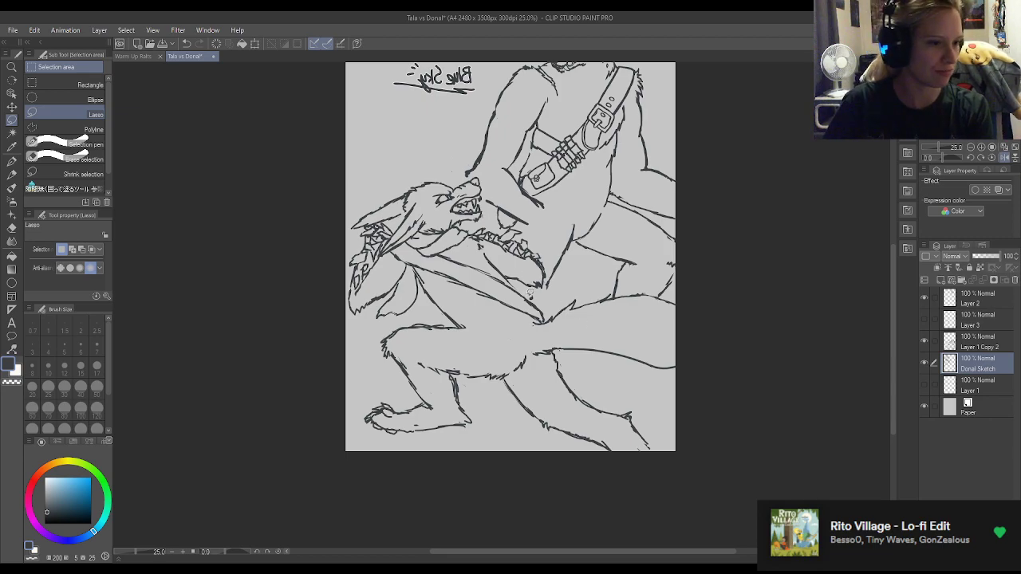
{"action": "key", "text": "e"}
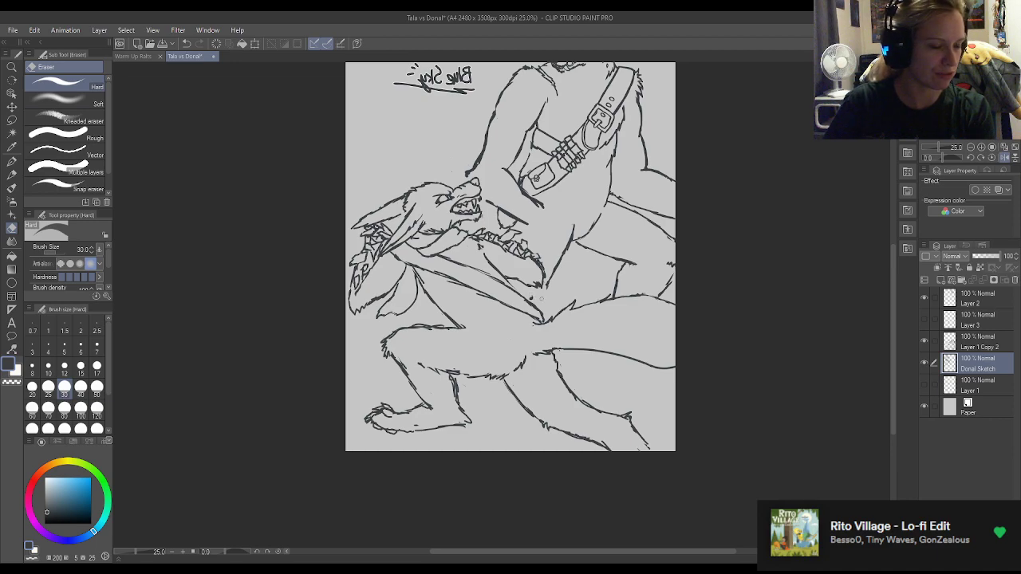
{"action": "key", "text": "m"}
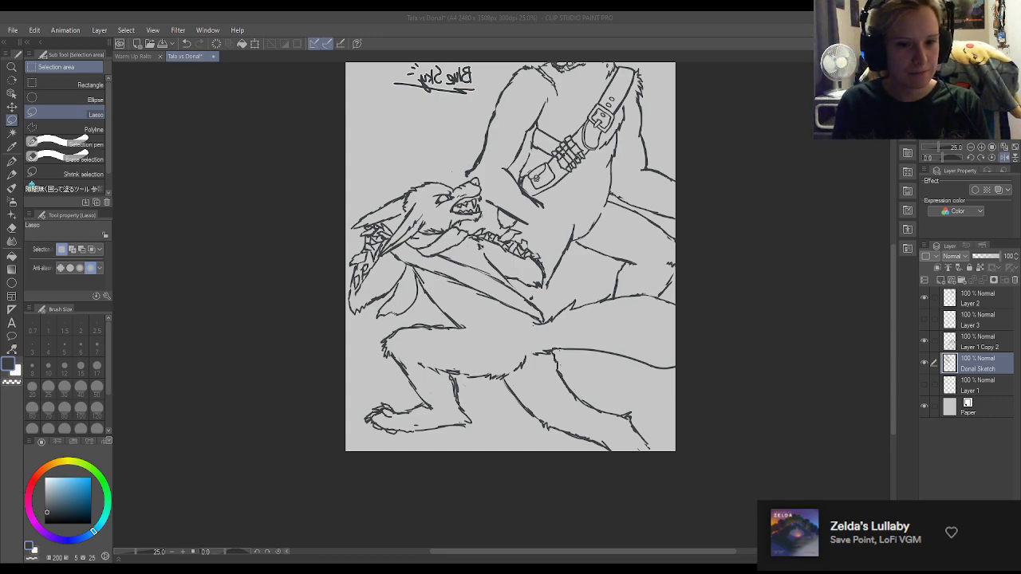
Rename the Layer 1 Copy 2 layer, which holds the crouching wolf, as "Tala Sketch".
{"action": "left_click", "coordinate": [983, 347]}
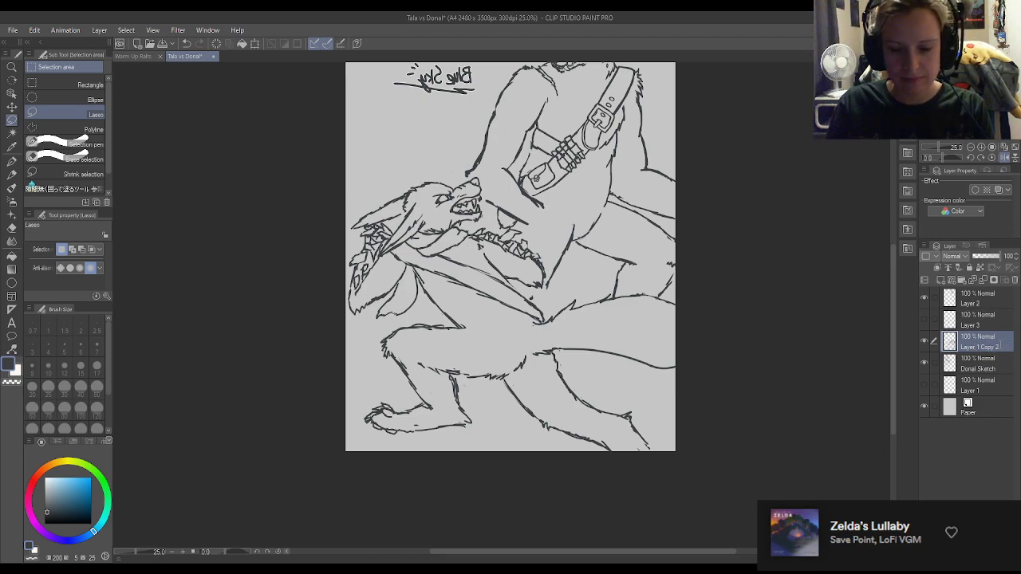
{"action": "type", "text": "Tala Sketch"}
{"action": "key", "text": "Return"}
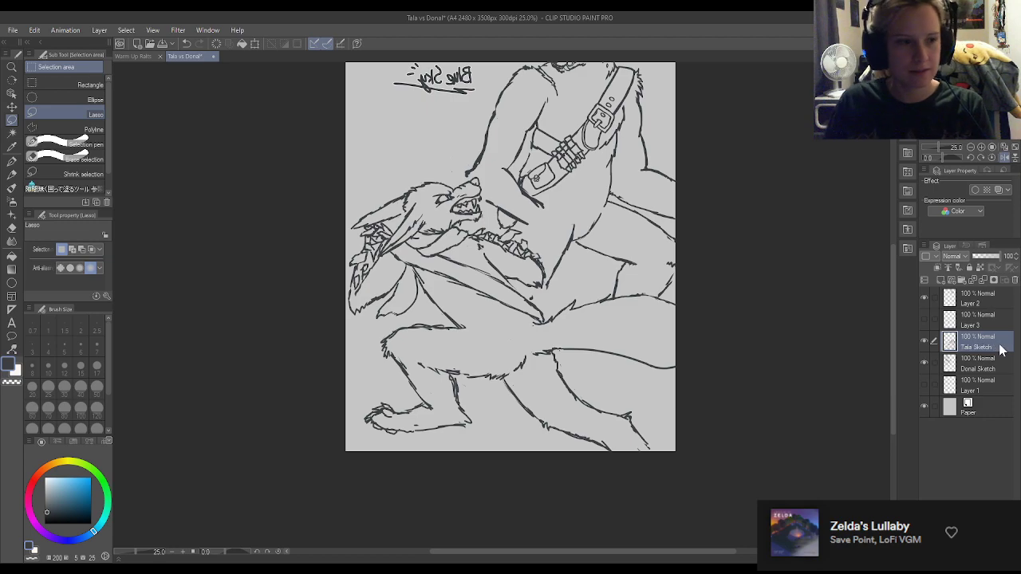
Rotate the Tala Sketch layer's crouching wolf slightly clockwise and reposition it so its muzzle sits at the standing wolf's arm.
{"action": "key", "text": "ctrl+t"}
{"action": "left_click_drag", "start_coordinate": [728, 206], "coordinate": [743, 225]}
{"action": "left_click_drag", "start_coordinate": [504, 282], "coordinate": [503, 281]}
{"action": "left_click_drag", "start_coordinate": [745, 217], "coordinate": [747, 220]}
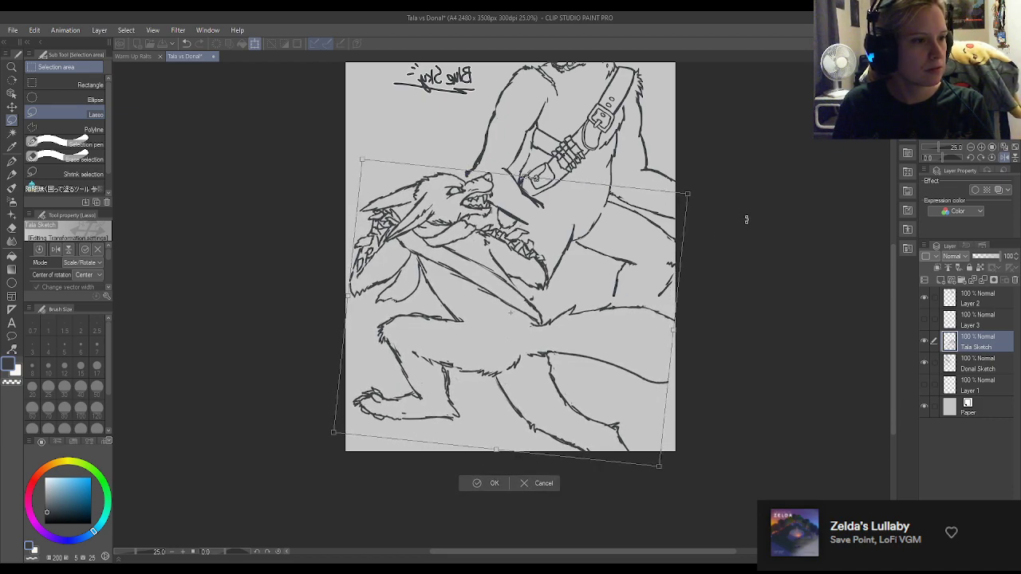
{"action": "left_click_drag", "start_coordinate": [511, 280], "coordinate": [509, 280]}
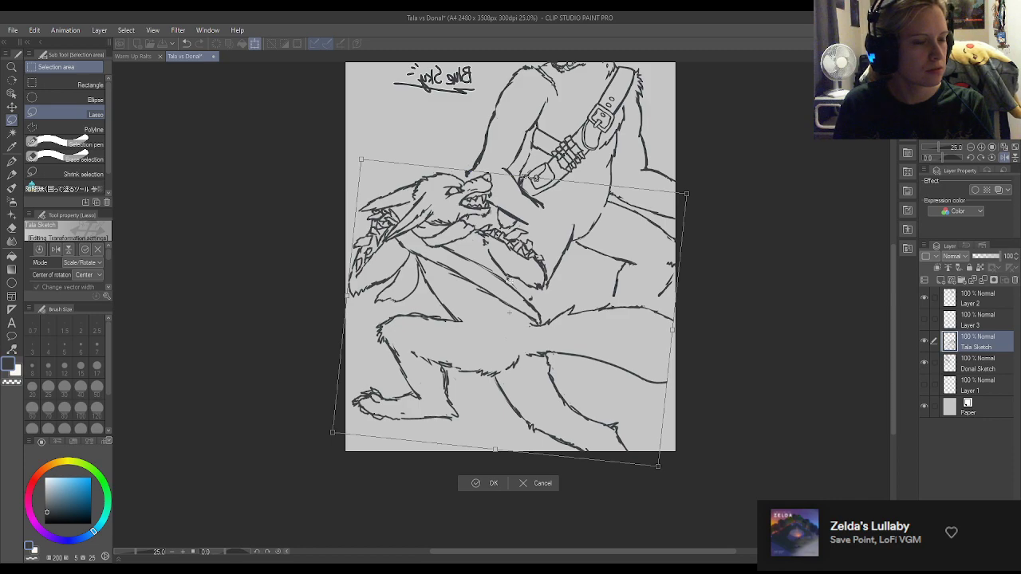
{"action": "left_click_drag", "start_coordinate": [566, 337], "coordinate": [559, 352]}
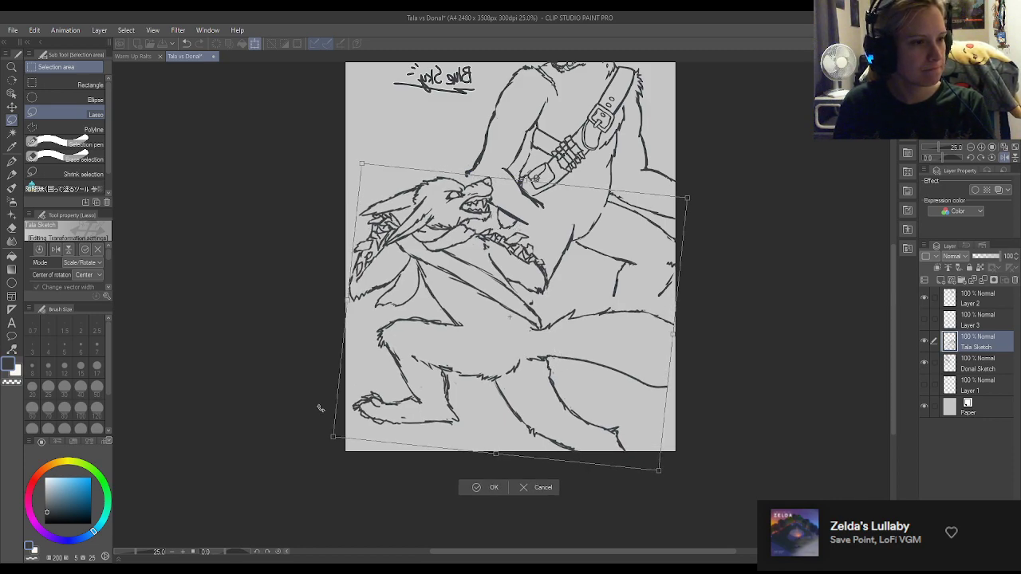
{"action": "scroll", "coordinate": [477, 429], "scroll_direction": "up", "scroll_amount": 1}
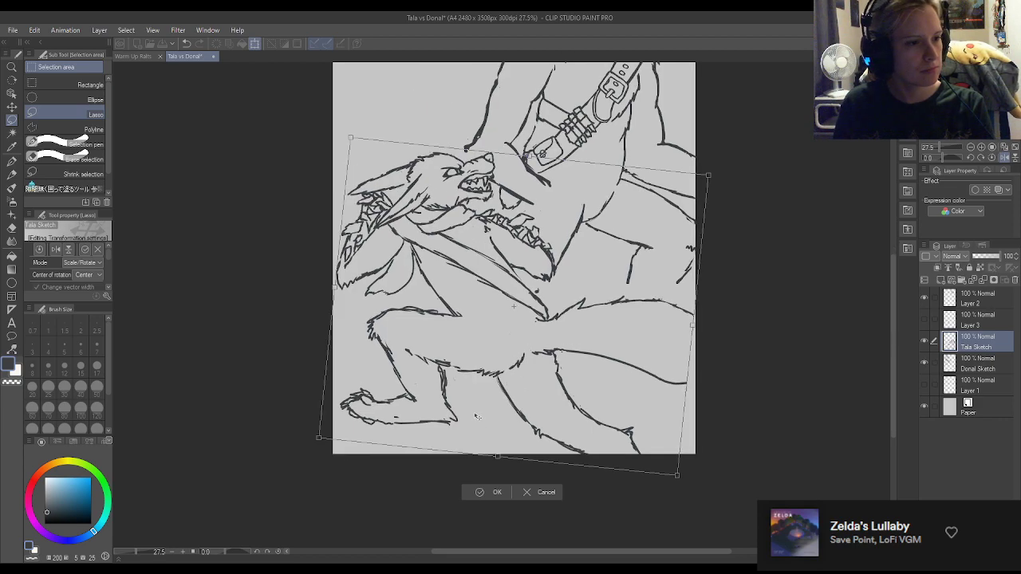
{"action": "left_click", "coordinate": [492, 494]}
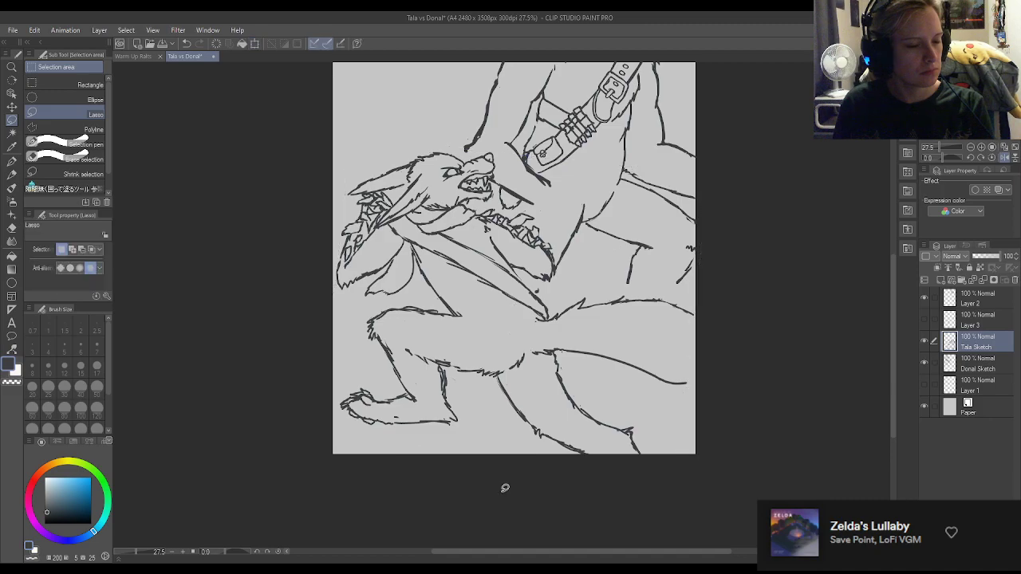
Select Layer 1 with the white crystal fills and make it visible again.
{"action": "scroll", "coordinate": [615, 453], "scroll_direction": "down", "scroll_amount": 2}
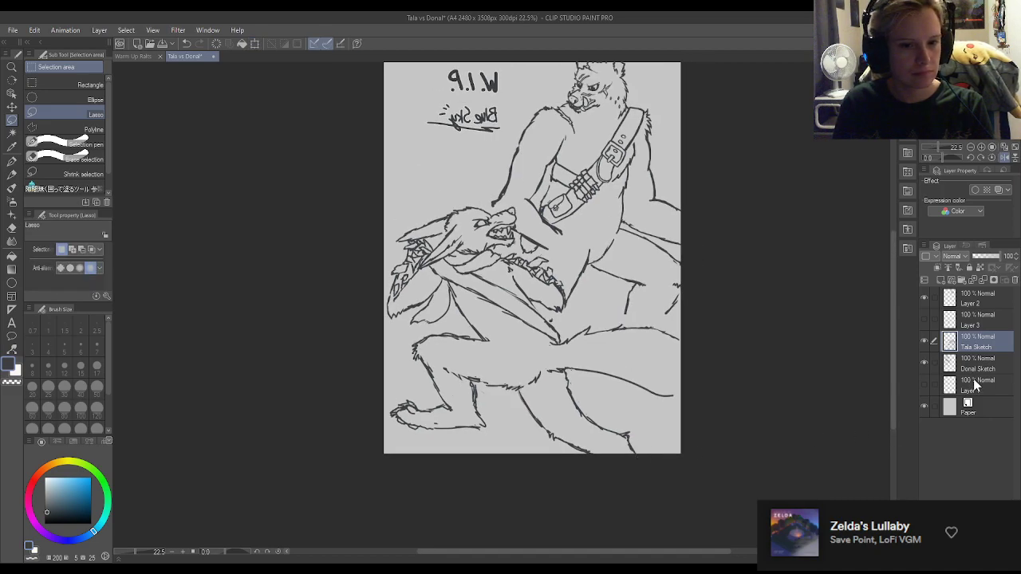
{"action": "left_click", "coordinate": [979, 386]}
{"action": "left_click", "coordinate": [928, 383]}
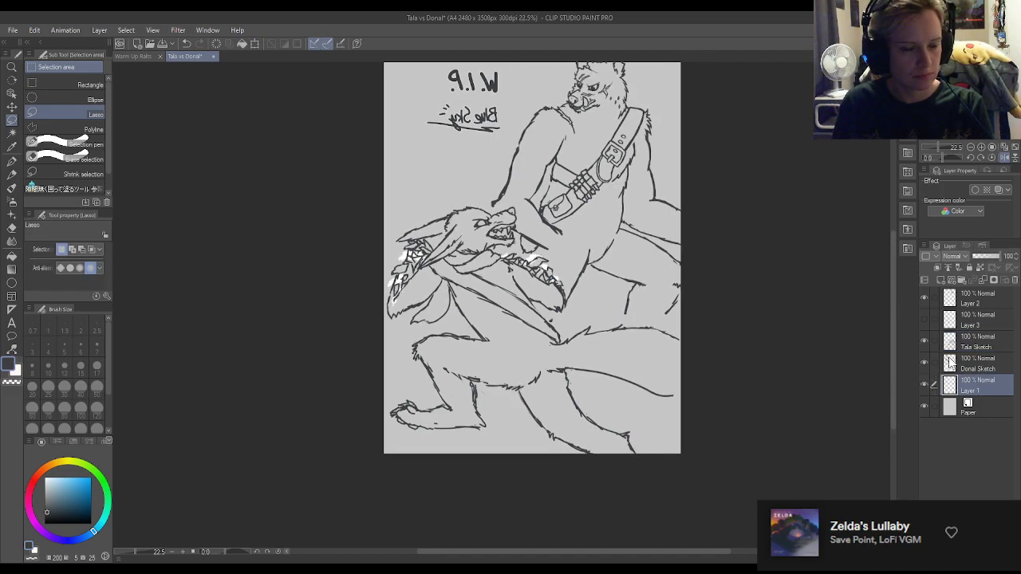
{"action": "scroll", "coordinate": [387, 263], "scroll_direction": "up", "scroll_amount": 3}
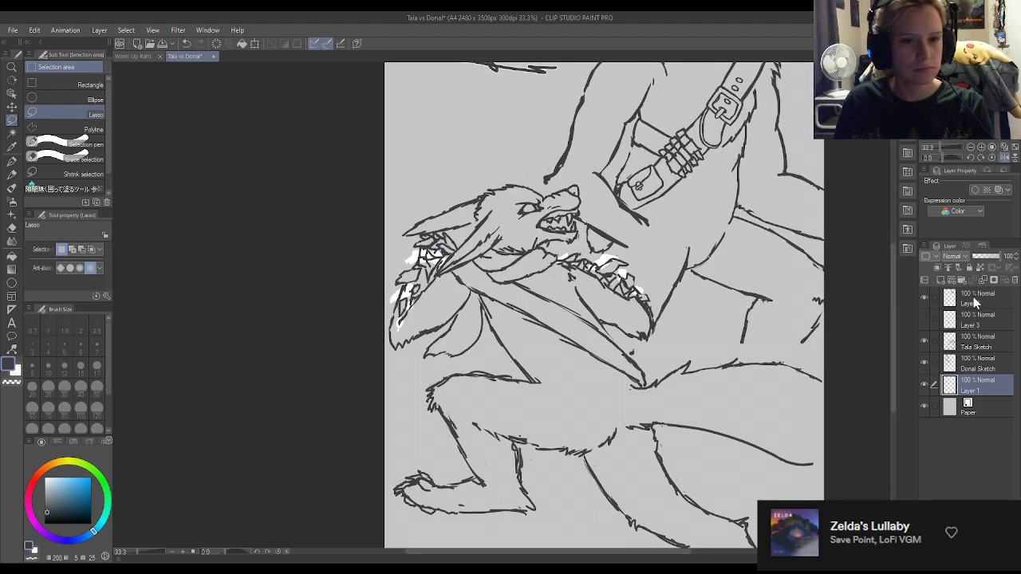
Delete the white crystal fill layer, then make the red blood layer, Layer 3, visible and select it.
{"action": "left_click", "coordinate": [1015, 280]}
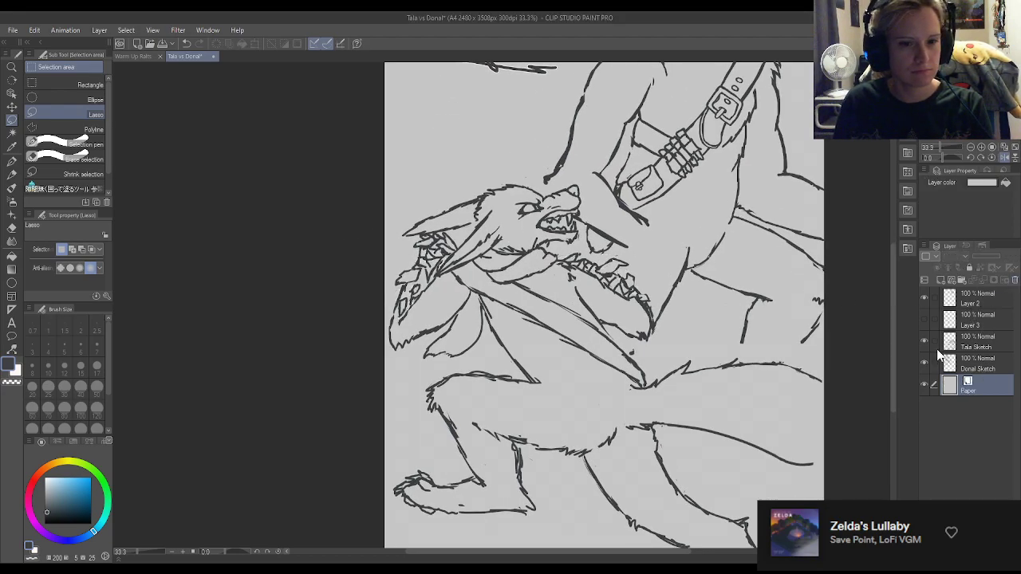
{"action": "left_click", "coordinate": [925, 320]}
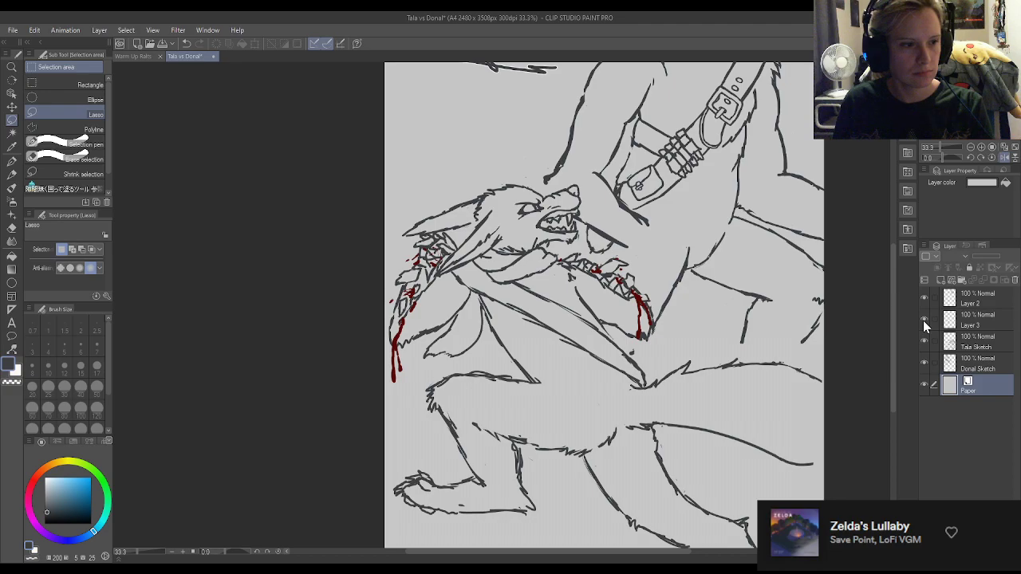
{"action": "left_click", "coordinate": [975, 327]}
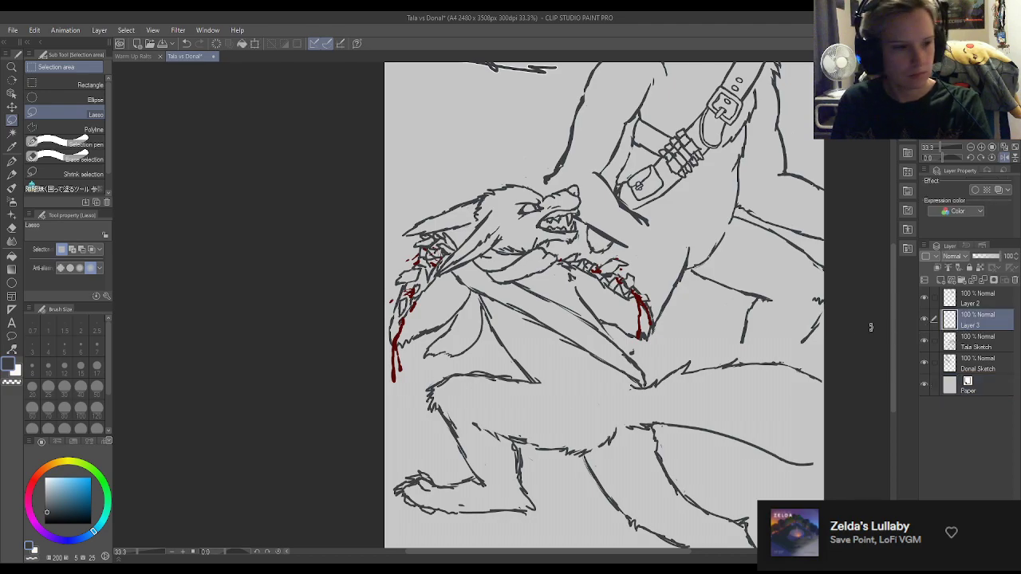
Rotate and reposition Layer 3's blood drips to match the crouching wolf's tilted arms, and save the drawing.
{"action": "key", "text": "ctrl+t"}
{"action": "left_click_drag", "start_coordinate": [727, 258], "coordinate": [735, 270]}
{"action": "left_click_drag", "start_coordinate": [636, 304], "coordinate": [637, 304]}
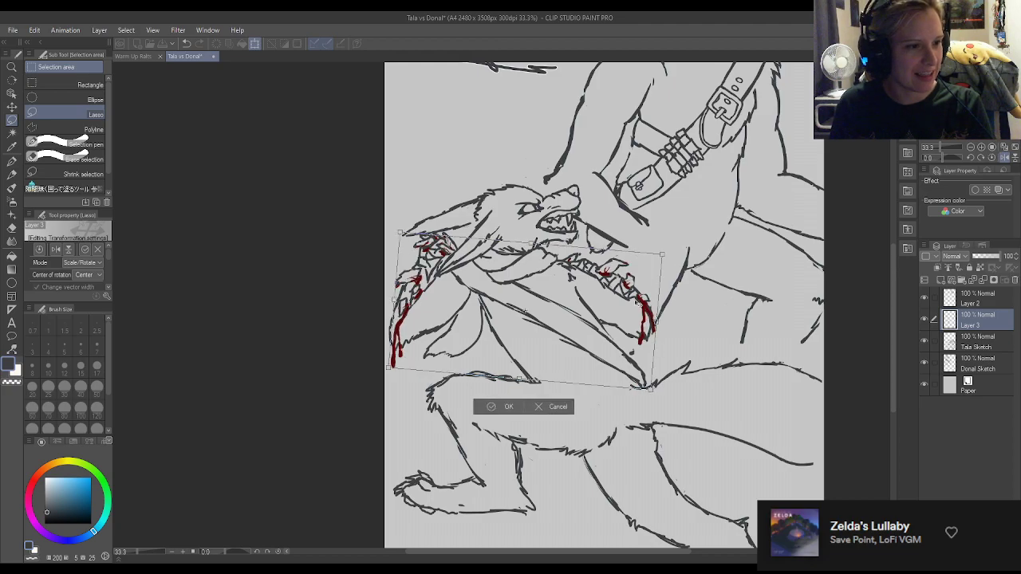
{"action": "left_click", "coordinate": [509, 408]}
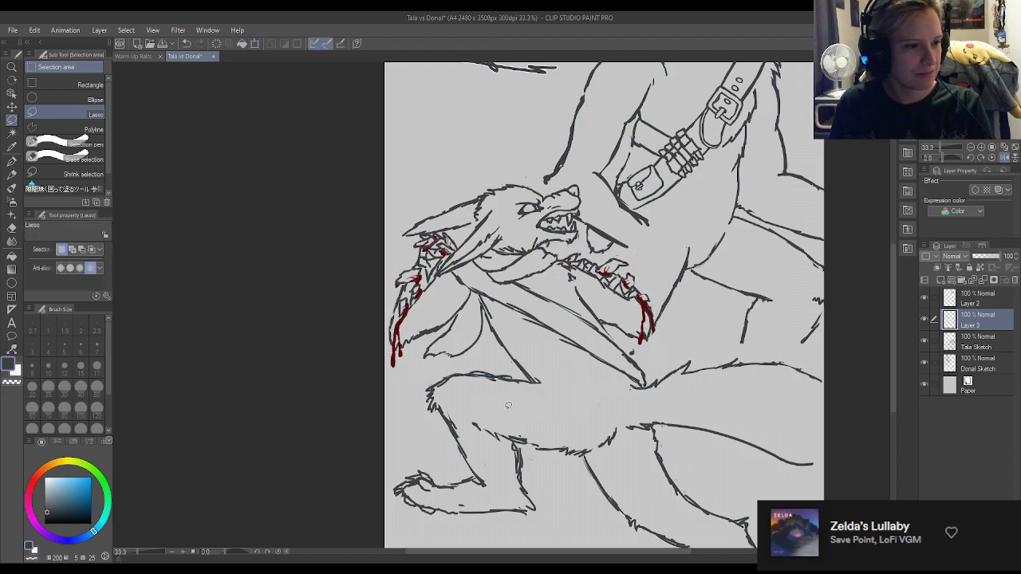
{"action": "scroll", "coordinate": [582, 339], "scroll_direction": "down", "scroll_amount": 3}
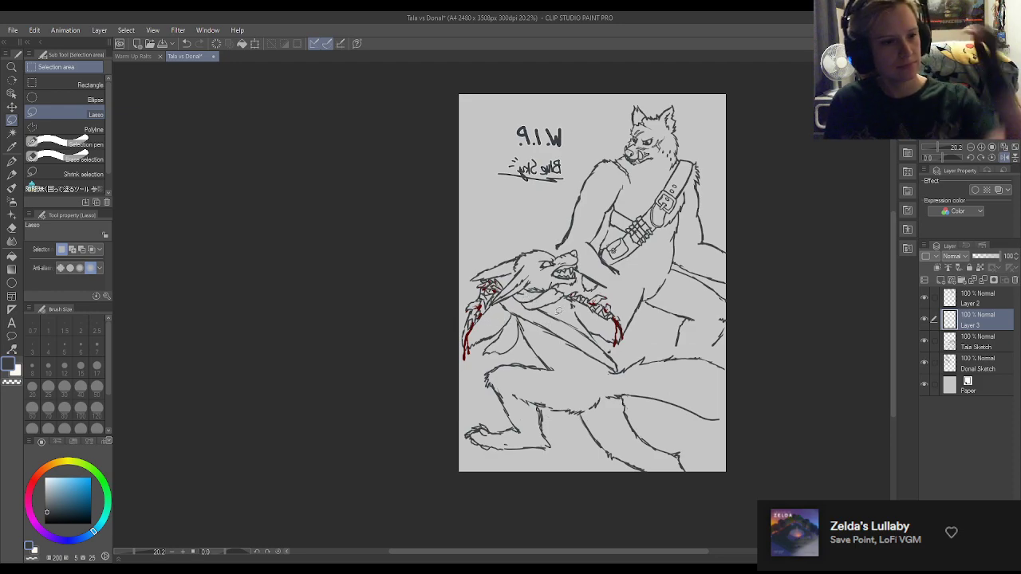
{"action": "key", "text": "ctrl+s"}
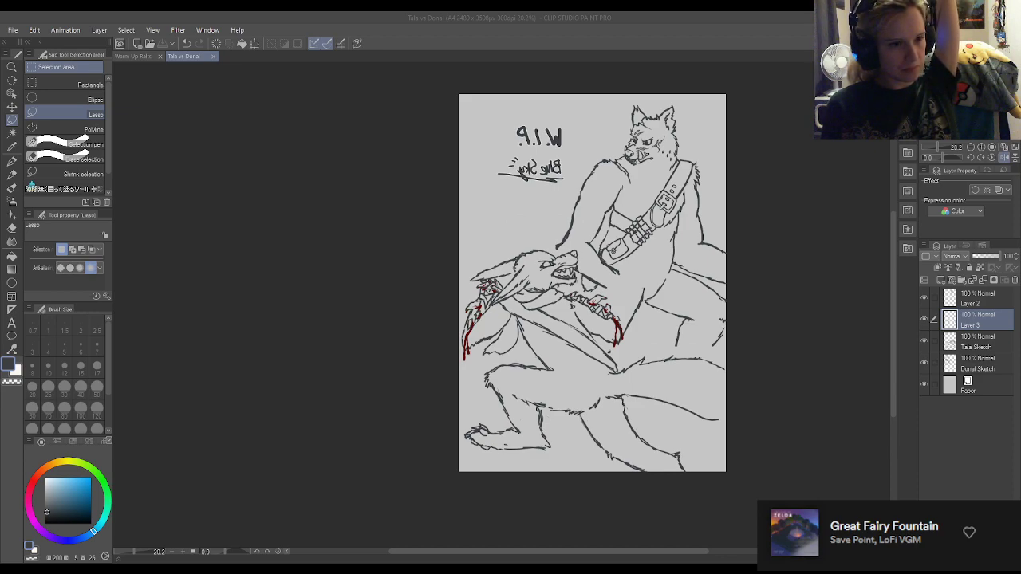
Extend the standing wolf's lower leg line down to the crouching wolf's back with the Turnip pen, undoing any surplus strokes.
{"action": "scroll", "coordinate": [622, 286], "scroll_direction": "up", "scroll_amount": 1}
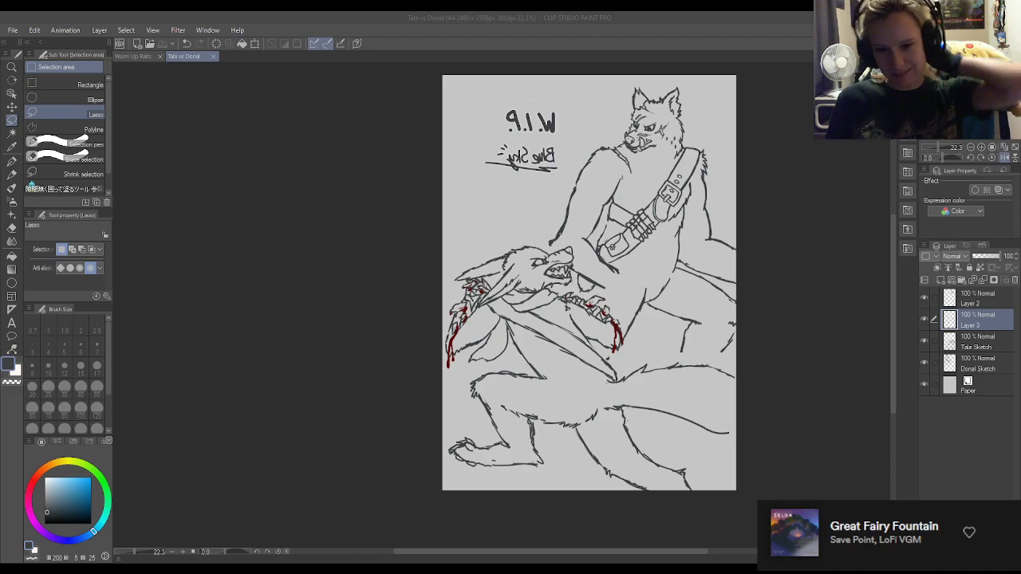
{"action": "left_click", "coordinate": [813, 464]}
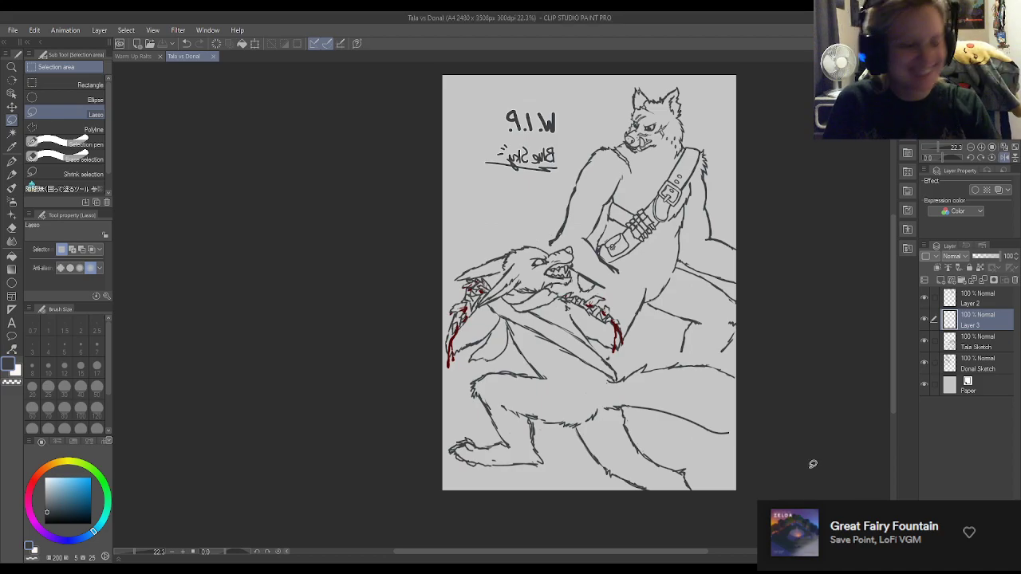
{"action": "scroll", "coordinate": [746, 359], "scroll_direction": "up", "scroll_amount": 2}
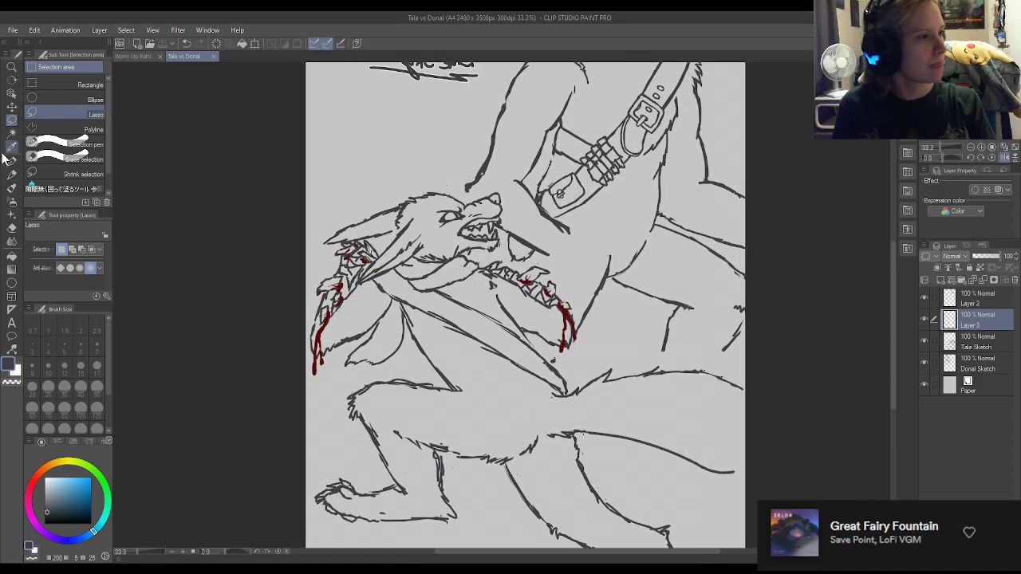
{"action": "left_click", "coordinate": [12, 159]}
{"action": "scroll", "coordinate": [683, 344], "scroll_direction": "up", "scroll_amount": 1}
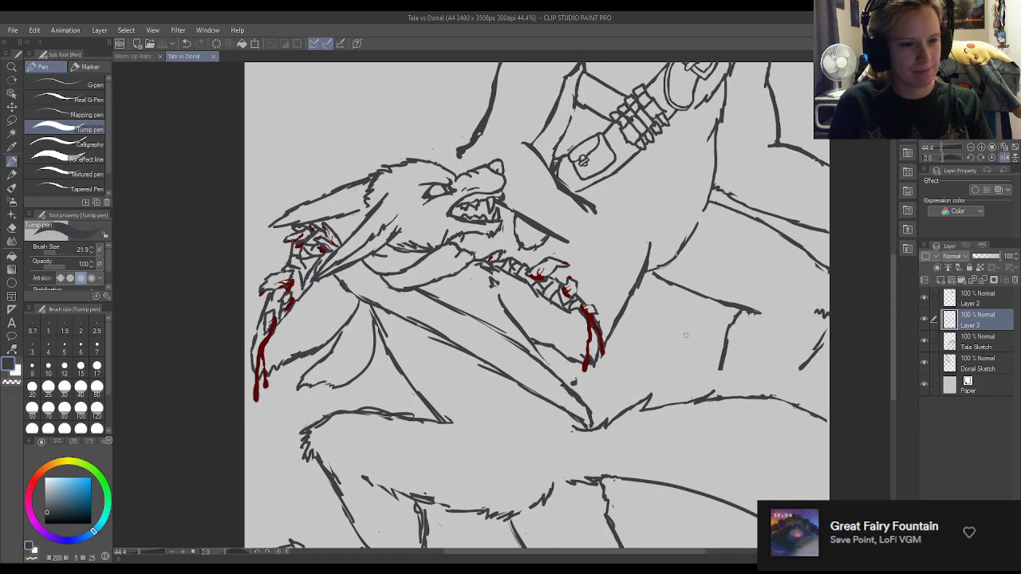
{"action": "left_click_drag", "start_coordinate": [721, 367], "coordinate": [713, 389]}
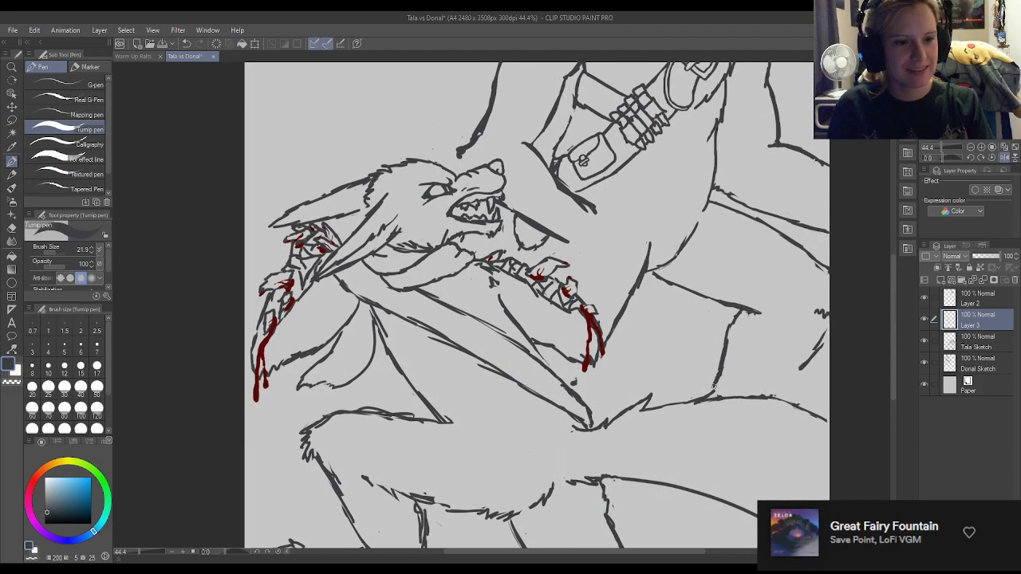
{"action": "left_click_drag", "start_coordinate": [721, 354], "coordinate": [713, 388]}
{"action": "left_click_drag", "start_coordinate": [801, 369], "coordinate": [789, 394]}
{"action": "key", "text": "ctrl+z"}
{"action": "key", "text": "ctrl+z"}
{"action": "key", "text": "ctrl+z"}
{"action": "key", "text": "ctrl+z"}
{"action": "key", "text": "ctrl+z"}
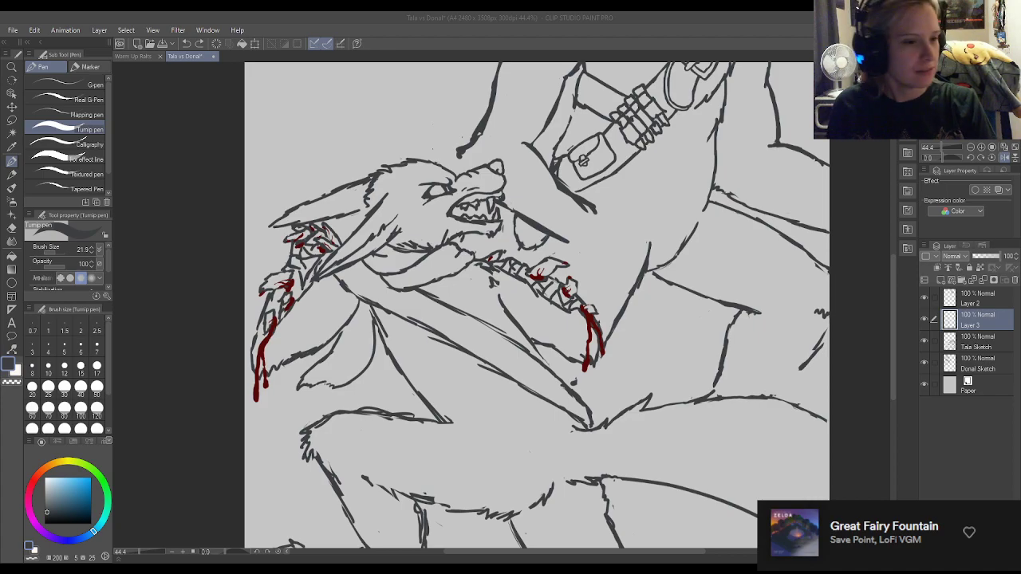
Erase the standing wolf's forearm lines beside the crouching wolf's muzzle and below the belt pouch on the Donal Sketch layer.
{"action": "scroll", "coordinate": [826, 369], "scroll_direction": "down", "scroll_amount": 4}
{"action": "left_click", "coordinate": [921, 437]}
{"action": "scroll", "coordinate": [706, 316], "scroll_direction": "down", "scroll_amount": 3}
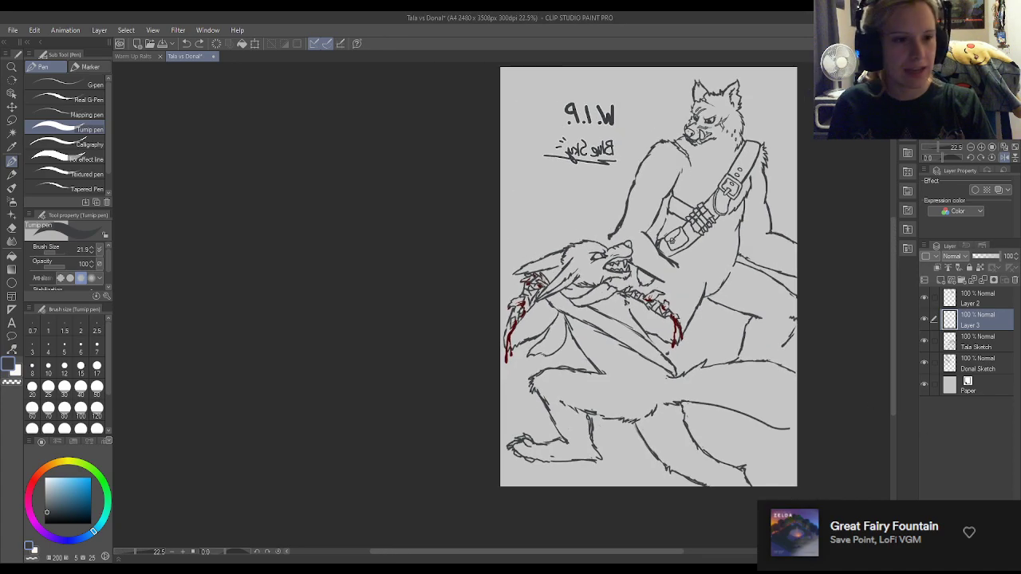
{"action": "scroll", "coordinate": [742, 201], "scroll_direction": "up", "scroll_amount": 1}
{"action": "scroll", "coordinate": [779, 174], "scroll_direction": "up", "scroll_amount": 1}
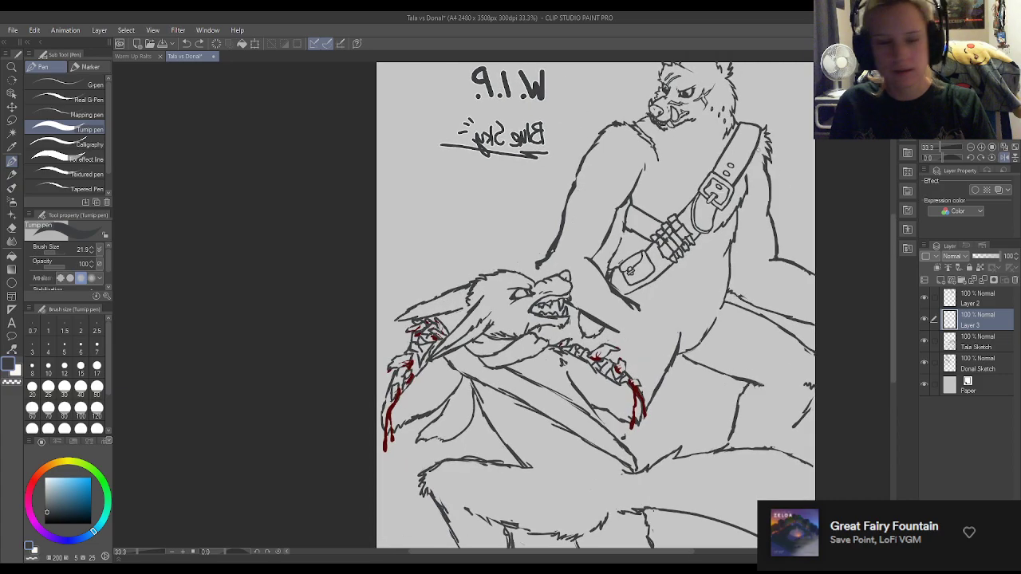
{"action": "scroll", "coordinate": [657, 207], "scroll_direction": "up", "scroll_amount": 1}
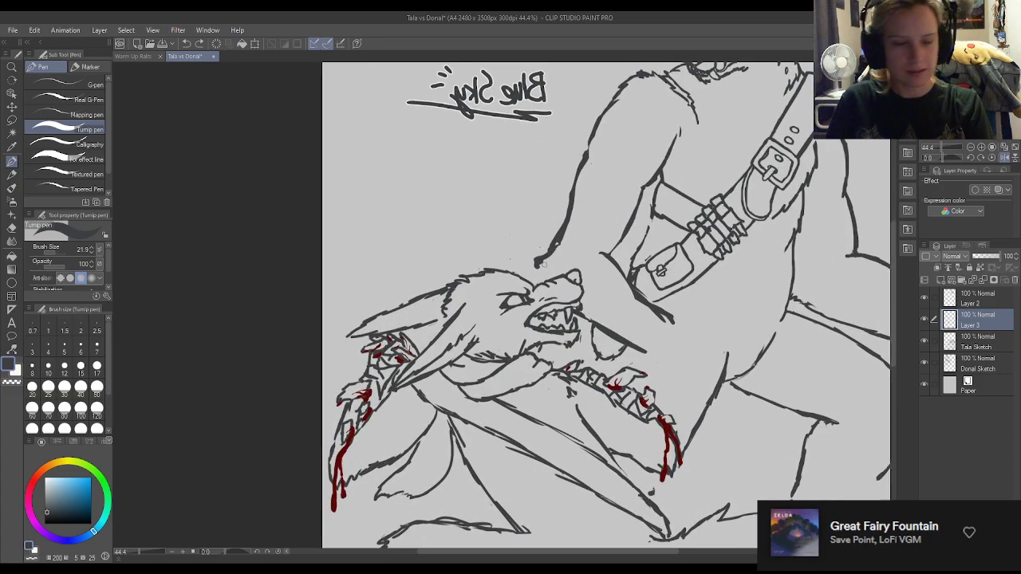
{"action": "left_click", "coordinate": [979, 343]}
{"action": "key", "text": "e"}
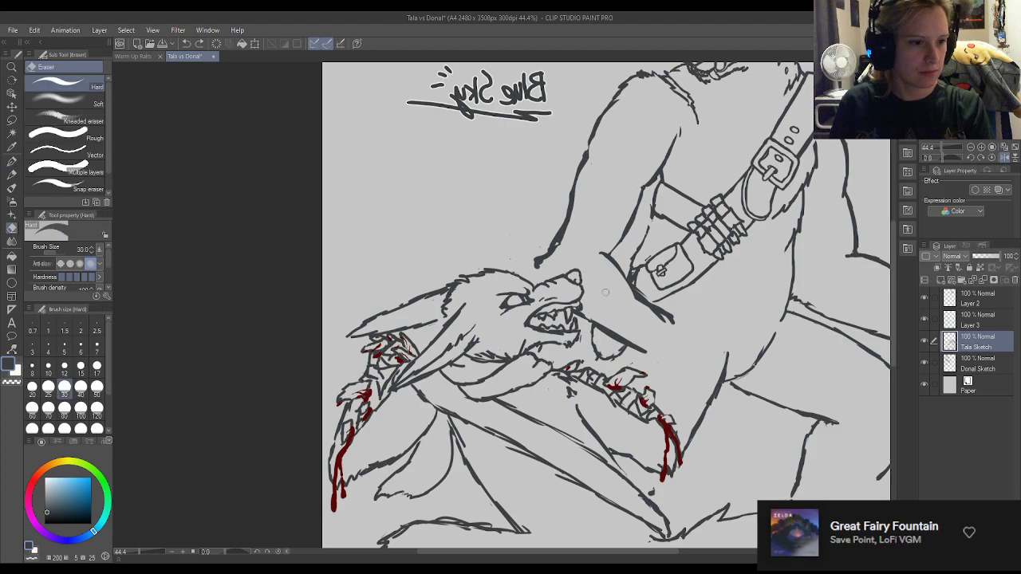
{"action": "key", "text": "p"}
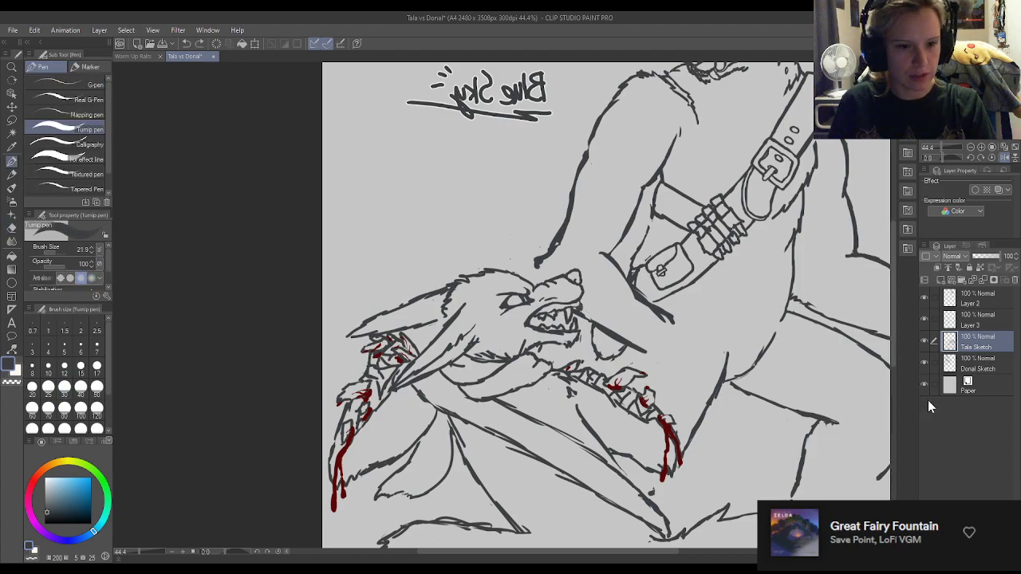
{"action": "left_click", "coordinate": [980, 364]}
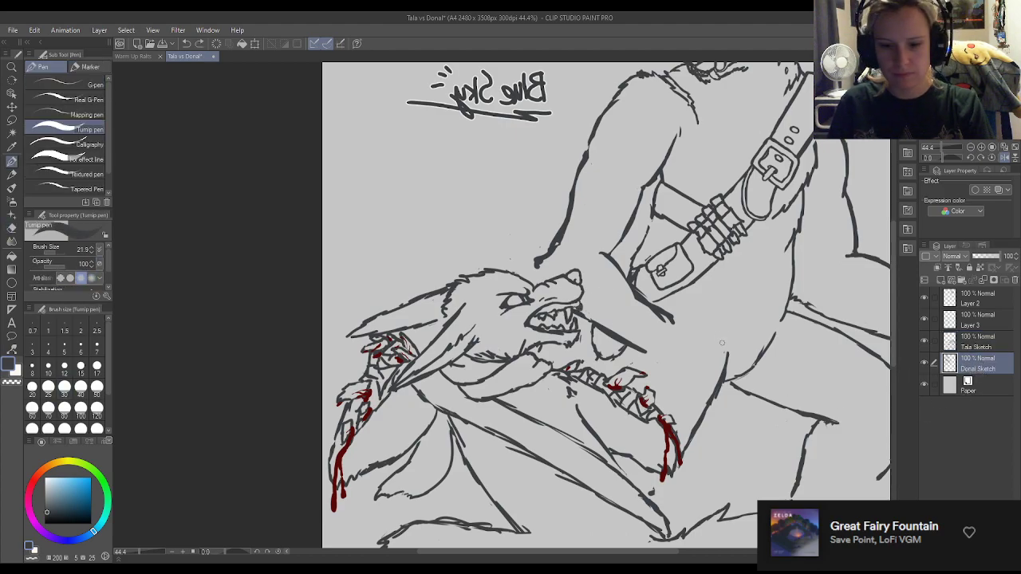
{"action": "key", "text": "e"}
{"action": "left_click_drag", "start_coordinate": [576, 311], "coordinate": [653, 357]}
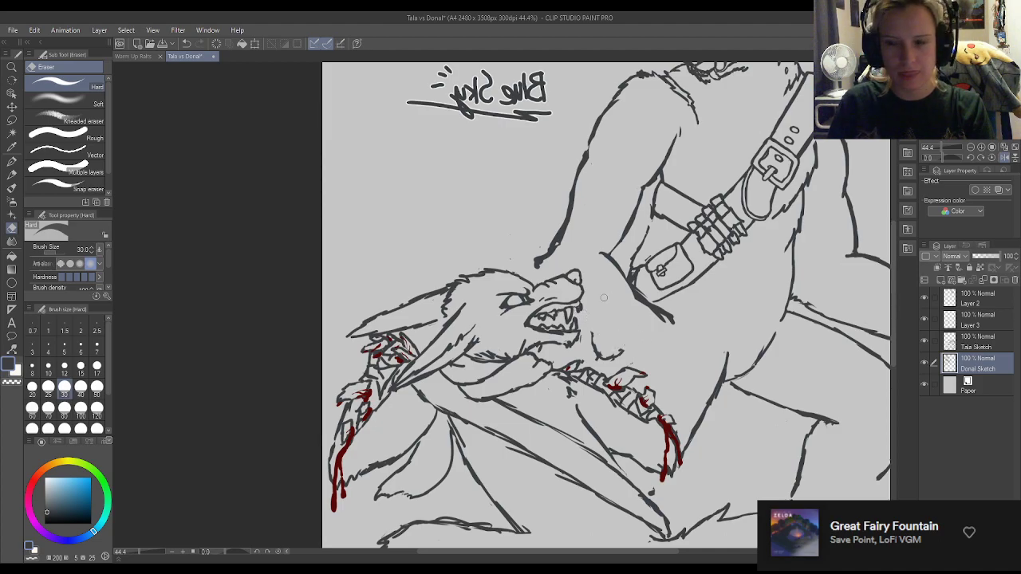
{"action": "left_click_drag", "start_coordinate": [661, 318], "coordinate": [609, 263]}
{"action": "mouse_move", "coordinate": [546, 258]}
{"action": "left_mouse_down"}
{"action": "mouse_move", "coordinate": [536, 265]}
{"action": "mouse_move", "coordinate": [553, 261]}
{"action": "left_mouse_up"}
{"action": "key", "text": "p"}
Flip the canvas view horizontally back and forth to compare the composition, leaving it in its unmirrored orientation.
{"action": "key", "text": "ctrl+minus"}
{"action": "key", "text": "ctrl+minus"}
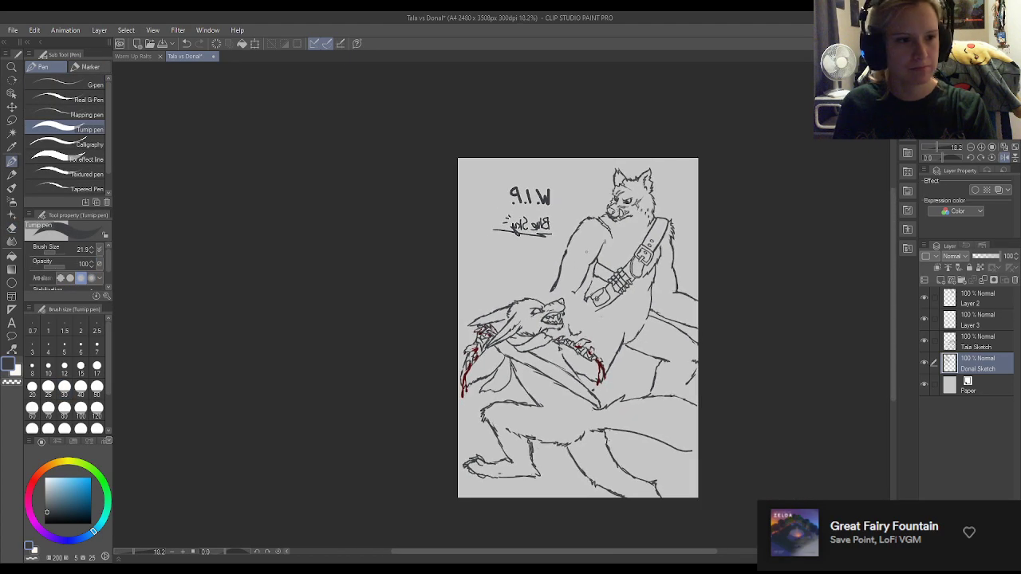
{"action": "left_click", "coordinate": [1007, 157]}
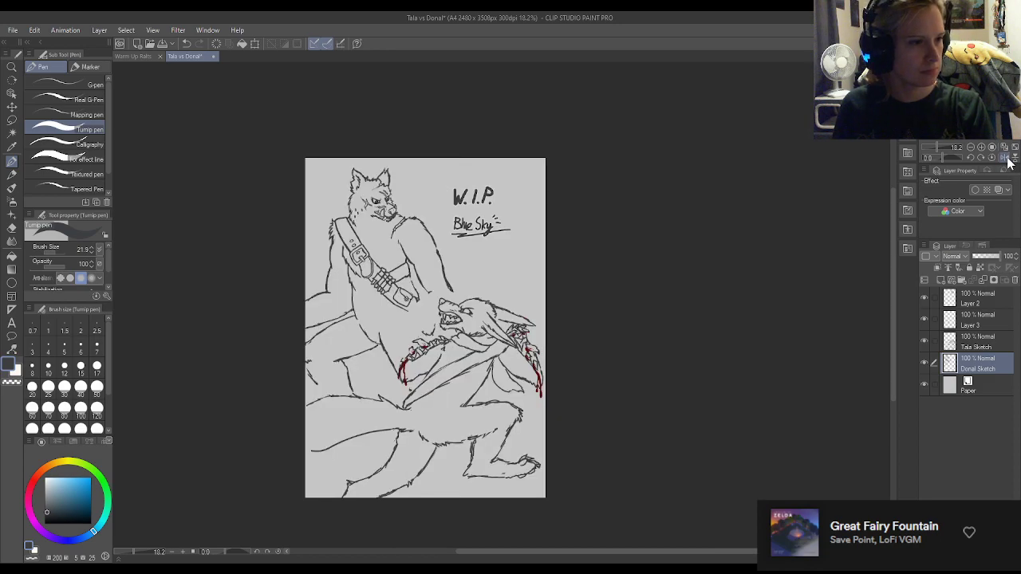
{"action": "left_click", "coordinate": [1007, 158]}
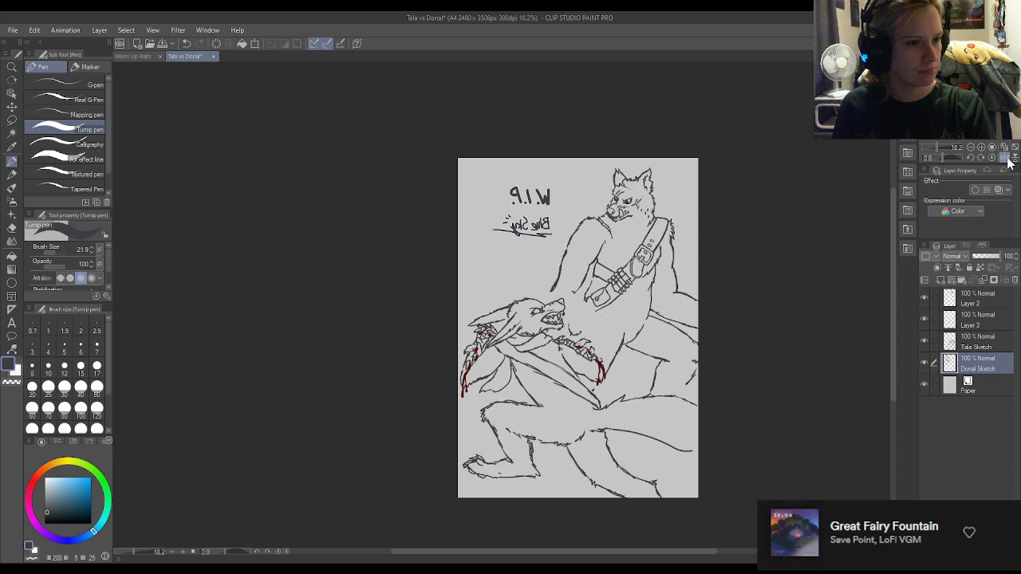
{"action": "left_click", "coordinate": [1008, 158]}
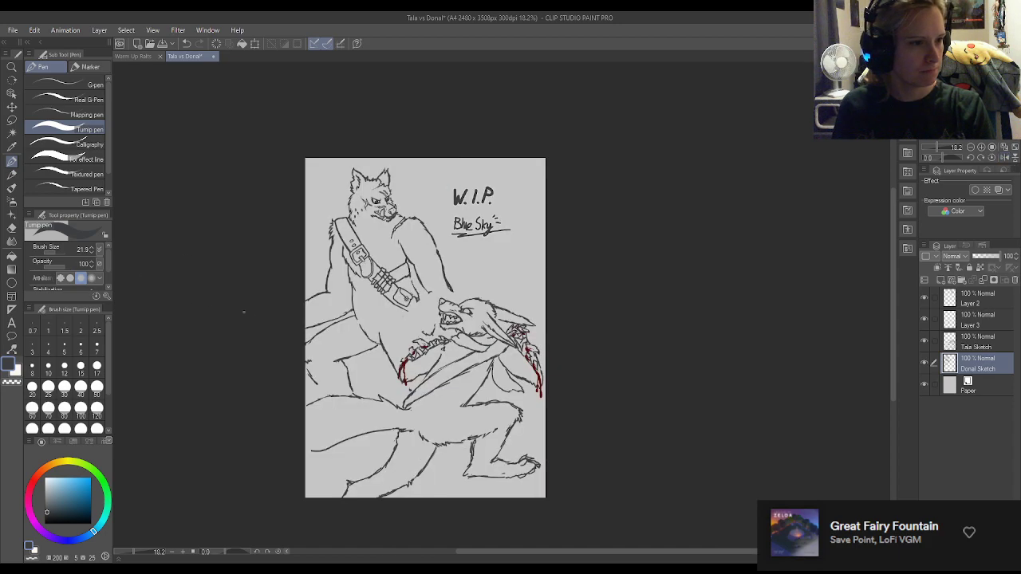
{"action": "scroll", "coordinate": [235, 311], "scroll_direction": "up", "scroll_amount": 2}
{"action": "scroll", "coordinate": [427, 303], "scroll_direction": "down", "scroll_amount": 1}
{"action": "scroll", "coordinate": [381, 285], "scroll_direction": "up", "scroll_amount": 3}
Move the Donal Sketch layer's standing wolf slightly up and toward the crouching wolf with the Move layer tool.
{"action": "mouse_move", "coordinate": [380, 284]}
{"action": "left_mouse_down"}
{"action": "mouse_move", "coordinate": [409, 301]}
{"action": "mouse_move", "coordinate": [396, 281]}
{"action": "left_mouse_up"}
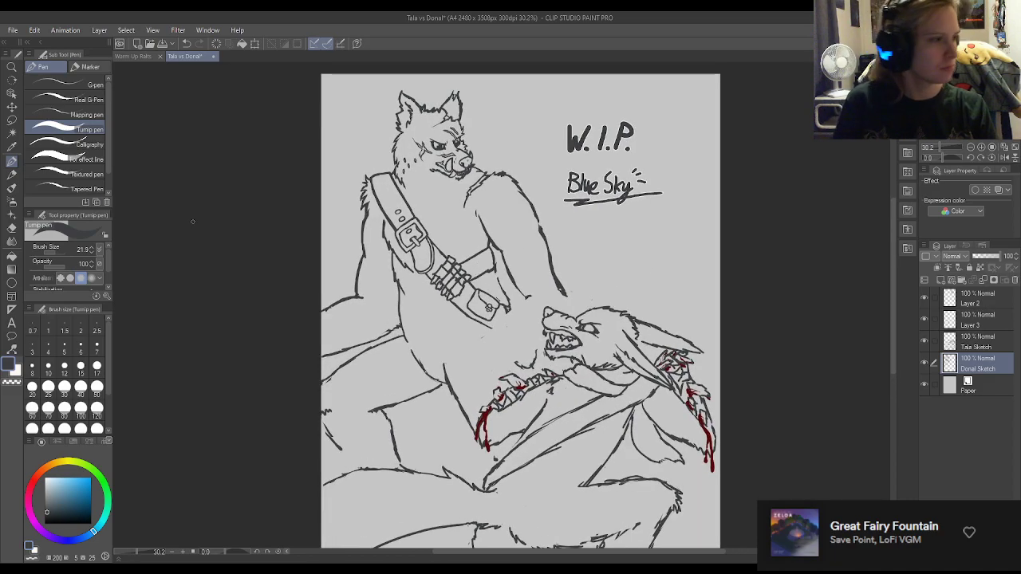
{"action": "left_click", "coordinate": [12, 107]}
{"action": "left_click_drag", "start_coordinate": [484, 269], "coordinate": [505, 261]}
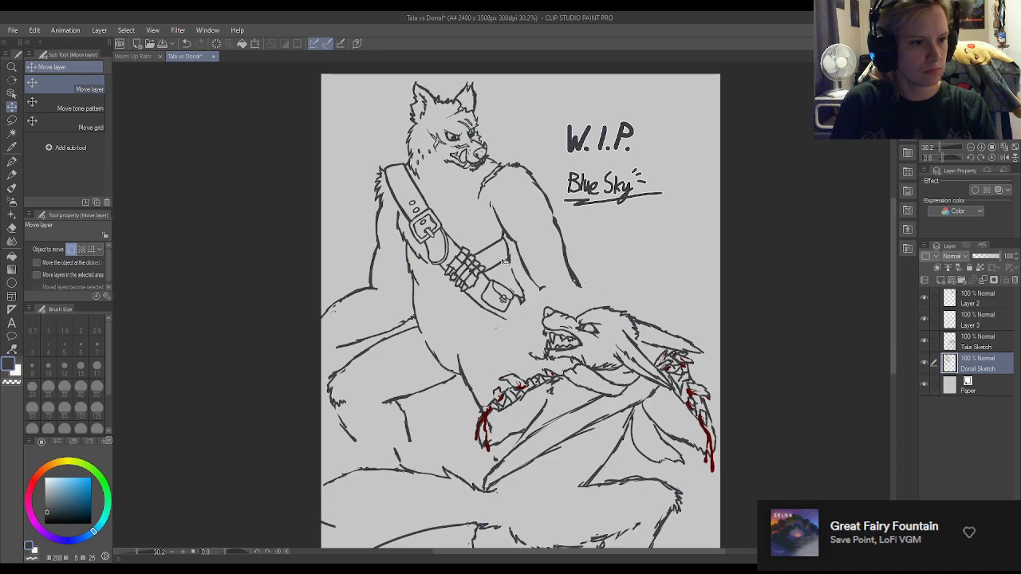
{"action": "left_click", "coordinate": [12, 160]}
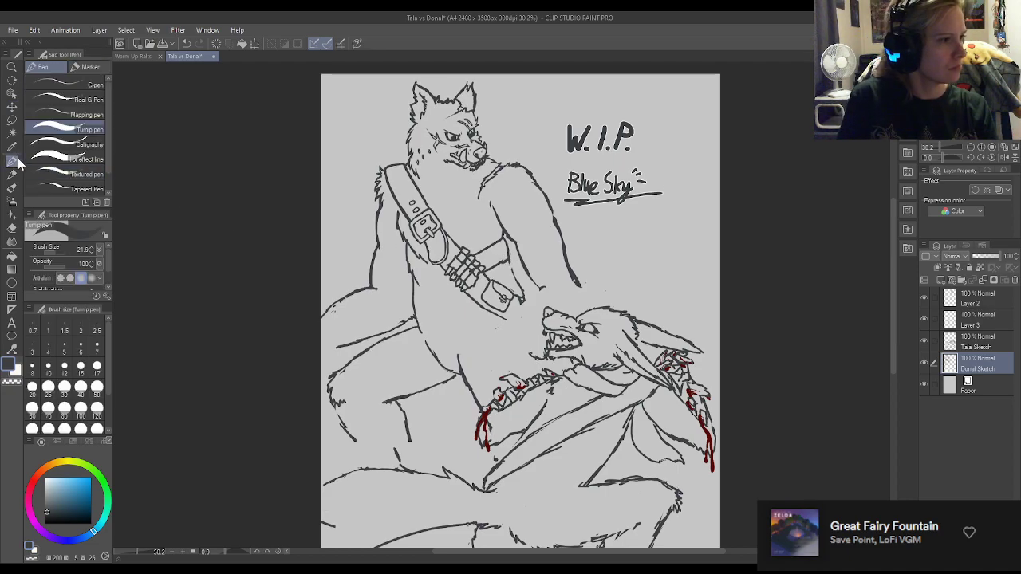
Hide and reshow the Tala Sketch layer to examine the standing wolf's lines alone, then select the Donal Sketch layer.
{"action": "left_click", "coordinate": [970, 343]}
{"action": "left_click", "coordinate": [923, 342]}
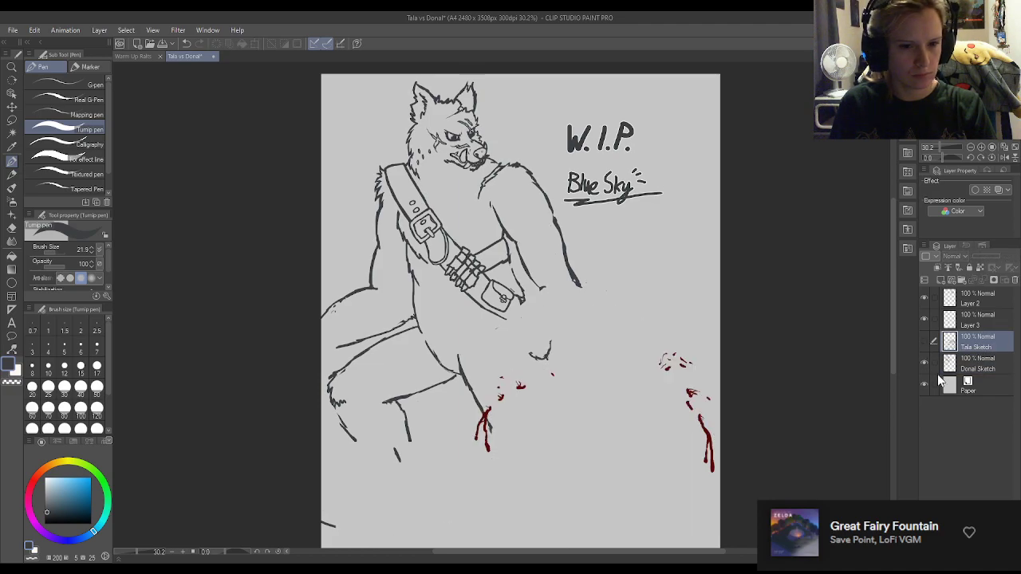
{"action": "left_click", "coordinate": [924, 340]}
{"action": "left_click", "coordinate": [968, 369]}
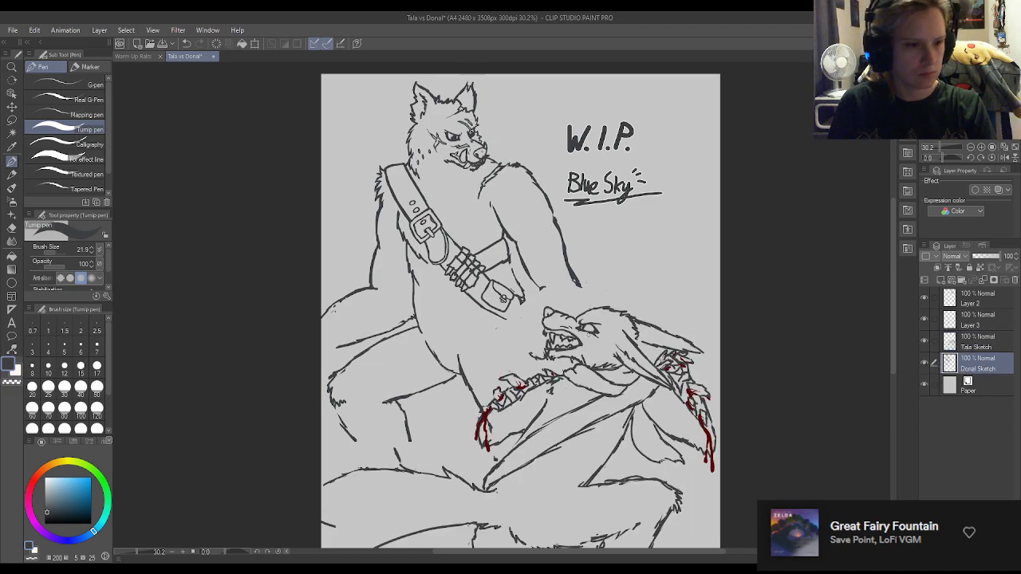
Erase the leftover hand curve beside the crouching wolf's muzzle and the standing wolf's lower arm outlines.
{"action": "key", "text": "e"}
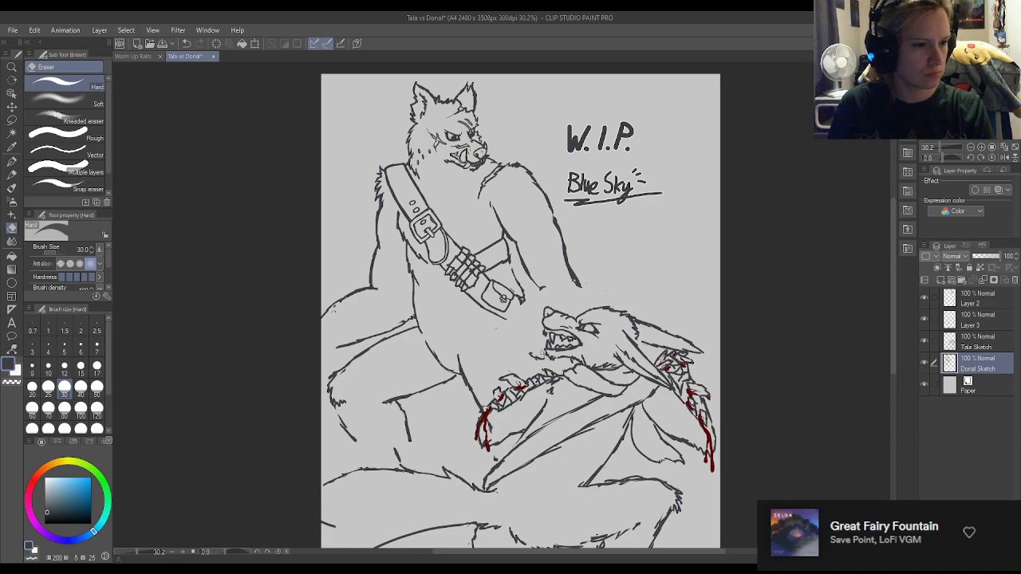
{"action": "key", "text": "p"}
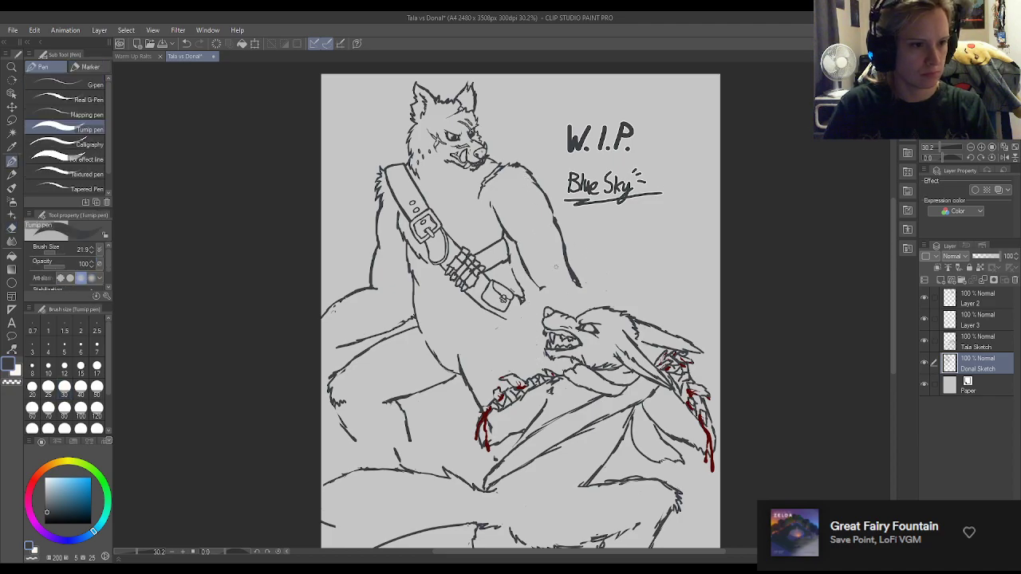
{"action": "key", "text": "e"}
{"action": "mouse_move", "coordinate": [573, 275]}
{"action": "left_mouse_down"}
{"action": "mouse_move", "coordinate": [558, 232]}
{"action": "mouse_move", "coordinate": [582, 285]}
{"action": "mouse_move", "coordinate": [515, 240]}
{"action": "left_mouse_up"}
{"action": "key", "text": "p"}
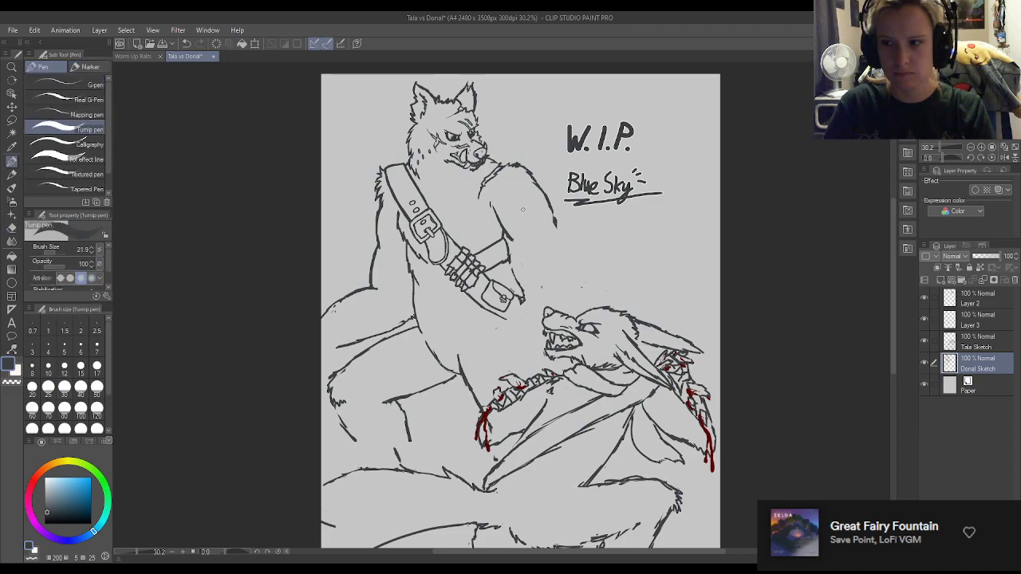
Redraw the standing wolf's near arm with a rounded shoulder muscle and a forearm hanging down beside the belt pouch.
{"action": "mouse_move", "coordinate": [536, 182]}
{"action": "left_mouse_down"}
{"action": "mouse_move", "coordinate": [523, 223]}
{"action": "mouse_move", "coordinate": [551, 279]}
{"action": "left_mouse_up"}
{"action": "left_click_drag", "start_coordinate": [522, 225], "coordinate": [511, 233]}
{"action": "left_click_drag", "start_coordinate": [503, 241], "coordinate": [503, 255]}
{"action": "left_click_drag", "start_coordinate": [501, 220], "coordinate": [504, 293]}
{"action": "left_click_drag", "start_coordinate": [556, 263], "coordinate": [555, 292]}
{"action": "left_click_drag", "start_coordinate": [556, 273], "coordinate": [534, 296]}
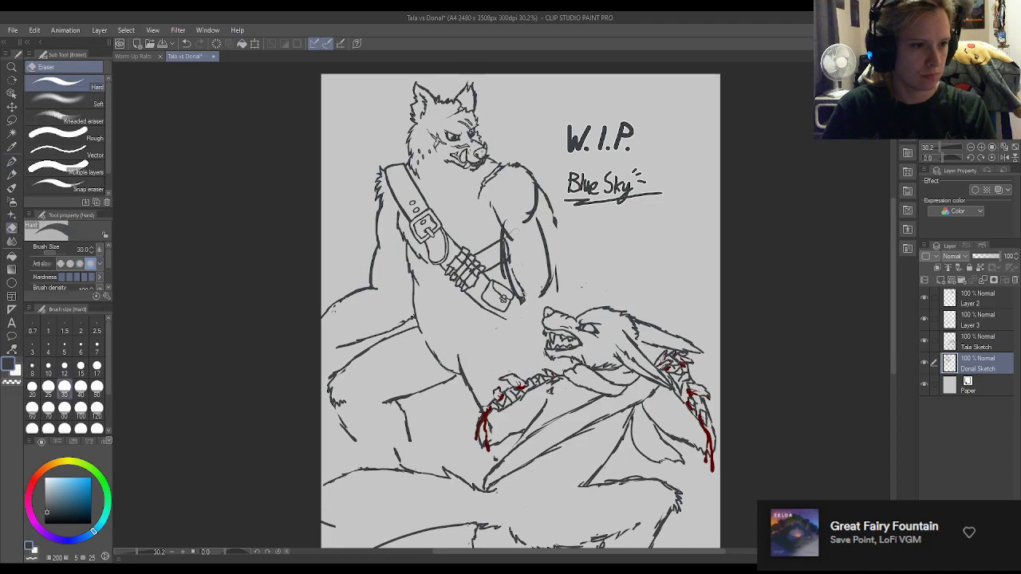
{"action": "mouse_move", "coordinate": [508, 269]}
{"action": "left_mouse_down"}
{"action": "mouse_move", "coordinate": [546, 290]}
{"action": "mouse_move", "coordinate": [535, 307]}
{"action": "left_mouse_up"}
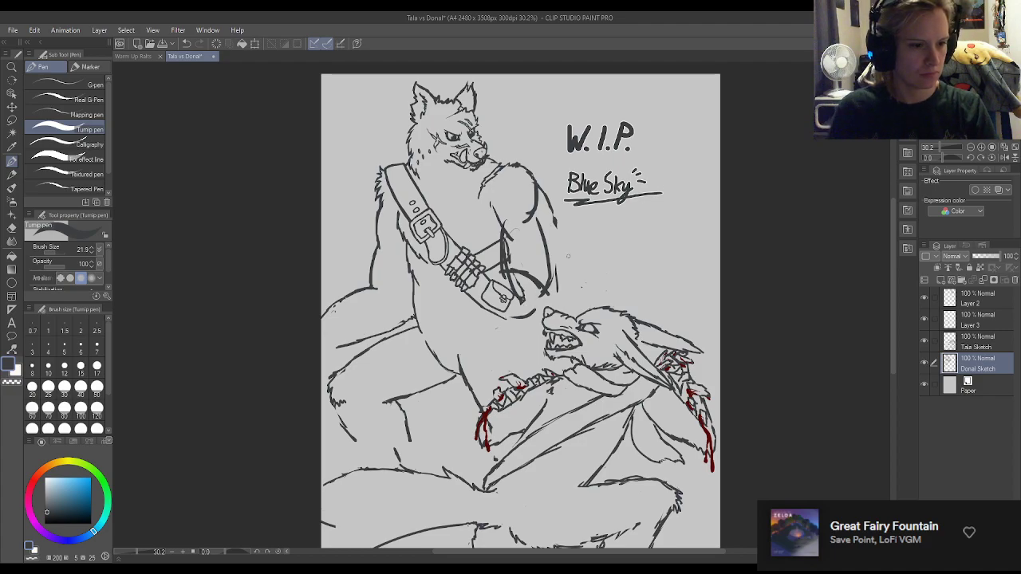
Move the Tala Sketch layer and Layer 3 together slightly down so the crouching wolf sits lower with its blood details.
{"action": "scroll", "coordinate": [708, 221], "scroll_direction": "down", "scroll_amount": 3}
{"action": "left_click", "coordinate": [984, 352]}
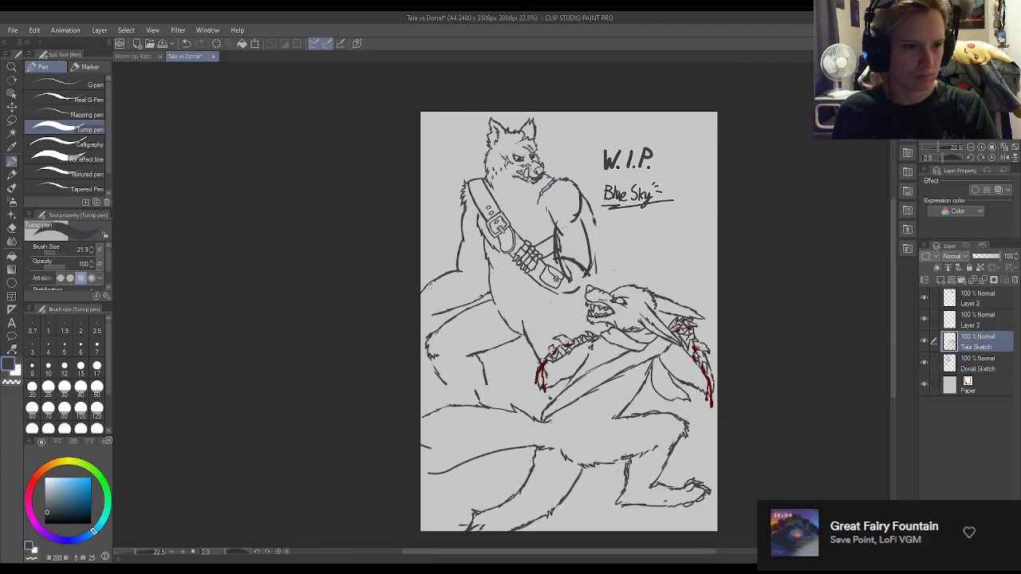
{"action": "left_click", "coordinate": [12, 106]}
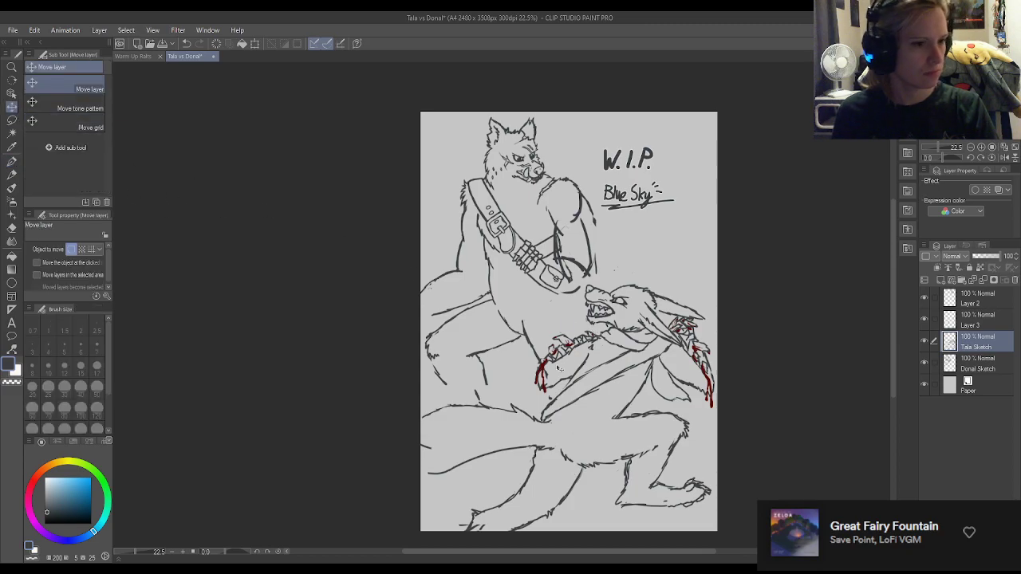
{"action": "left_click", "coordinate": [982, 321], "text": "ctrl"}
{"action": "left_click_drag", "start_coordinate": [645, 338], "coordinate": [642, 344]}
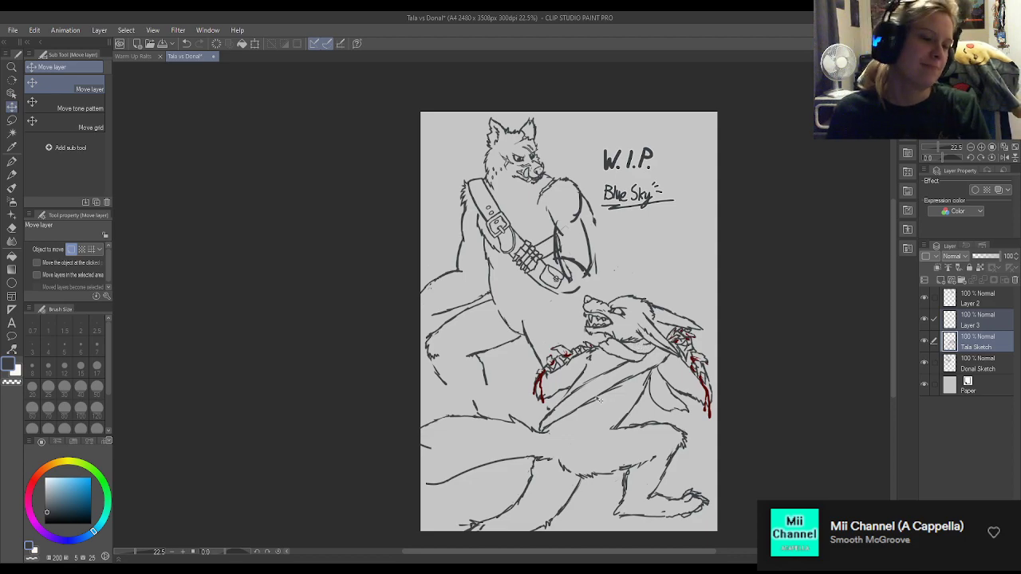
Lasso the standing wolf's cartridge loops and pouch on the Donal Sketch layer, shift them down toward the crouching wolf and deselect.
{"action": "left_click", "coordinate": [976, 327]}
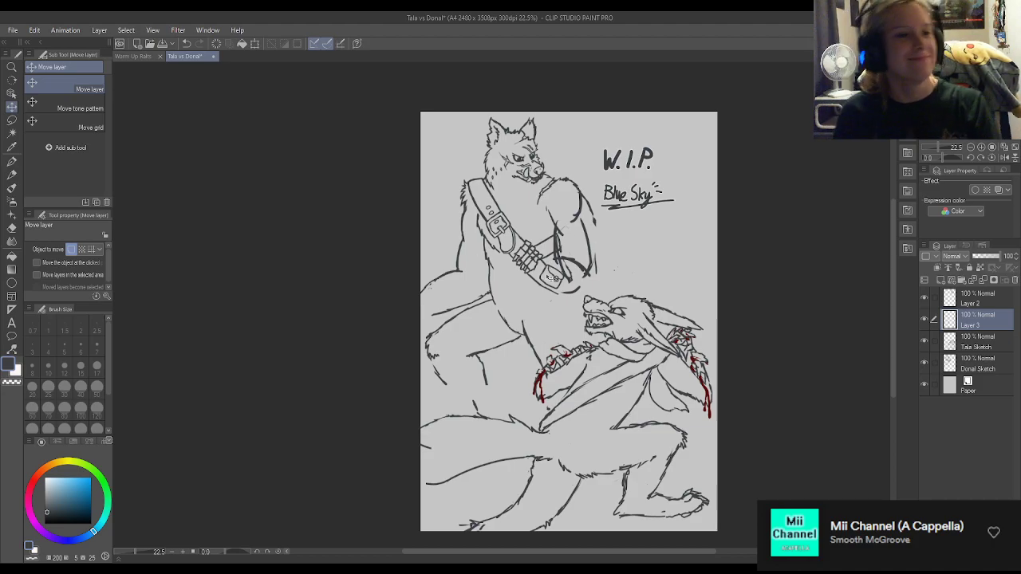
{"action": "scroll", "coordinate": [551, 272], "scroll_direction": "up", "scroll_amount": 2}
{"action": "scroll", "coordinate": [553, 279], "scroll_direction": "up", "scroll_amount": 2}
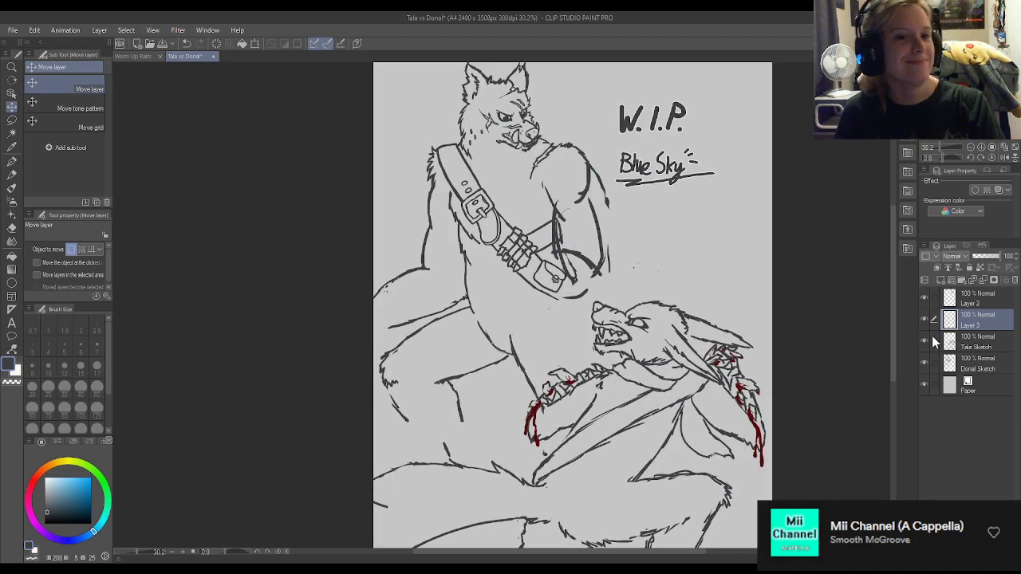
{"action": "left_click", "coordinate": [977, 363]}
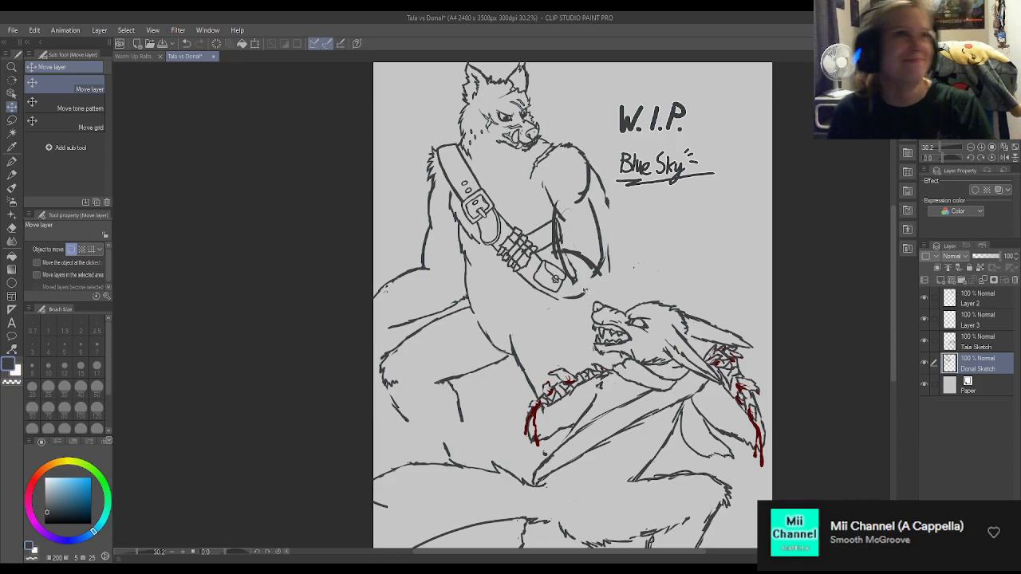
{"action": "left_click", "coordinate": [12, 161]}
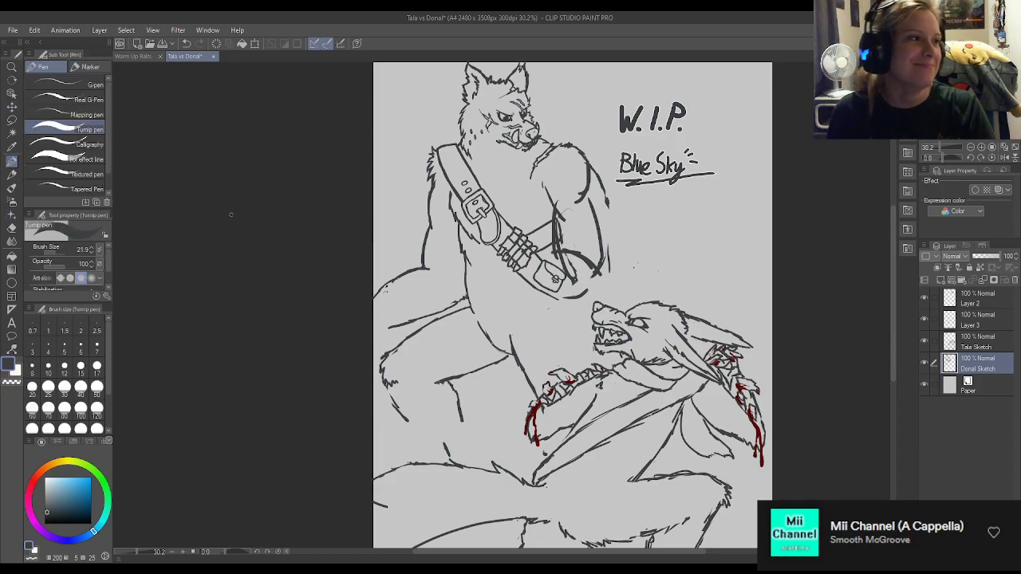
{"action": "scroll", "coordinate": [563, 257], "scroll_direction": "up", "scroll_amount": 2}
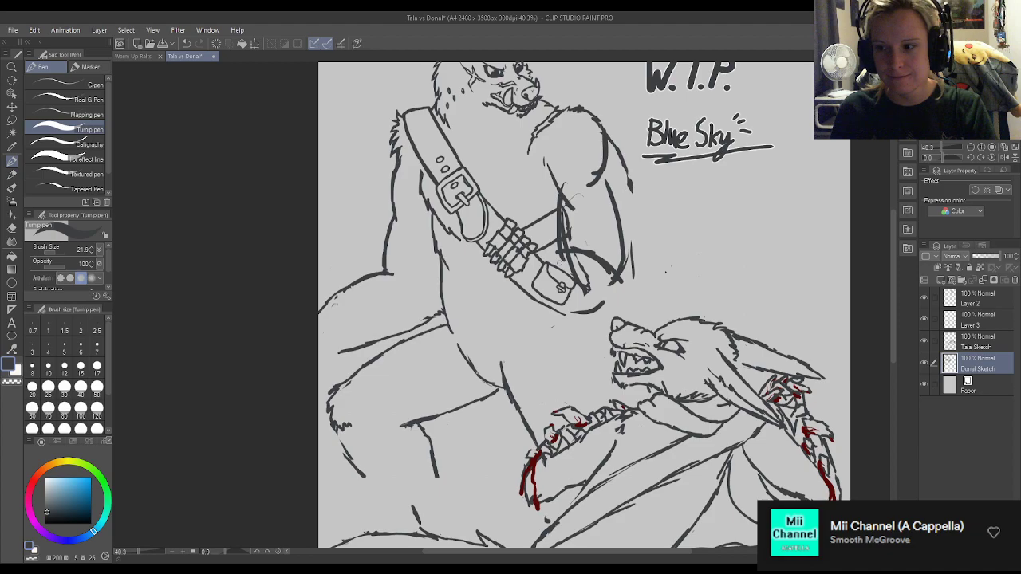
{"action": "scroll", "coordinate": [571, 228], "scroll_direction": "down", "scroll_amount": 3}
{"action": "scroll", "coordinate": [582, 225], "scroll_direction": "up", "scroll_amount": 2}
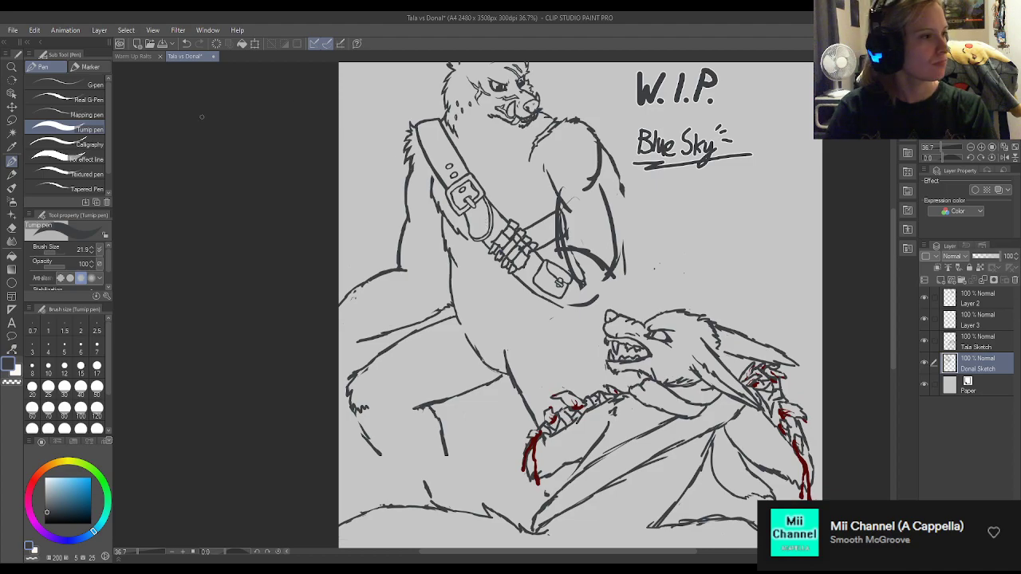
{"action": "left_click", "coordinate": [12, 120]}
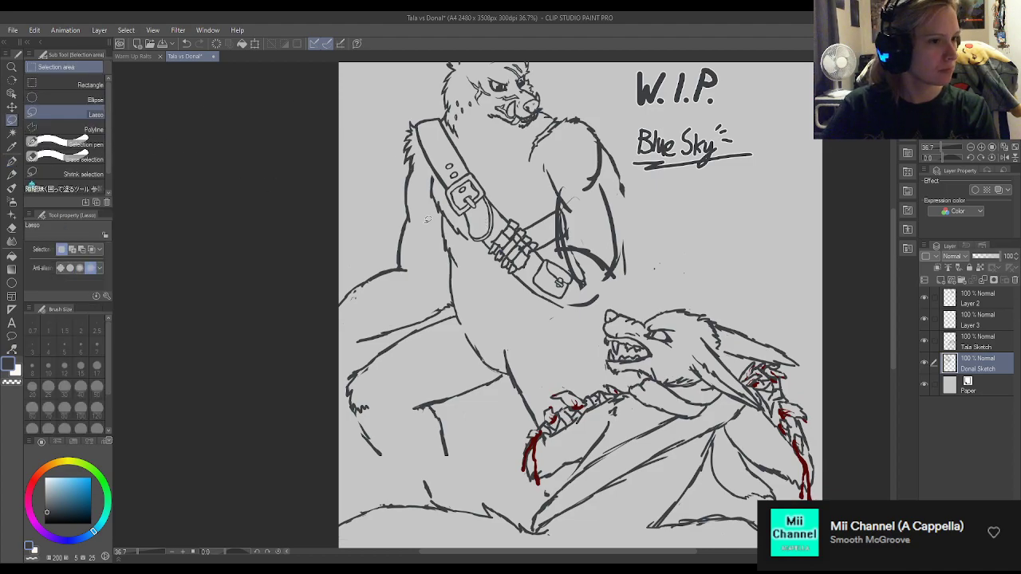
{"action": "mouse_move", "coordinate": [474, 271]}
{"action": "left_mouse_down"}
{"action": "mouse_move", "coordinate": [604, 328]}
{"action": "mouse_move", "coordinate": [560, 238]}
{"action": "mouse_move", "coordinate": [561, 207]}
{"action": "mouse_move", "coordinate": [523, 213]}
{"action": "left_mouse_up"}
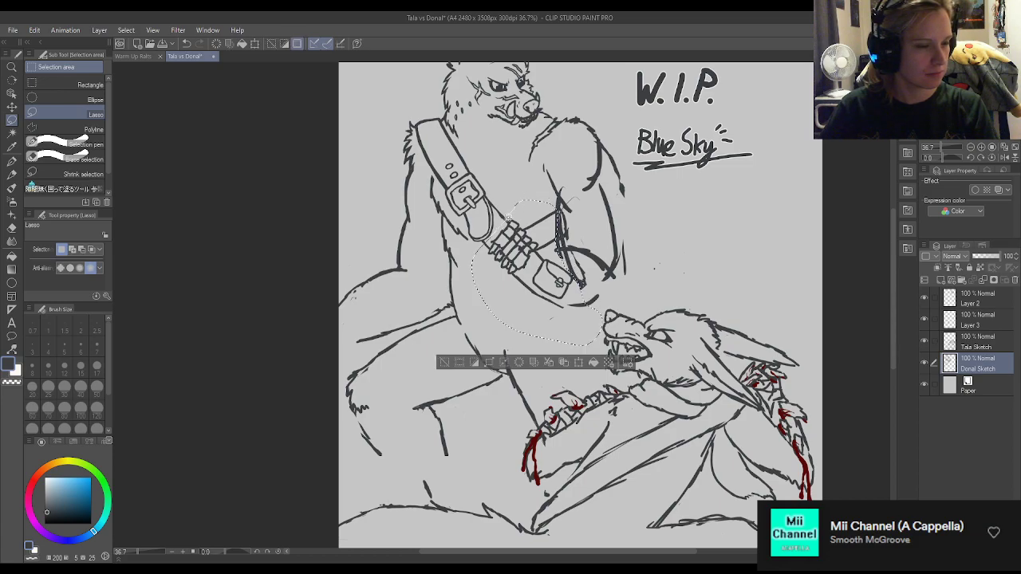
{"action": "left_click_drag", "start_coordinate": [537, 258], "coordinate": [548, 267]}
{"action": "key", "text": "ctrl+d"}
Erase the standing wolf's old inner forearm and elbow lines above the belt pouch.
{"action": "key", "text": "p"}
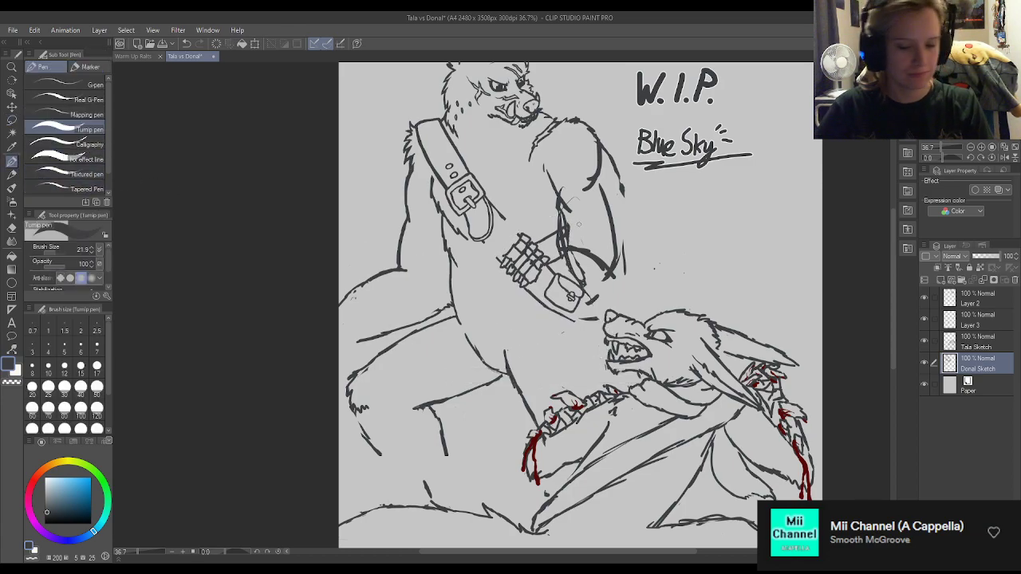
{"action": "key", "text": "e"}
{"action": "mouse_move", "coordinate": [585, 278]}
{"action": "left_mouse_down"}
{"action": "mouse_move", "coordinate": [573, 232]}
{"action": "mouse_move", "coordinate": [564, 234]}
{"action": "left_mouse_up"}
{"action": "mouse_move", "coordinate": [605, 195]}
{"action": "left_mouse_down"}
{"action": "mouse_move", "coordinate": [605, 217]}
{"action": "mouse_move", "coordinate": [619, 188]}
{"action": "mouse_move", "coordinate": [612, 172]}
{"action": "mouse_move", "coordinate": [608, 193]}
{"action": "mouse_move", "coordinate": [555, 183]}
{"action": "mouse_move", "coordinate": [561, 203]}
{"action": "left_mouse_up"}
{"action": "key", "text": "p"}
{"action": "key", "text": "e"}
{"action": "key", "text": "p"}
Redraw the standing wolf's upper arm and sketch a long forearm edge running from under the chest to the elbow.
{"action": "mouse_move", "coordinate": [545, 164]}
{"action": "left_mouse_down"}
{"action": "mouse_move", "coordinate": [562, 205]}
{"action": "mouse_move", "coordinate": [601, 150]}
{"action": "mouse_move", "coordinate": [612, 243]}
{"action": "mouse_move", "coordinate": [595, 278]}
{"action": "mouse_move", "coordinate": [618, 271]}
{"action": "mouse_move", "coordinate": [595, 263]}
{"action": "mouse_move", "coordinate": [592, 231]}
{"action": "mouse_move", "coordinate": [530, 188]}
{"action": "mouse_move", "coordinate": [532, 203]}
{"action": "mouse_move", "coordinate": [568, 210]}
{"action": "mouse_move", "coordinate": [605, 246]}
{"action": "left_mouse_up"}
{"action": "key", "text": "e"}
{"action": "key", "text": "p"}
{"action": "key", "text": "e"}
{"action": "key", "text": "p"}
{"action": "key", "text": "e"}
{"action": "key", "text": "p"}
{"action": "key", "text": "e"}
{"action": "key", "text": "p"}
{"action": "key", "text": "e"}
{"action": "key", "text": "p"}
{"action": "key", "text": "e"}
Erase the elbow half of the new forearm edge and redraw it as a bolder curve reaching the outer arm.
{"action": "left_click_drag", "start_coordinate": [527, 202], "coordinate": [603, 247]}
{"action": "left_click_drag", "start_coordinate": [570, 215], "coordinate": [604, 246]}
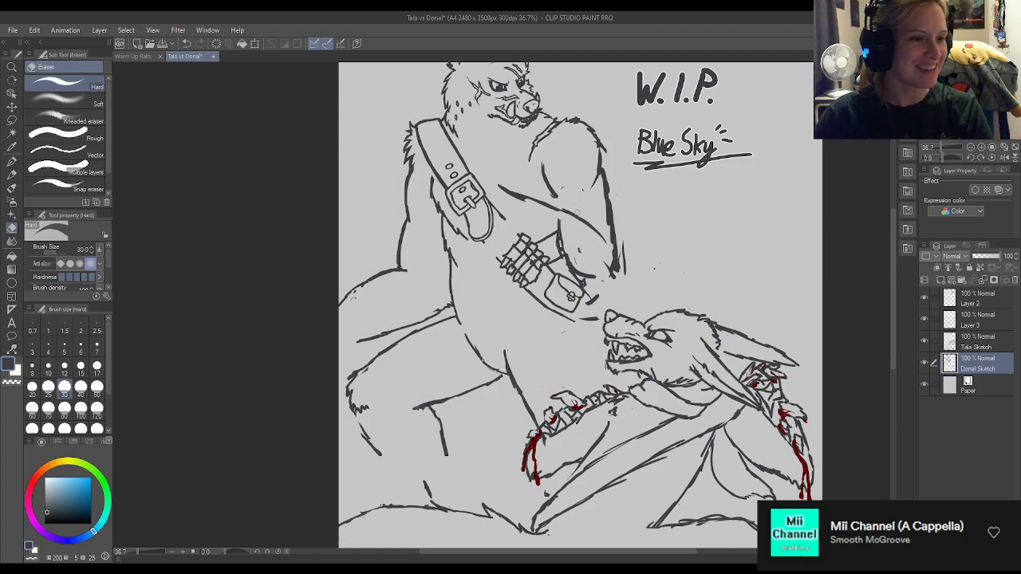
{"action": "left_click_drag", "start_coordinate": [578, 217], "coordinate": [602, 239]}
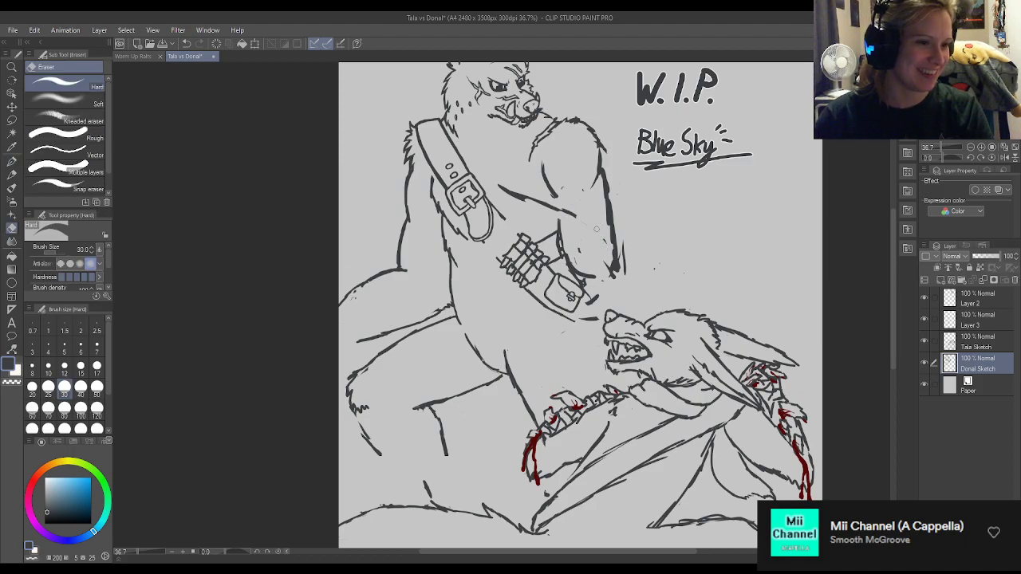
{"action": "key", "text": "p"}
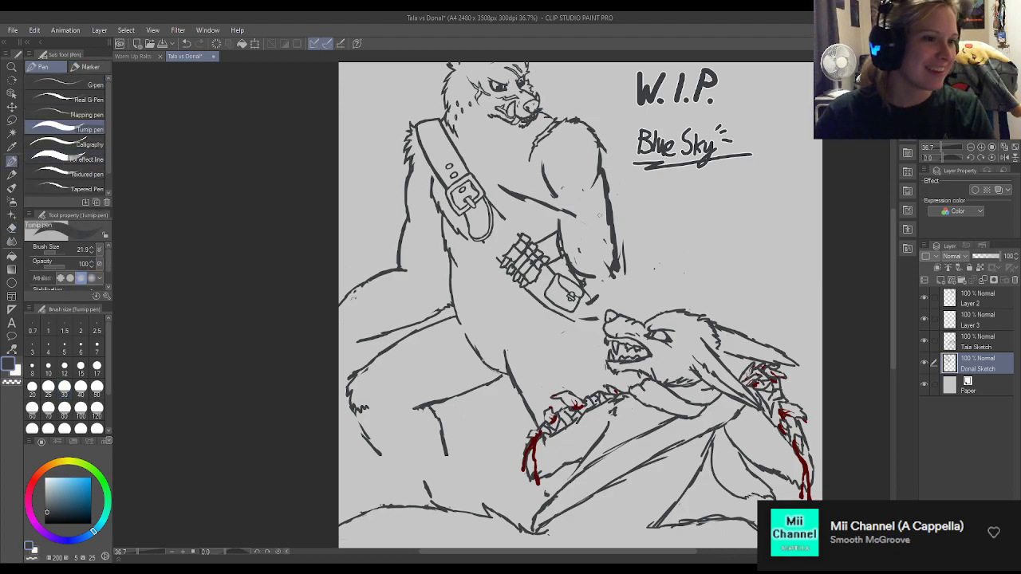
{"action": "mouse_move", "coordinate": [573, 213]}
{"action": "left_mouse_down"}
{"action": "mouse_move", "coordinate": [619, 272]}
{"action": "mouse_move", "coordinate": [611, 249]}
{"action": "left_mouse_up"}
Erase the leftover arm lines above the pouch and redraw the forearm edge lower toward the elbow.
{"action": "key", "text": "e"}
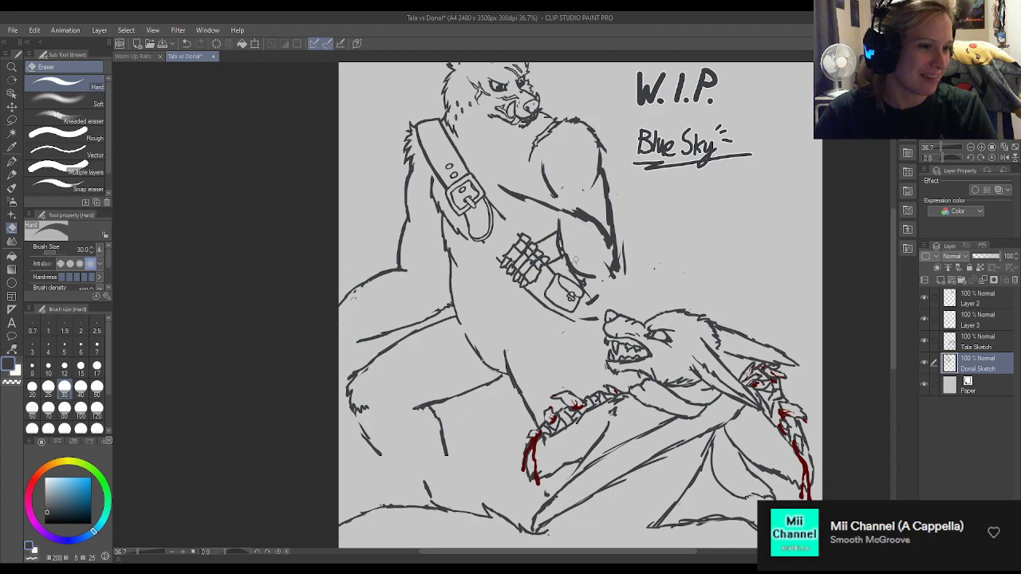
{"action": "mouse_move", "coordinate": [574, 217]}
{"action": "left_mouse_down"}
{"action": "mouse_move", "coordinate": [606, 248]}
{"action": "mouse_move", "coordinate": [587, 211]}
{"action": "left_mouse_up"}
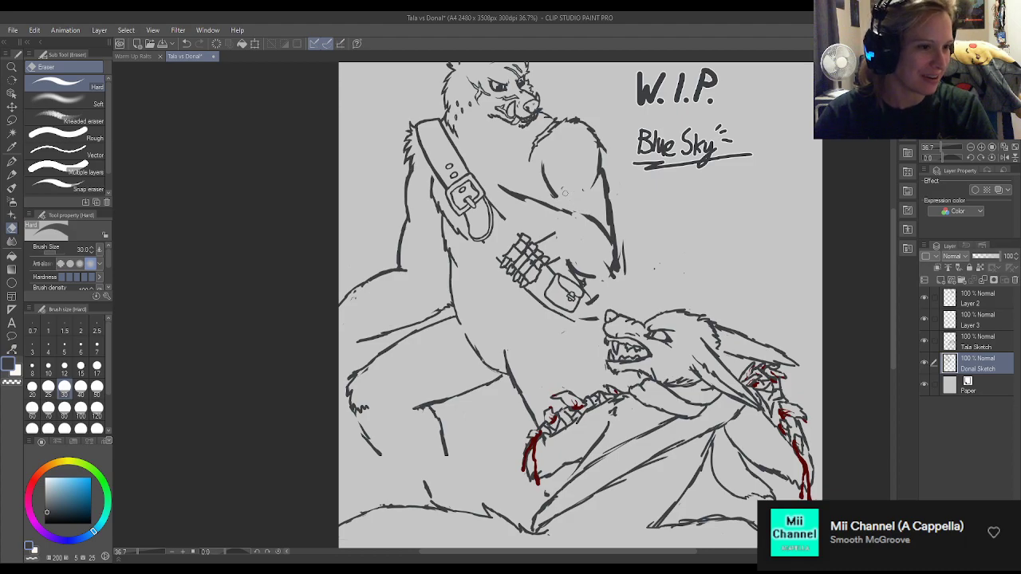
{"action": "key", "text": "p"}
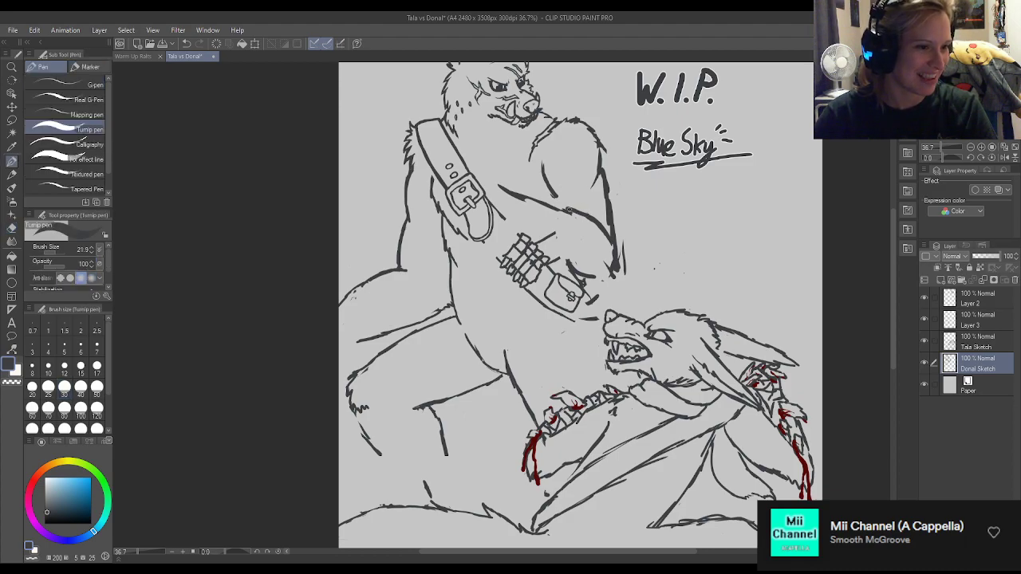
{"action": "key", "text": "e"}
{"action": "key", "text": "p"}
{"action": "mouse_move", "coordinate": [571, 213]}
{"action": "left_mouse_down"}
{"action": "mouse_move", "coordinate": [596, 222]}
{"action": "mouse_move", "coordinate": [614, 246]}
{"action": "mouse_move", "coordinate": [619, 276]}
{"action": "mouse_move", "coordinate": [605, 281]}
{"action": "left_mouse_up"}
{"action": "key", "text": "e"}
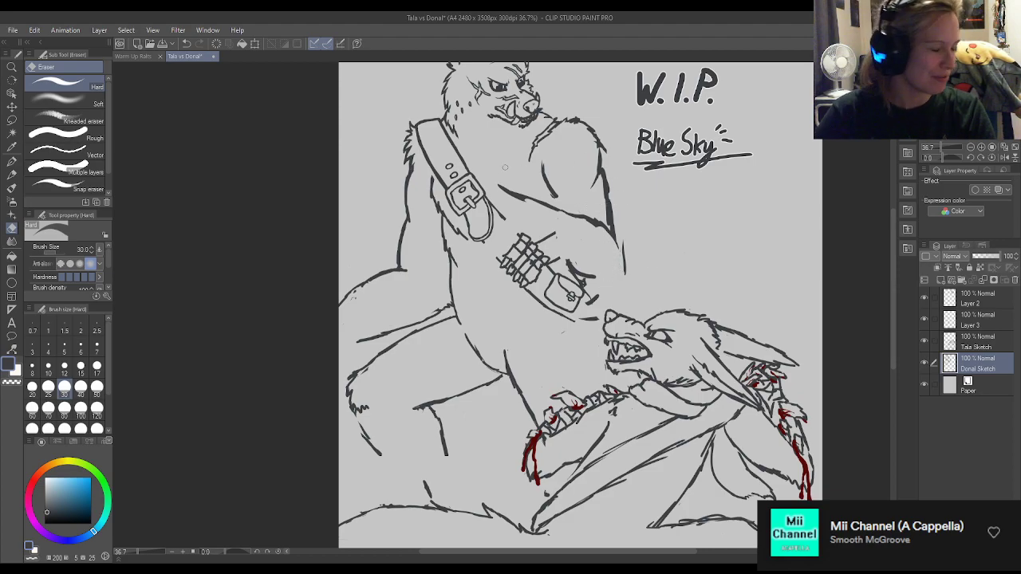
Thin the outer upper-arm line with the eraser and refine its end above the elbow.
{"action": "left_click_drag", "start_coordinate": [609, 169], "coordinate": [610, 225]}
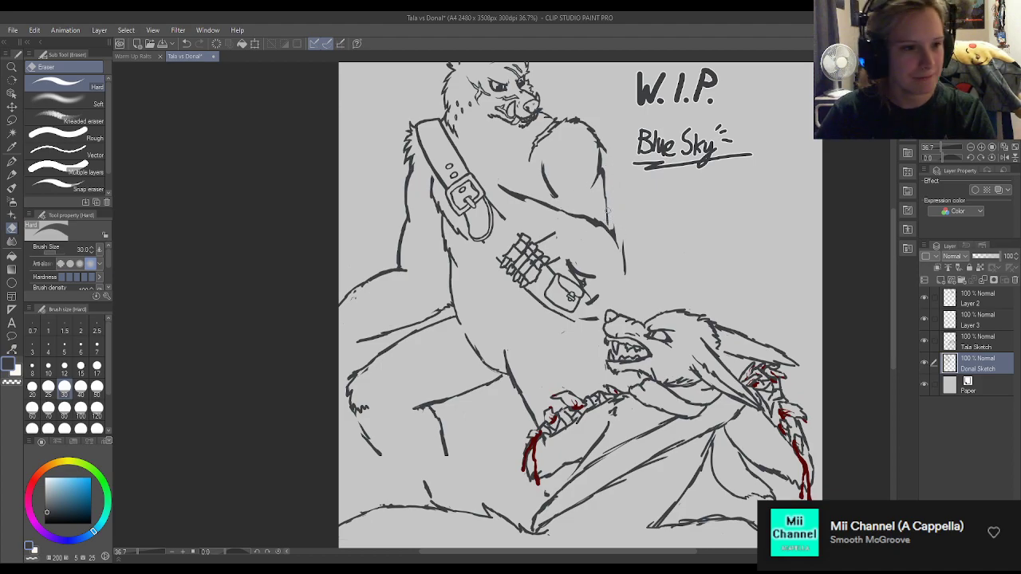
{"action": "key", "text": "p"}
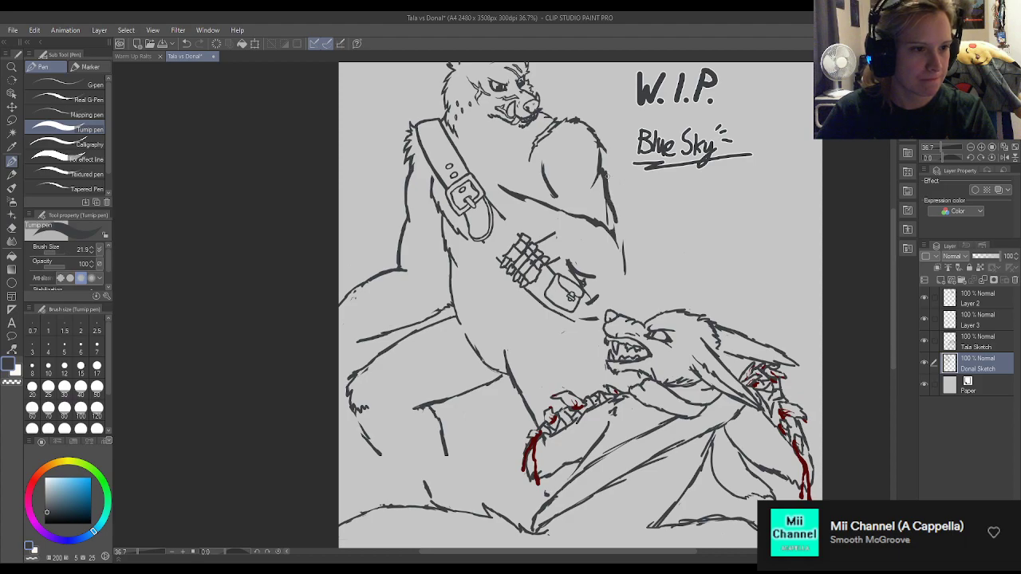
{"action": "key", "text": "e"}
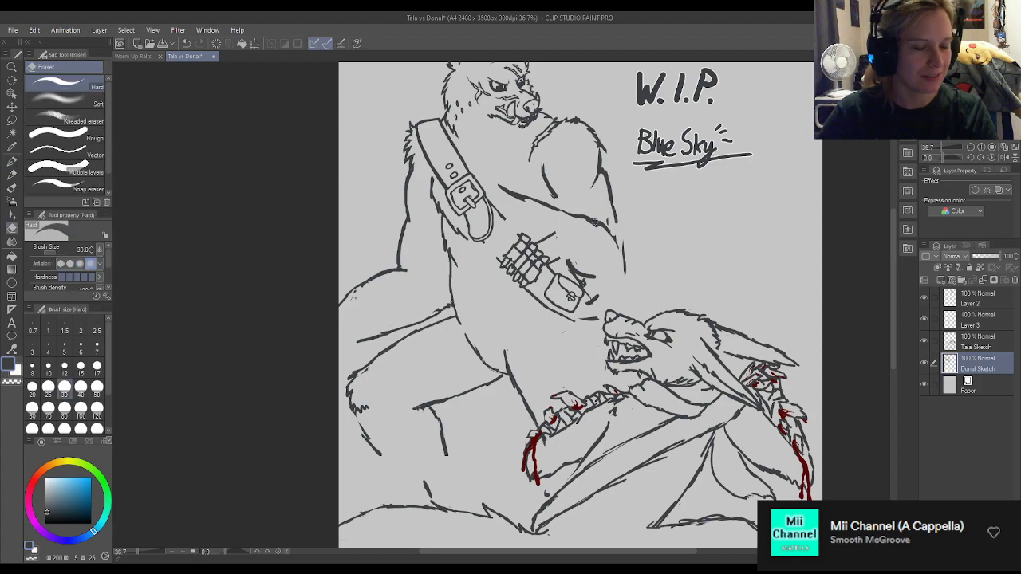
Remove the trial mark under the standing wolf's chin and sketch finer neck lines there with pen size 12.
{"action": "key", "text": "p"}
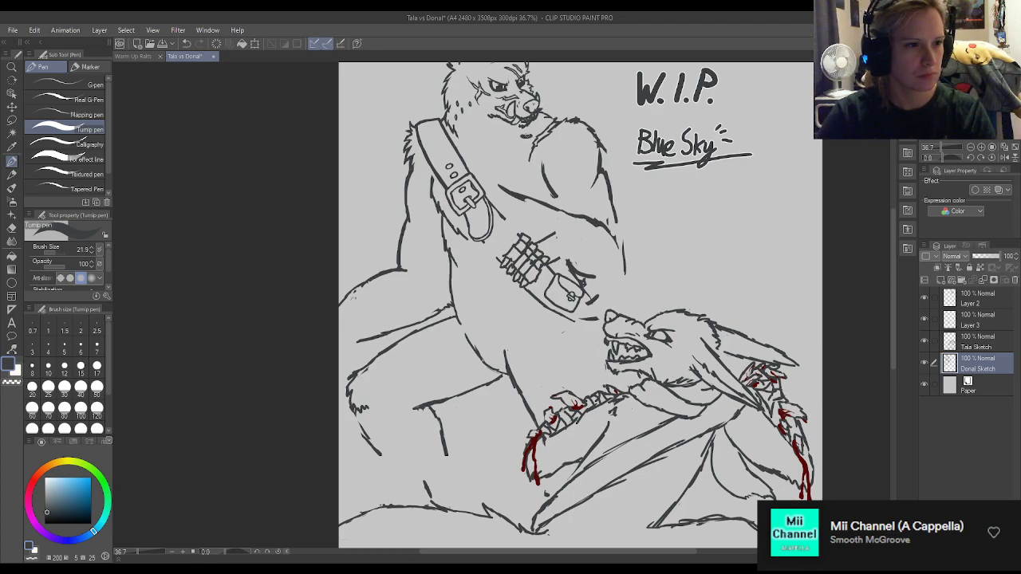
{"action": "key", "text": "e"}
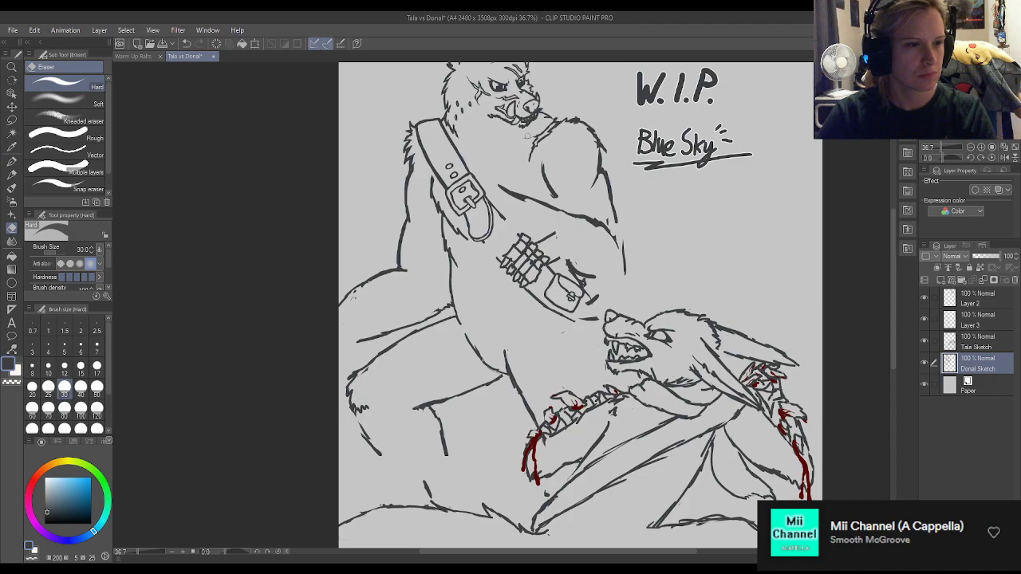
{"action": "key", "text": "p"}
{"action": "left_click", "coordinate": [96, 347]}
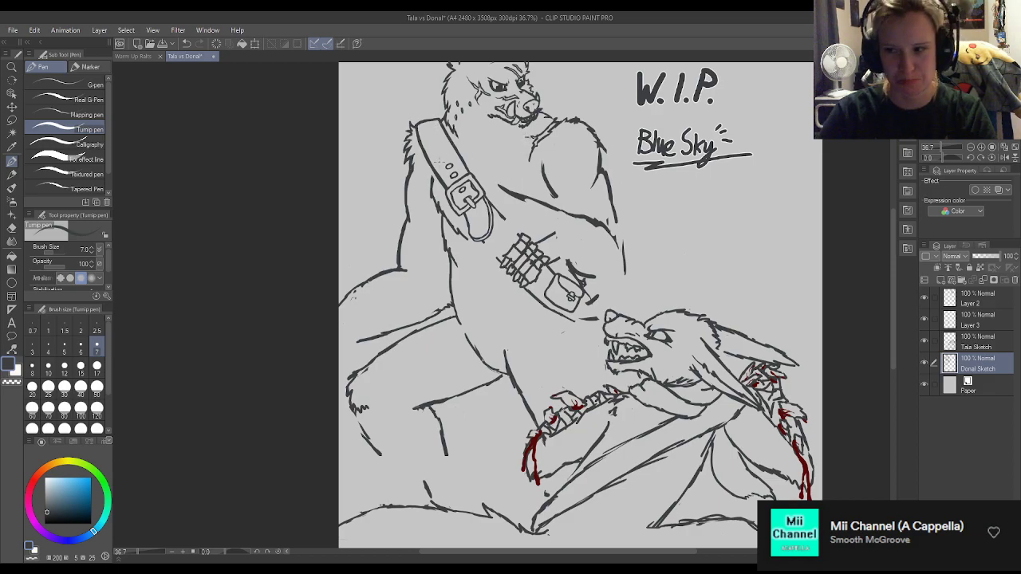
{"action": "left_click", "coordinate": [65, 366]}
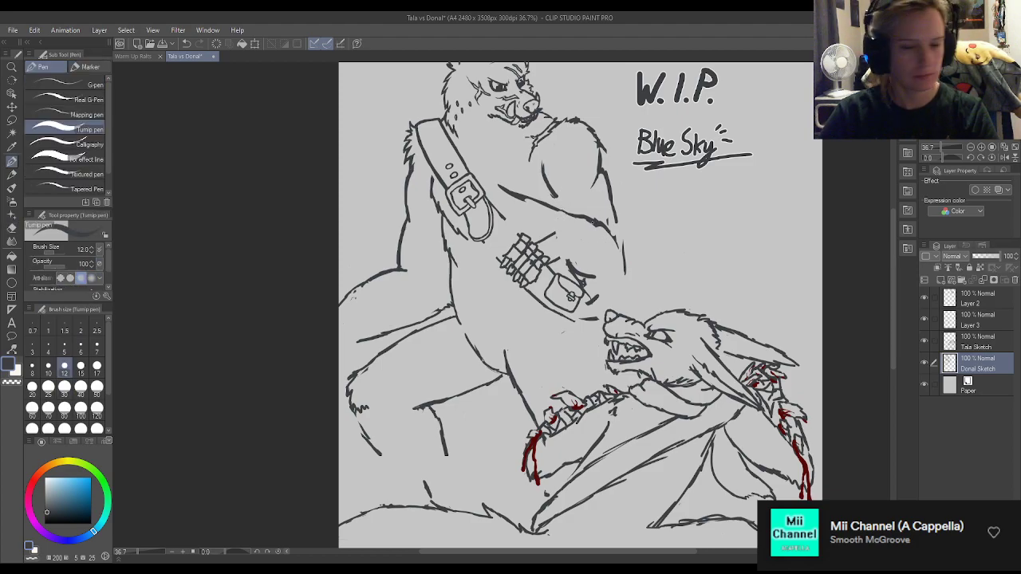
{"action": "scroll", "coordinate": [601, 221], "scroll_direction": "down", "scroll_amount": 2}
{"action": "scroll", "coordinate": [573, 141], "scroll_direction": "up", "scroll_amount": 3}
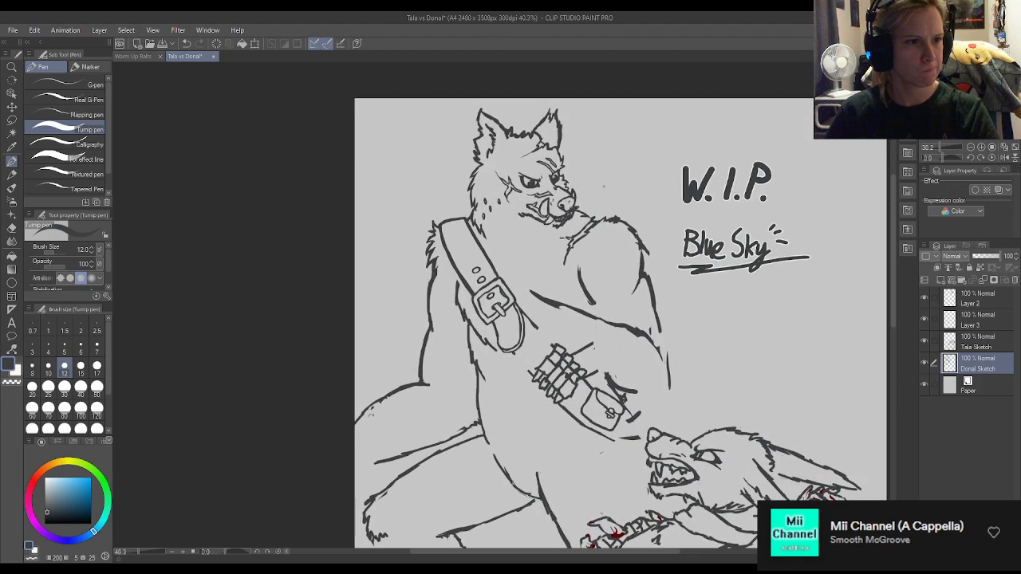
Lasso the standing wolf's shoulder and near arm, move them slightly upward and deselect.
{"action": "left_click", "coordinate": [12, 120]}
{"action": "mouse_move", "coordinate": [515, 294]}
{"action": "left_mouse_down"}
{"action": "mouse_move", "coordinate": [566, 358]}
{"action": "mouse_move", "coordinate": [610, 369]}
{"action": "mouse_move", "coordinate": [646, 406]}
{"action": "mouse_move", "coordinate": [707, 433]}
{"action": "mouse_move", "coordinate": [693, 243]}
{"action": "mouse_move", "coordinate": [616, 192]}
{"action": "mouse_move", "coordinate": [592, 203]}
{"action": "mouse_move", "coordinate": [576, 230]}
{"action": "mouse_move", "coordinate": [549, 237]}
{"action": "left_mouse_up"}
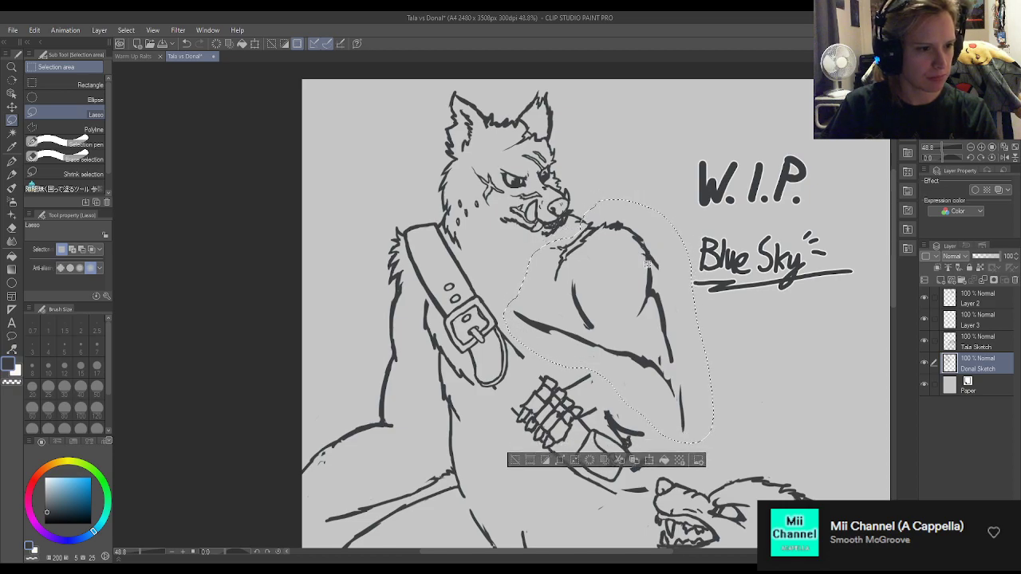
{"action": "left_click_drag", "start_coordinate": [652, 271], "coordinate": [651, 264]}
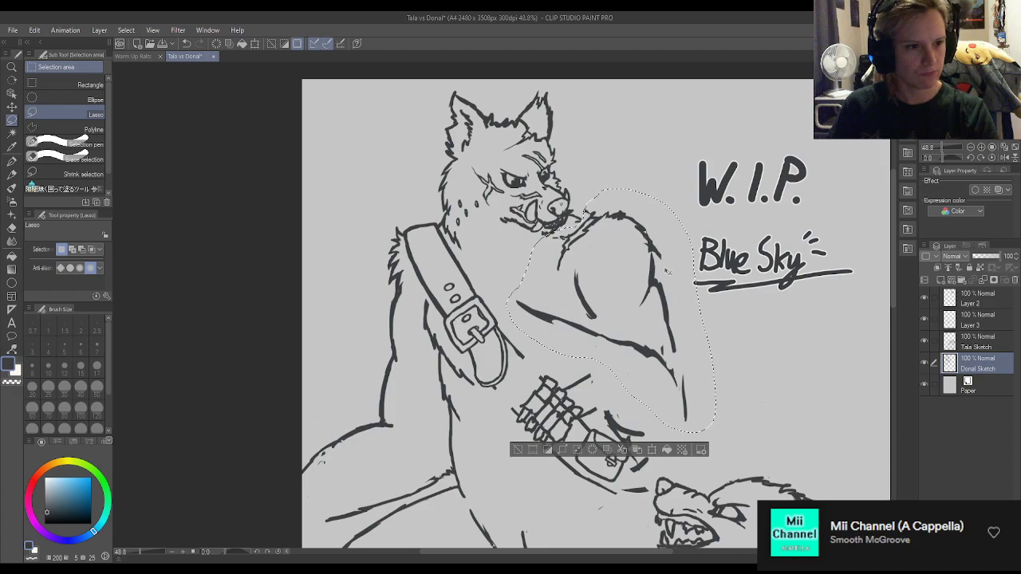
{"action": "key", "text": "ctrl+d"}
Erase the broken neck line beside the standing wolf's muzzle and redraw it to join the raised shoulder.
{"action": "scroll", "coordinate": [601, 257], "scroll_direction": "up", "scroll_amount": 1}
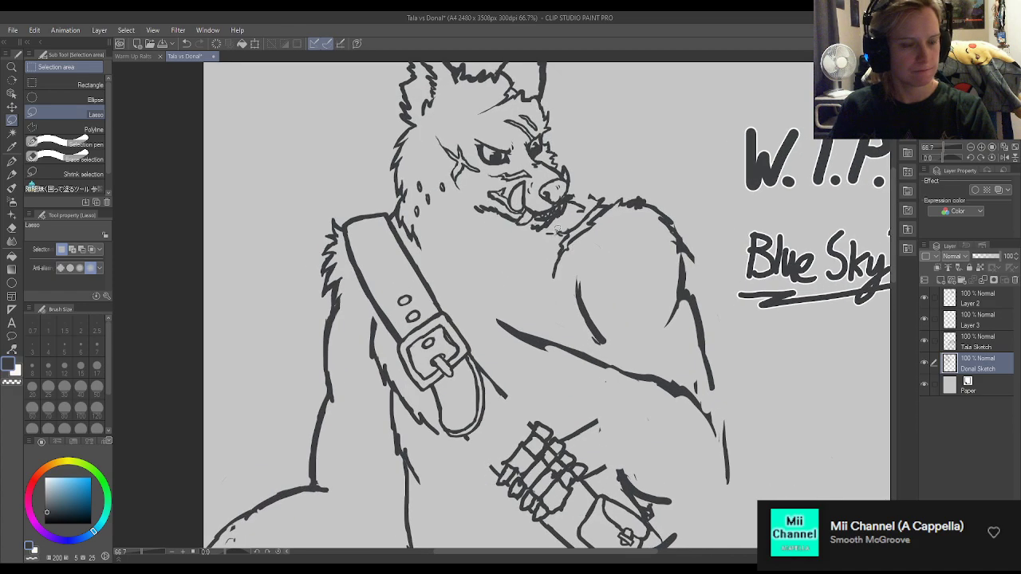
{"action": "key", "text": "e"}
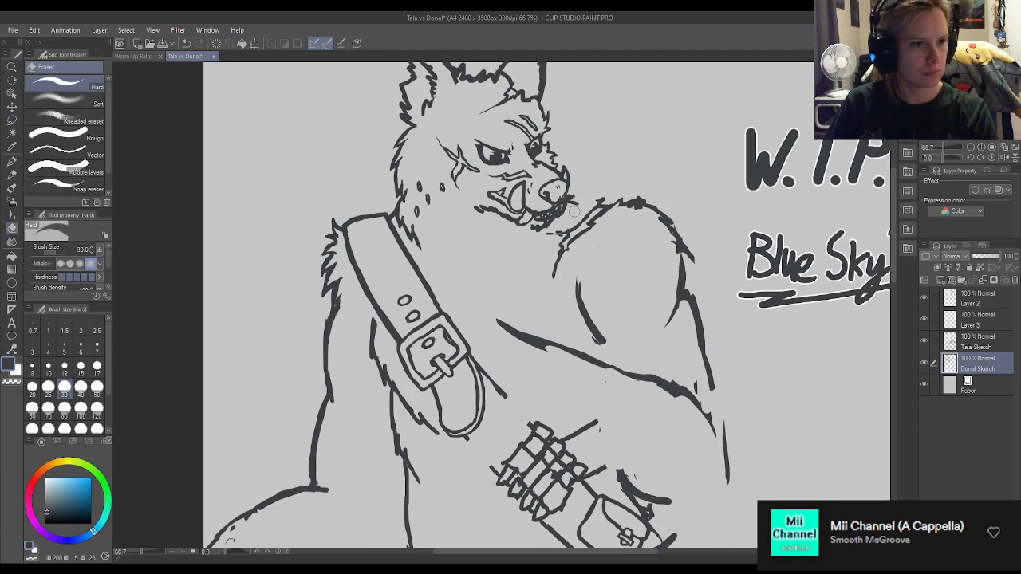
{"action": "key", "text": "p"}
{"action": "key", "text": "p"}
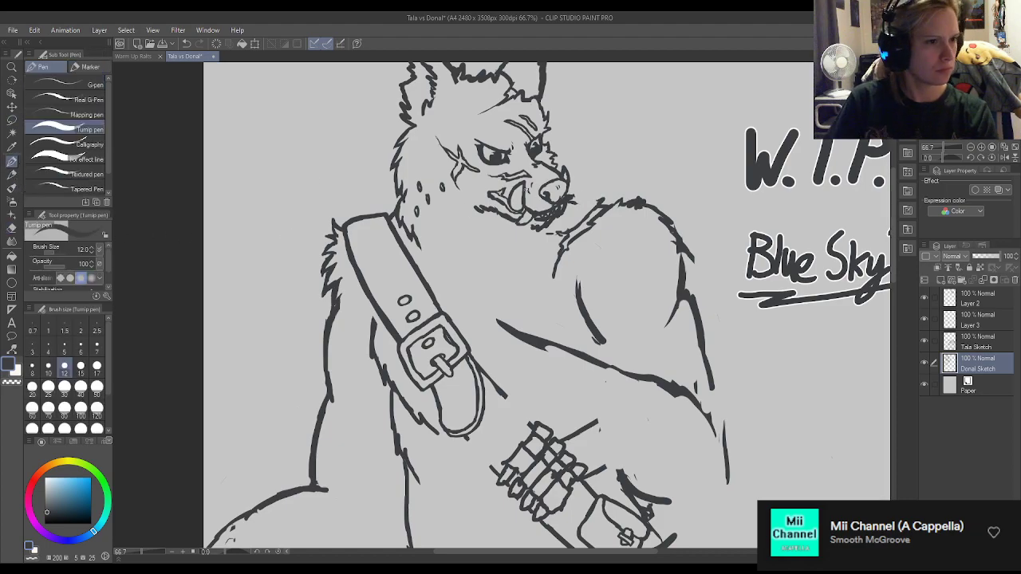
{"action": "left_click_drag", "start_coordinate": [579, 202], "coordinate": [602, 201]}
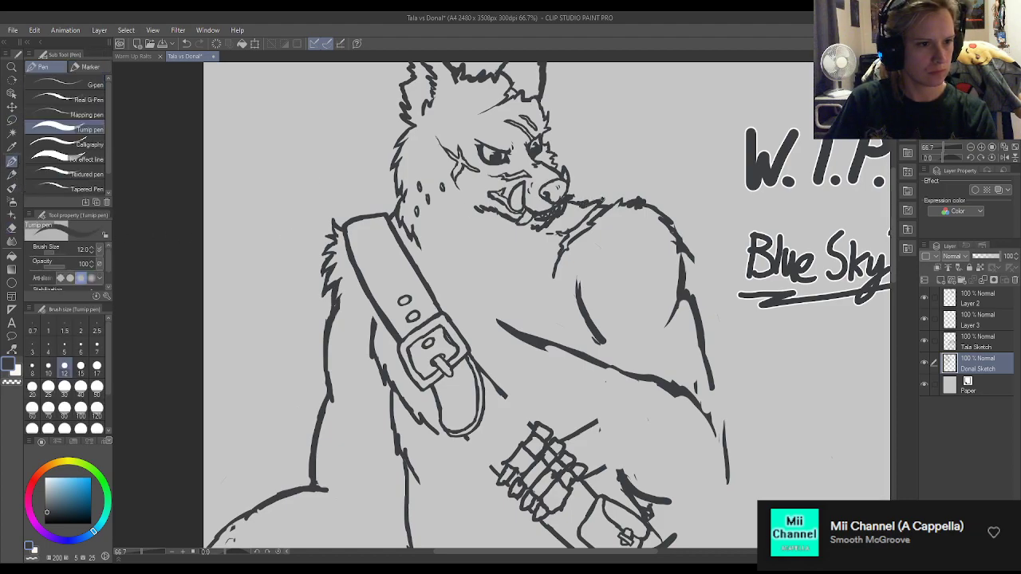
{"action": "scroll", "coordinate": [620, 200], "scroll_direction": "down", "scroll_amount": 5}
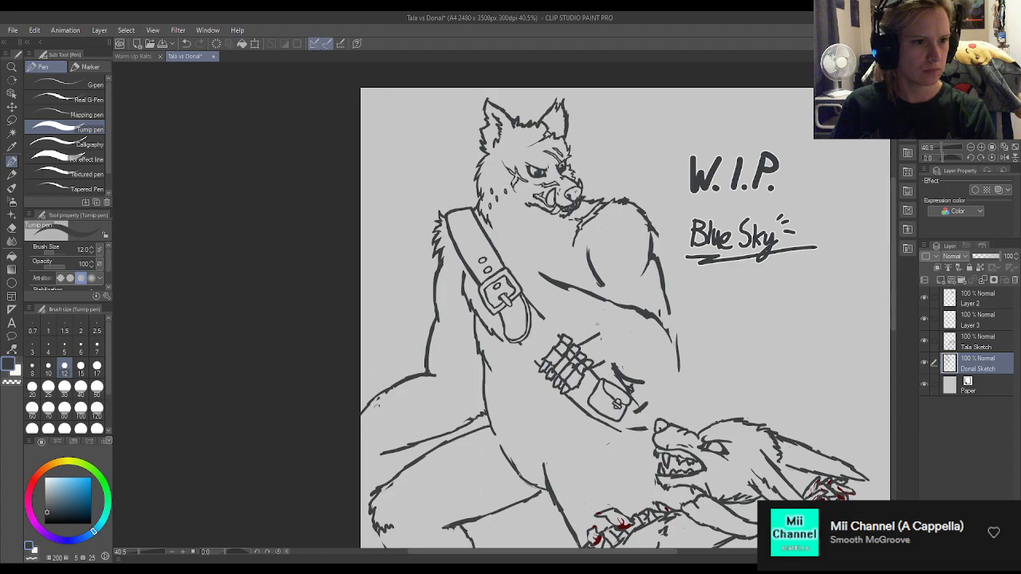
{"action": "scroll", "coordinate": [625, 312], "scroll_direction": "up", "scroll_amount": 4}
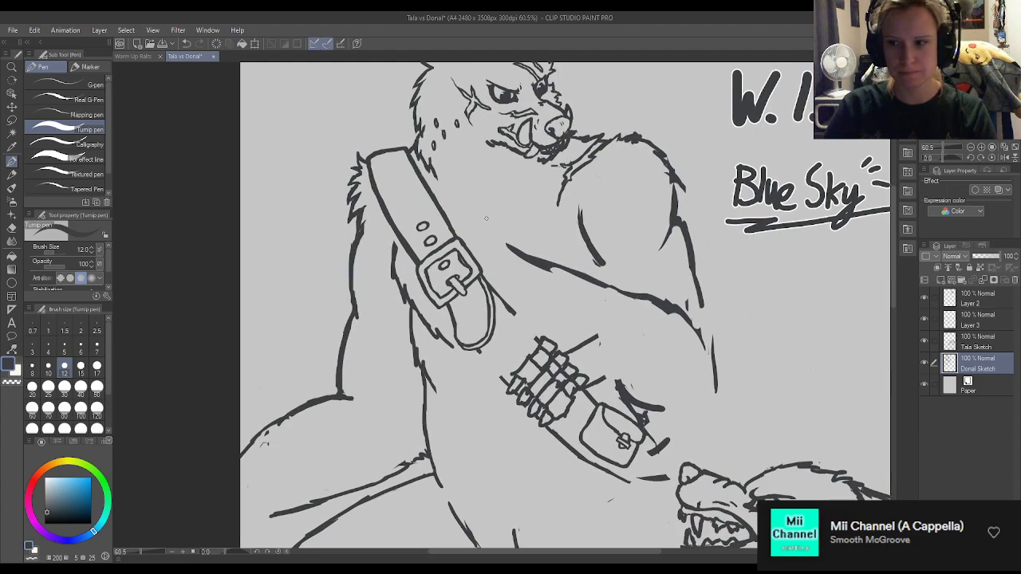
Extend the chest line from the near arm up toward the shoulder strap and touch up the line at the buckle's upper corner.
{"action": "mouse_move", "coordinate": [501, 235]}
{"action": "left_mouse_down"}
{"action": "mouse_move", "coordinate": [512, 246]}
{"action": "mouse_move", "coordinate": [489, 201]}
{"action": "mouse_move", "coordinate": [459, 182]}
{"action": "left_mouse_up"}
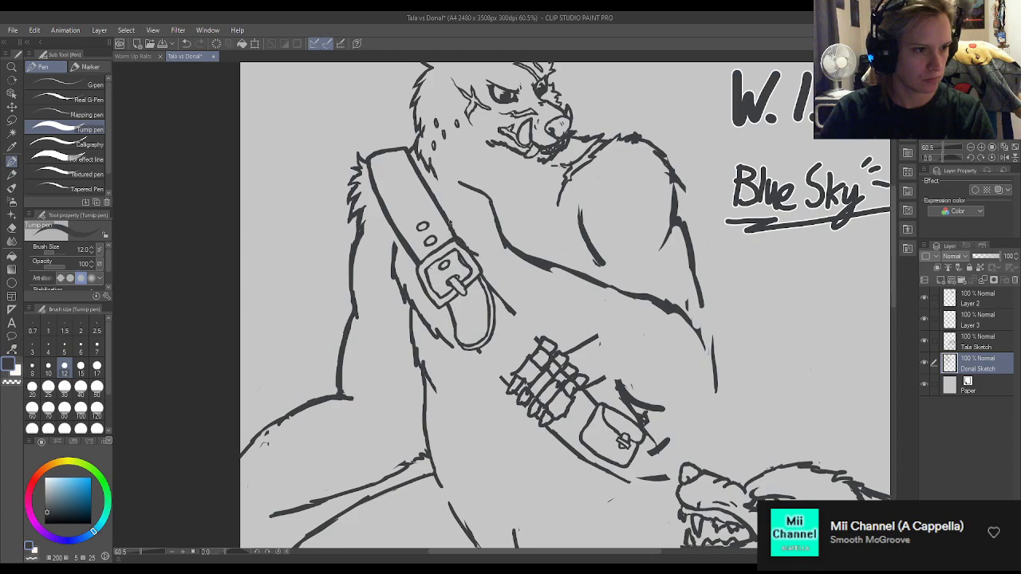
{"action": "key", "text": "e"}
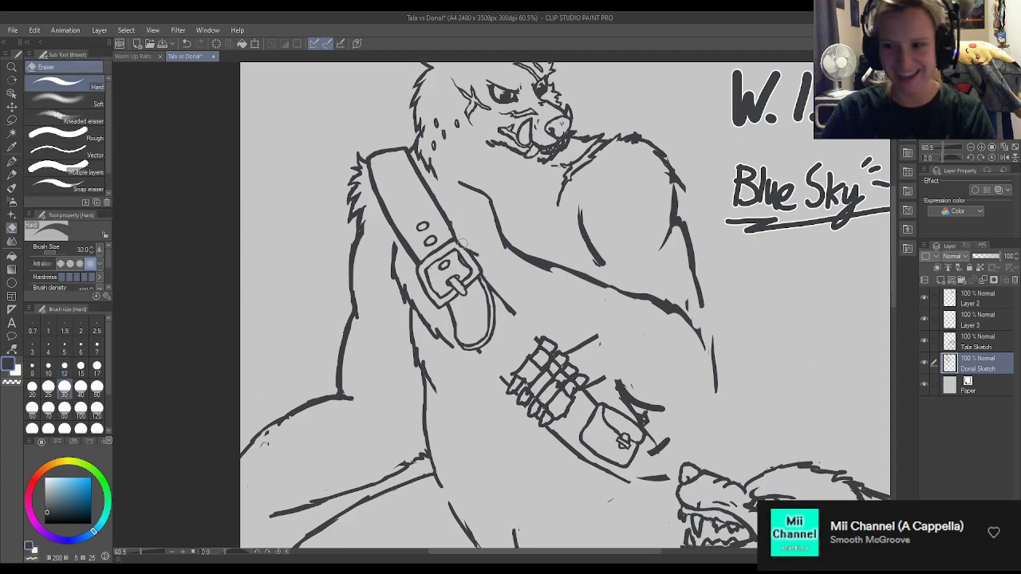
{"action": "key", "text": "p"}
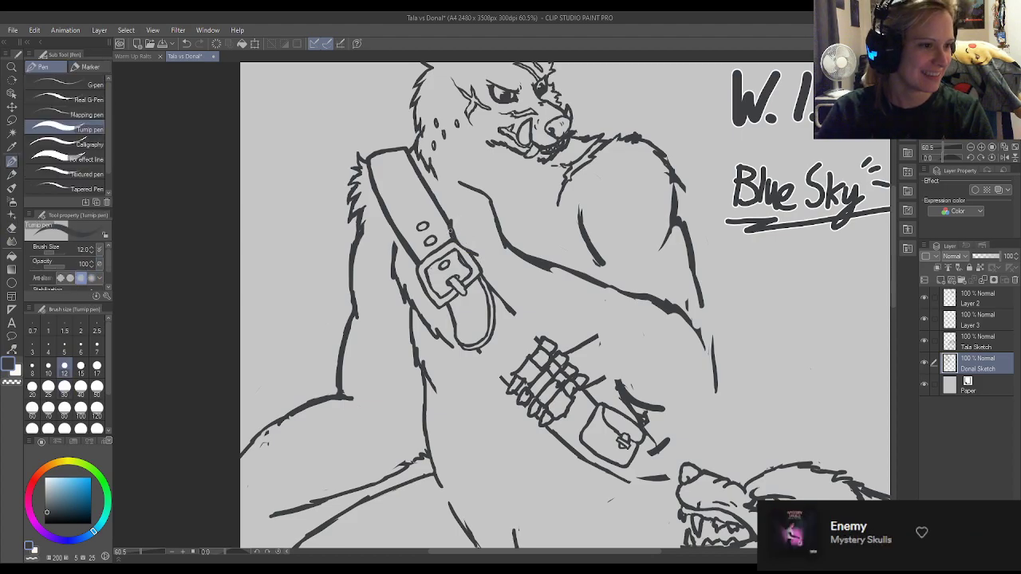
{"action": "key", "text": "e"}
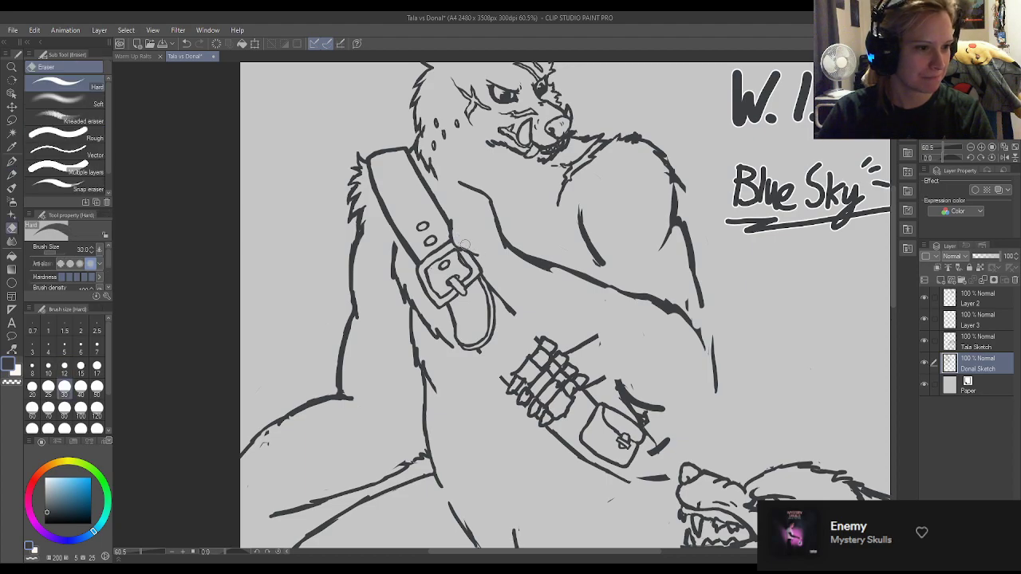
{"action": "key", "text": "p"}
{"action": "mouse_move", "coordinate": [461, 249]}
{"action": "left_mouse_down"}
{"action": "mouse_move", "coordinate": [471, 255]}
{"action": "mouse_move", "coordinate": [464, 244]}
{"action": "left_mouse_up"}
{"action": "key", "text": "e"}
{"action": "key", "text": "p"}
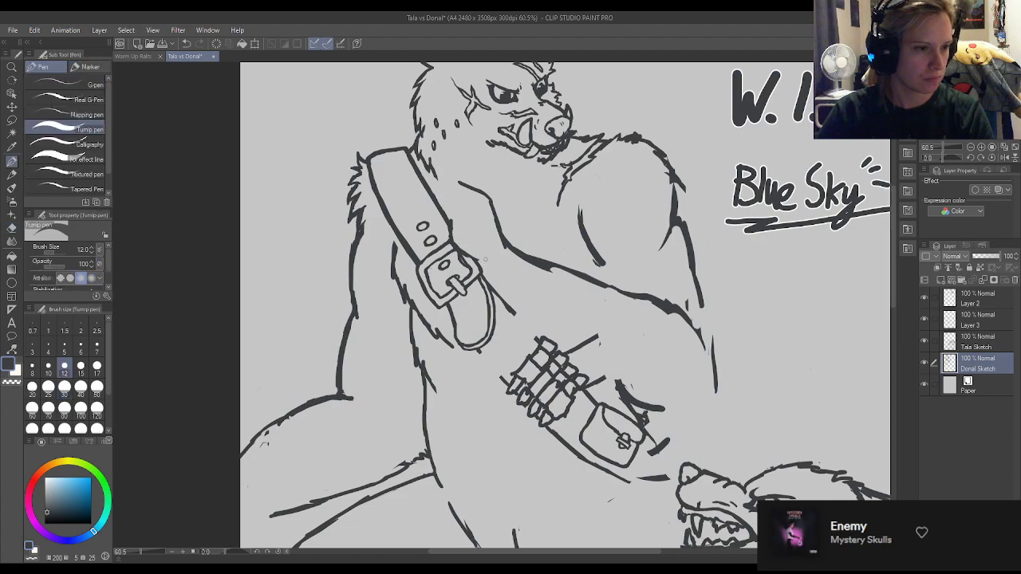
Sketch rough collarbone and upper-chest lines across the shoulder strap to the new chest line.
{"action": "mouse_move", "coordinate": [447, 187]}
{"action": "left_mouse_down"}
{"action": "mouse_move", "coordinate": [431, 206]}
{"action": "mouse_move", "coordinate": [447, 183]}
{"action": "mouse_move", "coordinate": [407, 173]}
{"action": "mouse_move", "coordinate": [420, 184]}
{"action": "mouse_move", "coordinate": [426, 203]}
{"action": "mouse_move", "coordinate": [409, 187]}
{"action": "mouse_move", "coordinate": [420, 214]}
{"action": "mouse_move", "coordinate": [457, 177]}
{"action": "mouse_move", "coordinate": [419, 209]}
{"action": "mouse_move", "coordinate": [423, 217]}
{"action": "mouse_move", "coordinate": [449, 220]}
{"action": "mouse_move", "coordinate": [422, 211]}
{"action": "mouse_move", "coordinate": [493, 199]}
{"action": "left_mouse_up"}
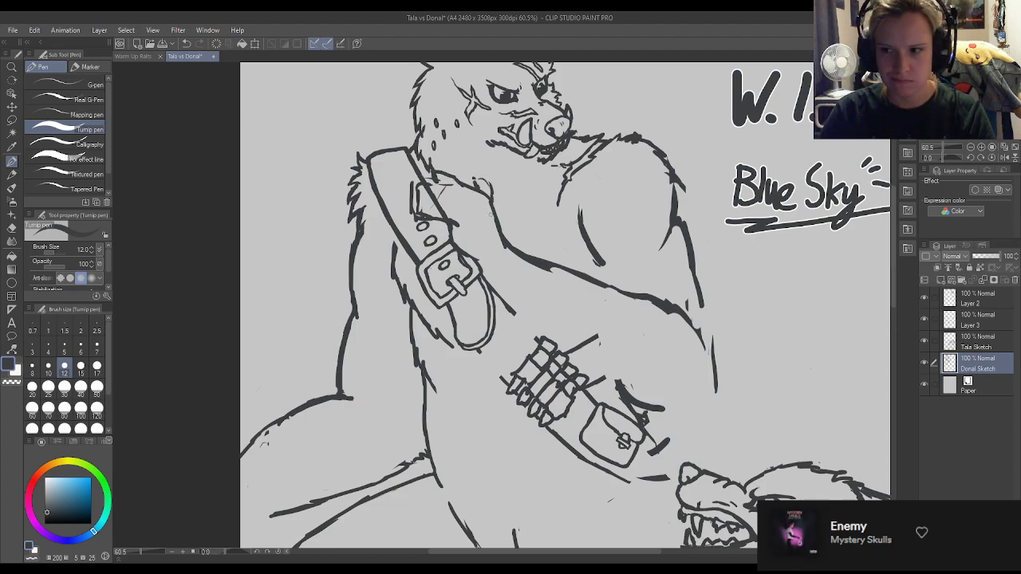
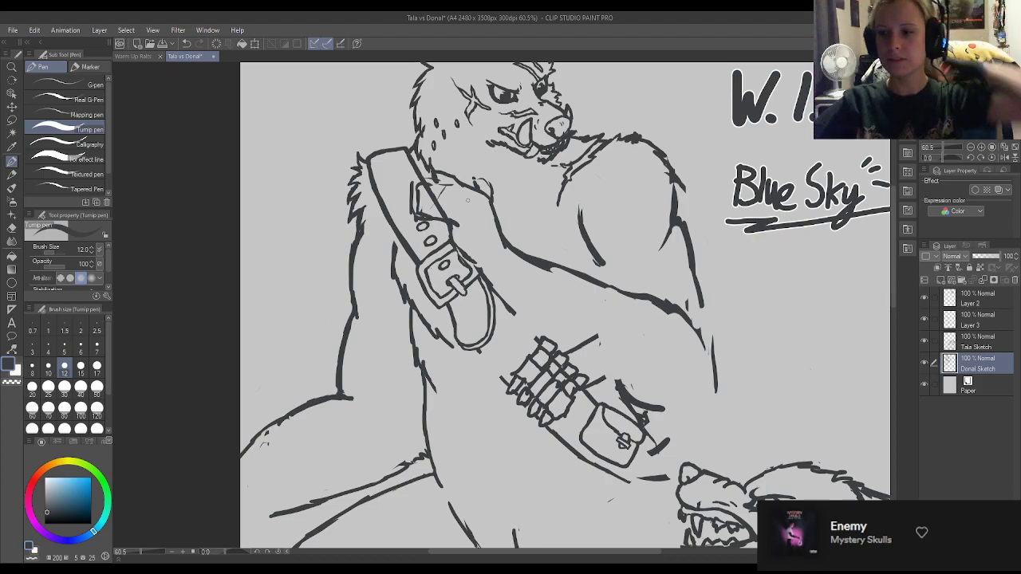
Draw the underside of the standing figure's raised forearm down to the pouch and finish the elbow with jagged fur strokes.
{"action": "mouse_move", "coordinate": [498, 289]}
{"action": "left_mouse_down"}
{"action": "mouse_move", "coordinate": [546, 348]}
{"action": "mouse_move", "coordinate": [590, 345]}
{"action": "mouse_move", "coordinate": [625, 386]}
{"action": "mouse_move", "coordinate": [665, 402]}
{"action": "mouse_move", "coordinate": [593, 369]}
{"action": "mouse_move", "coordinate": [518, 297]}
{"action": "mouse_move", "coordinate": [561, 335]}
{"action": "mouse_move", "coordinate": [594, 337]}
{"action": "left_mouse_up"}
{"action": "key", "text": "e"}
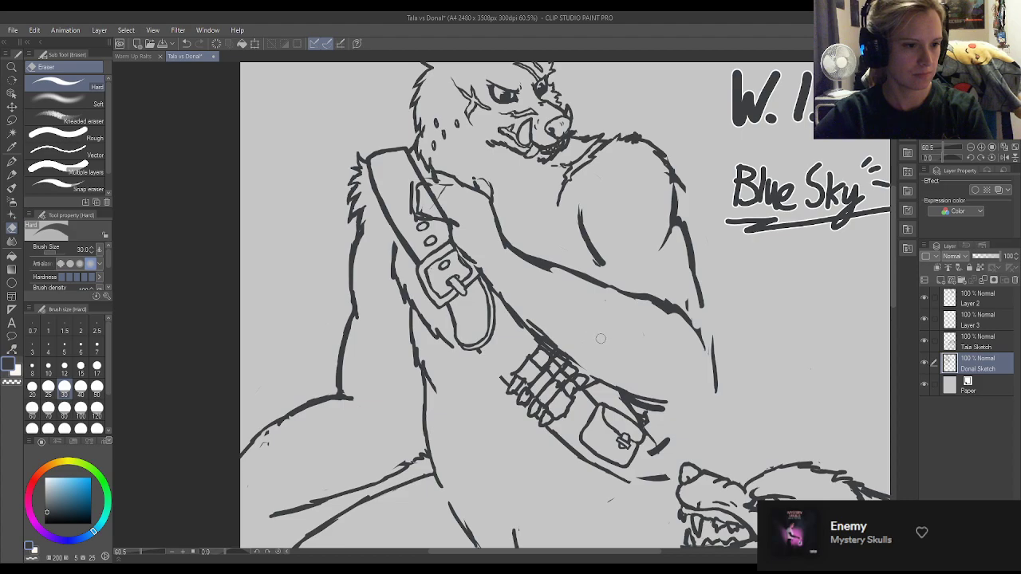
{"action": "key", "text": "p"}
{"action": "left_click_drag", "start_coordinate": [635, 396], "coordinate": [694, 413]}
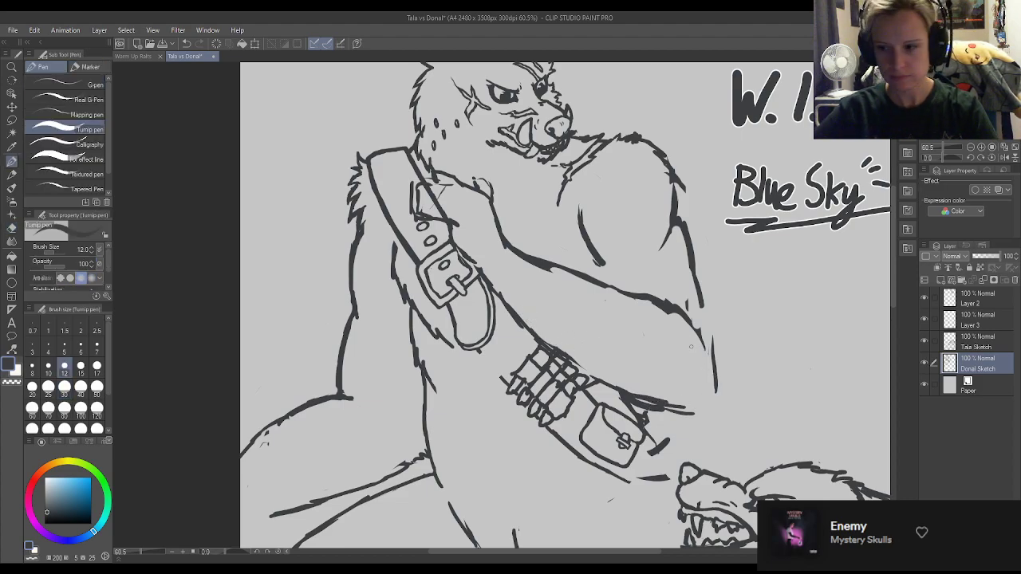
{"action": "mouse_move", "coordinate": [703, 352]}
{"action": "left_mouse_down"}
{"action": "mouse_move", "coordinate": [722, 387]}
{"action": "mouse_move", "coordinate": [715, 380]}
{"action": "mouse_move", "coordinate": [687, 426]}
{"action": "mouse_move", "coordinate": [706, 398]}
{"action": "left_mouse_up"}
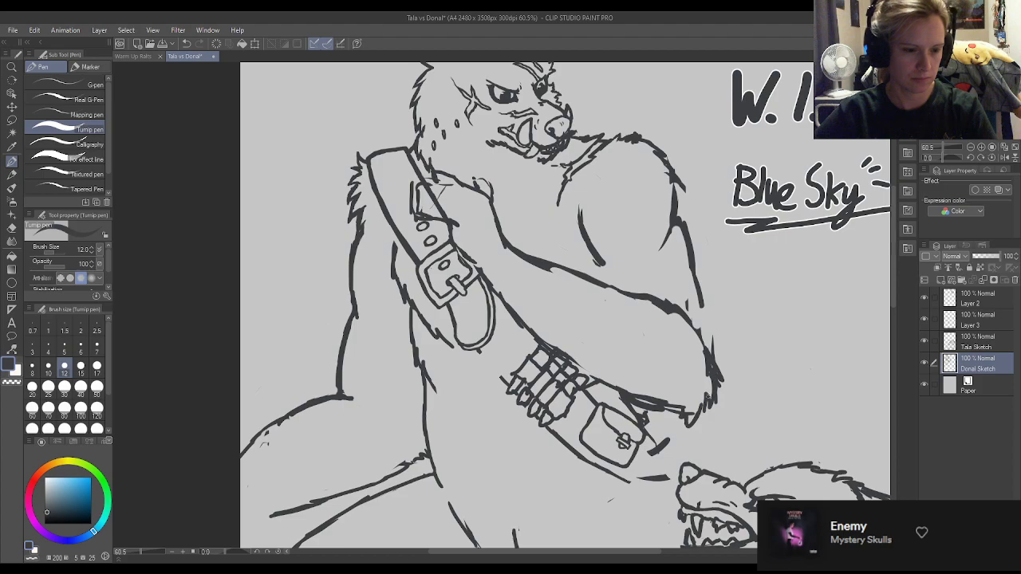
Erase the overlapping lines around the standing figure's inner elbow and the outer edge of the arm.
{"action": "key", "text": "e"}
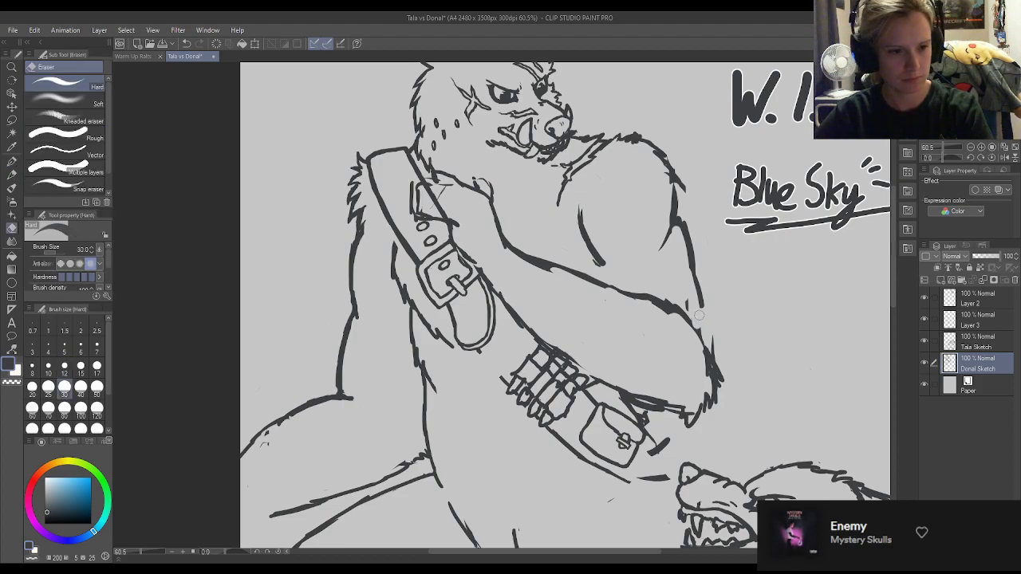
{"action": "mouse_move", "coordinate": [676, 316]}
{"action": "left_mouse_down"}
{"action": "mouse_move", "coordinate": [653, 306]}
{"action": "mouse_move", "coordinate": [675, 308]}
{"action": "mouse_move", "coordinate": [657, 300]}
{"action": "mouse_move", "coordinate": [705, 348]}
{"action": "left_mouse_up"}
{"action": "key", "text": "p"}
{"action": "key", "text": "e"}
{"action": "left_click_drag", "start_coordinate": [675, 309], "coordinate": [688, 323]}
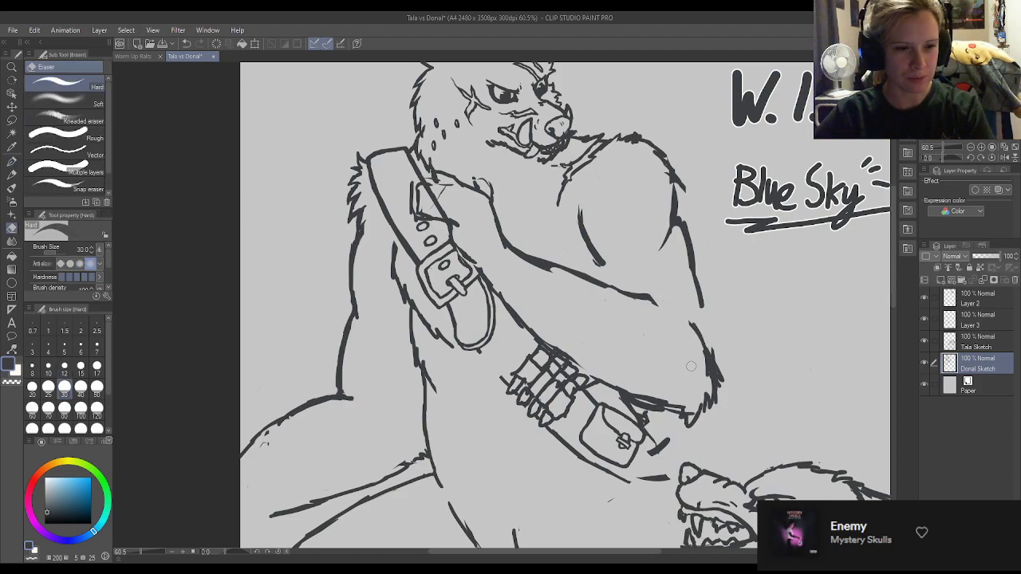
Redraw the outer arm line down to the furry elbow and extend the forearm's upper line into the elbow crease.
{"action": "key", "text": "p"}
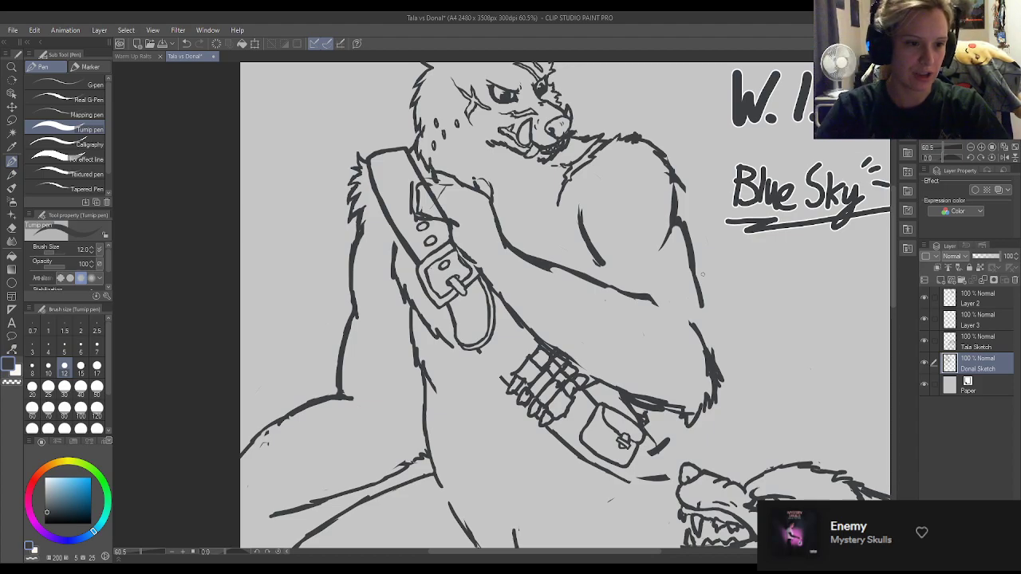
{"action": "left_click_drag", "start_coordinate": [703, 304], "coordinate": [708, 349]}
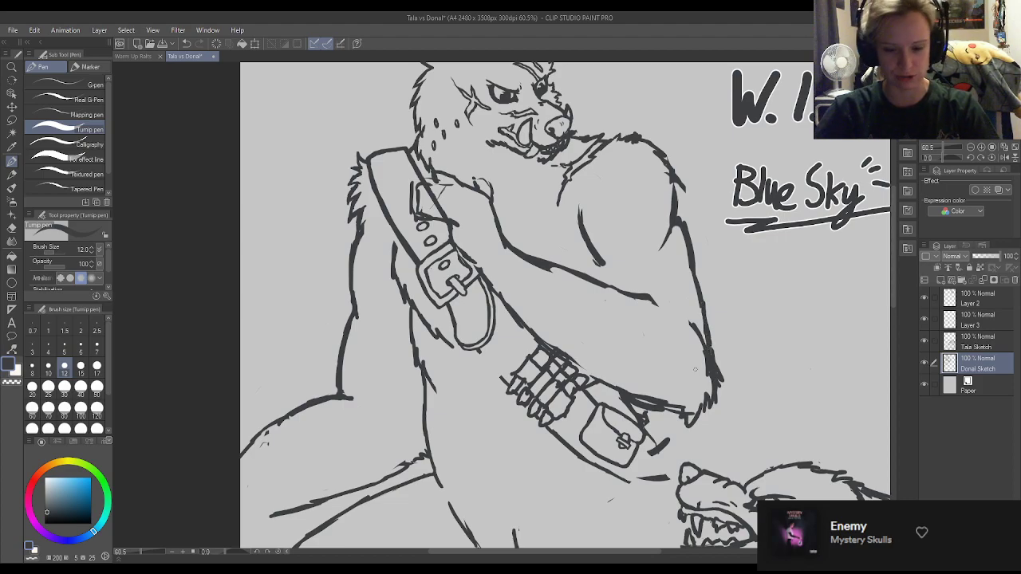
{"action": "key", "text": "e"}
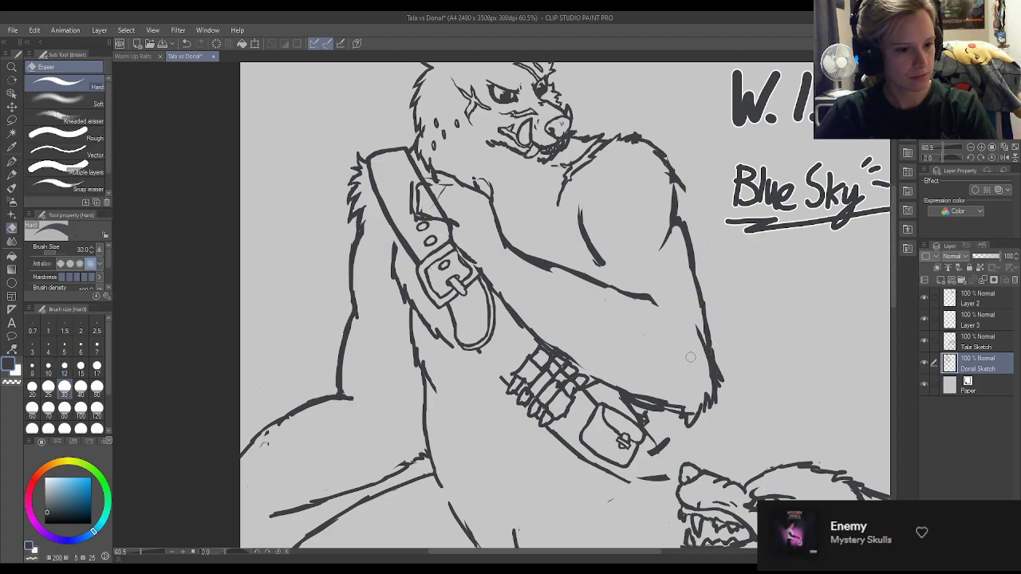
{"action": "key", "text": "p"}
{"action": "left_click_drag", "start_coordinate": [649, 300], "coordinate": [678, 316]}
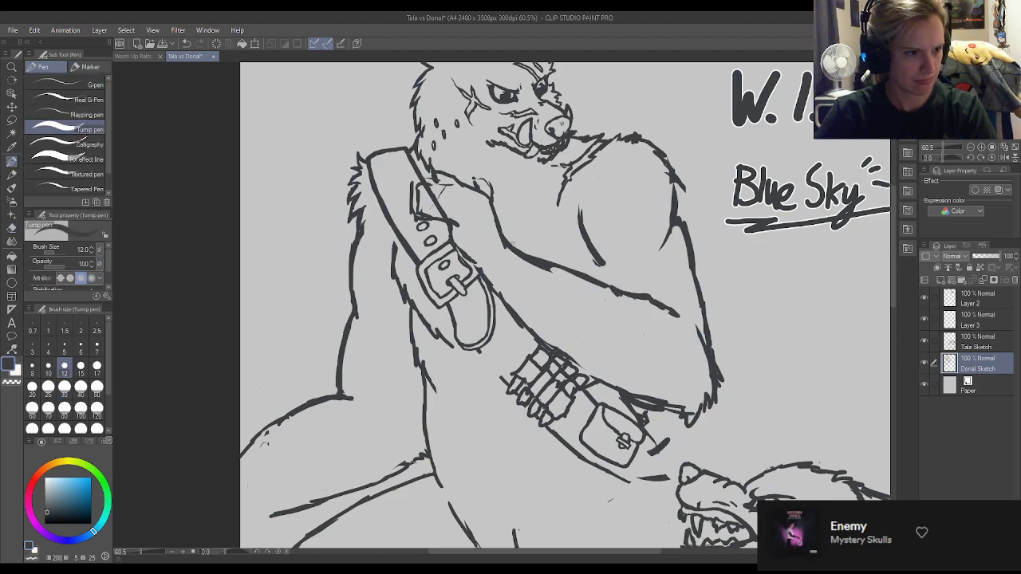
Refine the standing figure's wrist outline with a furry edge and erase the strap lines crossing the hand.
{"action": "mouse_move", "coordinate": [505, 213]}
{"action": "left_mouse_down"}
{"action": "mouse_move", "coordinate": [510, 239]}
{"action": "mouse_move", "coordinate": [499, 237]}
{"action": "mouse_move", "coordinate": [511, 247]}
{"action": "mouse_move", "coordinate": [495, 198]}
{"action": "left_mouse_up"}
{"action": "key", "text": "e"}
{"action": "key", "text": "p"}
{"action": "key", "text": "e"}
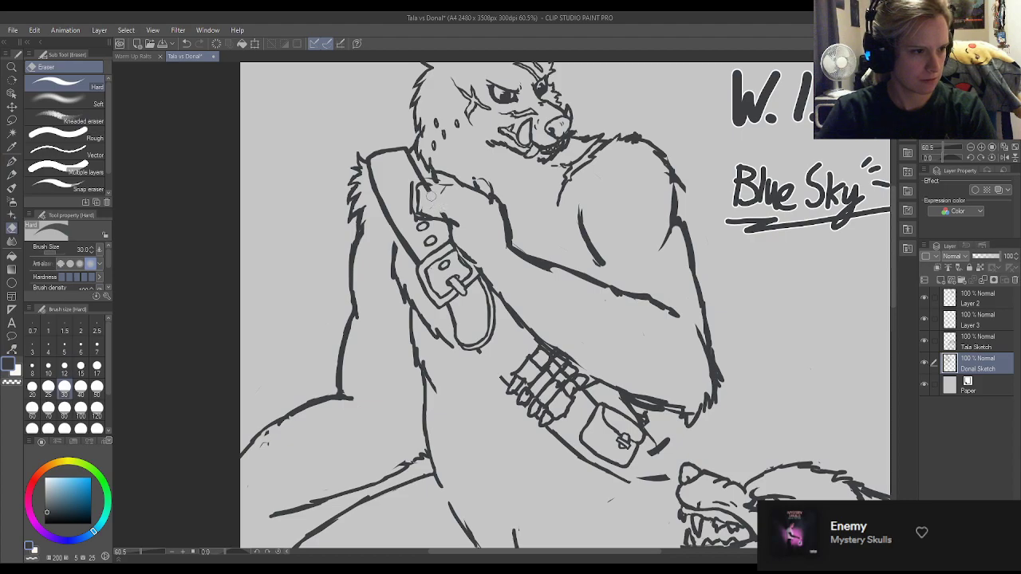
{"action": "key", "text": "p"}
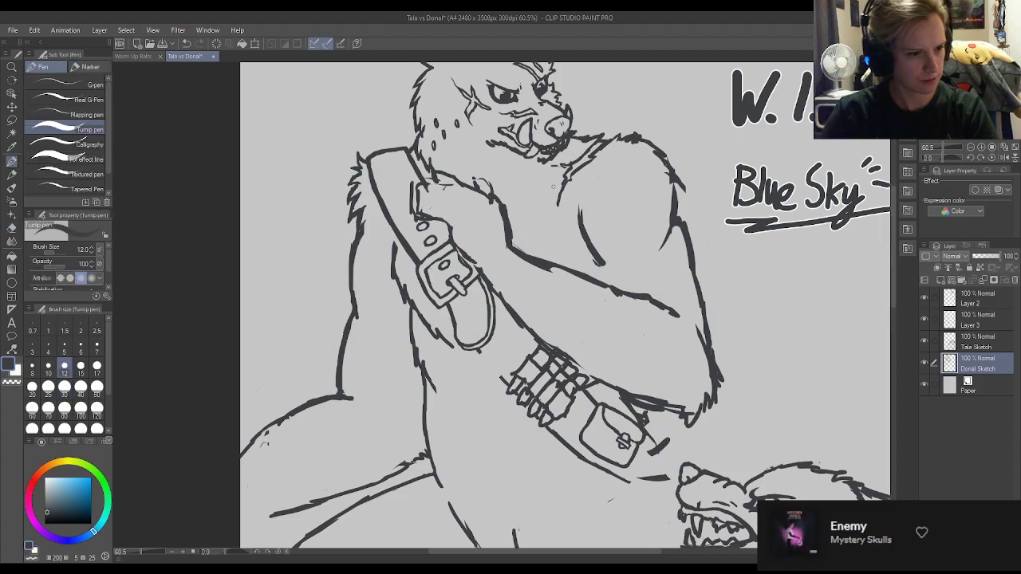
Draw the tapered end of the bandolier beyond the pouch, joining its upper and lower edges.
{"action": "scroll", "coordinate": [609, 426], "scroll_direction": "down", "scroll_amount": 6}
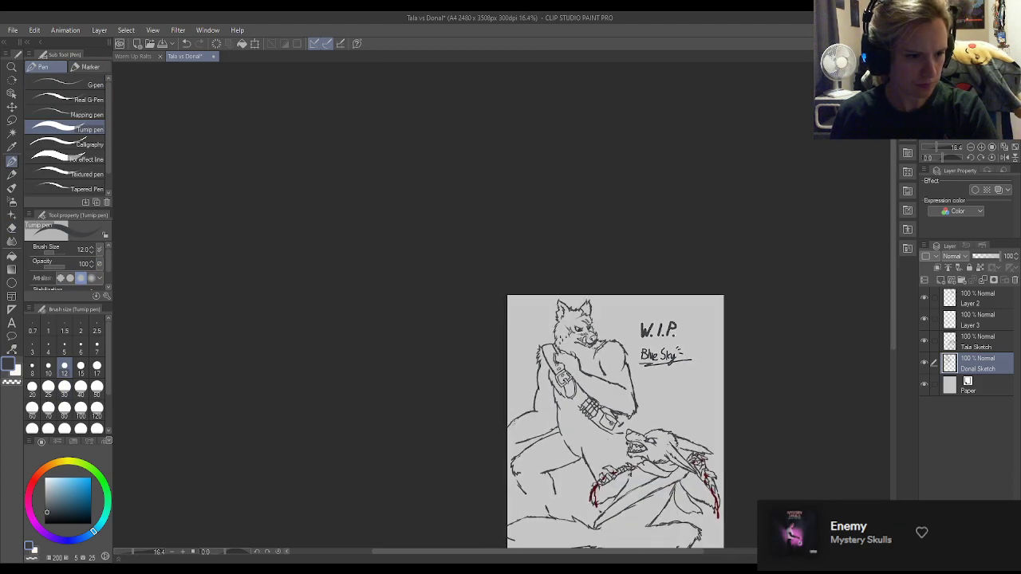
{"action": "scroll", "coordinate": [651, 439], "scroll_direction": "up", "scroll_amount": 5}
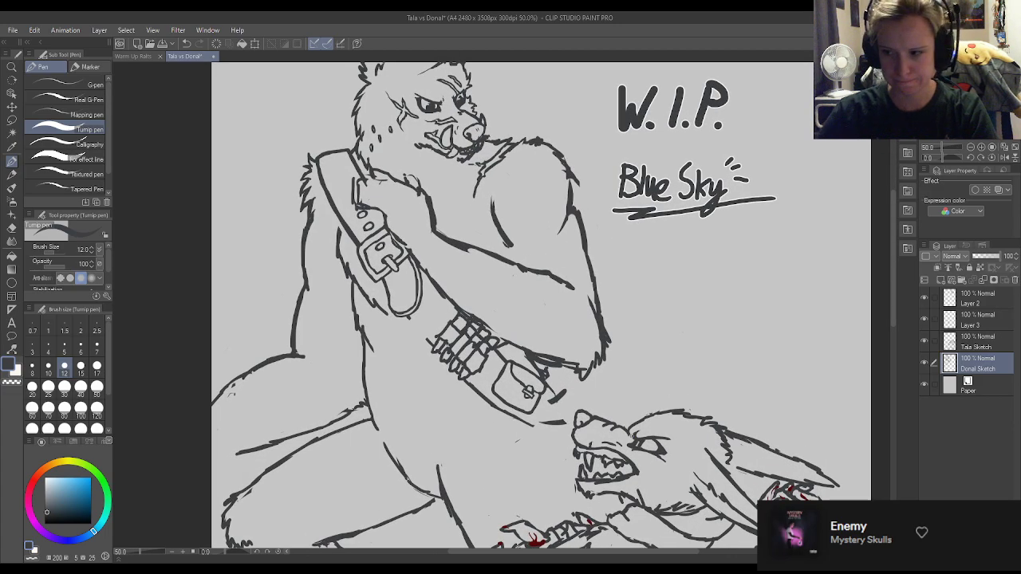
{"action": "mouse_move", "coordinate": [544, 383]}
{"action": "left_mouse_down"}
{"action": "mouse_move", "coordinate": [568, 418]}
{"action": "mouse_move", "coordinate": [558, 393]}
{"action": "left_mouse_up"}
{"action": "mouse_move", "coordinate": [527, 423]}
{"action": "left_mouse_down"}
{"action": "mouse_move", "coordinate": [566, 423]}
{"action": "mouse_move", "coordinate": [550, 375]}
{"action": "mouse_move", "coordinate": [560, 400]}
{"action": "left_mouse_up"}
{"action": "key", "text": "e"}
{"action": "key", "text": "p"}
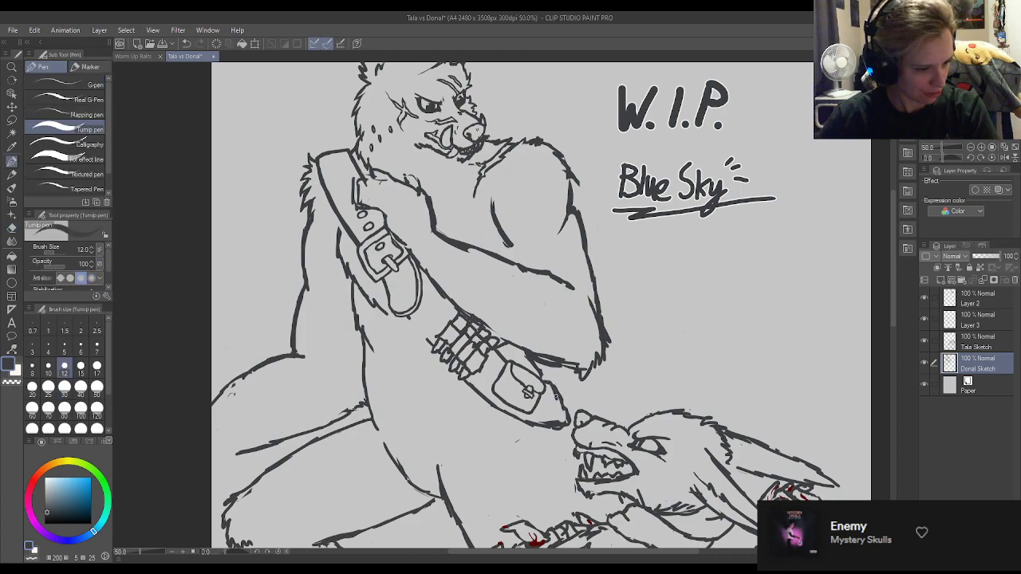
Erase the stray sketch strokes between the pouch and the underside of the forearm.
{"action": "key", "text": "e"}
{"action": "mouse_move", "coordinate": [550, 399]}
{"action": "left_mouse_down"}
{"action": "mouse_move", "coordinate": [545, 371]}
{"action": "mouse_move", "coordinate": [531, 366]}
{"action": "mouse_move", "coordinate": [563, 372]}
{"action": "left_mouse_up"}
{"action": "key", "text": "p"}
{"action": "key", "text": "e"}
{"action": "key", "text": "p"}
{"action": "key", "text": "e"}
{"action": "key", "text": "p"}
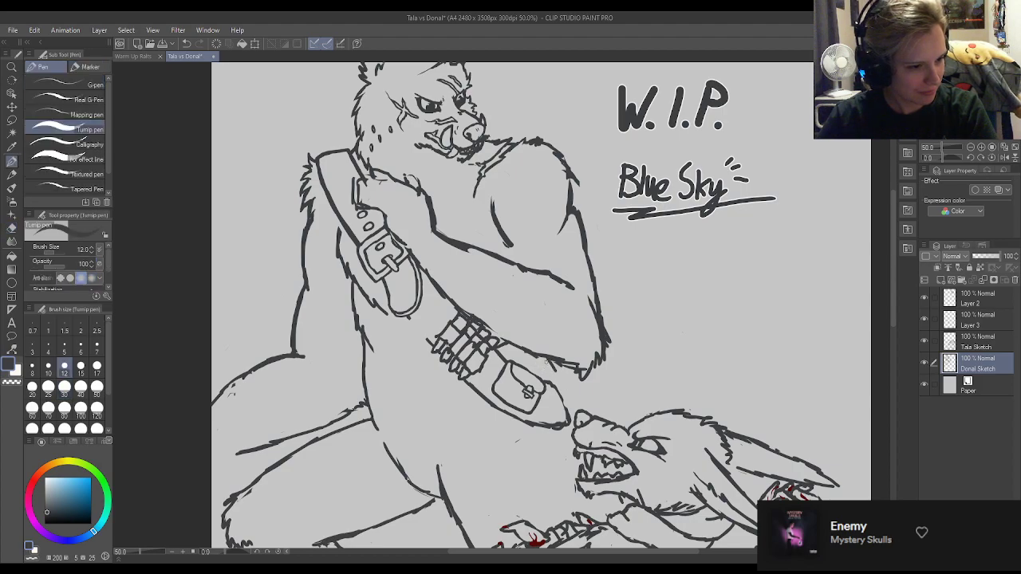
Add short fur strokes below the forearm beside the pouch and tidy the lines where the bandolier meets the arm.
{"action": "key", "text": "e"}
{"action": "left_click_drag", "start_coordinate": [554, 383], "coordinate": [563, 389]}
{"action": "key", "text": "p"}
{"action": "mouse_move", "coordinate": [563, 388]}
{"action": "left_mouse_down"}
{"action": "mouse_move", "coordinate": [551, 358]}
{"action": "mouse_move", "coordinate": [516, 352]}
{"action": "left_mouse_up"}
{"action": "key", "text": "e"}
{"action": "key", "text": "p"}
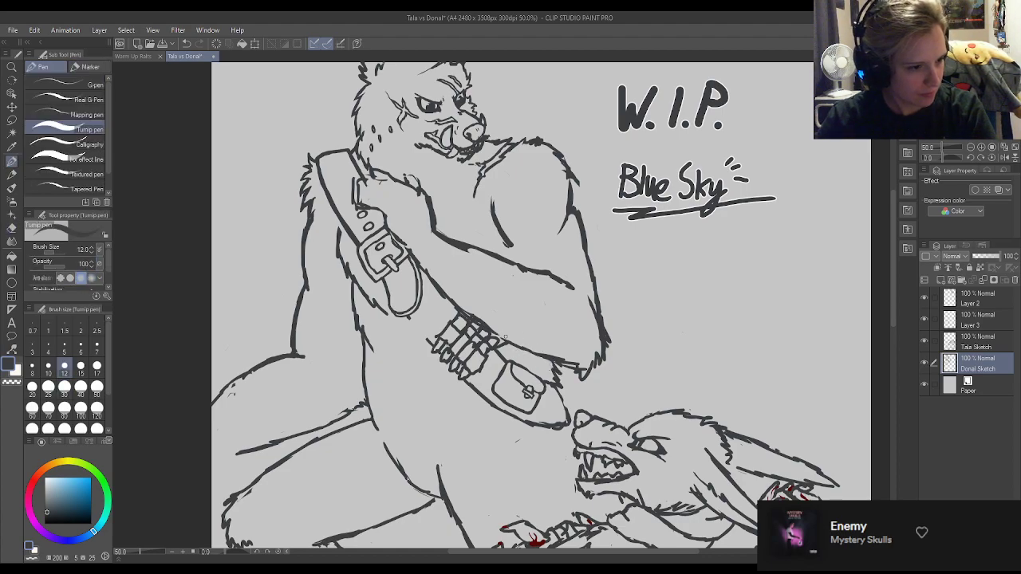
{"action": "key", "text": "e"}
{"action": "key", "text": "p"}
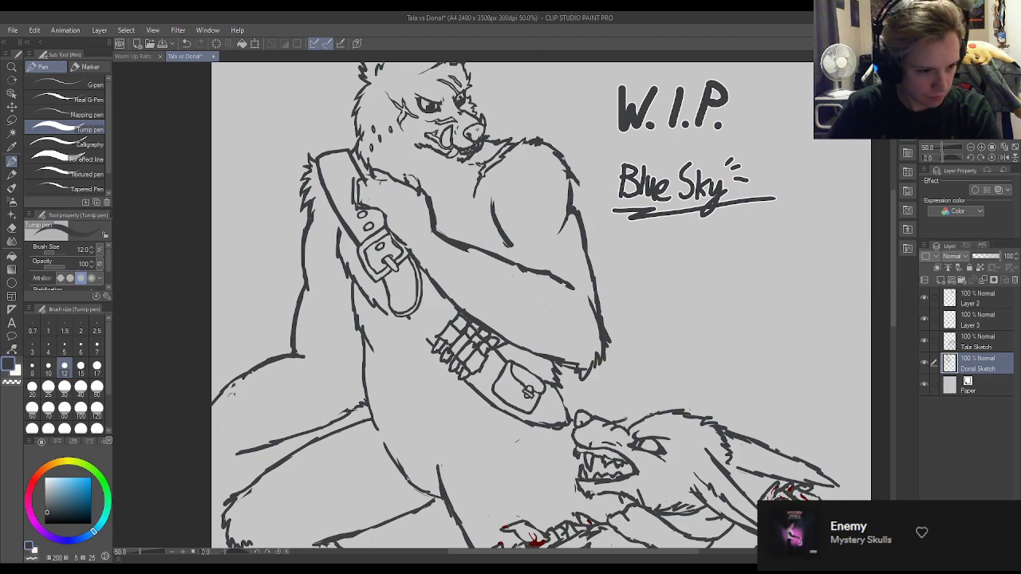
Draw a curved furry outline with a jagged tip above the snarling wolf's head.
{"action": "mouse_move", "coordinate": [646, 393]}
{"action": "left_mouse_down"}
{"action": "mouse_move", "coordinate": [642, 408]}
{"action": "mouse_move", "coordinate": [660, 382]}
{"action": "mouse_move", "coordinate": [722, 399]}
{"action": "left_mouse_up"}
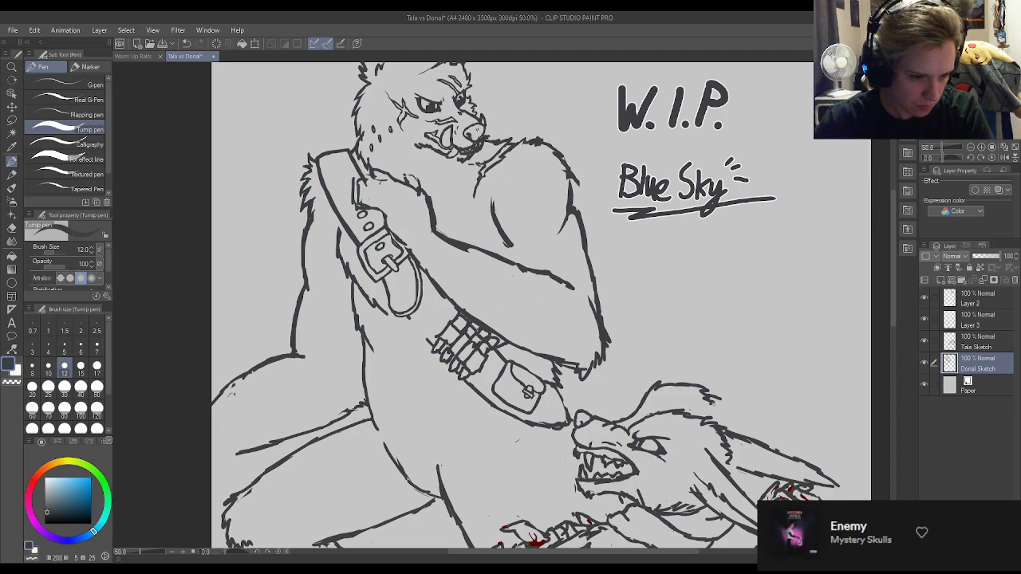
{"action": "mouse_move", "coordinate": [718, 407]}
{"action": "left_mouse_down"}
{"action": "mouse_move", "coordinate": [708, 414]}
{"action": "mouse_move", "coordinate": [728, 402]}
{"action": "mouse_move", "coordinate": [699, 417]}
{"action": "left_mouse_up"}
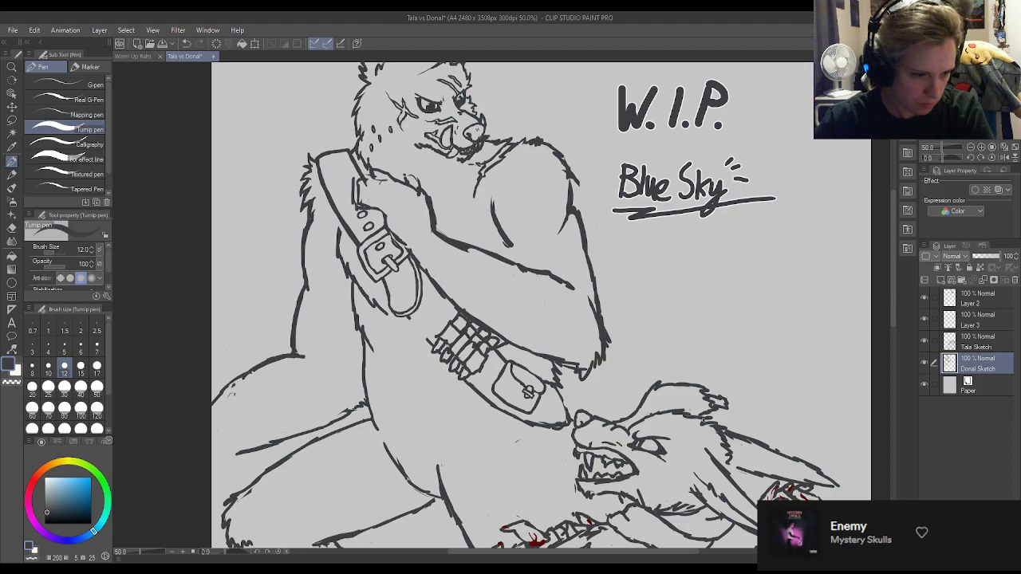
Examine the composition of both characters across the whole page.
{"action": "scroll", "coordinate": [692, 251], "scroll_direction": "down", "scroll_amount": 3}
{"action": "scroll", "coordinate": [693, 250], "scroll_direction": "down", "scroll_amount": 1}
{"action": "scroll", "coordinate": [647, 319], "scroll_direction": "up", "scroll_amount": 3}
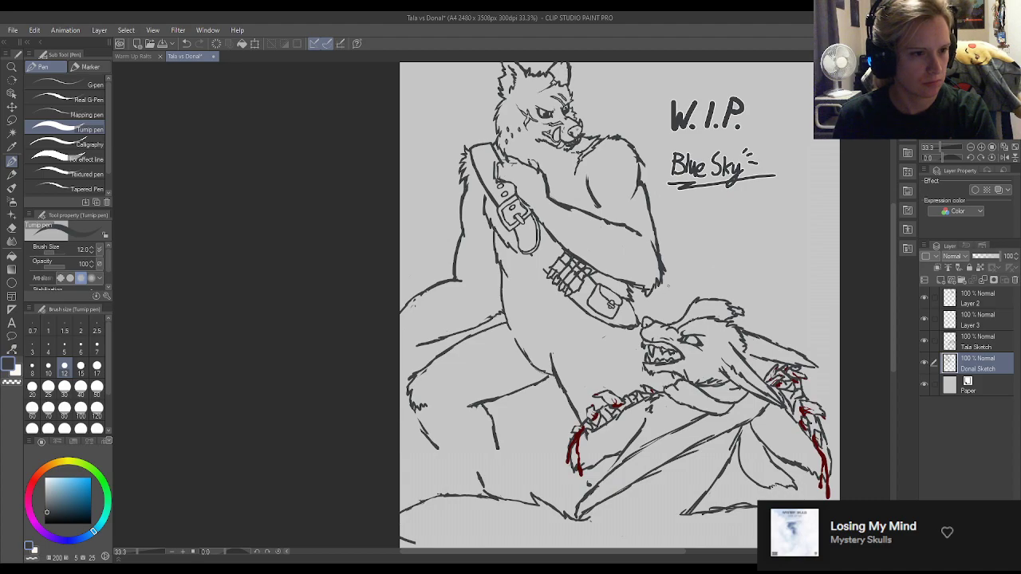
{"action": "scroll", "coordinate": [667, 284], "scroll_direction": "up", "scroll_amount": 1}
{"action": "scroll", "coordinate": [636, 296], "scroll_direction": "down", "scroll_amount": 2}
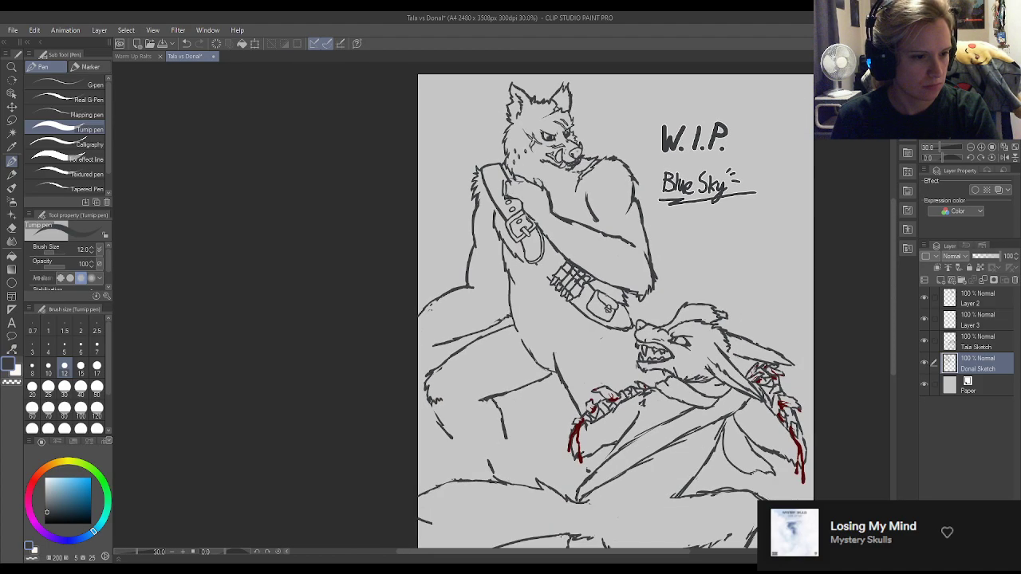
{"action": "scroll", "coordinate": [694, 267], "scroll_direction": "down", "scroll_amount": 3}
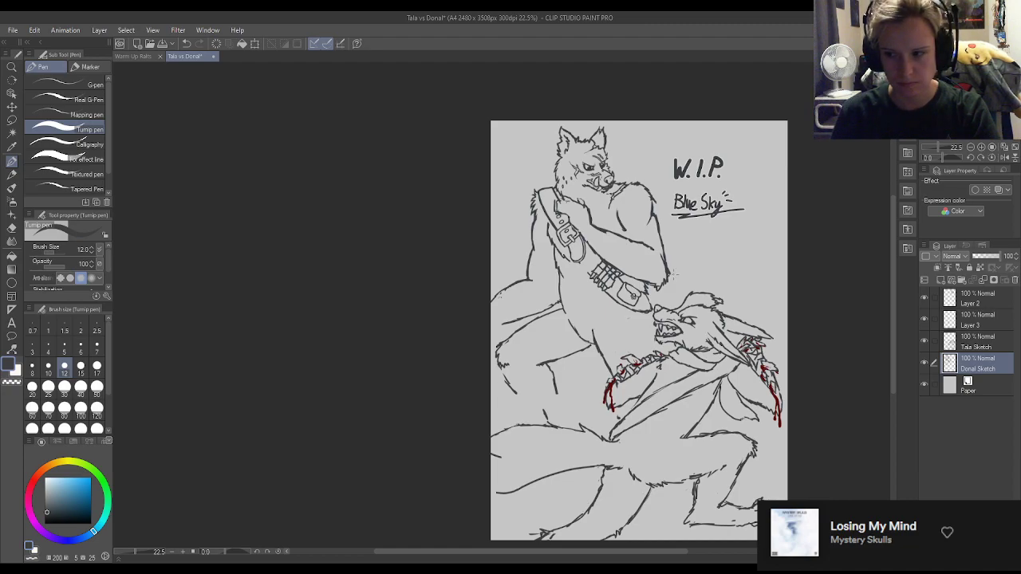
{"action": "scroll", "coordinate": [649, 317], "scroll_direction": "down", "scroll_amount": 1}
{"action": "scroll", "coordinate": [651, 243], "scroll_direction": "up", "scroll_amount": 1}
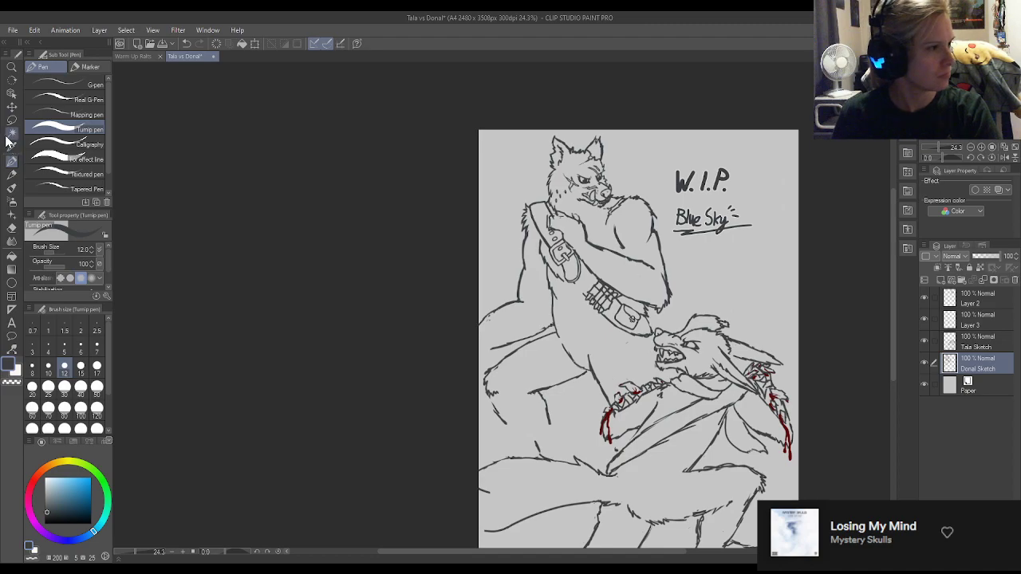
Shift the Donal Sketch layer slightly left and down, and erase its jagged tip where it overlaps the snarling wolf's head.
{"action": "left_click", "coordinate": [12, 106]}
{"action": "mouse_move", "coordinate": [642, 293]}
{"action": "left_mouse_down"}
{"action": "mouse_move", "coordinate": [620, 285]}
{"action": "mouse_move", "coordinate": [622, 297]}
{"action": "left_mouse_up"}
{"action": "scroll", "coordinate": [683, 314], "scroll_direction": "up", "scroll_amount": 2}
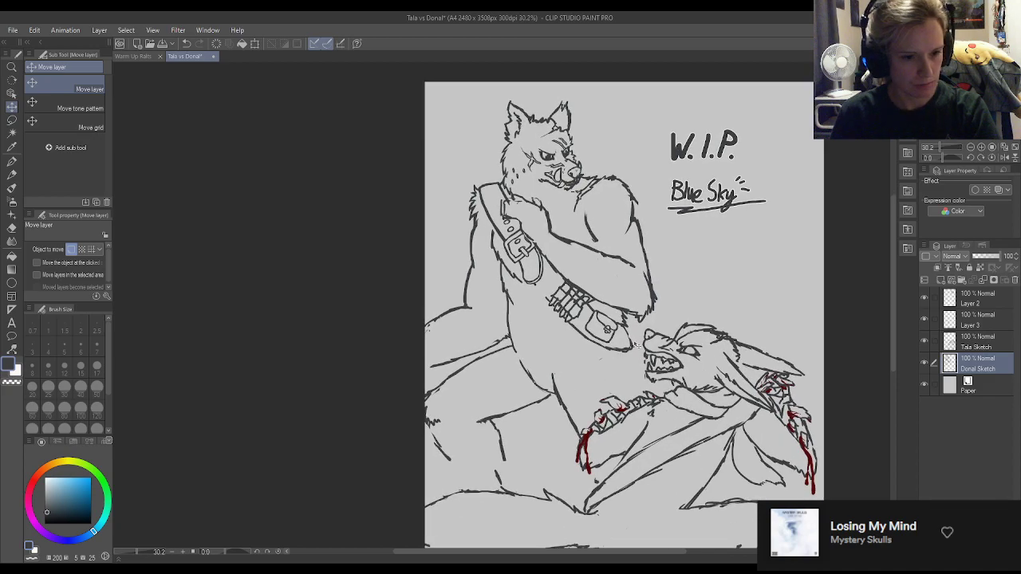
{"action": "scroll", "coordinate": [634, 359], "scroll_direction": "up", "scroll_amount": 2}
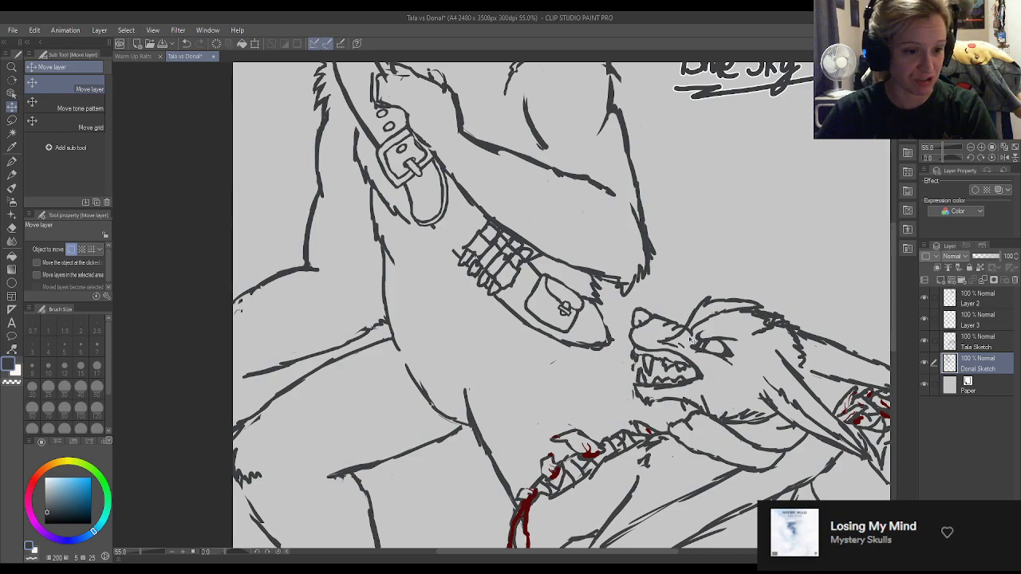
{"action": "key", "text": "e"}
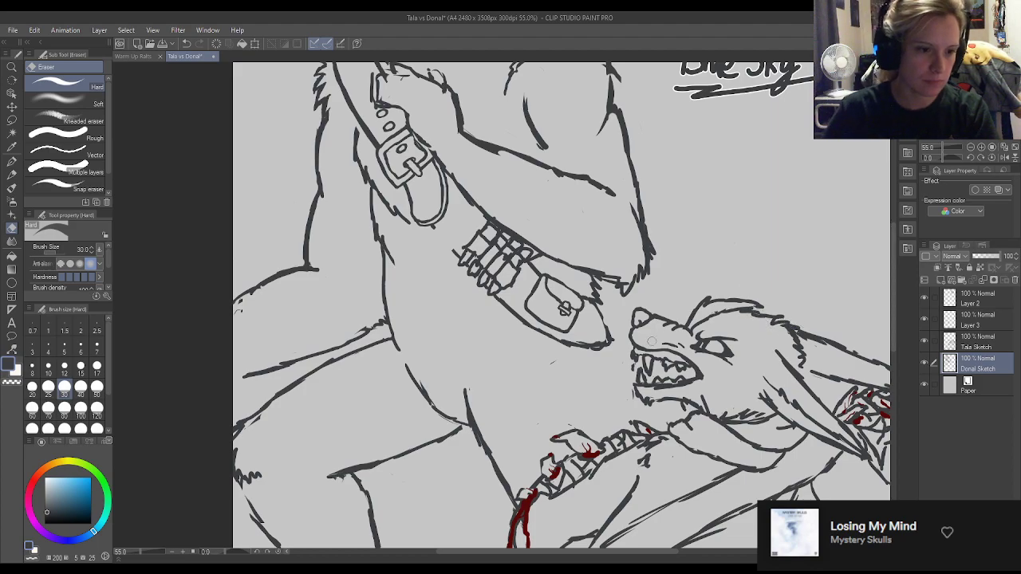
{"action": "key", "text": "k"}
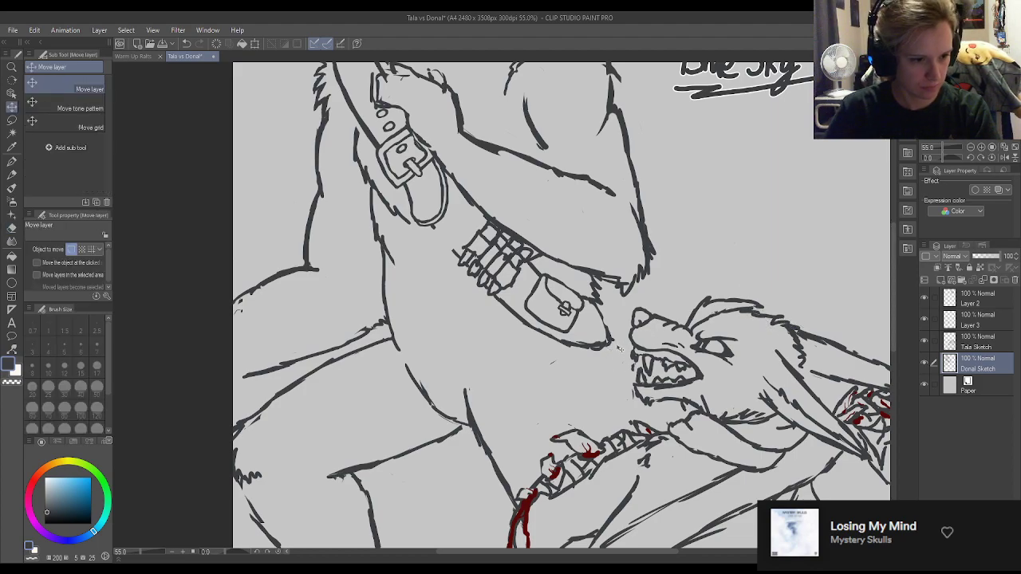
Redraw the bandolier's end against the body and continue the torso outline down towards the snarling wolf's jaw.
{"action": "left_click", "coordinate": [12, 160]}
{"action": "key", "text": "e"}
{"action": "left_click_drag", "start_coordinate": [609, 341], "coordinate": [598, 310]}
{"action": "key", "text": "p"}
{"action": "left_click_drag", "start_coordinate": [600, 346], "coordinate": [627, 400]}
{"action": "mouse_move", "coordinate": [598, 351]}
{"action": "left_mouse_down"}
{"action": "mouse_move", "coordinate": [609, 351]}
{"action": "mouse_move", "coordinate": [604, 301]}
{"action": "left_mouse_up"}
{"action": "left_click_drag", "start_coordinate": [614, 342], "coordinate": [631, 347]}
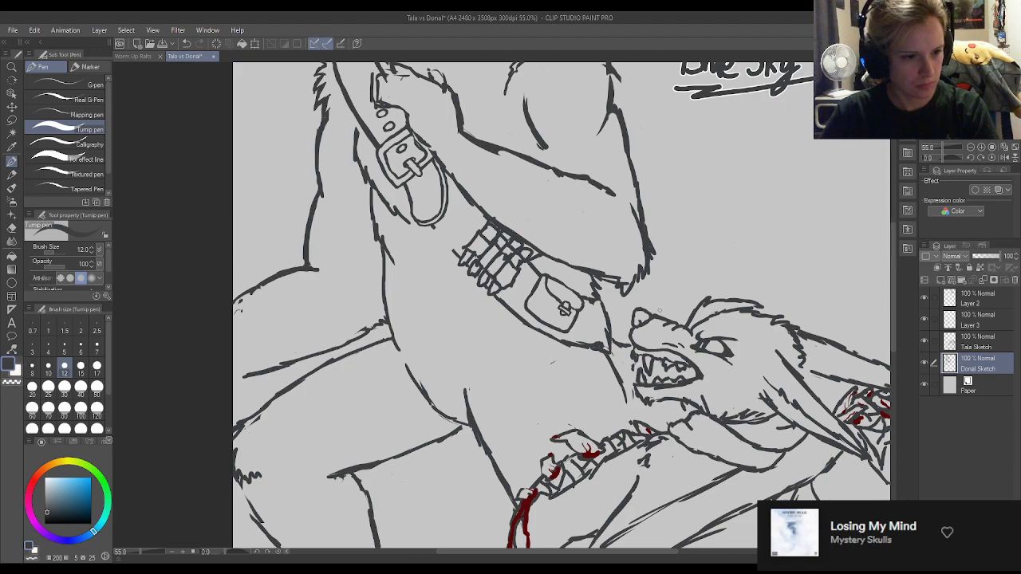
Clean up the bandolier's lower corner and add short connecting strokes at the snarling wolf's brow and beside its jaw.
{"action": "key", "text": "e"}
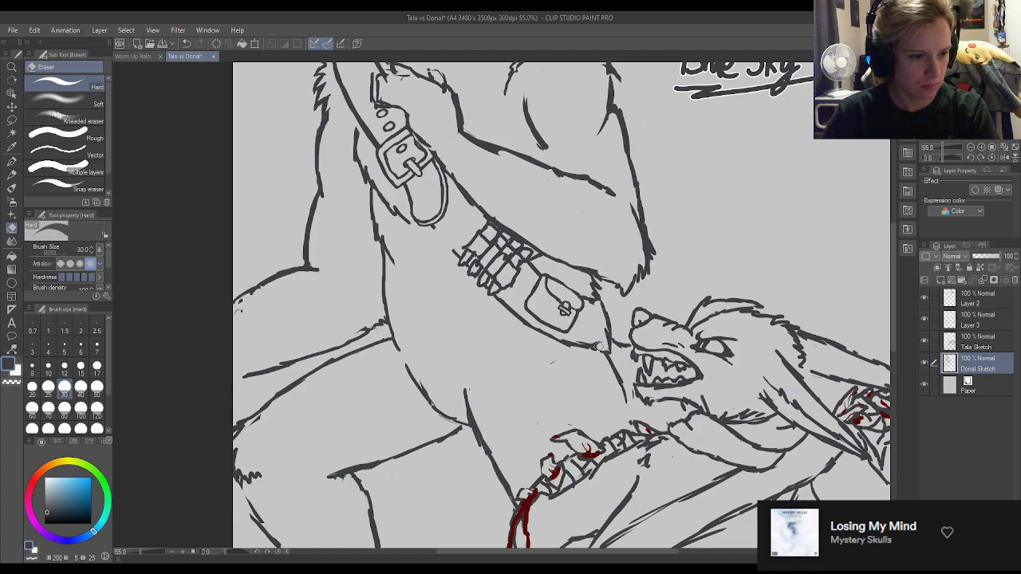
{"action": "key", "text": "p"}
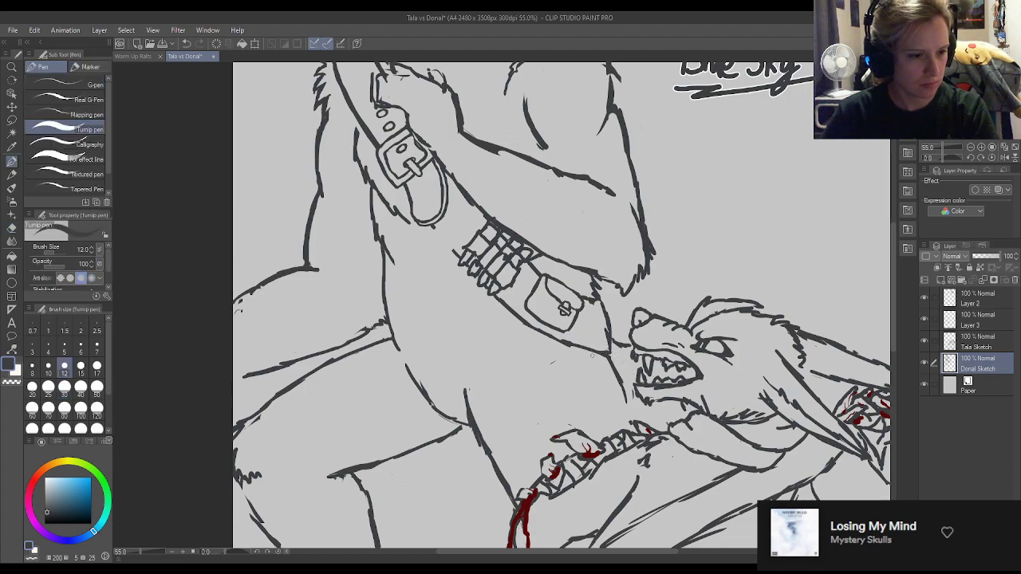
{"action": "key", "text": "e"}
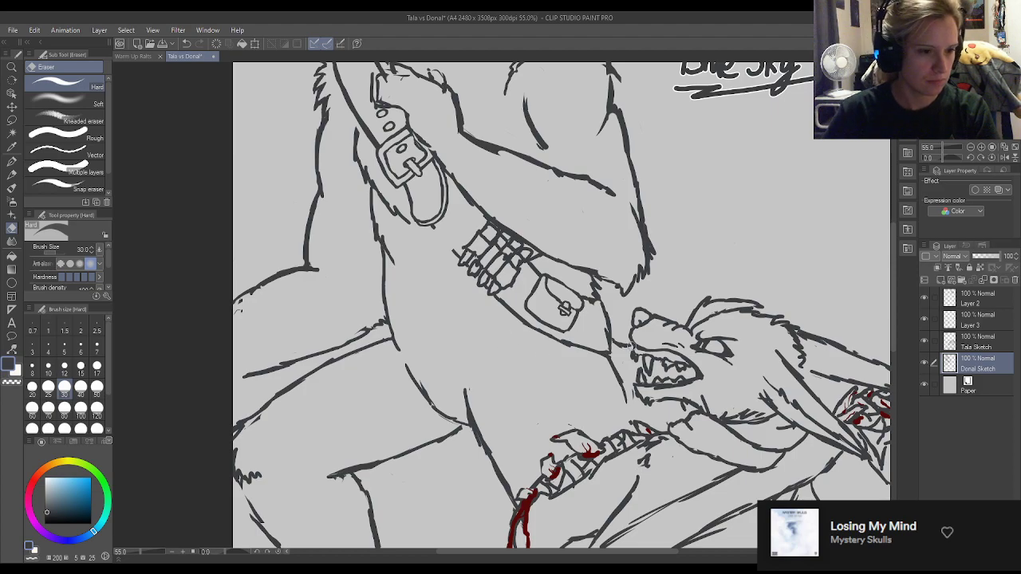
{"action": "key", "text": "p"}
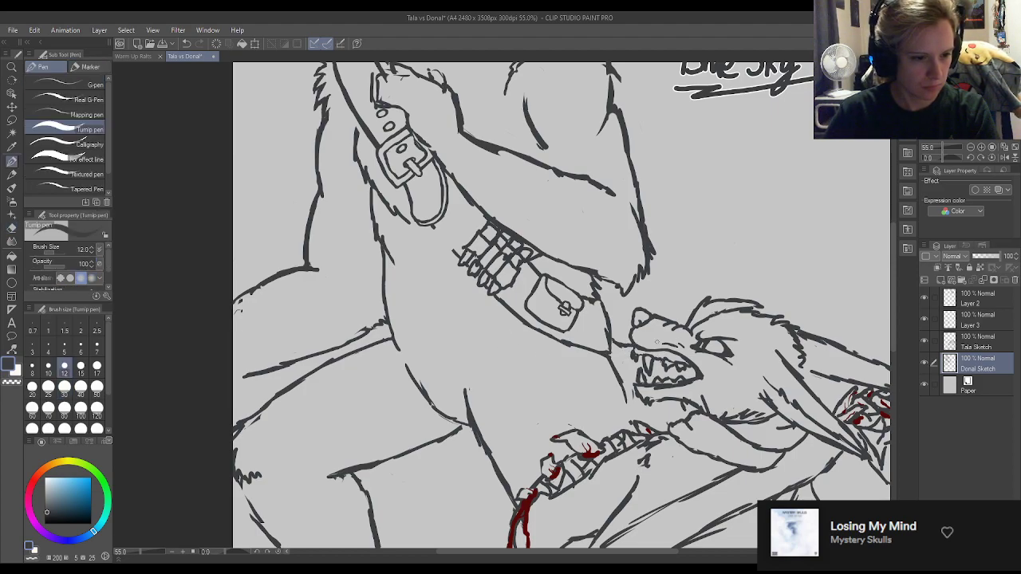
{"action": "key", "text": "e"}
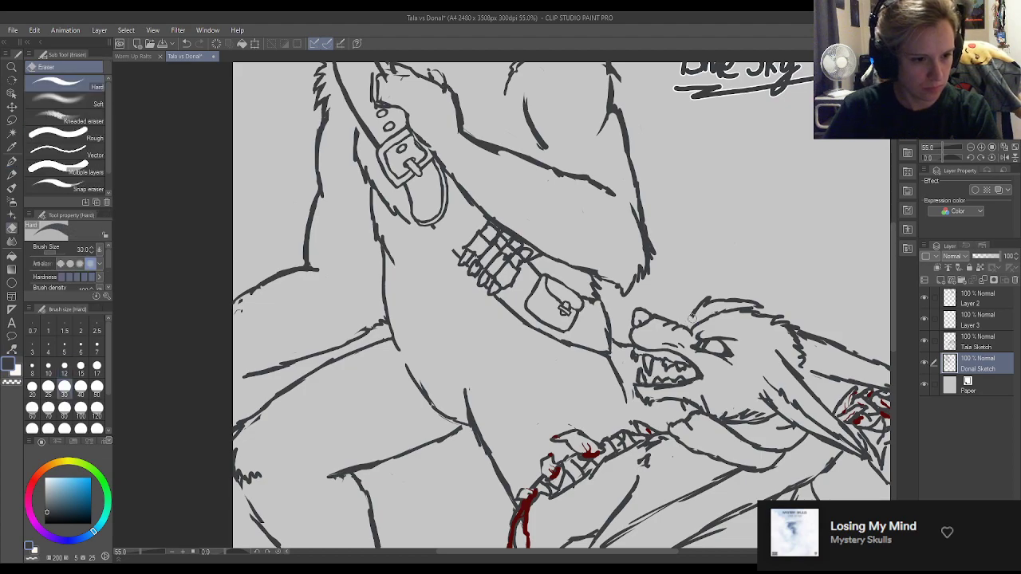
{"action": "key", "text": "p"}
{"action": "left_click_drag", "start_coordinate": [678, 323], "coordinate": [691, 318]}
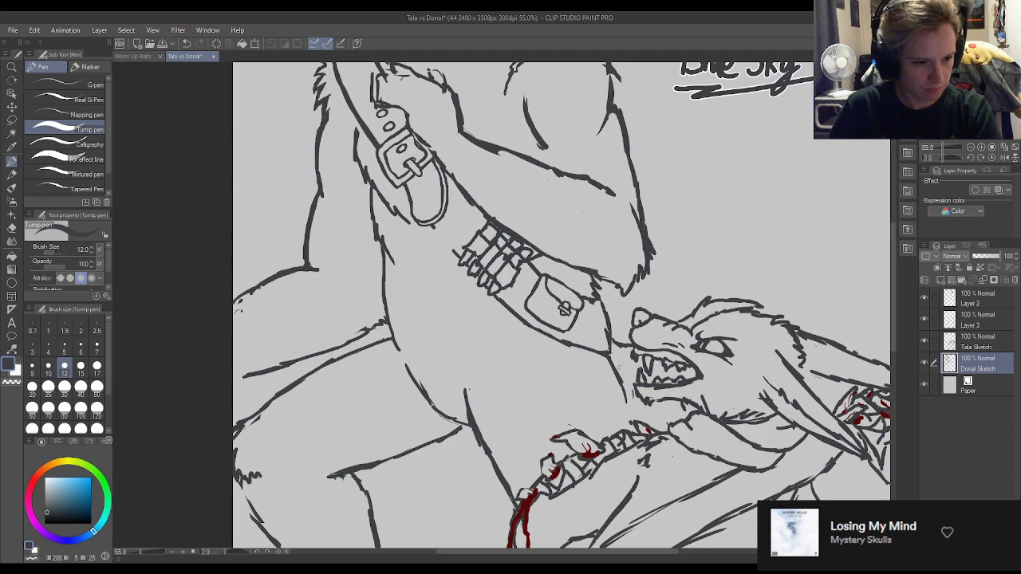
{"action": "left_click_drag", "start_coordinate": [625, 388], "coordinate": [640, 395]}
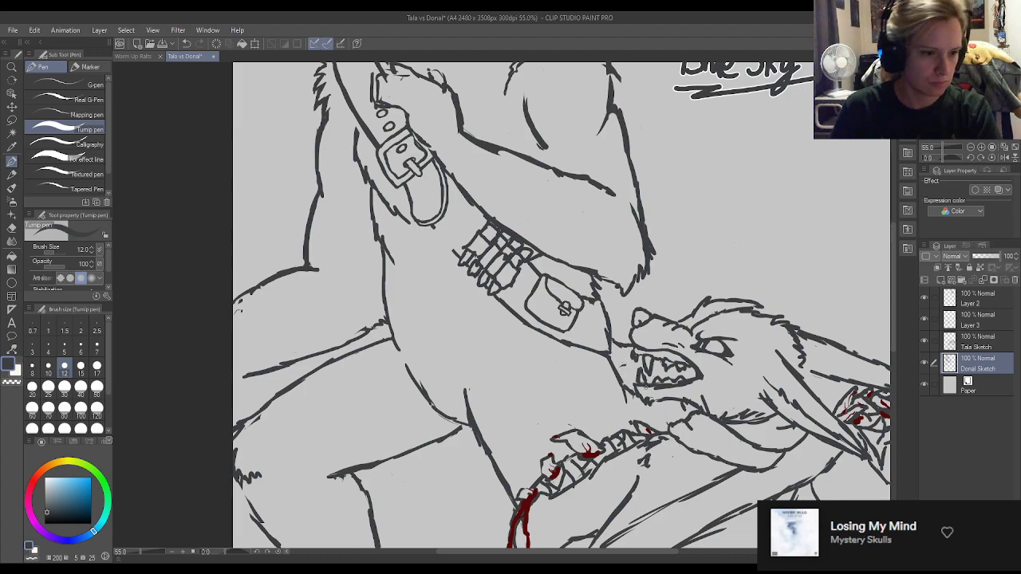
Draw a pointed, fur-edged shape rising behind the snarling wolf's head on the Donal Sketch layer, from the muzzle to the back of the head.
{"action": "scroll", "coordinate": [570, 252], "scroll_direction": "down", "scroll_amount": 2}
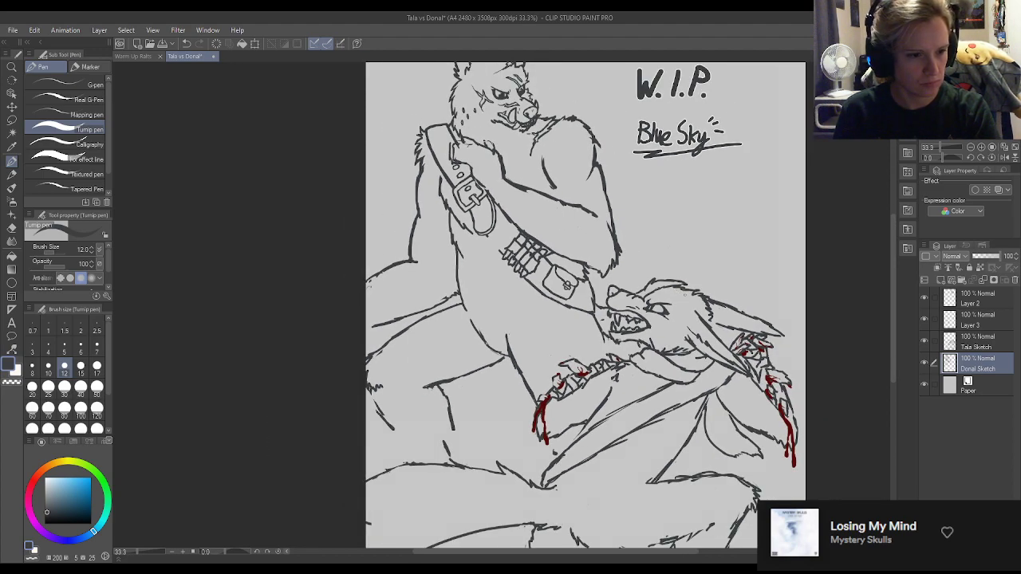
{"action": "scroll", "coordinate": [684, 294], "scroll_direction": "down", "scroll_amount": 3}
{"action": "scroll", "coordinate": [668, 282], "scroll_direction": "up", "scroll_amount": 7}
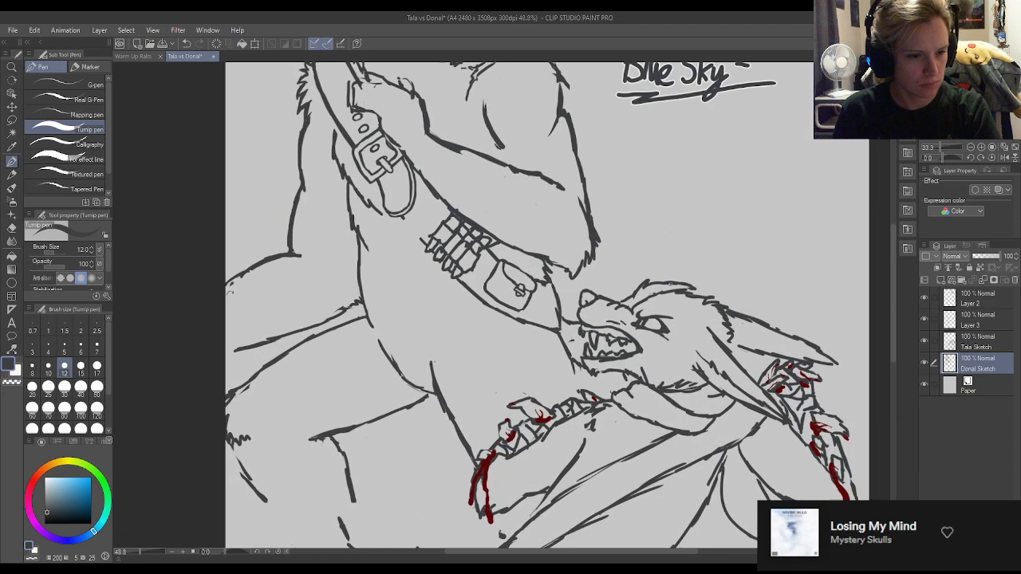
{"action": "scroll", "coordinate": [677, 289], "scroll_direction": "up", "scroll_amount": 1}
{"action": "key", "text": "e"}
{"action": "mouse_move", "coordinate": [699, 289]}
{"action": "left_mouse_down"}
{"action": "mouse_move", "coordinate": [632, 285]}
{"action": "mouse_move", "coordinate": [666, 269]}
{"action": "mouse_move", "coordinate": [665, 249]}
{"action": "mouse_move", "coordinate": [675, 257]}
{"action": "mouse_move", "coordinate": [662, 275]}
{"action": "mouse_move", "coordinate": [640, 287]}
{"action": "mouse_move", "coordinate": [673, 249]}
{"action": "left_mouse_up"}
{"action": "key", "text": "p"}
{"action": "key", "text": "e"}
{"action": "key", "text": "p"}
{"action": "key", "text": "e"}
{"action": "left_click_drag", "start_coordinate": [613, 299], "coordinate": [643, 273]}
{"action": "key", "text": "p"}
{"action": "mouse_move", "coordinate": [601, 308]}
{"action": "left_mouse_down"}
{"action": "mouse_move", "coordinate": [636, 279]}
{"action": "mouse_move", "coordinate": [649, 249]}
{"action": "mouse_move", "coordinate": [658, 260]}
{"action": "mouse_move", "coordinate": [664, 217]}
{"action": "mouse_move", "coordinate": [708, 191]}
{"action": "mouse_move", "coordinate": [739, 269]}
{"action": "mouse_move", "coordinate": [733, 308]}
{"action": "left_mouse_up"}
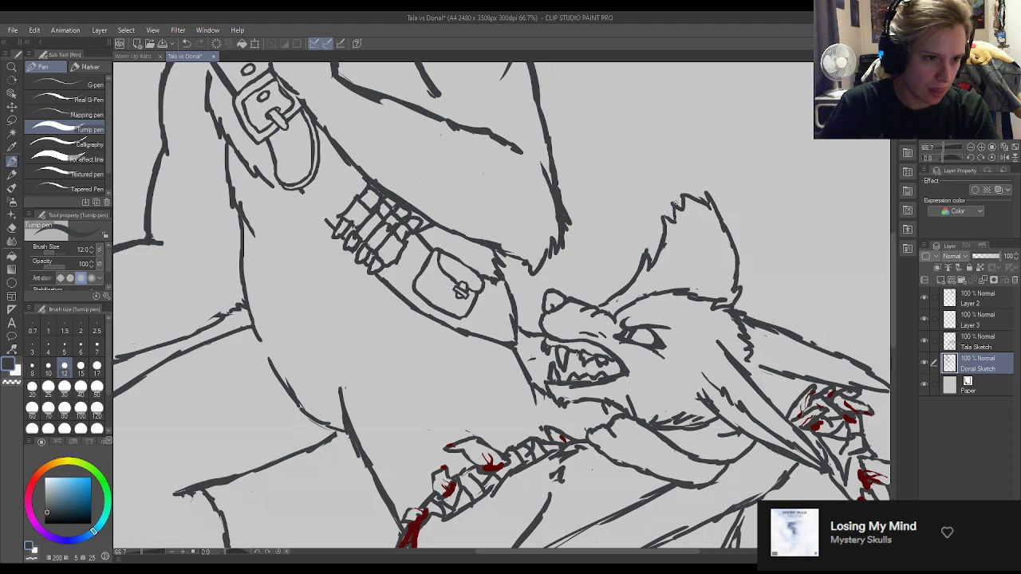
Extend and sharpen the jagged fur tip of the pointed shape above the snarling wolf's head.
{"action": "left_click_drag", "start_coordinate": [674, 205], "coordinate": [677, 194]}
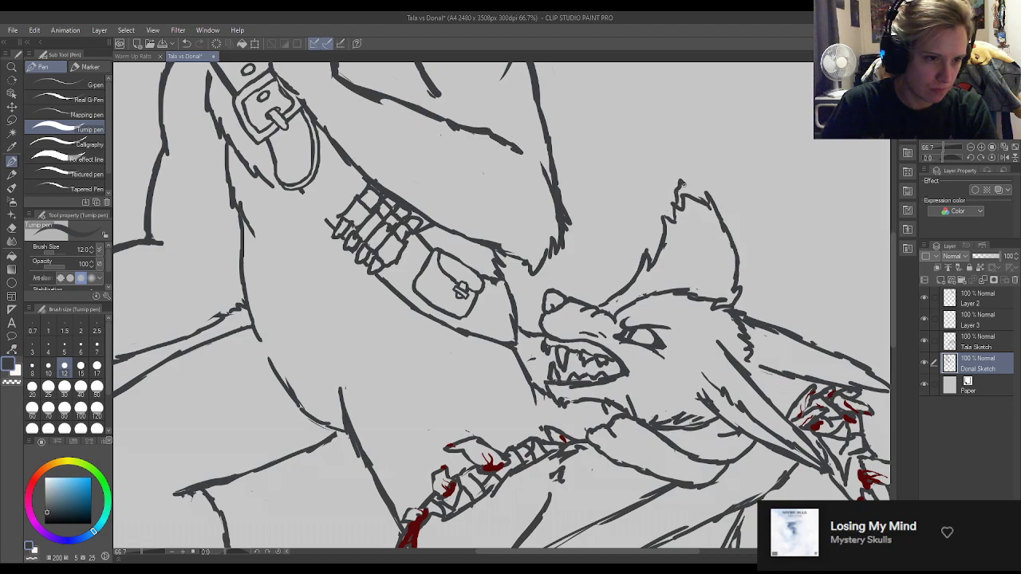
{"action": "left_click_drag", "start_coordinate": [683, 184], "coordinate": [699, 200]}
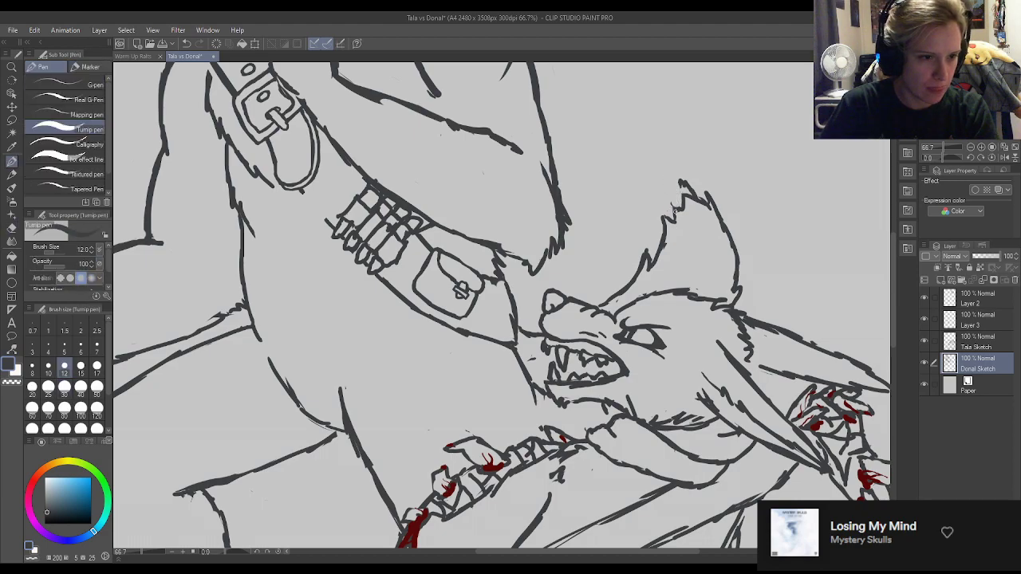
{"action": "left_click_drag", "start_coordinate": [675, 206], "coordinate": [680, 188]}
{"action": "key", "text": "e"}
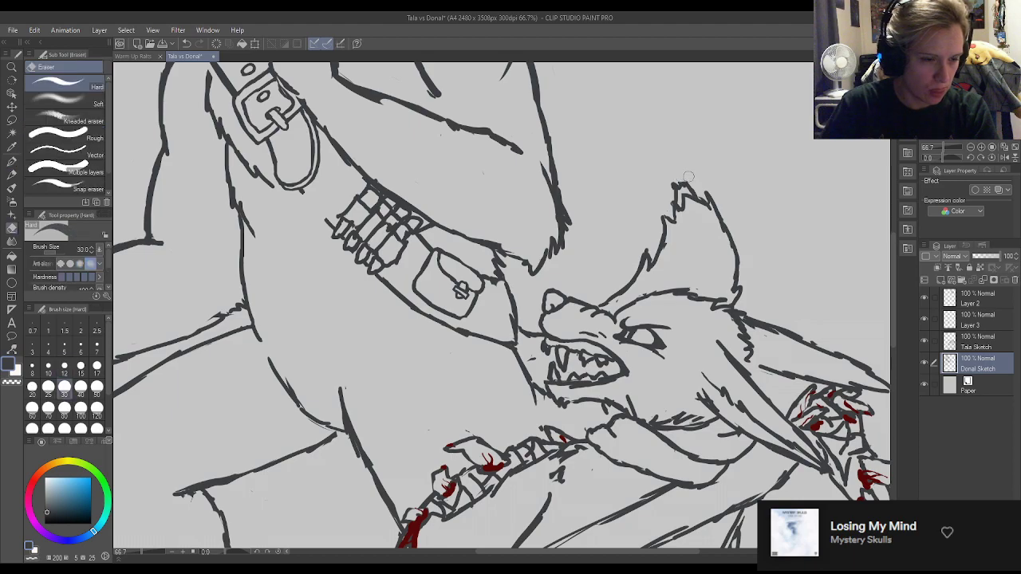
{"action": "key", "text": "p"}
Touch up with the eraser where the pointed furry shape meets the snarling wolf's brow, working on the Tala Sketch and Donal Sketch layers.
{"action": "scroll", "coordinate": [666, 186], "scroll_direction": "down", "scroll_amount": 6}
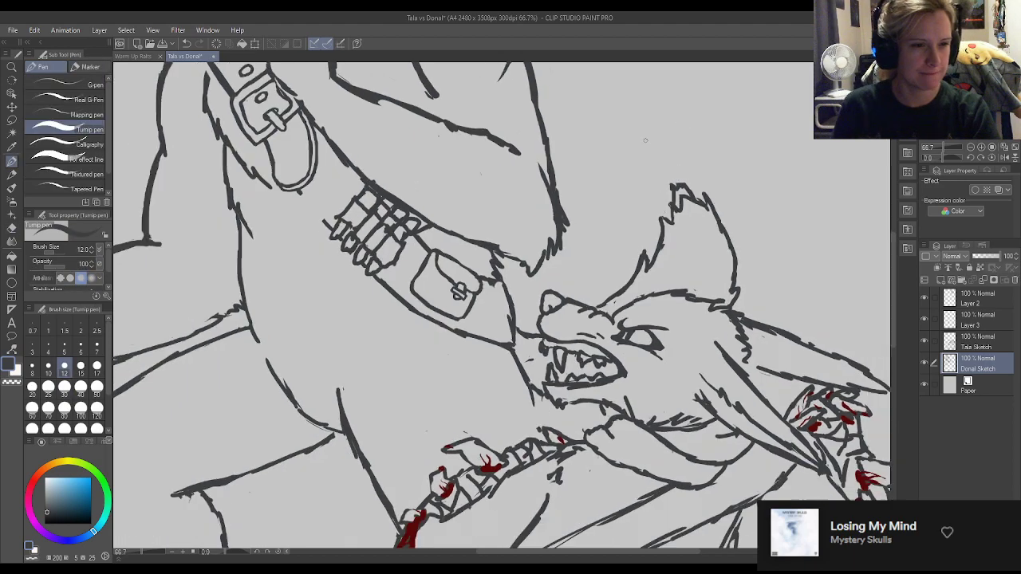
{"action": "scroll", "coordinate": [611, 134], "scroll_direction": "up", "scroll_amount": 1}
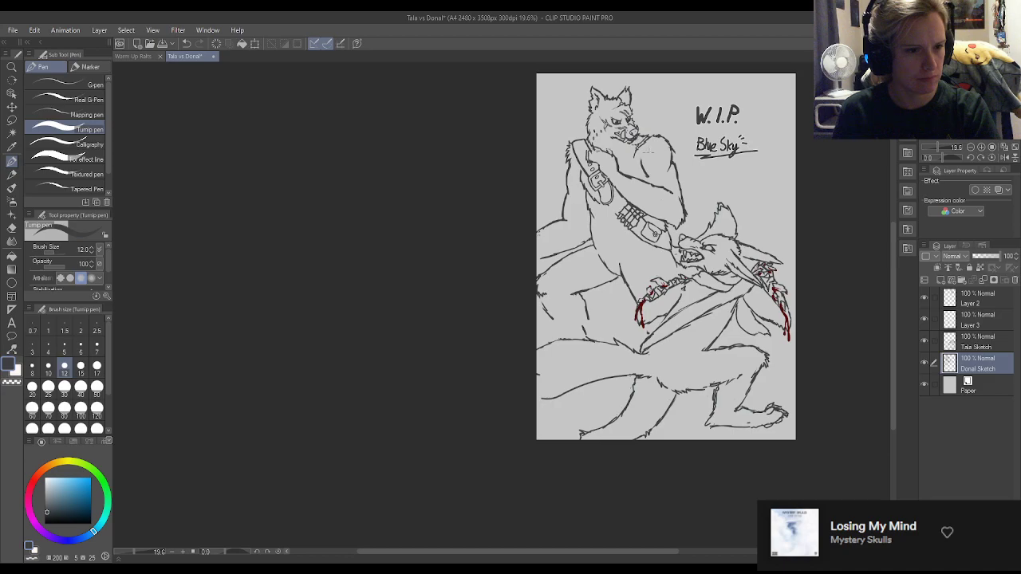
{"action": "scroll", "coordinate": [655, 208], "scroll_direction": "up", "scroll_amount": 3}
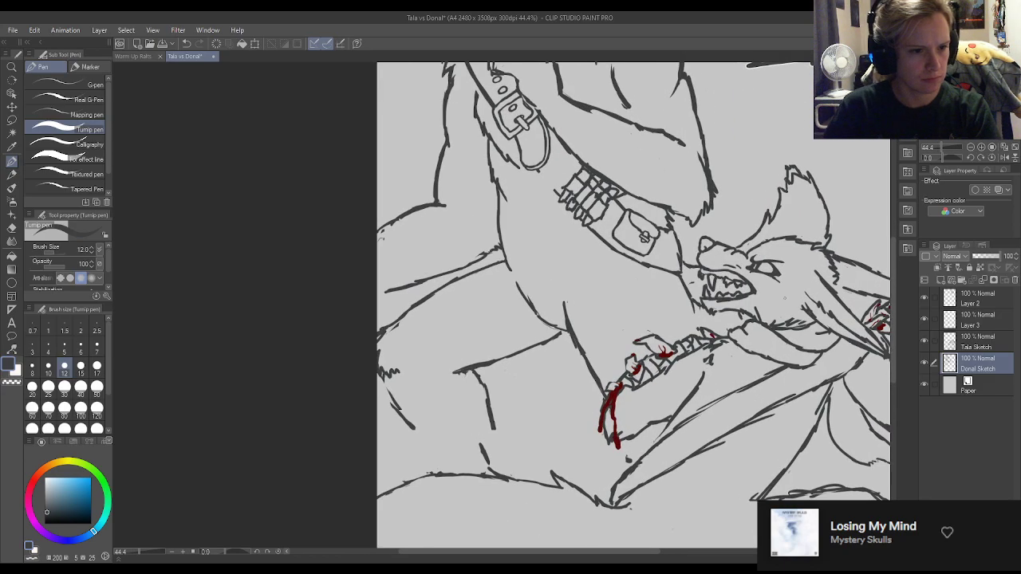
{"action": "key", "text": "e"}
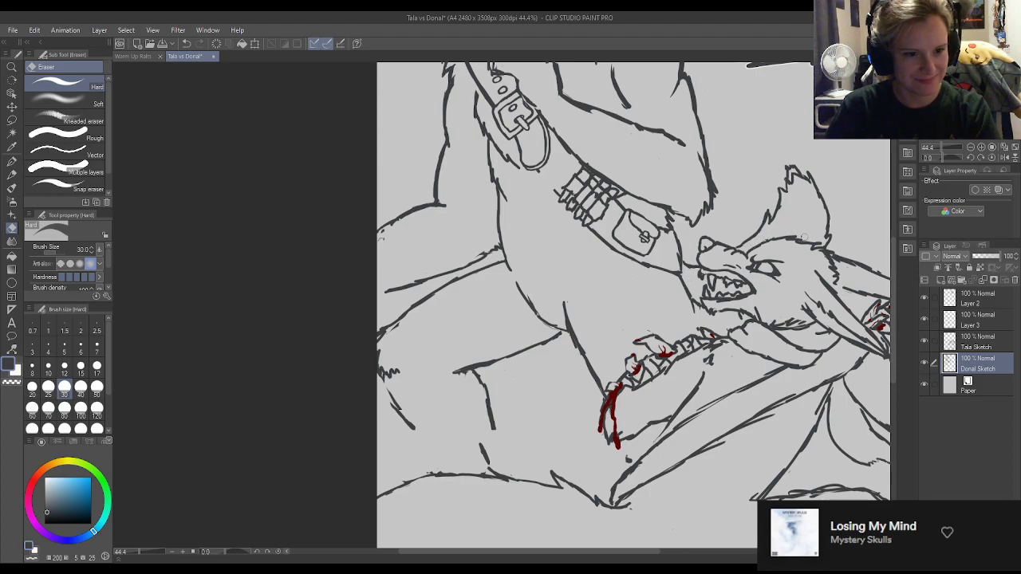
{"action": "key", "text": "p"}
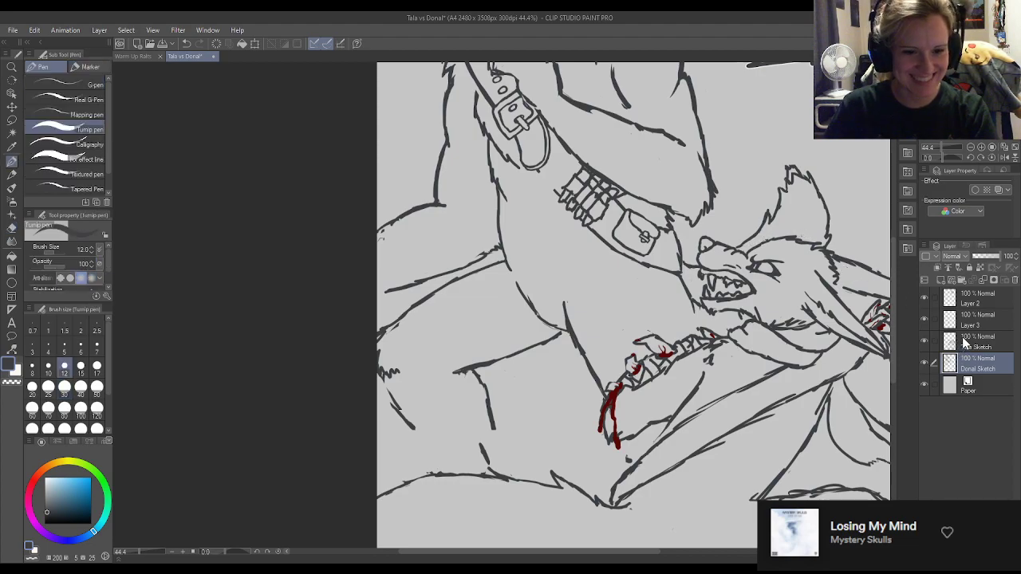
{"action": "left_click", "coordinate": [953, 341]}
{"action": "key", "text": "e"}
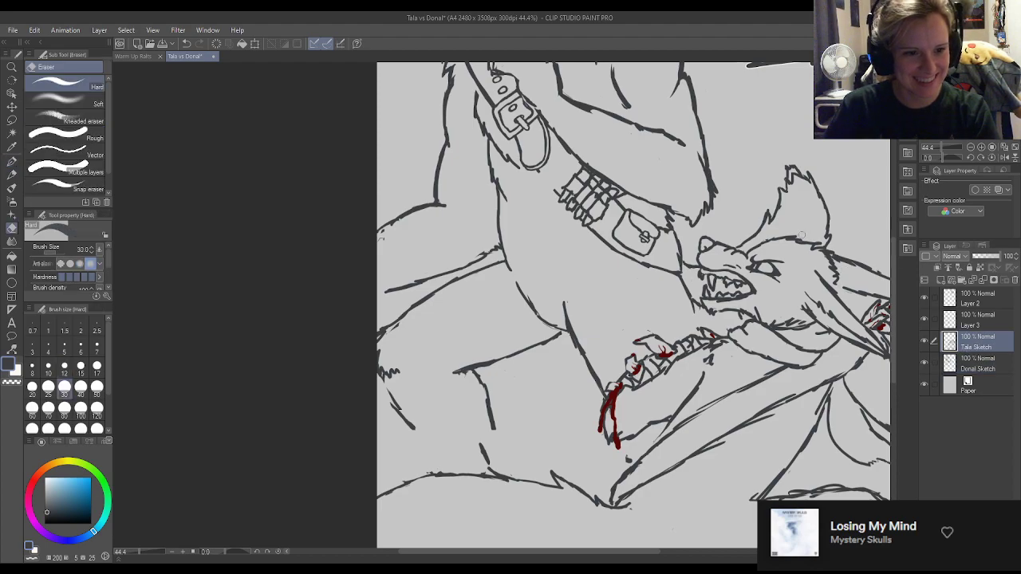
{"action": "key", "text": "p"}
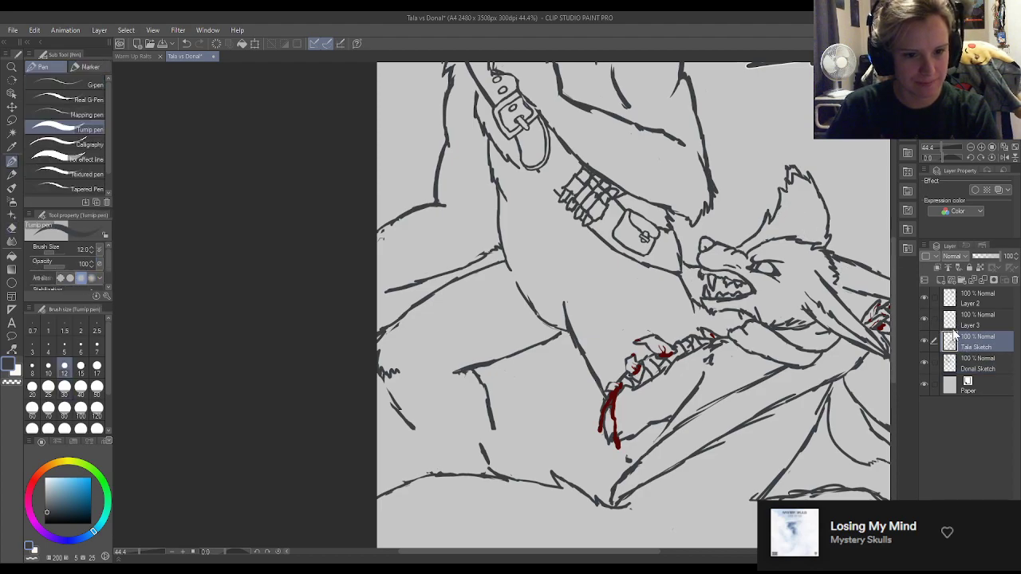
{"action": "left_click", "coordinate": [962, 363]}
{"action": "key", "text": "e"}
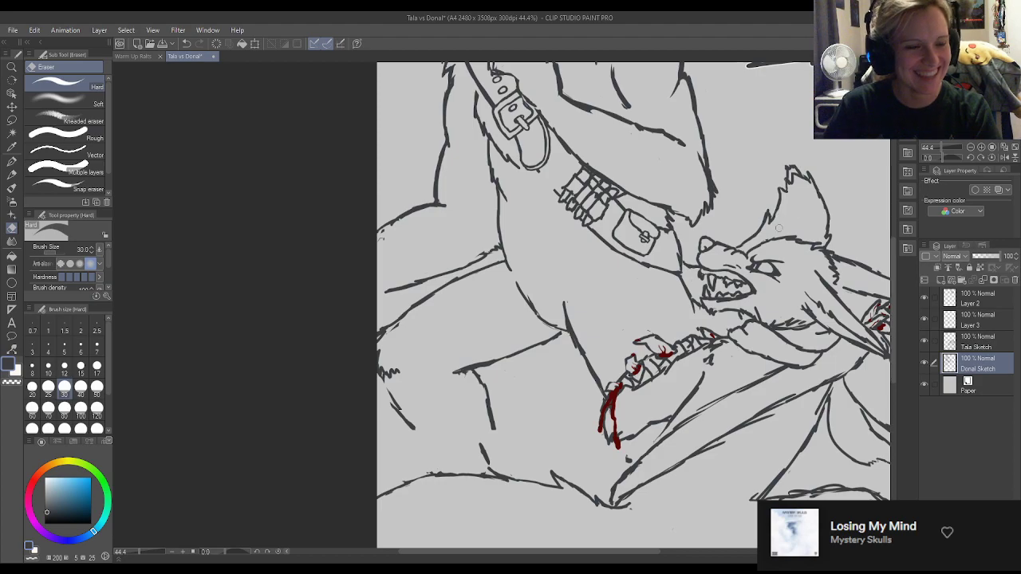
Draw the bandolier's missing lower edge between the strap's hanging end and the bullet loops, and tidy the strap around it.
{"action": "key", "text": "p"}
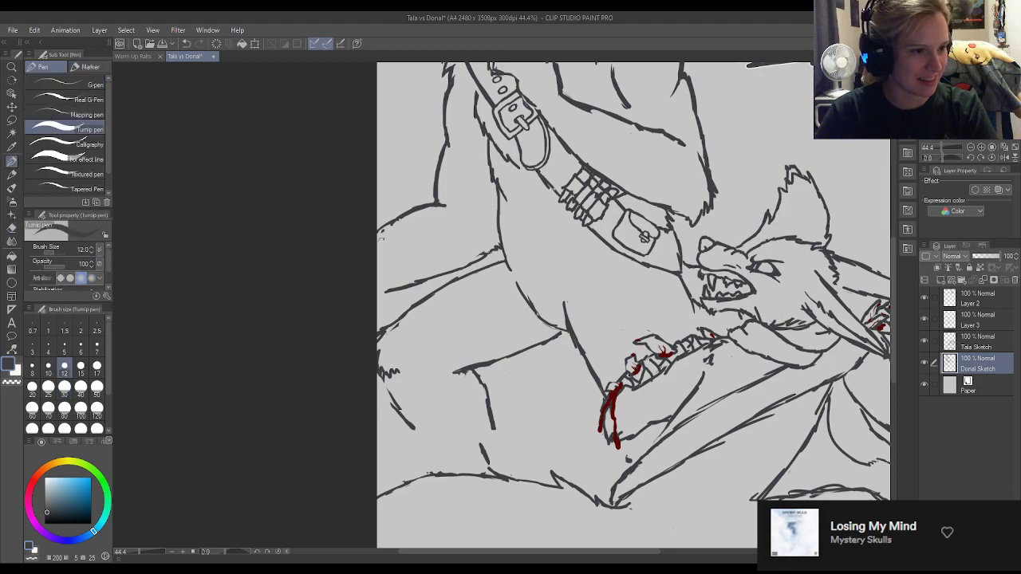
{"action": "key", "text": "e"}
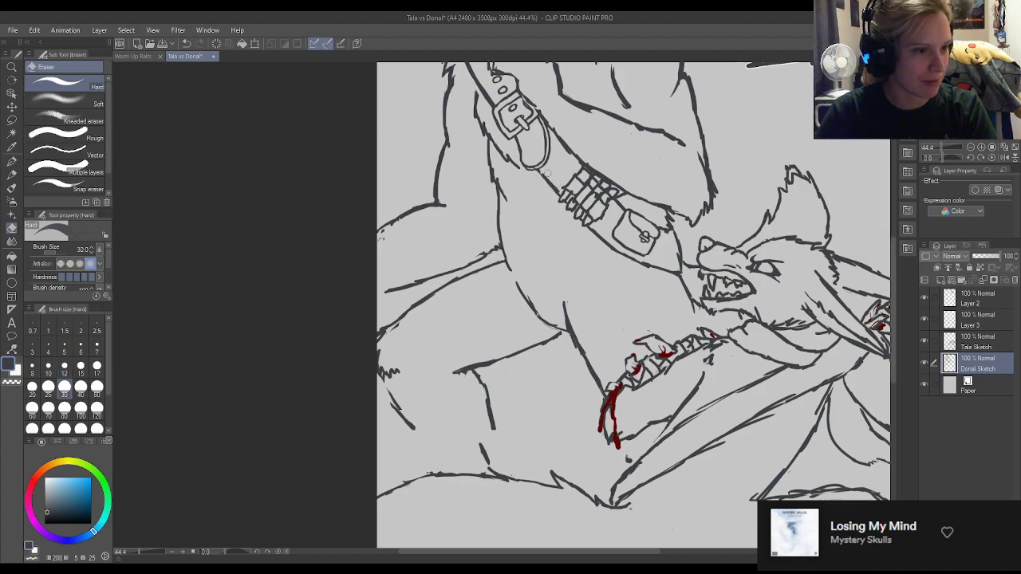
{"action": "key", "text": "p"}
{"action": "left_click_drag", "start_coordinate": [536, 170], "coordinate": [554, 192]}
{"action": "key", "text": "e"}
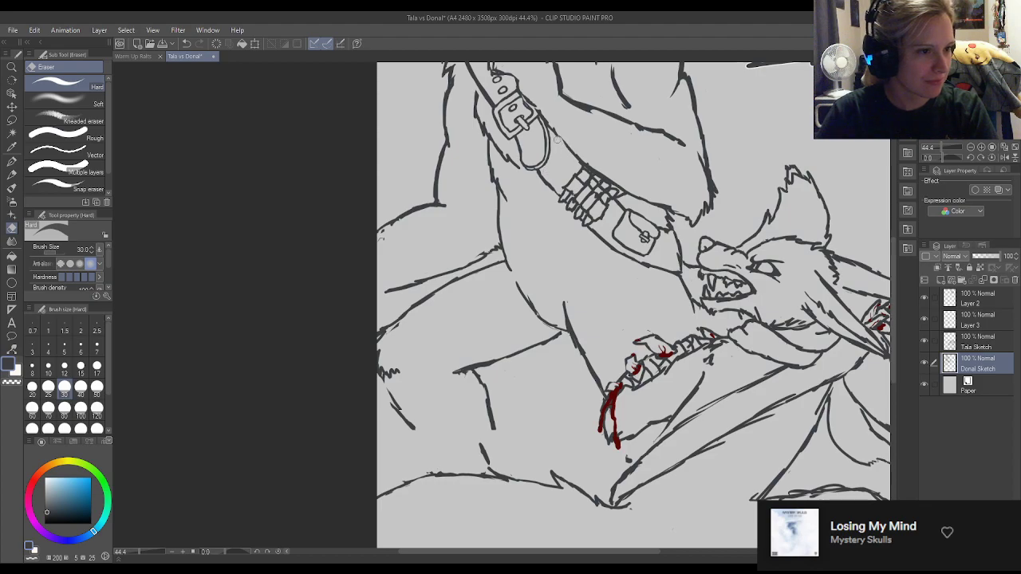
{"action": "key", "text": "p"}
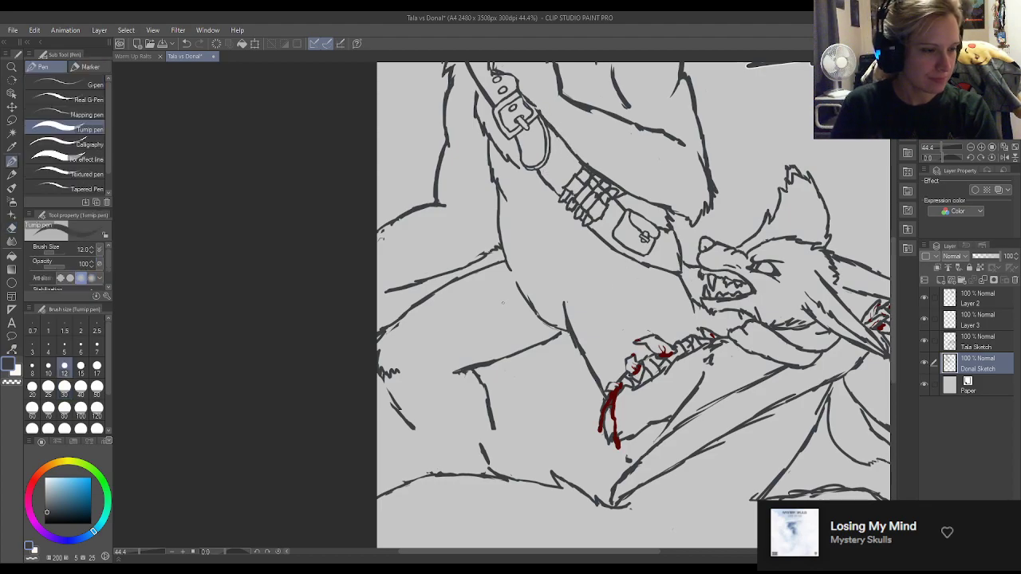
Erase the scratchy end of the curved outline at the page's left edge and redraw it as one clean line.
{"action": "key", "text": "e"}
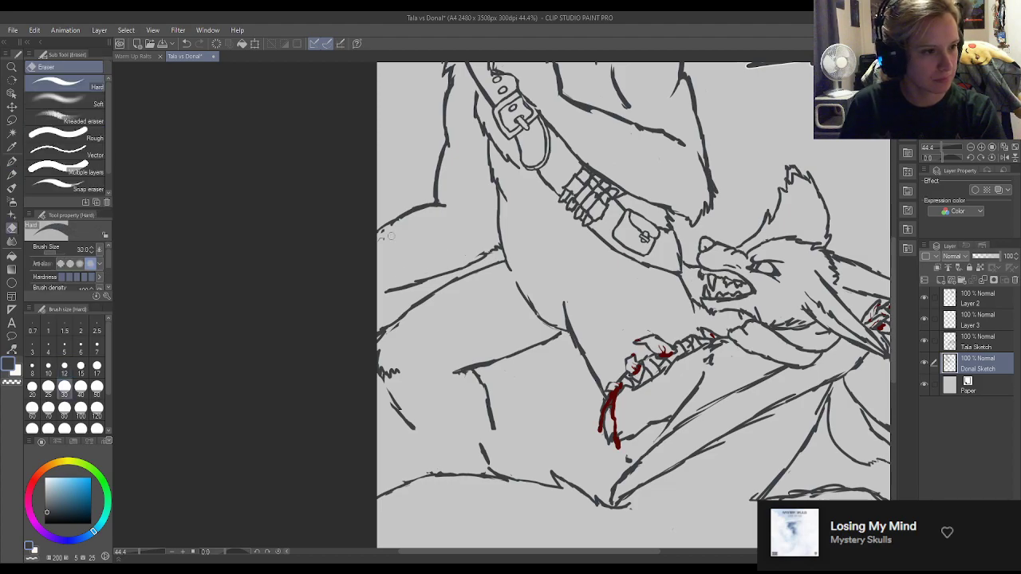
{"action": "key", "text": "p"}
{"action": "left_click_drag", "start_coordinate": [399, 219], "coordinate": [376, 234]}
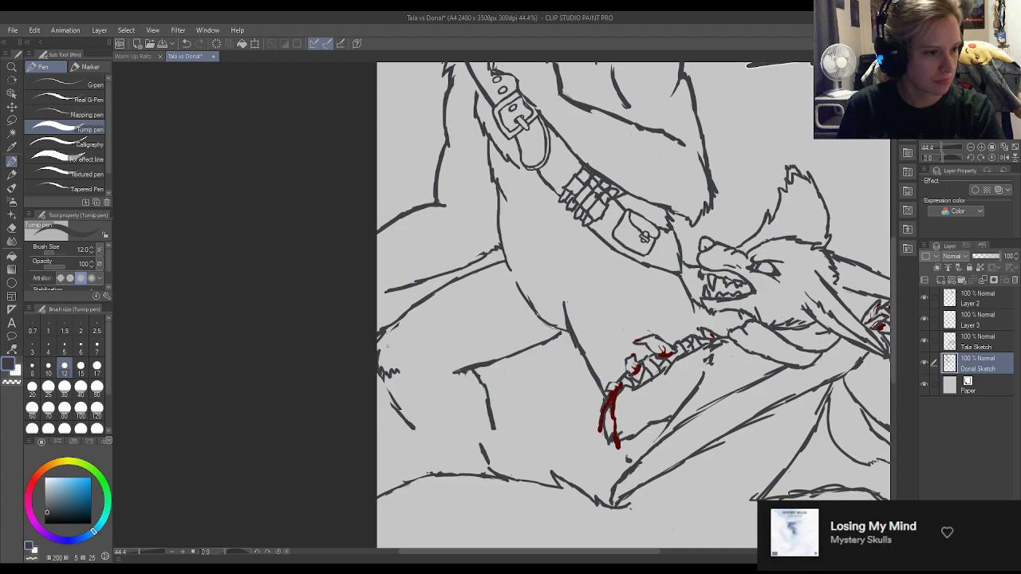
Trim and redraw the thigh line below the belly, and clean up its junction with the belly curve.
{"action": "key", "text": "e"}
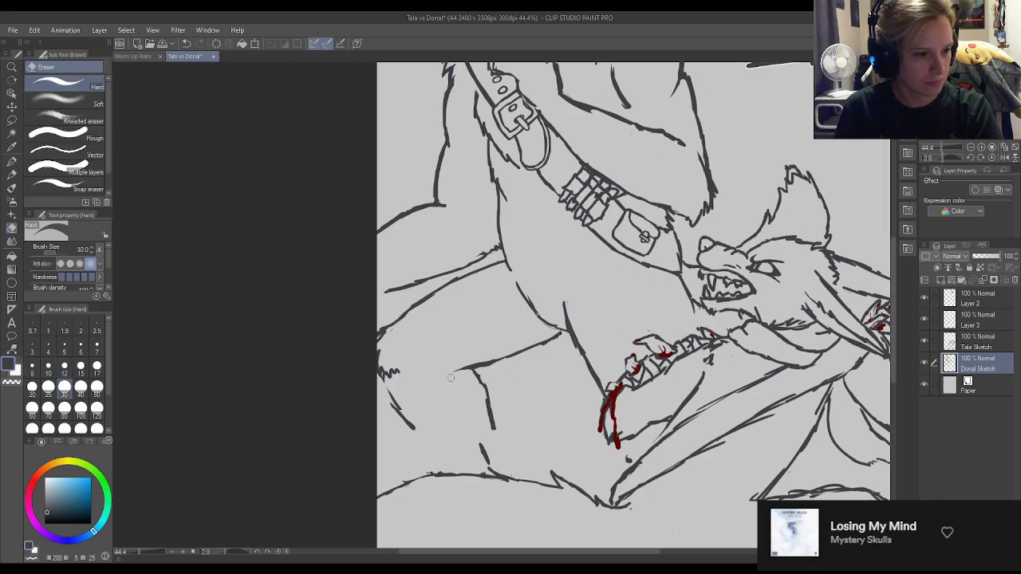
{"action": "key", "text": "p"}
{"action": "left_click_drag", "start_coordinate": [495, 362], "coordinate": [565, 337]}
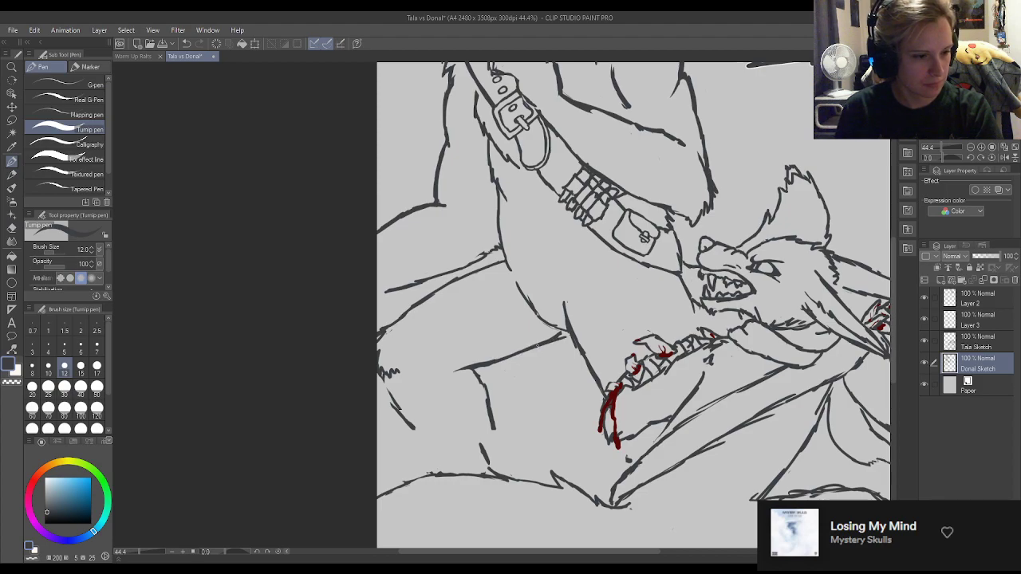
{"action": "key", "text": "e"}
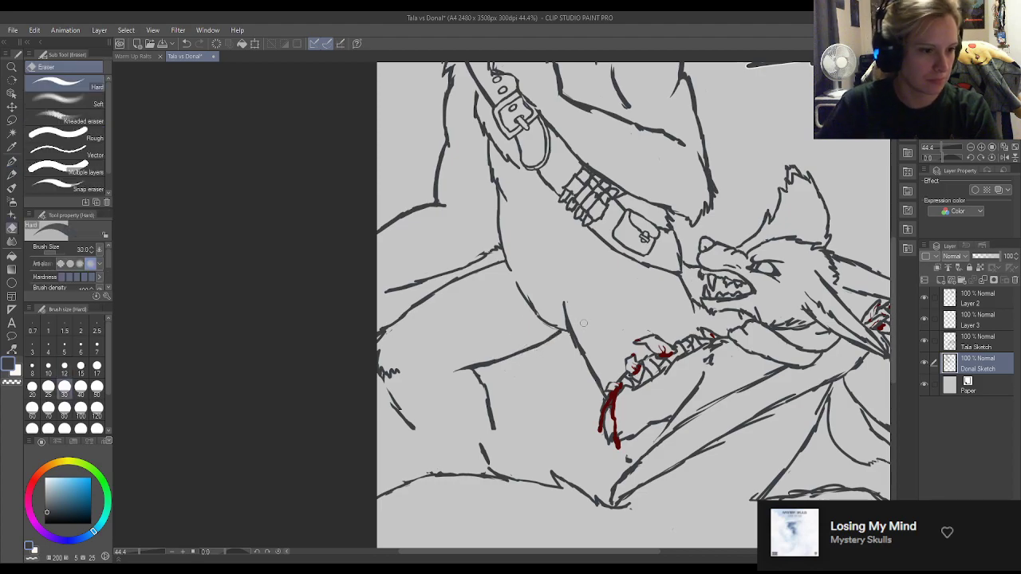
{"action": "key", "text": "p"}
{"action": "left_click_drag", "start_coordinate": [565, 331], "coordinate": [547, 322]}
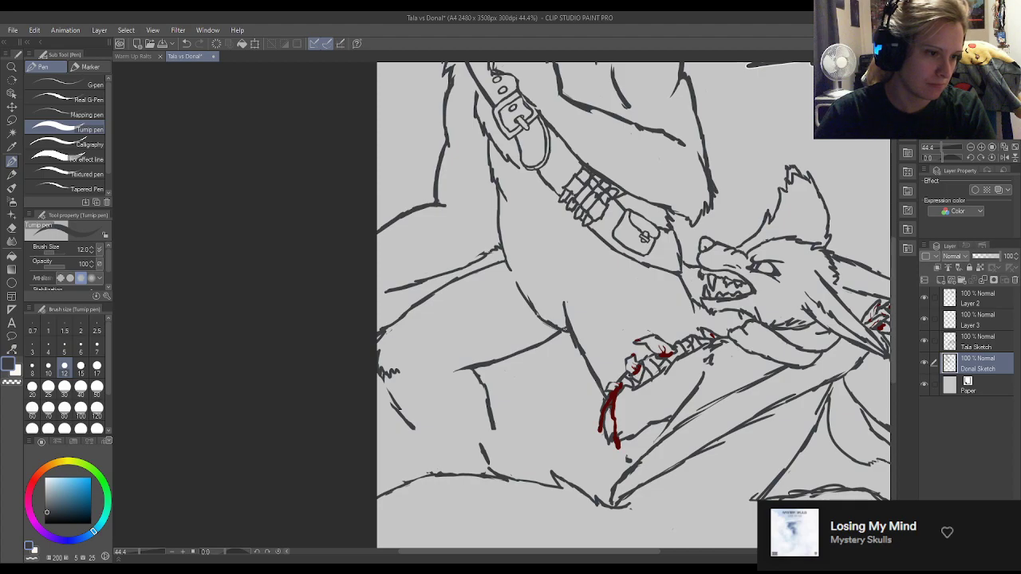
{"action": "key", "text": "e"}
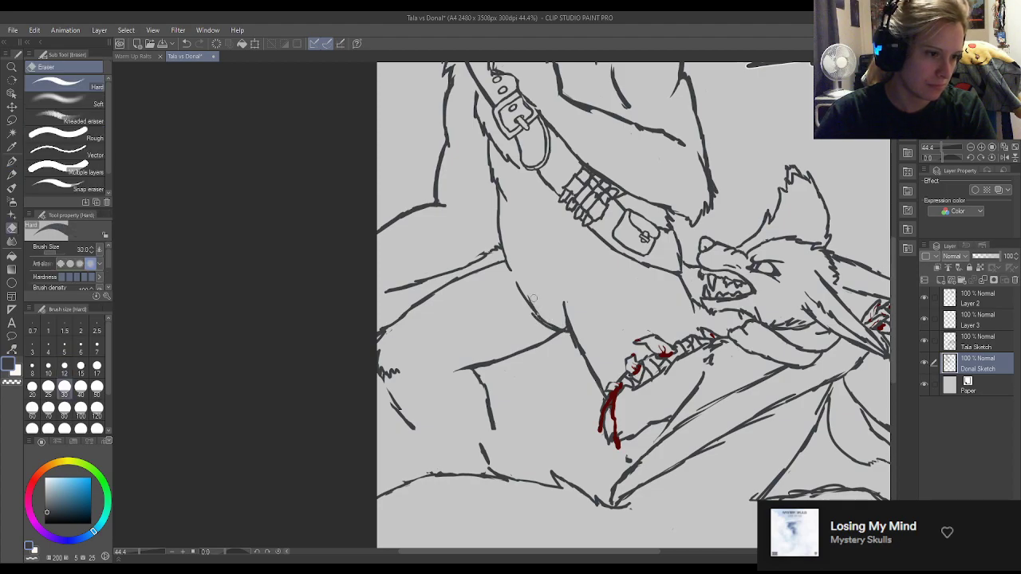
{"action": "key", "text": "p"}
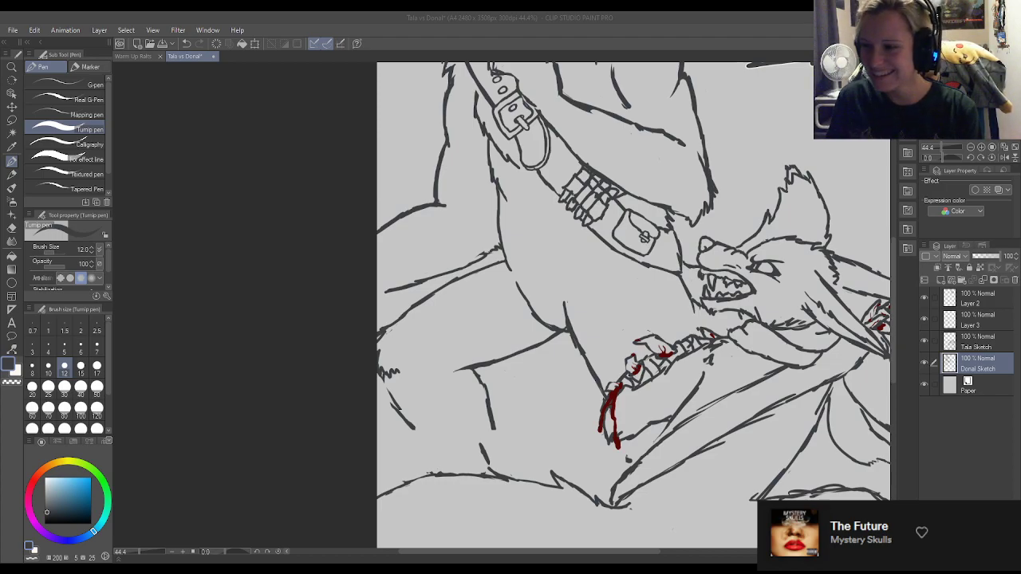
Redraw the end of the forearm's upper outline near the elbow as a continuous line finishing in fur tufts.
{"action": "scroll", "coordinate": [641, 254], "scroll_direction": "down", "scroll_amount": 5}
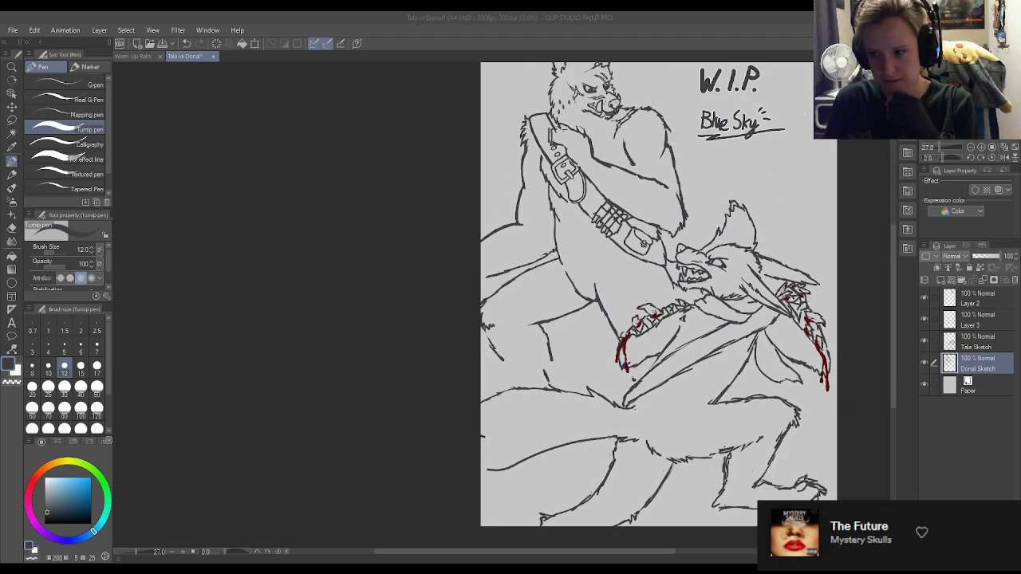
{"action": "scroll", "coordinate": [678, 160], "scroll_direction": "up", "scroll_amount": 5}
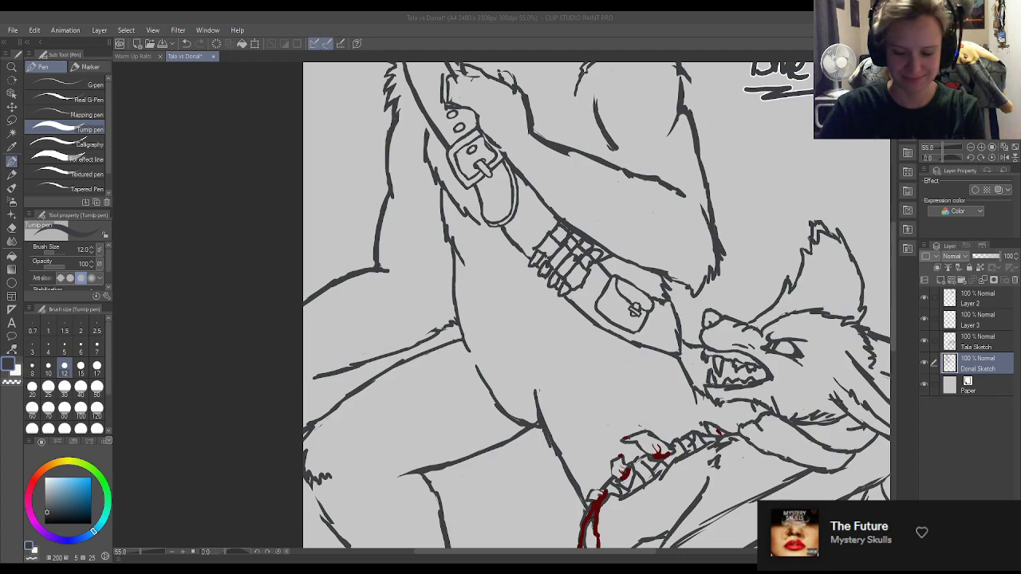
{"action": "key", "text": "e"}
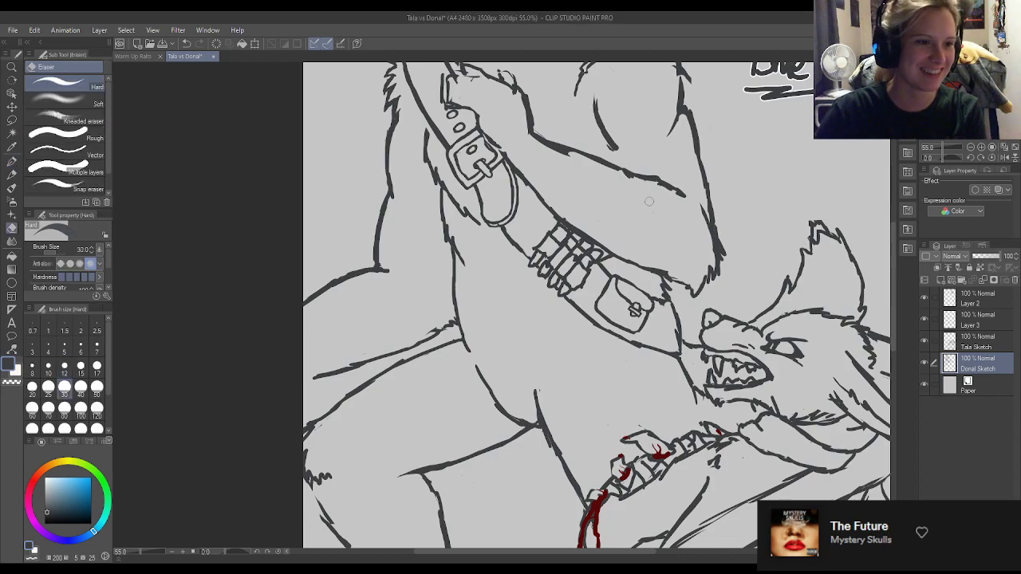
{"action": "key", "text": "p"}
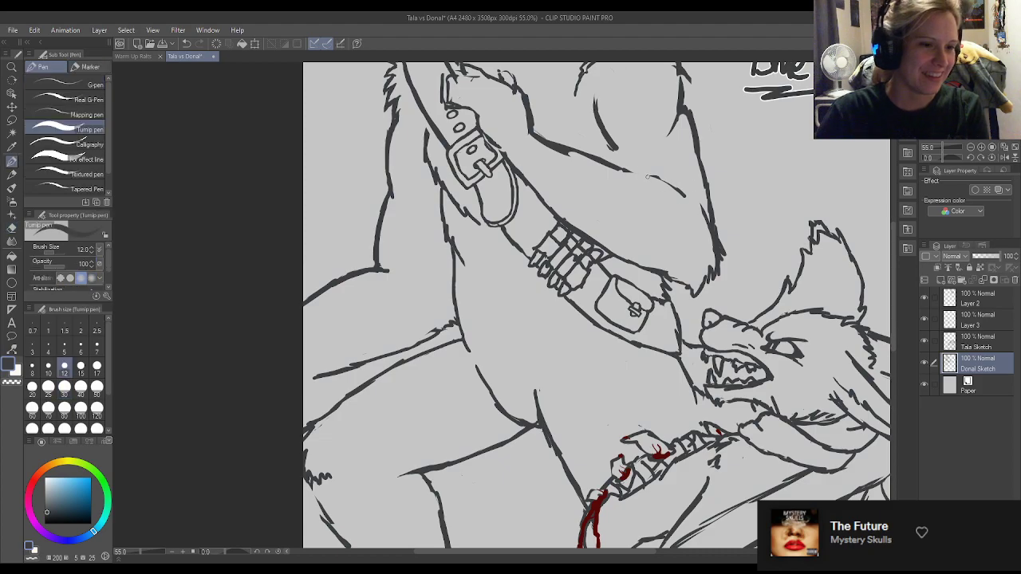
{"action": "mouse_move", "coordinate": [632, 170]}
{"action": "left_mouse_down"}
{"action": "mouse_move", "coordinate": [667, 182]}
{"action": "mouse_move", "coordinate": [668, 172]}
{"action": "mouse_move", "coordinate": [656, 174]}
{"action": "mouse_move", "coordinate": [683, 190]}
{"action": "left_mouse_up"}
{"action": "key", "text": "e"}
{"action": "key", "text": "p"}
{"action": "key", "text": "e"}
{"action": "key", "text": "p"}
{"action": "key", "text": "e"}
{"action": "key", "text": "p"}
{"action": "key", "text": "ctrl+z"}
{"action": "key", "text": "e"}
{"action": "key", "text": "p"}
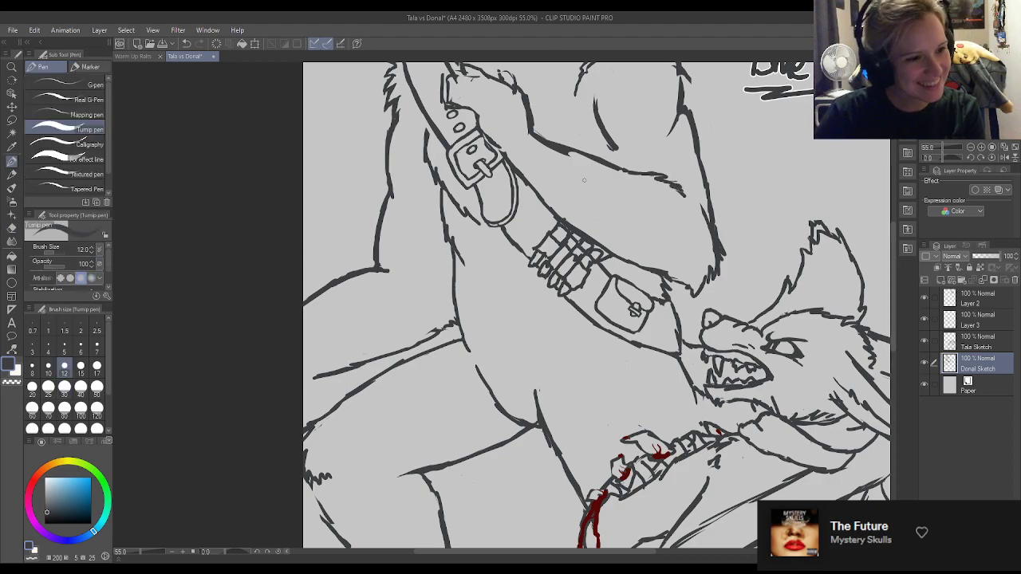
Redraw the forearm's upper outline from the wrist to the fur tufts, and extend the chest line to meet it, erasing the overshoot.
{"action": "key", "text": "e"}
{"action": "mouse_move", "coordinate": [571, 158]}
{"action": "left_mouse_down"}
{"action": "mouse_move", "coordinate": [513, 129]}
{"action": "mouse_move", "coordinate": [585, 163]}
{"action": "mouse_move", "coordinate": [542, 130]}
{"action": "mouse_move", "coordinate": [585, 151]}
{"action": "left_mouse_up"}
{"action": "key", "text": "p"}
{"action": "mouse_move", "coordinate": [534, 131]}
{"action": "left_mouse_down"}
{"action": "mouse_move", "coordinate": [596, 167]}
{"action": "mouse_move", "coordinate": [594, 157]}
{"action": "mouse_move", "coordinate": [618, 182]}
{"action": "left_mouse_up"}
{"action": "key", "text": "e"}
{"action": "key", "text": "p"}
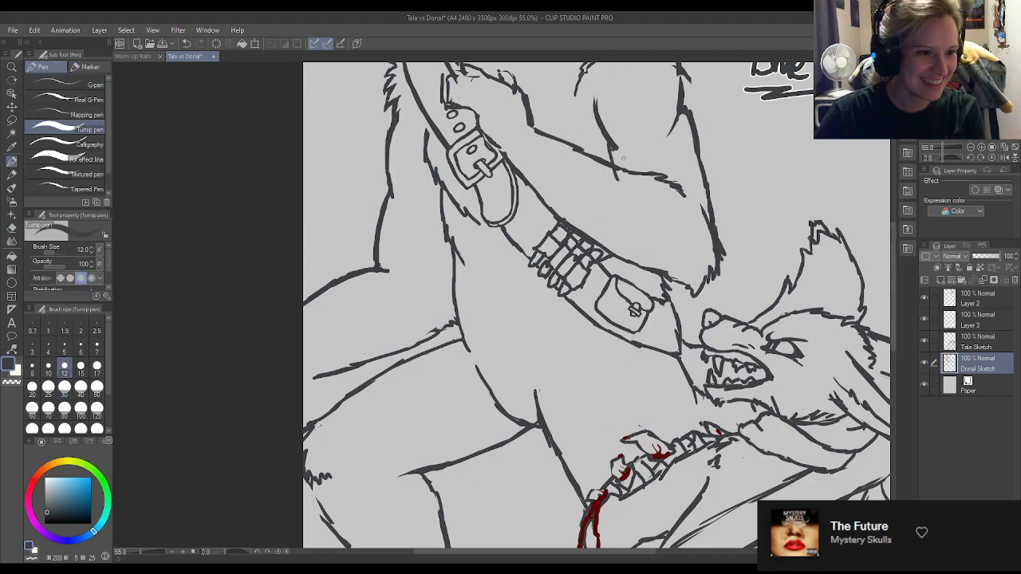
{"action": "key", "text": "e"}
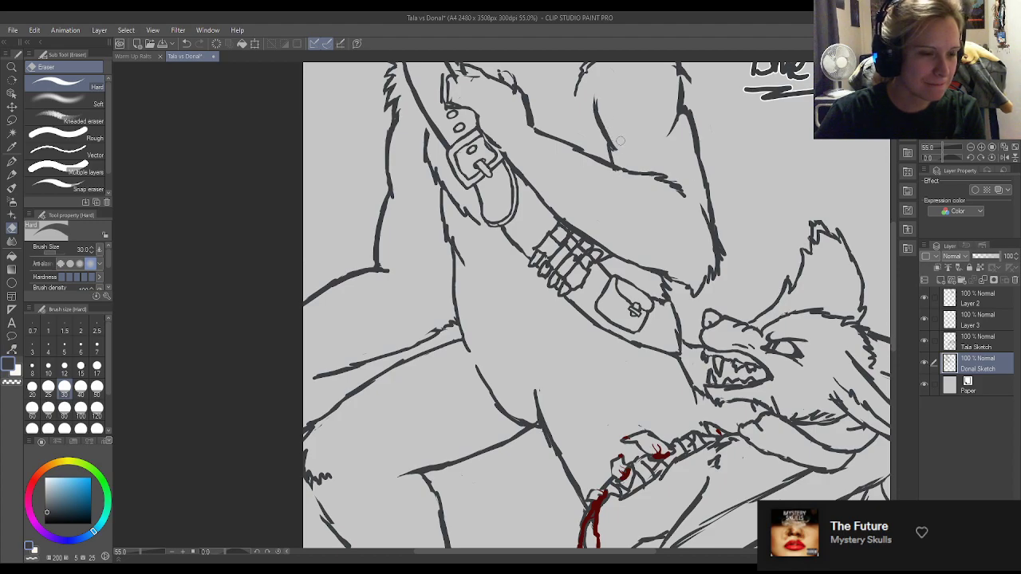
{"action": "key", "text": "p"}
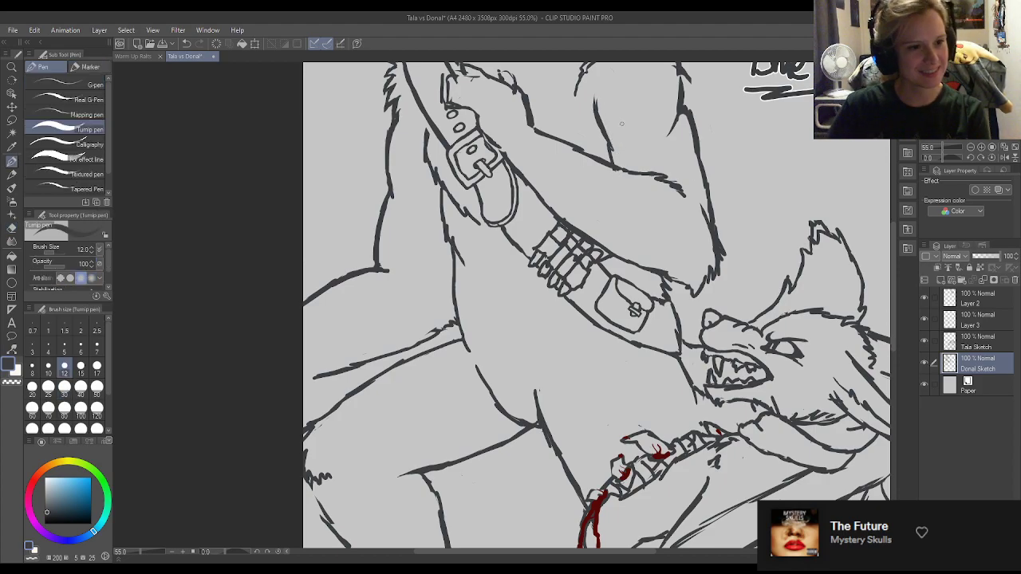
{"action": "scroll", "coordinate": [622, 124], "scroll_direction": "down", "scroll_amount": 2}
{"action": "scroll", "coordinate": [670, 139], "scroll_direction": "up", "scroll_amount": 4}
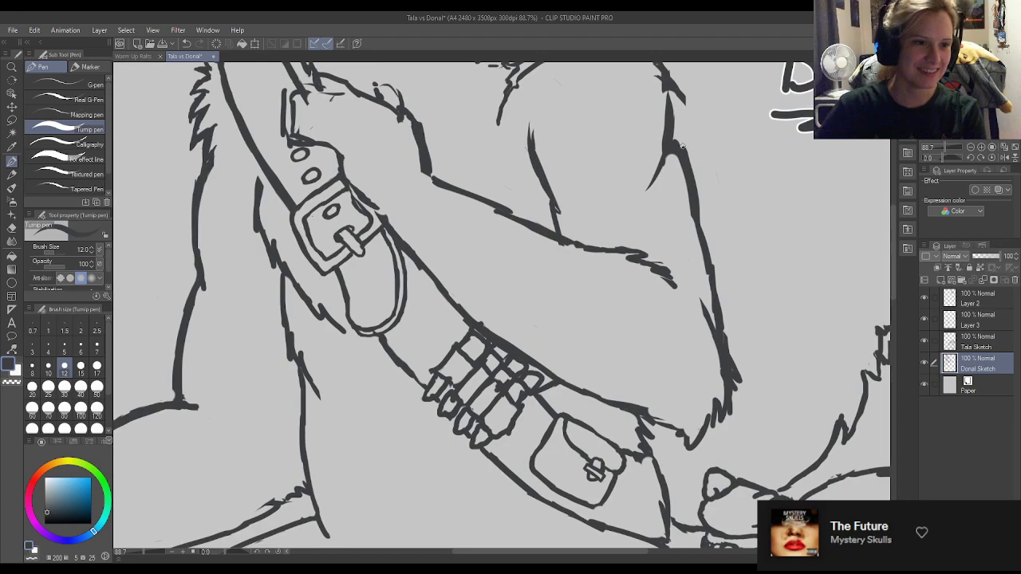
Erase the thick upper stretch of the outer arm outline below the shoulder fur and redraw it as a thinner line.
{"action": "key", "text": "e"}
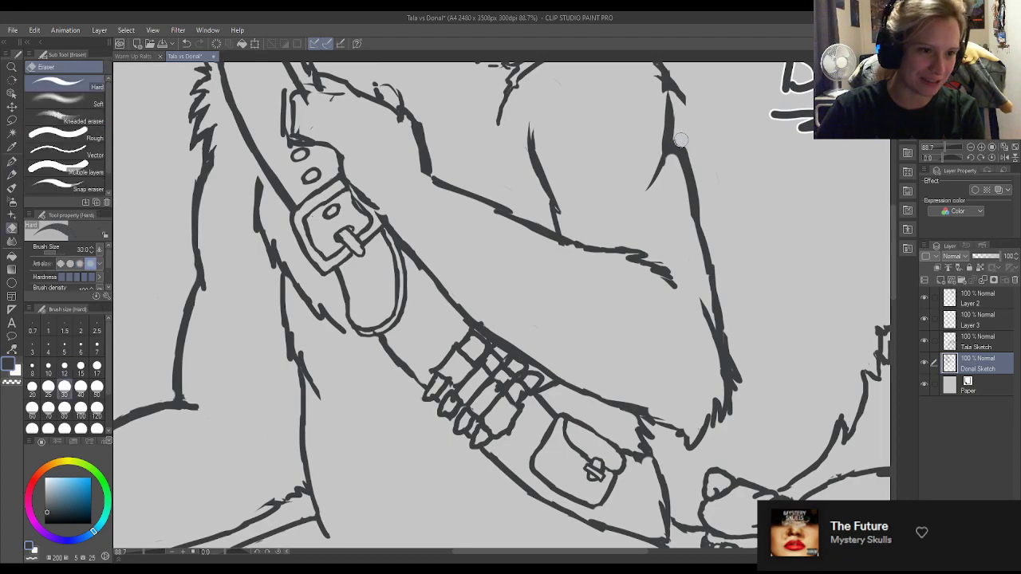
{"action": "left_click_drag", "start_coordinate": [682, 142], "coordinate": [702, 208]}
{"action": "key", "text": "p"}
{"action": "left_click_drag", "start_coordinate": [673, 146], "coordinate": [692, 220]}
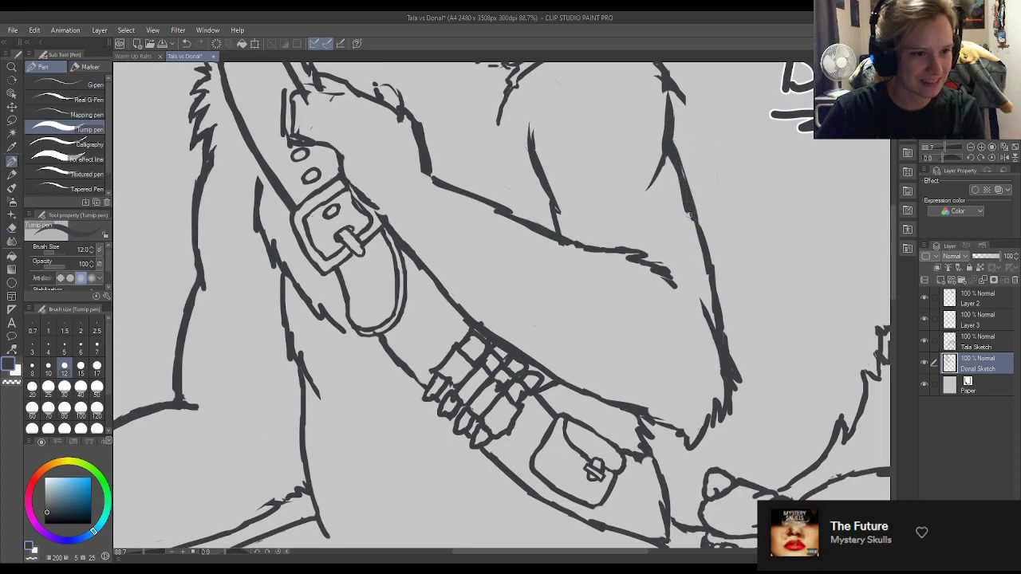
{"action": "key", "text": "e"}
{"action": "left_click_drag", "start_coordinate": [669, 168], "coordinate": [682, 219]}
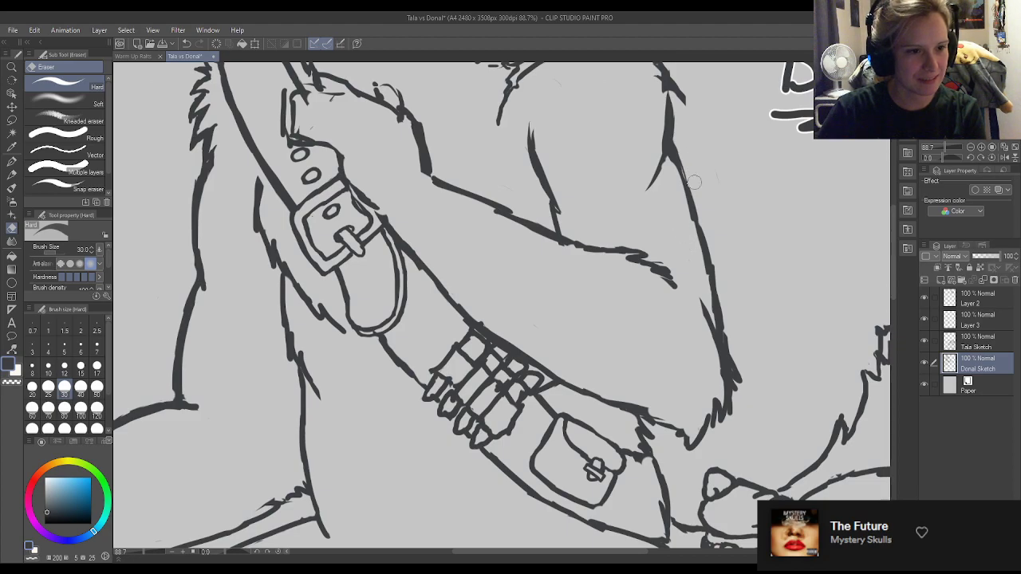
{"action": "key", "text": "p"}
{"action": "left_click_drag", "start_coordinate": [676, 159], "coordinate": [703, 249]}
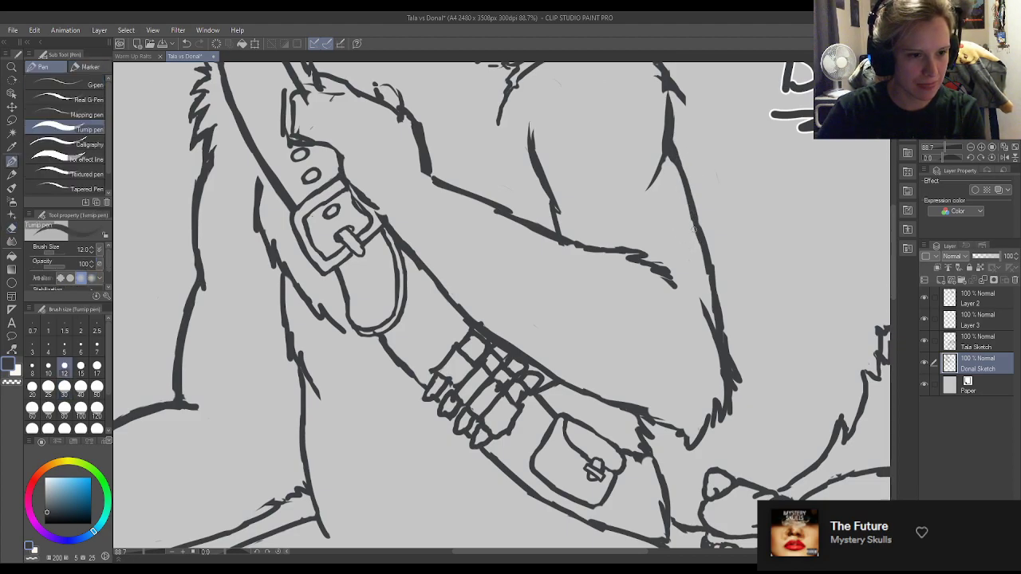
Trim the inner side of the outer arm outline halfway to the elbow and redraw that stretch as one smooth line.
{"action": "key", "text": "e"}
{"action": "mouse_move", "coordinate": [681, 196]}
{"action": "left_mouse_down"}
{"action": "mouse_move", "coordinate": [708, 287]}
{"action": "mouse_move", "coordinate": [674, 196]}
{"action": "mouse_move", "coordinate": [691, 235]}
{"action": "left_mouse_up"}
{"action": "key", "text": "p"}
{"action": "left_click_drag", "start_coordinate": [677, 171], "coordinate": [713, 278]}
{"action": "key", "text": "e"}
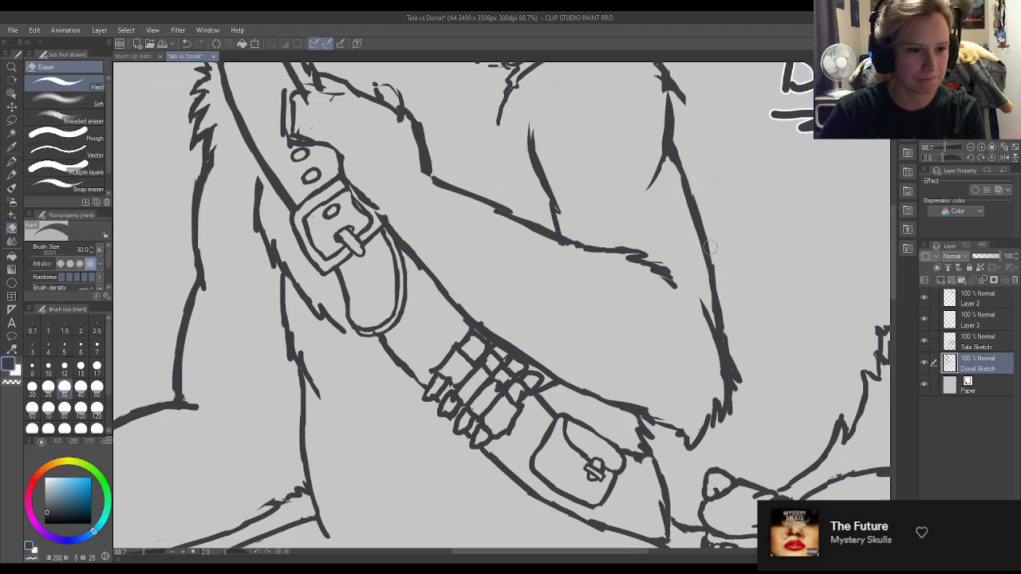
{"action": "key", "text": "p"}
{"action": "key", "text": "e"}
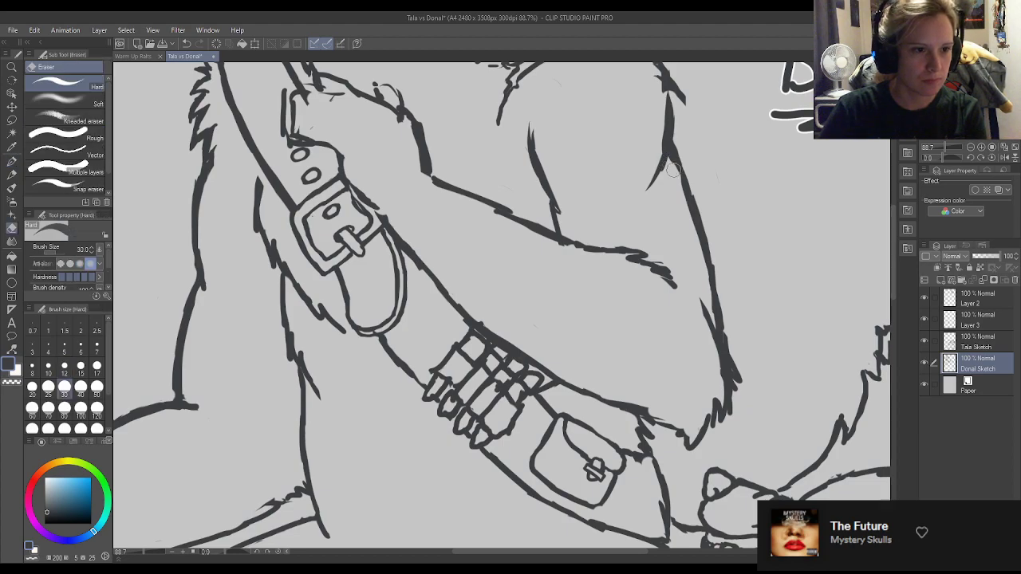
Clean up the crease line rising from the forearm on the inside of the upper arm, thinning its upper part.
{"action": "key", "text": "p"}
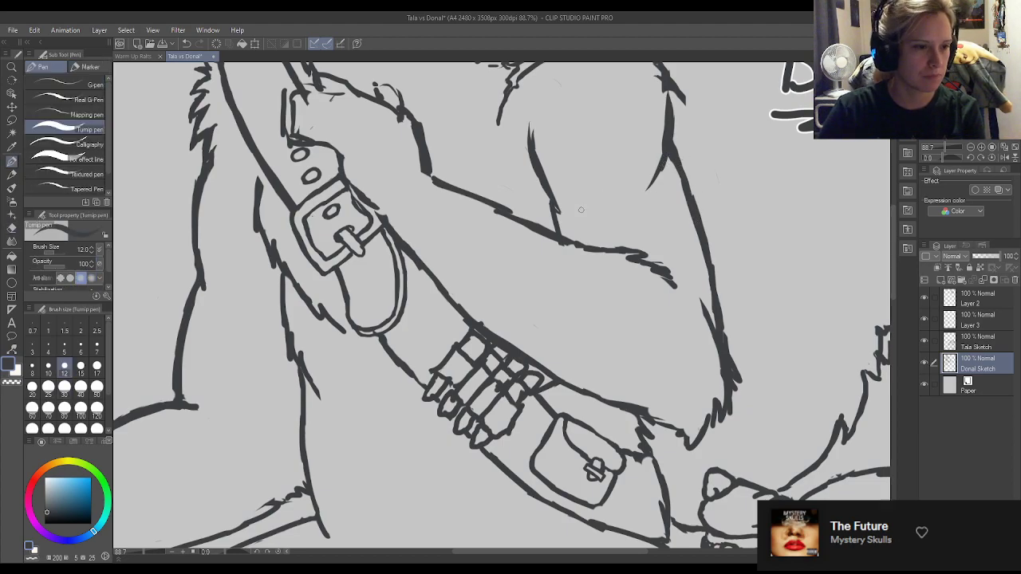
{"action": "key", "text": "e"}
{"action": "key", "text": "p"}
{"action": "left_click_drag", "start_coordinate": [557, 208], "coordinate": [532, 179]}
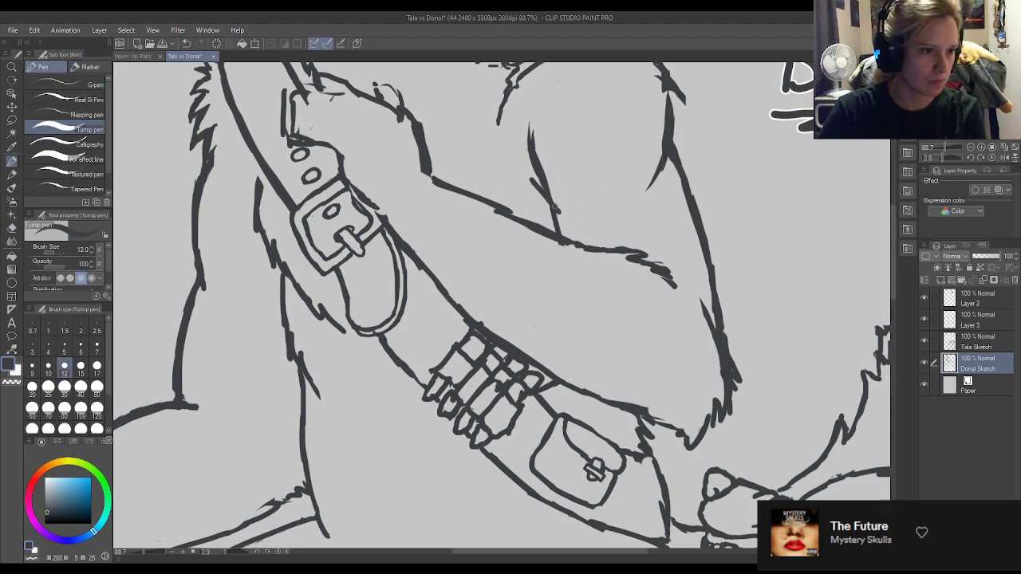
{"action": "key", "text": "e"}
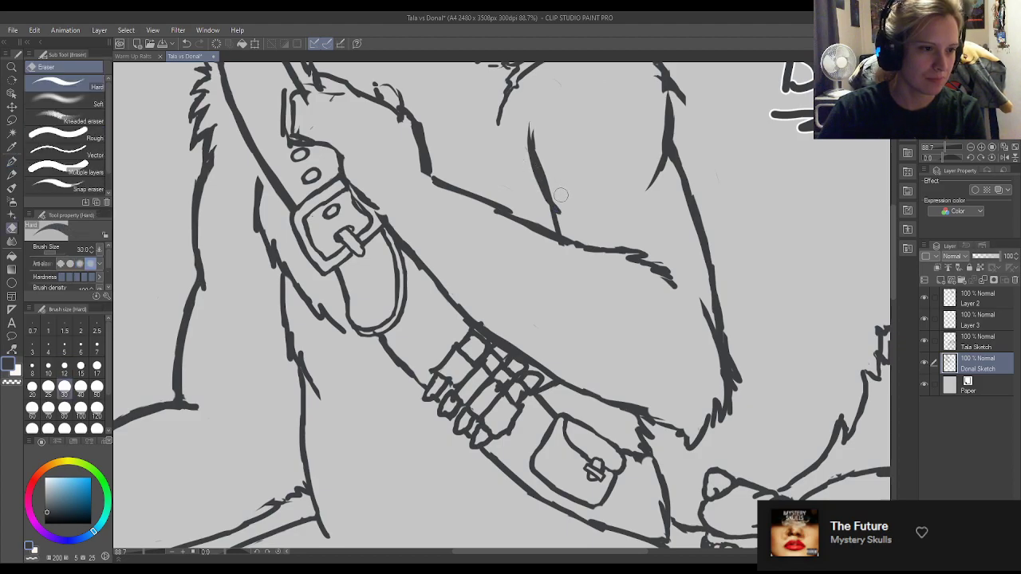
{"action": "key", "text": "p"}
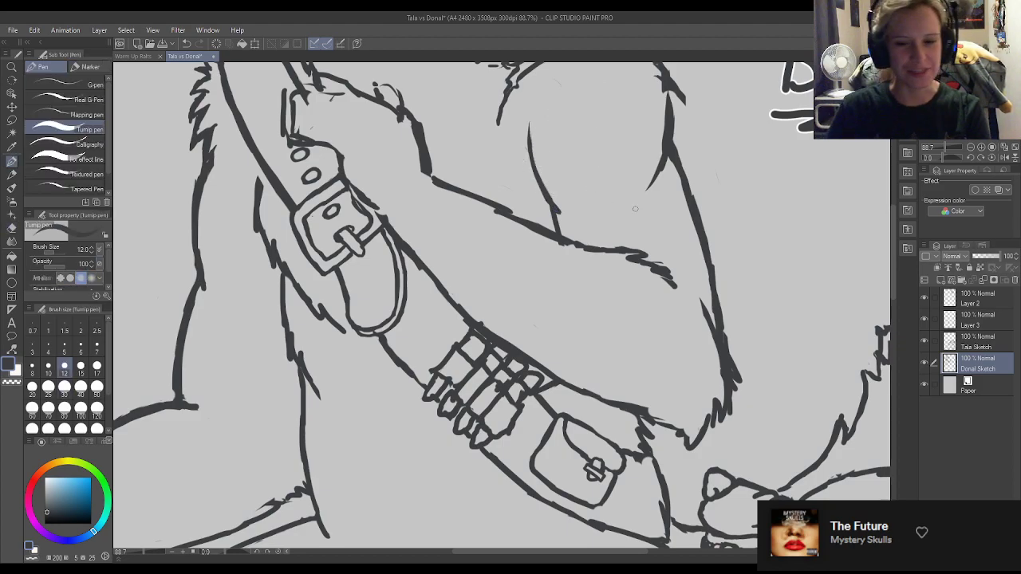
Erase the old finger outlines of the hand holding the bandolier strap and try sketching curled fingers in their place.
{"action": "scroll", "coordinate": [599, 192], "scroll_direction": "down", "scroll_amount": 10}
{"action": "scroll", "coordinate": [479, 172], "scroll_direction": "up", "scroll_amount": 3}
{"action": "scroll", "coordinate": [491, 263], "scroll_direction": "down", "scroll_amount": 3}
{"action": "scroll", "coordinate": [491, 263], "scroll_direction": "up", "scroll_amount": 2}
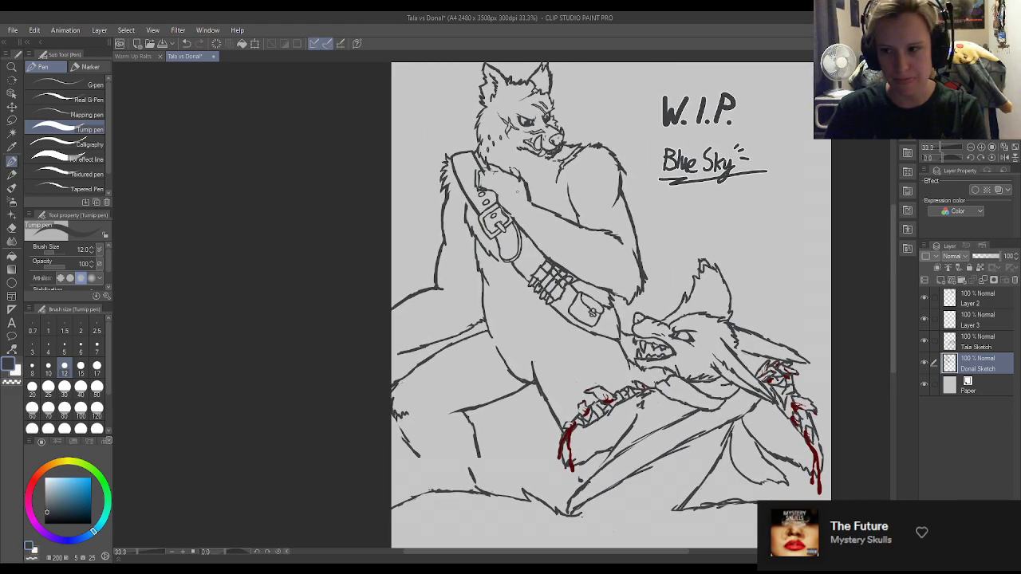
{"action": "scroll", "coordinate": [465, 160], "scroll_direction": "up", "scroll_amount": 4}
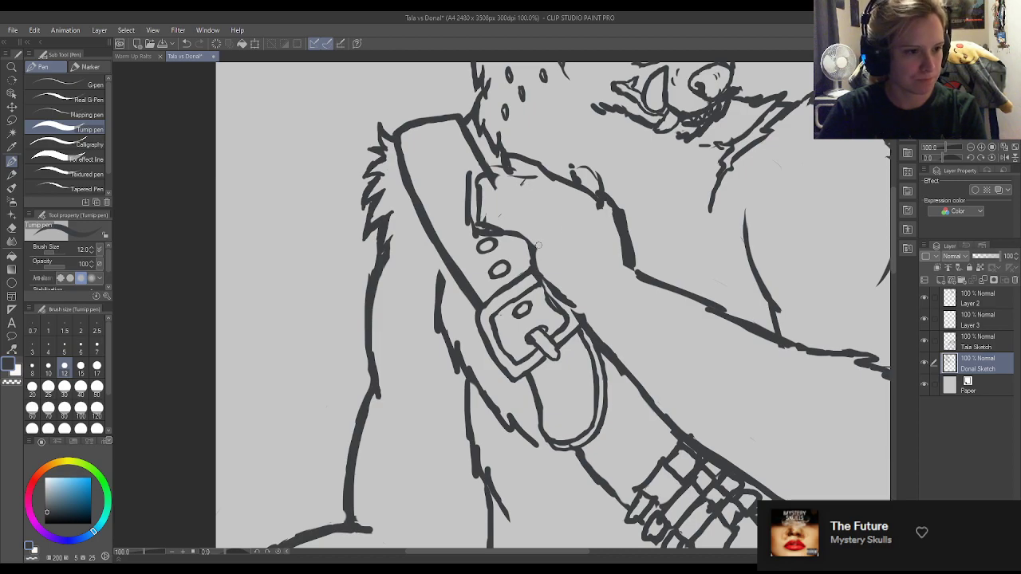
{"action": "key", "text": "e"}
{"action": "mouse_move", "coordinate": [532, 250]}
{"action": "left_mouse_down"}
{"action": "mouse_move", "coordinate": [492, 229]}
{"action": "mouse_move", "coordinate": [540, 262]}
{"action": "mouse_move", "coordinate": [482, 248]}
{"action": "mouse_move", "coordinate": [535, 238]}
{"action": "mouse_move", "coordinate": [515, 228]}
{"action": "mouse_move", "coordinate": [483, 246]}
{"action": "mouse_move", "coordinate": [487, 229]}
{"action": "mouse_move", "coordinate": [524, 231]}
{"action": "mouse_move", "coordinate": [482, 232]}
{"action": "mouse_move", "coordinate": [491, 216]}
{"action": "mouse_move", "coordinate": [476, 213]}
{"action": "mouse_move", "coordinate": [497, 214]}
{"action": "mouse_move", "coordinate": [463, 223]}
{"action": "mouse_move", "coordinate": [479, 235]}
{"action": "mouse_move", "coordinate": [468, 233]}
{"action": "mouse_move", "coordinate": [486, 230]}
{"action": "mouse_move", "coordinate": [467, 229]}
{"action": "mouse_move", "coordinate": [471, 213]}
{"action": "mouse_move", "coordinate": [494, 202]}
{"action": "mouse_move", "coordinate": [477, 206]}
{"action": "mouse_move", "coordinate": [510, 214]}
{"action": "mouse_move", "coordinate": [460, 221]}
{"action": "mouse_move", "coordinate": [498, 227]}
{"action": "mouse_move", "coordinate": [464, 242]}
{"action": "mouse_move", "coordinate": [501, 231]}
{"action": "mouse_move", "coordinate": [467, 223]}
{"action": "mouse_move", "coordinate": [498, 208]}
{"action": "mouse_move", "coordinate": [524, 212]}
{"action": "mouse_move", "coordinate": [490, 205]}
{"action": "left_mouse_up"}
{"action": "key", "text": "p"}
{"action": "key", "text": "e"}
{"action": "key", "text": "p"}
{"action": "key", "text": "e"}
{"action": "key", "text": "p"}
{"action": "key", "text": "e"}
{"action": "key", "text": "p"}
{"action": "key", "text": "e"}
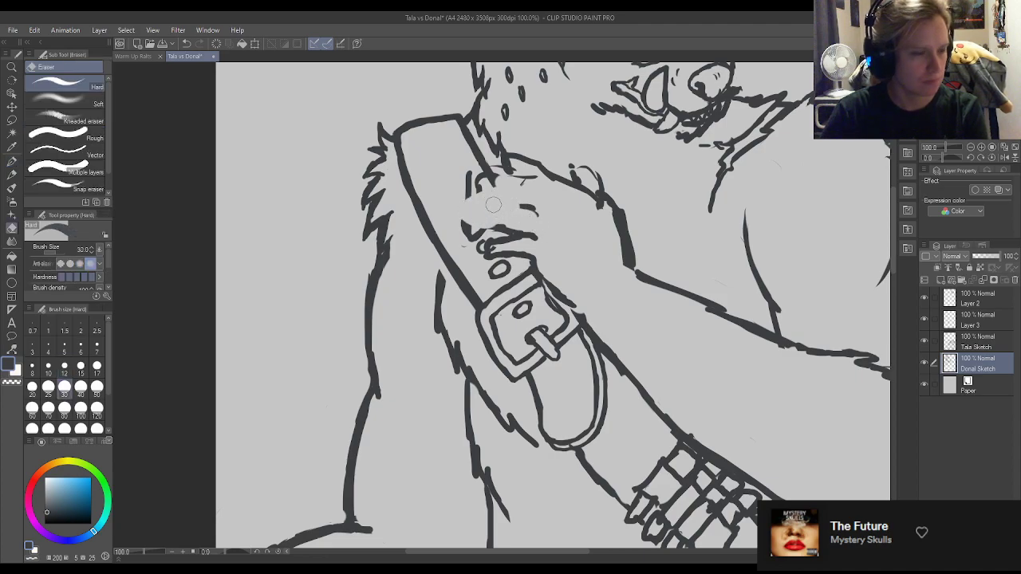
{"action": "key", "text": "p"}
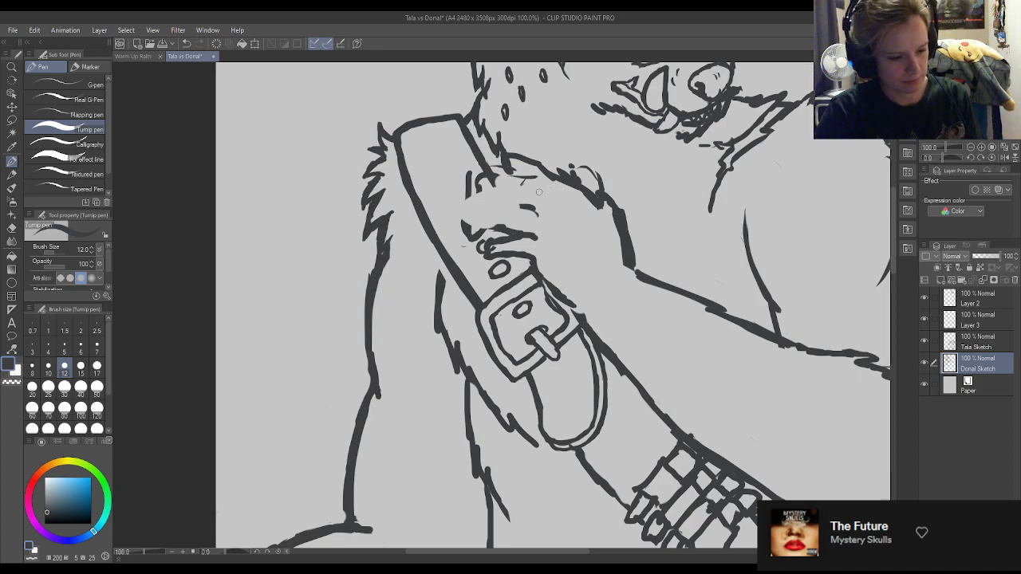
Erase the rough finger lines from the hand gripping the strap.
{"action": "key", "text": "e"}
{"action": "mouse_move", "coordinate": [539, 238]}
{"action": "left_mouse_down"}
{"action": "mouse_move", "coordinate": [528, 216]}
{"action": "mouse_move", "coordinate": [493, 239]}
{"action": "mouse_move", "coordinate": [479, 227]}
{"action": "left_mouse_up"}
{"action": "mouse_move", "coordinate": [471, 192]}
{"action": "left_mouse_down"}
{"action": "mouse_move", "coordinate": [506, 188]}
{"action": "mouse_move", "coordinate": [536, 182]}
{"action": "left_mouse_up"}
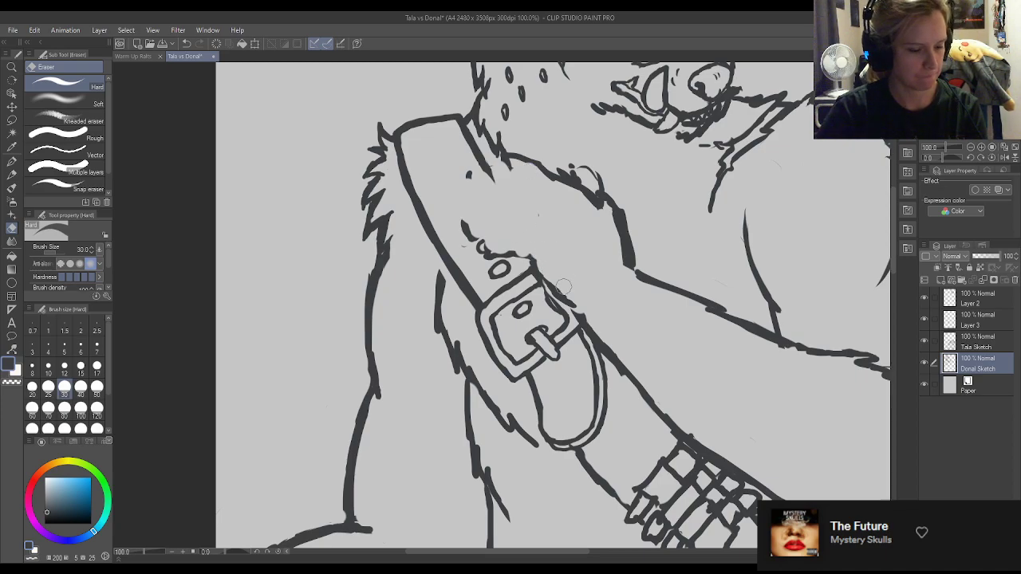
Clean up and redraw the bandolier strap's edge beside the buckle, extending it up towards the hand.
{"action": "key", "text": "p"}
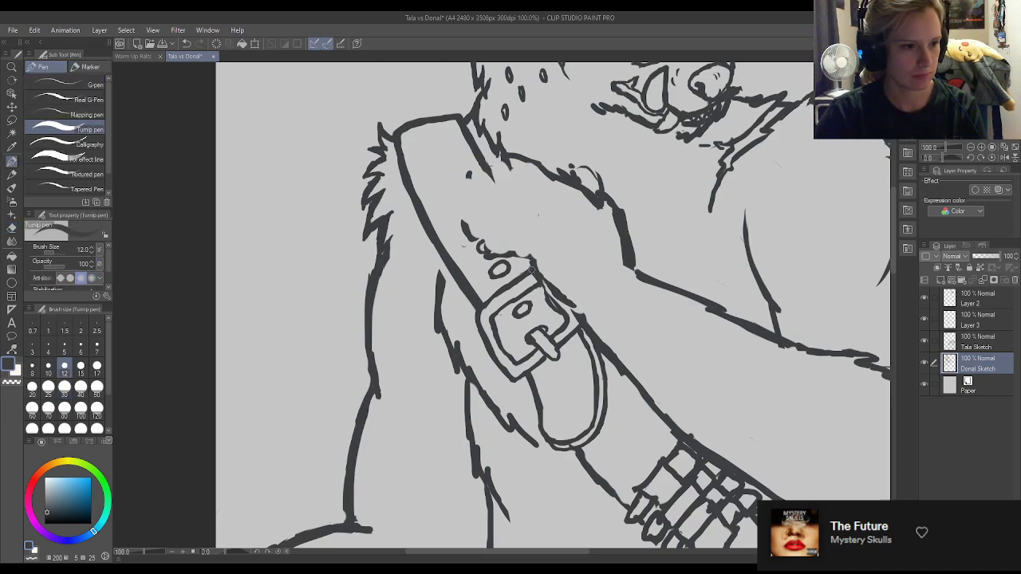
{"action": "key", "text": "e"}
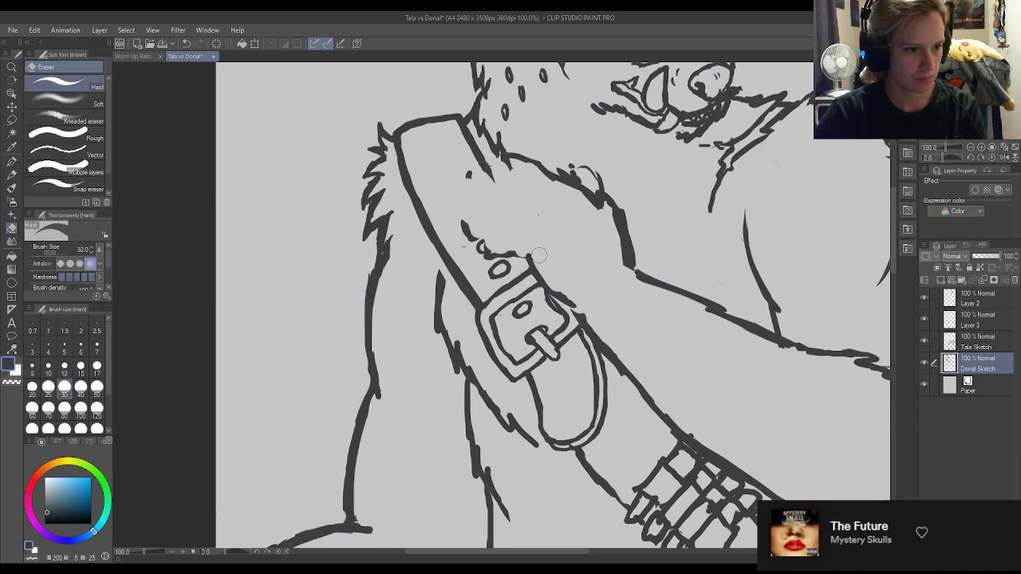
{"action": "key", "text": "p"}
{"action": "left_click_drag", "start_coordinate": [543, 290], "coordinate": [572, 310]}
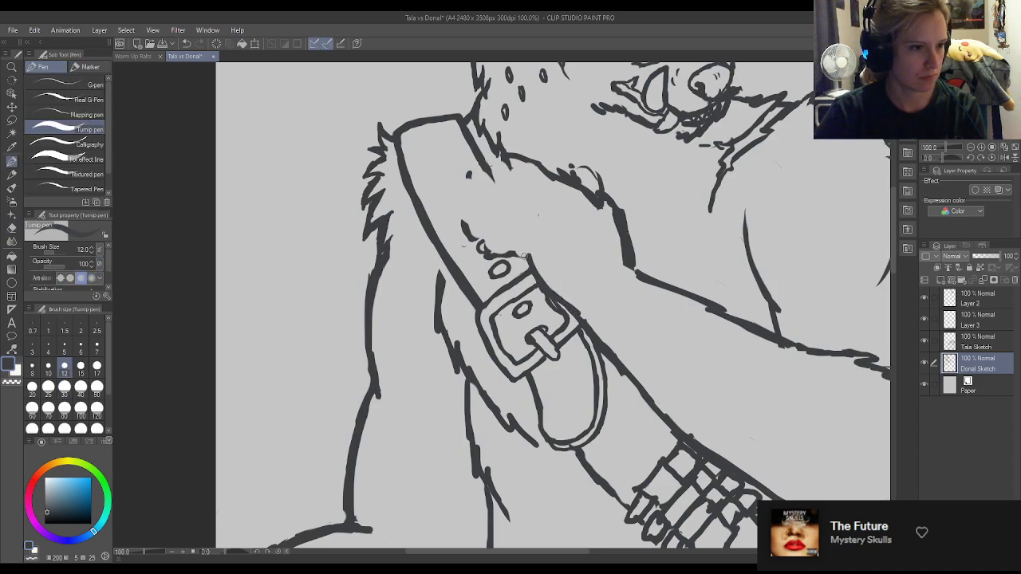
{"action": "left_click_drag", "start_coordinate": [515, 245], "coordinate": [527, 254]}
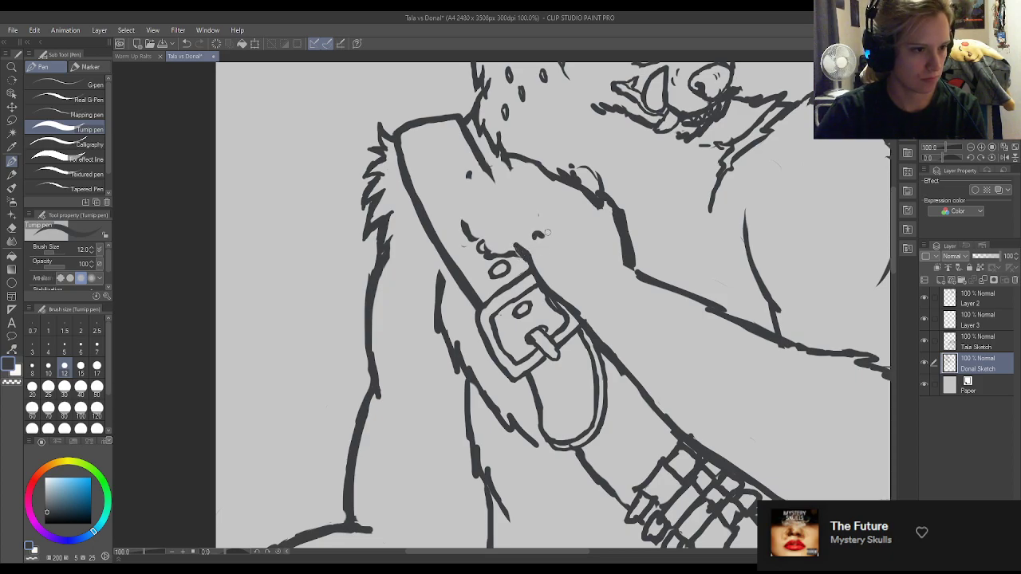
Mark the knuckles with a row of short curved strokes across the gripping hand.
{"action": "mouse_move", "coordinate": [553, 204]}
{"action": "left_mouse_down"}
{"action": "mouse_move", "coordinate": [572, 180]}
{"action": "mouse_move", "coordinate": [596, 205]}
{"action": "left_mouse_up"}
{"action": "key", "text": "e"}
{"action": "key", "text": "p"}
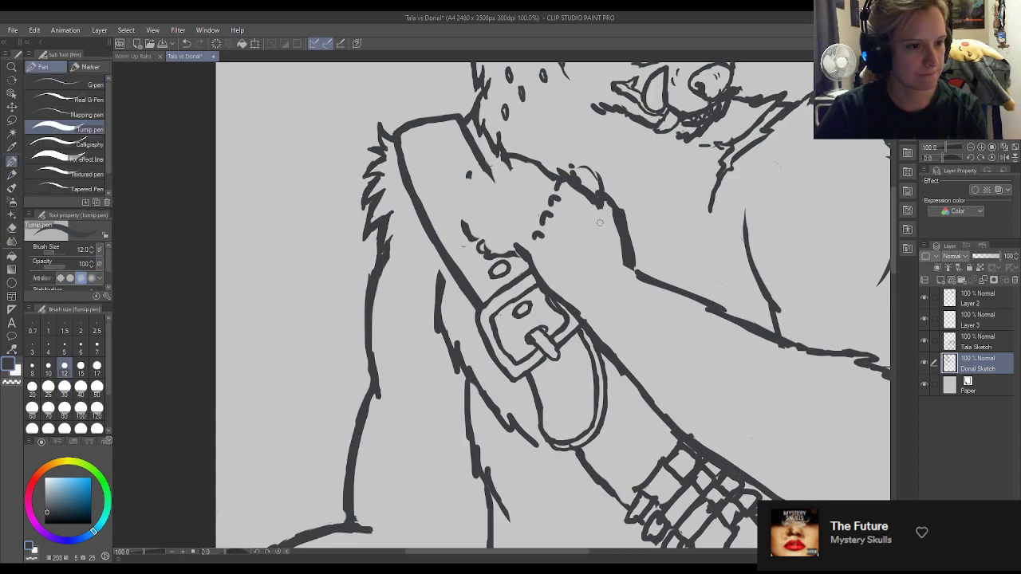
Erase the scribbled bumps and heavy wrist line on the back of the hand, and redraw its contour down to the wrist.
{"action": "key", "text": "e"}
{"action": "mouse_move", "coordinate": [595, 188]}
{"action": "left_mouse_down"}
{"action": "mouse_move", "coordinate": [627, 225]}
{"action": "mouse_move", "coordinate": [621, 276]}
{"action": "mouse_move", "coordinate": [601, 195]}
{"action": "mouse_move", "coordinate": [618, 213]}
{"action": "mouse_move", "coordinate": [615, 195]}
{"action": "mouse_move", "coordinate": [587, 178]}
{"action": "left_mouse_up"}
{"action": "key", "text": "p"}
{"action": "key", "text": "e"}
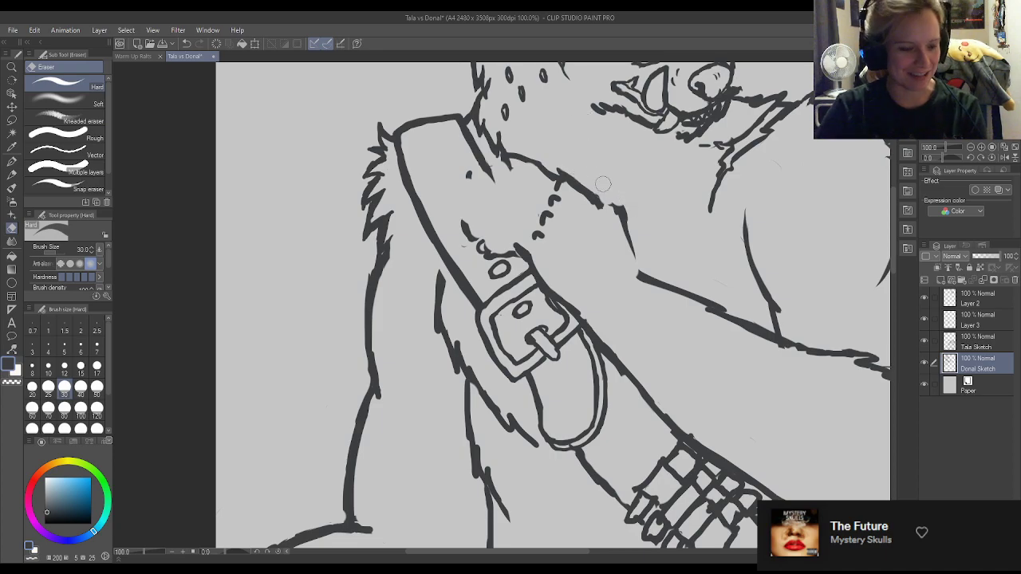
{"action": "key", "text": "p"}
{"action": "mouse_move", "coordinate": [626, 221]}
{"action": "left_mouse_down"}
{"action": "mouse_move", "coordinate": [620, 188]}
{"action": "mouse_move", "coordinate": [605, 187]}
{"action": "mouse_move", "coordinate": [616, 207]}
{"action": "mouse_move", "coordinate": [580, 175]}
{"action": "left_mouse_up"}
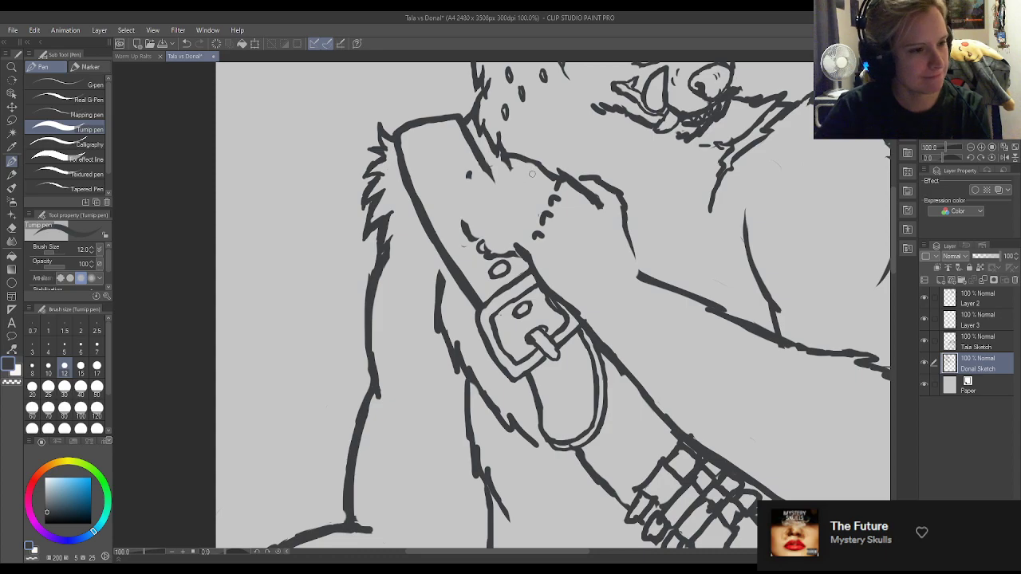
Erase the hand's old top line, tidy the knuckle with a size 15 eraser, and redraw the top finger's upper edge.
{"action": "key", "text": "e"}
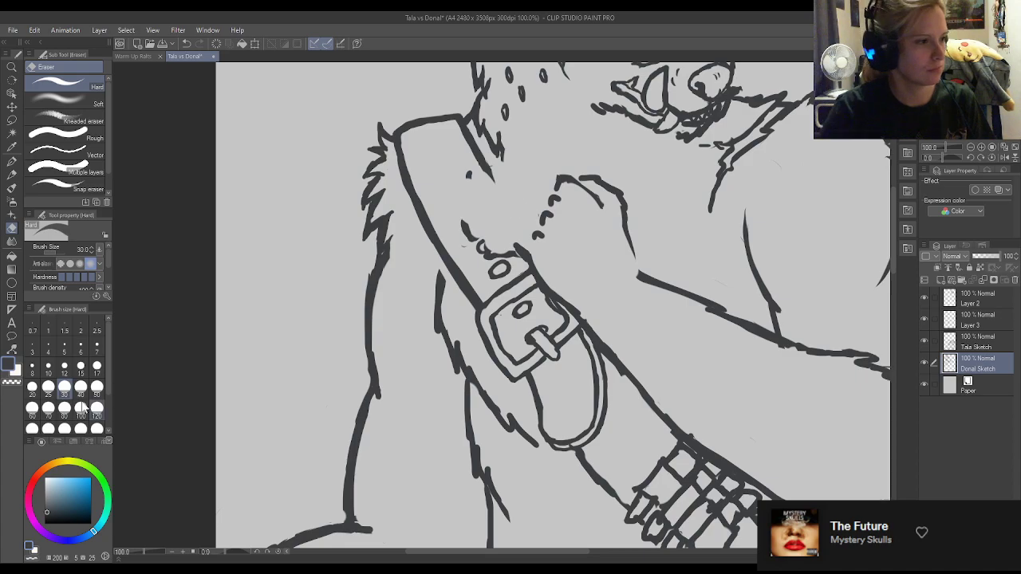
{"action": "left_click", "coordinate": [81, 366]}
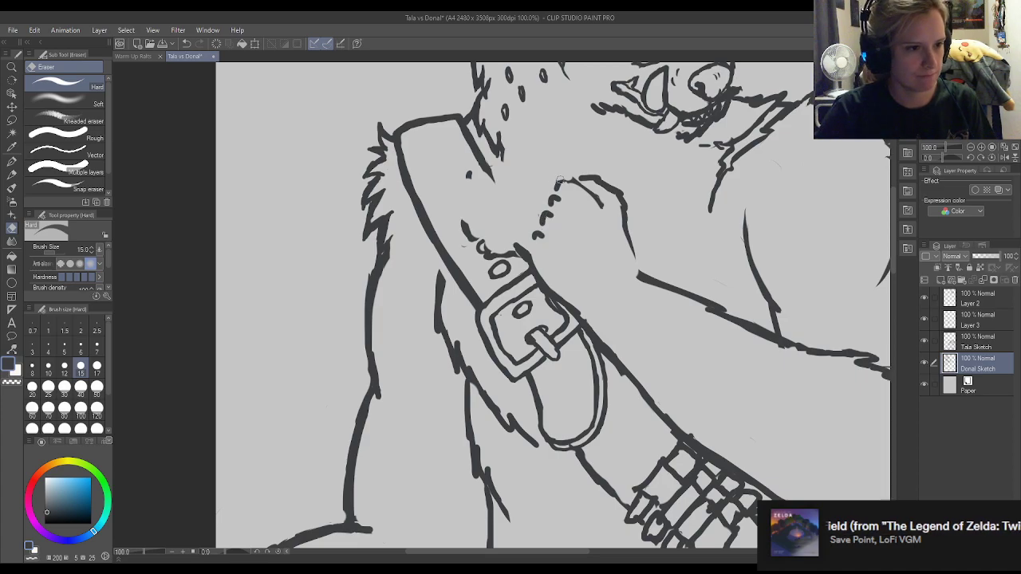
{"action": "key", "text": "p"}
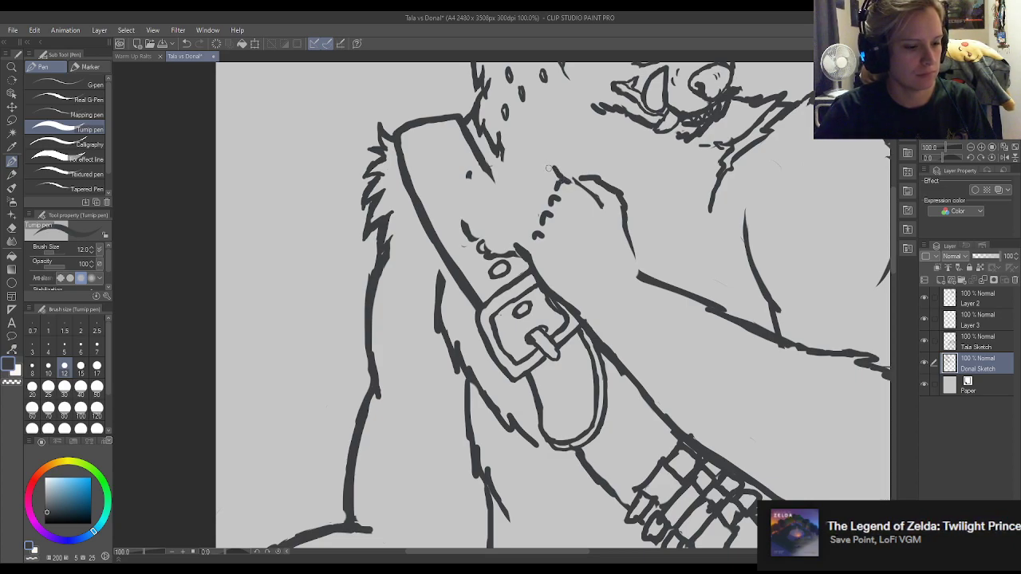
{"action": "left_click_drag", "start_coordinate": [549, 167], "coordinate": [521, 162]}
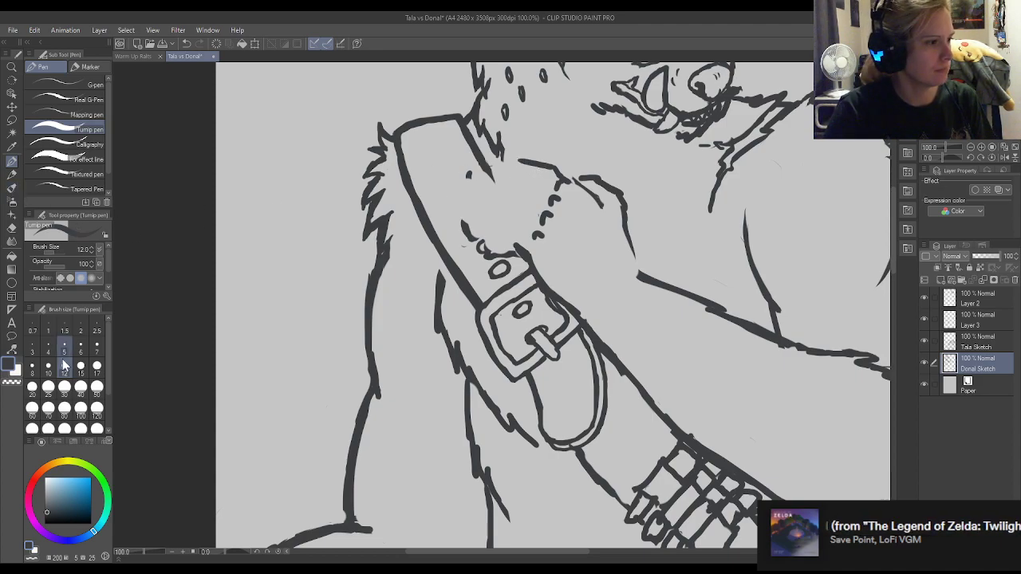
Block in four curled fingers over the strap with thick strokes from the knuckles, using pen size 30.
{"action": "left_click", "coordinate": [96, 386]}
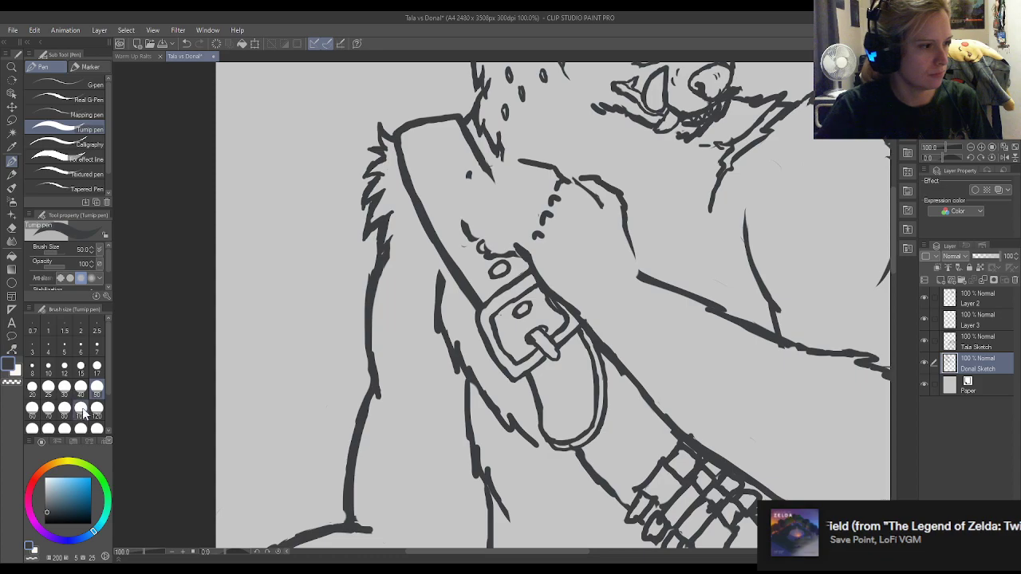
{"action": "left_click", "coordinate": [64, 386]}
{"action": "mouse_move", "coordinate": [556, 182]}
{"action": "left_mouse_down"}
{"action": "mouse_move", "coordinate": [526, 163]}
{"action": "mouse_move", "coordinate": [526, 148]}
{"action": "mouse_move", "coordinate": [494, 153]}
{"action": "left_mouse_up"}
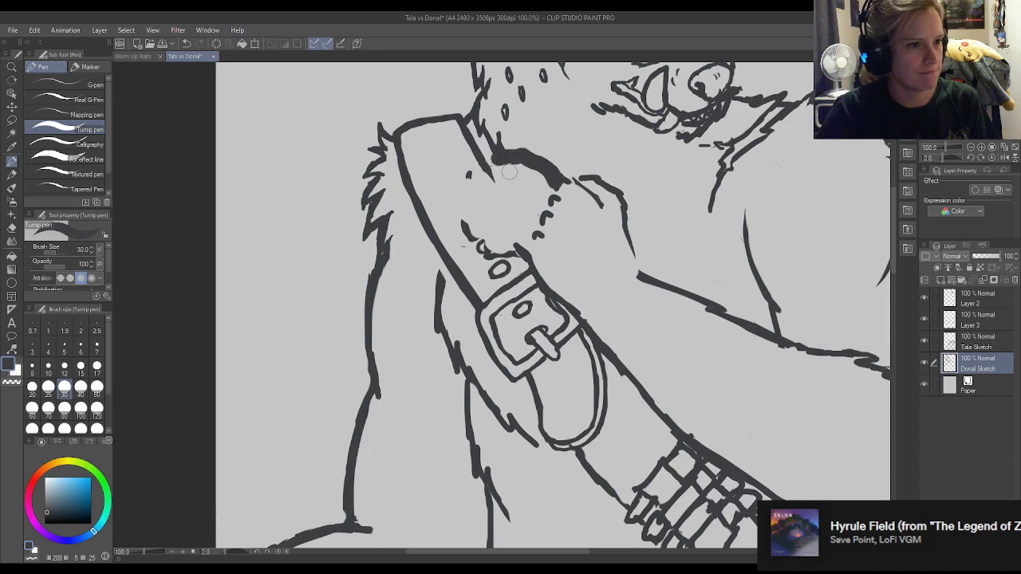
{"action": "mouse_move", "coordinate": [549, 200]}
{"action": "left_mouse_down"}
{"action": "mouse_move", "coordinate": [501, 169]}
{"action": "mouse_move", "coordinate": [472, 177]}
{"action": "left_mouse_up"}
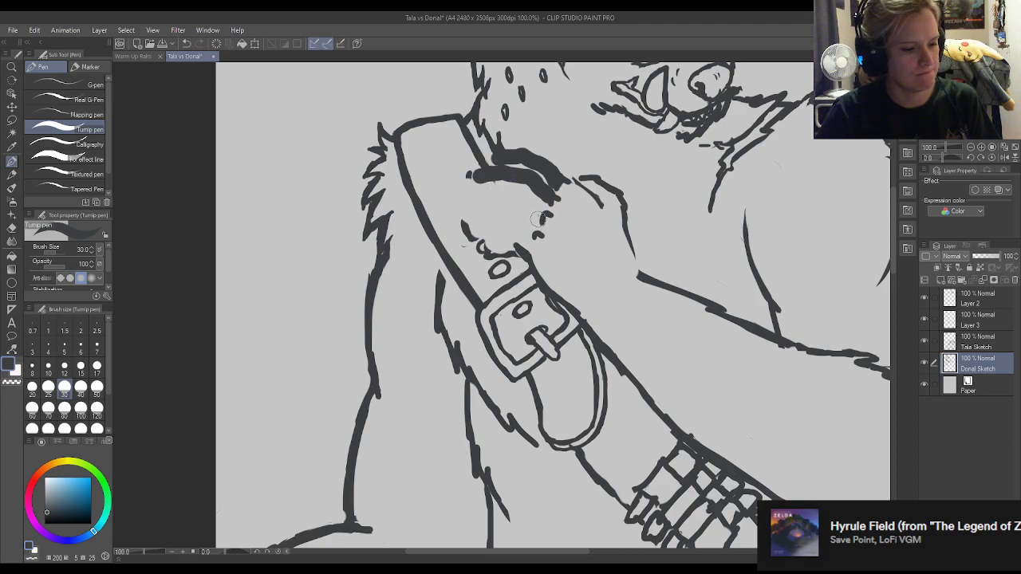
{"action": "mouse_move", "coordinate": [547, 215]}
{"action": "left_mouse_down"}
{"action": "mouse_move", "coordinate": [525, 199]}
{"action": "mouse_move", "coordinate": [483, 203]}
{"action": "left_mouse_up"}
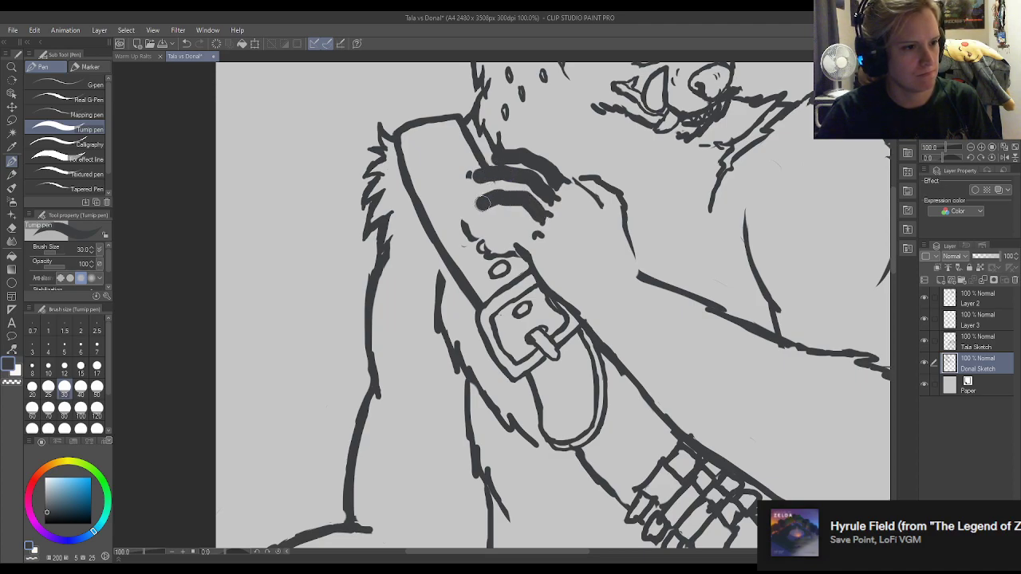
{"action": "mouse_move", "coordinate": [531, 254]}
{"action": "left_mouse_down"}
{"action": "mouse_move", "coordinate": [499, 238]}
{"action": "mouse_move", "coordinate": [493, 253]}
{"action": "mouse_move", "coordinate": [477, 183]}
{"action": "left_mouse_up"}
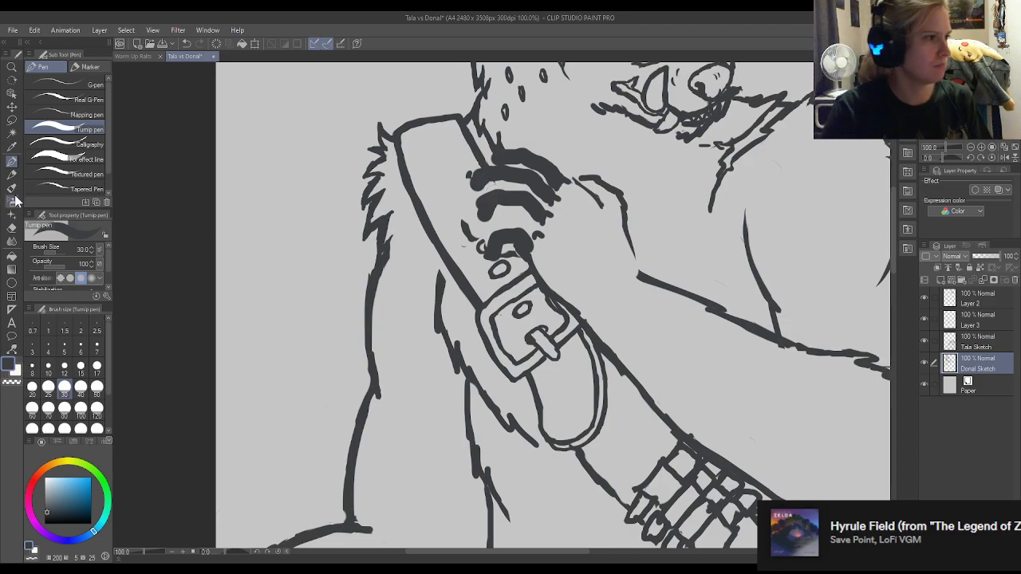
Set the pen size to 12 and hollow out the lowest finger's thick stroke with the eraser to leave an outline.
{"action": "left_click", "coordinate": [79, 368]}
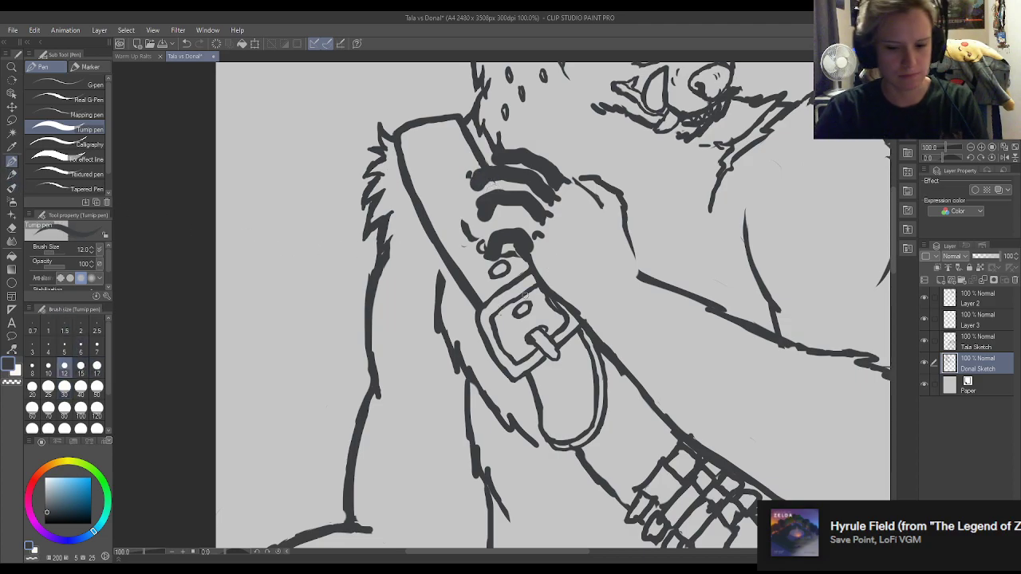
{"action": "key", "text": "e"}
{"action": "mouse_move", "coordinate": [532, 250]}
{"action": "left_mouse_down"}
{"action": "mouse_move", "coordinate": [515, 238]}
{"action": "mouse_move", "coordinate": [525, 229]}
{"action": "mouse_move", "coordinate": [501, 228]}
{"action": "mouse_move", "coordinate": [507, 236]}
{"action": "mouse_move", "coordinate": [494, 247]}
{"action": "left_mouse_up"}
{"action": "key", "text": "p"}
{"action": "key", "text": "e"}
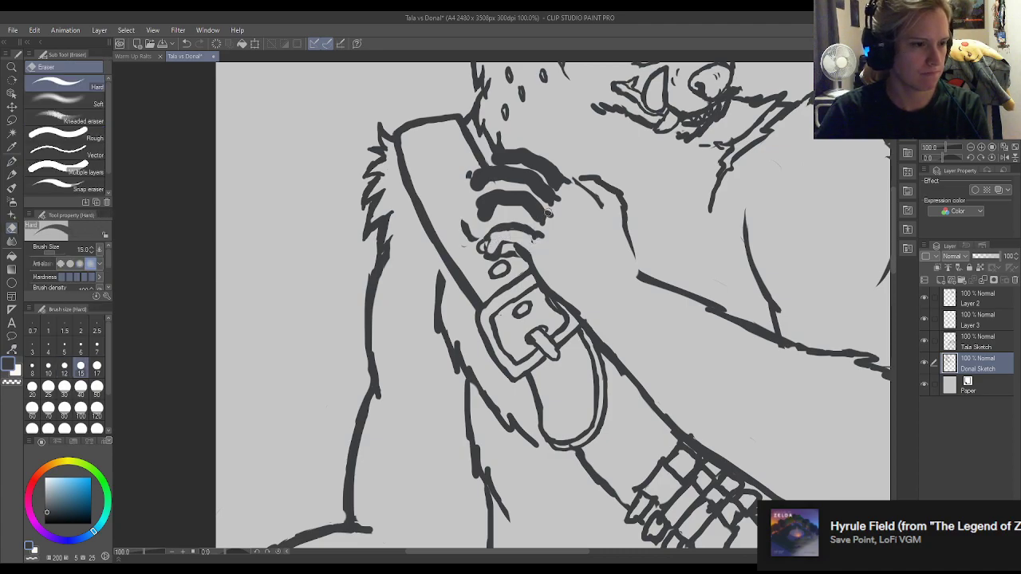
Thin the thick stroke of the second finger from the bottom into a clean outline with the pen and eraser.
{"action": "key", "text": "p"}
{"action": "mouse_move", "coordinate": [521, 220]}
{"action": "left_mouse_down"}
{"action": "mouse_move", "coordinate": [496, 211]}
{"action": "mouse_move", "coordinate": [530, 212]}
{"action": "mouse_move", "coordinate": [482, 206]}
{"action": "mouse_move", "coordinate": [531, 200]}
{"action": "mouse_move", "coordinate": [518, 201]}
{"action": "left_mouse_up"}
{"action": "key", "text": "e"}
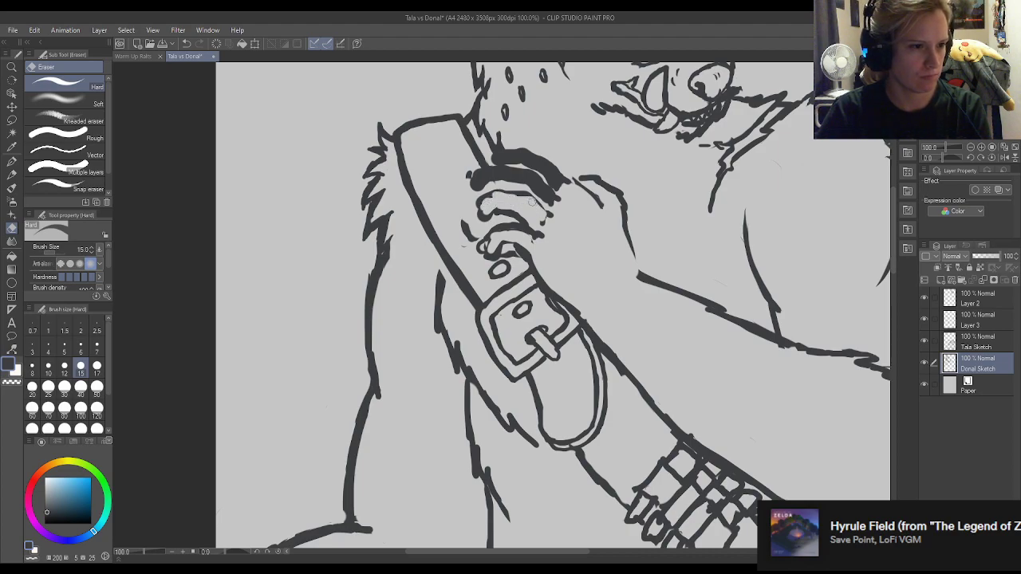
{"action": "key", "text": "p"}
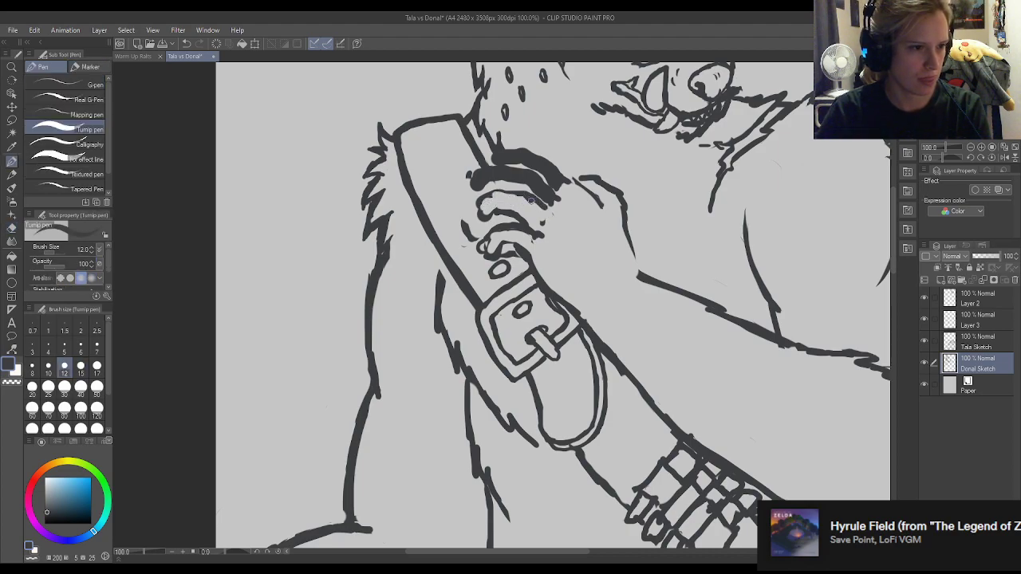
{"action": "key", "text": "e"}
{"action": "mouse_move", "coordinate": [528, 199]}
{"action": "left_mouse_down"}
{"action": "mouse_move", "coordinate": [534, 206]}
{"action": "mouse_move", "coordinate": [527, 192]}
{"action": "mouse_move", "coordinate": [493, 193]}
{"action": "left_mouse_up"}
Erase the blunt ends of the middle fingers and redraw their curled fingertips against the strap.
{"action": "key", "text": "p"}
{"action": "key", "text": "e"}
{"action": "key", "text": "p"}
{"action": "key", "text": "e"}
{"action": "key", "text": "p"}
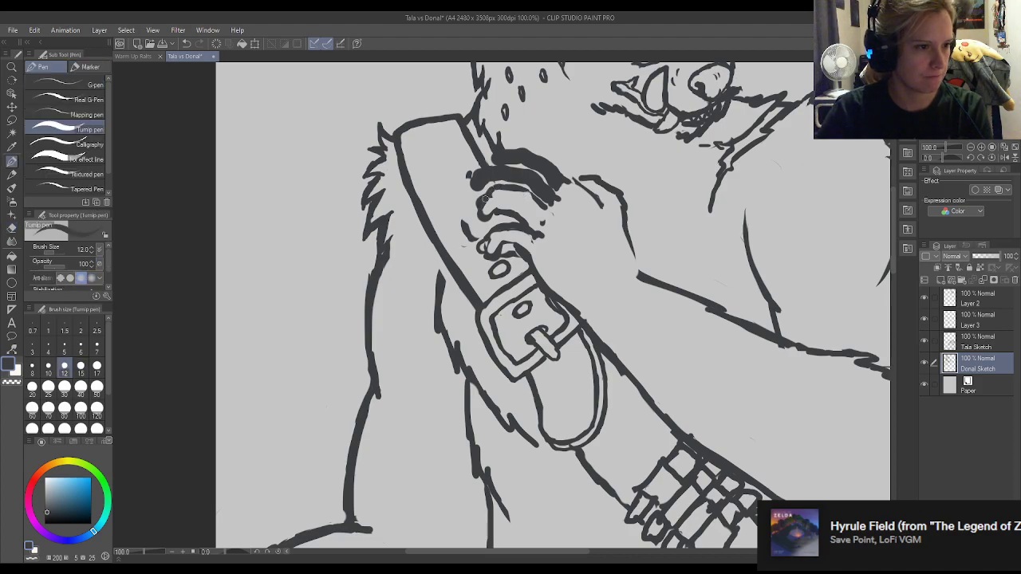
{"action": "key", "text": "e"}
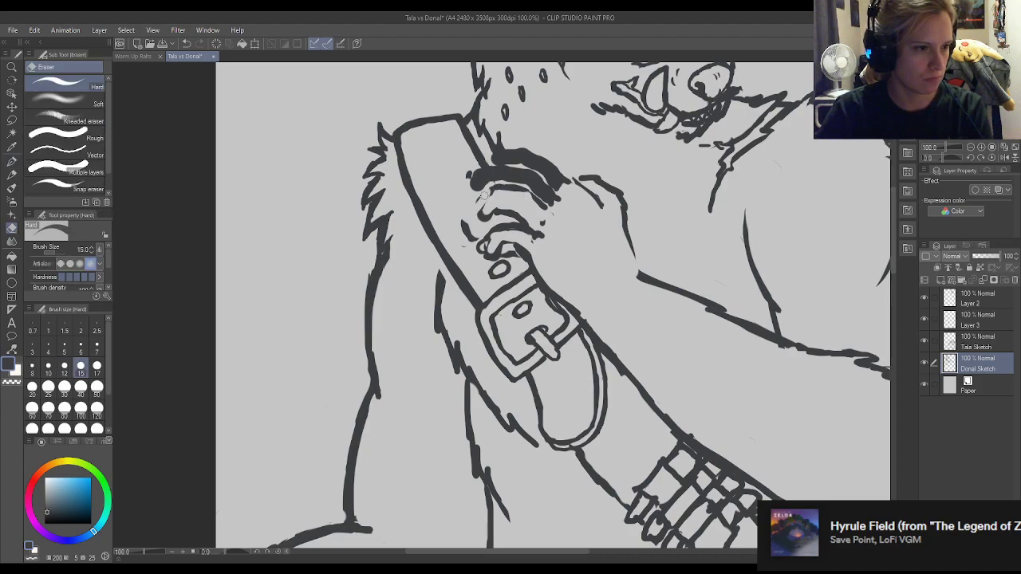
{"action": "key", "text": "p"}
{"action": "left_click_drag", "start_coordinate": [480, 223], "coordinate": [487, 235]}
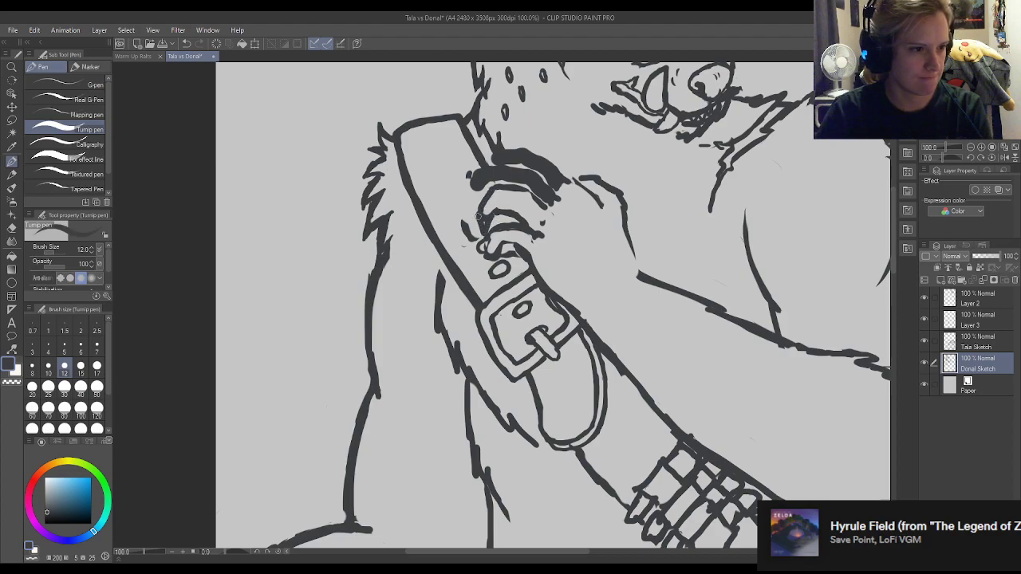
{"action": "key", "text": "e"}
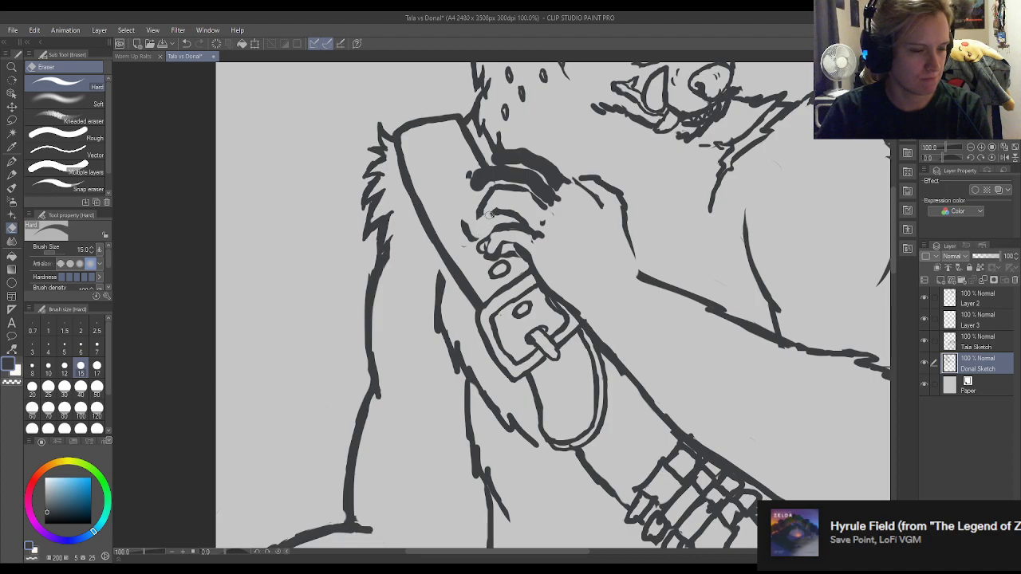
{"action": "key", "text": "p"}
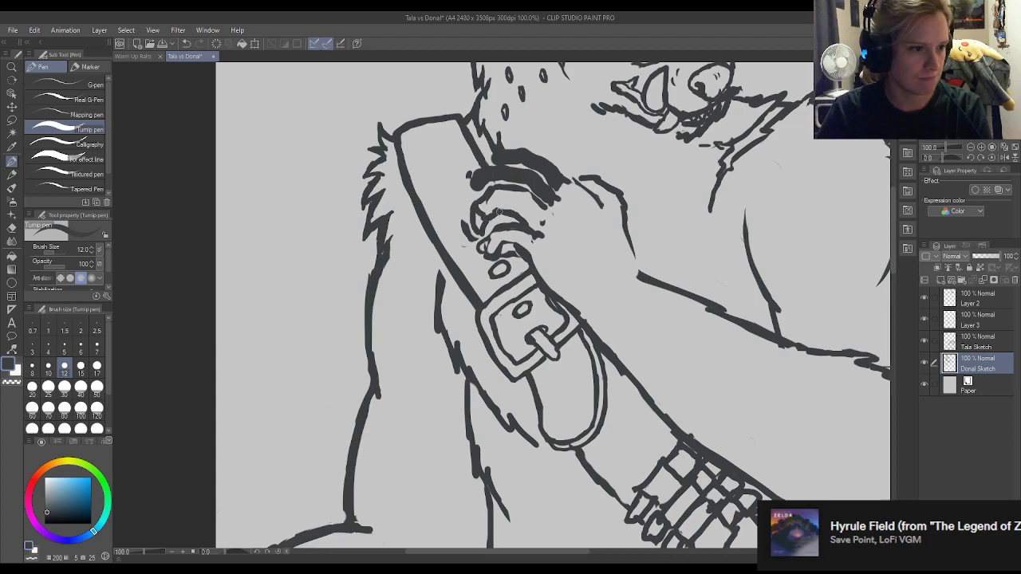
Erase the dark end of the second finger from the top and redraw its rounded outline and fingertip.
{"action": "key", "text": "e"}
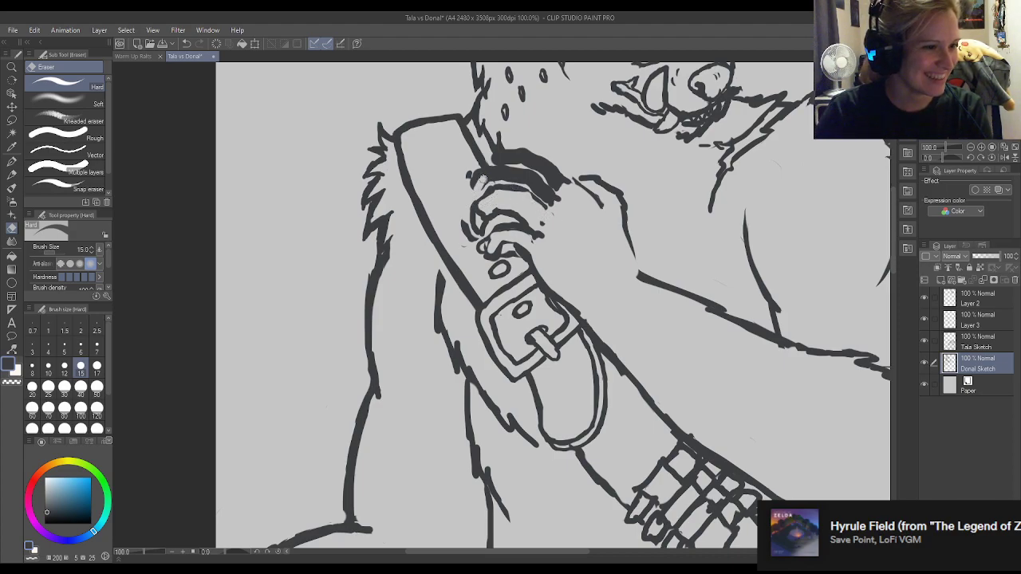
{"action": "mouse_move", "coordinate": [480, 175]}
{"action": "left_mouse_down"}
{"action": "mouse_move", "coordinate": [511, 176]}
{"action": "mouse_move", "coordinate": [554, 201]}
{"action": "mouse_move", "coordinate": [505, 179]}
{"action": "mouse_move", "coordinate": [462, 179]}
{"action": "mouse_move", "coordinate": [472, 185]}
{"action": "mouse_move", "coordinate": [493, 169]}
{"action": "mouse_move", "coordinate": [471, 188]}
{"action": "mouse_move", "coordinate": [471, 178]}
{"action": "mouse_move", "coordinate": [483, 202]}
{"action": "mouse_move", "coordinate": [469, 183]}
{"action": "mouse_move", "coordinate": [461, 215]}
{"action": "mouse_move", "coordinate": [460, 201]}
{"action": "mouse_move", "coordinate": [467, 211]}
{"action": "mouse_move", "coordinate": [479, 198]}
{"action": "left_mouse_up"}
{"action": "key", "text": "p"}
{"action": "key", "text": "e"}
{"action": "key", "text": "p"}
{"action": "key", "text": "e"}
{"action": "key", "text": "p"}
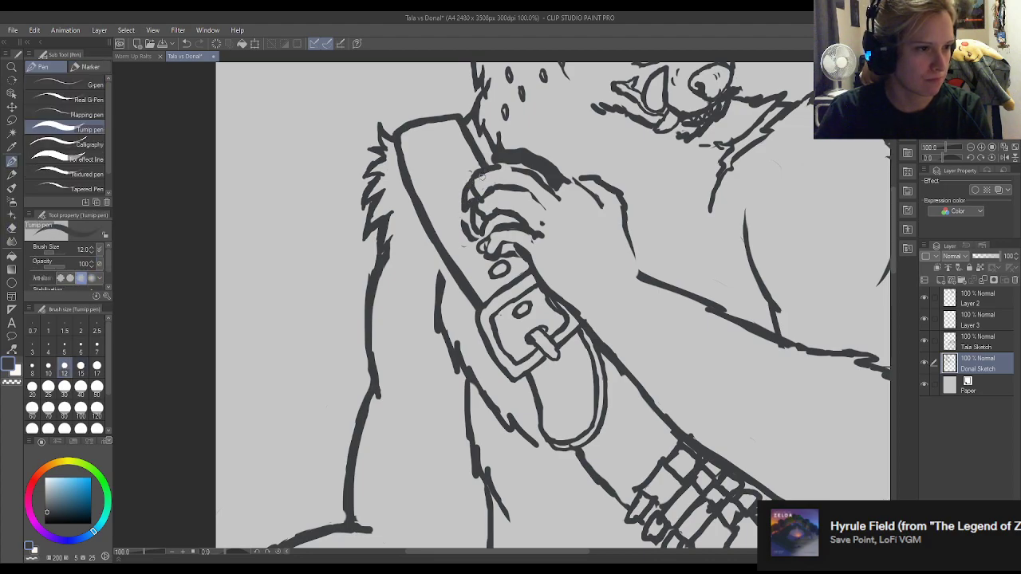
Carve the top finger's thick stroke down to a thin contour running from the strap to the knuckle.
{"action": "key", "text": "e"}
{"action": "key", "text": "p"}
{"action": "mouse_move", "coordinate": [493, 164]}
{"action": "left_mouse_down"}
{"action": "mouse_move", "coordinate": [533, 173]}
{"action": "mouse_move", "coordinate": [500, 176]}
{"action": "mouse_move", "coordinate": [525, 173]}
{"action": "mouse_move", "coordinate": [539, 192]}
{"action": "mouse_move", "coordinate": [526, 176]}
{"action": "mouse_move", "coordinate": [555, 192]}
{"action": "mouse_move", "coordinate": [539, 179]}
{"action": "mouse_move", "coordinate": [559, 190]}
{"action": "left_mouse_up"}
{"action": "key", "text": "e"}
{"action": "key", "text": "p"}
{"action": "key", "text": "e"}
{"action": "key", "text": "p"}
{"action": "key", "text": "e"}
{"action": "mouse_move", "coordinate": [517, 162]}
{"action": "left_mouse_down"}
{"action": "mouse_move", "coordinate": [495, 157]}
{"action": "mouse_move", "coordinate": [550, 170]}
{"action": "mouse_move", "coordinate": [568, 194]}
{"action": "mouse_move", "coordinate": [534, 179]}
{"action": "left_mouse_up"}
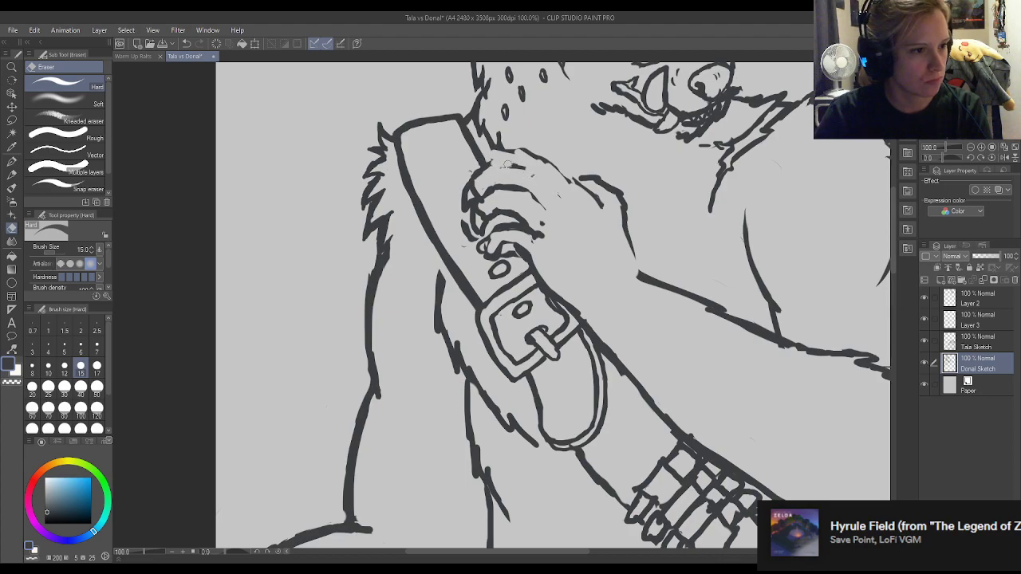
Trim the strap edge where it meets the hand and redraw the line between the top two fingers.
{"action": "left_click", "coordinate": [12, 161]}
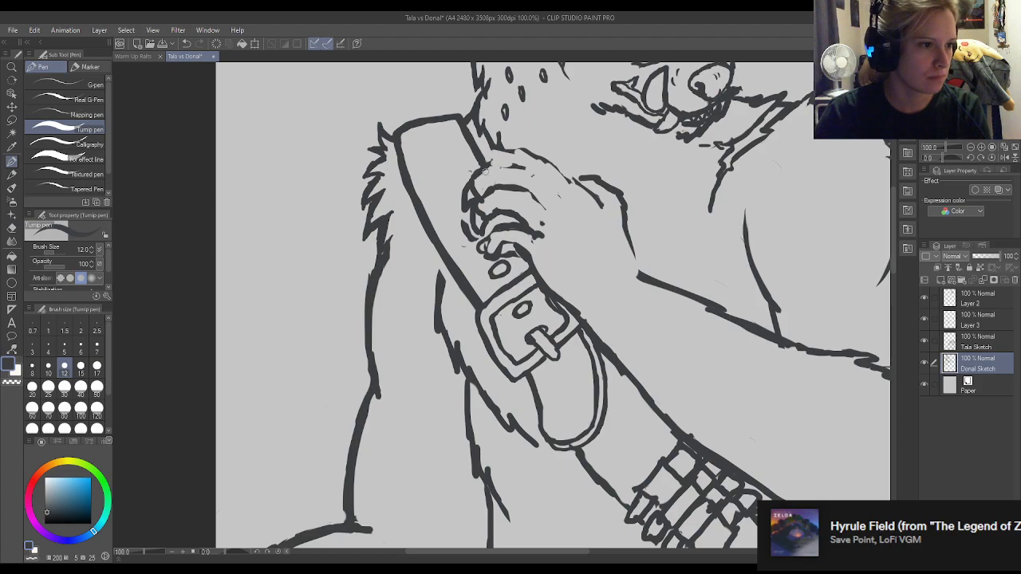
{"action": "key", "text": "e"}
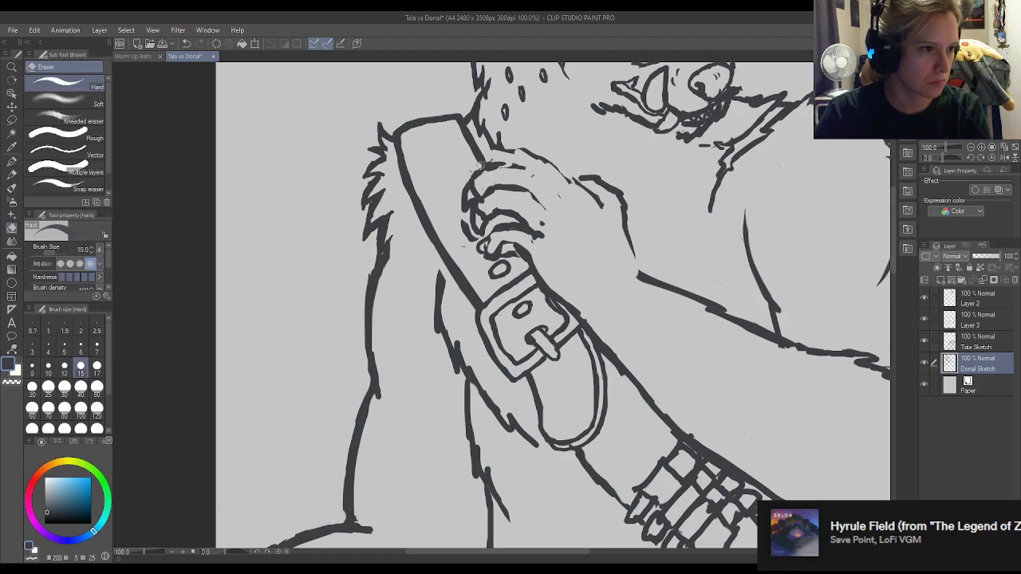
{"action": "key", "text": "p"}
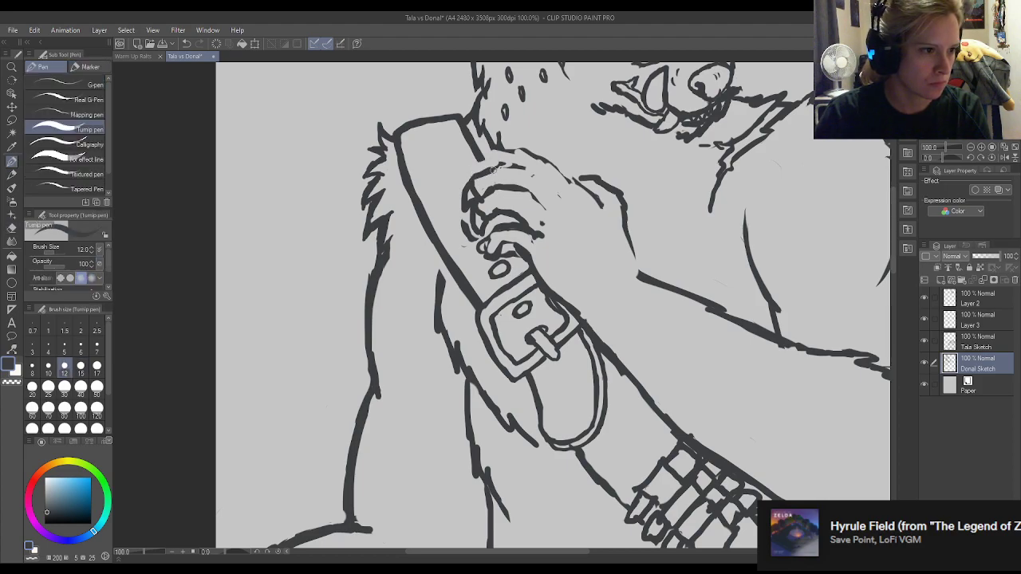
{"action": "mouse_move", "coordinate": [485, 174]}
{"action": "left_mouse_down"}
{"action": "mouse_move", "coordinate": [513, 166]}
{"action": "mouse_move", "coordinate": [557, 189]}
{"action": "mouse_move", "coordinate": [533, 169]}
{"action": "mouse_move", "coordinate": [495, 166]}
{"action": "mouse_move", "coordinate": [503, 151]}
{"action": "mouse_move", "coordinate": [518, 153]}
{"action": "mouse_move", "coordinate": [568, 191]}
{"action": "left_mouse_up"}
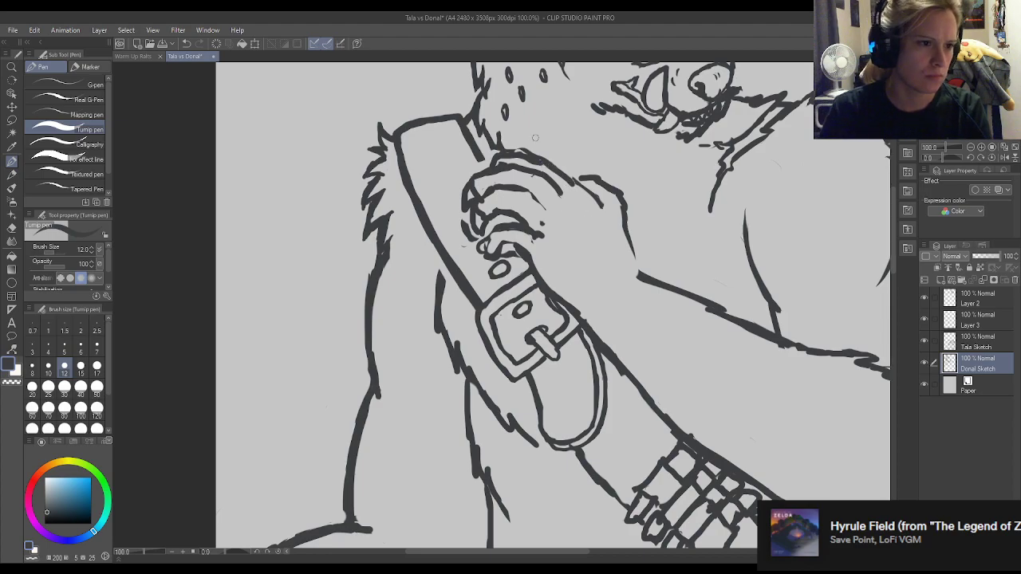
Save the illustration with the full drawing in view.
{"action": "scroll", "coordinate": [539, 142], "scroll_direction": "up", "scroll_amount": 1}
{"action": "scroll", "coordinate": [371, 238], "scroll_direction": "down", "scroll_amount": 3}
{"action": "scroll", "coordinate": [335, 221], "scroll_direction": "down", "scroll_amount": 4}
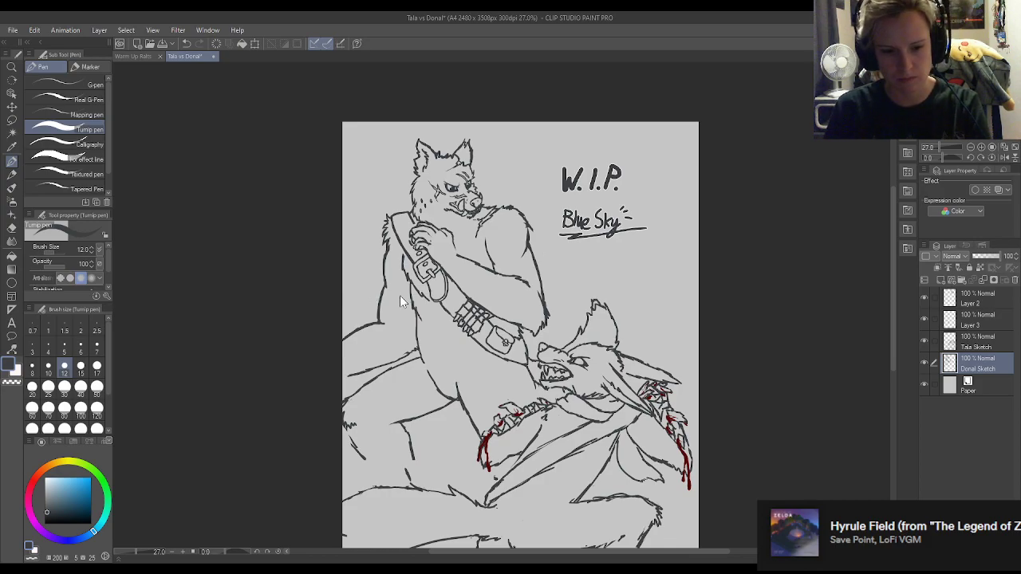
{"action": "key", "text": "ctrl+s"}
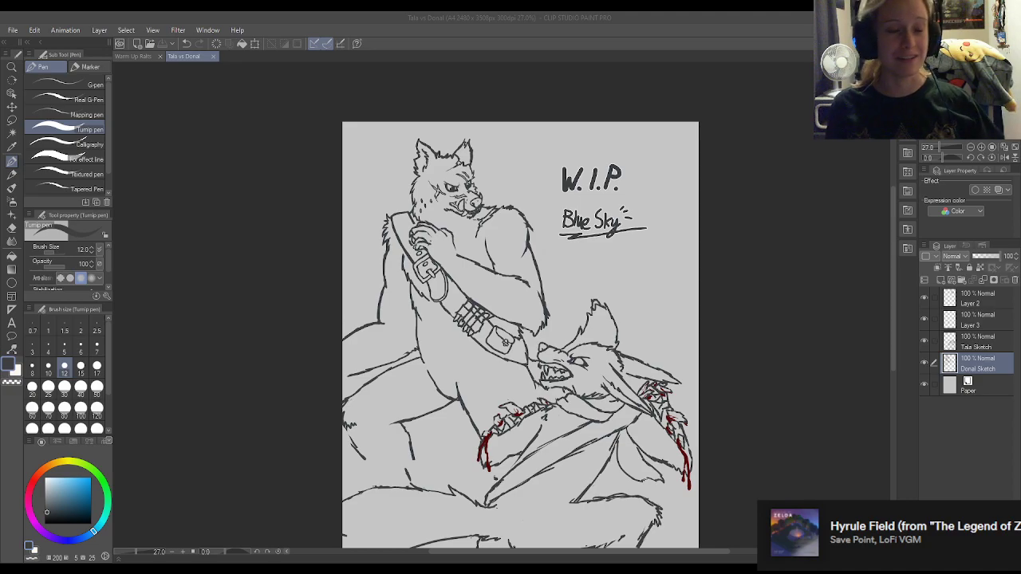
Erase the front line of the second finger from the top and redraw it down to the fingertip.
{"action": "scroll", "coordinate": [793, 215], "scroll_direction": "down", "scroll_amount": 2}
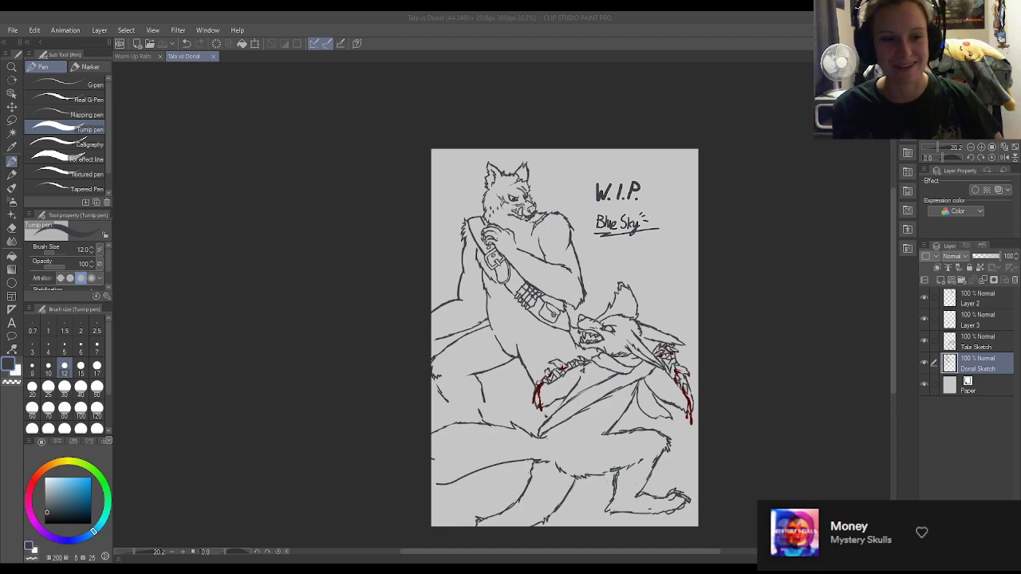
{"action": "scroll", "coordinate": [461, 227], "scroll_direction": "up", "scroll_amount": 8}
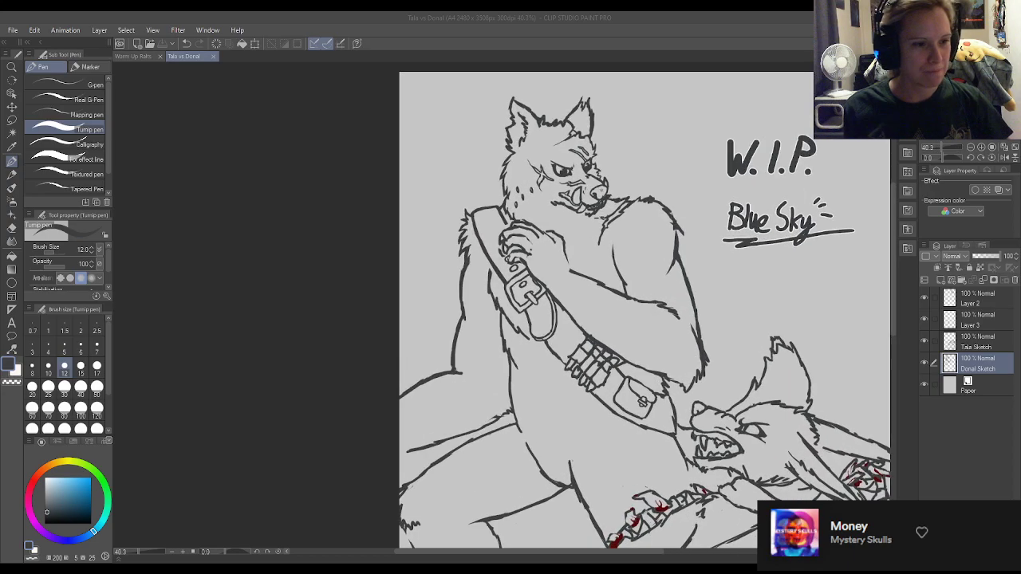
{"action": "scroll", "coordinate": [652, 256], "scroll_direction": "up", "scroll_amount": 2}
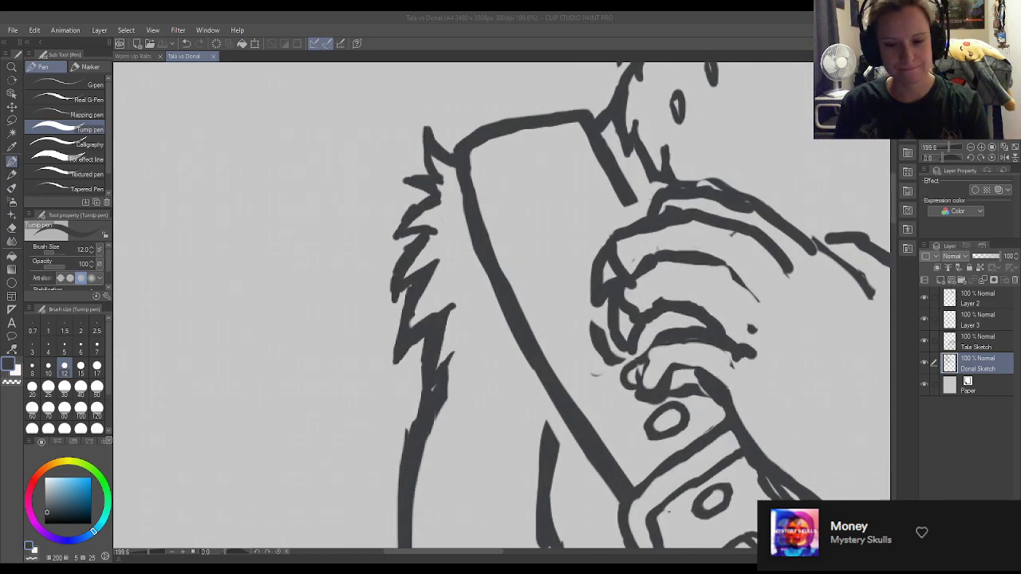
{"action": "key", "text": "e"}
{"action": "mouse_move", "coordinate": [618, 248]}
{"action": "left_mouse_down"}
{"action": "mouse_move", "coordinate": [639, 233]}
{"action": "mouse_move", "coordinate": [622, 239]}
{"action": "left_mouse_up"}
{"action": "key", "text": "p"}
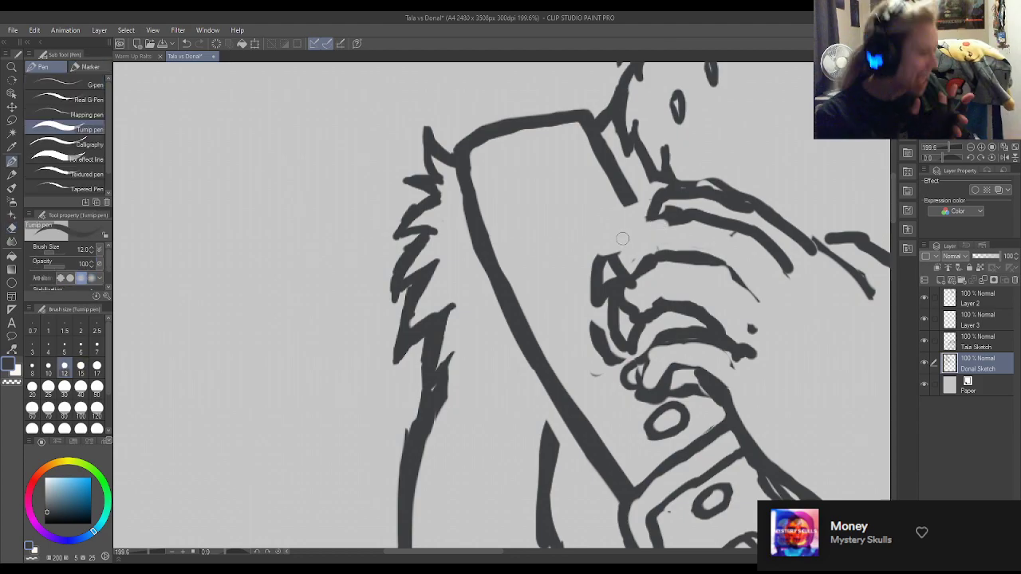
{"action": "mouse_move", "coordinate": [614, 257]}
{"action": "left_mouse_down"}
{"action": "mouse_move", "coordinate": [674, 214]}
{"action": "mouse_move", "coordinate": [607, 258]}
{"action": "left_mouse_up"}
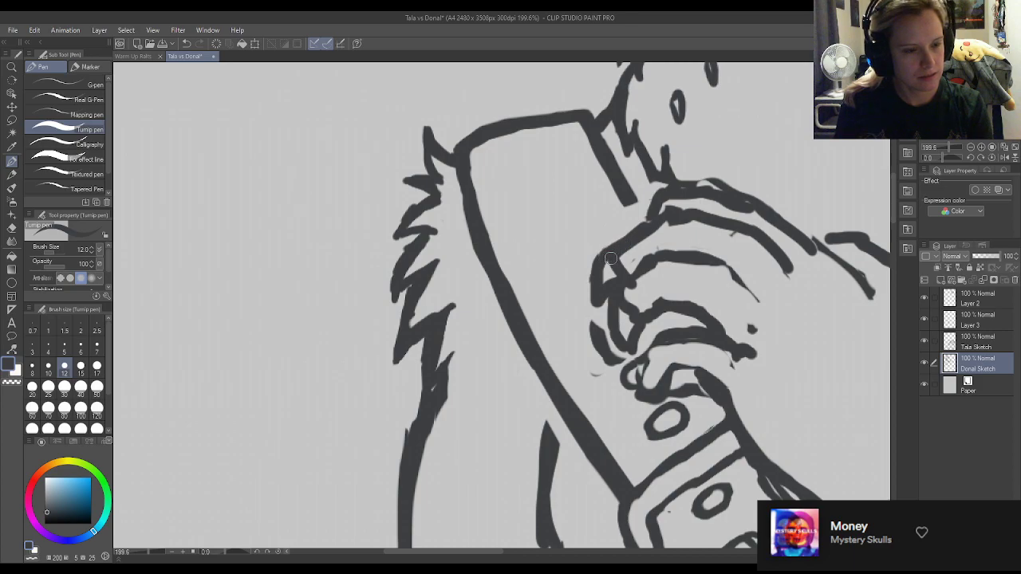
{"action": "key", "text": "w"}
{"action": "left_click", "coordinate": [595, 275]}
{"action": "key", "text": "e"}
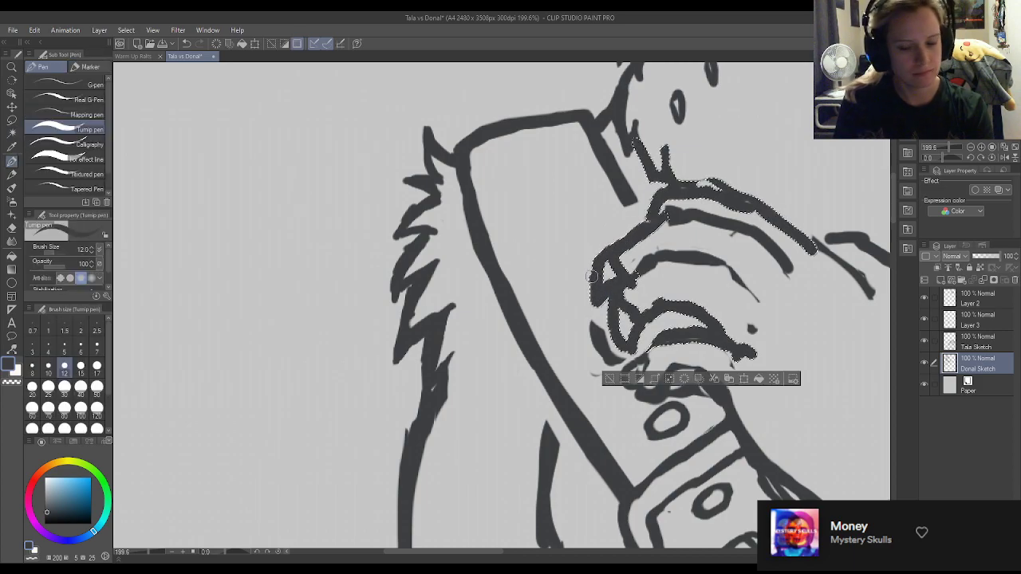
{"action": "key", "text": "ctrl+d"}
Clean up the crossing lines at the front of the upper fingers and redraw the fingertips as rounded, curled tips.
{"action": "mouse_move", "coordinate": [594, 278]}
{"action": "left_mouse_down"}
{"action": "mouse_move", "coordinate": [603, 252]}
{"action": "mouse_move", "coordinate": [610, 272]}
{"action": "mouse_move", "coordinate": [617, 251]}
{"action": "mouse_move", "coordinate": [614, 278]}
{"action": "mouse_move", "coordinate": [621, 249]}
{"action": "mouse_move", "coordinate": [598, 271]}
{"action": "mouse_move", "coordinate": [606, 264]}
{"action": "mouse_move", "coordinate": [590, 307]}
{"action": "mouse_move", "coordinate": [594, 290]}
{"action": "mouse_move", "coordinate": [599, 323]}
{"action": "mouse_move", "coordinate": [604, 292]}
{"action": "left_mouse_up"}
{"action": "key", "text": "p"}
{"action": "key", "text": "e"}
{"action": "mouse_move", "coordinate": [626, 343]}
{"action": "left_mouse_down"}
{"action": "mouse_move", "coordinate": [621, 316]}
{"action": "mouse_move", "coordinate": [609, 337]}
{"action": "mouse_move", "coordinate": [616, 311]}
{"action": "mouse_move", "coordinate": [615, 329]}
{"action": "mouse_move", "coordinate": [641, 323]}
{"action": "mouse_move", "coordinate": [638, 331]}
{"action": "mouse_move", "coordinate": [618, 338]}
{"action": "mouse_move", "coordinate": [637, 283]}
{"action": "mouse_move", "coordinate": [656, 273]}
{"action": "mouse_move", "coordinate": [622, 294]}
{"action": "mouse_move", "coordinate": [631, 314]}
{"action": "mouse_move", "coordinate": [633, 297]}
{"action": "mouse_move", "coordinate": [630, 327]}
{"action": "mouse_move", "coordinate": [595, 346]}
{"action": "mouse_move", "coordinate": [619, 359]}
{"action": "left_mouse_up"}
{"action": "key", "text": "p"}
{"action": "key", "text": "e"}
{"action": "key", "text": "p"}
{"action": "key", "text": "e"}
{"action": "key", "text": "p"}
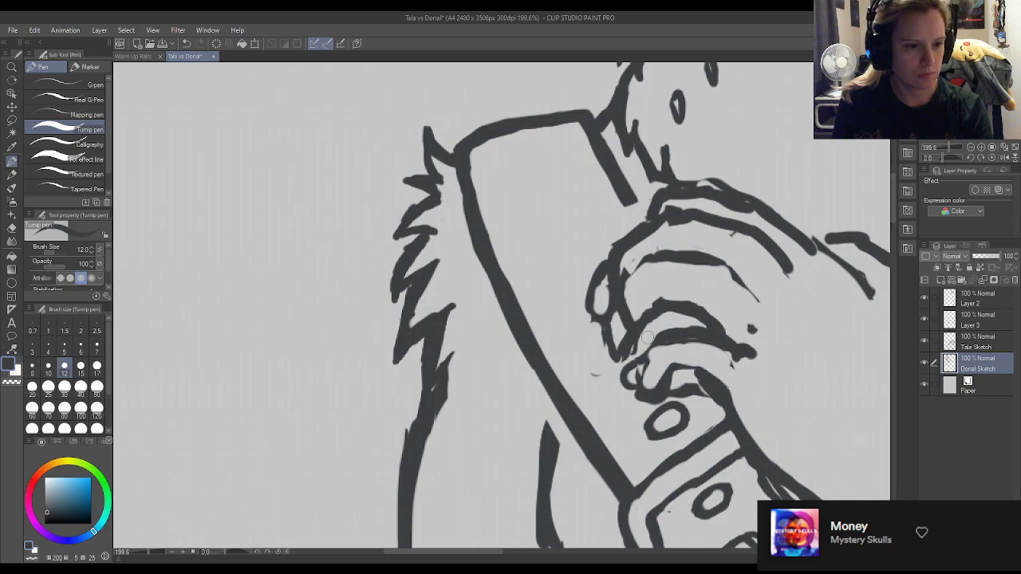
Add short crease strokes at the finger joints and darken the contour of the lowest fingertip.
{"action": "mouse_move", "coordinate": [623, 289]}
{"action": "left_mouse_down"}
{"action": "mouse_move", "coordinate": [658, 259]}
{"action": "mouse_move", "coordinate": [632, 288]}
{"action": "mouse_move", "coordinate": [653, 274]}
{"action": "mouse_move", "coordinate": [648, 314]}
{"action": "left_mouse_up"}
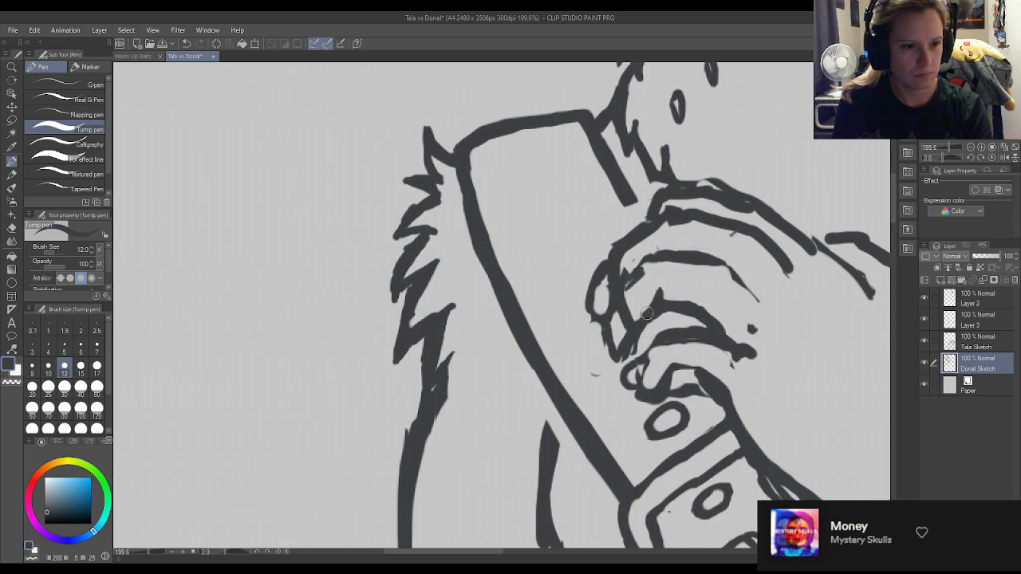
{"action": "left_click_drag", "start_coordinate": [705, 296], "coordinate": [694, 306]}
{"action": "left_click_drag", "start_coordinate": [733, 257], "coordinate": [727, 267]}
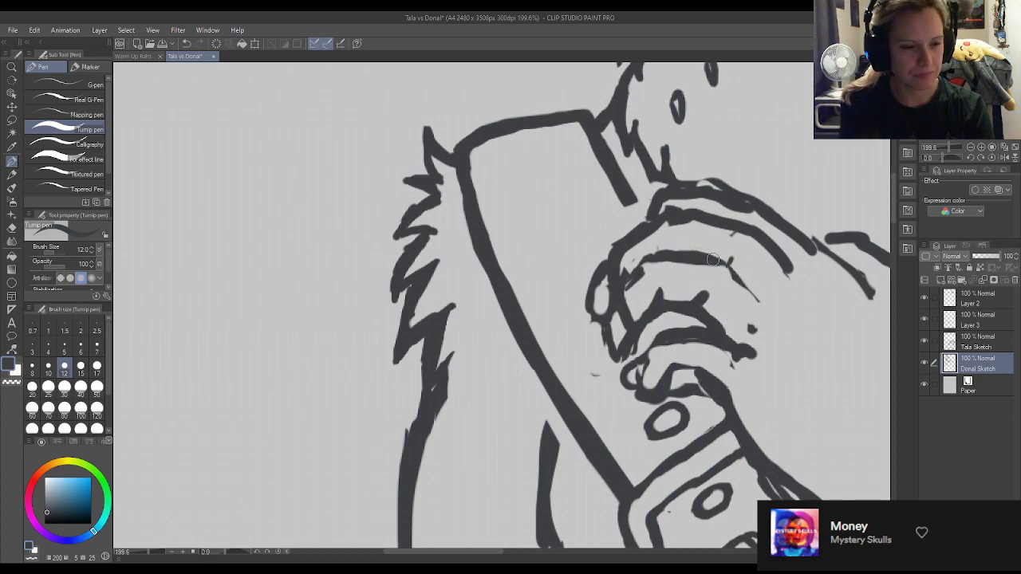
{"action": "left_click_drag", "start_coordinate": [661, 337], "coordinate": [645, 376]}
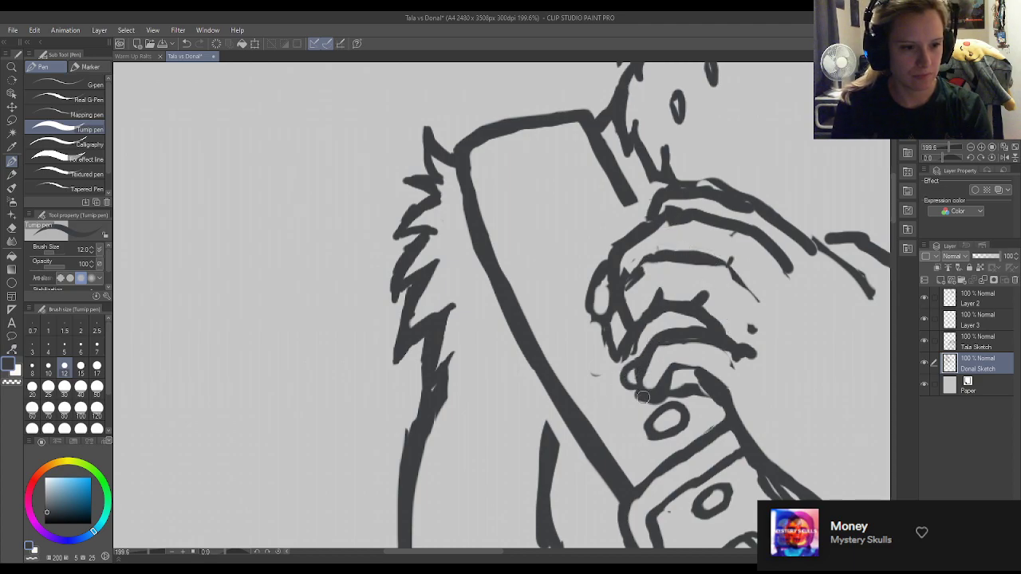
Clean up the short lines inside the second finger near its tip, alternately erasing and redrawing them with the Turnip pen.
{"action": "scroll", "coordinate": [608, 180], "scroll_direction": "down", "scroll_amount": 5}
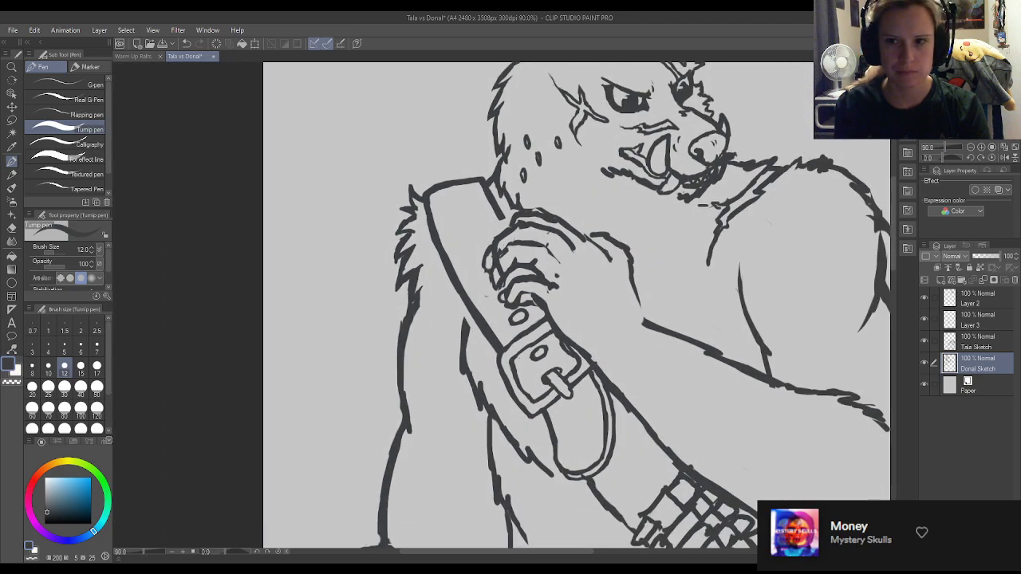
{"action": "scroll", "coordinate": [469, 239], "scroll_direction": "up", "scroll_amount": 4}
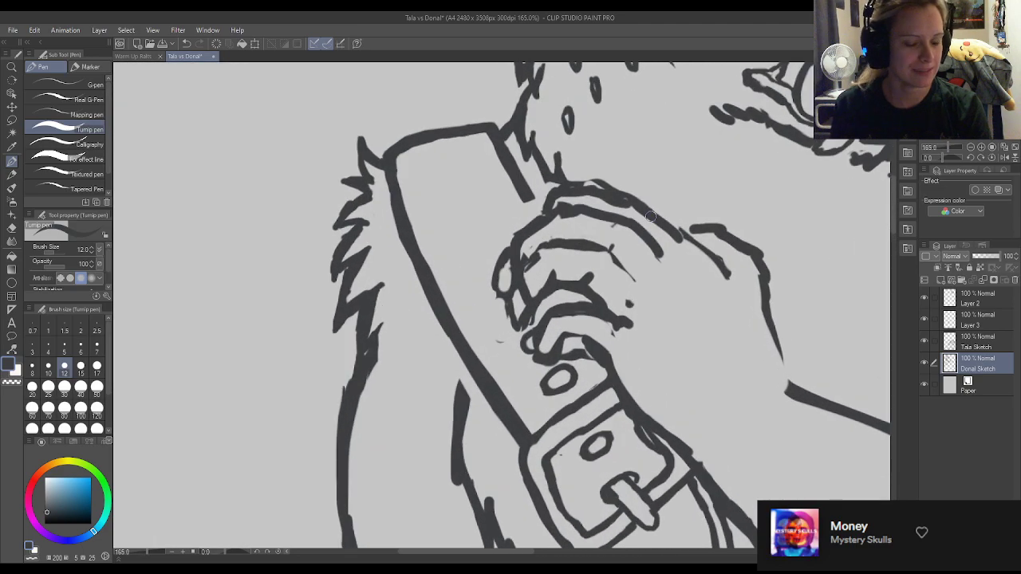
{"action": "key", "text": "e"}
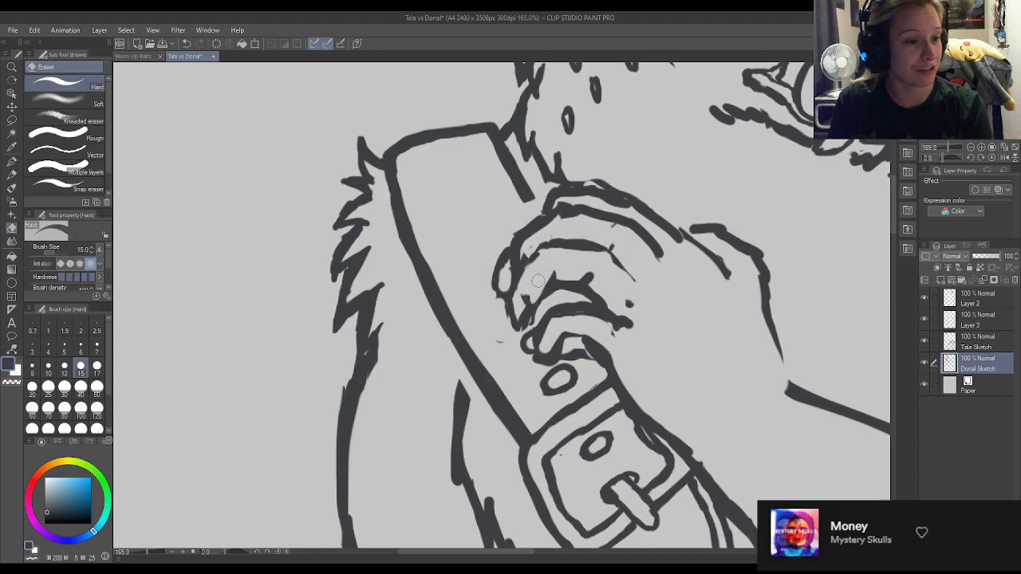
{"action": "key", "text": "p"}
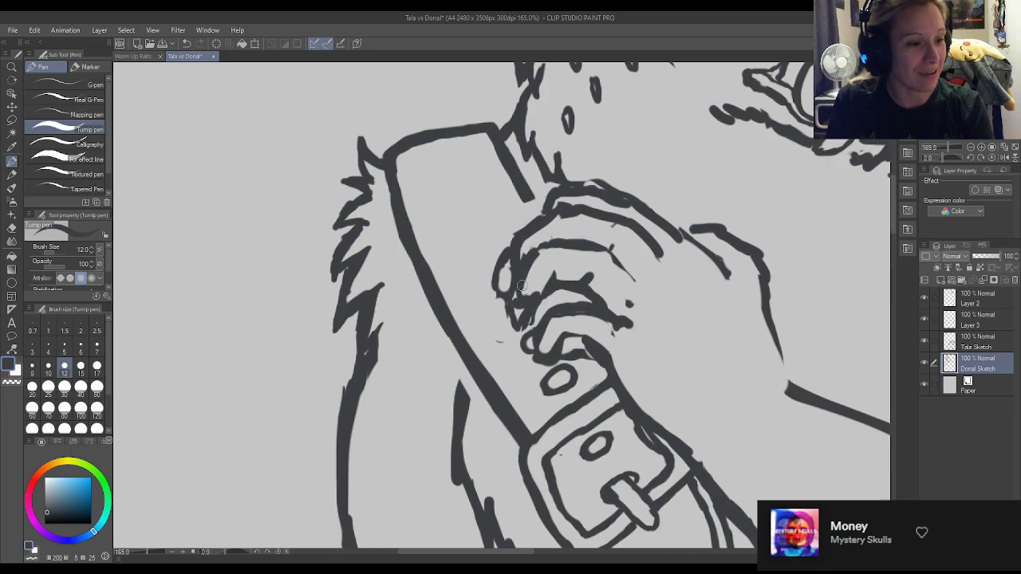
{"action": "key", "text": "e"}
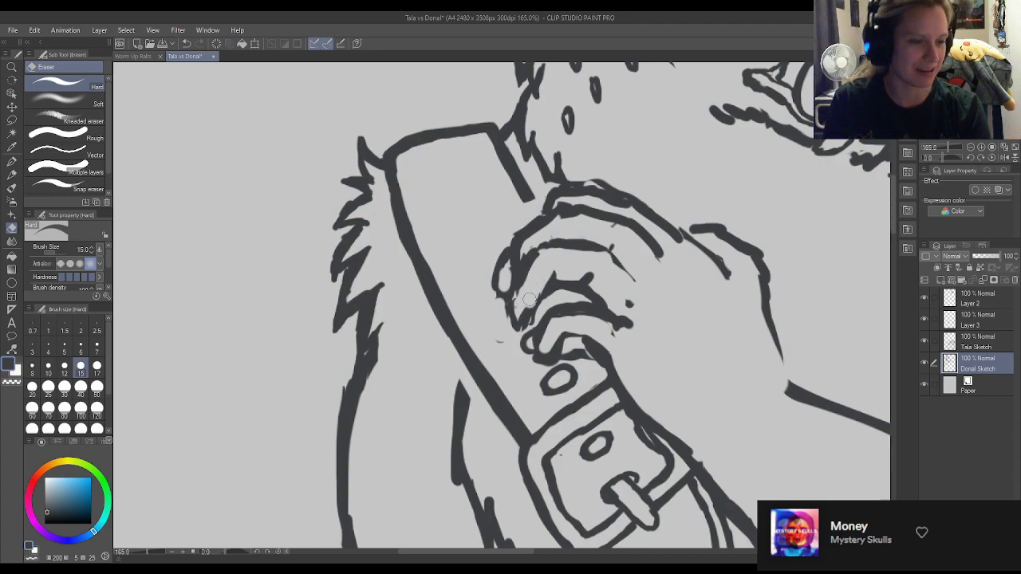
{"action": "key", "text": "p"}
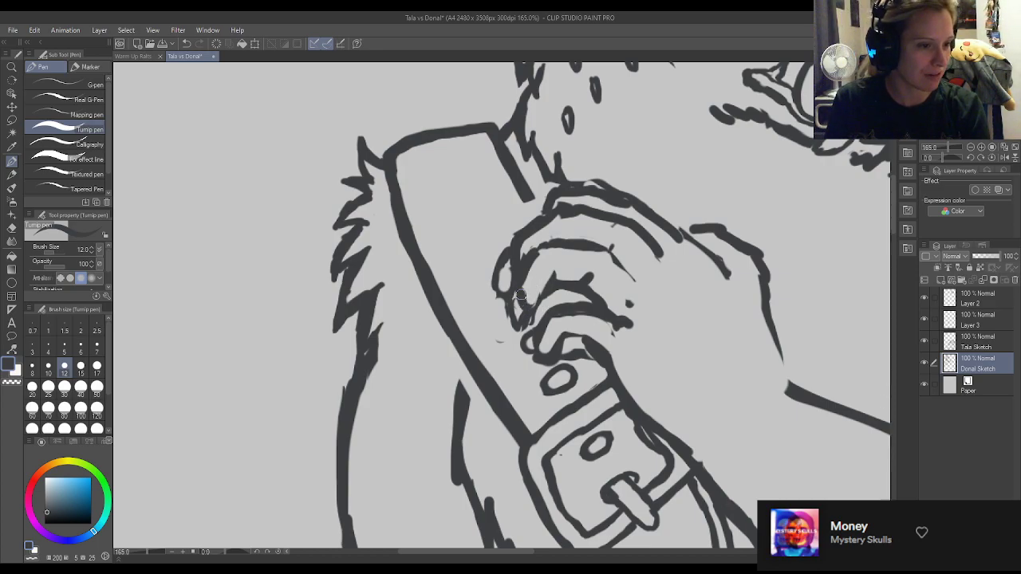
Erase the lower curve of the foremost fingertip and redraw the second finger's front contour as one solid line down to its tip.
{"action": "key", "text": "e"}
{"action": "key", "text": "p"}
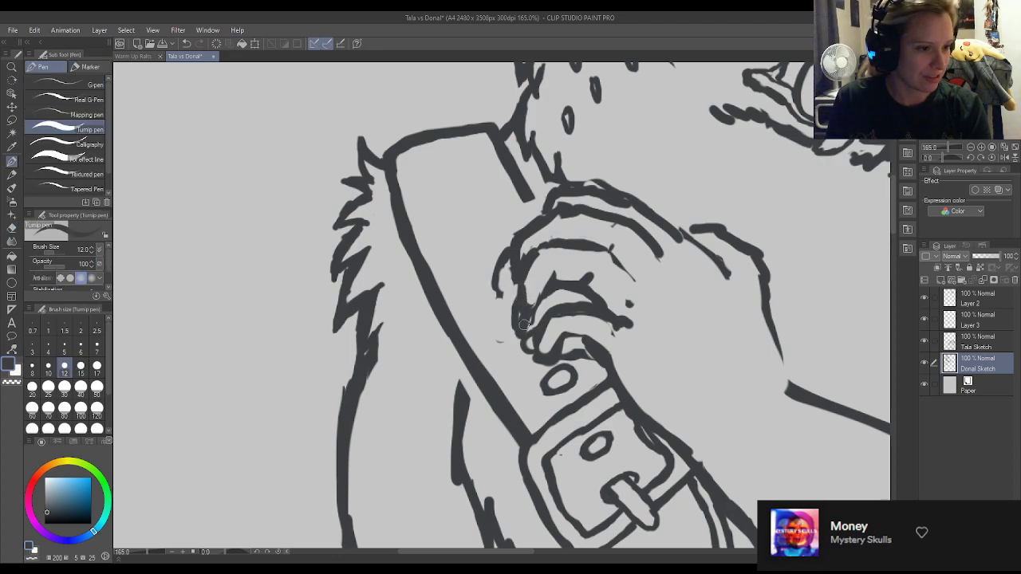
{"action": "key", "text": "e"}
{"action": "mouse_move", "coordinate": [518, 320]}
{"action": "left_mouse_down"}
{"action": "mouse_move", "coordinate": [531, 320]}
{"action": "mouse_move", "coordinate": [515, 302]}
{"action": "mouse_move", "coordinate": [524, 341]}
{"action": "mouse_move", "coordinate": [521, 281]}
{"action": "left_mouse_up"}
{"action": "key", "text": "p"}
{"action": "key", "text": "e"}
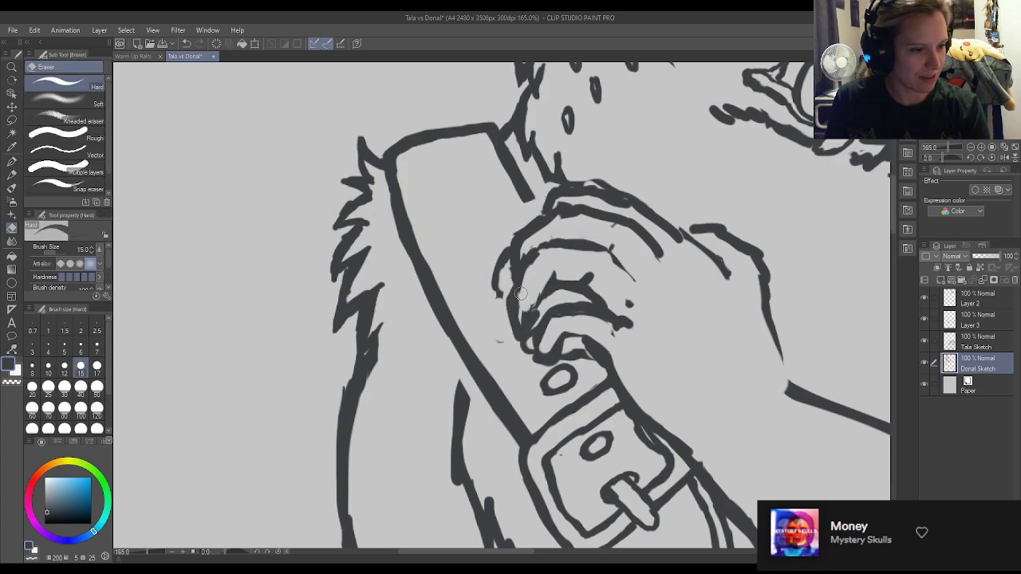
{"action": "key", "text": "p"}
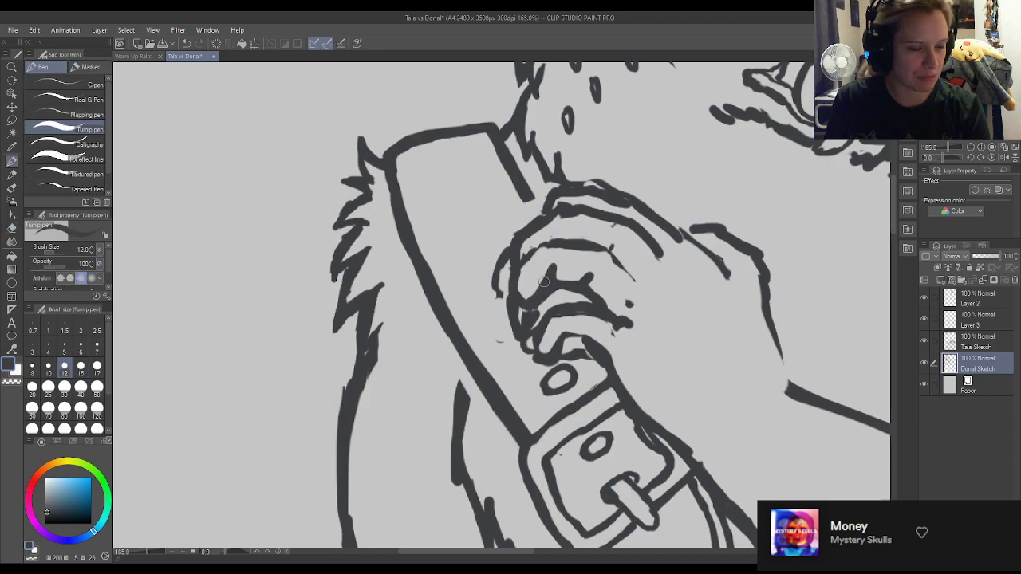
Erase the raised outline along the top of the gripping hand and redraw it as a flatter line from the strap to the knuckle.
{"action": "scroll", "coordinate": [543, 279], "scroll_direction": "down", "scroll_amount": 1}
{"action": "scroll", "coordinate": [535, 270], "scroll_direction": "down", "scroll_amount": 1}
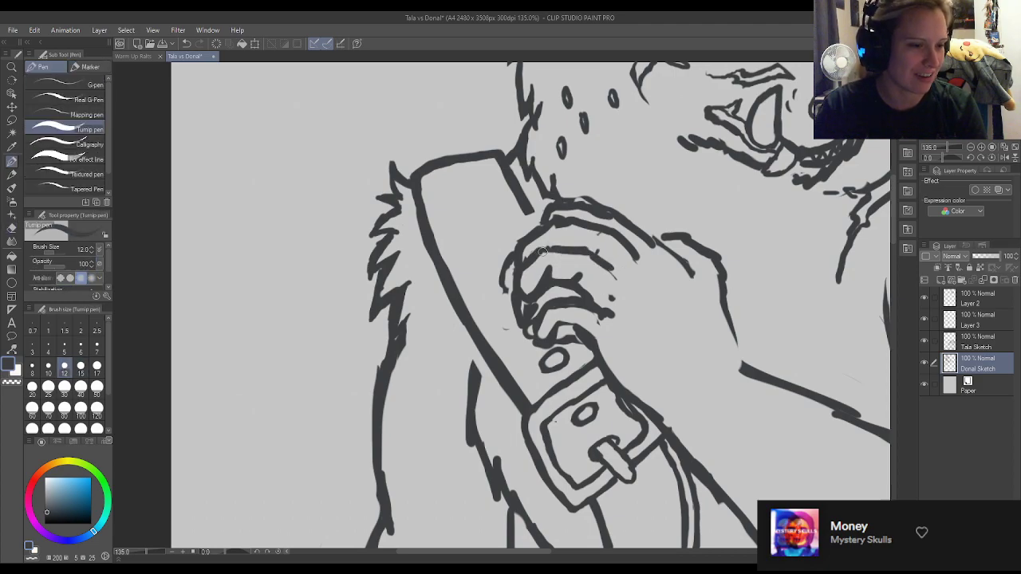
{"action": "key", "text": "e"}
{"action": "key", "text": "p"}
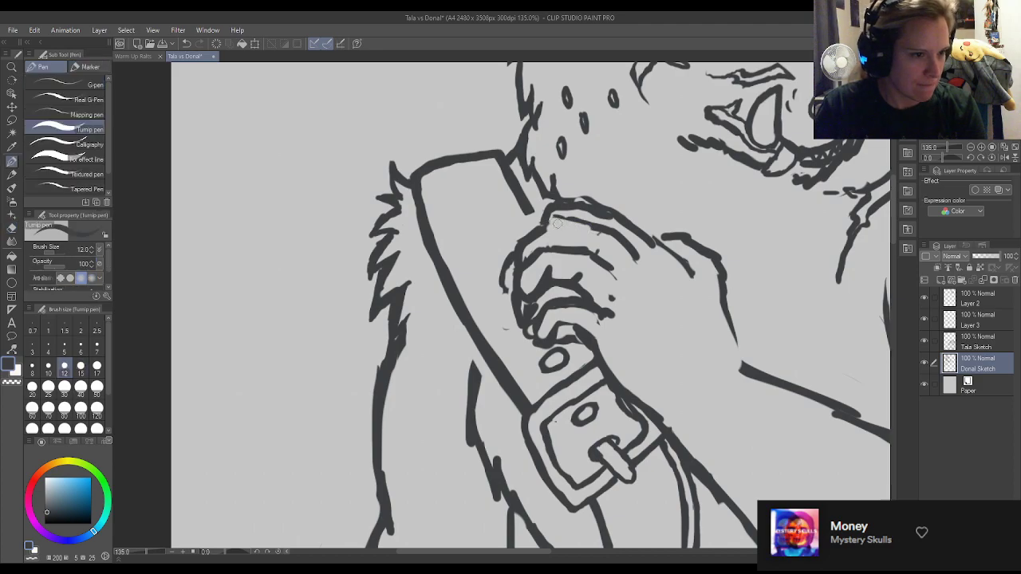
{"action": "mouse_move", "coordinate": [588, 231]}
{"action": "left_mouse_down"}
{"action": "mouse_move", "coordinate": [617, 253]}
{"action": "mouse_move", "coordinate": [600, 225]}
{"action": "mouse_move", "coordinate": [643, 250]}
{"action": "mouse_move", "coordinate": [599, 239]}
{"action": "mouse_move", "coordinate": [622, 261]}
{"action": "mouse_move", "coordinate": [585, 232]}
{"action": "mouse_move", "coordinate": [575, 206]}
{"action": "mouse_move", "coordinate": [561, 209]}
{"action": "mouse_move", "coordinate": [597, 202]}
{"action": "mouse_move", "coordinate": [544, 208]}
{"action": "mouse_move", "coordinate": [588, 207]}
{"action": "mouse_move", "coordinate": [541, 217]}
{"action": "mouse_move", "coordinate": [616, 211]}
{"action": "mouse_move", "coordinate": [626, 222]}
{"action": "mouse_move", "coordinate": [601, 210]}
{"action": "mouse_move", "coordinate": [636, 228]}
{"action": "mouse_move", "coordinate": [645, 229]}
{"action": "left_mouse_up"}
{"action": "key", "text": "e"}
{"action": "key", "text": "p"}
{"action": "key", "text": "e"}
{"action": "key", "text": "p"}
{"action": "key", "text": "e"}
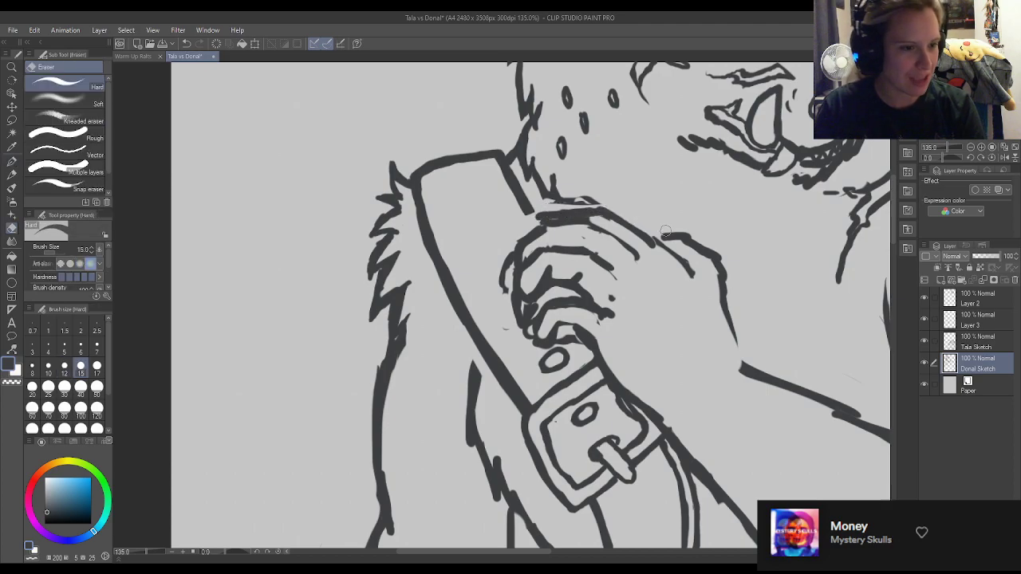
{"action": "key", "text": "p"}
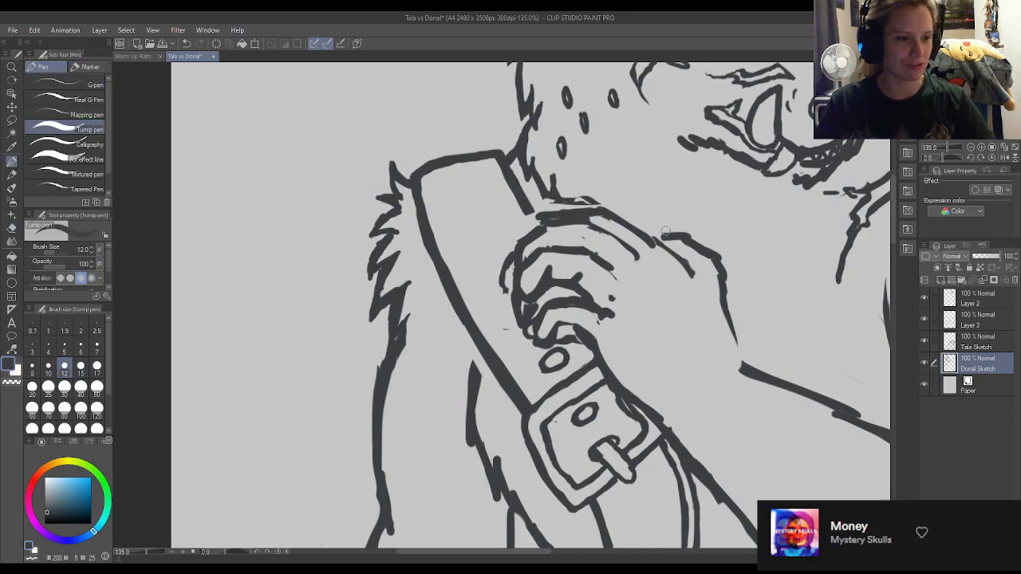
Save the Tala vs Donal illustration.
{"action": "scroll", "coordinate": [479, 192], "scroll_direction": "down", "scroll_amount": 5}
{"action": "scroll", "coordinate": [367, 148], "scroll_direction": "down", "scroll_amount": 3}
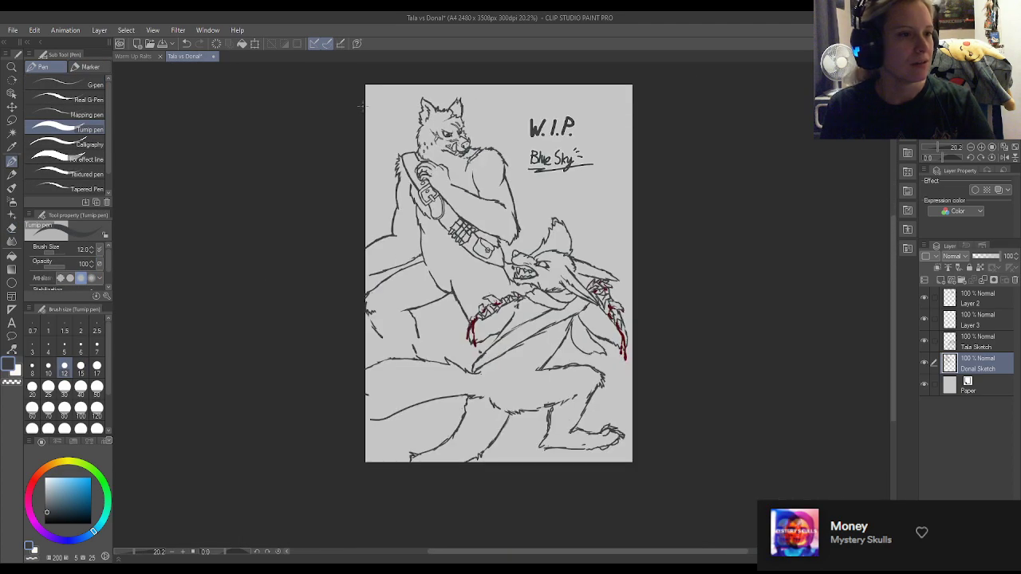
{"action": "scroll", "coordinate": [411, 206], "scroll_direction": "up", "scroll_amount": 1}
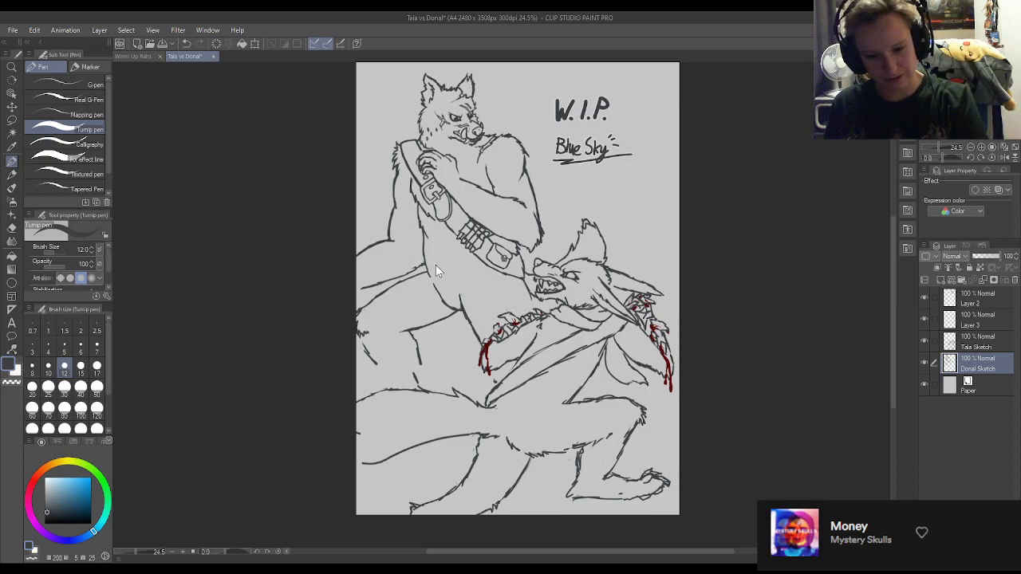
{"action": "left_click_drag", "start_coordinate": [412, 132], "coordinate": [403, 142]}
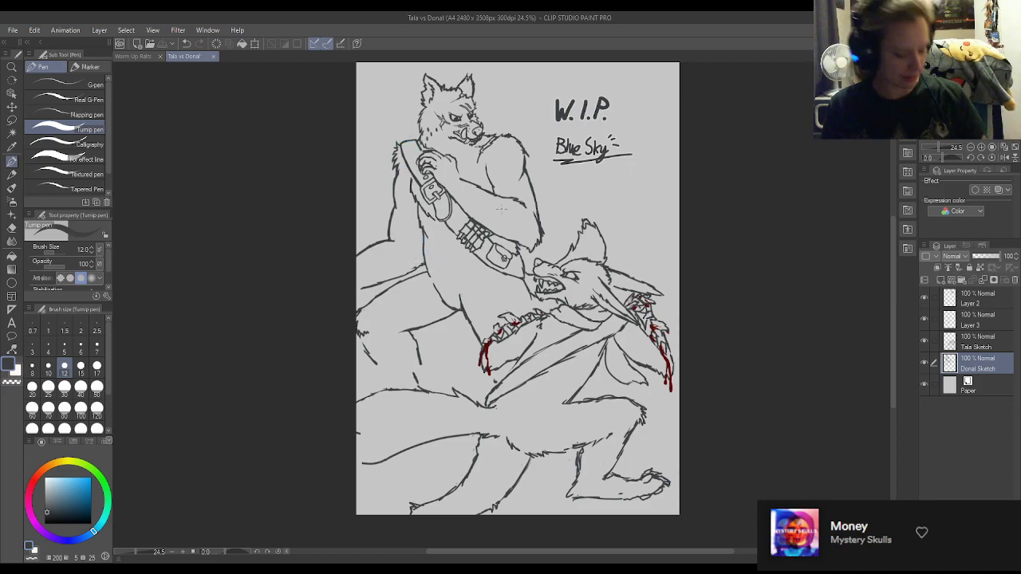